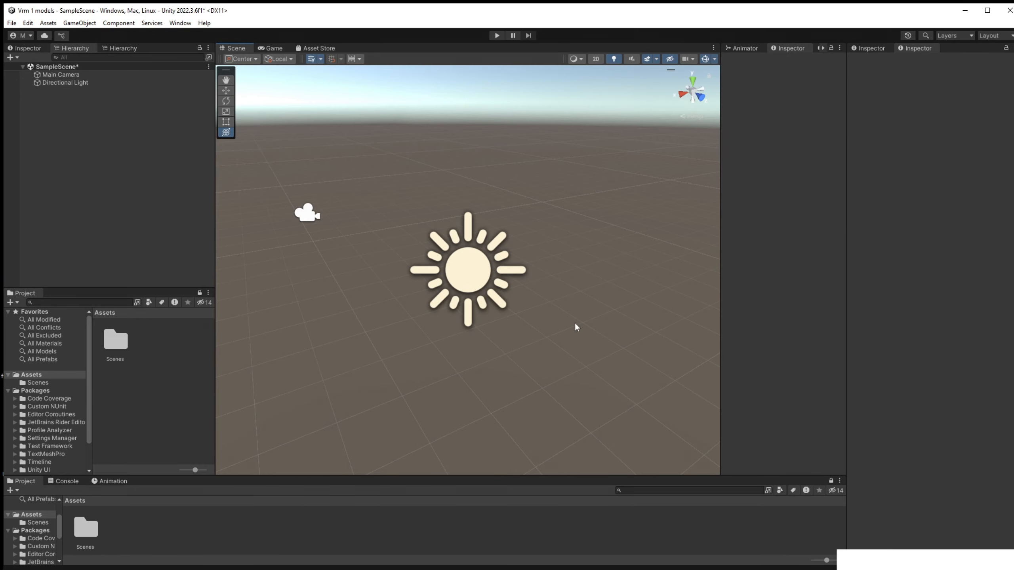
# In the browser, open the latest UniVRM release v0.128.3 on GitHub, check its supported Unity version, and download the VRM 1.0 UnityPackage.
pyautogui.moveTo(574, 322)
pyautogui.mouseDown(button='right')
pyautogui.moveTo(561, 263)
pyautogui.moveTo(562, 326)
pyautogui.mouseUp(button='right')
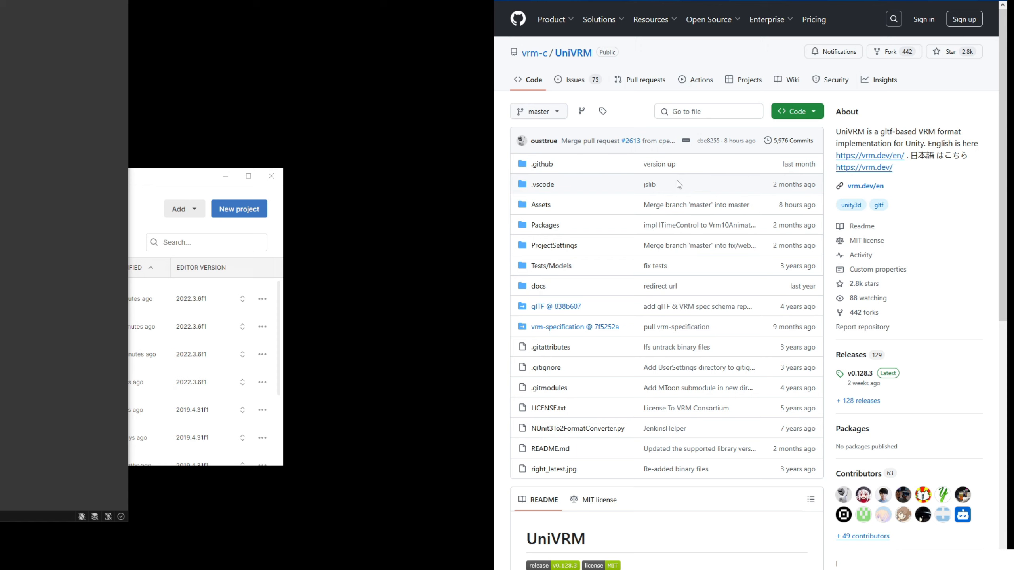
pyautogui.click(852, 356)
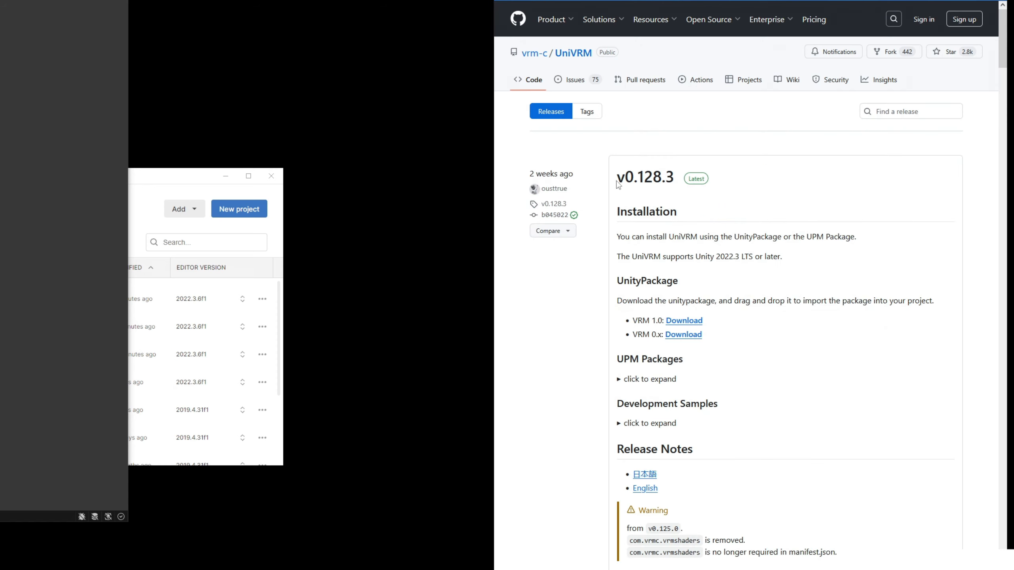
pyautogui.moveTo(618, 185); pyautogui.dragTo(718, 195)
pyautogui.click(745, 205)
pyautogui.moveTo(629, 258); pyautogui.dragTo(761, 267)
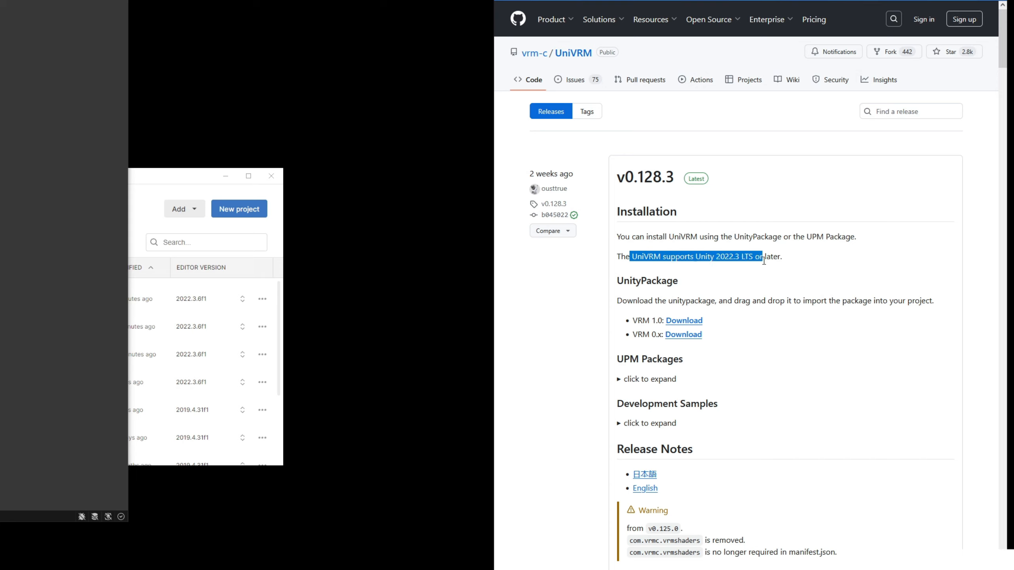
pyautogui.click(744, 273)
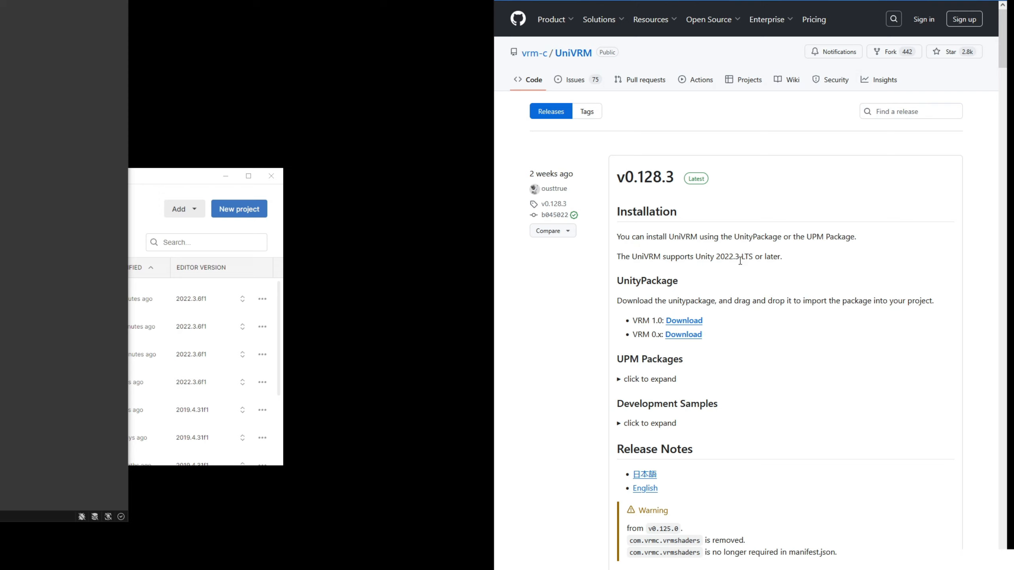
pyautogui.click(675, 320)
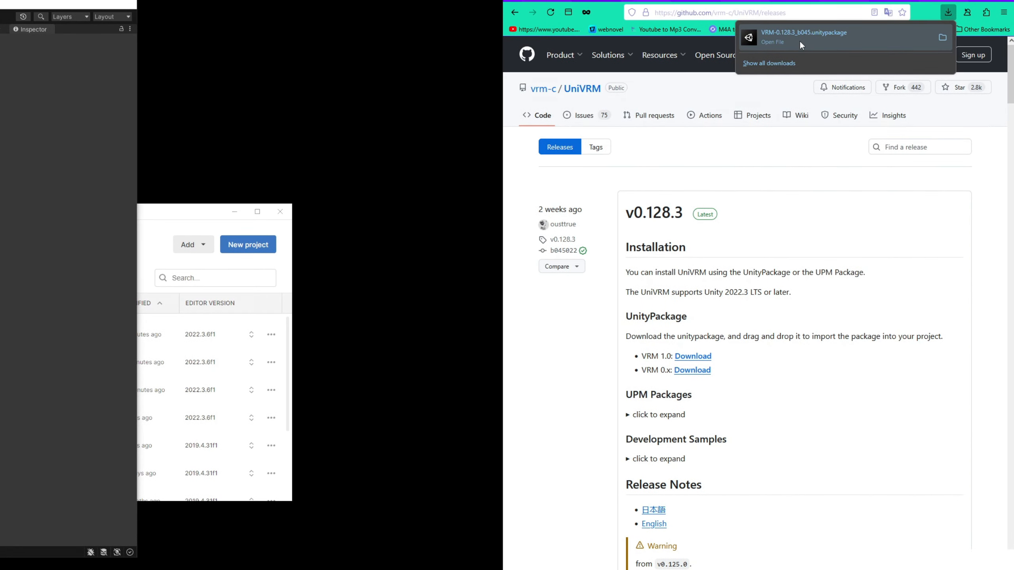
pyautogui.click(693, 336)
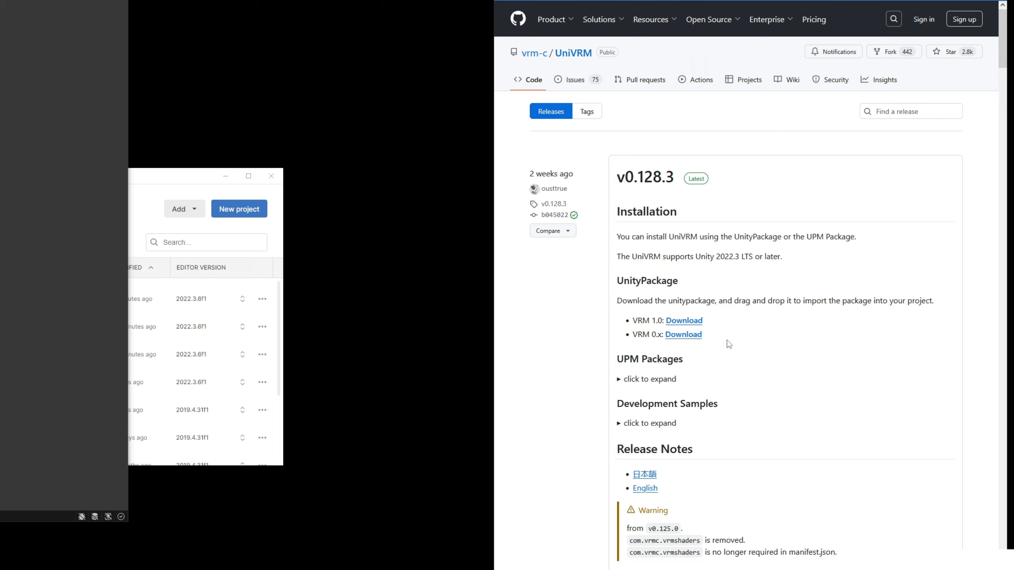
pyautogui.moveTo(704, 320); pyautogui.dragTo(635, 322)
pyautogui.click(731, 331)
pyautogui.moveTo(720, 338); pyautogui.dragTo(633, 321)
pyautogui.click(750, 333)
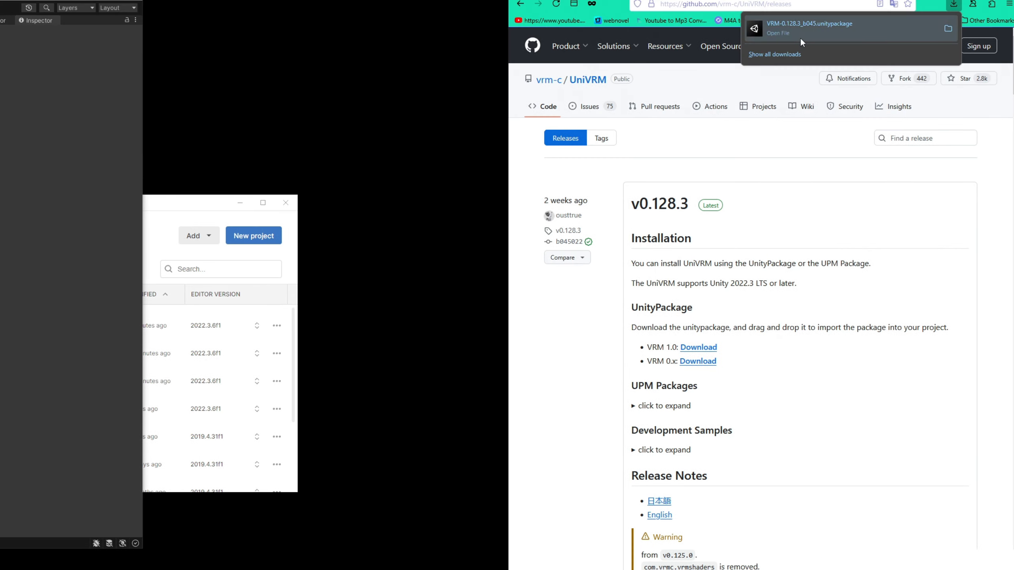
# Open the downloaded VRM-0.128.3_b045.unitypackage and import all of its files into the Unity project.
pyautogui.click(802, 32)
pyautogui.moveTo(805, 46)
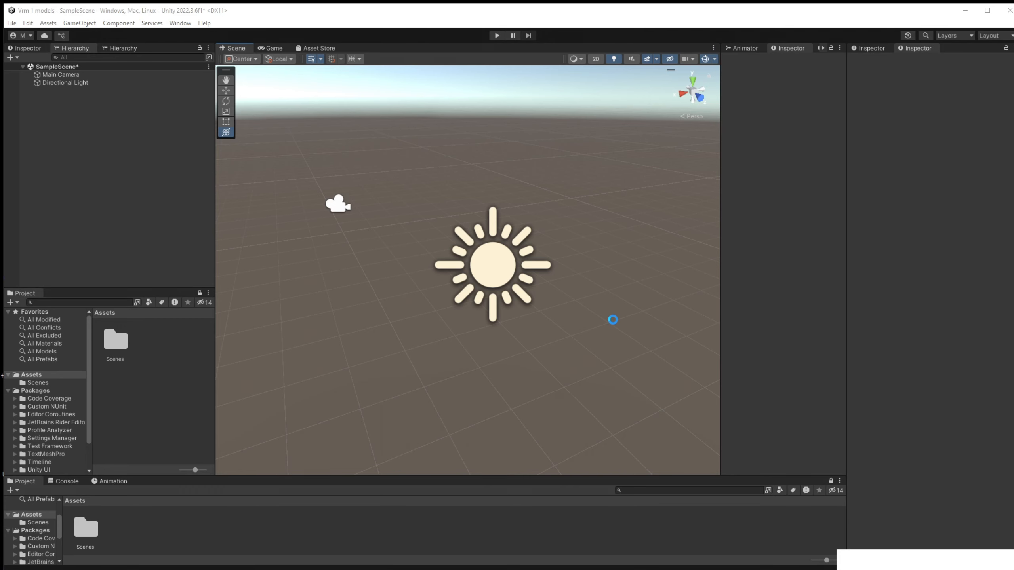
pyautogui.scroll(-10, 796, 301)
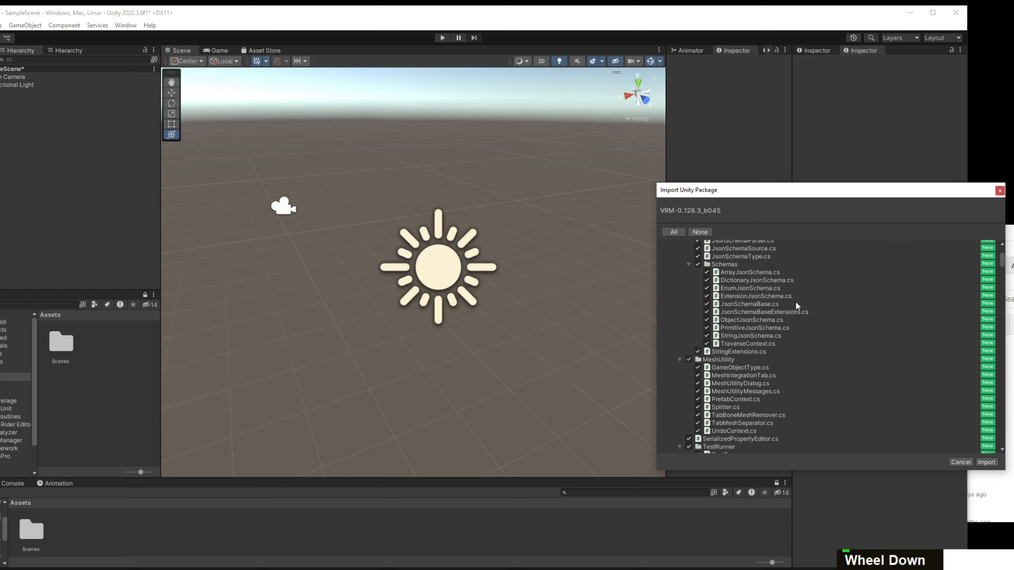
pyautogui.scroll(-12, 796, 301)
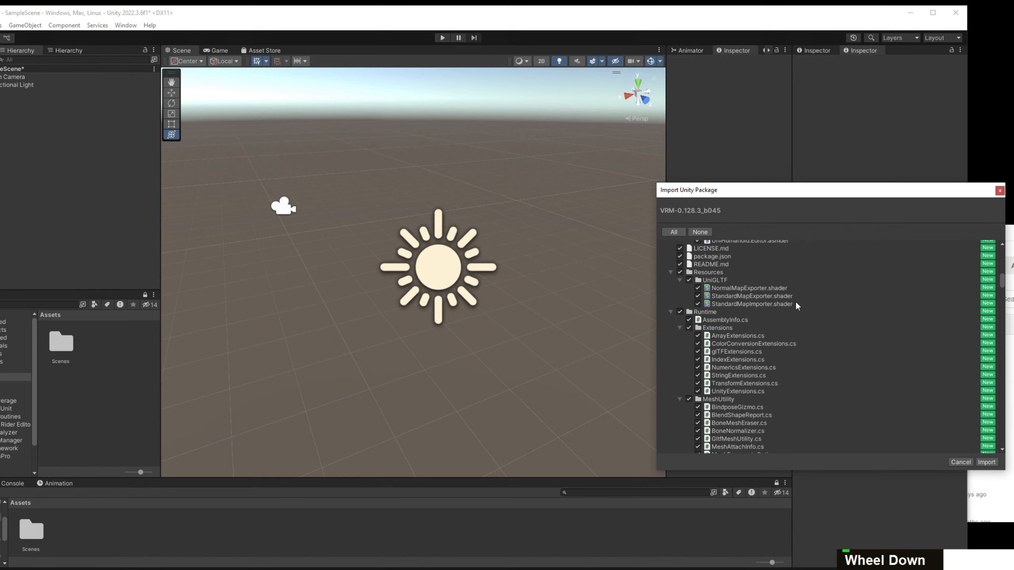
pyautogui.scroll(-3, 814, 329)
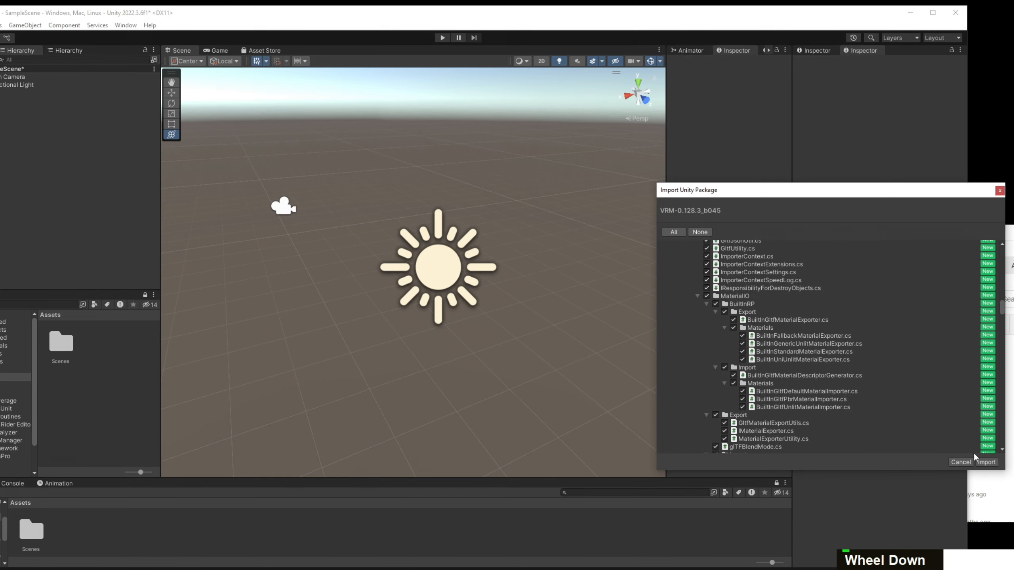
pyautogui.click(986, 462)
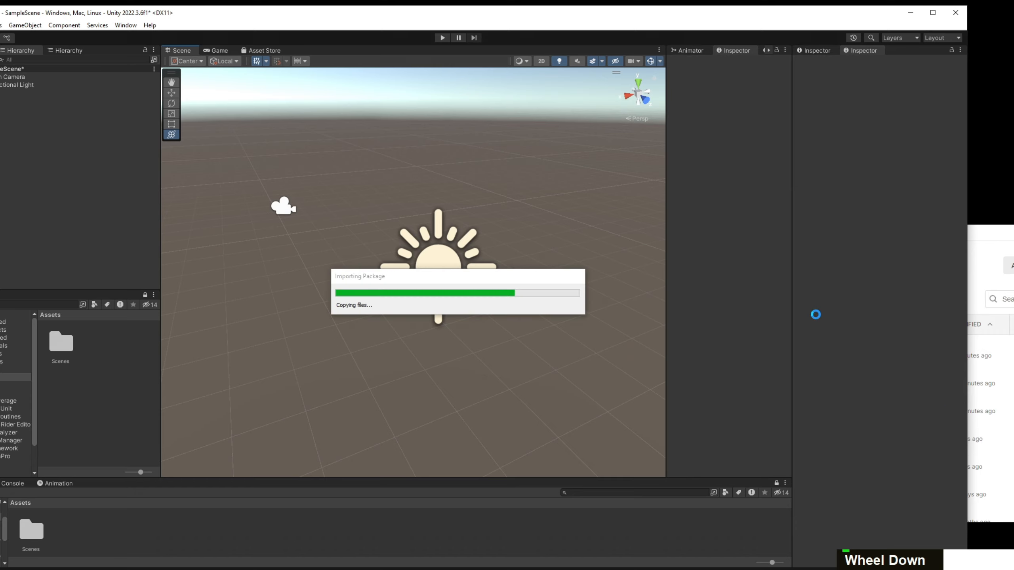
# Accept all recommended UniGLTF/UniVRM project settings, including the Linear color space, and close the settings validator window.
pyautogui.moveTo(543, 115); pyautogui.dragTo(507, 127)
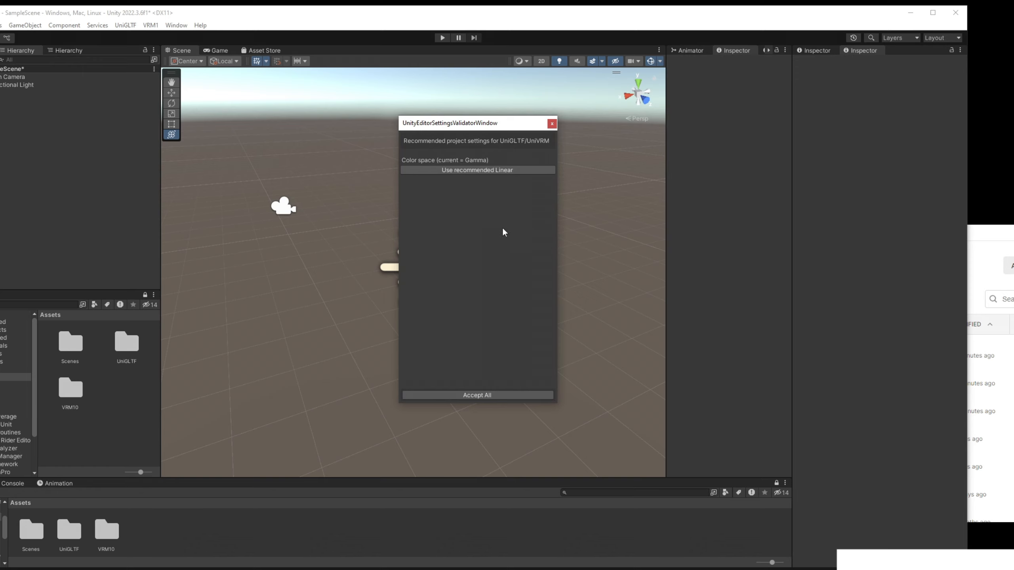
pyautogui.click(503, 394)
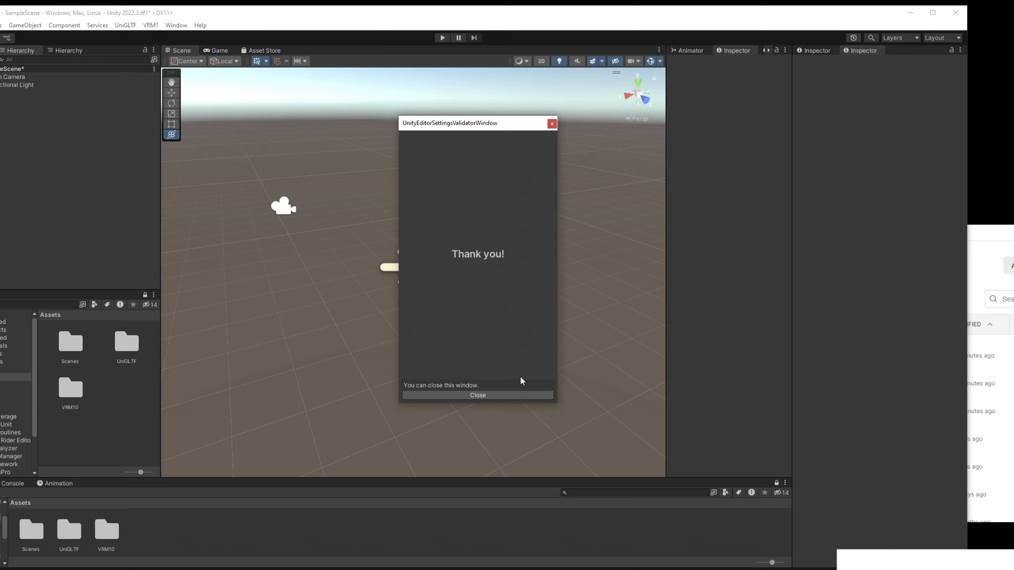
pyautogui.click(515, 394)
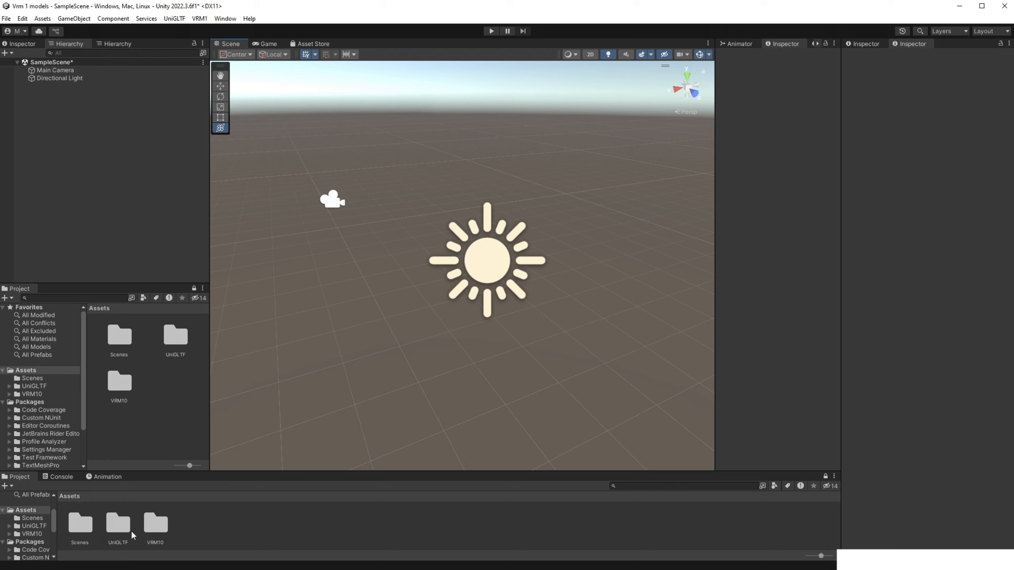
pyautogui.click(158, 527)
pyautogui.click(120, 524)
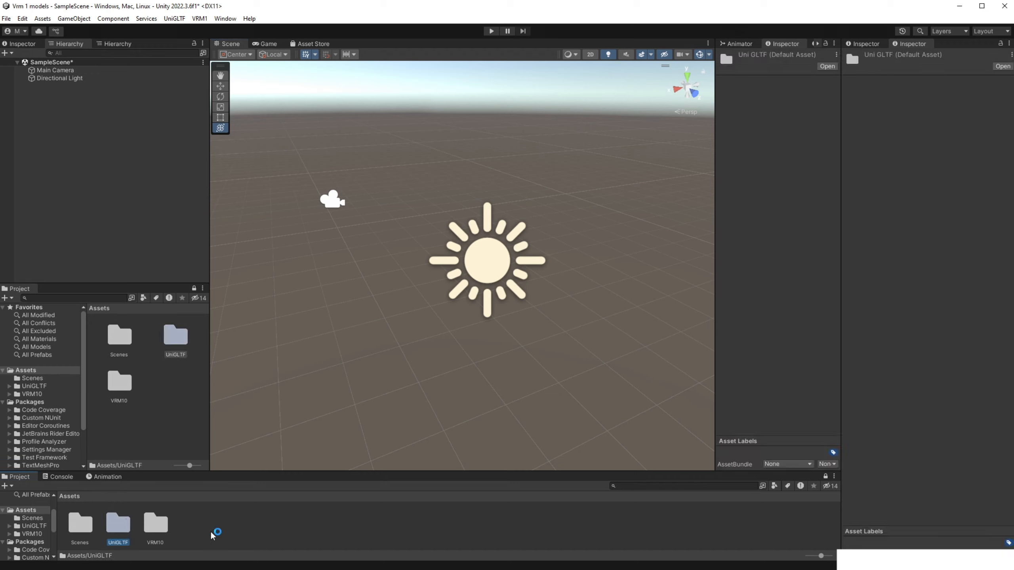
pyautogui.click(228, 530)
pyautogui.click(199, 18)
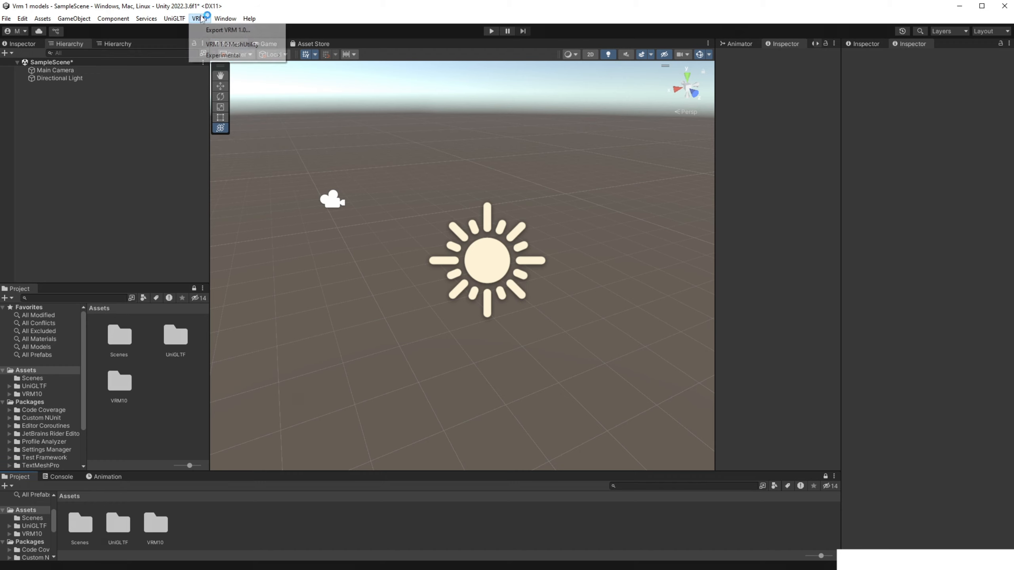
pyautogui.moveTo(181, 19)
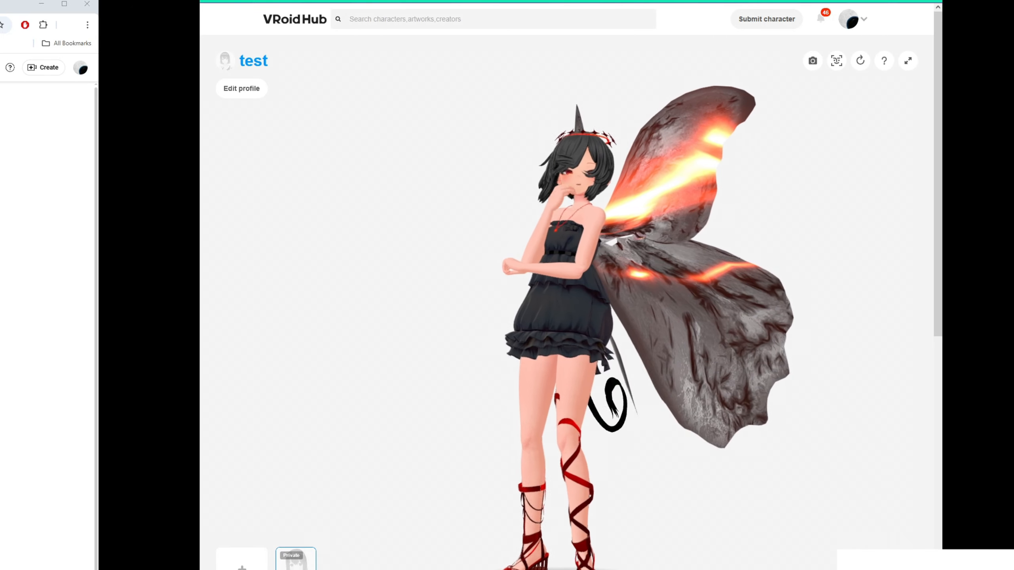
pyautogui.scroll(-5, 567, 279)
pyautogui.scroll(-2, 750, 479)
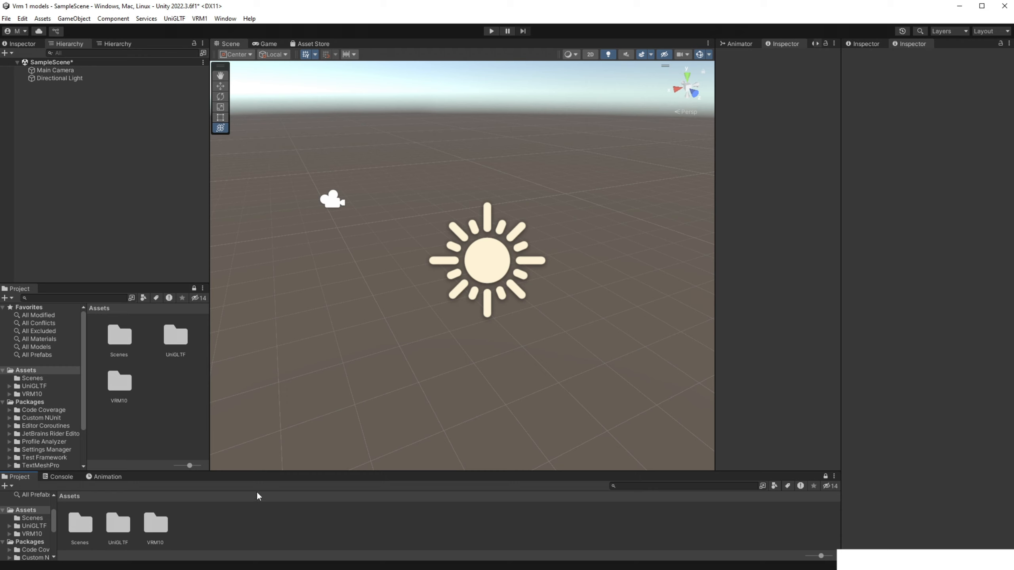
# Create a folder named "Buttefly model" in the project's Assets and open it.
pyautogui.rightClick(250, 516)
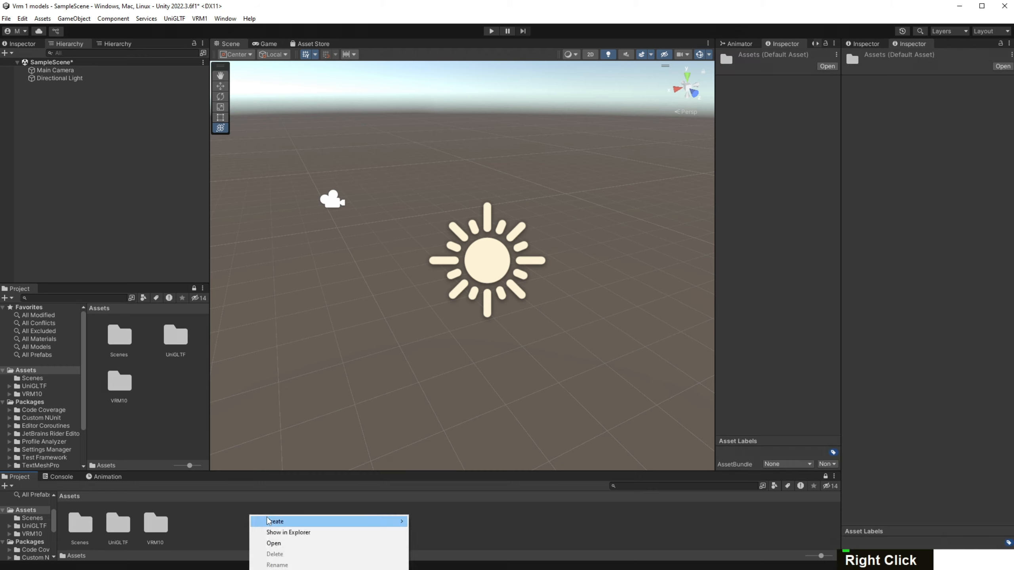
pyautogui.moveTo(268, 522)
pyautogui.click(458, 536)
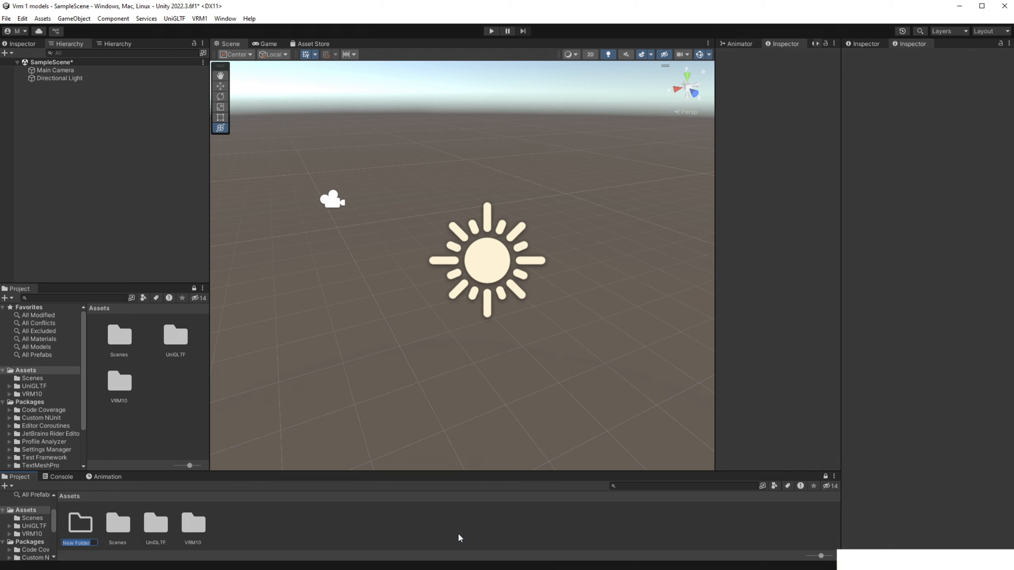
pyautogui.write('Buttefly ')
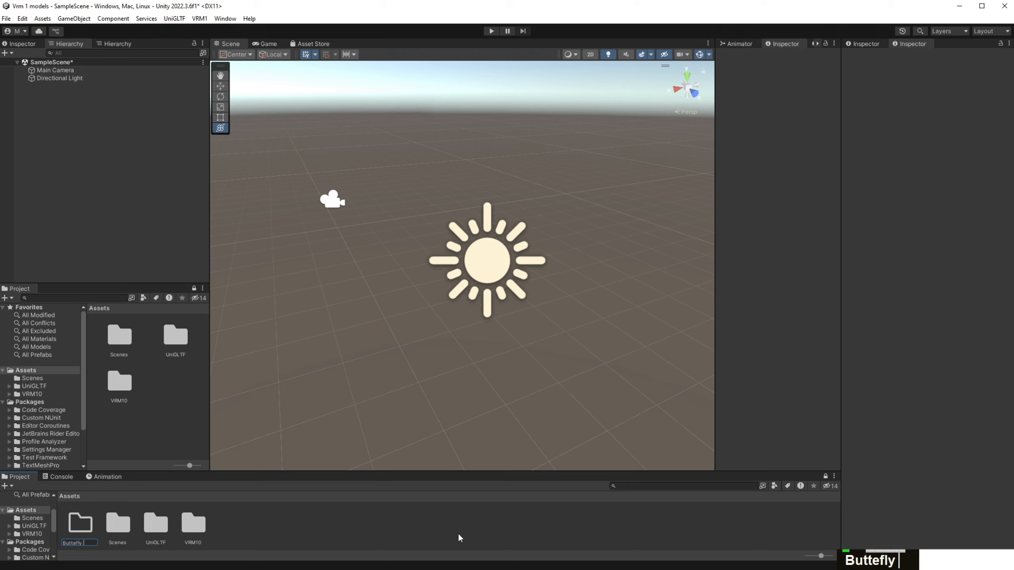
pyautogui.write('model')
pyautogui.press('Return')
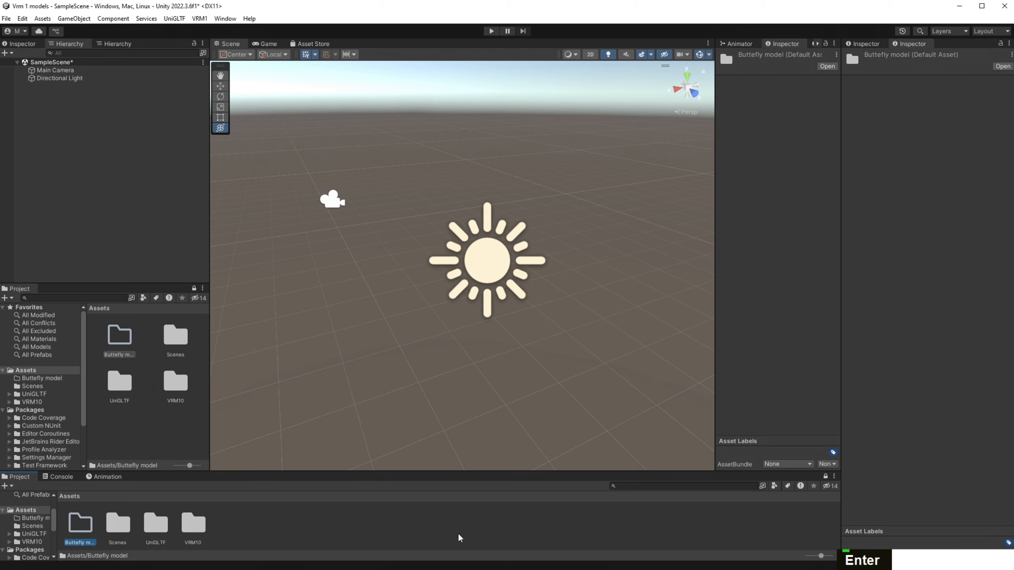
pyautogui.press('Return')
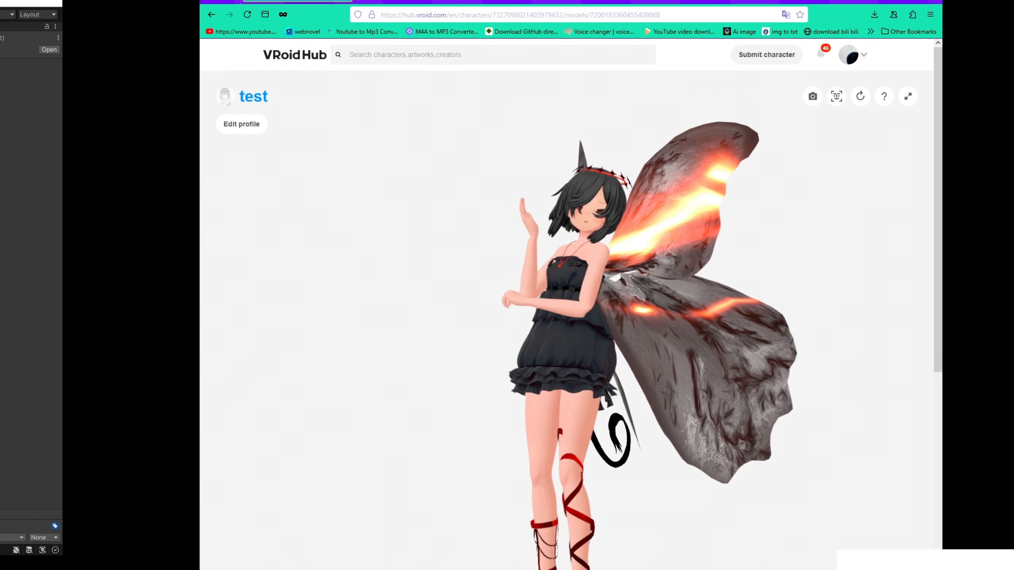
# Import the downloaded VRM model file from the browser's downloads into the Buttefly model folder in Unity.
pyautogui.moveTo(761, 32); pyautogui.dragTo(633, 79)
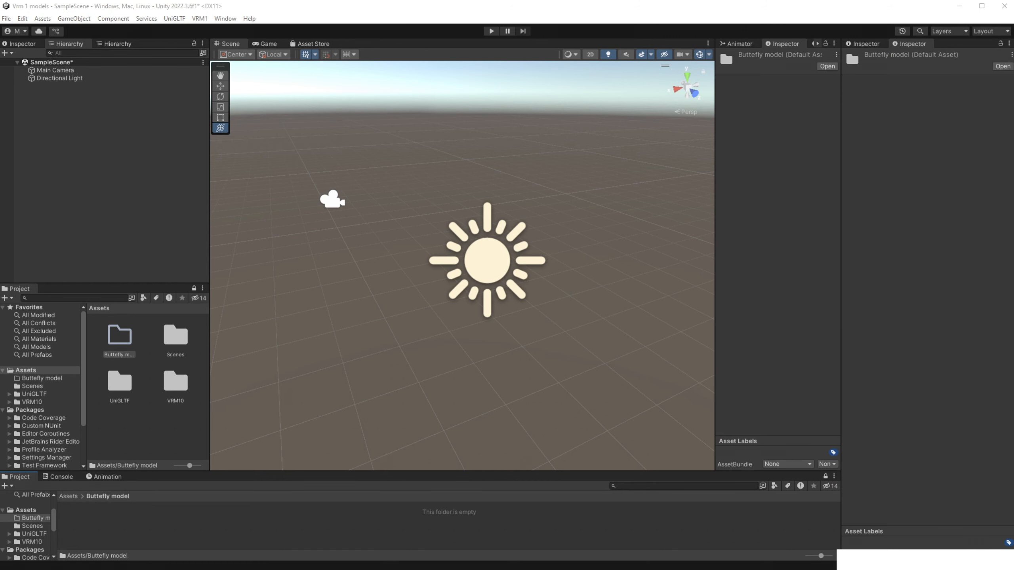
pyautogui.moveTo(725, 47); pyautogui.dragTo(496, 521)
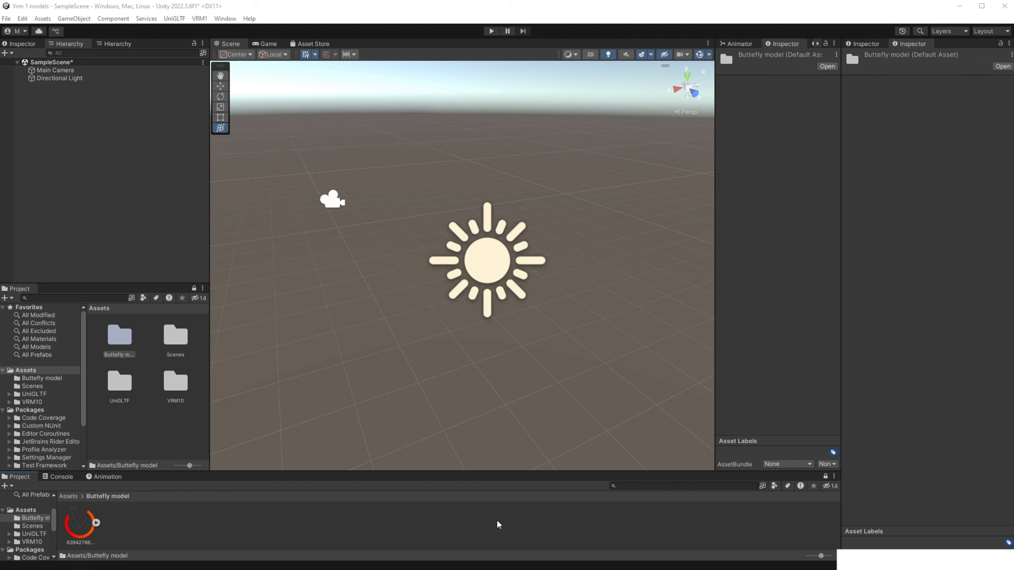
pyautogui.click(752, 519)
# Create a scene named "Butterfly model" inside the Buttefly model folder.
pyautogui.rightClick(750, 520)
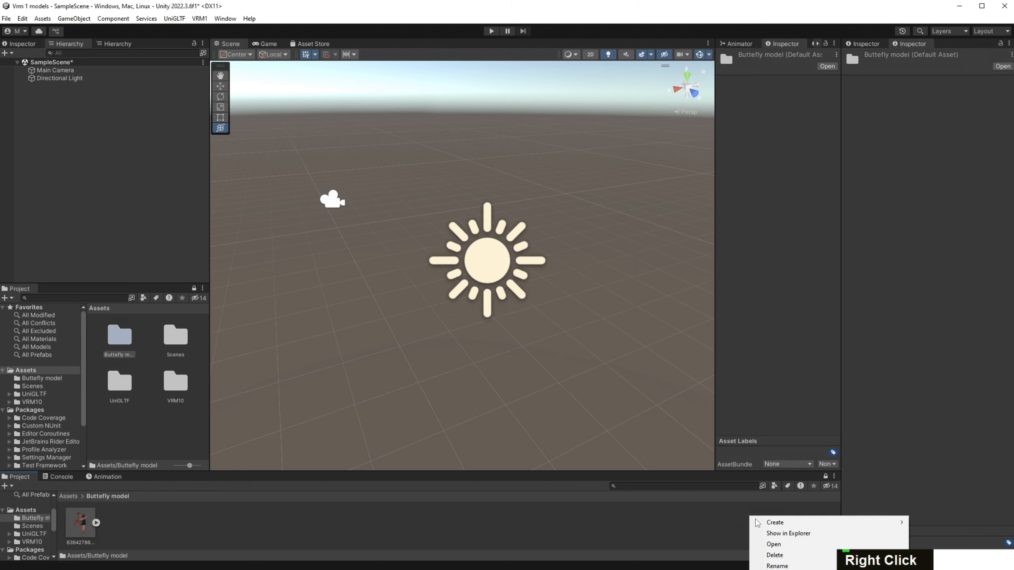
pyautogui.moveTo(766, 522)
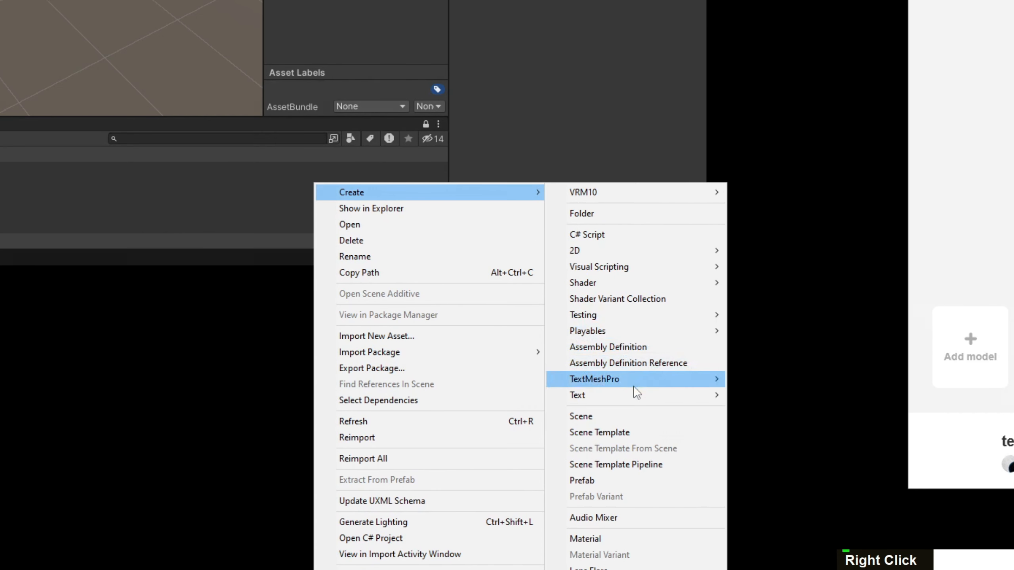
pyautogui.click(628, 417)
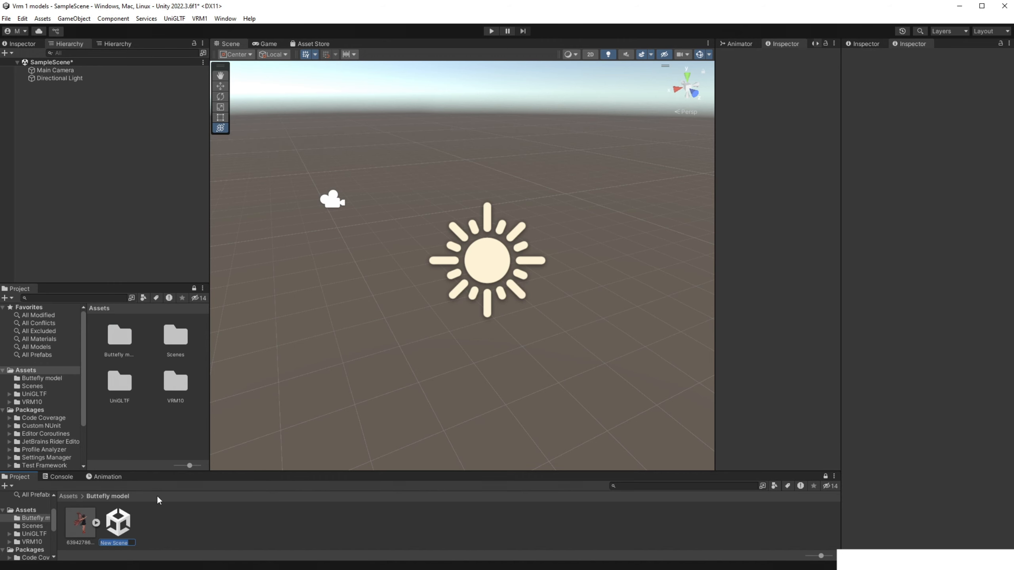
pyautogui.write('Butterfly model')
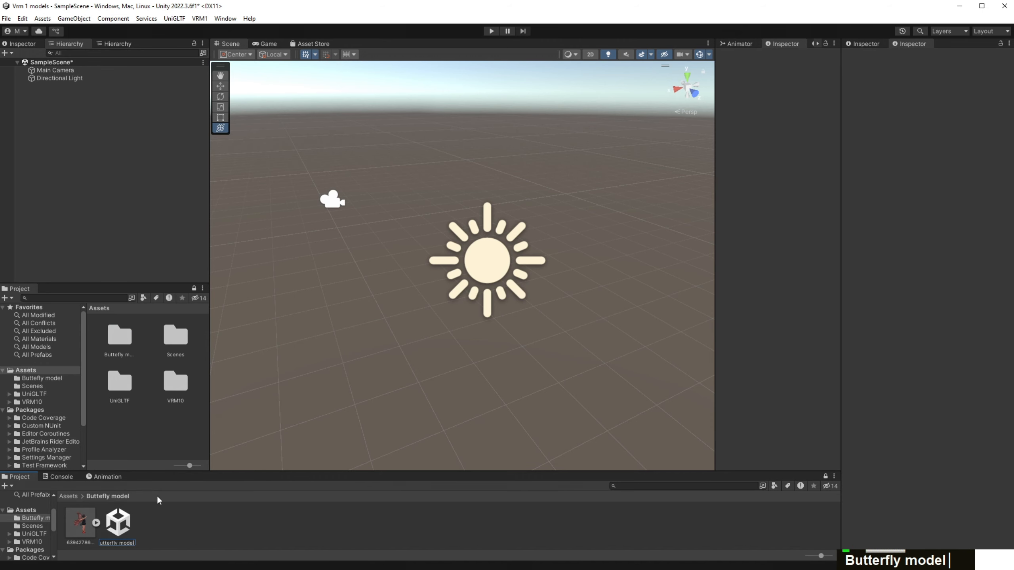
pyautogui.press('Return')
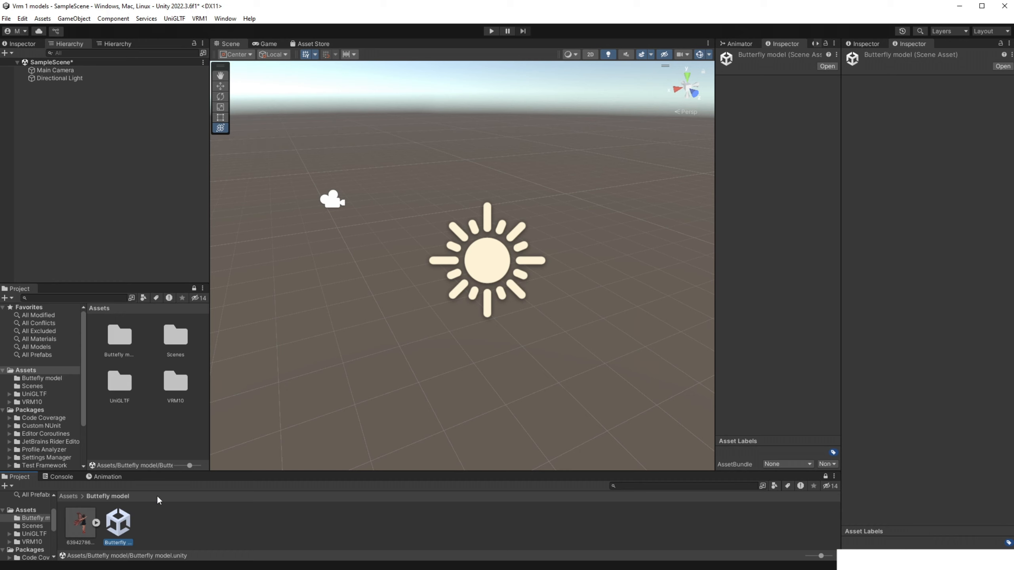
# Open the Butterfly model scene, saving the changes made to SampleScene.
pyautogui.press('Return')
pyautogui.press('Return')
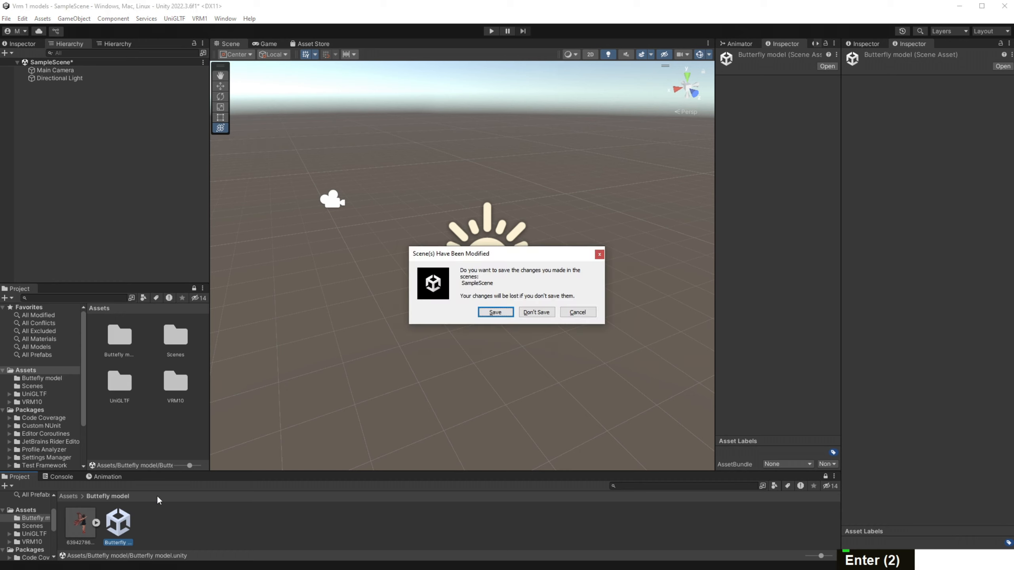
pyautogui.click(498, 314)
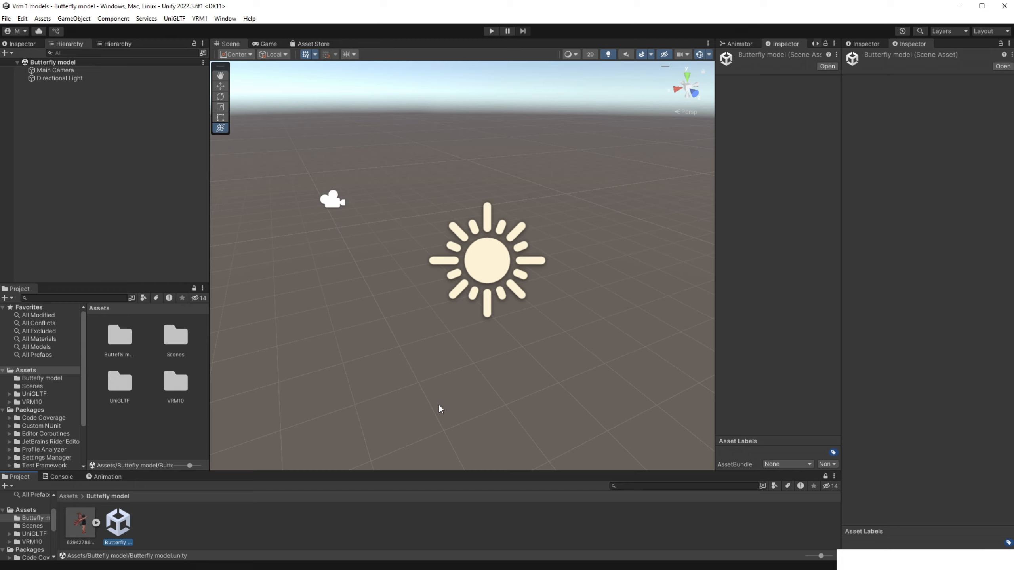
# Select the imported VRM model asset in the Buttefly model folder.
pyautogui.click(84, 523)
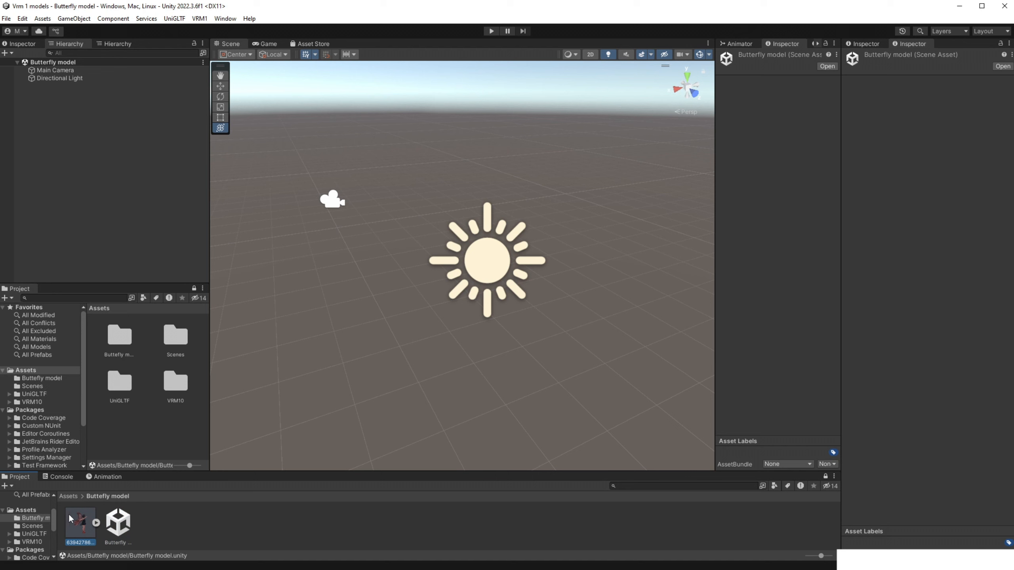
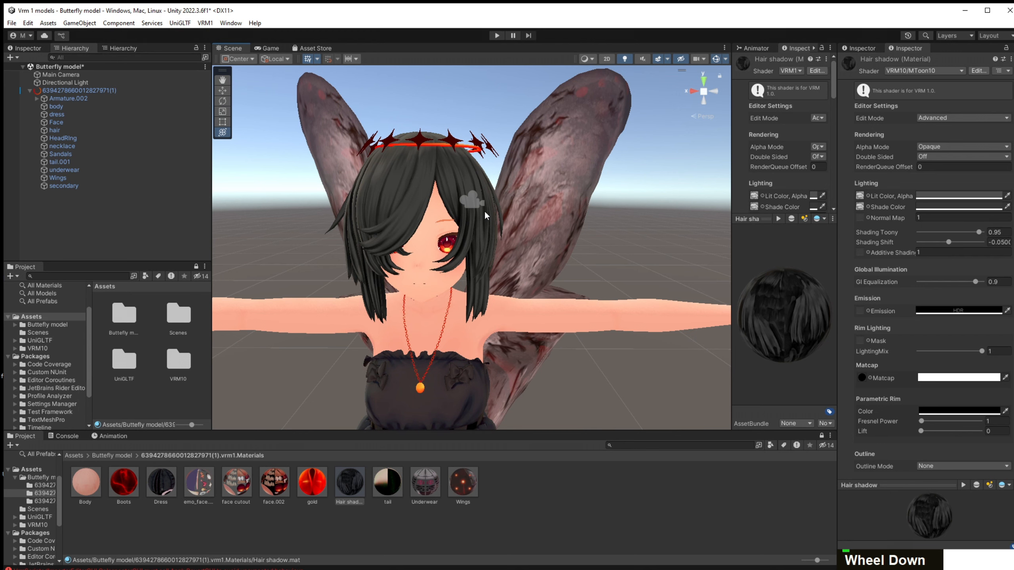
# Switch the Hair shadow material's Edit Mode to Basic for comparison and return it to Advanced.
pyautogui.scroll(-5, 903, 127)
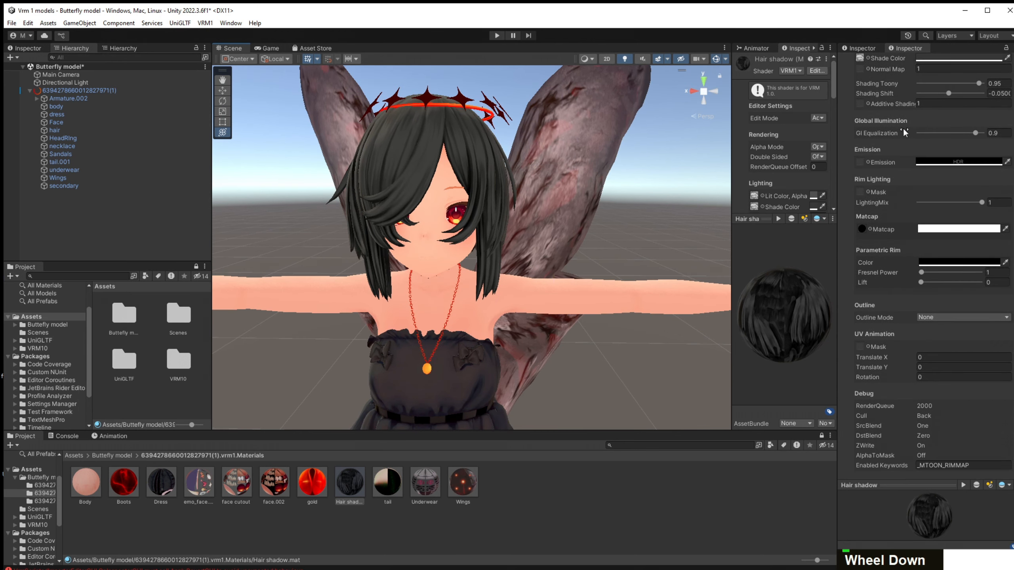
pyautogui.scroll(3, 903, 153)
pyautogui.scroll(-3, 903, 161)
pyautogui.scroll(4, 902, 156)
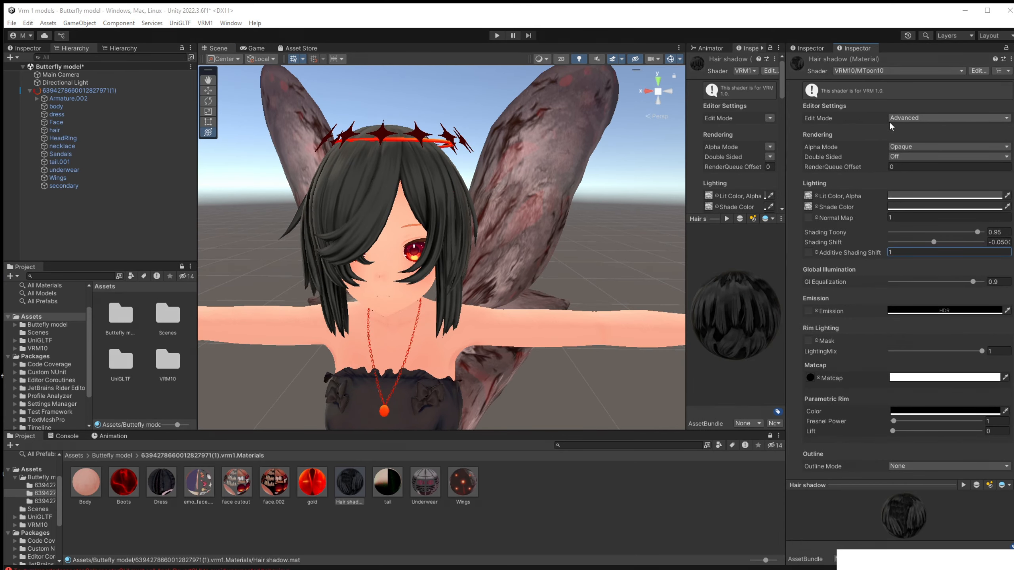
pyautogui.click(903, 118)
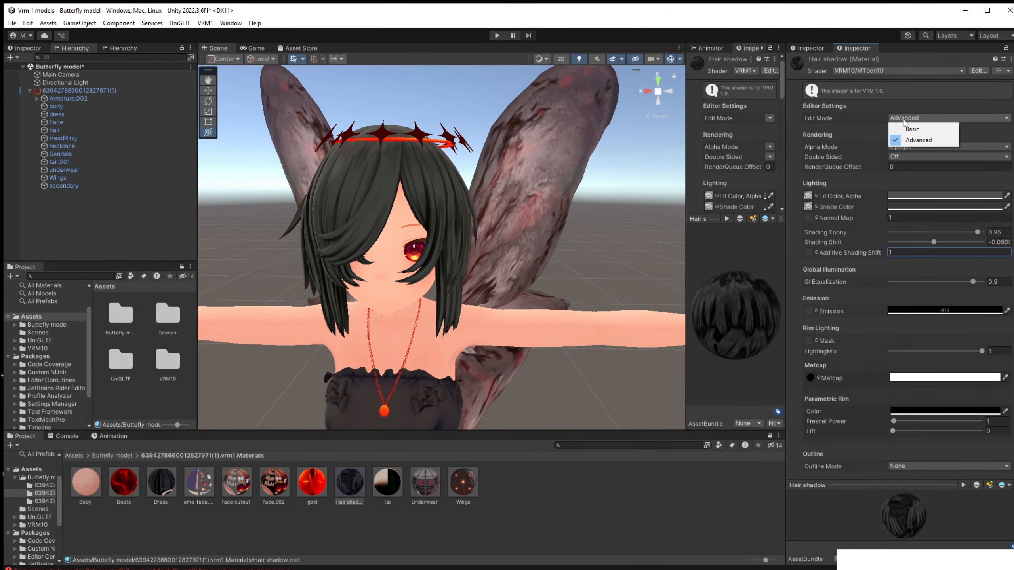
pyautogui.click(918, 130)
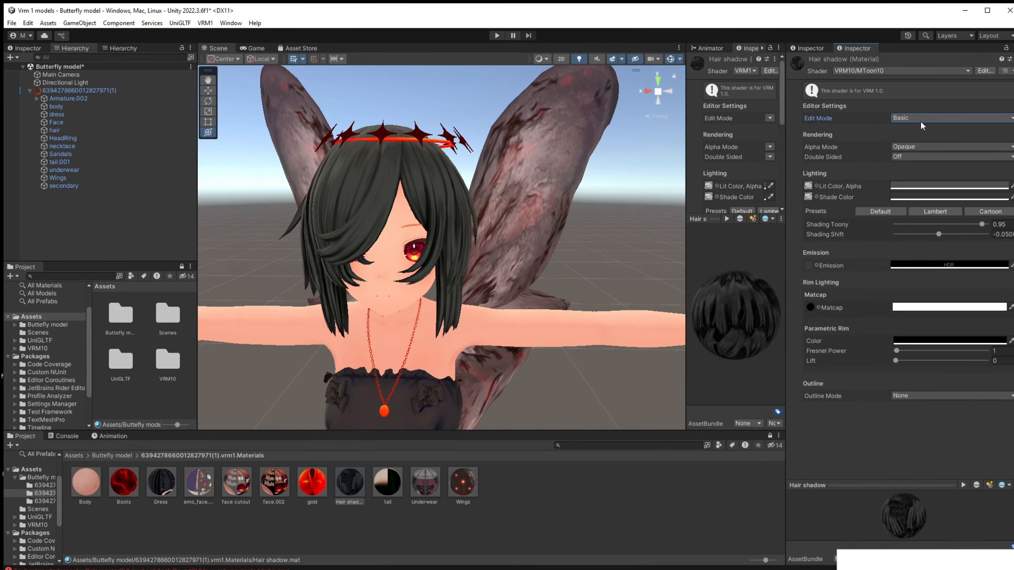
pyautogui.click(920, 120)
pyautogui.click(915, 140)
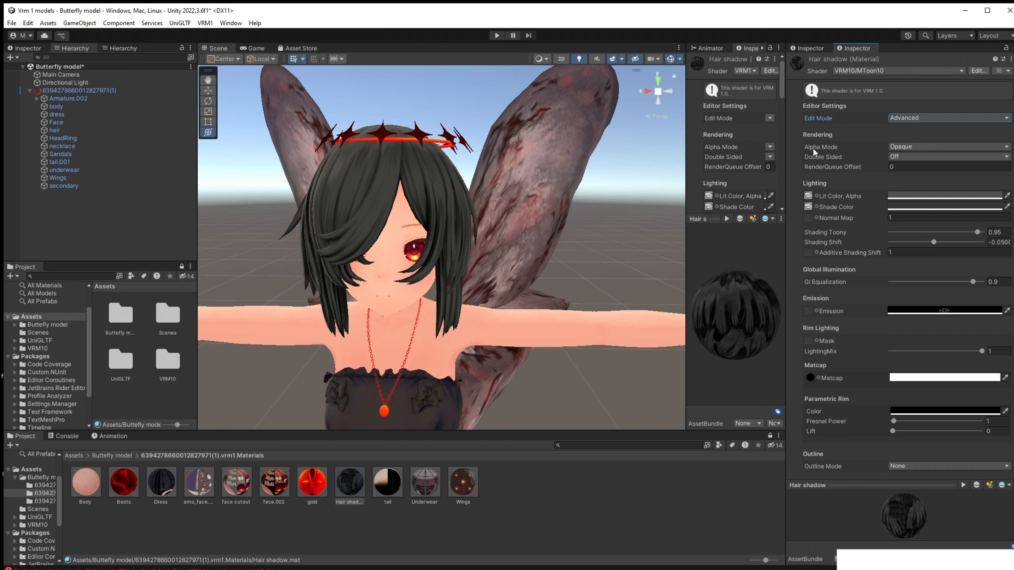
# Try the Cutout and Transparent alpha modes on the Hair shadow material and set it back to Opaque.
pyautogui.click(903, 145)
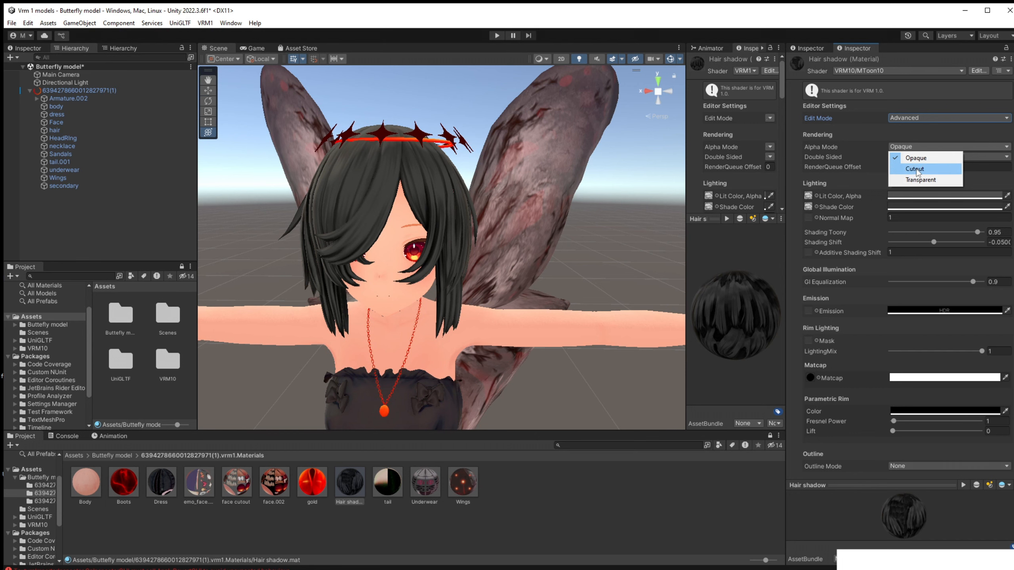
pyautogui.click(910, 144)
pyautogui.click(905, 168)
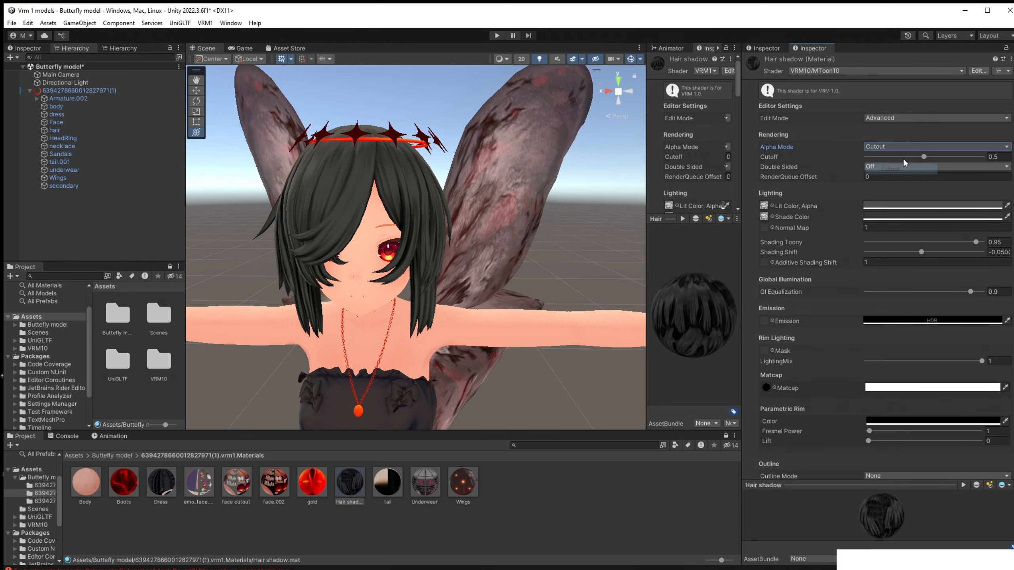
pyautogui.click(898, 146)
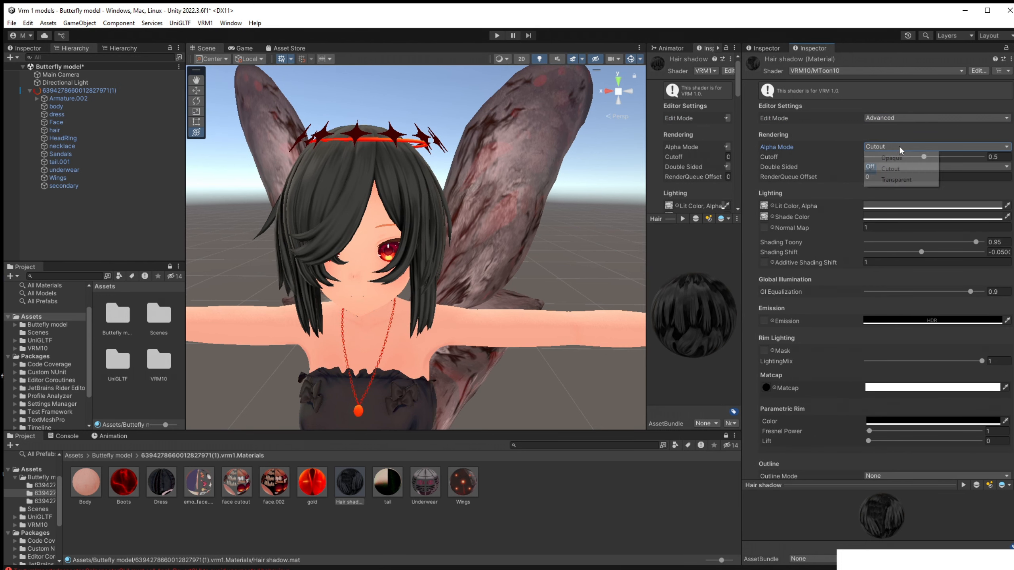
pyautogui.click(898, 180)
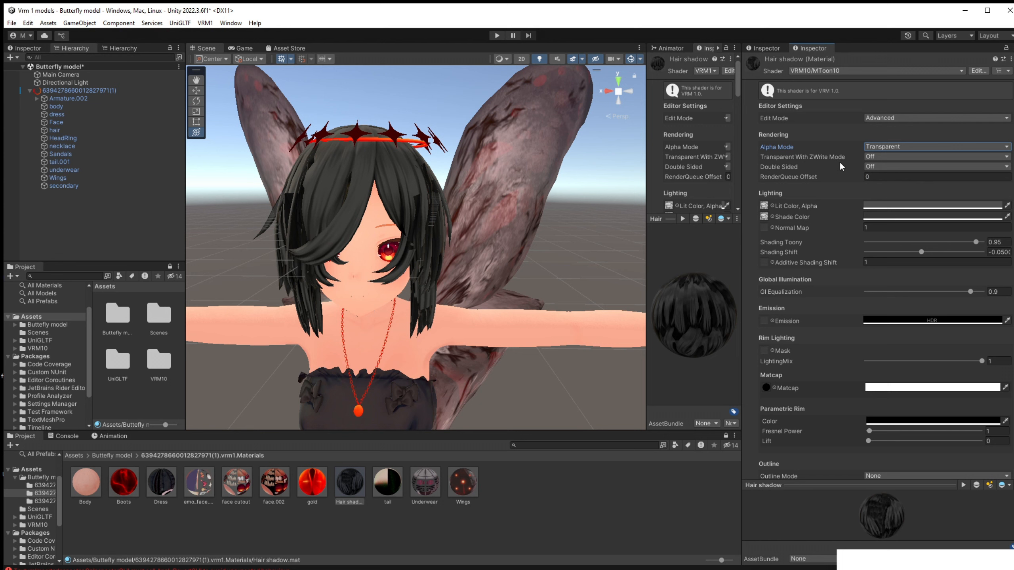
pyautogui.click(878, 147)
pyautogui.click(909, 166)
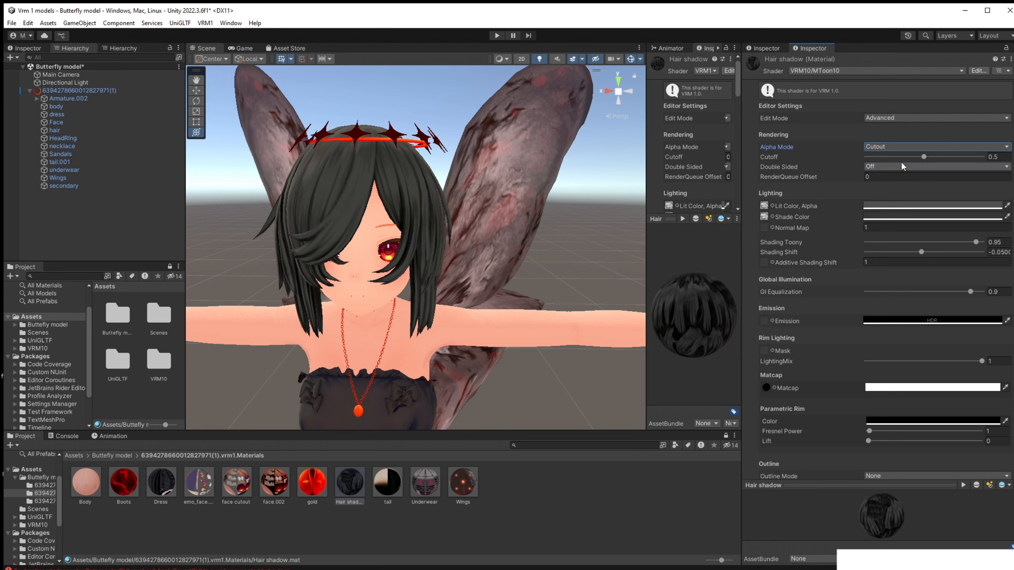
pyautogui.click(887, 146)
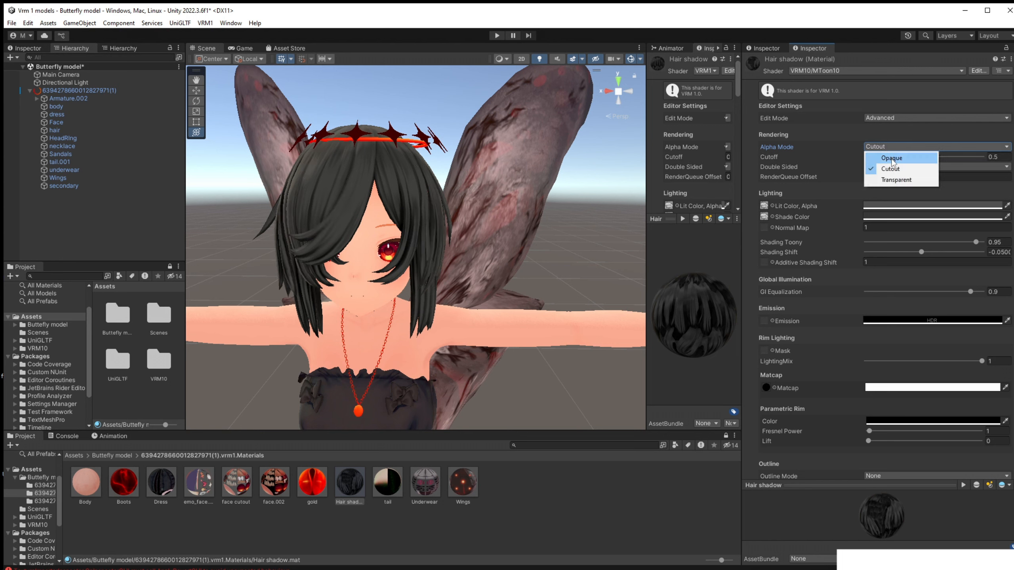
pyautogui.click(894, 154)
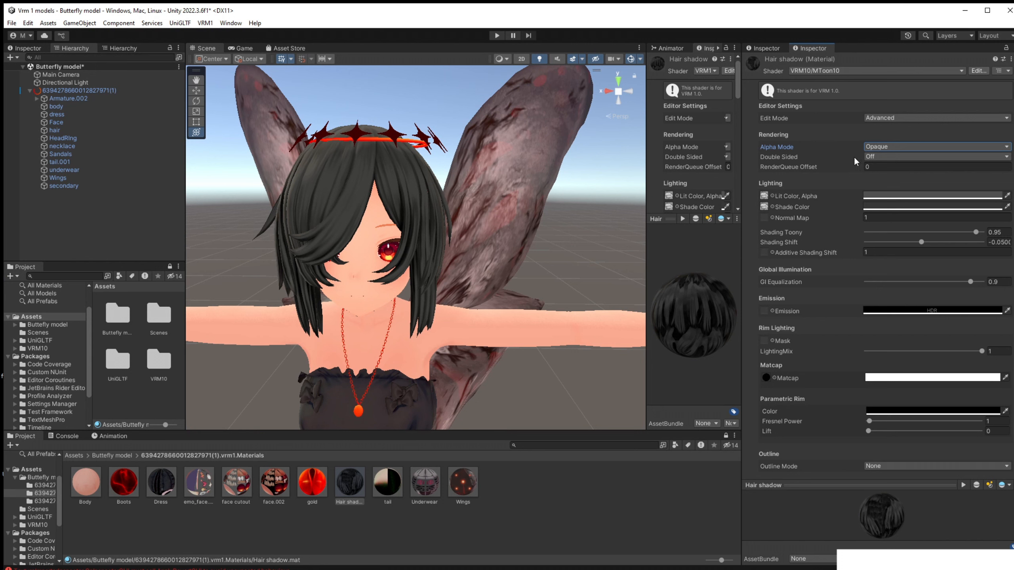
# Check the Double Sided options of the Hair shadow material, keeping it Off.
pyautogui.click(829, 156)
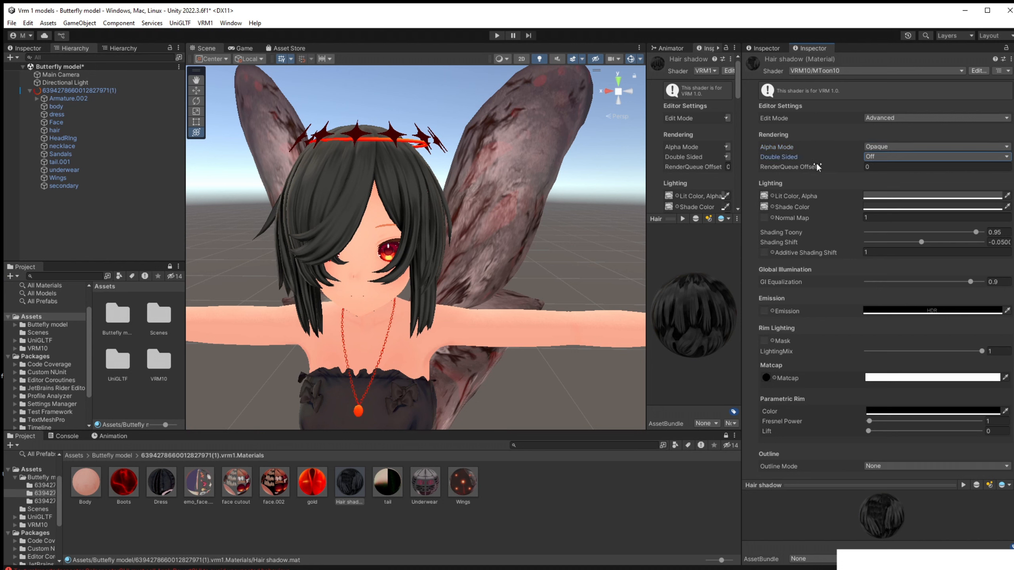
pyautogui.click(869, 157)
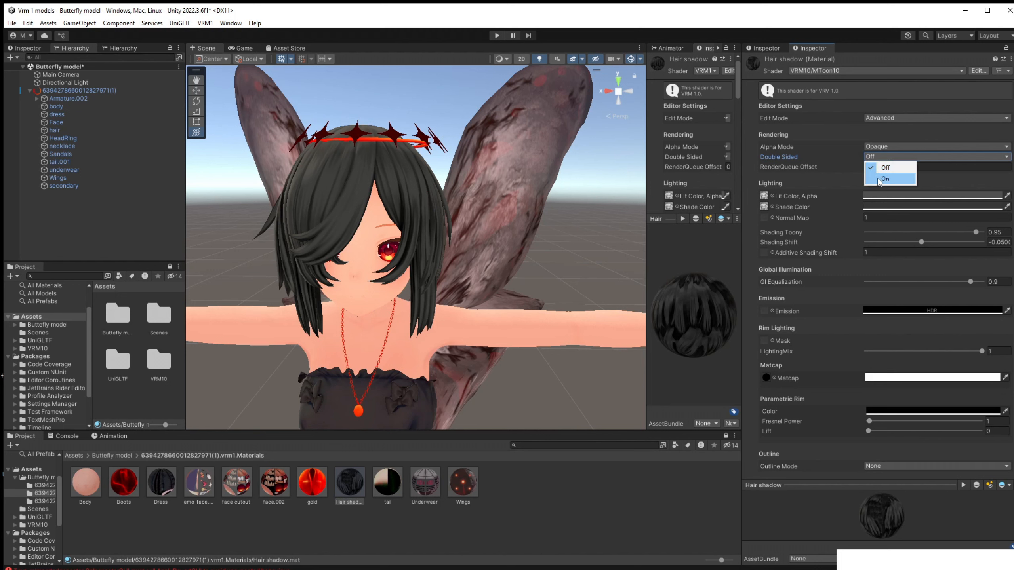
pyautogui.click(885, 167)
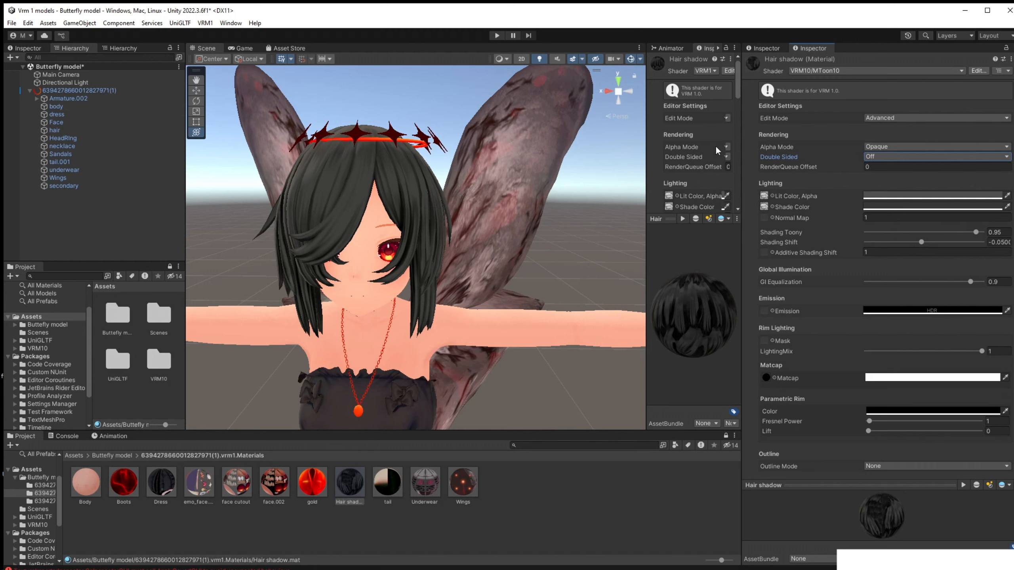
# Set Double Sided to On for the Wings material.
pyautogui.moveTo(442, 284); pyautogui.dragTo(363, 302, button='right')
pyautogui.moveTo(487, 278); pyautogui.dragTo(359, 265, button='middle')
pyautogui.moveTo(360, 265); pyautogui.dragTo(363, 299, button='right')
pyautogui.moveTo(511, 291); pyautogui.dragTo(464, 305, button='middle')
pyautogui.moveTo(464, 305); pyautogui.dragTo(395, 267, button='right')
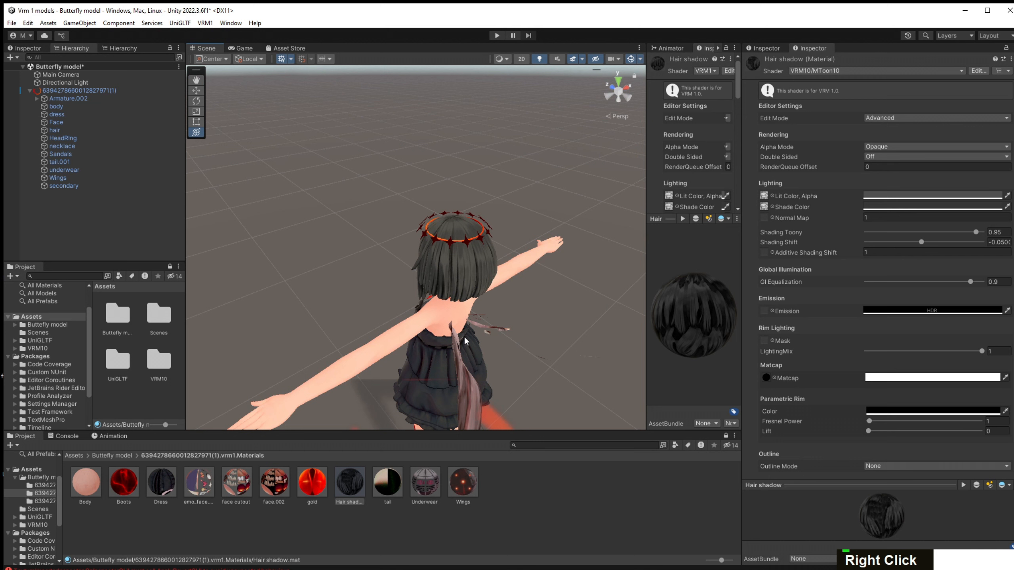
pyautogui.moveTo(464, 338); pyautogui.dragTo(535, 303, button='right')
pyautogui.moveTo(535, 303); pyautogui.dragTo(584, 273, button='middle')
pyautogui.moveTo(511, 257); pyautogui.dragTo(412, 271, button='right')
pyautogui.moveTo(412, 271); pyautogui.dragTo(544, 272, button='middle')
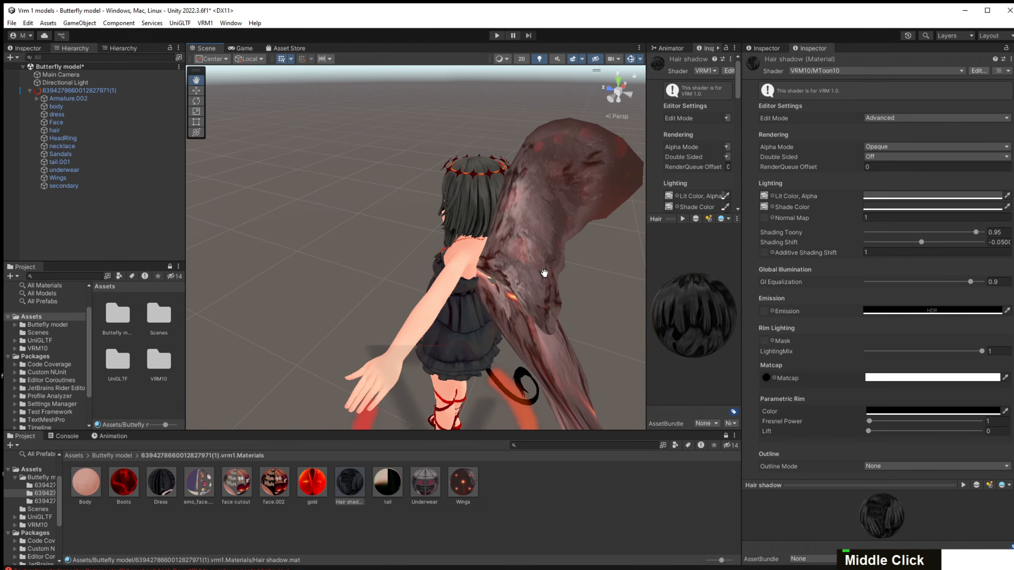
pyautogui.moveTo(544, 272); pyautogui.dragTo(454, 421, button='right')
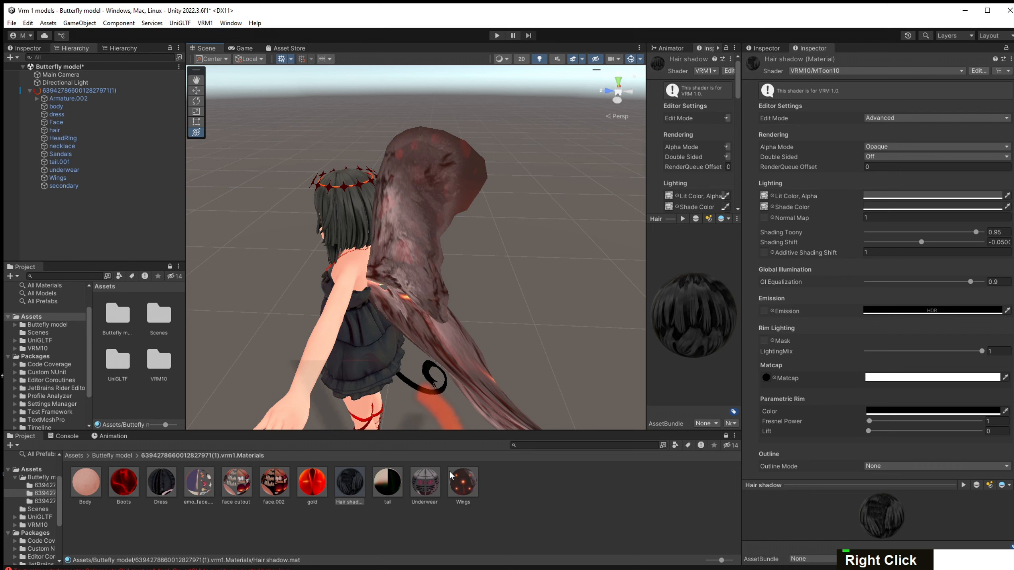
pyautogui.click(449, 471)
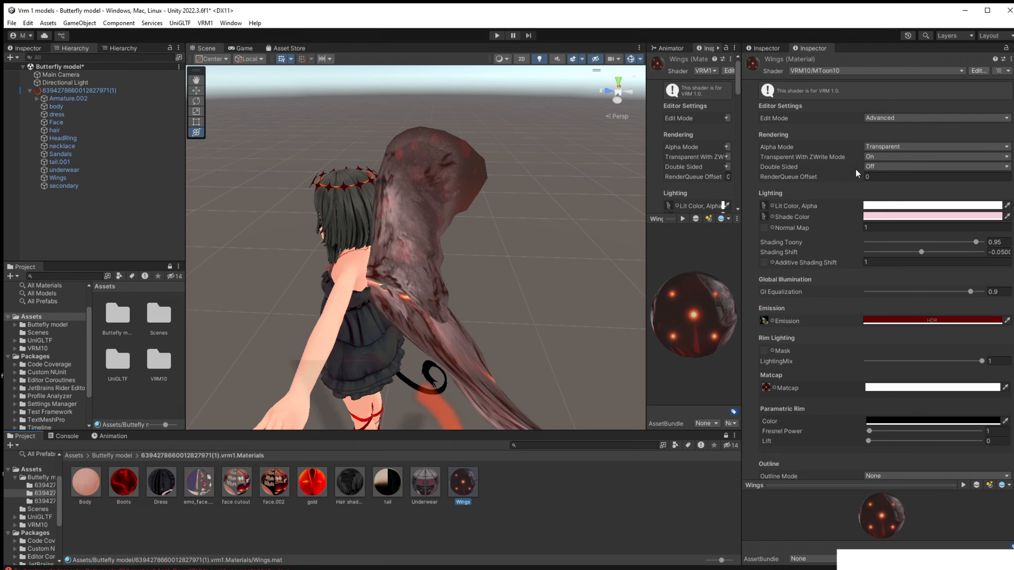
pyautogui.click(884, 167)
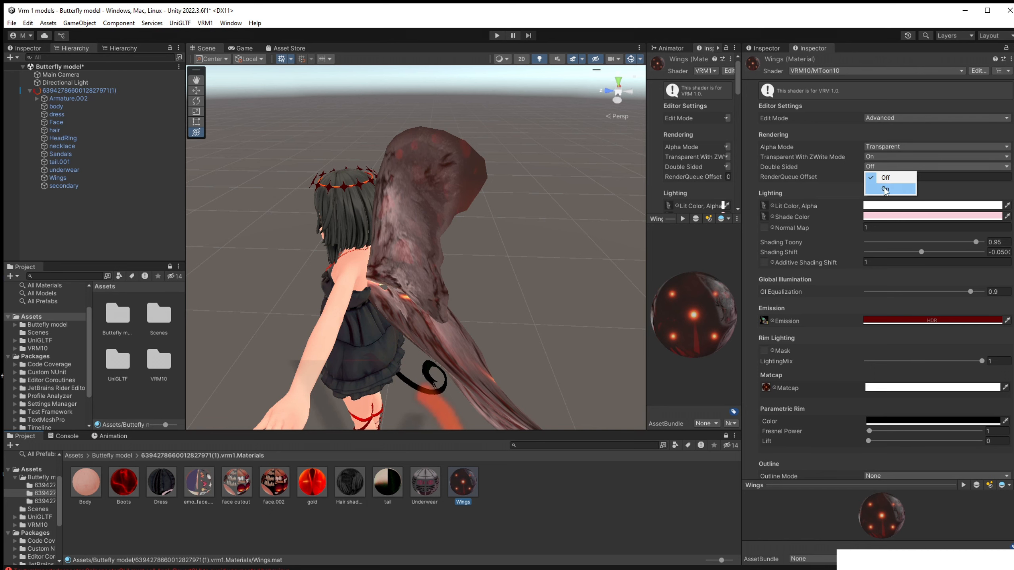
pyautogui.click(884, 189)
# Examine the butterfly wings from behind and from the side to check that both faces render.
pyautogui.moveTo(534, 233); pyautogui.dragTo(448, 255, button='right')
pyautogui.moveTo(448, 255); pyautogui.dragTo(374, 275, button='middle')
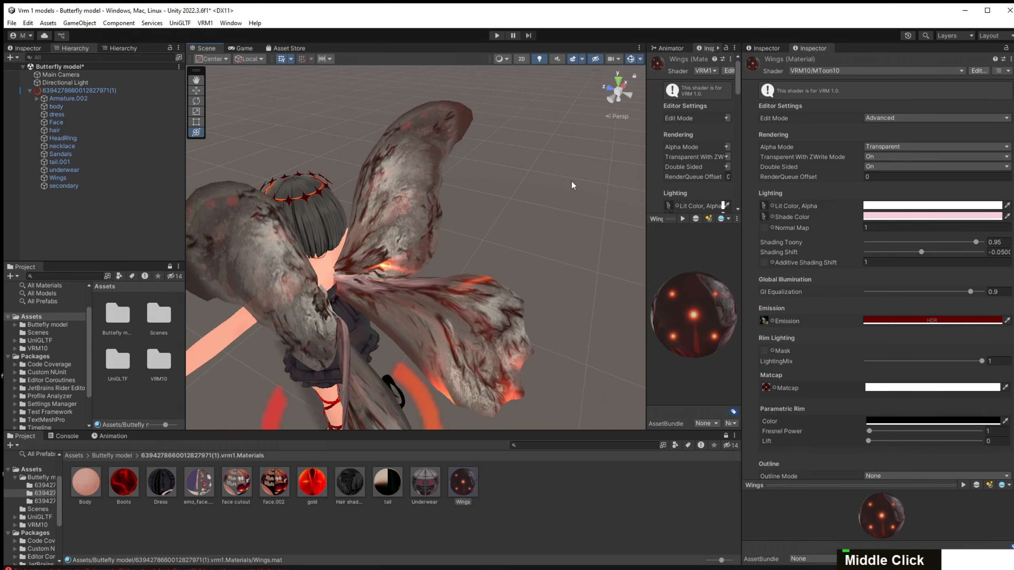
pyautogui.moveTo(574, 186); pyautogui.dragTo(360, 217, button='right')
pyautogui.moveTo(359, 217); pyautogui.dragTo(516, 219, button='middle')
pyautogui.moveTo(516, 220); pyautogui.dragTo(403, 188, button='right')
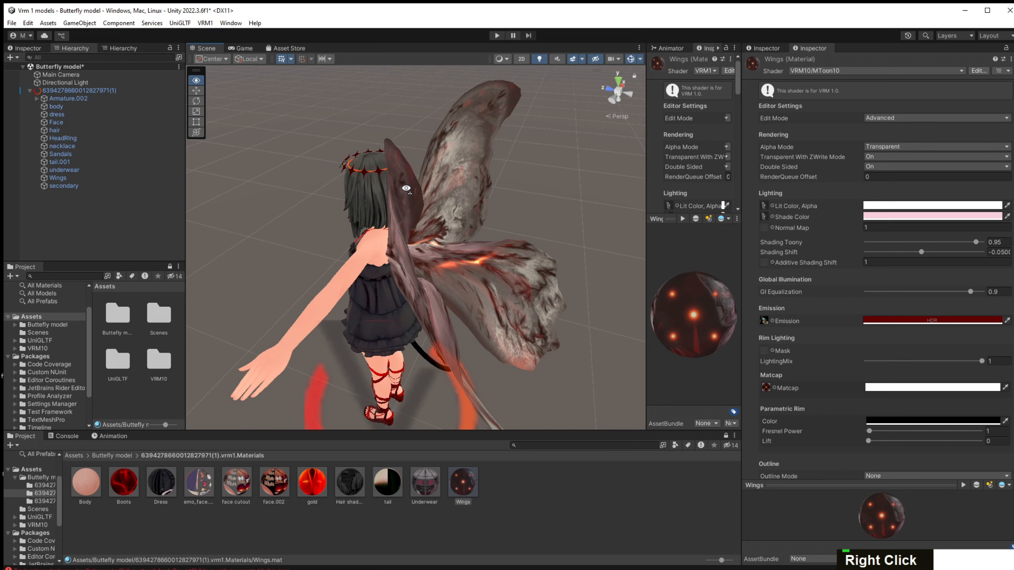
pyautogui.moveTo(403, 187)
pyautogui.mouseDown(button='middle')
pyautogui.moveTo(441, 179)
pyautogui.moveTo(423, 186)
pyautogui.mouseUp(button='middle')
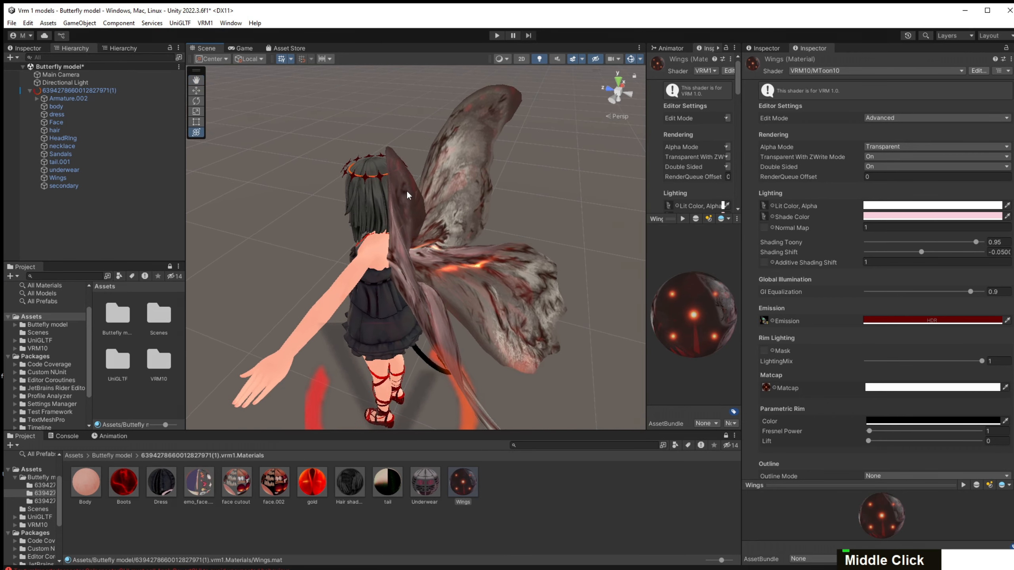
pyautogui.moveTo(423, 186); pyautogui.dragTo(485, 234, button='right')
pyautogui.moveTo(485, 234); pyautogui.dragTo(511, 198, button='middle')
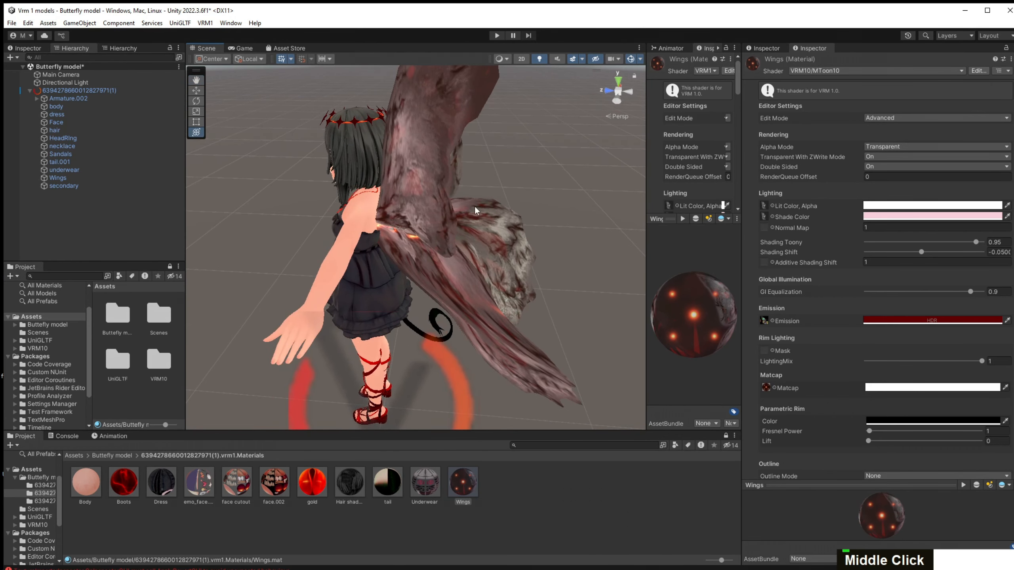
pyautogui.moveTo(475, 211); pyautogui.dragTo(491, 159, button='right')
pyautogui.moveTo(521, 226); pyautogui.dragTo(563, 213, button='right')
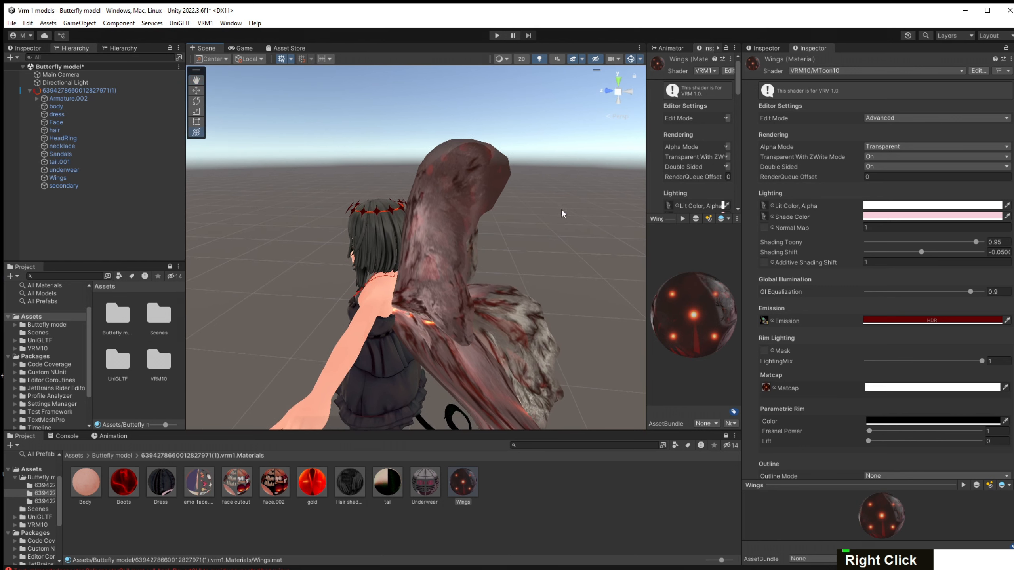
pyautogui.moveTo(563, 213); pyautogui.dragTo(508, 225, button='middle')
pyautogui.moveTo(509, 229); pyautogui.dragTo(448, 239, button='right')
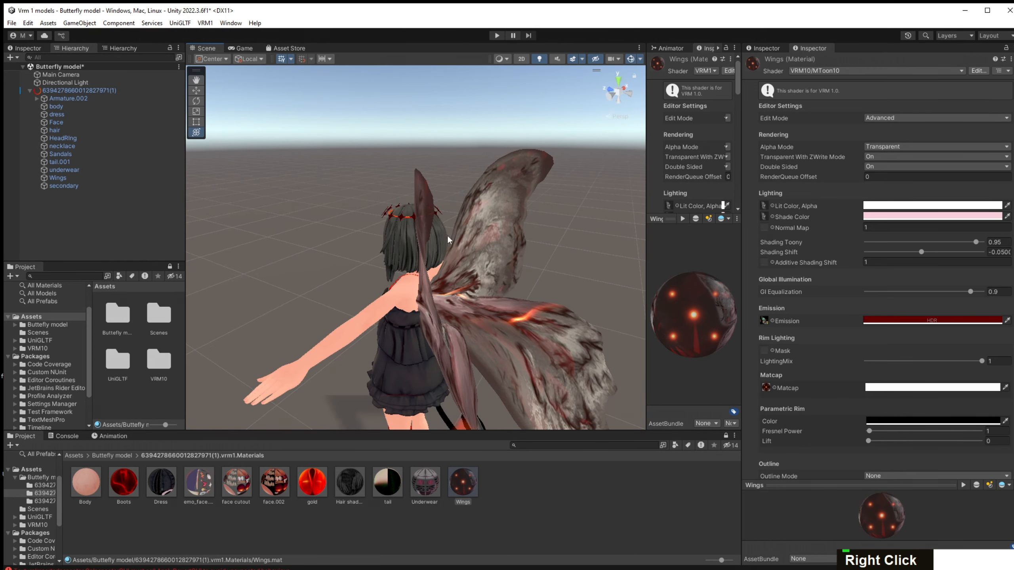
# Turn Double Sided off on the Wings material for comparison and set it back to On.
pyautogui.click(920, 165)
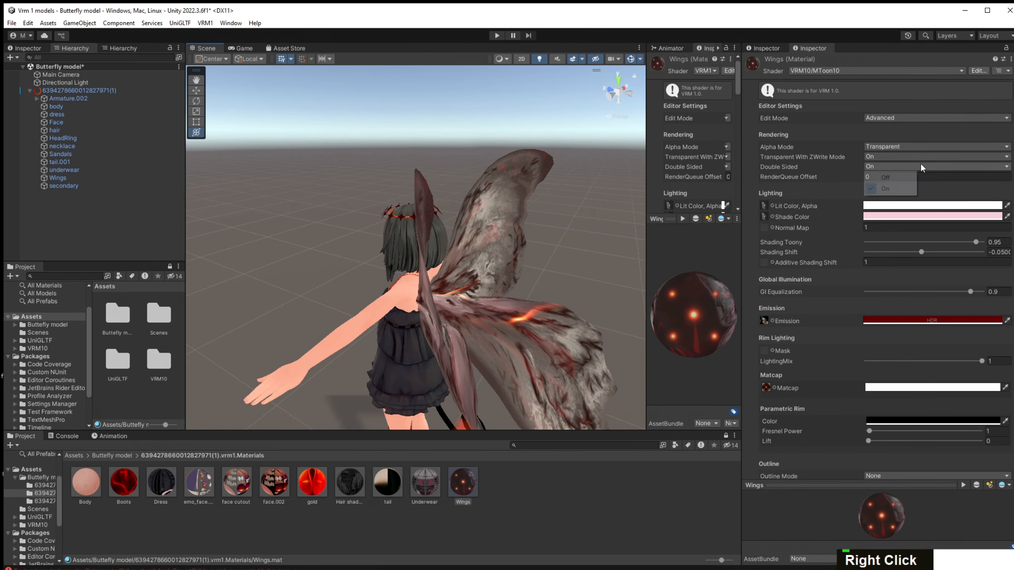
pyautogui.click(873, 174)
pyautogui.click(875, 165)
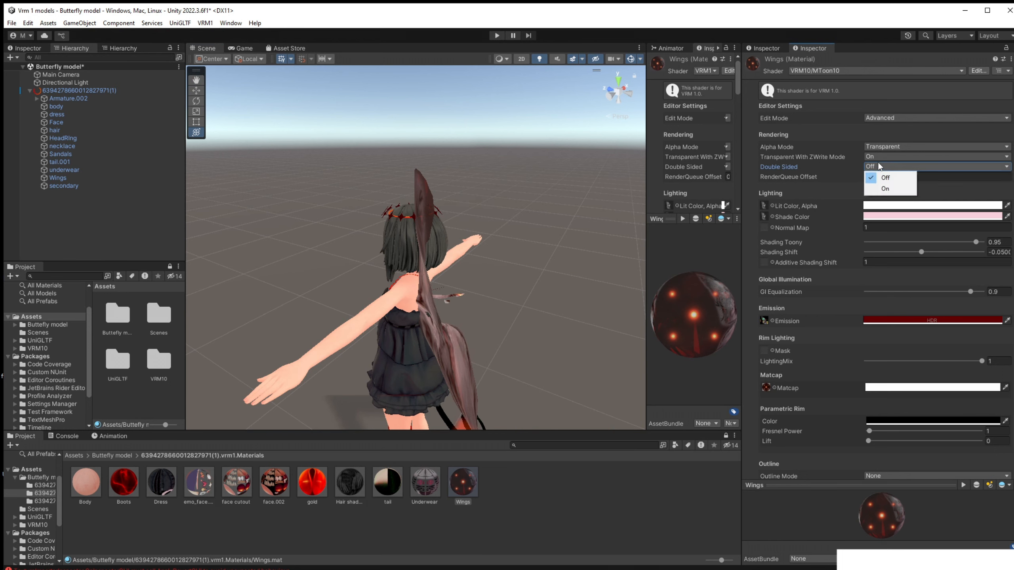
pyautogui.click(885, 189)
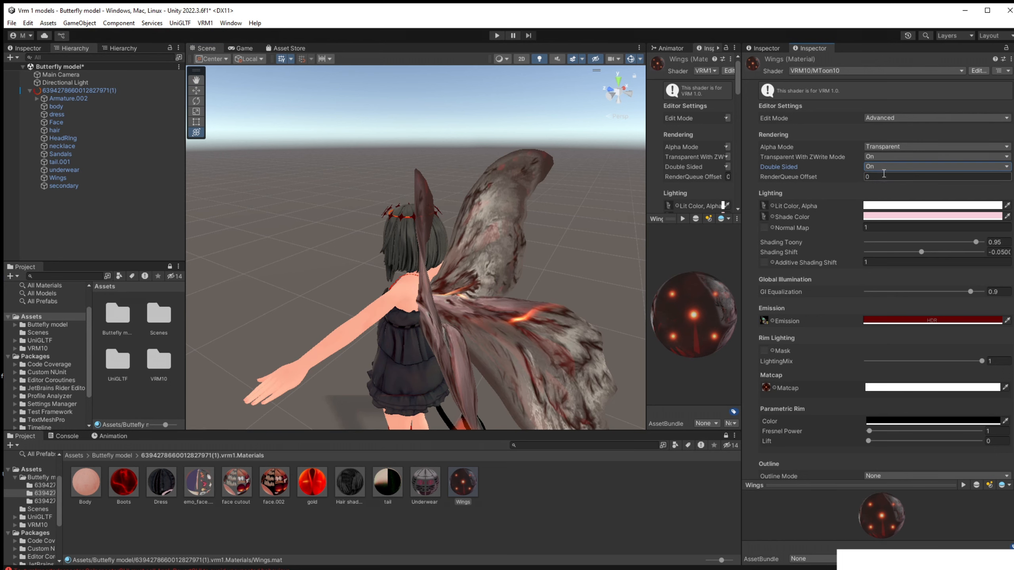
# Try to set the RenderQueue Offset of the Hair shadow material to 2.
pyautogui.moveTo(313, 304); pyautogui.dragTo(490, 297, button='right')
pyautogui.moveTo(489, 297); pyautogui.dragTo(605, 267, button='middle')
pyautogui.moveTo(296, 299); pyautogui.dragTo(421, 301, button='right')
pyautogui.moveTo(421, 301); pyautogui.dragTo(492, 268, button='middle')
pyautogui.moveTo(492, 267); pyautogui.dragTo(402, 299, button='right')
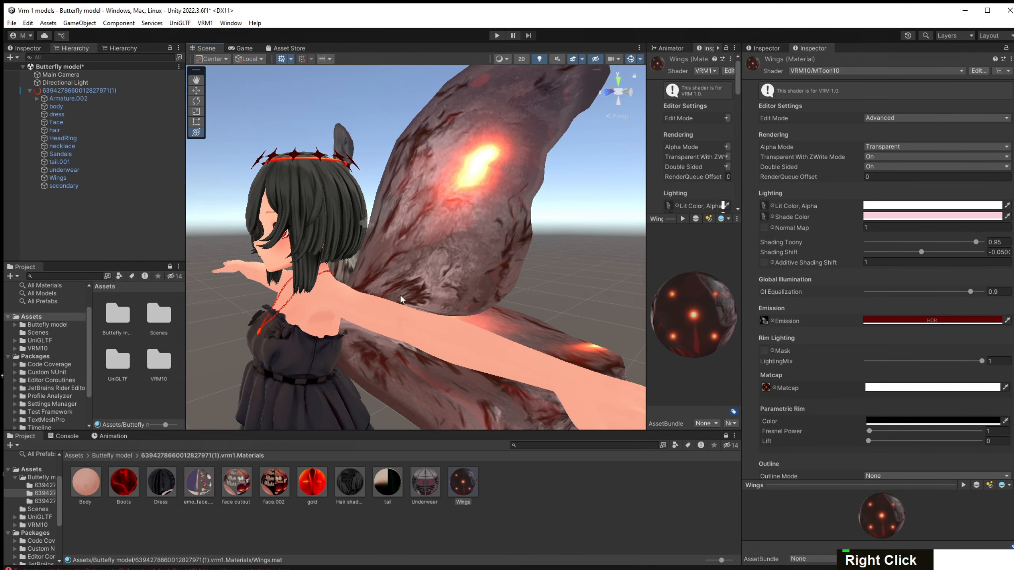
pyautogui.click(352, 476)
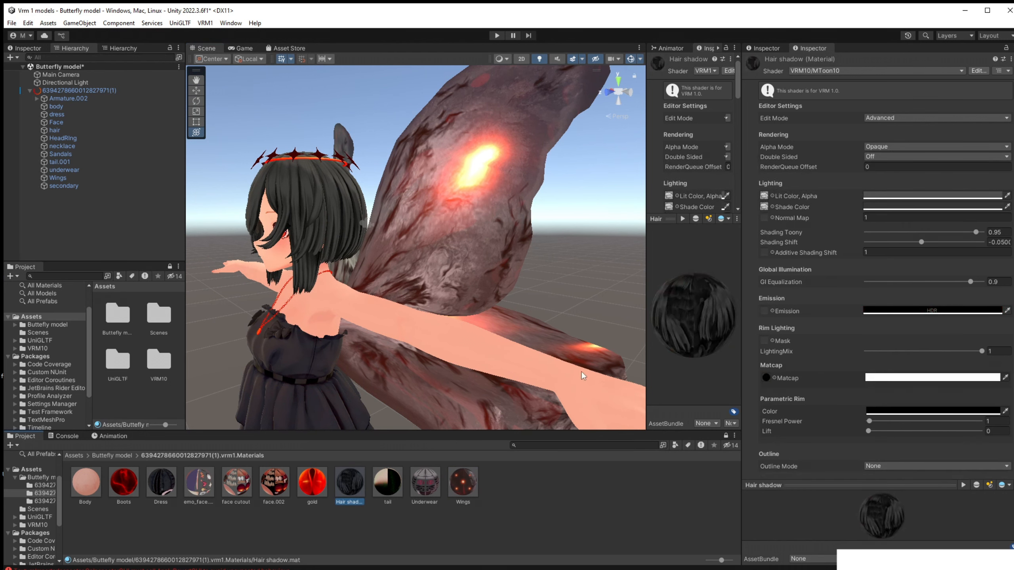
pyautogui.click(787, 167)
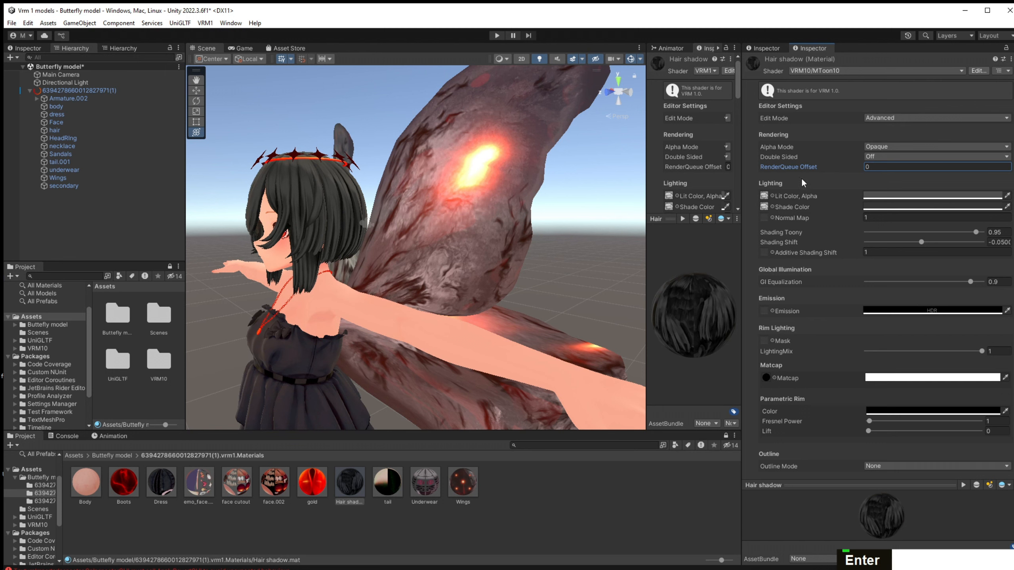
pyautogui.doubleClick(881, 167)
pyautogui.write('2')
pyautogui.press('Return')
# Try to set the RenderQueue Offset of the Hair shadow material to 6.
pyautogui.click(876, 146)
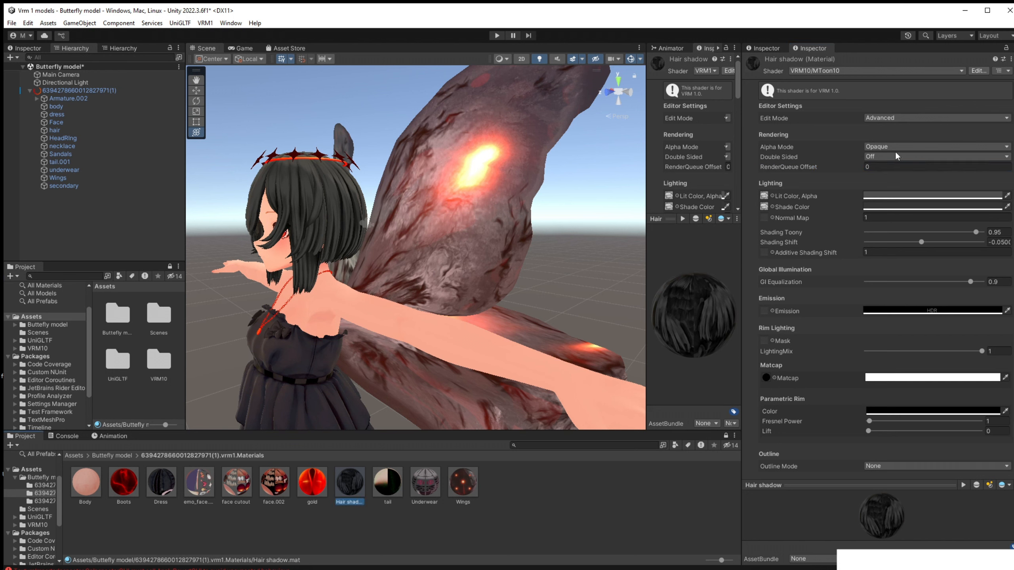
pyautogui.click(842, 167)
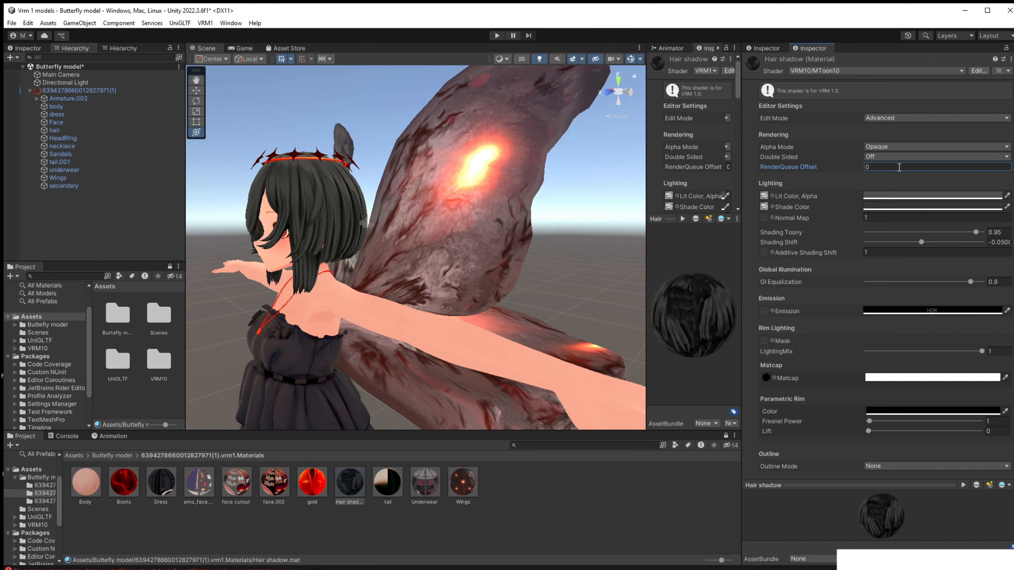
pyautogui.write('0')
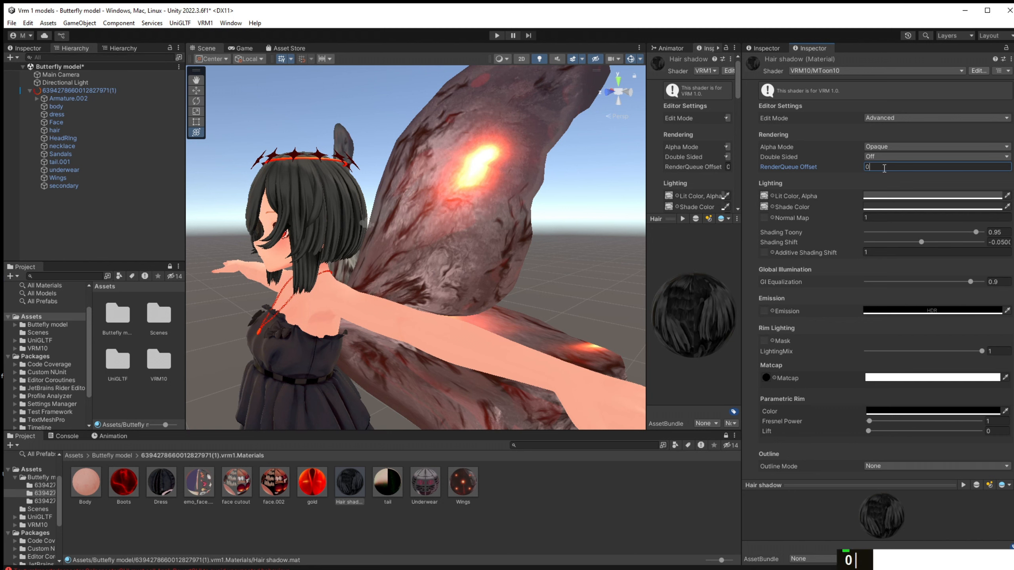
pyautogui.press('Return')
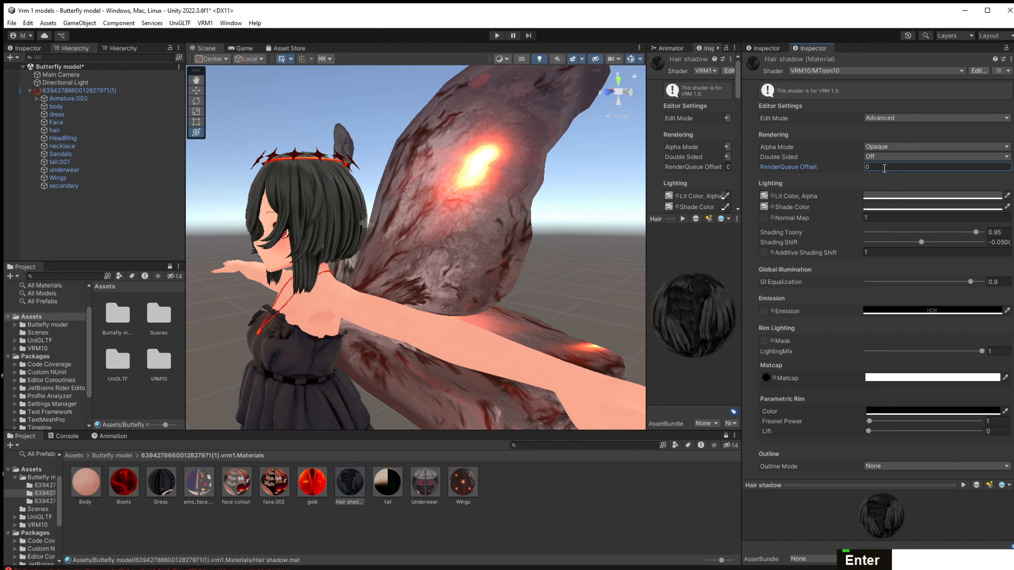
pyautogui.press('6')
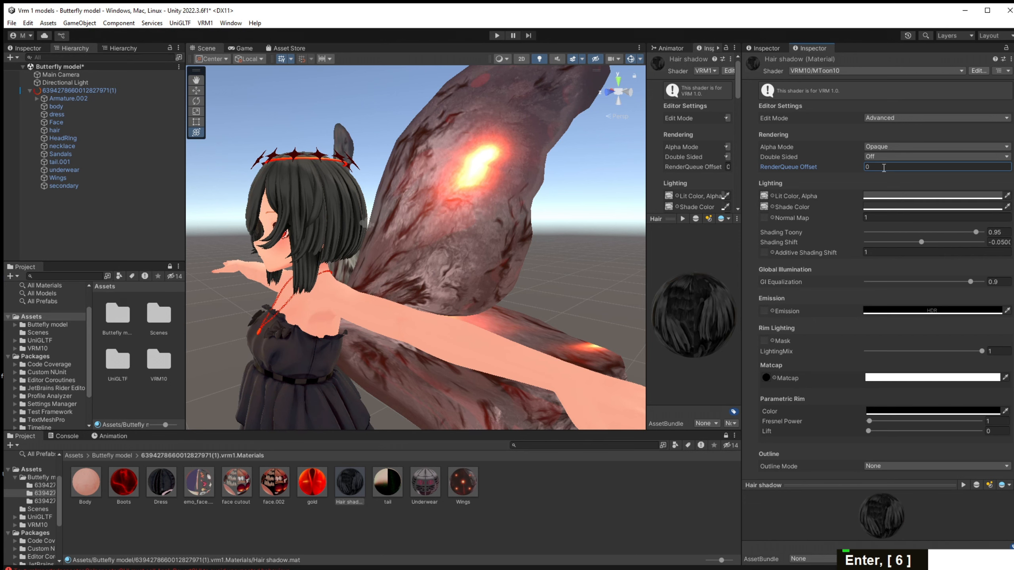
# Preview and compare the textures assigned to Lit Color and Shade Color on the Hair shadow material.
pyautogui.moveTo(619, 162)
pyautogui.mouseDown(button='right')
pyautogui.moveTo(611, 186)
pyautogui.moveTo(606, 174)
pyautogui.mouseUp(button='right')
pyautogui.moveTo(606, 175); pyautogui.dragTo(623, 170, button='middle')
pyautogui.moveTo(553, 183); pyautogui.dragTo(578, 161, button='right')
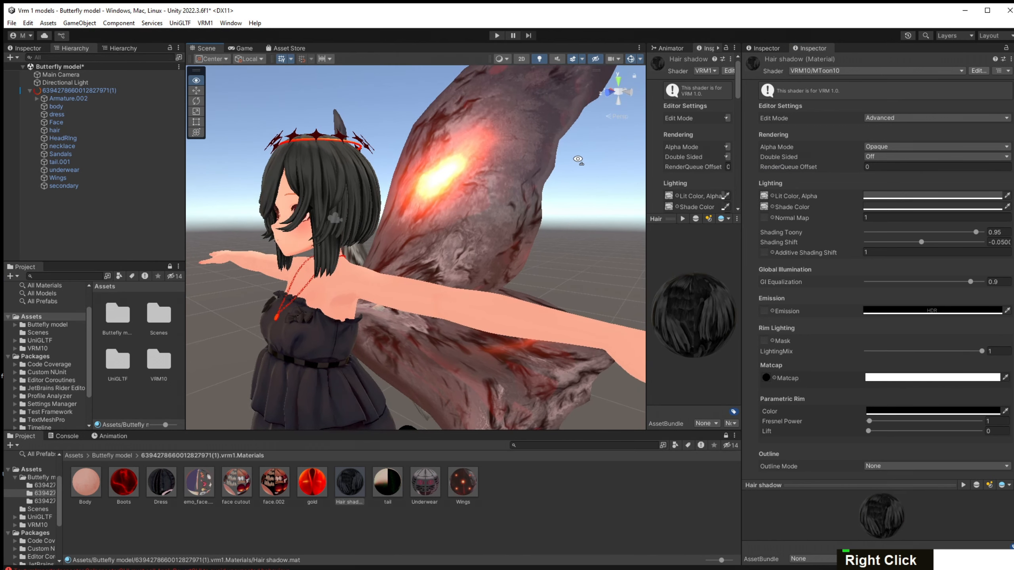
pyautogui.keyDown('ctrl'); pyautogui.click(765, 195); pyautogui.keyUp('ctrl')
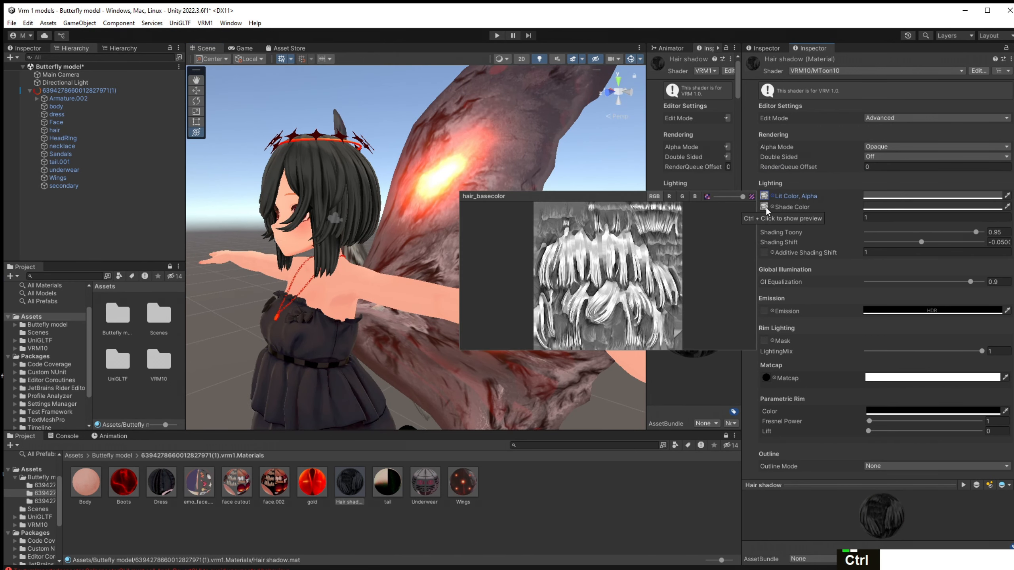
pyautogui.keyDown('ctrl'); pyautogui.click(765, 207); pyautogui.keyUp('ctrl')
pyautogui.keyDown('ctrl'); pyautogui.click(765, 195); pyautogui.keyUp('ctrl')
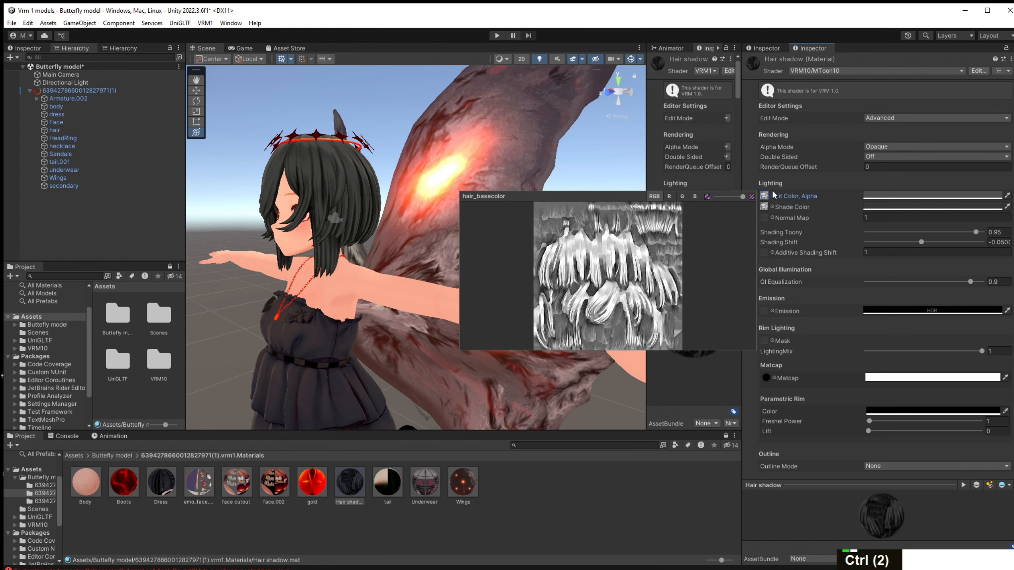
pyautogui.keyDown('ctrl'); pyautogui.click(765, 207); pyautogui.keyUp('ctrl')
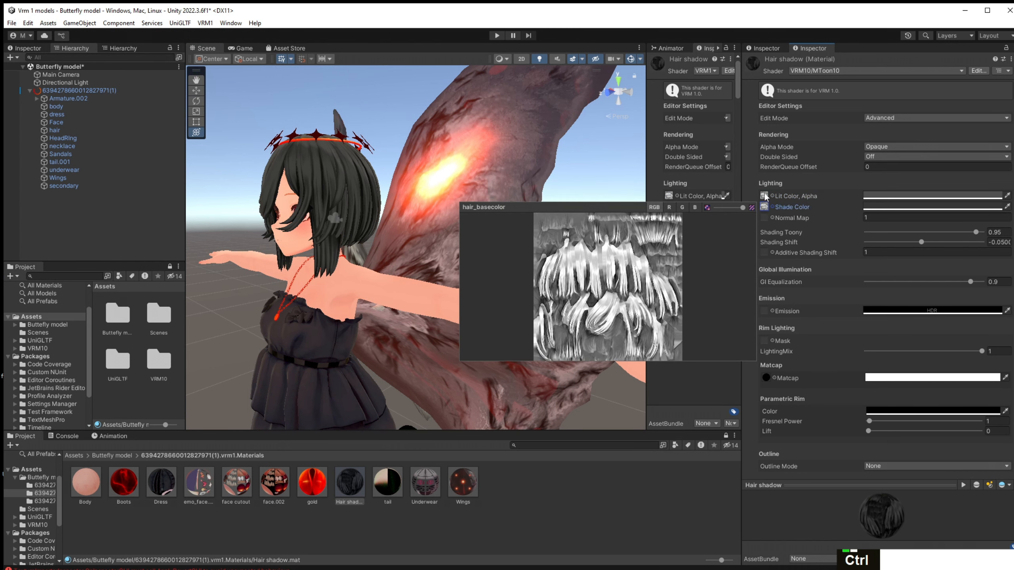
pyautogui.keyDown('ctrl'); pyautogui.click(765, 196); pyautogui.keyUp('ctrl')
pyautogui.keyDown('ctrl'); pyautogui.click(766, 207); pyautogui.keyUp('ctrl')
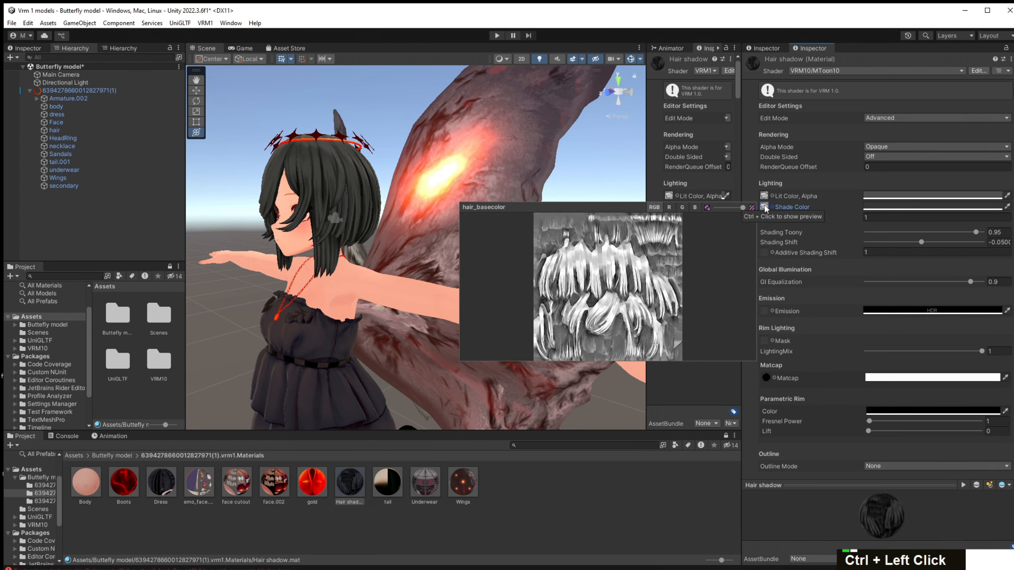
pyautogui.keyDown('ctrl'); pyautogui.click(765, 196); pyautogui.keyUp('ctrl')
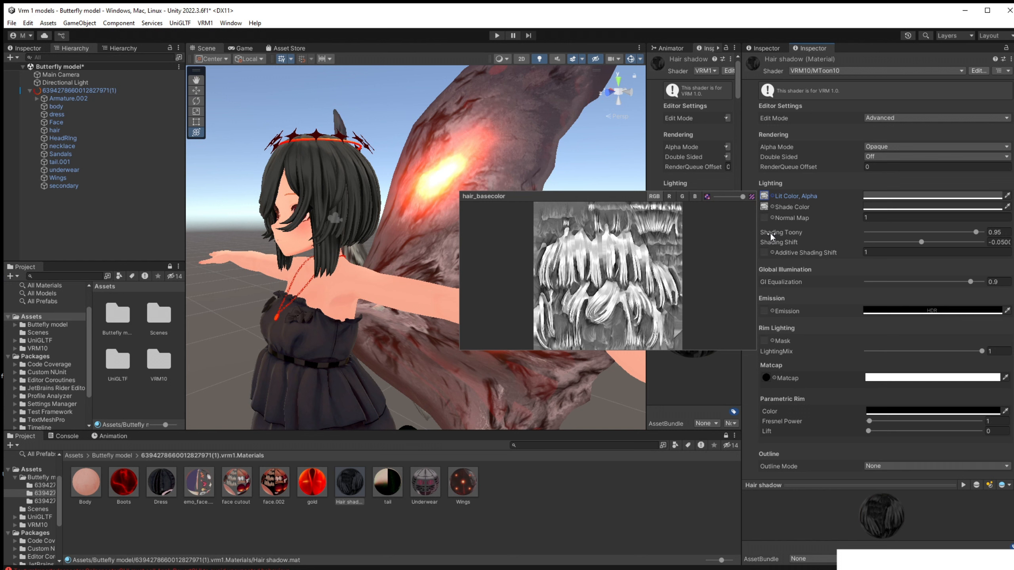
# Set the Lit Color of the Hair shadow material to white (FFFFFF), with the head viewed from the front.
pyautogui.click(906, 195)
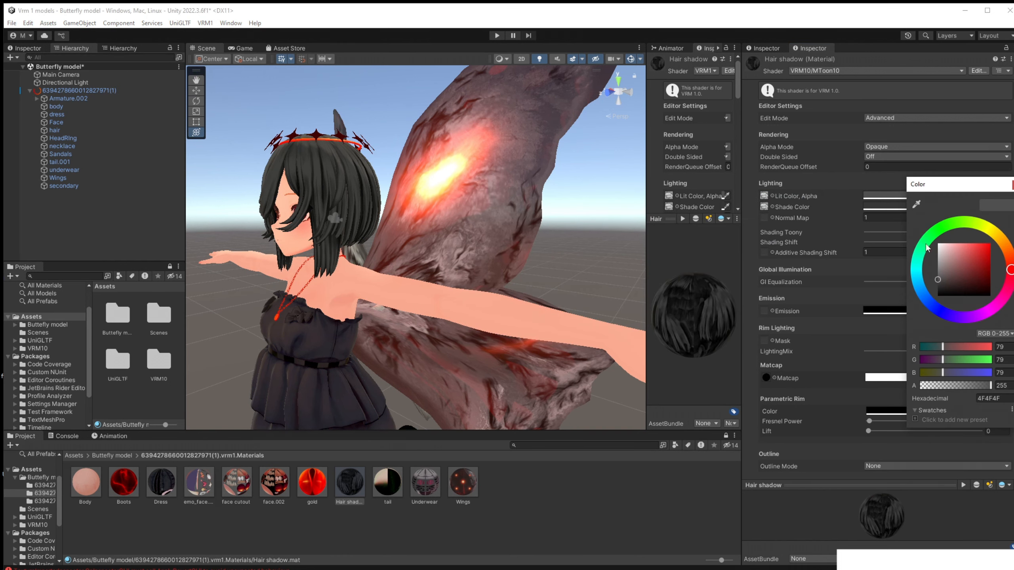
pyautogui.moveTo(477, 182); pyautogui.dragTo(531, 200, button='right')
pyautogui.scroll(3, 471, 183)
pyautogui.moveTo(531, 200); pyautogui.dragTo(595, 251, button='middle')
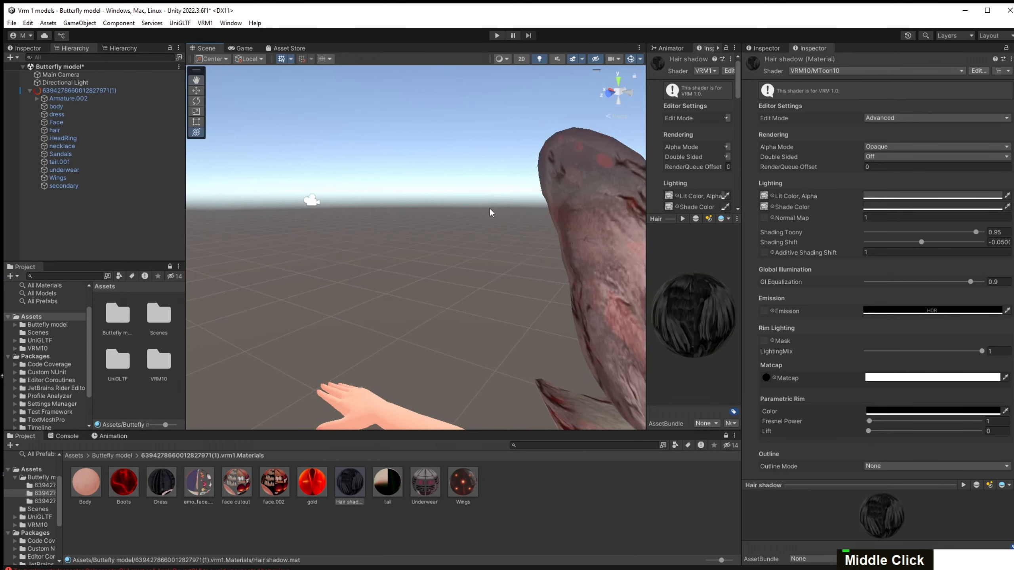
pyautogui.moveTo(491, 212); pyautogui.dragTo(571, 217, button='right')
pyautogui.scroll(-3, 570, 218)
pyautogui.moveTo(571, 217); pyautogui.dragTo(511, 211, button='middle')
pyautogui.keyDown('ctrl'); pyautogui.click(764, 195); pyautogui.keyUp('ctrl')
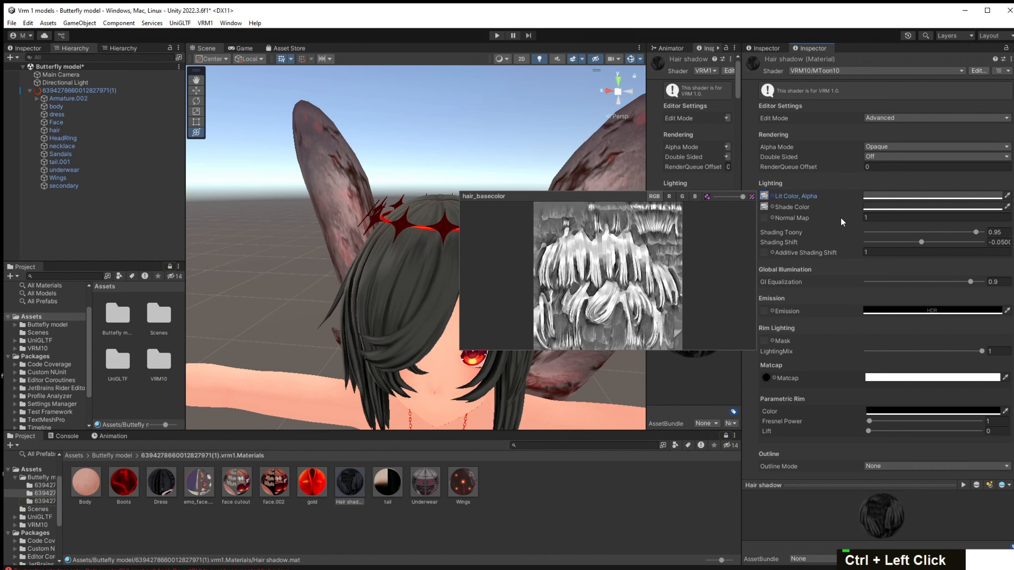
pyautogui.click(906, 194)
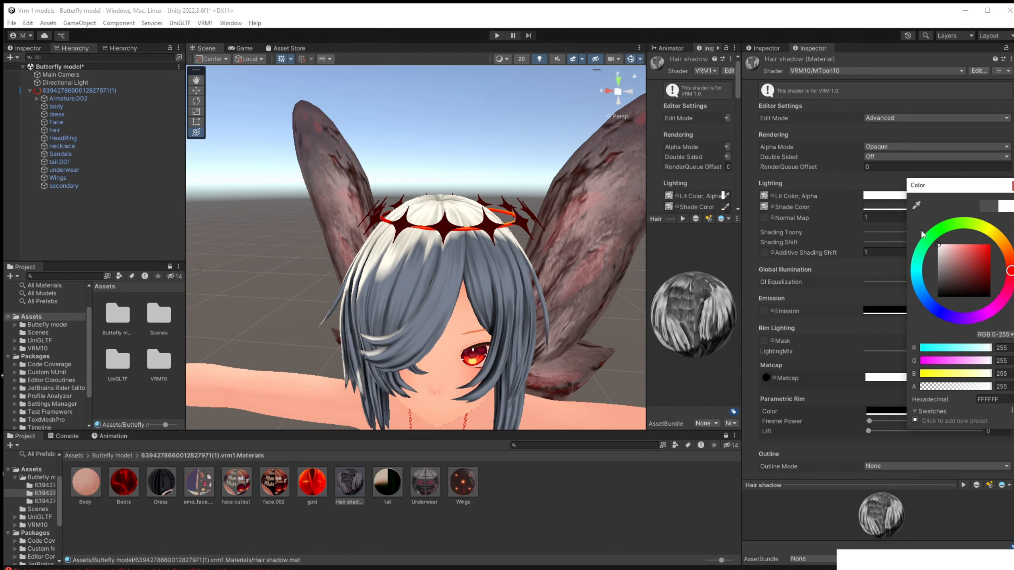
# Set the Shade Color of the Hair shadow material to light grey (D2D2D2), trying pure white first.
pyautogui.click(870, 207)
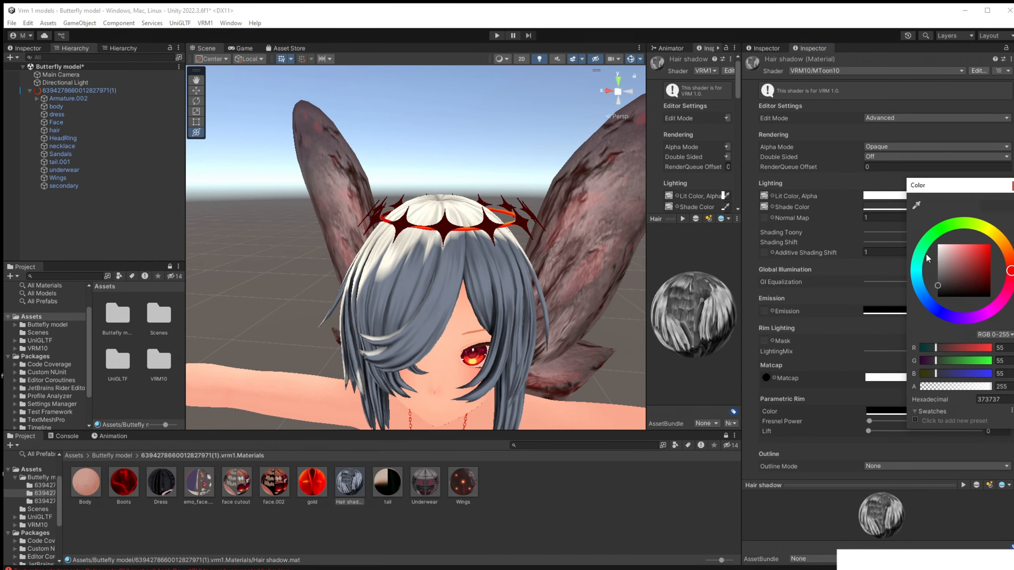
pyautogui.moveTo(947, 268); pyautogui.dragTo(924, 225)
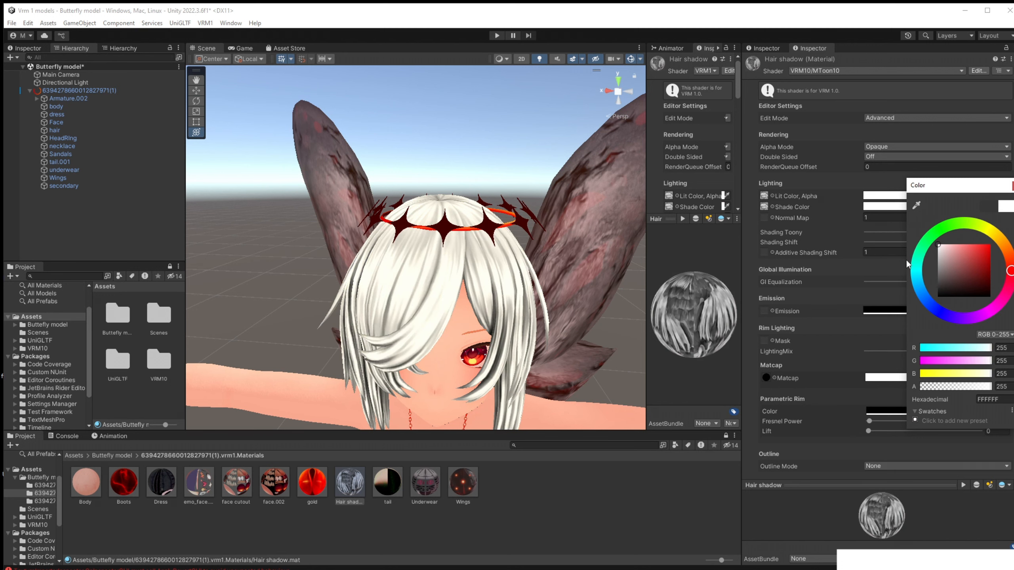
pyautogui.moveTo(939, 255); pyautogui.dragTo(936, 254)
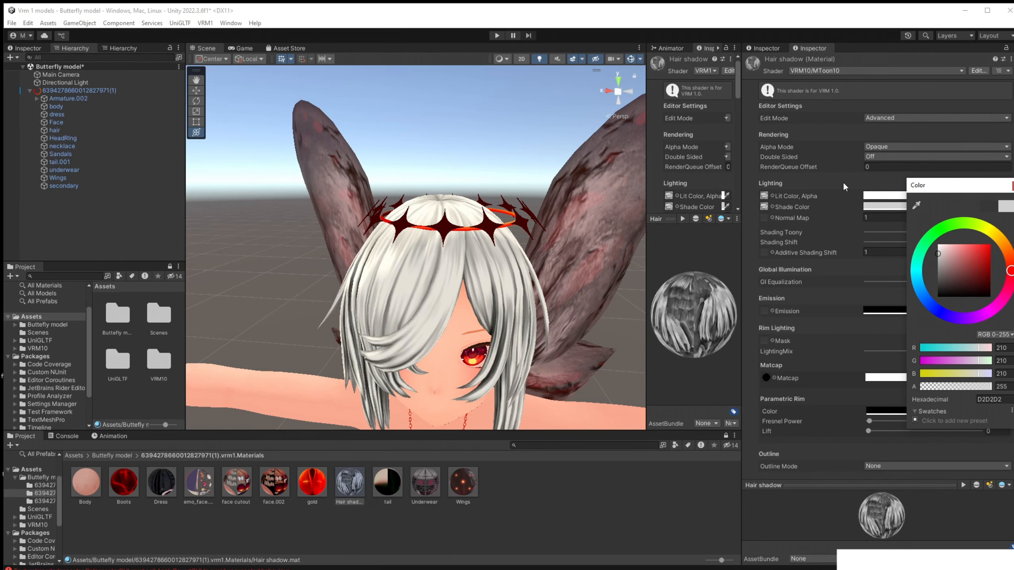
# Assign the blue-violet QUESTSki texture as the Normal Map of the Hair shadow material.
pyautogui.moveTo(376, 212); pyautogui.dragTo(378, 208, button='right')
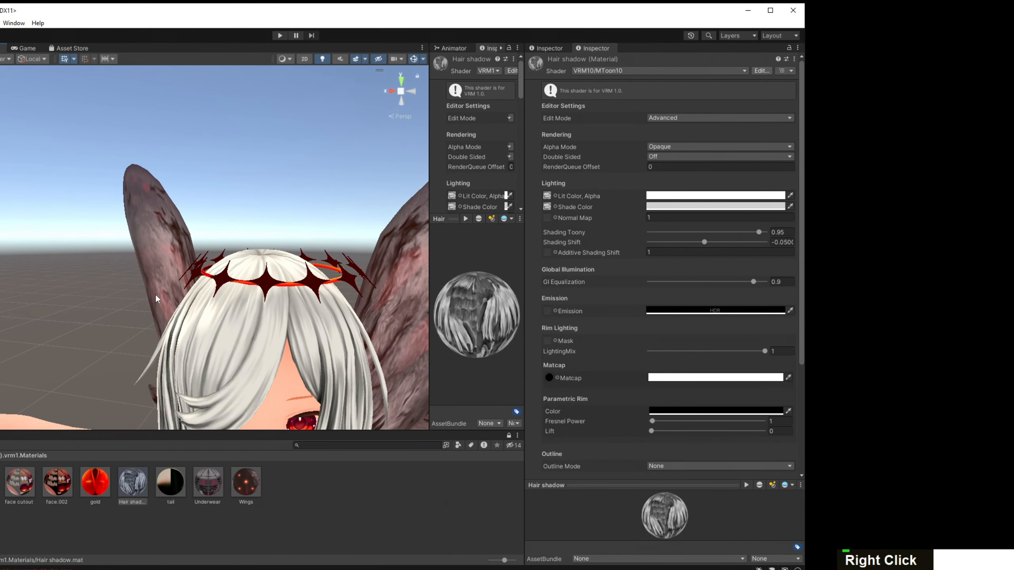
pyautogui.scroll(3, 154, 294)
pyautogui.moveTo(153, 294); pyautogui.dragTo(315, 347, button='right')
pyautogui.scroll(-5, 343, 334)
pyautogui.moveTo(343, 333); pyautogui.dragTo(384, 263, button='middle')
pyautogui.click(558, 219)
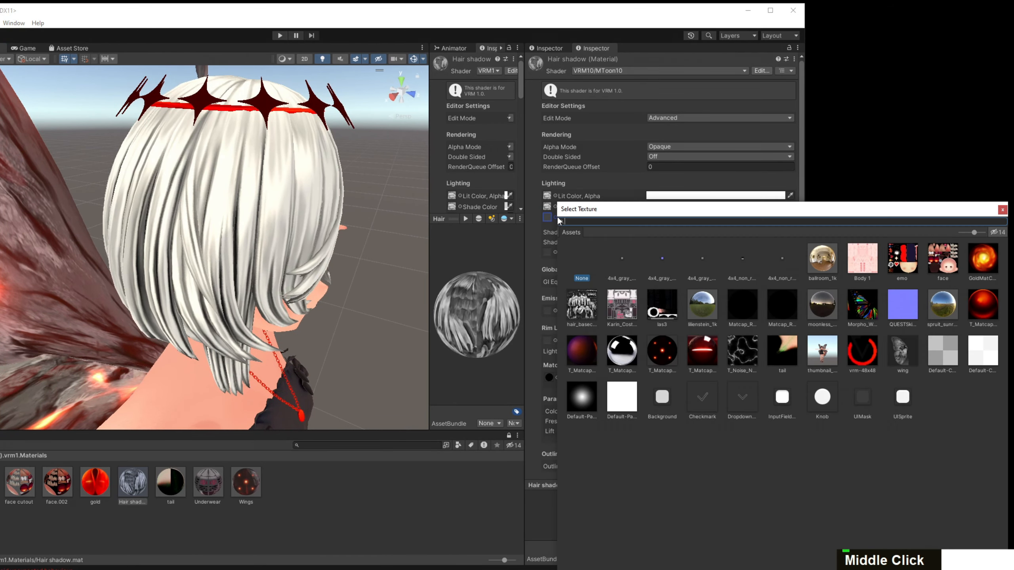
pyautogui.click(901, 299)
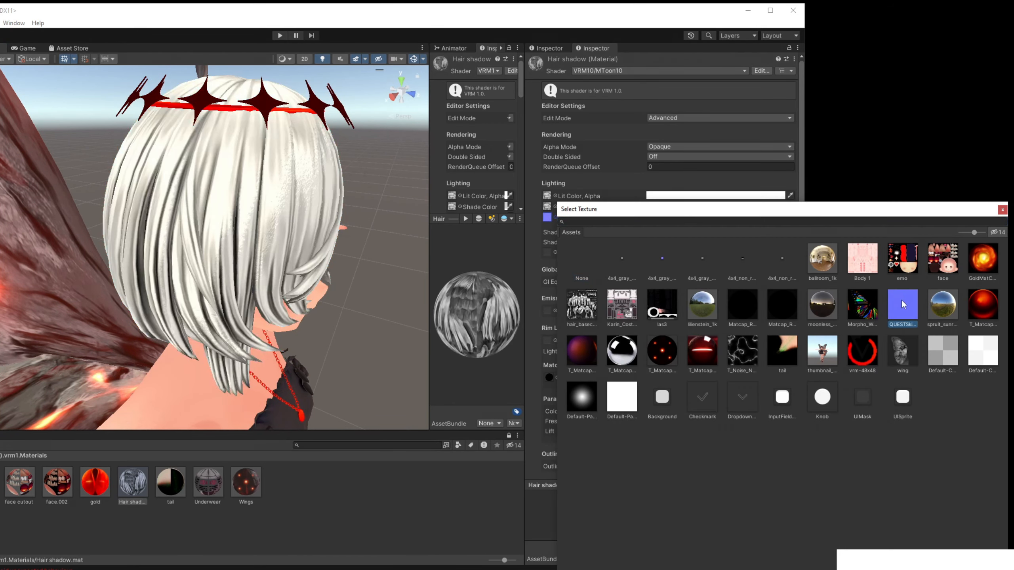
pyautogui.doubleClick(906, 303)
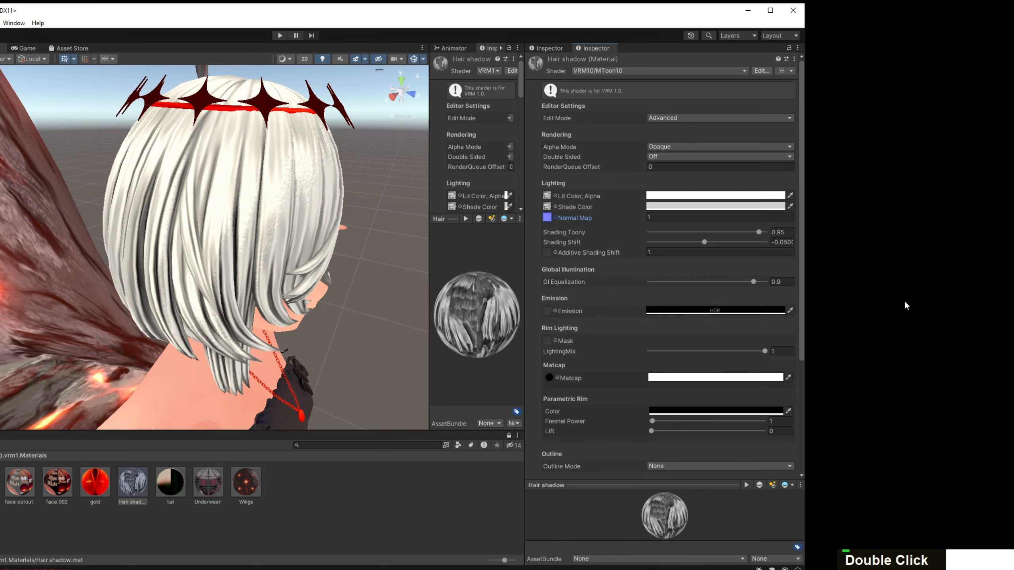
# Set the Normal Map strength of the Hair shadow material to 5 and inspect the hair surface up close.
pyautogui.moveTo(323, 203); pyautogui.dragTo(346, 157, button='middle')
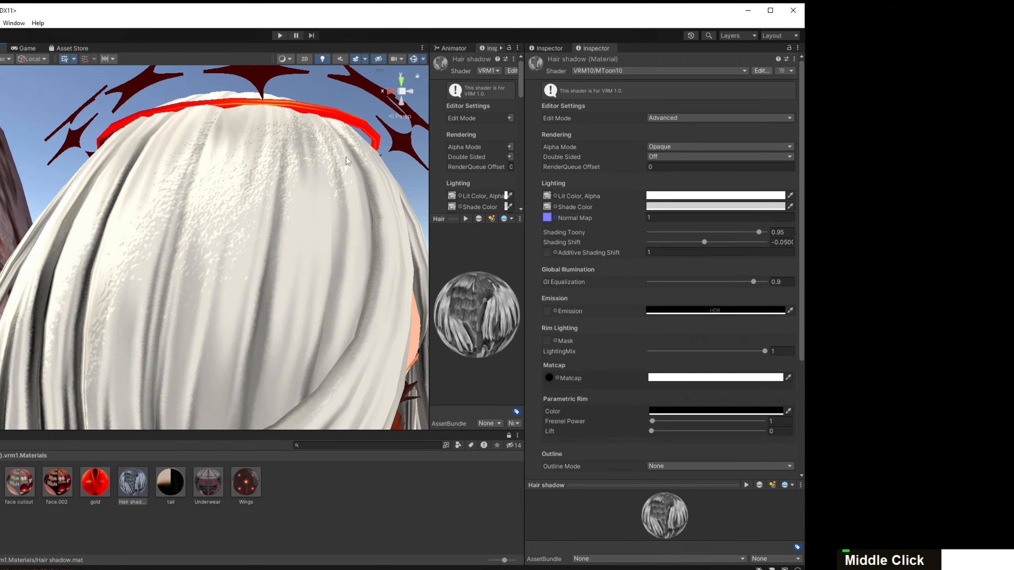
pyautogui.moveTo(346, 157); pyautogui.dragTo(314, 168, button='right')
pyautogui.scroll(-5, 314, 168)
pyautogui.scroll(3, 298, 216)
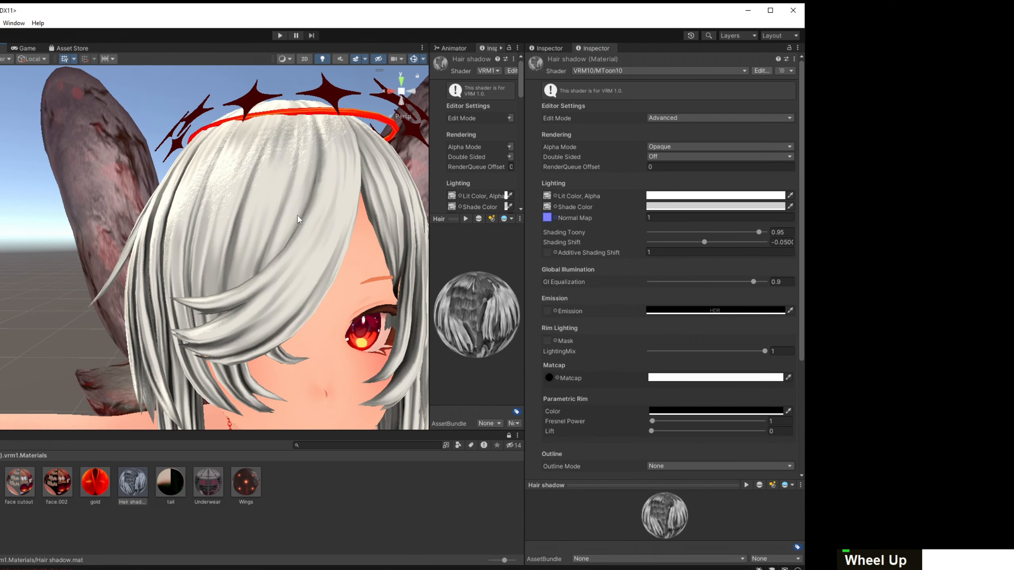
pyautogui.scroll(2, 298, 219)
pyautogui.moveTo(198, 167); pyautogui.dragTo(203, 133, button='right')
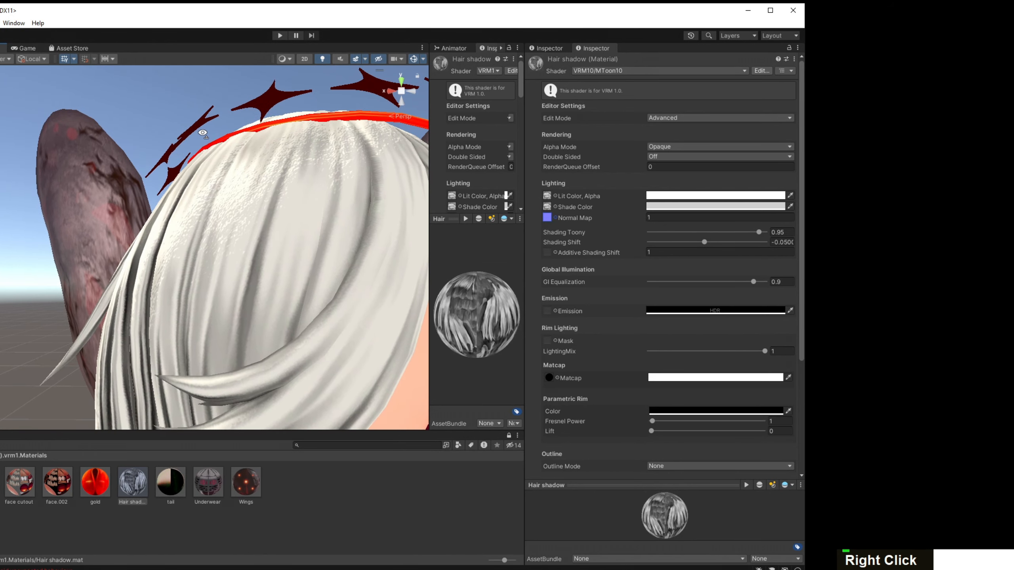
pyautogui.click(657, 217)
pyautogui.write('5')
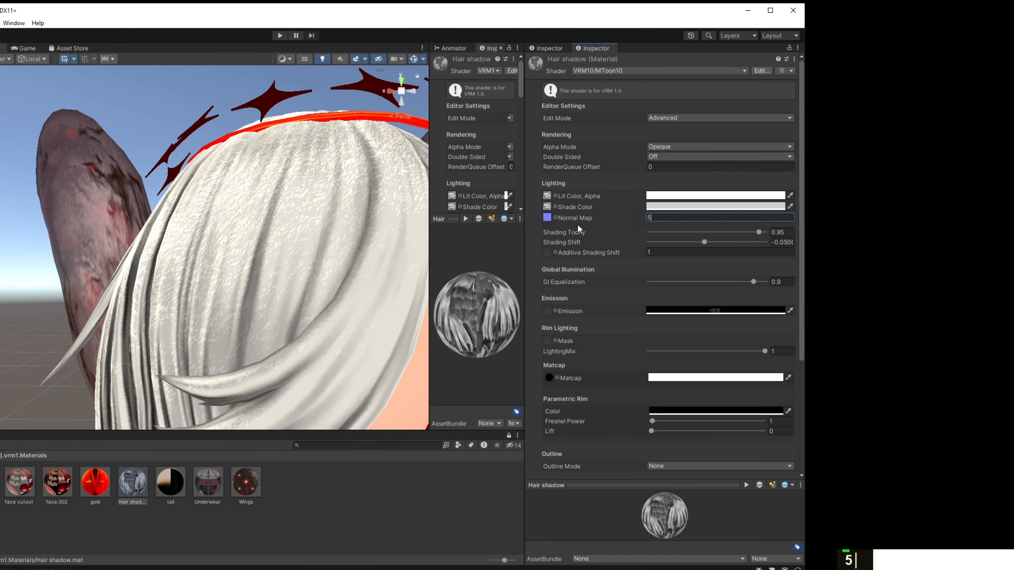
pyautogui.moveTo(214, 218); pyautogui.dragTo(275, 226, button='right')
pyautogui.moveTo(276, 226); pyautogui.dragTo(322, 240, button='middle')
pyautogui.moveTo(324, 243); pyautogui.dragTo(308, 240, button='right')
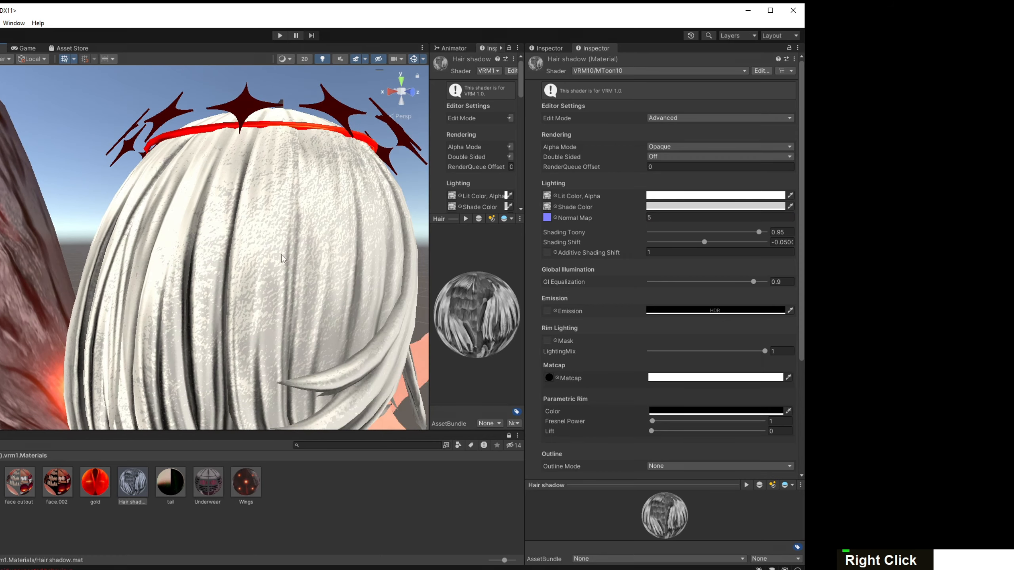
# Try a Normal Map strength of 50 and then 0.1 on the Hair shadow material, checking the hair from the front.
pyautogui.click(683, 217)
pyautogui.write('50')
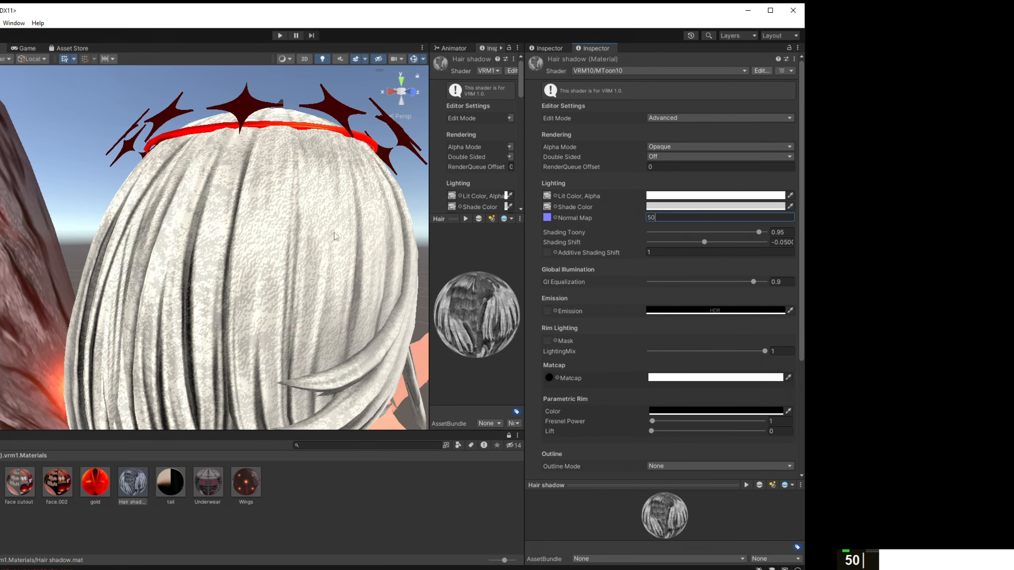
pyautogui.write('.1')
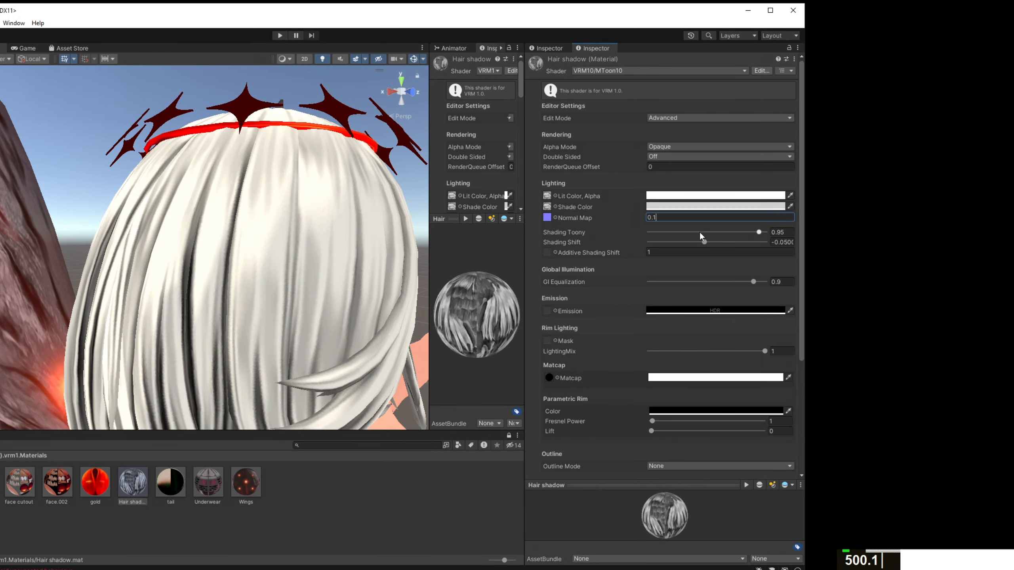
pyautogui.press('Return')
pyautogui.moveTo(264, 217); pyautogui.dragTo(215, 216, button='right')
pyautogui.moveTo(216, 216); pyautogui.dragTo(175, 213, button='middle')
# Restore the Normal Map strength to 1, set its texture to None, and inspect the hair again.
pyautogui.click(682, 218)
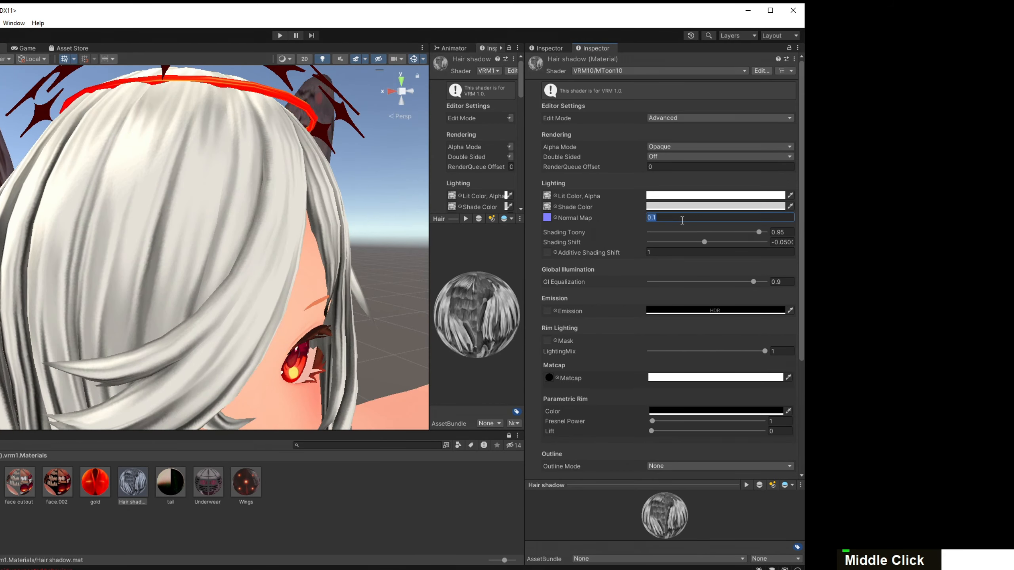
pyautogui.write('1')
pyautogui.press('Return')
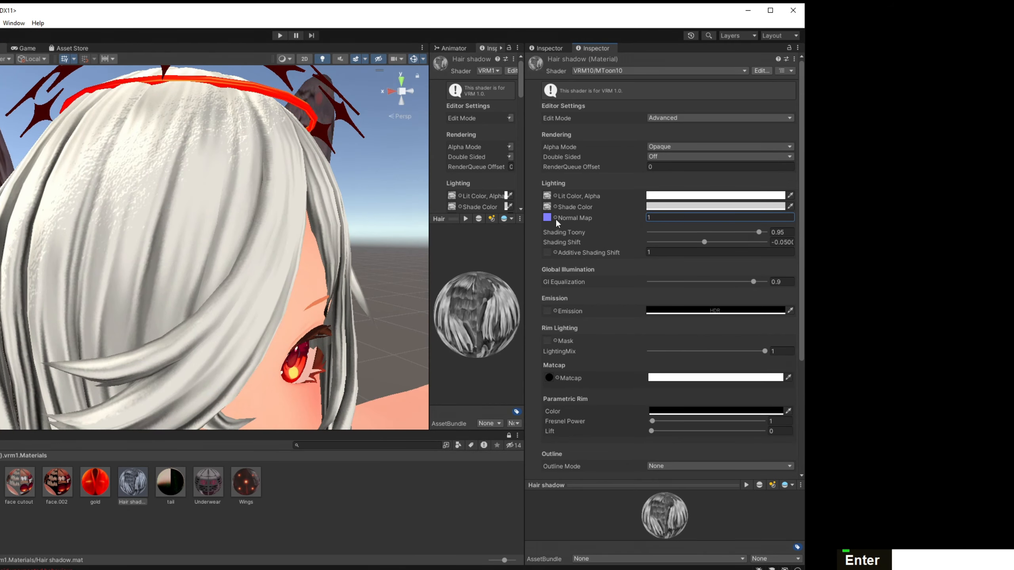
pyautogui.click(556, 218)
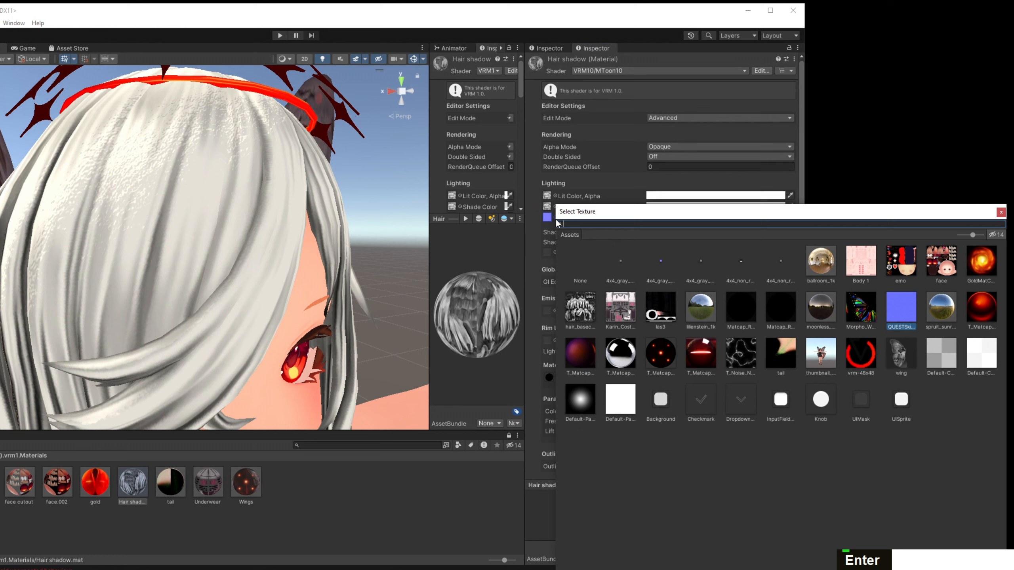
pyautogui.doubleClick(583, 254)
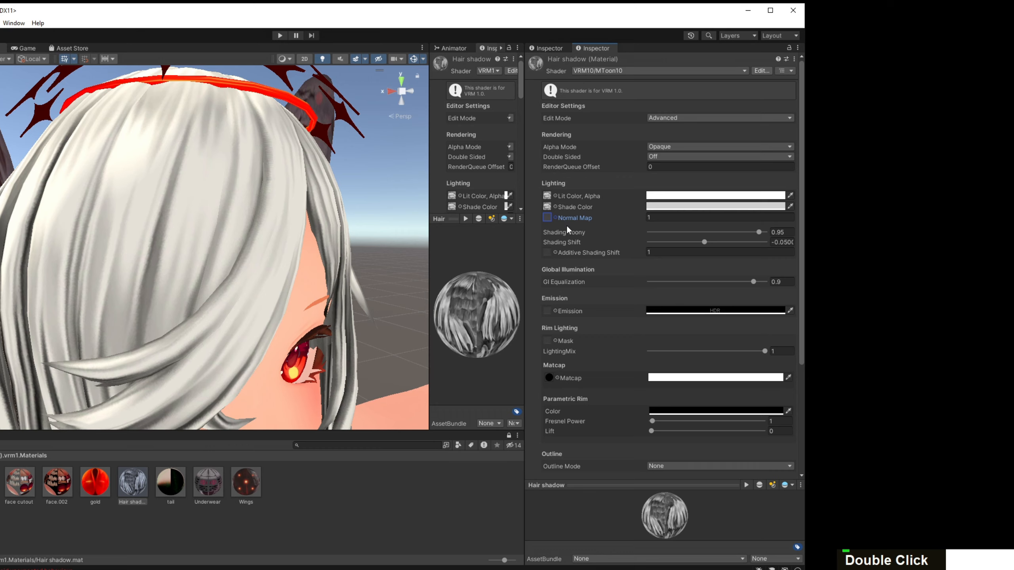
pyautogui.moveTo(378, 230); pyautogui.dragTo(304, 262, button='right')
pyautogui.scroll(-3, 304, 262)
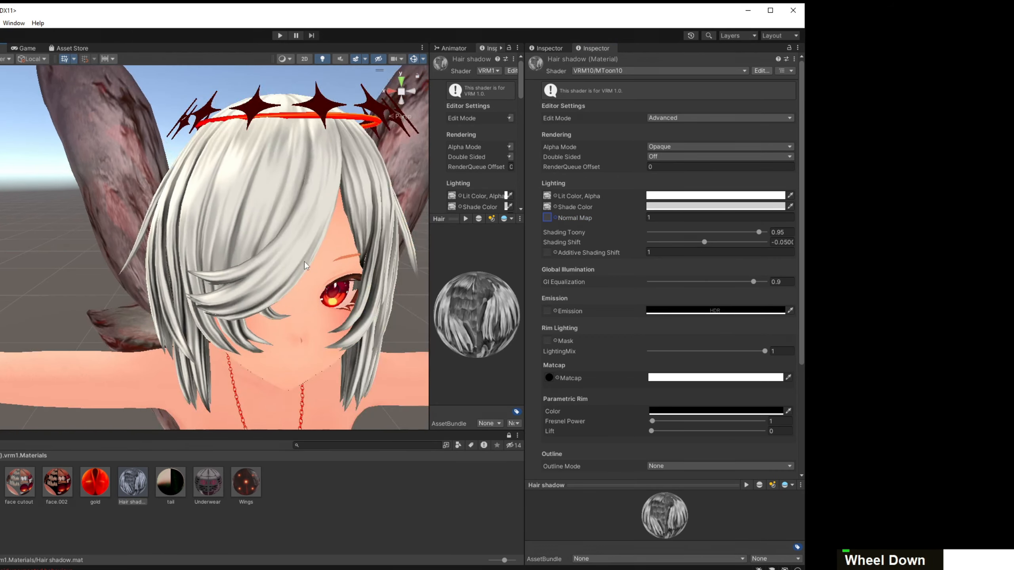
pyautogui.moveTo(304, 262); pyautogui.dragTo(291, 291, button='middle')
pyautogui.moveTo(290, 291); pyautogui.dragTo(300, 324, button='right')
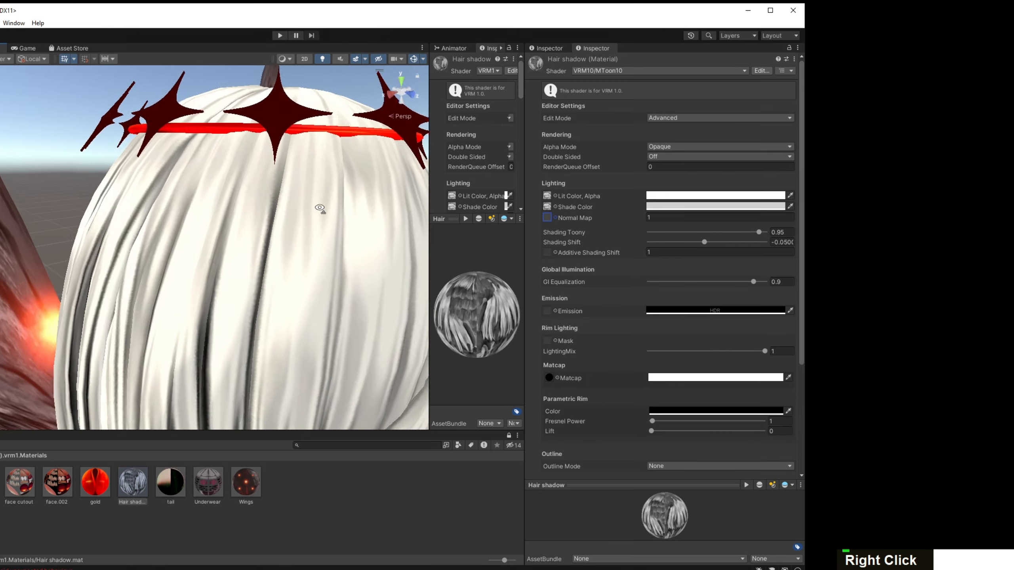
# Try a Shading Toony value of 0 on the Hair shadow material and check the hair from behind and front.
pyautogui.moveTo(319, 208); pyautogui.dragTo(288, 212, button='right')
pyautogui.moveTo(288, 211)
pyautogui.mouseDown(button='middle')
pyautogui.moveTo(249, 219)
pyautogui.moveTo(275, 209)
pyautogui.mouseUp(button='middle')
pyautogui.moveTo(275, 209); pyautogui.dragTo(345, 220, button='right')
pyautogui.scroll(-3, 345, 220)
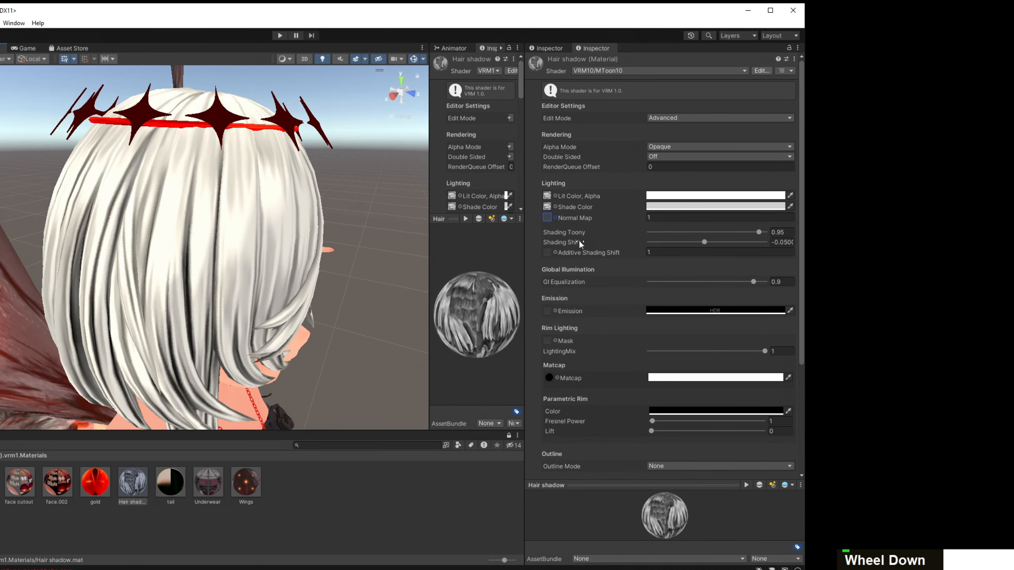
pyautogui.moveTo(758, 233); pyautogui.dragTo(626, 244)
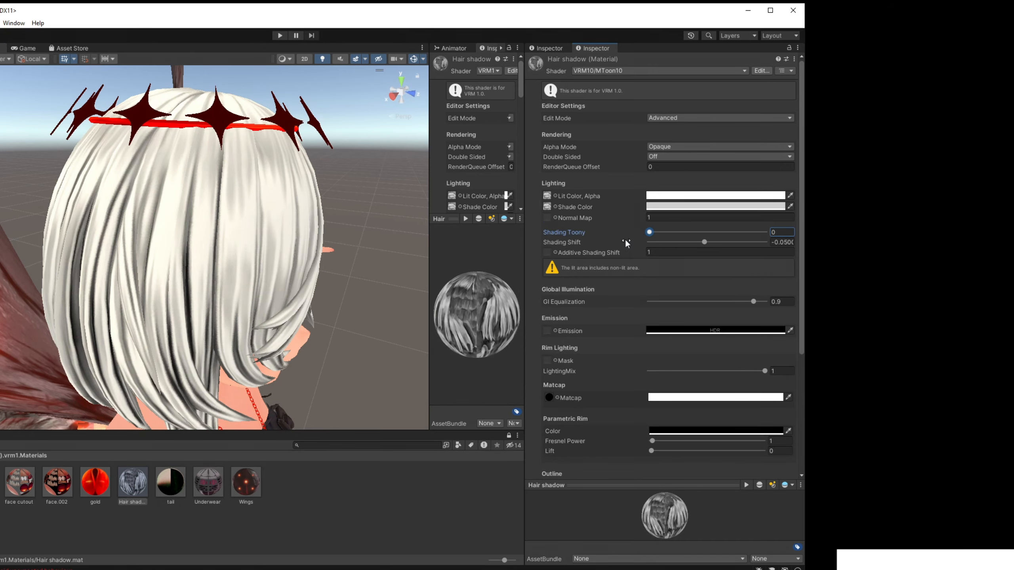
pyautogui.moveTo(355, 213); pyautogui.dragTo(204, 190, button='right')
pyautogui.moveTo(205, 189); pyautogui.dragTo(159, 162, button='middle')
pyautogui.scroll(3, 159, 162)
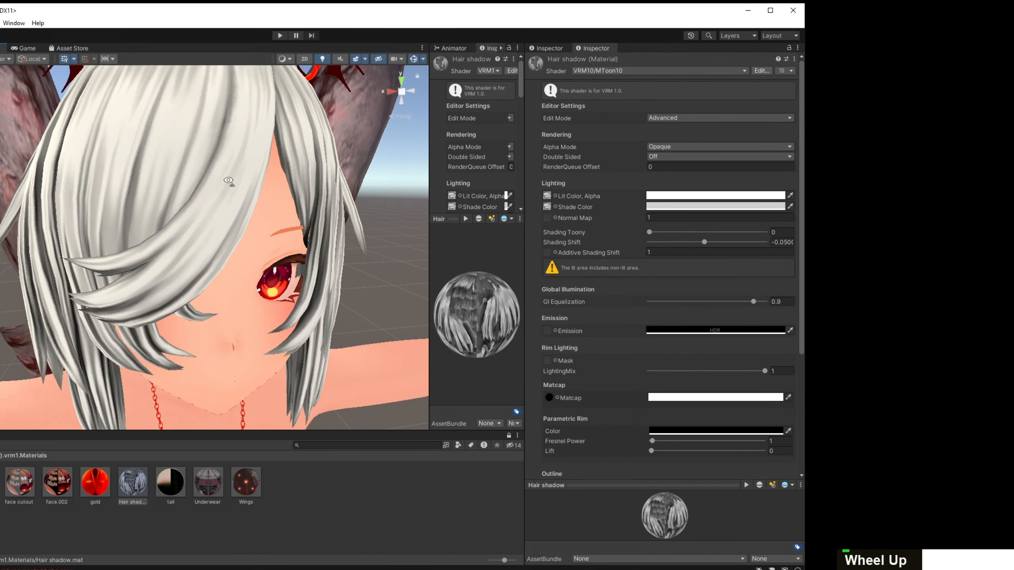
pyautogui.moveTo(229, 183); pyautogui.dragTo(219, 167, button='right')
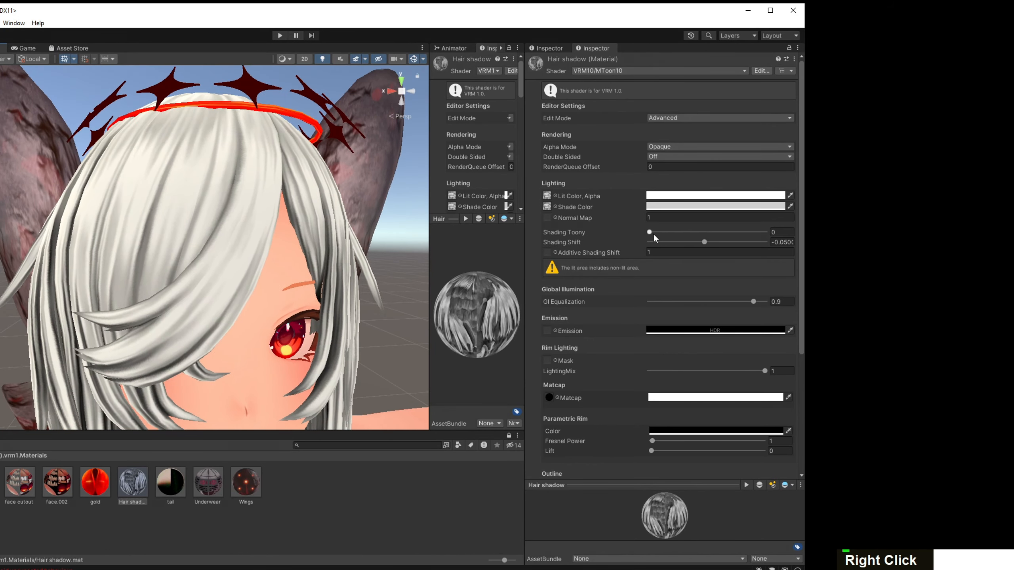
# Try a Shading Toony value of 1 on the Hair shadow material and inspect the hair from the side.
pyautogui.moveTo(650, 232); pyautogui.dragTo(816, 232)
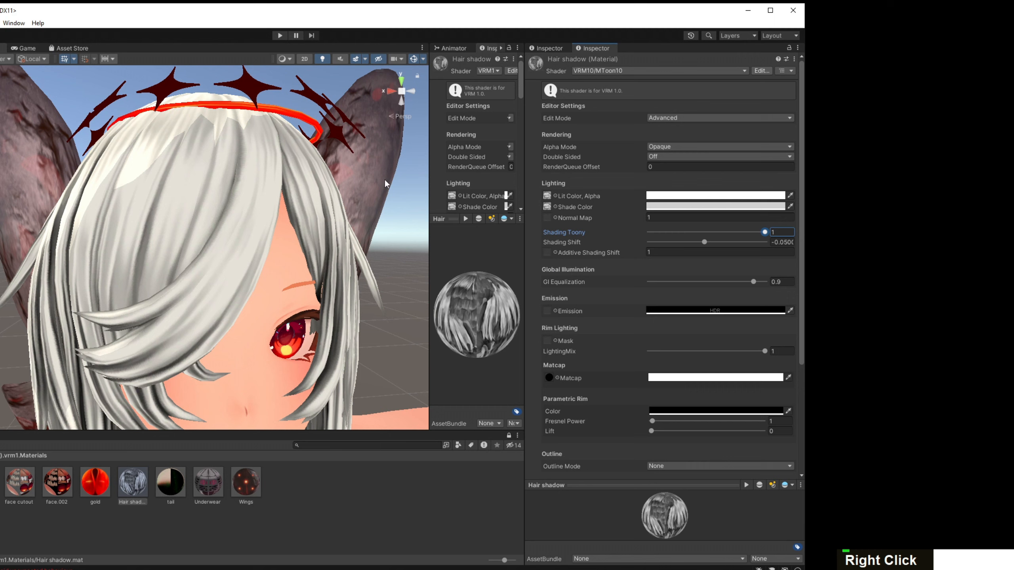
pyautogui.moveTo(385, 179); pyautogui.dragTo(416, 183, button='middle')
pyautogui.moveTo(168, 215); pyautogui.dragTo(231, 235, button='right')
pyautogui.scroll(2, 231, 234)
pyautogui.moveTo(231, 234); pyautogui.dragTo(269, 221, button='middle')
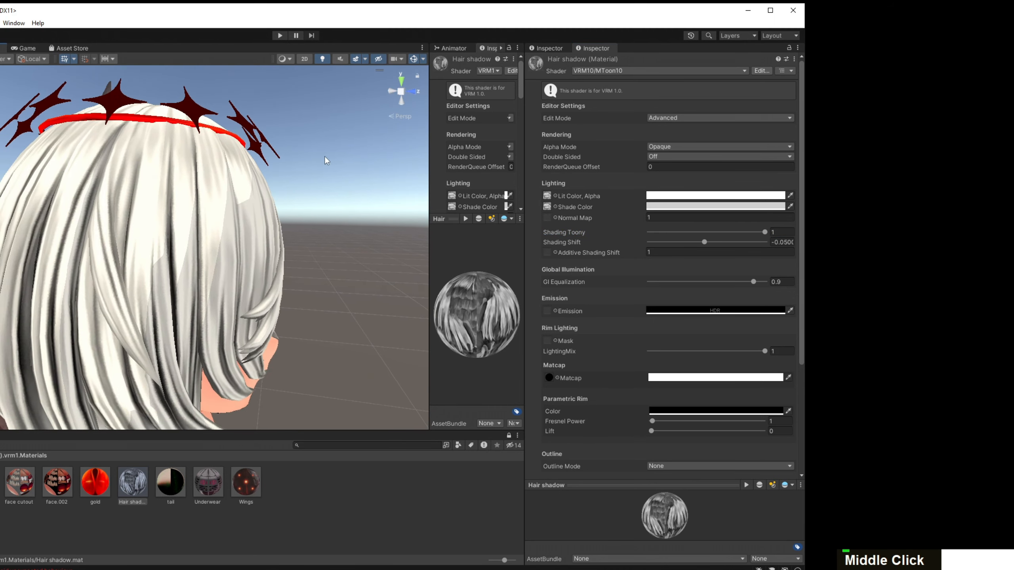
pyautogui.moveTo(324, 159); pyautogui.dragTo(292, 156, button='right')
pyautogui.moveTo(292, 155); pyautogui.dragTo(260, 150, button='middle')
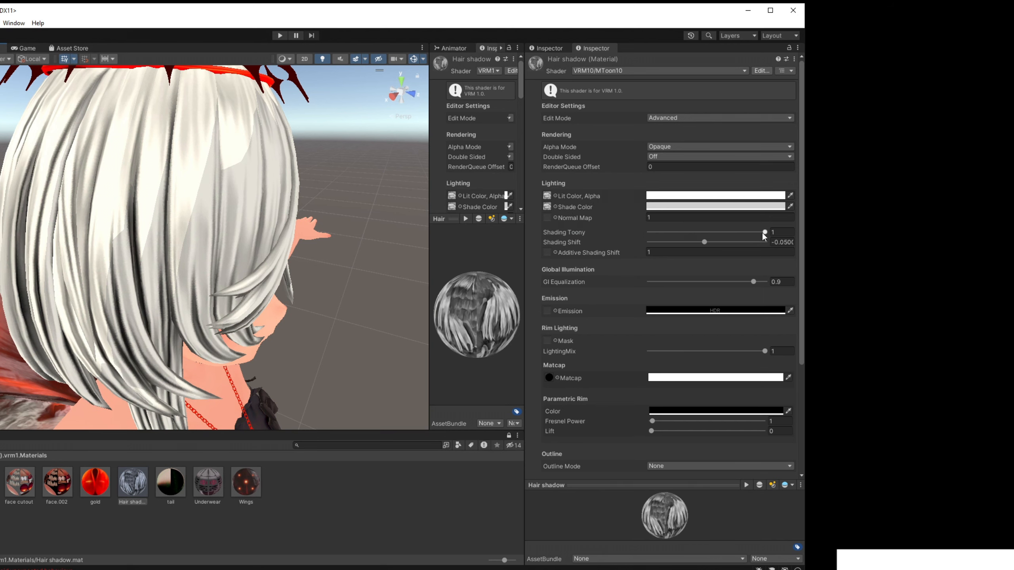
# Compare Shading Toony values of 0.901, 0.95 and 1 on the Hair shadow material, viewing the hair from the front.
pyautogui.moveTo(764, 233); pyautogui.dragTo(753, 234)
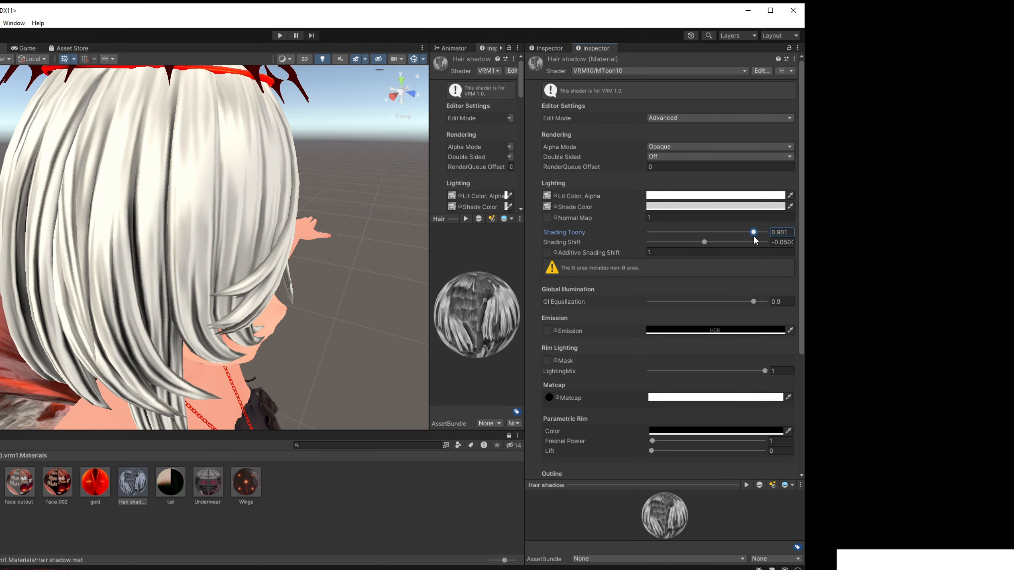
pyautogui.moveTo(755, 240); pyautogui.dragTo(759, 239)
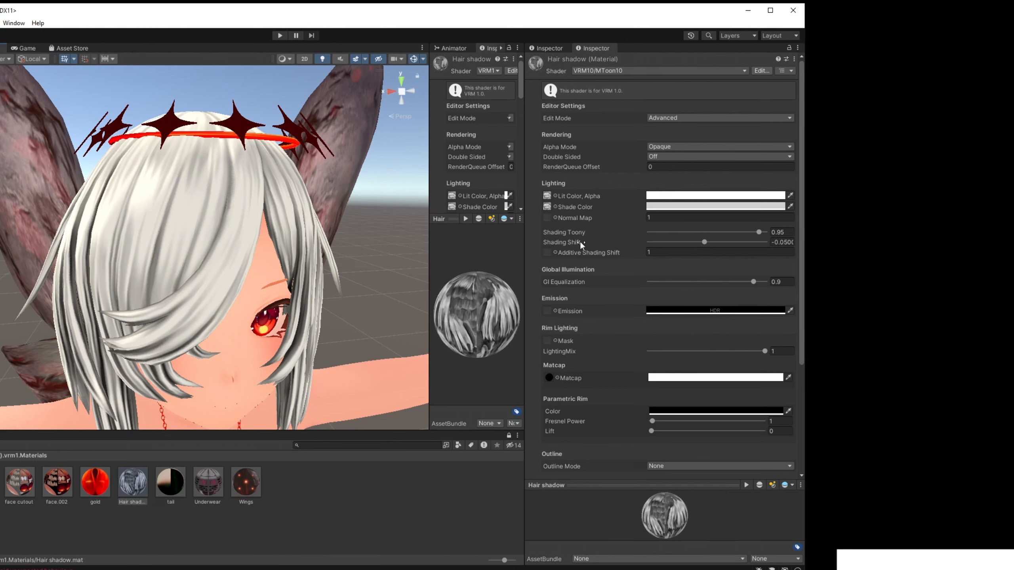
pyautogui.moveTo(312, 198); pyautogui.dragTo(314, 224, button='middle')
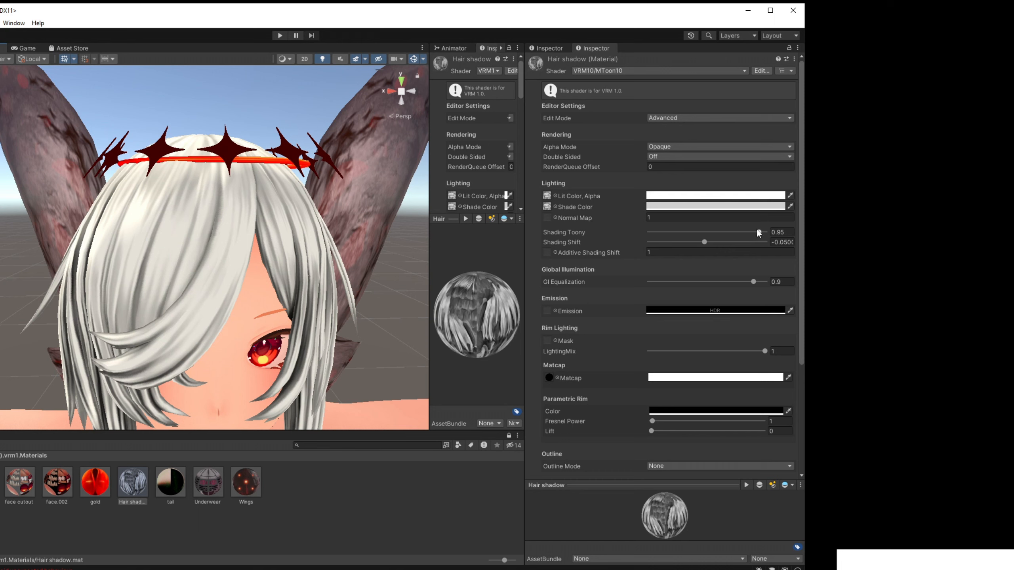
pyautogui.moveTo(757, 232); pyautogui.dragTo(772, 230)
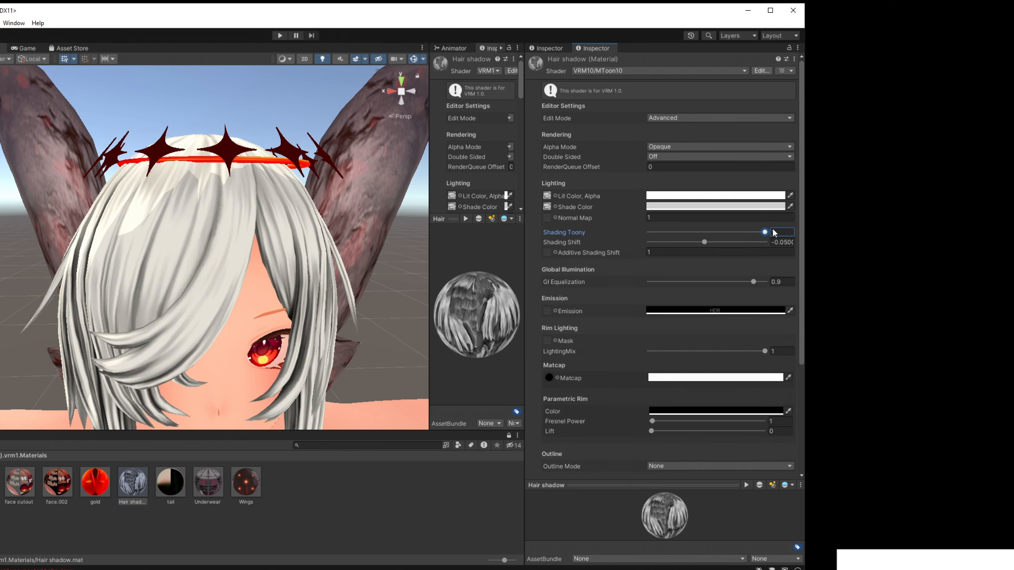
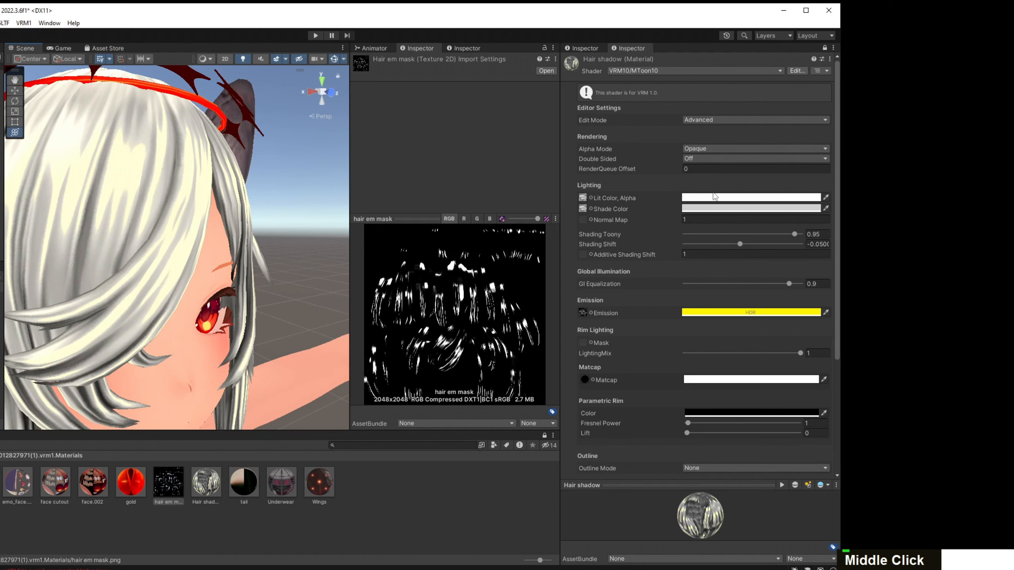
# Try a dark grey Lit Color and a 666666 Shade Color on the Hair shadow material.
pyautogui.click(714, 197)
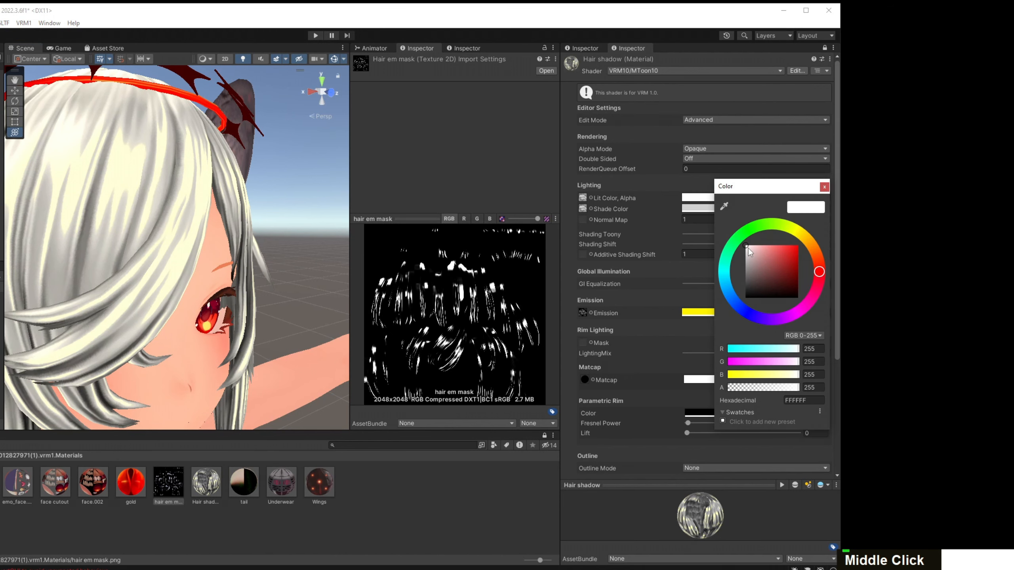
pyautogui.moveTo(748, 248)
pyautogui.mouseDown()
pyautogui.moveTo(731, 274)
pyautogui.moveTo(749, 260)
pyautogui.moveTo(743, 279)
pyautogui.mouseUp()
pyautogui.click(693, 209)
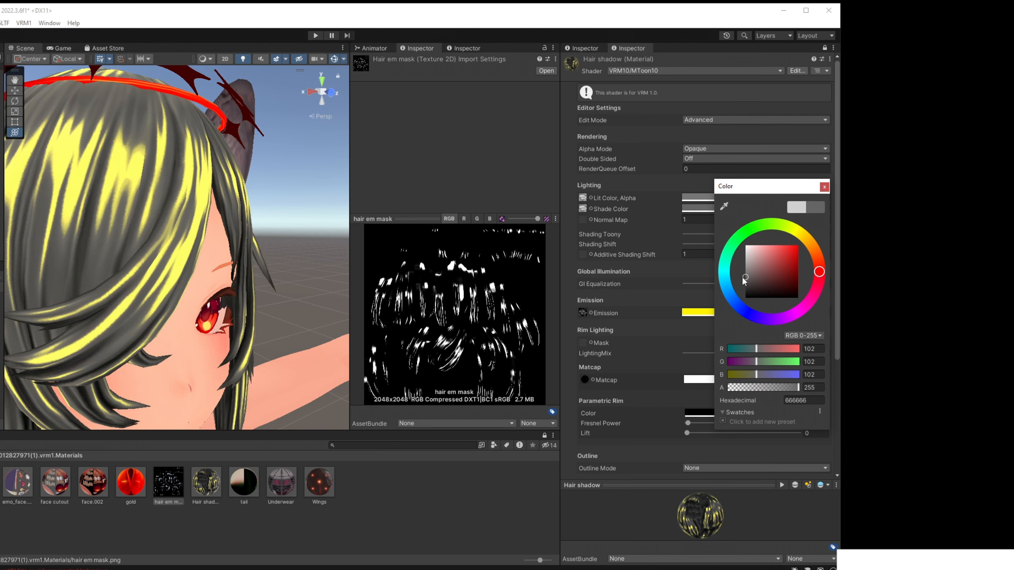
# Set the Hair shadow material's Lit Color to white (FFFFFF) and its Shade Color to medium grey, and view the hair from the front.
pyautogui.click(696, 197)
pyautogui.moveTo(750, 256); pyautogui.dragTo(739, 240)
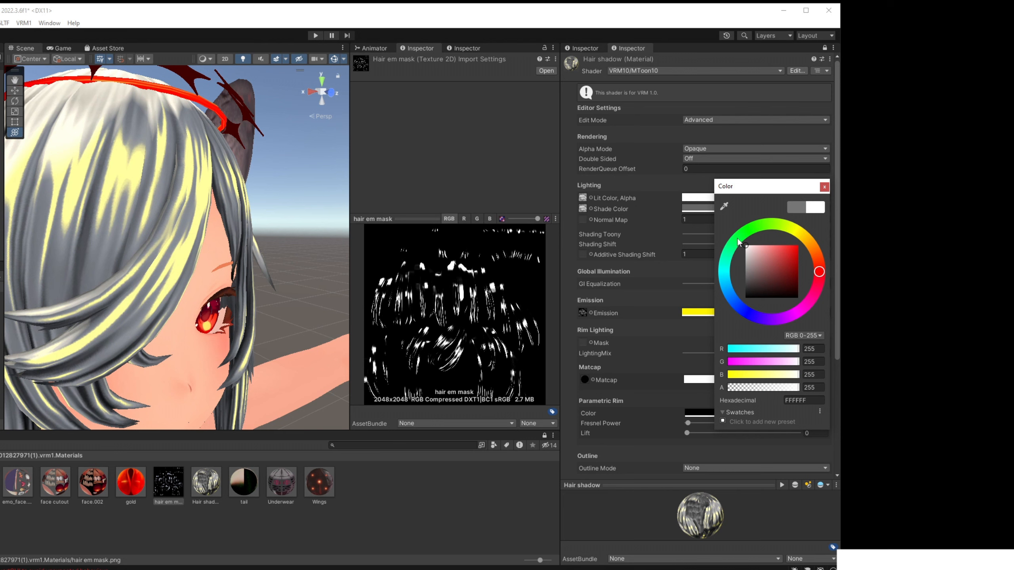
pyautogui.click(706, 207)
pyautogui.moveTo(753, 266); pyautogui.dragTo(723, 272)
pyautogui.moveTo(187, 178); pyautogui.dragTo(84, 185, button='right')
pyautogui.scroll(-5, 84, 185)
pyautogui.moveTo(156, 190); pyautogui.dragTo(126, 171, button='middle')
pyautogui.scroll(5, 195, 184)
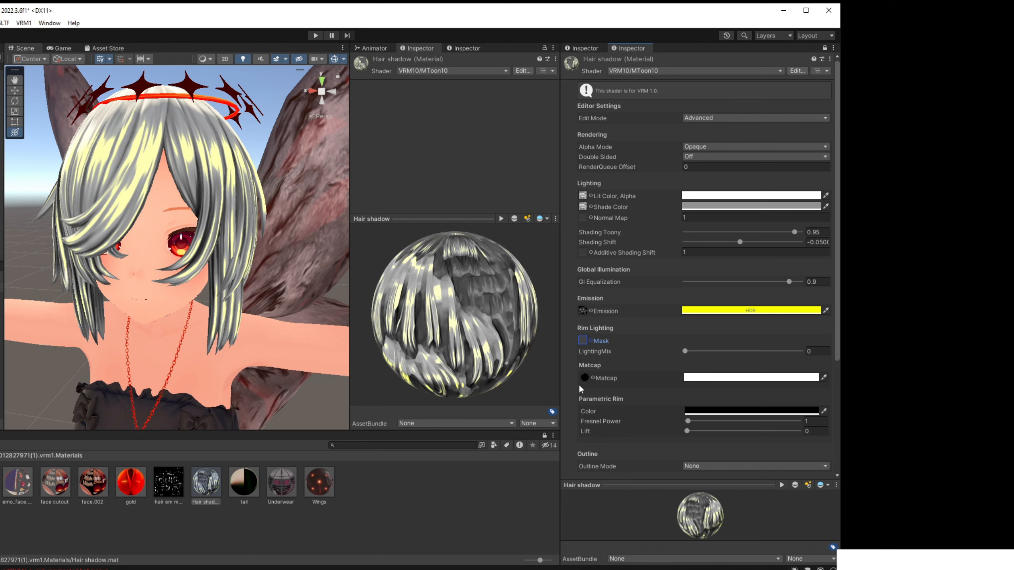
# Set the Parametric Rim Color of the Hair shadow material to a muted dark gold.
pyautogui.click(694, 409)
pyautogui.click(786, 449)
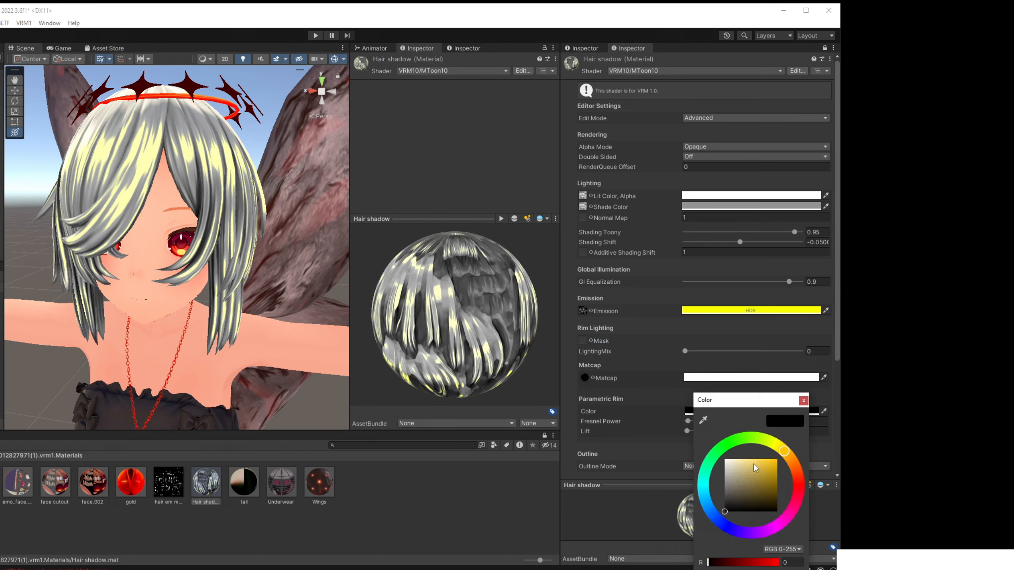
pyautogui.moveTo(753, 465)
pyautogui.mouseDown()
pyautogui.moveTo(790, 469)
pyautogui.moveTo(773, 446)
pyautogui.moveTo(767, 474)
pyautogui.moveTo(735, 445)
pyautogui.moveTo(782, 451)
pyautogui.moveTo(757, 474)
pyautogui.moveTo(755, 493)
pyautogui.moveTo(756, 483)
pyautogui.mouseUp()
pyautogui.click(779, 448)
pyautogui.click(563, 426)
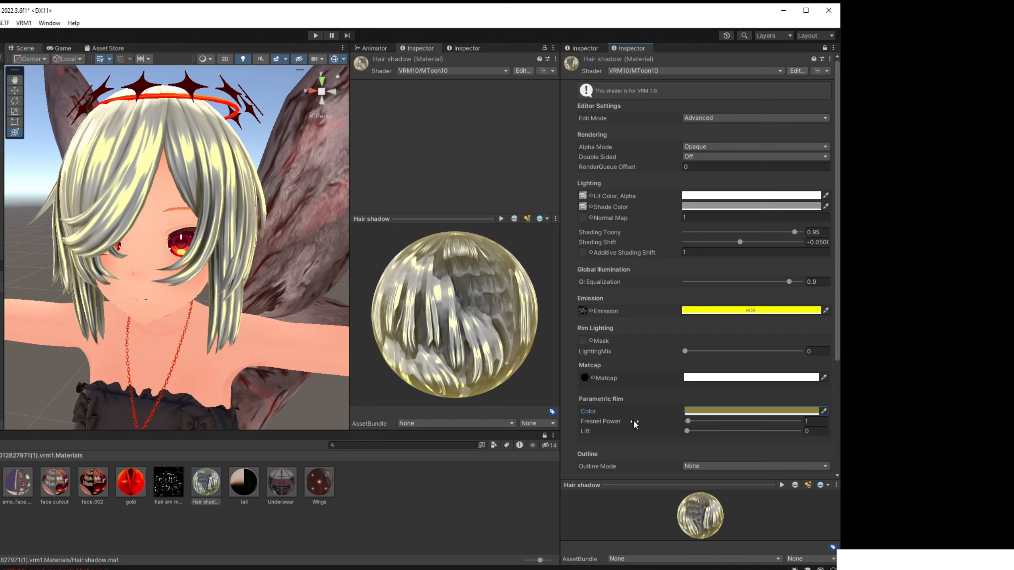
# Try a Parametric Rim Fresnel Power of 1.4 on the Hair shadow material and undo the change.
pyautogui.moveTo(688, 425)
pyautogui.mouseDown()
pyautogui.moveTo(766, 426)
pyautogui.moveTo(681, 424)
pyautogui.moveTo(808, 442)
pyautogui.moveTo(737, 441)
pyautogui.moveTo(823, 444)
pyautogui.moveTo(678, 419)
pyautogui.moveTo(687, 421)
pyautogui.mouseUp()
pyautogui.click(687, 431)
pyautogui.hotkey('ctrl', 'z')
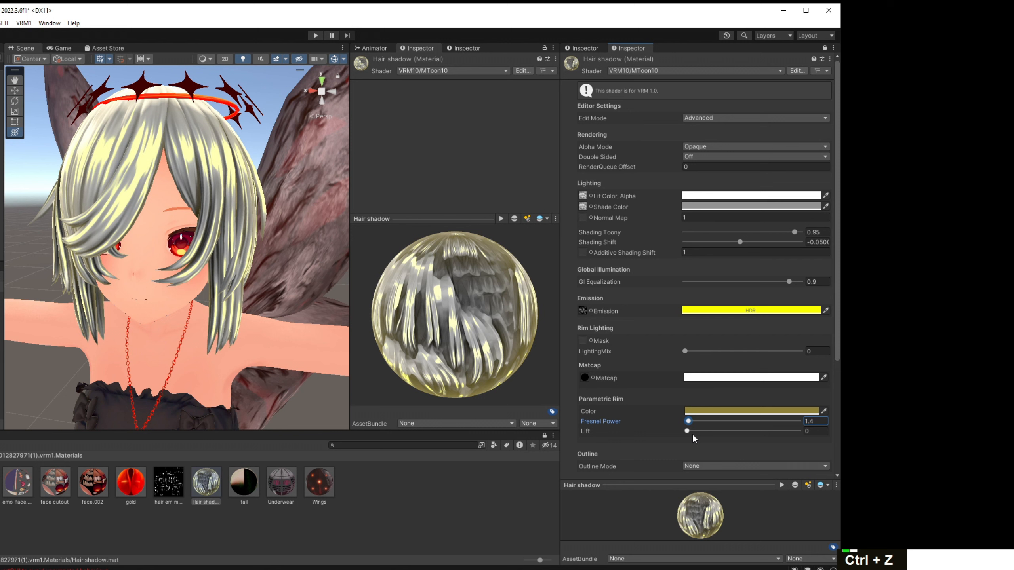
pyautogui.hotkey('ctrl', 'z')
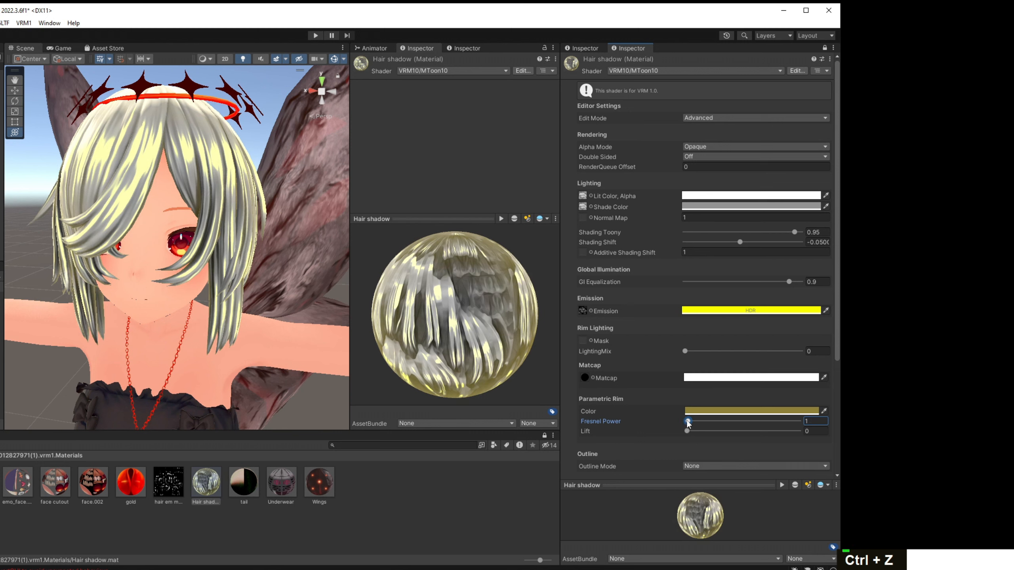
# Set the Parametric Rim to Fresnel Power 0.5 and Lift 0.018, and inspect the golden rim on the hair from several angles.
pyautogui.moveTo(689, 430)
pyautogui.mouseDown()
pyautogui.moveTo(736, 437)
pyautogui.moveTo(707, 436)
pyautogui.mouseUp()
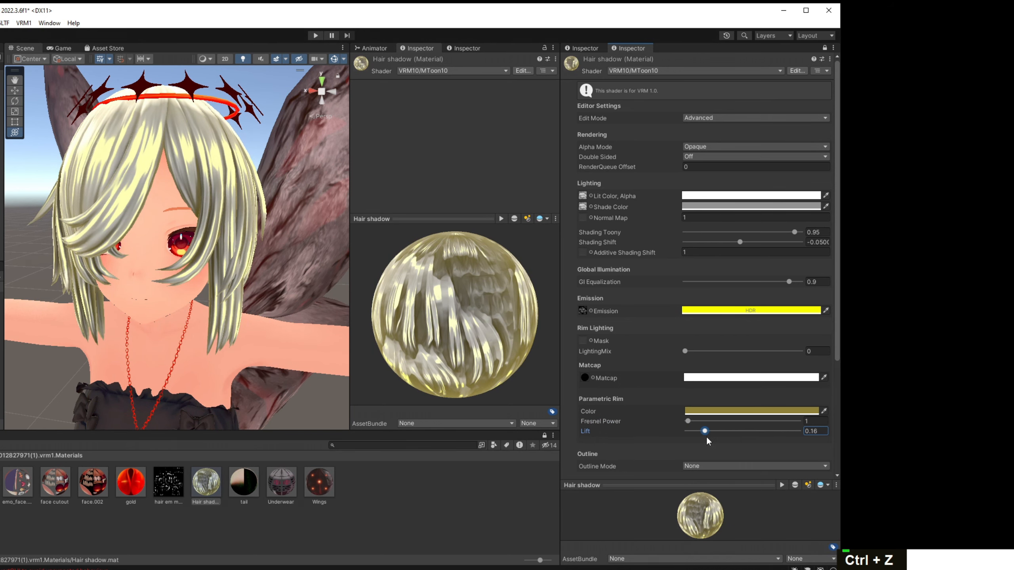
pyautogui.moveTo(686, 432); pyautogui.dragTo(689, 432)
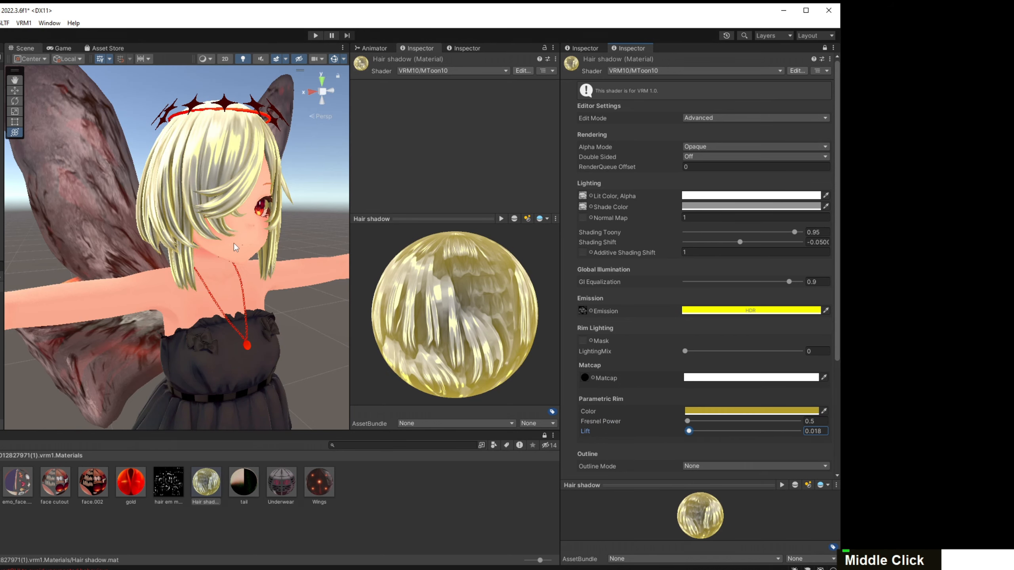
pyautogui.moveTo(234, 243); pyautogui.dragTo(336, 247, button='right')
pyautogui.scroll(-1, 336, 248)
pyautogui.moveTo(336, 252); pyautogui.dragTo(260, 248, button='middle')
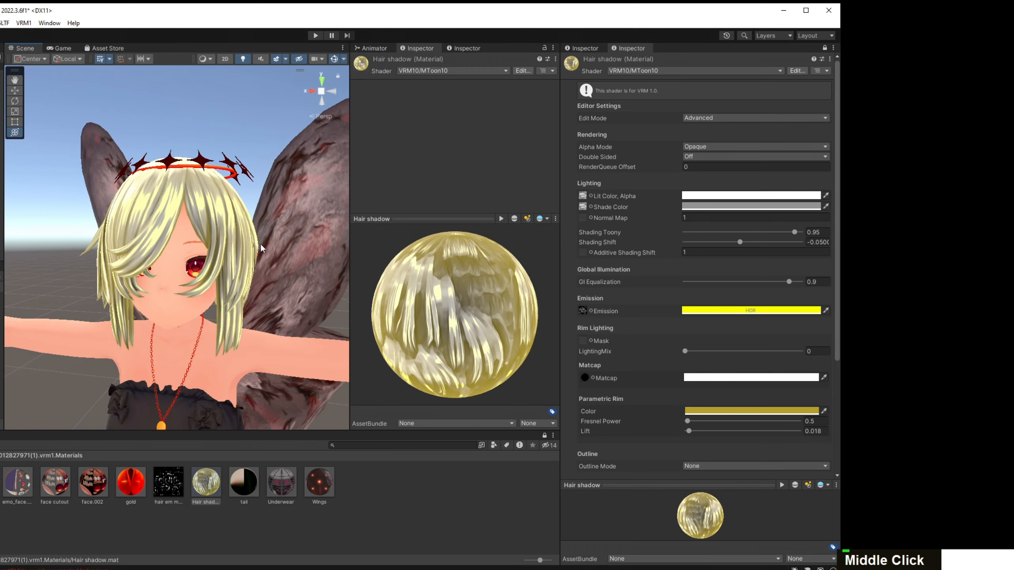
pyautogui.scroll(2, 256, 252)
pyautogui.scroll(-2, 255, 249)
pyautogui.moveTo(254, 249)
pyautogui.mouseDown(button='right')
pyautogui.moveTo(247, 259)
pyautogui.moveTo(255, 245)
pyautogui.mouseUp(button='right')
pyautogui.moveTo(263, 288); pyautogui.dragTo(315, 259, button='middle')
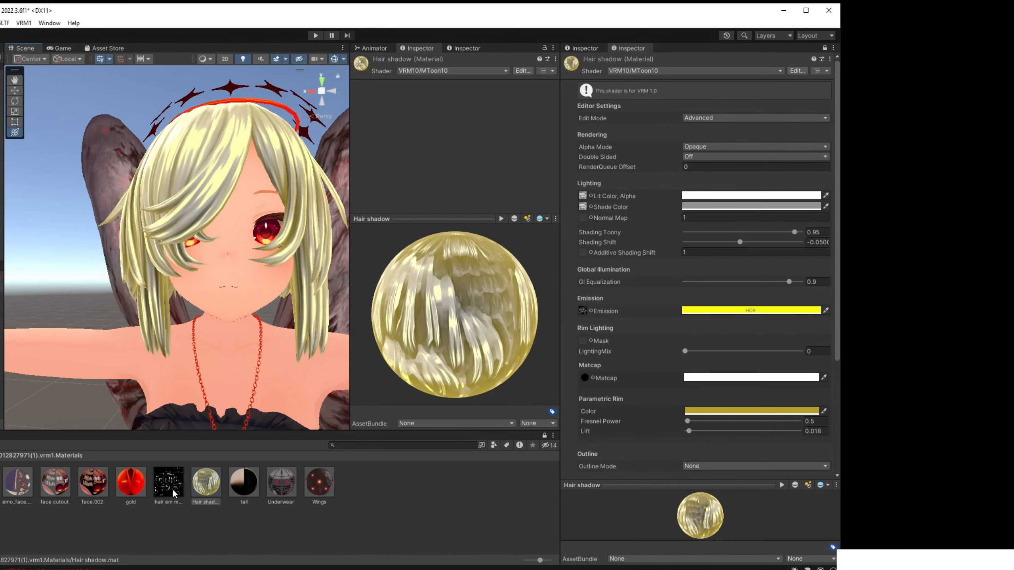
# Assign the hair em mask texture as the Rim Lighting Mask of the Hair shadow material, check the hair, and preview the mask texture.
pyautogui.moveTo(174, 493); pyautogui.dragTo(586, 348)
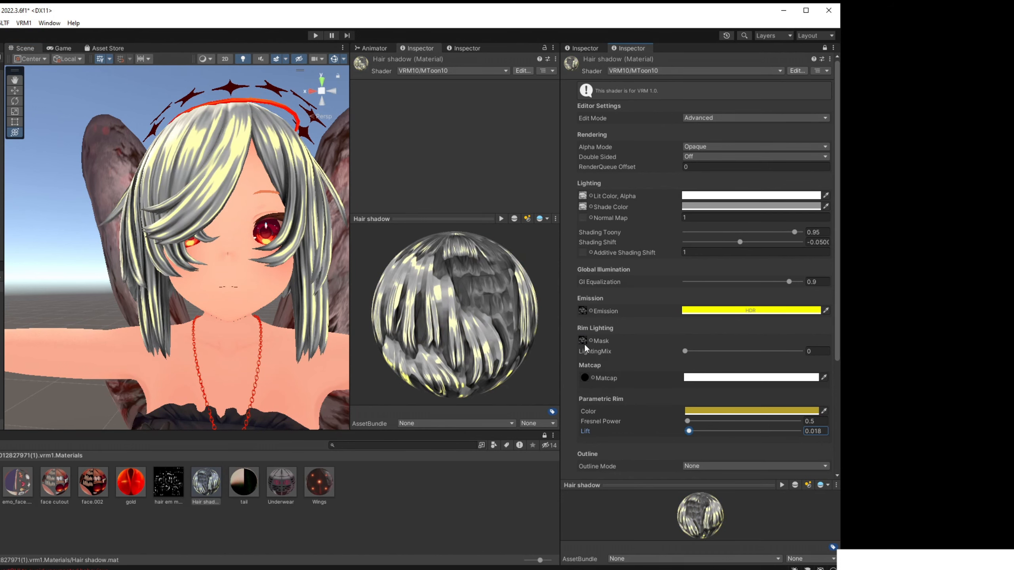
pyautogui.moveTo(150, 213); pyautogui.dragTo(303, 332, button='middle')
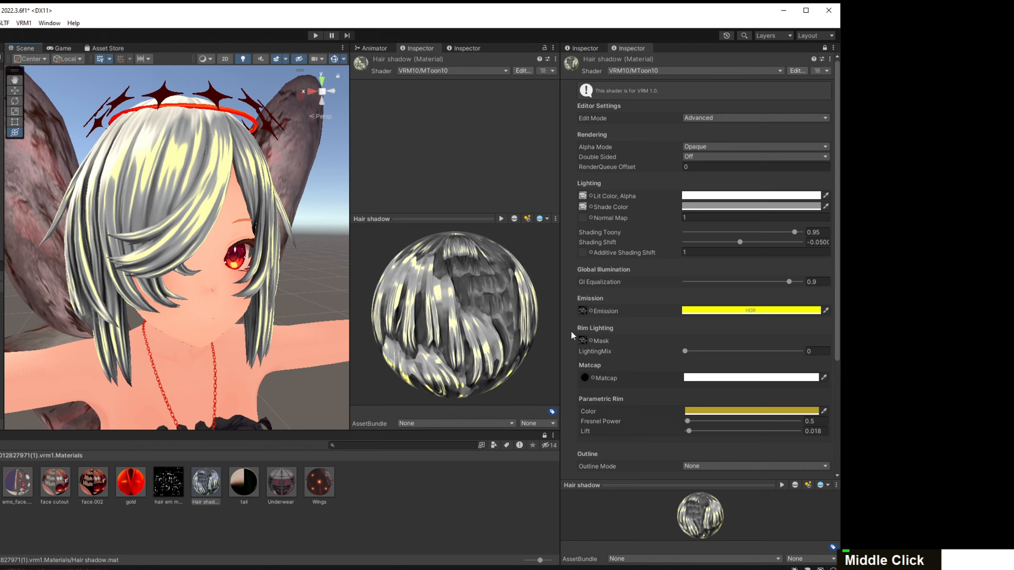
pyautogui.click(169, 481)
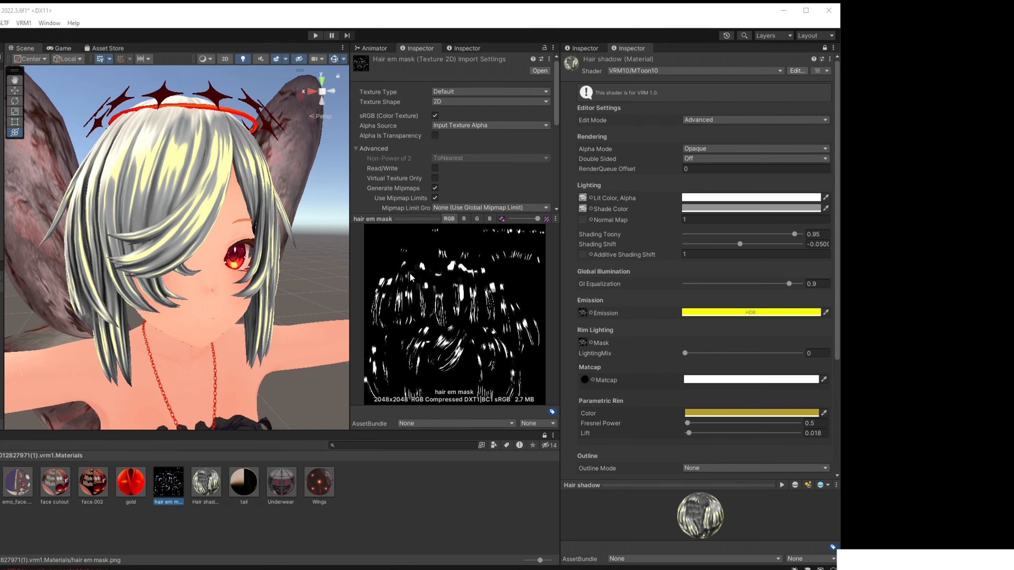
# Locate hair em mask.png in its project folder in File Explorer and open it in Krita.
pyautogui.rightClick(171, 488)
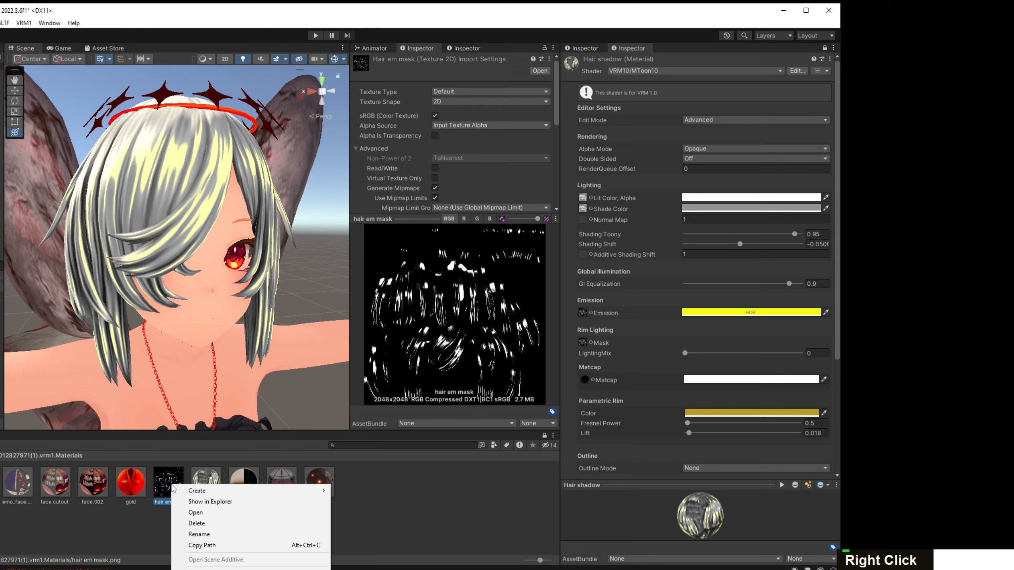
pyautogui.click(207, 501)
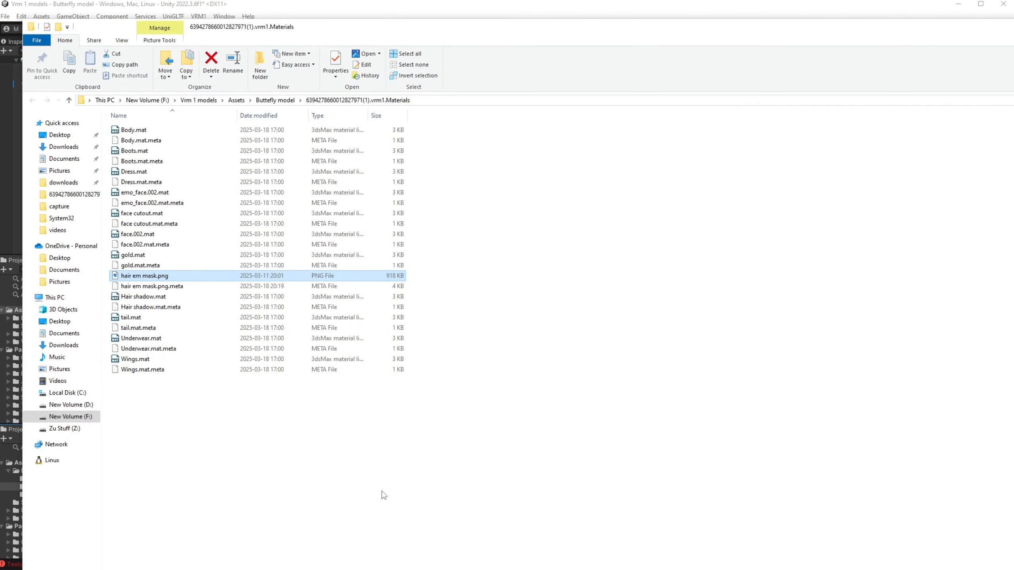
pyautogui.click(288, 410)
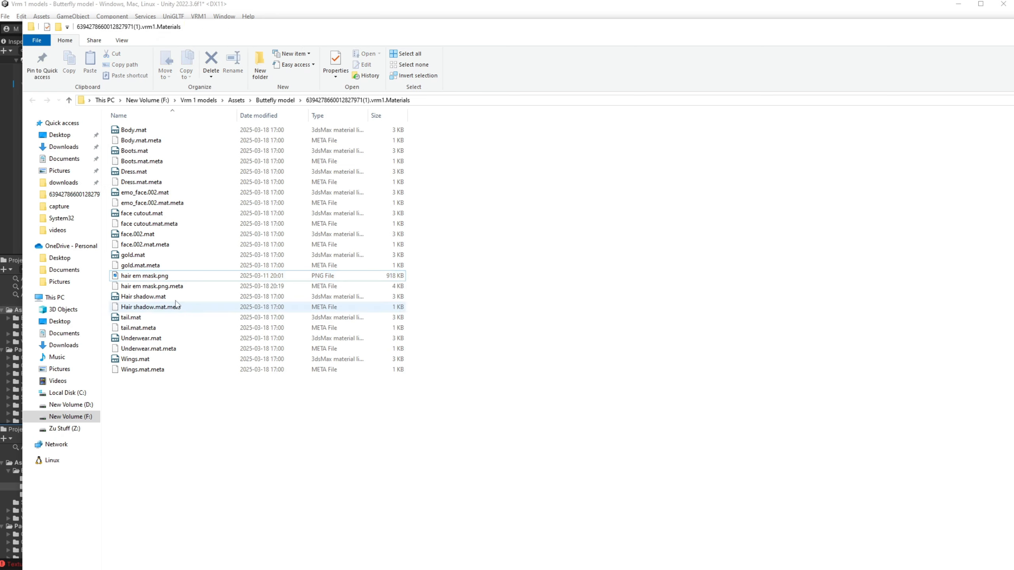
pyautogui.rightClick(156, 278)
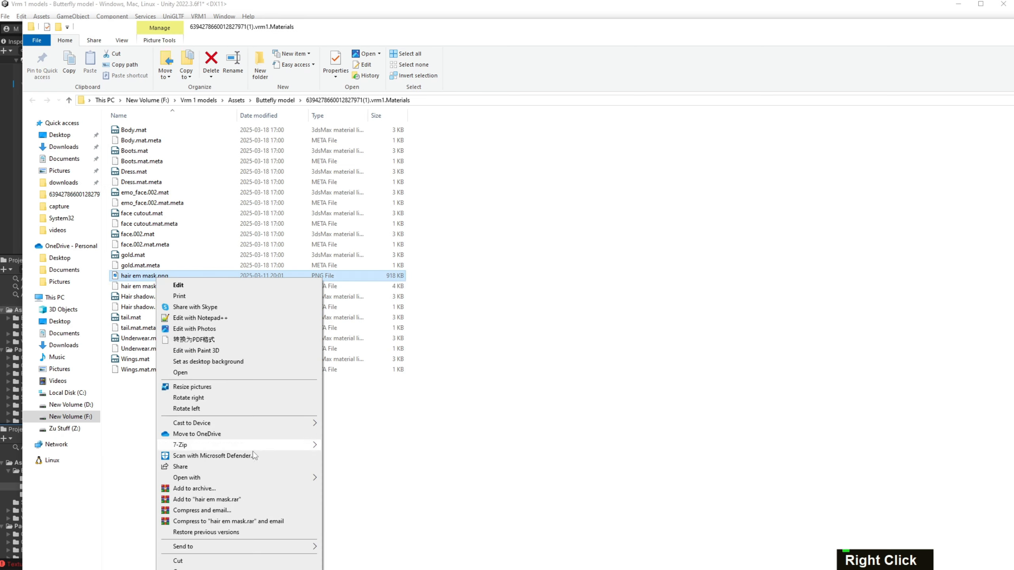
pyautogui.moveTo(268, 478)
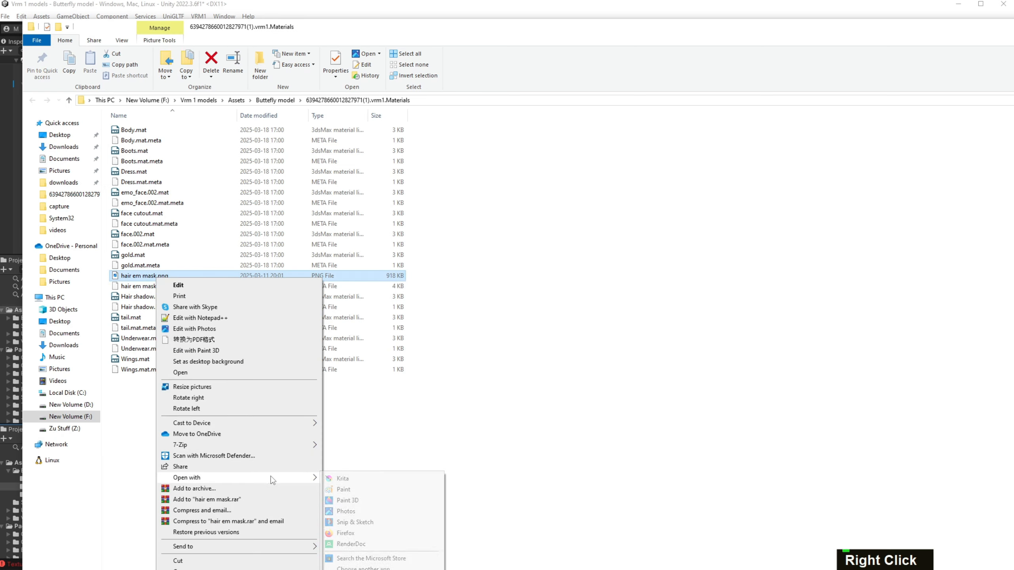
pyautogui.click(345, 482)
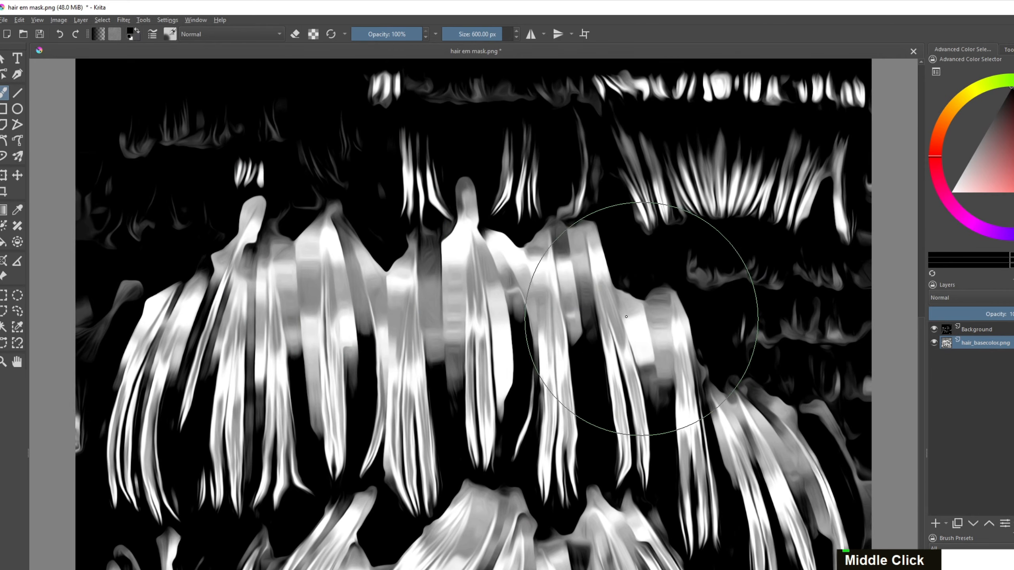
# Save the Krita image as a separate PNG named hair em mask inverted.png in the model's Materials folder.
pyautogui.click(4, 19)
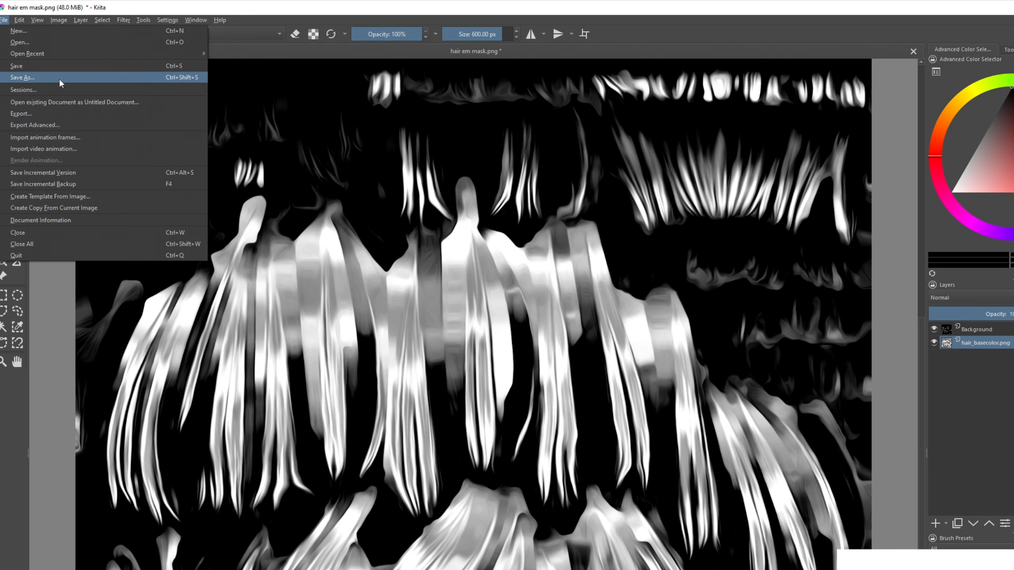
pyautogui.click(22, 77)
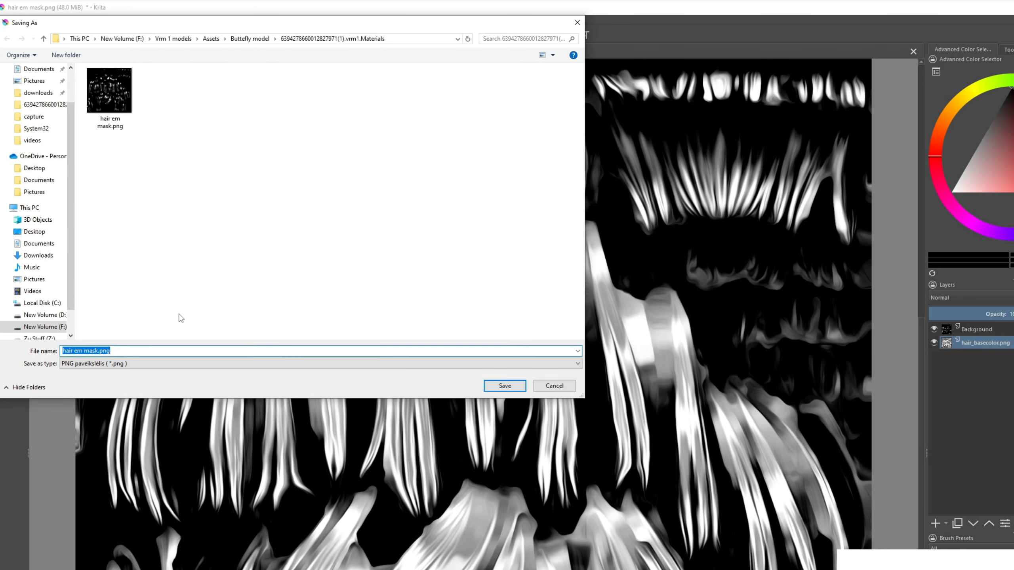
pyautogui.click(99, 351)
pyautogui.write('inverted')
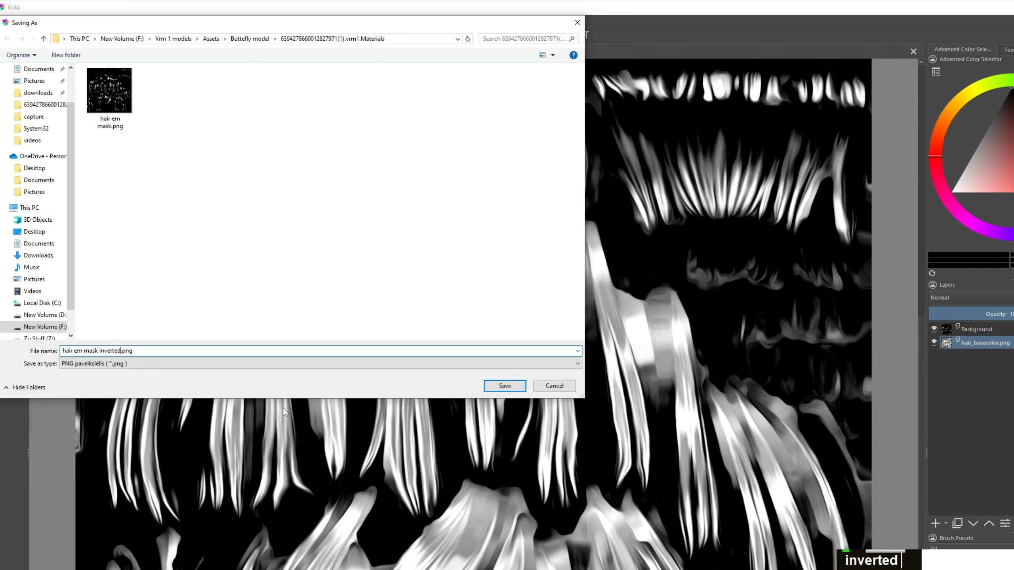
pyautogui.press('Return')
pyautogui.press('Return')
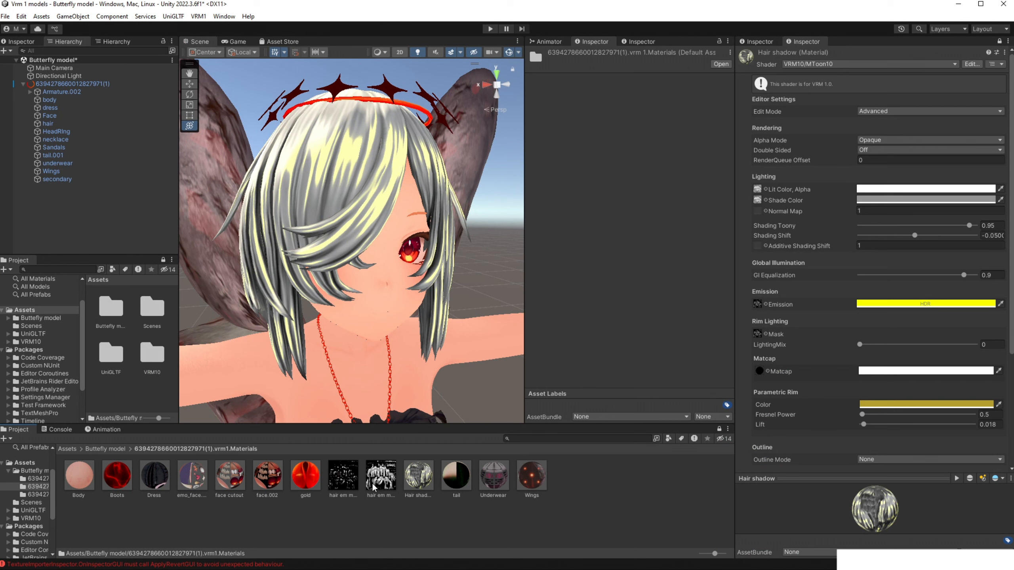
# Switch to Unity, assign hair em mask inverted as the Rim Lighting Mask of the Hair shadow material, and check the hair.
pyautogui.moveTo(383, 485)
pyautogui.mouseDown()
pyautogui.moveTo(717, 360)
pyautogui.moveTo(756, 332)
pyautogui.mouseUp()
pyautogui.moveTo(475, 295)
pyautogui.mouseDown(button='right')
pyautogui.moveTo(448, 293)
pyautogui.moveTo(454, 282)
pyautogui.mouseUp(button='right')
pyautogui.moveTo(454, 282); pyautogui.dragTo(503, 231, button='middle')
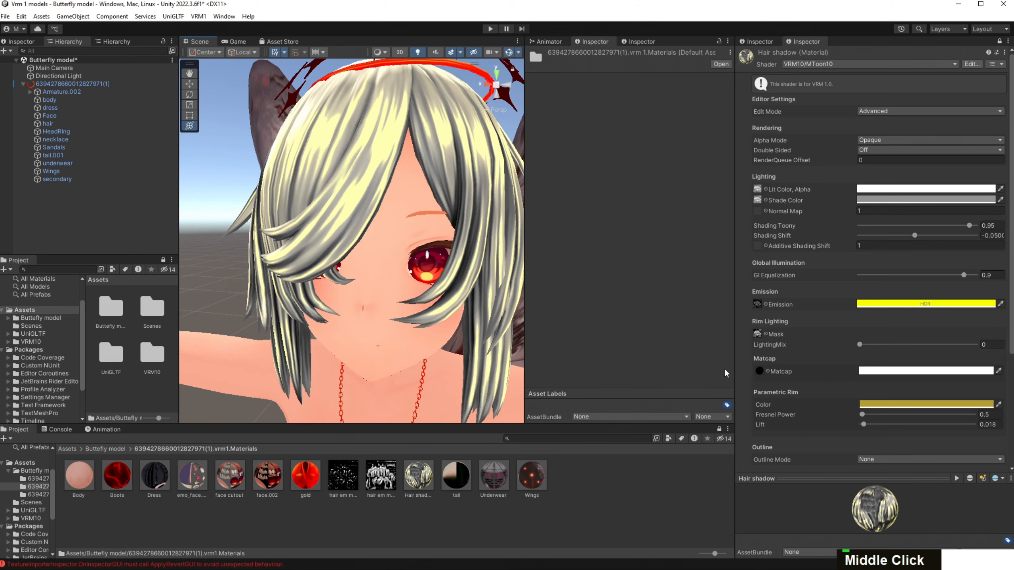
# Clear the Rim Lighting Mask for comparison, reassign hair em mask inverted, and inspect the hair from several angles.
pyautogui.click(766, 334)
pyautogui.click(792, 381)
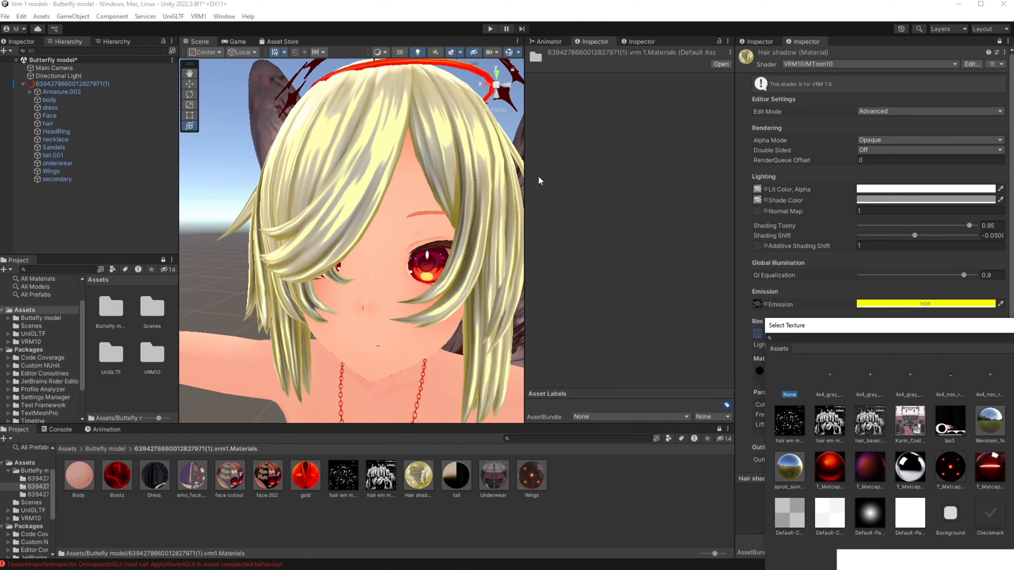
pyautogui.click(385, 479)
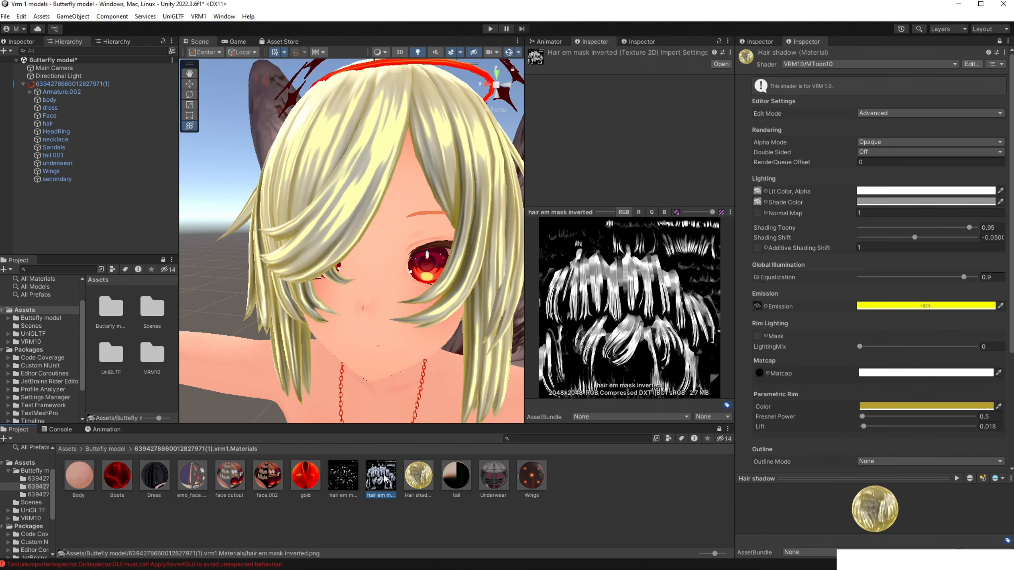
pyautogui.moveTo(389, 484); pyautogui.dragTo(755, 337)
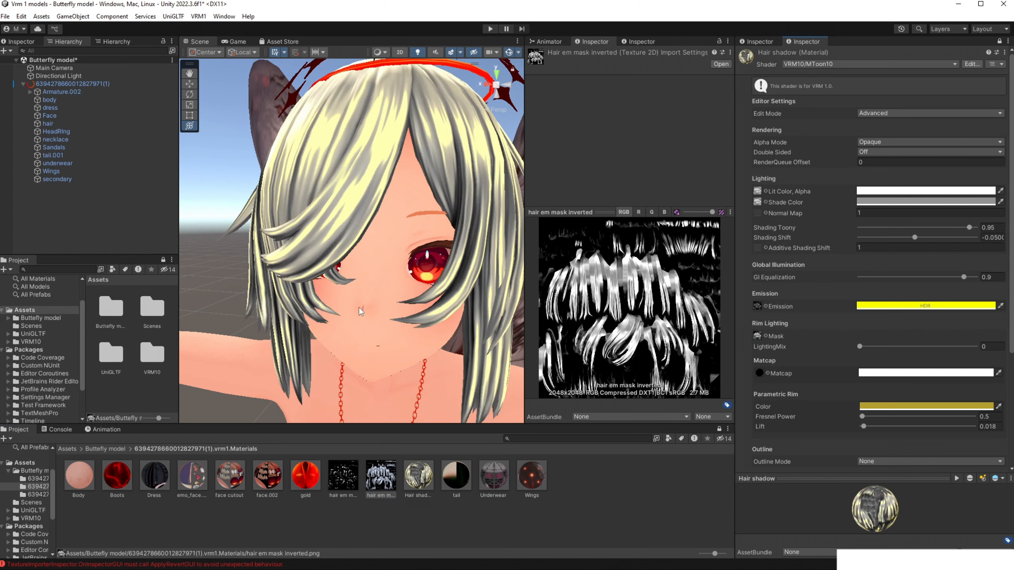
pyautogui.moveTo(360, 317); pyautogui.dragTo(420, 304, button='right')
pyautogui.moveTo(420, 304); pyautogui.dragTo(438, 297, button='middle')
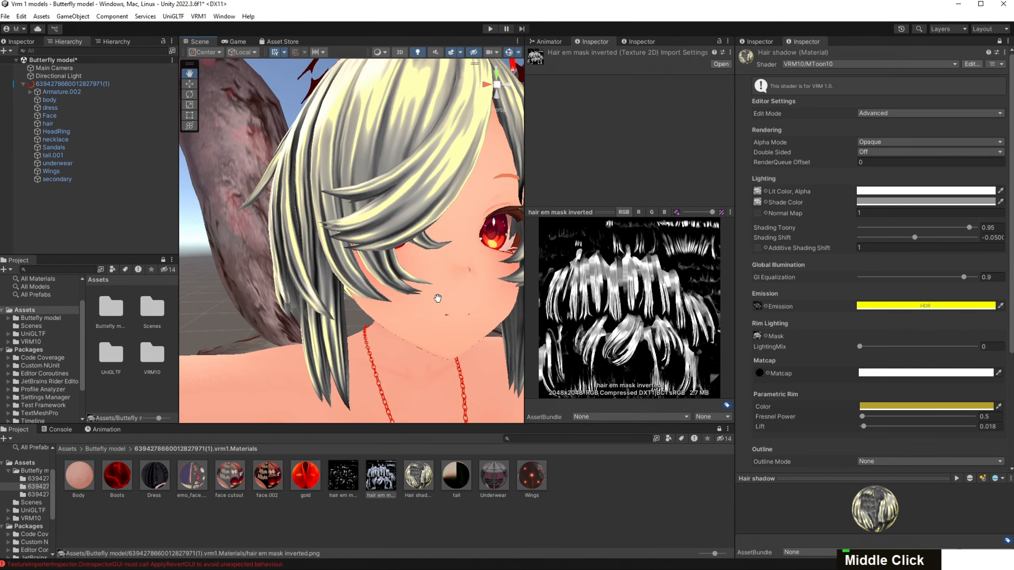
pyautogui.moveTo(430, 300); pyautogui.dragTo(459, 275, button='right')
pyautogui.moveTo(430, 271); pyautogui.dragTo(447, 261, button='middle')
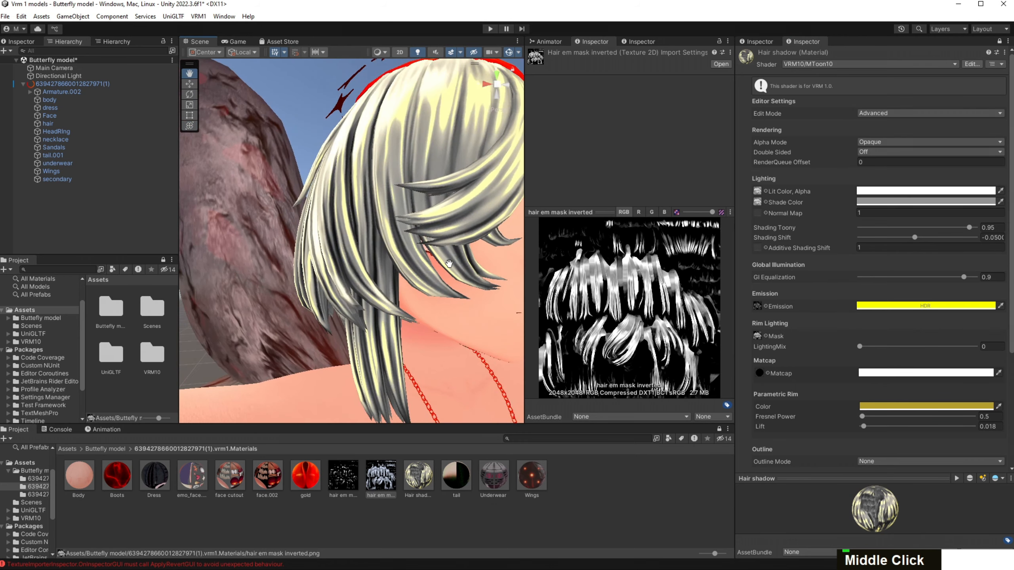
pyautogui.moveTo(393, 280); pyautogui.dragTo(415, 262, button='right')
pyautogui.moveTo(415, 262); pyautogui.dragTo(400, 277, button='middle')
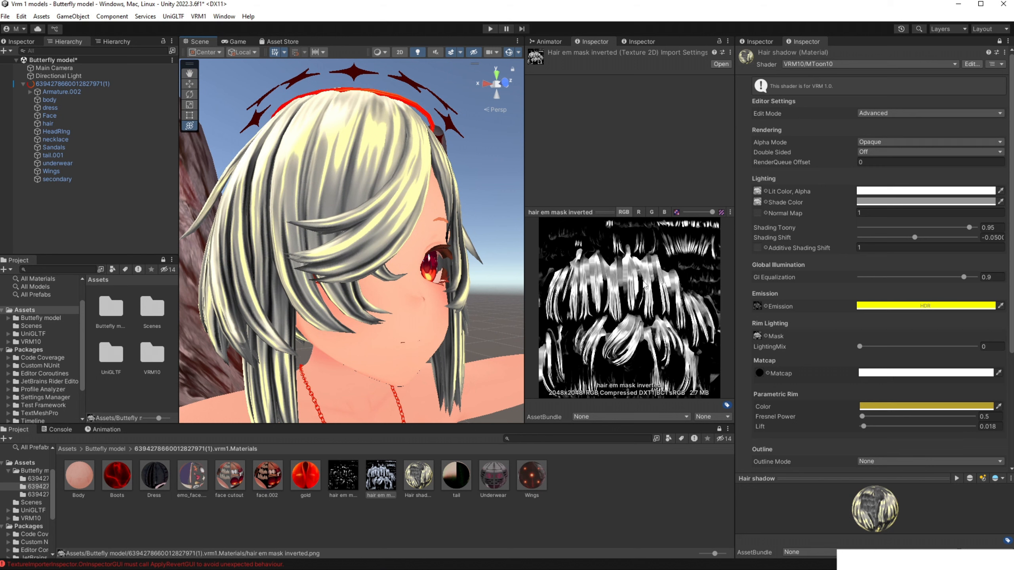
# Try a Rim Lighting LightingMix of 1 on the Hair shadow material, inspect the hair, and return it to 0.
pyautogui.moveTo(860, 343); pyautogui.dragTo(975, 346)
pyautogui.moveTo(485, 173); pyautogui.dragTo(415, 173, button='right')
pyautogui.moveTo(447, 176); pyautogui.dragTo(347, 185, button='middle')
pyautogui.moveTo(475, 194)
pyautogui.mouseDown(button='right')
pyautogui.moveTo(471, 102)
pyautogui.moveTo(469, 199)
pyautogui.mouseUp(button='right')
pyautogui.moveTo(419, 199); pyautogui.dragTo(480, 196, button='middle')
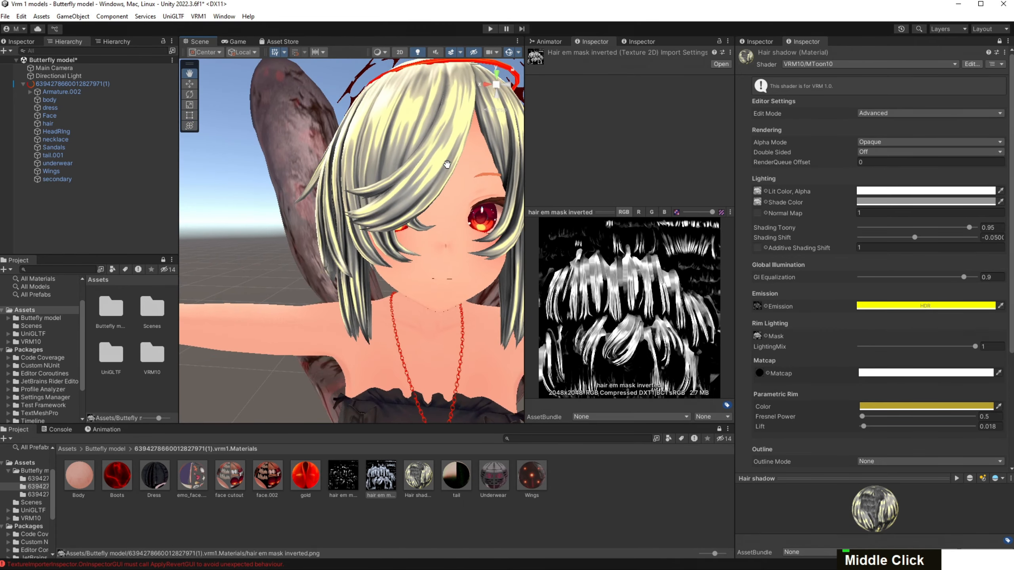
pyautogui.moveTo(481, 195); pyautogui.dragTo(403, 168, button='right')
pyautogui.moveTo(404, 167); pyautogui.dragTo(281, 172, button='middle')
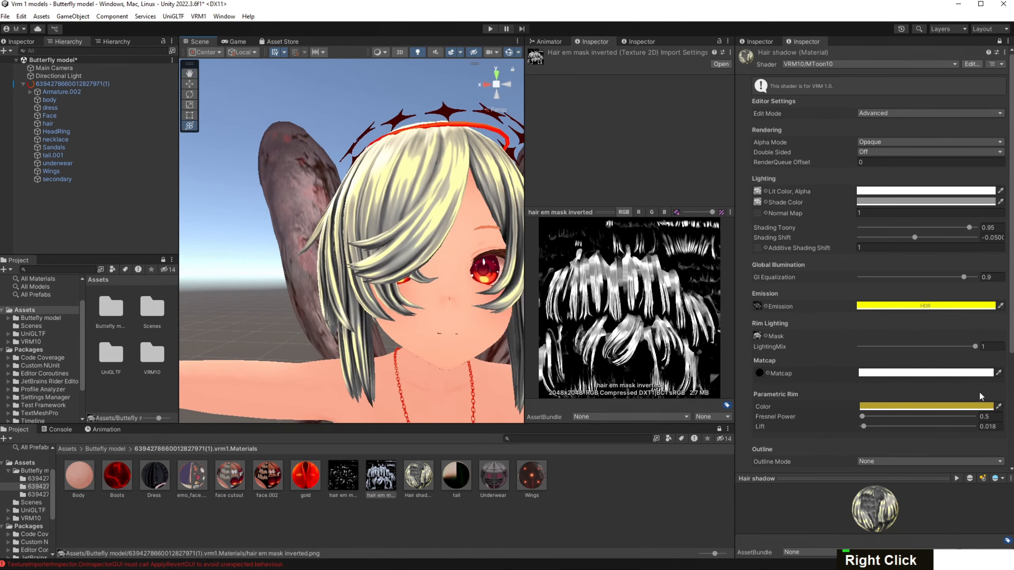
pyautogui.moveTo(975, 346); pyautogui.dragTo(858, 346)
# Set the Rim Lighting Mask of the Hair shadow material to None.
pyautogui.click(766, 336)
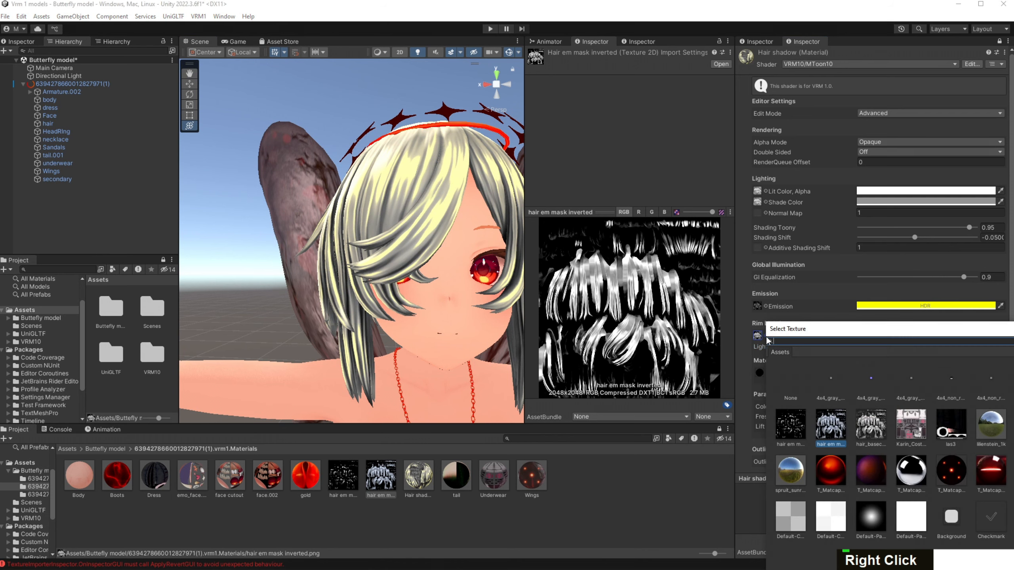
pyautogui.doubleClick(783, 380)
pyautogui.rightClick(860, 344)
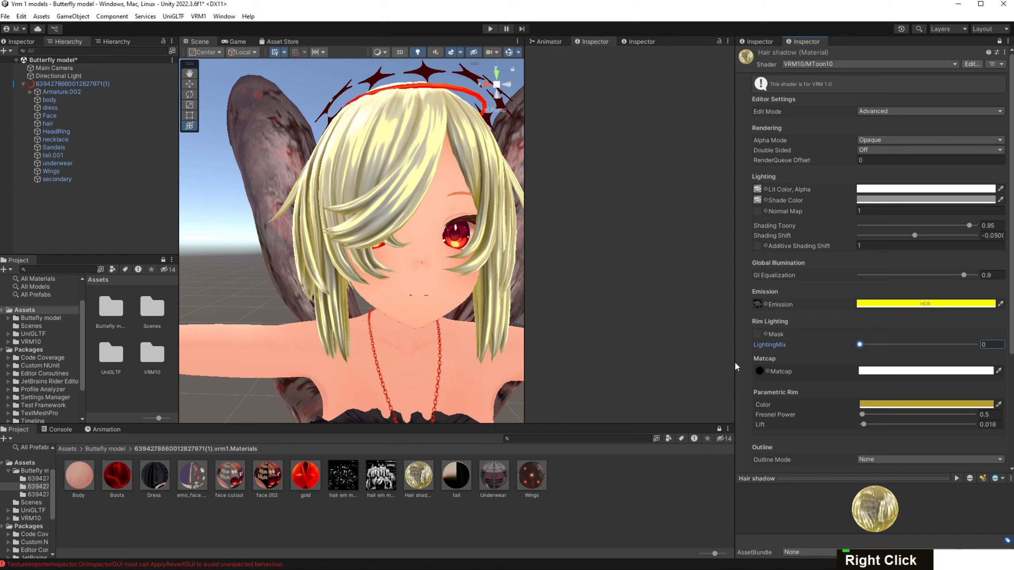
# Try blue 0030FF as the Directional Light color and compare the unmasked hair rim at different LightingMix values.
pyautogui.moveTo(314, 327); pyautogui.dragTo(363, 92, button='right')
pyautogui.click(363, 92)
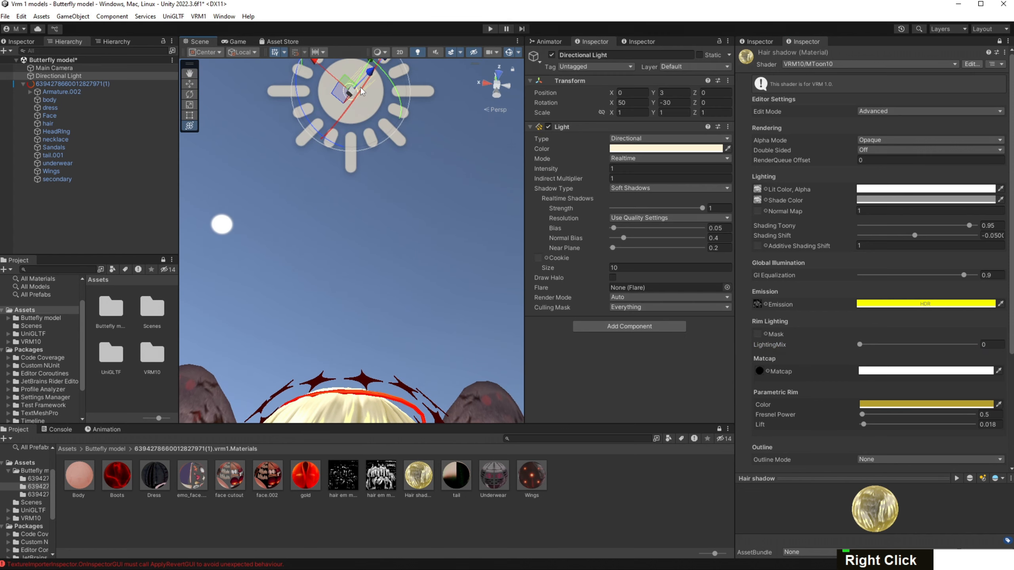
pyautogui.click(632, 153)
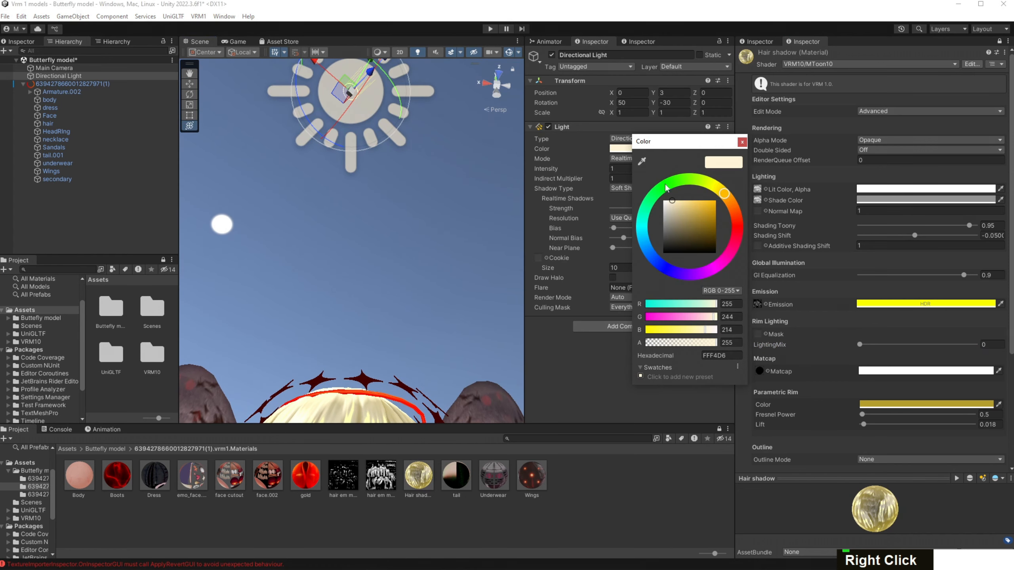
pyautogui.moveTo(643, 230); pyautogui.dragTo(774, 195)
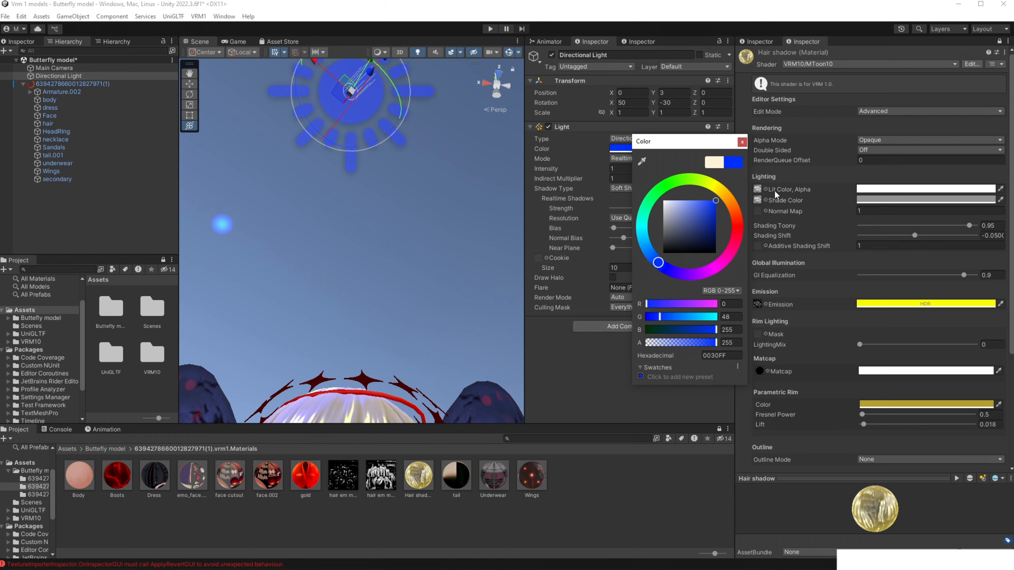
pyautogui.moveTo(351, 253); pyautogui.dragTo(326, 358, button='right')
pyautogui.moveTo(316, 417); pyautogui.dragTo(328, 380, button='right')
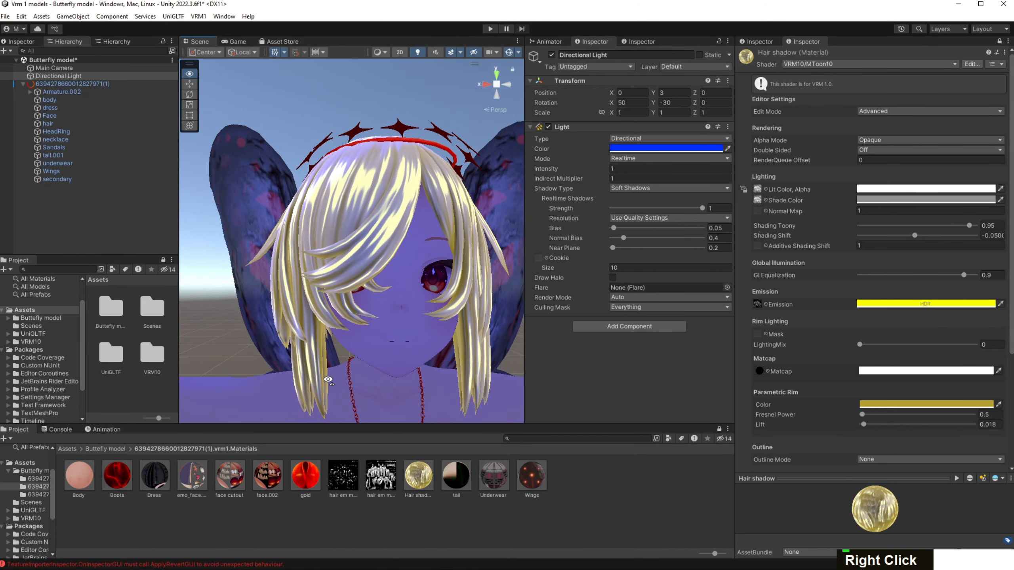
pyautogui.moveTo(926, 345)
pyautogui.mouseDown()
pyautogui.moveTo(976, 344)
pyautogui.moveTo(744, 354)
pyautogui.moveTo(978, 347)
pyautogui.moveTo(893, 347)
pyautogui.mouseUp()
pyautogui.moveTo(873, 368); pyautogui.dragTo(854, 371)
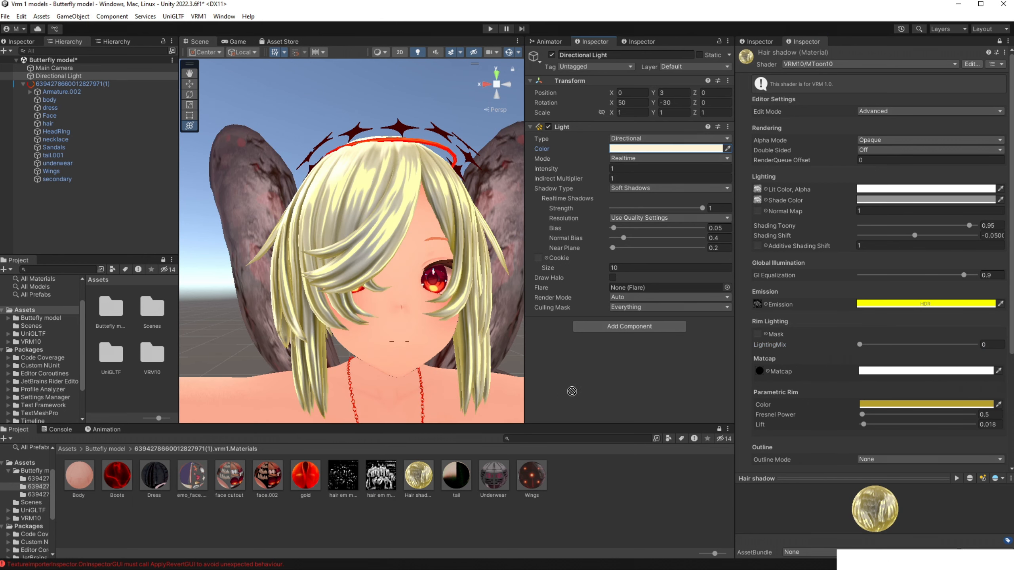
# Assign hair em mask inverted as the Rim Lighting Mask of the Hair shadow material again and keep LightingMix at 0.
pyautogui.moveTo(570, 391)
pyautogui.mouseDown()
pyautogui.moveTo(745, 355)
pyautogui.moveTo(762, 333)
pyautogui.mouseUp()
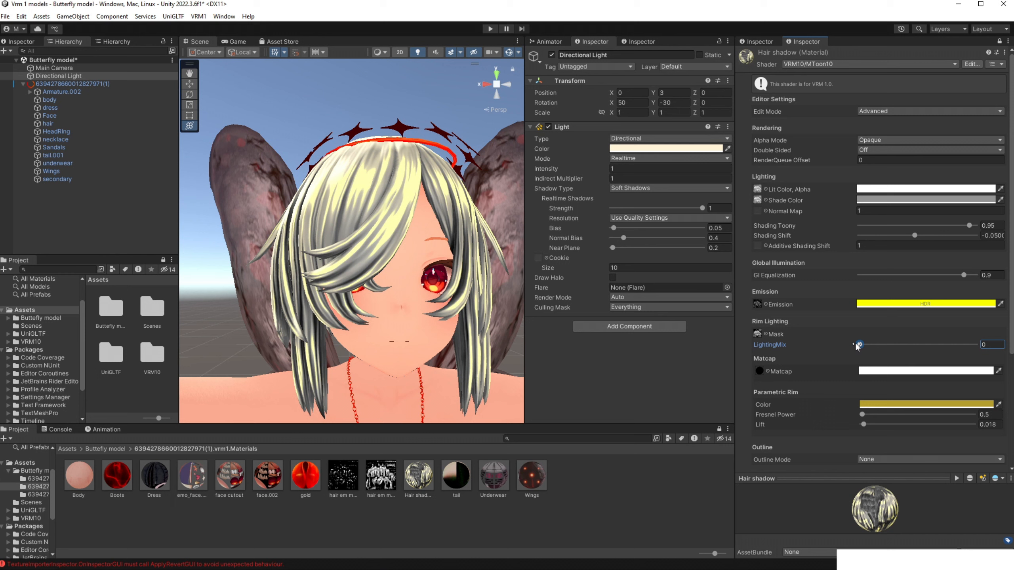
pyautogui.moveTo(858, 345); pyautogui.dragTo(810, 354)
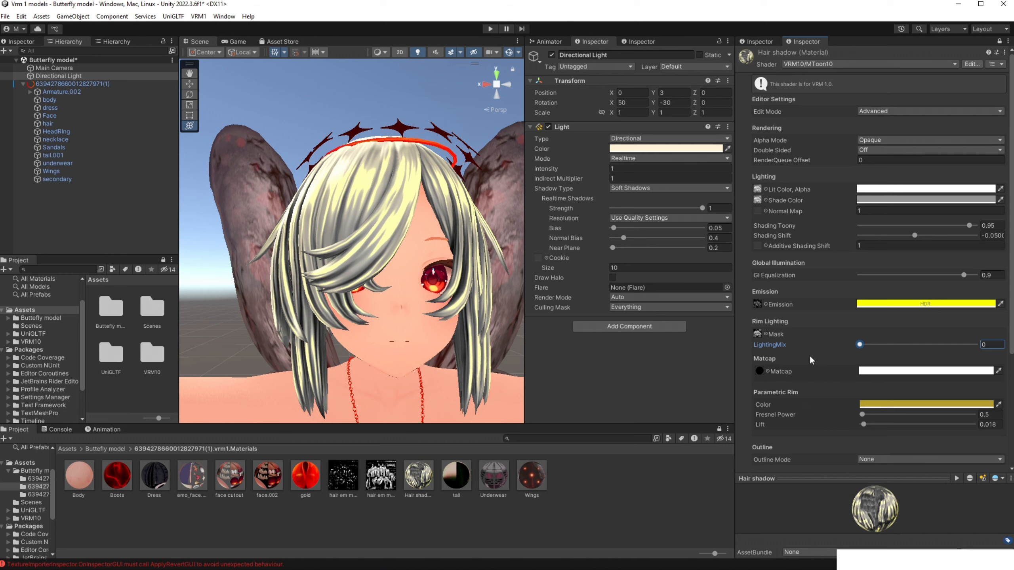
# Try the purple, chrome and red T_Matcap textures as the Matcap of the Hair shadow material.
pyautogui.click(767, 371)
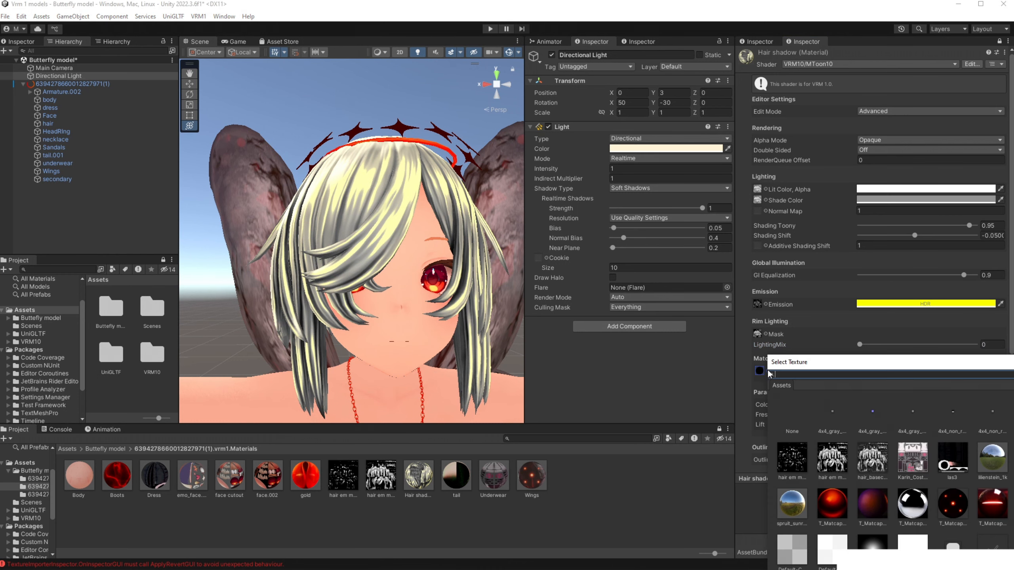
pyautogui.click(849, 470)
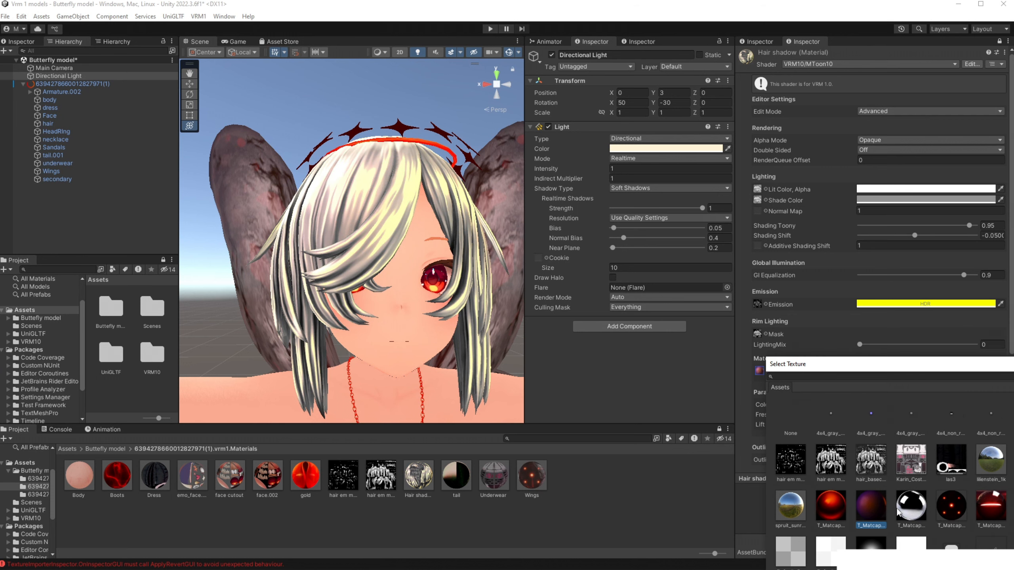
pyautogui.click(898, 512)
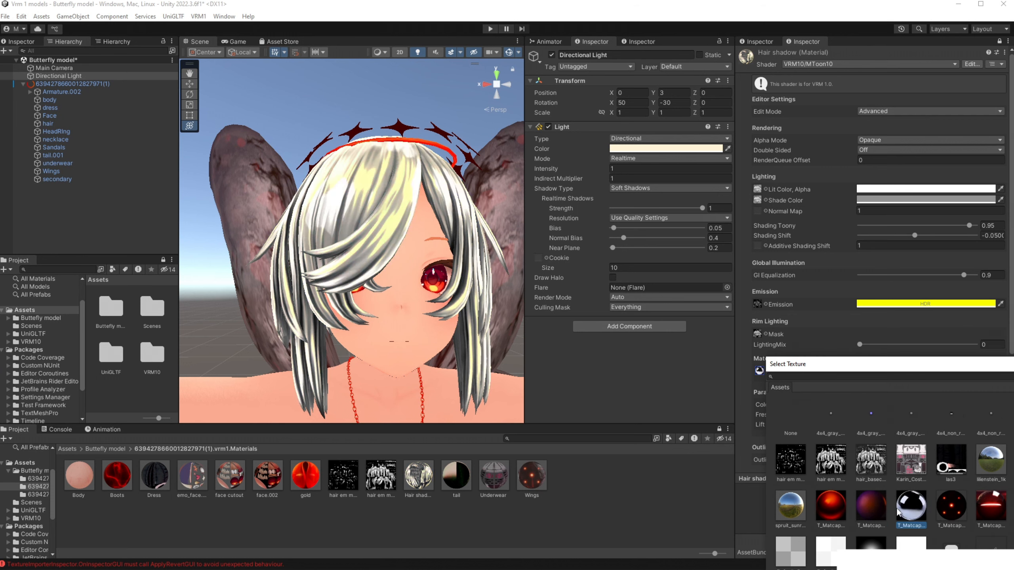
pyautogui.click(820, 515)
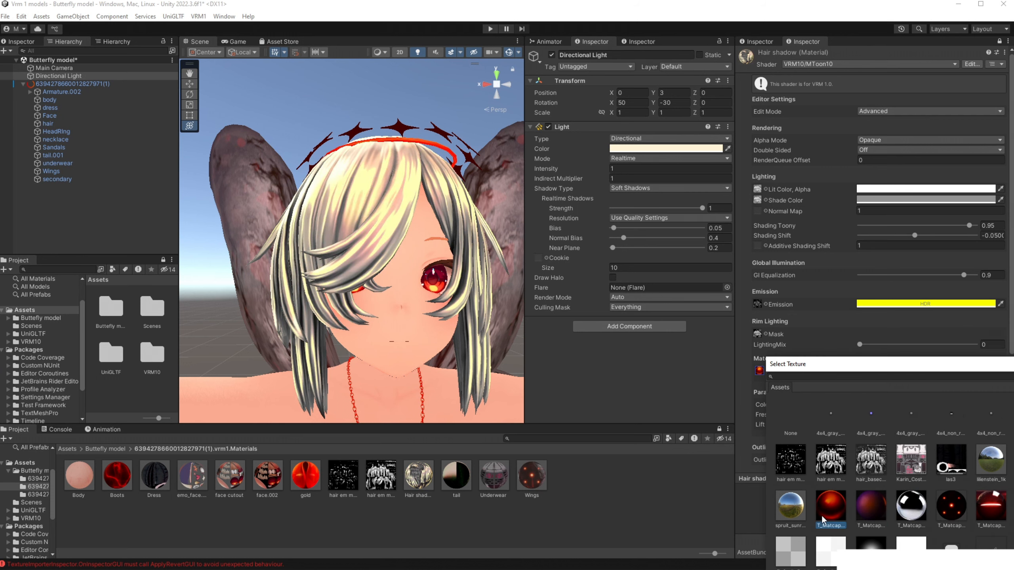
pyautogui.click(912, 513)
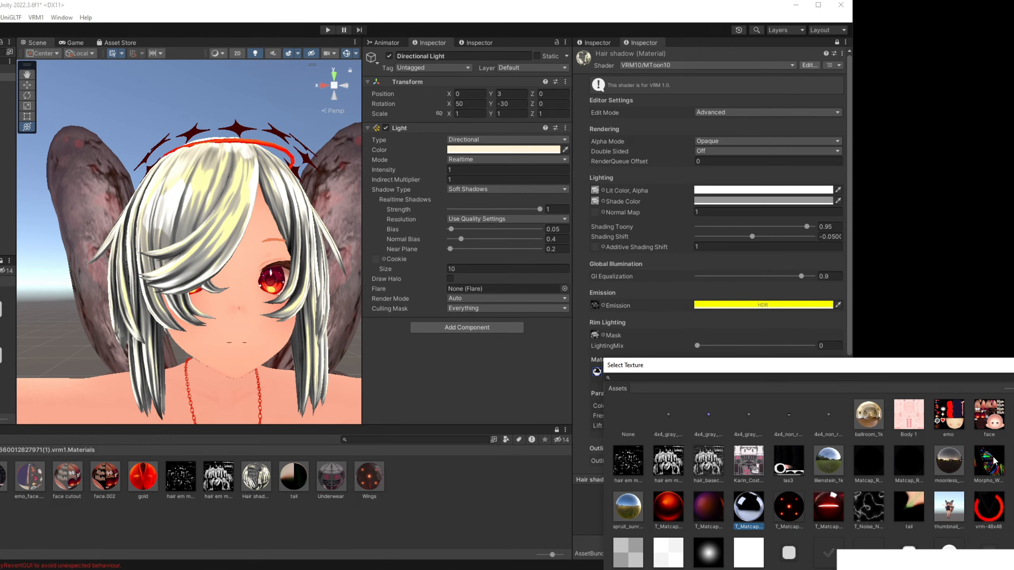
# Try the multicoloured Morpho texture as the Hair shadow material's Matcap and inspect its reflections on the hair up close.
pyautogui.click(994, 462)
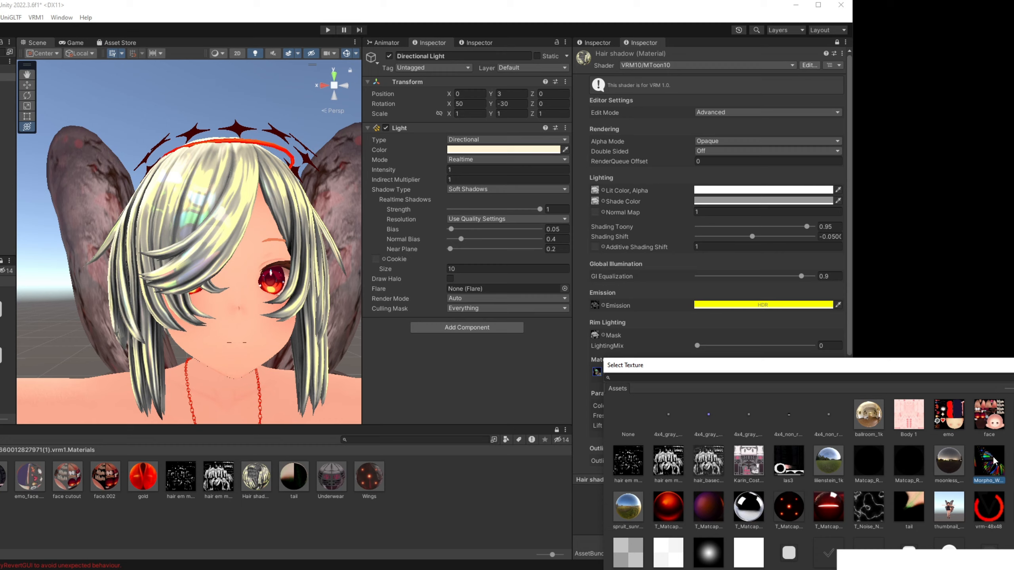
pyautogui.doubleClick(994, 464)
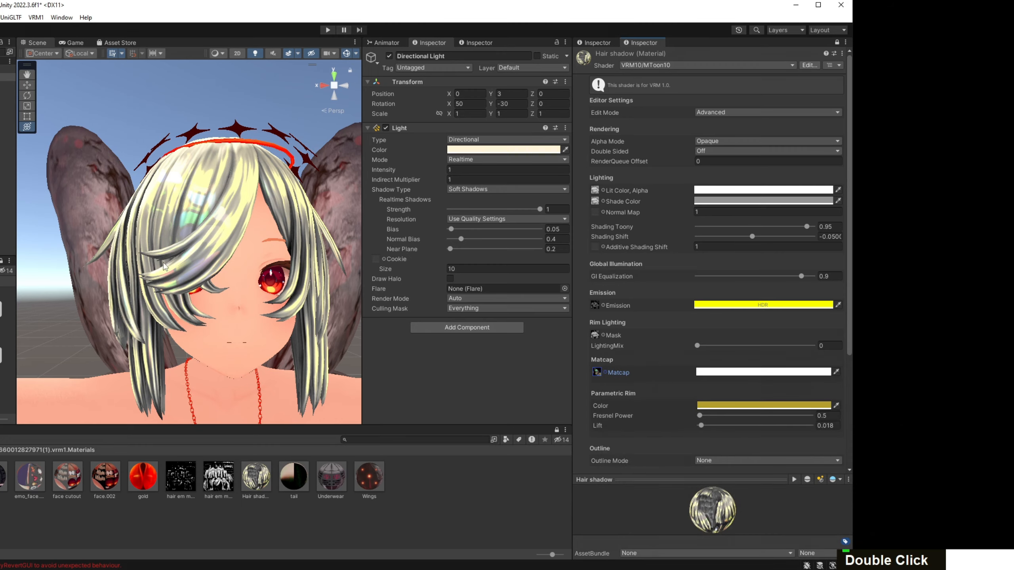
pyautogui.moveTo(123, 263); pyautogui.dragTo(189, 297, button='right')
pyautogui.moveTo(189, 297); pyautogui.dragTo(256, 336, button='middle')
pyautogui.scroll(3, 255, 336)
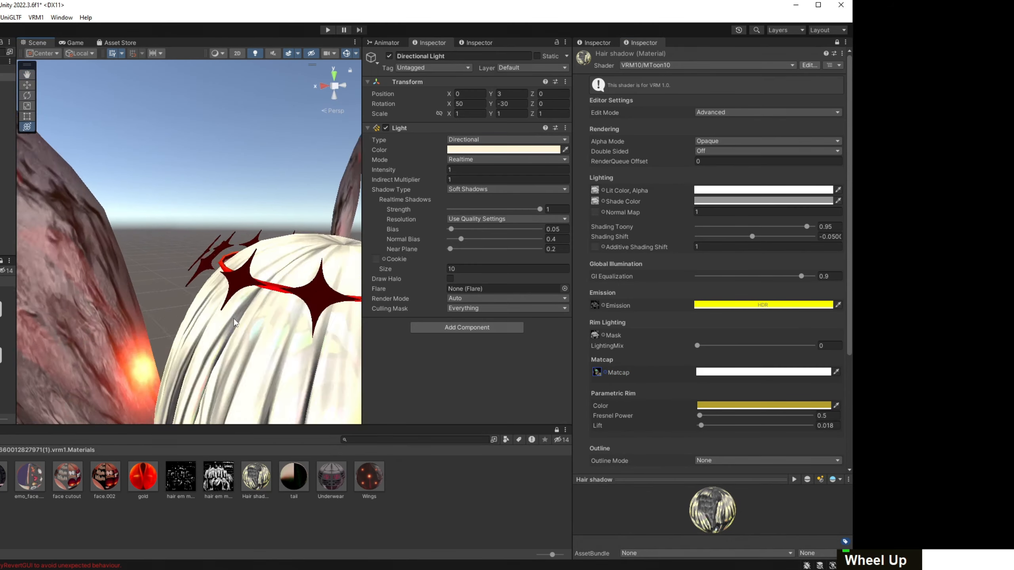
pyautogui.moveTo(255, 335); pyautogui.dragTo(233, 333, button='right')
pyautogui.moveTo(234, 332); pyautogui.dragTo(204, 303, button='middle')
pyautogui.scroll(-3, 188, 301)
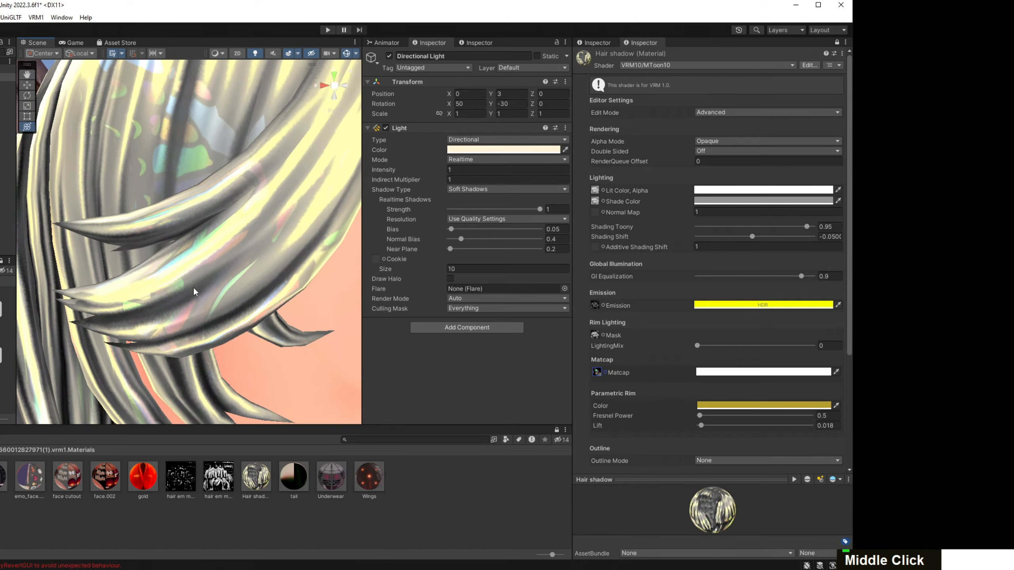
pyautogui.scroll(-3, 194, 292)
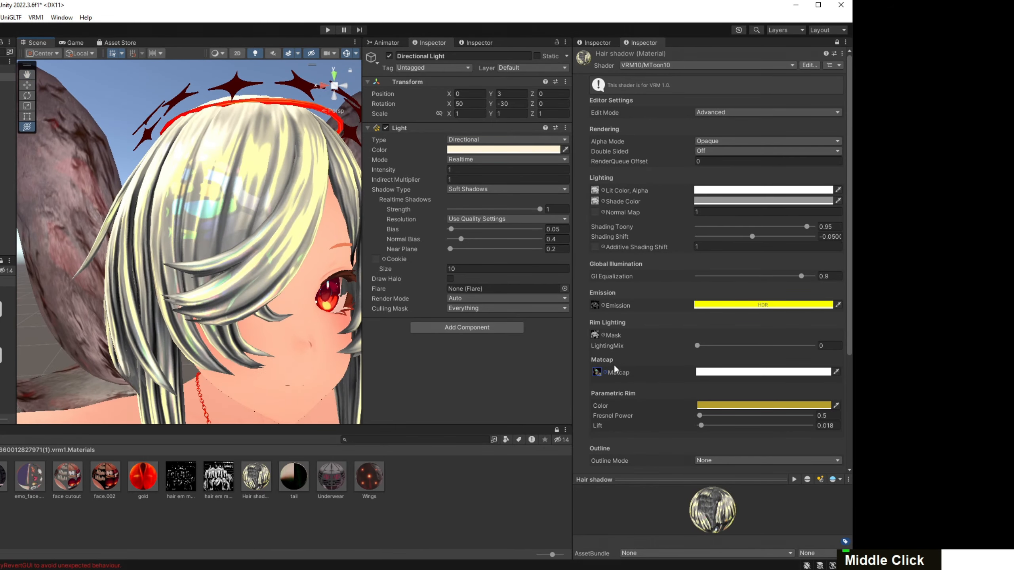
# Examine the multicoloured reflection pattern on the character's dress from the front and at an angle.
pyautogui.moveTo(274, 336); pyautogui.dragTo(274, 335, button='middle')
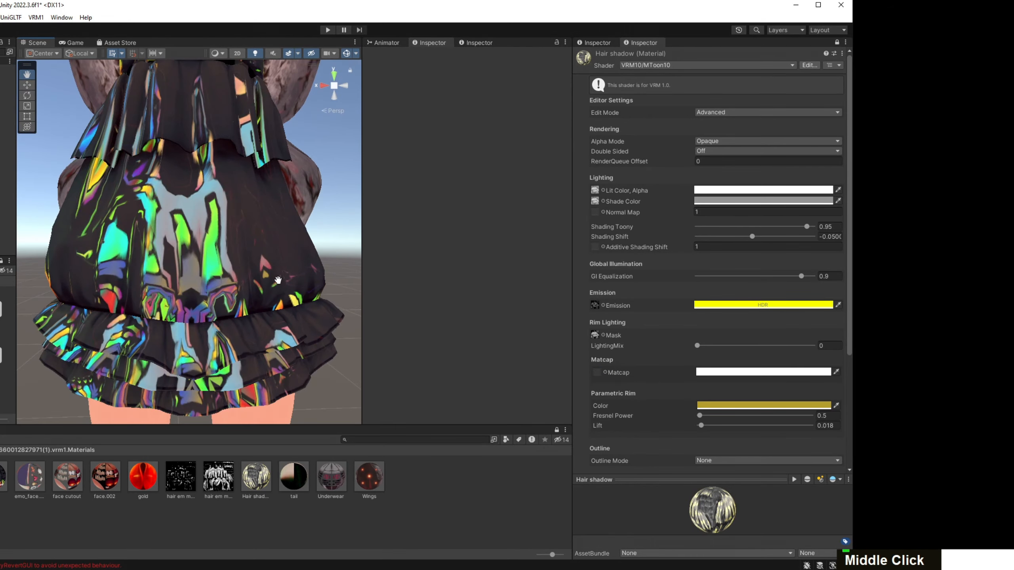
pyautogui.scroll(-4, 278, 280)
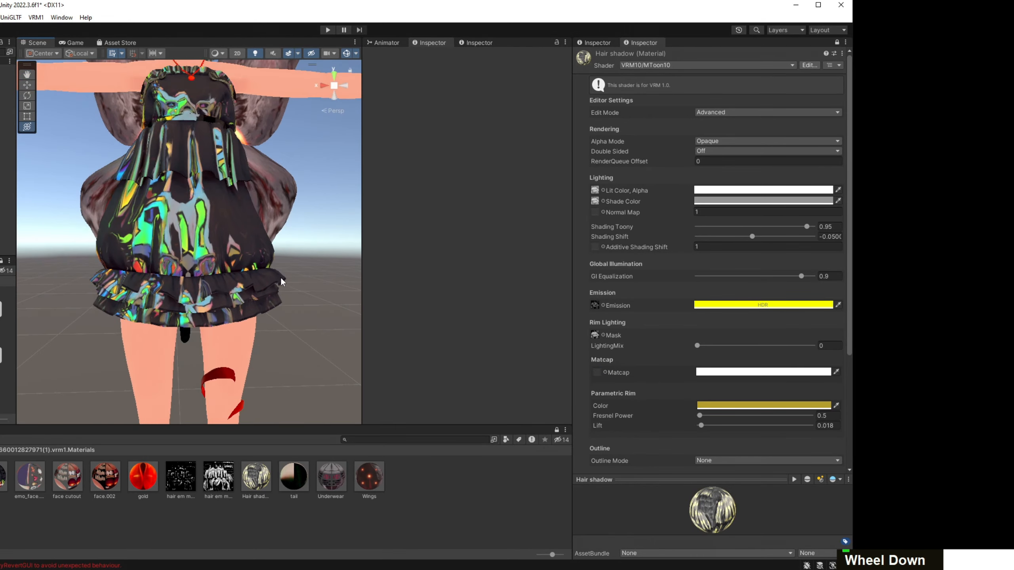
pyautogui.moveTo(280, 227); pyautogui.dragTo(282, 298, button='middle')
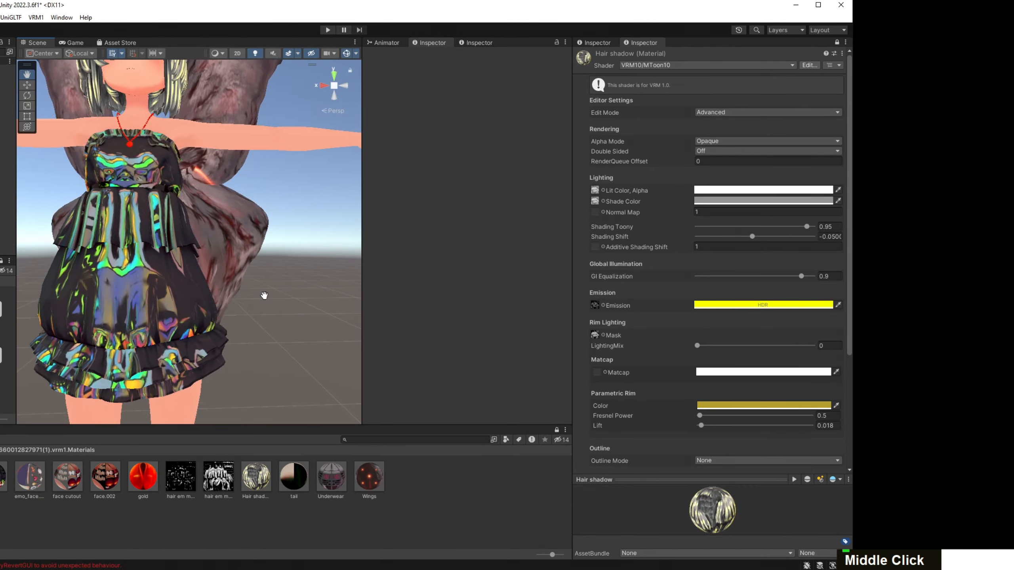
# Inspect the multicoloured matcap reflections on the dress up close and from the side.
pyautogui.moveTo(264, 296); pyautogui.dragTo(136, 290, button='right')
pyautogui.scroll(2, 273, 307)
pyautogui.moveTo(273, 308); pyautogui.dragTo(249, 278, button='middle')
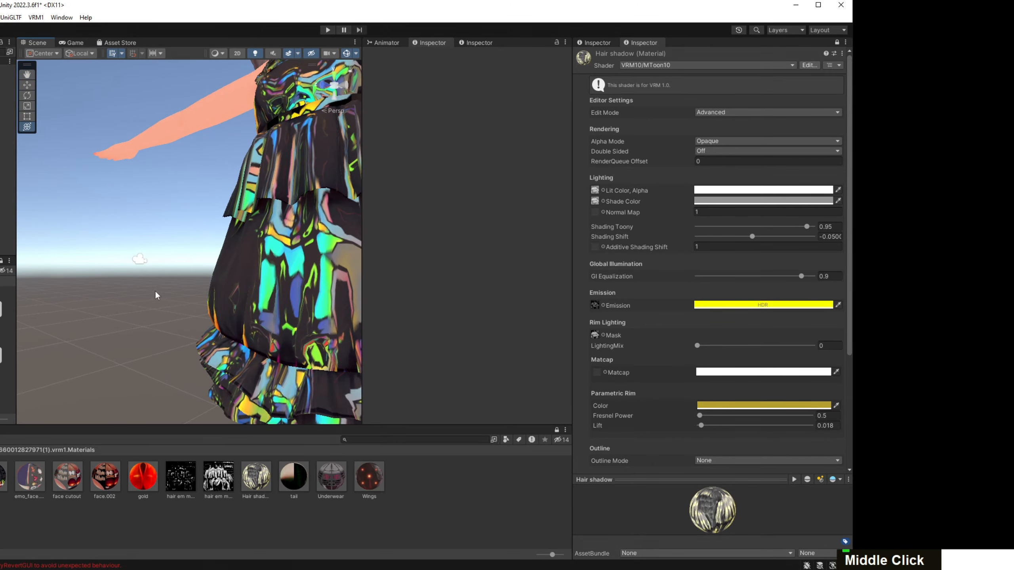
pyautogui.moveTo(156, 296); pyautogui.dragTo(296, 299, button='right')
pyautogui.moveTo(296, 299); pyautogui.dragTo(291, 331, button='middle')
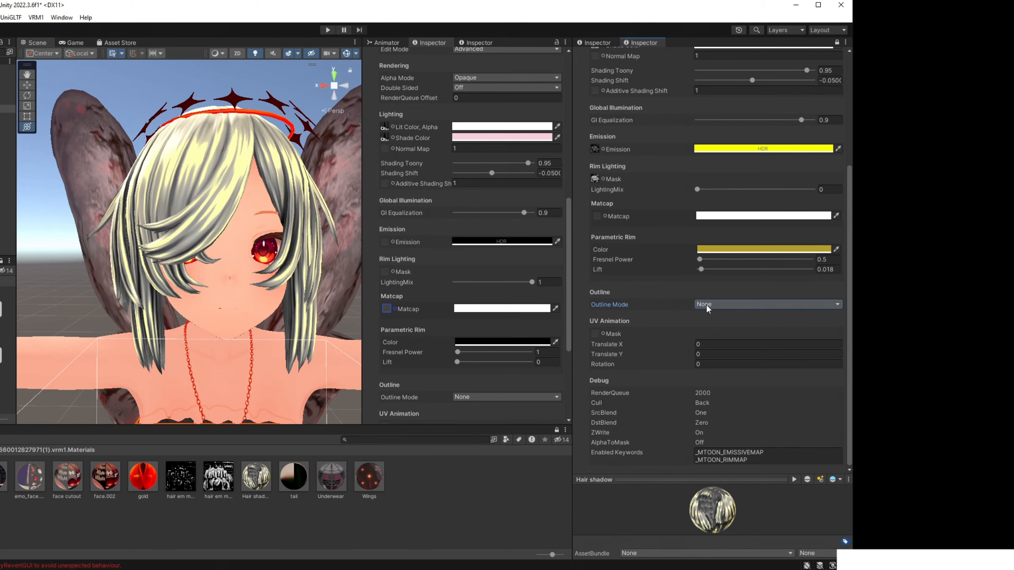
# Set the Hair shadow material's Outline Mode to World with an Outline Width of 0.0178.
pyautogui.click(706, 305)
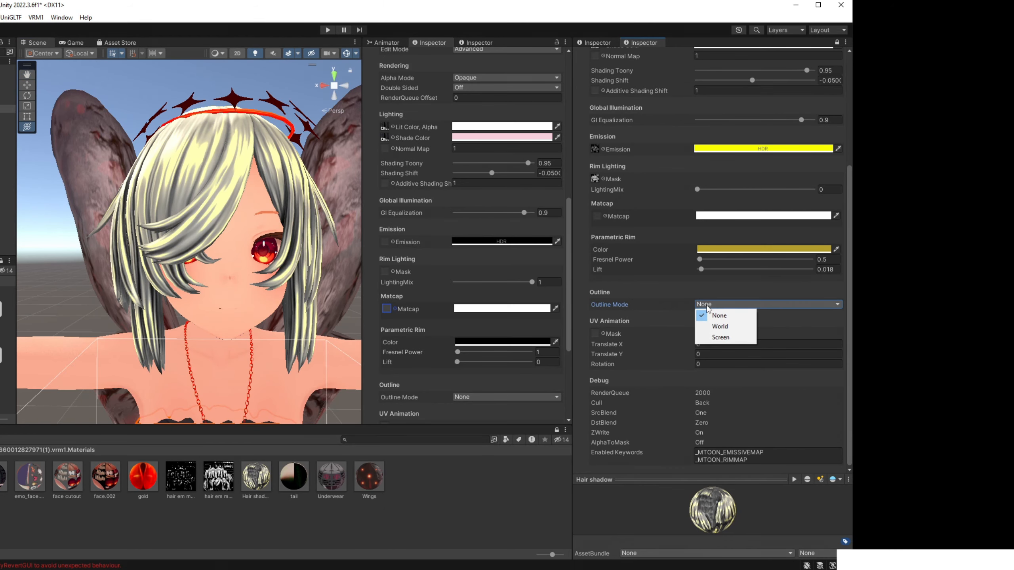
pyautogui.click(722, 326)
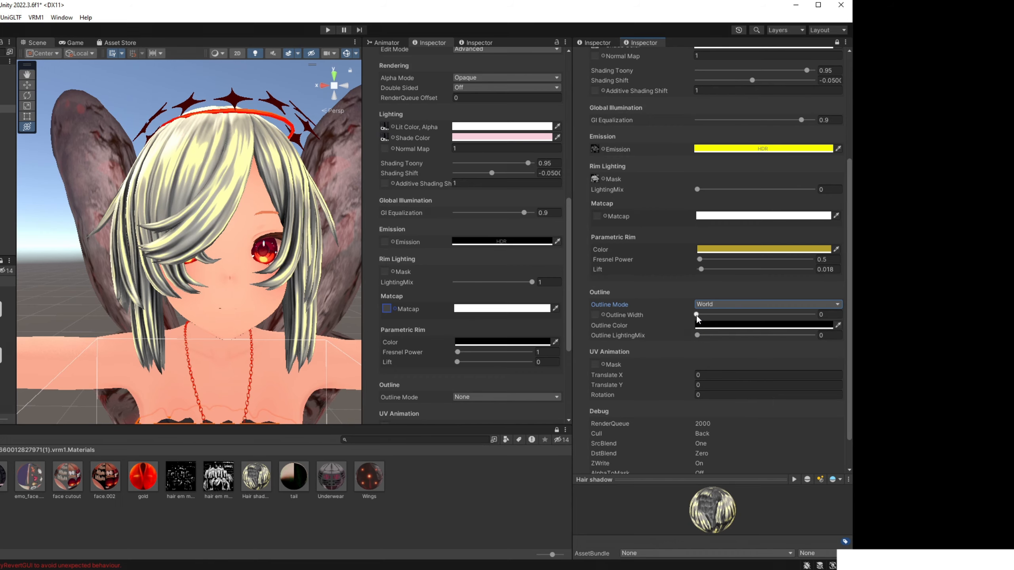
pyautogui.moveTo(696, 315); pyautogui.dragTo(769, 315)
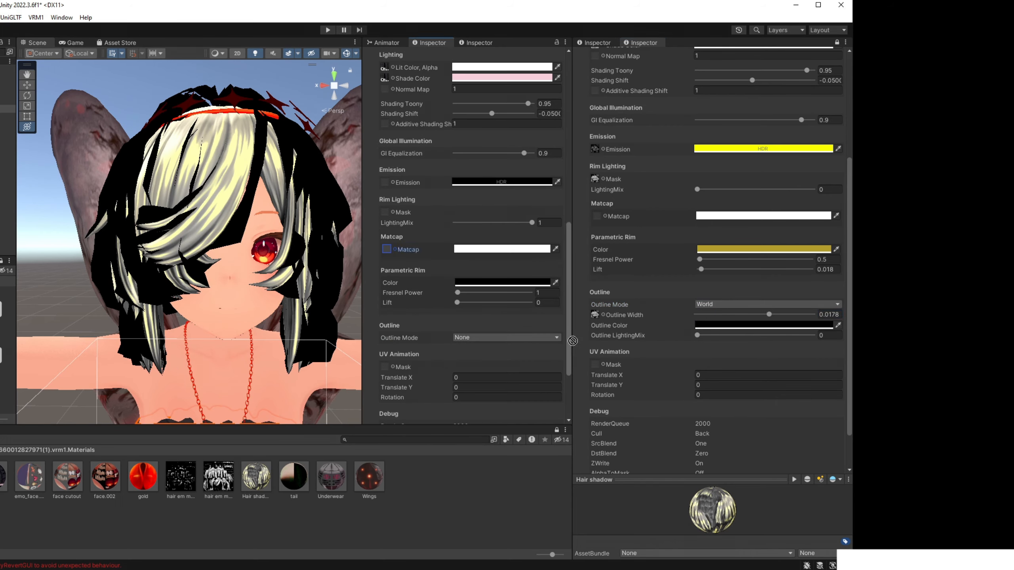
# Assign hair em mask as the Hair shadow material's Outline Width mask and reduce the Outline Width to 0.0043.
pyautogui.moveTo(599, 316); pyautogui.dragTo(598, 315)
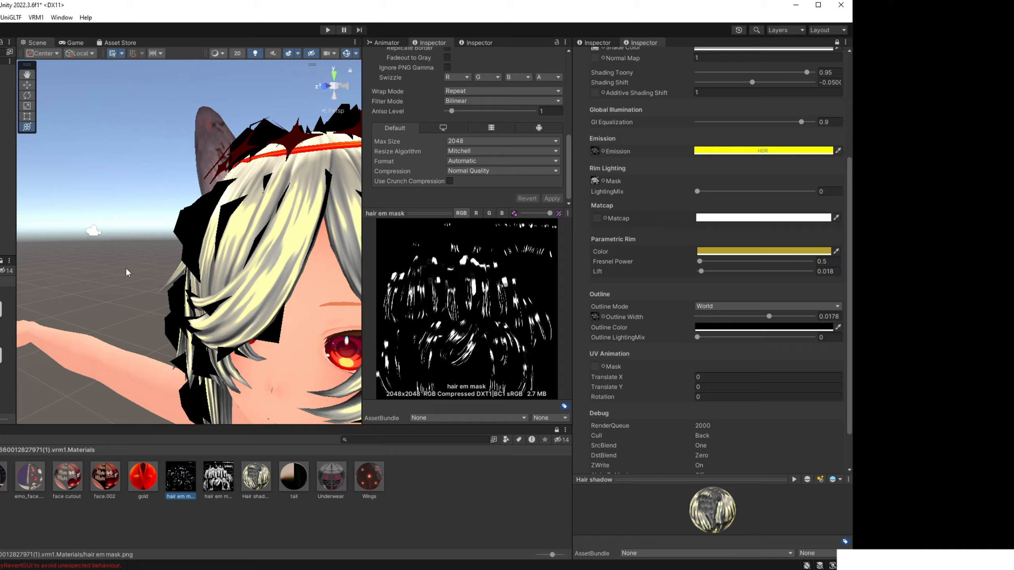
pyautogui.moveTo(128, 273); pyautogui.dragTo(207, 277, button='right')
pyautogui.moveTo(207, 277); pyautogui.dragTo(288, 274, button='middle')
pyautogui.moveTo(288, 274); pyautogui.dragTo(312, 255, button='right')
pyautogui.moveTo(312, 255); pyautogui.dragTo(199, 259, button='middle')
pyautogui.moveTo(200, 259); pyautogui.dragTo(148, 259, button='right')
pyautogui.moveTo(769, 317); pyautogui.dragTo(734, 317)
pyautogui.moveTo(243, 286); pyautogui.dragTo(175, 289, button='right')
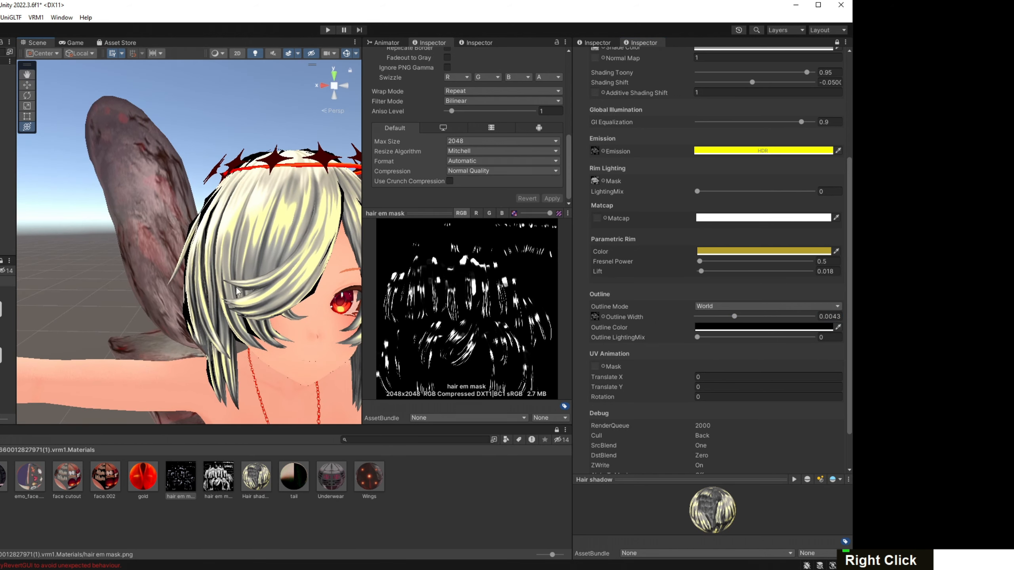
pyautogui.moveTo(292, 280)
pyautogui.mouseDown(button='middle')
pyautogui.moveTo(270, 259)
pyautogui.moveTo(275, 292)
pyautogui.moveTo(285, 290)
pyautogui.mouseUp(button='middle')
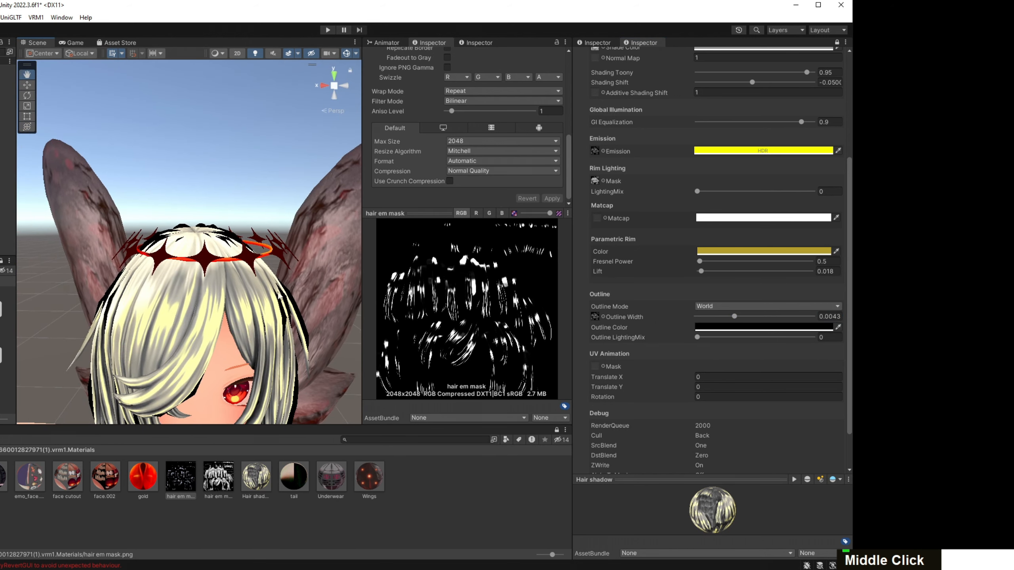
# Remove the Outline Width mask texture from the Hair shadow material and set the Outline Width to 0.0007.
pyautogui.click(603, 317)
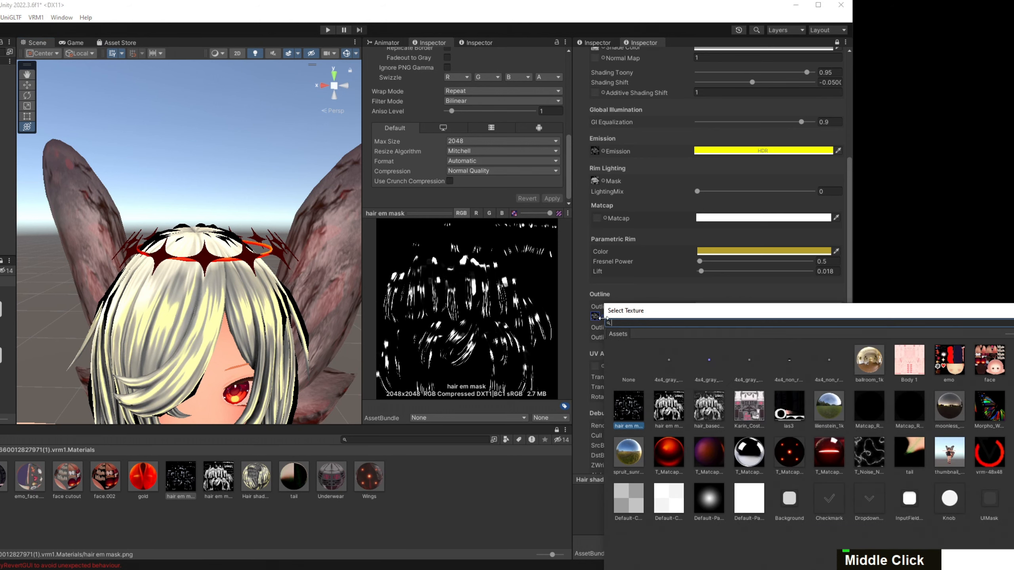
pyautogui.doubleClick(618, 358)
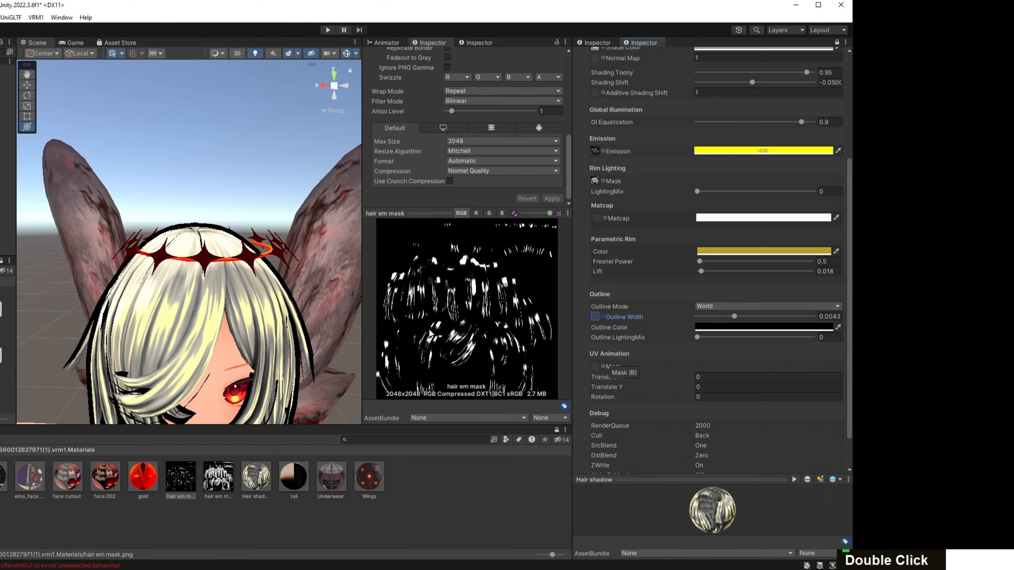
pyautogui.moveTo(271, 301); pyautogui.dragTo(268, 287, button='right')
pyautogui.moveTo(268, 287); pyautogui.dragTo(285, 92, button='middle')
pyautogui.scroll(4, 284, 92)
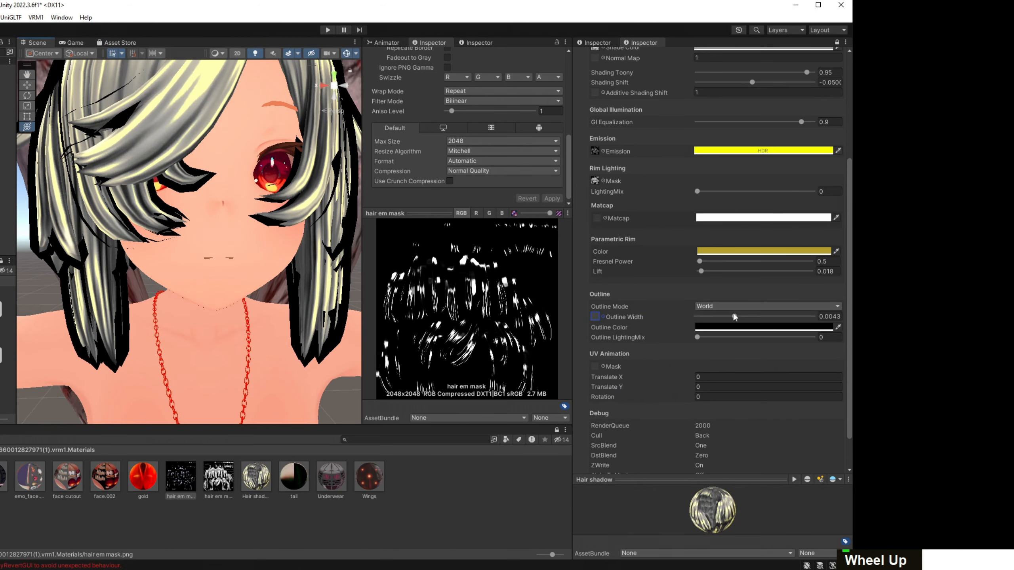
pyautogui.moveTo(734, 317); pyautogui.dragTo(714, 325)
pyautogui.scroll(-5, 162, 264)
pyautogui.scroll(3, 186, 263)
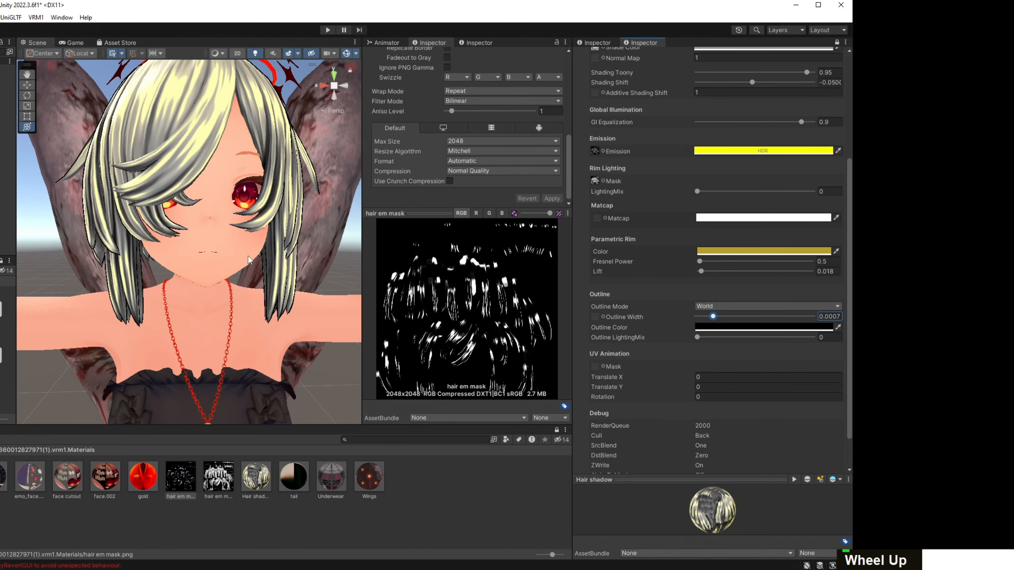
# Switch the hair's Outline Mode to Screen, raise the Outline Width to 0.0218 and check the outline from afar.
pyautogui.click(721, 306)
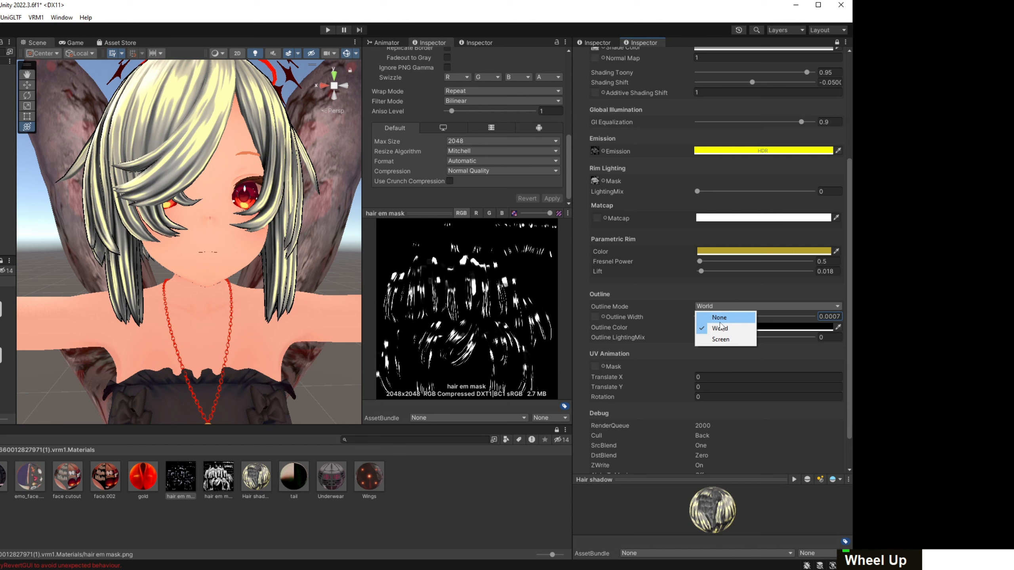
pyautogui.click(721, 340)
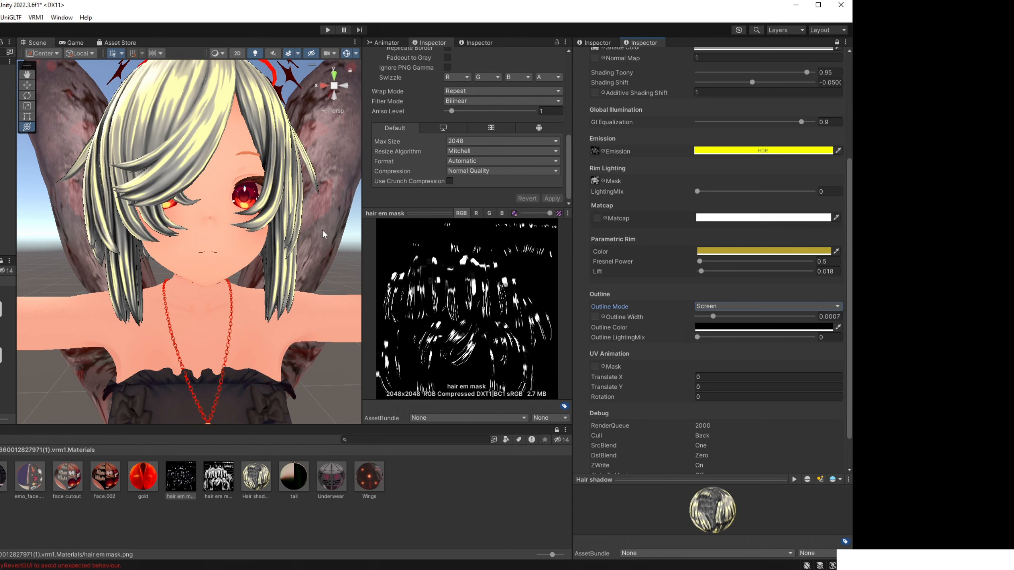
pyautogui.moveTo(223, 267); pyautogui.dragTo(216, 219, button='right')
pyautogui.click(757, 317)
pyautogui.scroll(-1, 284, 240)
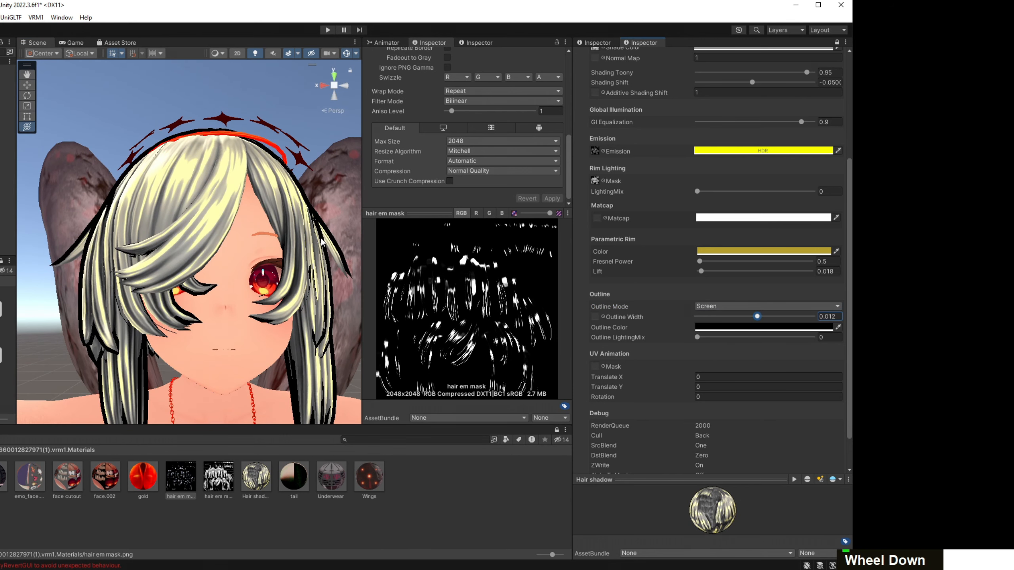
pyautogui.moveTo(754, 321); pyautogui.dragTo(777, 316)
pyautogui.moveTo(295, 270); pyautogui.dragTo(304, 301, button='right')
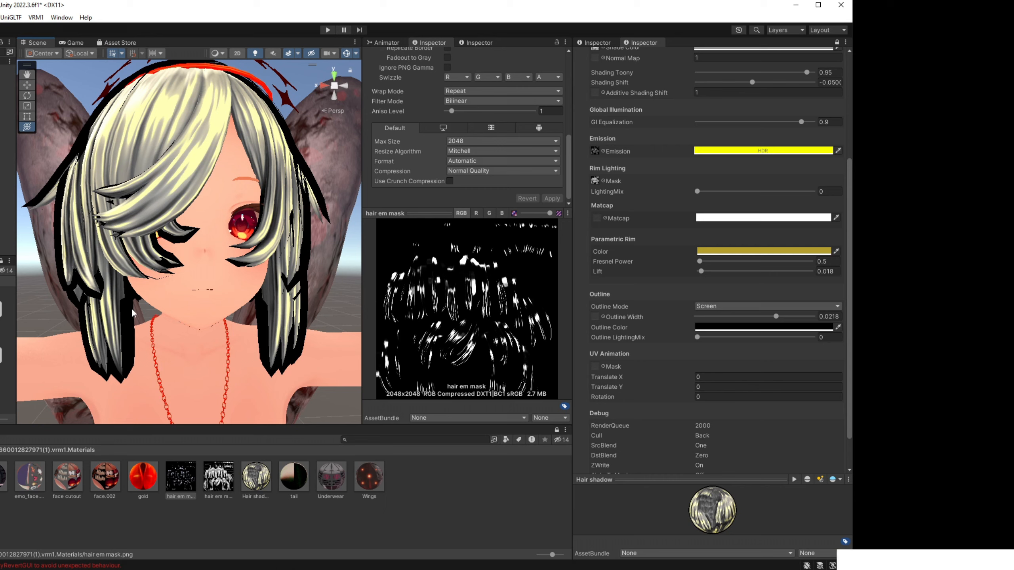
pyautogui.scroll(-8, 173, 298)
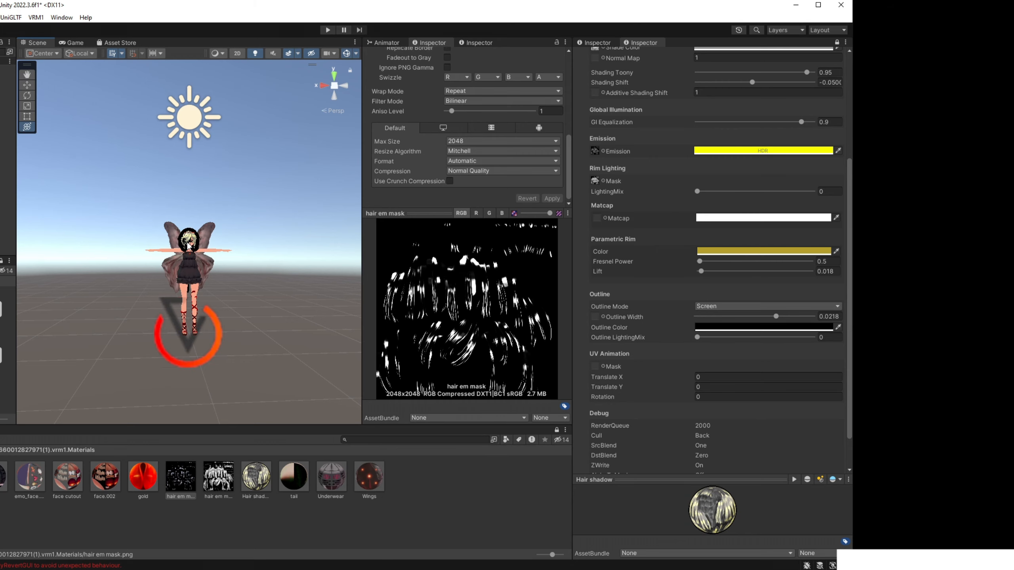
# Return the hair's Outline Mode to World and set the Outline Width to 0.0014.
pyautogui.scroll(5, 194, 246)
pyautogui.click(724, 306)
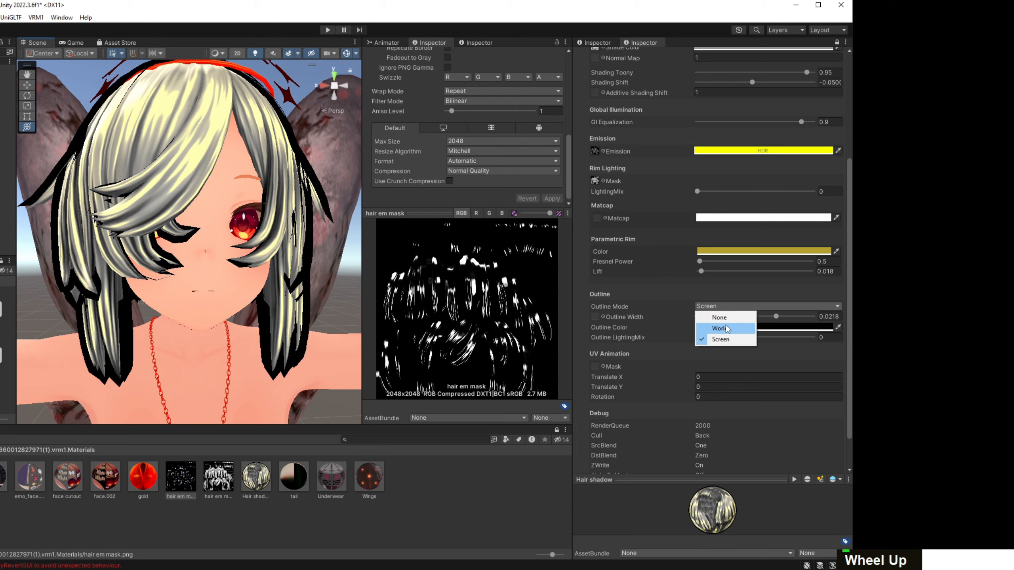
pyautogui.click(726, 326)
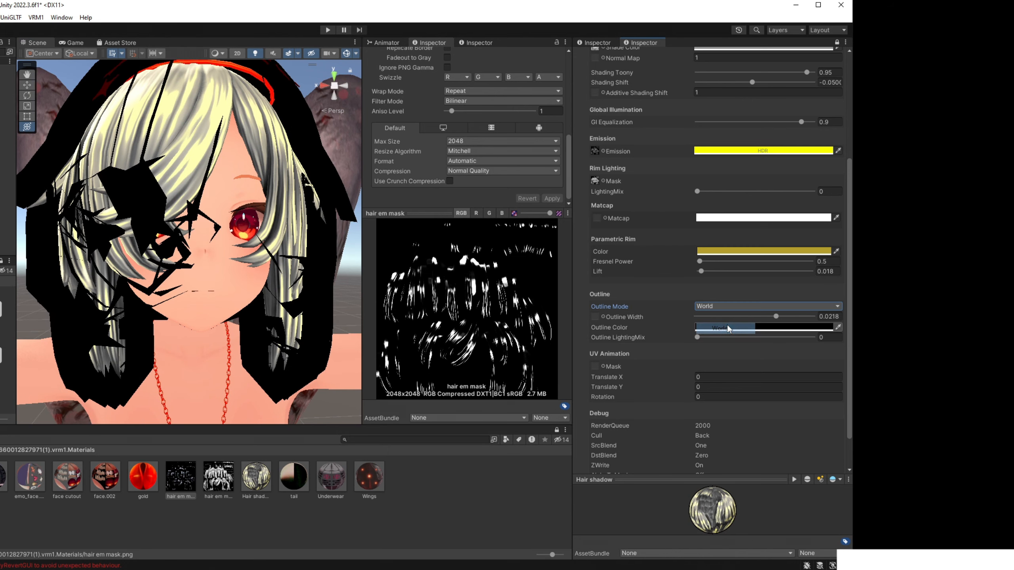
pyautogui.moveTo(776, 317); pyautogui.dragTo(720, 315)
pyautogui.scroll(-5, 159, 291)
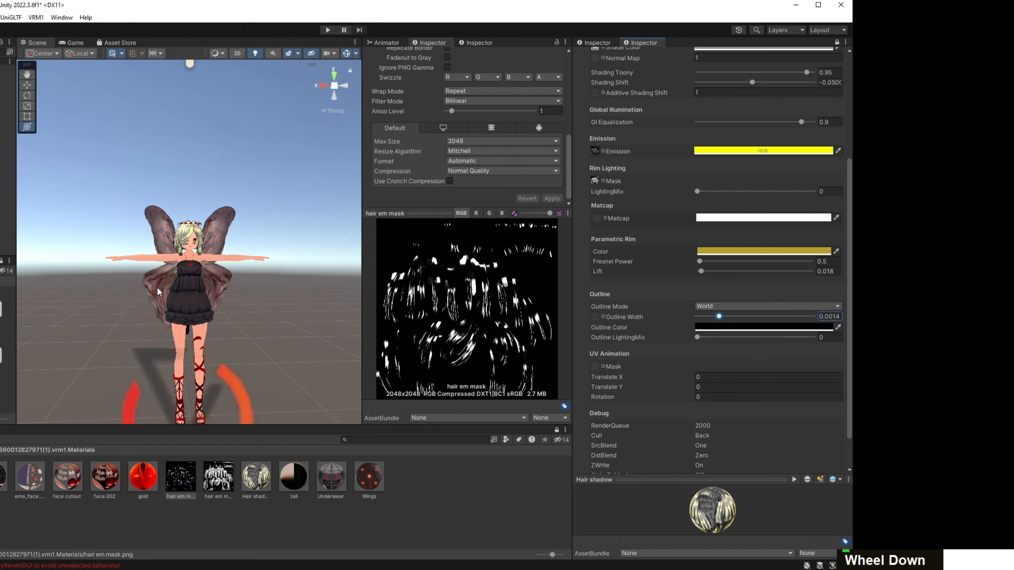
pyautogui.scroll(8, 194, 301)
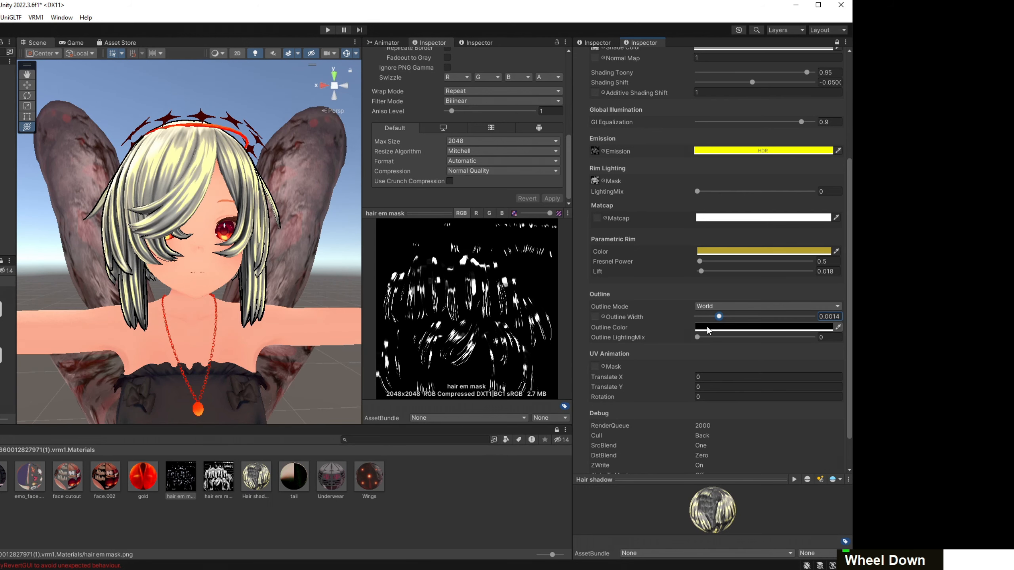
# Set the Hair shadow material's Outline Color to yellow FFE300.
pyautogui.click(707, 327)
pyautogui.moveTo(759, 404); pyautogui.dragTo(814, 357)
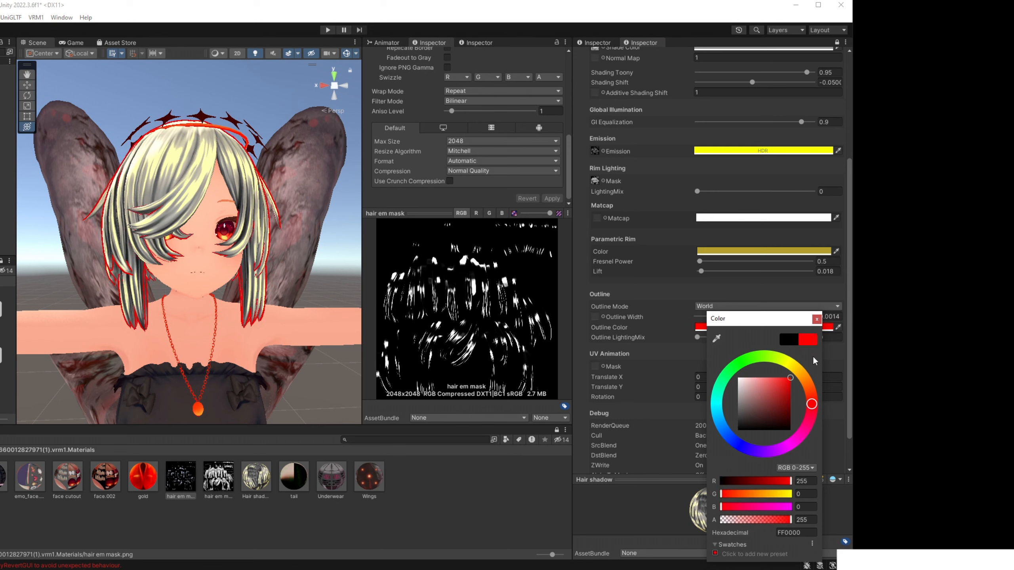
pyautogui.moveTo(810, 394)
pyautogui.mouseDown()
pyautogui.moveTo(776, 351)
pyautogui.moveTo(705, 339)
pyautogui.moveTo(684, 396)
pyautogui.moveTo(731, 465)
pyautogui.moveTo(885, 419)
pyautogui.moveTo(694, 408)
pyautogui.moveTo(906, 351)
pyautogui.moveTo(825, 315)
pyautogui.mouseUp()
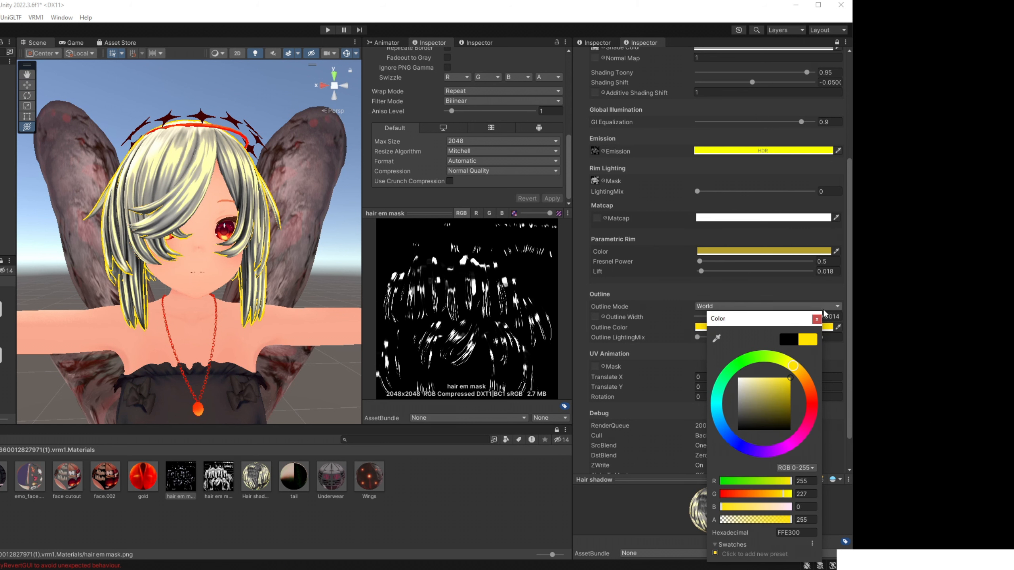
pyautogui.click(816, 319)
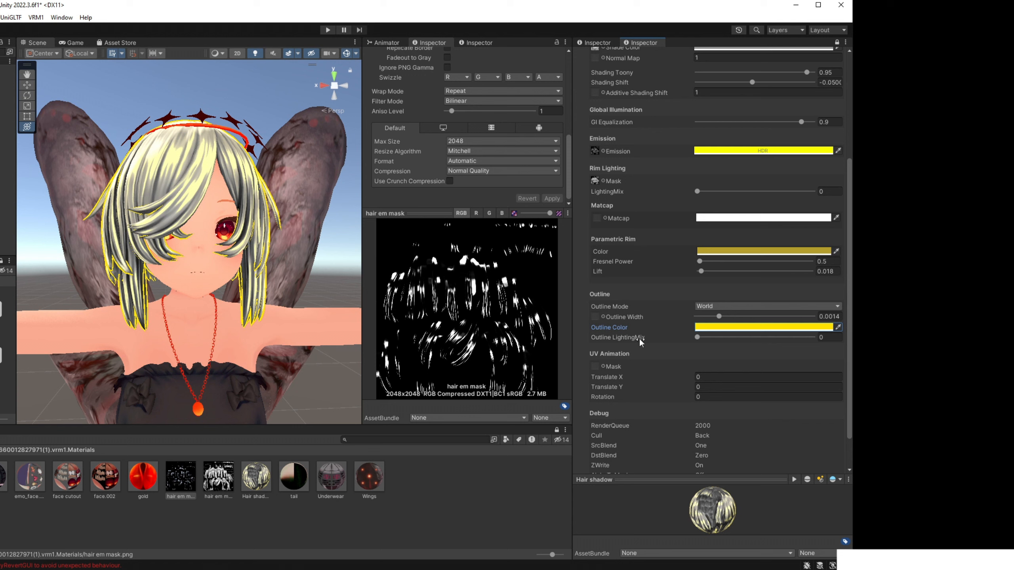
# Change the Directional Light's color to purple BE00FF to test how the hair outline reacts to coloured light.
pyautogui.moveTo(697, 337); pyautogui.dragTo(630, 351)
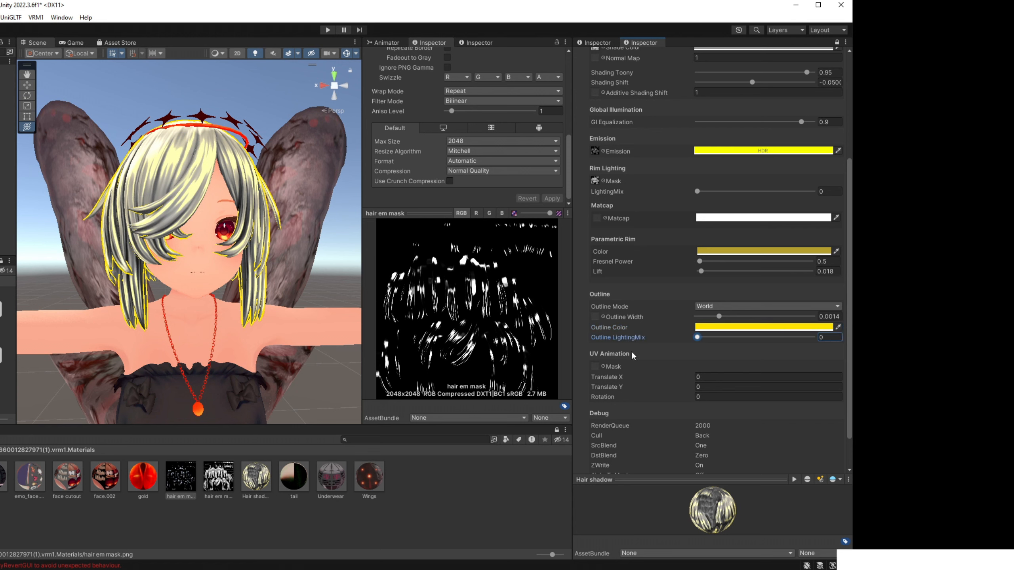
pyautogui.moveTo(698, 191); pyautogui.dragTo(825, 208)
pyautogui.moveTo(278, 282); pyautogui.dragTo(240, 130, button='right')
pyautogui.click(240, 130)
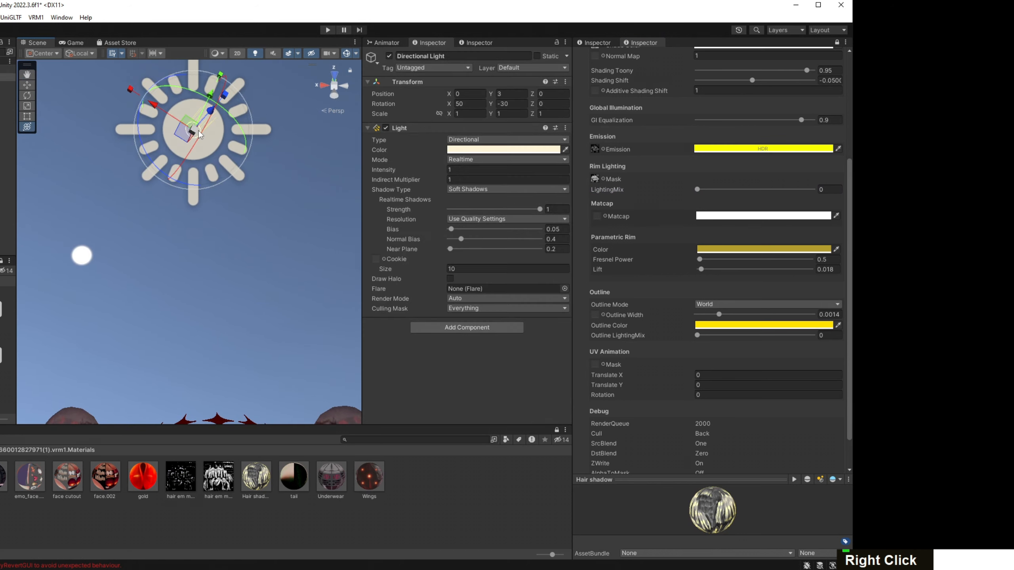
pyautogui.click(511, 149)
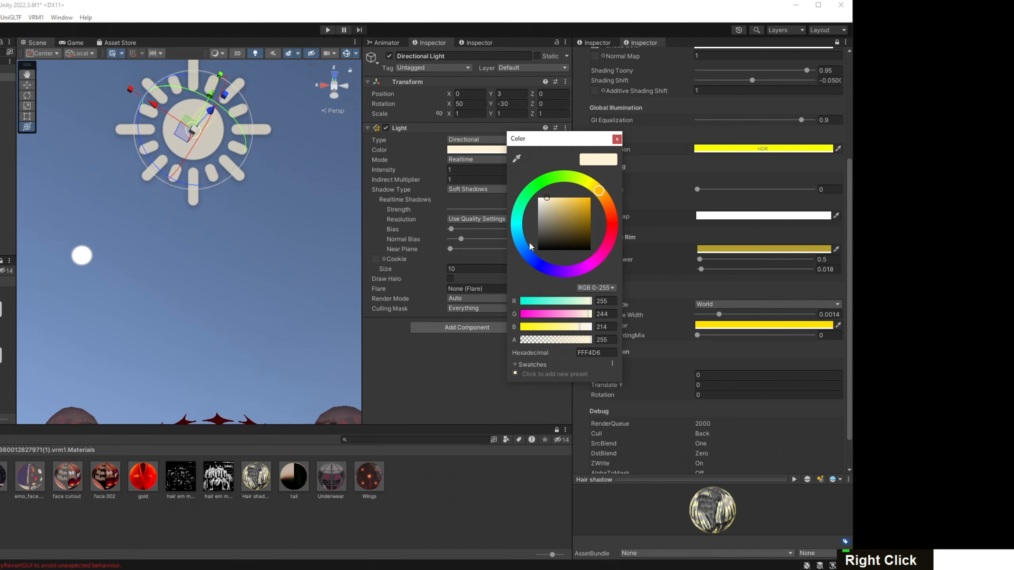
pyautogui.moveTo(568, 272); pyautogui.dragTo(576, 270)
pyautogui.moveTo(577, 224); pyautogui.dragTo(624, 190)
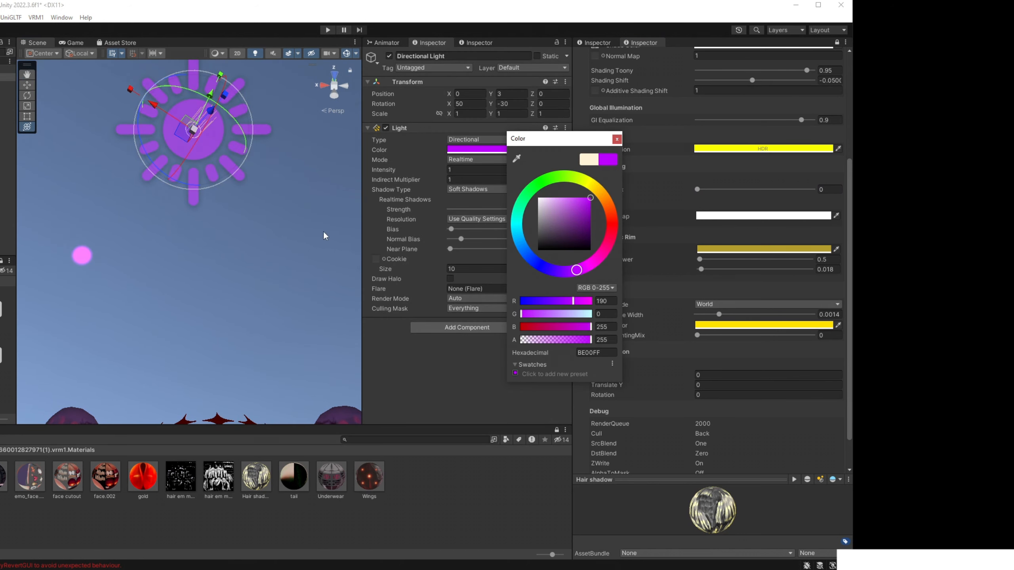
pyautogui.moveTo(324, 233); pyautogui.dragTo(320, 362, button='right')
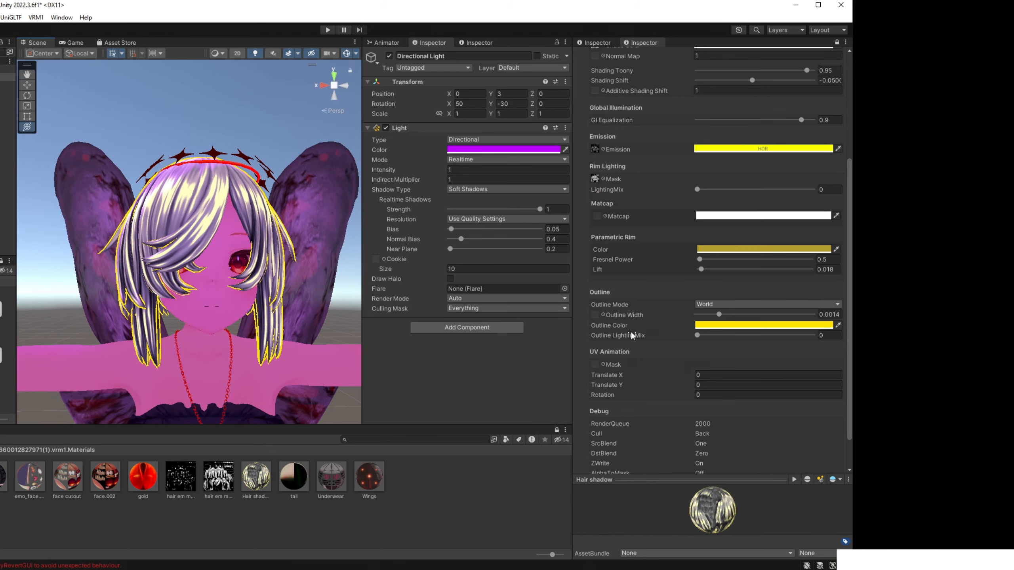
# Raise the hair's Outline LightingMix to 1 and its Outline Width to 0.0246.
pyautogui.moveTo(697, 335); pyautogui.dragTo(887, 352)
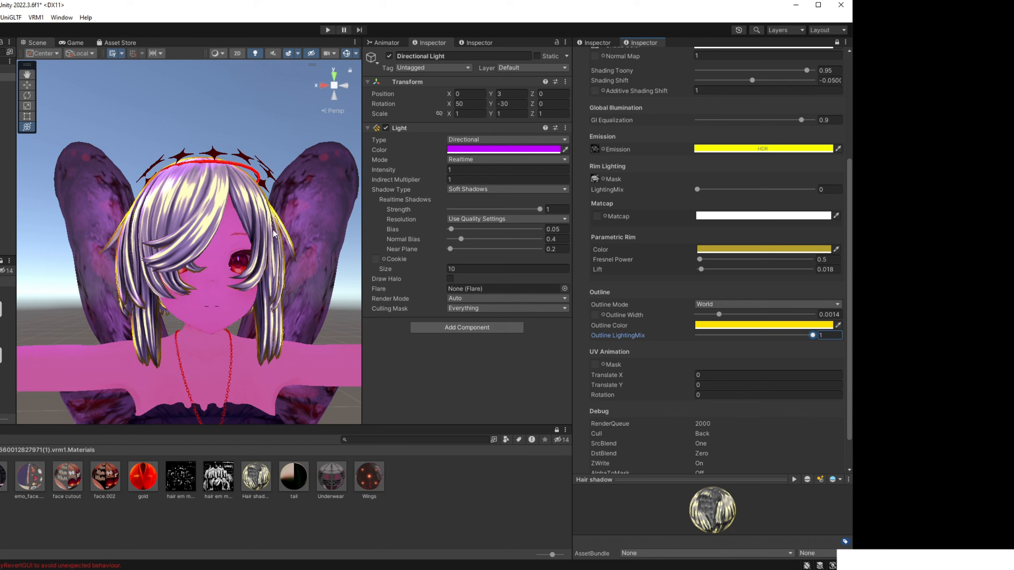
pyautogui.moveTo(719, 314); pyautogui.dragTo(855, 370)
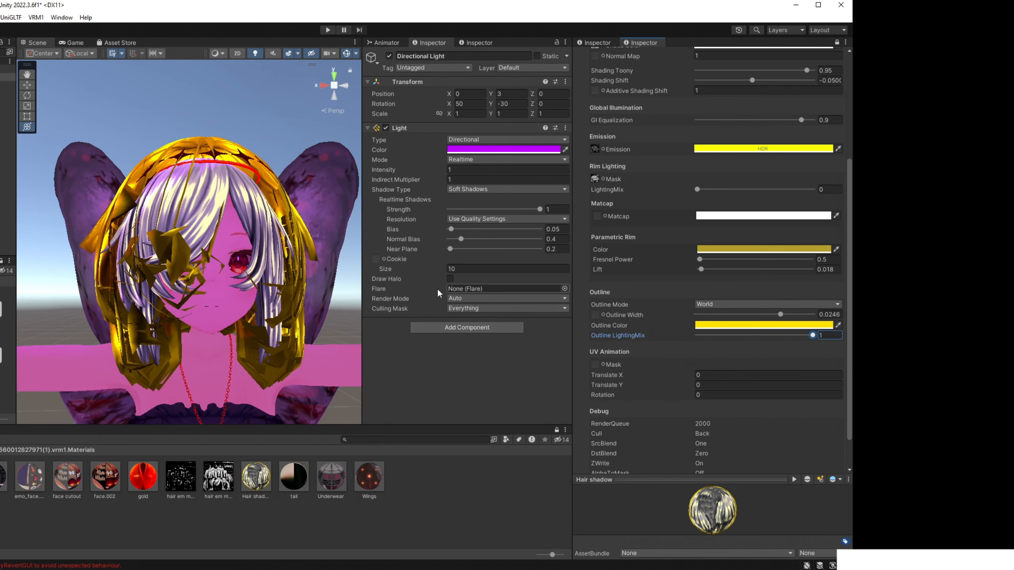
# Undo the last Outline Width, Outline LightingMix and Directional Light color changes.
pyautogui.hotkey('ctrl', 'z')
pyautogui.hotkey('ctrl', 'z')
pyautogui.hotkey('ctrl', 'z')
pyautogui.hotkey('ctrl', 'z')
# Turn off the hair outline by setting the Hair shadow material's Outline Mode to None.
pyautogui.click(729, 305)
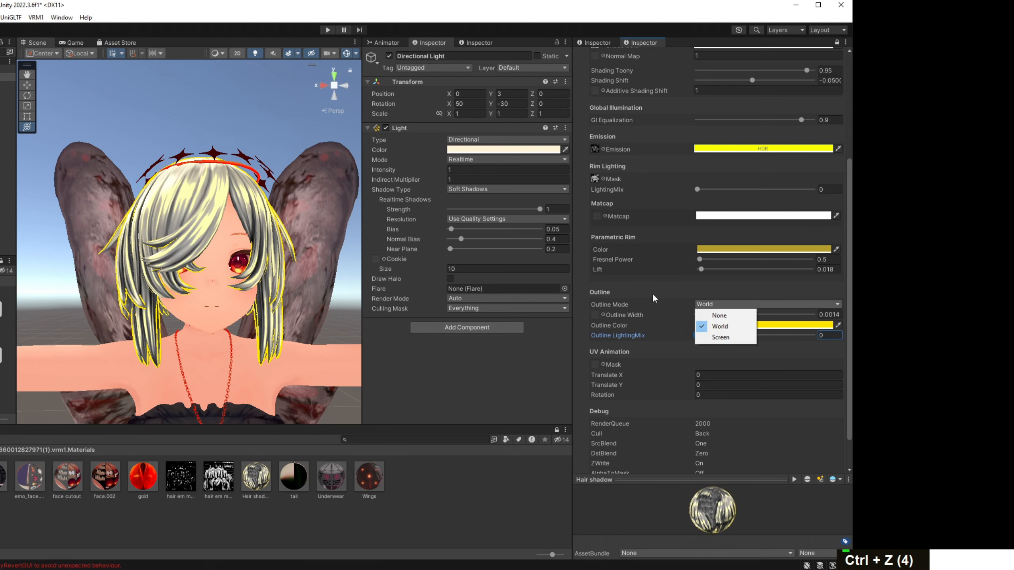
pyautogui.click(724, 319)
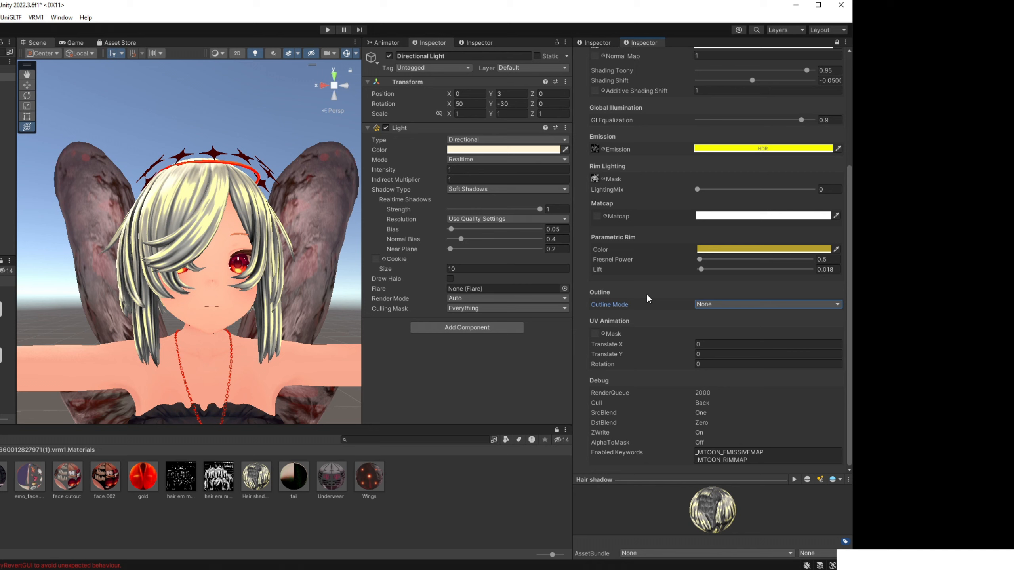
pyautogui.hotkey('ctrl', 'z')
pyautogui.hotkey('ctrl', 'z')
pyautogui.hotkey('ctrl', 'z')
pyautogui.hotkey('ctrl', 'z')
# Set the Hair shadow material's UV Animation Translate X to 0.42.
pyautogui.scroll(-2, 620, 319)
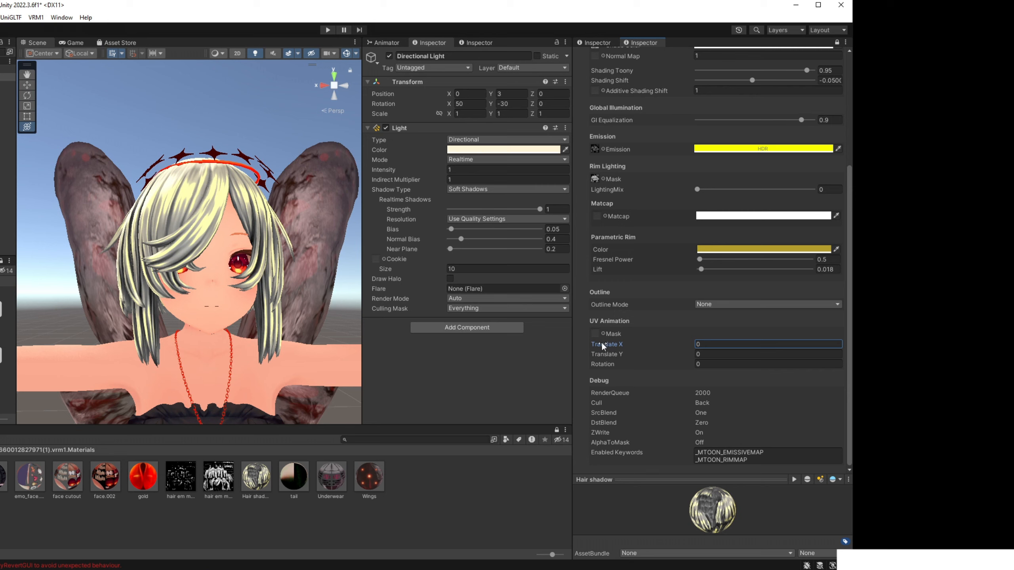
pyautogui.moveTo(602, 343); pyautogui.dragTo(610, 340)
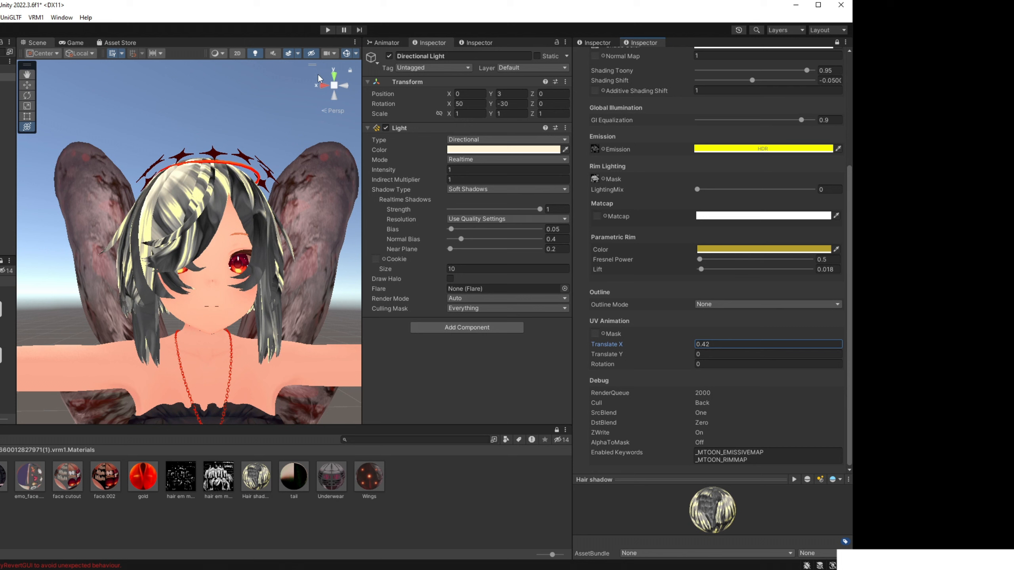
# Enter Play mode, watch the hair's UV animation in the Scene view, and inspect the inverted hair em mask texture.
pyautogui.click(328, 32)
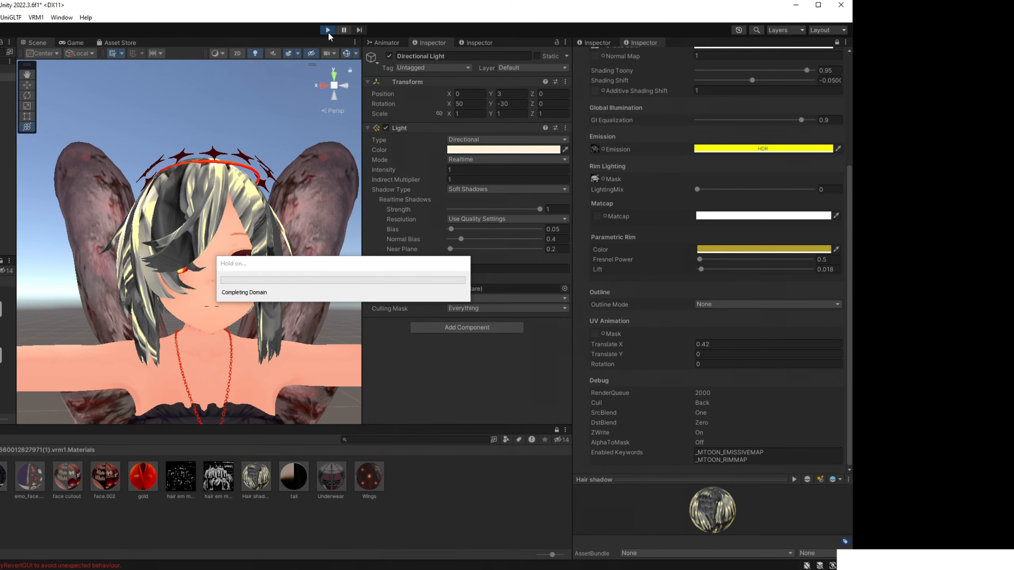
pyautogui.click(22, 43)
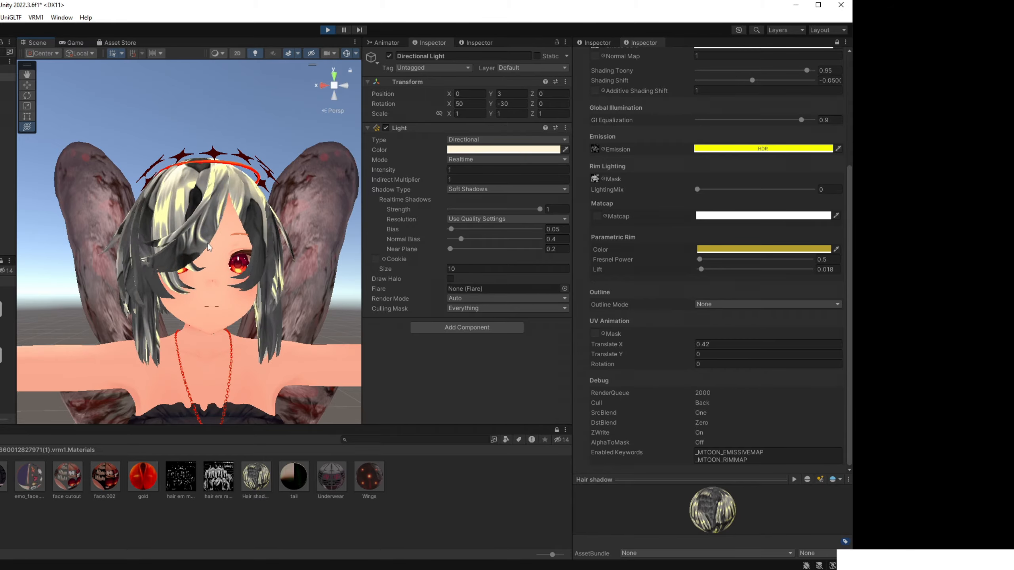
pyautogui.click(215, 480)
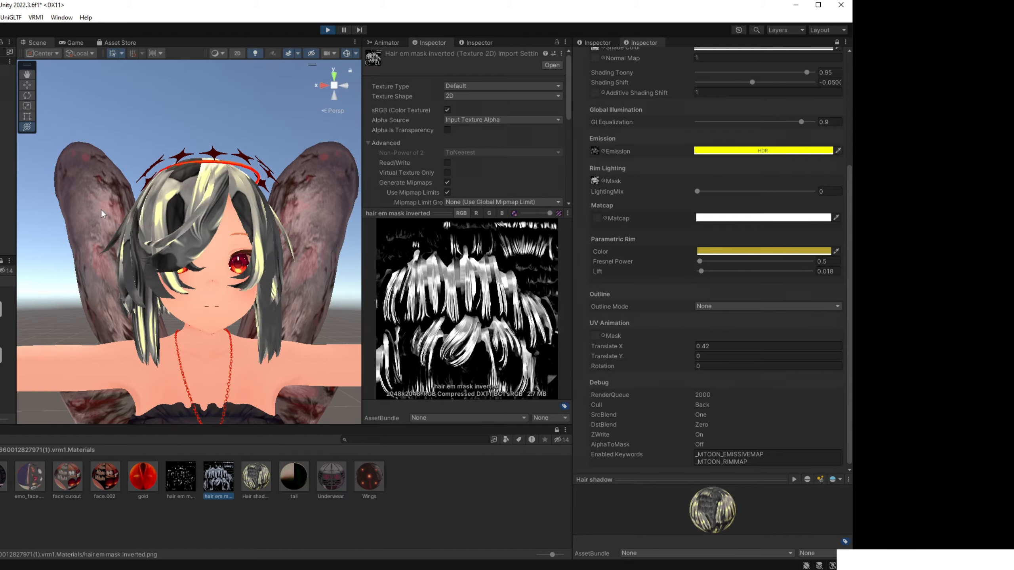
# Try UV Animation Translate X values of -3.46 and 1 on the Hair shadow material, with Translate Y at 2.14.
pyautogui.click(709, 346)
pyautogui.write('-3.46')
pyautogui.press('Return')
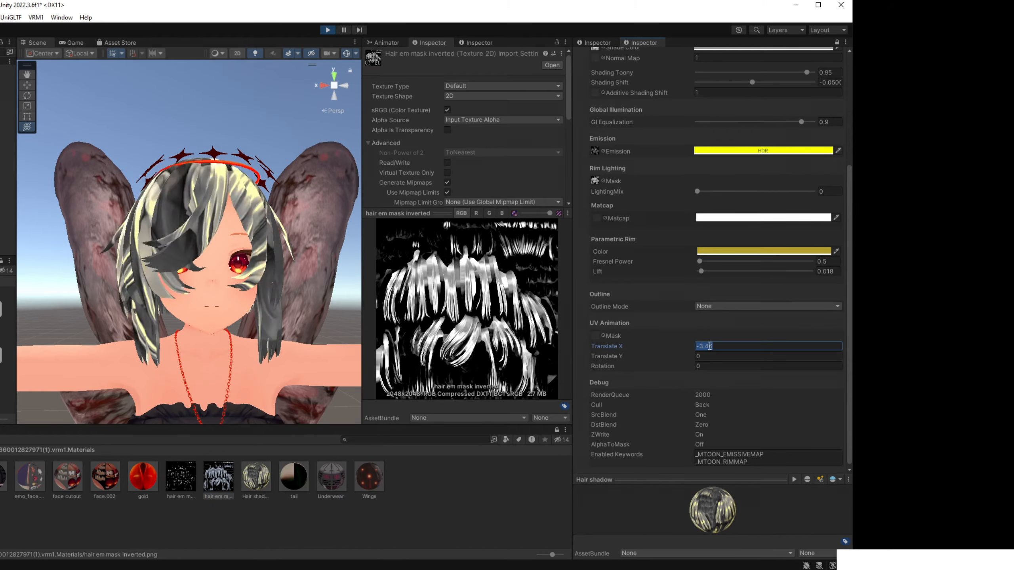
pyautogui.write('1')
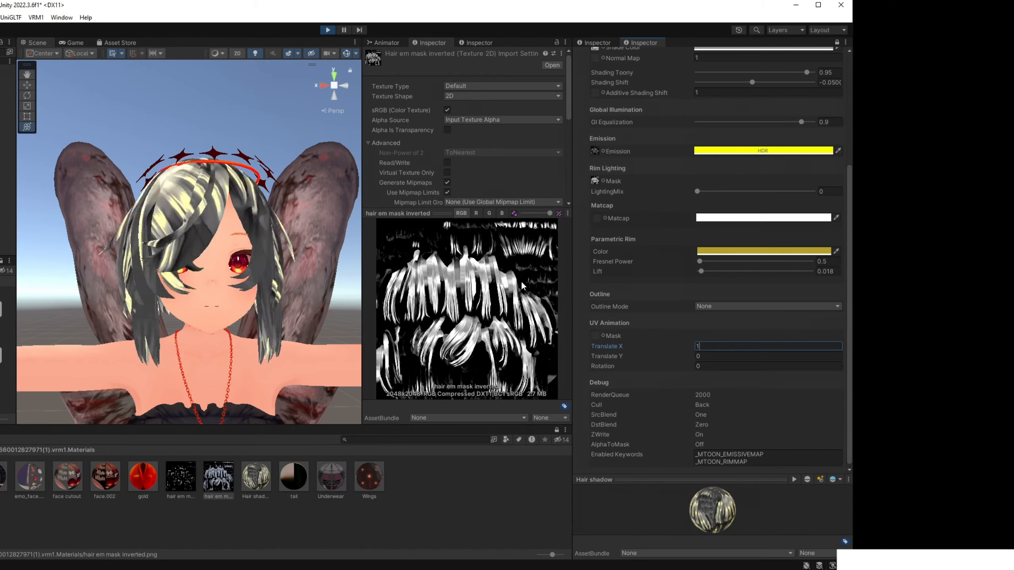
pyautogui.moveTo(618, 353); pyautogui.dragTo(654, 352)
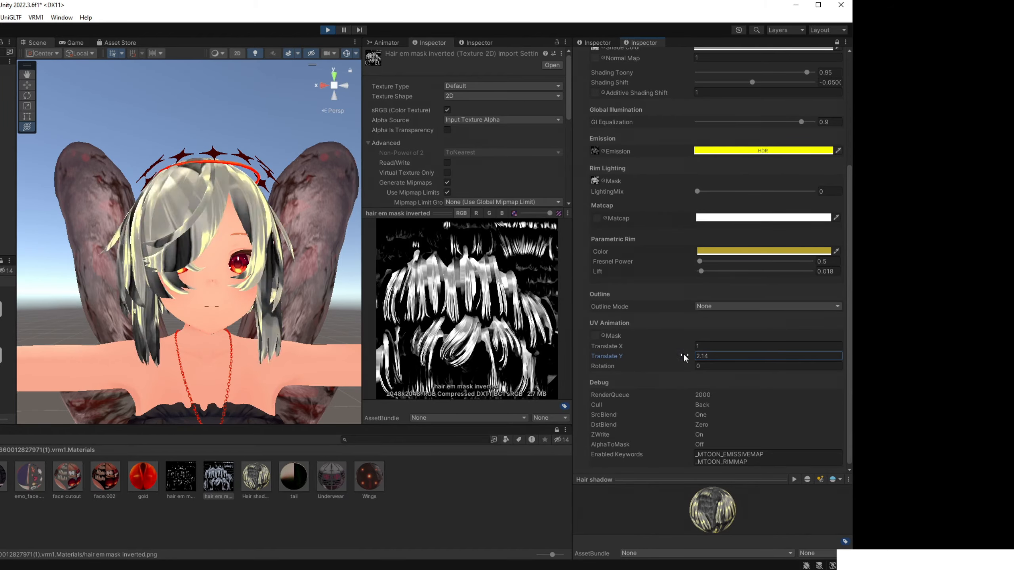
# Reset the Hair shadow material's UV Animation Translate X and Translate Y to 0.
pyautogui.click(733, 346)
pyautogui.write('0')
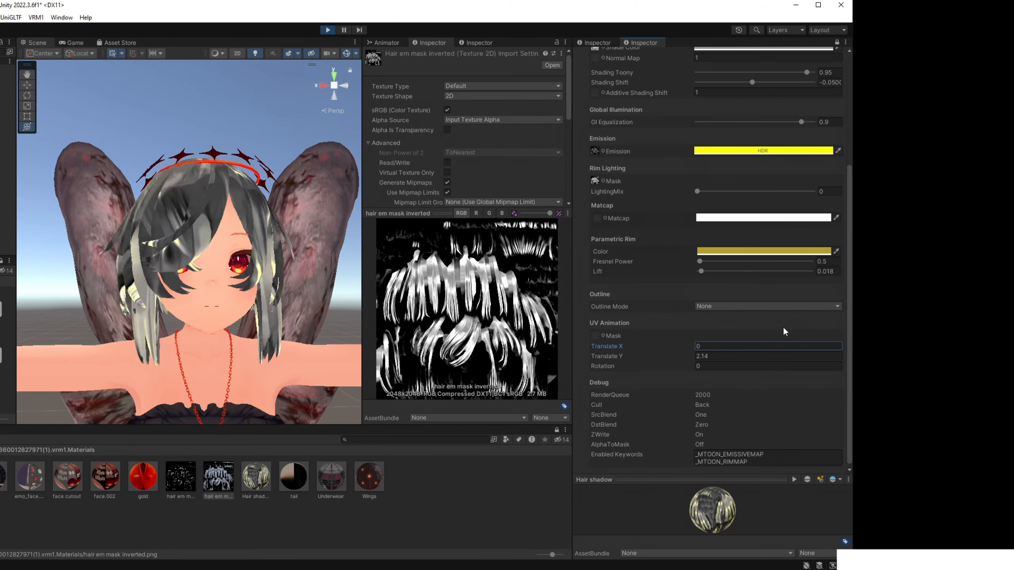
pyautogui.click(720, 355)
pyautogui.write('0')
pyautogui.press('Return')
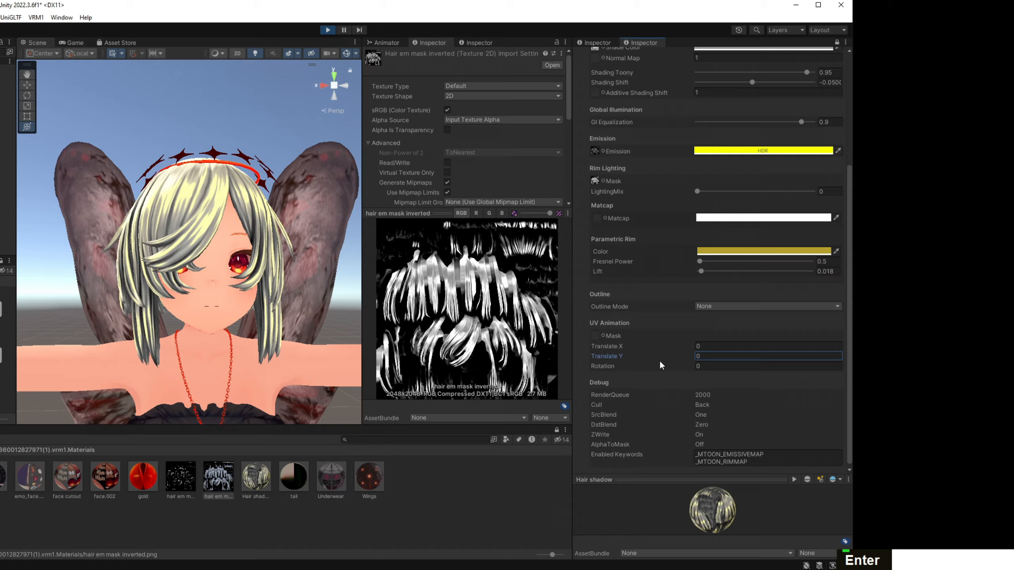
# Test UV Animation Rotation values of 1.02 and 1 on the hair, and reset Rotation to 0.
pyautogui.moveTo(655, 364); pyautogui.dragTo(667, 365)
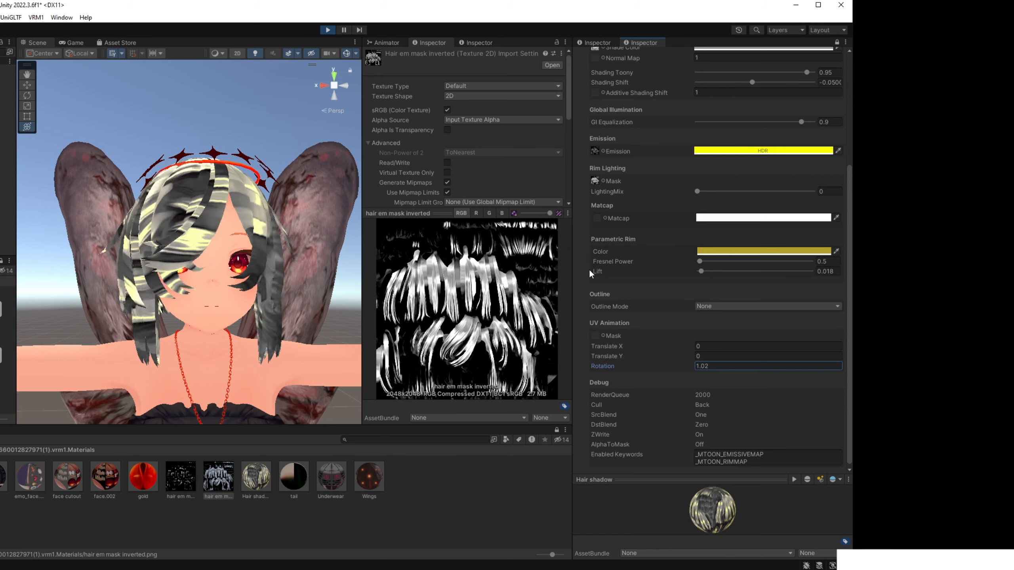
pyautogui.click(694, 365)
pyautogui.write('0')
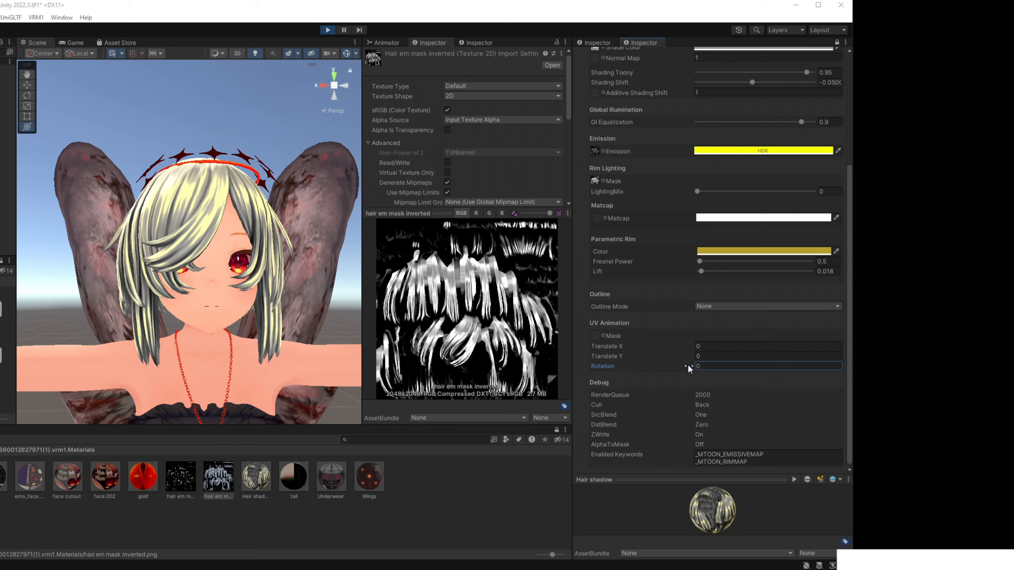
pyautogui.click(713, 368)
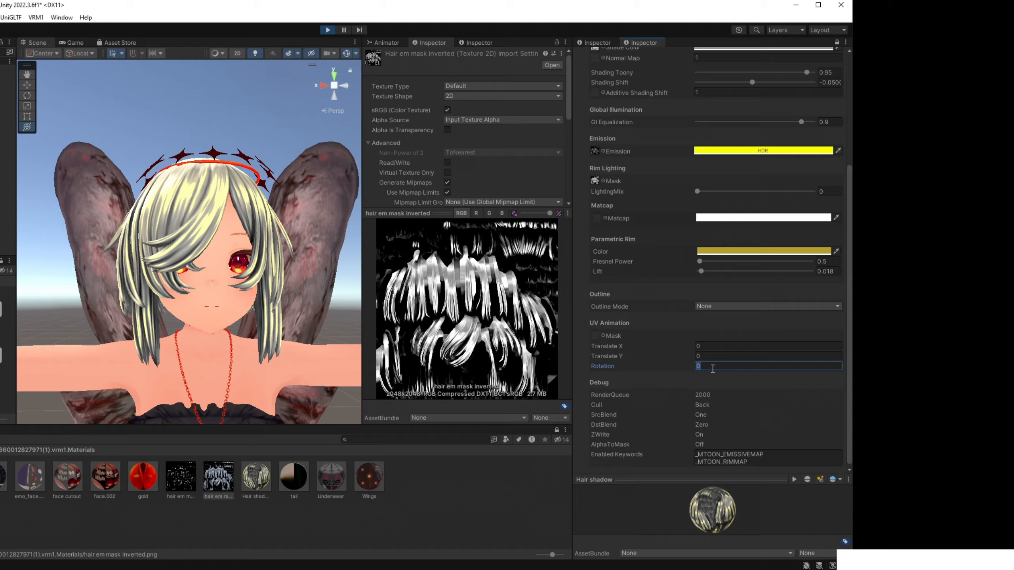
pyautogui.write('1')
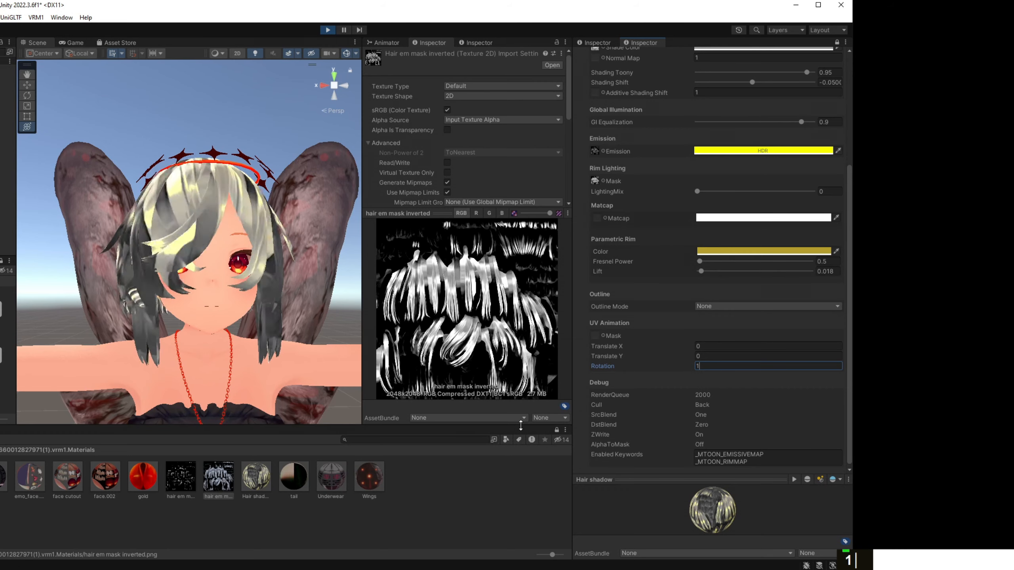
pyautogui.write('0')
pyautogui.press('Return')
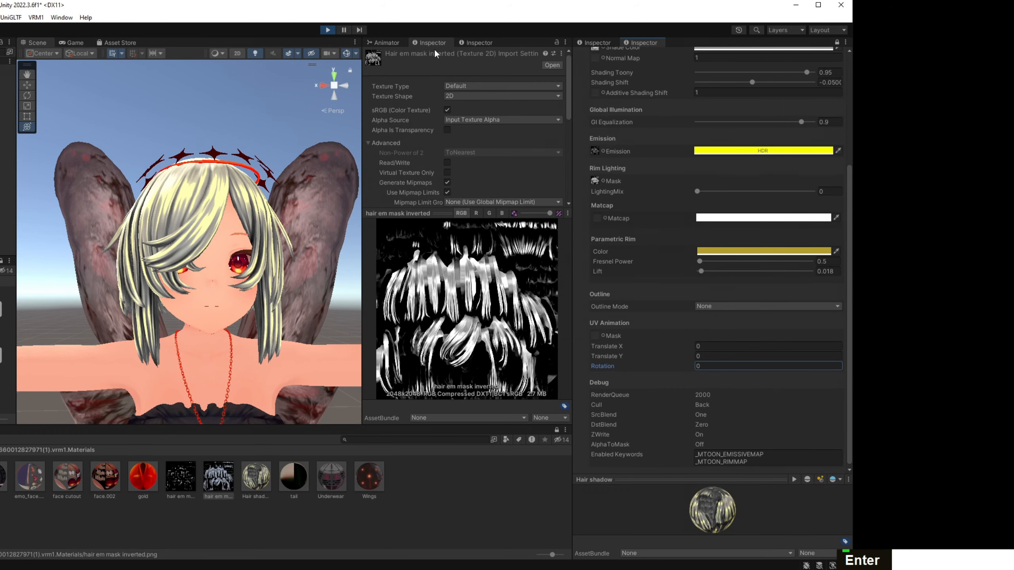
# Exit Play mode and review the Hair shadow material settings and the hair's shading from the side and above.
pyautogui.click(329, 31)
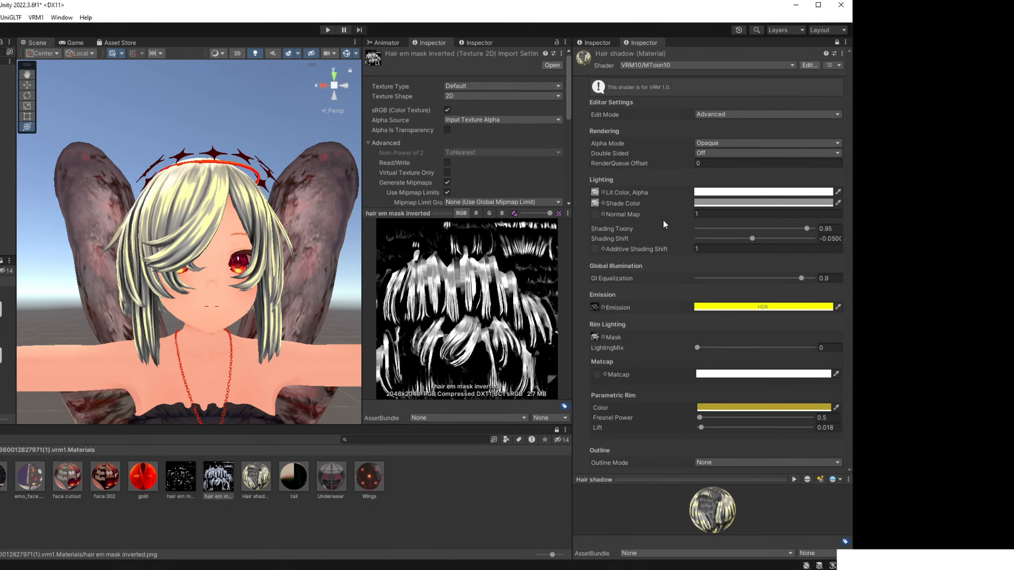
pyautogui.scroll(-5, 633, 185)
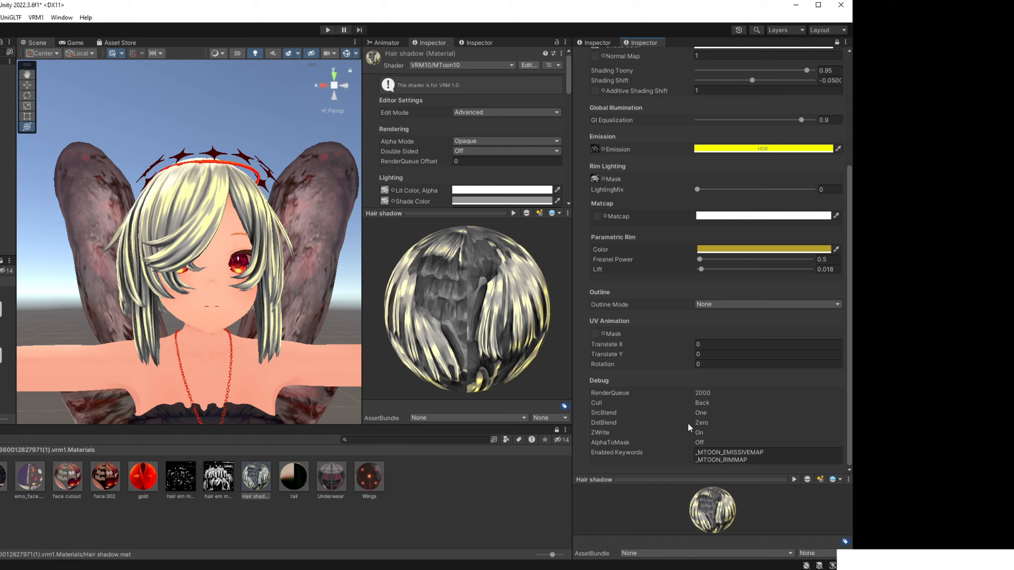
pyautogui.scroll(-2, 674, 439)
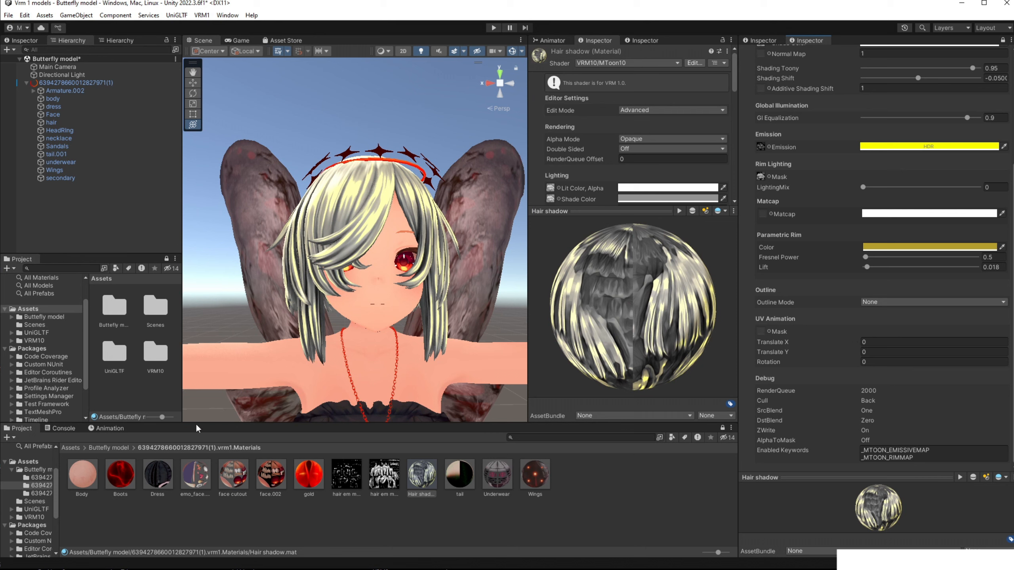
pyautogui.moveTo(405, 150); pyautogui.dragTo(419, 192, button='right')
pyautogui.scroll(-2, 379, 224)
pyautogui.moveTo(367, 228); pyautogui.dragTo(422, 228, button='middle')
pyautogui.scroll(2, 422, 228)
pyautogui.moveTo(441, 228); pyautogui.dragTo(462, 233, button='right')
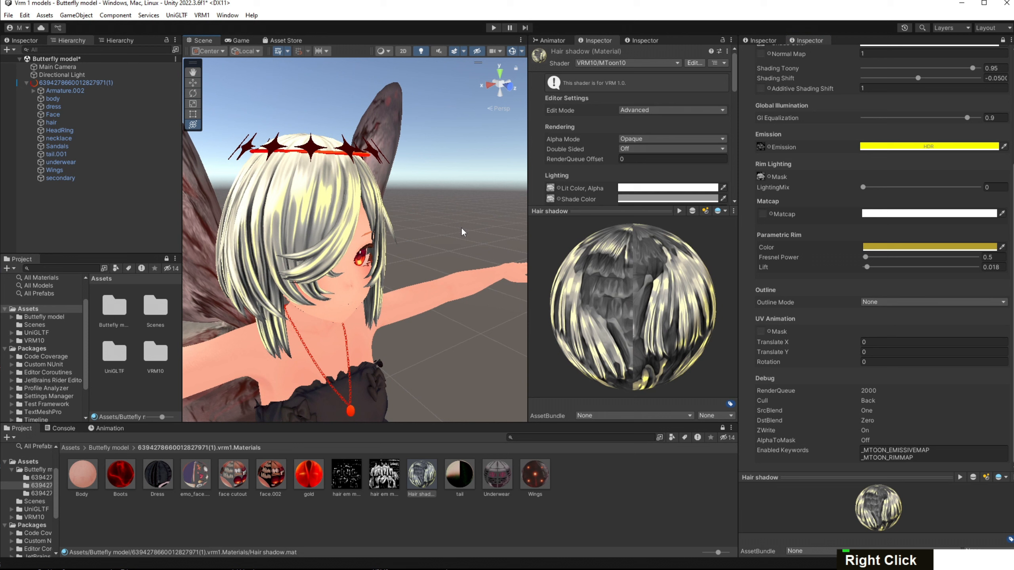
pyautogui.moveTo(462, 232); pyautogui.dragTo(473, 234, button='middle')
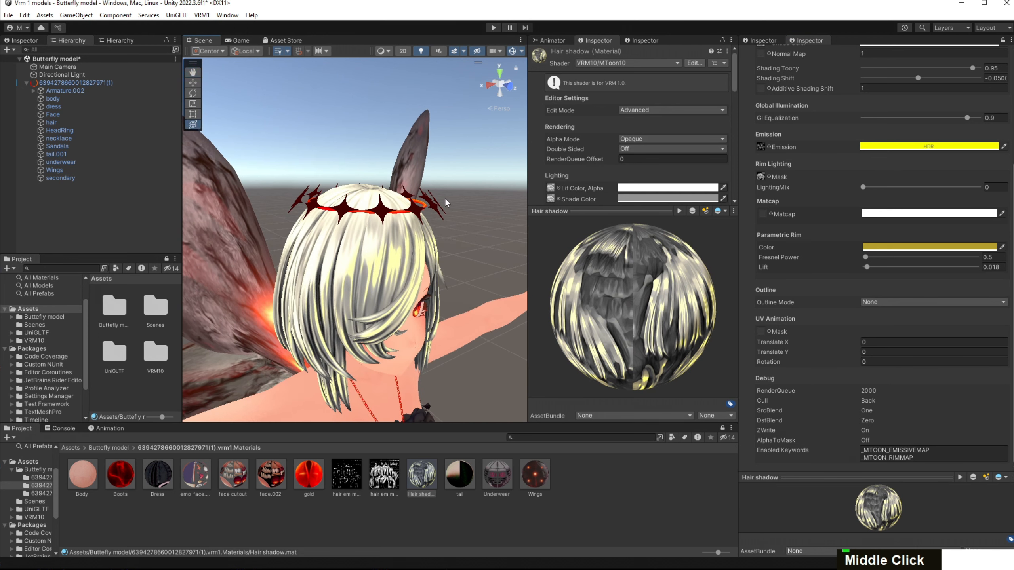
# Lighten the Hair shadow material's Shade Color to E5E5E5.
pyautogui.click(635, 199)
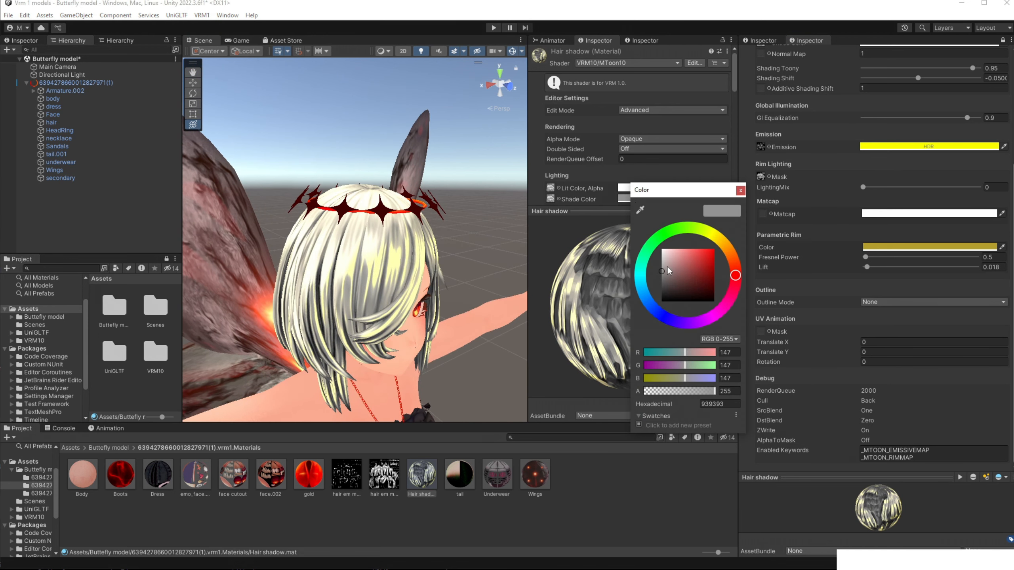
pyautogui.moveTo(667, 265); pyautogui.dragTo(657, 254)
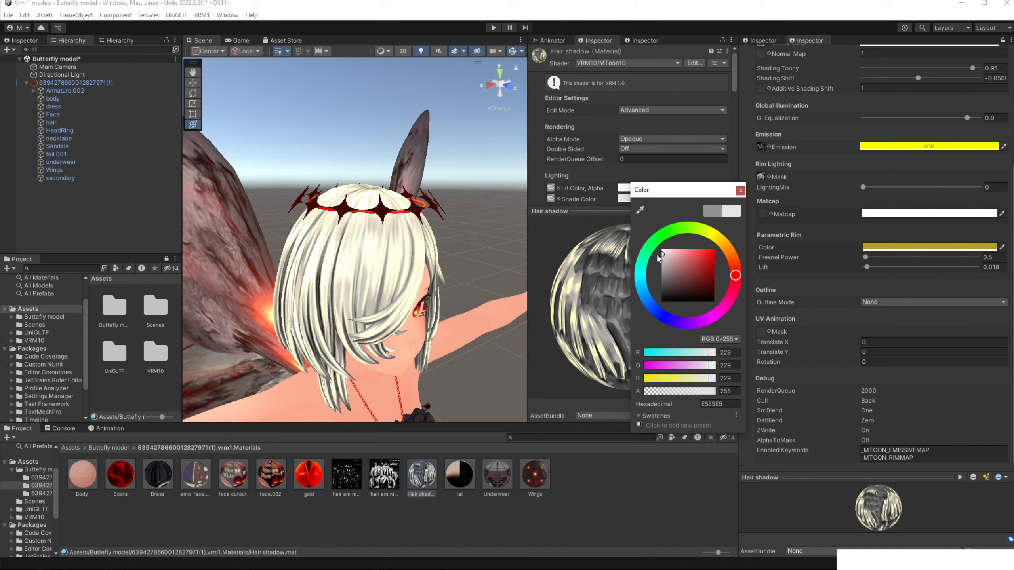
pyautogui.click(741, 190)
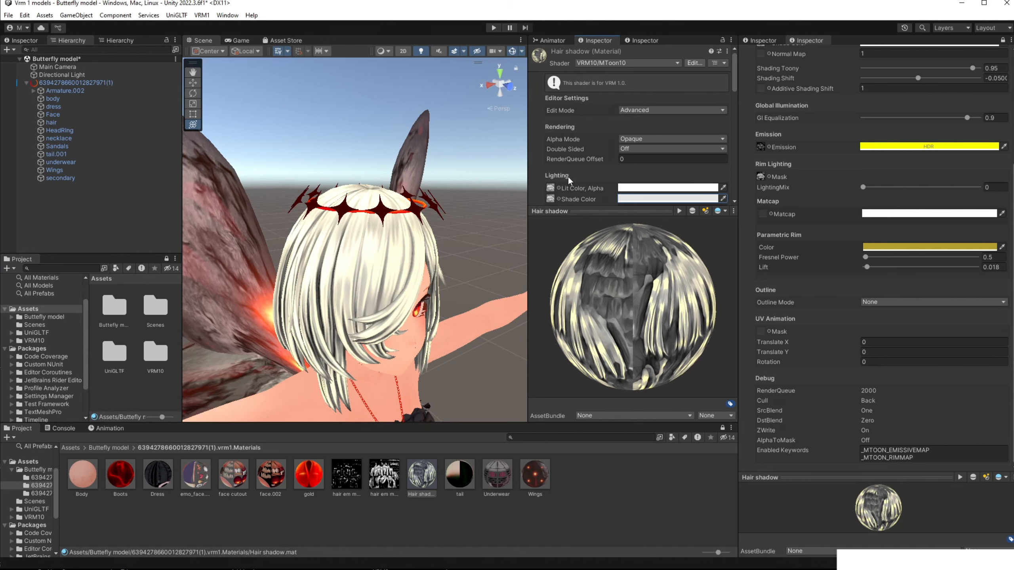
# Preview the hair's Lit Color texture and open the model's vrm1.Textures folder.
pyautogui.keyDown('ctrl'); pyautogui.click(553, 186); pyautogui.keyUp('ctrl')
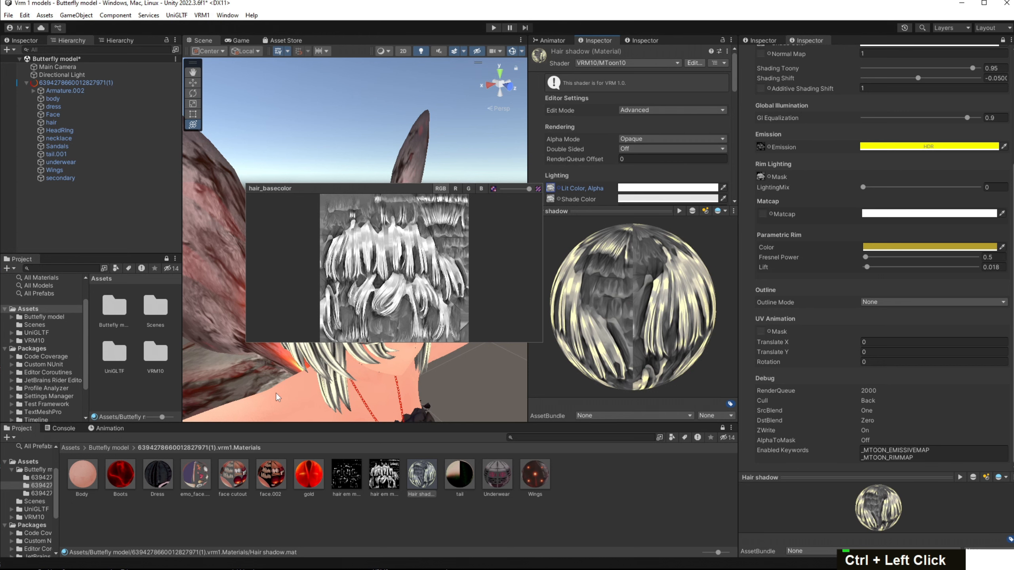
pyautogui.click(652, 513)
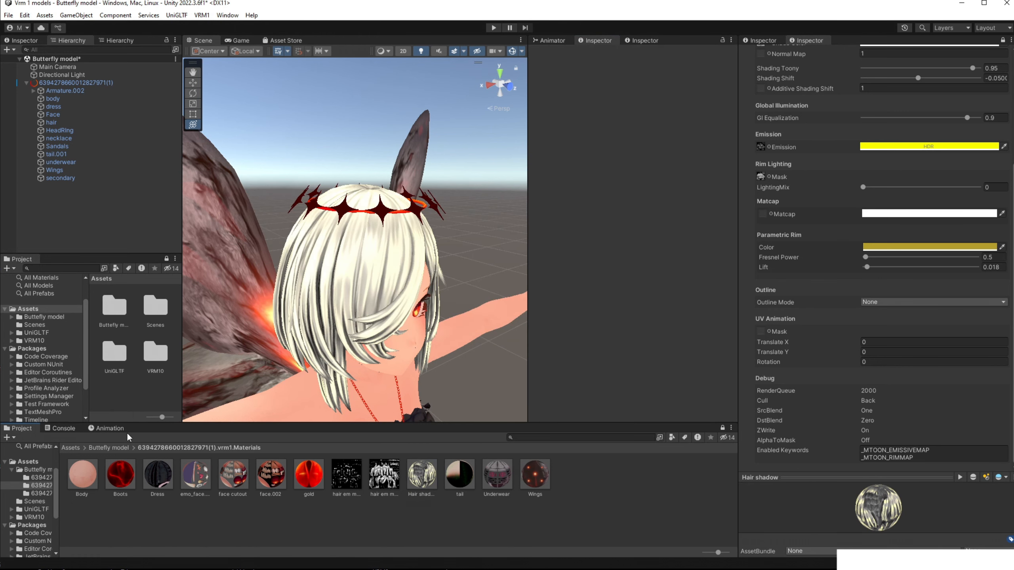
pyautogui.click(108, 448)
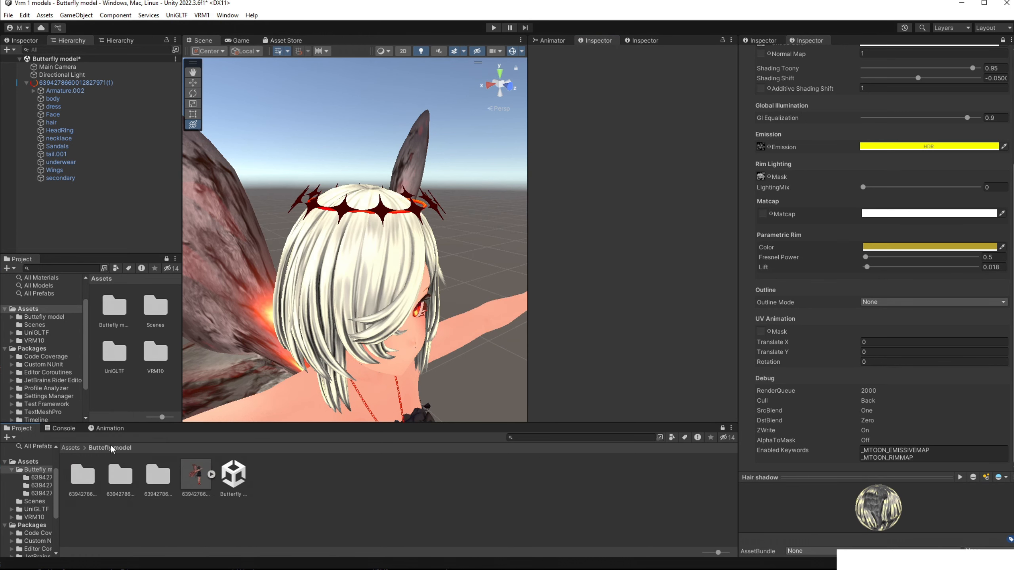
pyautogui.doubleClick(156, 477)
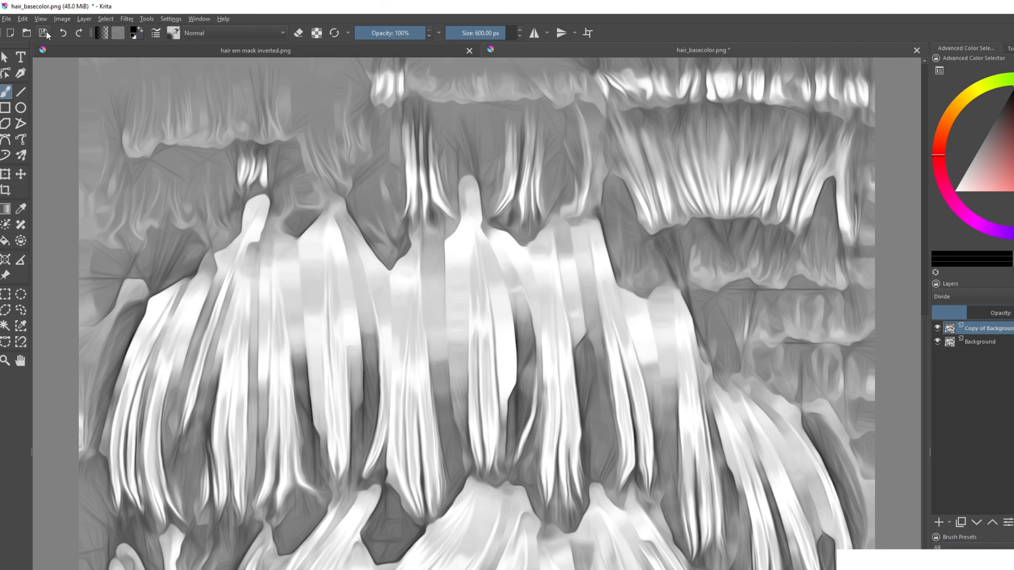
# Switch to Krita and save the edited hair_basecolor.png.
pyautogui.click(44, 33)
pyautogui.press('Return')
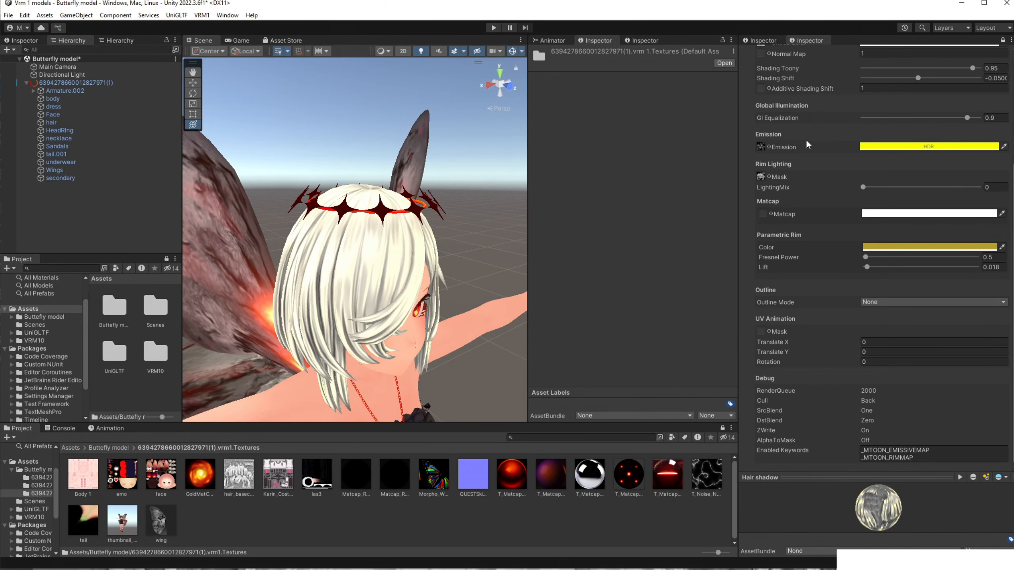
# Switch back to Unity and darken the Hair shadow material's Shade Color to a deeper neutral grey.
pyautogui.scroll(3, 807, 140)
pyautogui.click(868, 96)
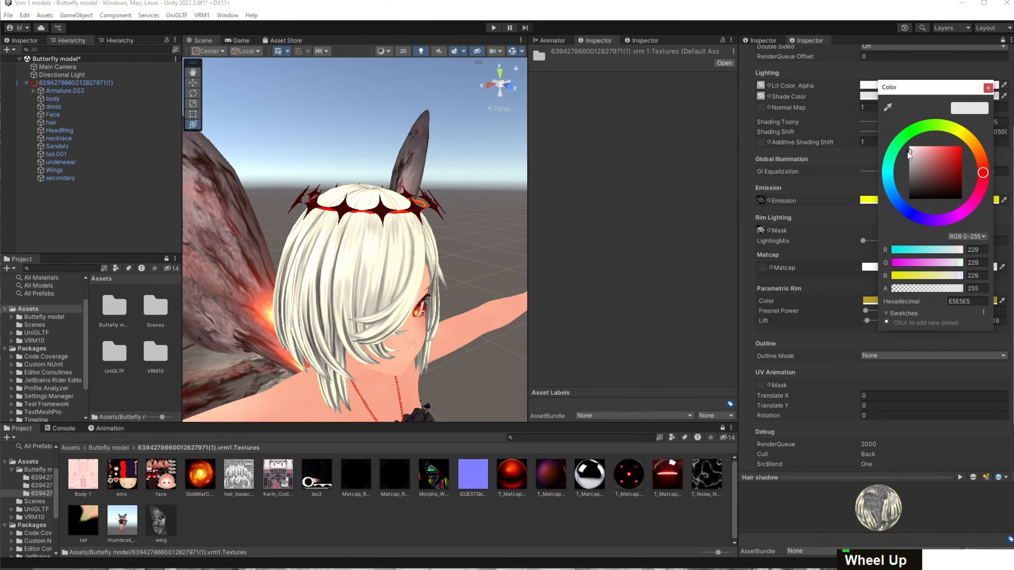
pyautogui.moveTo(908, 151); pyautogui.dragTo(903, 161)
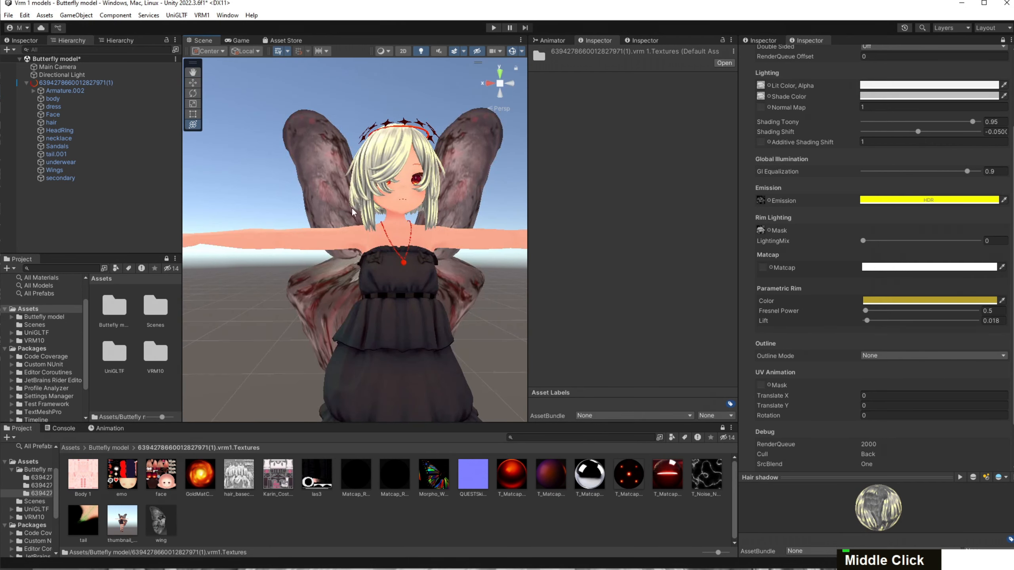
# Examine the hair's shading on the character up close from the front and from the side.
pyautogui.scroll(5, 302, 210)
pyautogui.moveTo(471, 80); pyautogui.dragTo(446, 208, button='middle')
pyautogui.scroll(3, 447, 209)
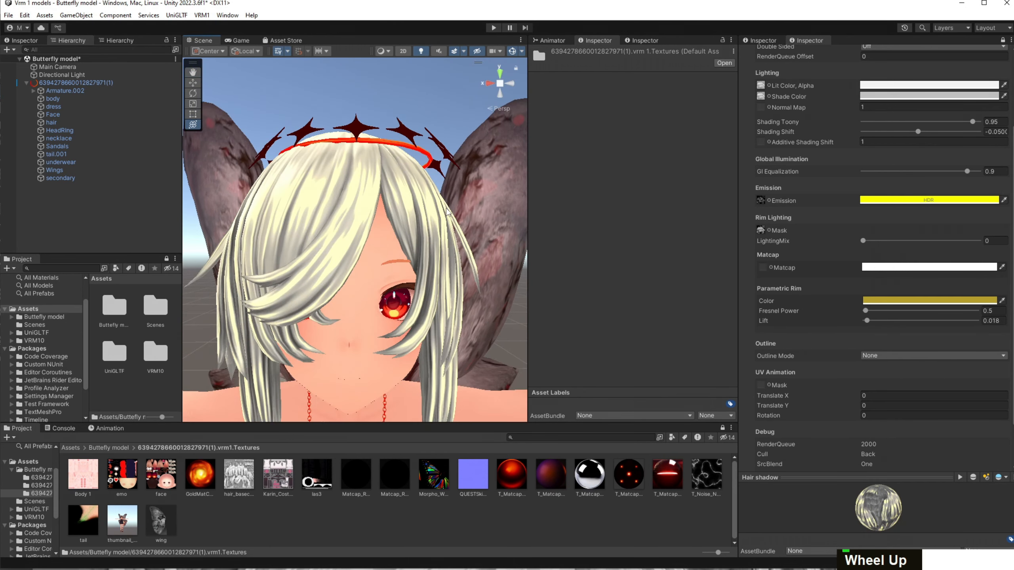
pyautogui.moveTo(446, 208); pyautogui.dragTo(429, 223, button='right')
pyautogui.moveTo(429, 223); pyautogui.dragTo(432, 234, button='middle')
pyautogui.moveTo(358, 237); pyautogui.dragTo(439, 244, button='right')
pyautogui.scroll(-6, 439, 244)
pyautogui.moveTo(256, 360); pyautogui.dragTo(292, 293, button='middle')
pyautogui.moveTo(292, 293); pyautogui.dragTo(327, 279, button='right')
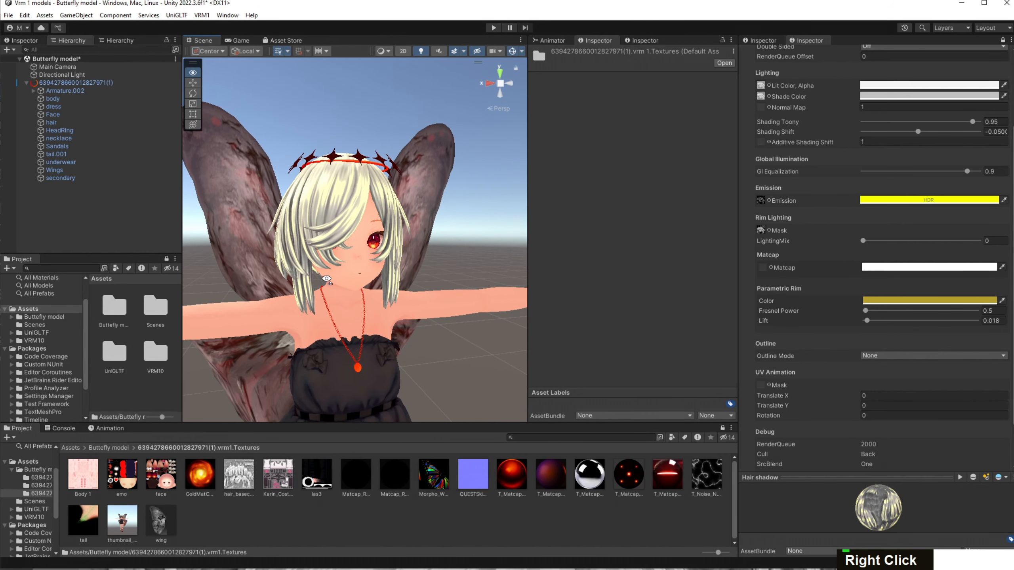
pyautogui.scroll(2, 330, 282)
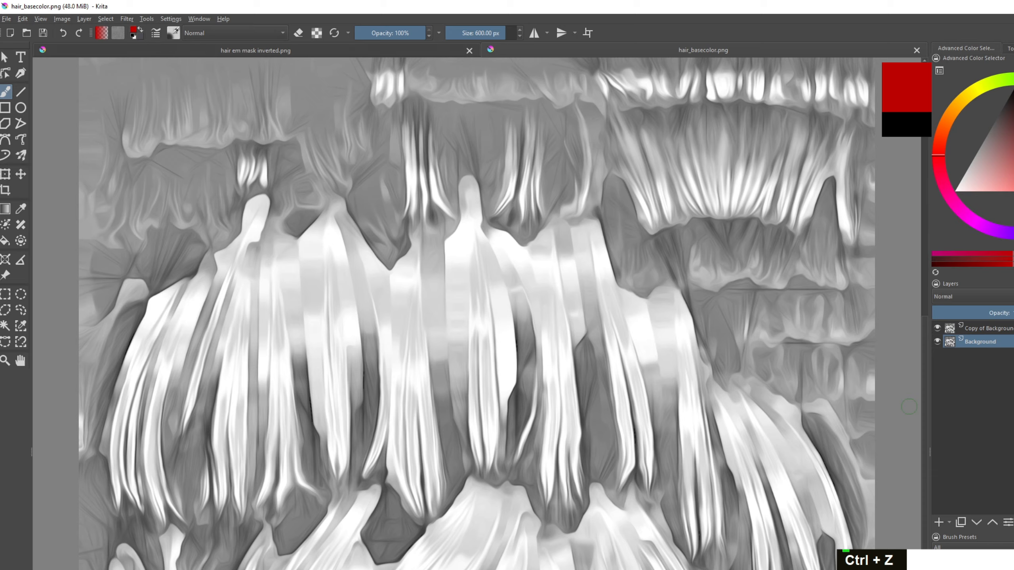
# Switch to Krita, paint broad red strokes over hair_basecolor.png's Background layer with the 600 px brush, and save the PNG.
pyautogui.moveTo(615, 299)
pyautogui.mouseDown()
pyautogui.moveTo(227, 385)
pyautogui.moveTo(511, 555)
pyautogui.moveTo(659, 352)
pyautogui.mouseUp()
pyautogui.hotkey('ctrl', 's')
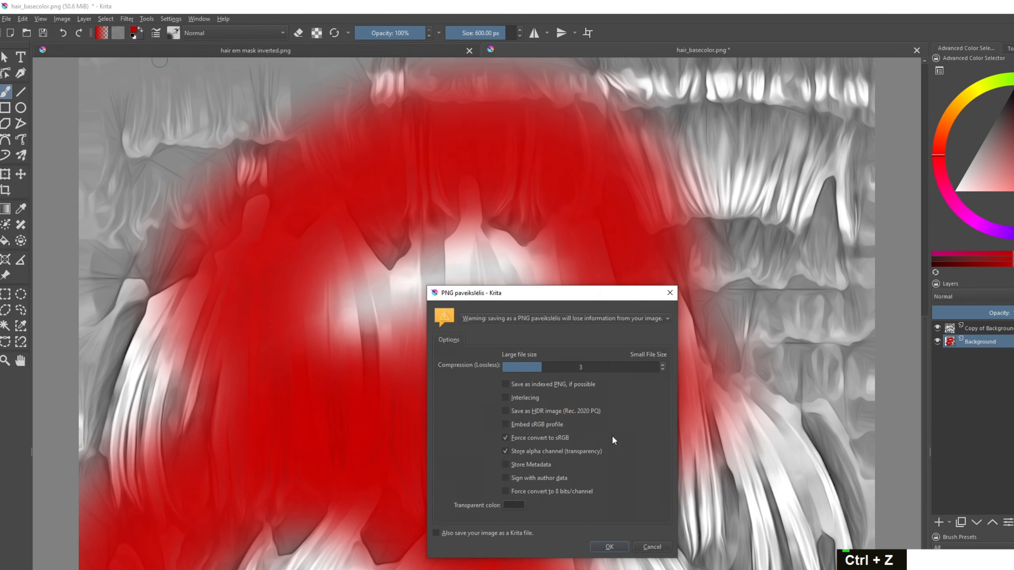
pyautogui.doubleClick(615, 543)
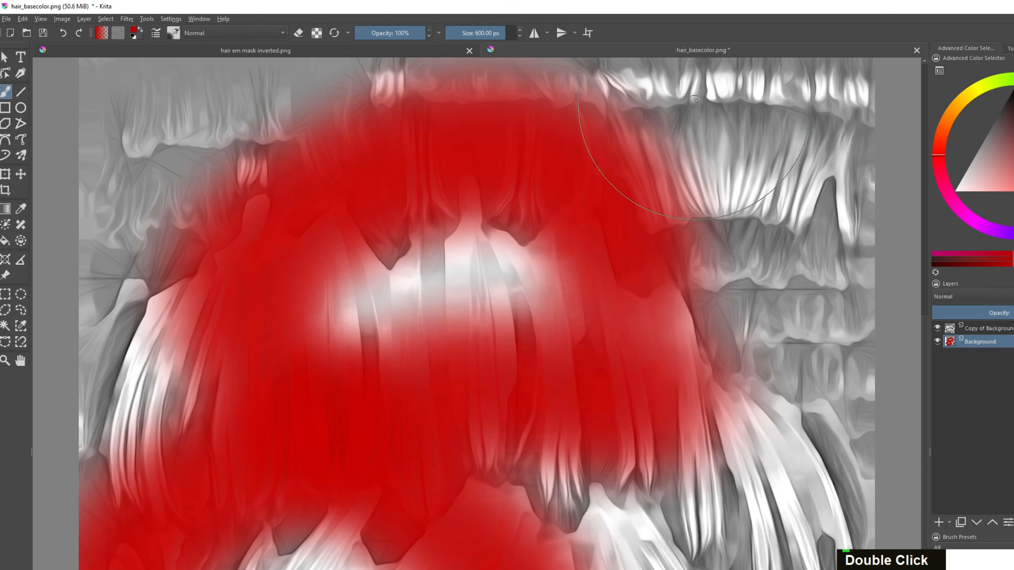
pyautogui.moveTo(722, 10); pyautogui.dragTo(725, 27)
pyautogui.click(725, 7)
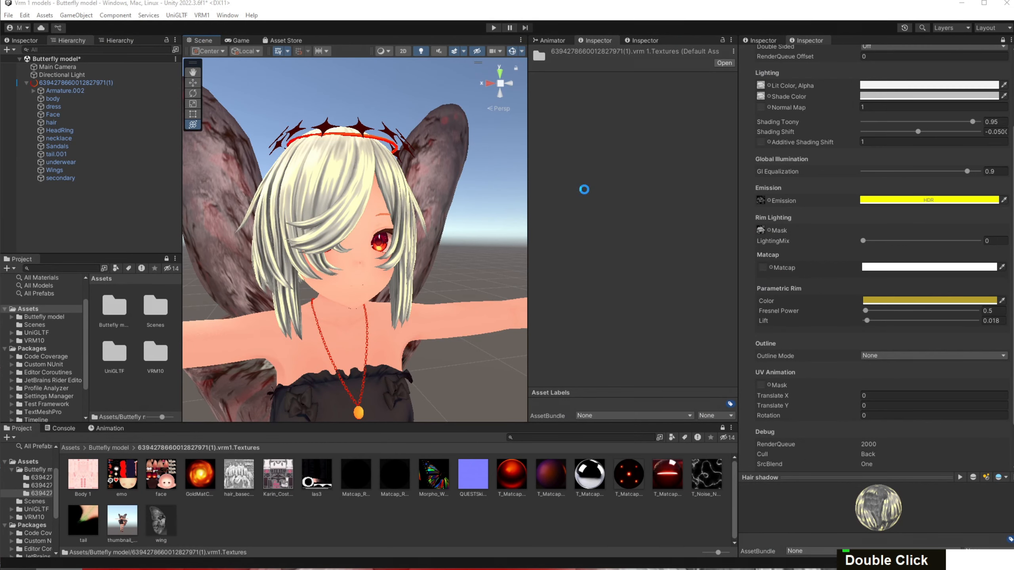
# Switch back to Unity and inspect the repainted base color texture up close on the character's hair.
pyautogui.scroll(3, 351, 184)
pyautogui.moveTo(351, 185); pyautogui.dragTo(357, 188, button='middle')
pyautogui.scroll(3, 358, 190)
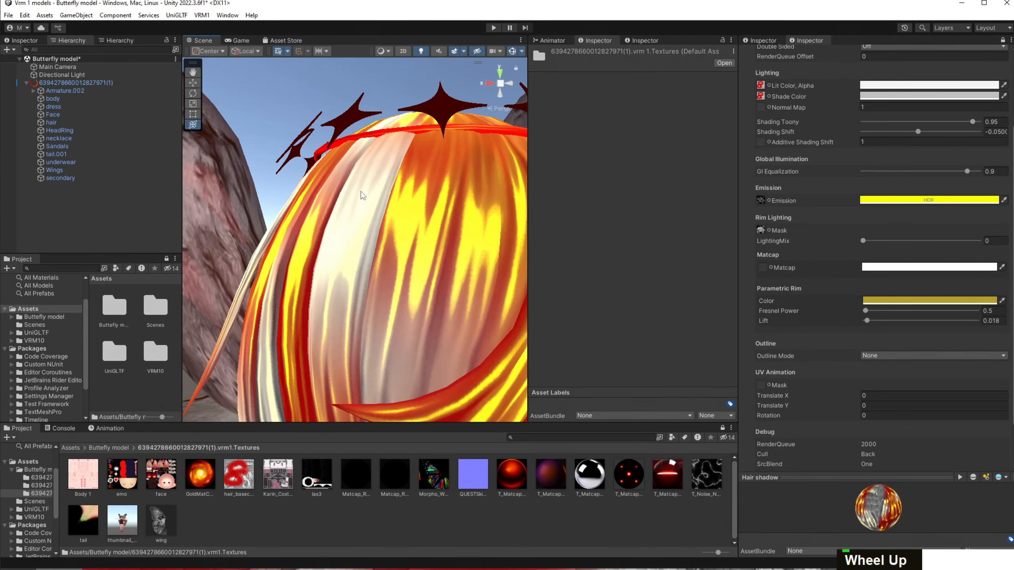
# Examine the red-painted hair on the character from the side and from the front.
pyautogui.moveTo(360, 191); pyautogui.dragTo(411, 247, button='right')
pyautogui.scroll(-3, 411, 250)
pyautogui.keyDown('alt'); pyautogui.moveTo(409, 246); pyautogui.dragTo(349, 176); pyautogui.keyUp('alt')
pyautogui.moveTo(433, 275); pyautogui.dragTo(351, 251, button='middle')
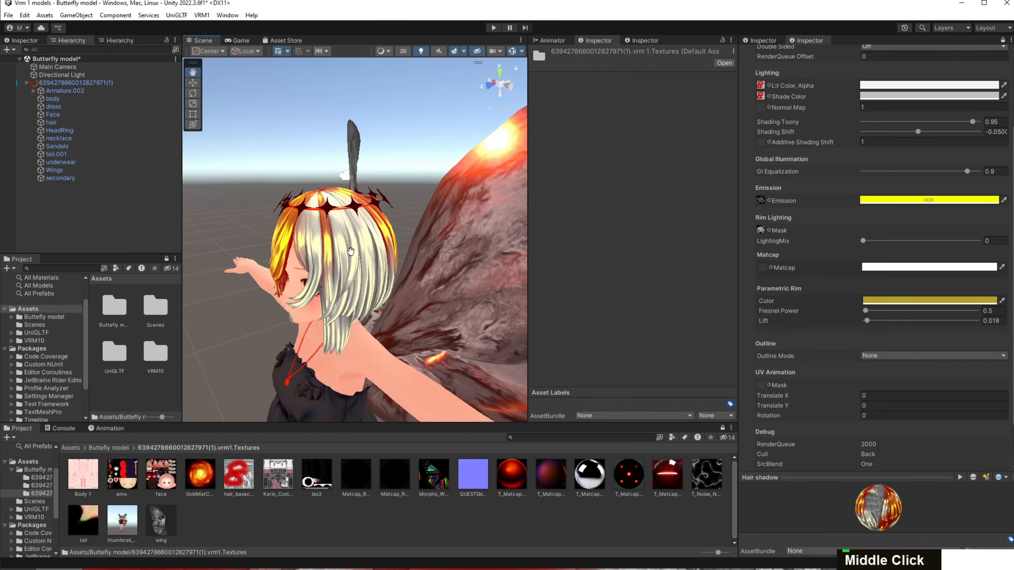
pyautogui.scroll(4, 352, 251)
pyautogui.moveTo(331, 257); pyautogui.dragTo(384, 264, button='right')
pyautogui.moveTo(383, 264); pyautogui.dragTo(439, 279, button='middle')
# Switch to Krita, undo the red strokes on hair_basecolor.png's Background layer, save the PNG, and switch back to Unity.
pyautogui.click(759, 569)
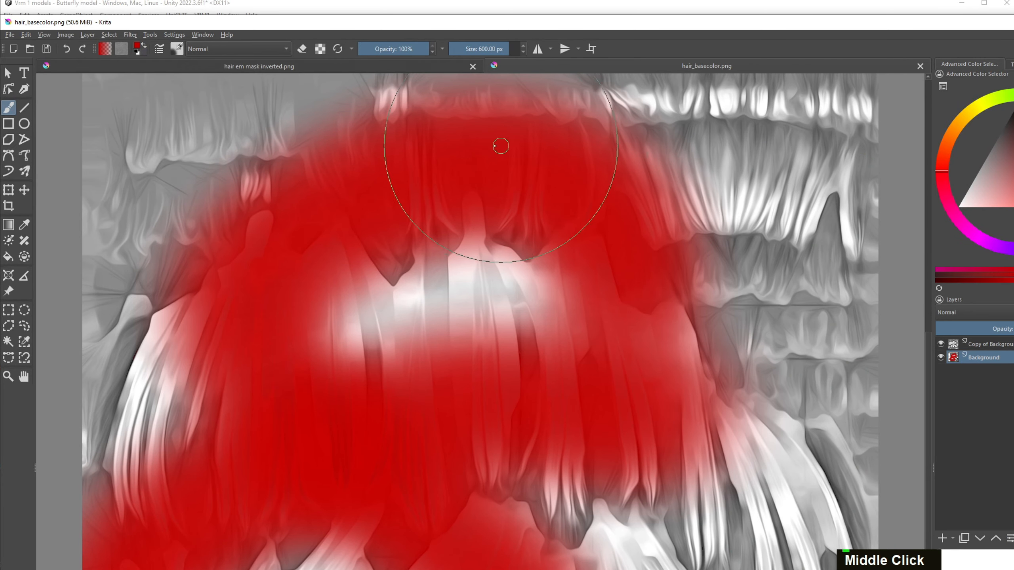
pyautogui.hotkey('ctrl', 'z')
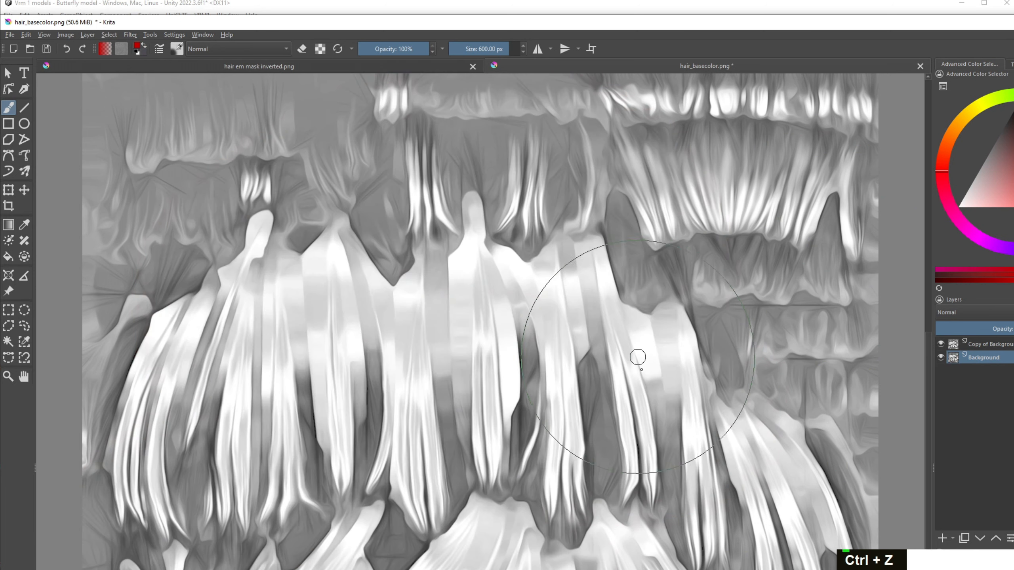
pyautogui.hotkey('alt', 'Tab')
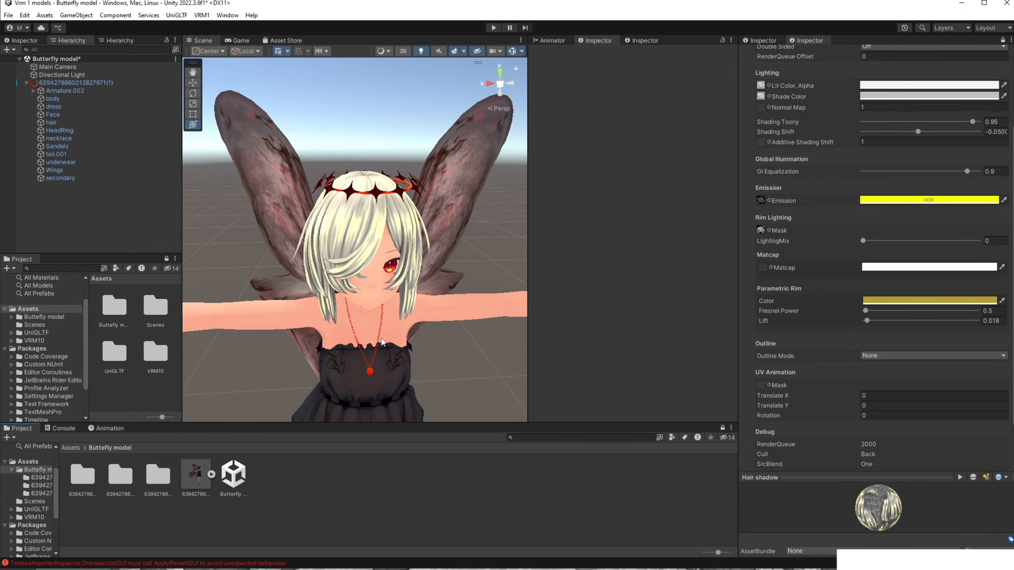
# Frame the character's upper body from the front and widen the Scene view on both sides.
pyautogui.scroll(-3, 453, 303)
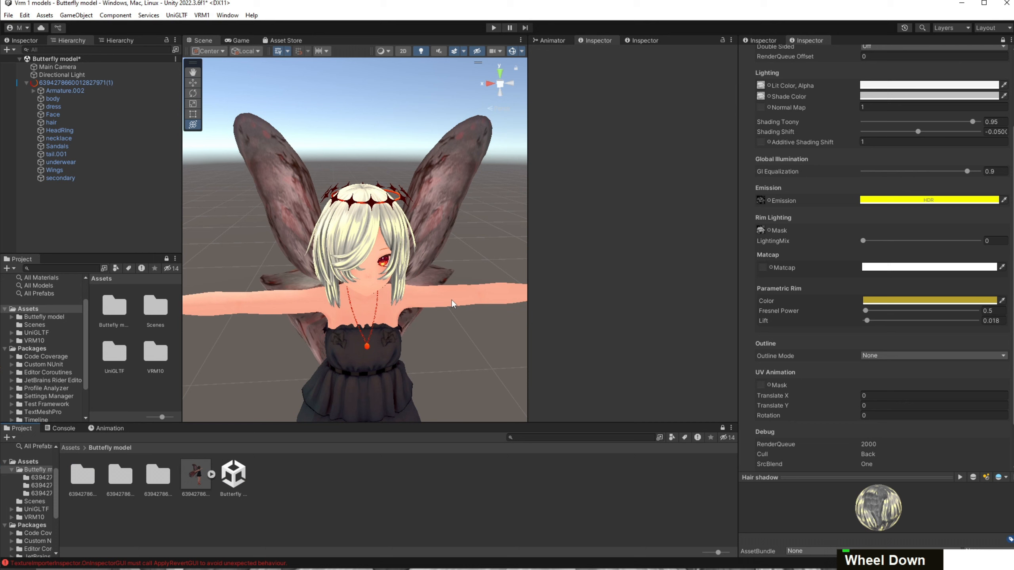
pyautogui.moveTo(453, 303); pyautogui.dragTo(430, 276, button='right')
pyautogui.moveTo(423, 335); pyautogui.dragTo(379, 253, button='middle')
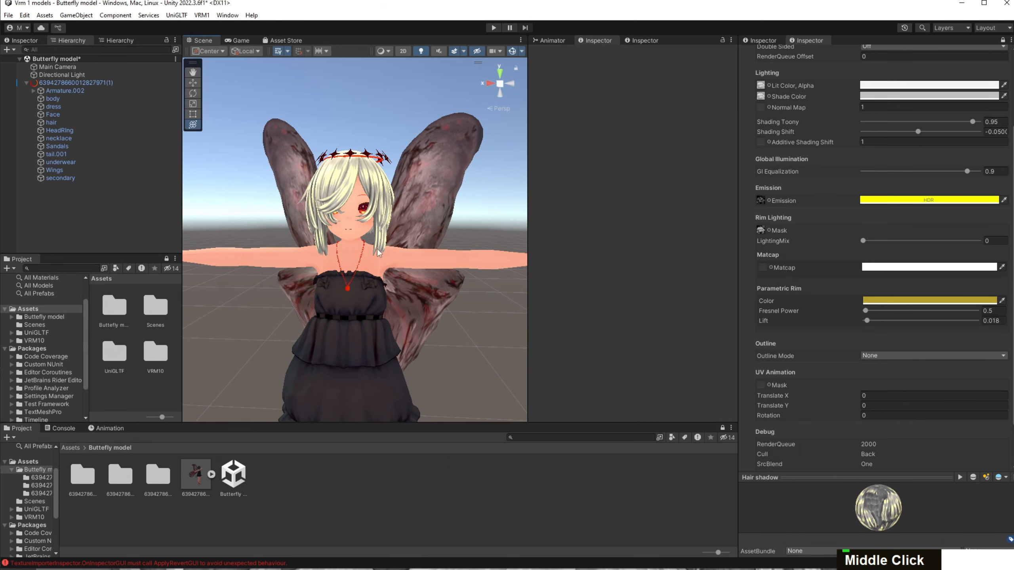
pyautogui.moveTo(183, 332); pyautogui.dragTo(156, 335)
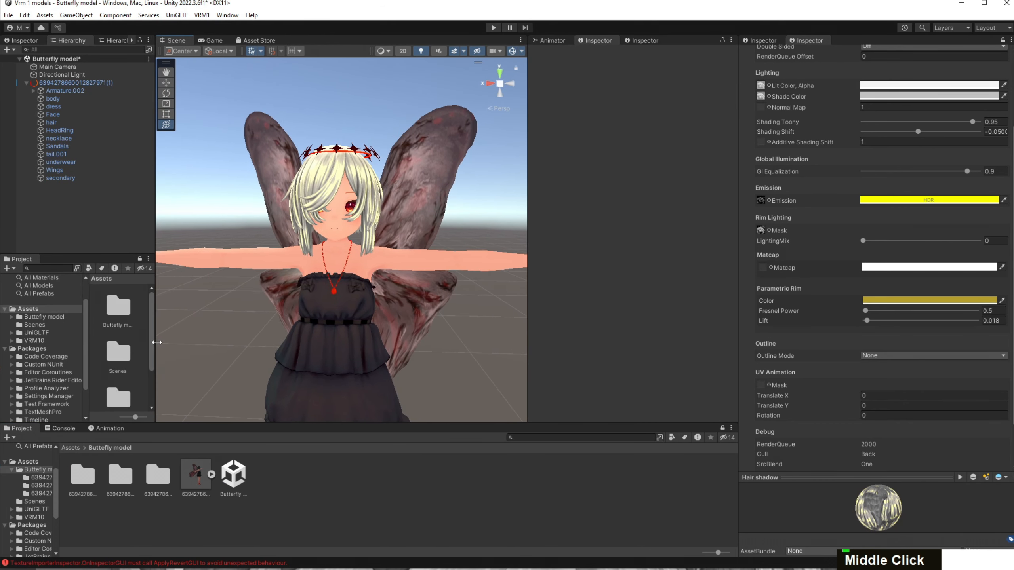
pyautogui.moveTo(527, 325); pyautogui.dragTo(621, 332)
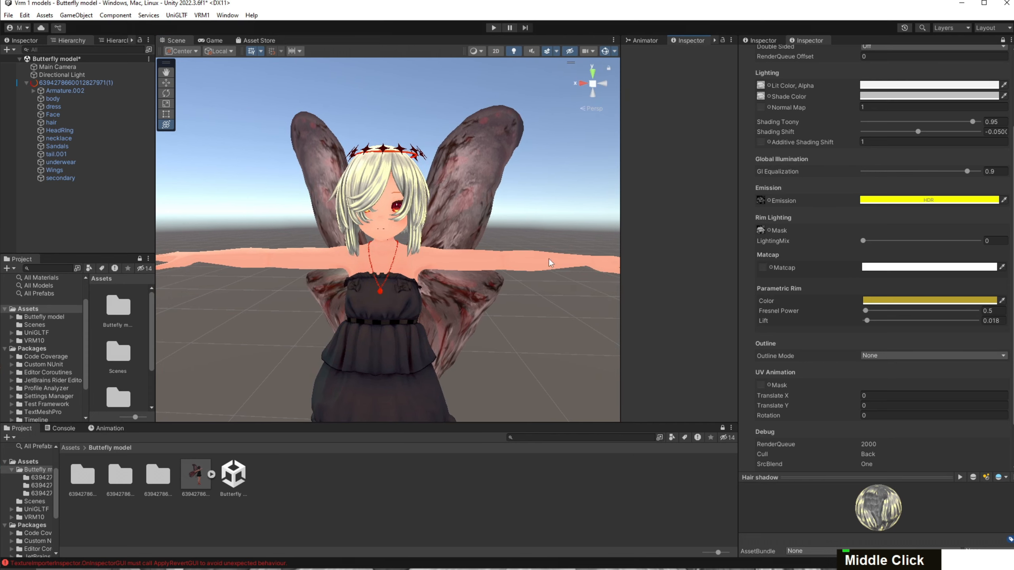
pyautogui.scroll(3, 525, 232)
pyautogui.moveTo(525, 232); pyautogui.dragTo(522, 244, button='middle')
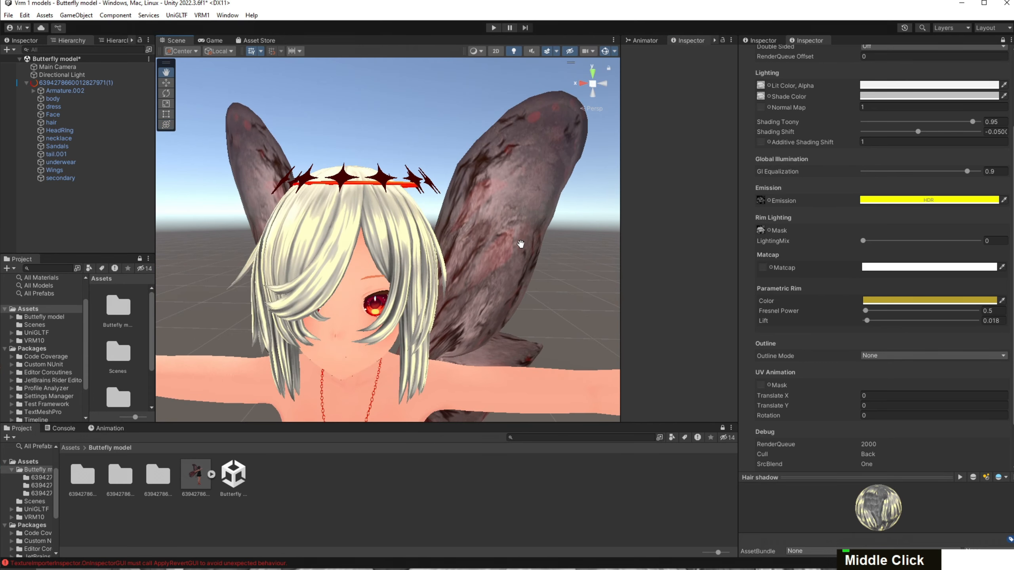
pyautogui.scroll(-3, 418, 190)
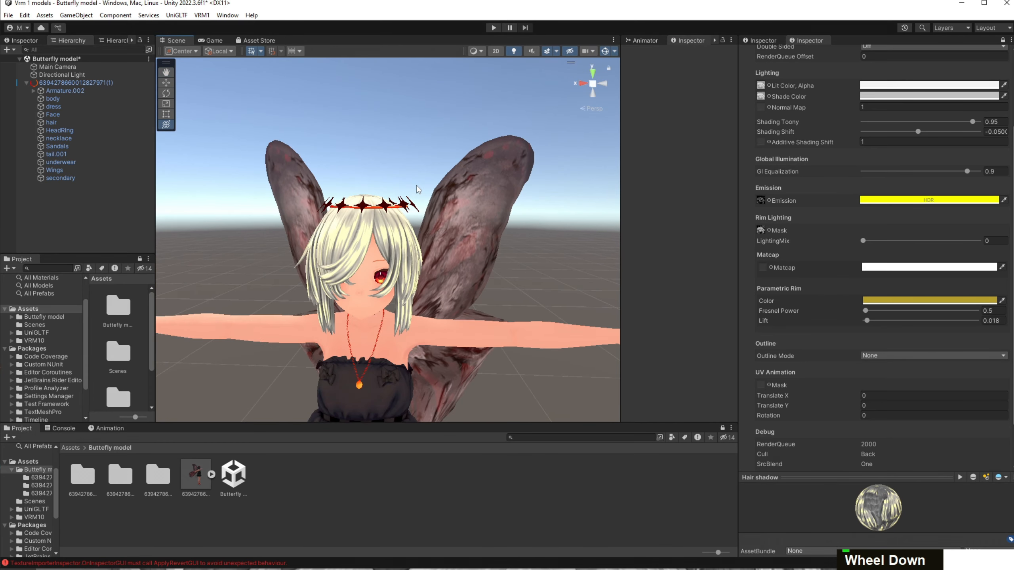
pyautogui.scroll(3, 417, 190)
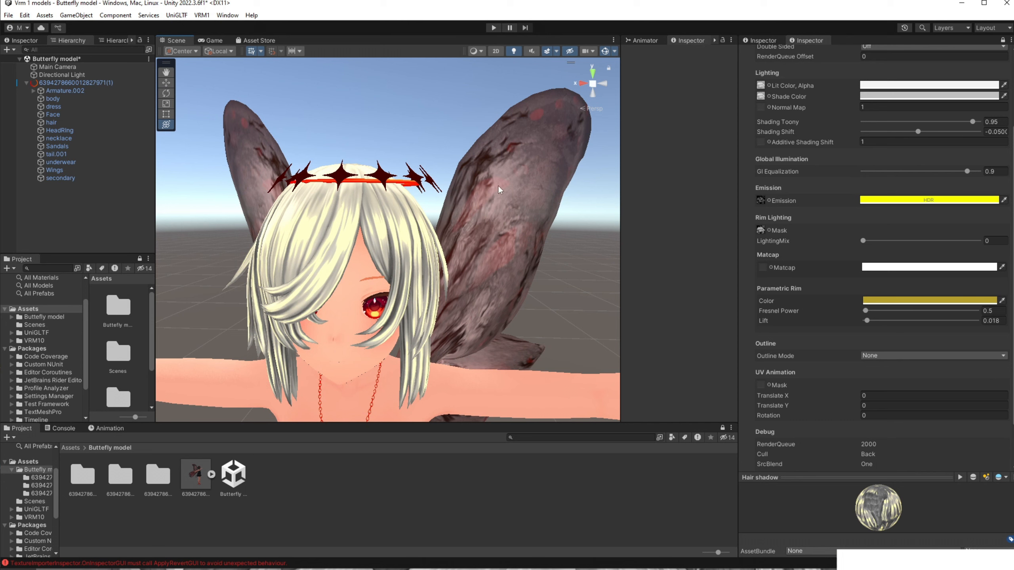
pyautogui.scroll(-2, 448, 188)
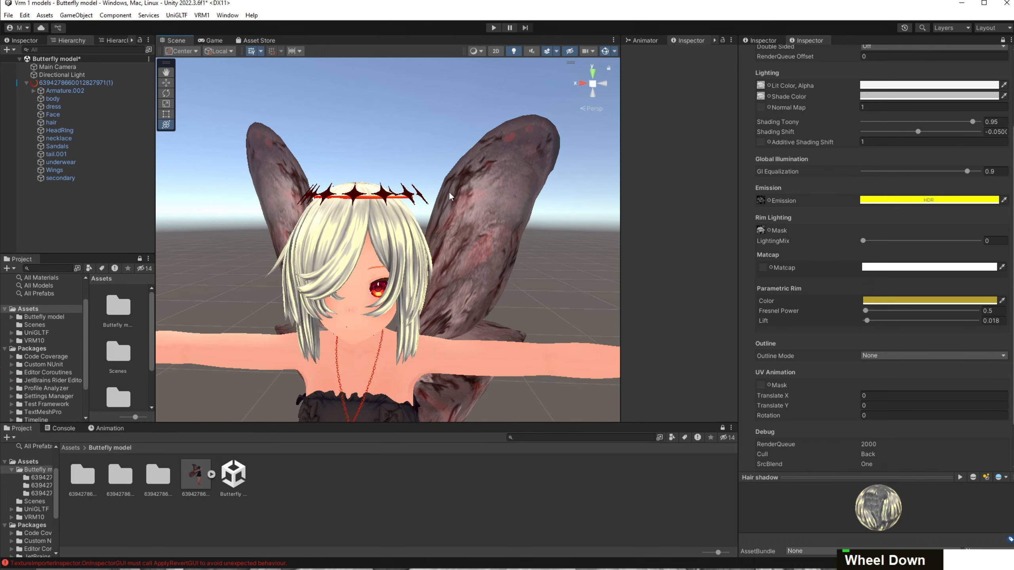
pyautogui.moveTo(448, 208); pyautogui.dragTo(449, 205, button='middle')
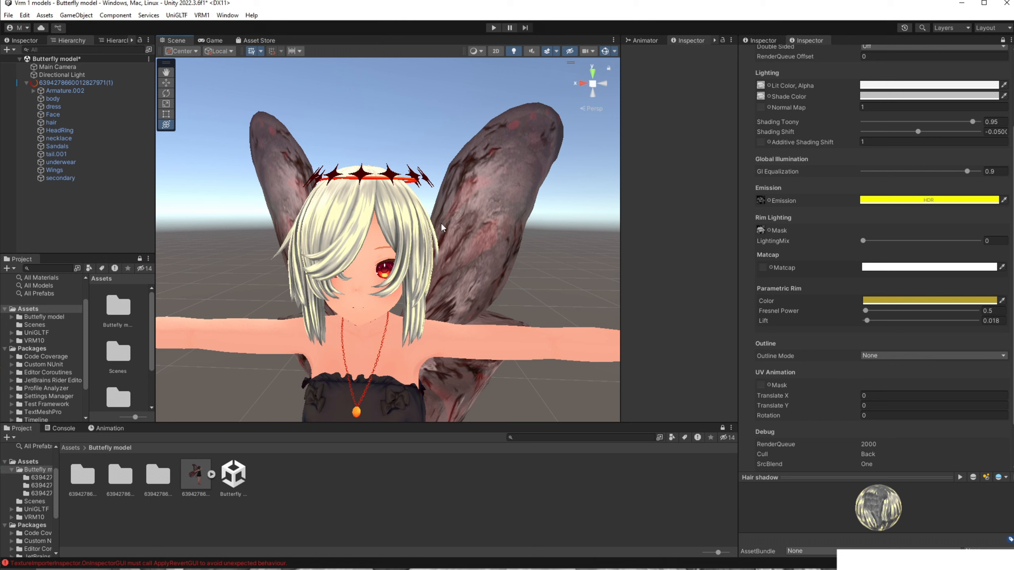
# Select the HeadRing mesh, expand its gold material, and set the material's Alpha Mode to Cutout.
pyautogui.click(396, 179)
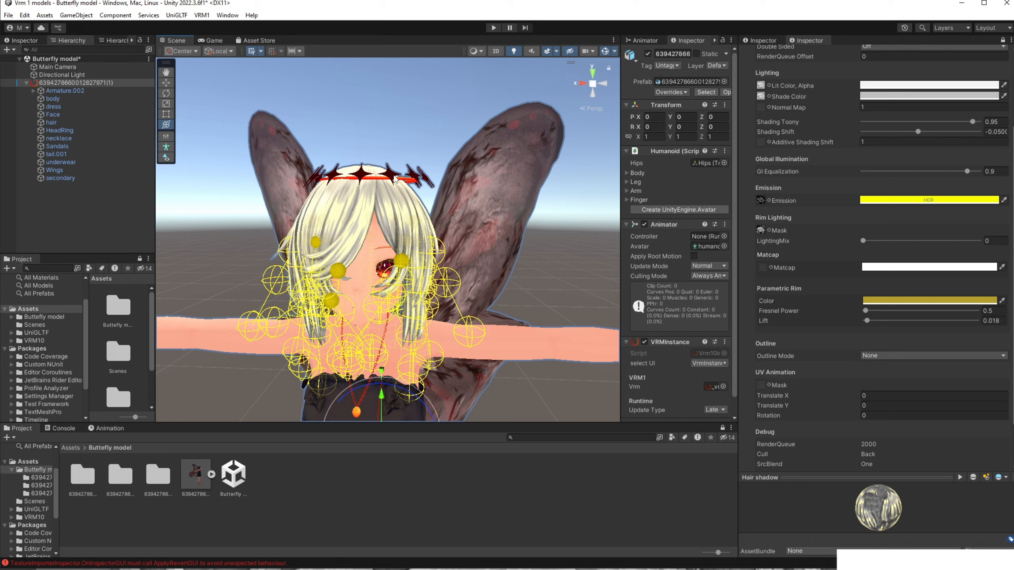
pyautogui.click(395, 179)
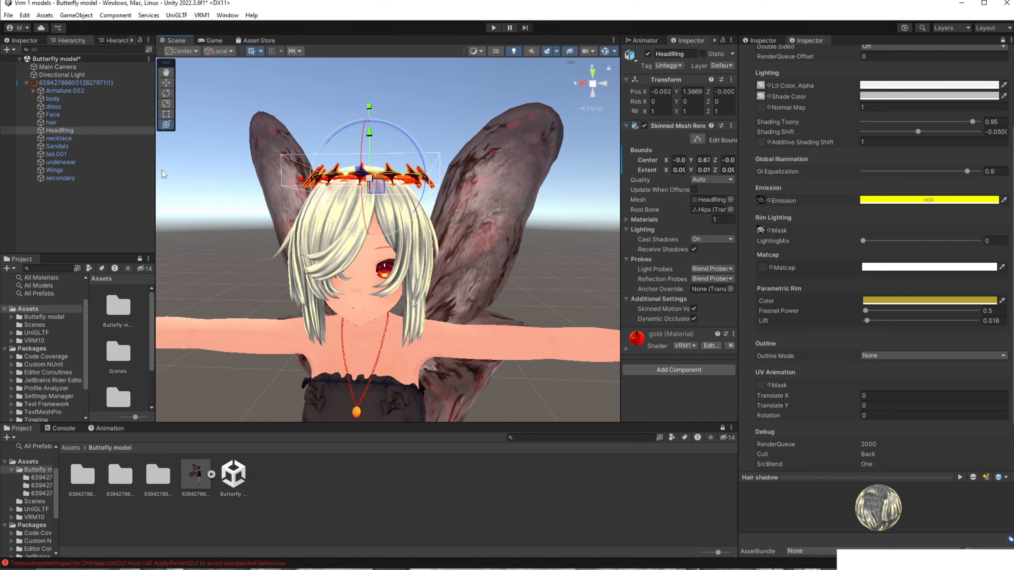
pyautogui.scroll(-1, 634, 341)
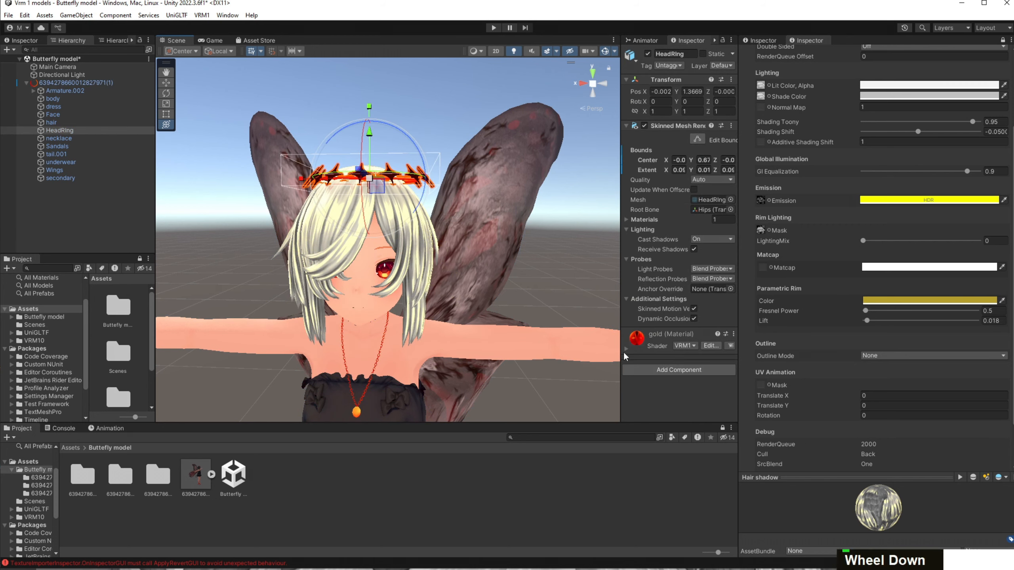
pyautogui.click(625, 350)
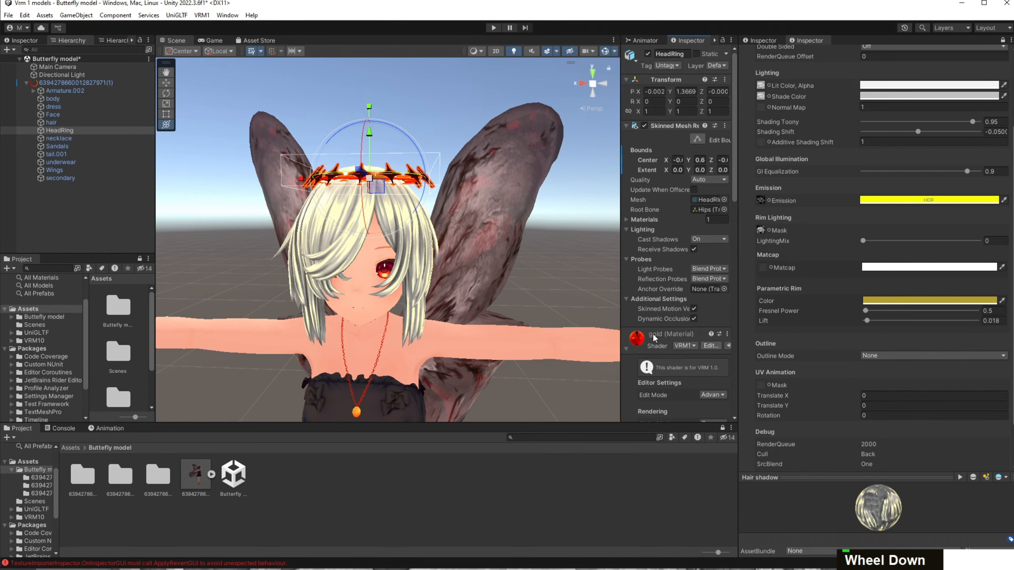
pyautogui.scroll(-1, 653, 334)
pyautogui.scroll(-3, 653, 336)
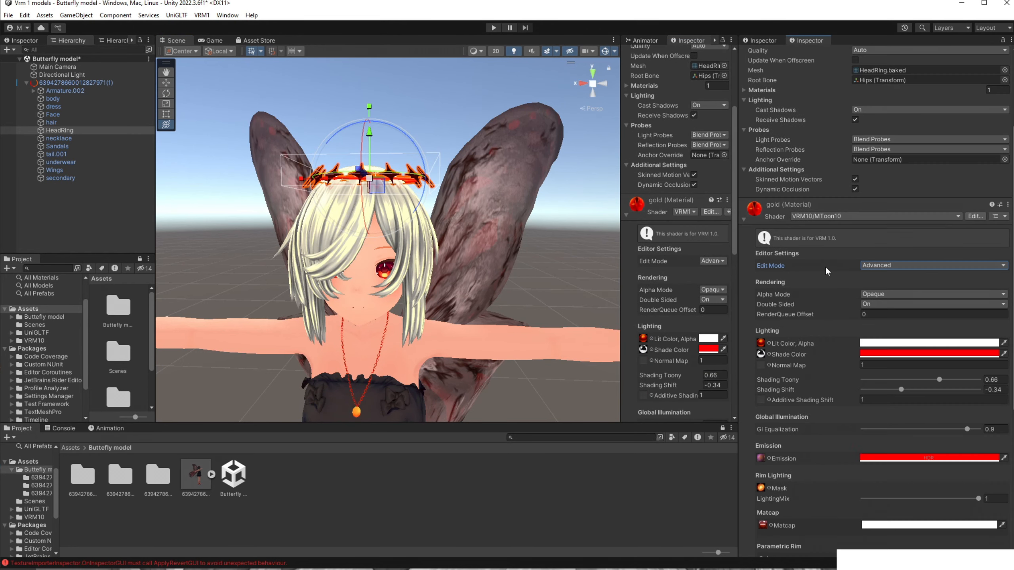
pyautogui.scroll(-1, 834, 266)
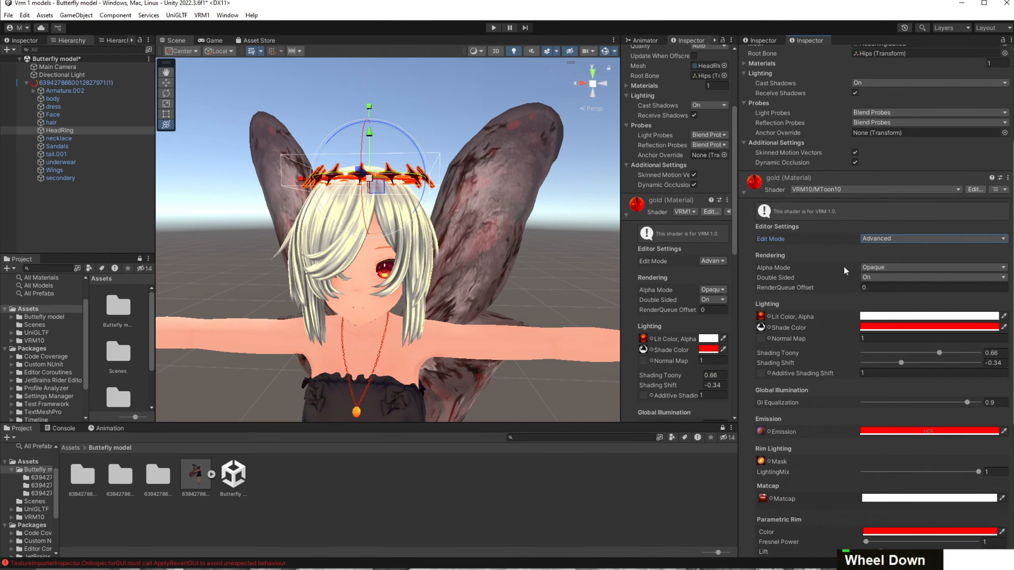
pyautogui.click(880, 266)
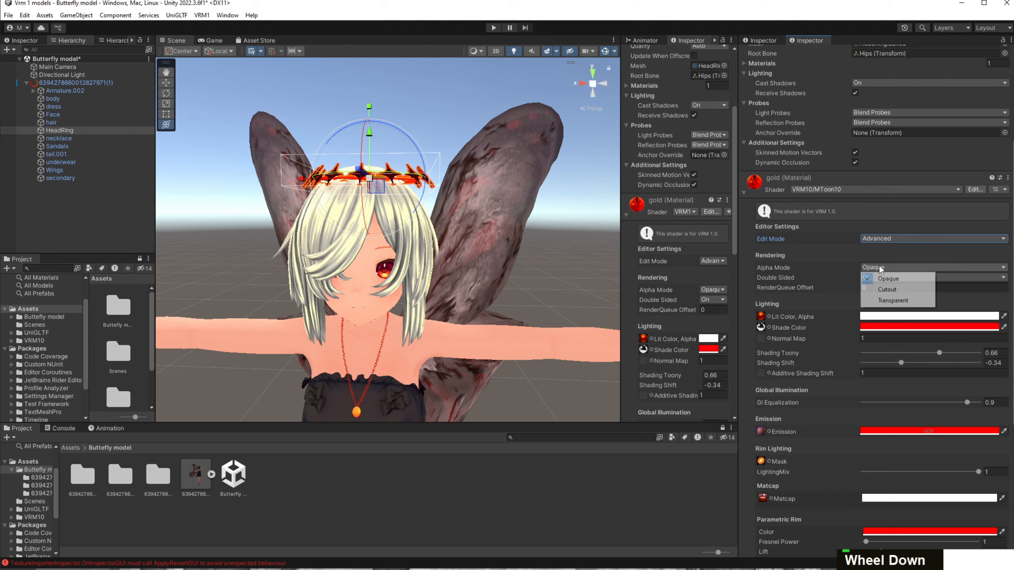
pyautogui.click(883, 289)
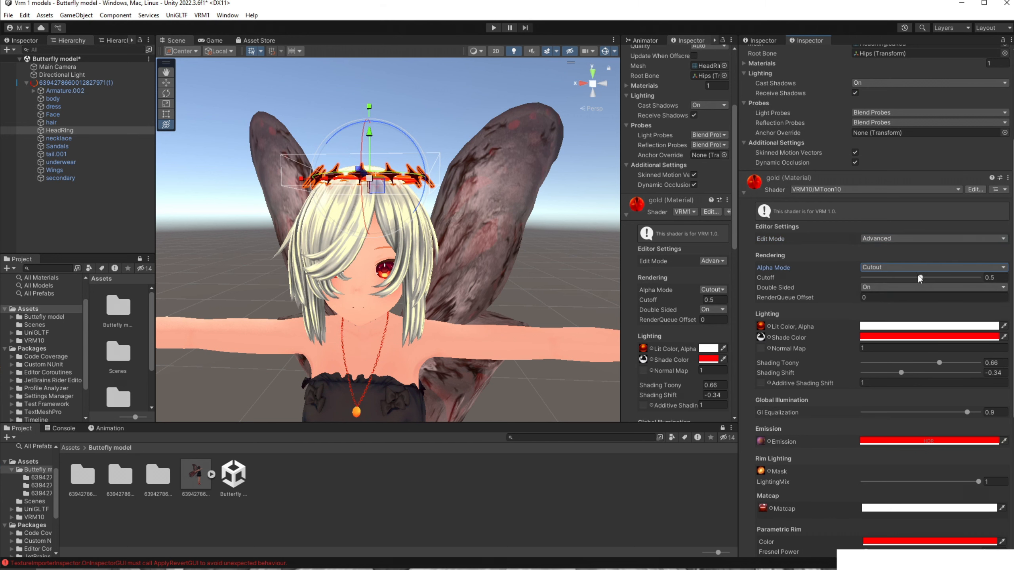
# Try a Cutoff of 1 on the HeadRing's gold material and undo the change.
pyautogui.moveTo(919, 276); pyautogui.dragTo(978, 277)
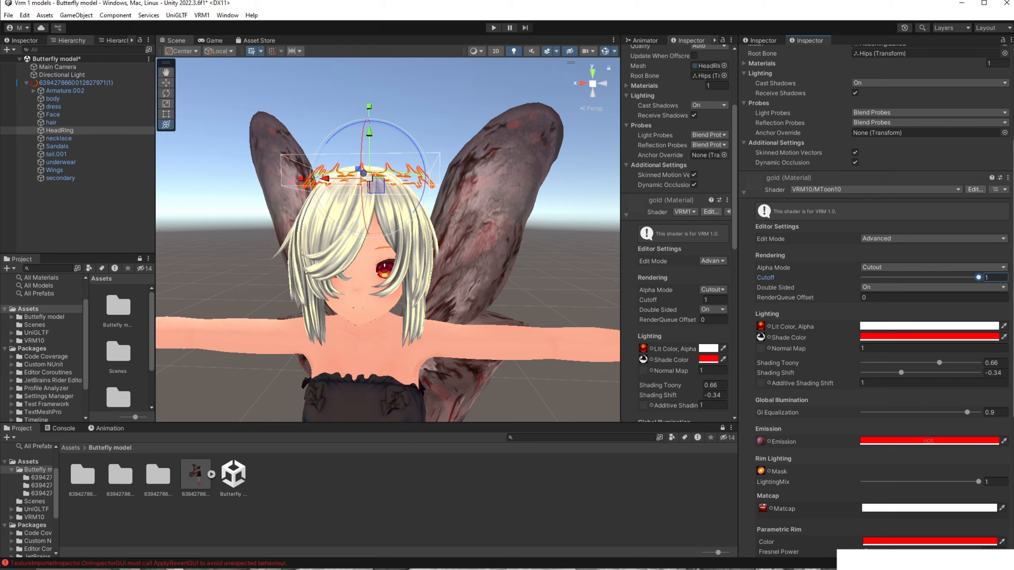
pyautogui.click(610, 299)
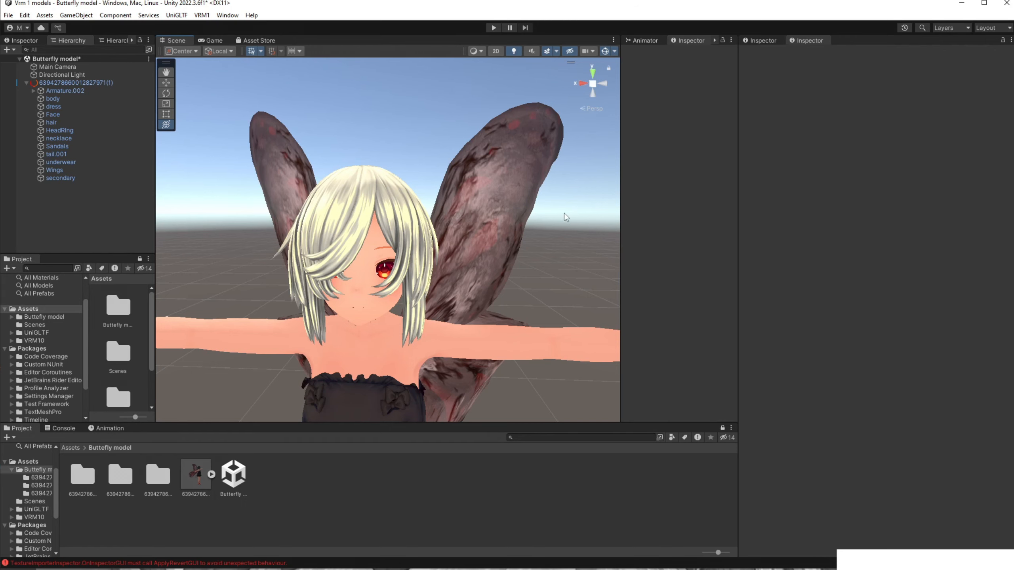
pyautogui.hotkey('ctrl', 'z')
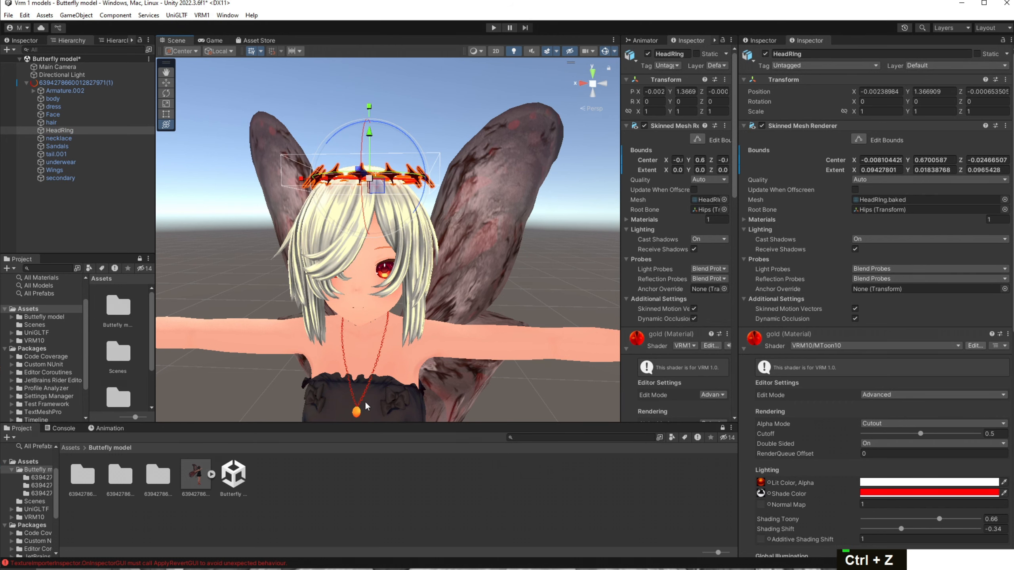
# Select the necklace mesh on the character and review which material it uses and that material's settings.
pyautogui.click(360, 414)
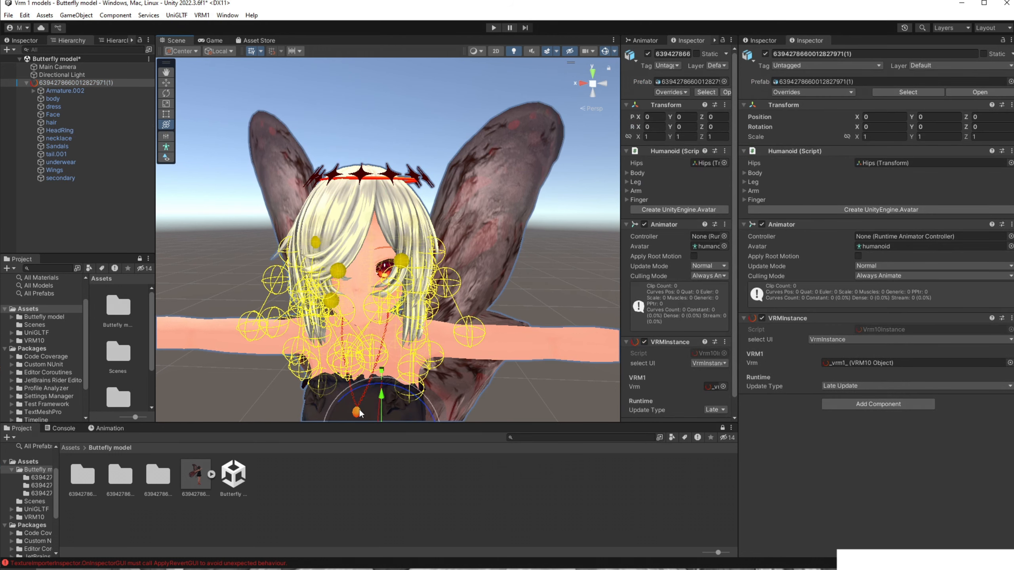
pyautogui.moveTo(271, 392); pyautogui.dragTo(291, 333, button='middle')
pyautogui.click(397, 181)
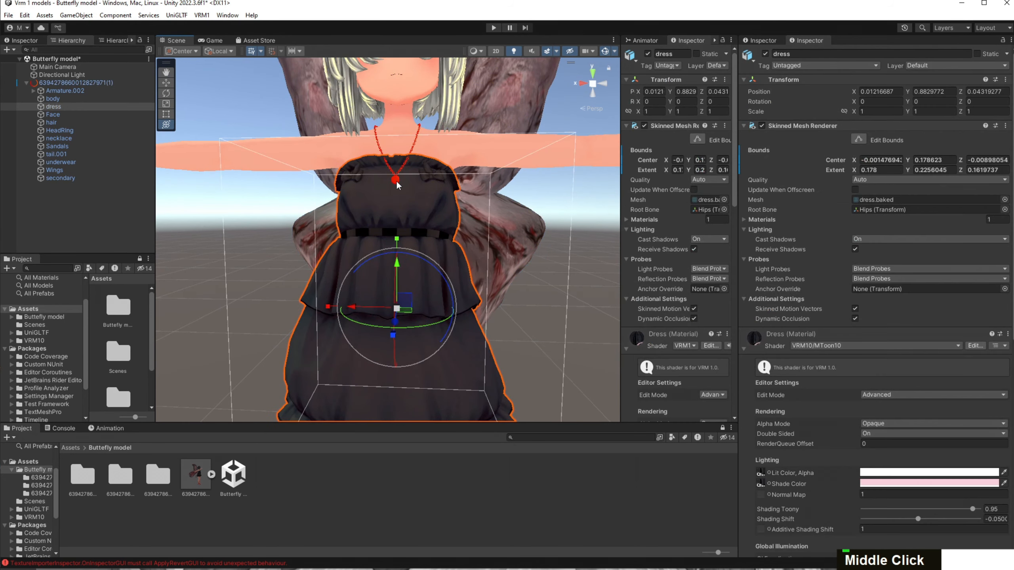
pyautogui.click(396, 181)
pyautogui.click(397, 180)
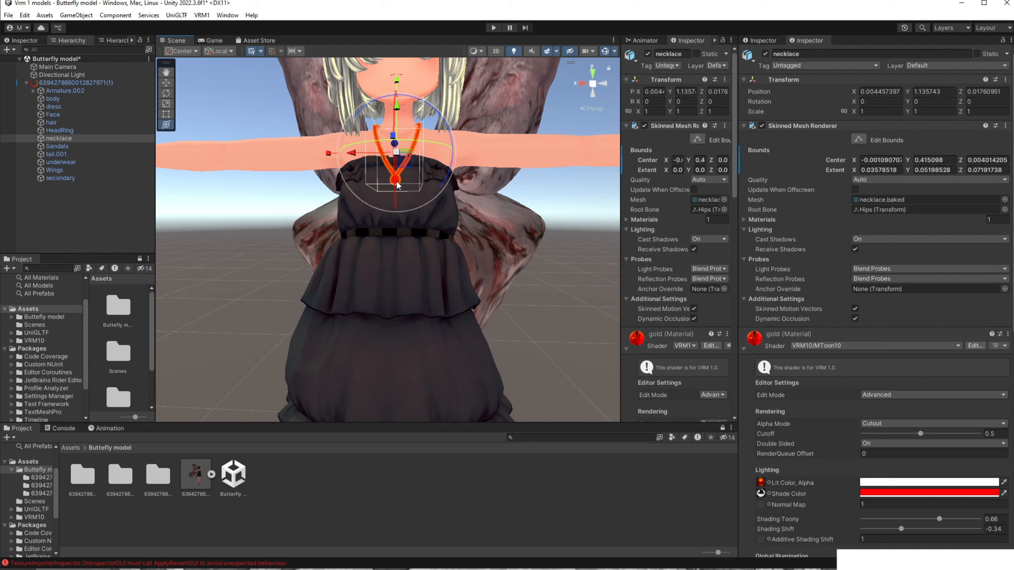
pyautogui.moveTo(396, 181); pyautogui.dragTo(337, 254, button='middle')
pyautogui.scroll(-3, 663, 299)
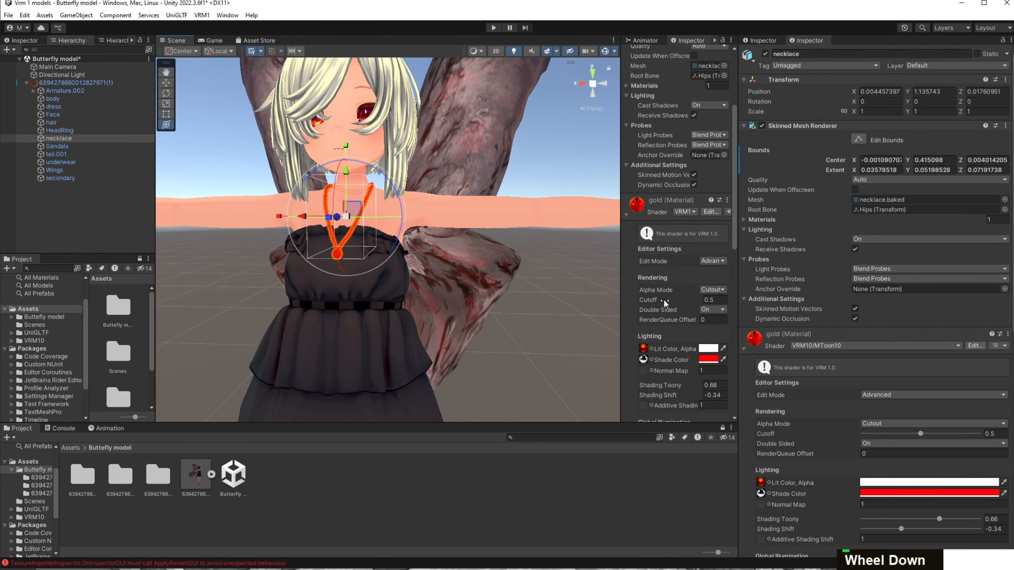
pyautogui.scroll(-2, 817, 312)
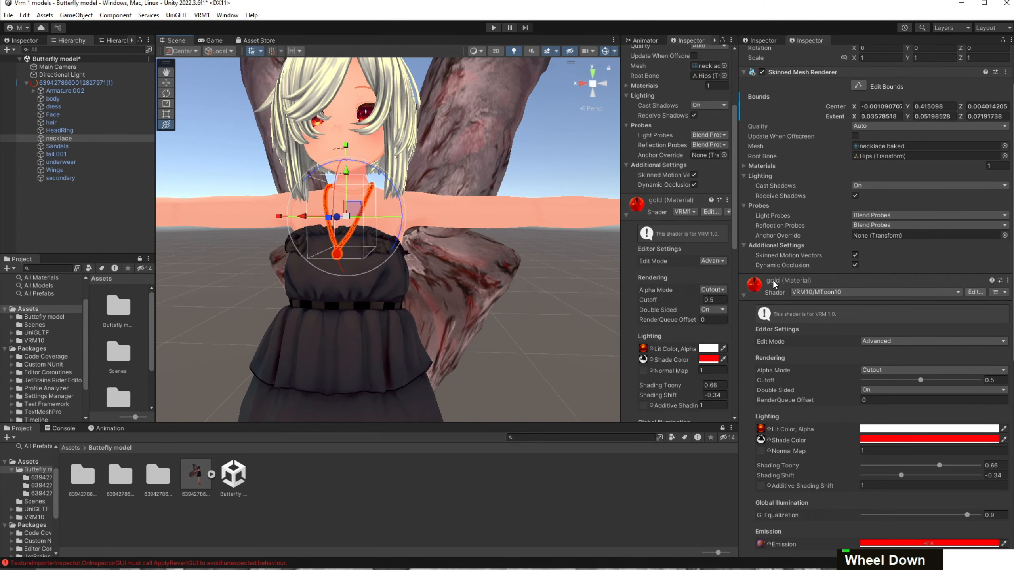
pyautogui.scroll(-3, 281, 349)
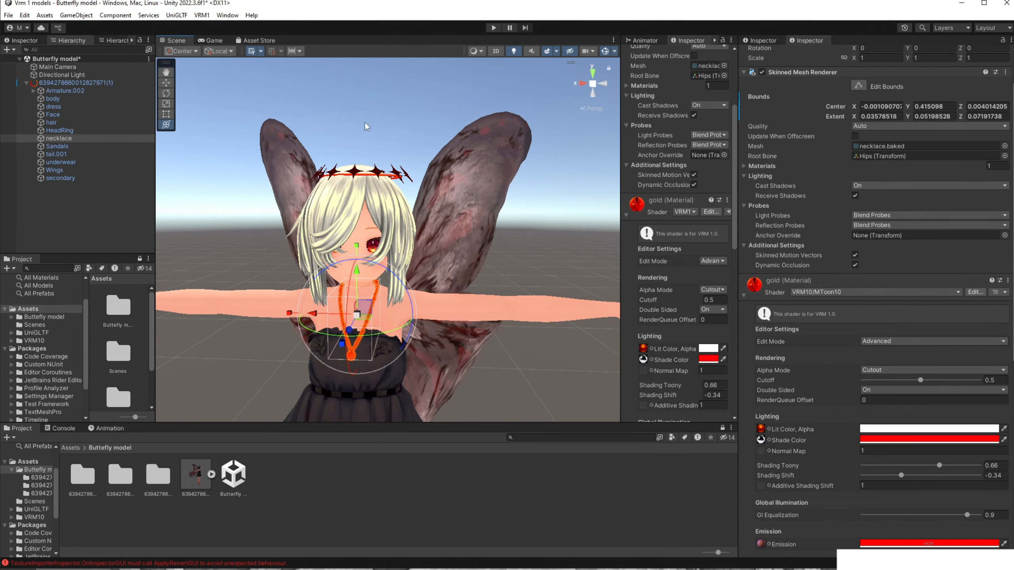
# Open the model's vrm1.Materials folder and duplicate the gold material.
pyautogui.doubleClick(160, 477)
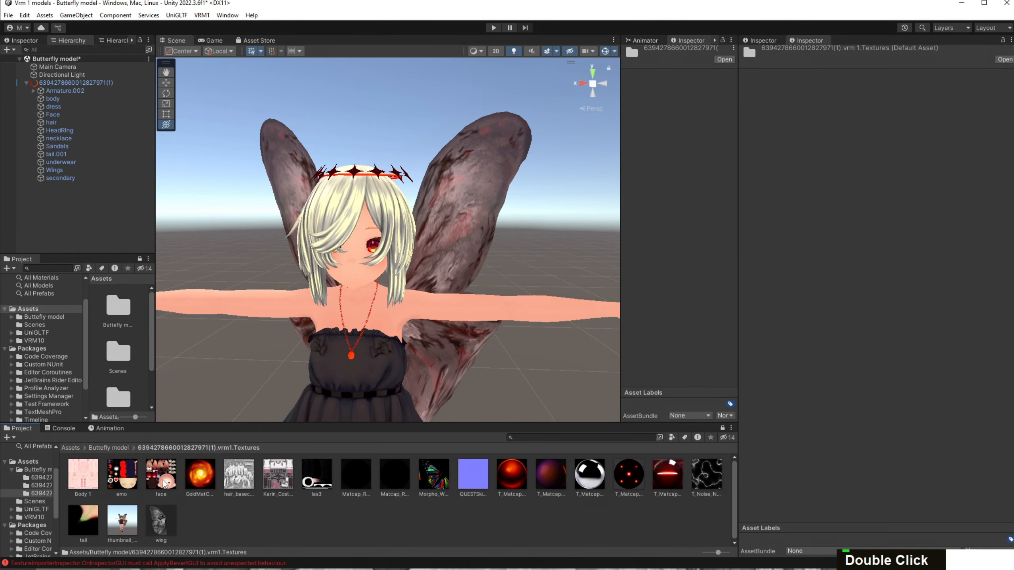
pyautogui.click(122, 448)
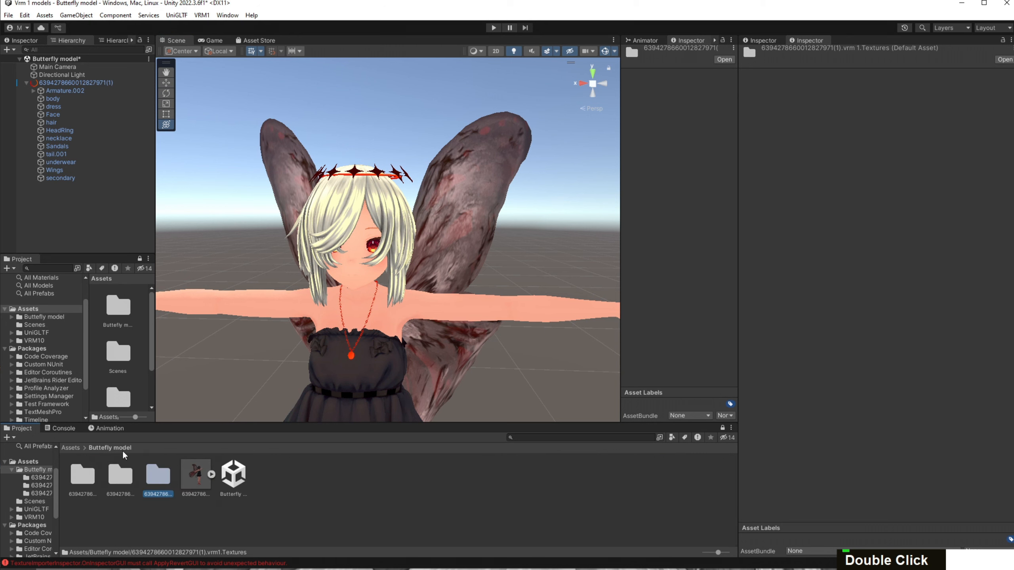
pyautogui.doubleClick(119, 474)
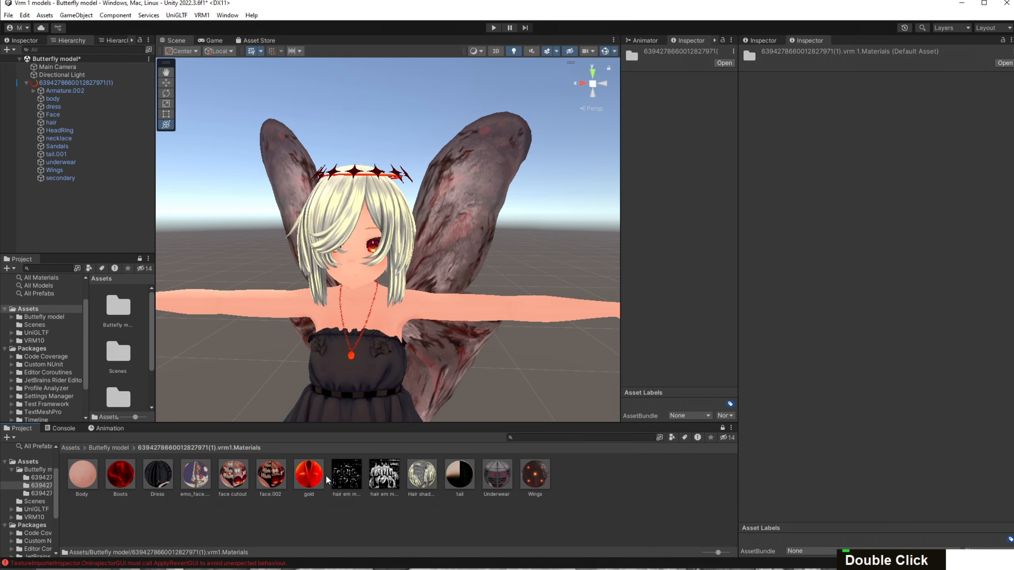
pyautogui.click(312, 483)
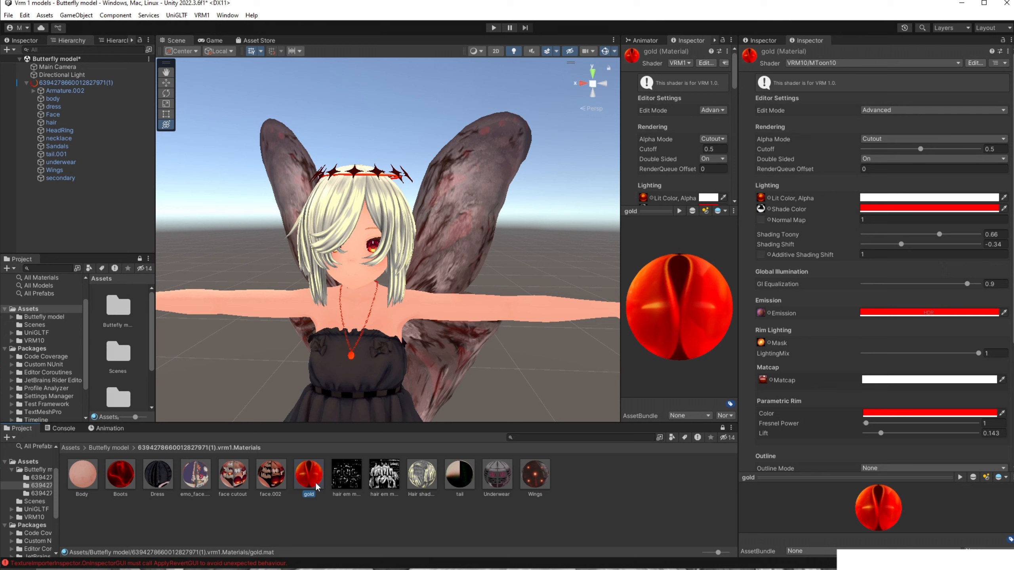
pyautogui.hotkey('ctrl', 'd')
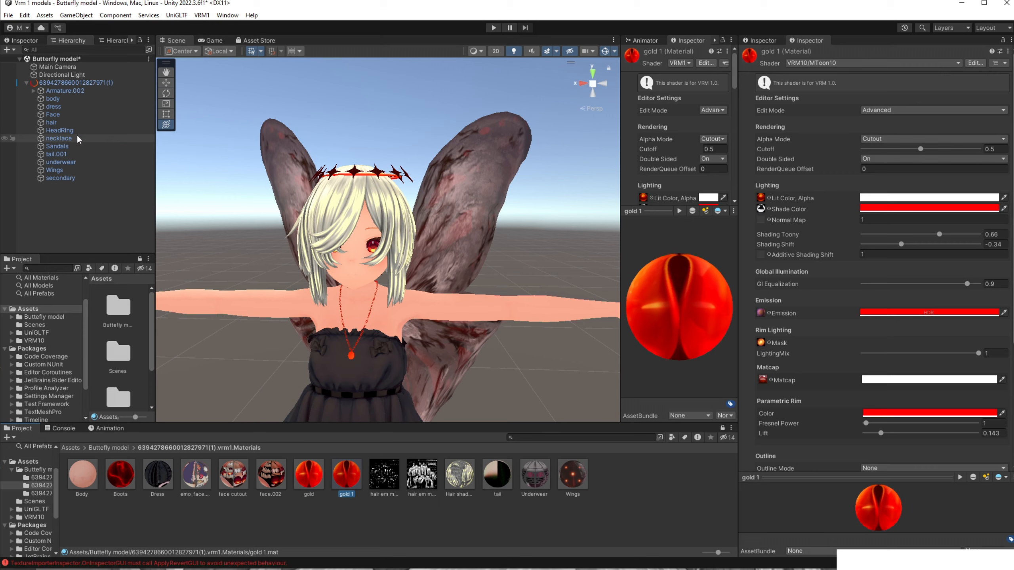
# Assign the duplicated gold 1 material to the necklace mesh's material slot.
pyautogui.click(60, 138)
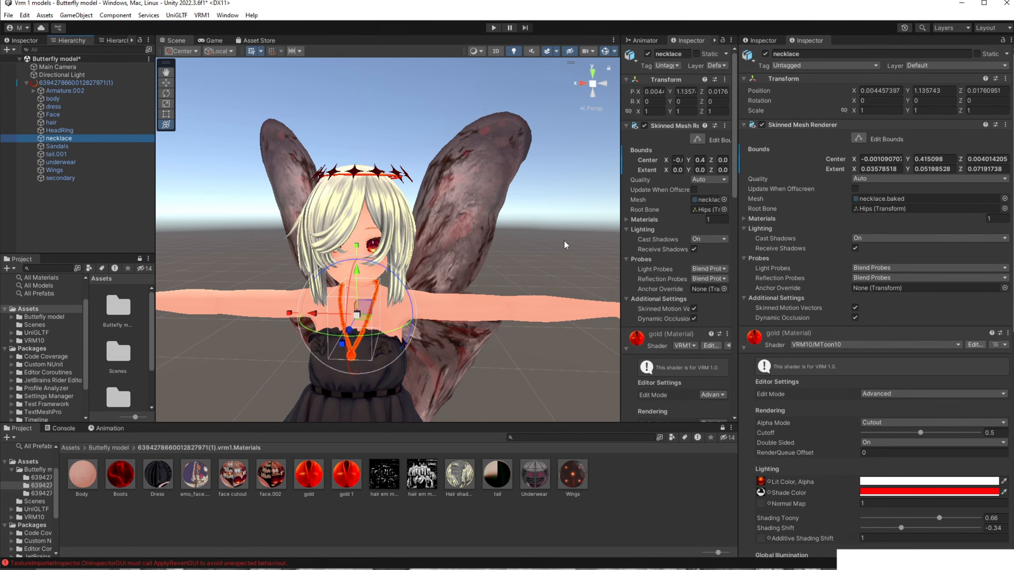
pyautogui.click(644, 219)
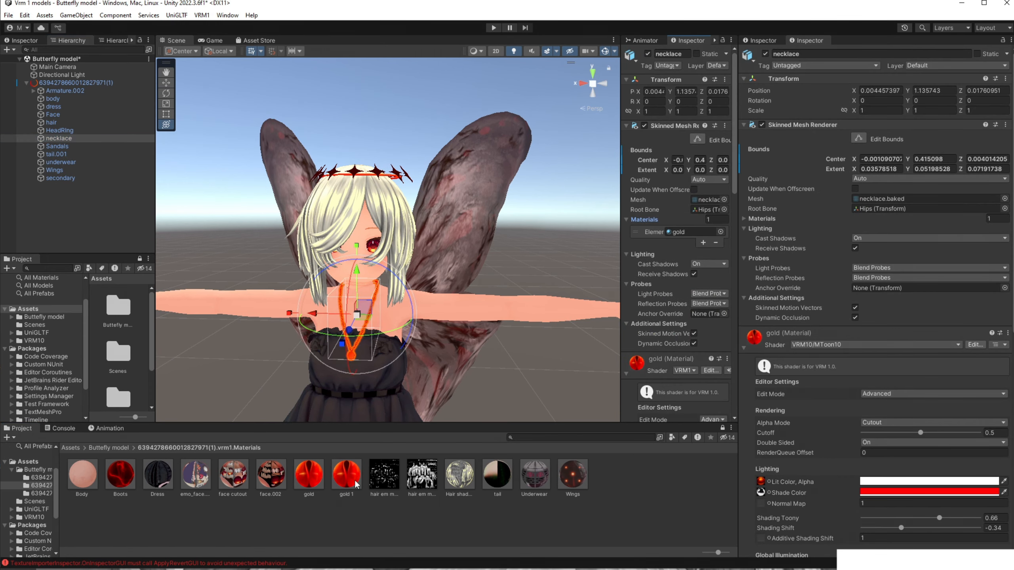
pyautogui.moveTo(356, 485); pyautogui.dragTo(688, 234)
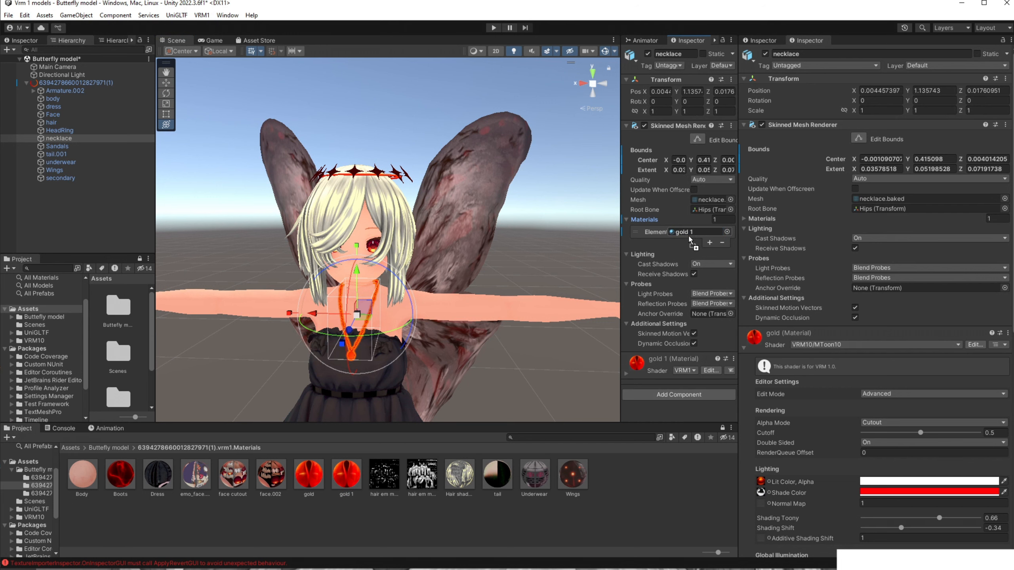
# Set the Cutoff of the original gold material to 1 and deselect it.
pyautogui.click(305, 468)
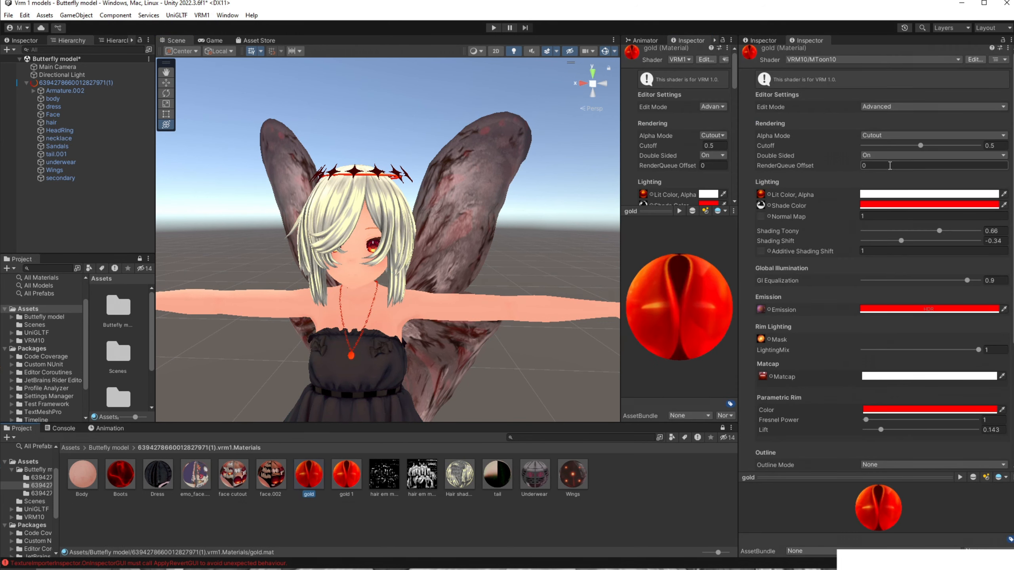
pyautogui.moveTo(921, 145); pyautogui.dragTo(989, 151)
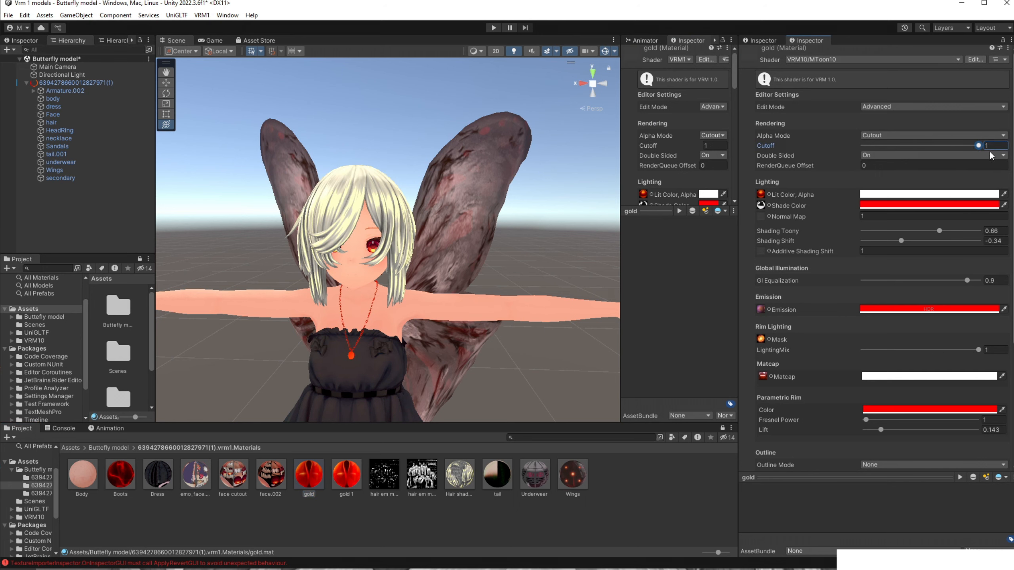
pyautogui.click(573, 256)
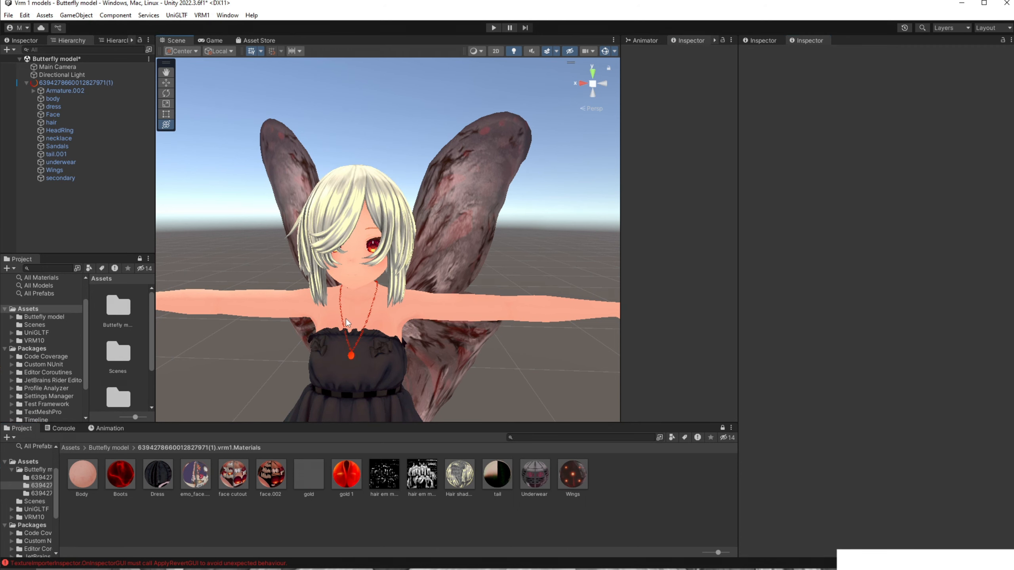
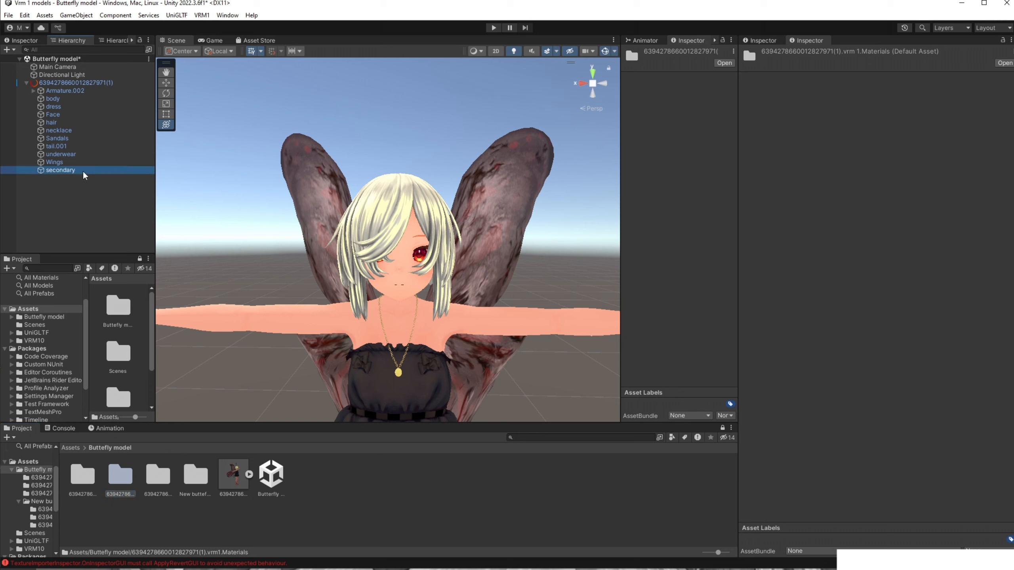
# Open the New buttefly folder and check the materials used by the character's underwear, tail and wings meshes.
pyautogui.click(83, 171)
pyautogui.doubleClick(195, 476)
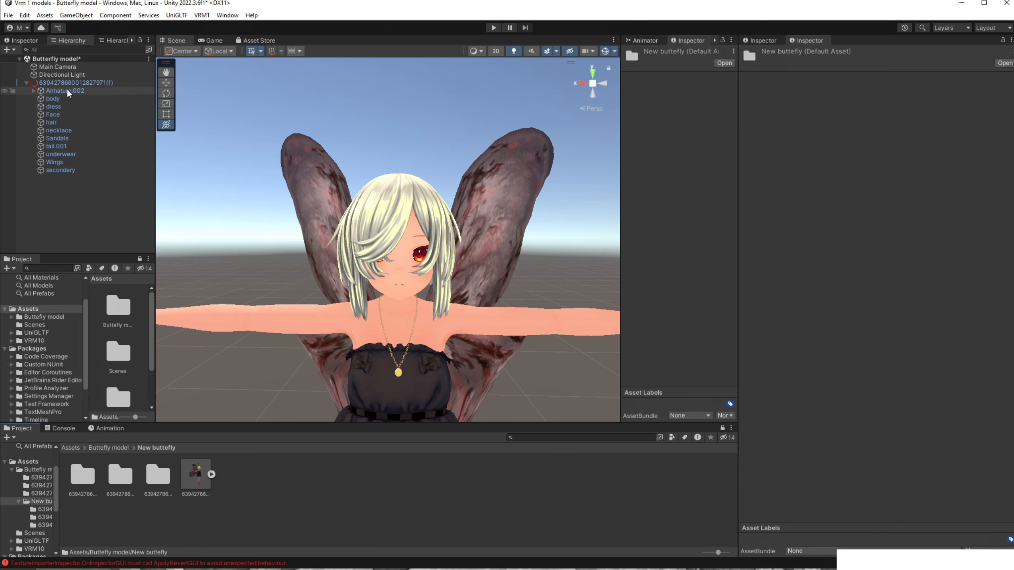
pyautogui.click(67, 106)
pyautogui.click(66, 115)
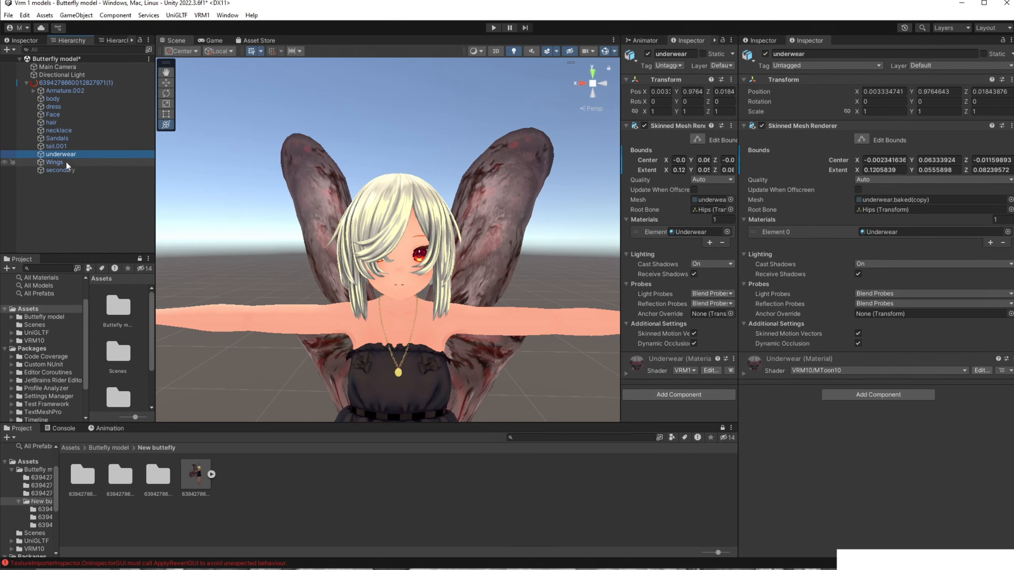
pyautogui.doubleClick(68, 151)
pyautogui.click(53, 114)
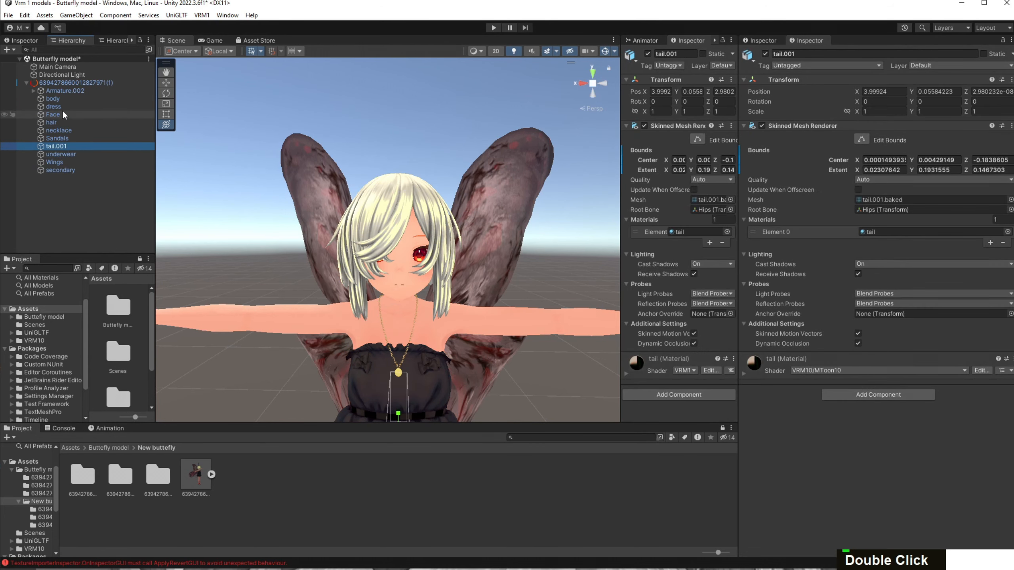
pyautogui.click(307, 177)
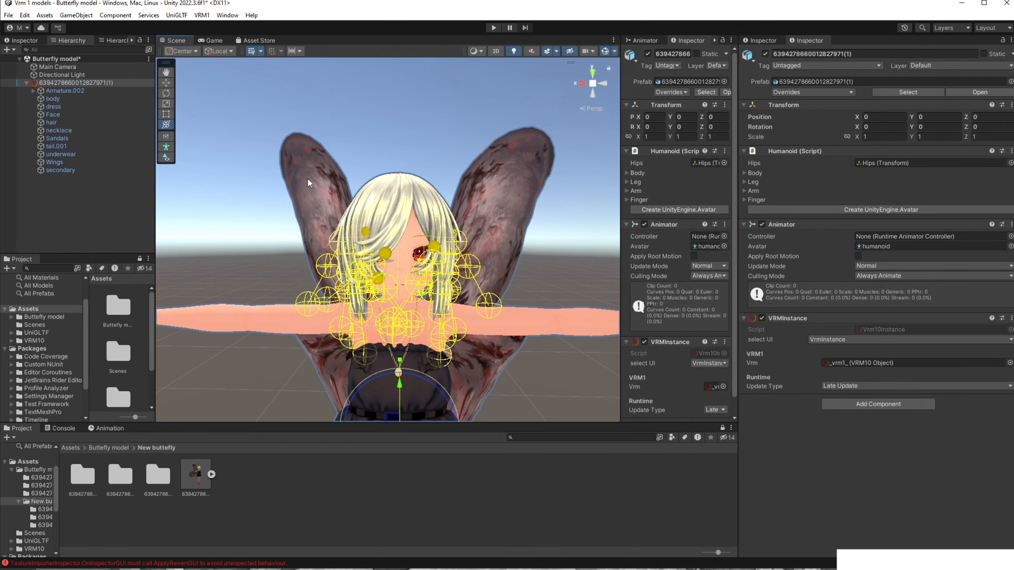
pyautogui.click(307, 177)
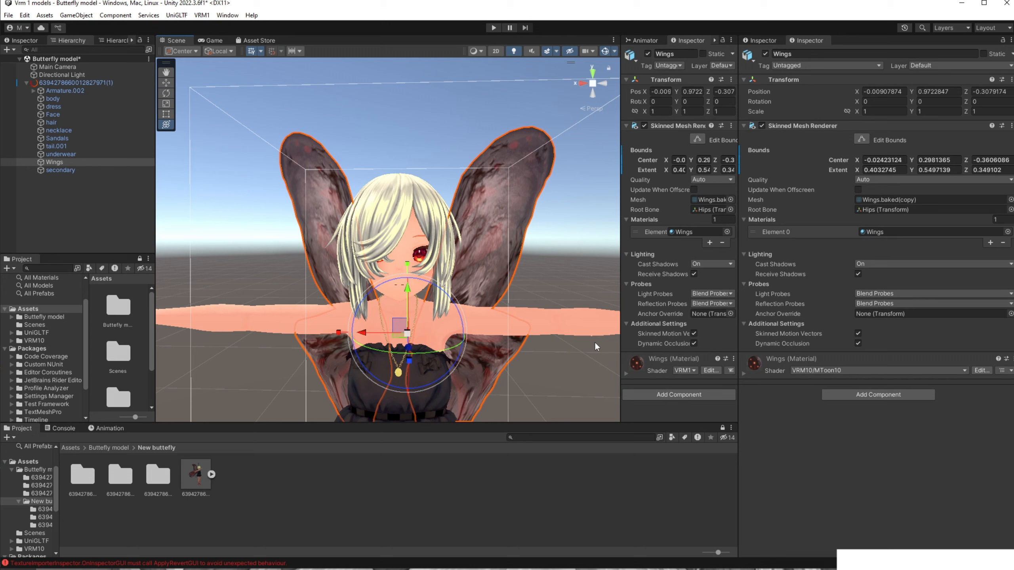
pyautogui.click(577, 204)
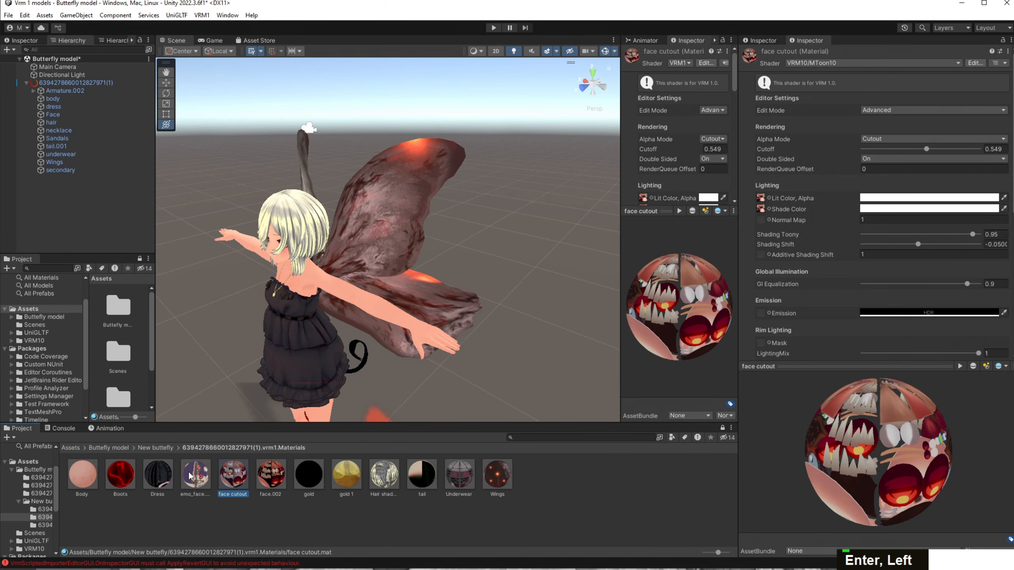
# Select the emo_face.002 material and look through the textures available for its Lit Color.
pyautogui.click(190, 474)
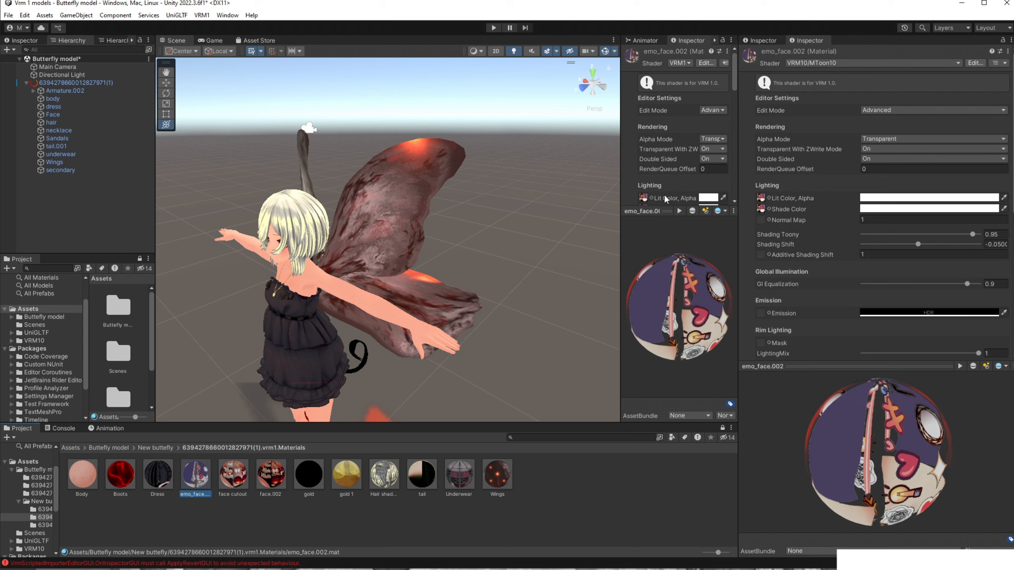
pyautogui.click(770, 198)
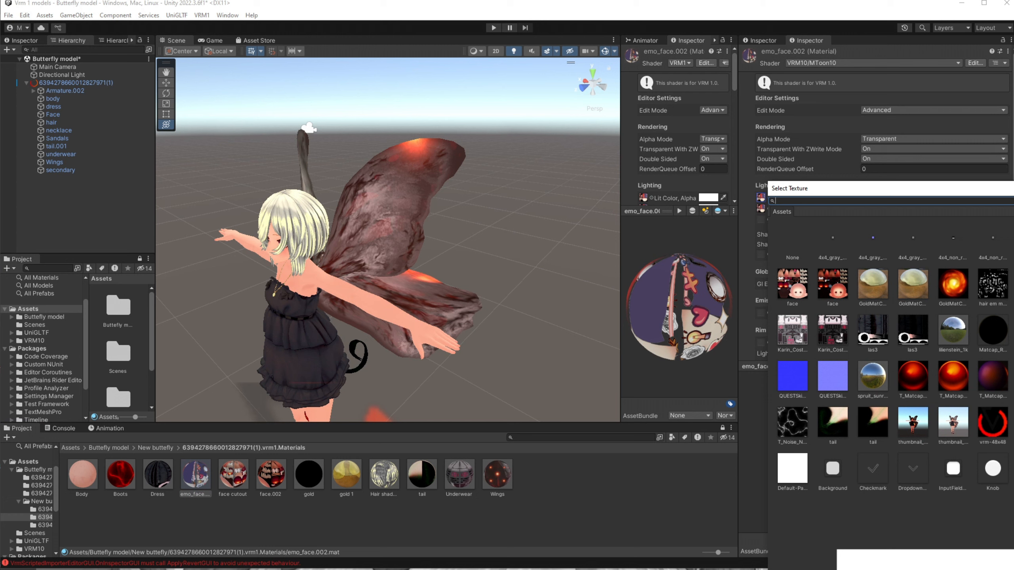
pyautogui.press('Escape')
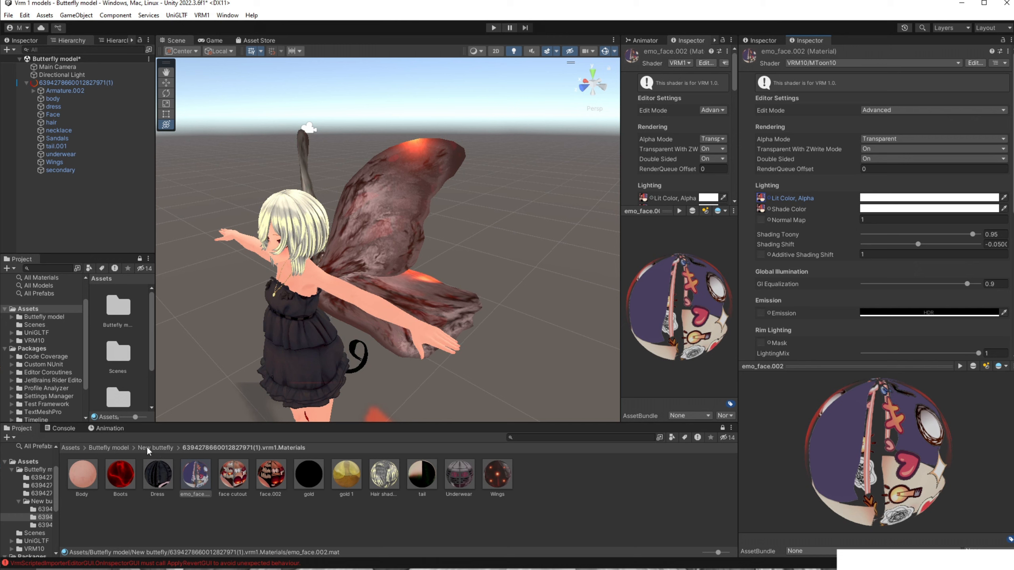
# Delete the old vrm1 Assets, Materials and Textures folders and the old VRM prefab from the Buttefly model folder.
pyautogui.click(106, 448)
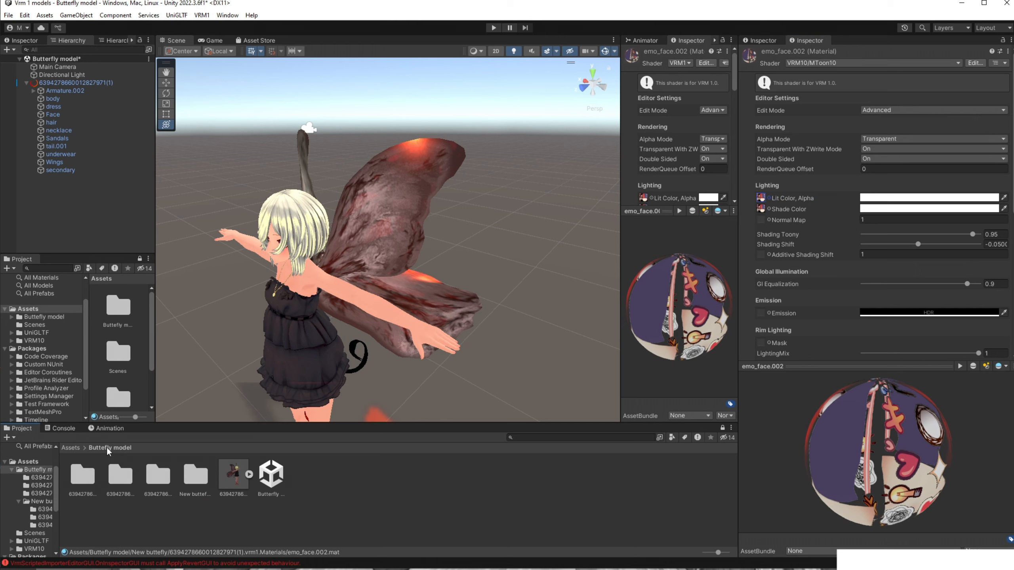
pyautogui.click(86, 476)
pyautogui.keyDown('ctrl'); pyautogui.click(114, 478); pyautogui.keyUp('ctrl')
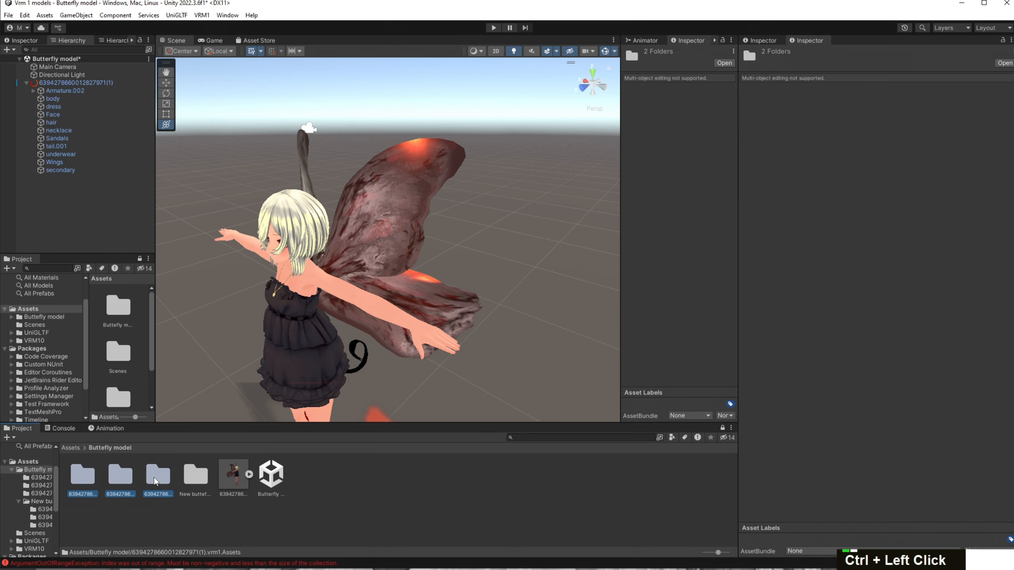
pyautogui.keyDown('ctrl'); pyautogui.click(220, 478); pyautogui.keyUp('ctrl')
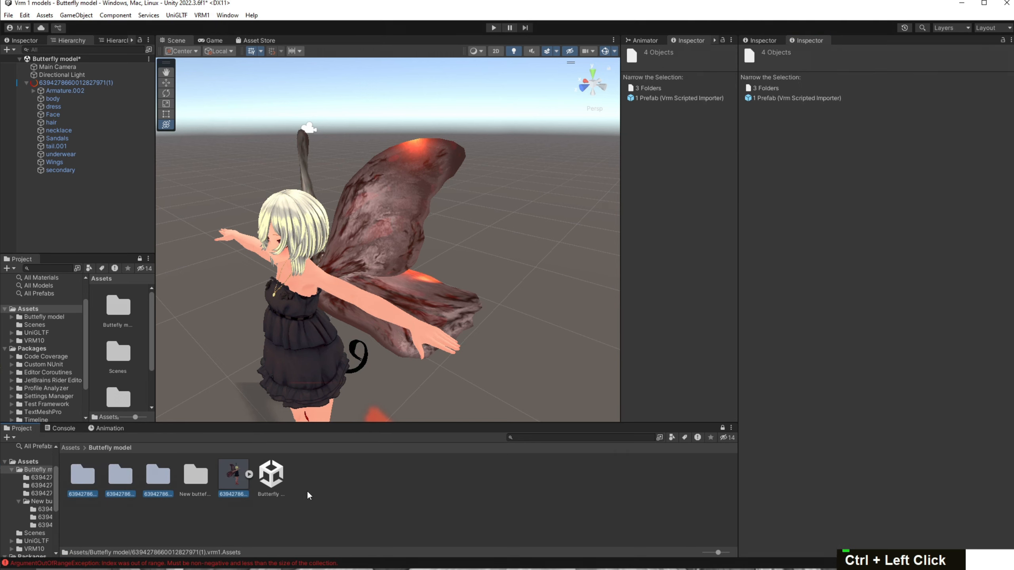
pyautogui.press('Delete')
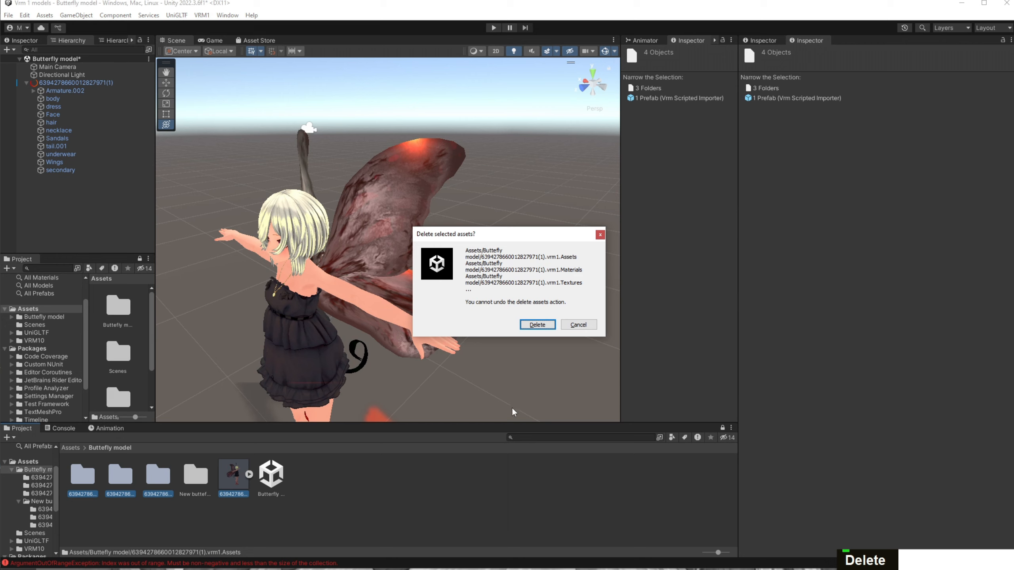
pyautogui.click(537, 325)
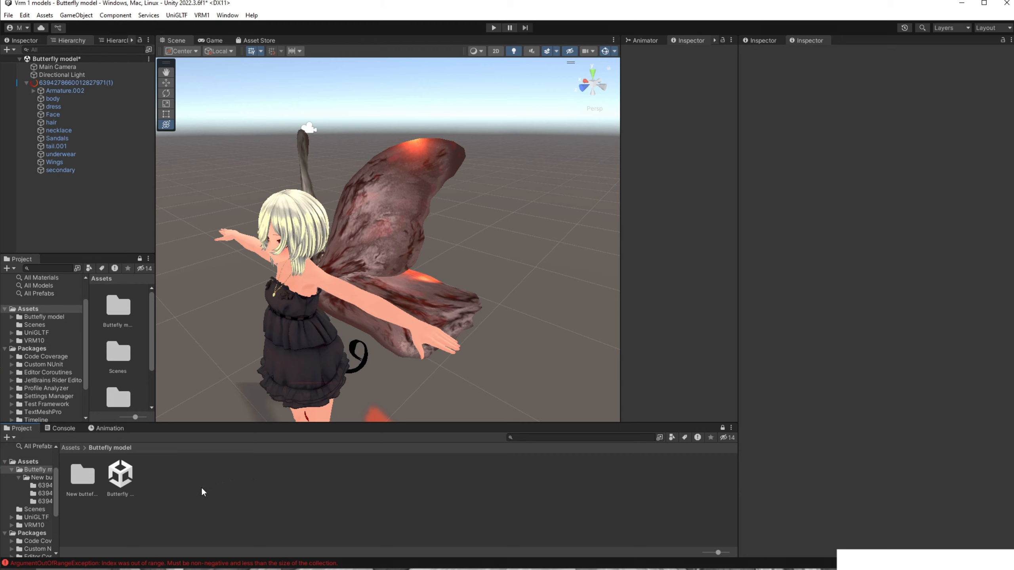
# Open the New buttefly folder and examine the character's wings and outfit in the scene from several angles.
pyautogui.doubleClick(79, 475)
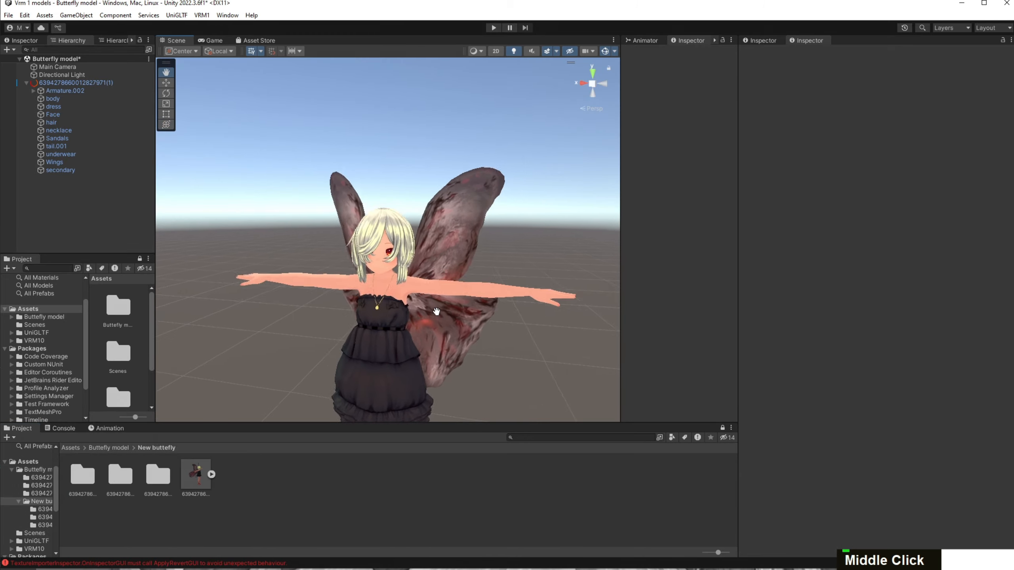
pyautogui.moveTo(434, 310); pyautogui.dragTo(416, 292, button='middle')
pyautogui.moveTo(495, 268); pyautogui.dragTo(489, 301, button='right')
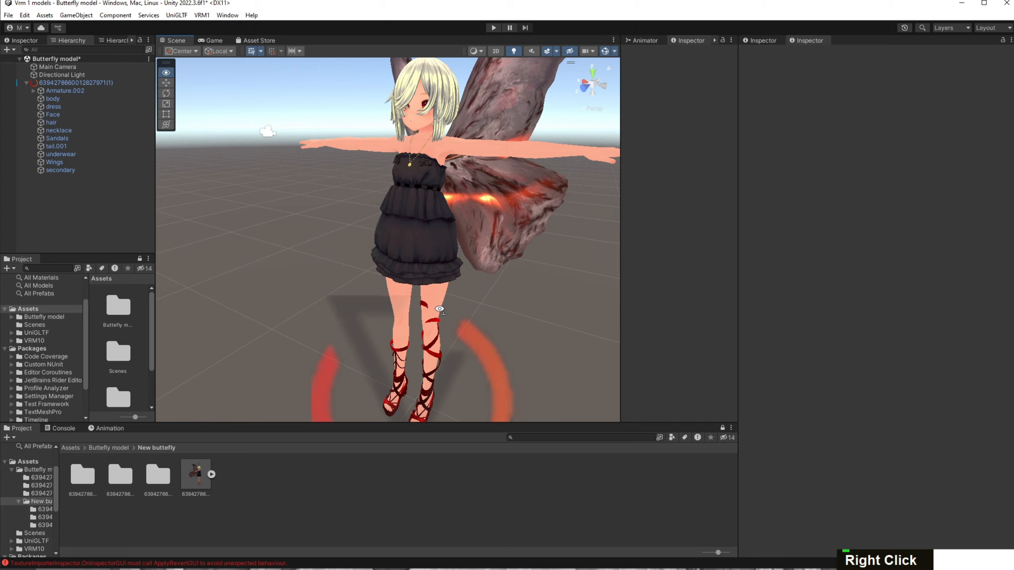
pyautogui.moveTo(489, 300); pyautogui.dragTo(422, 312, button='middle')
pyautogui.moveTo(536, 285); pyautogui.dragTo(533, 283, button='right')
pyautogui.moveTo(533, 283); pyautogui.dragTo(484, 321, button='middle')
pyautogui.click(420, 236)
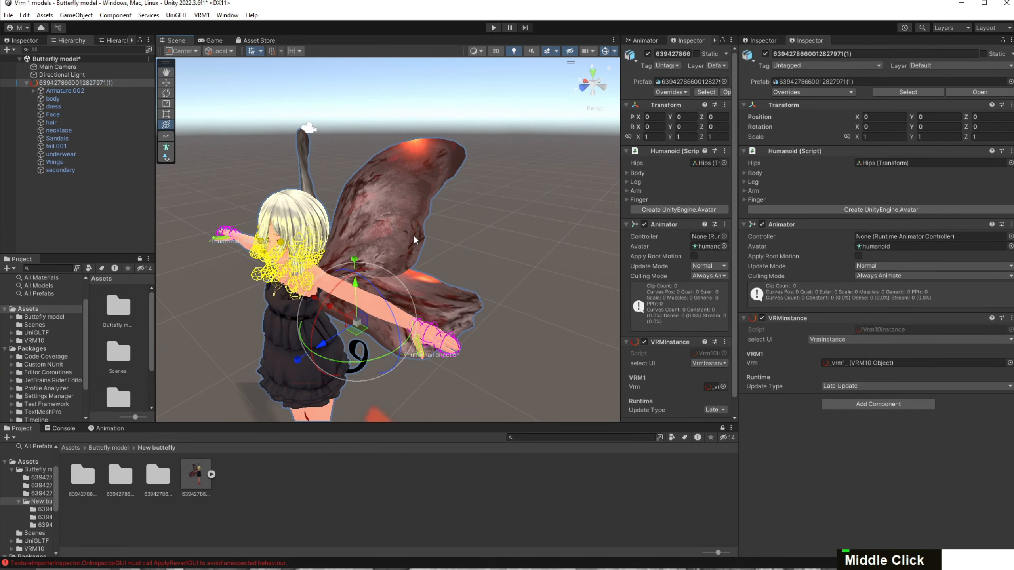
pyautogui.click(421, 238)
pyautogui.click(521, 336)
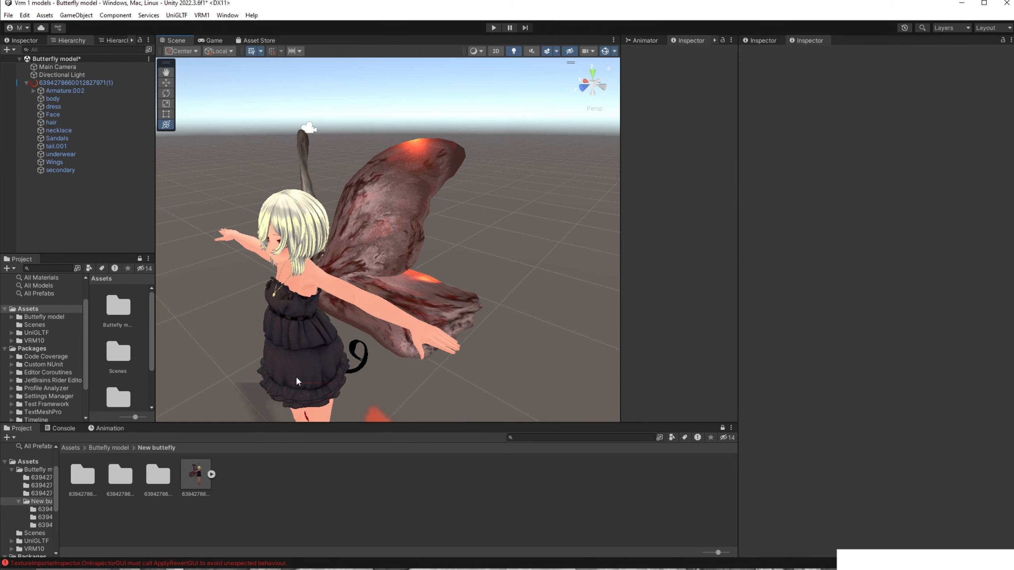
# Open the new model's vrm1.Materials folder, select the Wings material and lock the Inspector on it.
pyautogui.click(155, 474)
pyautogui.doubleClick(129, 483)
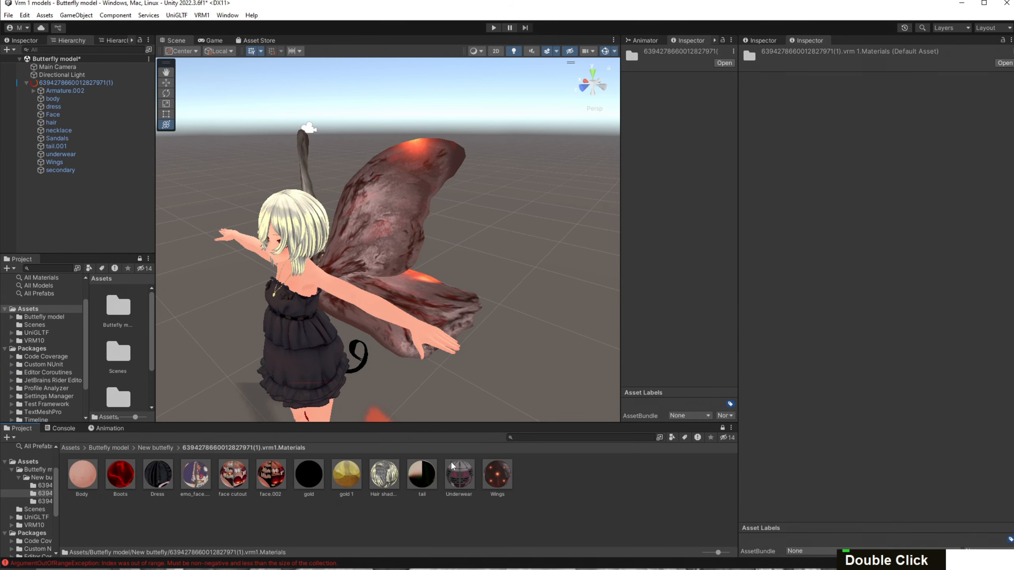
pyautogui.click(495, 473)
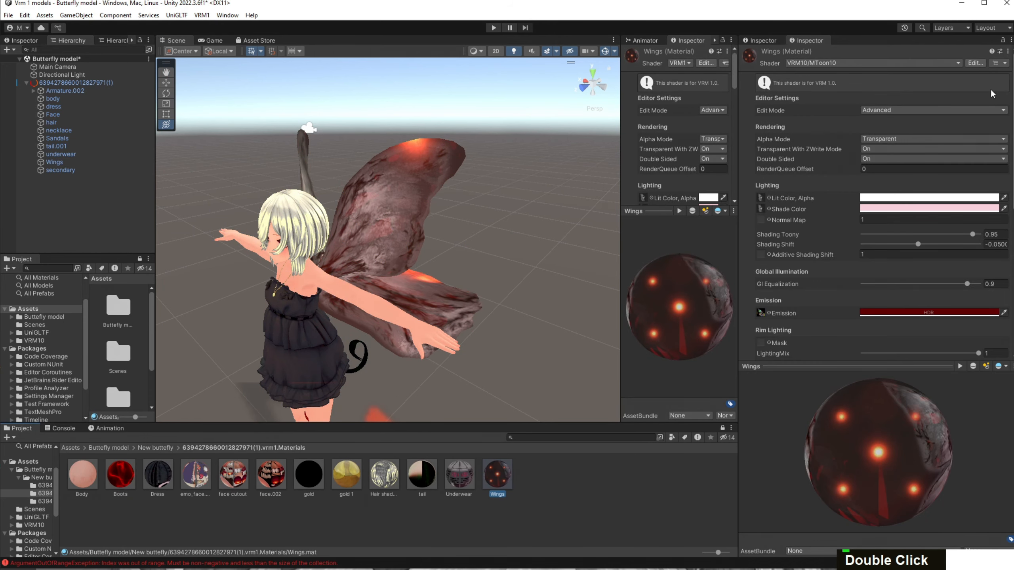
pyautogui.click(1003, 41)
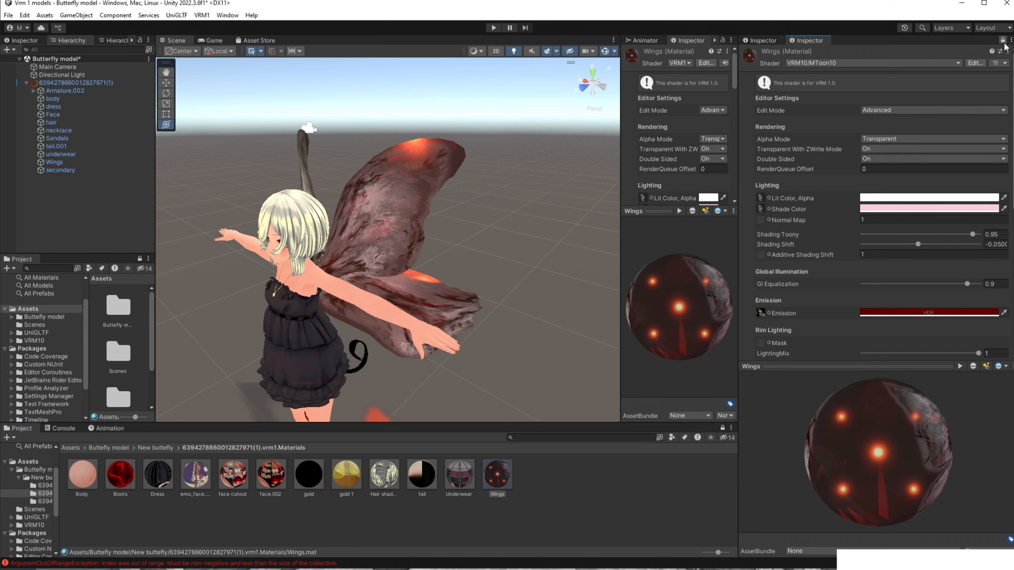
# Preview the Matcap texture of the Wings material and open the new model's vrm1.Textures folder.
pyautogui.scroll(-3, 776, 274)
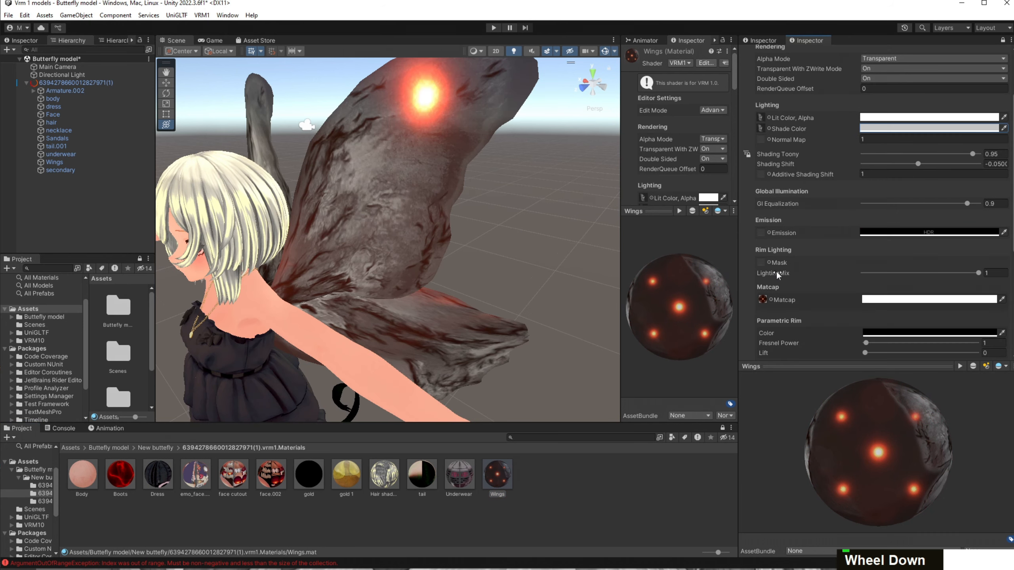
pyautogui.keyDown('ctrl'); pyautogui.click(763, 298); pyautogui.keyUp('ctrl')
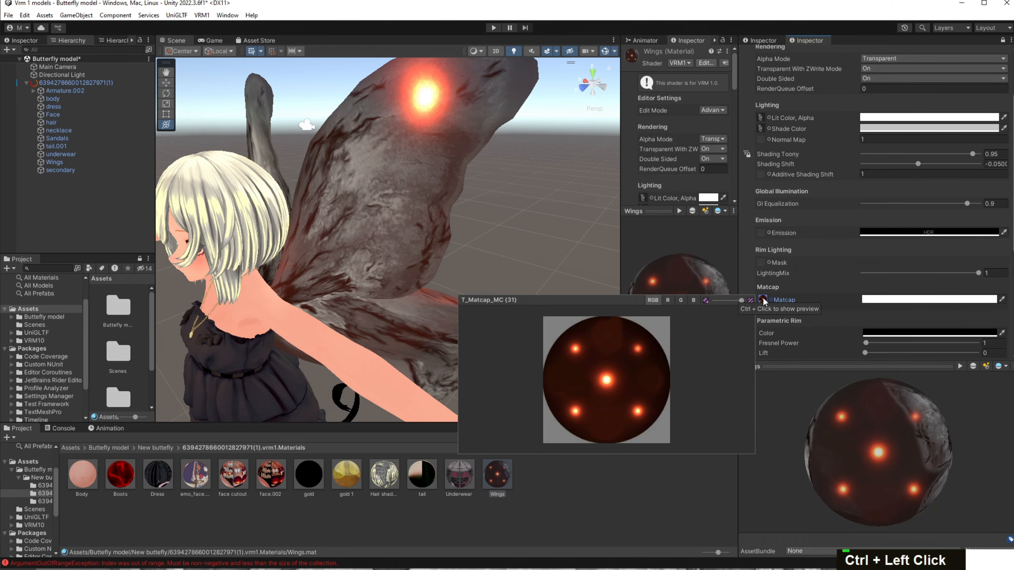
pyautogui.click(160, 447)
pyautogui.doubleClick(151, 485)
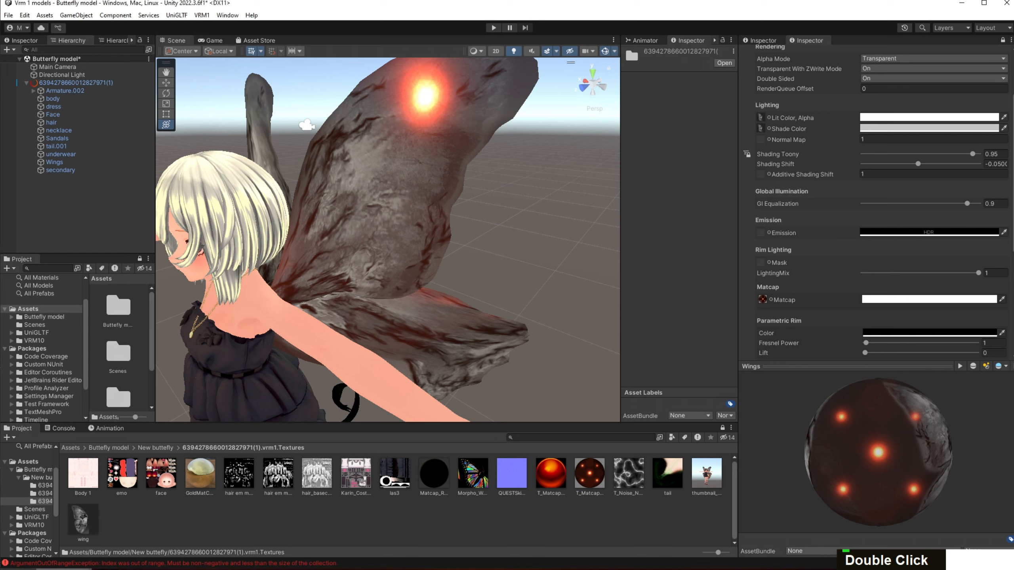
# In Krita, brighten the dark areas of T_Matcap_MC (31).png to near white with an adjustment filter.
pyautogui.scroll(-1, 488, 276)
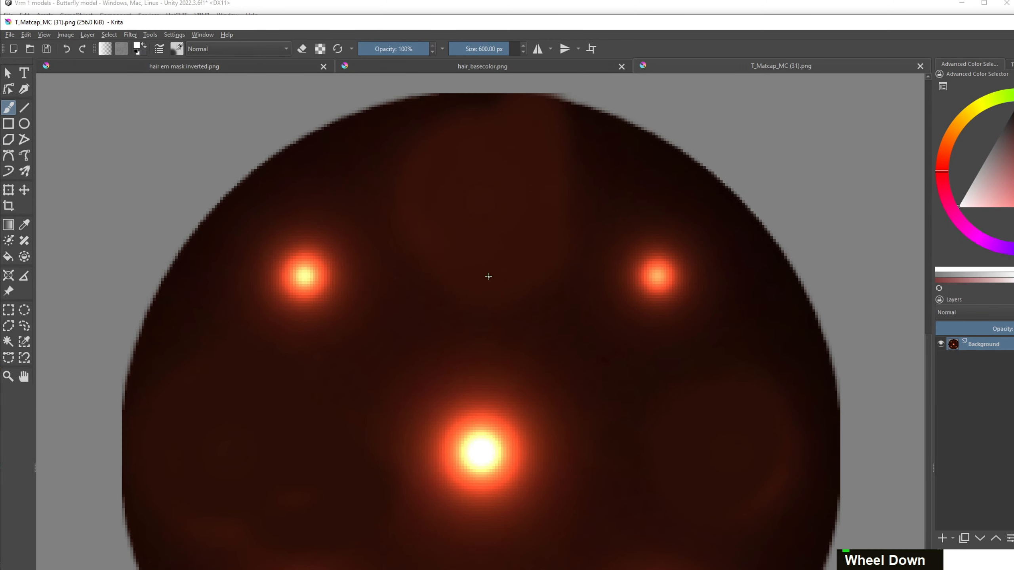
pyautogui.click(131, 34)
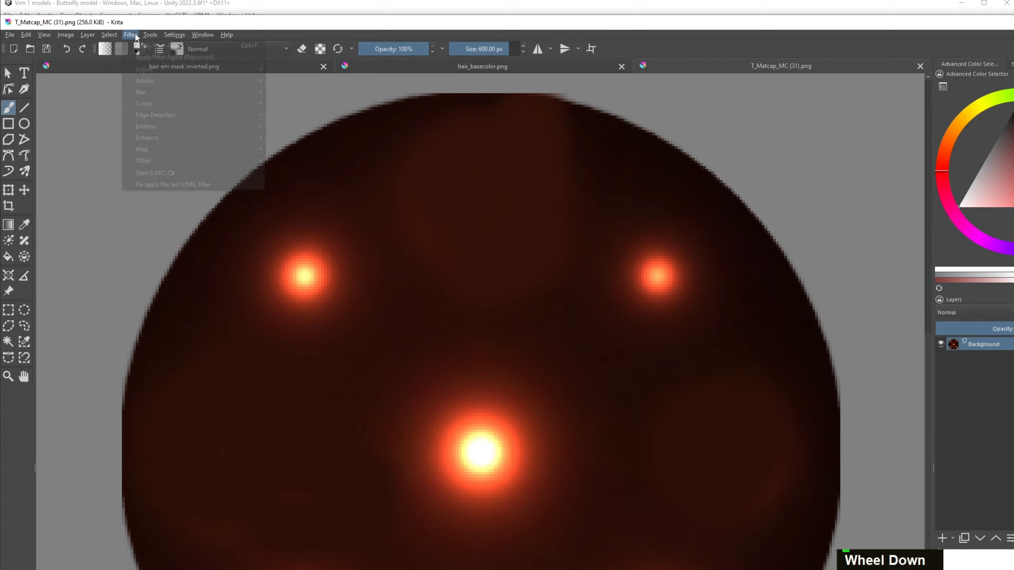
pyautogui.click(157, 69)
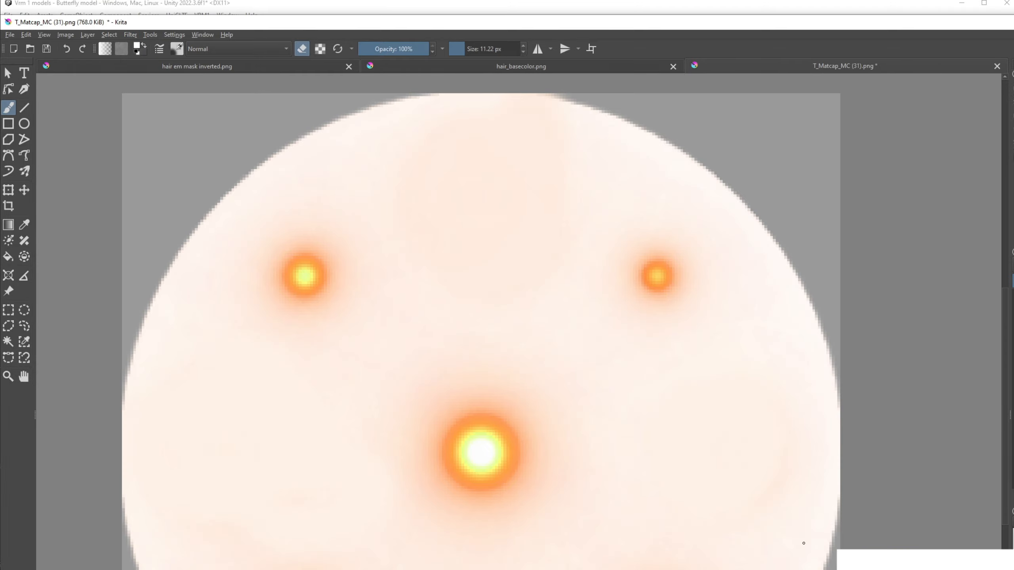
# Save the edited matcap as a separate PNG named newT_Matcap_MC (31).png in the vrm1.Textures folder.
pyautogui.click(47, 49)
pyautogui.click(693, 508)
pyautogui.click(11, 35)
pyautogui.click(33, 90)
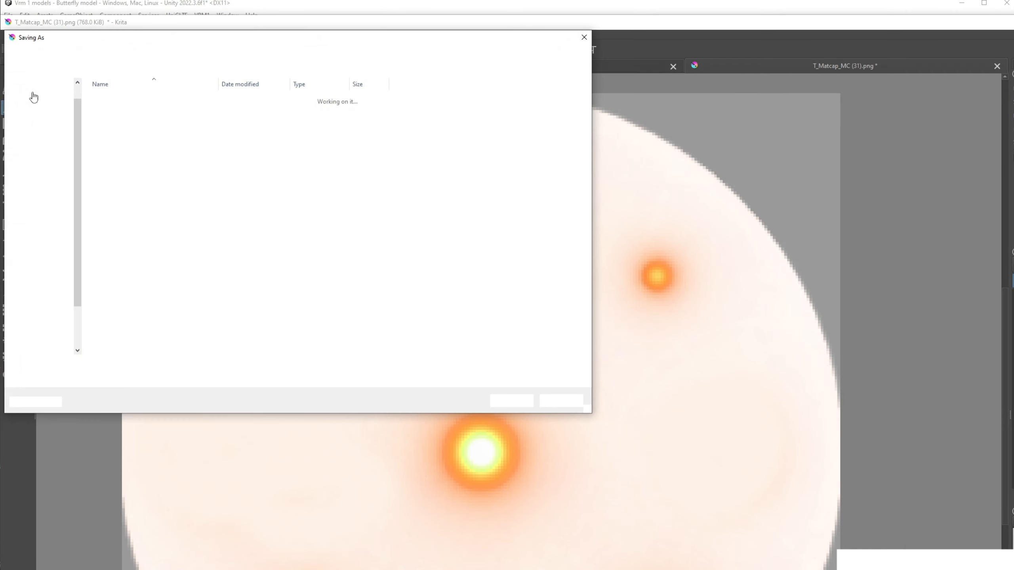
pyautogui.press('Left')
pyautogui.write('new')
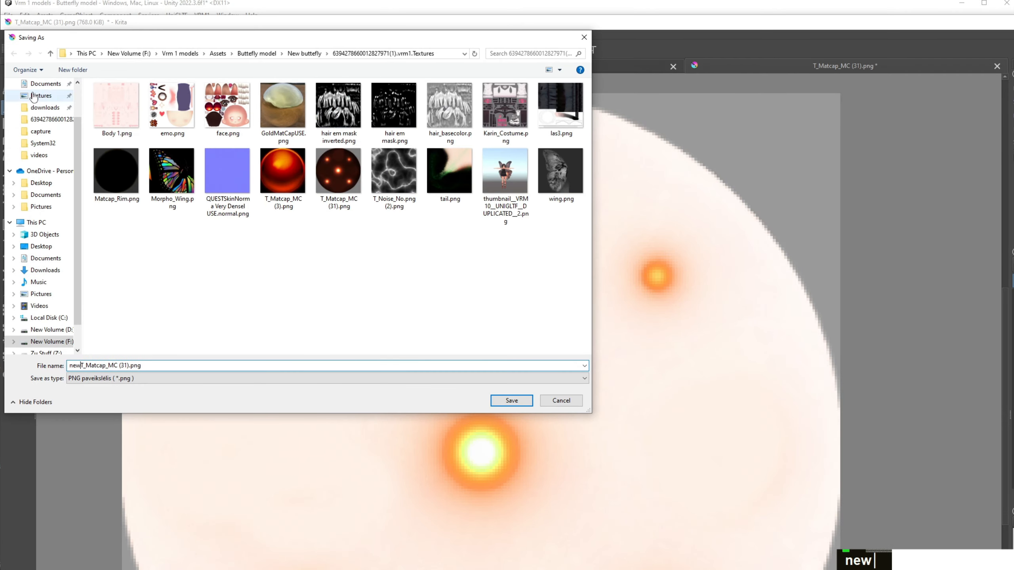
pyautogui.press('Return')
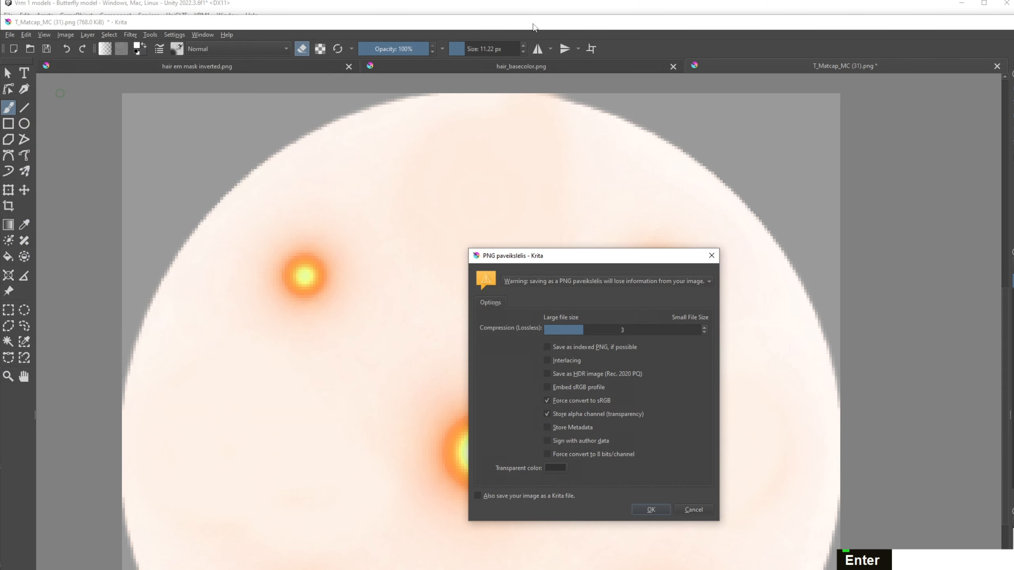
# Save the recoloured matcap as a PNG with the default options and assign newT_Matcap_MC (31) as the Wings material's matcap in Unity.
pyautogui.press('Return')
pyautogui.click(528, 8)
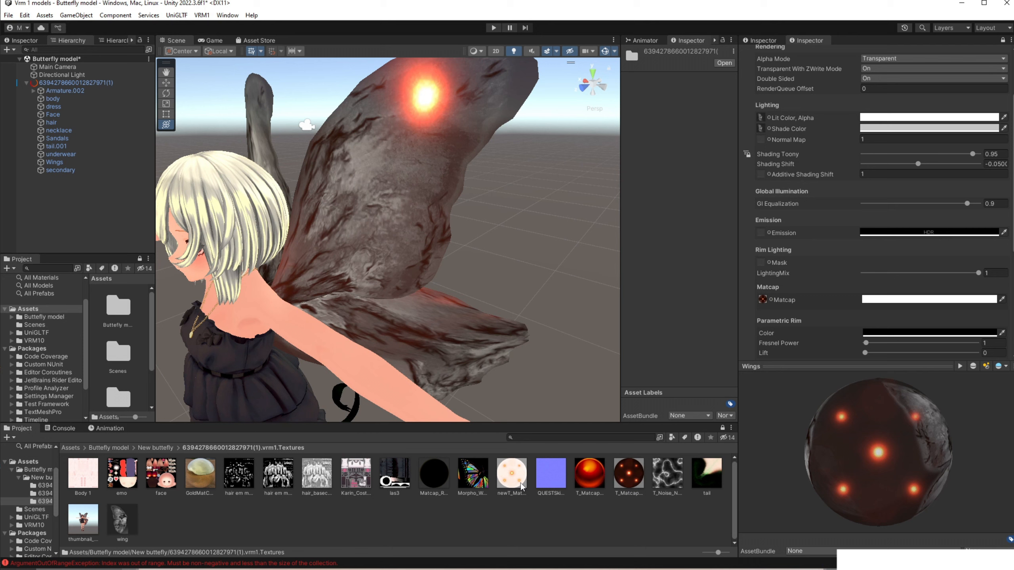
pyautogui.moveTo(521, 485); pyautogui.dragTo(762, 299)
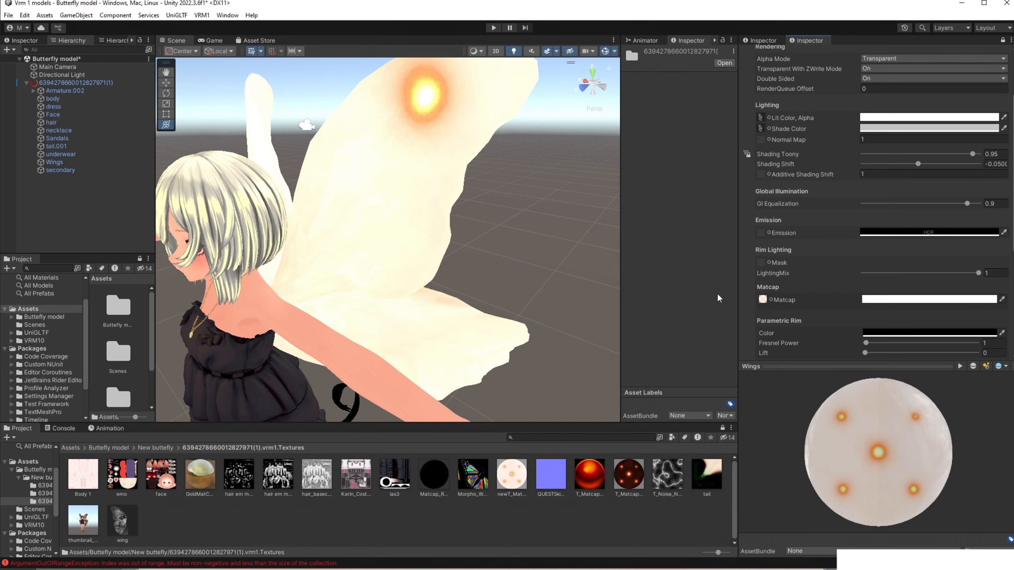
pyautogui.moveTo(512, 287); pyautogui.dragTo(488, 225, button='right')
pyautogui.moveTo(488, 225)
pyautogui.mouseDown(button='middle')
pyautogui.moveTo(475, 154)
pyautogui.moveTo(501, 235)
pyautogui.mouseUp(button='middle')
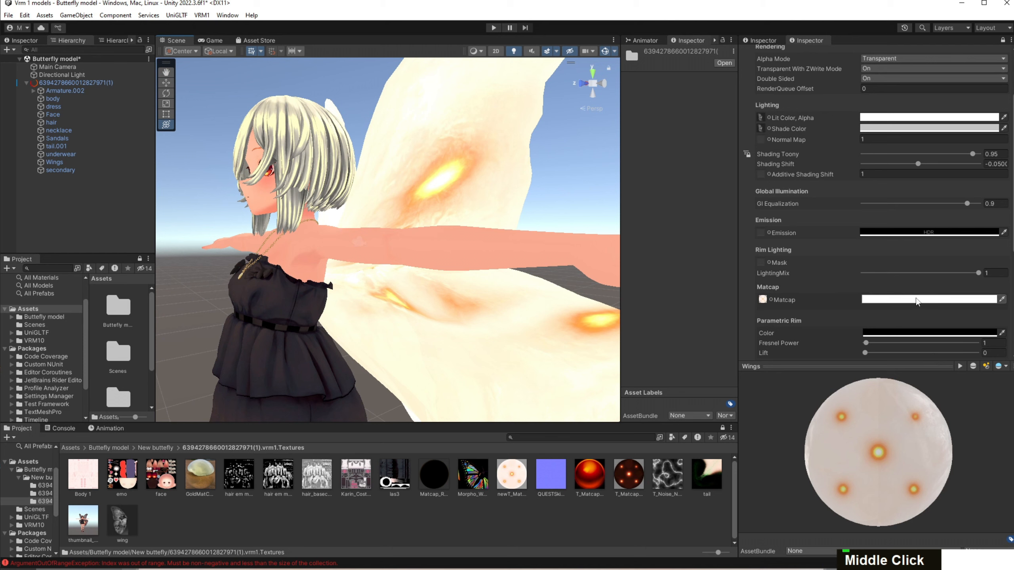
pyautogui.click(930, 299)
pyautogui.moveTo(965, 365)
pyautogui.mouseDown()
pyautogui.moveTo(922, 391)
pyautogui.moveTo(906, 370)
pyautogui.moveTo(909, 335)
pyautogui.mouseUp()
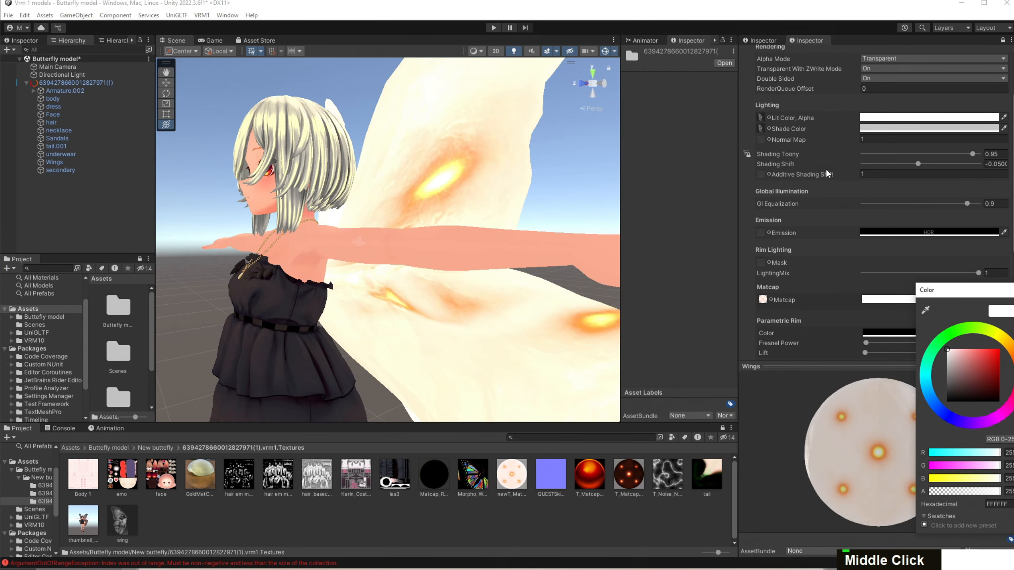
# Preview the wings' Lit Color texture and open wing.png in Krita for filtering.
pyautogui.keyDown('ctrl'); pyautogui.click(761, 128); pyautogui.keyUp('ctrl')
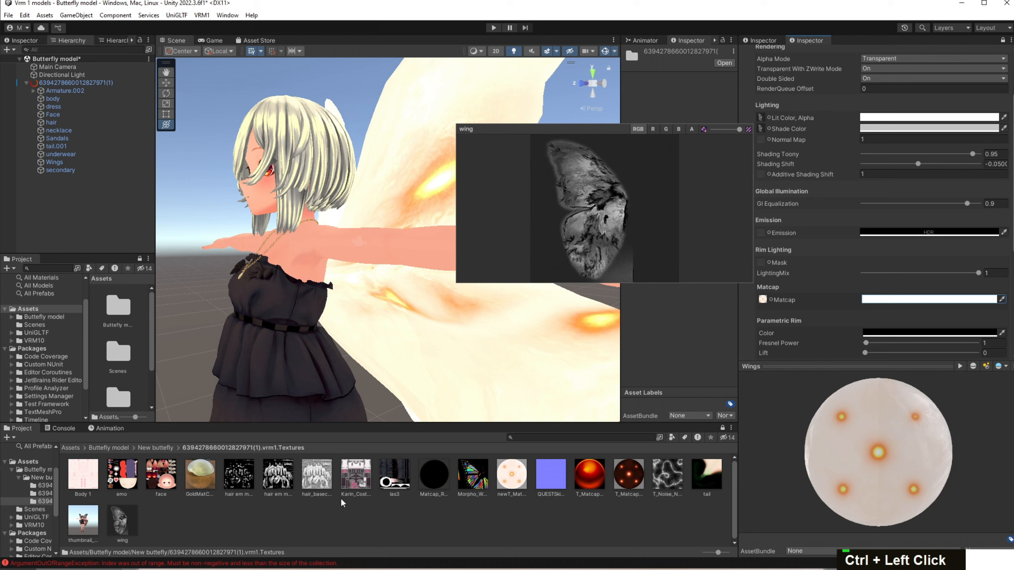
pyautogui.moveTo(119, 522); pyautogui.dragTo(215, 569)
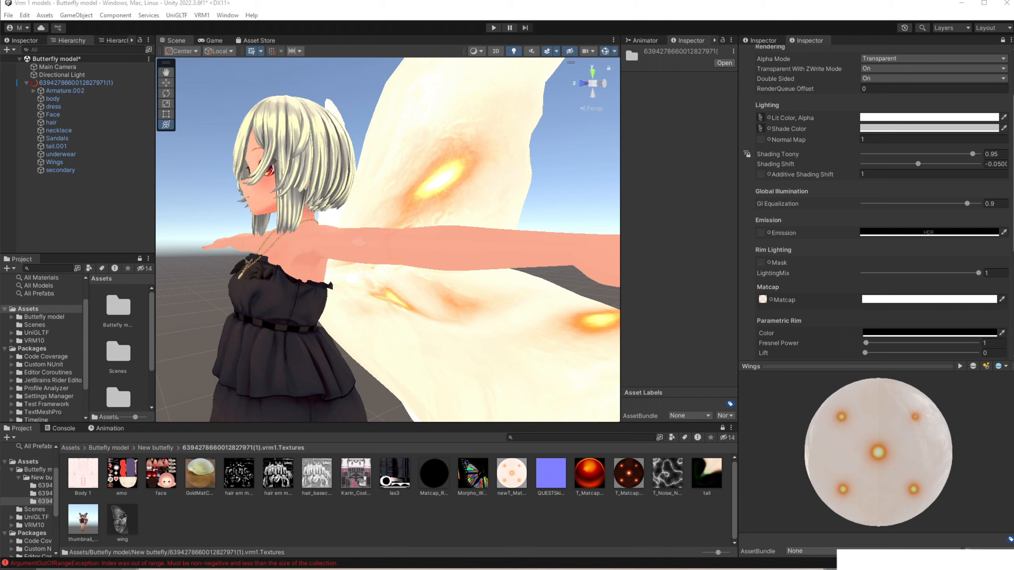
pyautogui.hotkey('alt', 'Tab')
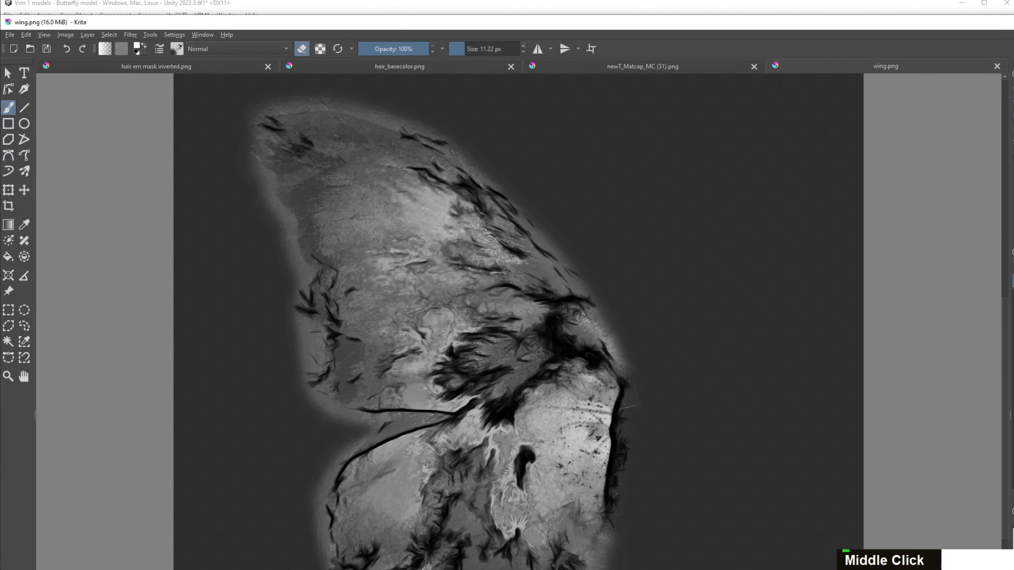
pyautogui.click(133, 32)
# Back in Unity, inspect the wings and preview the textures assigned to their Lit Color, Emission and Matcap slots.
pyautogui.moveTo(489, 288); pyautogui.dragTo(478, 298, button='right')
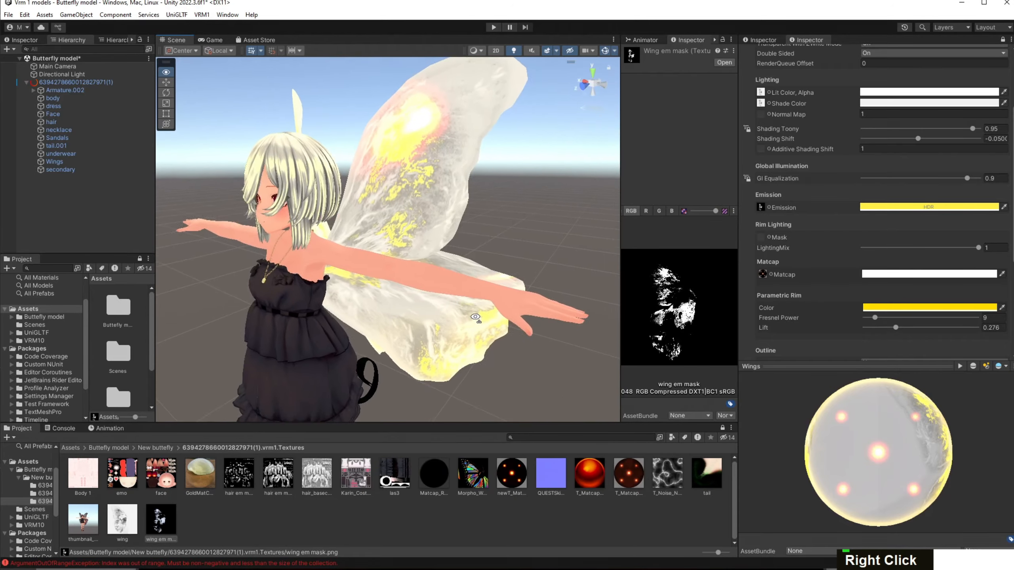
pyautogui.moveTo(478, 297); pyautogui.dragTo(457, 322, button='middle')
pyautogui.moveTo(457, 322); pyautogui.dragTo(451, 315, button='right')
pyautogui.moveTo(451, 316); pyautogui.dragTo(448, 308, button='middle')
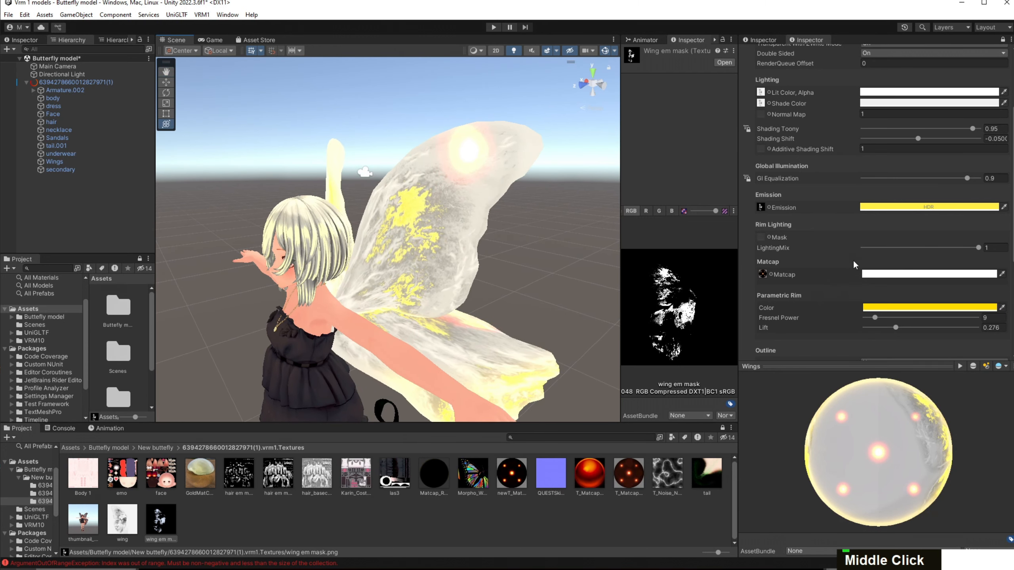
pyautogui.scroll(3, 852, 260)
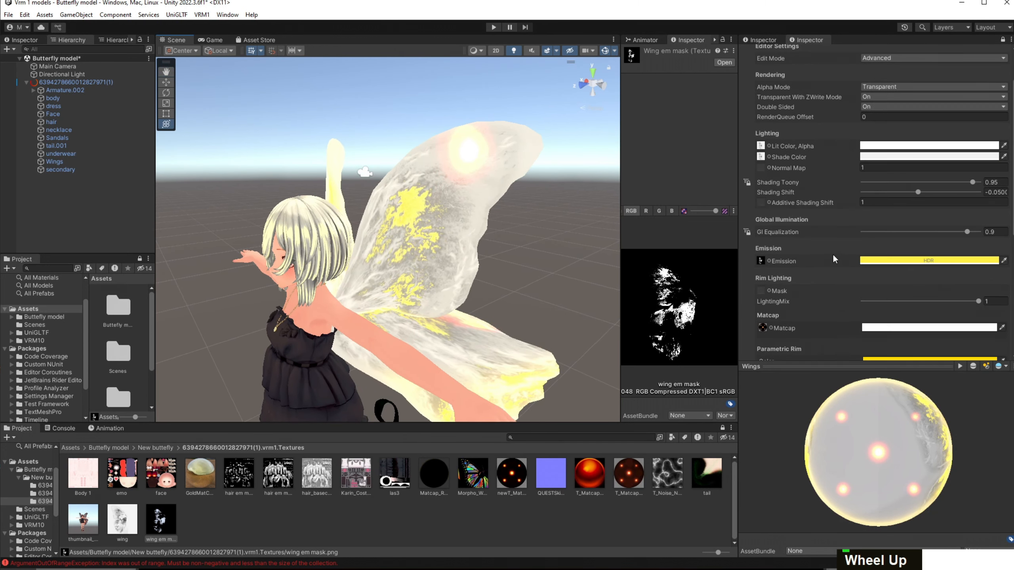
pyautogui.keyDown('ctrl'); pyautogui.click(760, 147); pyautogui.keyUp('ctrl')
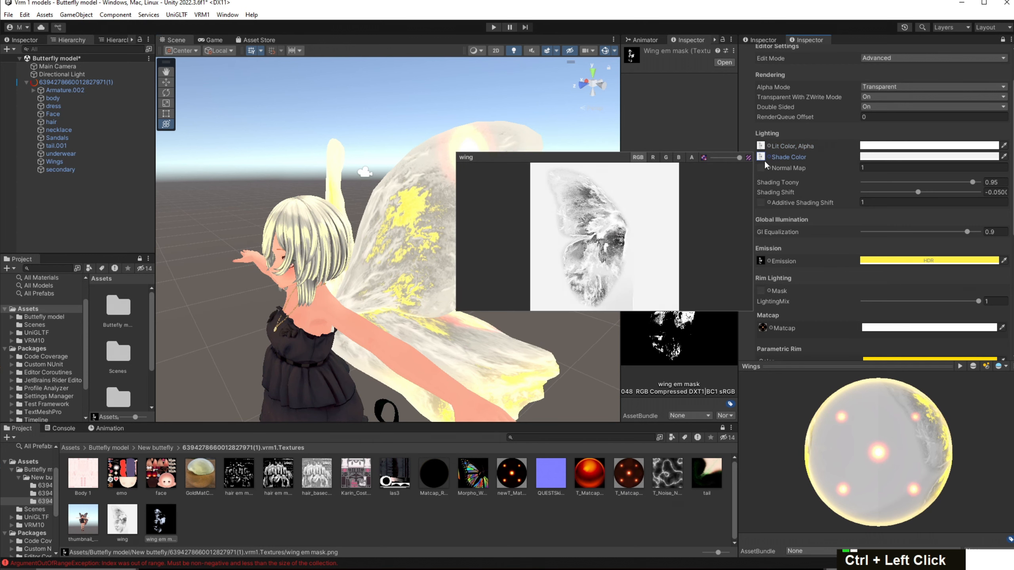
pyautogui.scroll(-2, 779, 190)
pyautogui.keyDown('ctrl'); pyautogui.click(761, 205); pyautogui.keyUp('ctrl')
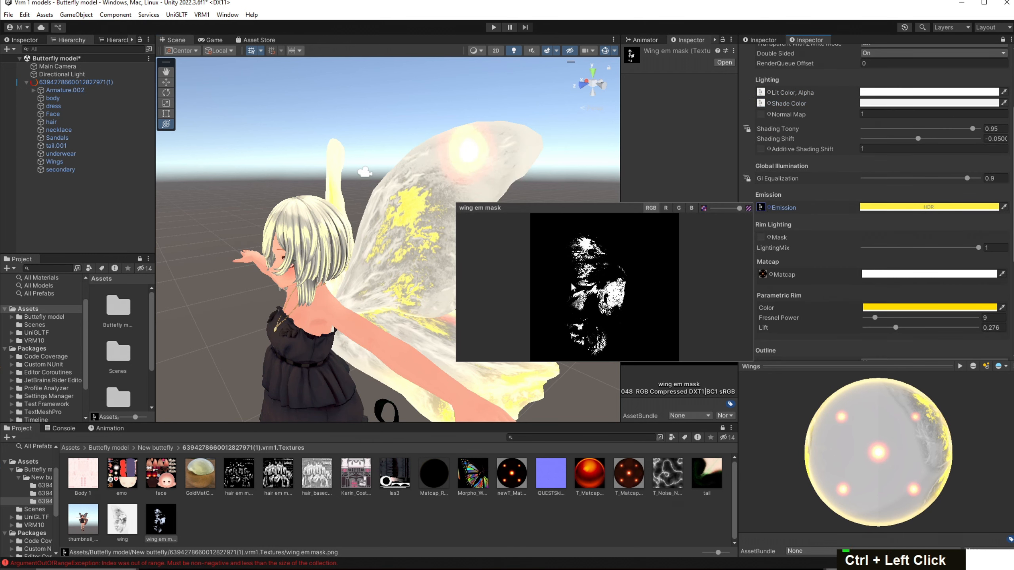
pyautogui.keyDown('ctrl'); pyautogui.click(763, 274); pyautogui.keyUp('ctrl')
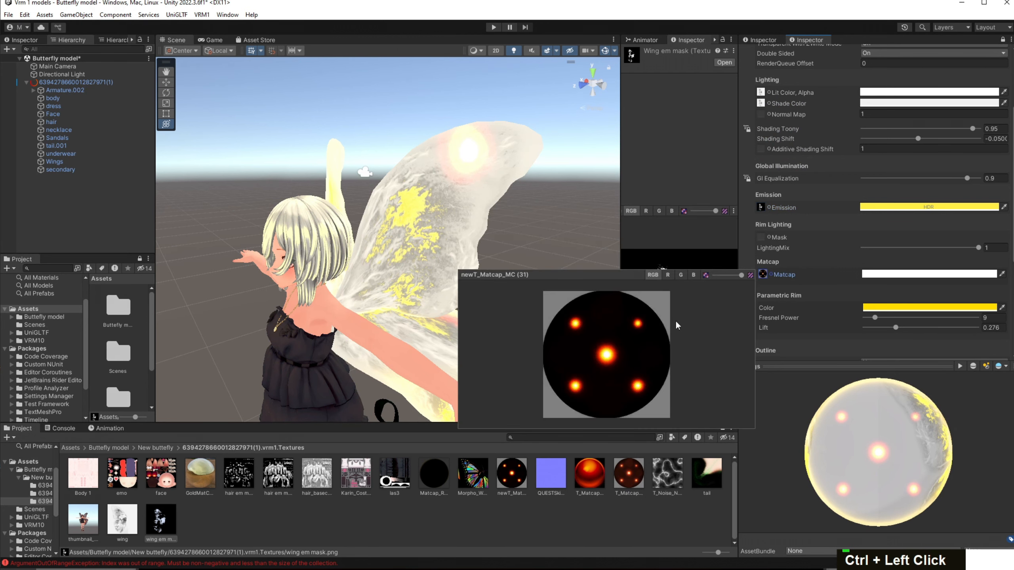
# Examine the upper and lower wings from several angles and review the Wings material's parametric rim settings.
pyautogui.moveTo(366, 216); pyautogui.dragTo(370, 200, button='right')
pyautogui.moveTo(369, 244); pyautogui.dragTo(396, 201, button='middle')
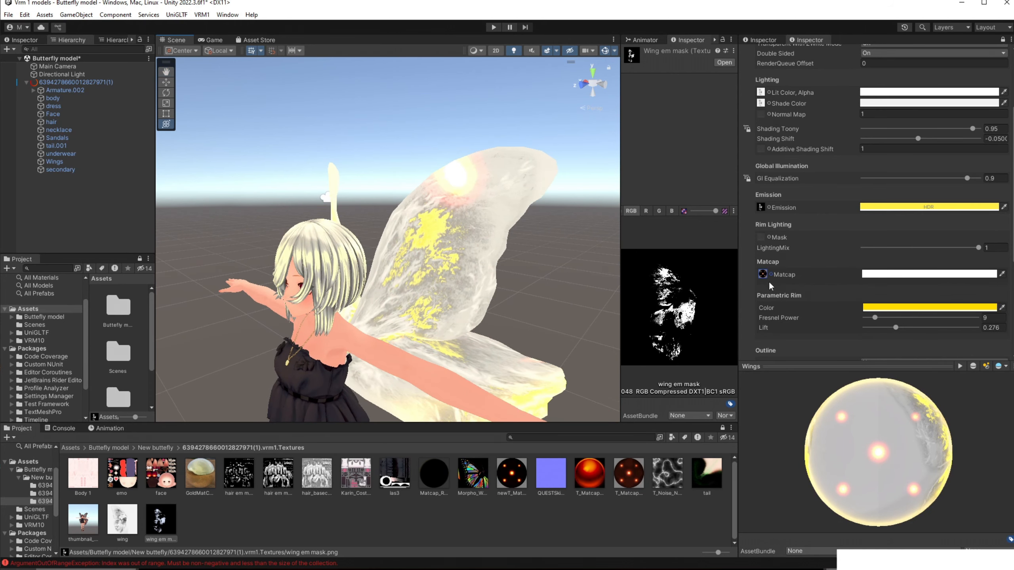
pyautogui.scroll(-2, 770, 282)
pyautogui.scroll(-1, 808, 241)
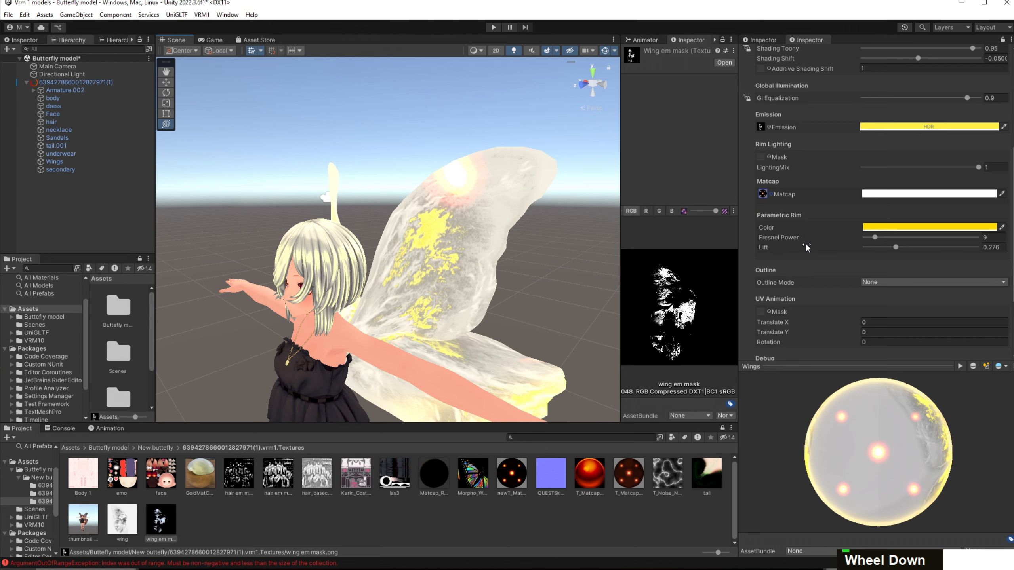
pyautogui.moveTo(470, 308); pyautogui.dragTo(494, 290, button='right')
pyautogui.moveTo(494, 291); pyautogui.dragTo(497, 246, button='middle')
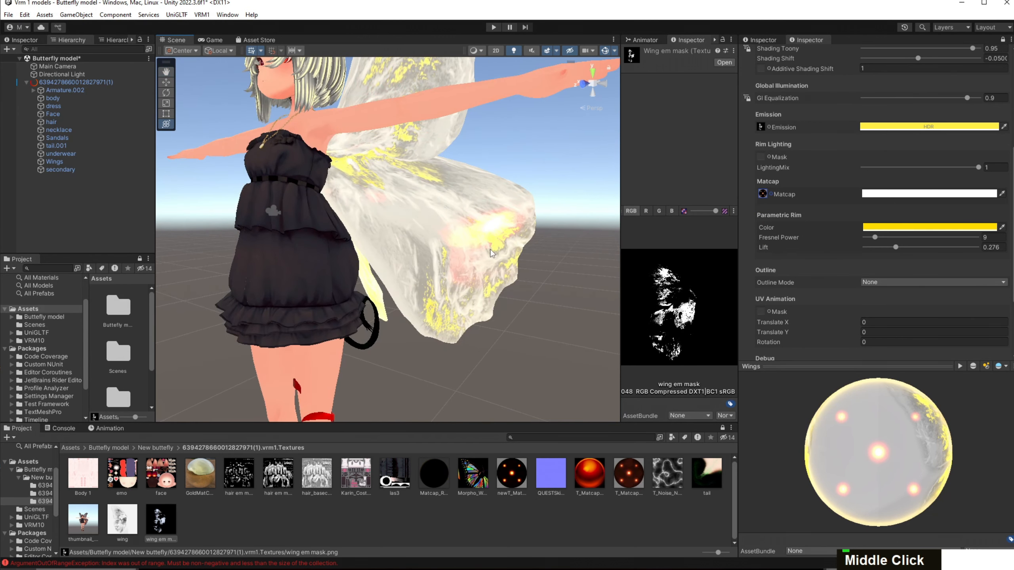
pyautogui.moveTo(492, 252); pyautogui.dragTo(462, 267, button='right')
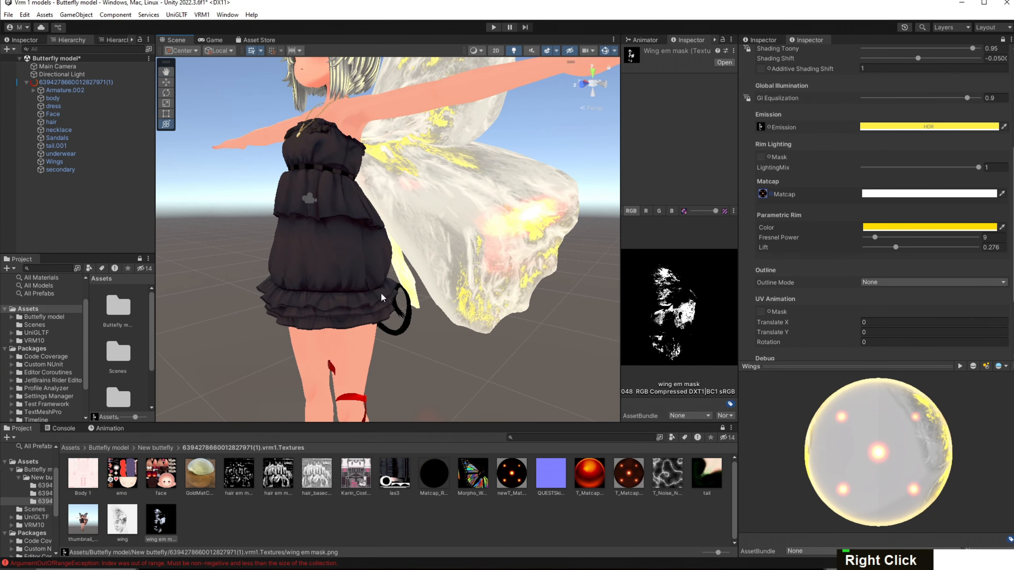
# Open the butterfly model's Materials folder and select the Dress material.
pyautogui.click(146, 448)
pyautogui.click(129, 471)
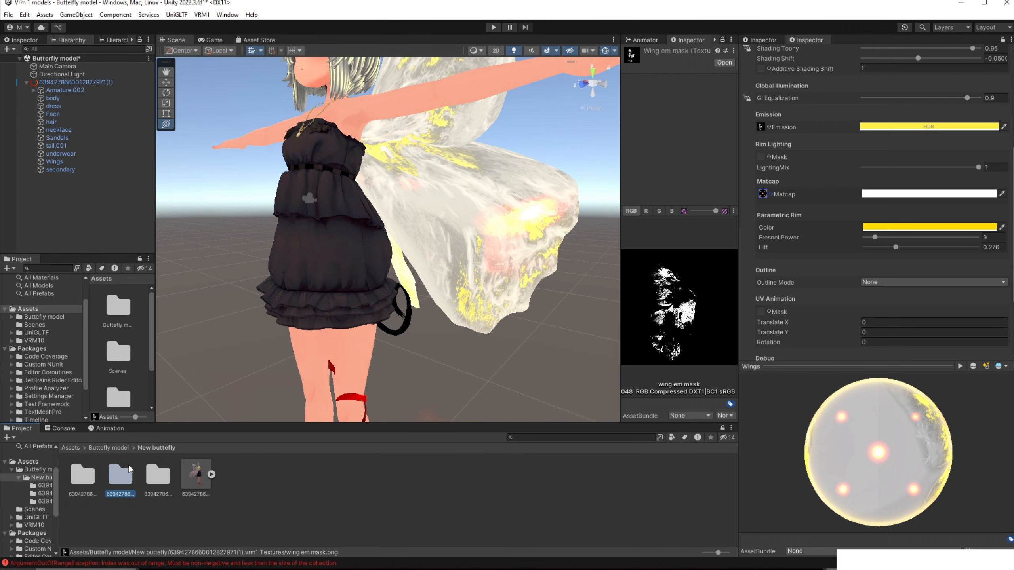
pyautogui.doubleClick(129, 471)
pyautogui.moveTo(423, 362); pyautogui.dragTo(469, 357, button='right')
pyautogui.moveTo(469, 357); pyautogui.dragTo(505, 353, button='middle')
pyautogui.moveTo(476, 371); pyautogui.dragTo(461, 388, button='right')
pyautogui.scroll(-2, 459, 384)
pyautogui.moveTo(459, 383)
pyautogui.mouseDown(button='middle')
pyautogui.moveTo(454, 404)
pyautogui.moveTo(463, 382)
pyautogui.mouseUp(button='middle')
pyautogui.click(157, 474)
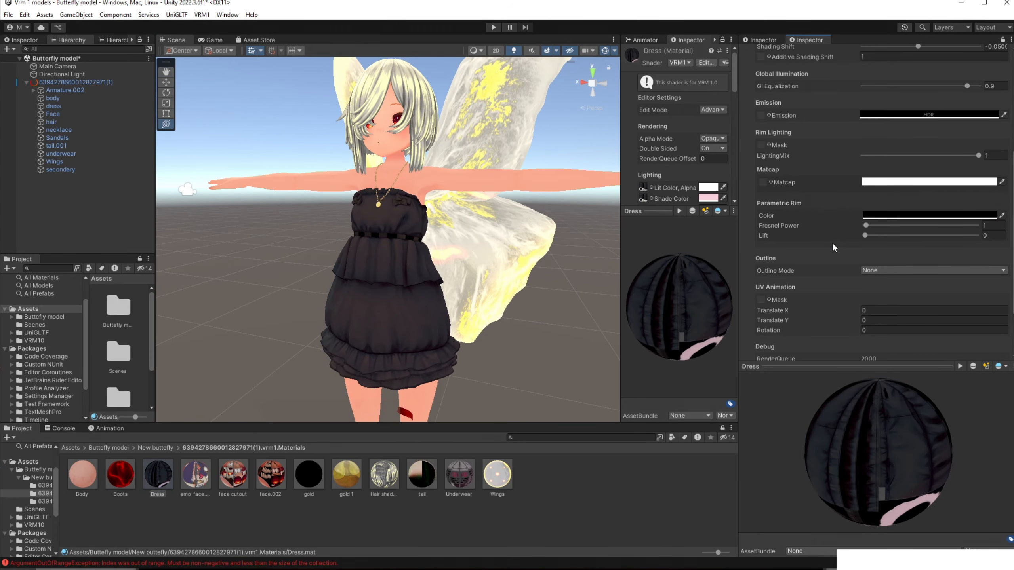
# Preview the Dress material's Lit Color and Shade Color textures and review its remaining shader settings.
pyautogui.scroll(8, 832, 243)
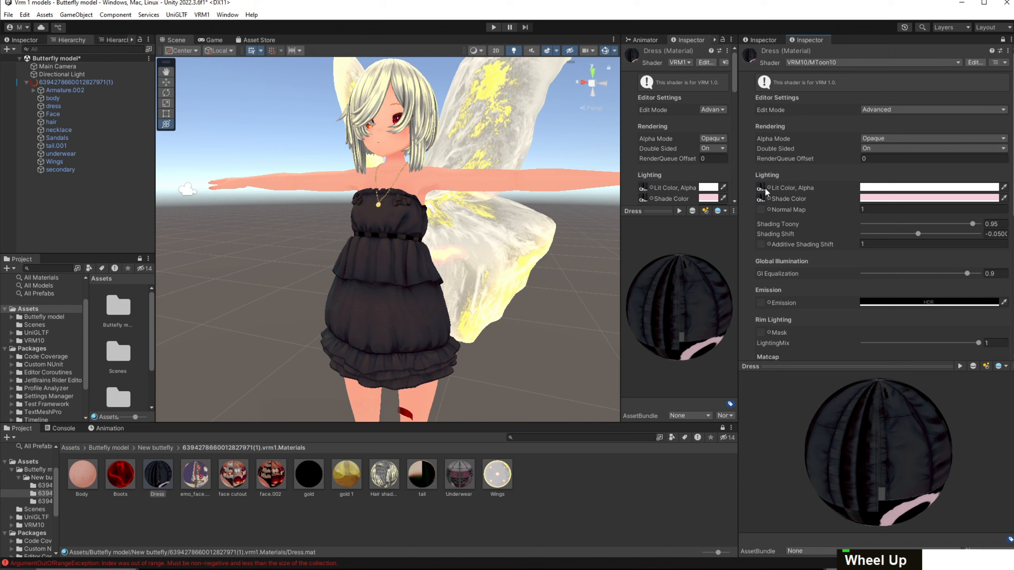
pyautogui.keyDown('ctrl'); pyautogui.click(762, 188); pyautogui.keyUp('ctrl')
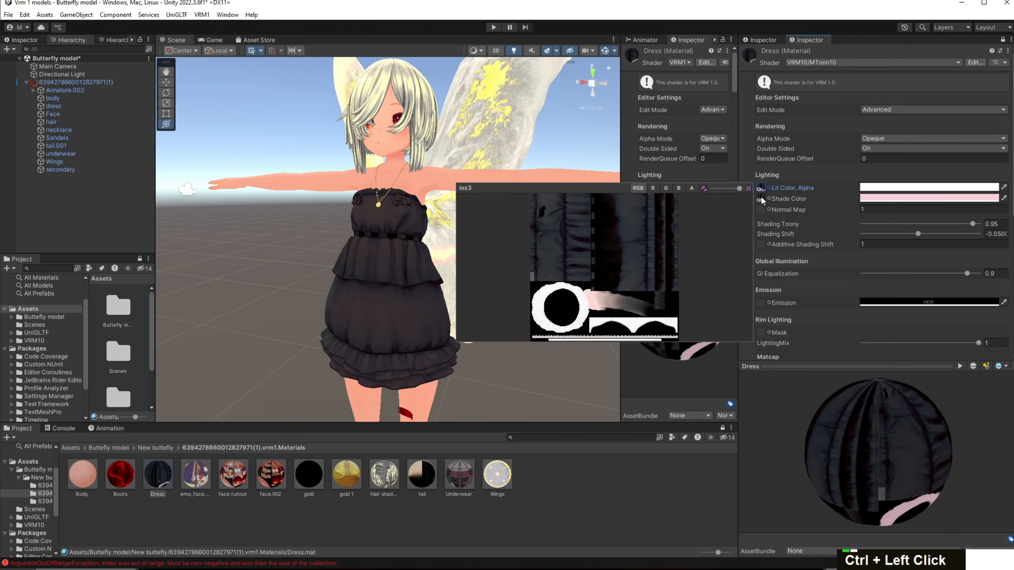
pyautogui.keyDown('ctrl'); pyautogui.click(760, 197); pyautogui.keyUp('ctrl')
pyautogui.scroll(-4, 811, 155)
pyautogui.scroll(4, 799, 145)
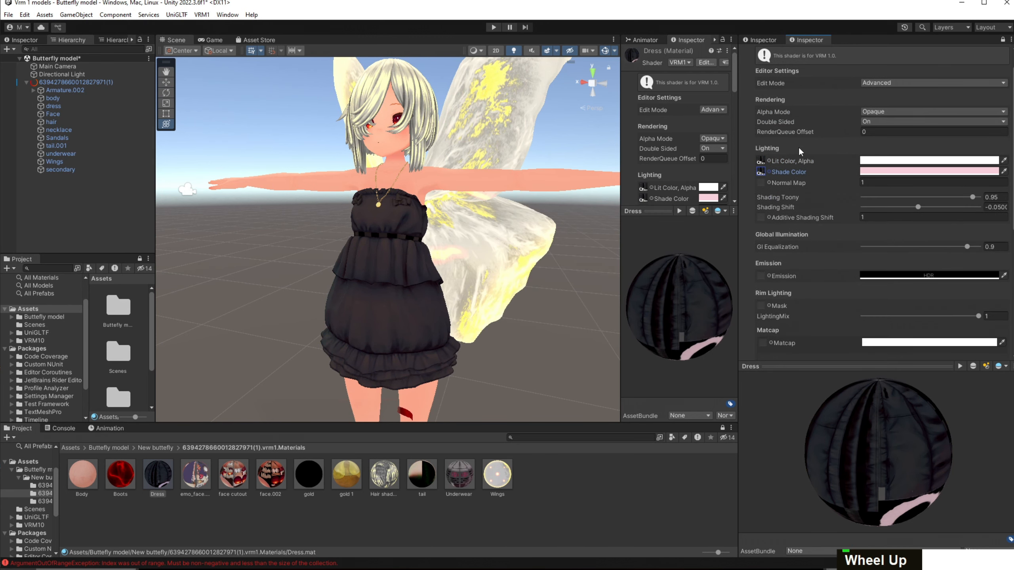
pyautogui.scroll(-4, 796, 148)
pyautogui.scroll(-2, 795, 149)
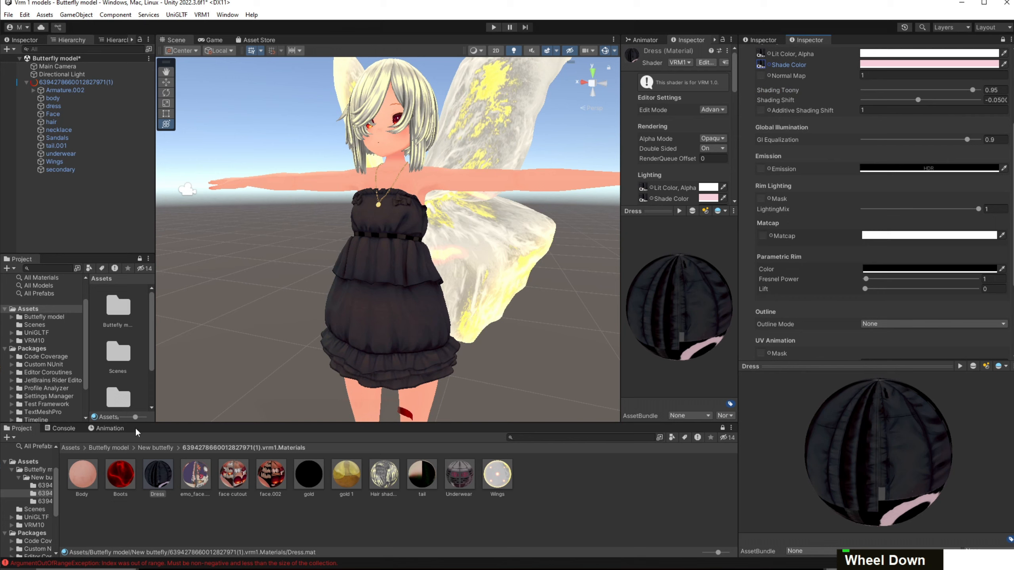
# Bring the dress texture las3.png into Krita and undo the trial colour filters on it.
pyautogui.click(154, 448)
pyautogui.doubleClick(152, 486)
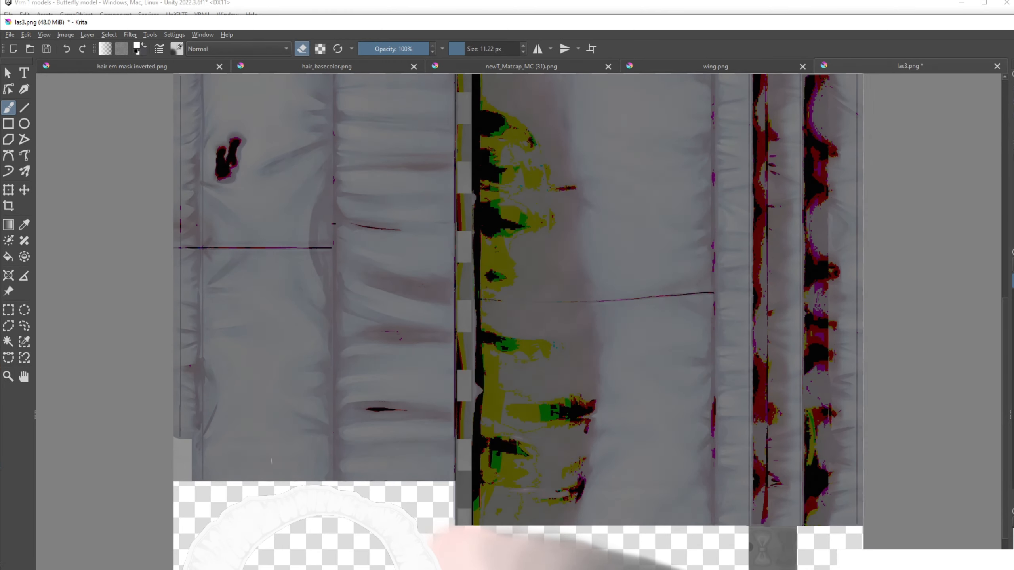
pyautogui.hotkey('ctrl', 'z')
pyautogui.hotkey('ctrl', 'z')
pyautogui.hotkey('ctrl', 'z')
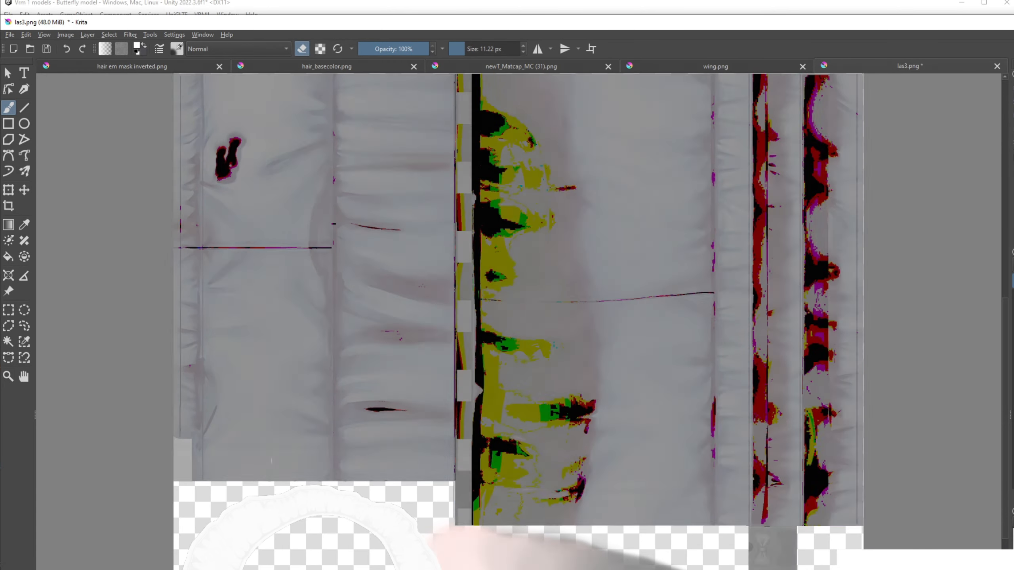
pyautogui.click(130, 34)
pyautogui.moveTo(143, 70)
pyautogui.click(284, 161)
pyautogui.hotkey('ctrl', 'z')
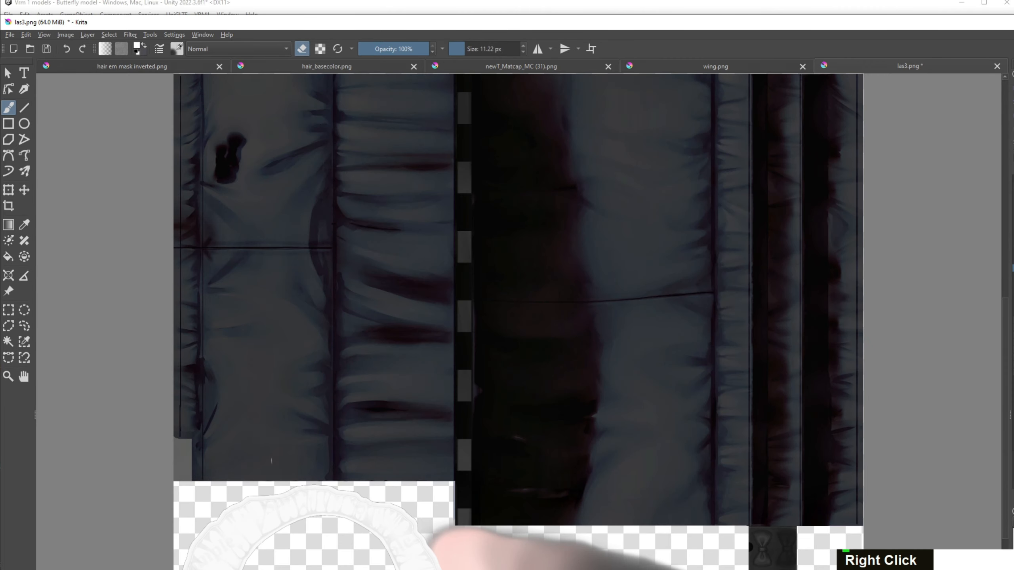
# Apply a G'MIC-Qt filter that brightens the dark fabric areas of las3.png.
pyautogui.click(130, 34)
pyautogui.click(153, 171)
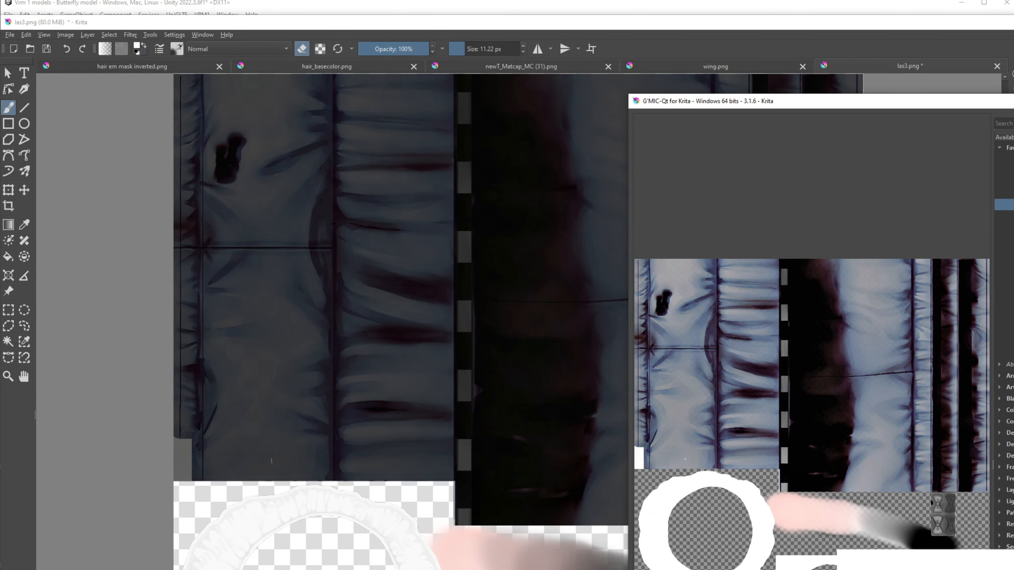
pyautogui.press('Return')
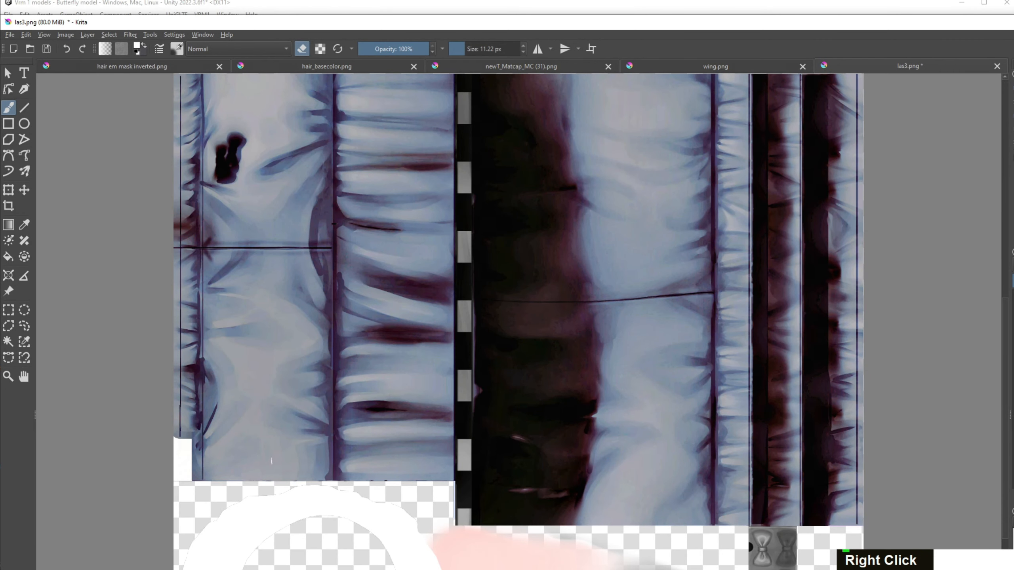
# Compare las3.png with and without the filter by redoing and undoing it, and undo the last trial edit.
pyautogui.hotkey('ctrl', 'shift', 'z')
pyautogui.hotkey('ctrl', 'z')
pyautogui.hotkey('ctrl', 'shift', 'z')
pyautogui.moveTo(539, 412)
pyautogui.mouseDown()
pyautogui.moveTo(503, 411)
pyautogui.moveTo(513, 255)
pyautogui.mouseUp()
pyautogui.hotkey('ctrl', 'z')
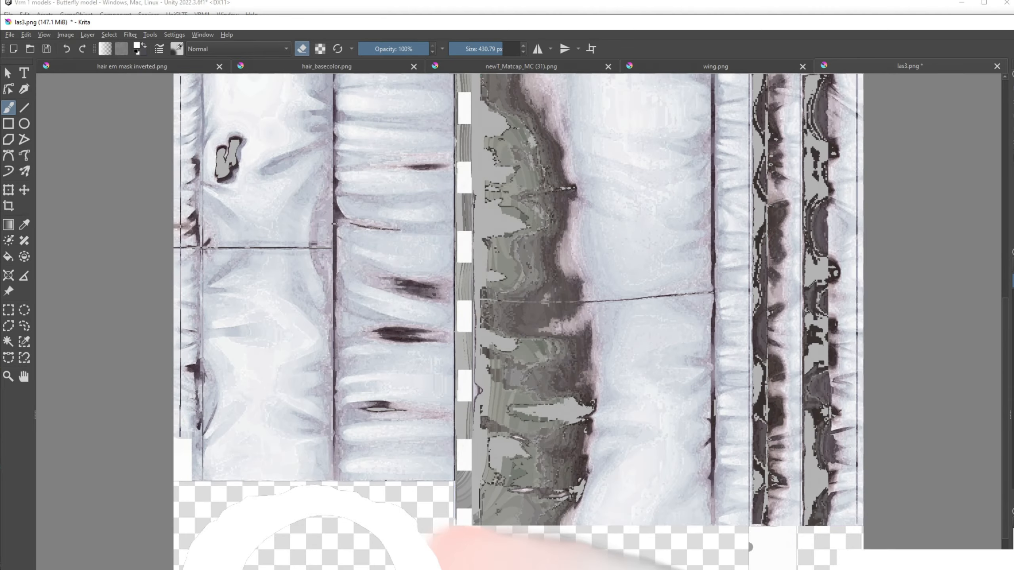
pyautogui.scroll(-1, 878, 288)
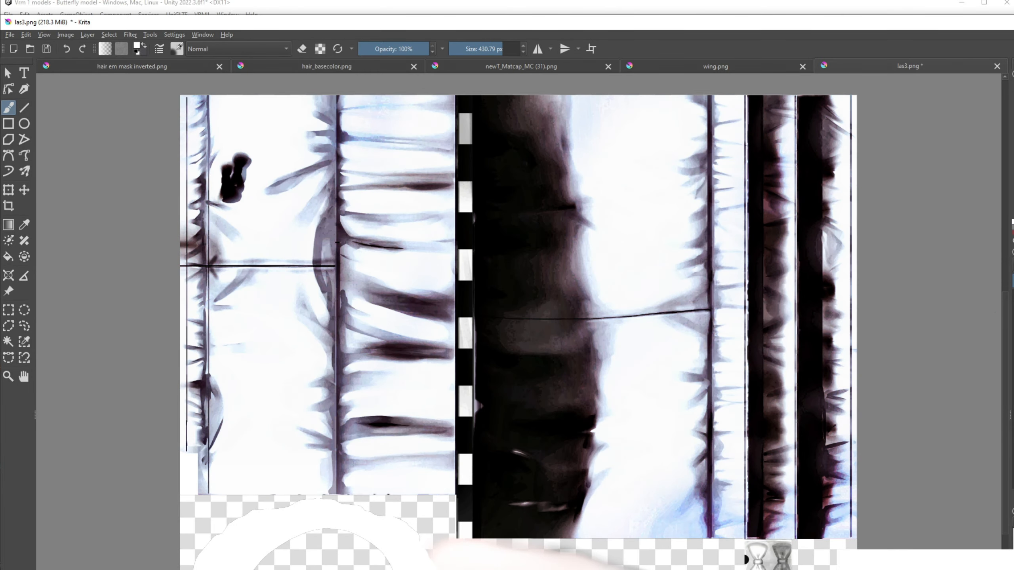
# Undo the last high-contrast edit on the dress texture and open another colour adjustment filter for it.
pyautogui.hotkey('ctrl', 'z')
pyautogui.click(24, 189)
pyautogui.click(9, 108)
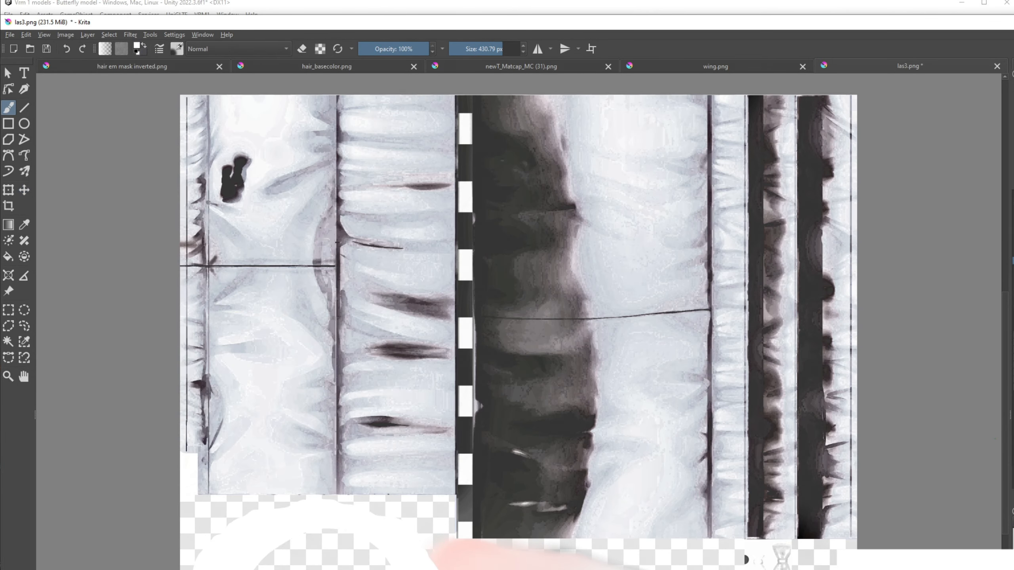
pyautogui.click(130, 34)
pyautogui.moveTo(146, 70)
pyautogui.click(304, 151)
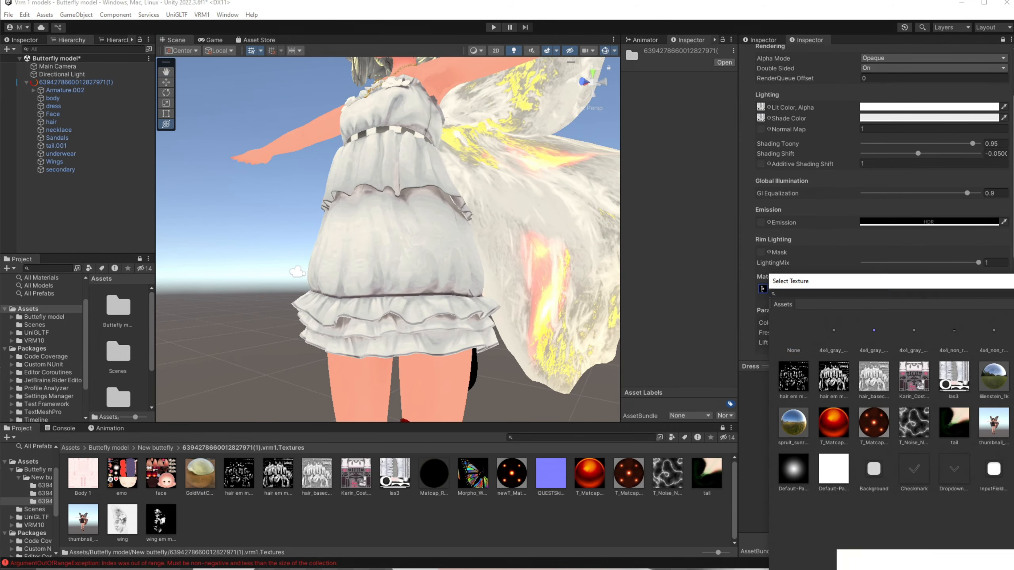
# In Unity, choose the Dress material's matcap texture and set its yellow parametric rim to Fresnel Power 1.8 and Lift 0.124.
pyautogui.doubleClick(849, 345)
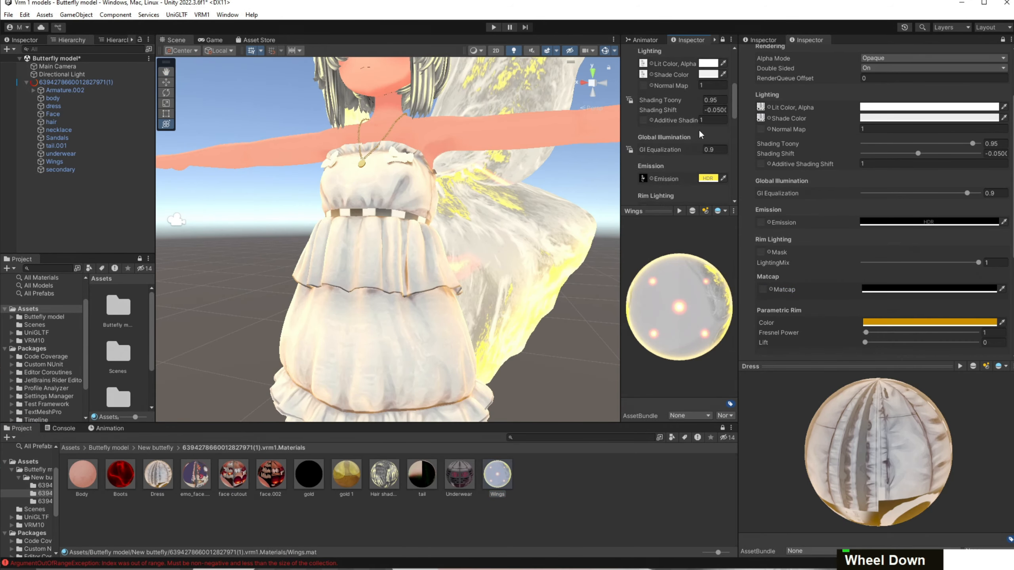
pyautogui.scroll(-3, 388, 240)
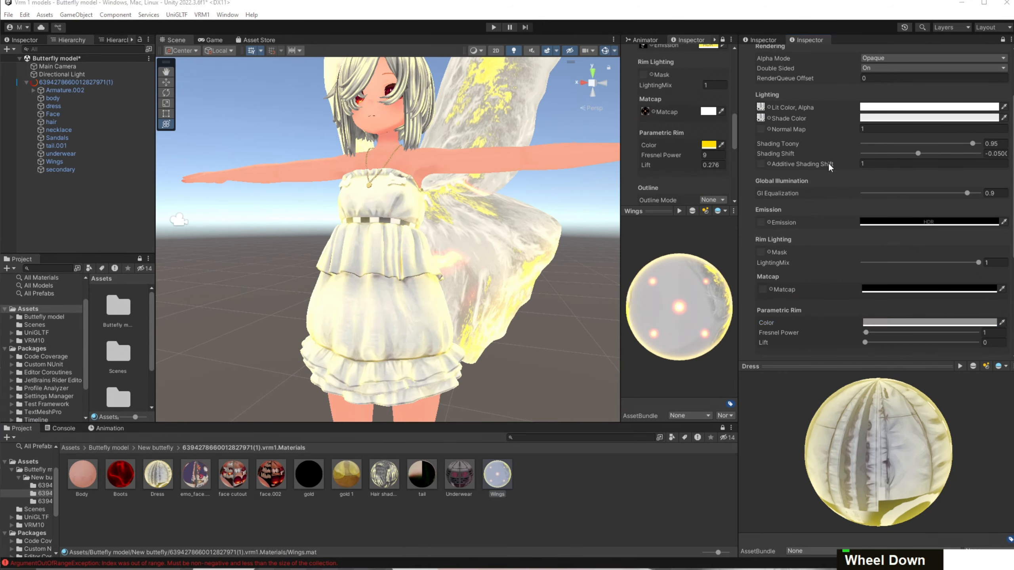
pyautogui.moveTo(874, 333); pyautogui.dragTo(871, 341)
pyautogui.scroll(3, 485, 270)
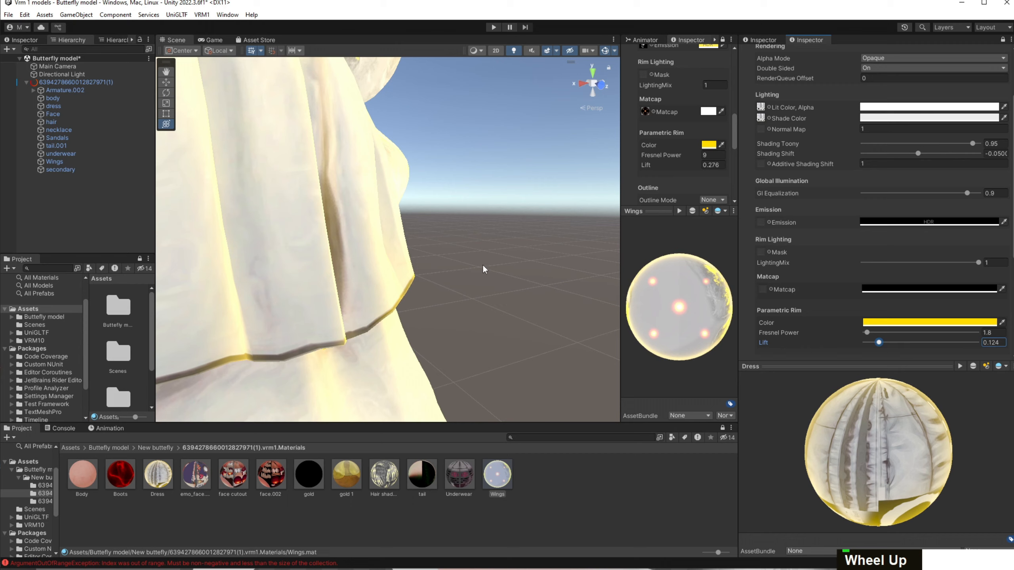
# Examine the restyled dress and wings on the whole model from several angles and distances.
pyautogui.scroll(-4, 529, 270)
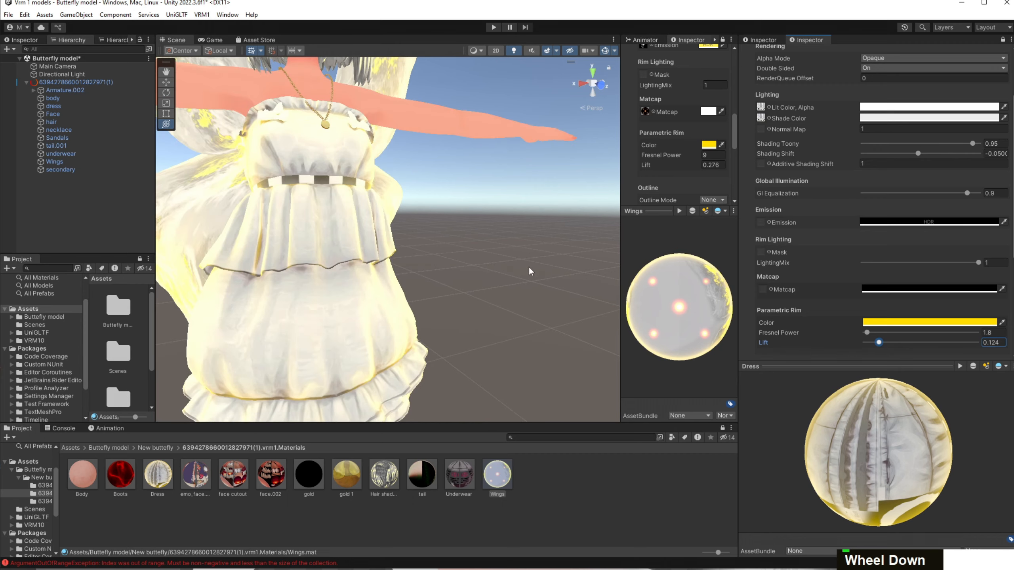
pyautogui.moveTo(529, 269); pyautogui.dragTo(499, 200, button='right')
pyautogui.scroll(-2, 499, 200)
pyautogui.moveTo(499, 187); pyautogui.dragTo(425, 231, button='middle')
pyautogui.scroll(2, 425, 231)
pyautogui.moveTo(462, 253); pyautogui.dragTo(446, 300, button='right')
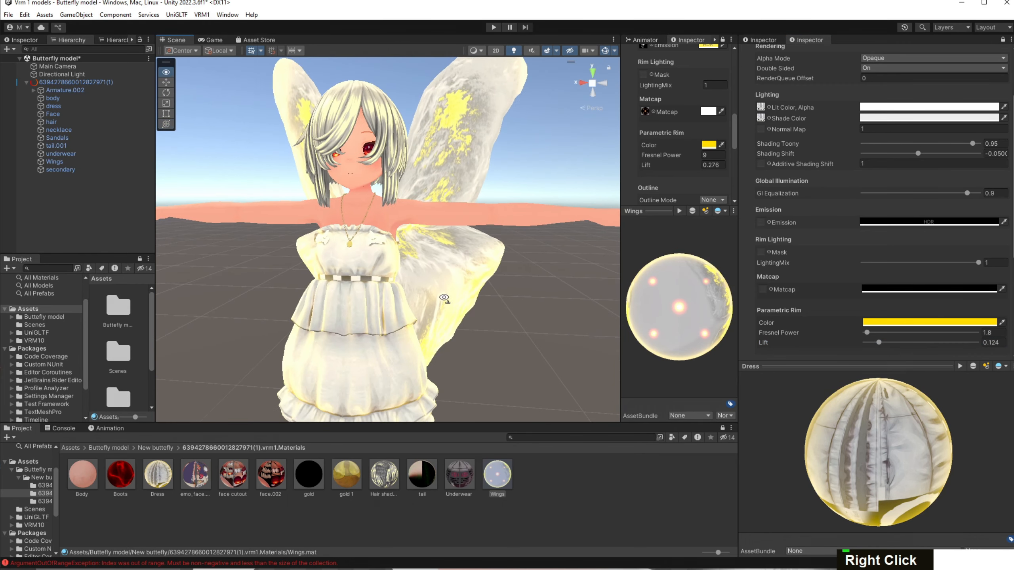
pyautogui.scroll(-2, 445, 300)
pyautogui.moveTo(446, 300); pyautogui.dragTo(438, 253, button='middle')
pyautogui.scroll(3, 438, 253)
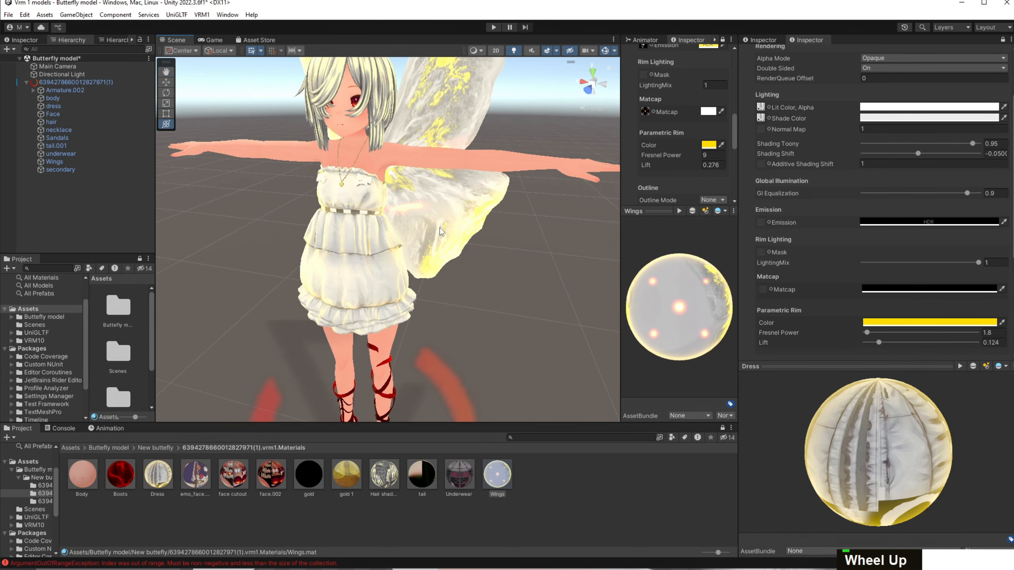
pyautogui.moveTo(415, 191); pyautogui.dragTo(428, 345, button='middle')
# Show the Hair shadow material's properties and preview its lit colour texture.
pyautogui.click(389, 471)
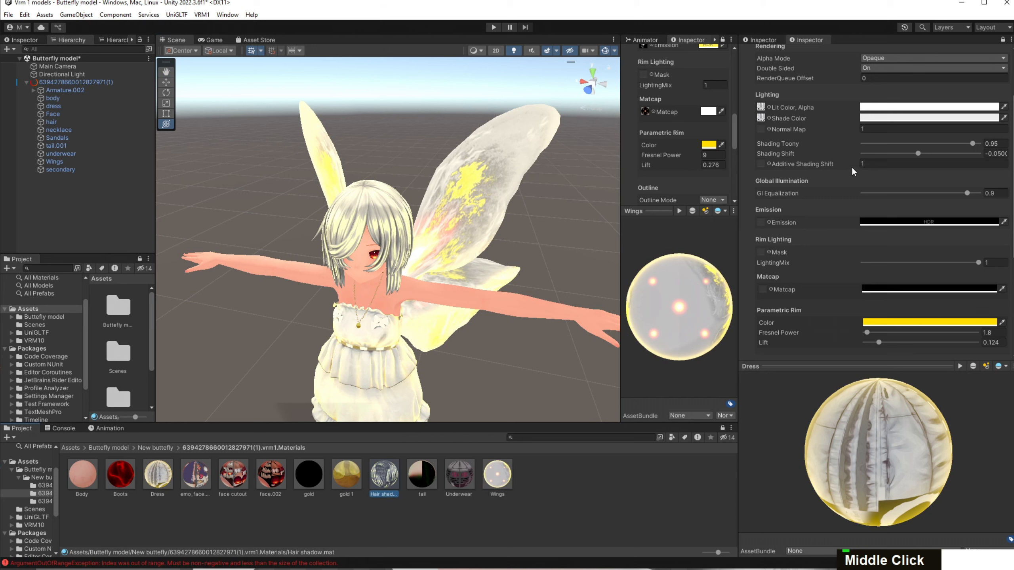
pyautogui.click(1002, 39)
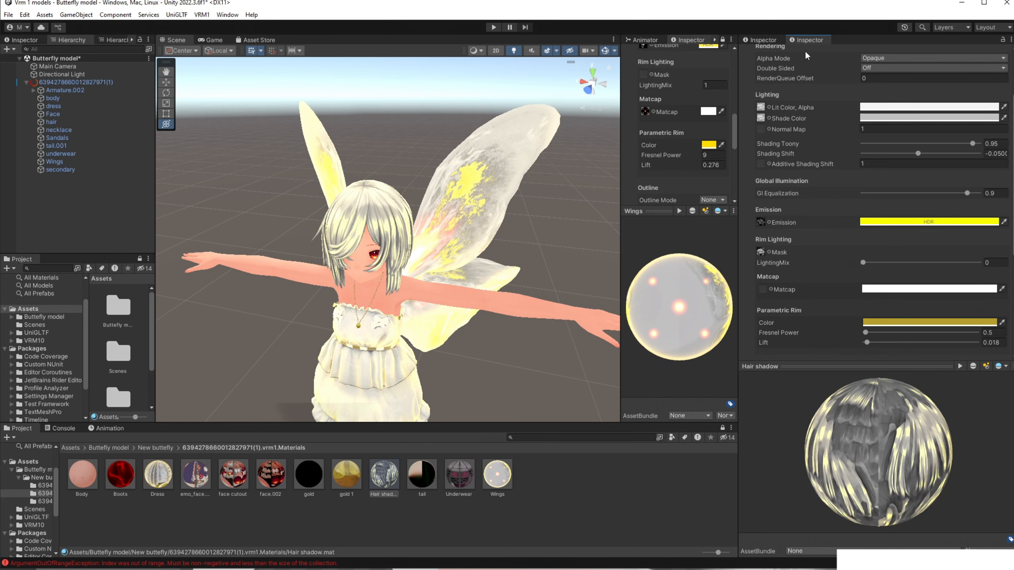
pyautogui.click(721, 40)
pyautogui.scroll(3, 786, 195)
pyautogui.keyDown('ctrl'); pyautogui.click(760, 187); pyautogui.keyUp('ctrl')
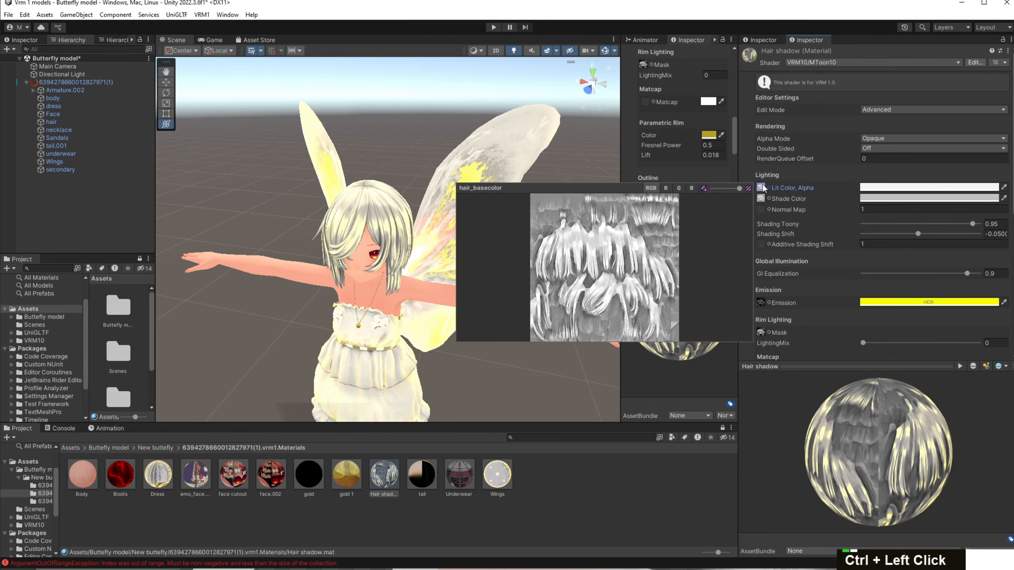
# Lighten hair_basecolor.png in Krita and return to the model in Unity.
pyautogui.click(822, 167)
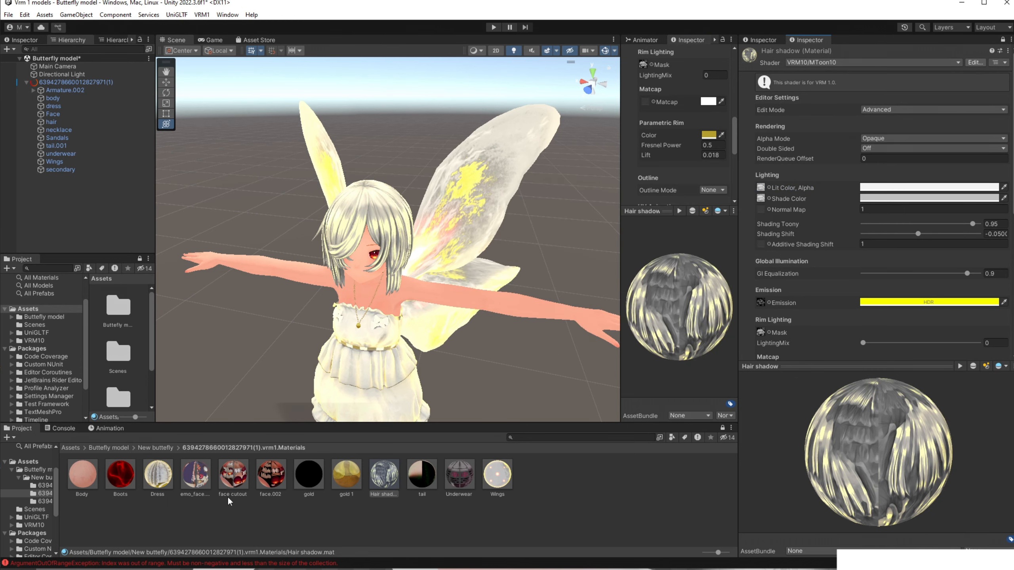
pyautogui.press('Return')
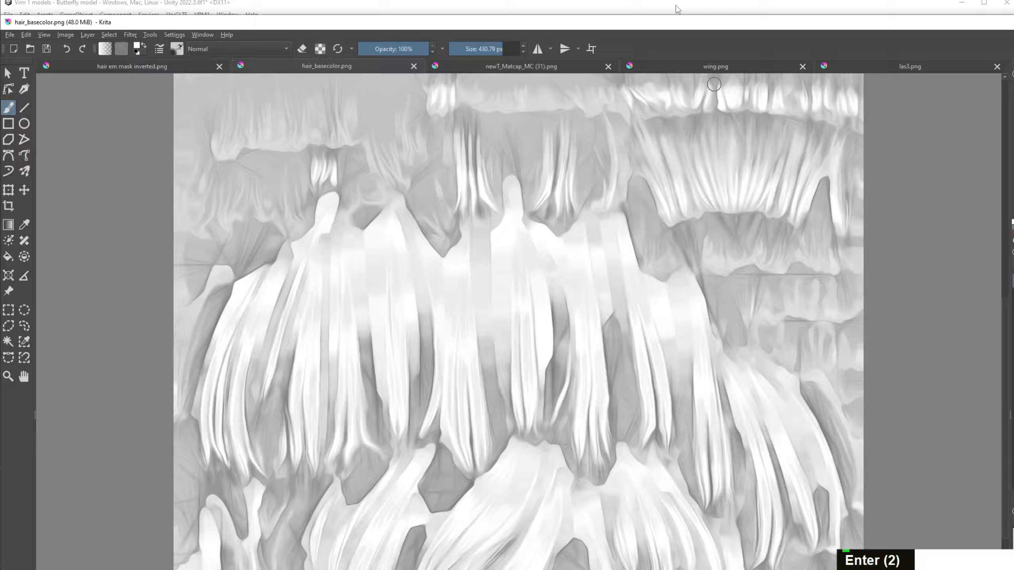
pyautogui.click(678, 9)
# Inspect the lightened hair, the wings, the dress and the red sandals on the model from several angles.
pyautogui.moveTo(498, 236); pyautogui.dragTo(541, 188, button='middle')
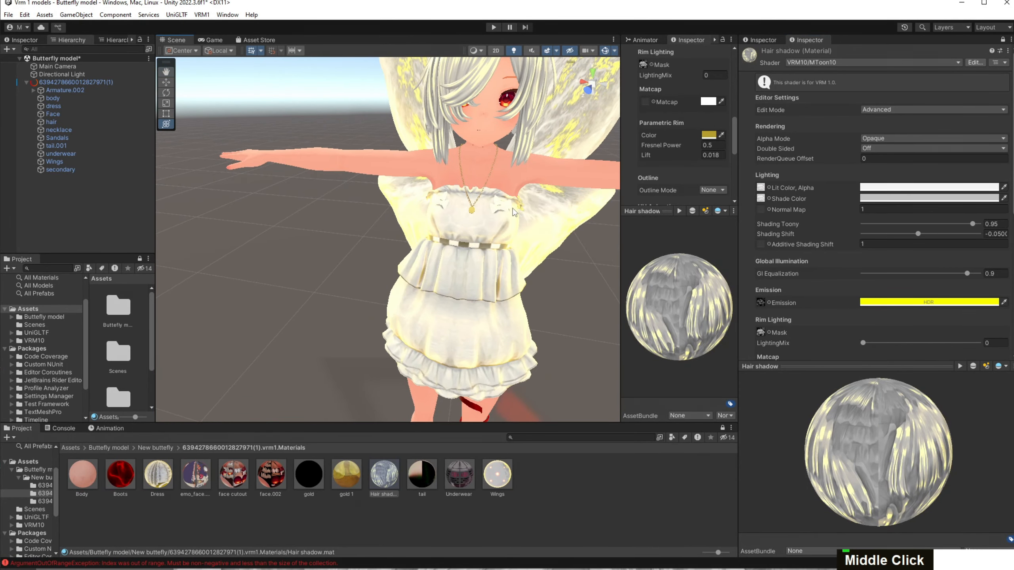
pyautogui.moveTo(541, 188); pyautogui.dragTo(531, 142, button='right')
pyautogui.moveTo(523, 152); pyautogui.dragTo(491, 134, button='middle')
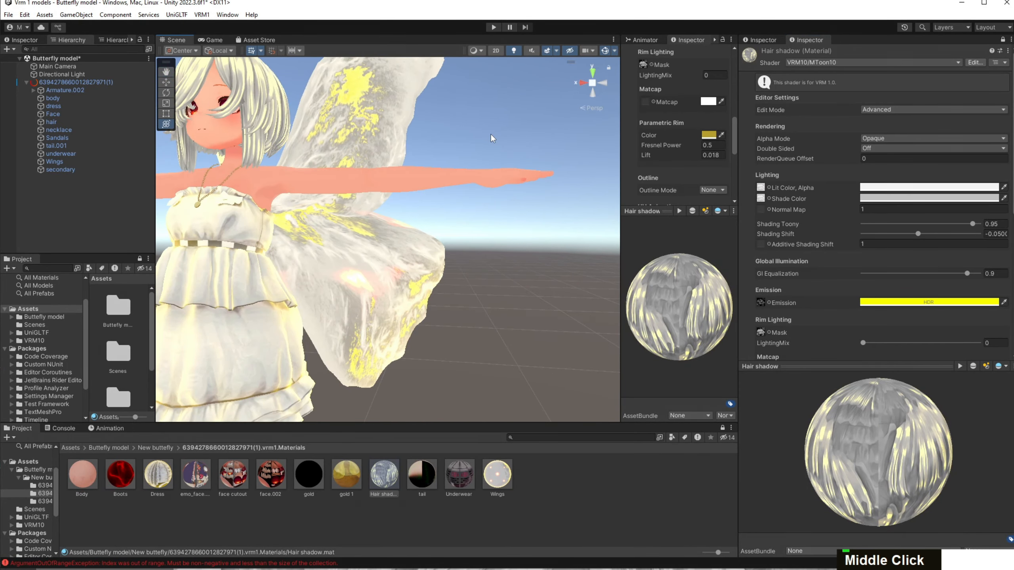
pyautogui.moveTo(491, 134); pyautogui.dragTo(426, 130, button='right')
pyautogui.scroll(-2, 426, 130)
pyautogui.moveTo(426, 130); pyautogui.dragTo(429, 148, button='middle')
pyautogui.scroll(3, 430, 148)
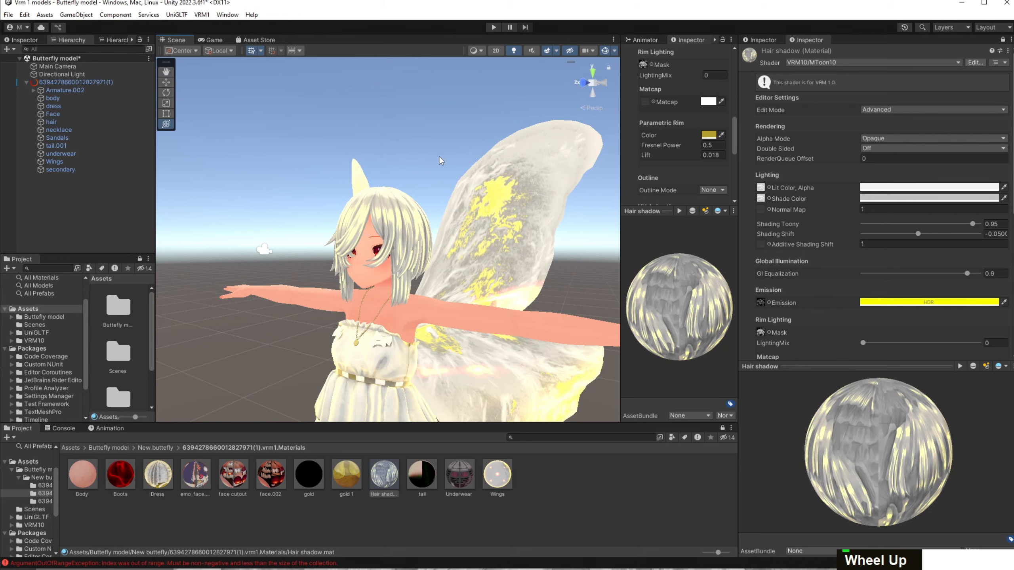
pyautogui.scroll(2, 438, 157)
pyautogui.scroll(-3, 434, 223)
pyautogui.moveTo(424, 249); pyautogui.dragTo(440, 189, button='middle')
pyautogui.moveTo(440, 189); pyautogui.dragTo(388, 217, button='right')
pyautogui.moveTo(387, 217); pyautogui.dragTo(369, 232, button='middle')
pyautogui.scroll(2, 411, 250)
pyautogui.moveTo(410, 248); pyautogui.dragTo(395, 253, button='right')
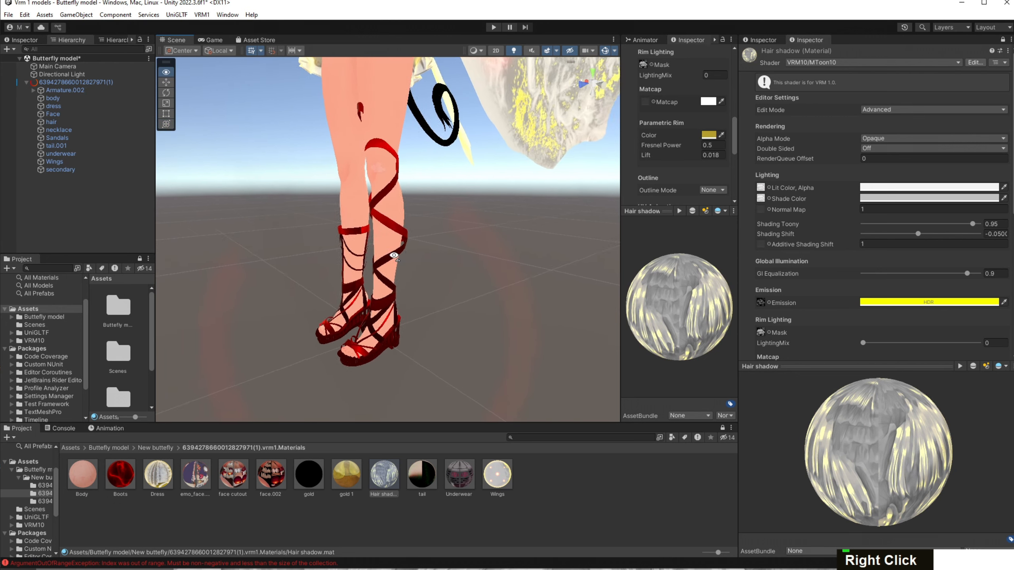
pyautogui.moveTo(395, 254); pyautogui.dragTo(382, 260, button='middle')
# Give the Boots material the yellow matcap texture with orange-yellow lit and shade colours, and set its emission colour to RGB 255, 208, 0.
pyautogui.click(121, 475)
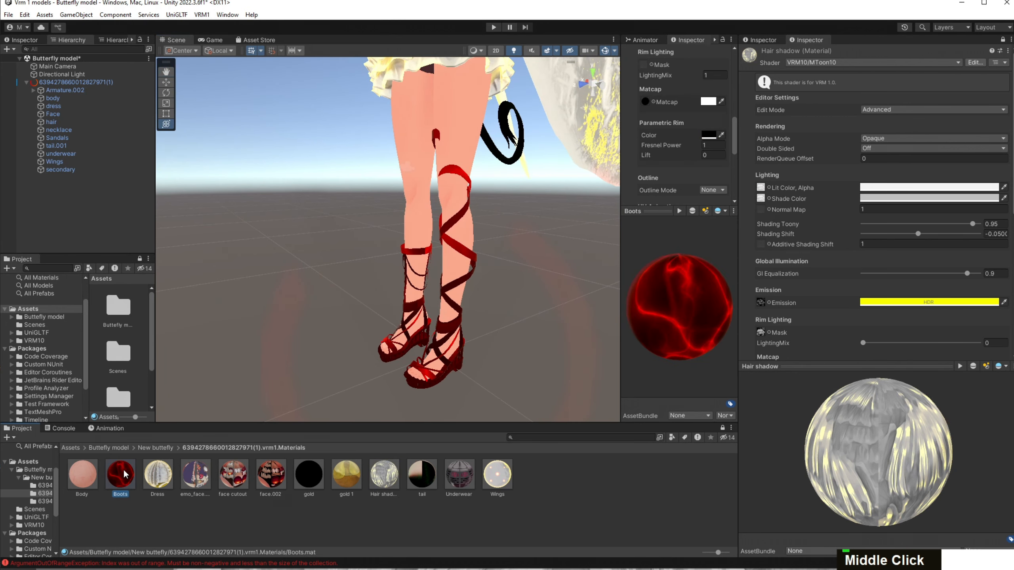
pyautogui.click(1003, 40)
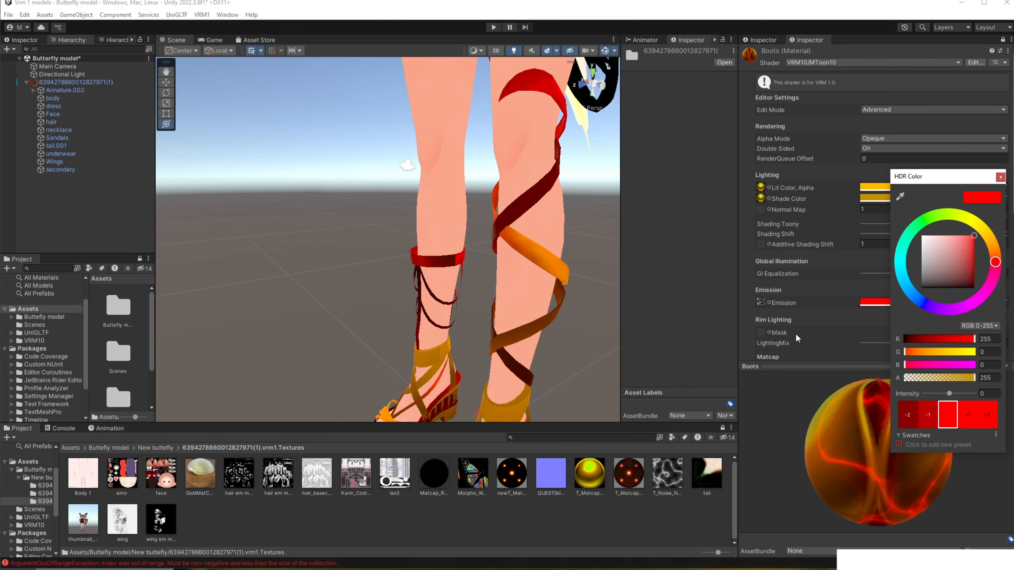
pyautogui.click(771, 304)
pyautogui.click(864, 303)
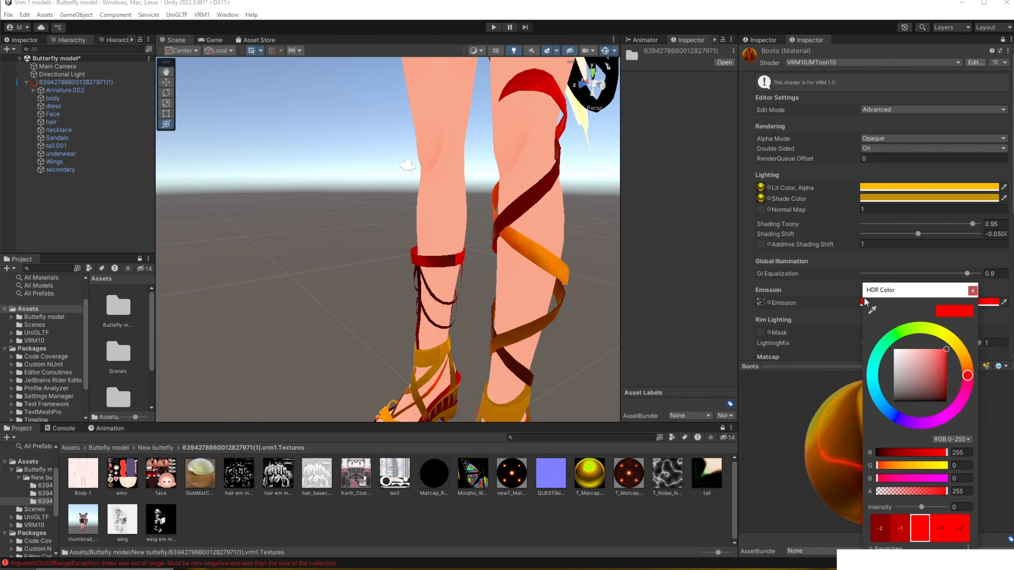
pyautogui.click(954, 336)
# Open T_Matcap_MC (3).png in Krita for a colour adjustment, and assign this yellow texture as the Boots material's matcap in Unity.
pyautogui.scroll(-5, 569, 280)
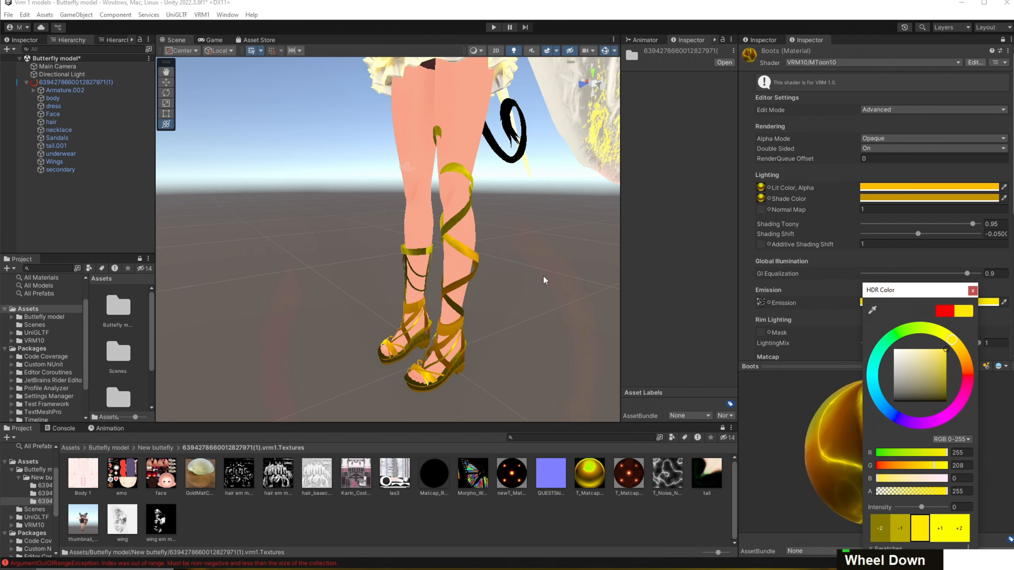
pyautogui.moveTo(505, 253); pyautogui.dragTo(505, 272, button='middle')
pyautogui.scroll(2, 507, 259)
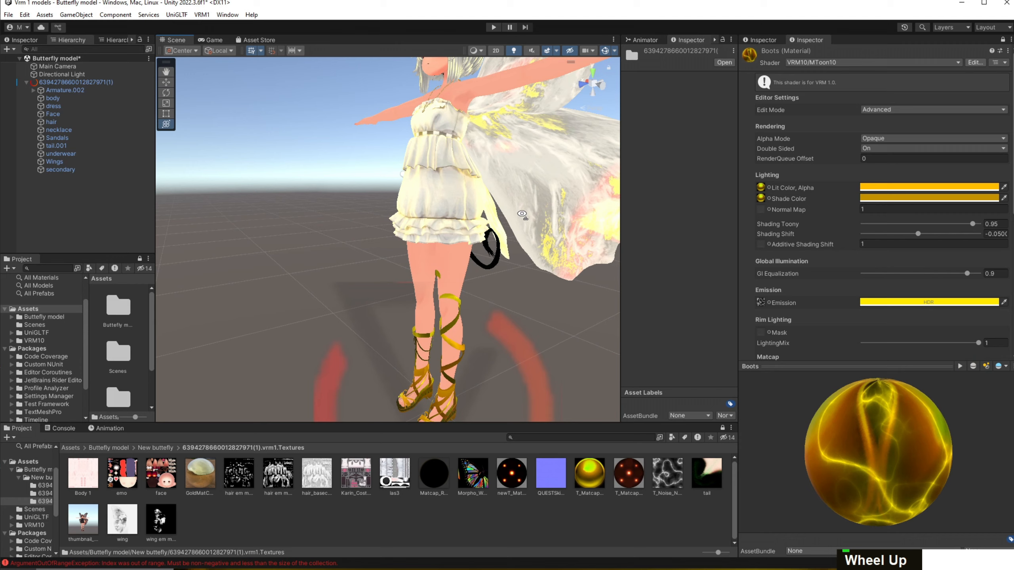
pyautogui.moveTo(522, 215); pyautogui.dragTo(557, 257, button='middle')
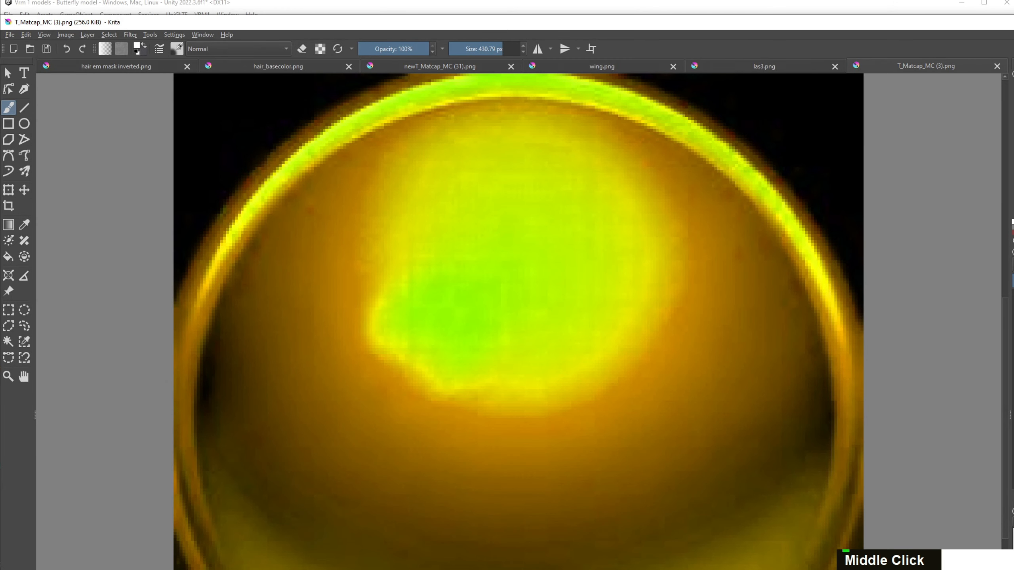
pyautogui.click(130, 35)
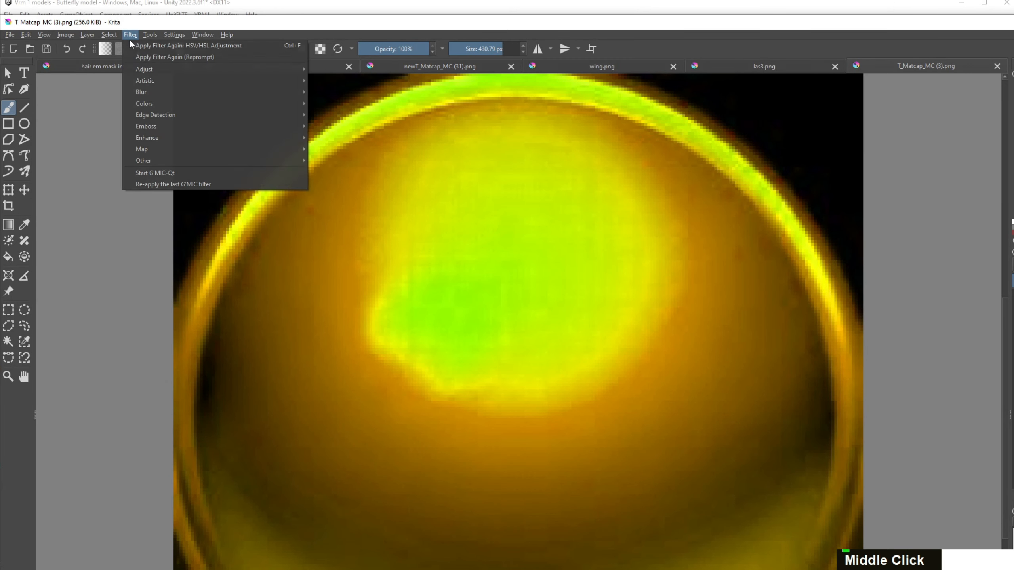
pyautogui.moveTo(162, 68)
pyautogui.scroll(2, 537, 317)
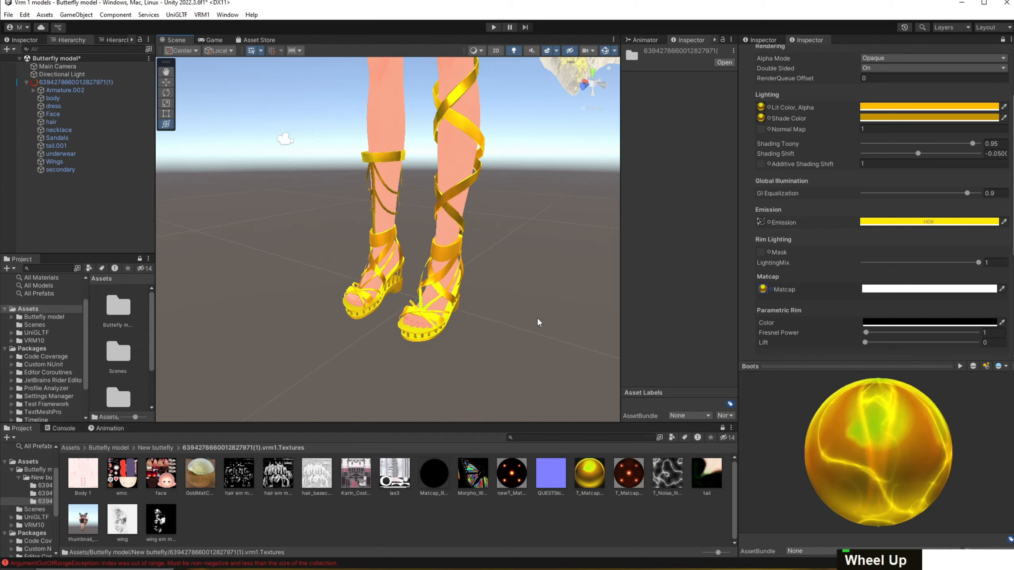
# Set the Boots material's matcap colour to light grey D6D6D6 and its emission colour to white.
pyautogui.moveTo(537, 317); pyautogui.dragTo(527, 257, button='right')
pyautogui.moveTo(527, 257)
pyautogui.mouseDown(button='middle')
pyautogui.moveTo(520, 236)
pyautogui.moveTo(518, 268)
pyautogui.moveTo(520, 239)
pyautogui.moveTo(521, 255)
pyautogui.mouseUp(button='middle')
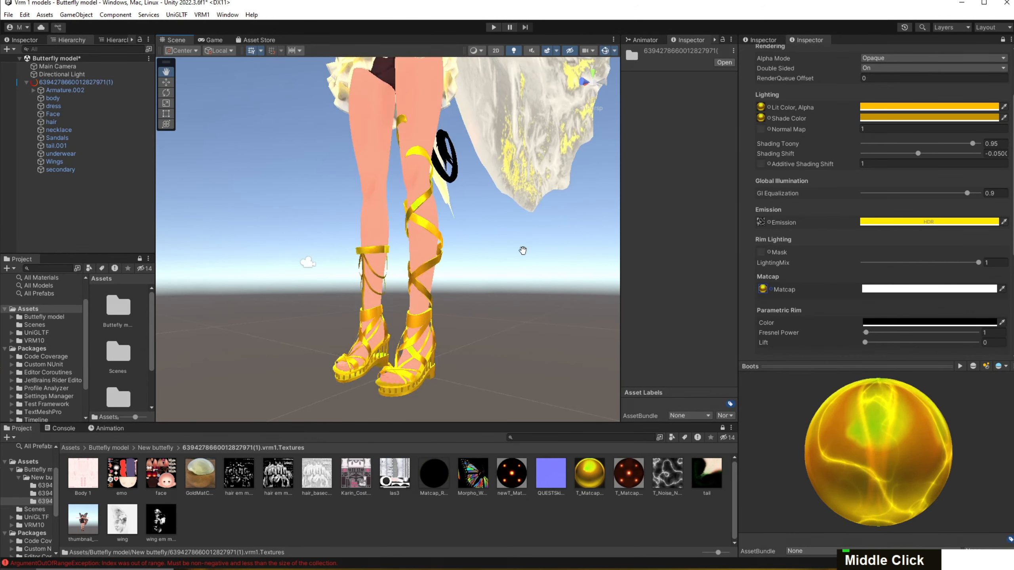
pyautogui.scroll(-3, 533, 255)
pyautogui.scroll(4, 533, 254)
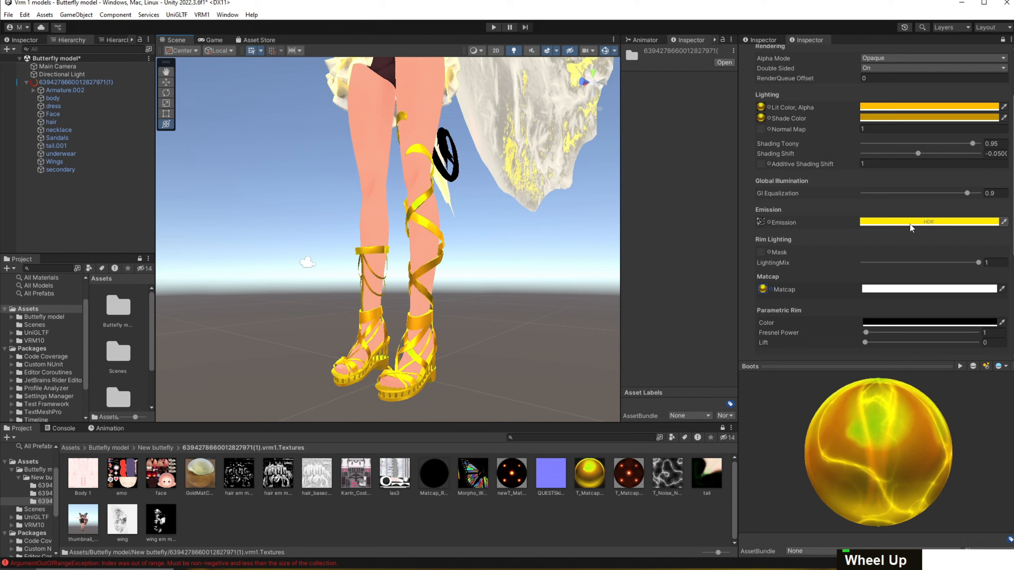
pyautogui.doubleClick(883, 290)
pyautogui.moveTo(963, 165); pyautogui.dragTo(925, 169)
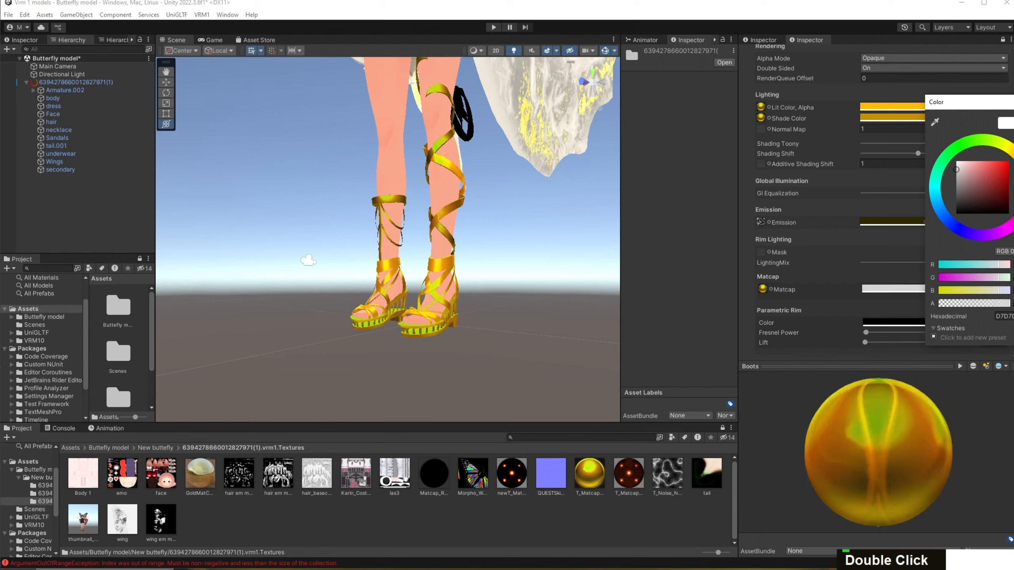
pyautogui.hotkey('alt', 'Tab')
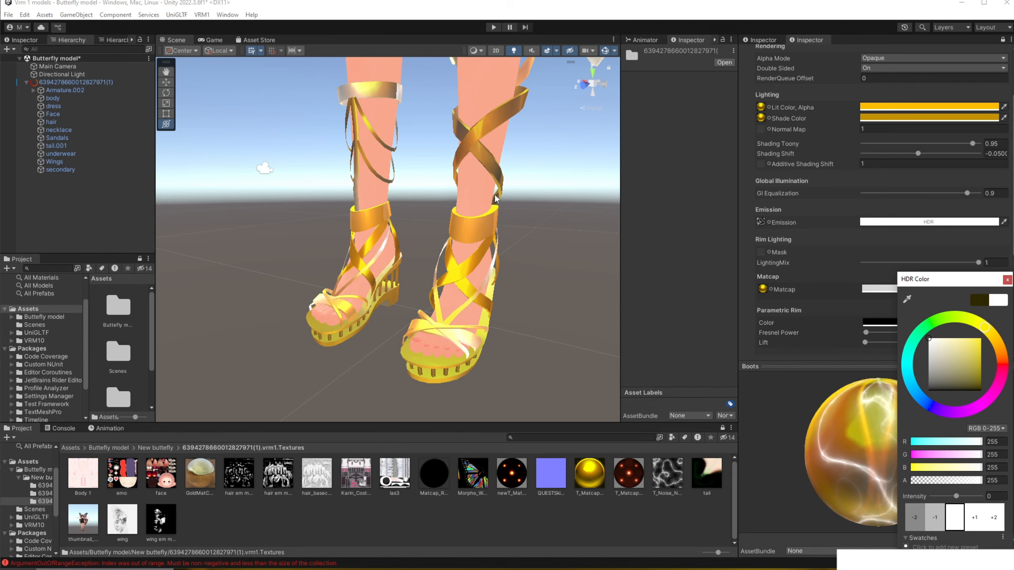
# Check the sandals against the dress and set the Boots material's matcap colour to white.
pyautogui.scroll(-3, 497, 195)
pyautogui.moveTo(502, 191); pyautogui.dragTo(518, 160, button='right')
pyautogui.moveTo(515, 104); pyautogui.dragTo(529, 285, button='middle')
pyautogui.scroll(3, 529, 286)
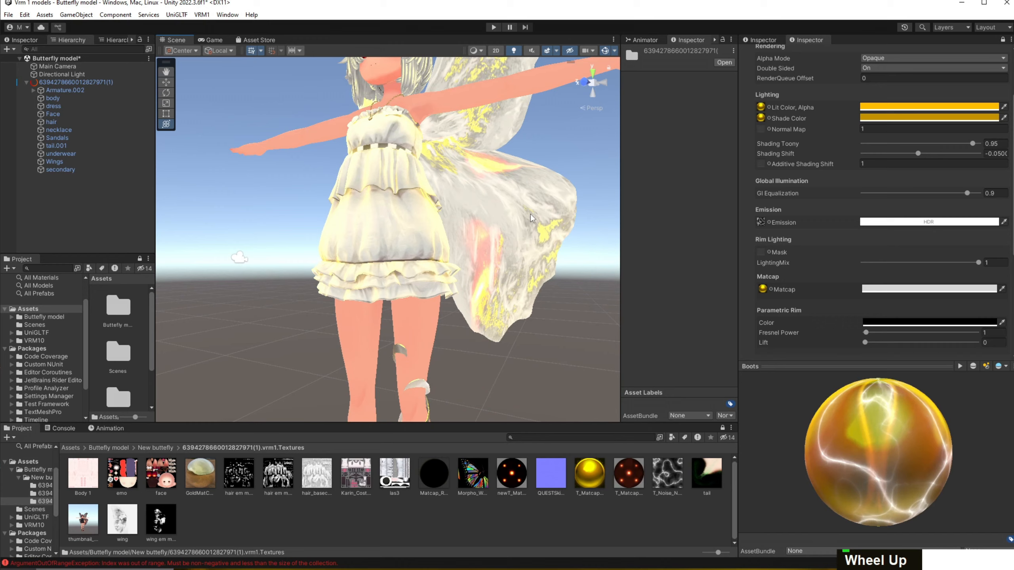
pyautogui.moveTo(529, 235); pyautogui.dragTo(530, 270, button='right')
pyautogui.moveTo(531, 335); pyautogui.dragTo(533, 248, button='middle')
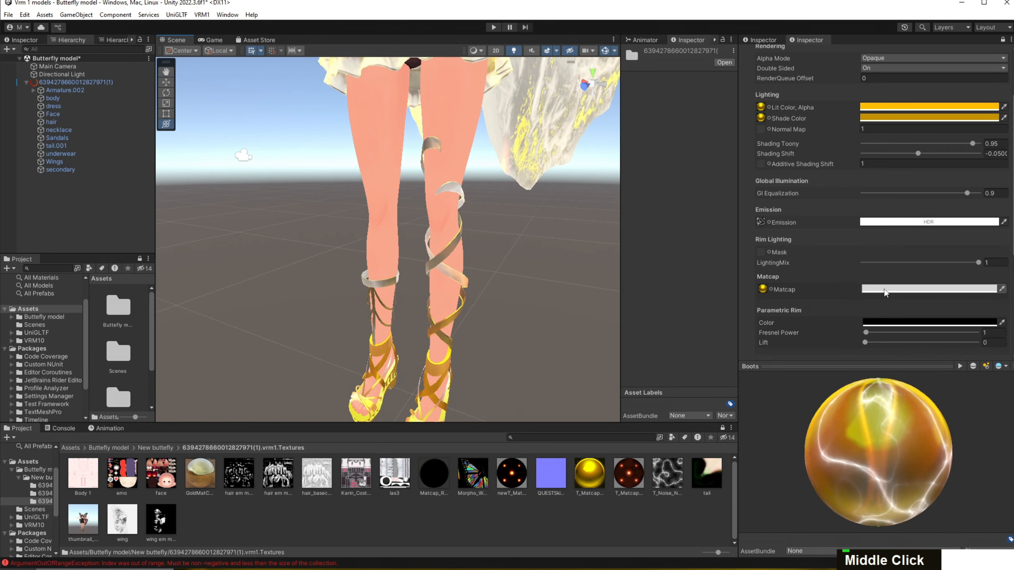
pyautogui.click(884, 290)
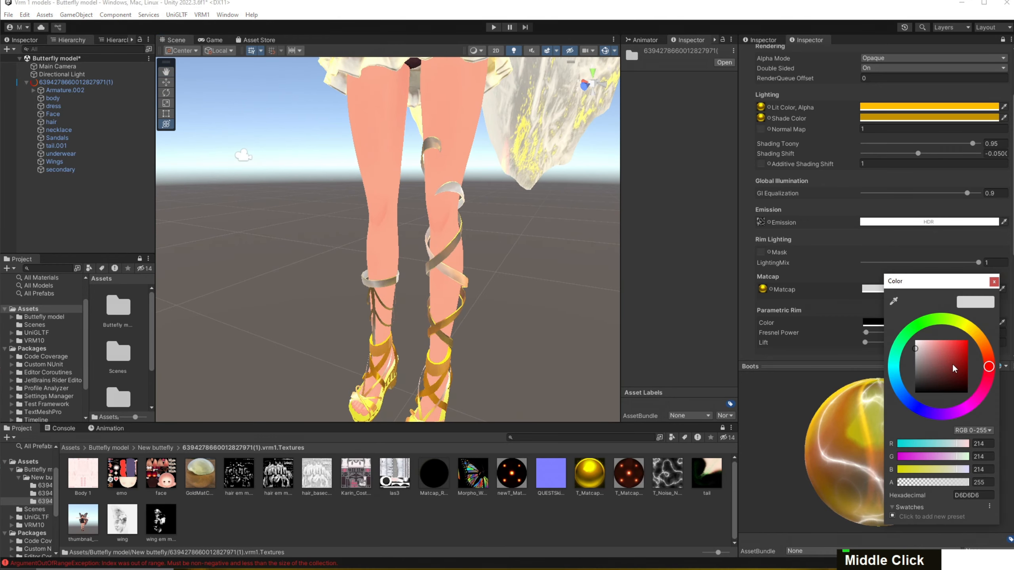
pyautogui.scroll(-3, 500, 266)
pyautogui.click(500, 264)
# Switch the Boots material to the gold matcap texture with a white lit colour, and tint the matcap FFF1A8.
pyautogui.moveTo(479, 244); pyautogui.dragTo(507, 201, button='right')
pyautogui.scroll(2, 507, 202)
pyautogui.moveTo(507, 201)
pyautogui.mouseDown(button='middle')
pyautogui.moveTo(535, 183)
pyautogui.moveTo(526, 237)
pyautogui.moveTo(525, 195)
pyautogui.mouseUp(button='middle')
pyautogui.scroll(3, 525, 195)
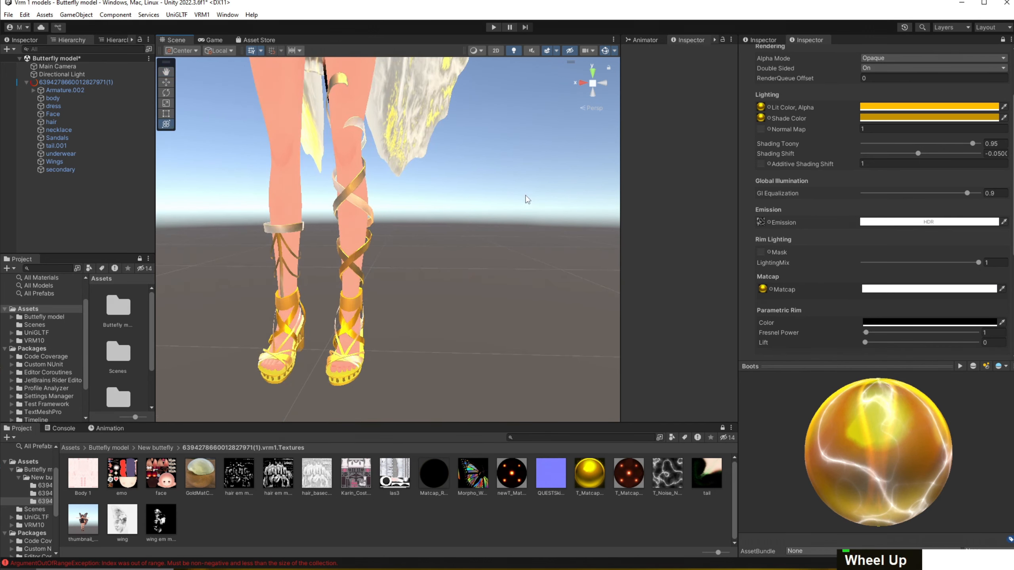
pyautogui.moveTo(525, 195); pyautogui.dragTo(426, 204, button='right')
pyautogui.moveTo(425, 203); pyautogui.dragTo(384, 198, button='middle')
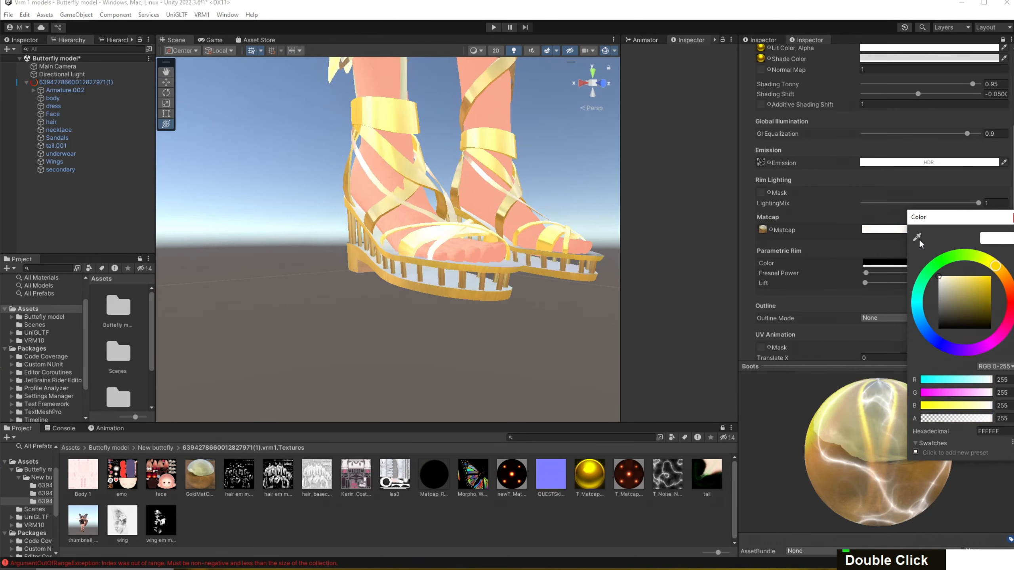
pyautogui.scroll(-4, 523, 158)
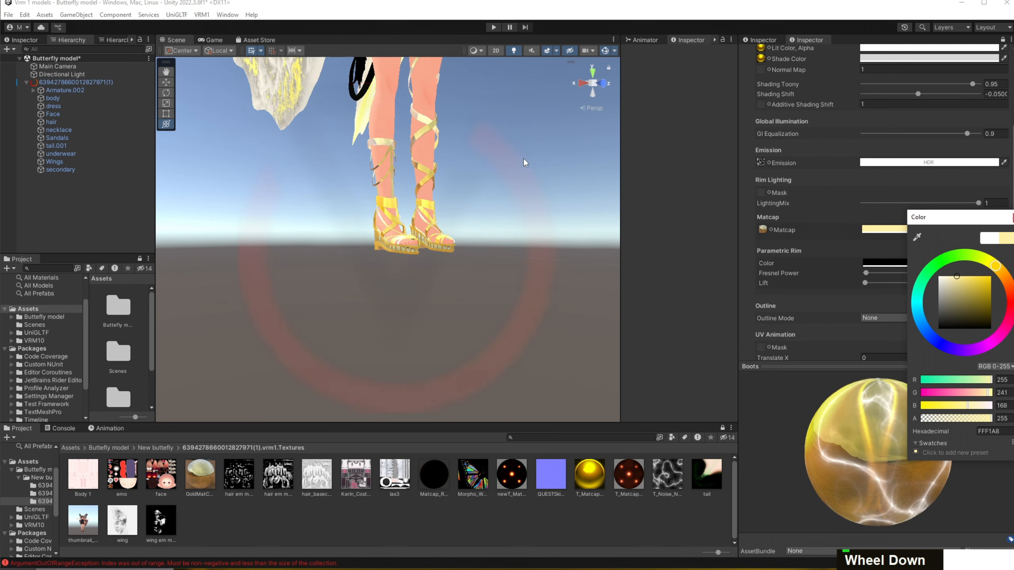
# Open the model's materials folder and apply the Boots material to the necklace.
pyautogui.rightClick(527, 163)
pyautogui.scroll(-3, 509, 208)
pyautogui.moveTo(509, 209); pyautogui.dragTo(490, 247, button='middle')
pyautogui.moveTo(491, 247); pyautogui.dragTo(486, 257, button='right')
pyautogui.moveTo(486, 256); pyautogui.dragTo(497, 302, button='middle')
pyautogui.scroll(3, 493, 199)
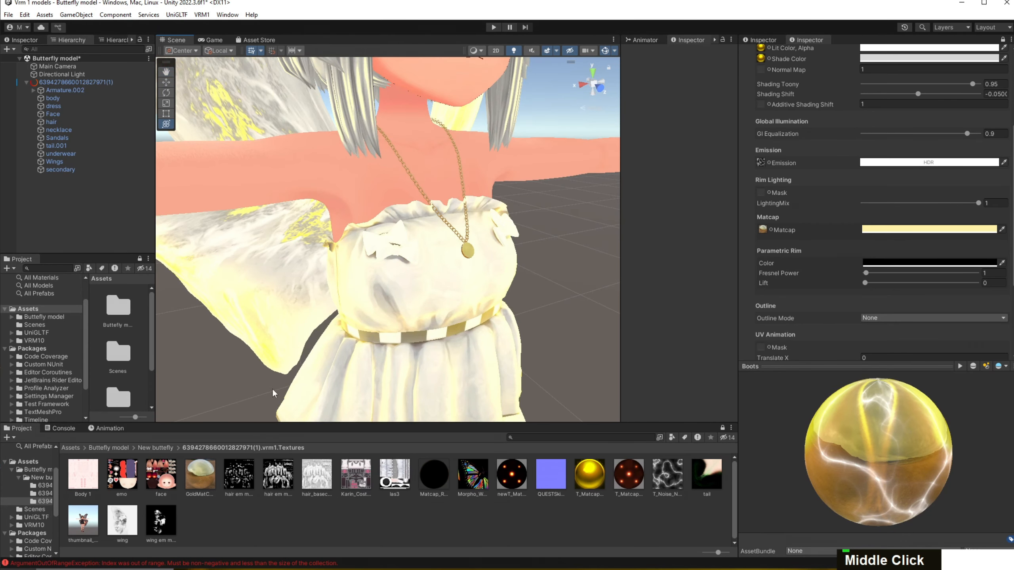
pyautogui.click(156, 444)
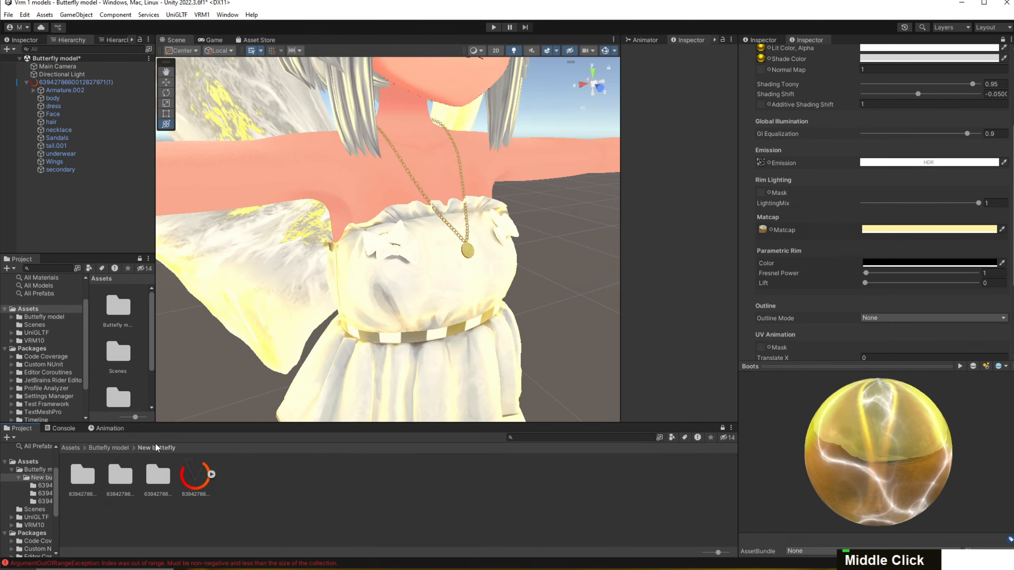
pyautogui.doubleClick(119, 475)
pyautogui.moveTo(120, 475); pyautogui.dragTo(469, 252)
# Examine the necklace chain, pendant, bows and belt of the dress up close from several angles.
pyautogui.scroll(5, 526, 242)
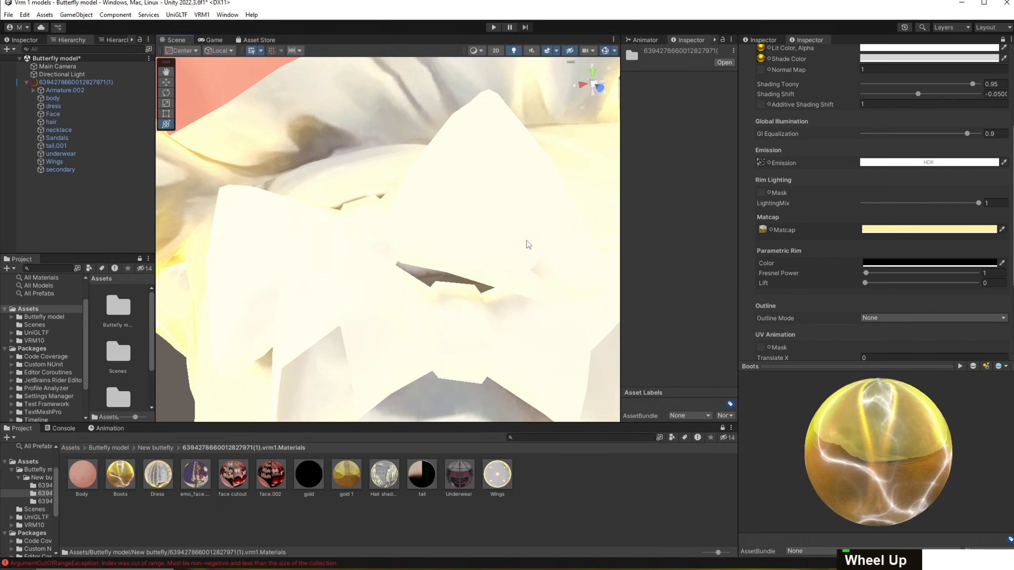
pyautogui.scroll(-5, 536, 239)
pyautogui.moveTo(536, 239); pyautogui.dragTo(362, 156, button='right')
pyautogui.moveTo(362, 156); pyautogui.dragTo(346, 149, button='middle')
pyautogui.moveTo(346, 149); pyautogui.dragTo(364, 190, button='right')
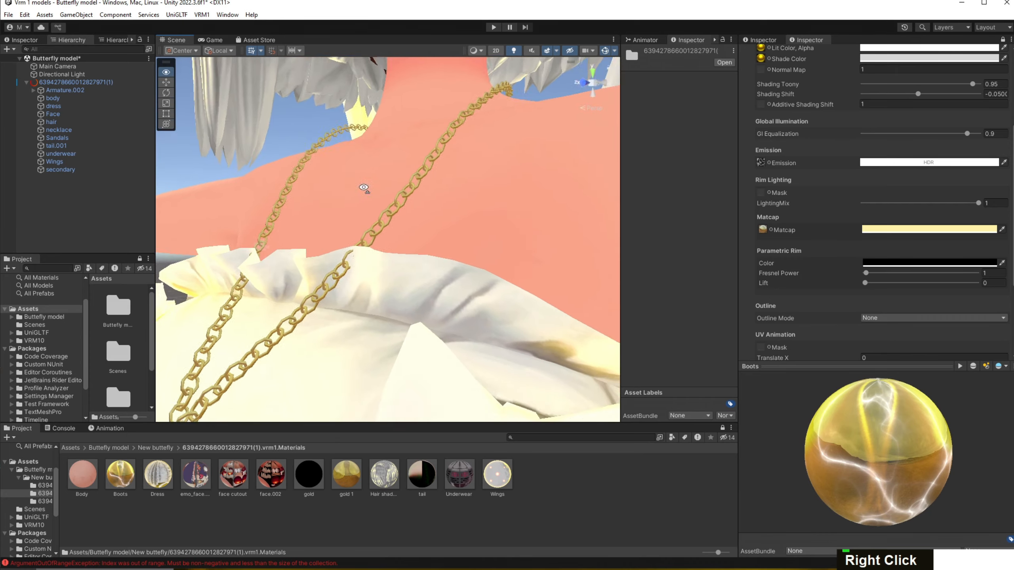
pyautogui.moveTo(364, 190); pyautogui.dragTo(387, 220, button='middle')
pyautogui.moveTo(388, 220); pyautogui.dragTo(489, 231, button='right')
pyautogui.moveTo(488, 232); pyautogui.dragTo(362, 265, button='middle')
pyautogui.scroll(-3, 367, 267)
pyautogui.moveTo(369, 268); pyautogui.dragTo(391, 299, button='right')
pyautogui.moveTo(392, 299); pyautogui.dragTo(497, 278, button='middle')
pyautogui.scroll(3, 496, 278)
pyautogui.scroll(-2, 455, 299)
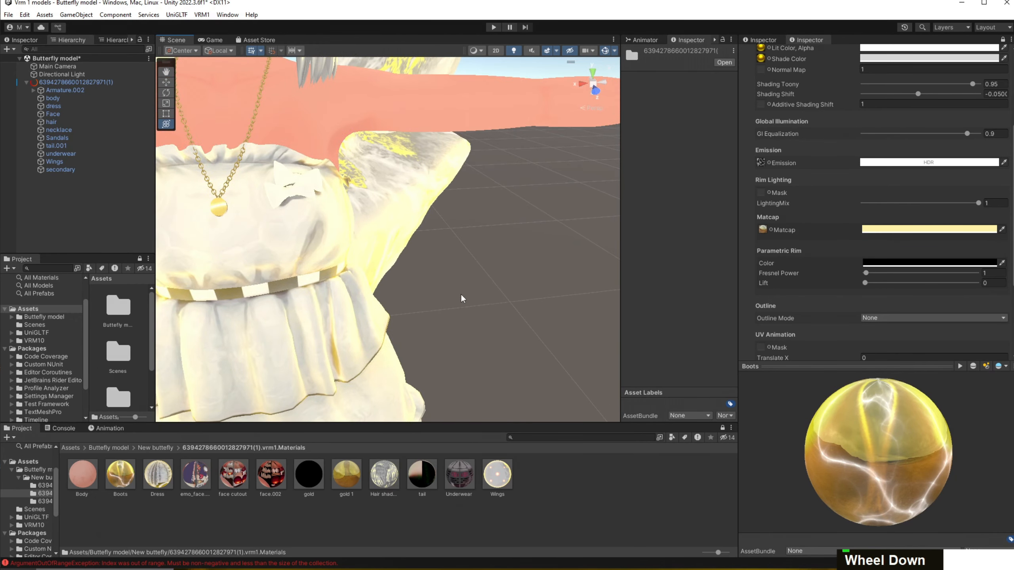
# Undo the application of the Boots material to the necklace.
pyautogui.moveTo(464, 294); pyautogui.dragTo(405, 260, button='right')
pyautogui.moveTo(405, 260); pyautogui.dragTo(410, 251, button='middle')
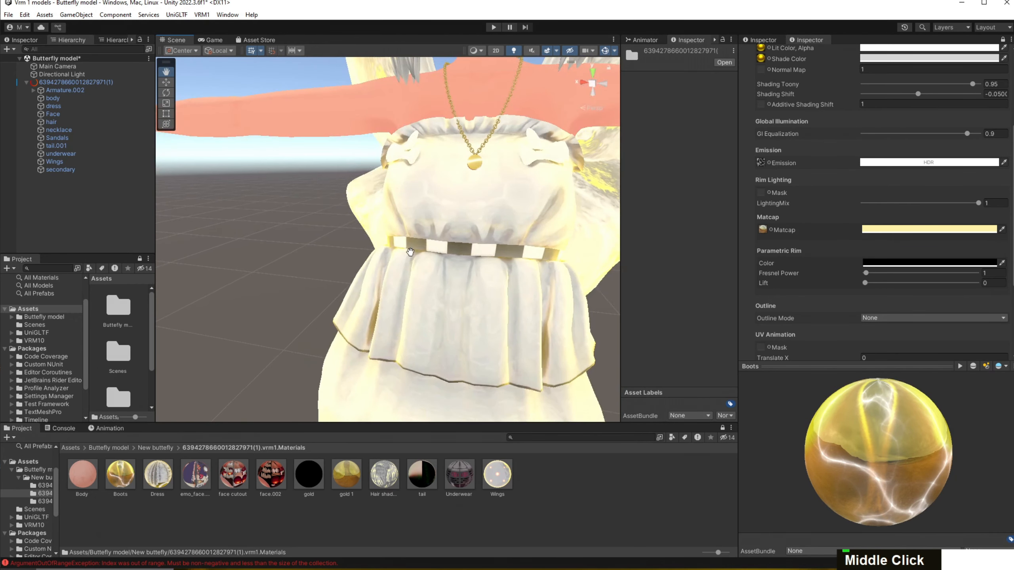
pyautogui.hotkey('ctrl', 'z')
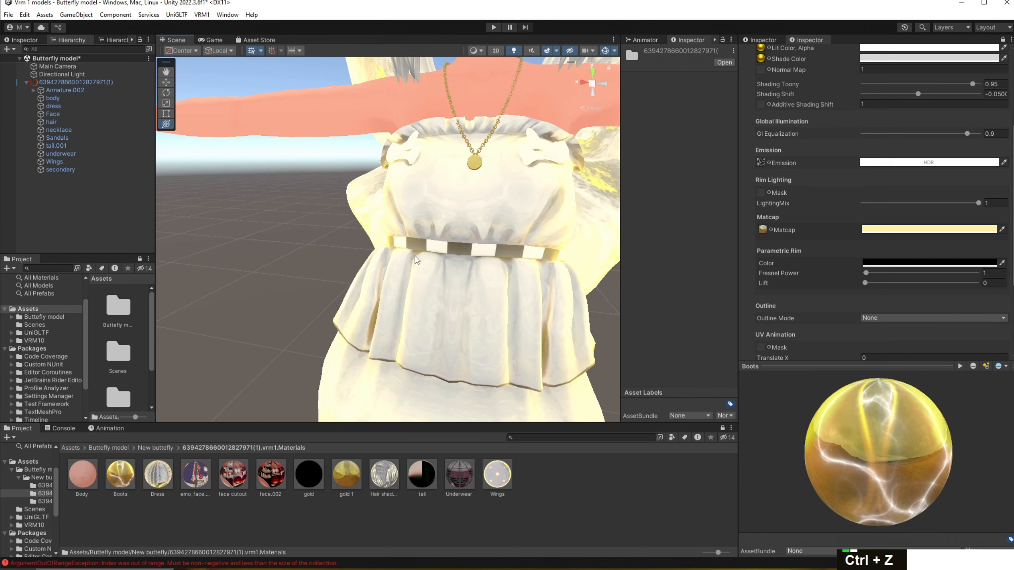
pyautogui.scroll(-5, 418, 263)
pyautogui.moveTo(440, 243); pyautogui.dragTo(437, 267, button='middle')
# Give the gold 1 material the T_Noise texture as its emission map with a white emission colour.
pyautogui.click(355, 455)
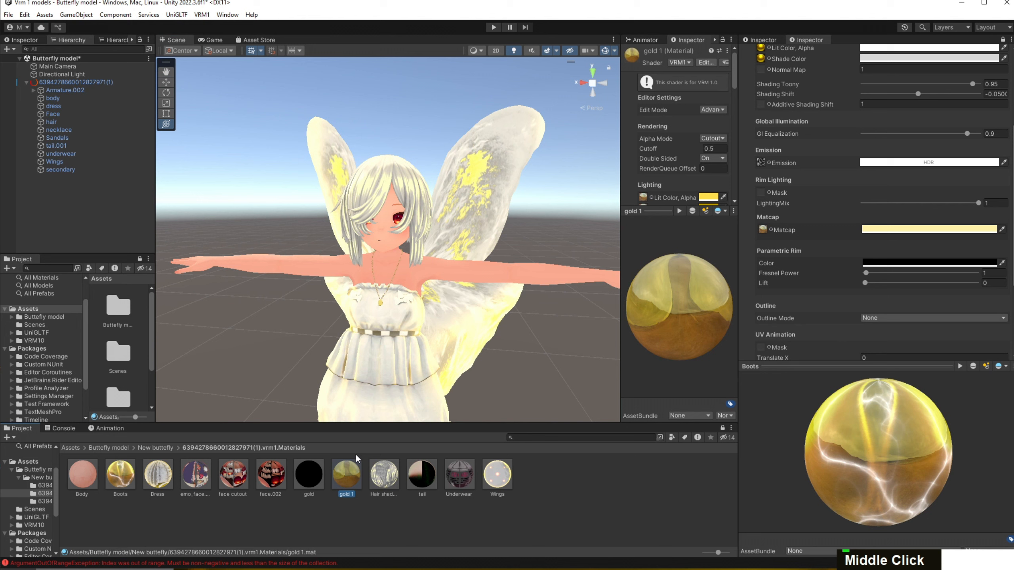
pyautogui.scroll(5, 407, 289)
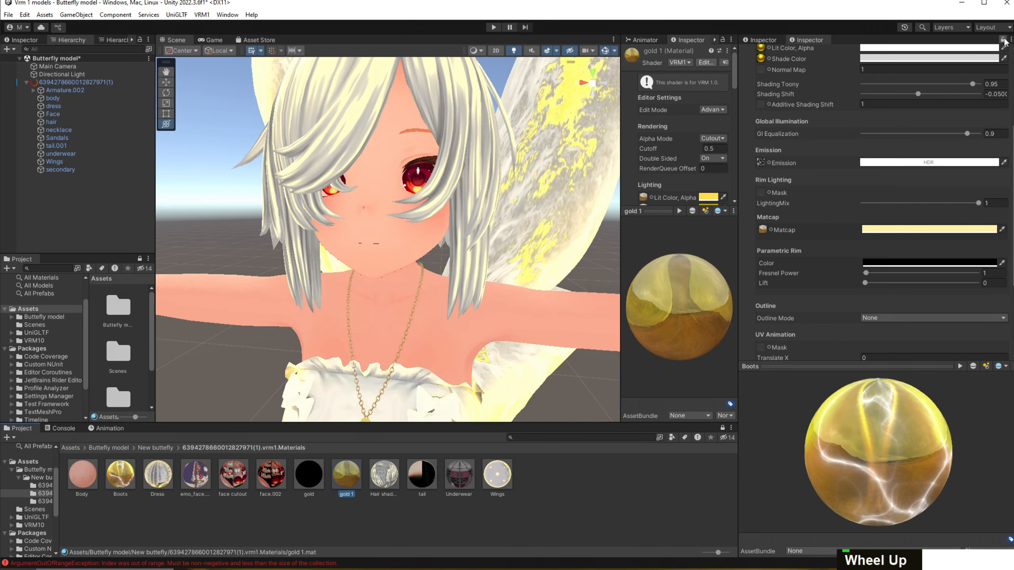
pyautogui.click(1004, 40)
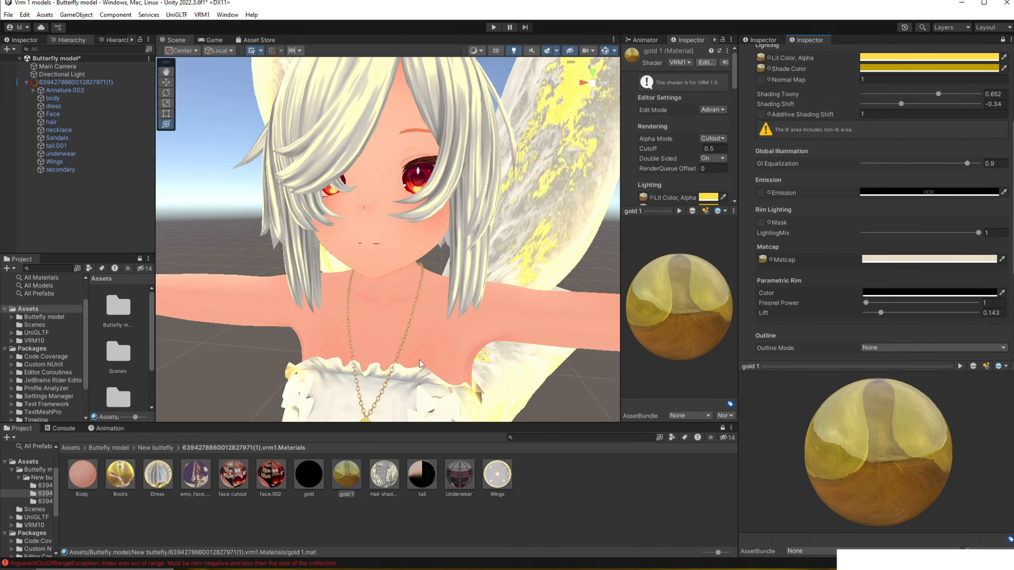
pyautogui.moveTo(563, 419); pyautogui.dragTo(560, 398, button='middle')
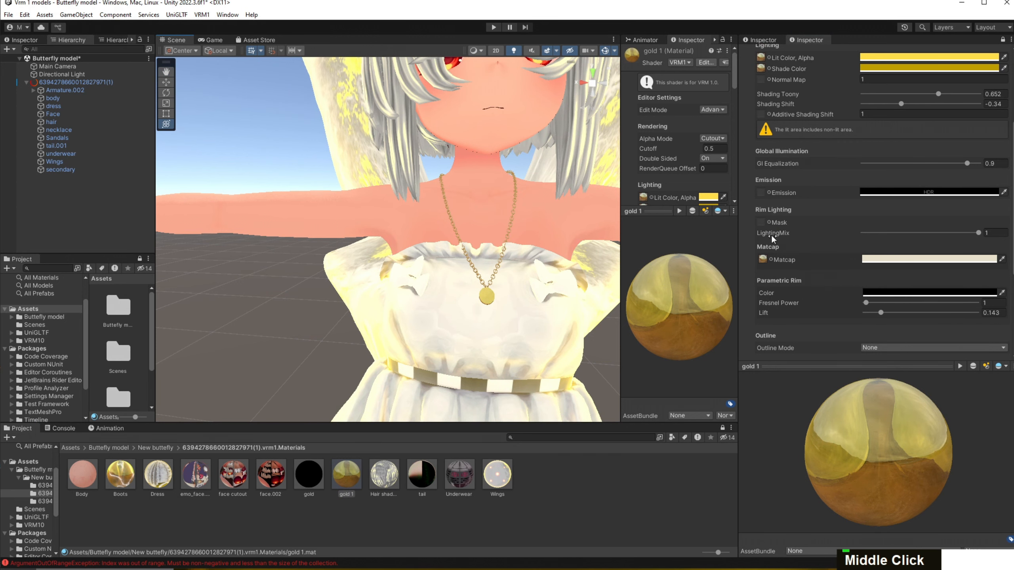
pyautogui.click(769, 192)
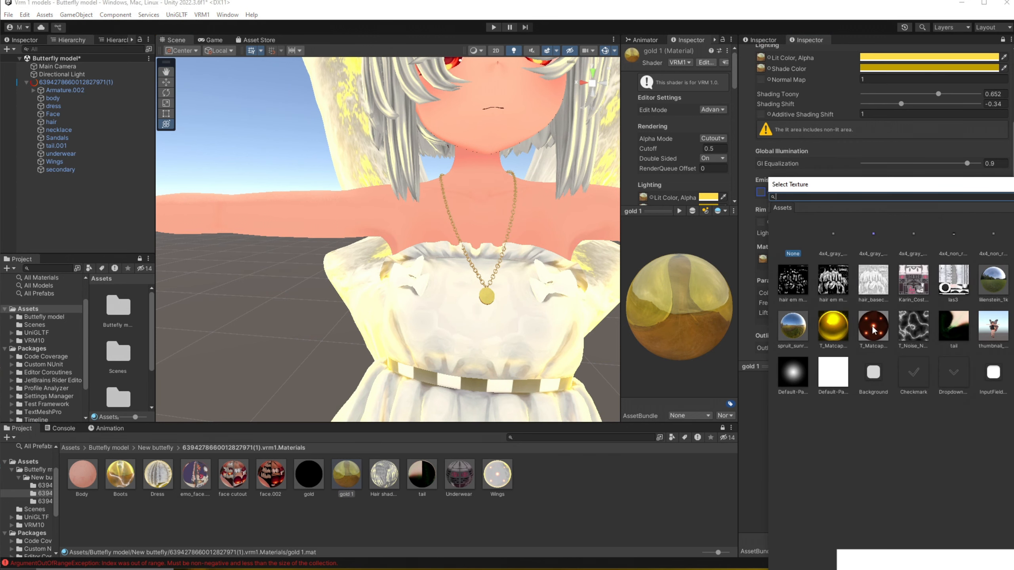
pyautogui.doubleClick(913, 325)
pyautogui.click(898, 192)
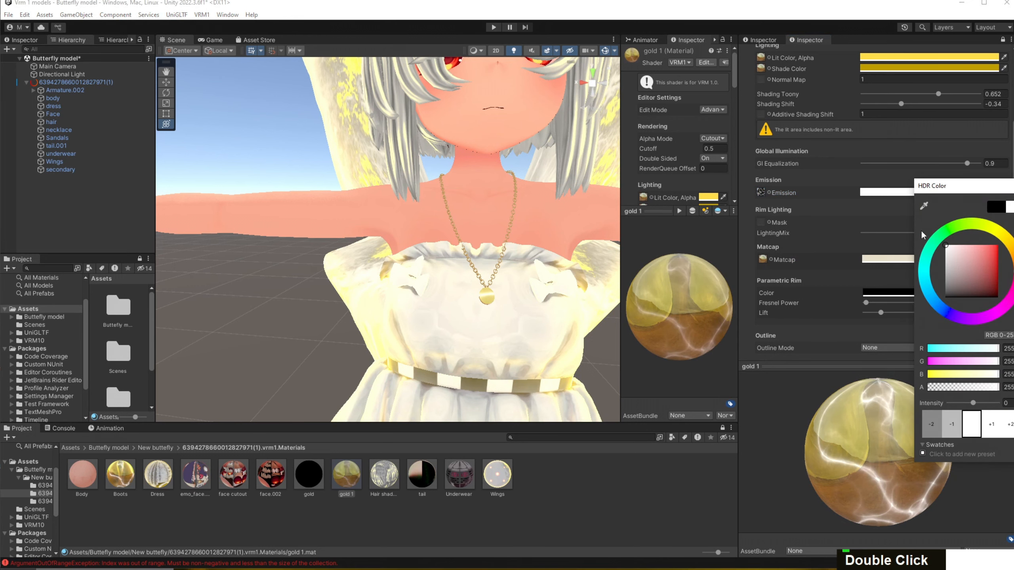
# Examine the necklace's chain and pendant up close, and compare them with the whole model.
pyautogui.moveTo(292, 221); pyautogui.dragTo(466, 279, button='right')
pyautogui.moveTo(466, 279); pyautogui.dragTo(484, 279, button='middle')
pyautogui.moveTo(484, 280); pyautogui.dragTo(408, 253, button='right')
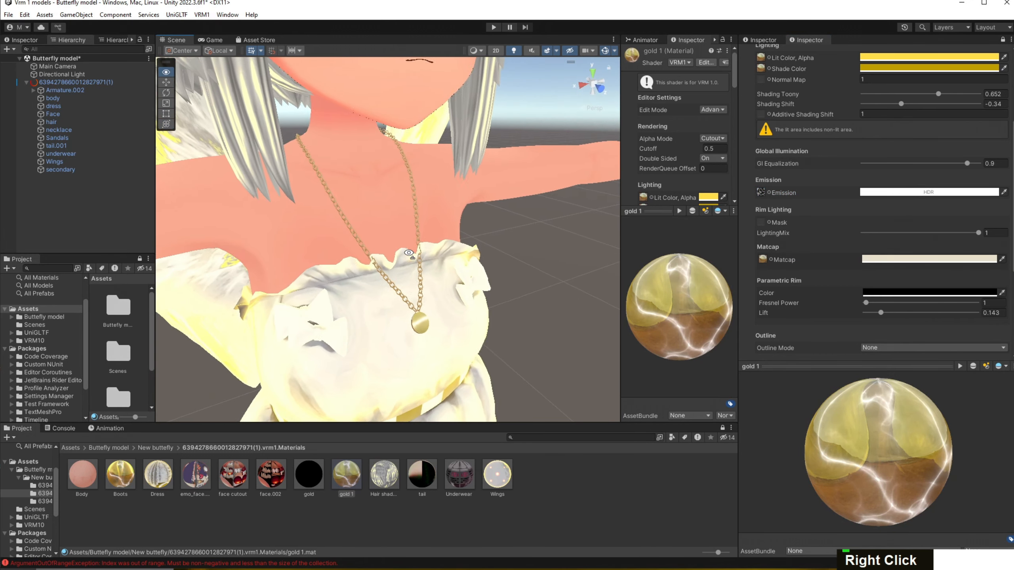
pyautogui.moveTo(408, 253); pyautogui.dragTo(409, 253, button='middle')
pyautogui.click(769, 193)
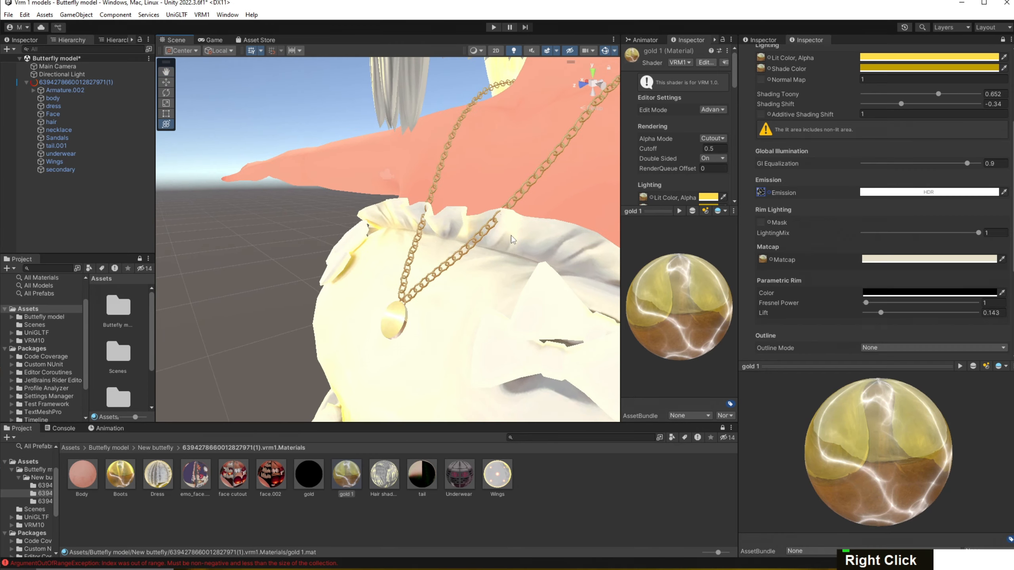
pyautogui.scroll(-7, 399, 304)
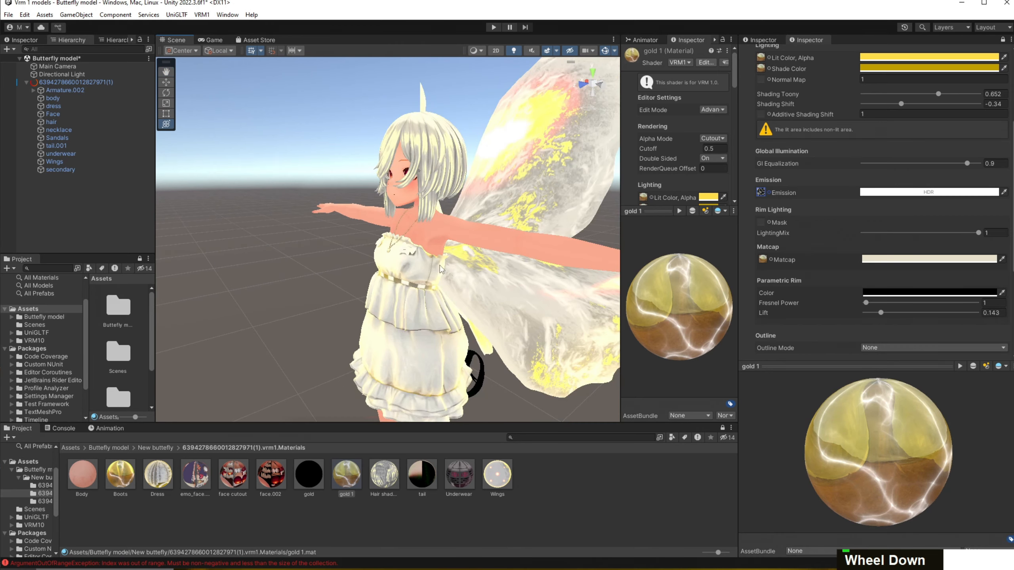
pyautogui.moveTo(360, 376); pyautogui.dragTo(469, 226, button='middle')
pyautogui.scroll(-2, 447, 234)
# Examine the back of the model from below, focusing on the tail, underwear and sandal straps.
pyautogui.click(417, 248)
pyautogui.moveTo(356, 246); pyautogui.dragTo(495, 219, button='right')
pyautogui.moveTo(495, 219); pyautogui.dragTo(524, 250, button='middle')
pyautogui.moveTo(523, 250); pyautogui.dragTo(380, 204, button='right')
pyautogui.moveTo(380, 203); pyautogui.dragTo(472, 244, button='middle')
pyautogui.moveTo(473, 244); pyautogui.dragTo(373, 152, button='right')
pyautogui.moveTo(451, 216); pyautogui.dragTo(396, 143, button='middle')
pyautogui.moveTo(396, 144); pyautogui.dragTo(225, 135, button='right')
pyautogui.moveTo(459, 192)
pyautogui.mouseDown(button='middle')
pyautogui.moveTo(341, 182)
pyautogui.moveTo(464, 210)
pyautogui.mouseUp(button='middle')
pyautogui.moveTo(463, 210); pyautogui.dragTo(278, 301, button='right')
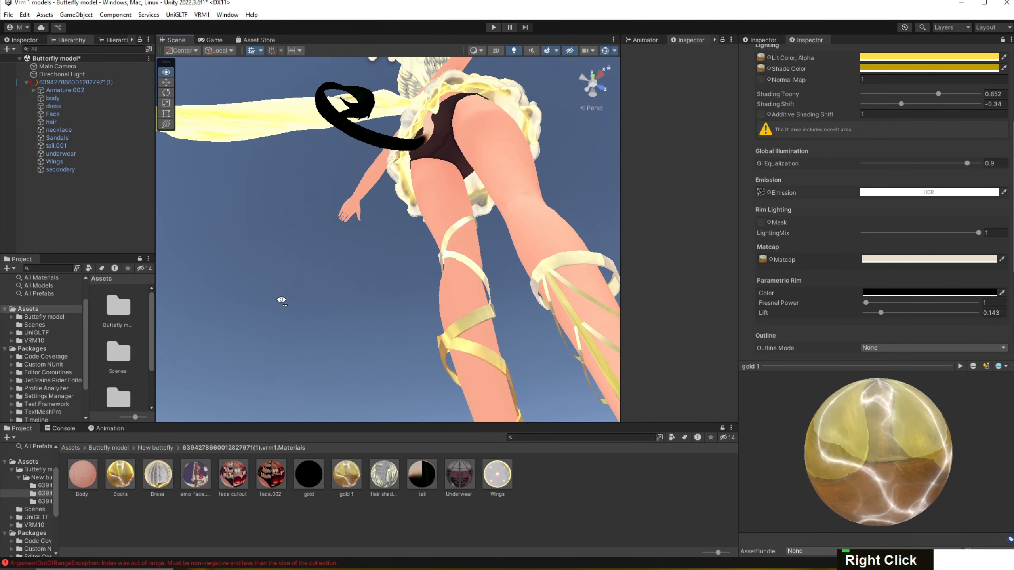
pyautogui.moveTo(278, 301)
pyautogui.mouseDown(button='middle')
pyautogui.moveTo(301, 294)
pyautogui.moveTo(295, 307)
pyautogui.mouseUp(button='middle')
pyautogui.moveTo(295, 307); pyautogui.dragTo(355, 280, button='right')
pyautogui.moveTo(356, 281); pyautogui.dragTo(376, 270, button='middle')
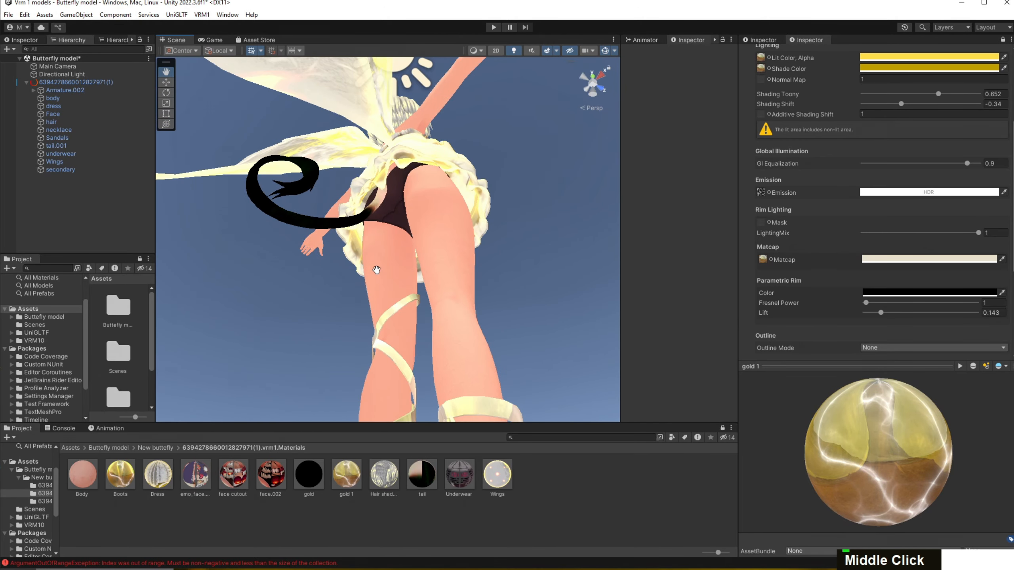
pyautogui.moveTo(407, 321); pyautogui.dragTo(398, 304, button='right')
pyautogui.moveTo(398, 303); pyautogui.dragTo(401, 298, button='middle')
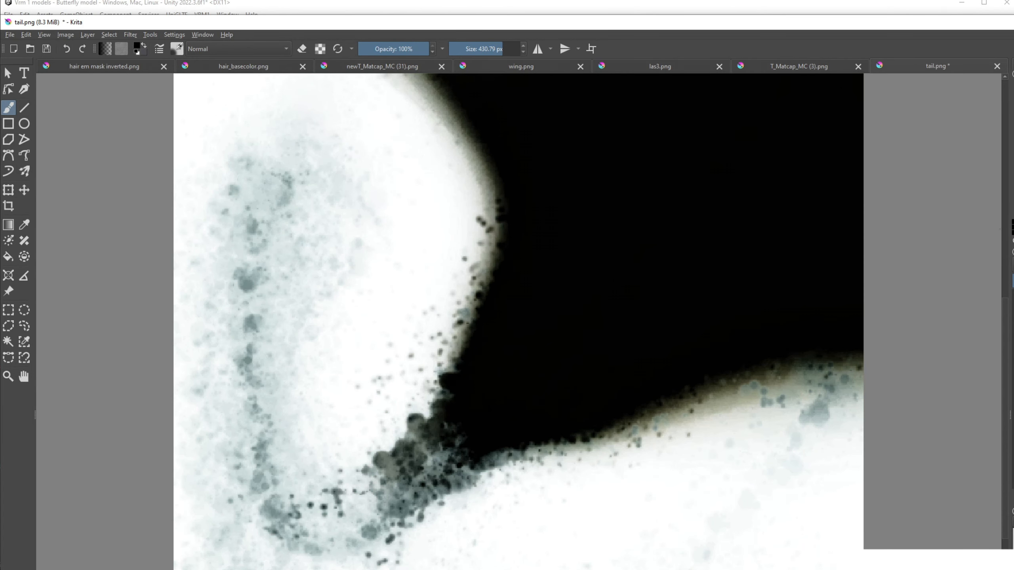
# Check the tail against the skirt and legs, and open the Underwear material's settings.
pyautogui.scroll(2, 399, 259)
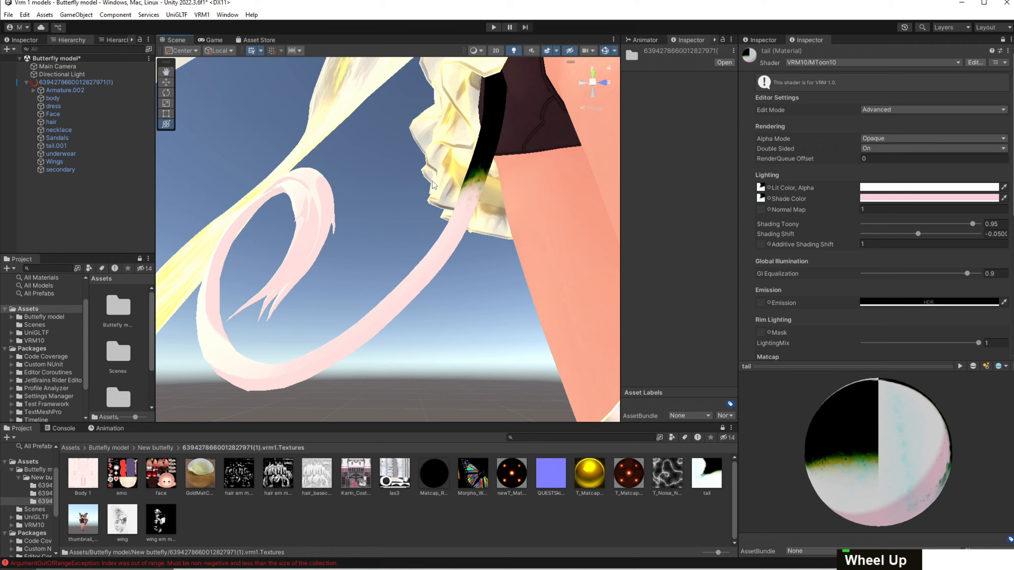
pyautogui.moveTo(399, 260); pyautogui.dragTo(431, 248, button='right')
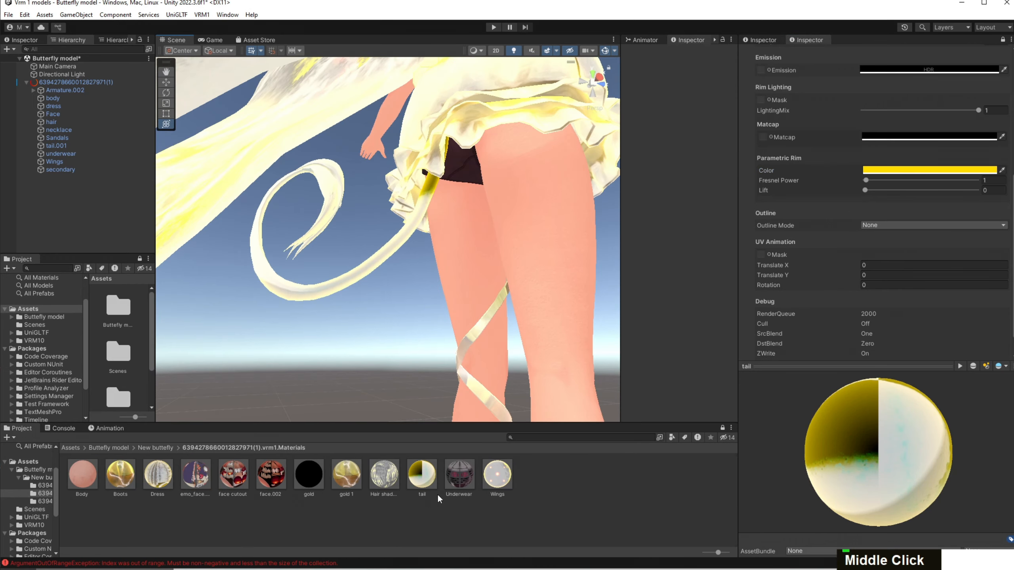
pyautogui.click(455, 470)
pyautogui.moveTo(471, 247); pyautogui.dragTo(509, 220, button='middle')
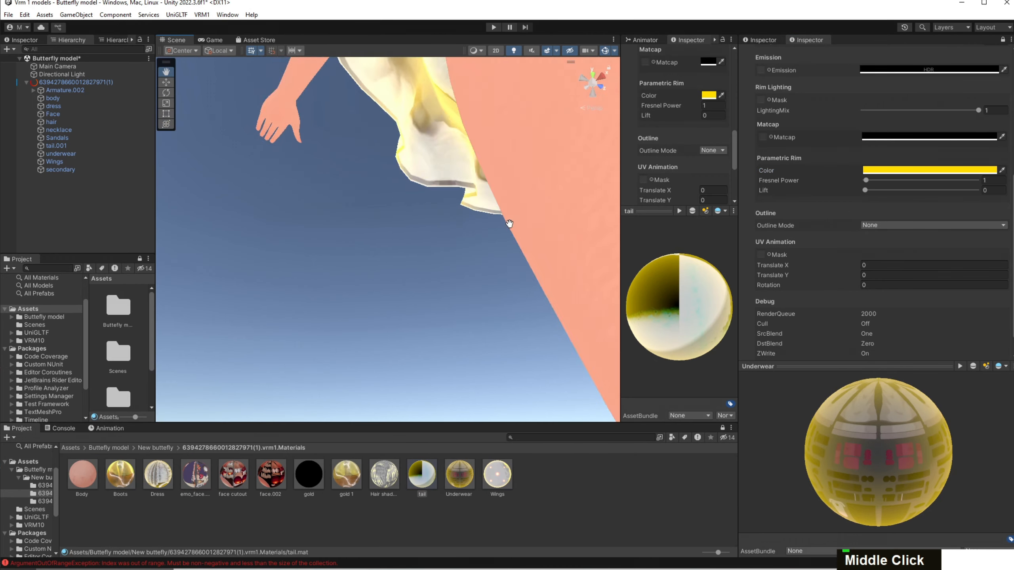
pyautogui.scroll(-2, 510, 219)
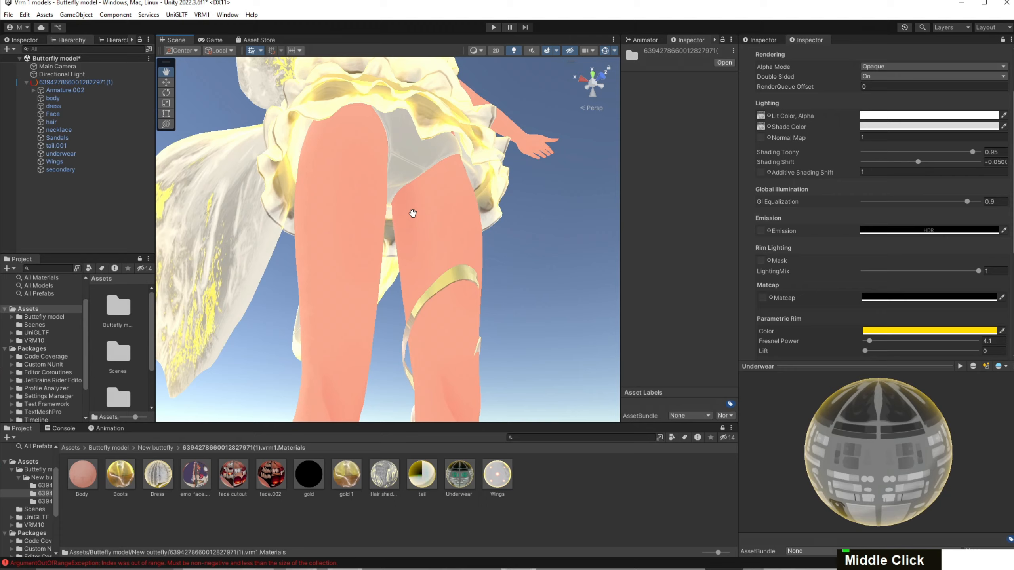
# Examine the underwear, tail and sandals from below and from the side.
pyautogui.moveTo(407, 215); pyautogui.dragTo(423, 211, button='right')
pyautogui.moveTo(423, 211); pyautogui.dragTo(534, 174, button='middle')
pyautogui.moveTo(534, 174); pyautogui.dragTo(476, 235, button='right')
pyautogui.scroll(-3, 475, 235)
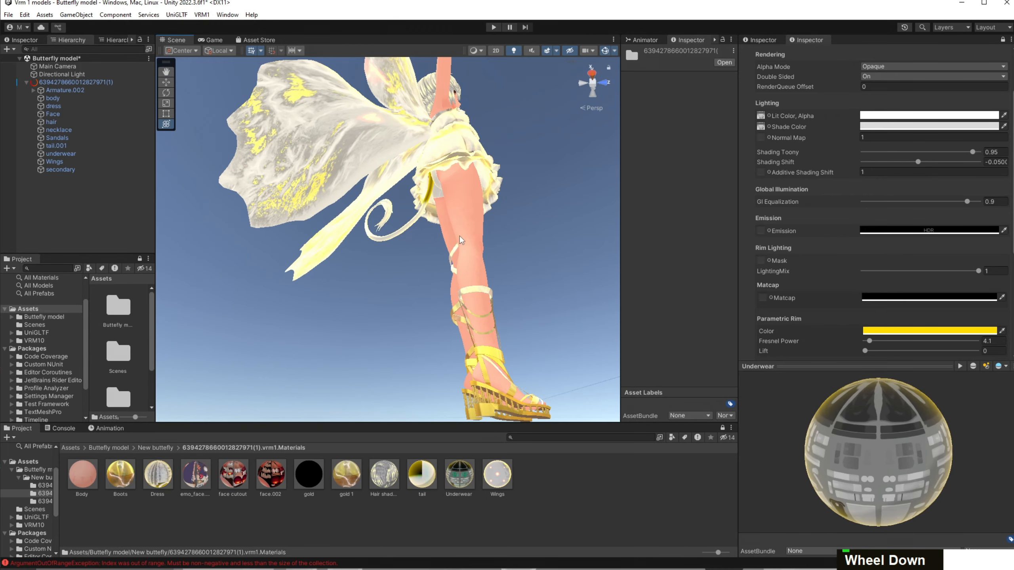
pyautogui.moveTo(475, 236); pyautogui.dragTo(437, 253, button='middle')
pyautogui.moveTo(436, 253); pyautogui.dragTo(351, 197, button='right')
pyautogui.moveTo(351, 197); pyautogui.dragTo(328, 192, button='middle')
# Examine the wings, hair and dress from behind and from the side.
pyautogui.moveTo(413, 222); pyautogui.dragTo(479, 249, button='right')
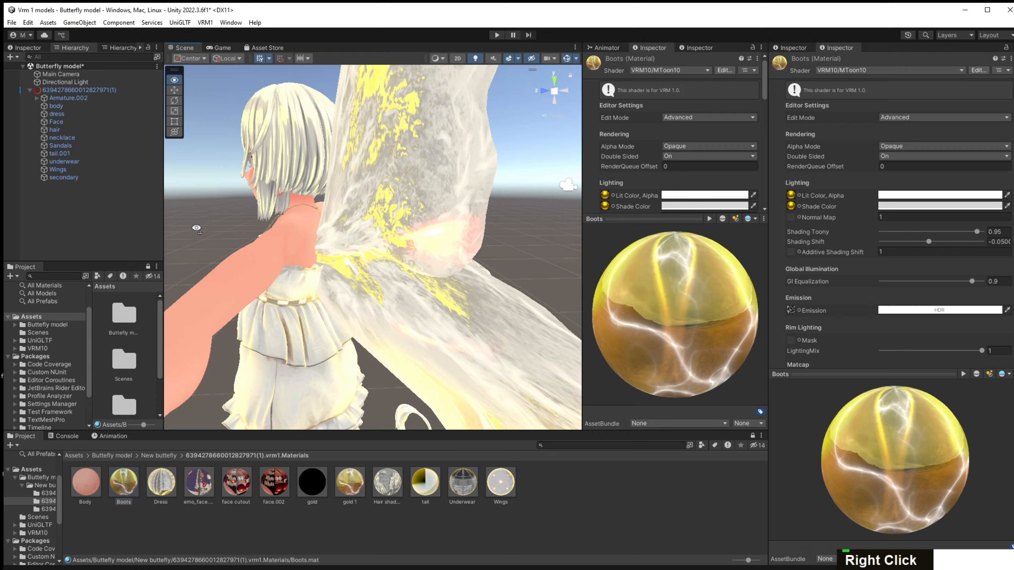
pyautogui.moveTo(197, 228); pyautogui.dragTo(315, 241, button='right')
pyautogui.scroll(-4, 314, 240)
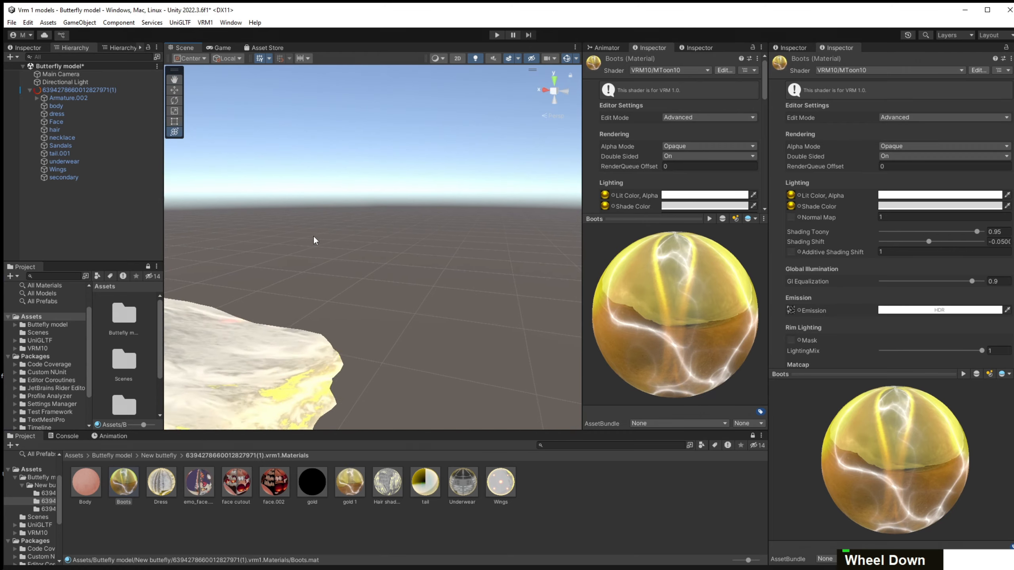
pyautogui.moveTo(314, 240); pyautogui.dragTo(489, 228, button='middle')
pyautogui.scroll(-3, 526, 164)
pyautogui.scroll(-3, 518, 231)
pyautogui.moveTo(472, 285); pyautogui.dragTo(522, 270, button='right')
pyautogui.moveTo(498, 288); pyautogui.dragTo(559, 256, button='middle')
pyautogui.moveTo(313, 297); pyautogui.dragTo(403, 317, button='right')
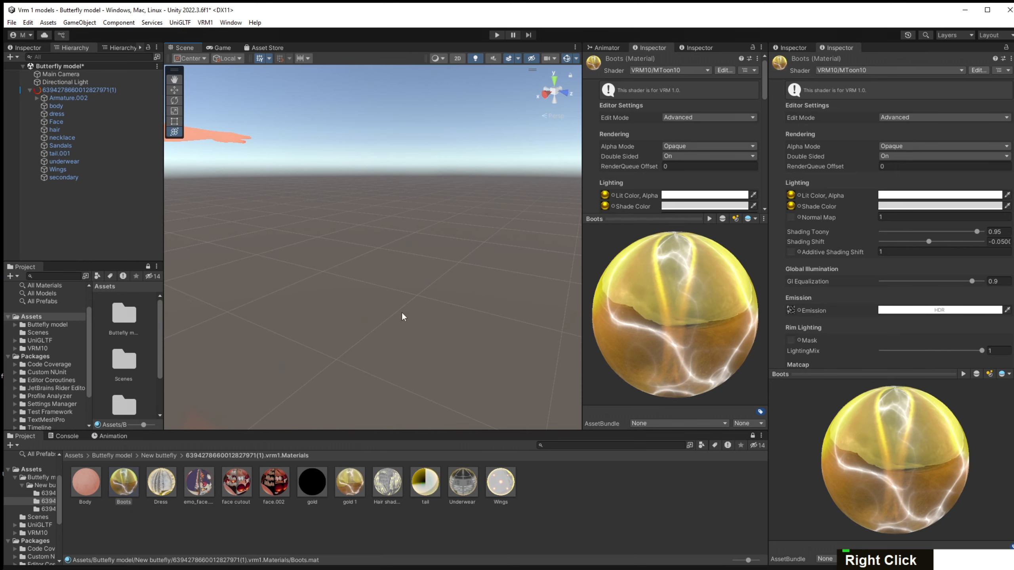
pyautogui.moveTo(403, 317); pyautogui.dragTo(525, 317, button='middle')
pyautogui.moveTo(524, 317); pyautogui.dragTo(468, 280, button='right')
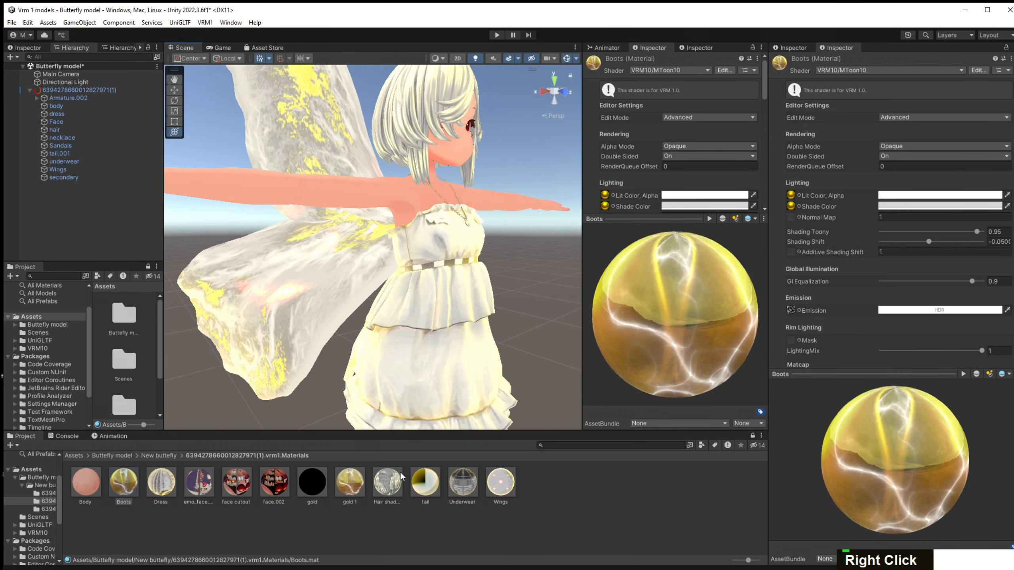
# Try the Dress material in Cutout alpha mode with a cutoff of 0.567.
pyautogui.click(166, 488)
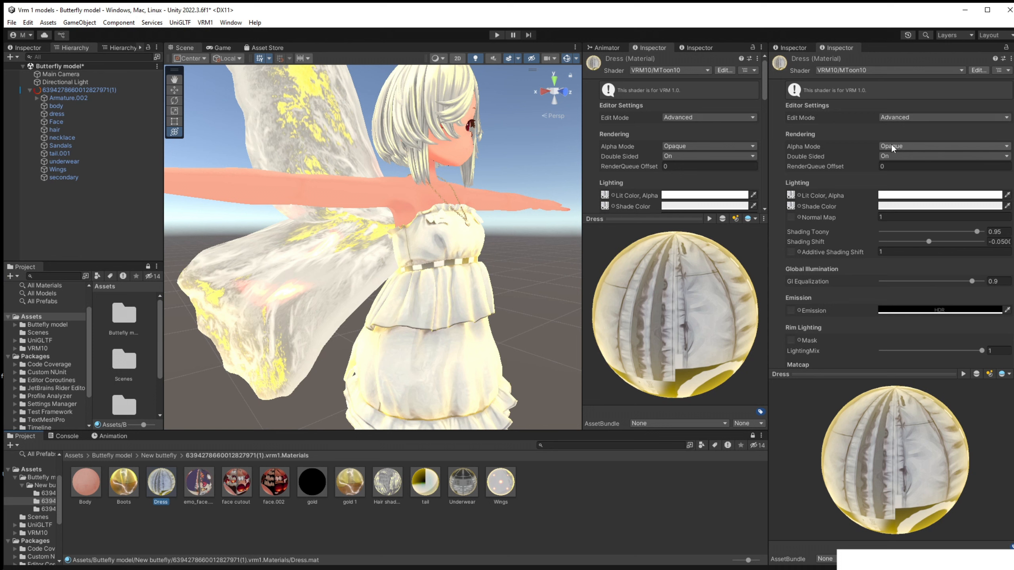
pyautogui.click(918, 144)
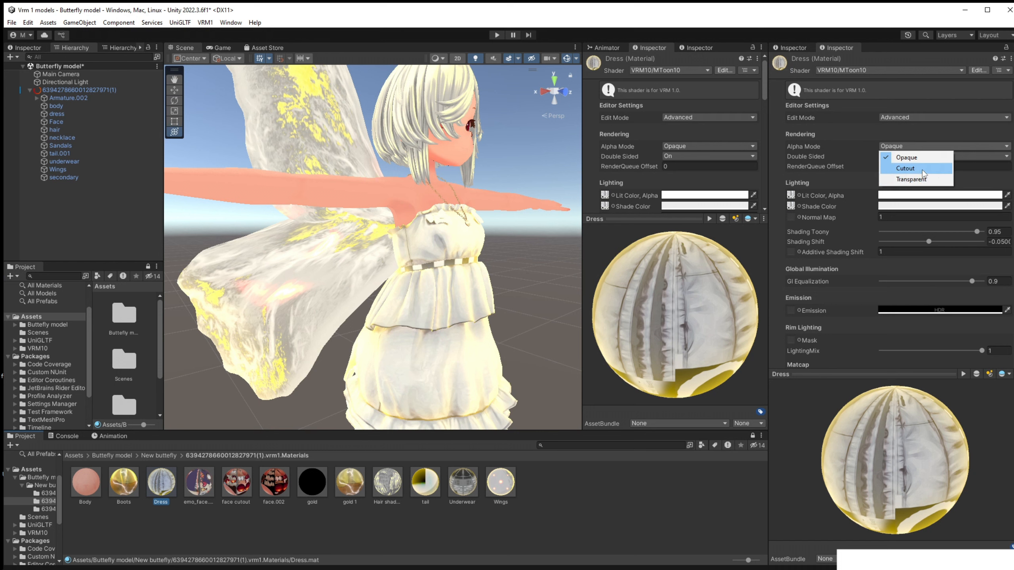
pyautogui.click(922, 168)
pyautogui.moveTo(924, 157); pyautogui.dragTo(940, 156)
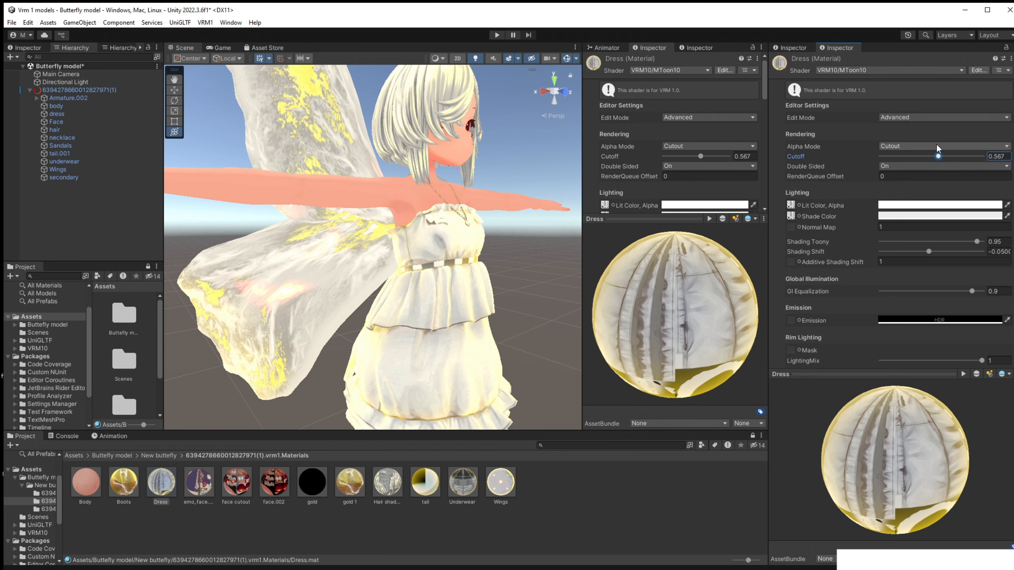
# Set the Dress material's alpha mode to Transparent with Transparent With ZWrite Mode on, and check the skirt.
pyautogui.click(937, 145)
pyautogui.click(922, 179)
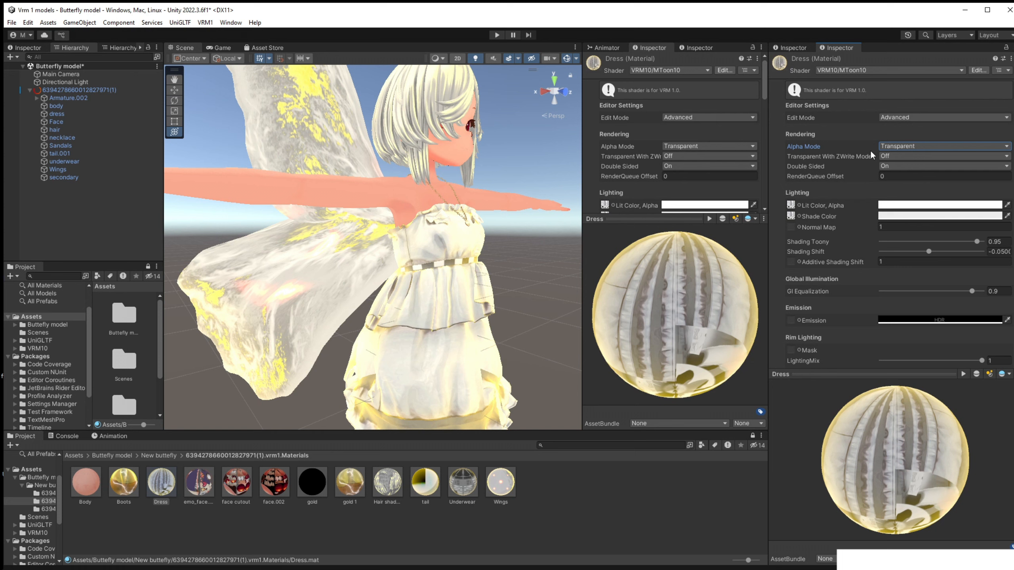
pyautogui.click(896, 156)
pyautogui.click(891, 176)
pyautogui.moveTo(496, 216); pyautogui.dragTo(496, 216, button='right')
pyautogui.moveTo(496, 216); pyautogui.dragTo(442, 200, button='middle')
pyautogui.moveTo(441, 199); pyautogui.dragTo(367, 191, button='right')
pyautogui.moveTo(485, 204); pyautogui.dragTo(501, 252, button='right')
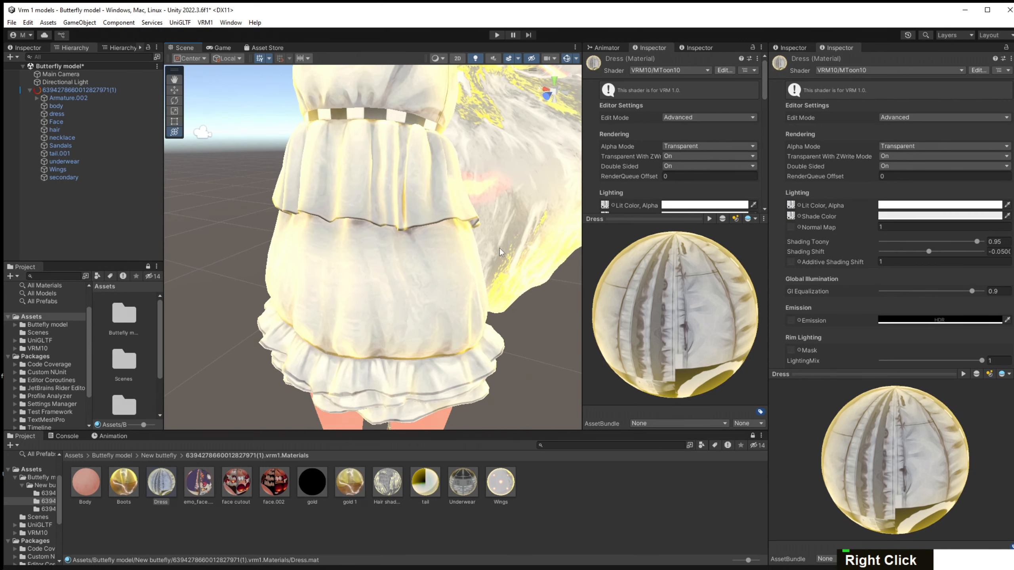
pyautogui.moveTo(446, 266); pyautogui.dragTo(448, 149, button='right')
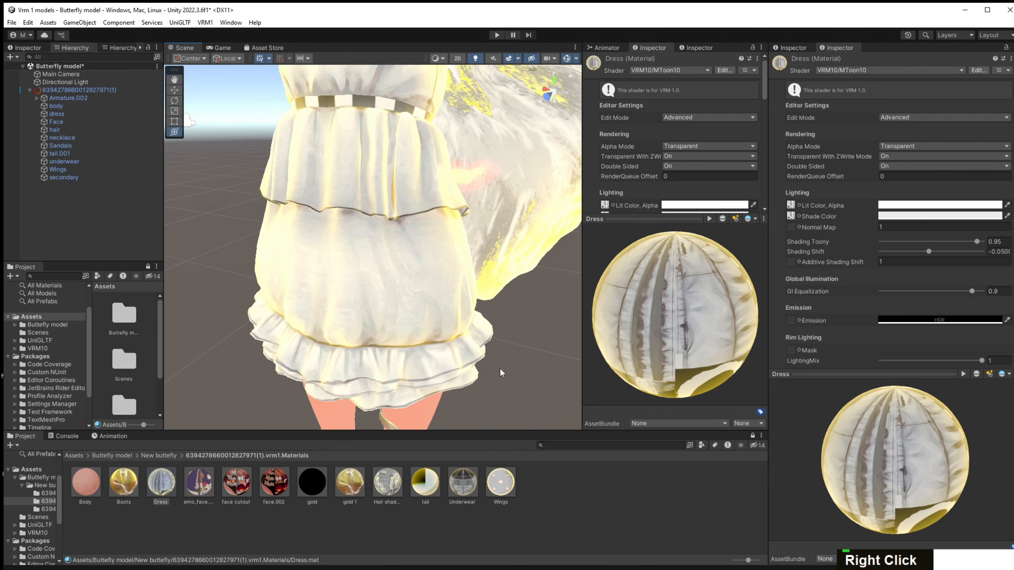
# Compare the skirt with the Dress material's Transparent With ZWrite Mode switched off and back on.
pyautogui.click(922, 155)
pyautogui.click(903, 167)
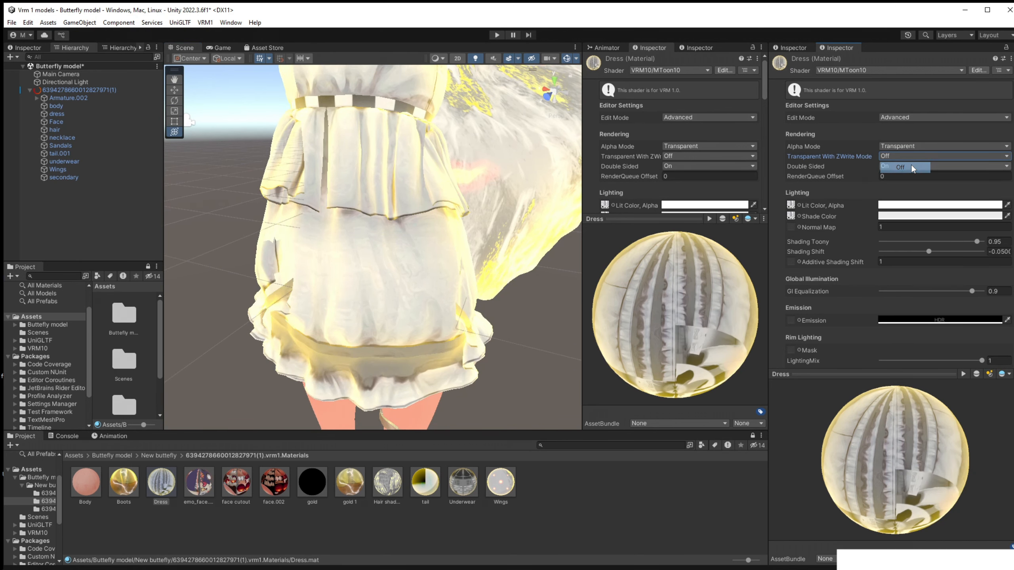
pyautogui.moveTo(426, 217); pyautogui.dragTo(355, 186, button='right')
pyautogui.moveTo(355, 186); pyautogui.dragTo(343, 234, button='middle')
pyautogui.click(892, 156)
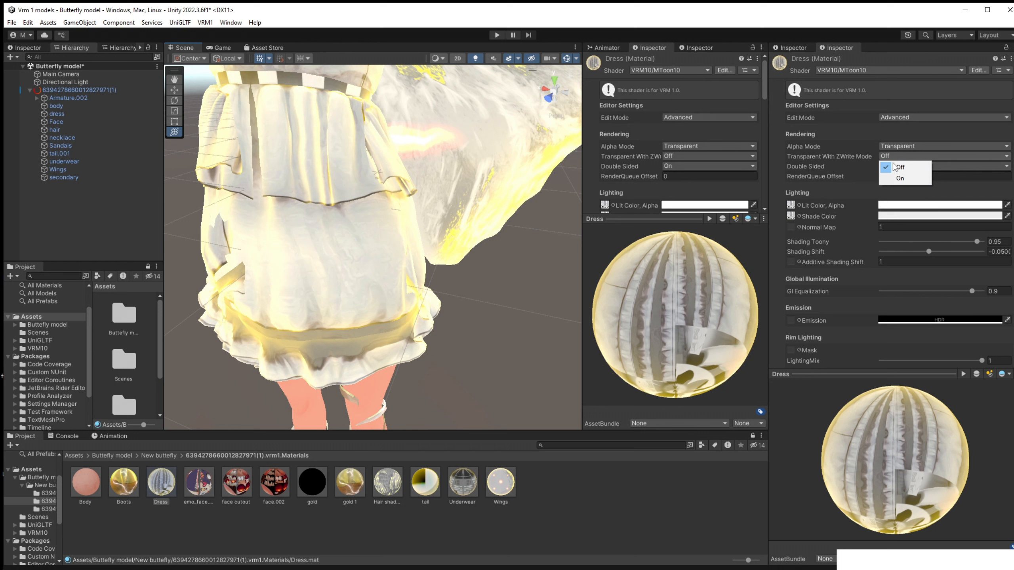
pyautogui.click(902, 178)
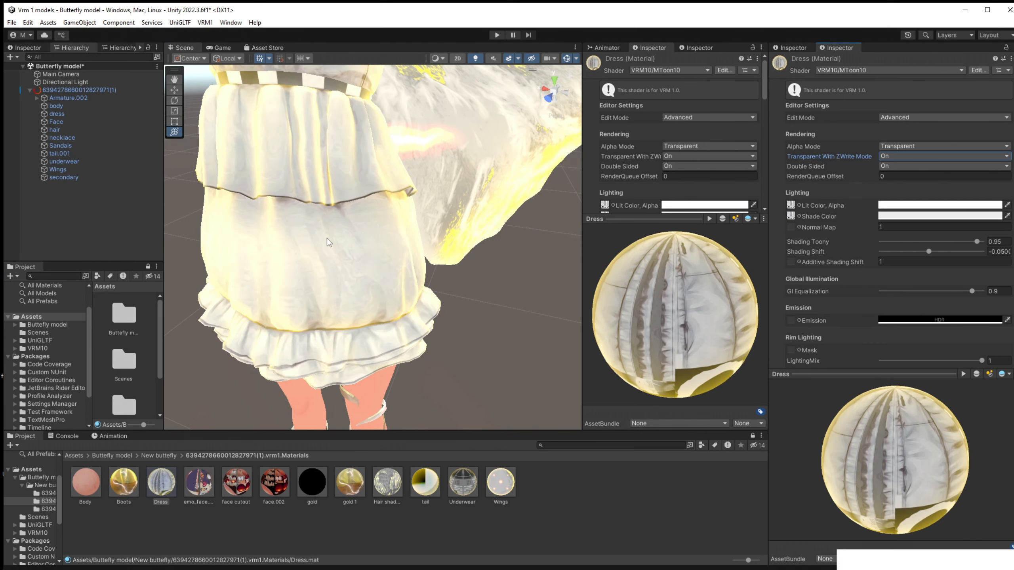
# Examine the skirt's tiers and ruffled hem from the side and the front.
pyautogui.moveTo(485, 330); pyautogui.dragTo(464, 281, button='right')
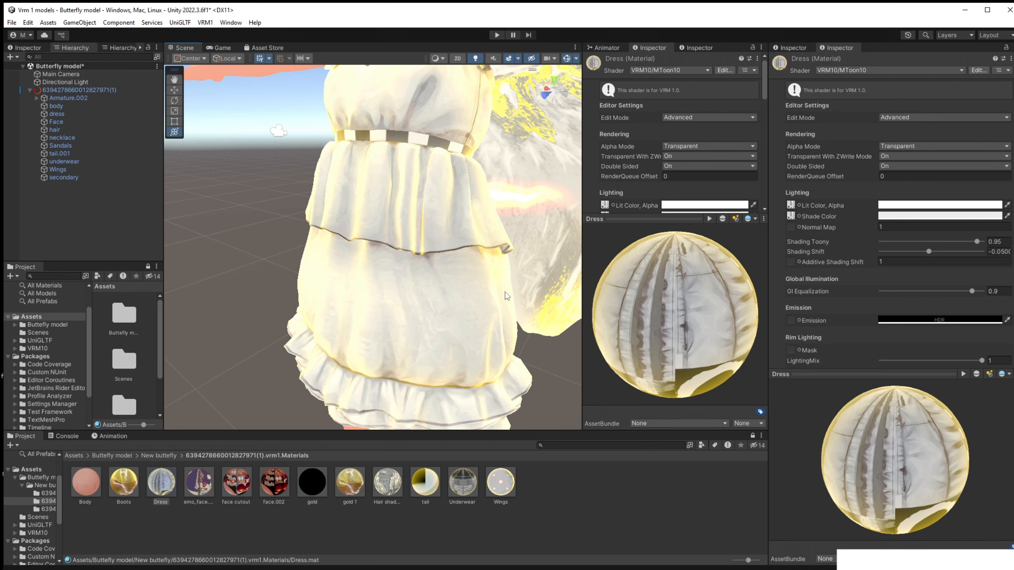
pyautogui.moveTo(502, 296); pyautogui.dragTo(478, 281, button='right')
pyautogui.moveTo(478, 281); pyautogui.dragTo(581, 347, button='middle')
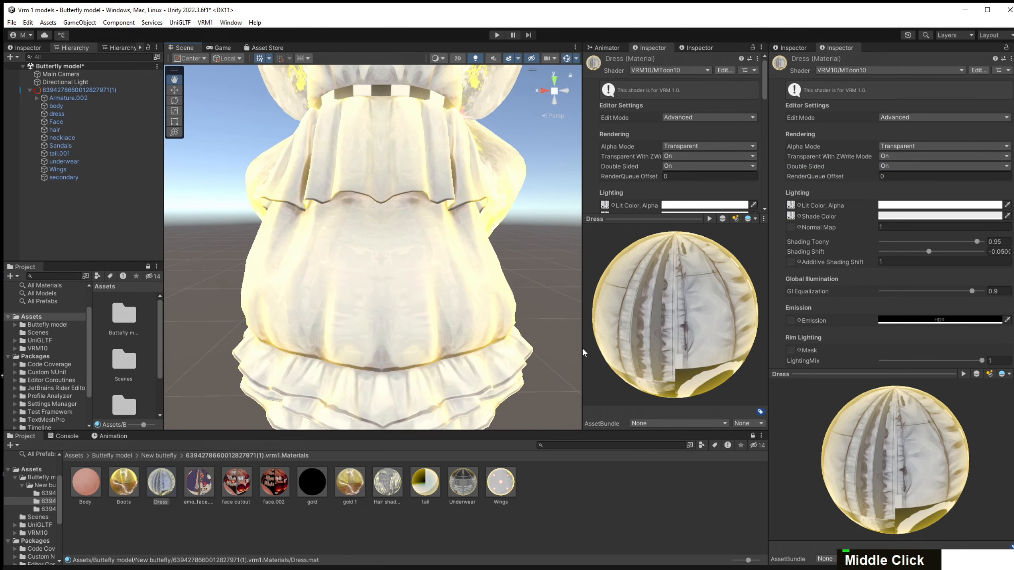
pyautogui.scroll(-3, 479, 289)
pyautogui.moveTo(479, 289); pyautogui.dragTo(459, 315, button='right')
pyautogui.moveTo(453, 314); pyautogui.dragTo(459, 343, button='middle')
pyautogui.scroll(3, 459, 342)
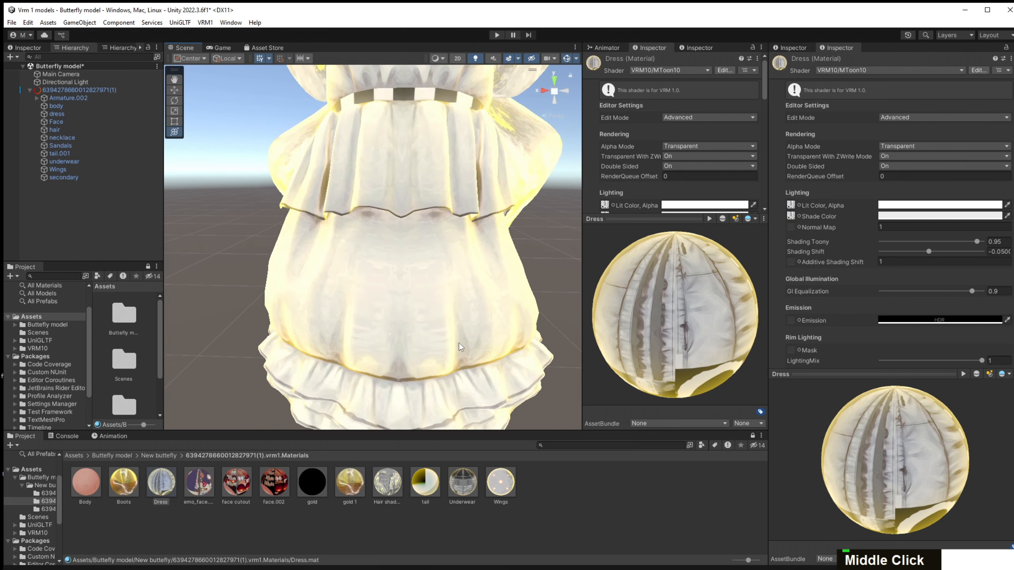
# Switch to Krita, set the root Merged layer of las3.png to 76% opacity, and save the PNG texture.
pyautogui.scroll(-3, 459, 342)
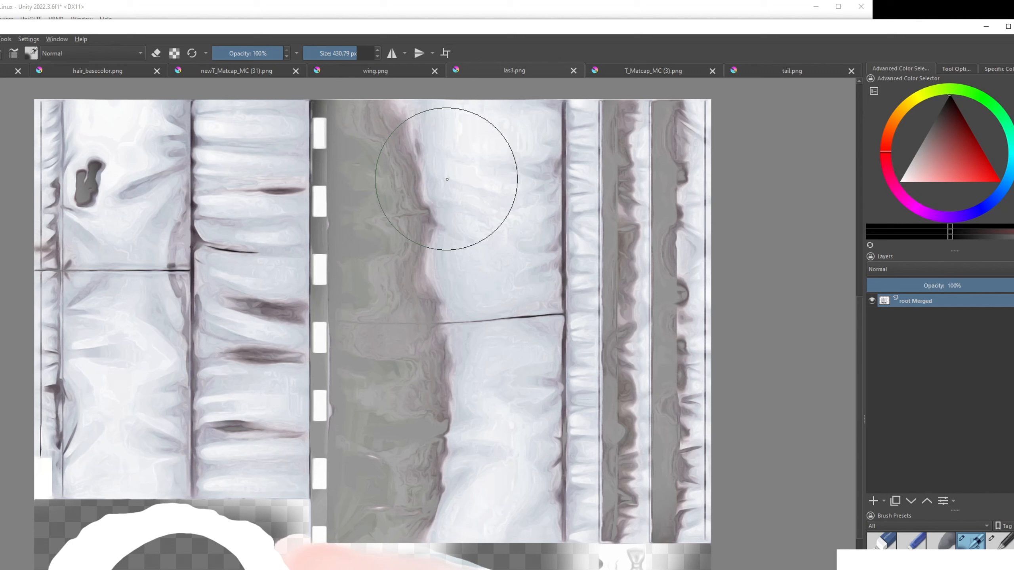
pyautogui.moveTo(1009, 283); pyautogui.dragTo(982, 285)
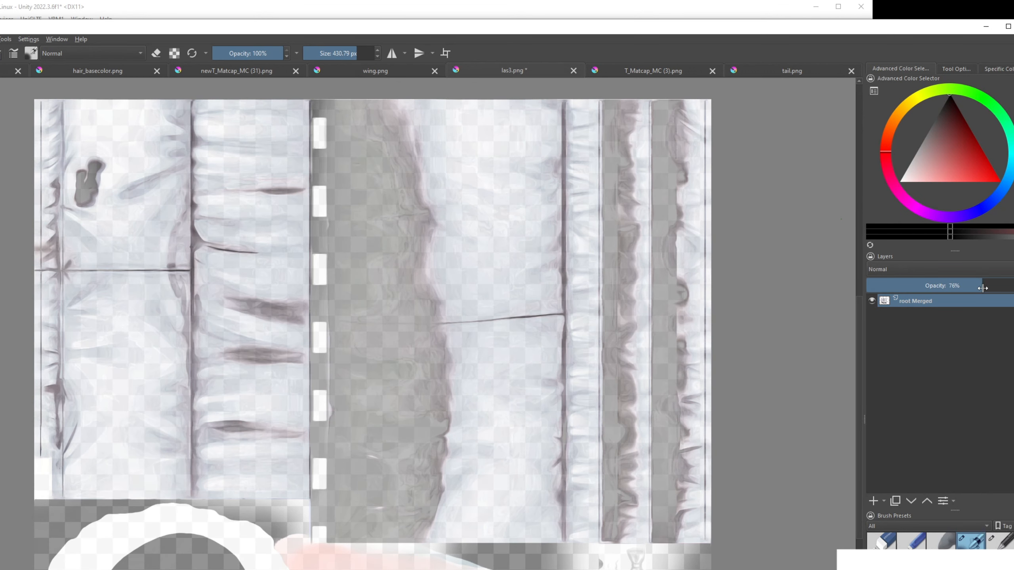
pyautogui.hotkey('ctrl', 's')
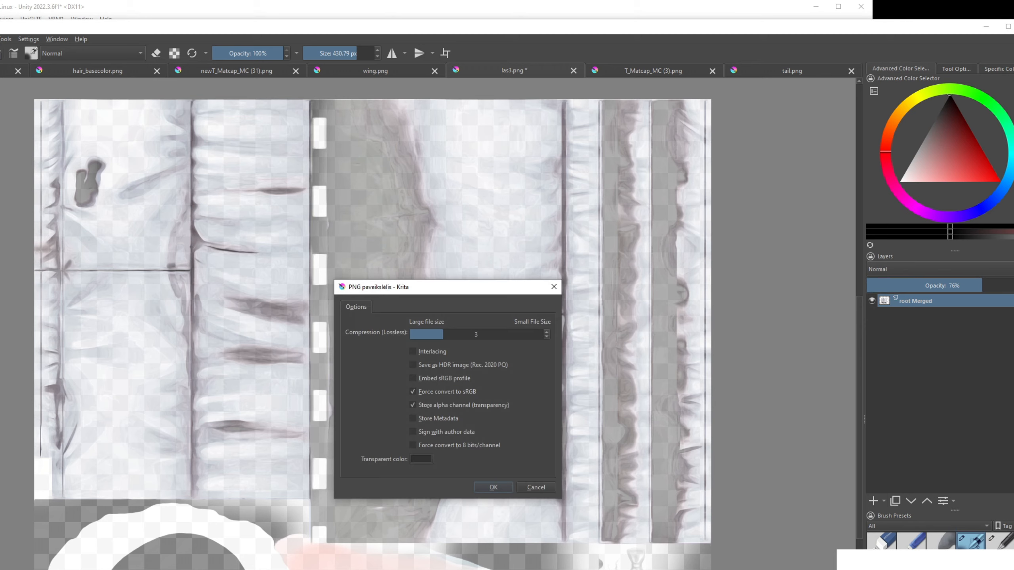
pyautogui.press('Return')
# Switch back to Unity and examine the dress's transparency from the front and both sides.
pyautogui.click(588, 9)
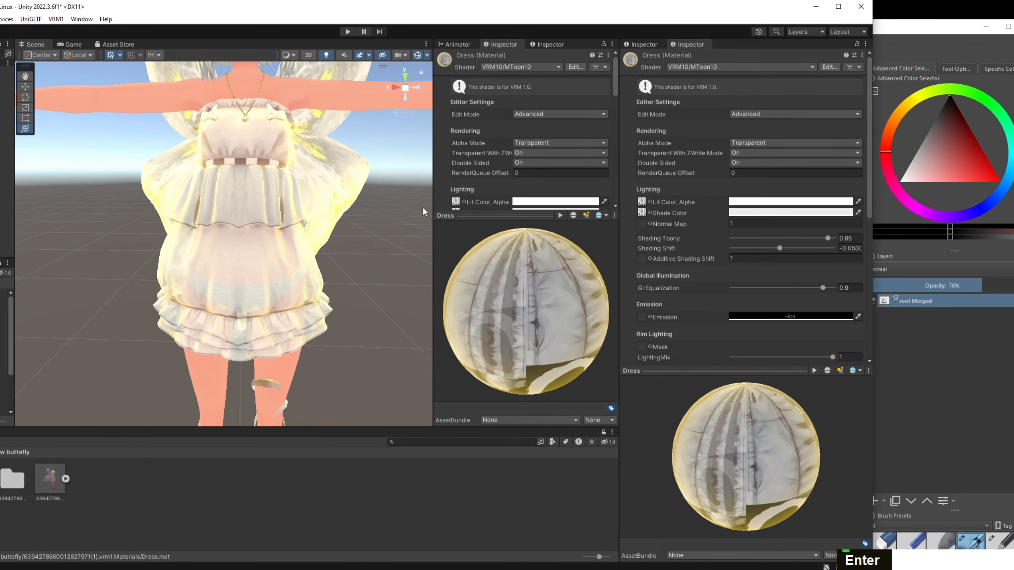
pyautogui.scroll(1, 324, 305)
pyautogui.moveTo(249, 290); pyautogui.dragTo(297, 376, button='middle')
pyautogui.moveTo(297, 374); pyautogui.dragTo(326, 315, button='right')
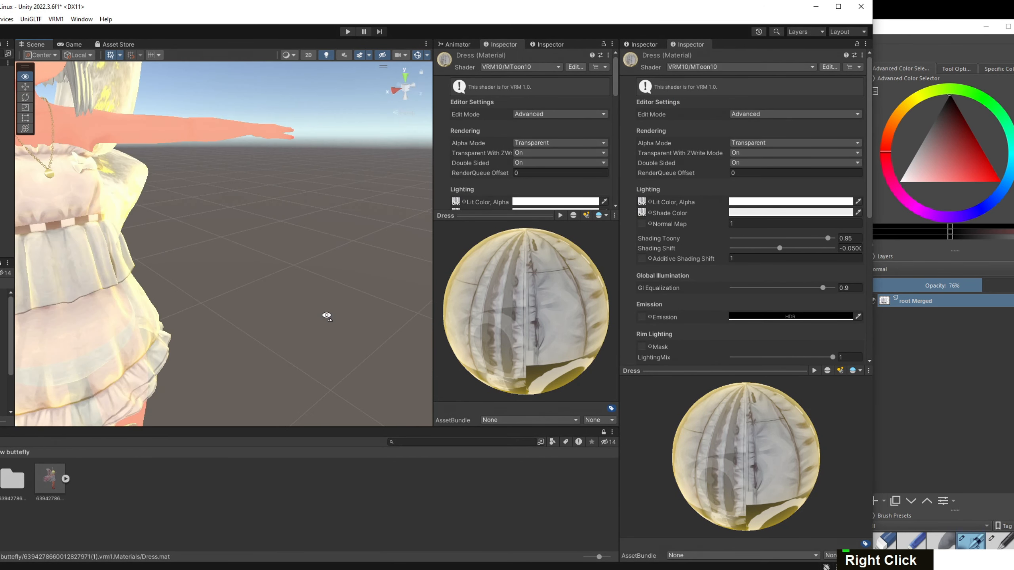
pyautogui.moveTo(325, 315); pyautogui.dragTo(460, 117, button='middle')
pyautogui.moveTo(385, 114); pyautogui.dragTo(377, 300, button='middle')
pyautogui.moveTo(345, 287); pyautogui.dragTo(304, 233, button='right')
pyautogui.moveTo(304, 234); pyautogui.dragTo(280, 125, button='middle')
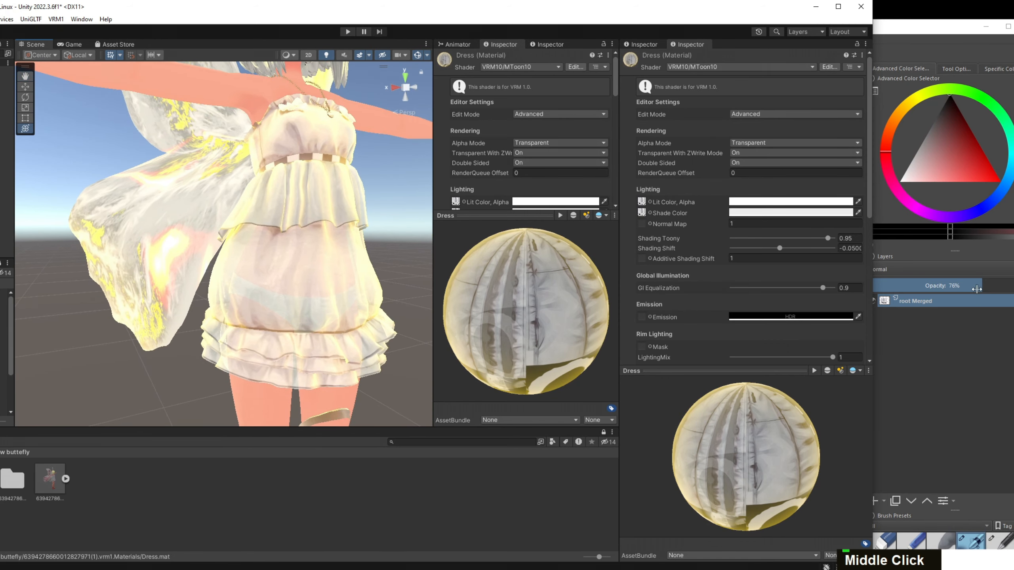
# Set the root Merged layer's opacity to 84% in Krita, and check the updated dress on the model in Unity.
pyautogui.moveTo(977, 289); pyautogui.dragTo(986, 285)
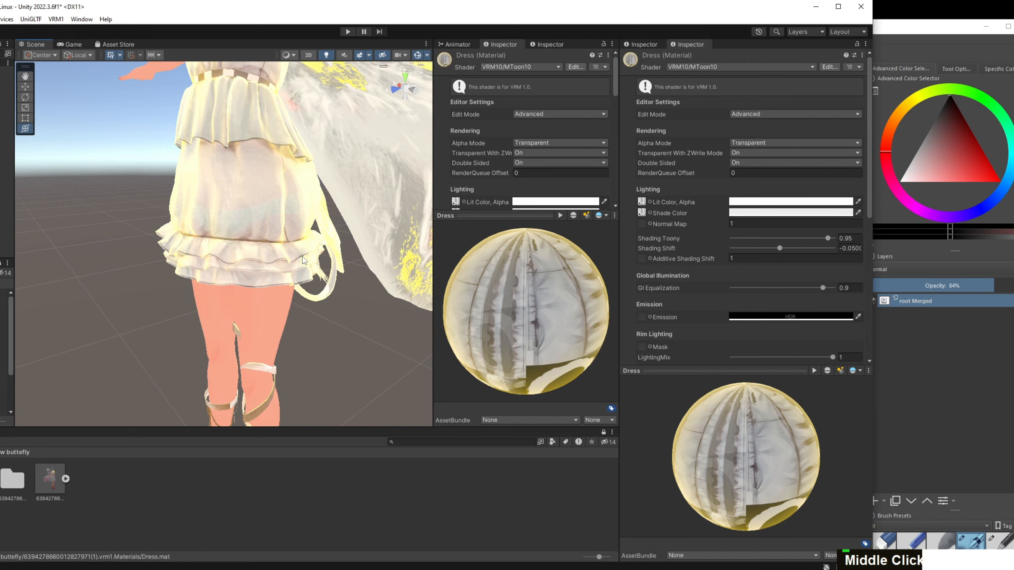
pyautogui.moveTo(271, 256); pyautogui.dragTo(314, 224, button='right')
pyautogui.scroll(-3, 314, 224)
pyautogui.moveTo(313, 224); pyautogui.dragTo(354, 294, button='middle')
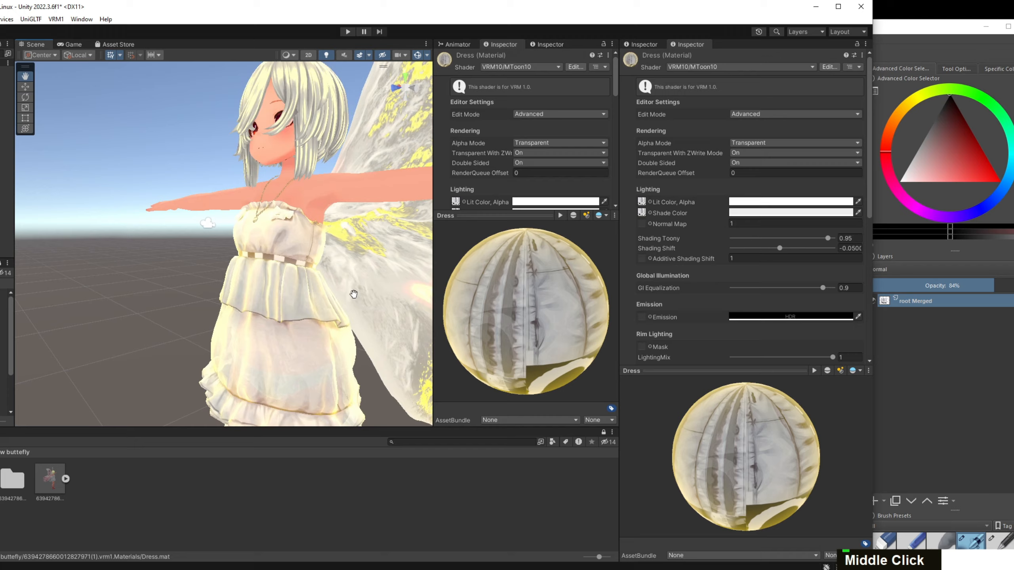
pyautogui.scroll(3, 217, 266)
pyautogui.moveTo(217, 266); pyautogui.dragTo(258, 308, button='middle')
pyautogui.scroll(-2, 375, 263)
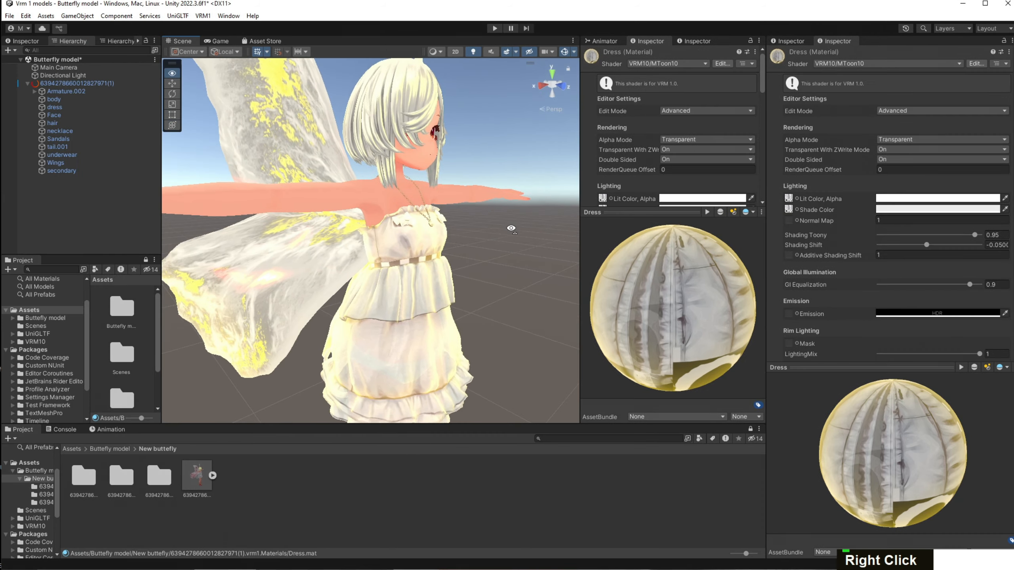
# Run the scene in play mode, move and rotate the model's root object to test its physics, and stop playing.
pyautogui.moveTo(512, 226); pyautogui.dragTo(426, 240, button='right')
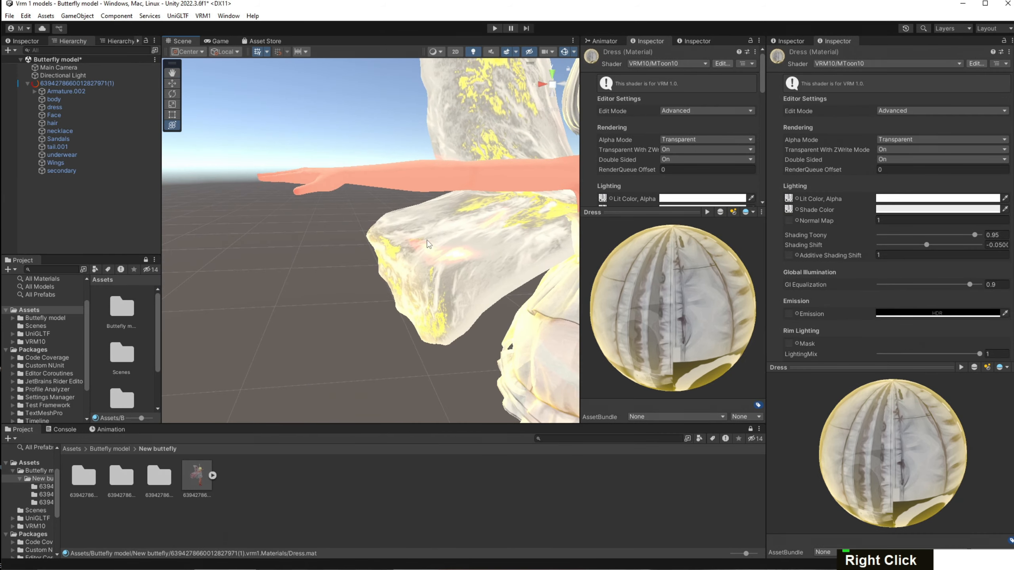
pyautogui.scroll(-3, 427, 240)
pyautogui.moveTo(426, 240); pyautogui.dragTo(354, 191, button='middle')
pyautogui.scroll(-4, 380, 123)
pyautogui.click(493, 28)
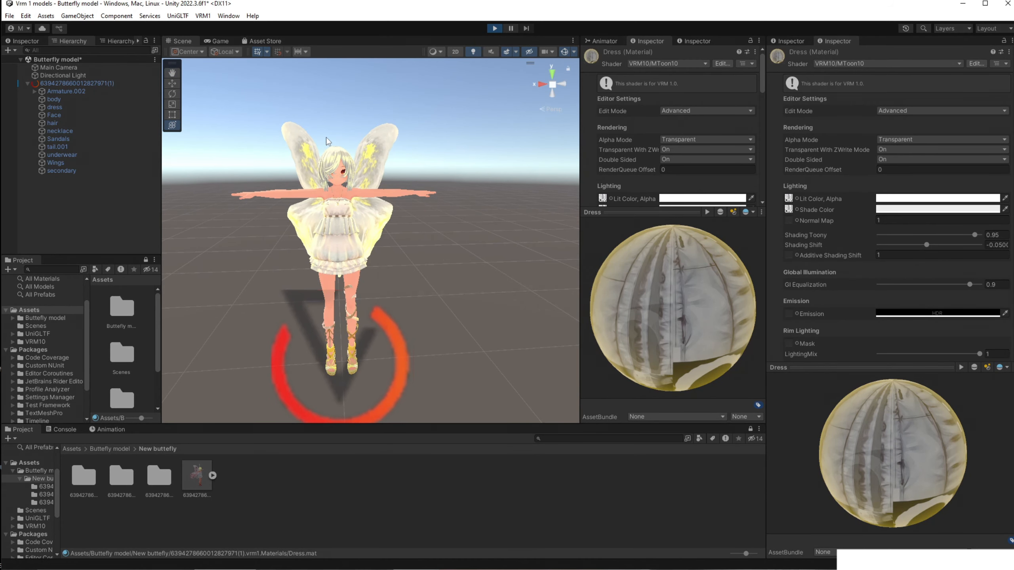
pyautogui.click(172, 41)
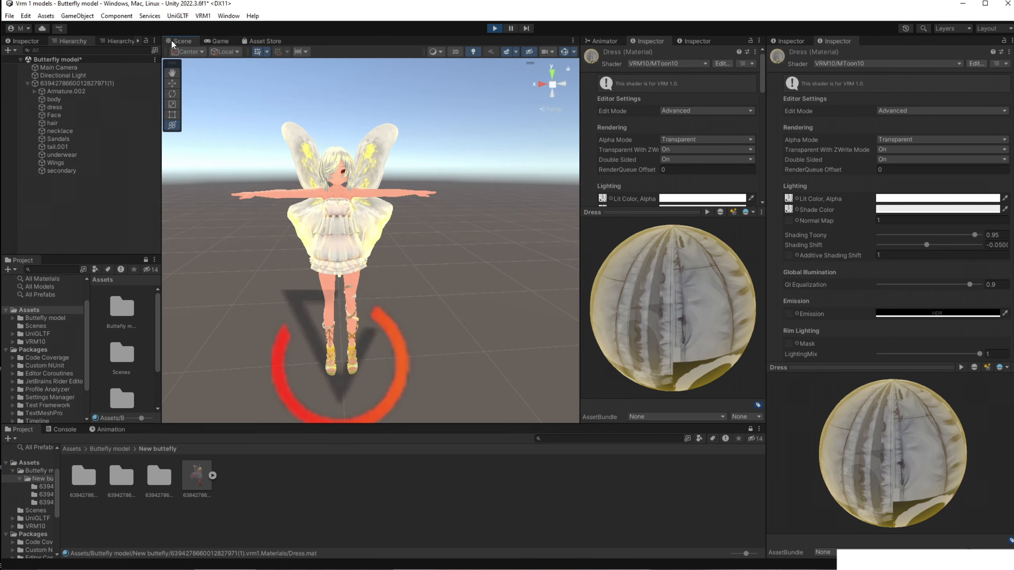
pyautogui.click(76, 83)
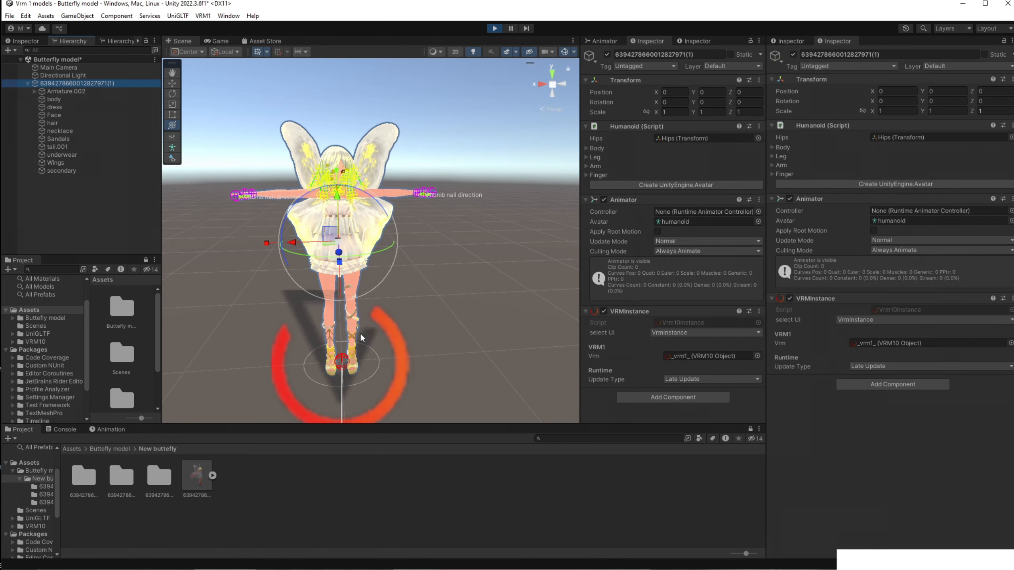
pyautogui.moveTo(293, 247); pyautogui.dragTo(469, 15)
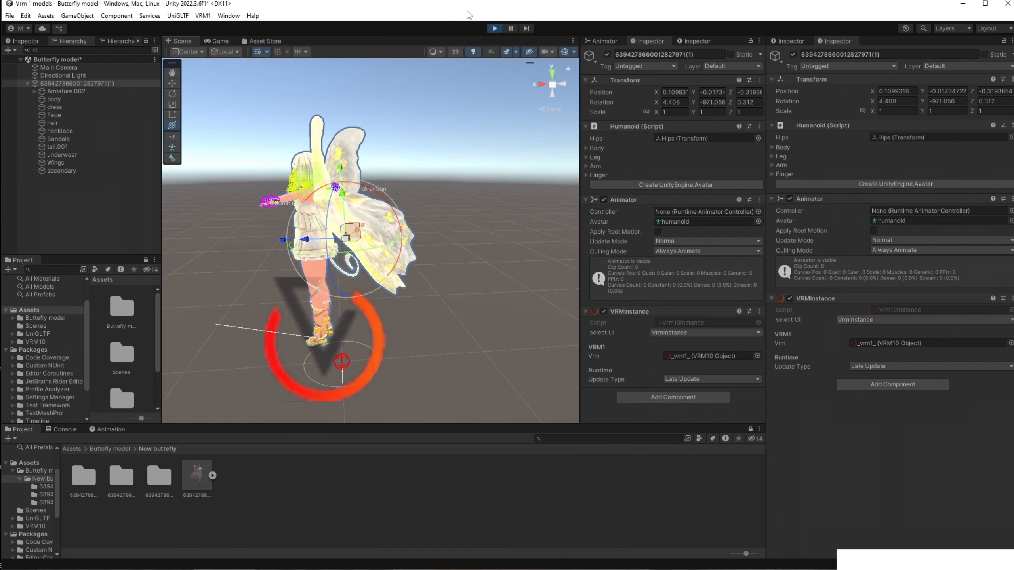
pyautogui.click(501, 29)
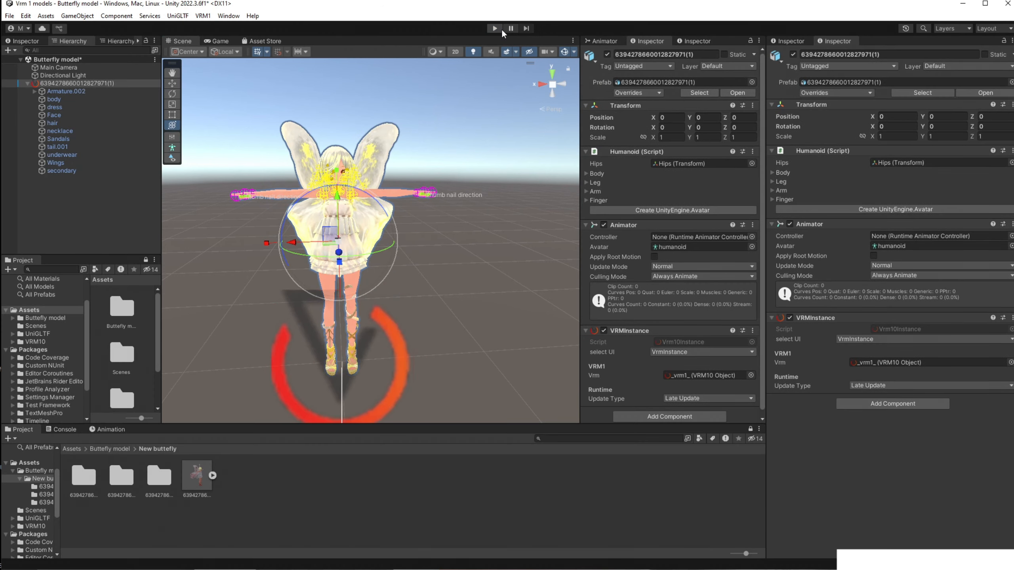
# Inspect the model and its wing up close, and select the model's root object.
pyautogui.scroll(1, 377, 320)
pyautogui.scroll(2, 465, 306)
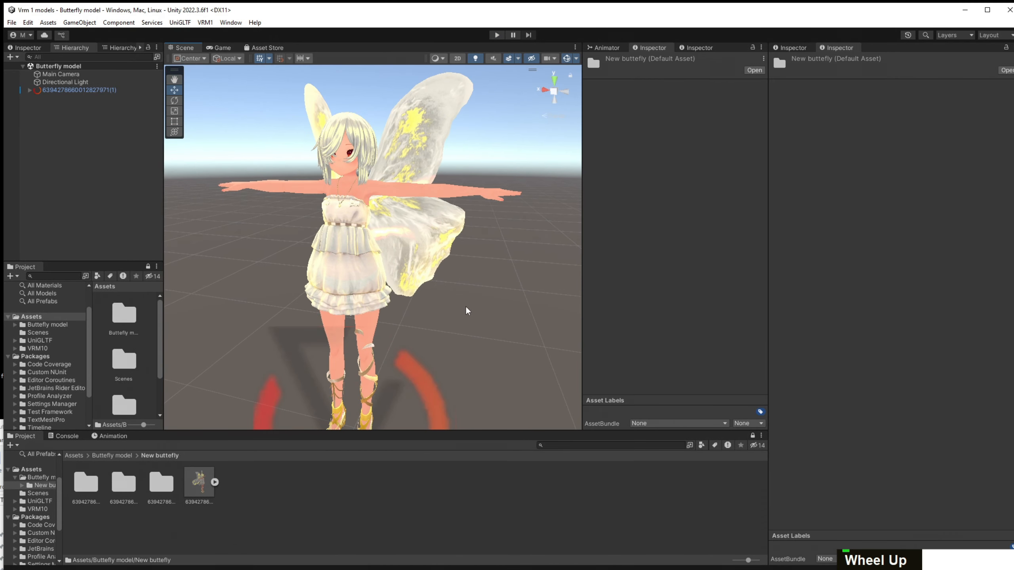
pyautogui.moveTo(466, 306); pyautogui.dragTo(446, 301, button='right')
pyautogui.moveTo(446, 300); pyautogui.dragTo(410, 321, button='middle')
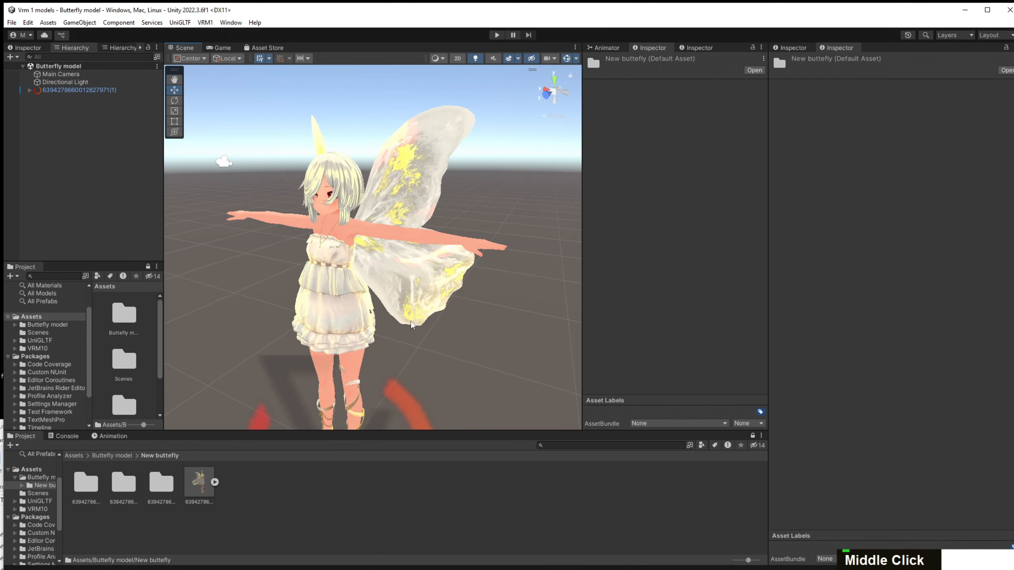
pyautogui.scroll(3, 480, 314)
pyautogui.moveTo(482, 314); pyautogui.dragTo(468, 334, button='middle')
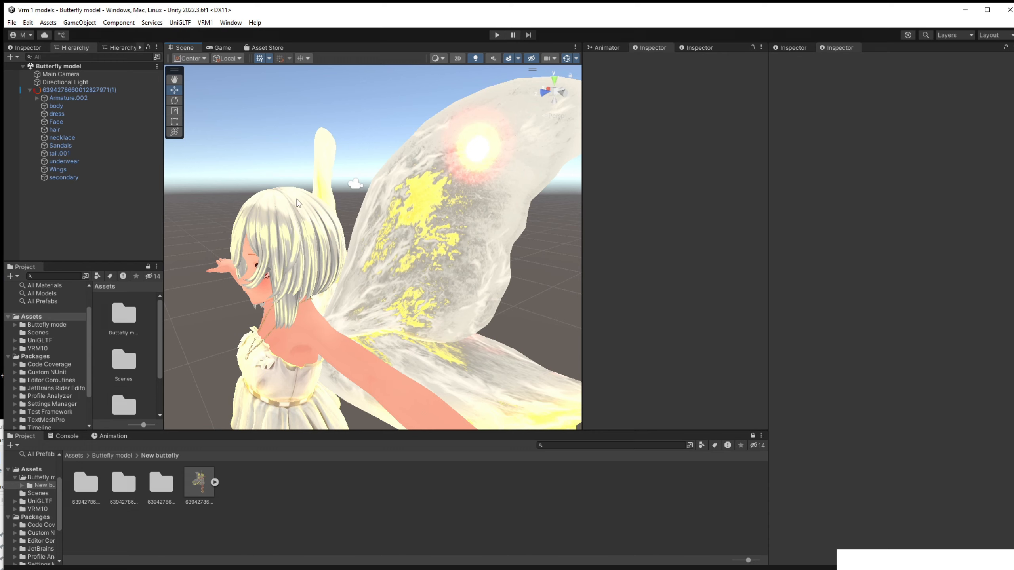
pyautogui.click(113, 90)
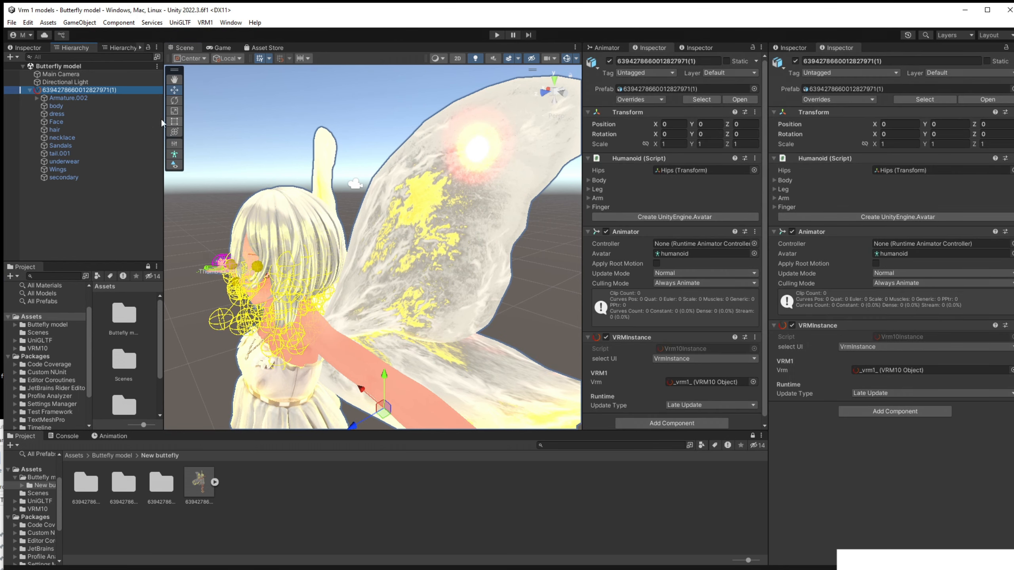
pyautogui.click(104, 92)
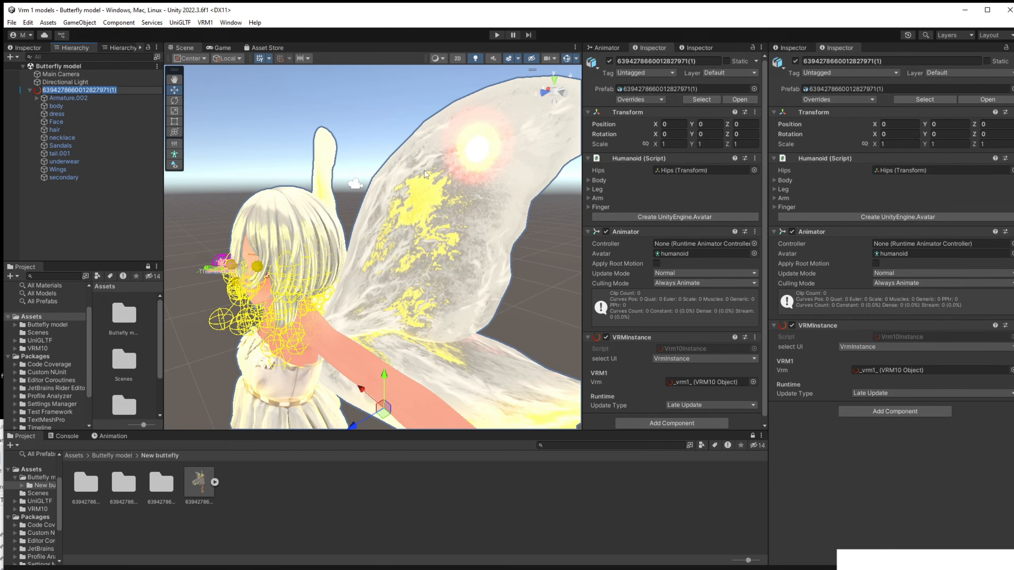
# Review the VRMInstance component's VrmInstance and LookAt settings, including the LookAt RuntimeInfo.
pyautogui.scroll(-1, 610, 228)
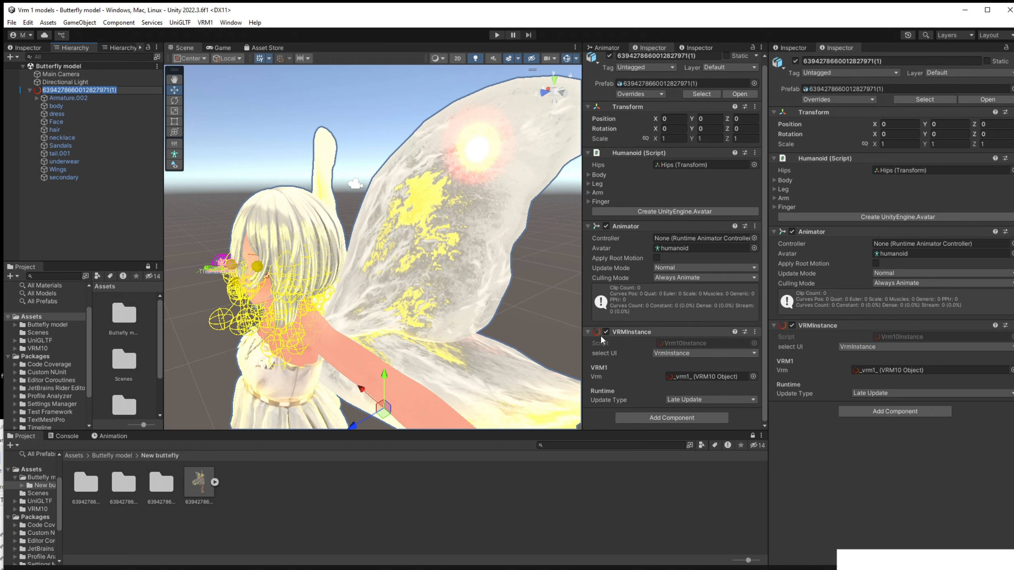
pyautogui.click(660, 352)
pyautogui.click(660, 352)
pyautogui.click(660, 352)
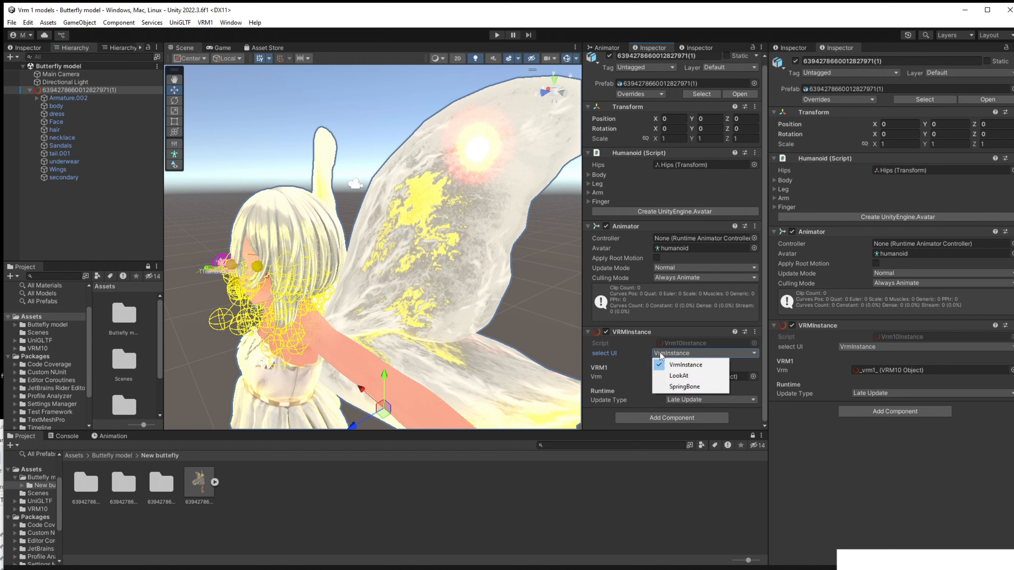
pyautogui.click(688, 369)
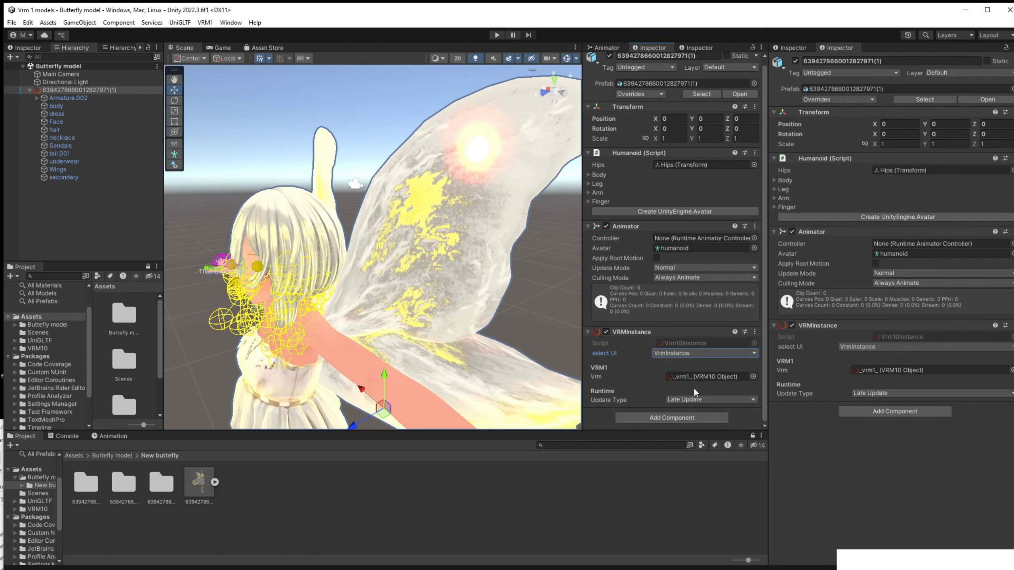
pyautogui.click(665, 357)
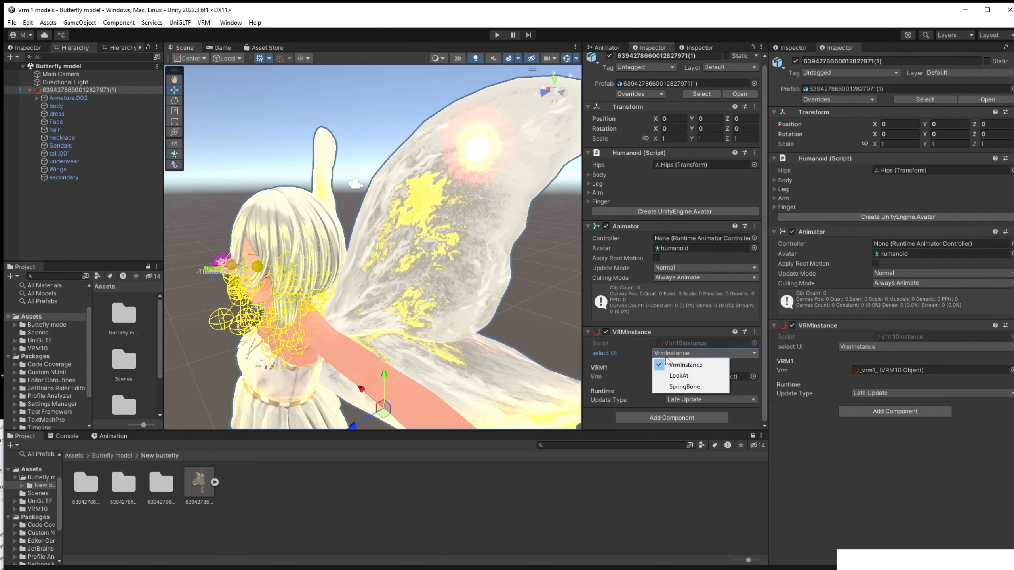
pyautogui.click(669, 376)
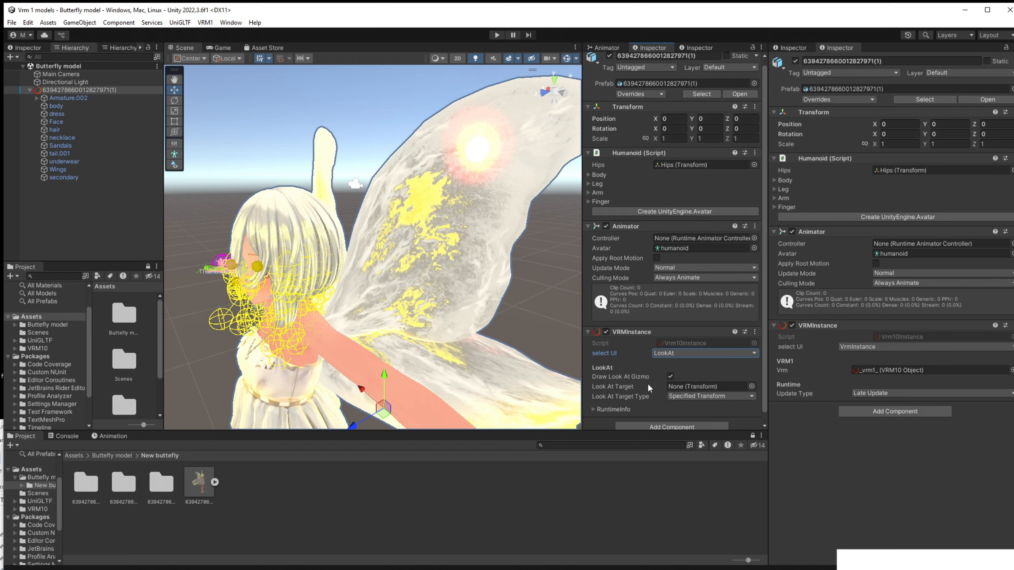
pyautogui.click(614, 410)
pyautogui.scroll(-2, 614, 410)
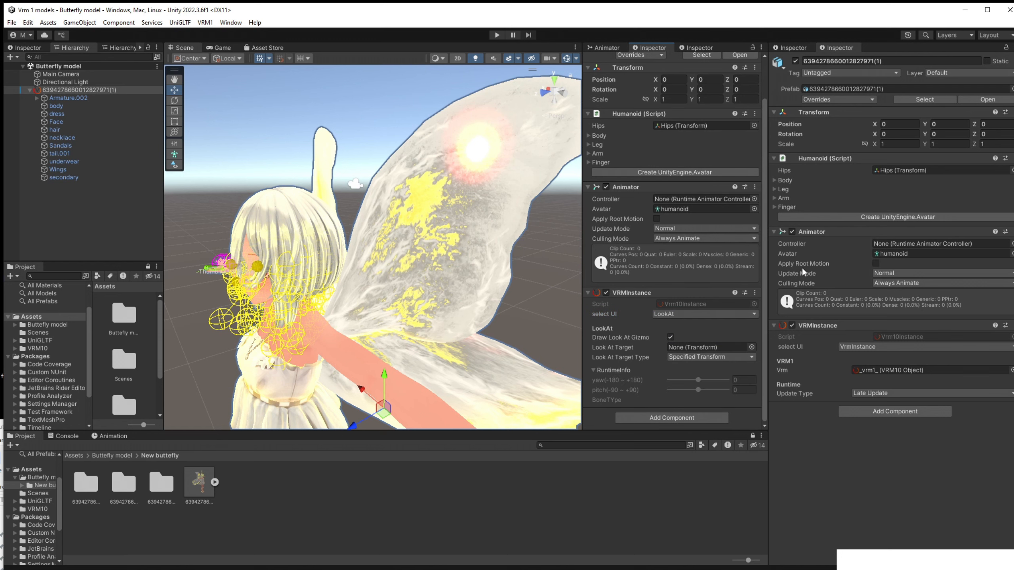
# Show the VRMInstance component's SpringBone settings, and expand Collider Groups and Springs to review the hair springs.
pyautogui.click(669, 314)
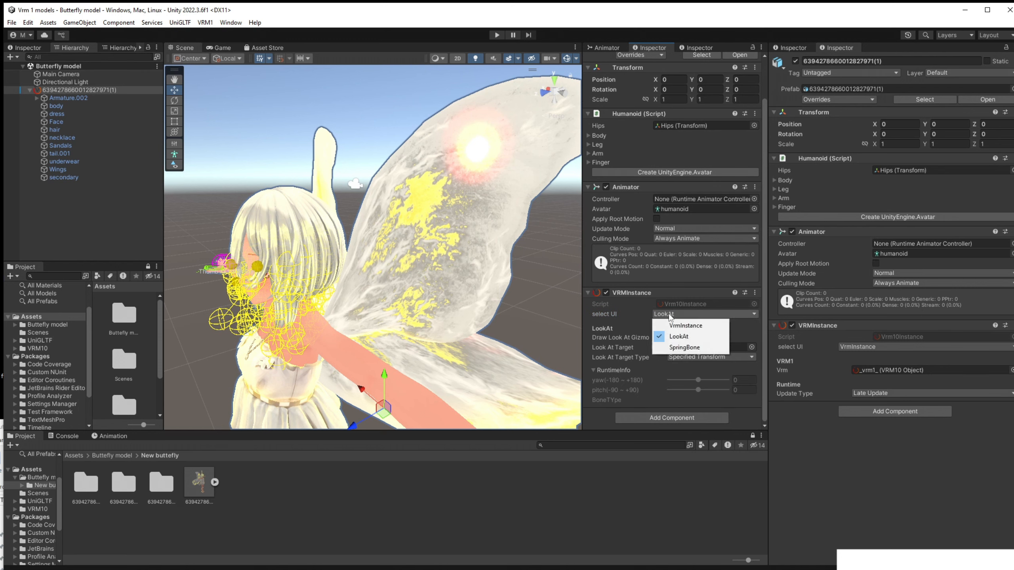
pyautogui.click(682, 348)
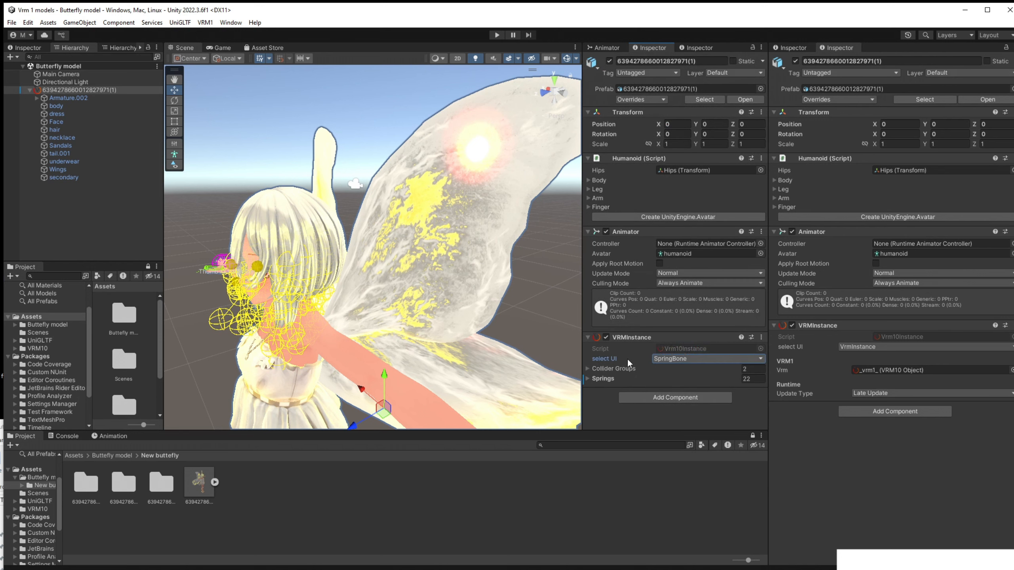
pyautogui.click(588, 372)
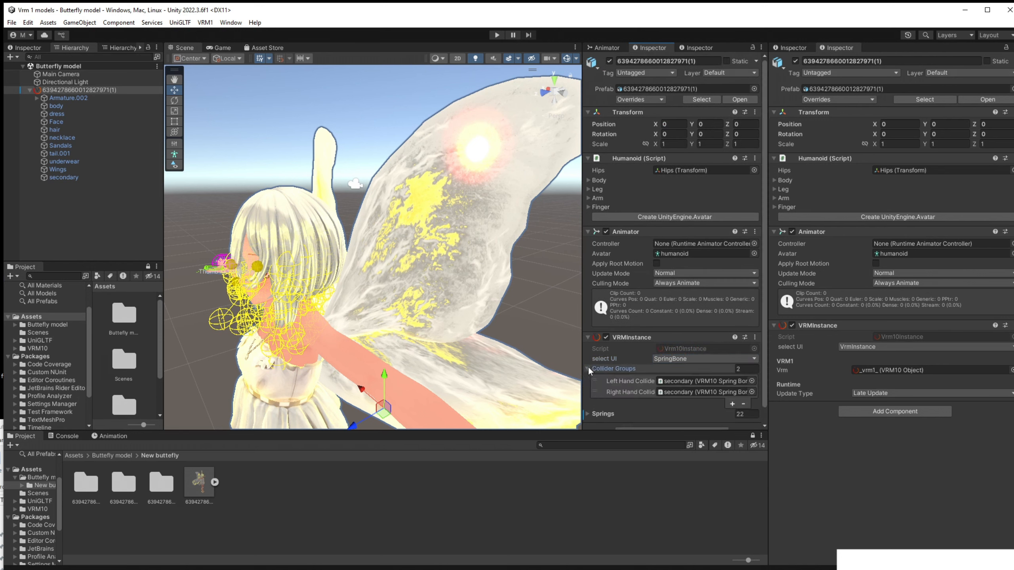
pyautogui.scroll(-1, 588, 375)
pyautogui.click(588, 399)
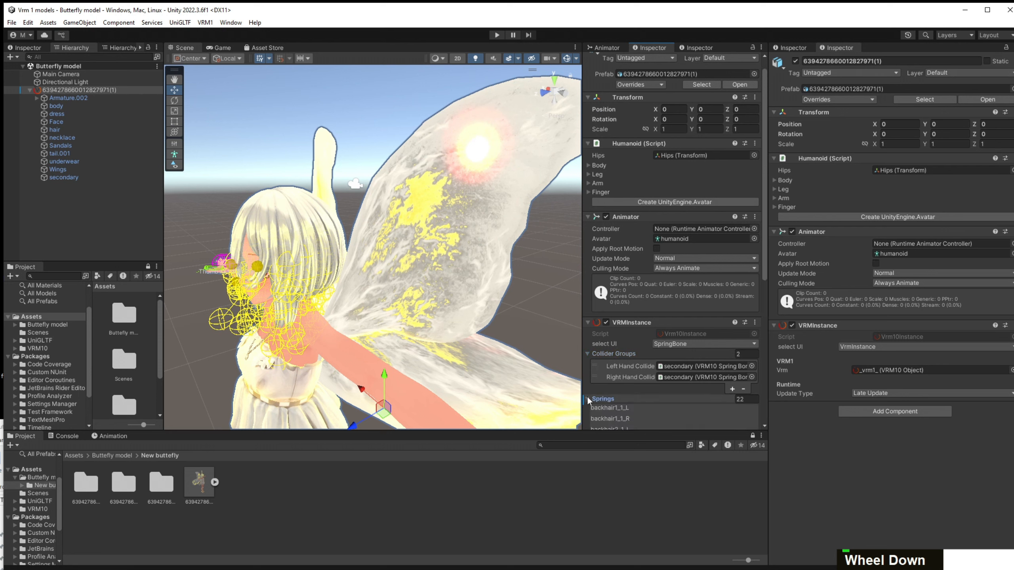
pyautogui.scroll(-5, 590, 387)
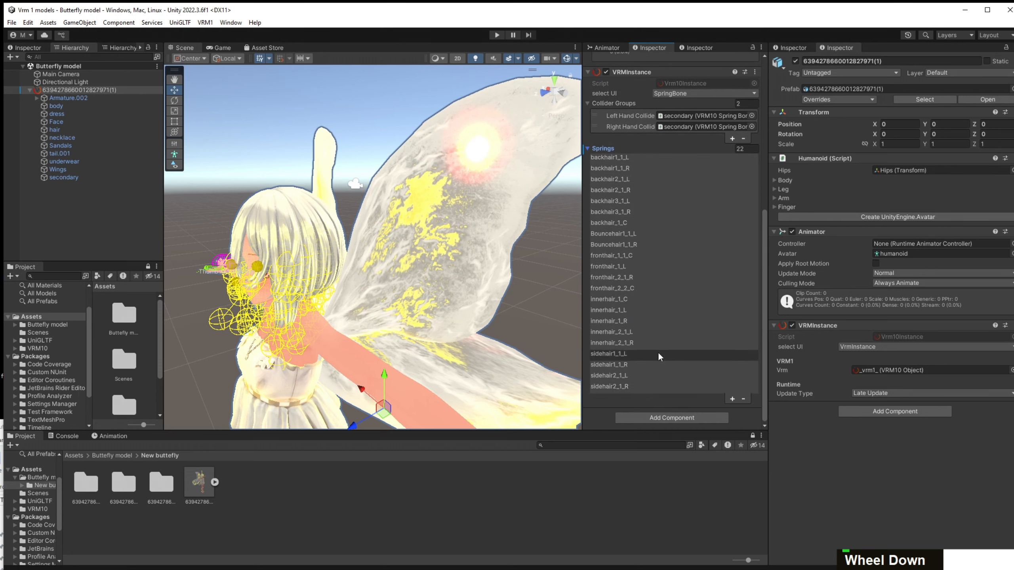
pyautogui.scroll(1, 661, 313)
pyautogui.scroll(1, 660, 312)
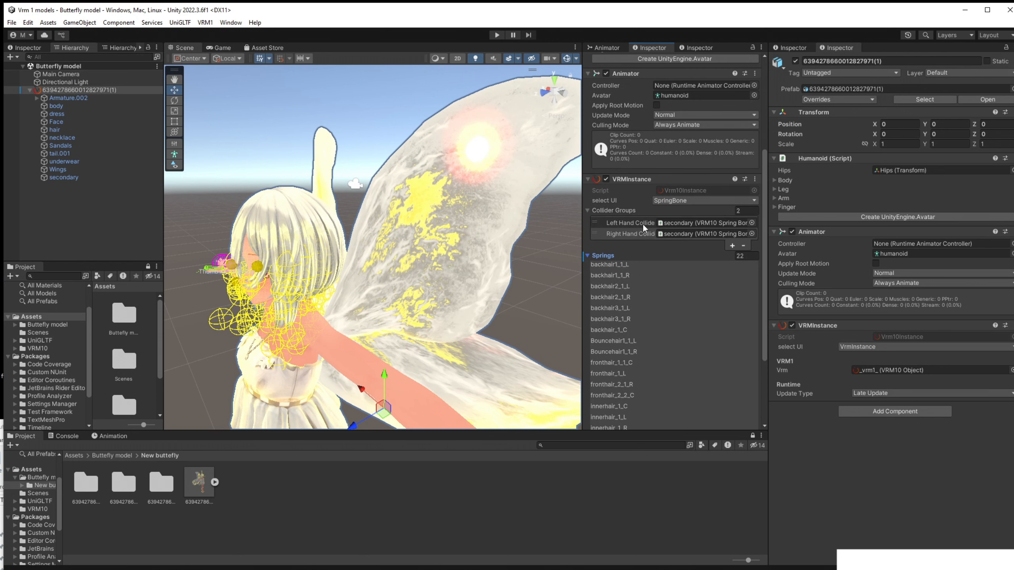
pyautogui.scroll(-2, 631, 251)
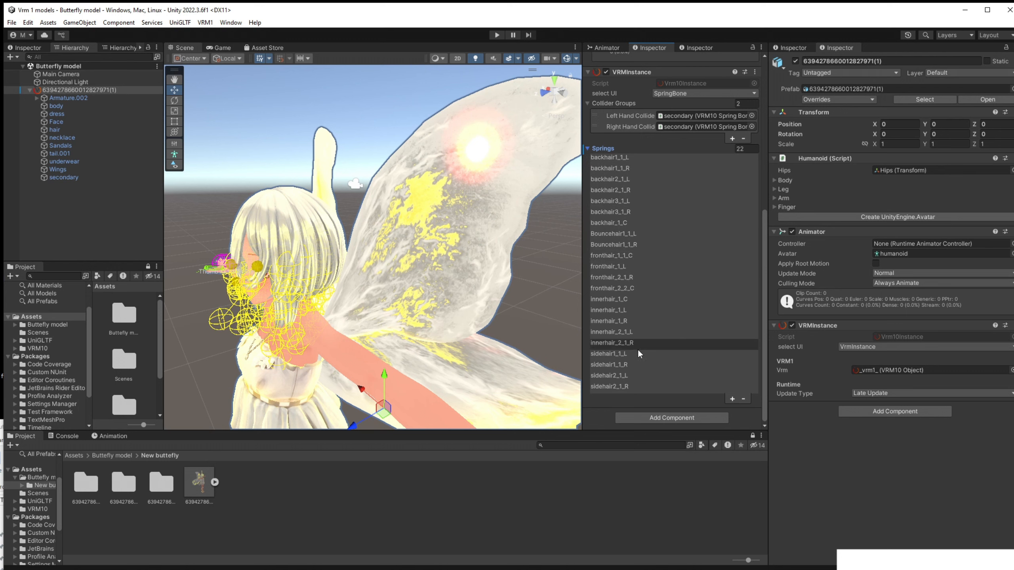
# Add a new spring at the end of the Springs list and show its name, collider groups and joints.
pyautogui.click(732, 399)
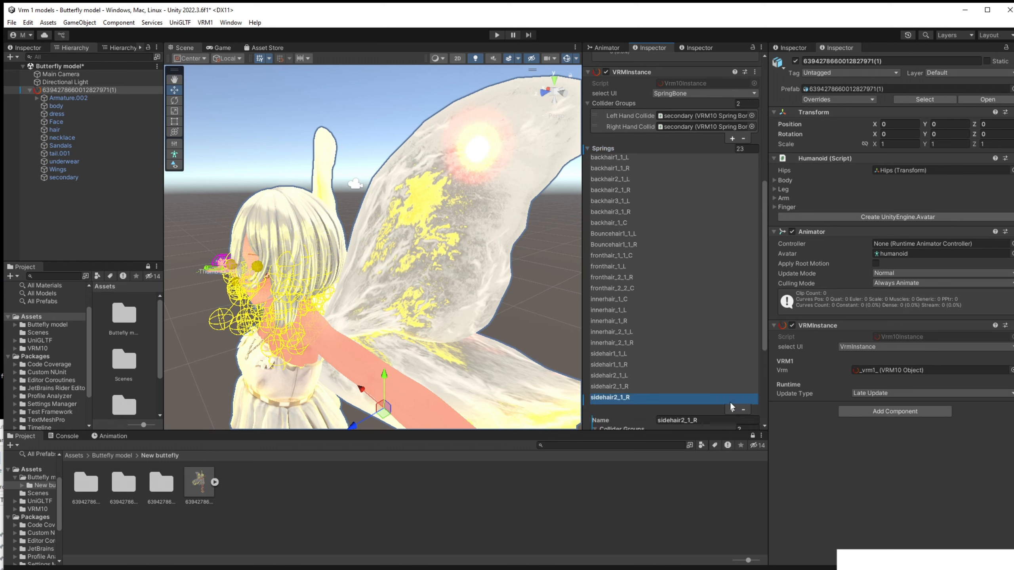
pyautogui.click(634, 388)
pyautogui.click(632, 395)
pyautogui.scroll(-3, 632, 395)
pyautogui.scroll(-3, 632, 395)
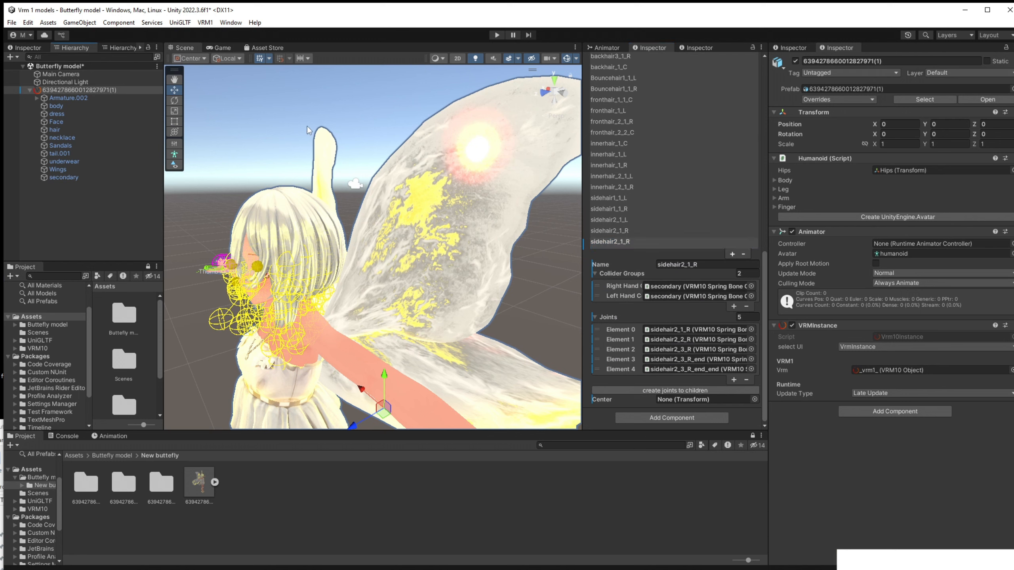
# Expand Armature.002 through Hips, Spine and Chest, and select the WINGBASE bone with its child bones shown.
pyautogui.click(38, 98)
pyautogui.click(43, 105)
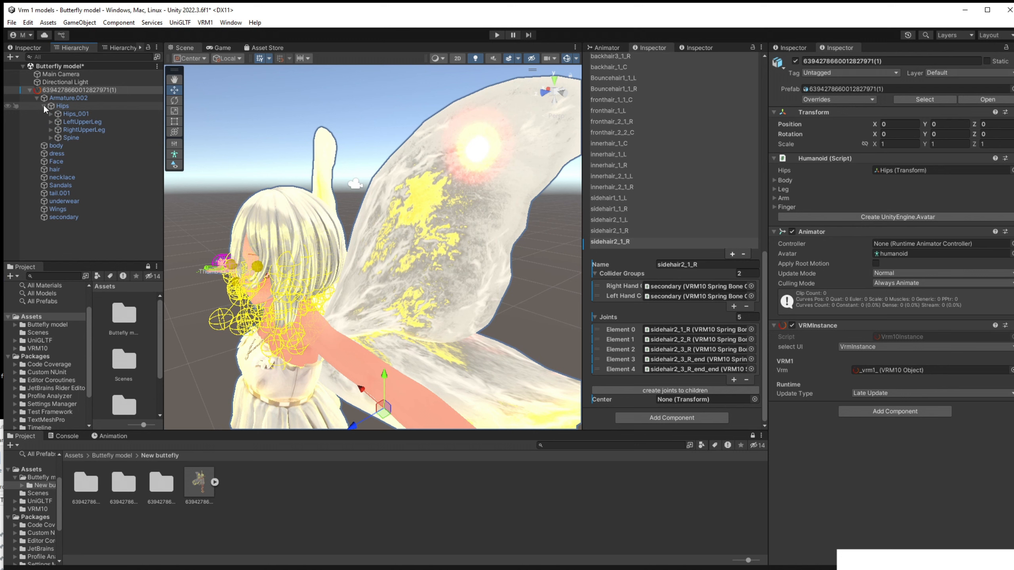
pyautogui.click(49, 137)
pyautogui.click(55, 144)
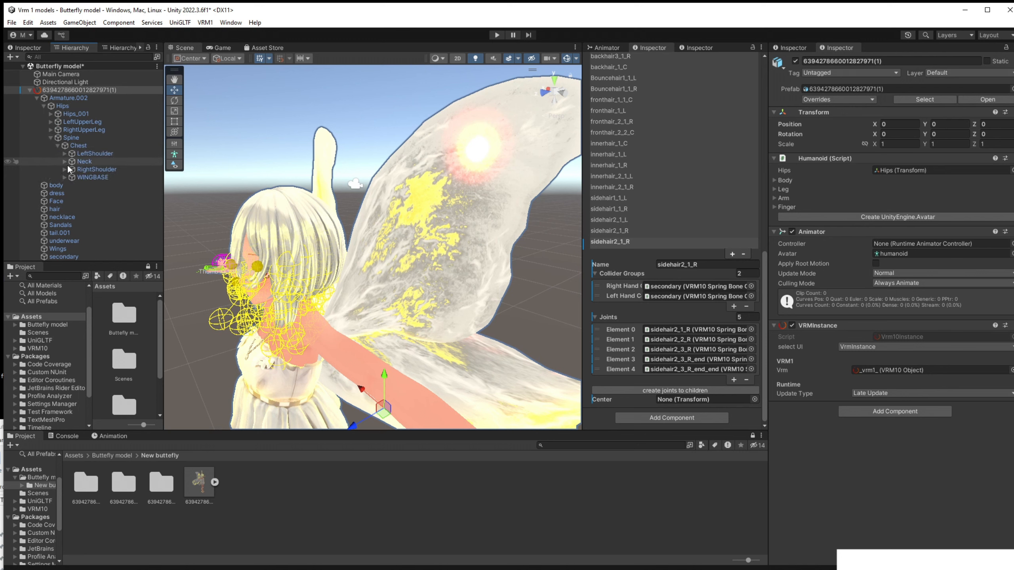
pyautogui.click(64, 177)
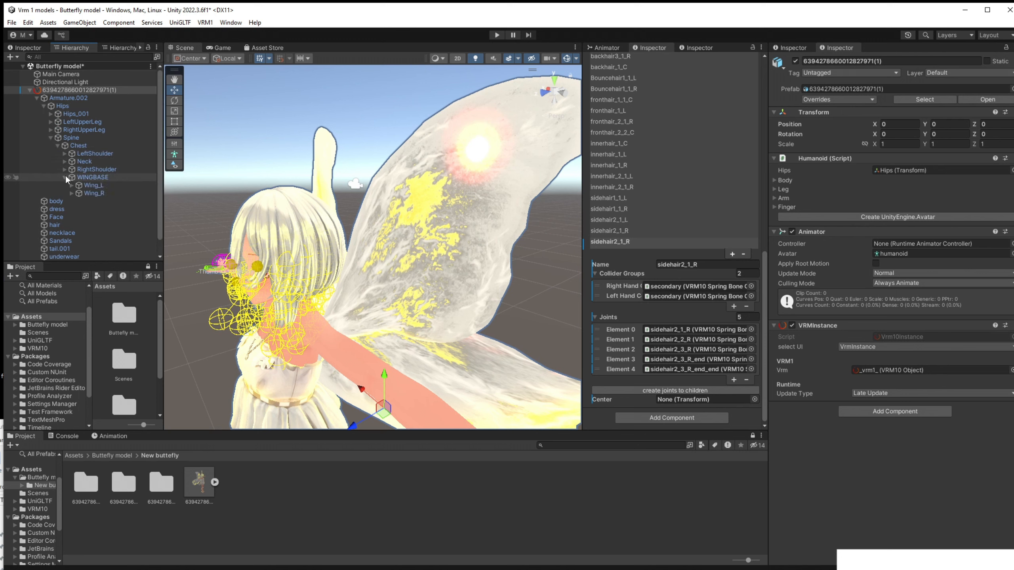
pyautogui.click(89, 177)
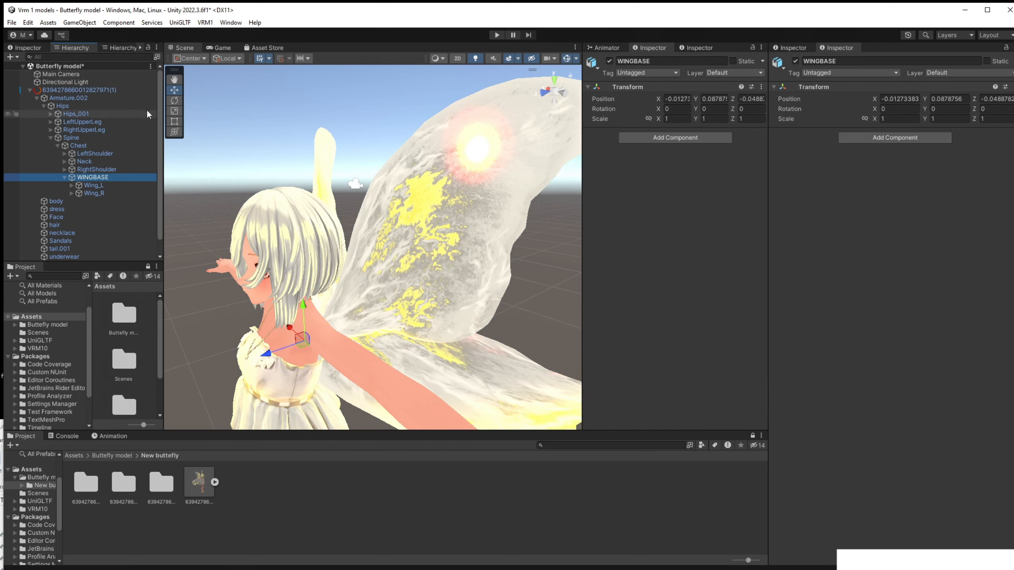
# Test how the WINGBASE and Wing_L bones move the wings with the Transform tool, undoing each trial.
pyautogui.click(174, 132)
pyautogui.moveTo(299, 279); pyautogui.dragTo(273, 351)
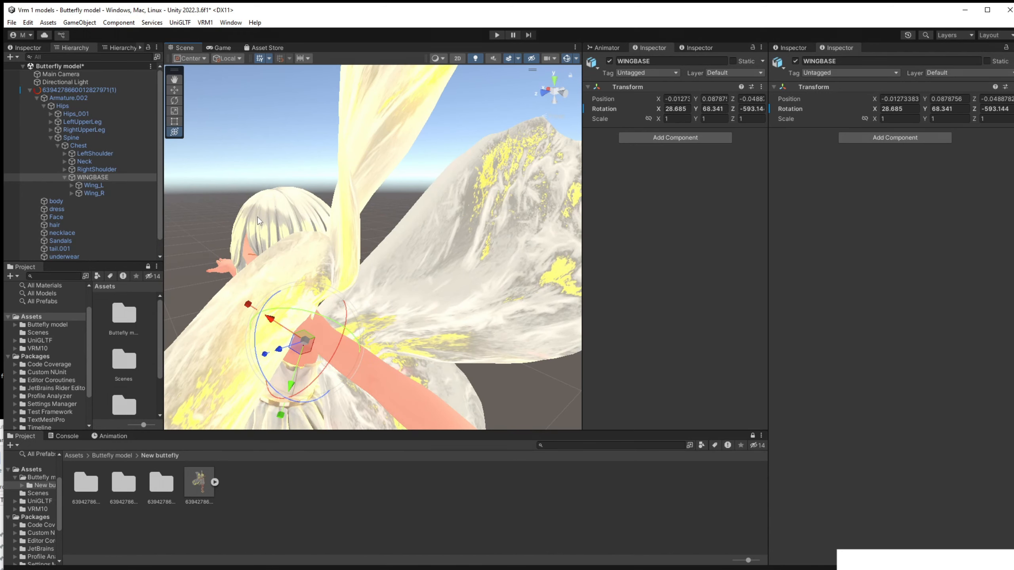
pyautogui.hotkey('ctrl', 'z')
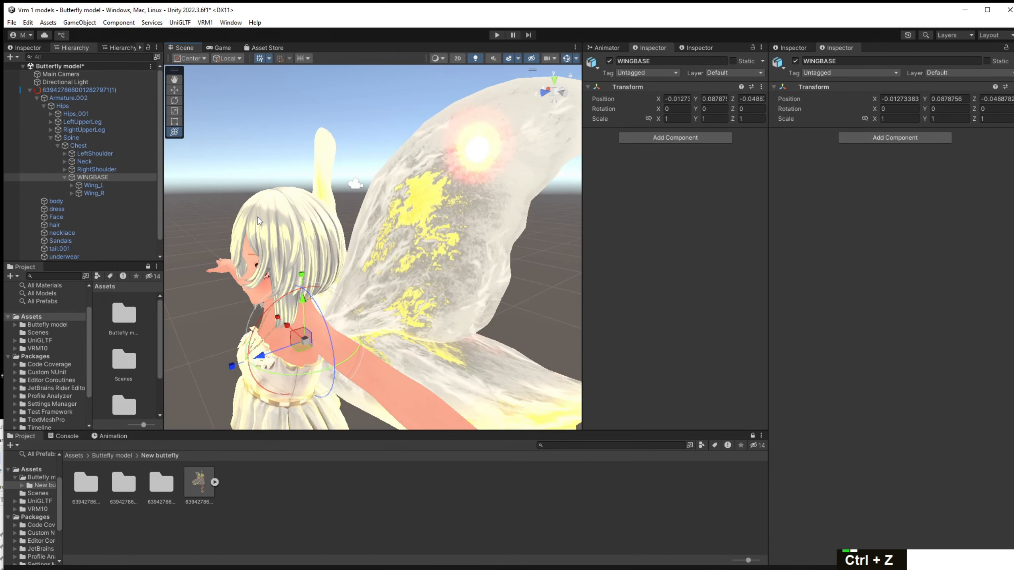
pyautogui.click(90, 188)
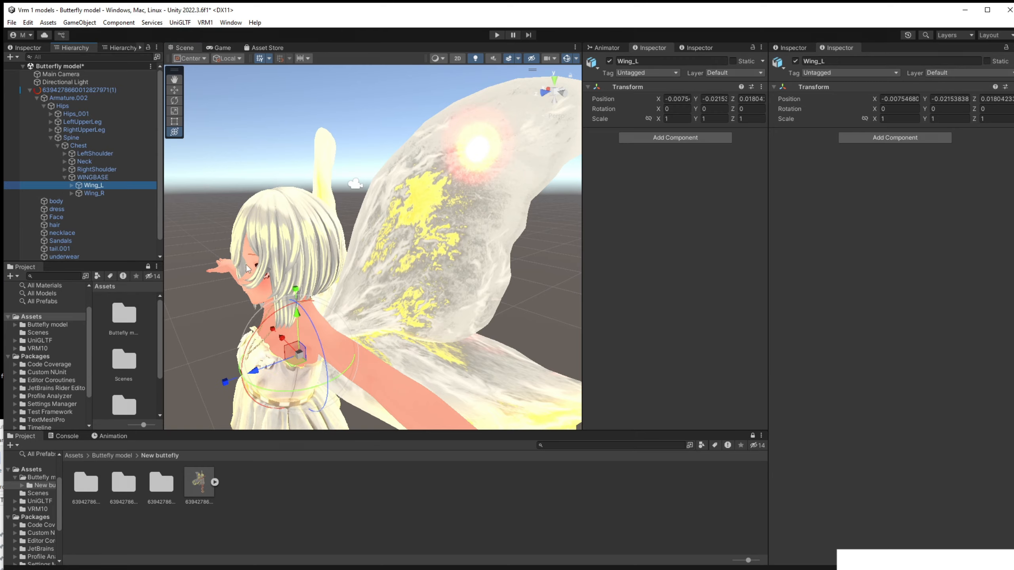
pyautogui.moveTo(280, 324); pyautogui.dragTo(288, 195)
pyautogui.hotkey('ctrl', 'z')
# Expand Wing_L and Wing_L_007, and try moving or rotating the Wing_L_001 and Wing_L_004 bones, undoing each trial.
pyautogui.click(72, 185)
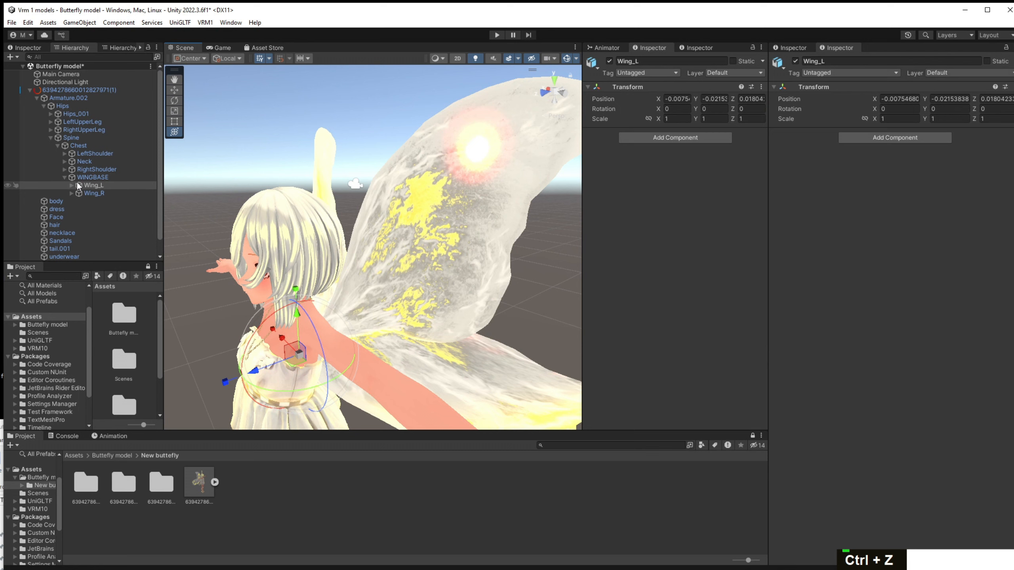
pyautogui.click(79, 193)
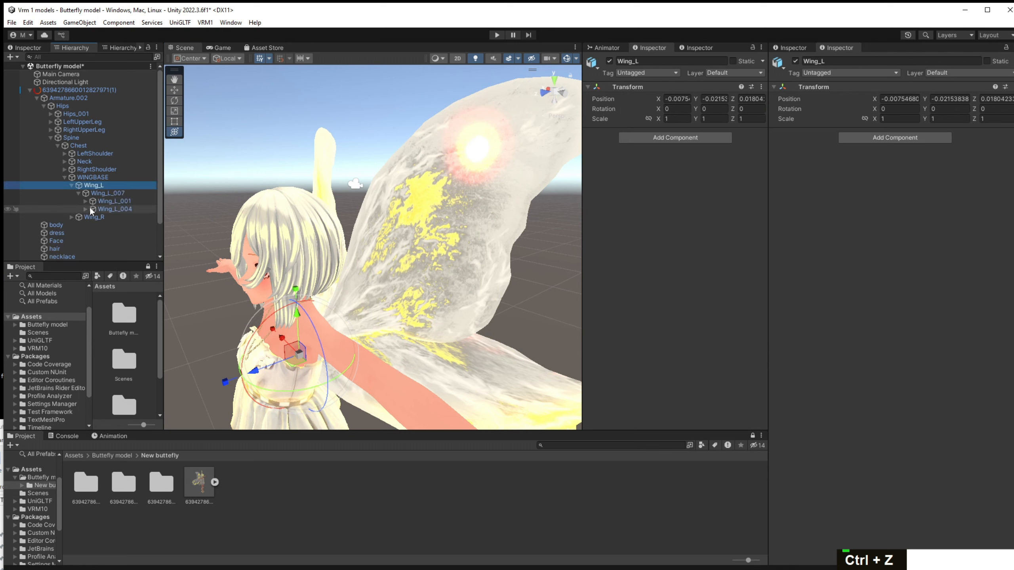
pyautogui.click(103, 203)
pyautogui.moveTo(339, 292); pyautogui.dragTo(168, 212)
pyautogui.hotkey('ctrl', 'z')
pyautogui.click(139, 209)
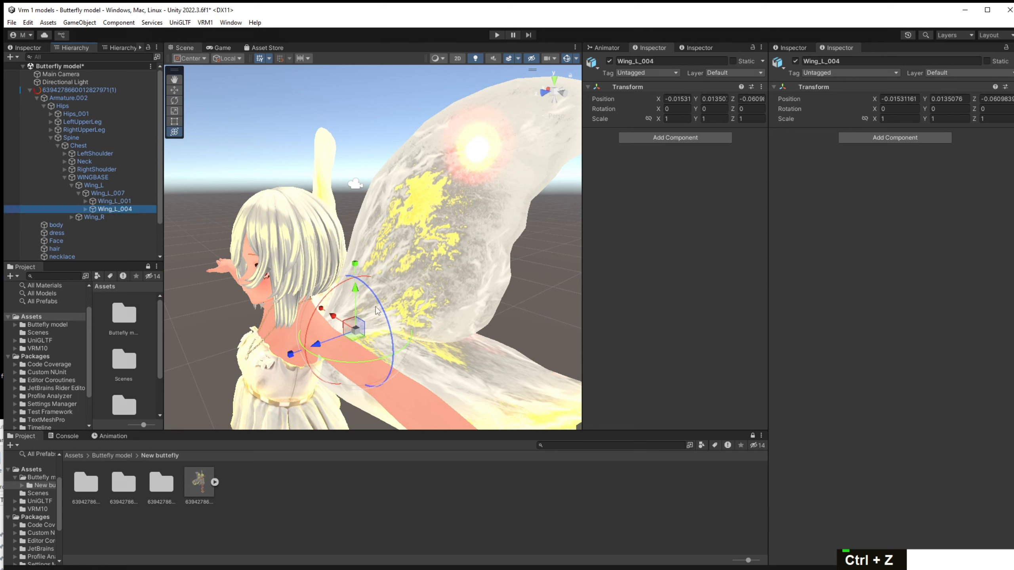
pyautogui.moveTo(344, 301); pyautogui.dragTo(307, 288)
pyautogui.hotkey('ctrl', 'z')
pyautogui.hotkey('ctrl', 'z')
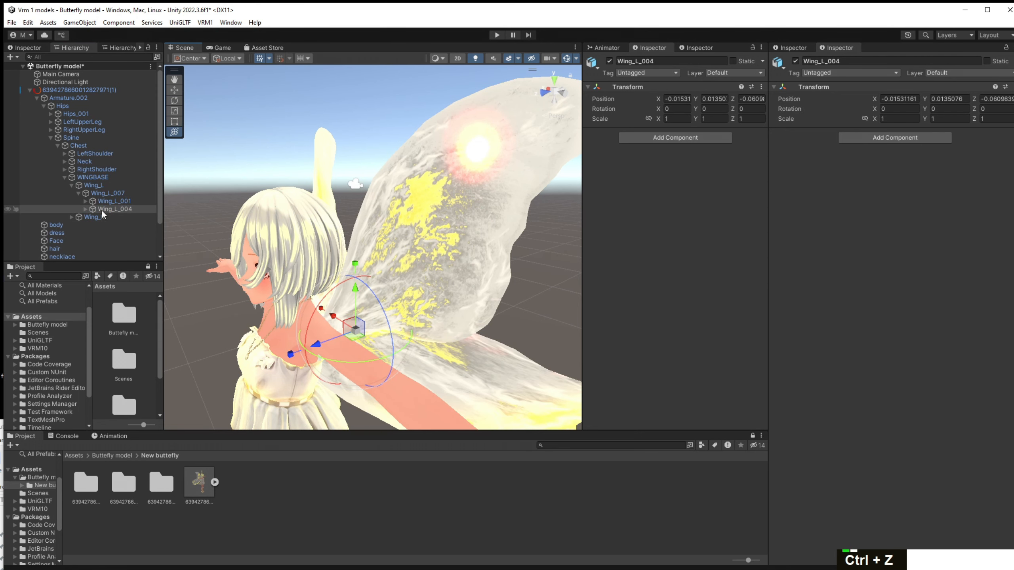
# Expand Wing_L_001 and Wing_L_004 and examine how the left wing's bone chain branches.
pyautogui.click(87, 210)
pyautogui.click(86, 202)
pyautogui.doubleClick(97, 216)
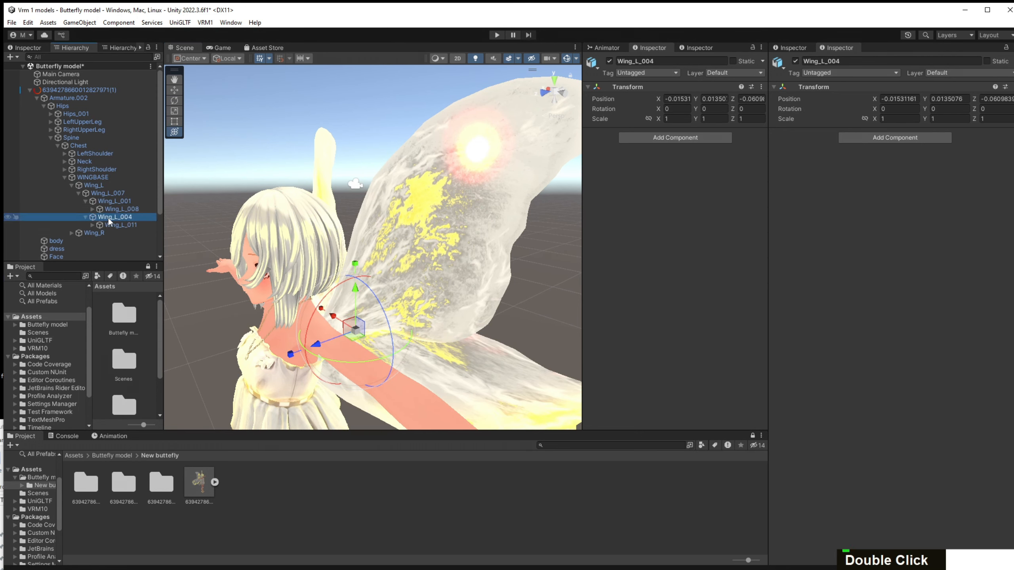
pyautogui.scroll(-3, 107, 218)
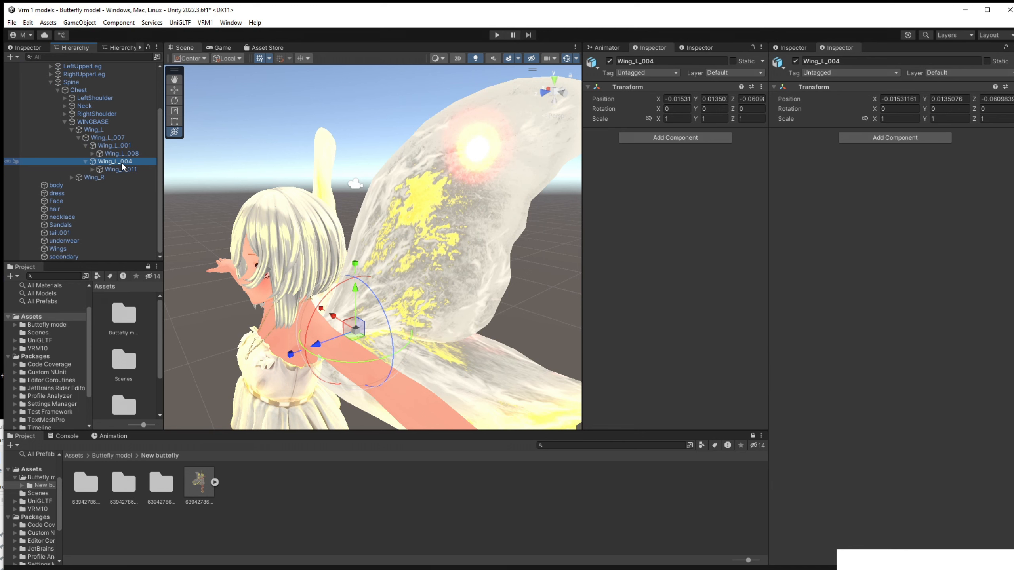
pyautogui.scroll(2, 121, 161)
pyautogui.scroll(2, 122, 161)
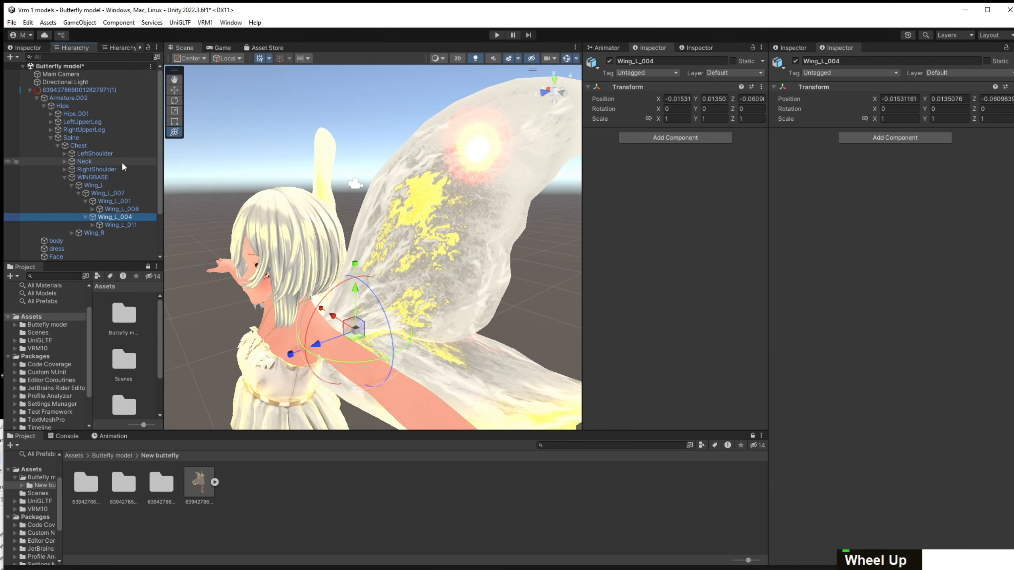
# Select the model's root object, lock the Inspector showing its VRMInstance component, and clear the selection.
pyautogui.click(90, 91)
pyautogui.click(1005, 47)
pyautogui.click(208, 184)
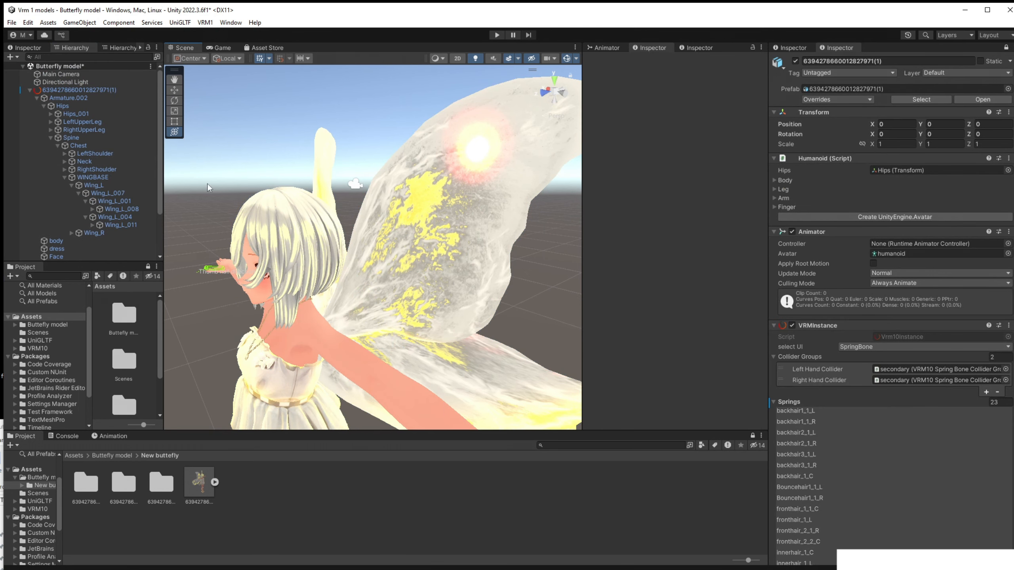
# Open the last sidehair2_1_R spring and try to assign the Wing_L bone as its Element 0 joint.
pyautogui.click(98, 186)
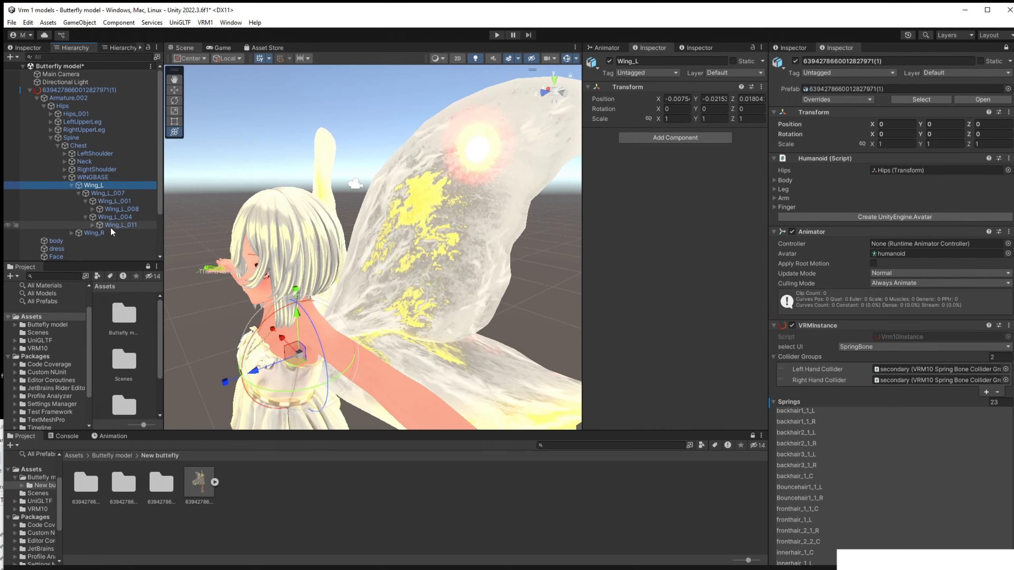
pyautogui.scroll(-3, 813, 398)
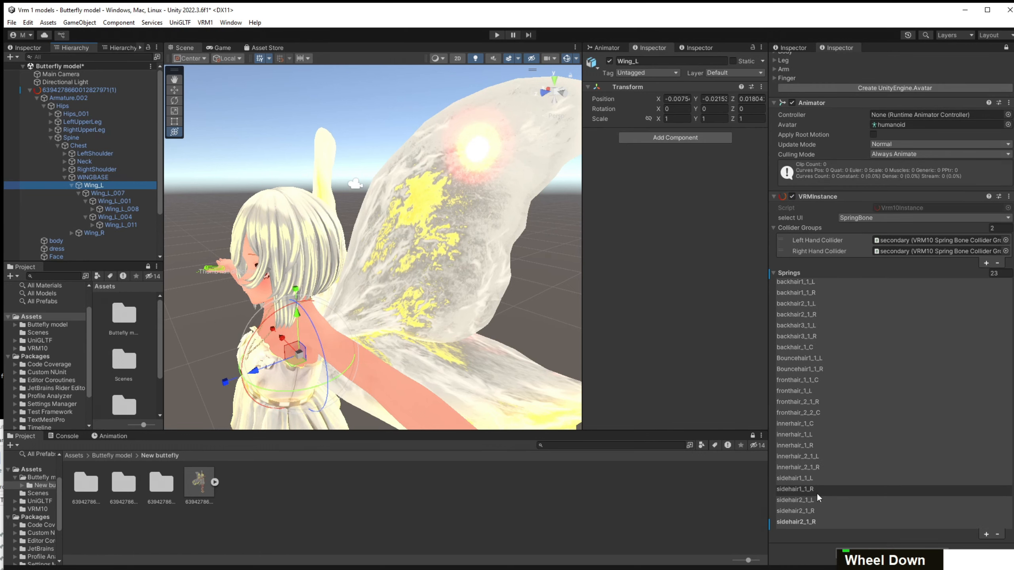
pyautogui.click(813, 519)
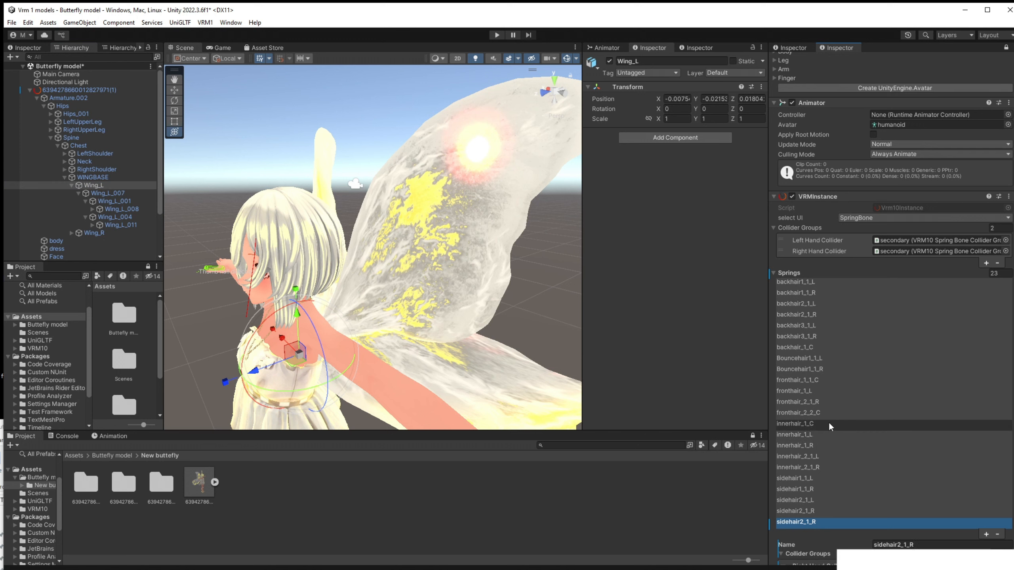
pyautogui.scroll(-3, 829, 421)
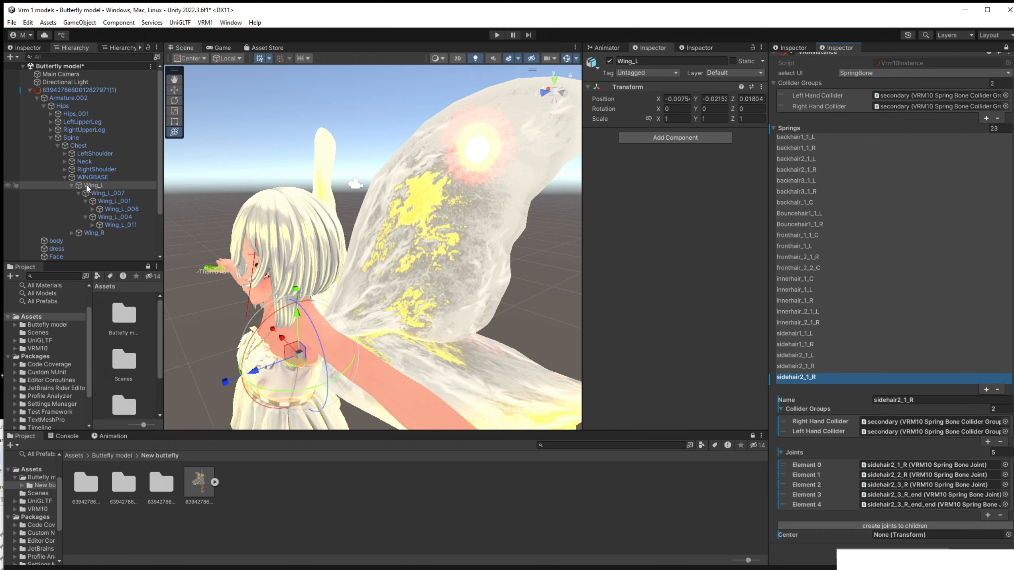
pyautogui.moveTo(87, 187); pyautogui.dragTo(885, 466)
# Select the WINGBASE bone to show its components in the unlocked Inspector.
pyautogui.click(98, 179)
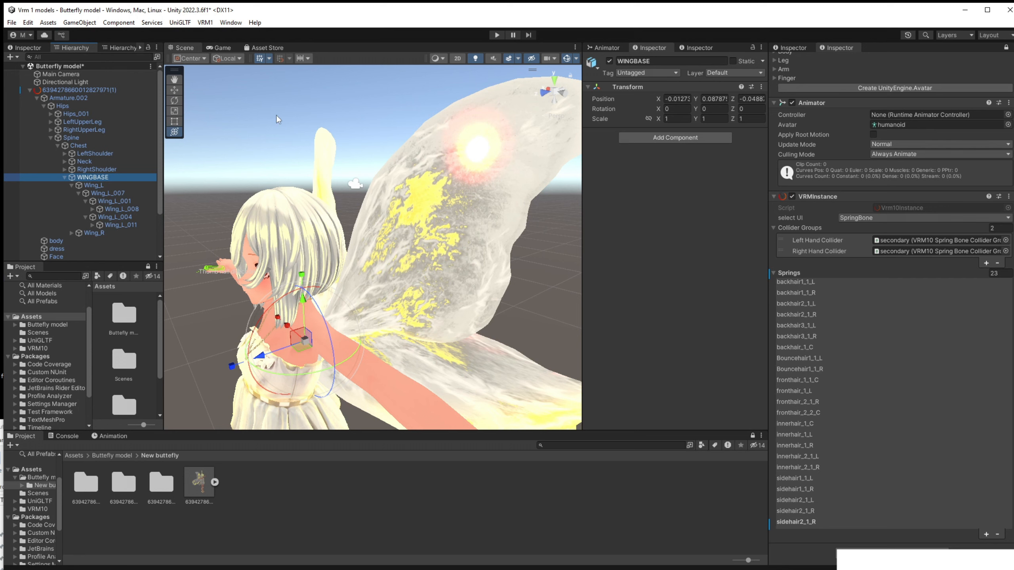
pyautogui.click(105, 178)
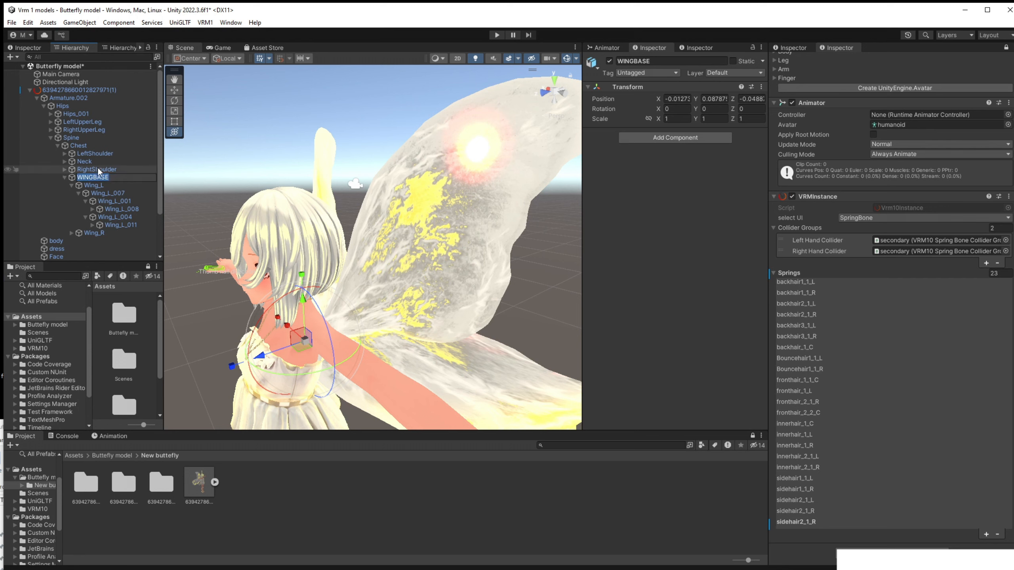
pyautogui.click(72, 177)
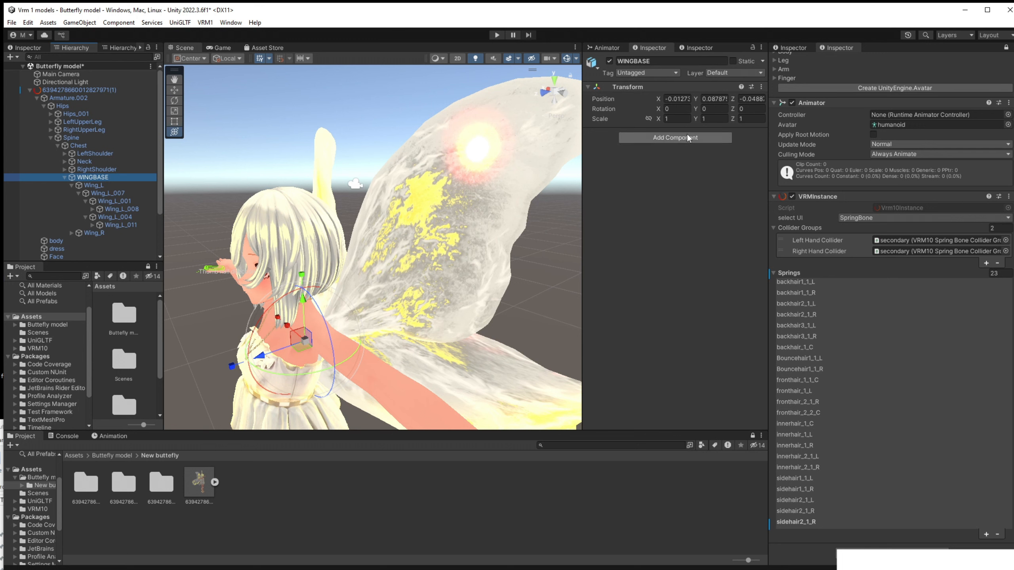
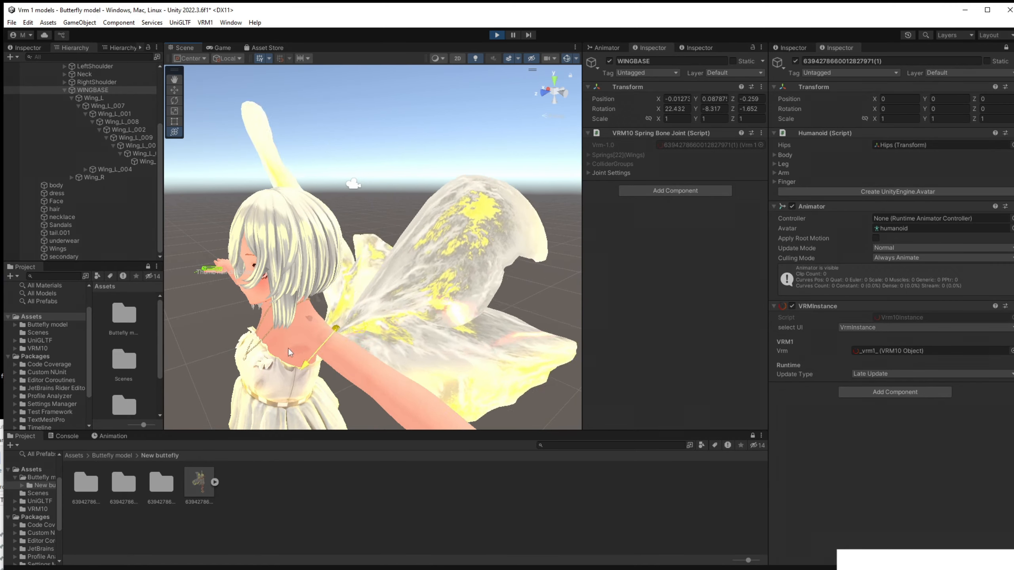
# Exit Play mode, review the WINGBASE spring bone joint's Joint Settings, and start Play mode again.
pyautogui.click(497, 34)
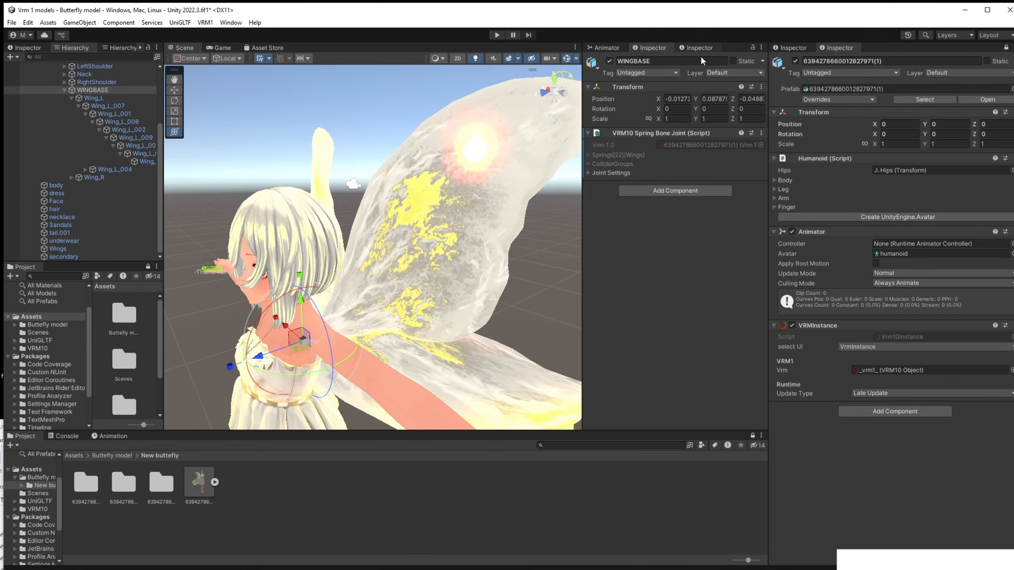
pyautogui.click(589, 173)
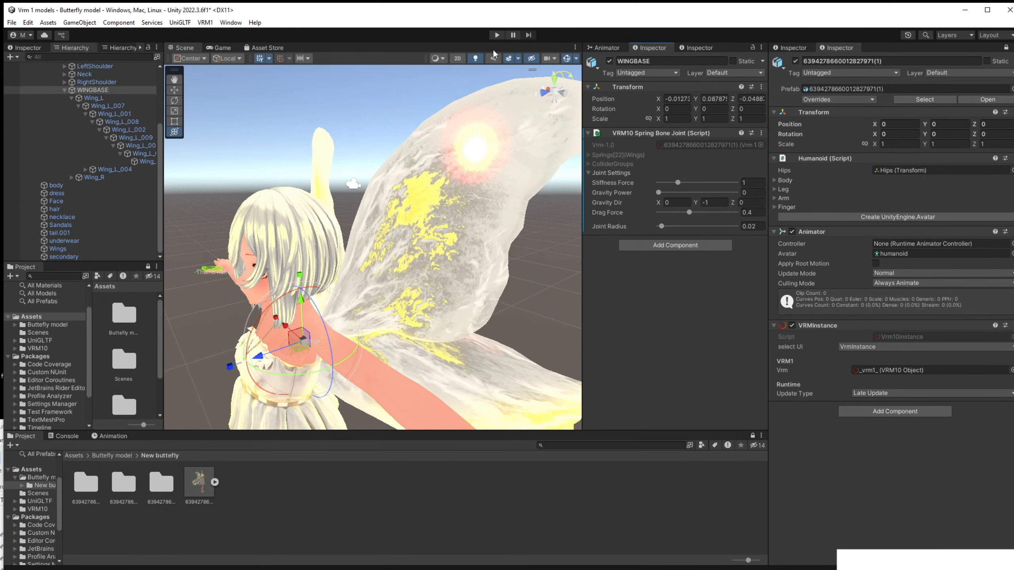
pyautogui.click(497, 35)
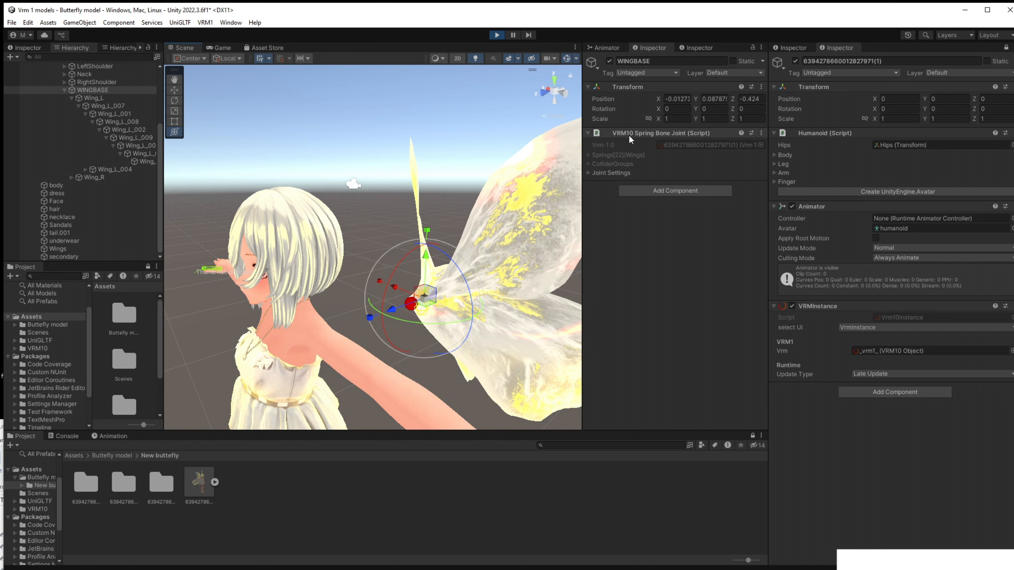
# During Play mode, set WINGBASE's Stiffness Force to about 0.616, Drag Force to 0.477 and Joint Radius to about 0.062, and shift the bone slightly.
pyautogui.click(589, 173)
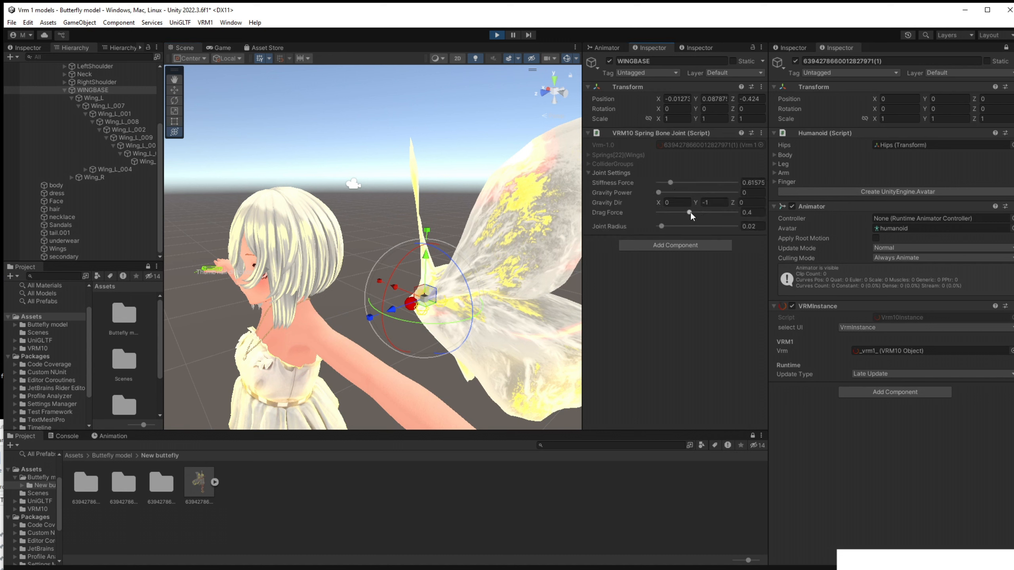
pyautogui.moveTo(690, 212); pyautogui.dragTo(679, 212)
pyautogui.moveTo(392, 309)
pyautogui.mouseDown()
pyautogui.moveTo(358, 322)
pyautogui.moveTo(441, 286)
pyautogui.moveTo(384, 312)
pyautogui.mouseUp()
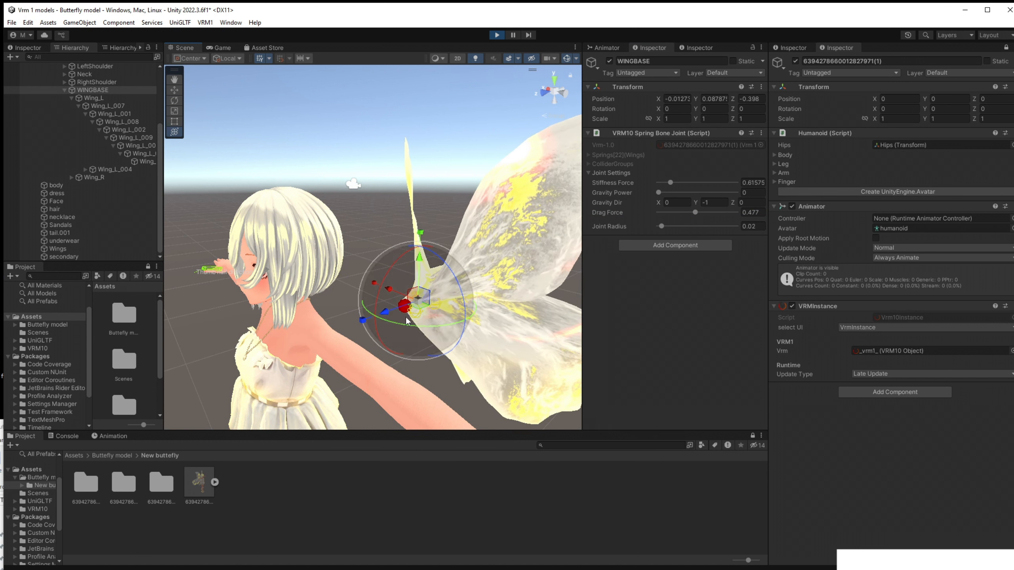
pyautogui.moveTo(662, 226); pyautogui.dragTo(666, 227)
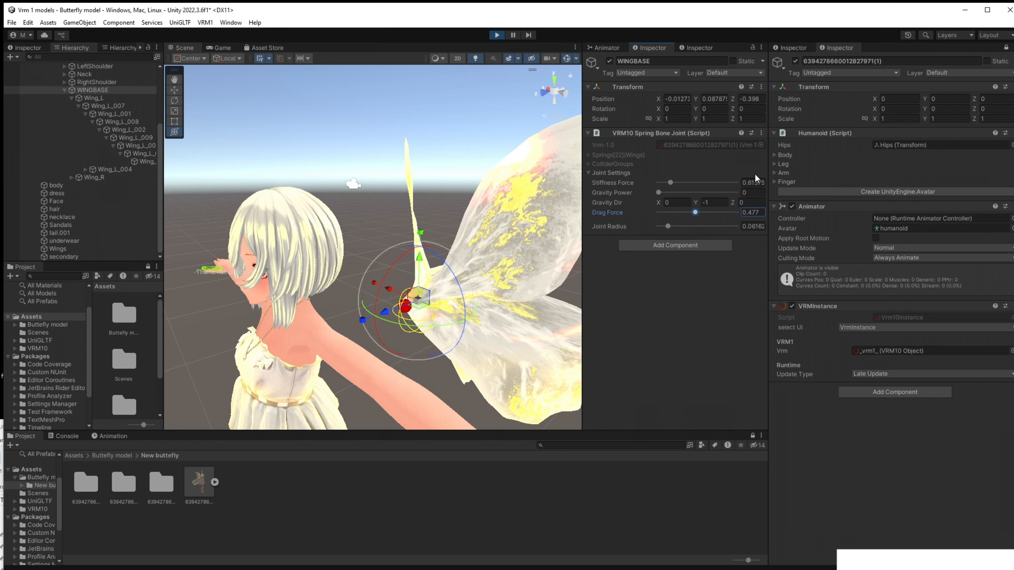
# Copy the WINGBASE VRM10 Spring Bone Joint component with its Play mode values and exit Play mode.
pyautogui.click(761, 133)
pyautogui.click(799, 196)
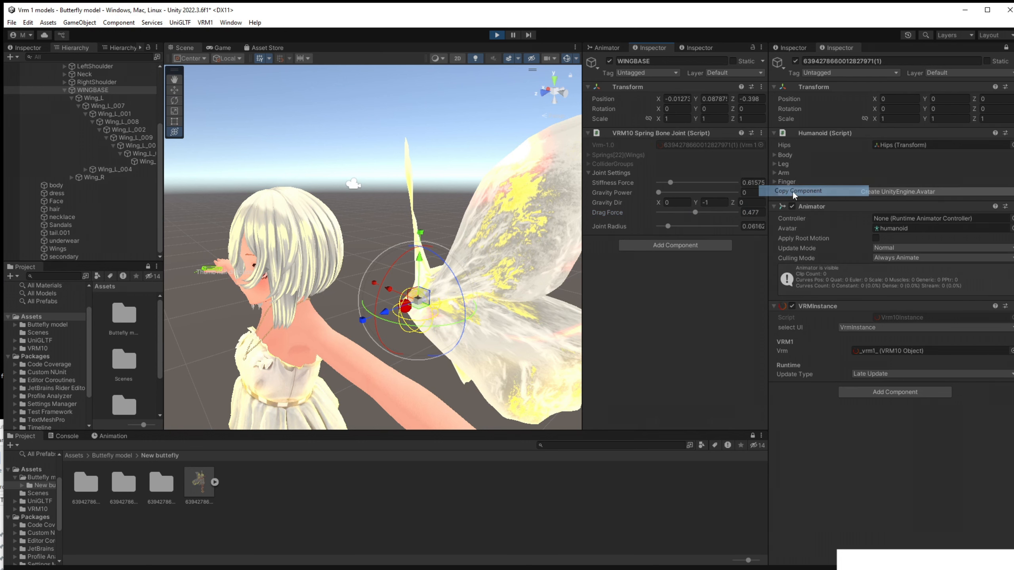
pyautogui.click(497, 35)
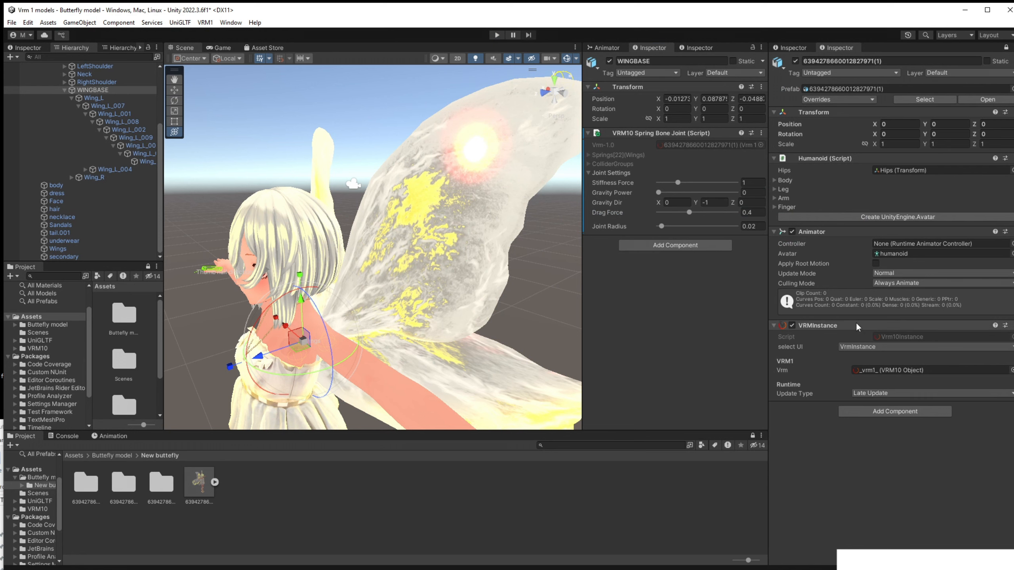
# Show the VRMInstance's SpringBone settings, open the Wings spring, and recreate its joints from the children of WINGBASE.
pyautogui.click(863, 347)
pyautogui.click(876, 381)
pyautogui.scroll(-5, 827, 357)
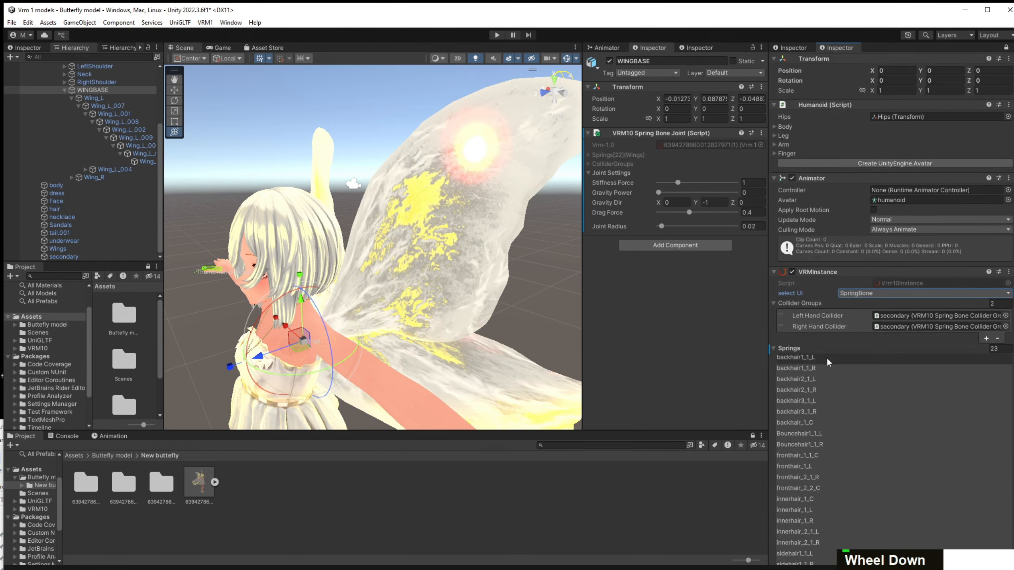
pyautogui.click(818, 521)
pyautogui.scroll(-5, 842, 460)
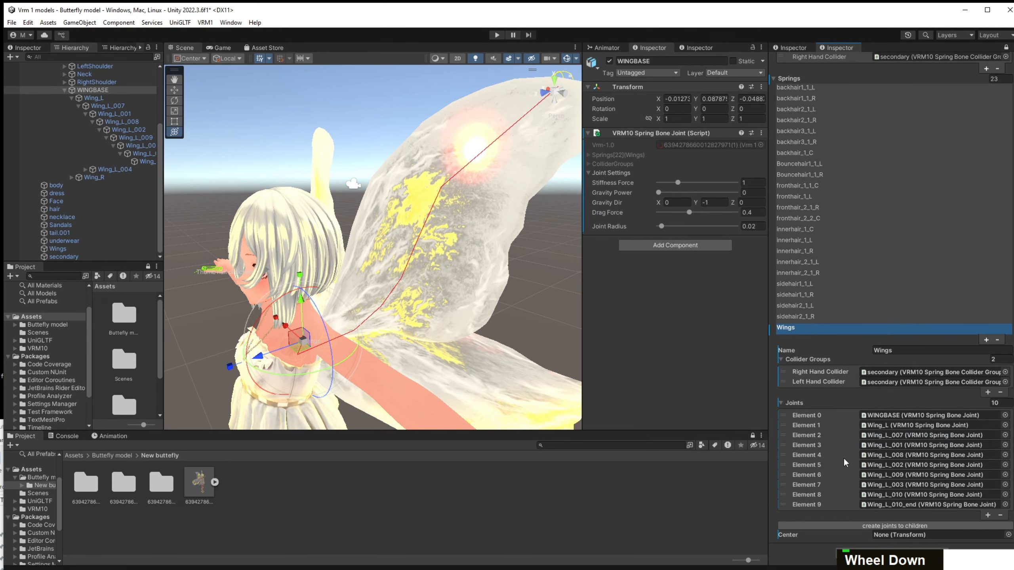
pyautogui.click(869, 526)
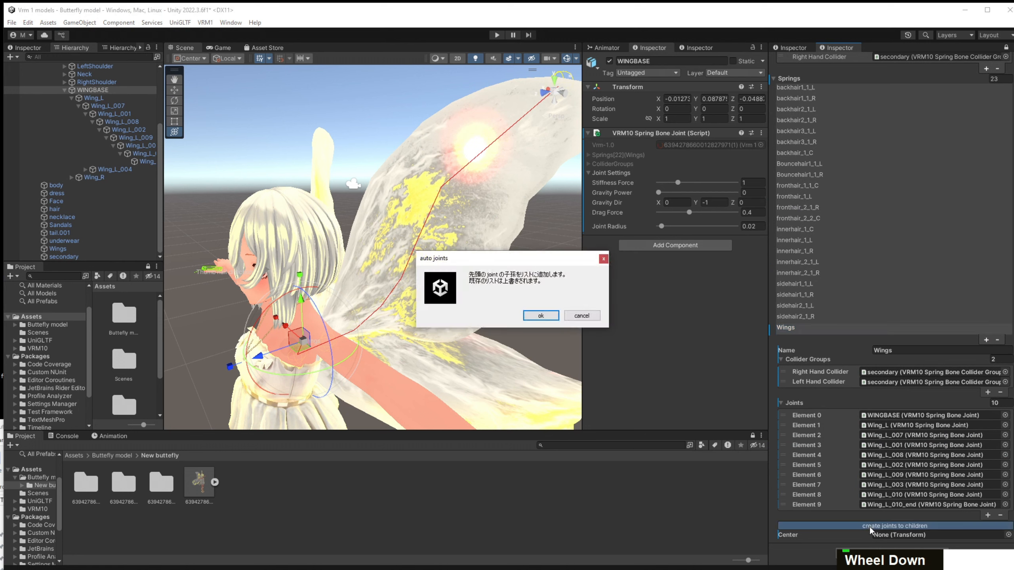
pyautogui.click(541, 316)
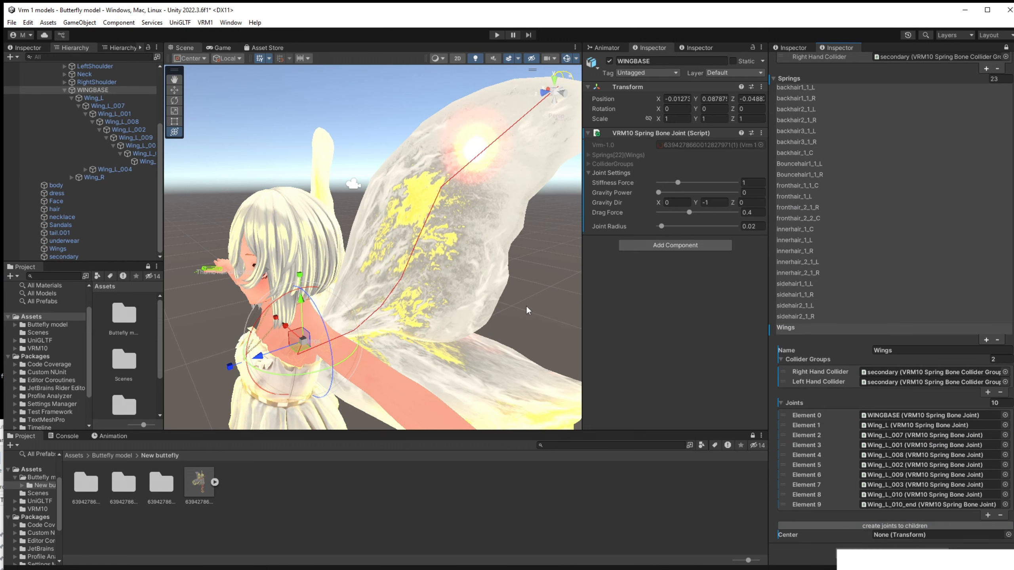
# Paste the copied component values onto WINGBASE's VRM10 Spring Bone Joint and recreate the Wings spring's joints from its children.
pyautogui.click(761, 133)
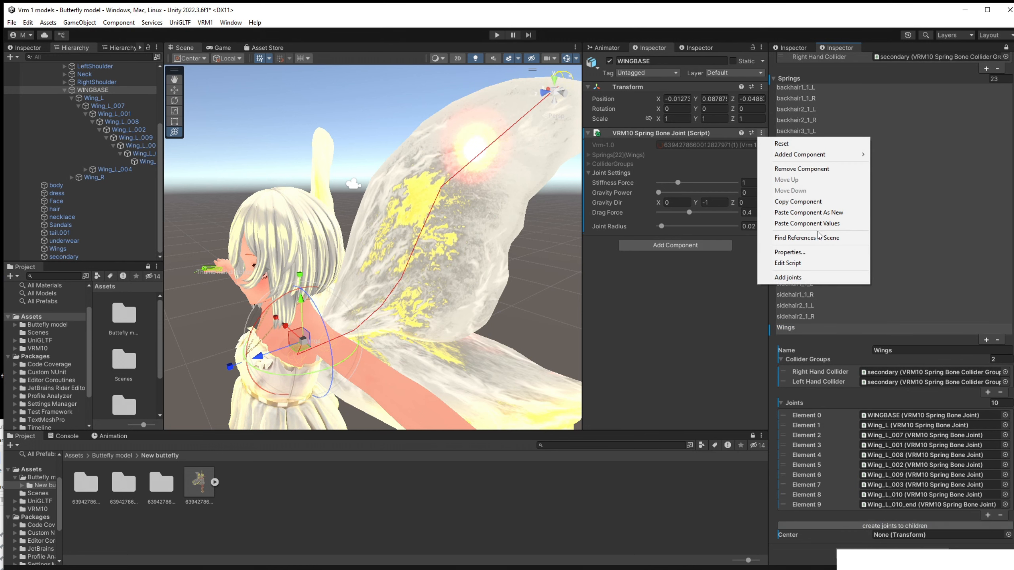
pyautogui.click(806, 223)
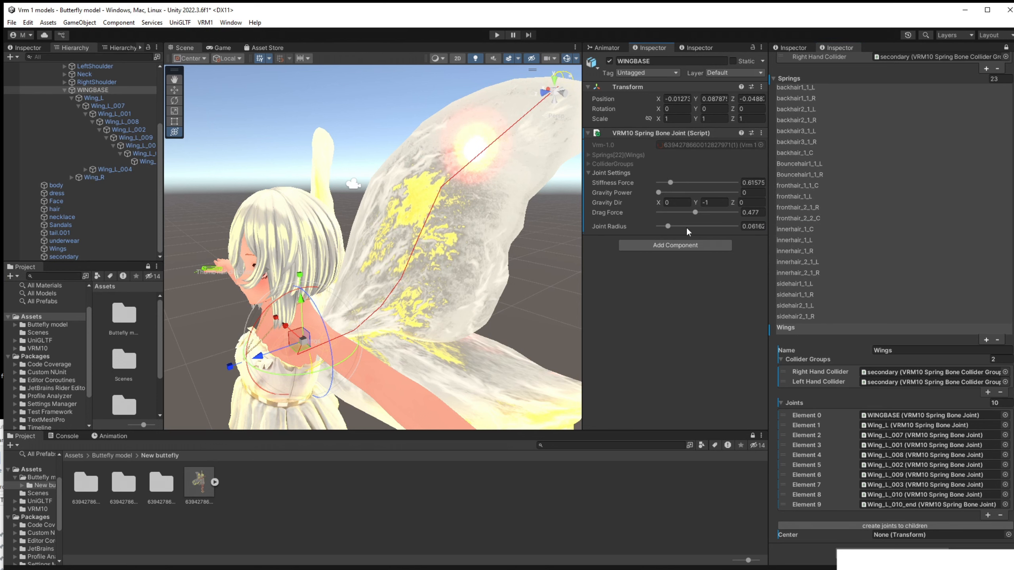
pyautogui.click(895, 525)
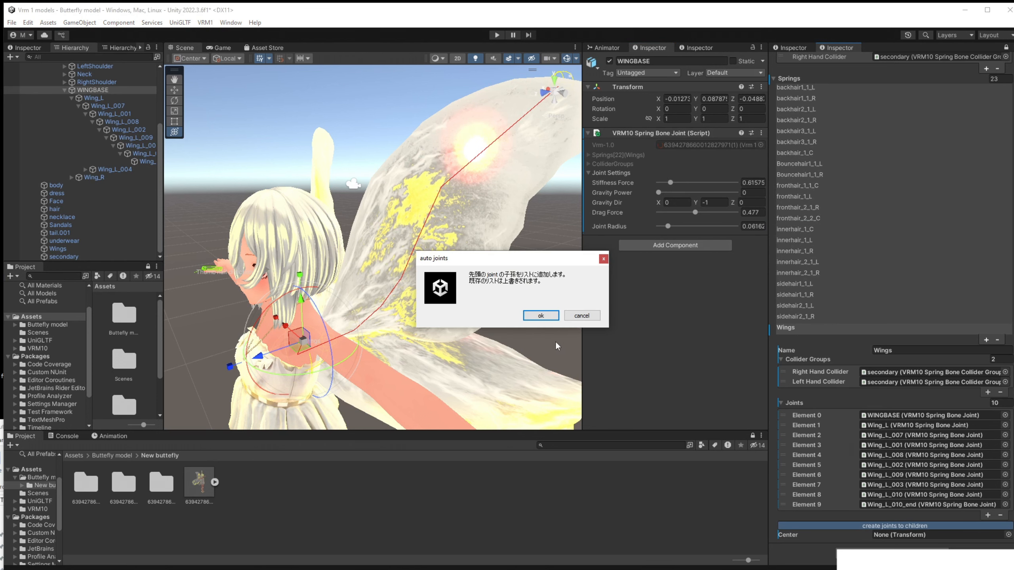
pyautogui.click(542, 317)
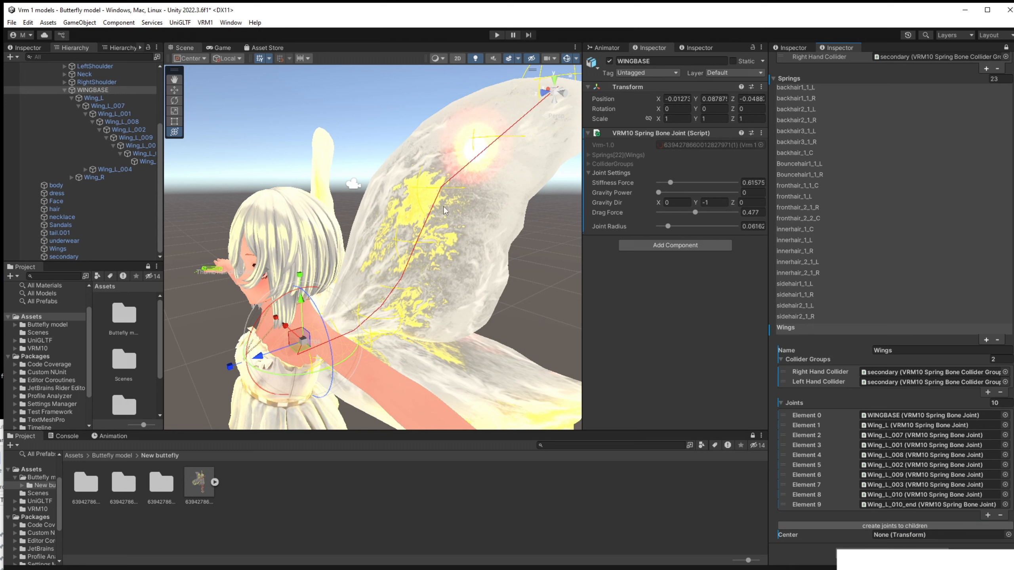
pyautogui.scroll(-3, 508, 134)
pyautogui.scroll(1, 509, 135)
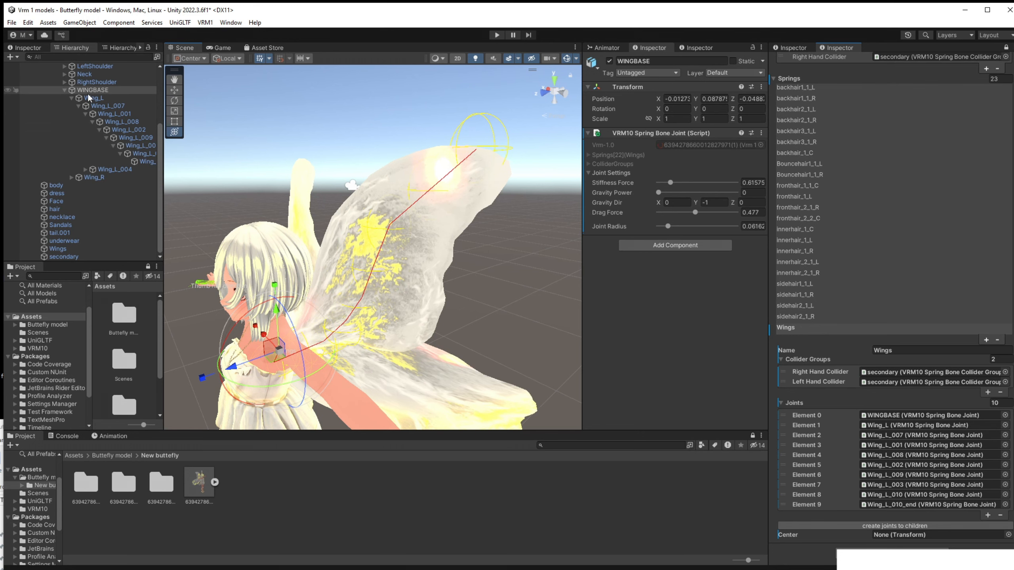
# Preview the wing motion in Play mode, exit it, and remove the VRM10 Spring Bone Joint component from WINGBASE.
pyautogui.click(496, 35)
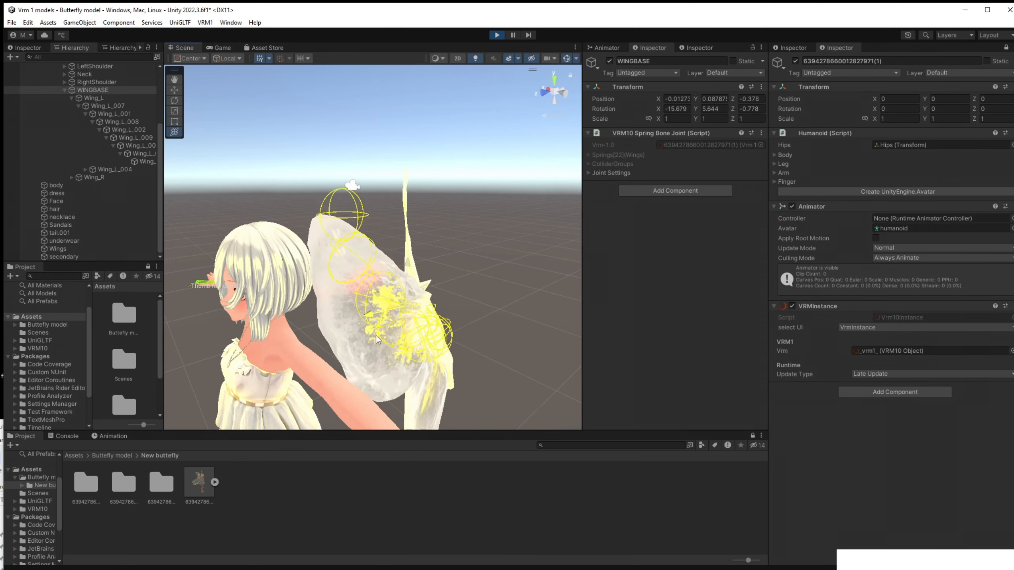
pyautogui.click(494, 35)
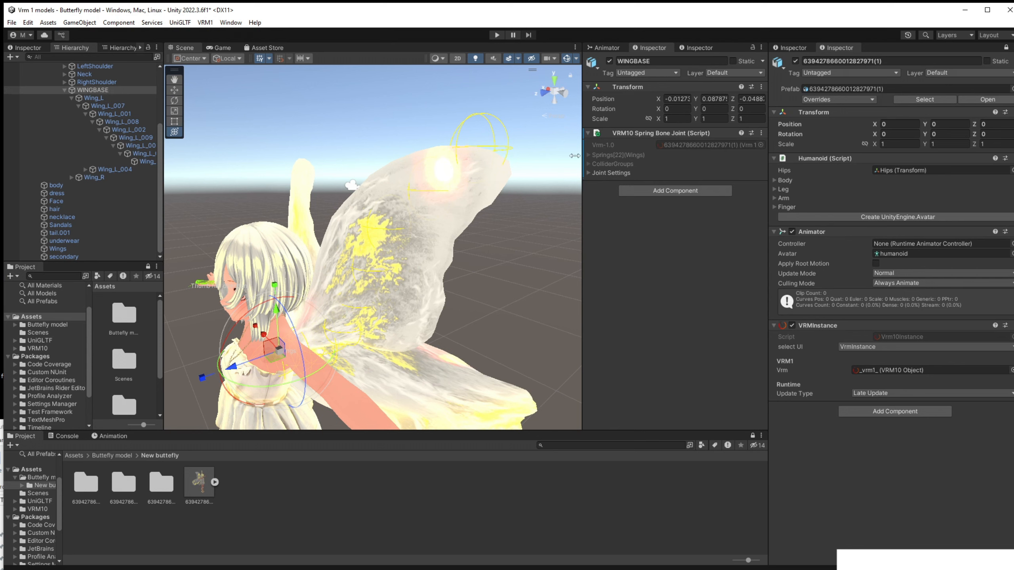
pyautogui.click(763, 134)
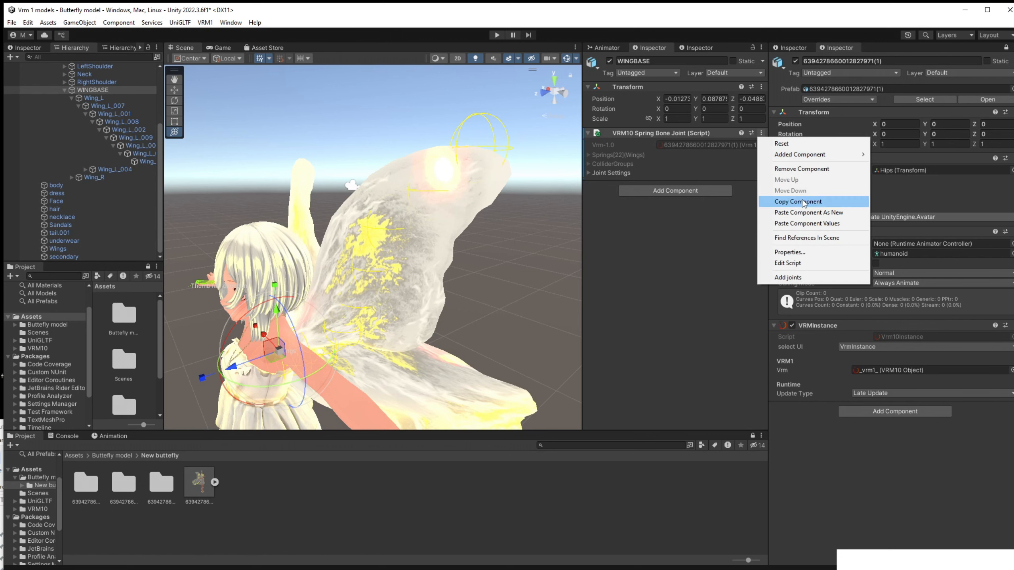
pyautogui.click(794, 169)
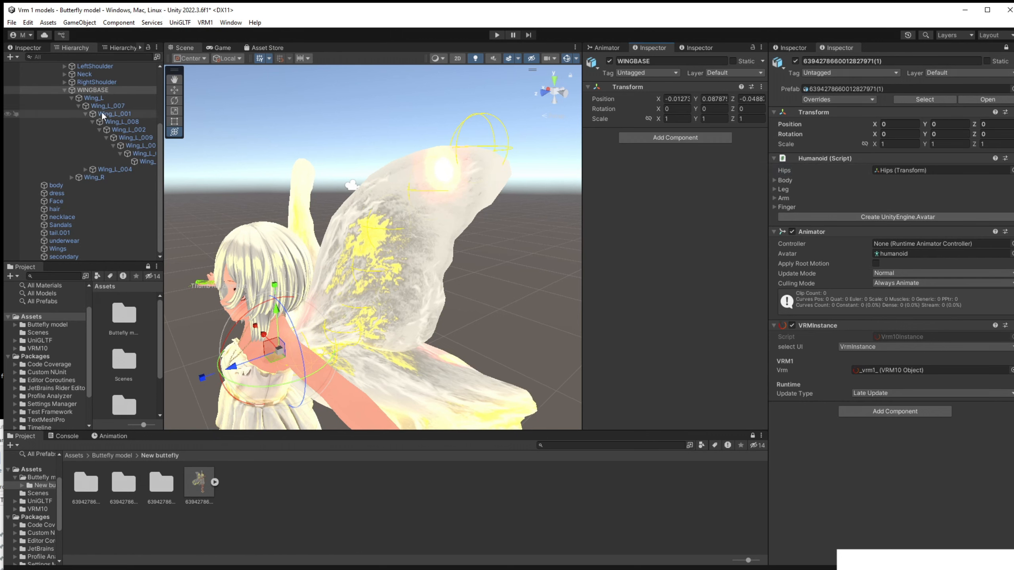
# Expand Wing_L's Joint Settings, try moving the bone along Z to about -0.33, and undo the move.
pyautogui.click(93, 97)
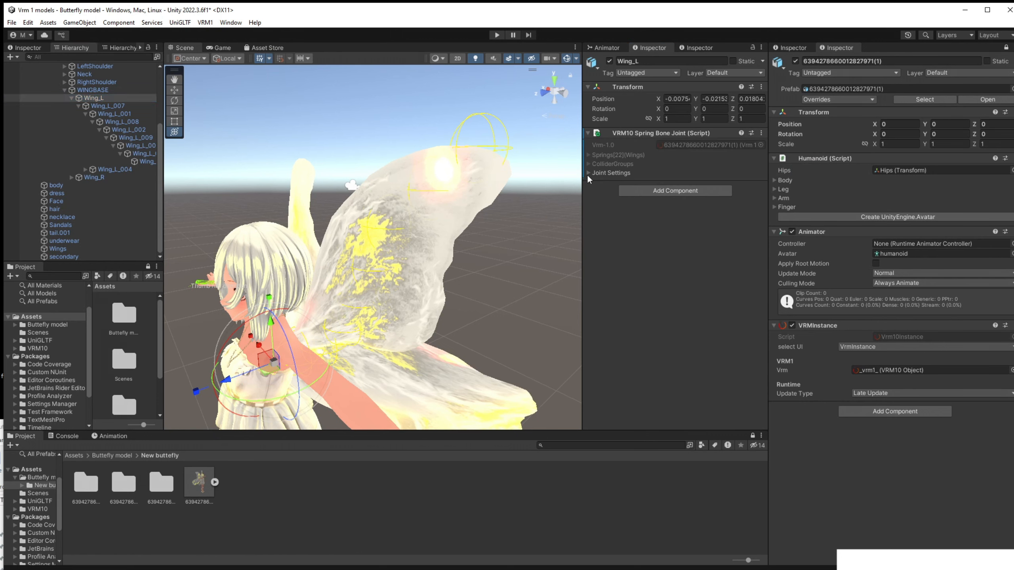
pyautogui.click(588, 173)
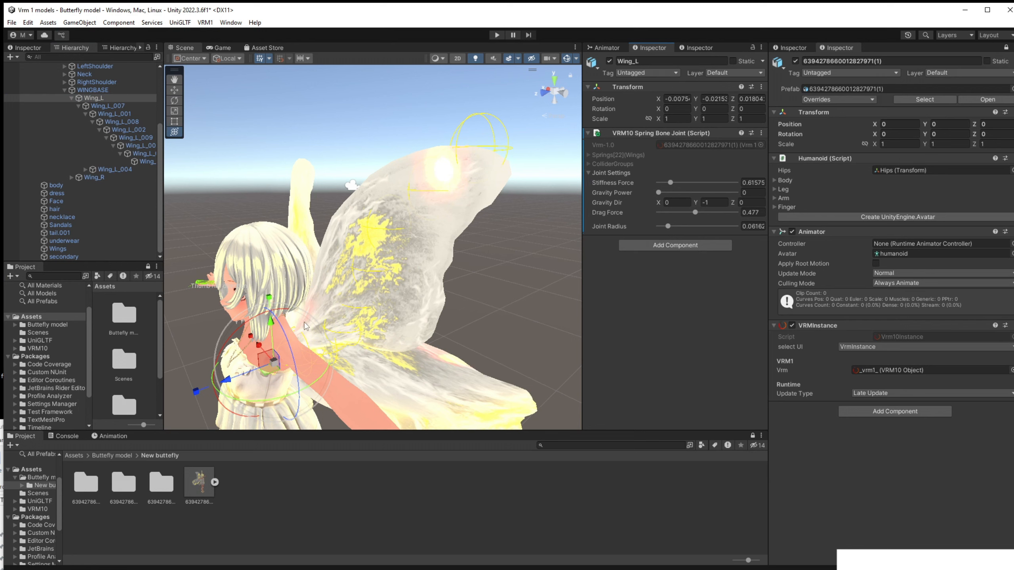
pyautogui.moveTo(225, 380); pyautogui.dragTo(352, 347)
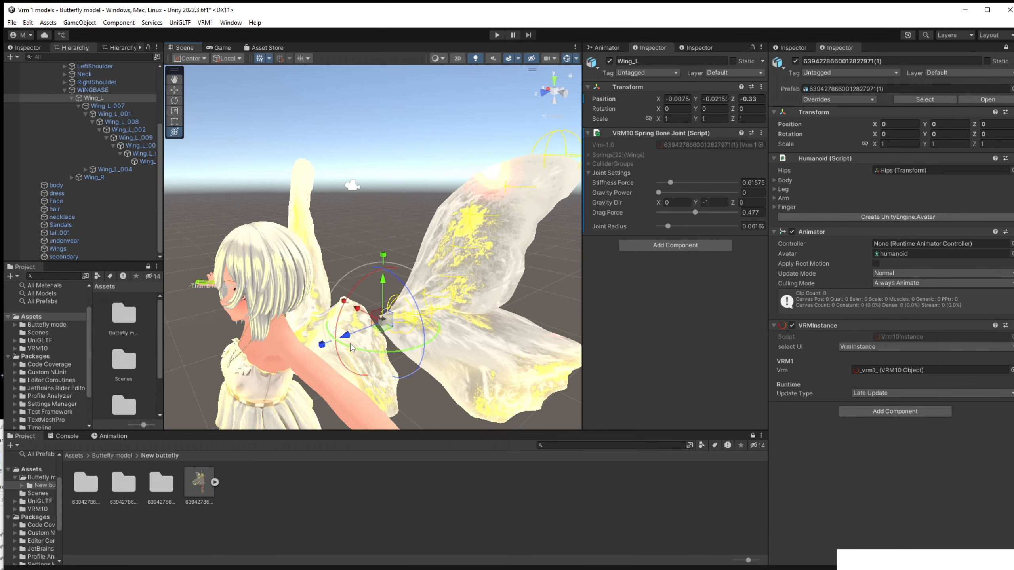
pyautogui.hotkey('ctrl', 'z')
pyautogui.hotkey('ctrl', 'z')
pyautogui.hotkey('ctrl', 'z')
pyautogui.hotkey('ctrl', 'z')
pyautogui.hotkey('ctrl', 'z')
pyautogui.hotkey('ctrl', 'z')
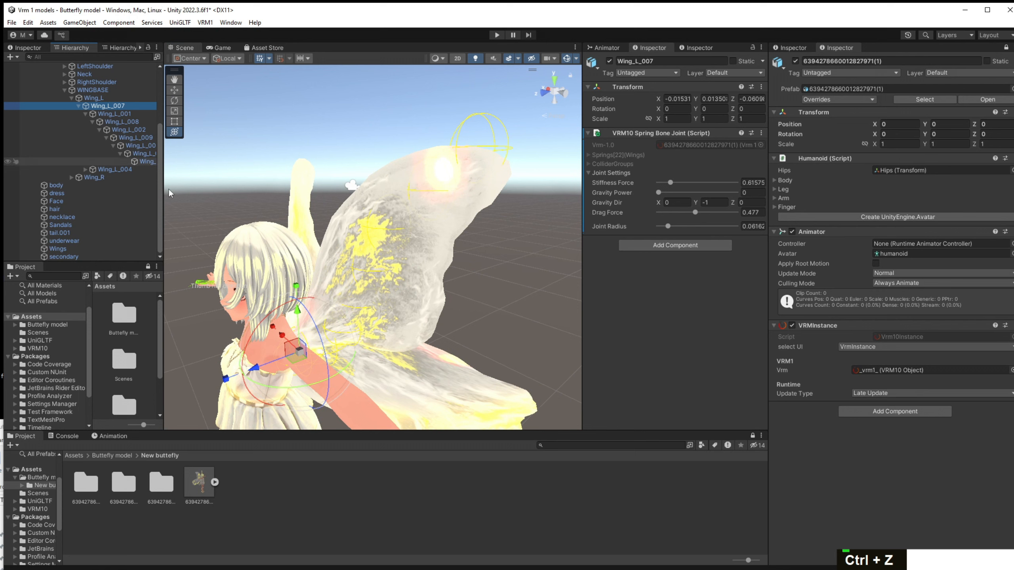
# Try moving Wing_L_007 and Wing_L_001 along Z to see which part of the wing each deforms, undoing each move.
pyautogui.hotkey('ctrl', 'z')
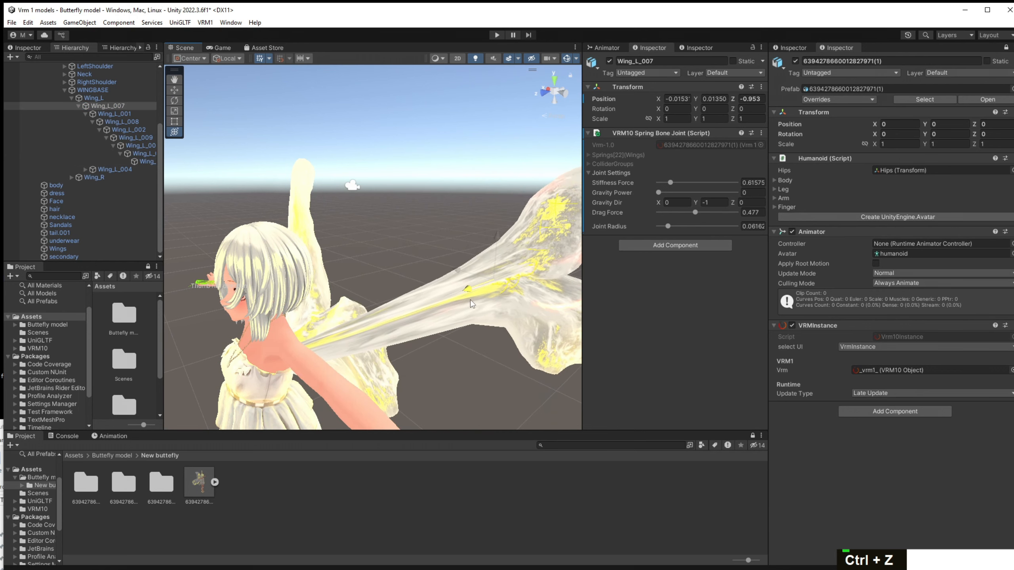
pyautogui.hotkey('ctrl', 'z')
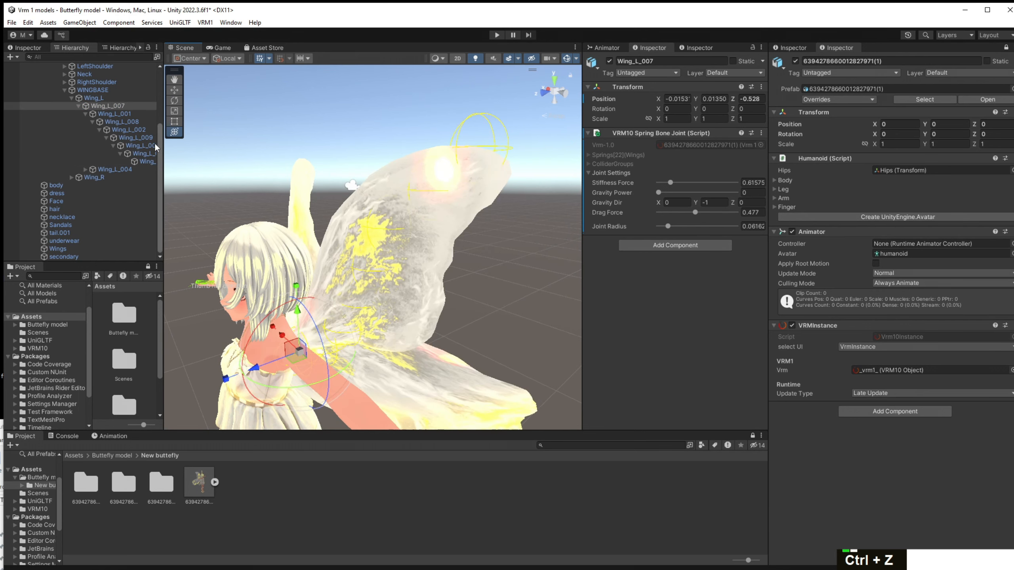
pyautogui.hotkey('ctrl', 'z')
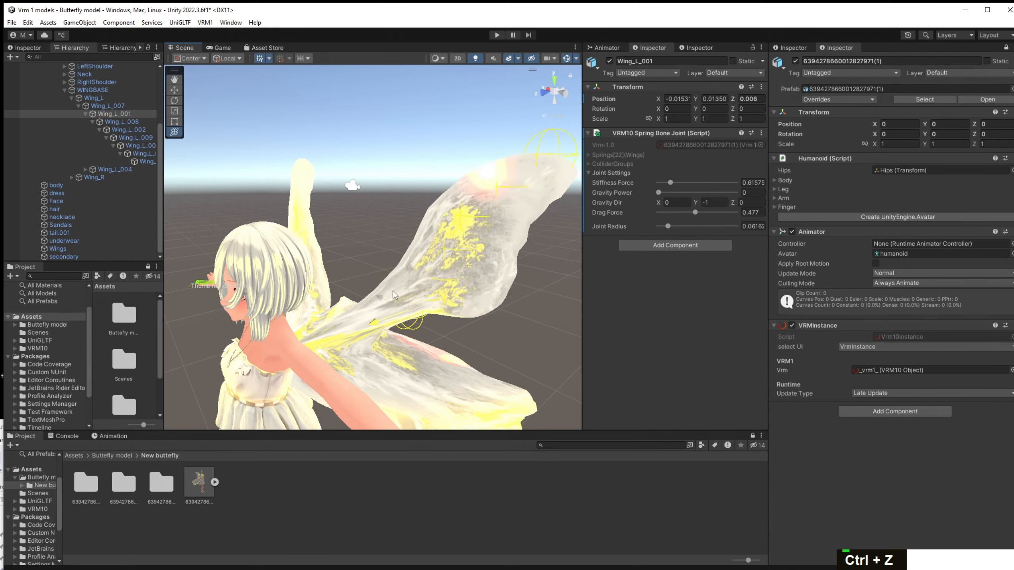
pyautogui.hotkey('ctrl', 'z')
pyautogui.hotkey('ctrl', 'z')
# In the VRMInstance's SpringBone settings, set the Wings spring's Element 0 to Wing_L_001 and recreate the joints from its children.
pyautogui.click(849, 346)
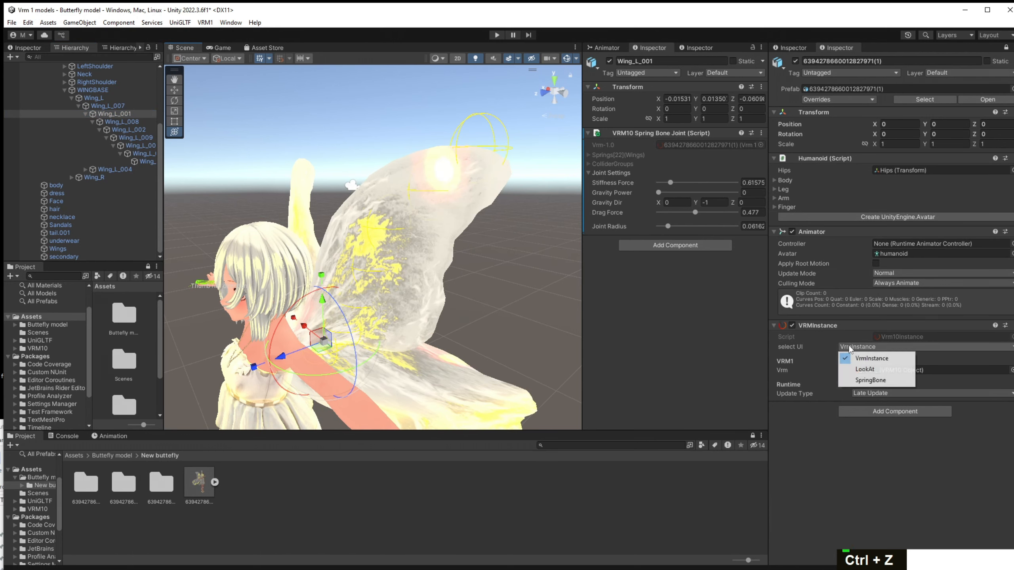
pyautogui.click(880, 382)
pyautogui.scroll(-5, 841, 352)
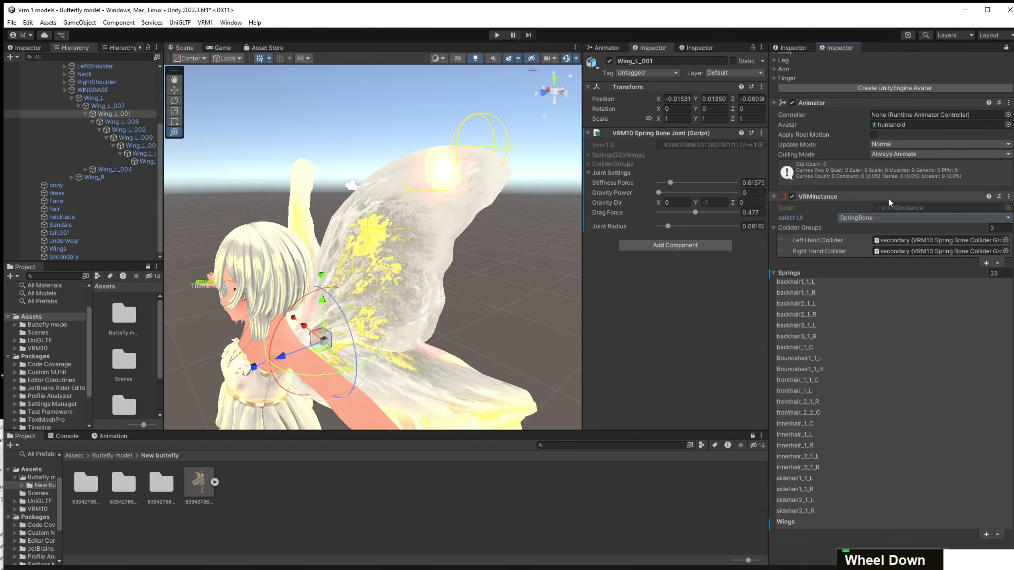
pyautogui.click(804, 523)
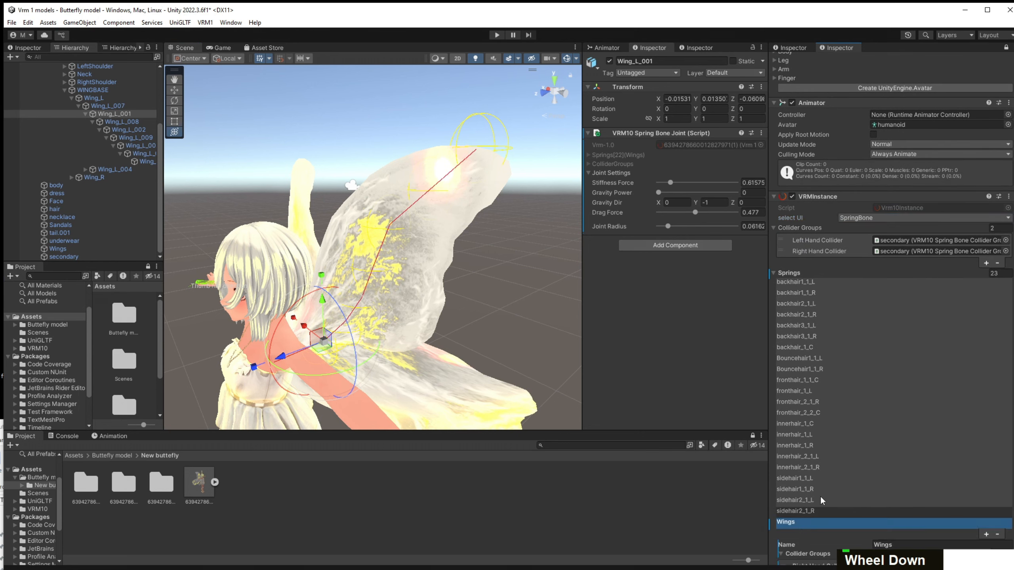
pyautogui.scroll(-5, 820, 495)
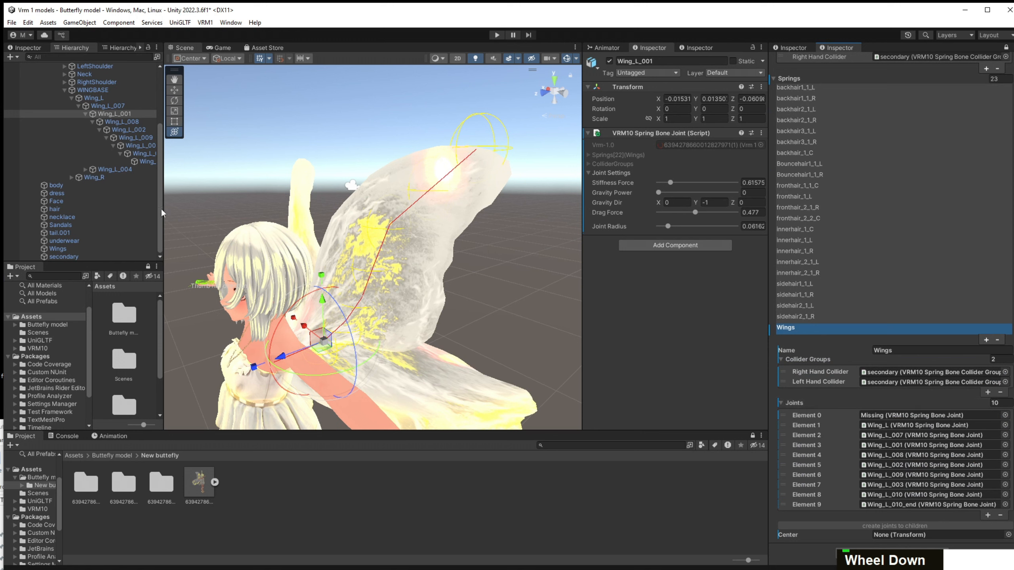
pyautogui.moveTo(113, 116); pyautogui.dragTo(891, 416)
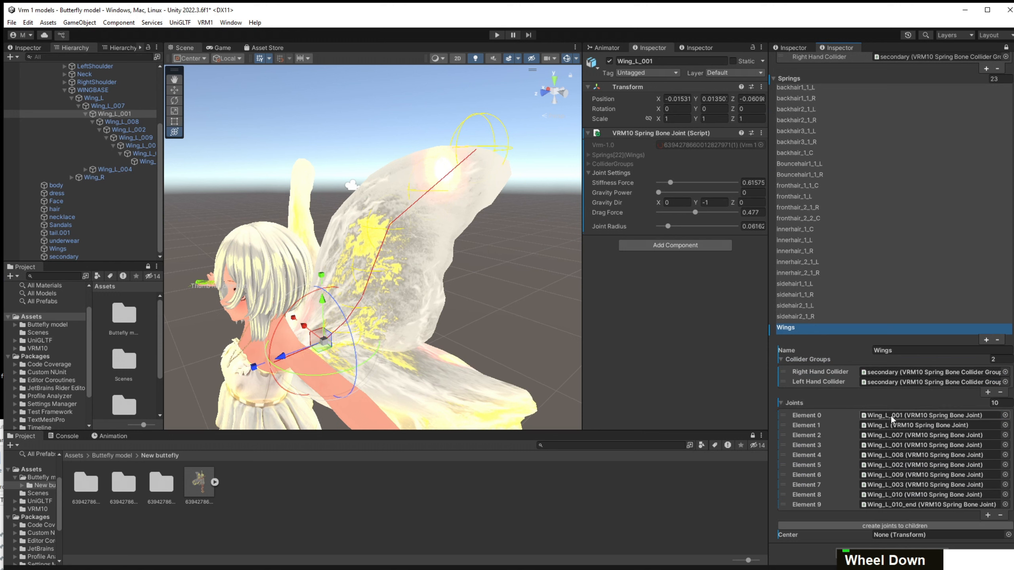
pyautogui.click(873, 527)
pyautogui.click(541, 318)
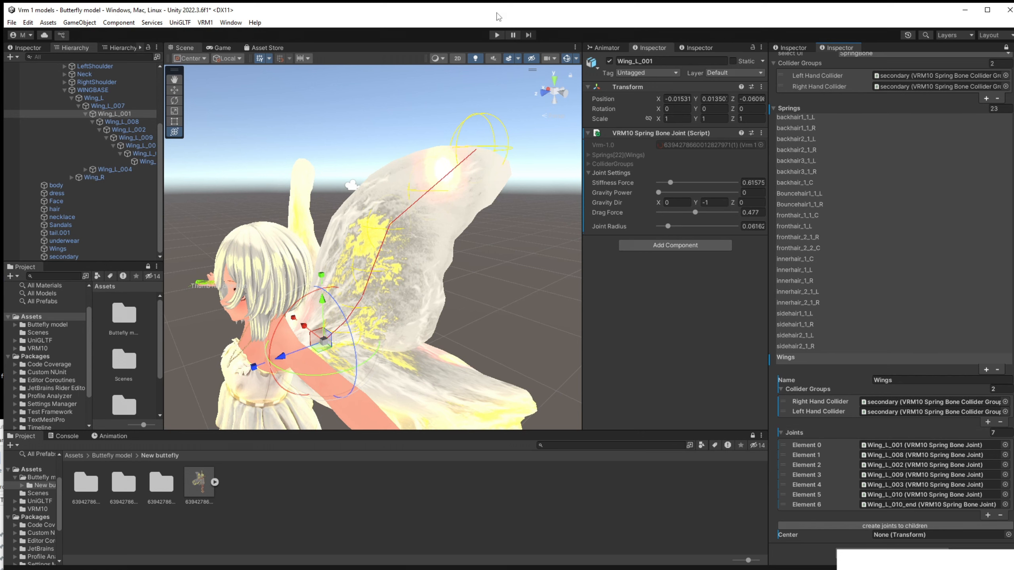
# Start Play mode, shift Wing_L_001 to test the wing's spring motion, and undo the shift.
pyautogui.doubleClick(500, 34)
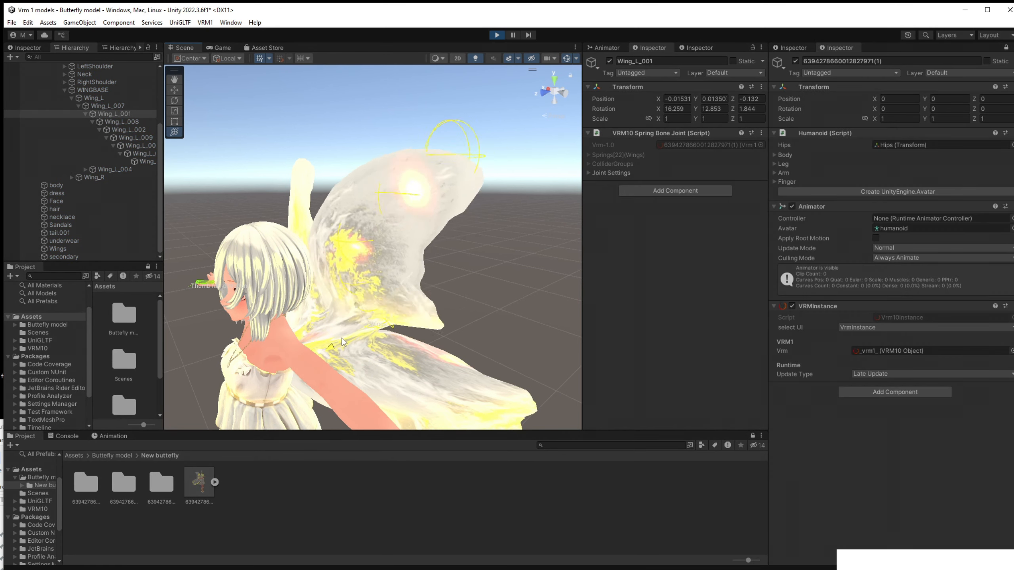
pyautogui.hotkey('ctrl', 'z')
pyautogui.scroll(5, 100, 139)
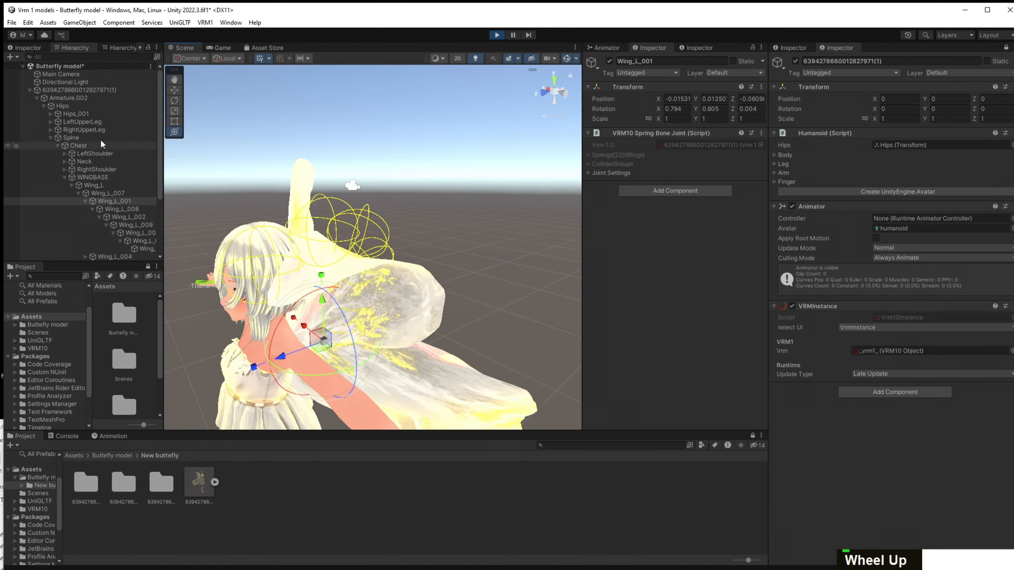
# Move the whole root model around in Play mode to check how the wings sway from several angles, and exit Play mode.
pyautogui.click(80, 92)
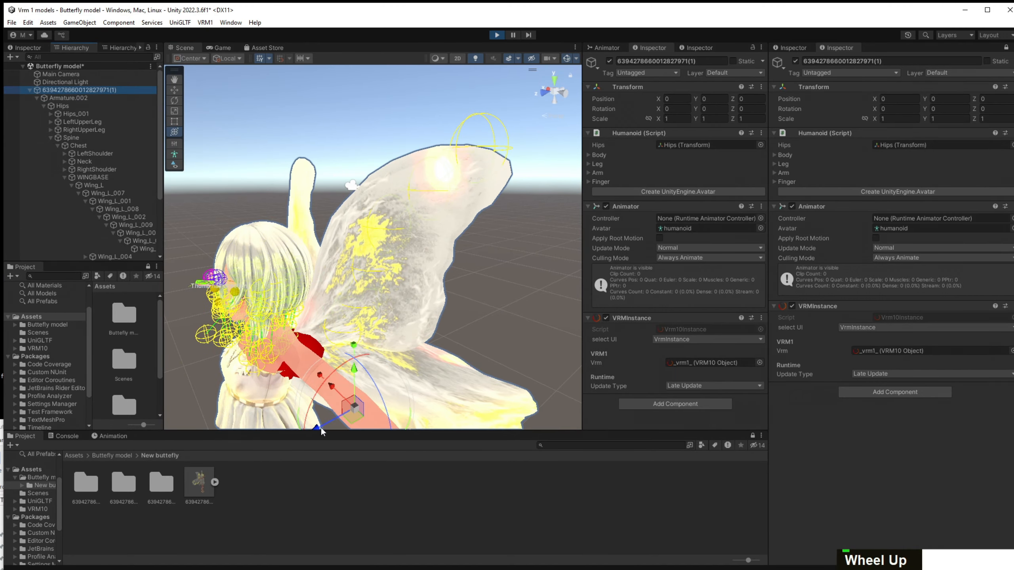
pyautogui.moveTo(321, 428); pyautogui.dragTo(339, 389)
pyautogui.scroll(-2, 339, 390)
pyautogui.moveTo(339, 389); pyautogui.dragTo(319, 301, button='middle')
pyautogui.moveTo(319, 301); pyautogui.dragTo(459, 239, button='right')
pyautogui.moveTo(459, 239); pyautogui.dragTo(492, 257, button='middle')
pyautogui.moveTo(327, 320); pyautogui.dragTo(486, 331)
pyautogui.hotkey('ctrl', 'z')
pyautogui.moveTo(479, 228); pyautogui.dragTo(443, 320, button='middle')
pyautogui.moveTo(464, 269); pyautogui.dragTo(361, 271, button='right')
pyautogui.moveTo(479, 280); pyautogui.dragTo(334, 253, button='middle')
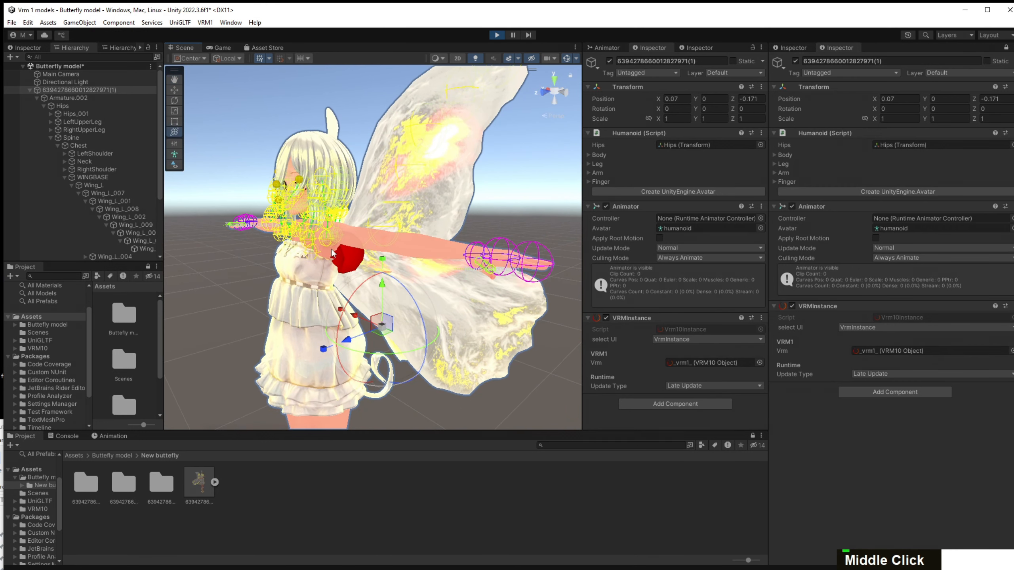
pyautogui.click(497, 35)
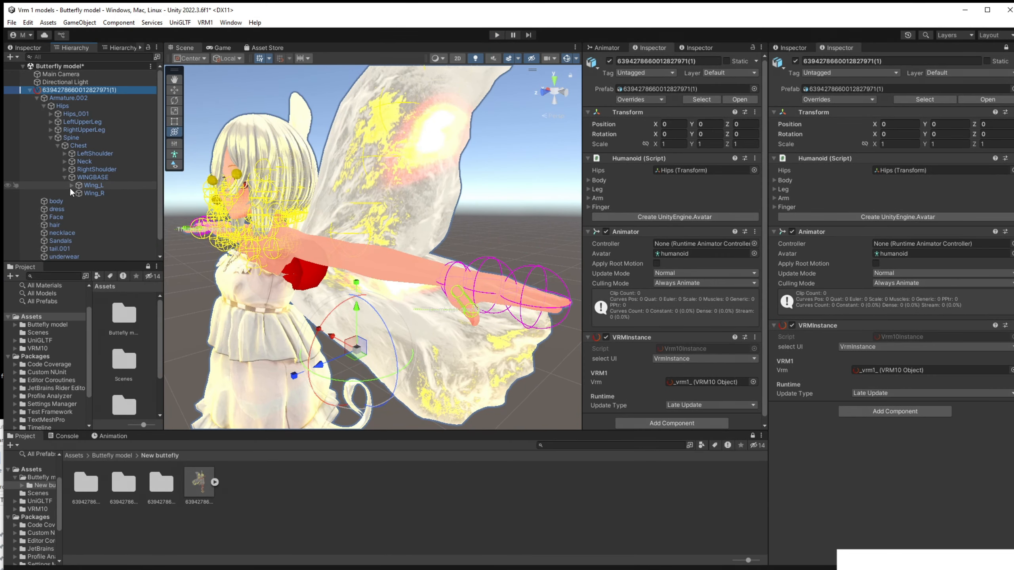
# Expand Wing_L's bones, try rotating Wing_L_004 to see which part of the wing it controls, and undo the rotation.
pyautogui.click(70, 186)
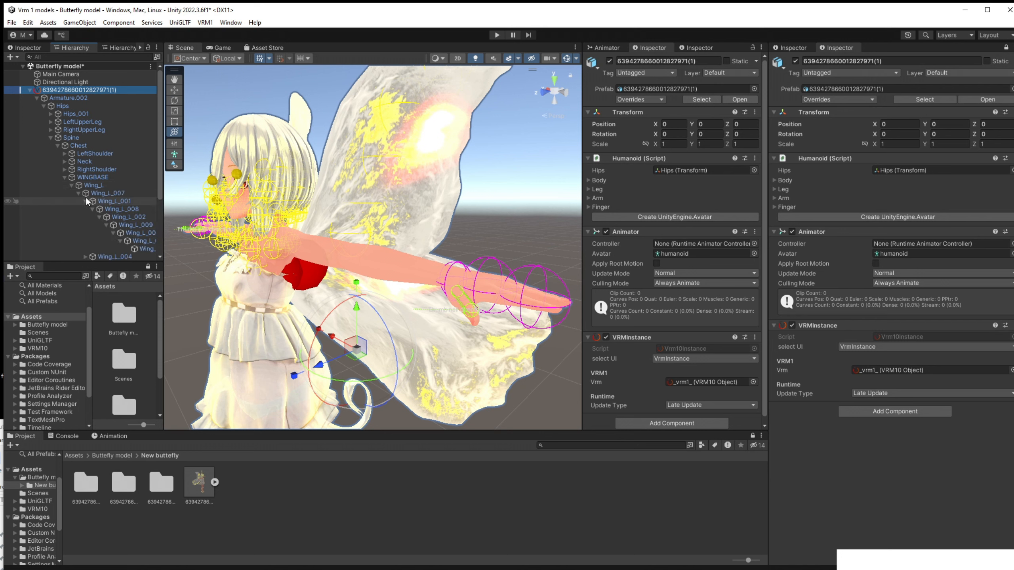
pyautogui.scroll(-3, 84, 192)
pyautogui.click(109, 169)
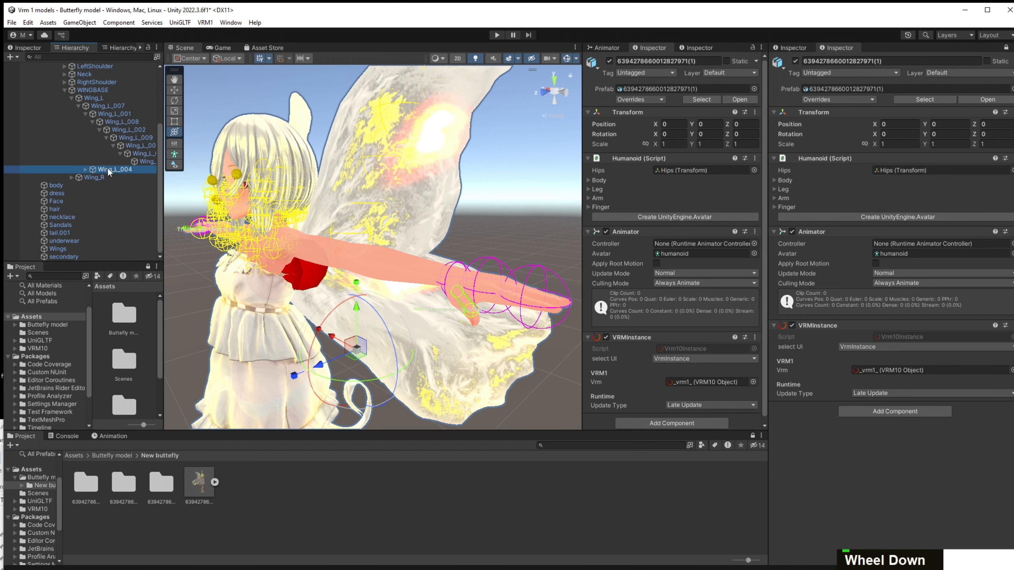
pyautogui.moveTo(315, 225)
pyautogui.mouseDown()
pyautogui.moveTo(316, 242)
pyautogui.moveTo(391, 227)
pyautogui.moveTo(307, 220)
pyautogui.mouseUp()
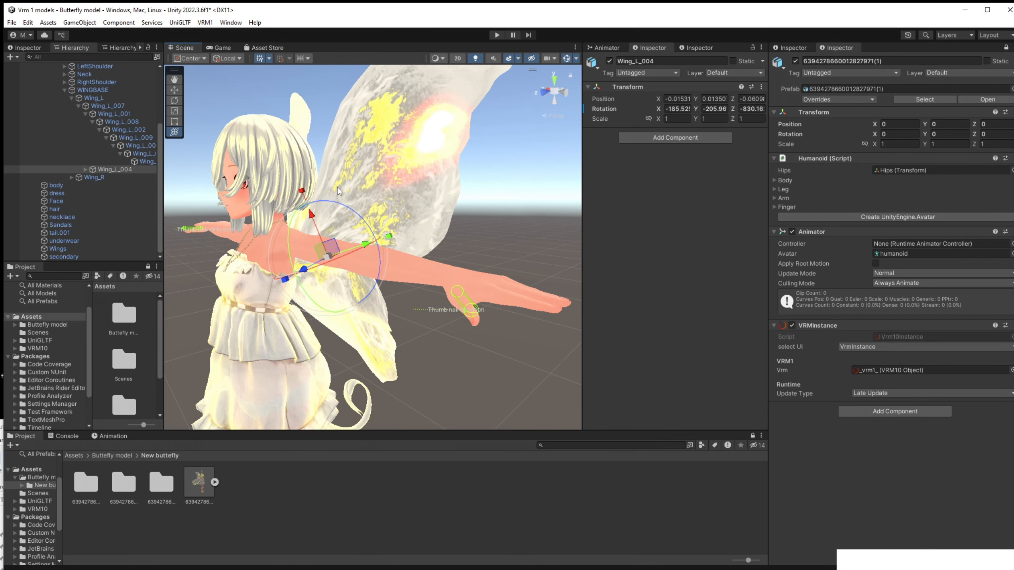
pyautogui.hotkey('ctrl', 'z')
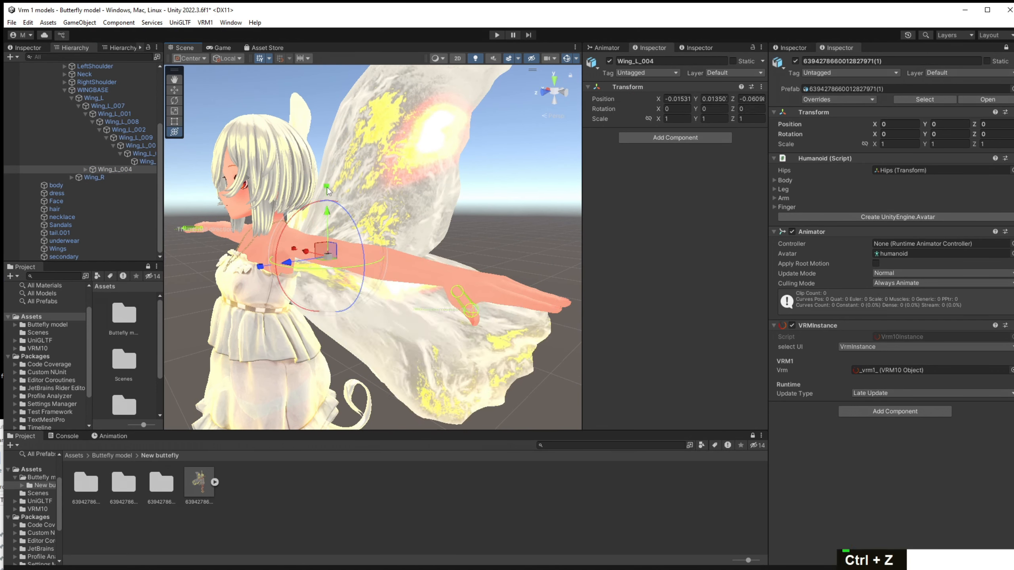
# Copy the VRM10 Spring Bone Joint component from Wing_L_008 and paste it as a new component on Wing_L_004.
pyautogui.click(108, 124)
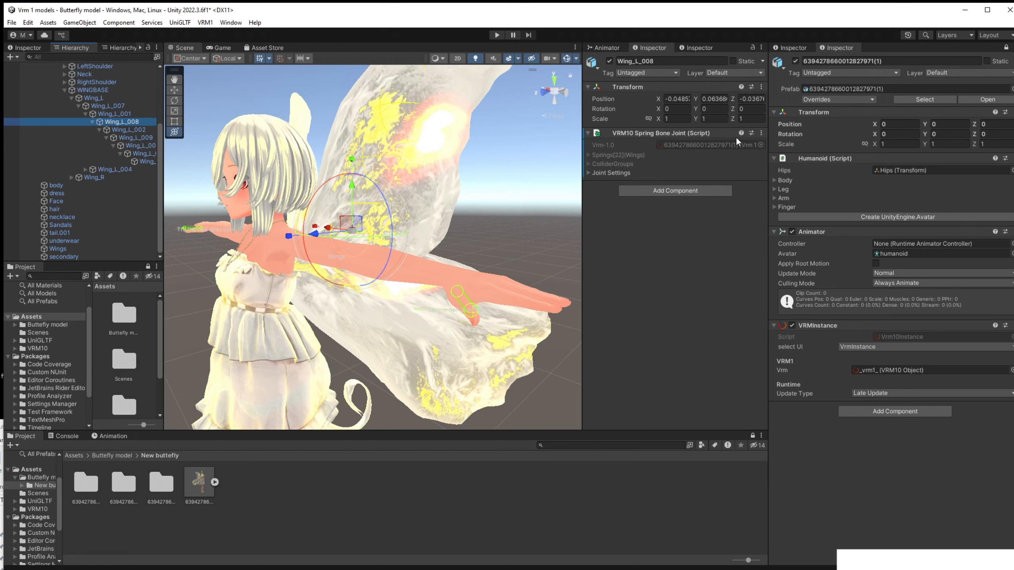
pyautogui.click(760, 133)
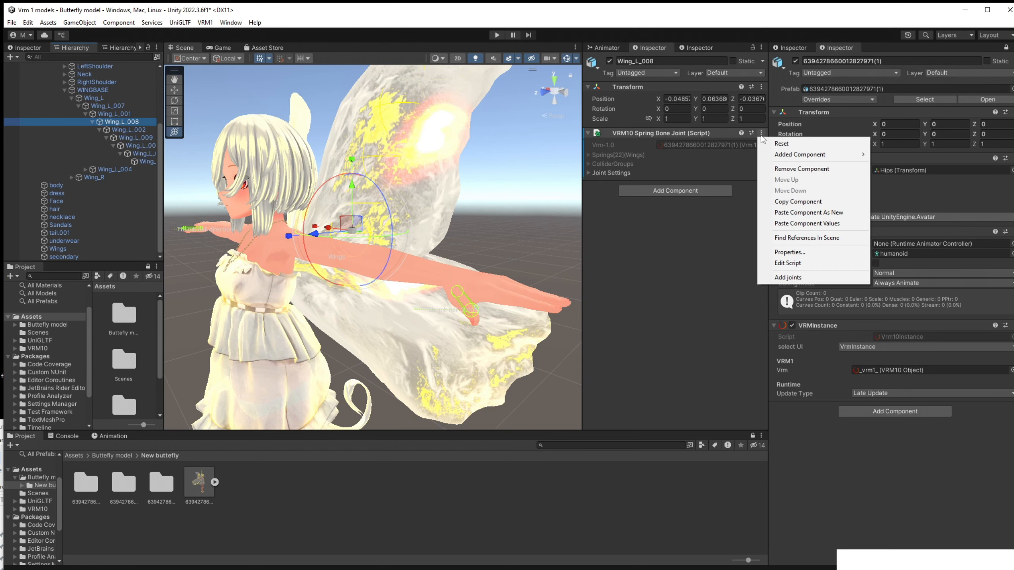
pyautogui.click(798, 201)
pyautogui.click(112, 170)
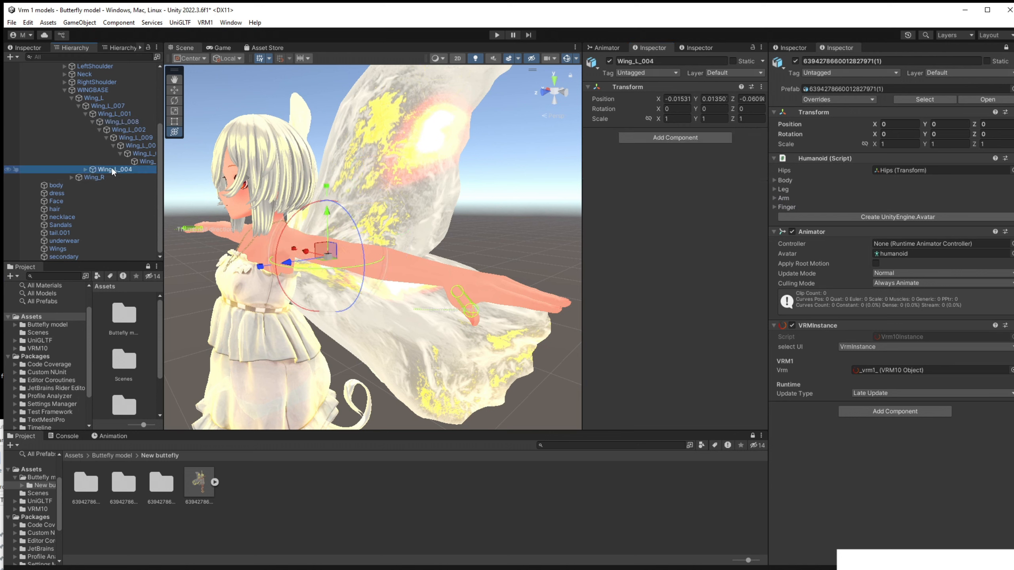
pyautogui.click(762, 88)
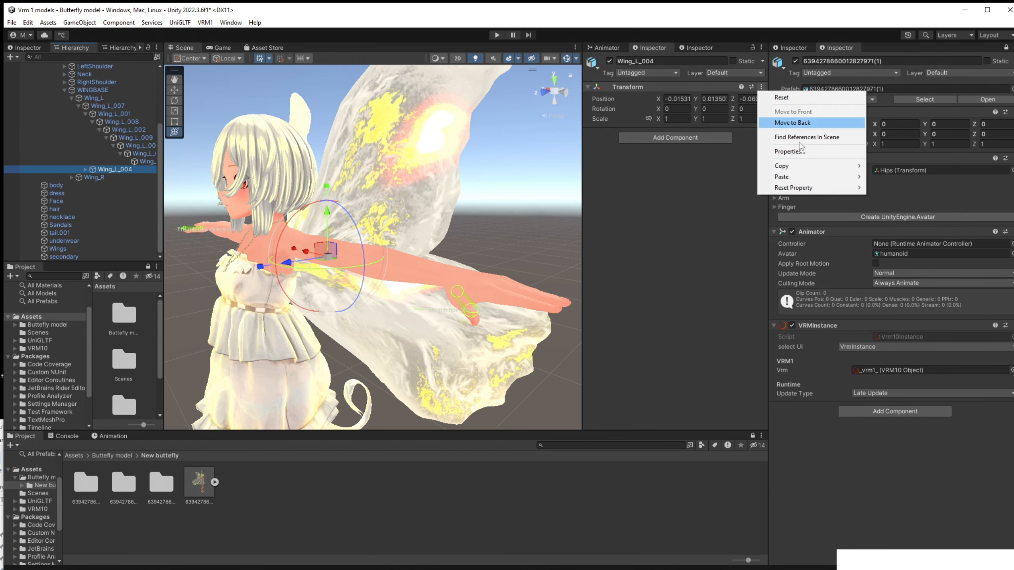
pyautogui.moveTo(799, 177)
pyautogui.click(893, 228)
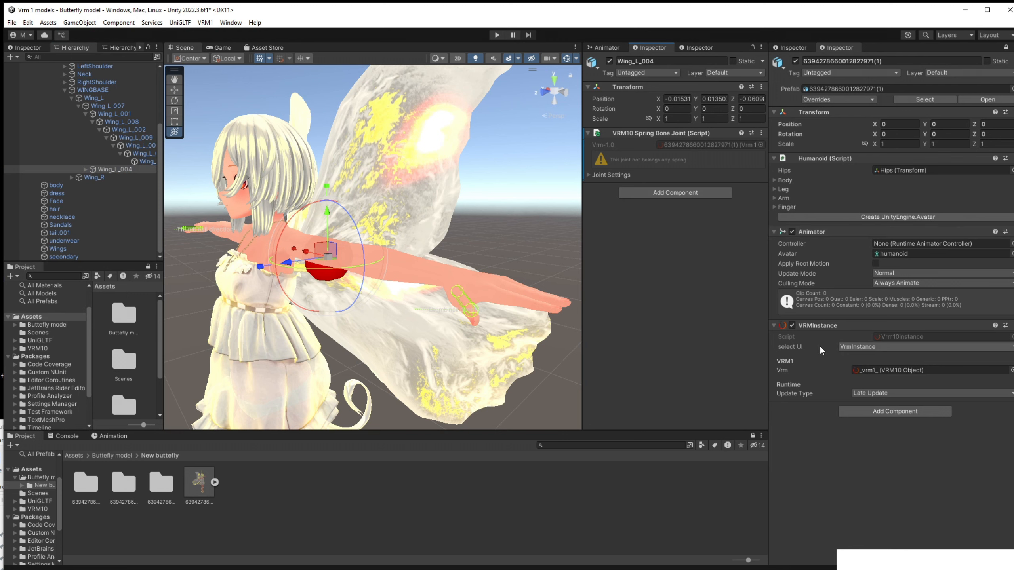
# In the VRMInstance's SpringBone settings, rename the Wings spring as "Wings L Top".
pyautogui.click(875, 347)
pyautogui.click(879, 380)
pyautogui.scroll(-4, 836, 367)
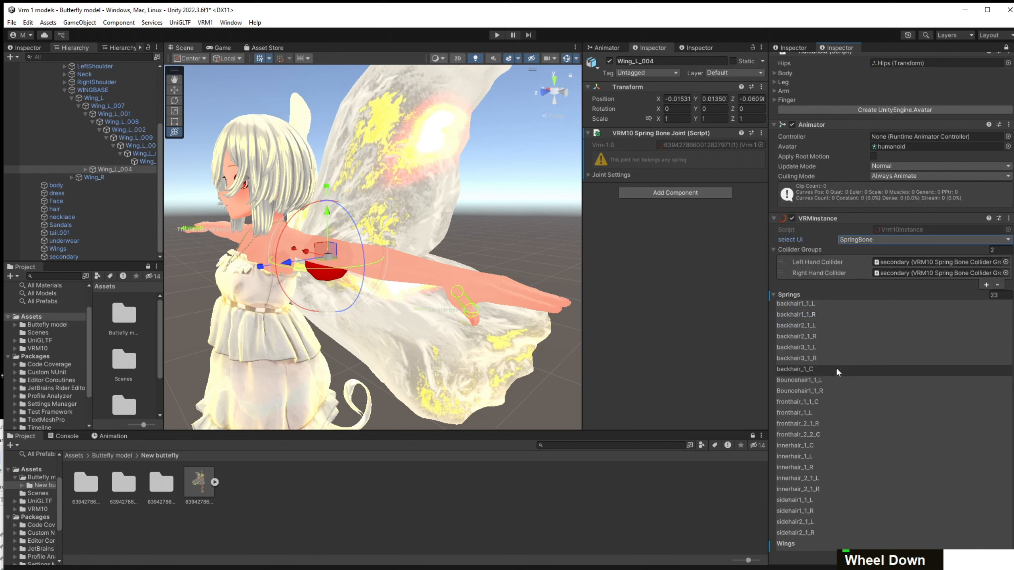
pyautogui.click(833, 521)
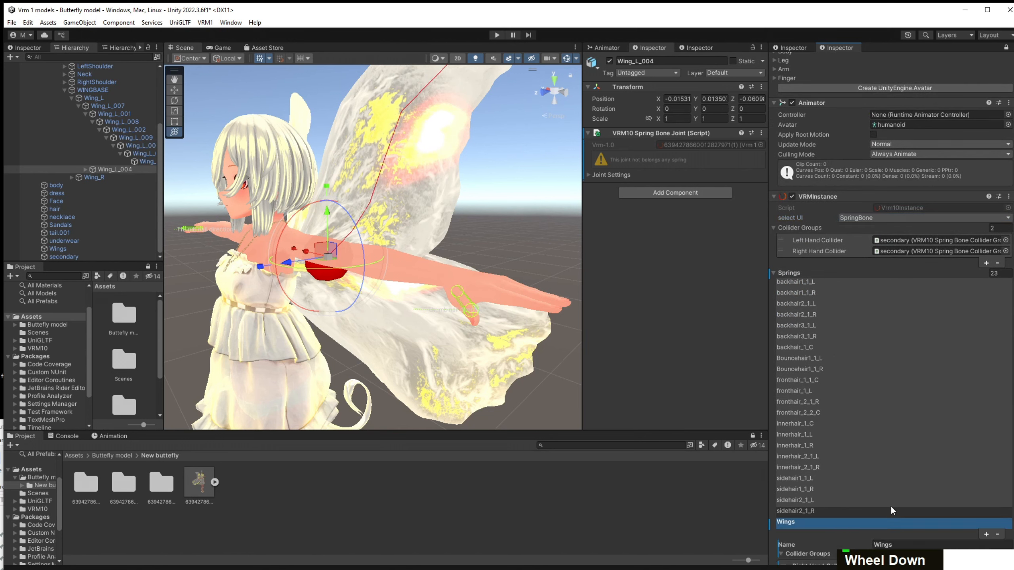
pyautogui.scroll(-3, 894, 491)
pyautogui.click(914, 437)
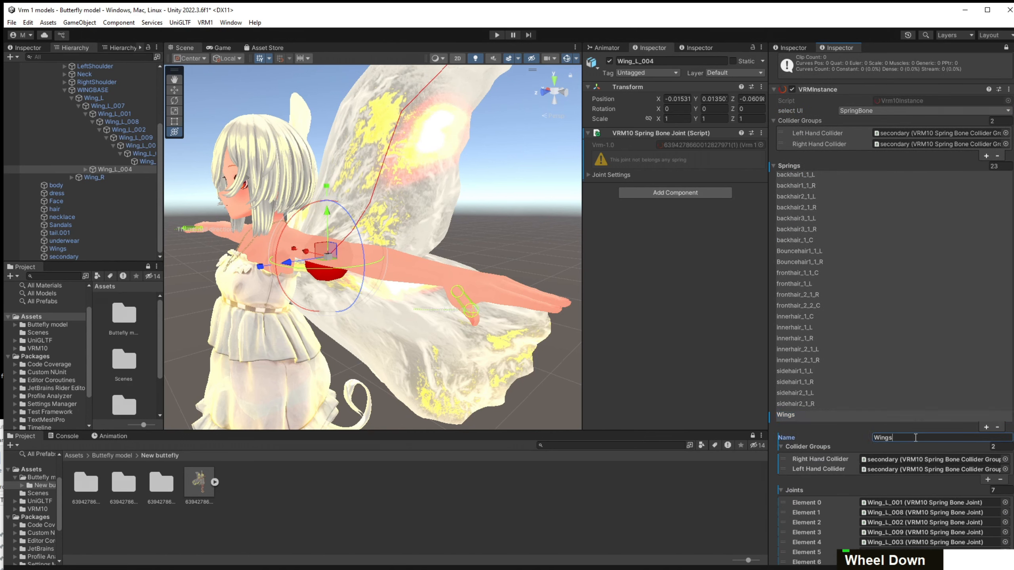
pyautogui.write('L Top')
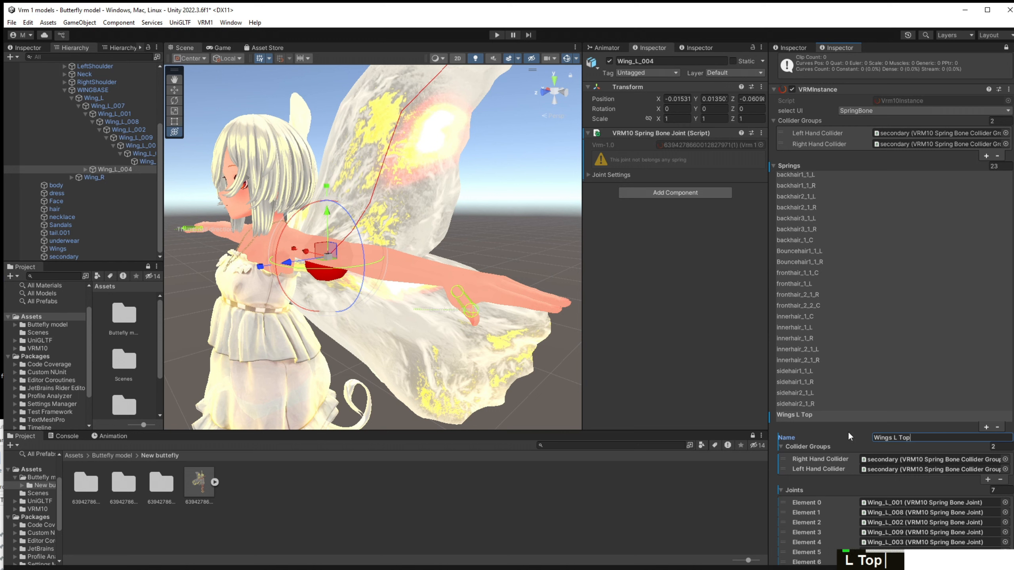
# Add another spring after Wings L Top and name it "Wings L Bottom".
pyautogui.click(958, 414)
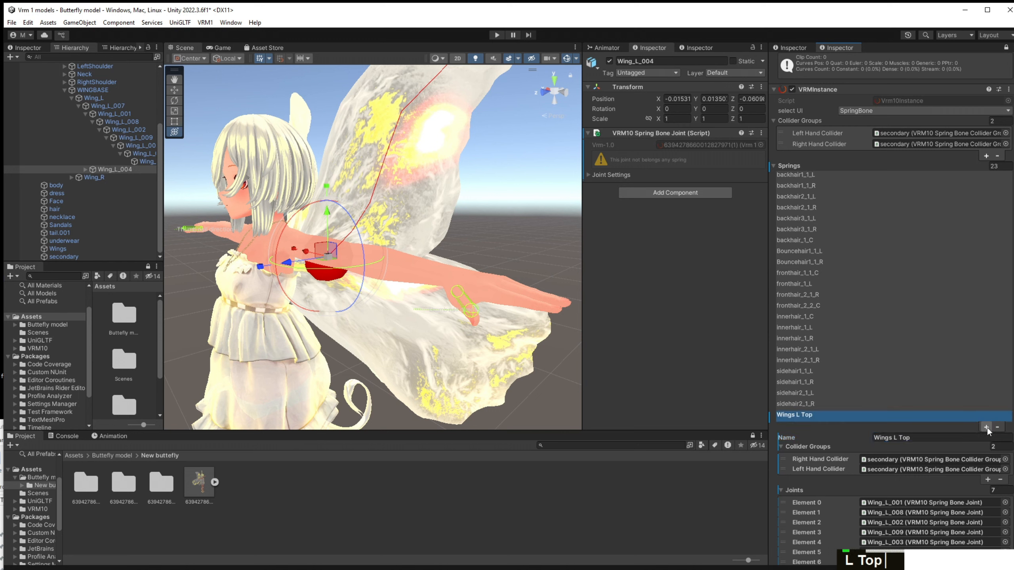
pyautogui.click(987, 428)
pyautogui.scroll(-2, 916, 490)
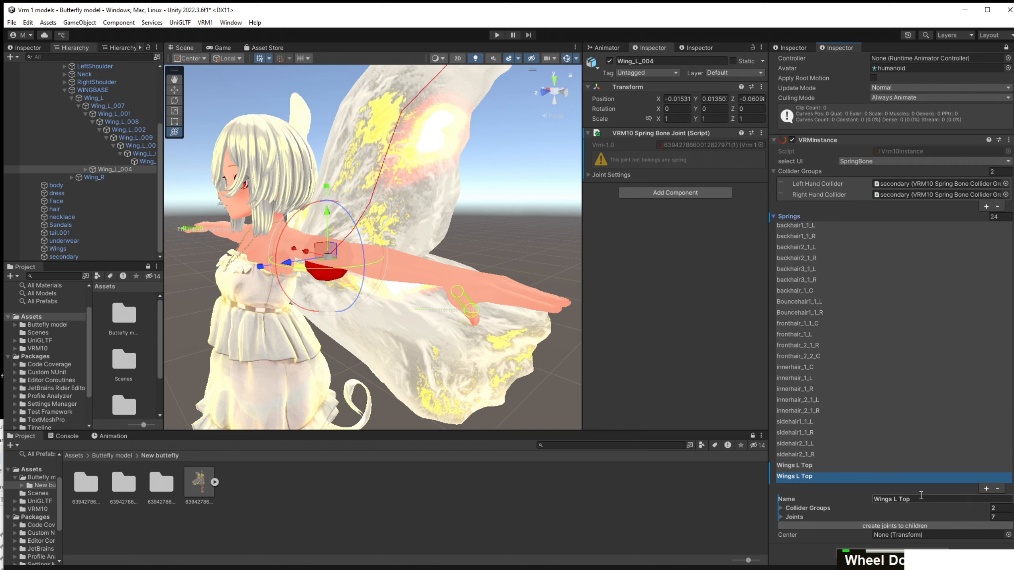
pyautogui.doubleClick(920, 498)
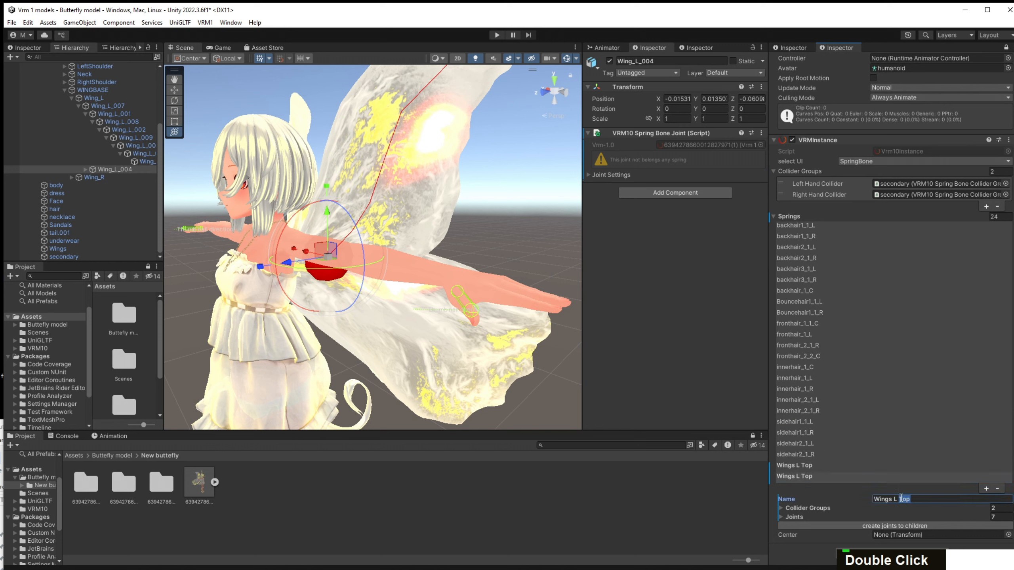
pyautogui.write('Botto')
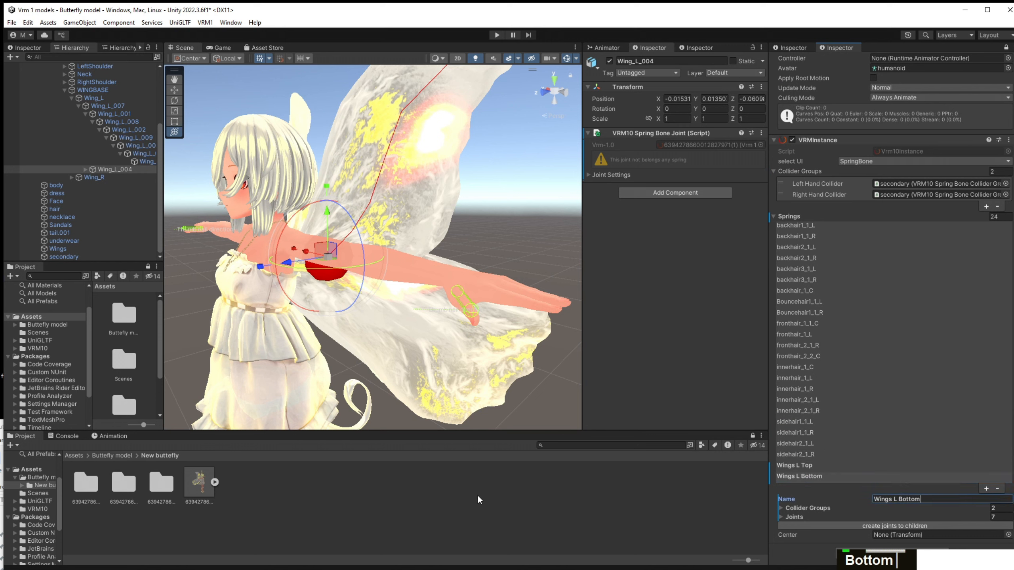
pyautogui.write('m')
# Set Element 0 of the Wings L Bottom joints to Wing_L_004 and recreate the joints from its children.
pyautogui.click(780, 517)
pyautogui.click(781, 509)
pyautogui.scroll(-3, 803, 476)
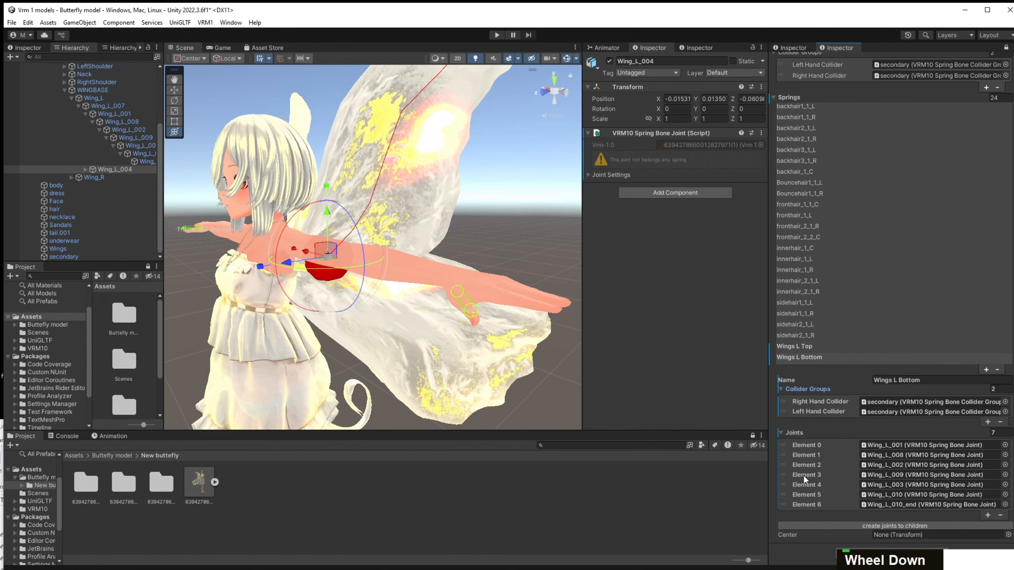
pyautogui.moveTo(130, 168); pyautogui.dragTo(894, 446)
pyautogui.click(898, 526)
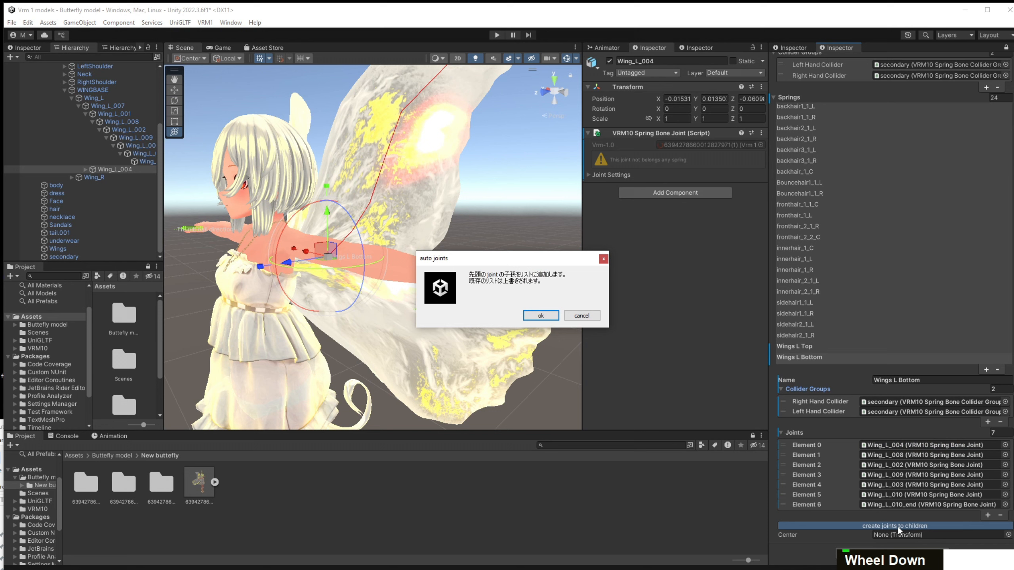
pyautogui.click(540, 316)
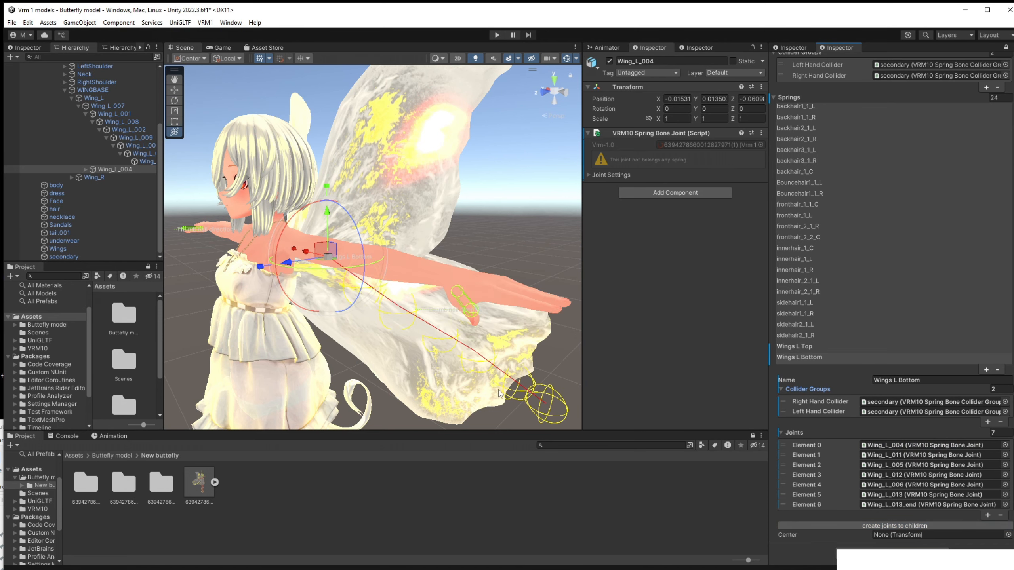
# Start Play mode, move the root model around to test the upper and lower left wing springs, and exit Play mode.
pyautogui.click(497, 36)
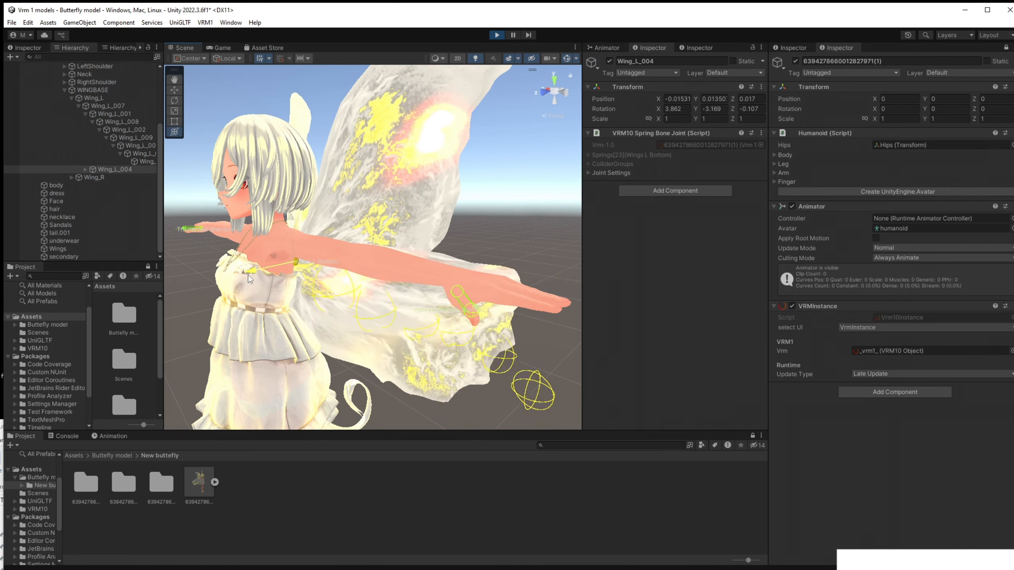
pyautogui.scroll(4, 120, 153)
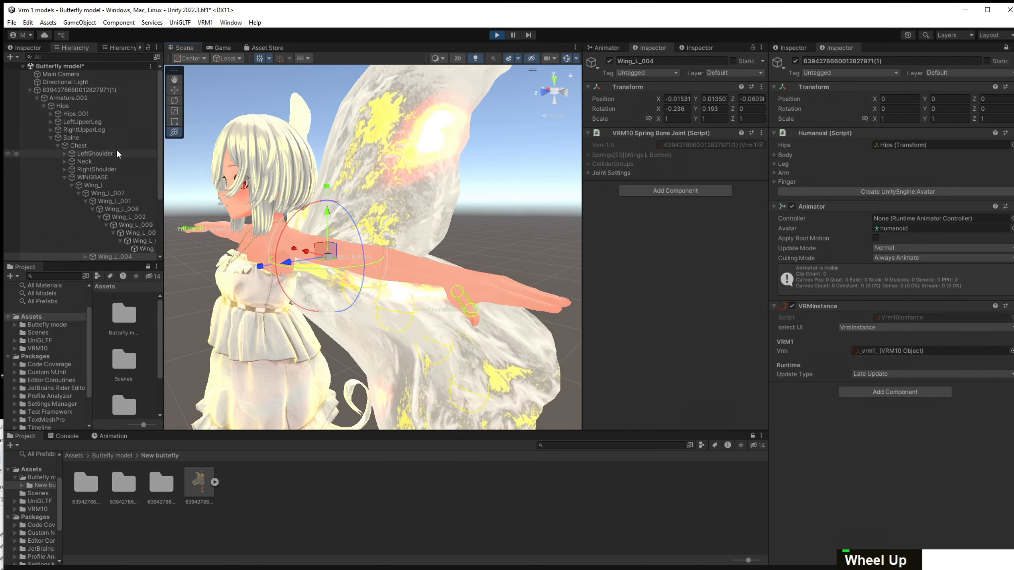
pyautogui.click(68, 91)
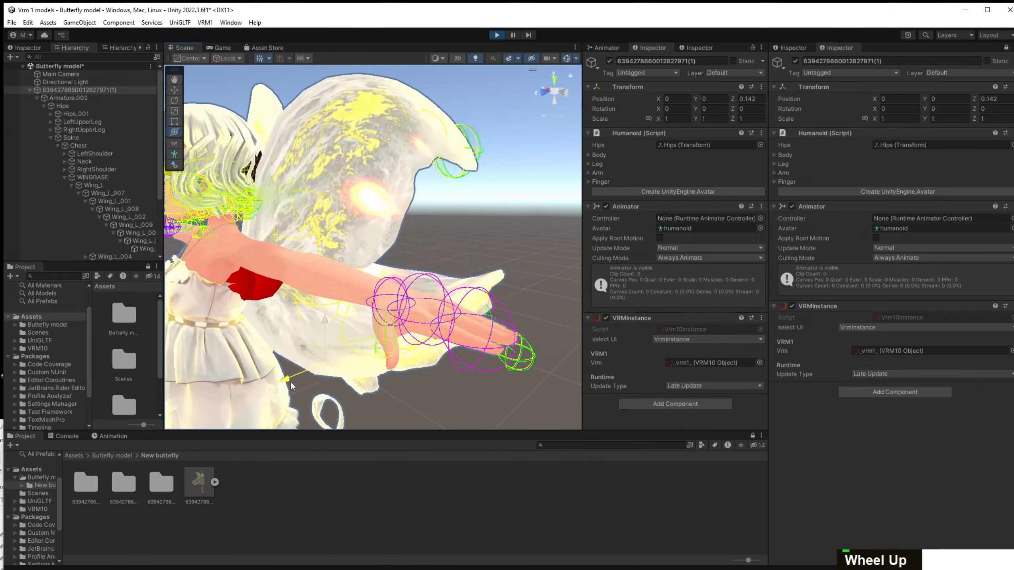
pyautogui.moveTo(411, 310); pyautogui.dragTo(392, 279)
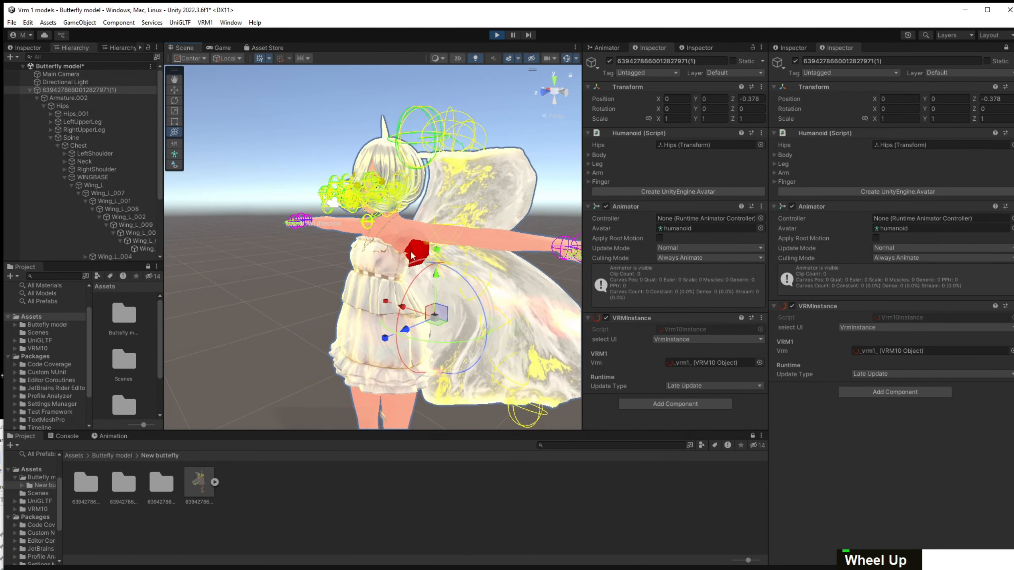
pyautogui.click(493, 35)
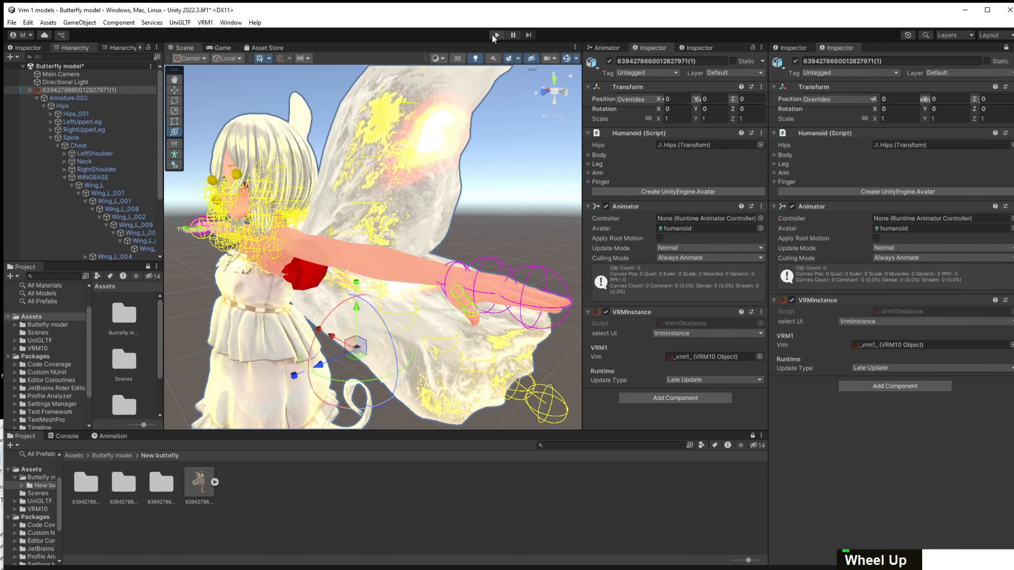
# Remove the unused VRM10 Spring Bone Joint components from Wing_L and Wing_L_007.
pyautogui.click(116, 194)
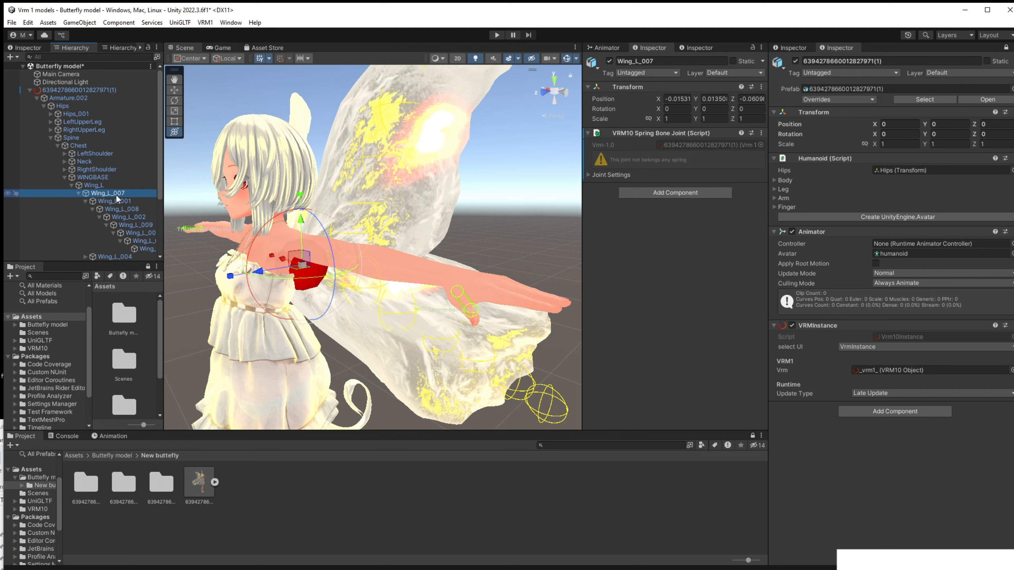
pyautogui.press('Up')
pyautogui.press('Up')
pyautogui.press('Down')
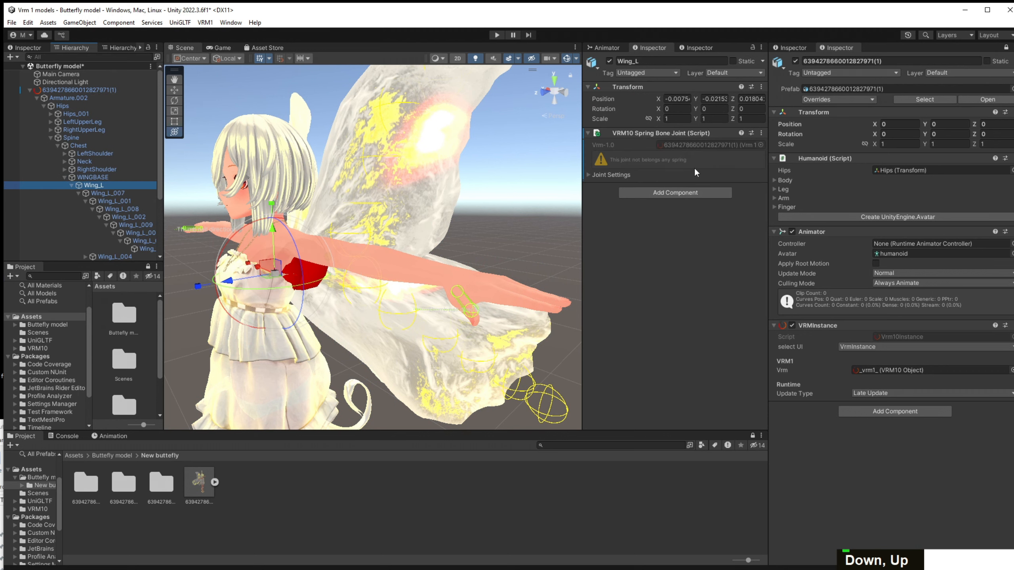
pyautogui.click(759, 133)
pyautogui.click(792, 186)
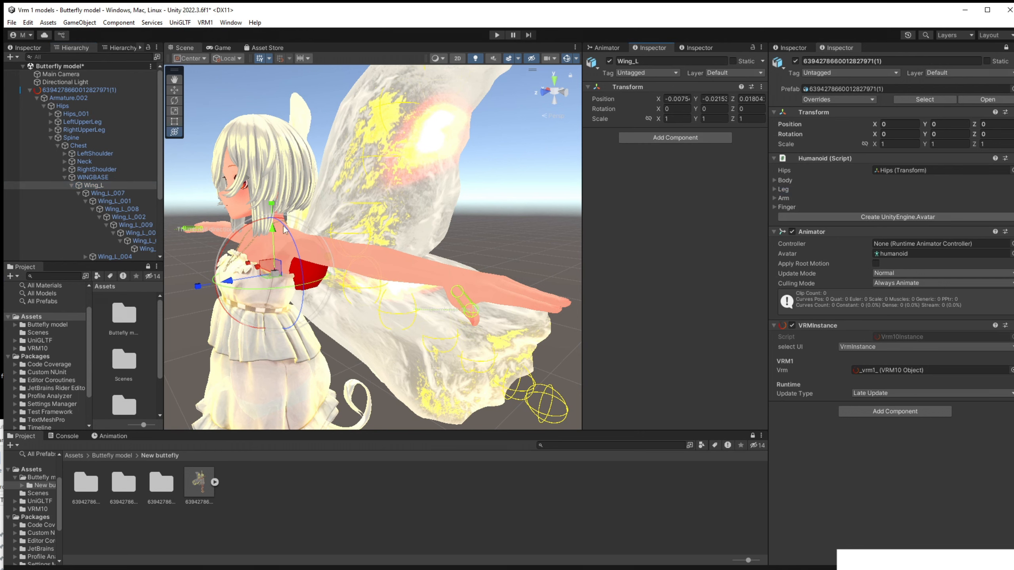
pyautogui.click(125, 194)
pyautogui.click(761, 133)
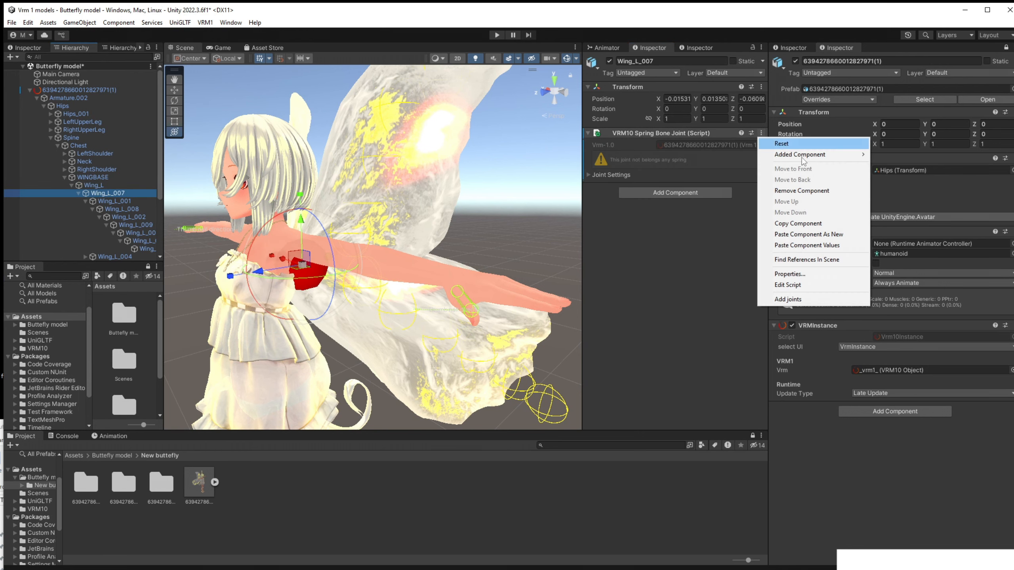
pyautogui.click(792, 190)
# Check the bones around Wing_L_001 for spring joints, collapse Wing_L_001, and expand Wing_R and Wing_R_007 to show their child bones.
pyautogui.click(128, 201)
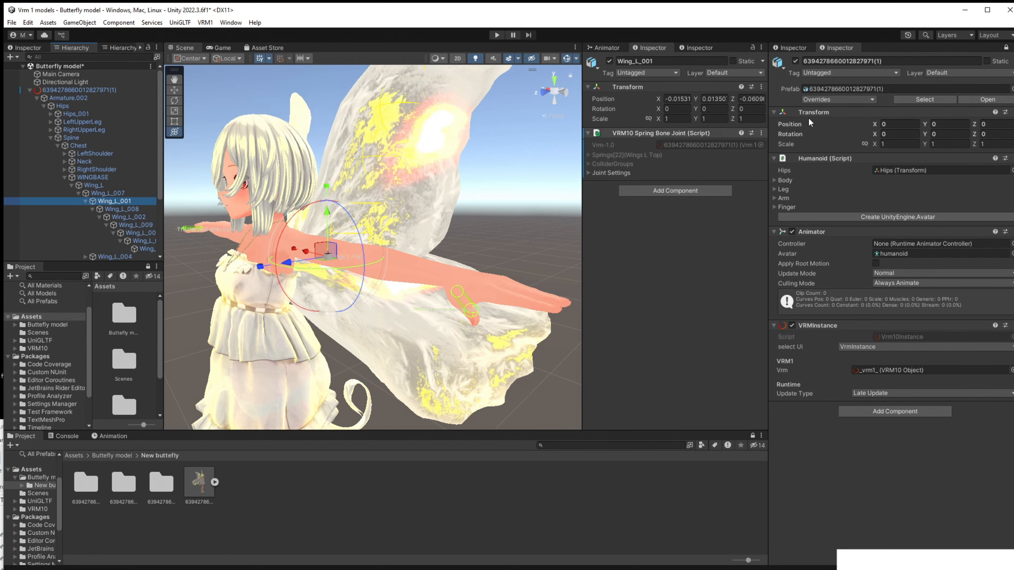
pyautogui.press('Down')
pyautogui.press('Down')
pyautogui.press('Up')
pyautogui.press('Up')
pyautogui.press('Up')
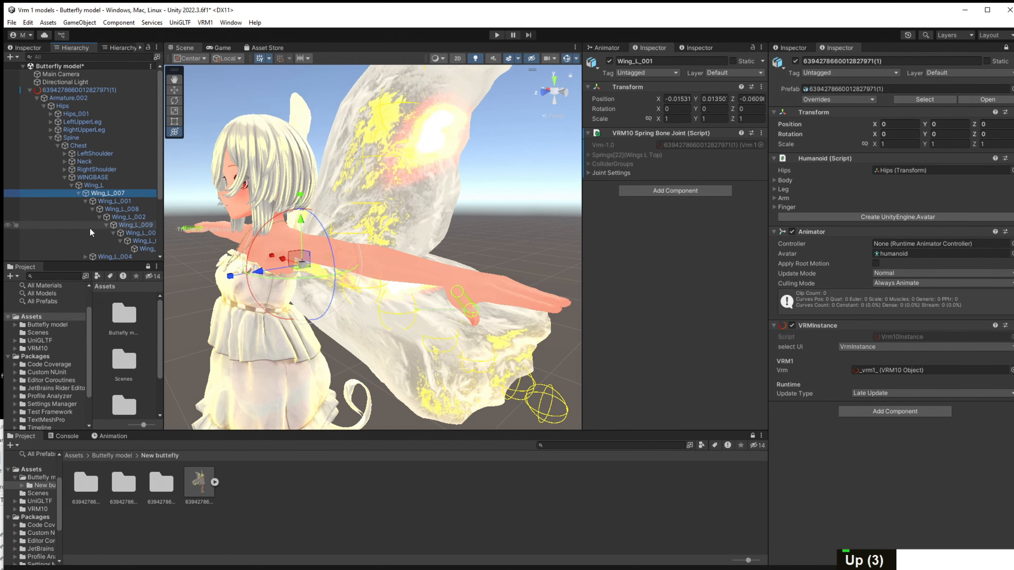
pyautogui.press('Down')
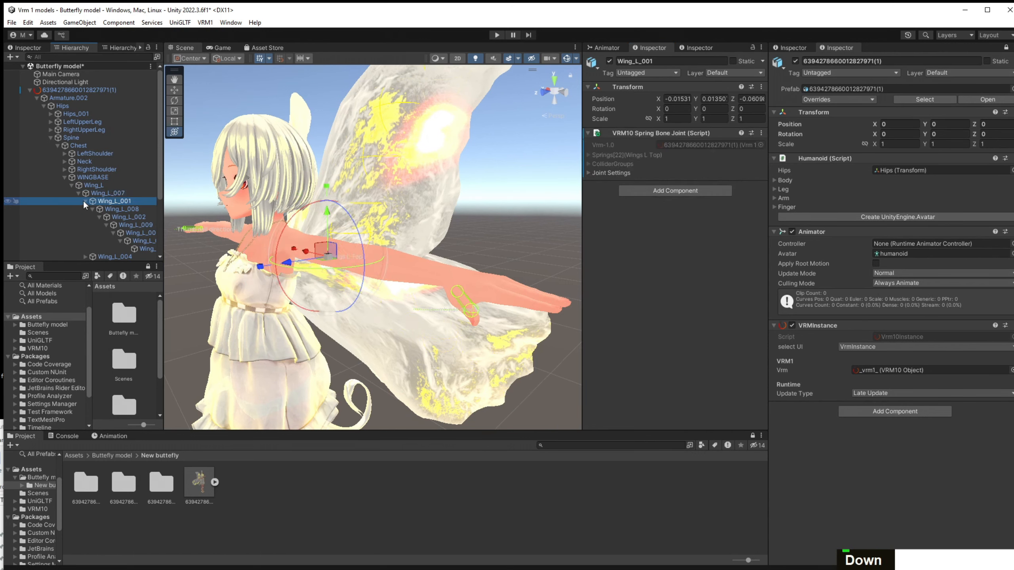
pyautogui.click(85, 201)
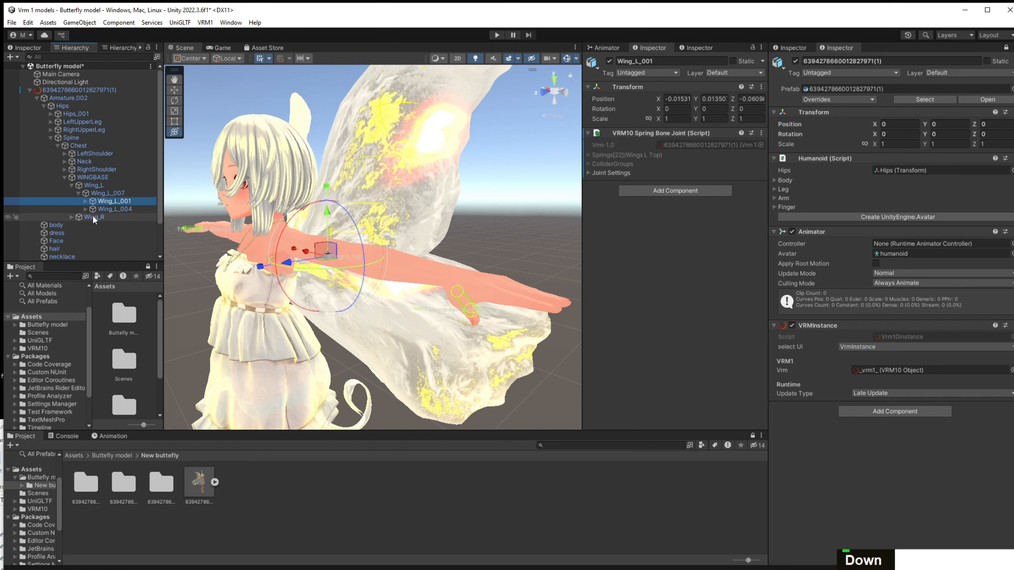
pyautogui.click(71, 217)
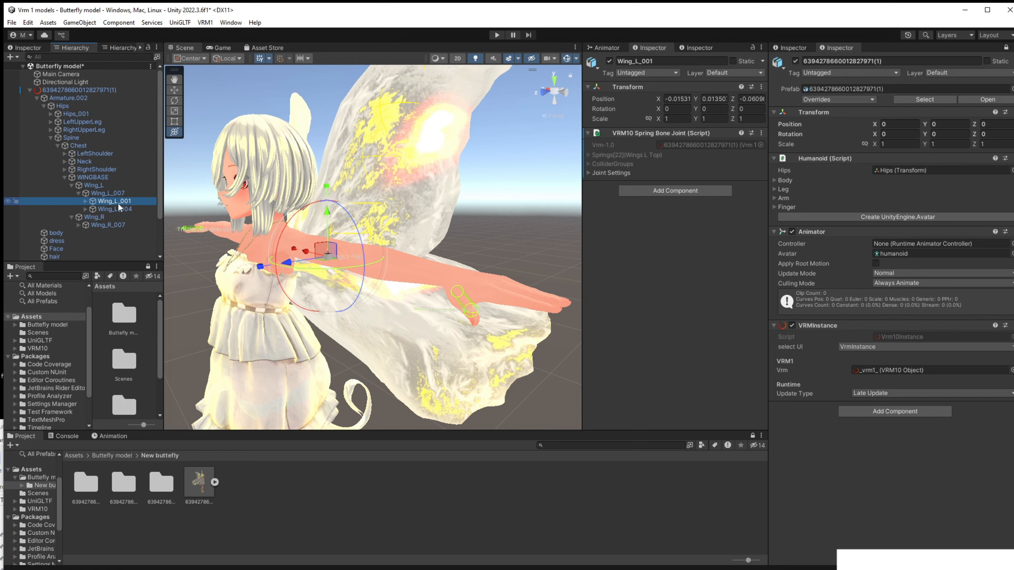
pyautogui.click(75, 226)
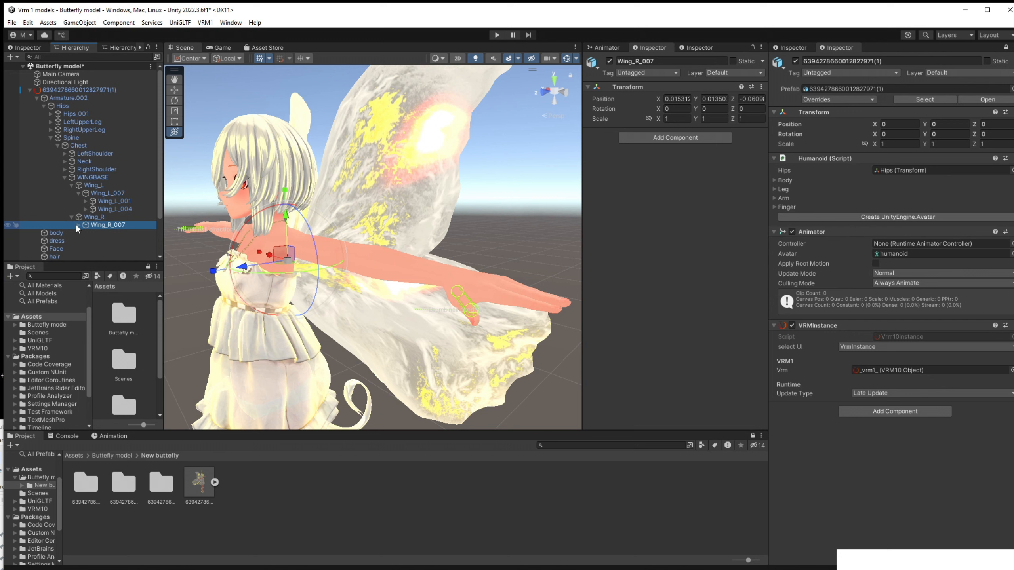
pyautogui.click(78, 225)
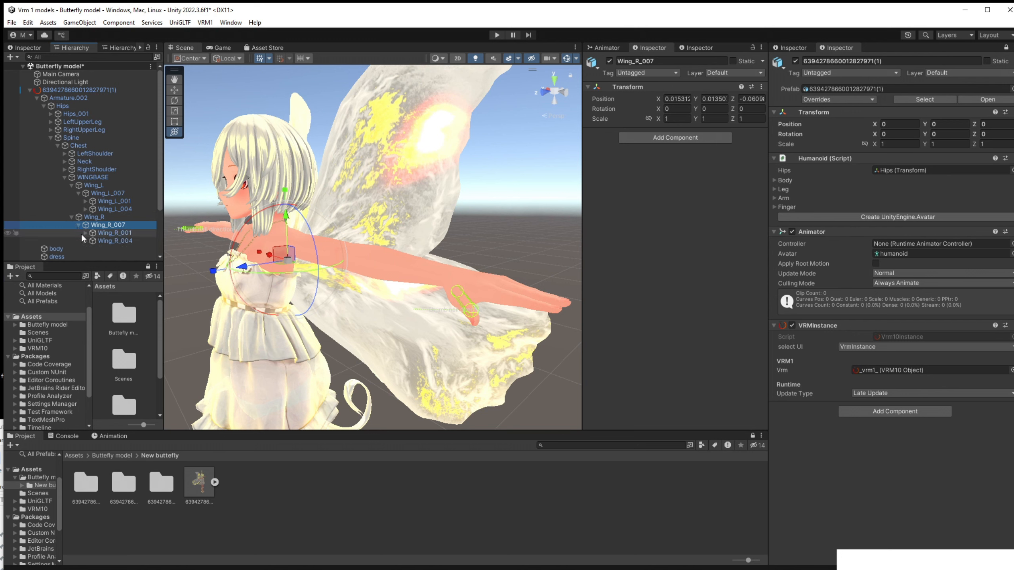
# Copy the VRM10 Spring Bone Joint component from Wing_L_001 and paste it as new onto Wing_R_001 and Wing_R_004.
pyautogui.click(114, 201)
pyautogui.click(761, 133)
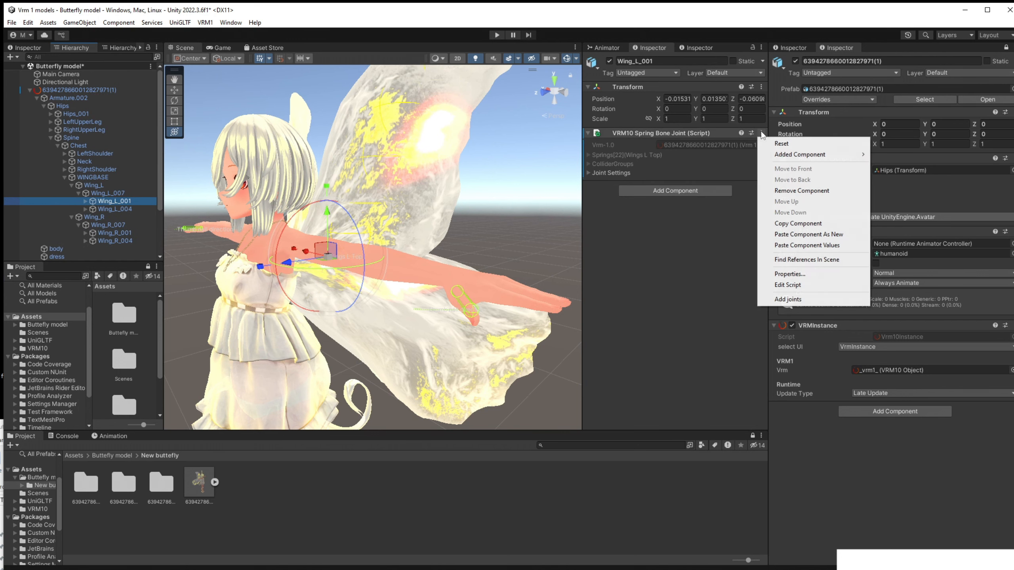
pyautogui.click(805, 225)
pyautogui.click(133, 232)
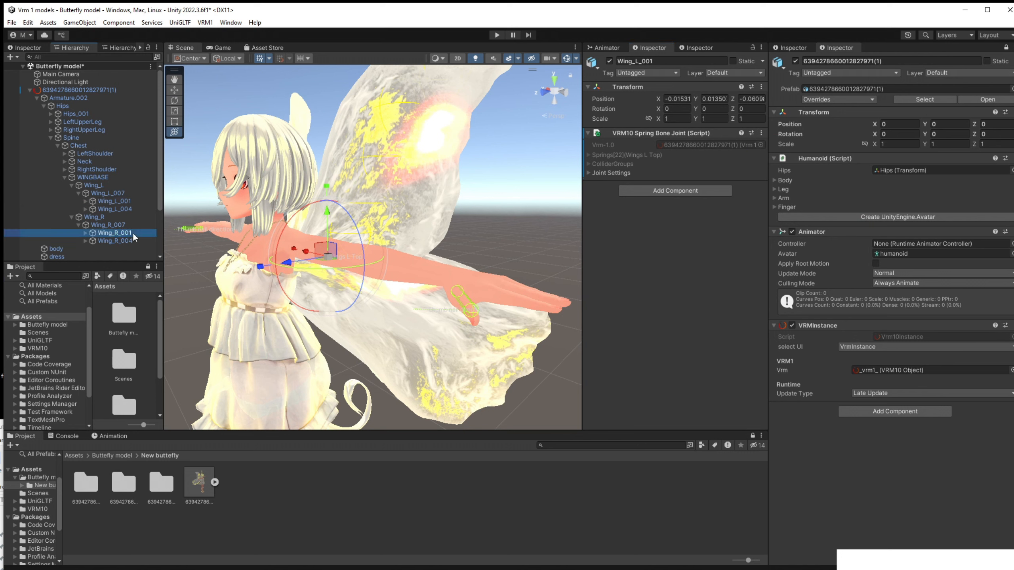
pyautogui.click(761, 87)
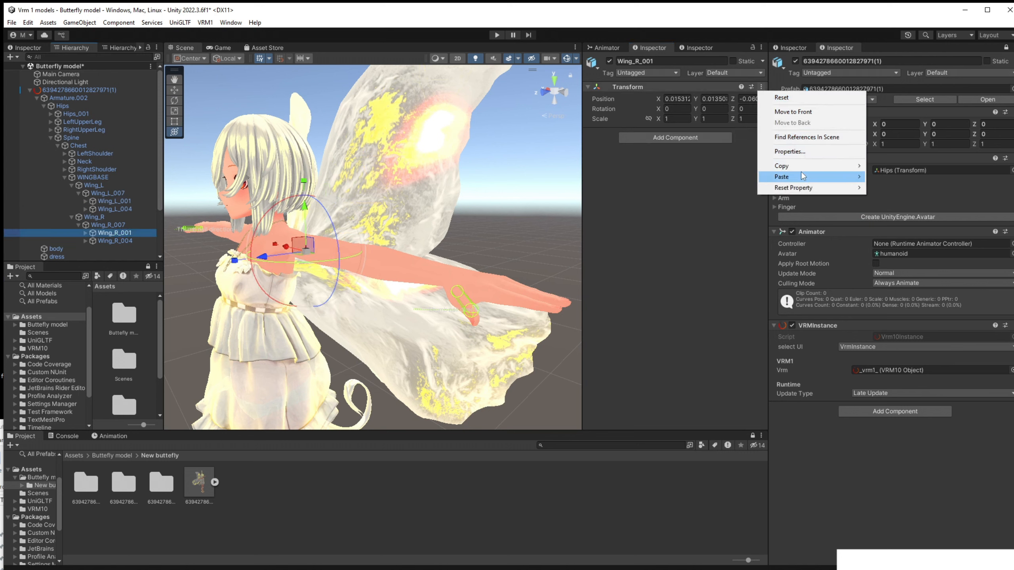
pyautogui.moveTo(801, 175)
pyautogui.click(918, 227)
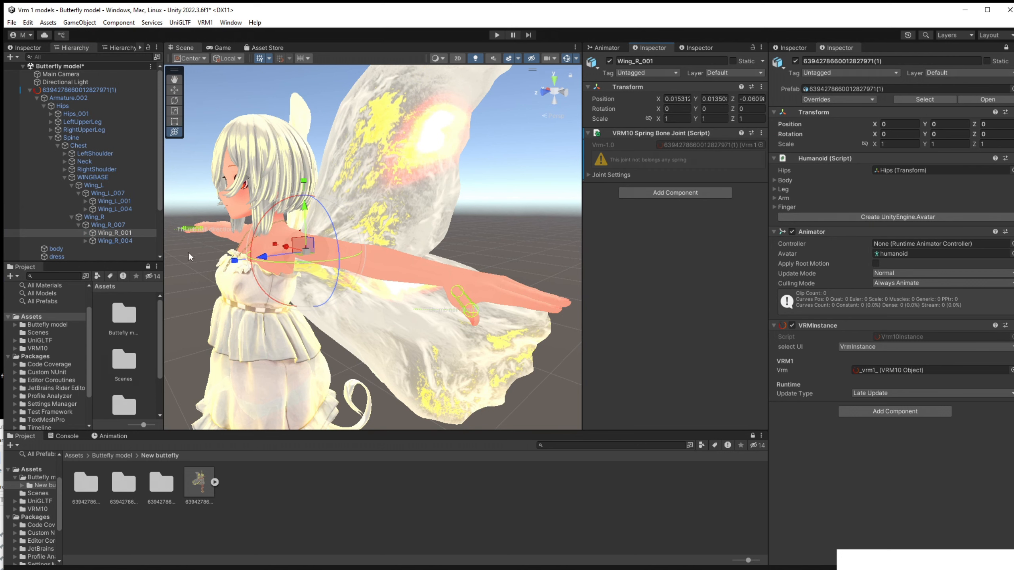
pyautogui.click(135, 241)
pyautogui.click(761, 87)
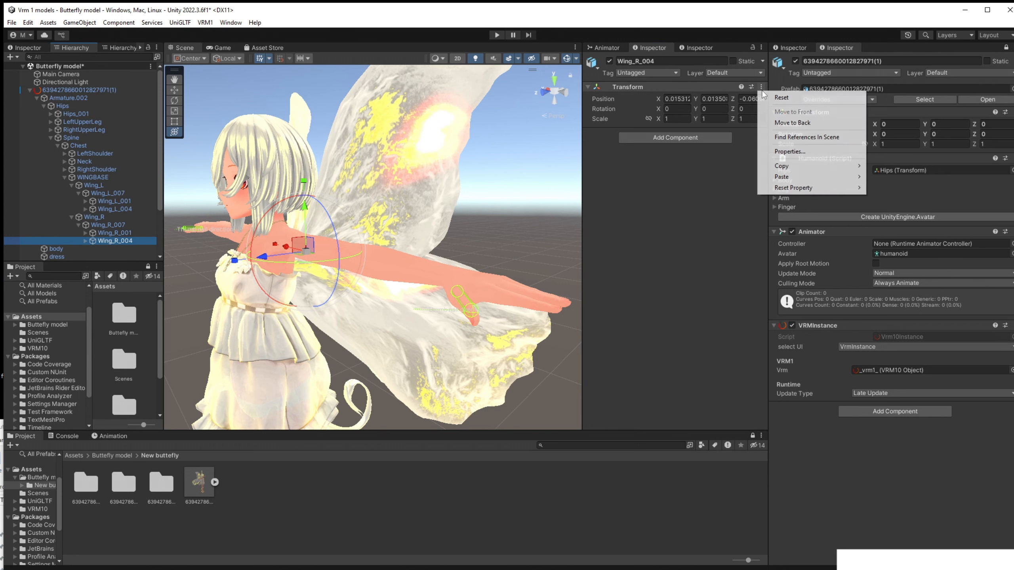
pyautogui.moveTo(806, 177)
pyautogui.click(905, 227)
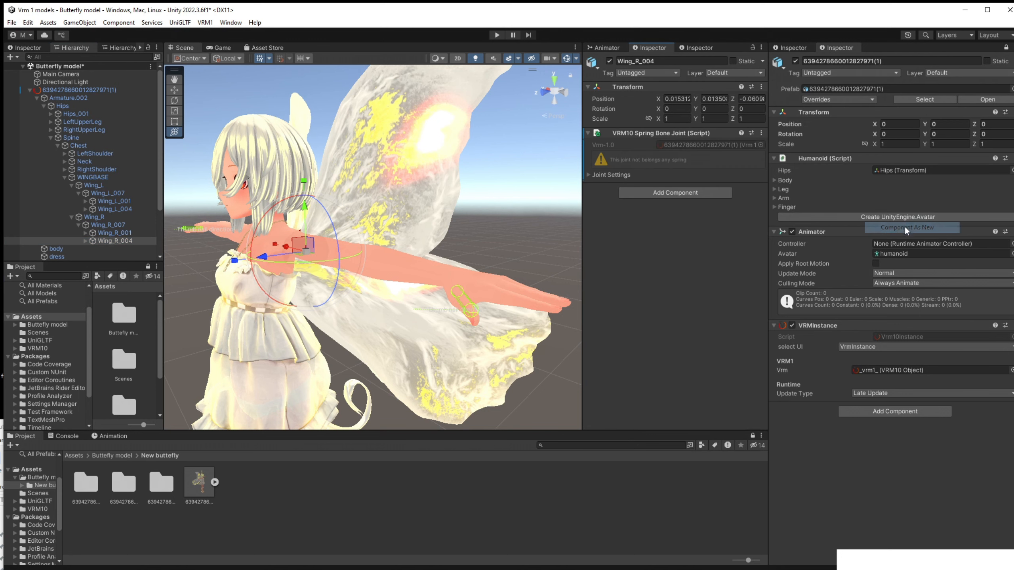
# Show the SpringBone settings of the VRMInstance, add a spring to the end of the Springs list and name it Wings R Top.
pyautogui.click(865, 347)
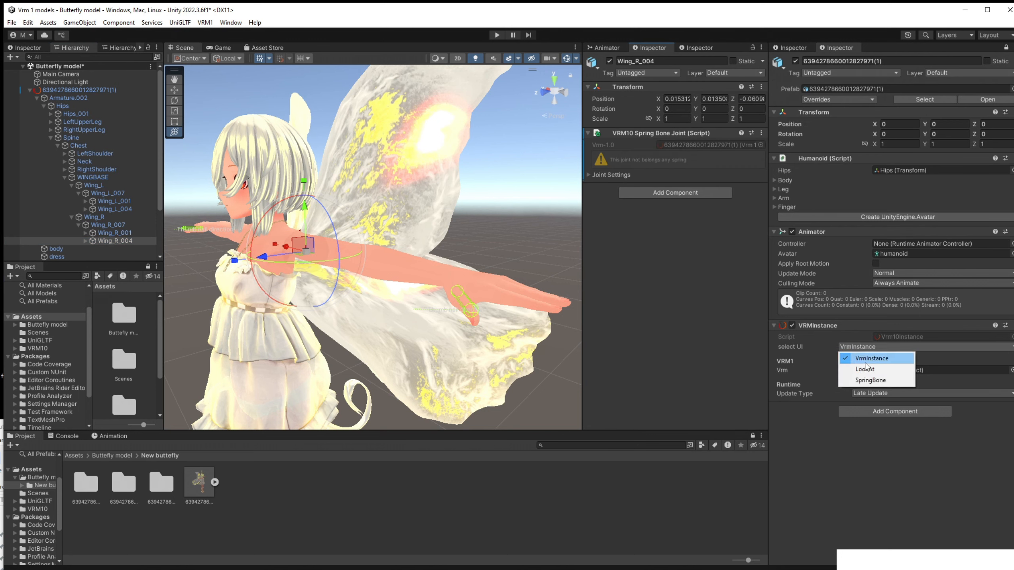
pyautogui.click(866, 383)
pyautogui.scroll(-3, 832, 359)
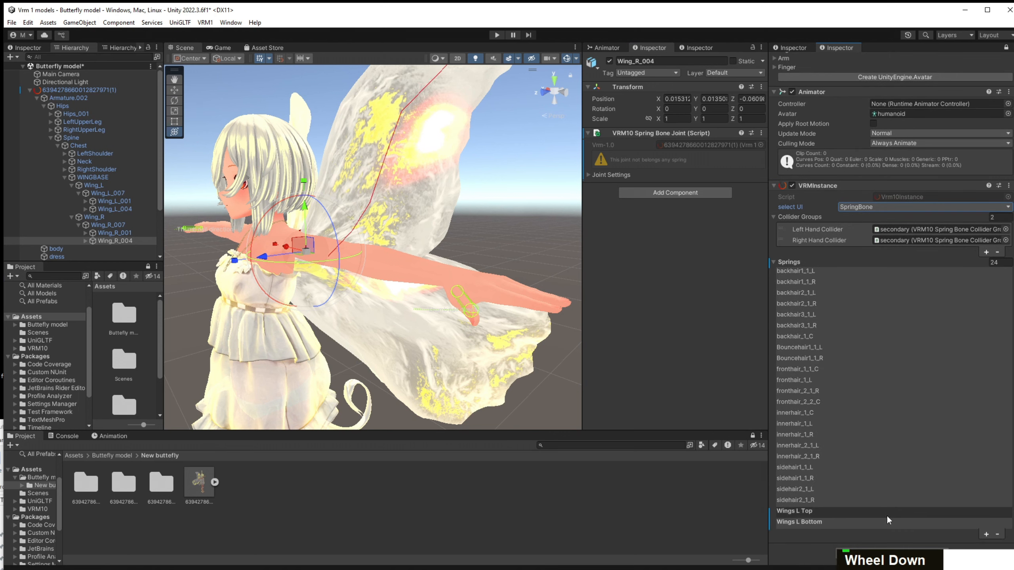
pyautogui.doubleClick(885, 521)
pyautogui.click(985, 534)
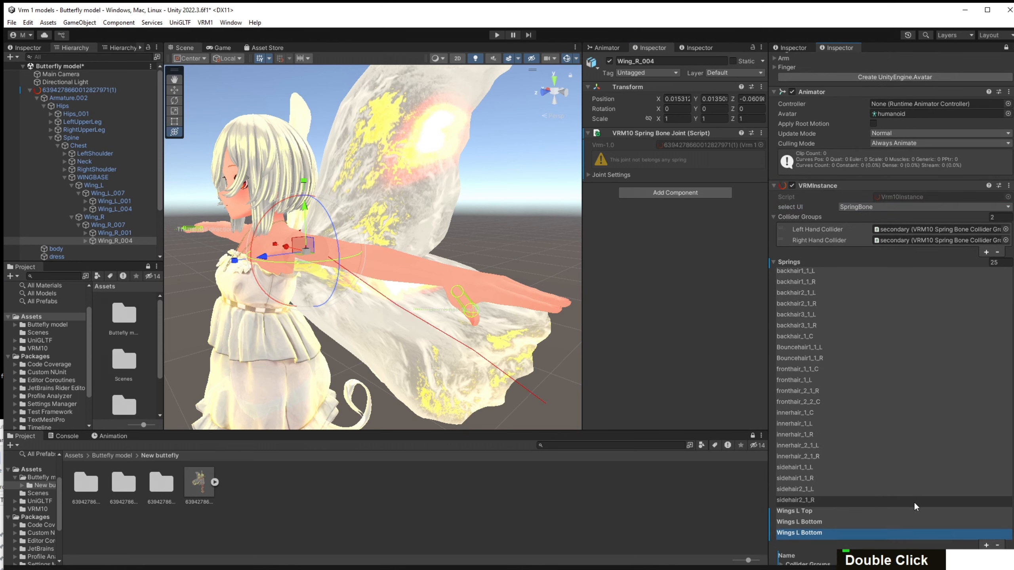
pyautogui.scroll(-3, 914, 504)
pyautogui.moveTo(929, 498); pyautogui.dragTo(899, 498)
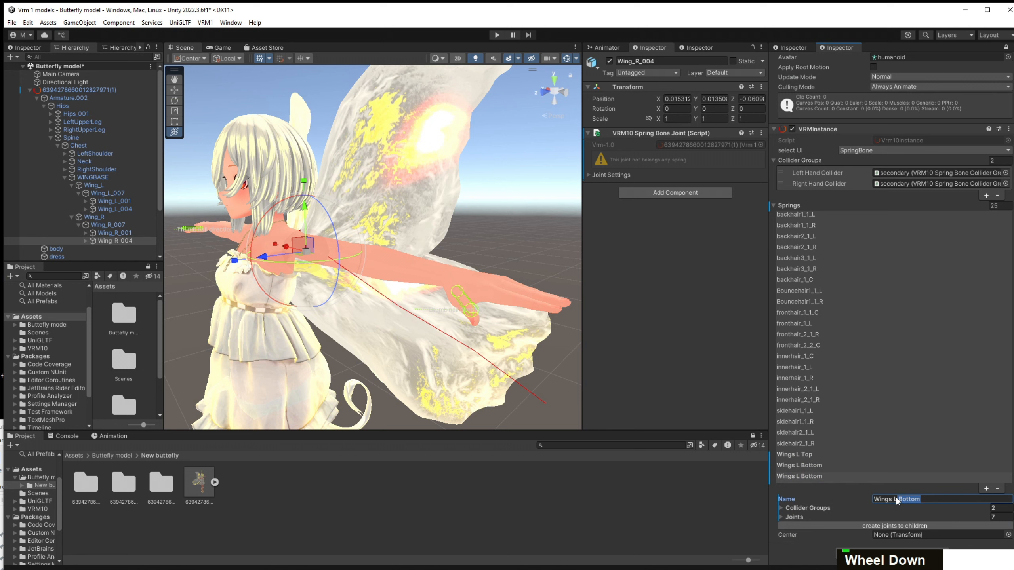
pyautogui.write('R Top')
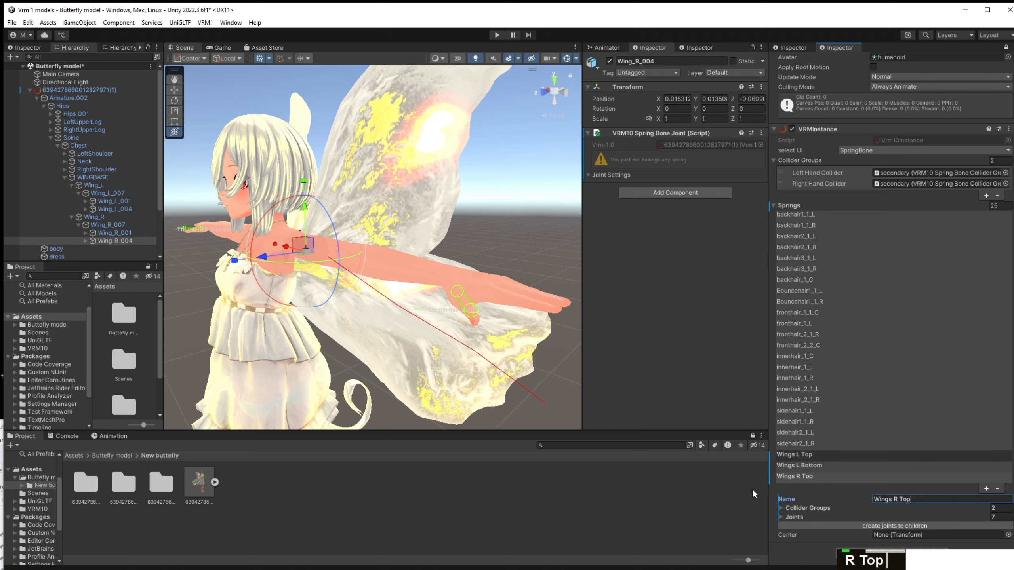
# Set Element 0 of the Wings R Top joints to Wing_R_001 and recreate the joints from its children.
pyautogui.click(782, 516)
pyautogui.doubleClick(780, 509)
pyautogui.scroll(-3, 789, 499)
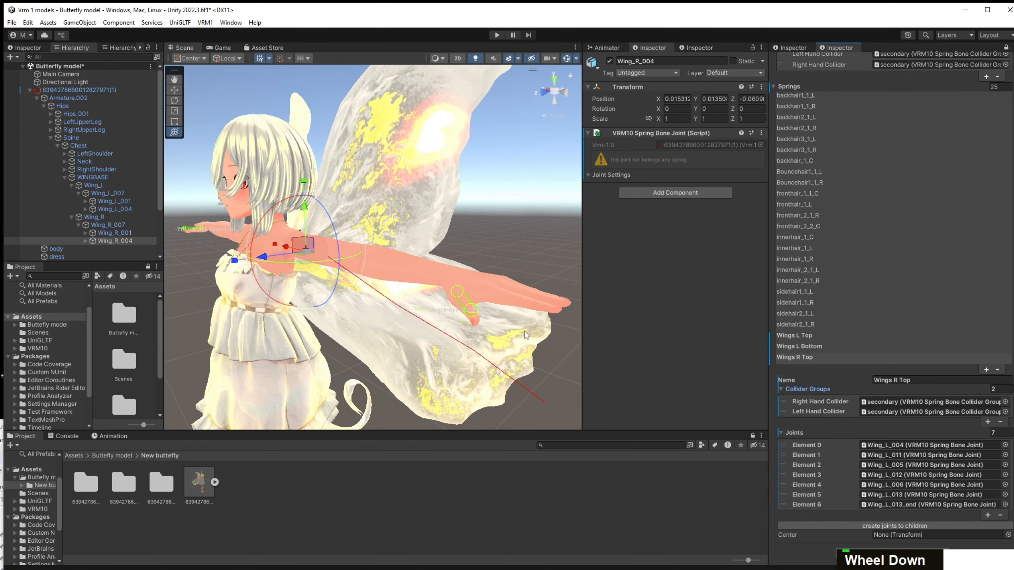
pyautogui.moveTo(122, 234); pyautogui.dragTo(881, 442)
pyautogui.click(863, 519)
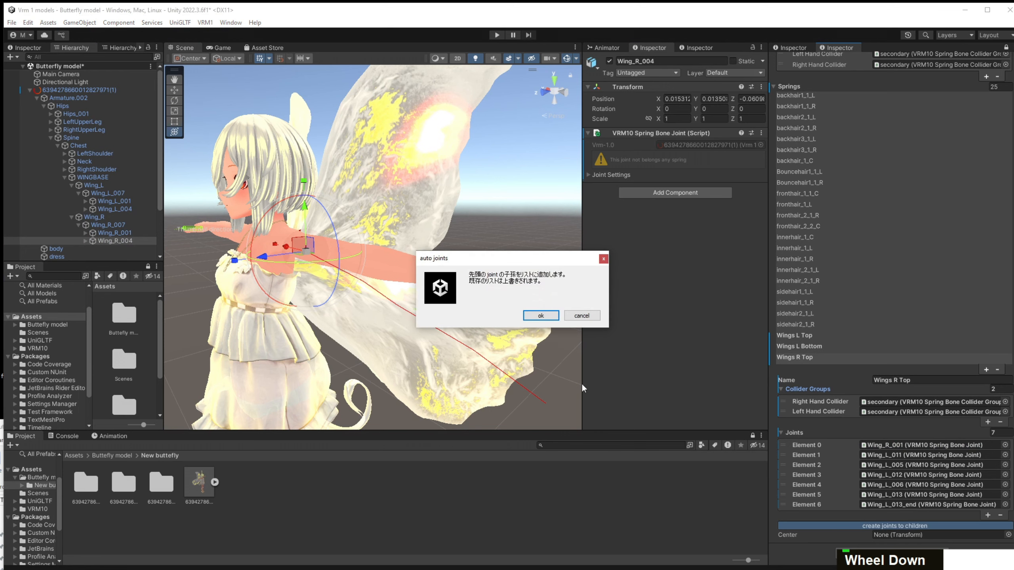
pyautogui.click(542, 316)
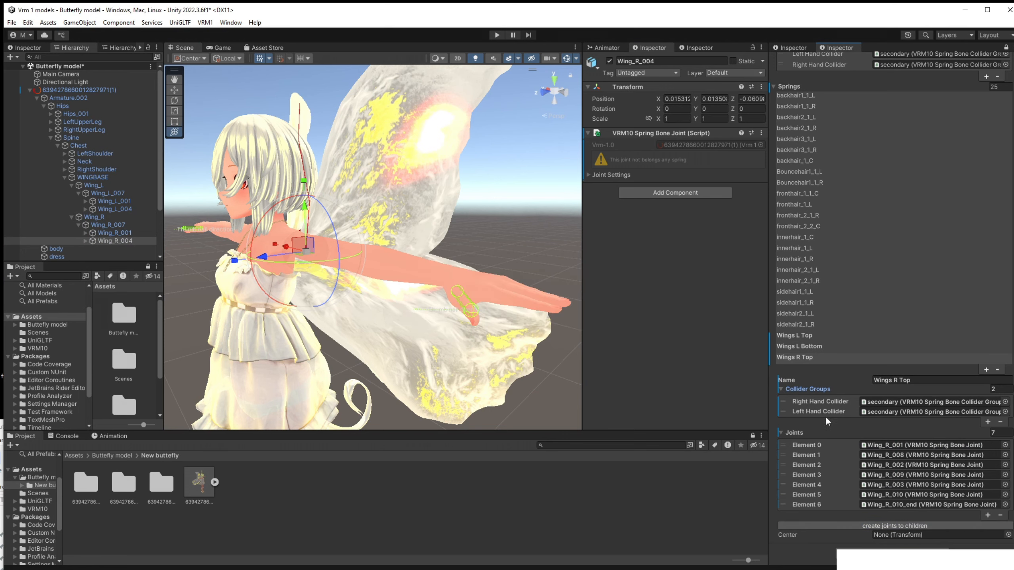
# Examine the Wings R Top joint chain on the upper right wing from behind the model.
pyautogui.moveTo(499, 261); pyautogui.dragTo(413, 299, button='right')
pyautogui.scroll(-3, 413, 300)
pyautogui.moveTo(414, 299); pyautogui.dragTo(340, 359, button='middle')
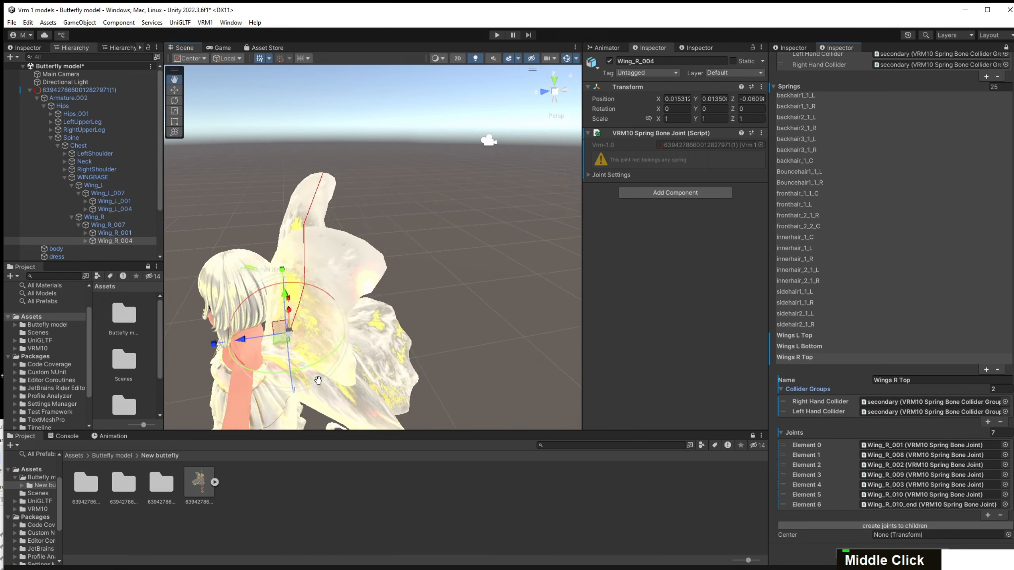
pyautogui.moveTo(340, 360); pyautogui.dragTo(344, 316, button='right')
pyautogui.moveTo(343, 316); pyautogui.dragTo(254, 272, button='middle')
pyautogui.scroll(1, 355, 280)
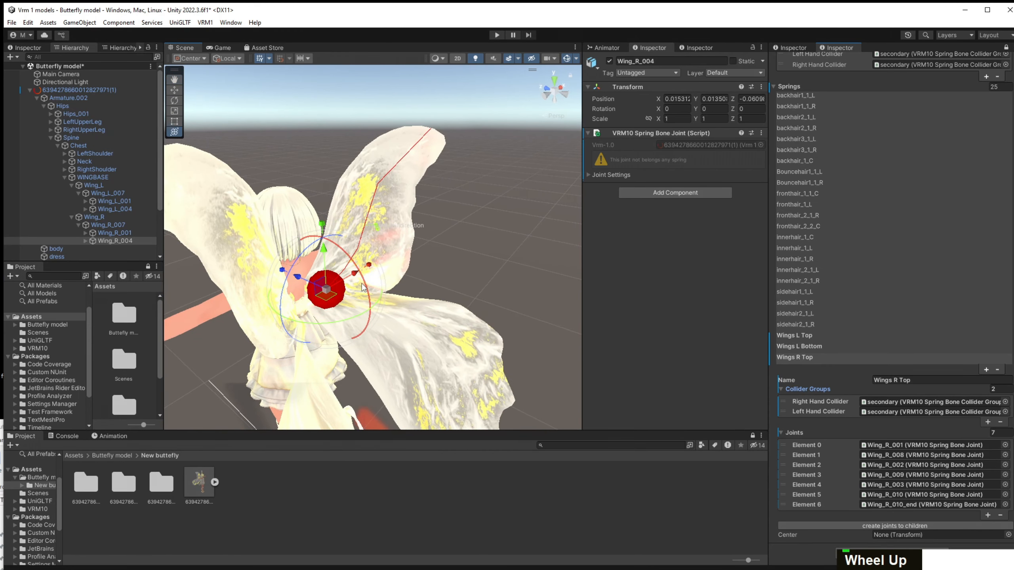
pyautogui.moveTo(392, 312); pyautogui.dragTo(398, 276, button='middle')
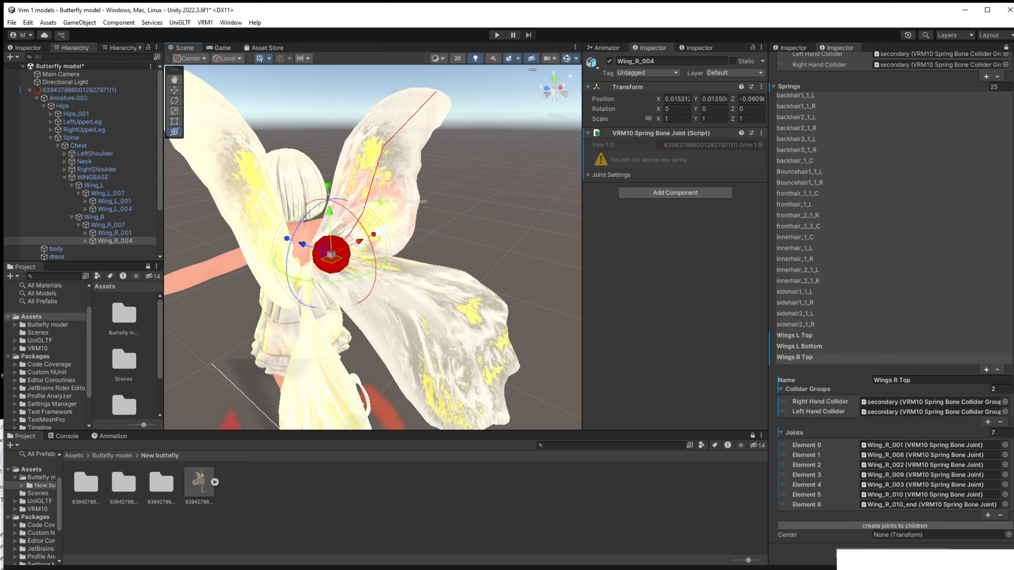
# Add another spring to the Springs list and name it Wings R Bottom.
pyautogui.click(984, 367)
pyautogui.scroll(-1, 900, 472)
pyautogui.doubleClick(904, 499)
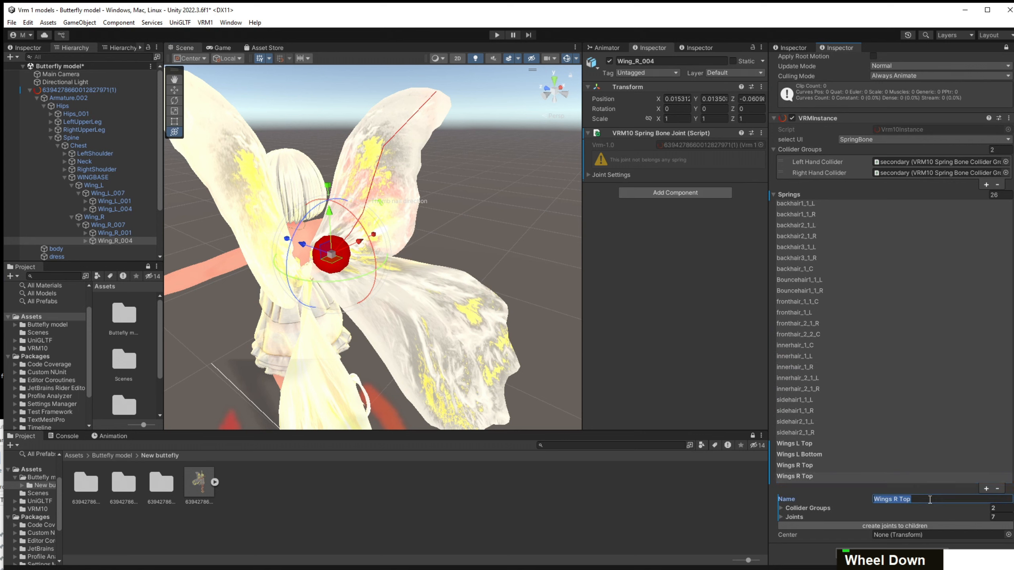
pyautogui.tripleClick(904, 494)
pyautogui.write('Bottom')
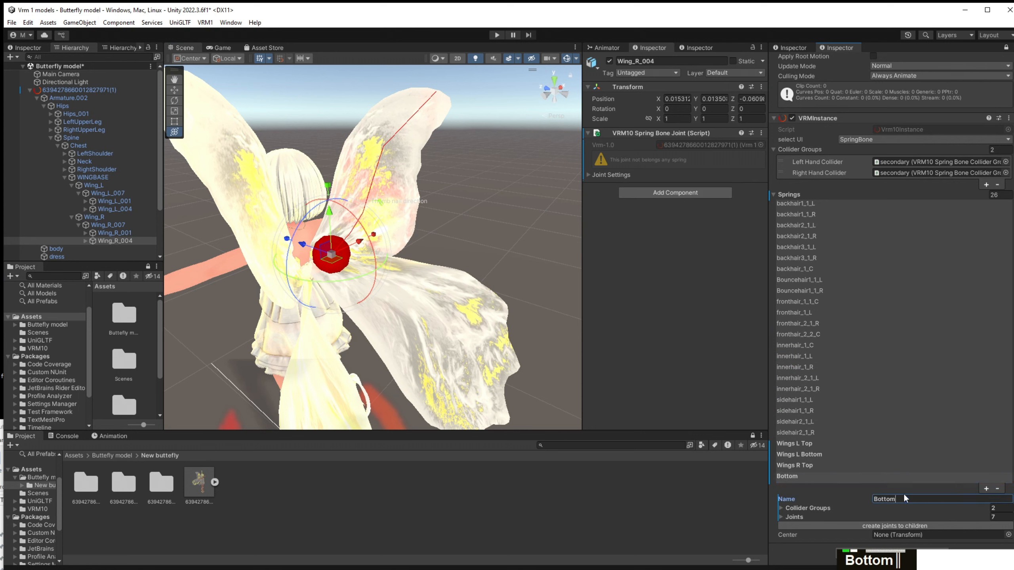
pyautogui.hotkey('ctrl', 'z')
pyautogui.click(944, 498)
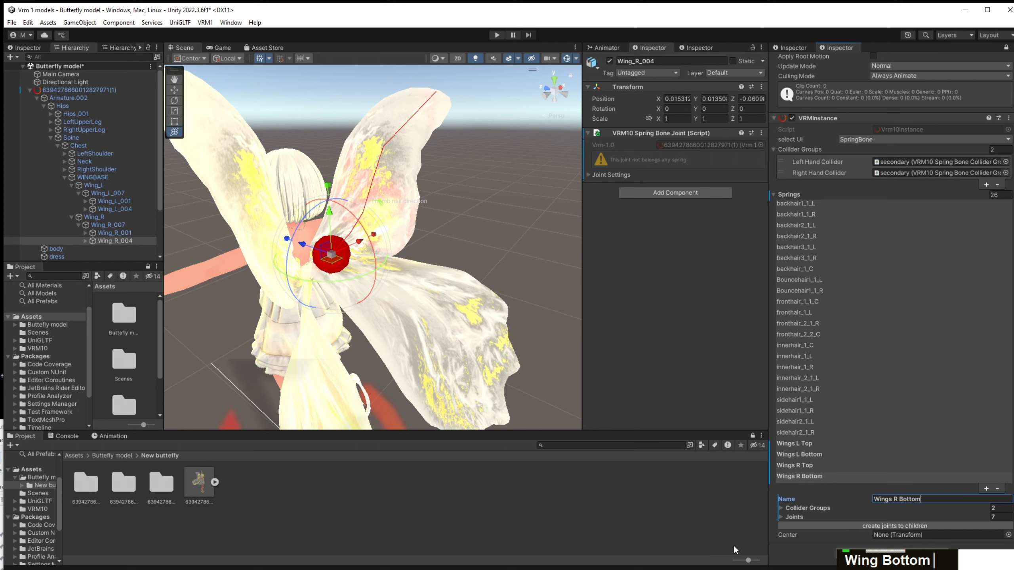
# Set Element 0 of the Wings R Bottom joints to Wing_R_004 and recreate the joints from its children.
pyautogui.click(788, 516)
pyautogui.click(784, 508)
pyautogui.scroll(-3, 790, 499)
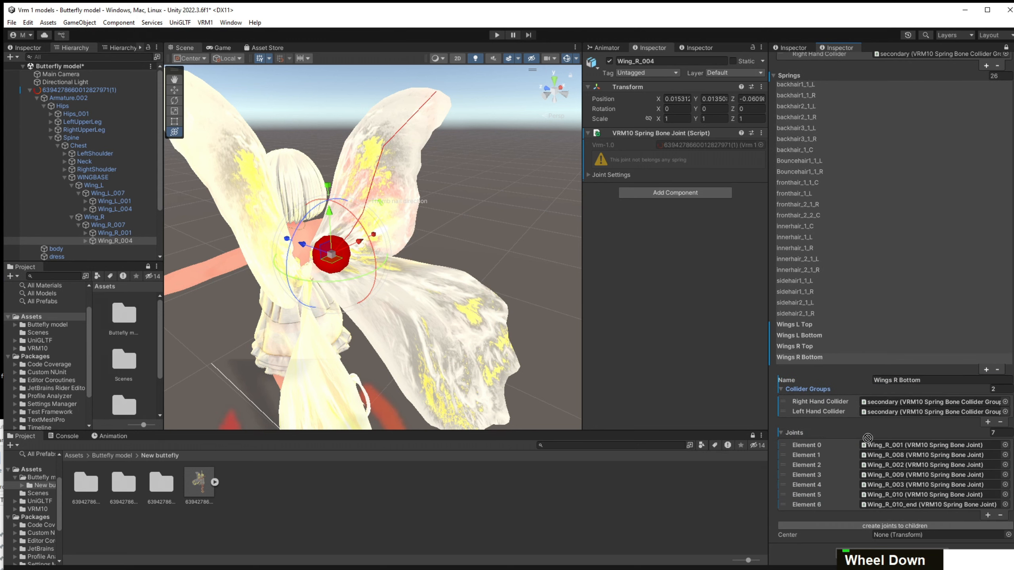
pyautogui.moveTo(867, 439); pyautogui.dragTo(919, 445)
pyautogui.click(873, 526)
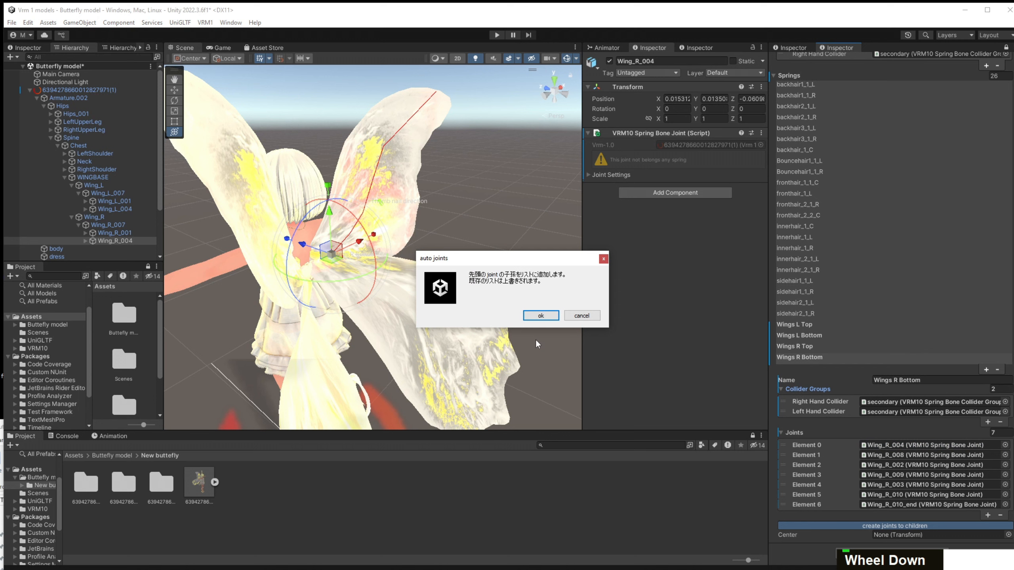
pyautogui.click(541, 316)
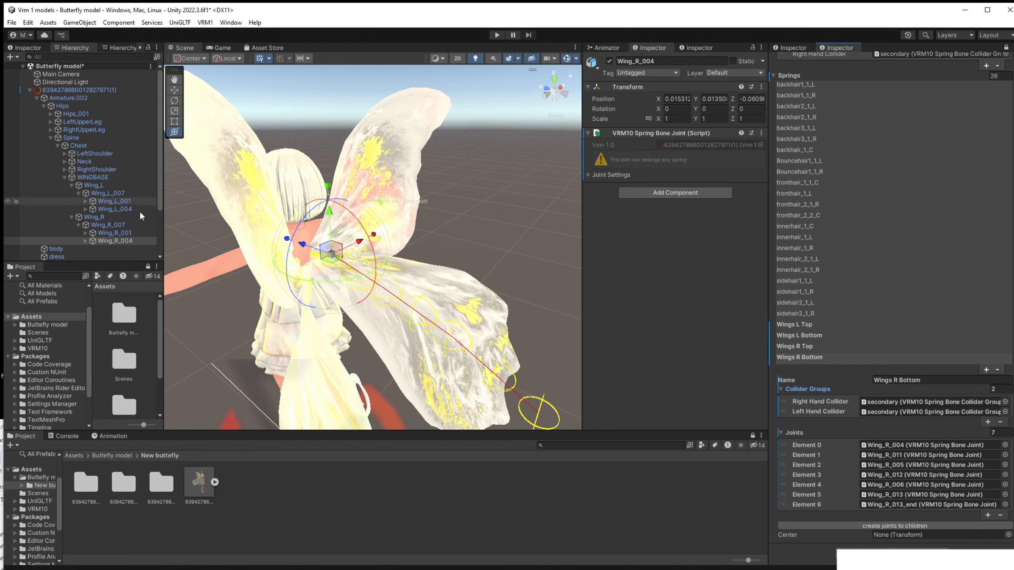
# Check Wing_R_007, Wing_R_001 and Wing_R_004 for their spring bone joint components.
pyautogui.click(111, 234)
pyautogui.press('Up')
pyautogui.press('Up')
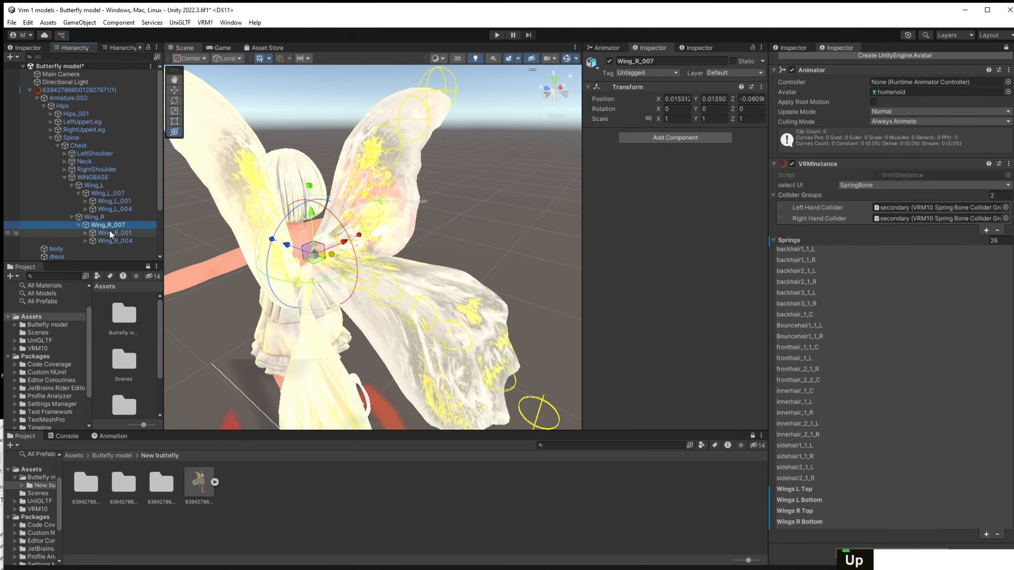
pyautogui.press('Down')
pyautogui.press('Down')
pyautogui.press('Down')
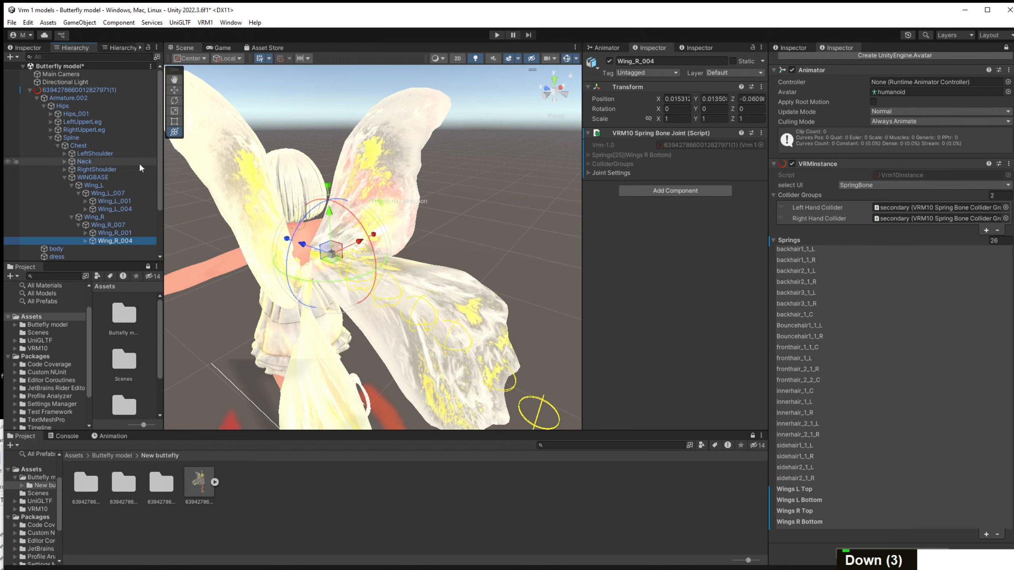
pyautogui.scroll(1, 98, 102)
# Test all wing springs by moving and rotating the root model in Play mode, undo the movement and exit Play mode.
pyautogui.click(99, 90)
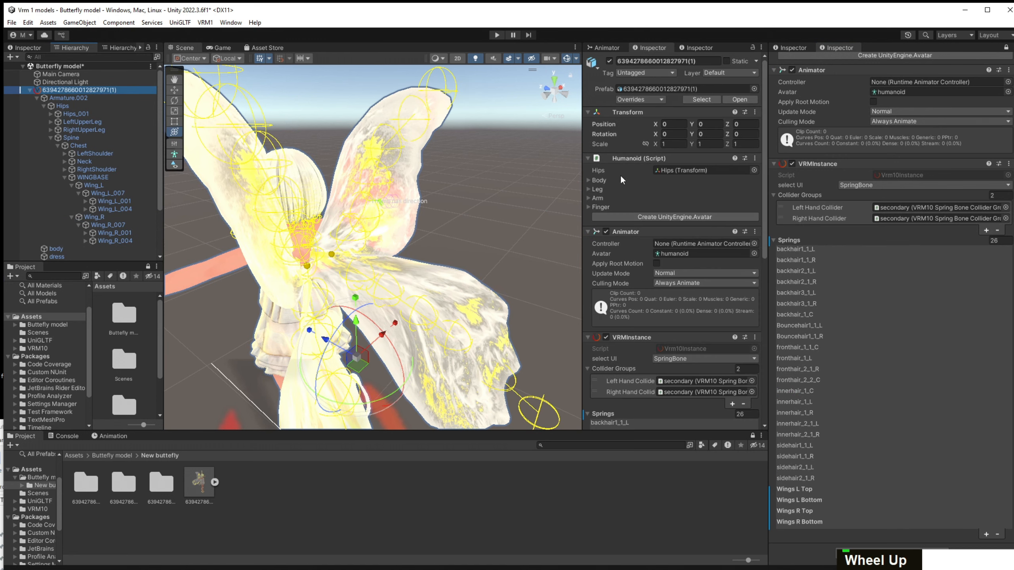
pyautogui.click(498, 37)
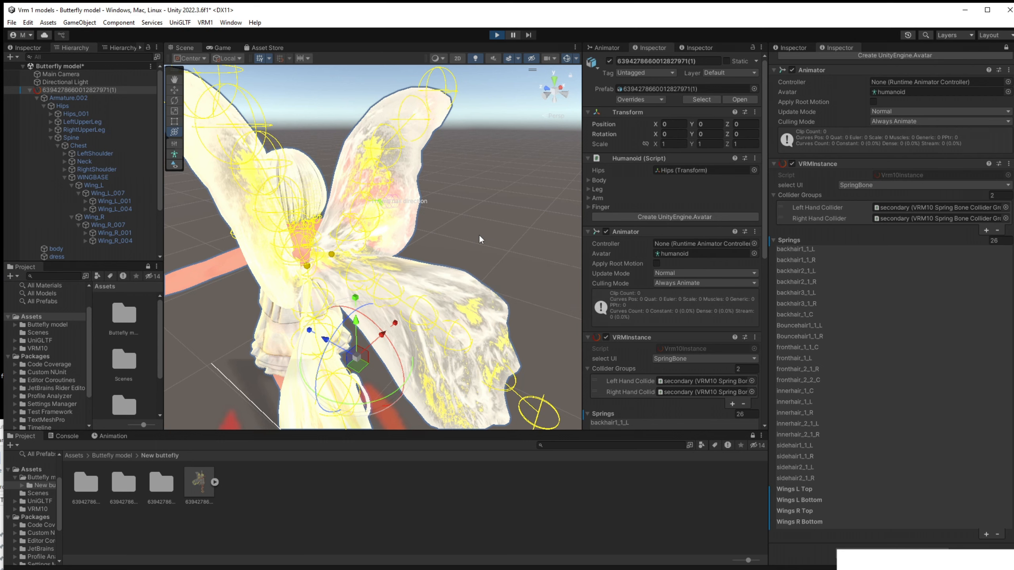
pyautogui.click(182, 48)
pyautogui.scroll(-2, 396, 266)
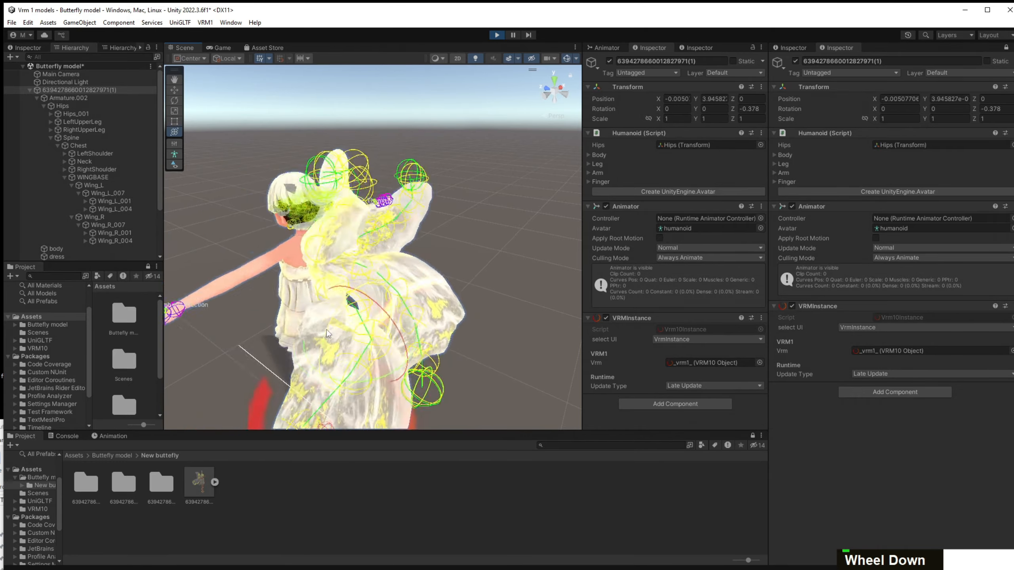
pyautogui.hotkey('ctrl', 'z')
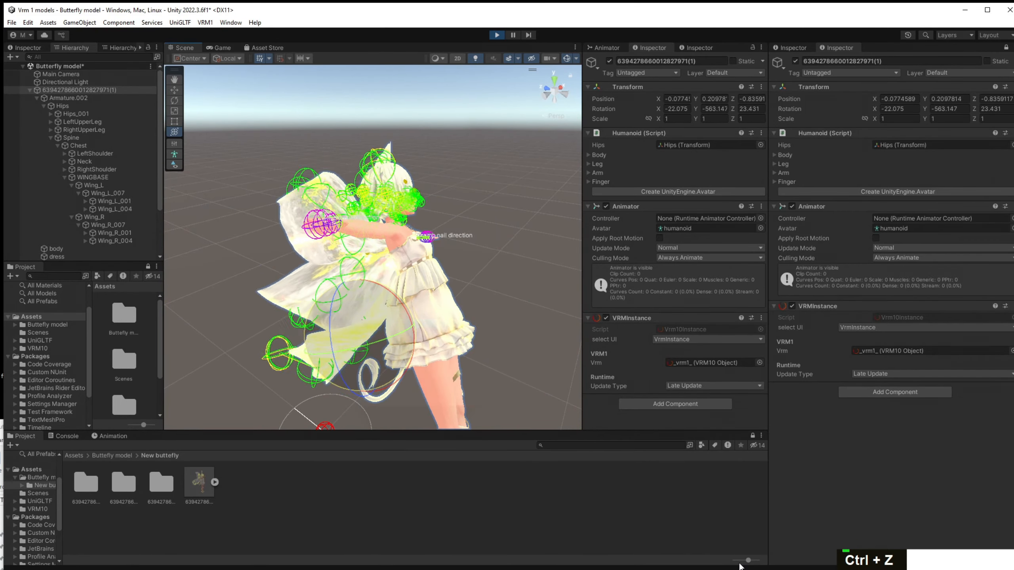
pyautogui.scroll(-2, 444, 225)
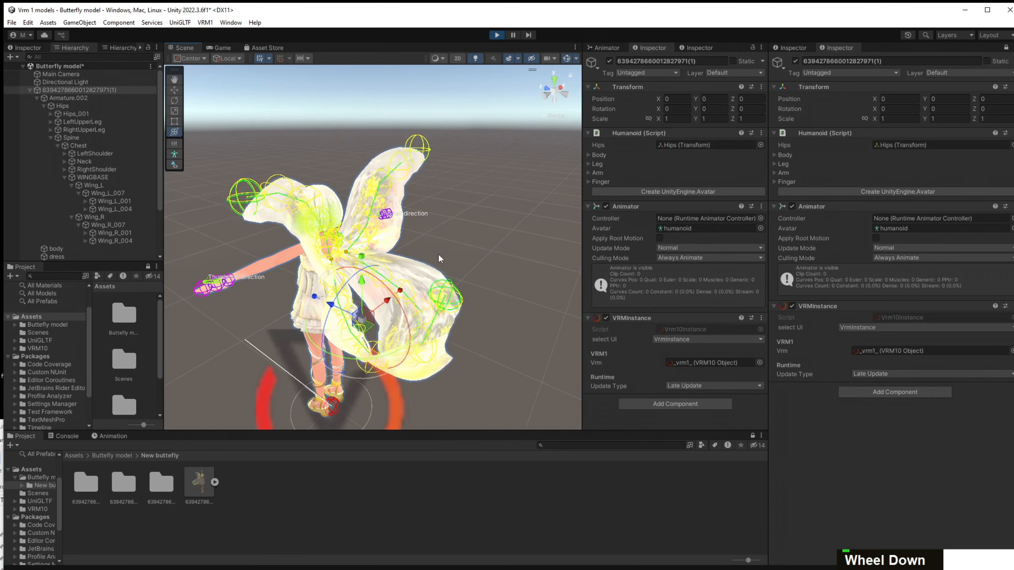
pyautogui.scroll(5, 444, 225)
pyautogui.click(497, 35)
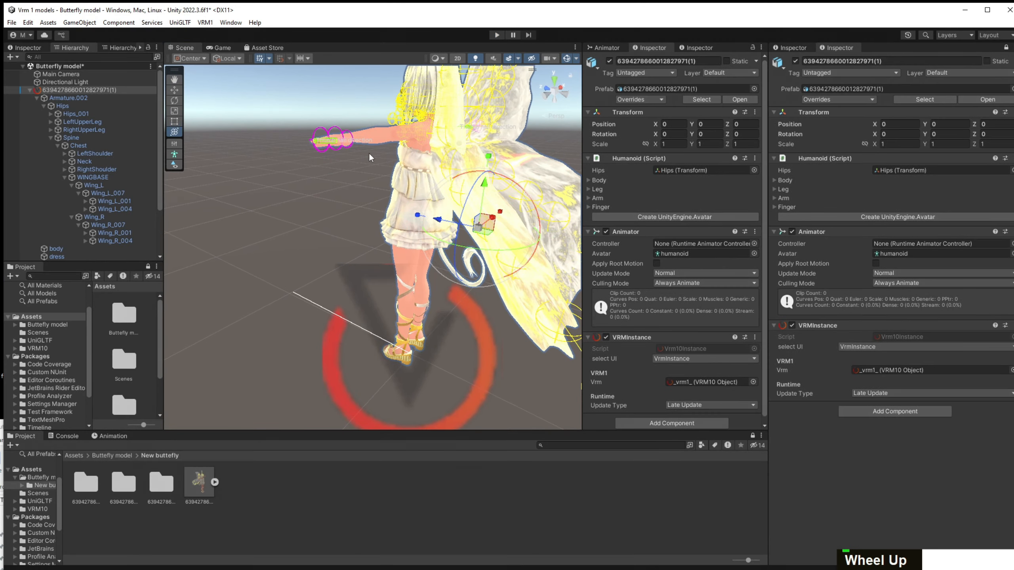
# Import the Orange justice animation clip into the New butterfly folder and play its preview.
pyautogui.scroll(-2, 418, 178)
pyautogui.moveTo(419, 177); pyautogui.dragTo(603, 202, button='middle')
pyautogui.moveTo(438, 255); pyautogui.dragTo(530, 251, button='right')
pyautogui.scroll(-2, 406, 209)
pyautogui.moveTo(406, 209); pyautogui.dragTo(588, 168, button='middle')
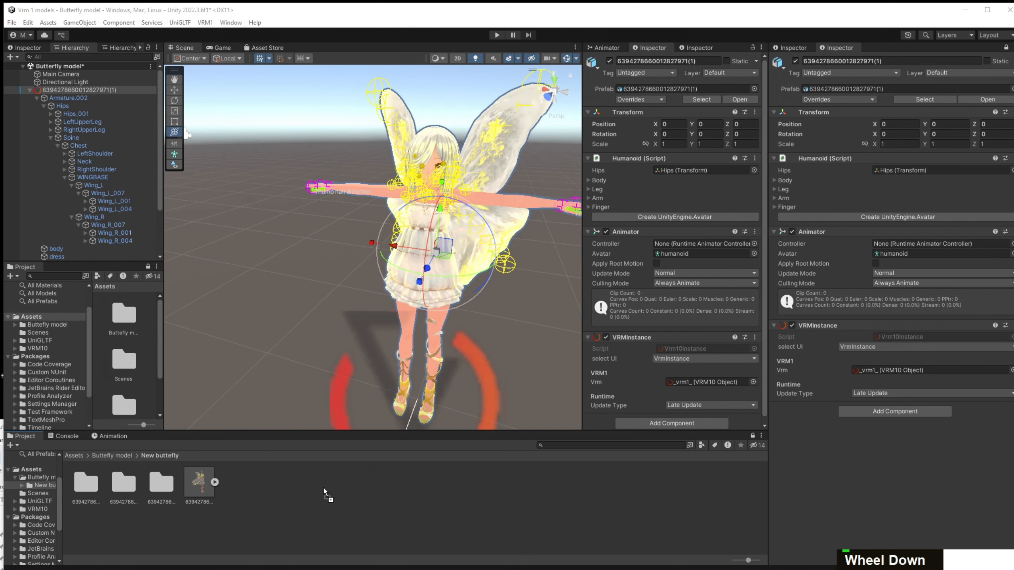
pyautogui.moveTo(323, 487); pyautogui.dragTo(323, 487)
pyautogui.click(236, 489)
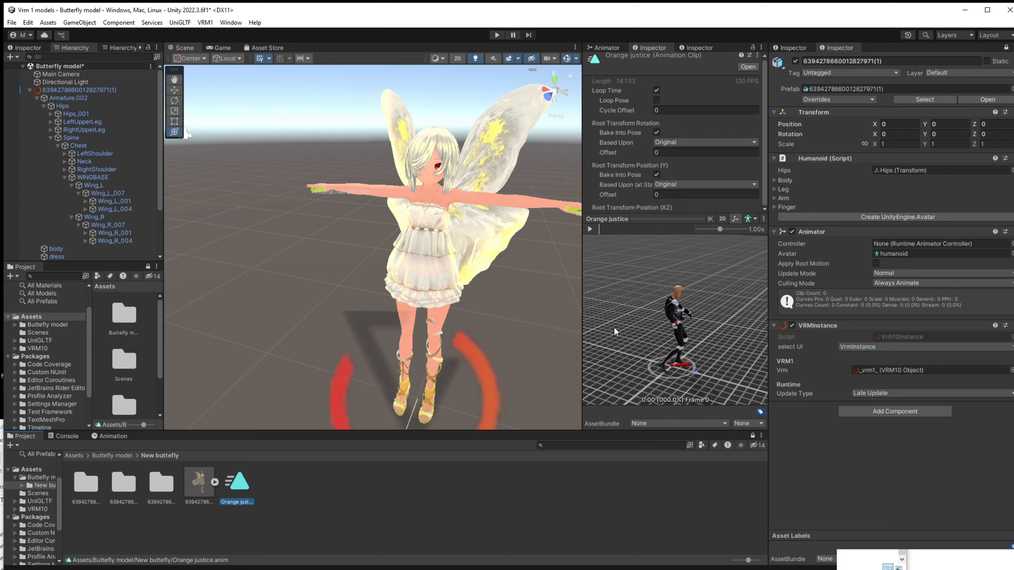
pyautogui.click(590, 229)
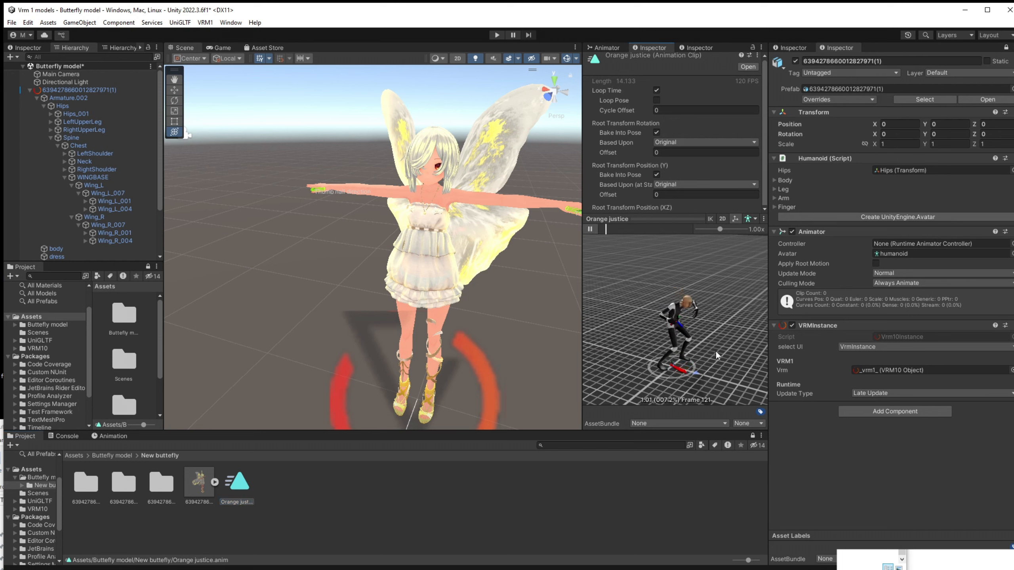
pyautogui.moveTo(704, 357); pyautogui.dragTo(1013, 319, button='right')
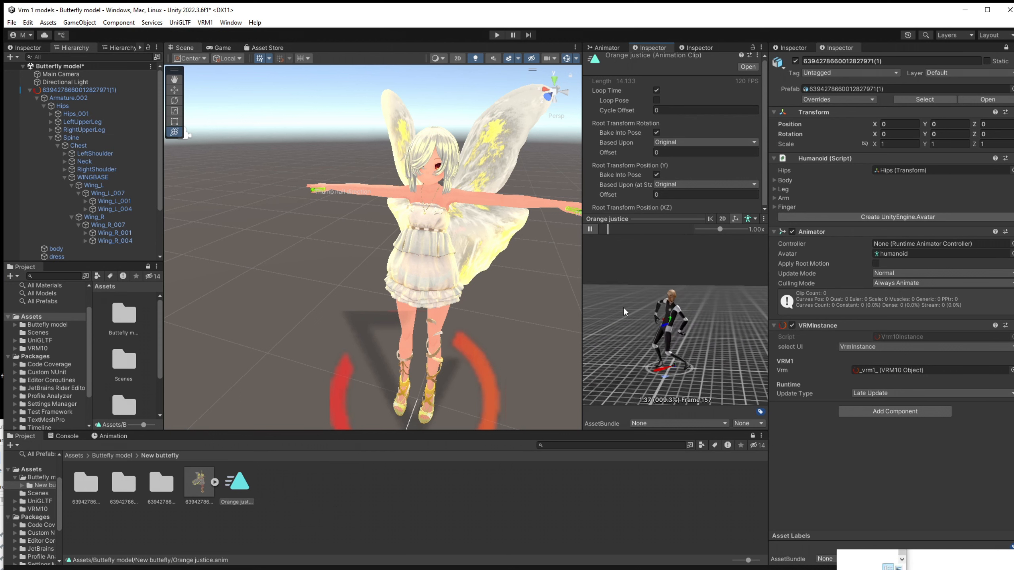
# Create an Animator Controller in the New butterfly folder and name it Animation.
pyautogui.rightClick(344, 468)
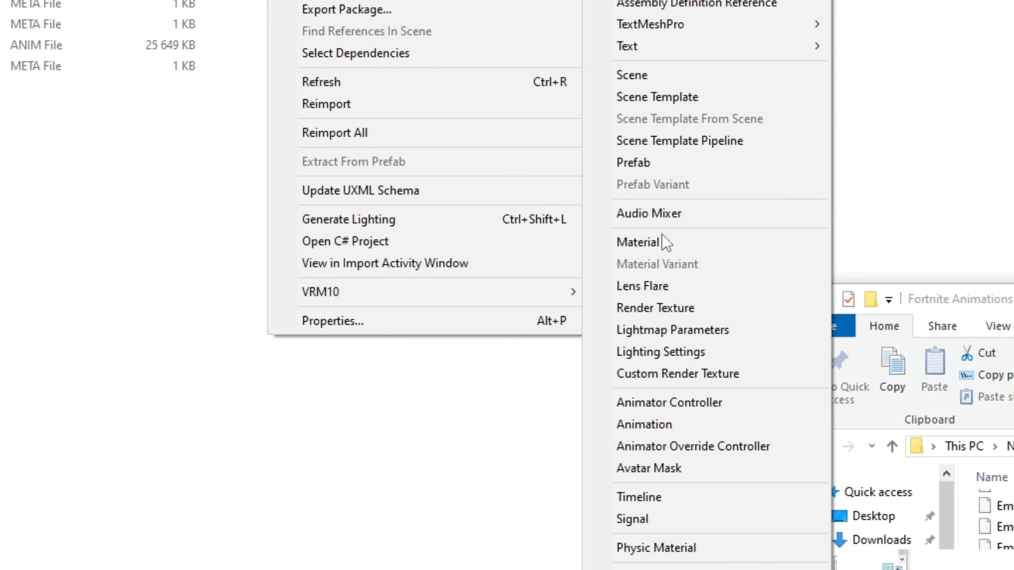
pyautogui.click(717, 408)
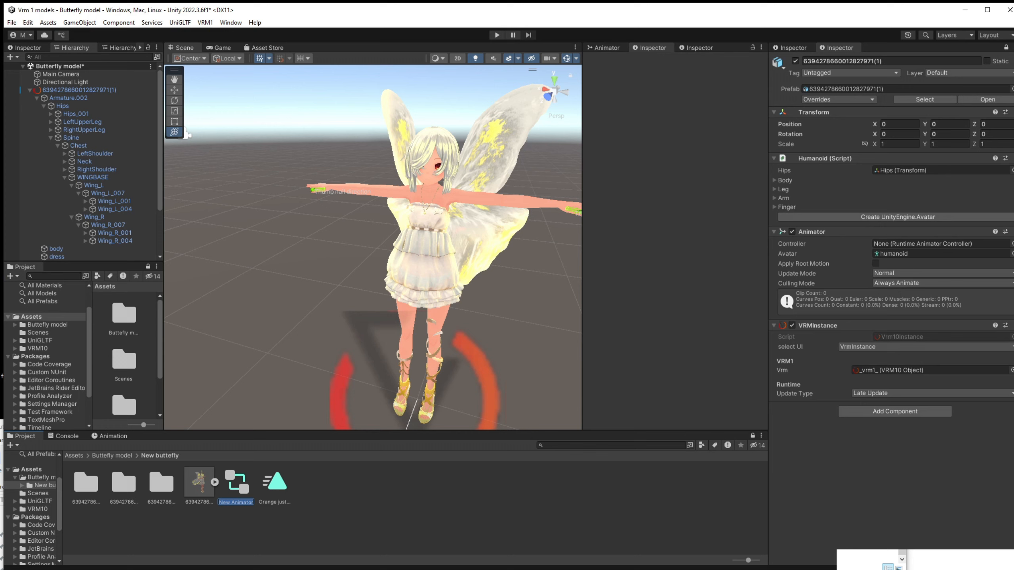
pyautogui.write('Amia')
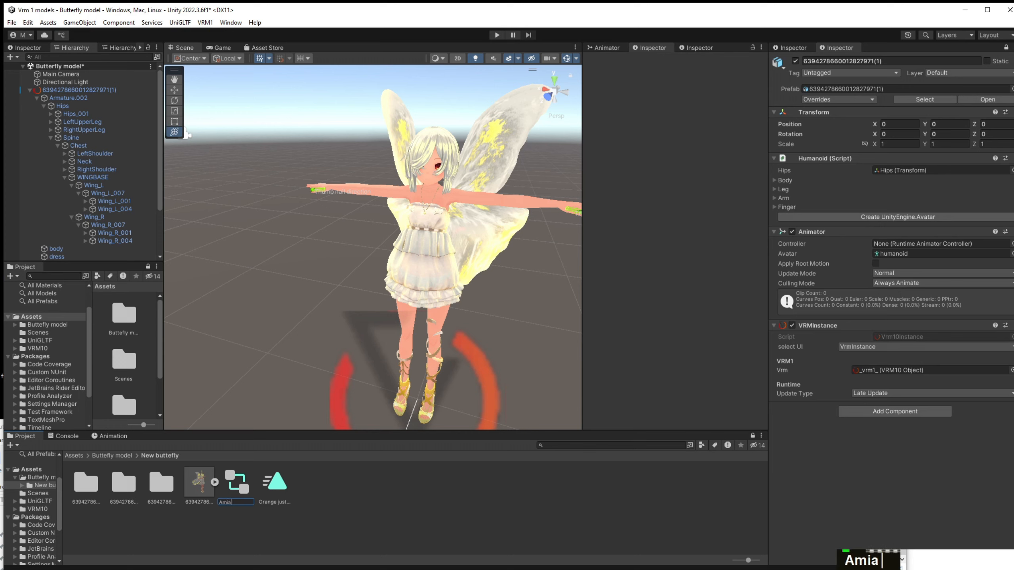
pyautogui.press('BackSpace')
pyautogui.press('BackSpace')
pyautogui.press('BackSpace')
pyautogui.press('BackSpace')
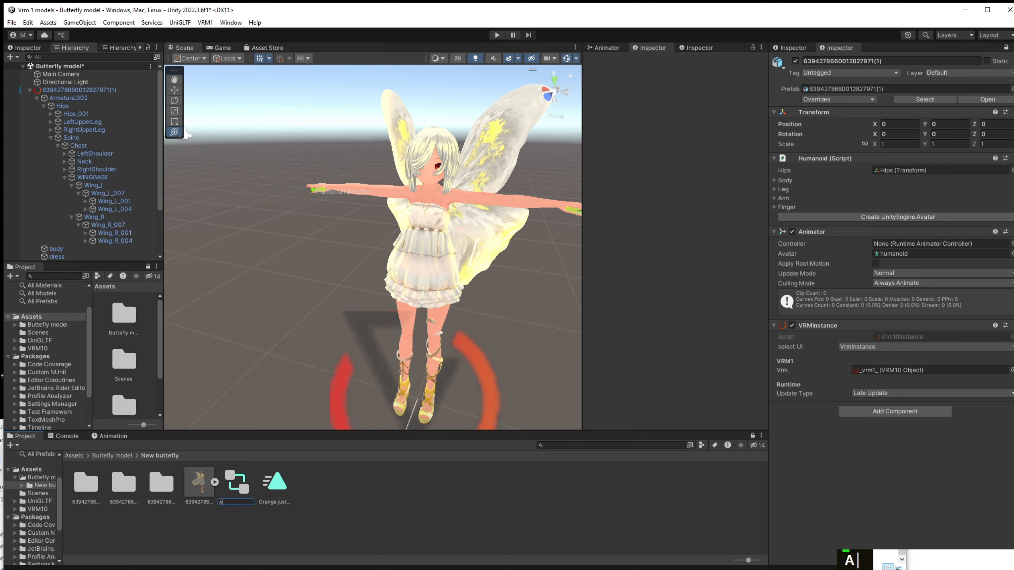
pyautogui.write('nimation')
pyautogui.press('Return')
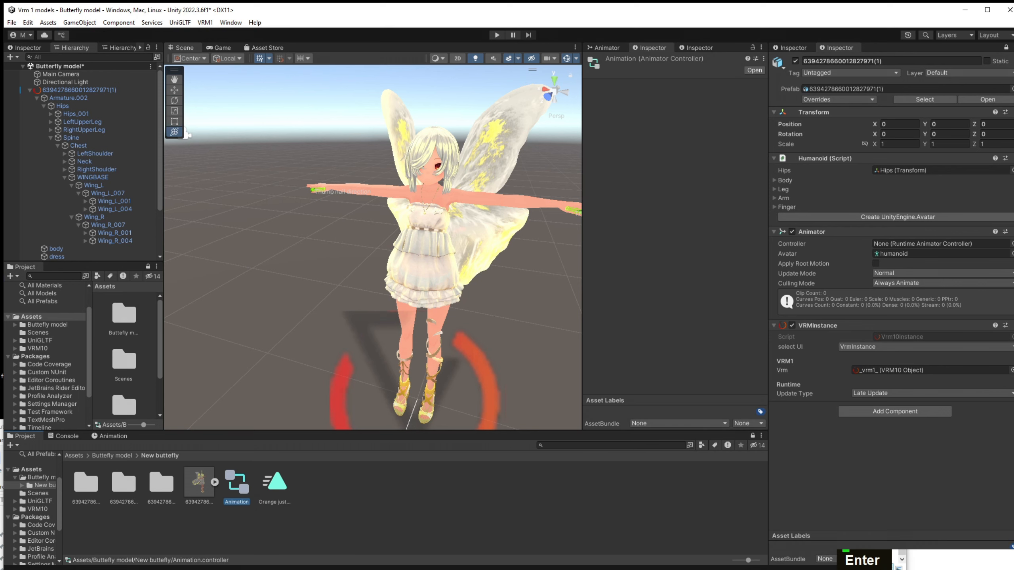
# Add the Orange justice clip as the default state of the Animation controller and assign the controller to the model's Animator.
pyautogui.doubleClick(237, 485)
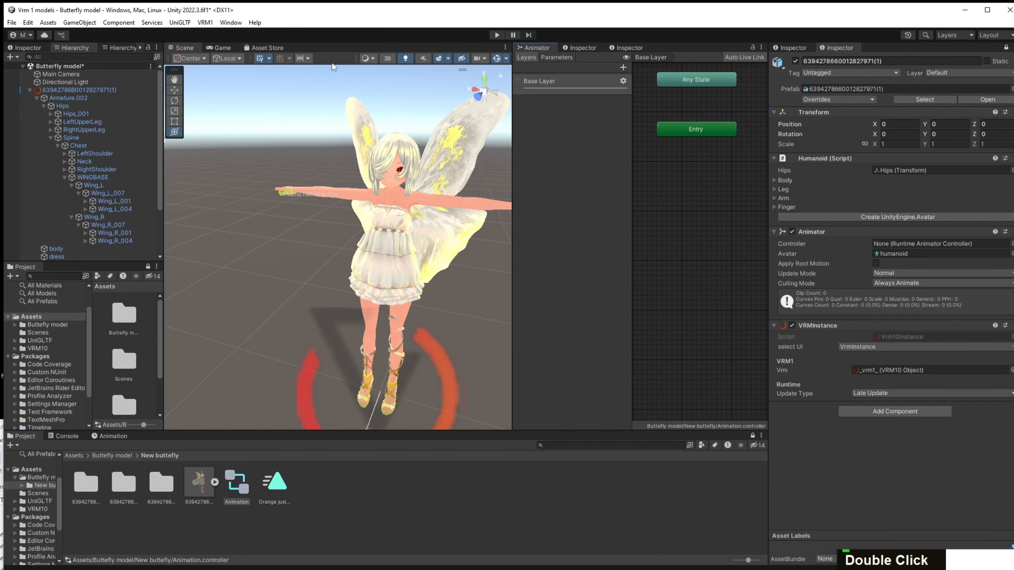
pyautogui.click(231, 22)
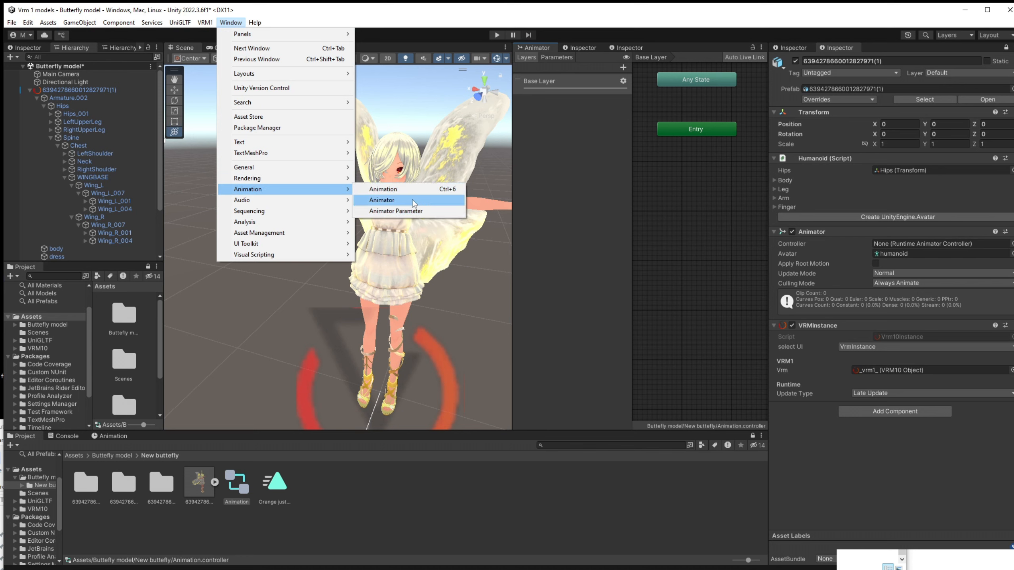
pyautogui.click(413, 200)
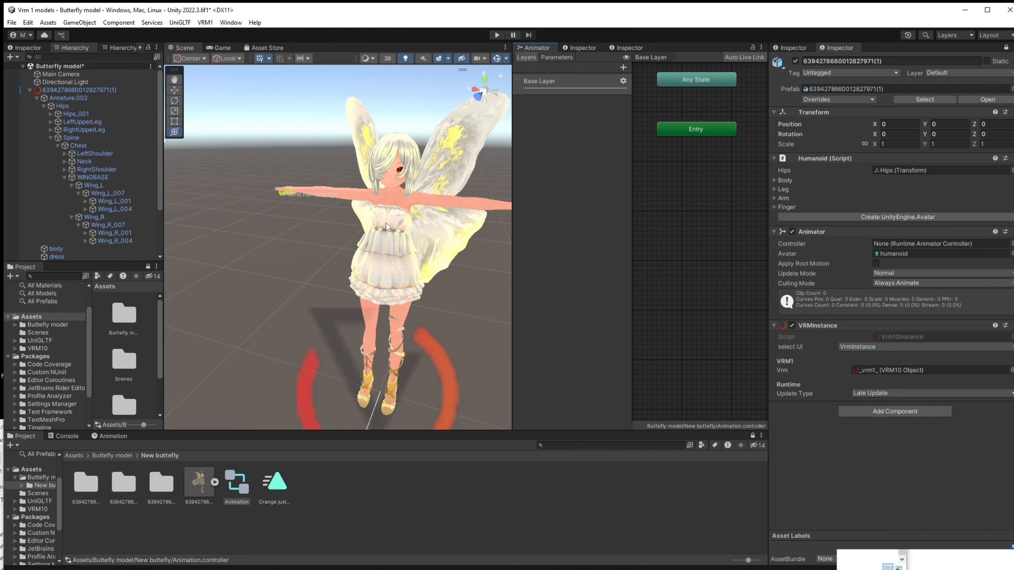
pyautogui.moveTo(607, 208); pyautogui.dragTo(693, 164)
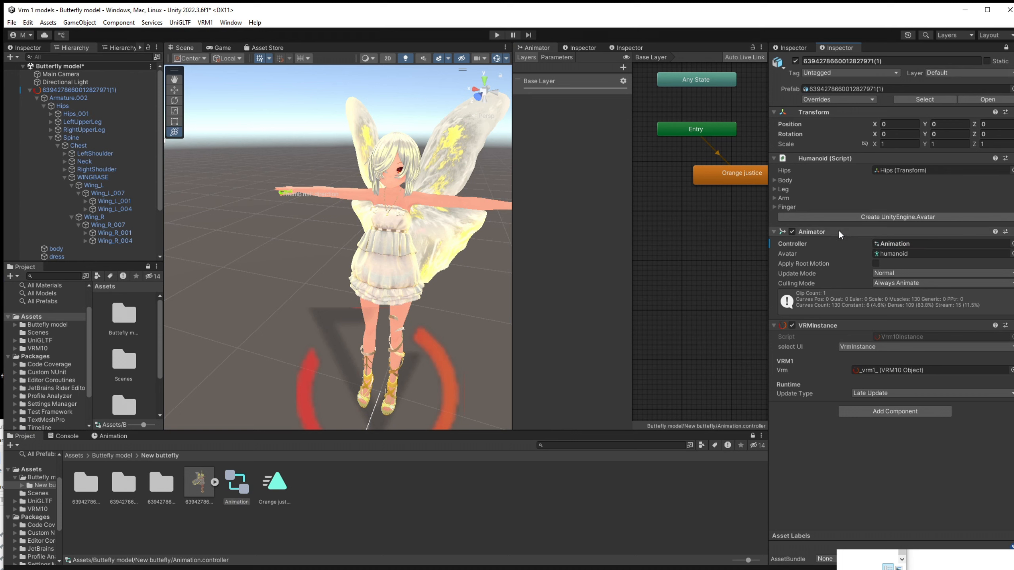
pyautogui.click(81, 90)
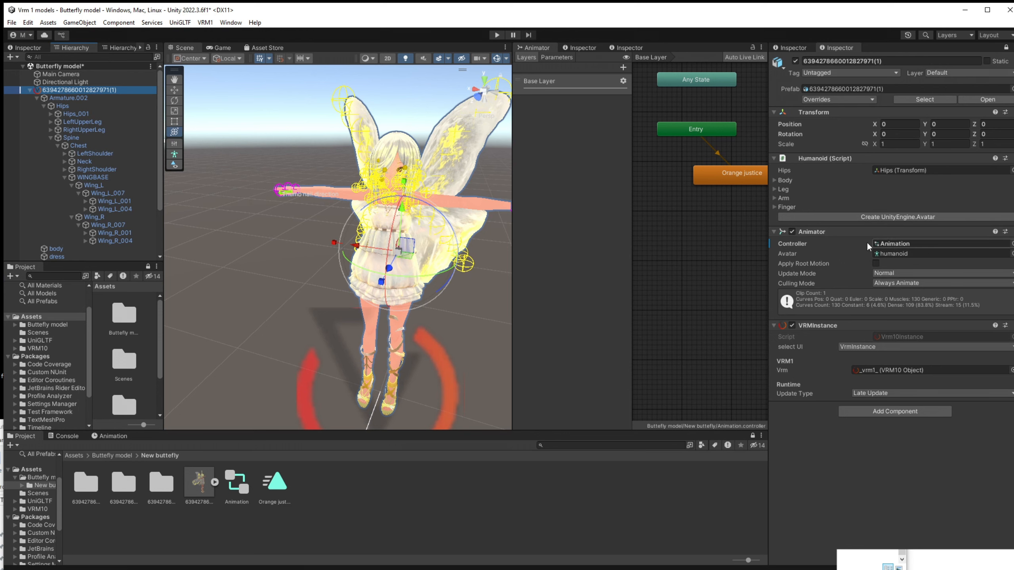
pyautogui.click(317, 146)
# Run the dance in Play mode and examine the wing movement in an enlarged Scene view from several angles.
pyautogui.click(497, 35)
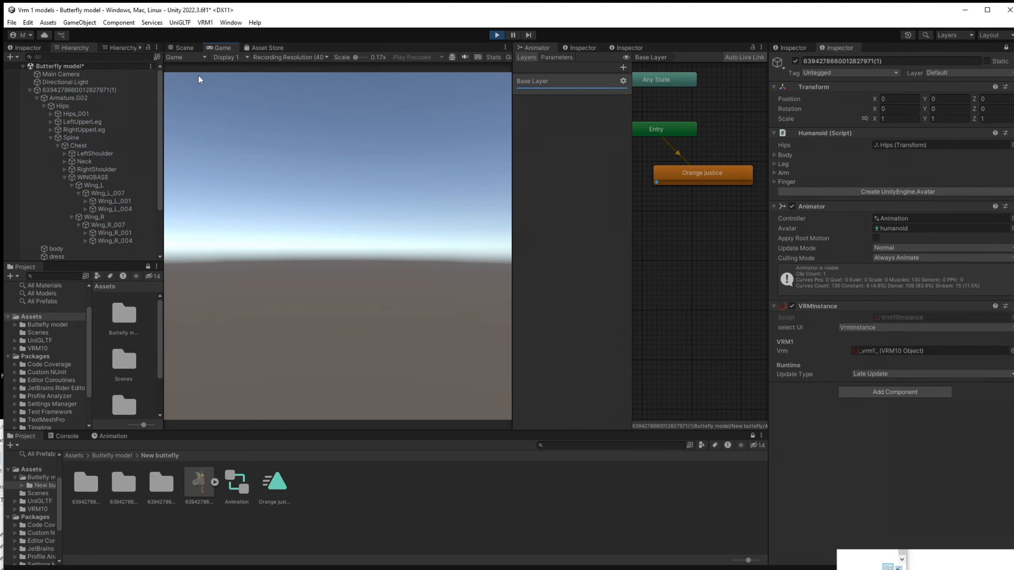
pyautogui.click(178, 50)
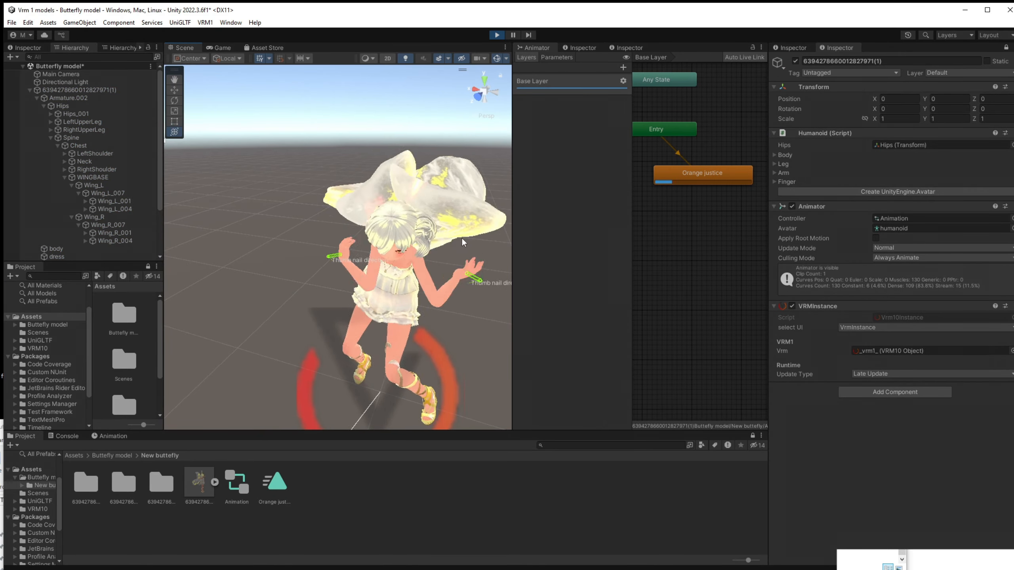
pyautogui.moveTo(462, 238); pyautogui.dragTo(411, 212, button='middle')
pyautogui.moveTo(432, 213); pyautogui.dragTo(383, 216, button='right')
pyautogui.moveTo(448, 215); pyautogui.dragTo(317, 213, button='middle')
pyautogui.moveTo(317, 213); pyautogui.dragTo(393, 216, button='right')
pyautogui.moveTo(393, 216); pyautogui.dragTo(397, 222, button='middle')
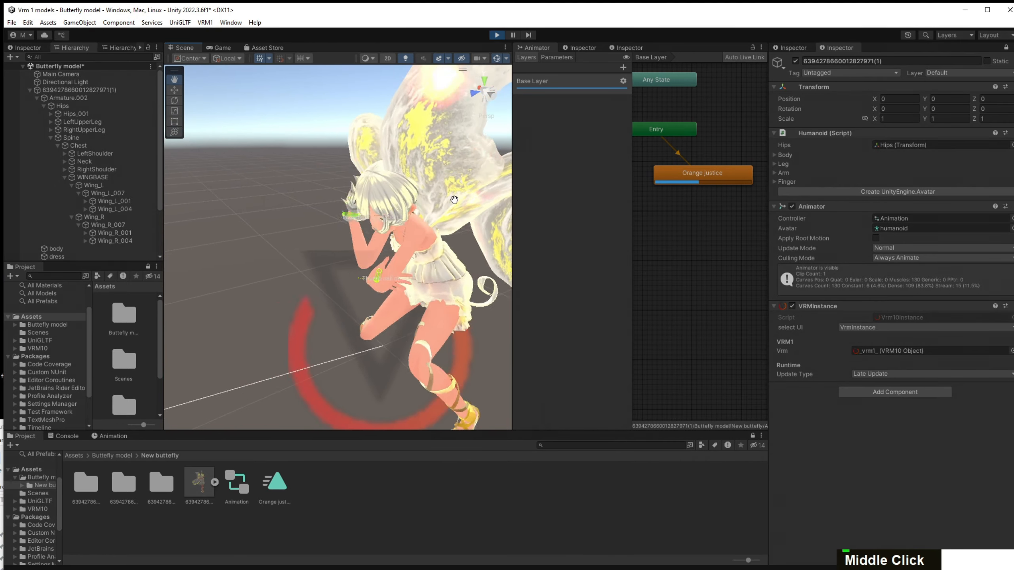
pyautogui.scroll(3, 397, 221)
pyautogui.moveTo(397, 222); pyautogui.dragTo(380, 219, button='right')
pyautogui.moveTo(380, 219); pyautogui.dragTo(396, 216, button='middle')
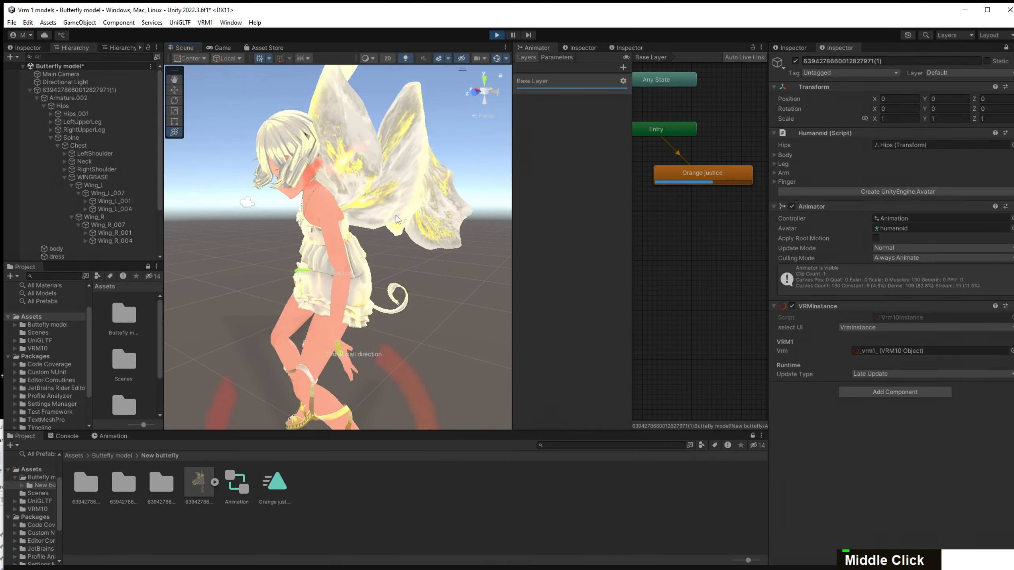
pyautogui.moveTo(512, 252); pyautogui.dragTo(614, 253)
pyautogui.moveTo(439, 287); pyautogui.dragTo(431, 257, button='right')
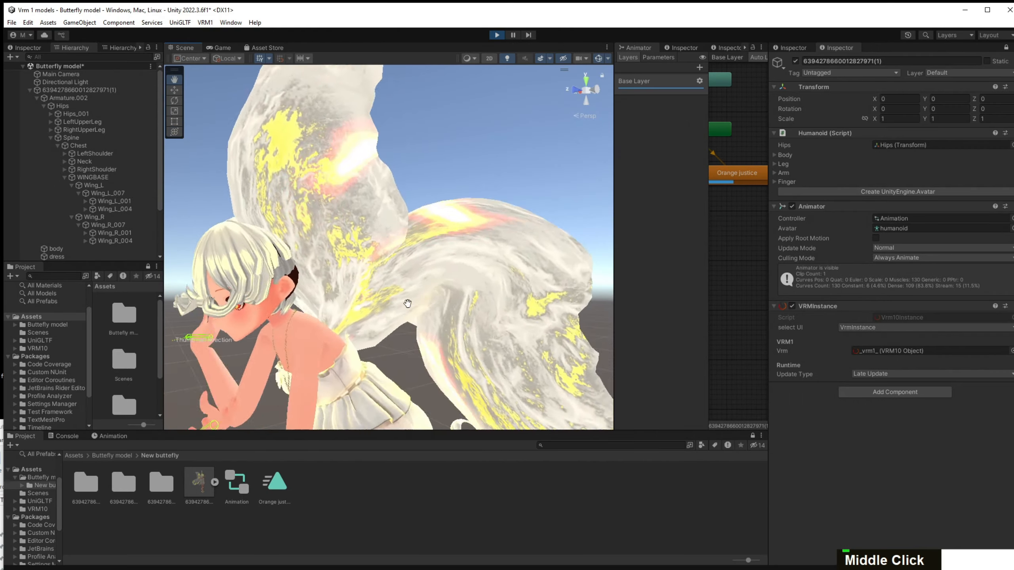
pyautogui.moveTo(395, 320); pyautogui.dragTo(406, 276, button='middle')
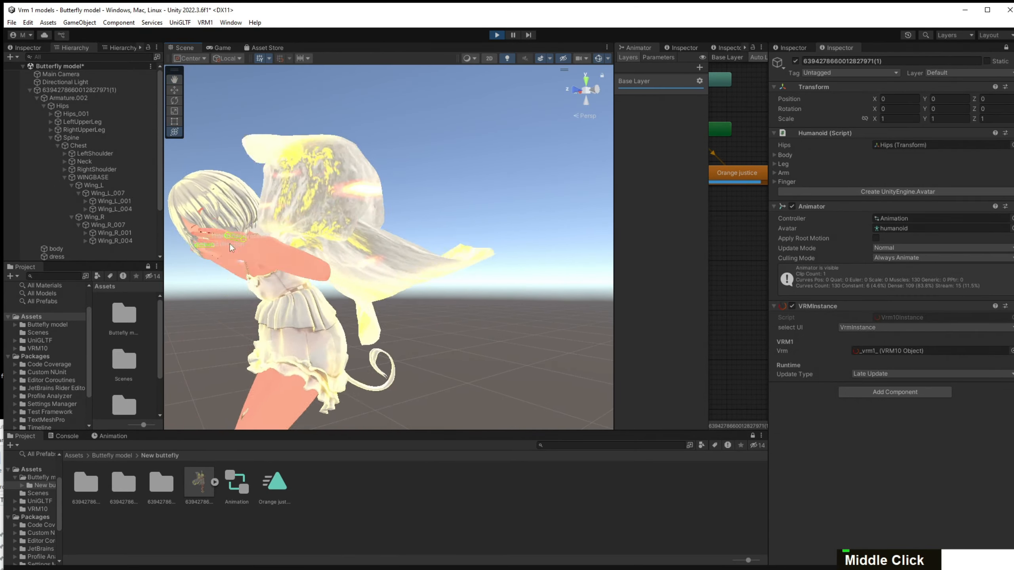
# Set the Drag Force of the Wing_L_009 spring bone joint to 1 while the dance plays.
pyautogui.click(91, 202)
pyautogui.click(84, 200)
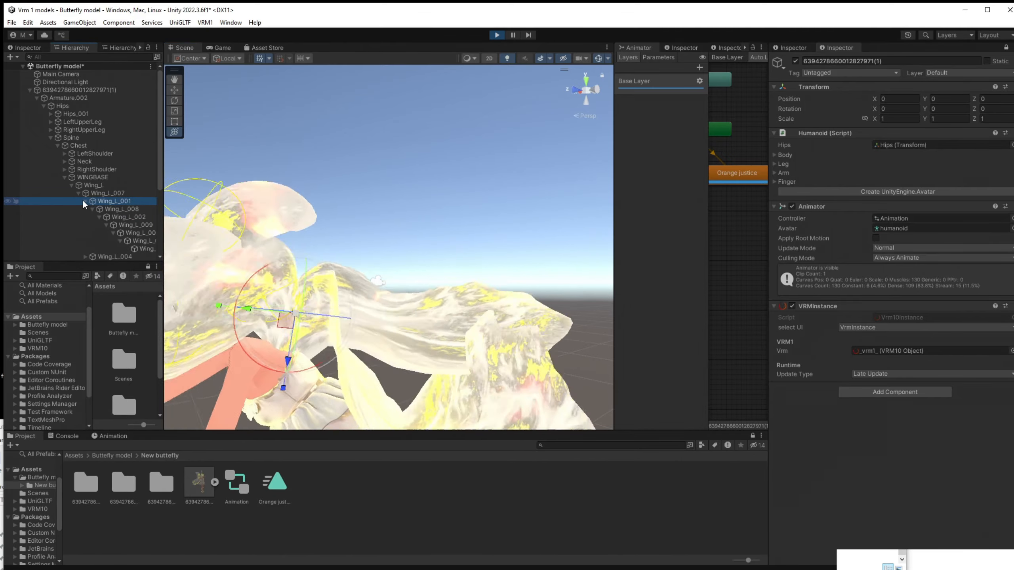
pyautogui.click(133, 226)
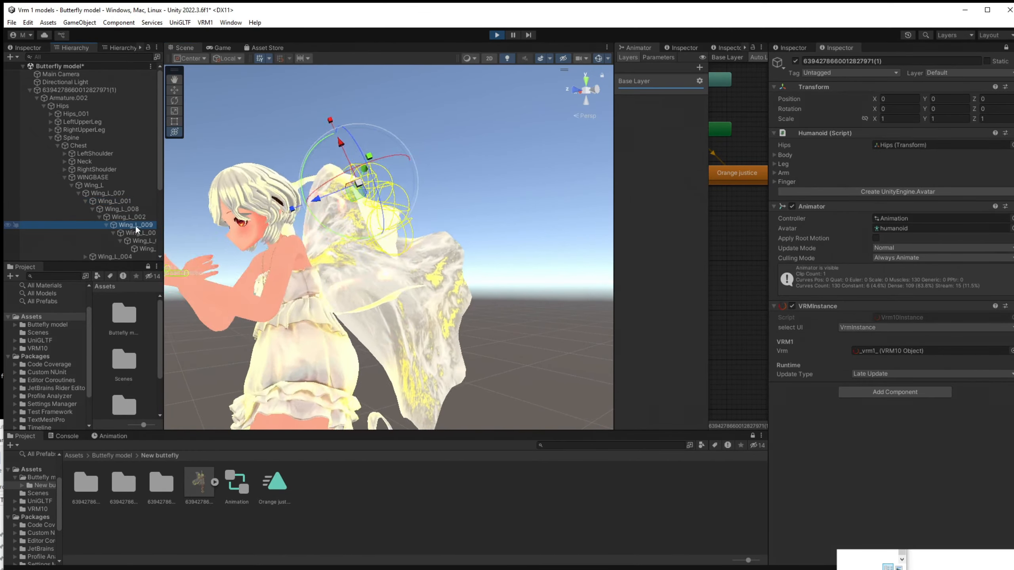
pyautogui.doubleClick(683, 46)
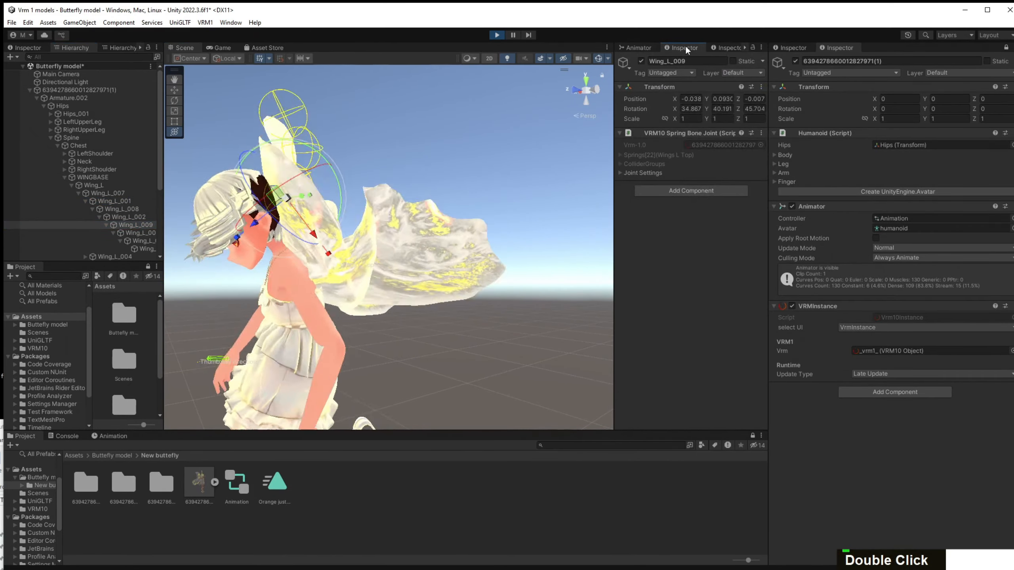
pyautogui.click(620, 172)
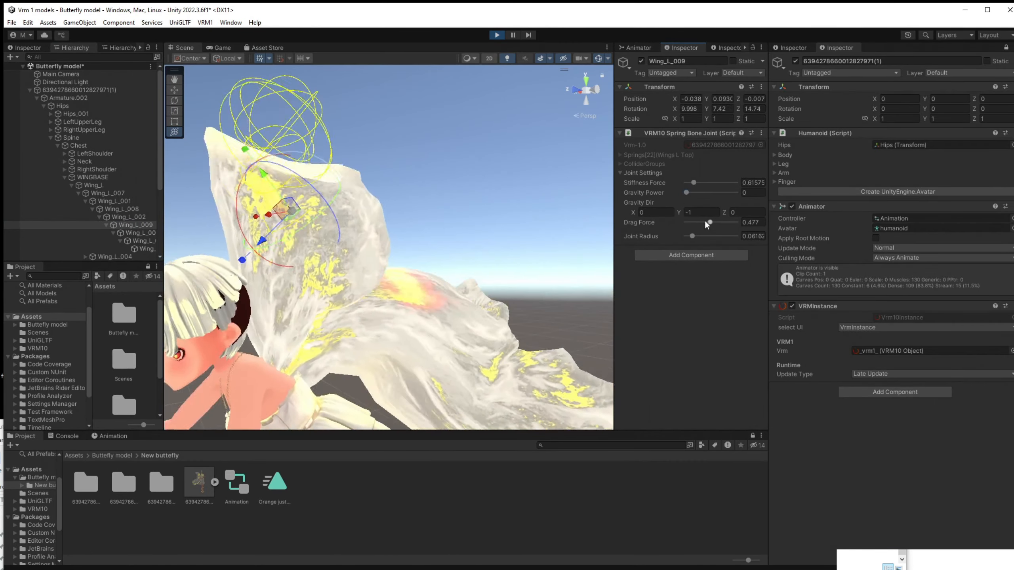
pyautogui.moveTo(709, 222); pyautogui.dragTo(753, 231)
pyautogui.rightClick(752, 232)
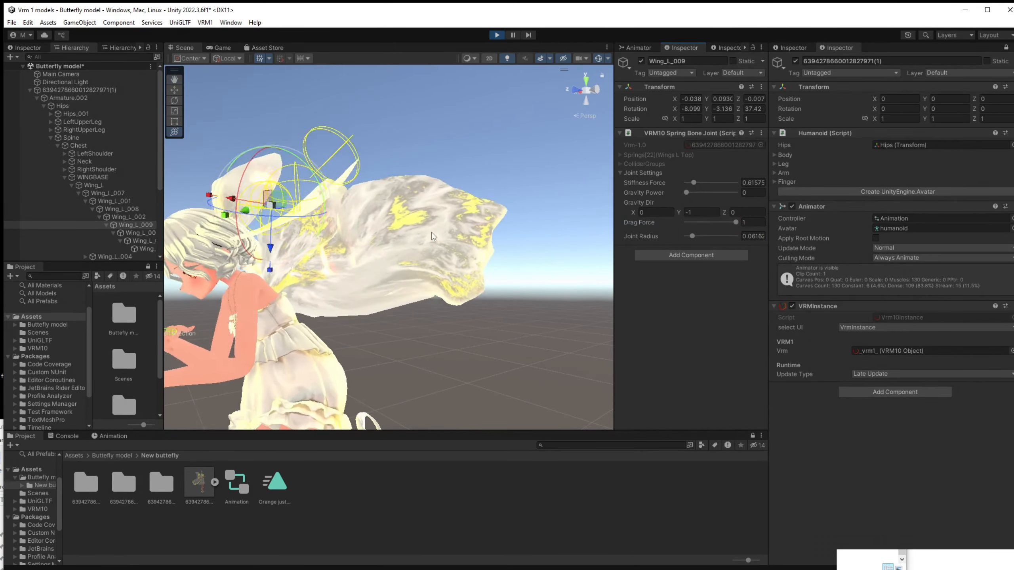
pyautogui.middleClick(450, 217)
pyautogui.moveTo(450, 217); pyautogui.dragTo(344, 216, button='middle')
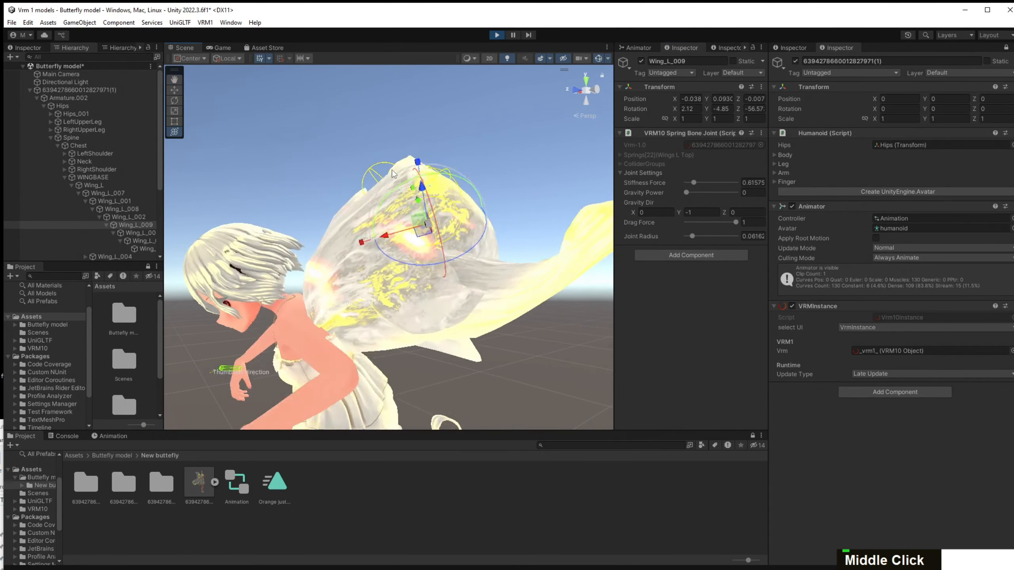
# Set the Wing_L_003 spring bone joint to a Drag Force of 0.41 and a Stiffness Force of 3.4.
pyautogui.click(140, 233)
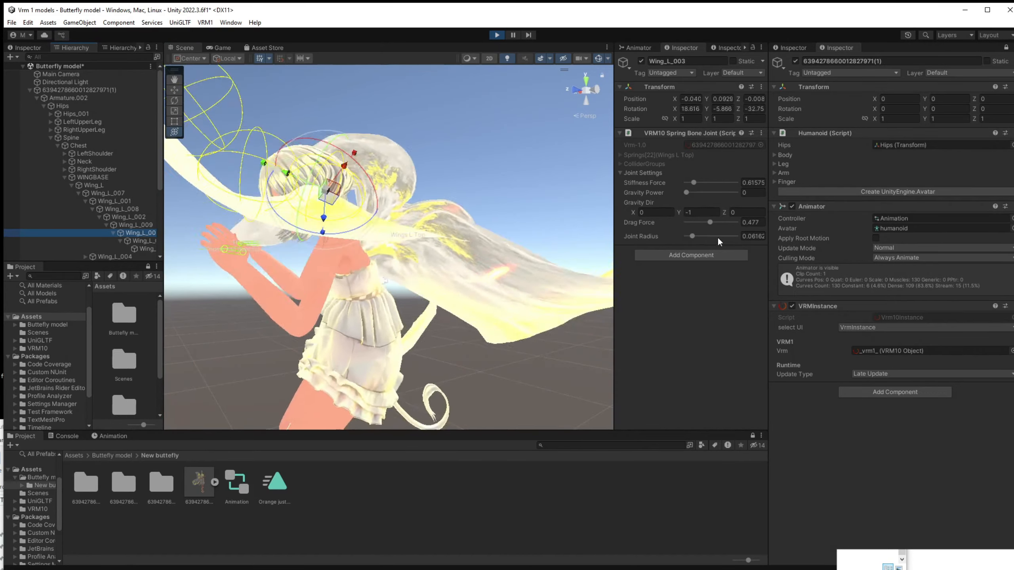
pyautogui.moveTo(710, 222)
pyautogui.mouseDown()
pyautogui.moveTo(752, 225)
pyautogui.moveTo(707, 218)
pyautogui.mouseUp()
pyautogui.moveTo(696, 182); pyautogui.dragTo(729, 184)
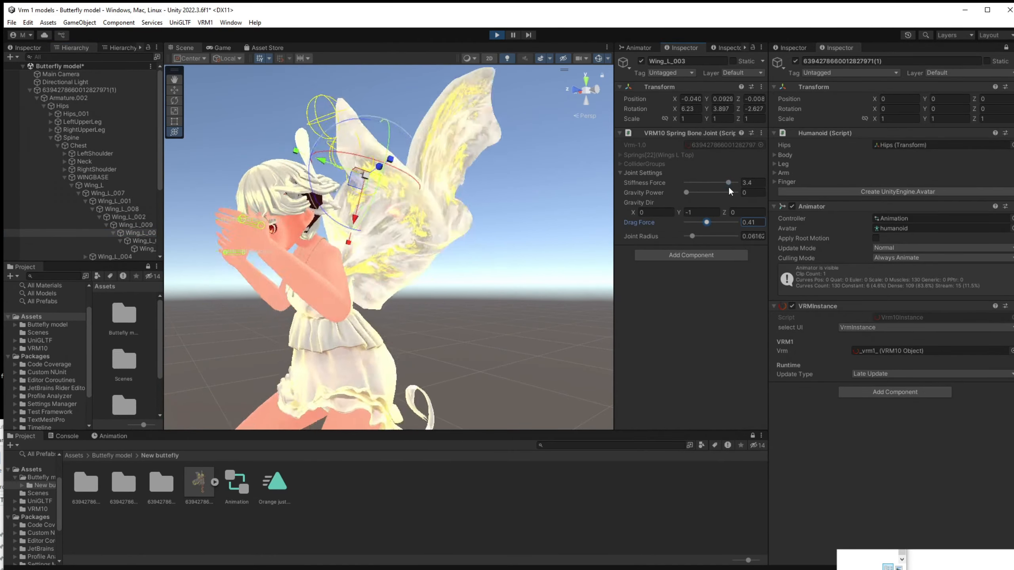
# Raise the Stiffness Force and lower the Drag Force of the Wing_L_009 joint, and check the dancing wings from other angles.
pyautogui.click(136, 225)
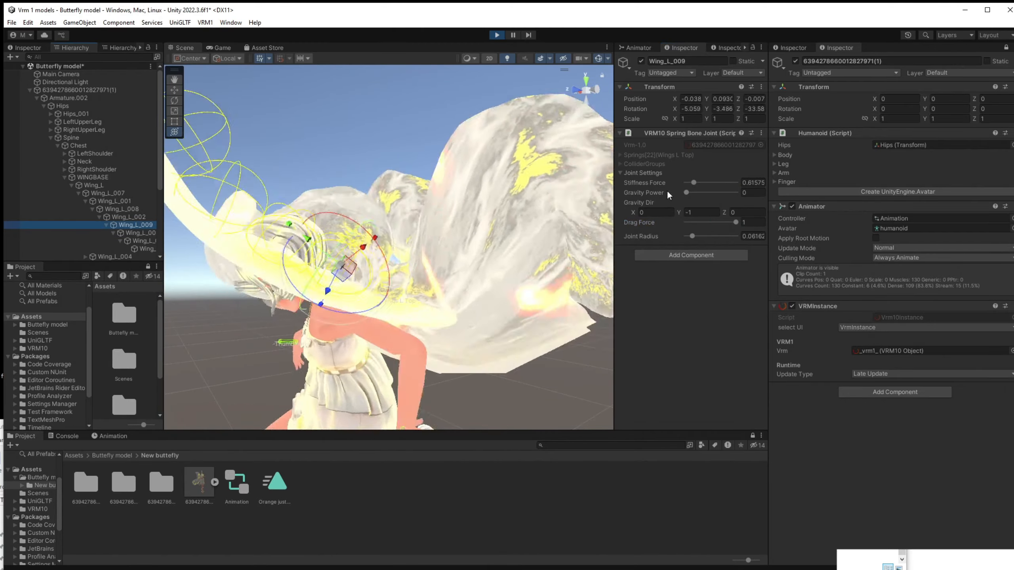
pyautogui.moveTo(694, 183); pyautogui.dragTo(724, 183)
pyautogui.moveTo(732, 223); pyautogui.dragTo(705, 225)
pyautogui.moveTo(474, 212); pyautogui.dragTo(488, 197, button='right')
pyautogui.click(488, 196)
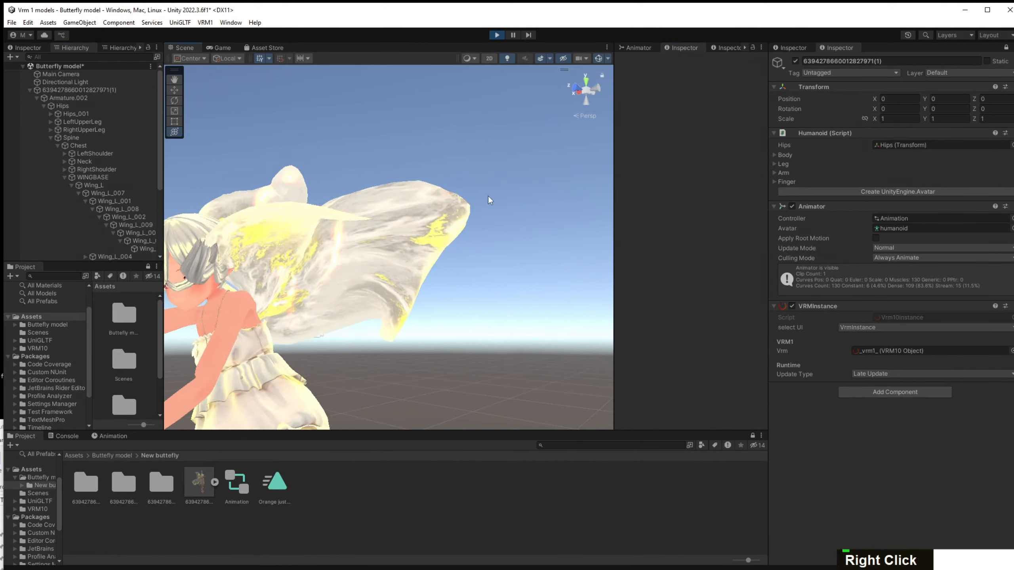
pyautogui.moveTo(488, 197); pyautogui.dragTo(535, 171, button='middle')
pyautogui.moveTo(430, 139); pyautogui.dragTo(433, 120, button='right')
pyautogui.moveTo(432, 120); pyautogui.dragTo(423, 144, button='middle')
pyautogui.scroll(-6, 406, 139)
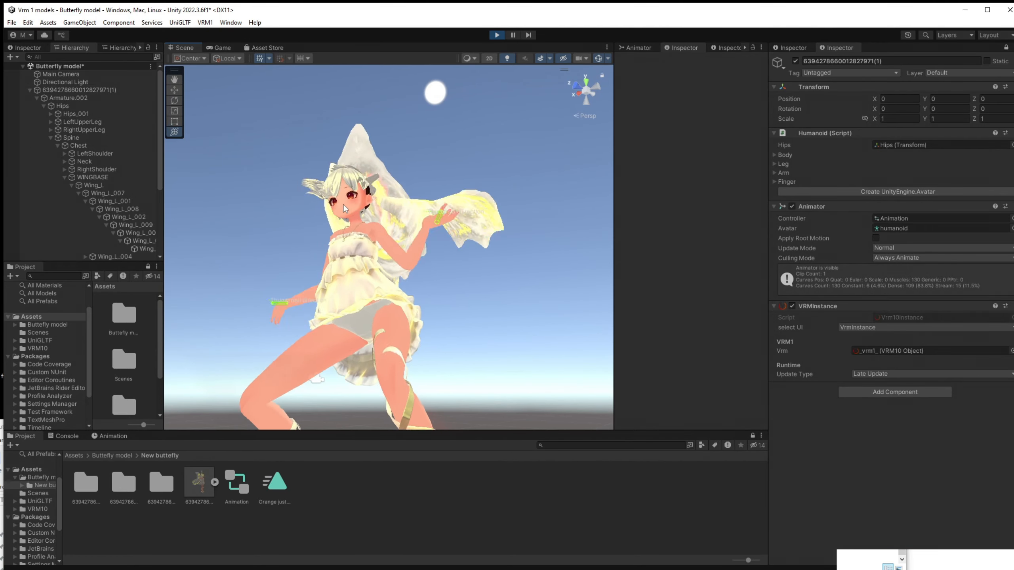
# Set the Stiffness Force of the Wing_L_005 spring bone joint to 1.84 and check the dancing wings from the side.
pyautogui.scroll(-3, 142, 222)
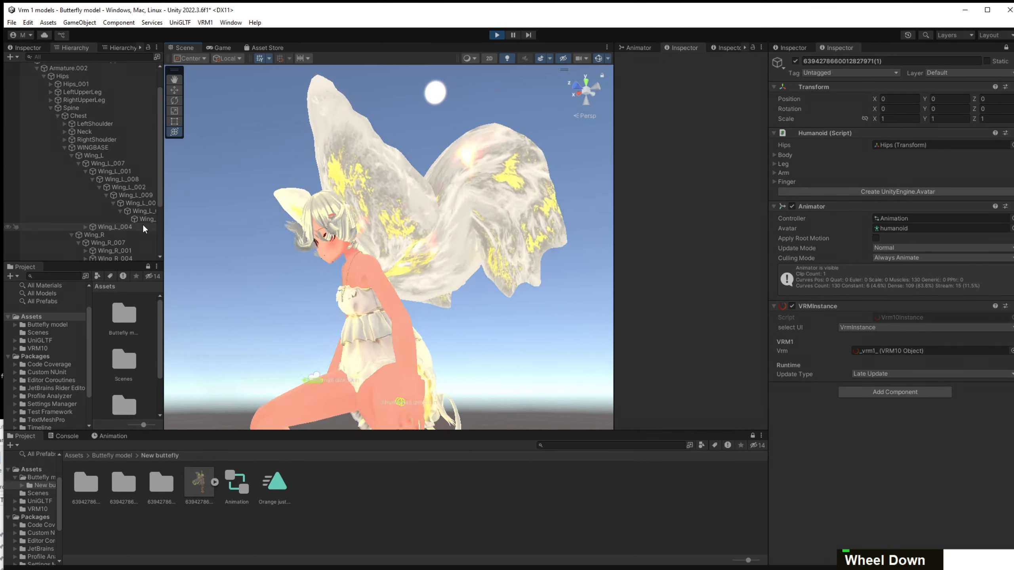
pyautogui.click(85, 197)
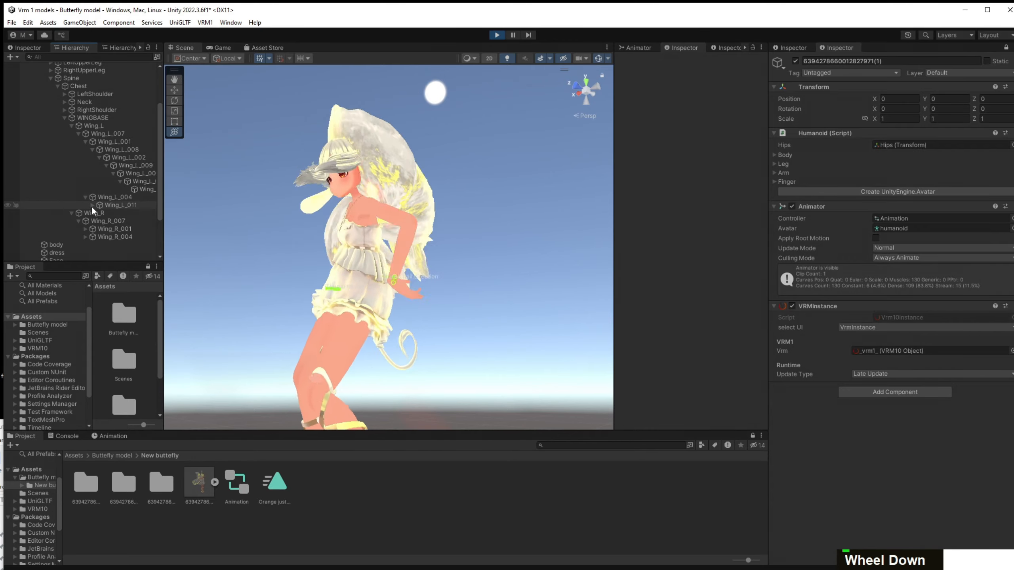
pyautogui.click(118, 213)
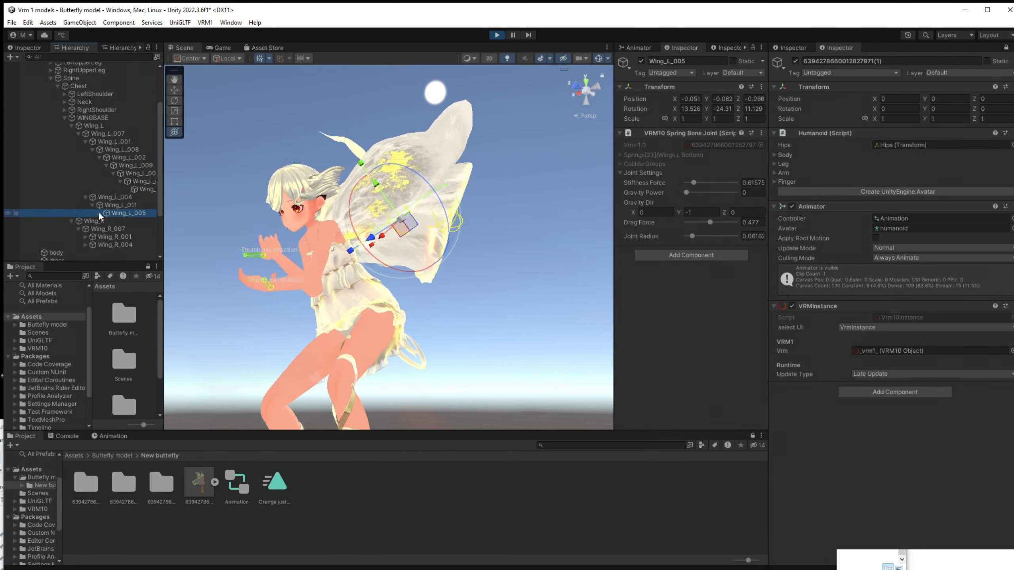
pyautogui.click(99, 212)
pyautogui.click(121, 214)
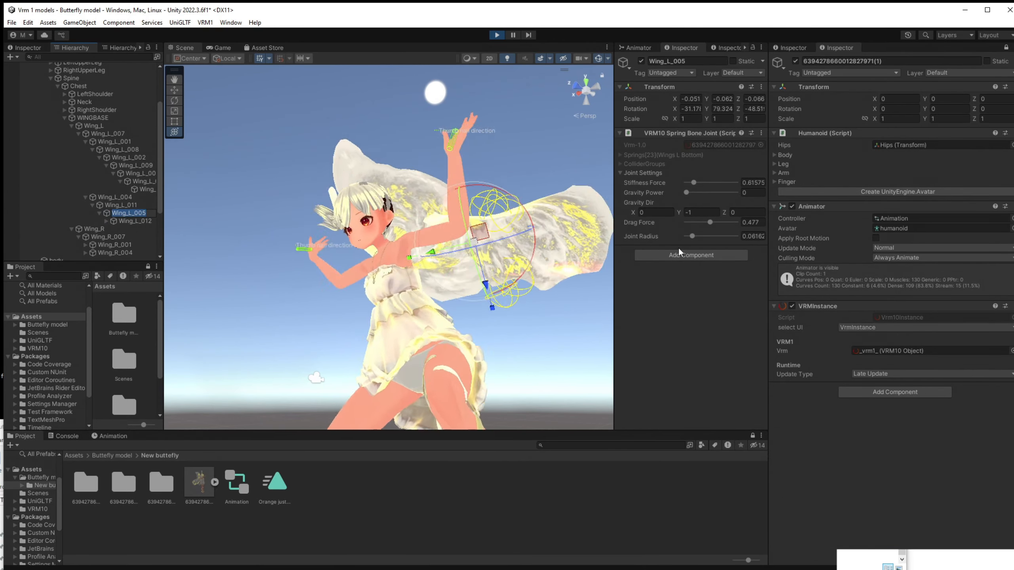
pyautogui.moveTo(691, 182); pyautogui.dragTo(709, 183)
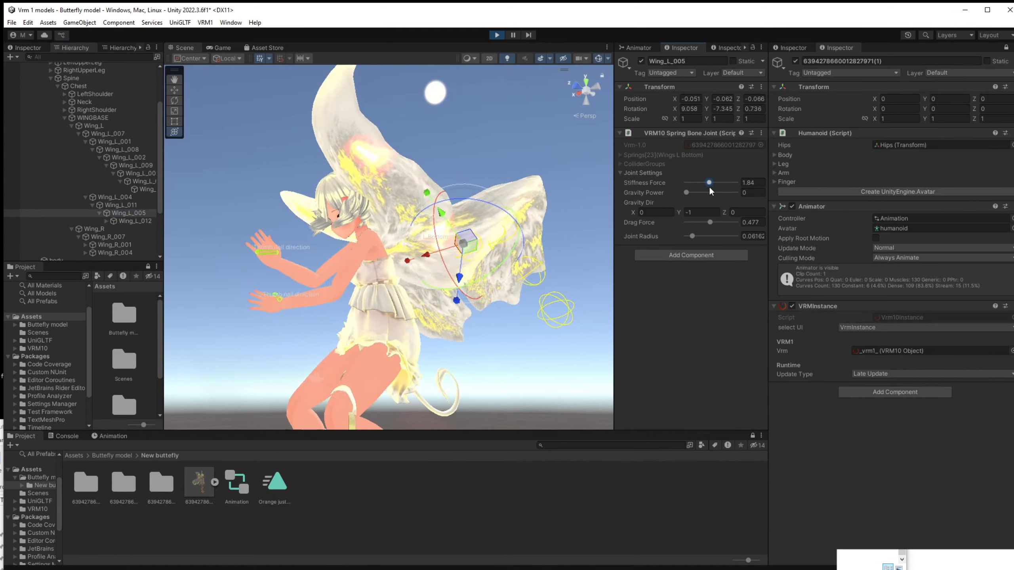
pyautogui.click(557, 253)
pyautogui.moveTo(556, 252); pyautogui.dragTo(515, 253, button='right')
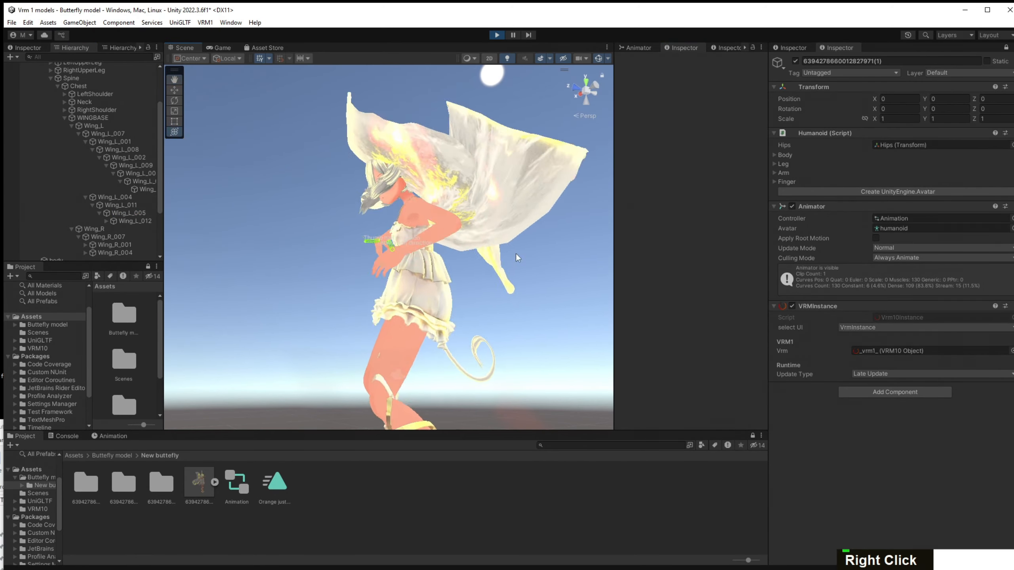
pyautogui.moveTo(516, 254); pyautogui.dragTo(479, 332, button='middle')
pyautogui.moveTo(480, 333); pyautogui.dragTo(471, 351, button='right')
pyautogui.moveTo(471, 351); pyautogui.dragTo(448, 327, button='middle')
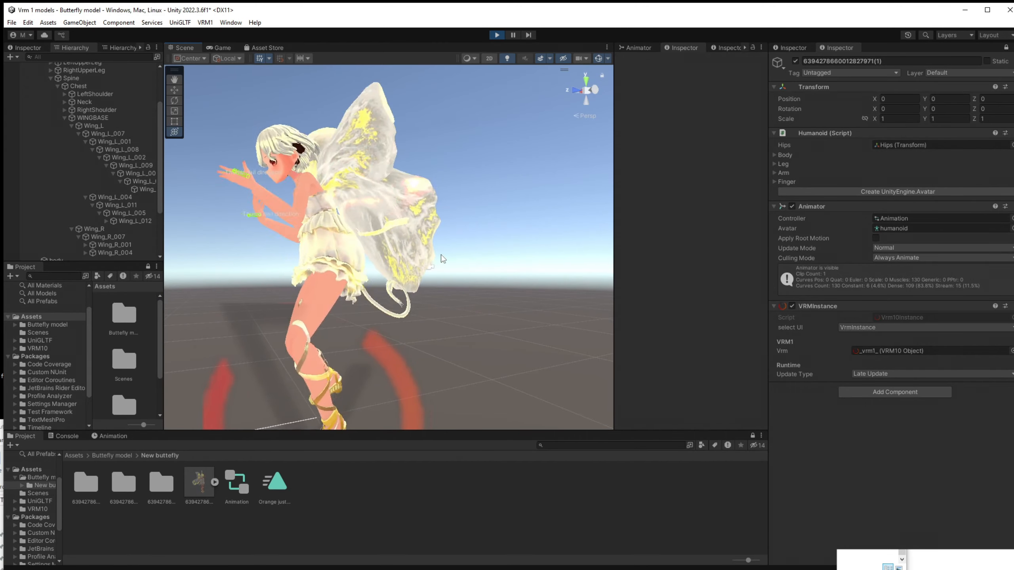
# Switch the VRMInstance component to its SpringBone settings and review the collider groups and joints of Wings R Bottom.
pyautogui.click(866, 328)
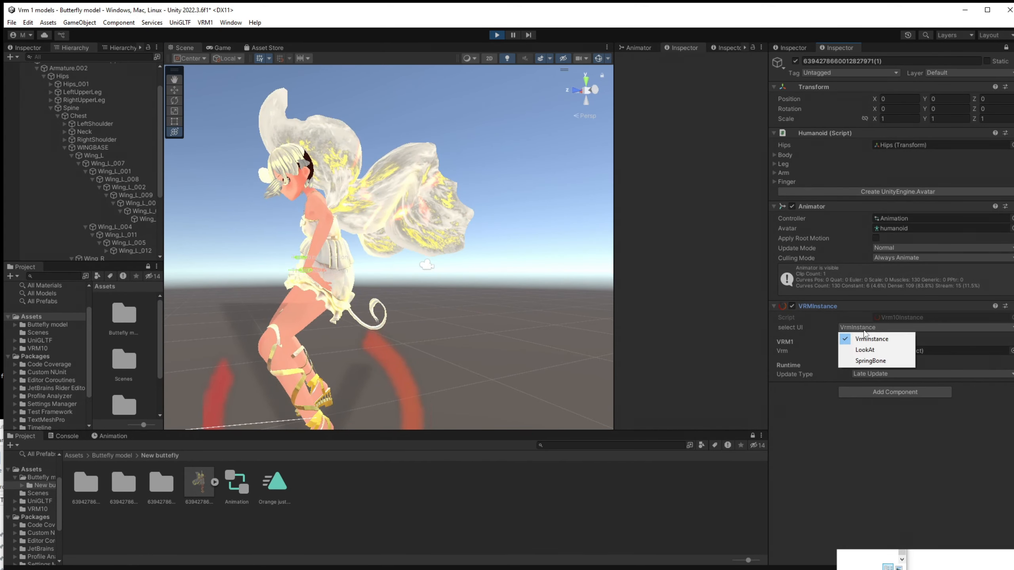
pyautogui.click(874, 361)
pyautogui.scroll(-3, 854, 377)
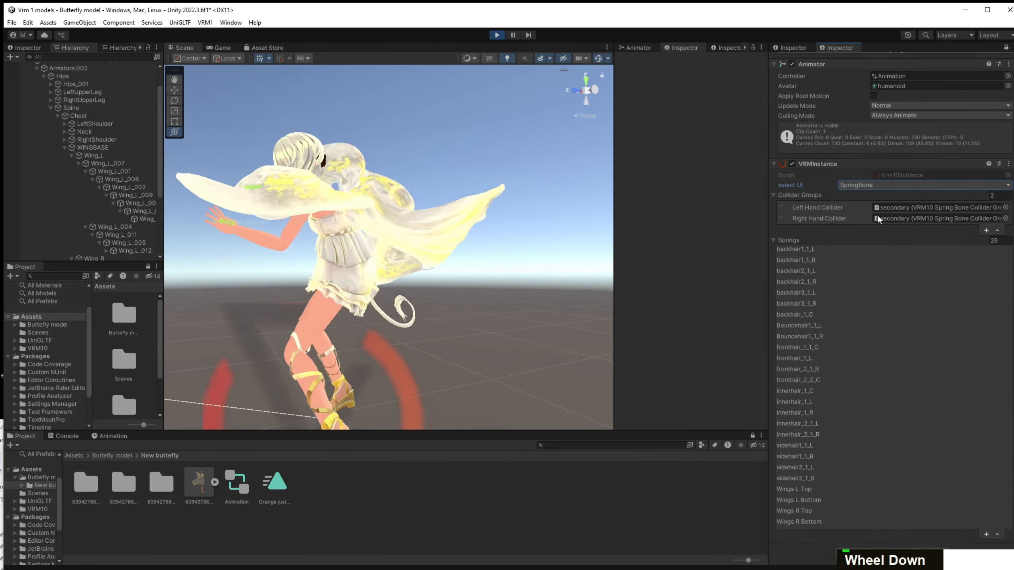
pyautogui.click(836, 524)
pyautogui.scroll(-3, 817, 436)
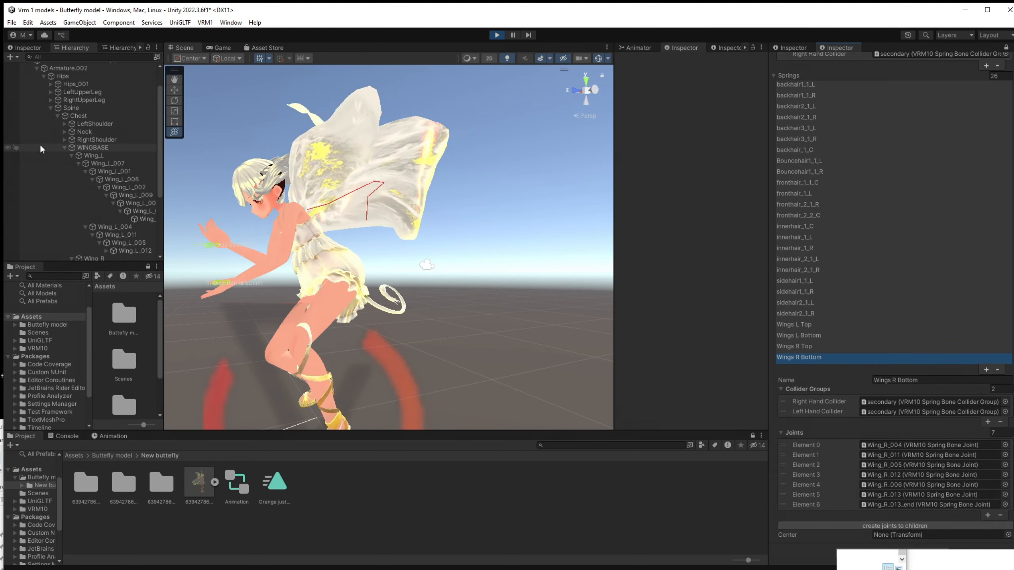
pyautogui.scroll(-5, 127, 189)
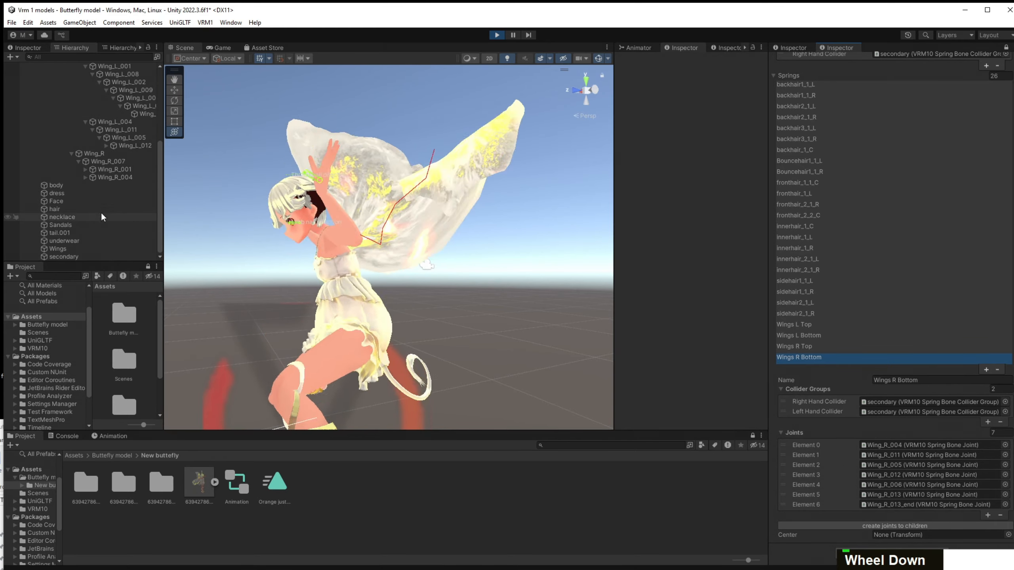
pyautogui.scroll(5, 102, 216)
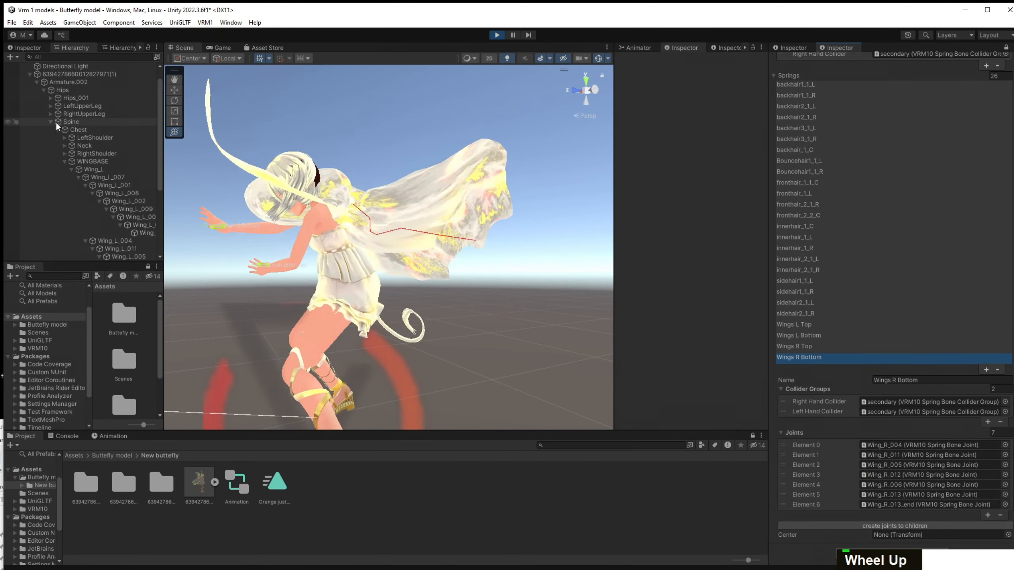
# Select the avatar's root object and set its Animator controller to None.
pyautogui.scroll(1, 71, 99)
pyautogui.click(75, 89)
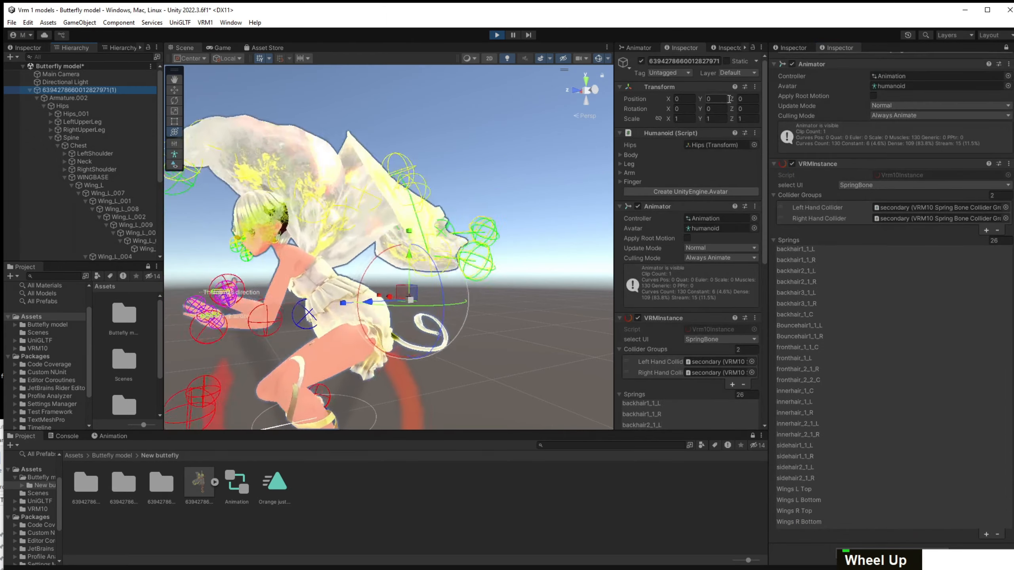
pyautogui.click(754, 218)
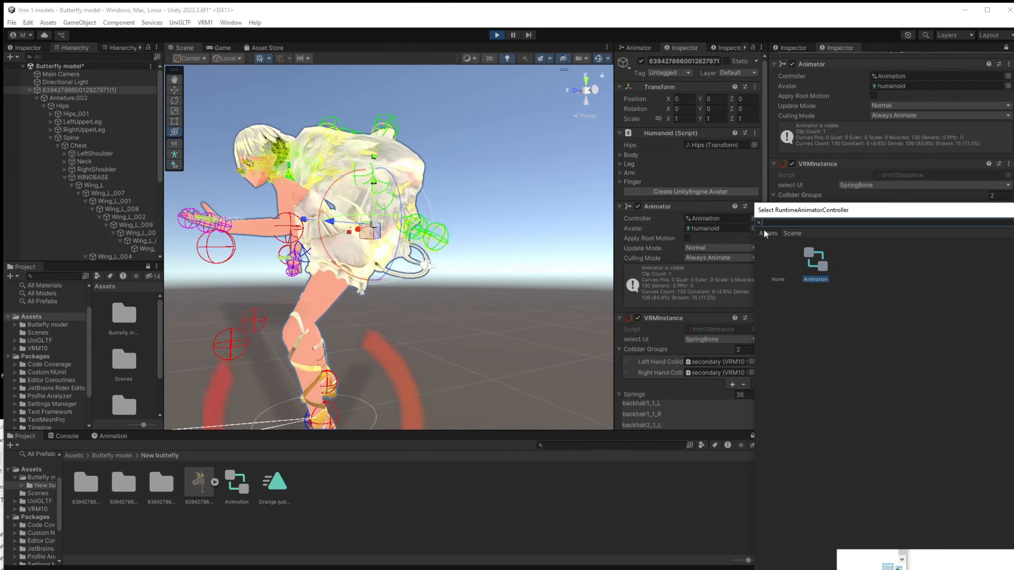
pyautogui.doubleClick(780, 258)
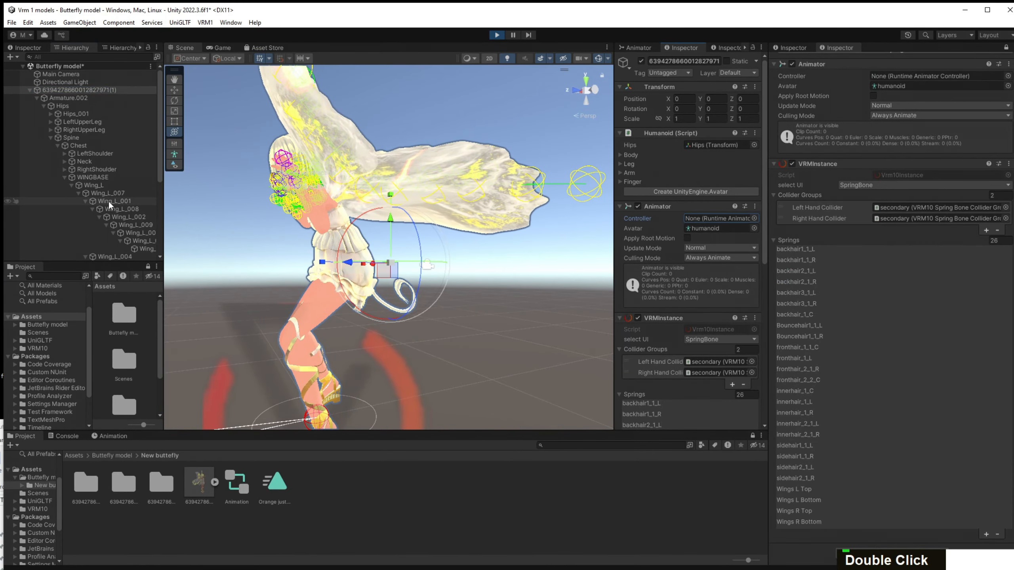
# Expand the RightShoulder chain down to RightHand and move the RightHand bone behind the back to test the wing springs.
pyautogui.scroll(-2, 95, 199)
pyautogui.scroll(2, 63, 193)
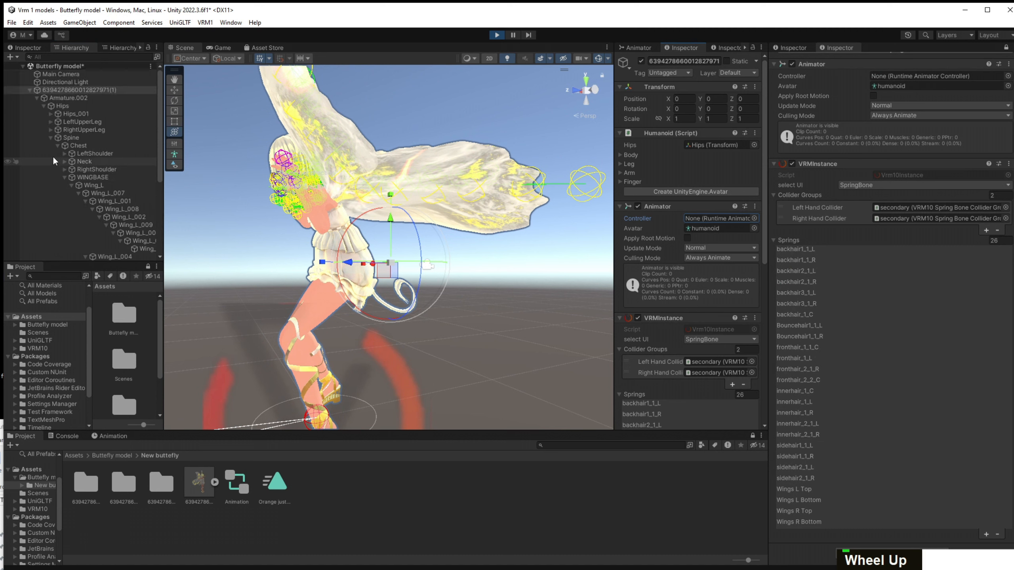
pyautogui.click(63, 170)
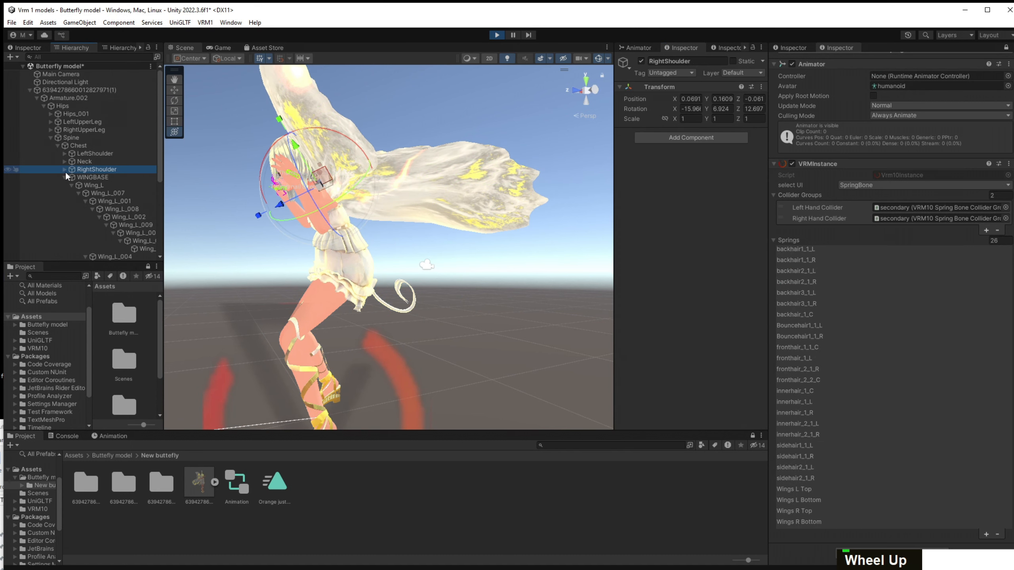
pyautogui.click(65, 172)
pyautogui.click(71, 177)
pyautogui.doubleClick(76, 184)
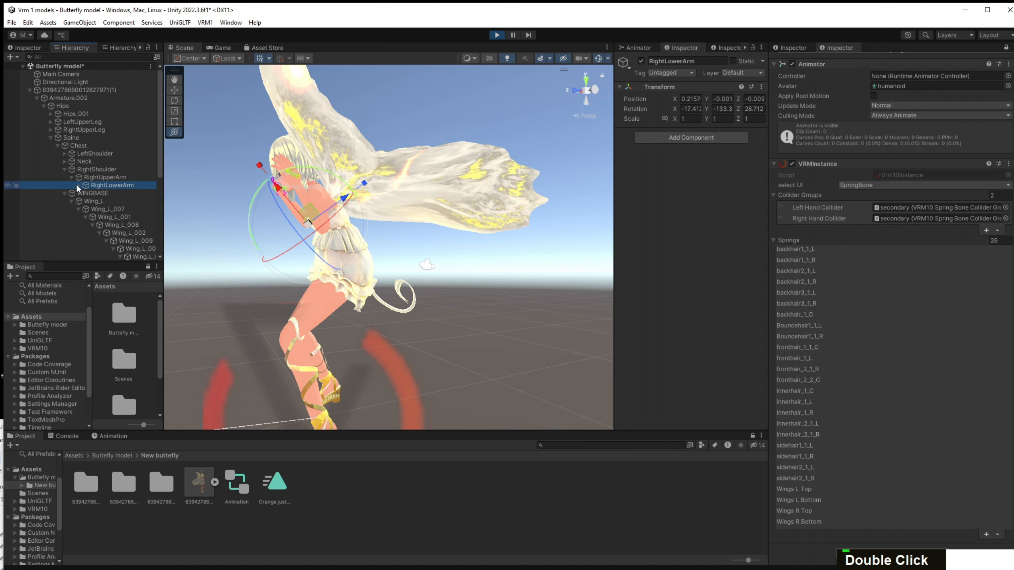
pyautogui.click(77, 185)
pyautogui.click(105, 193)
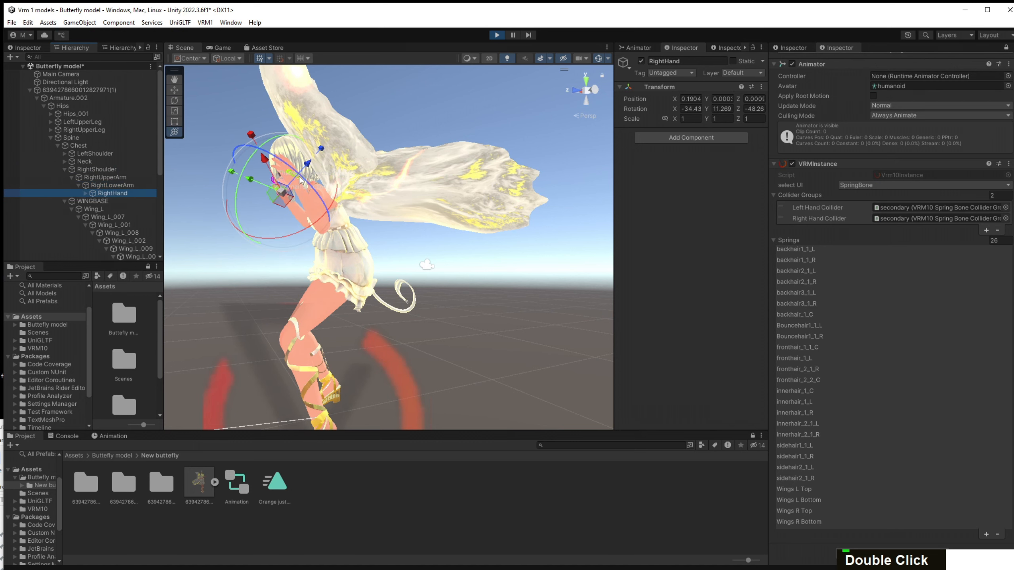
pyautogui.moveTo(328, 155); pyautogui.dragTo(591, 144, button='middle')
pyautogui.moveTo(592, 146); pyautogui.dragTo(502, 246)
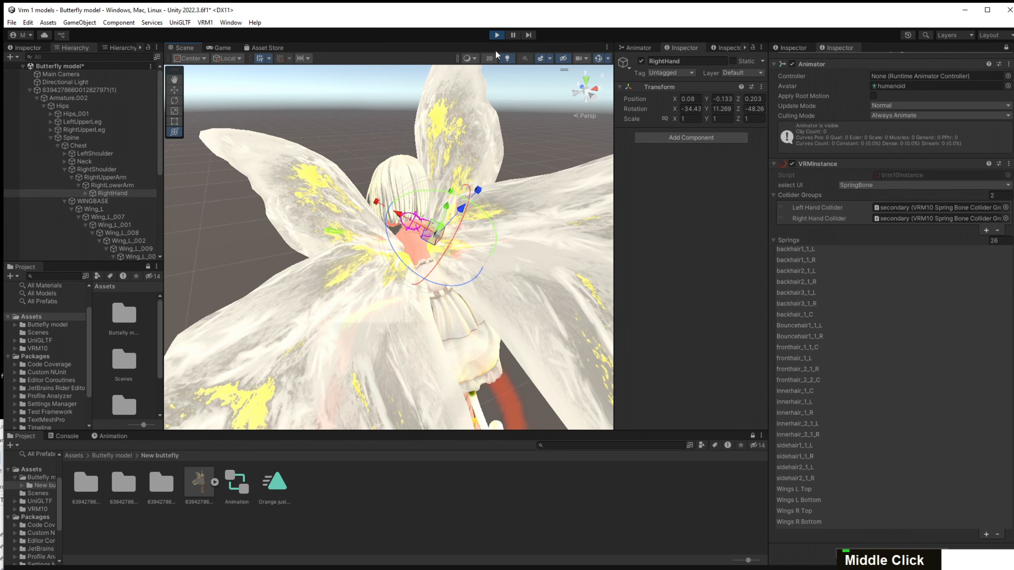
pyautogui.moveTo(383, 145); pyautogui.dragTo(499, 160, button='right')
pyautogui.moveTo(499, 160); pyautogui.dragTo(515, 168, button='middle')
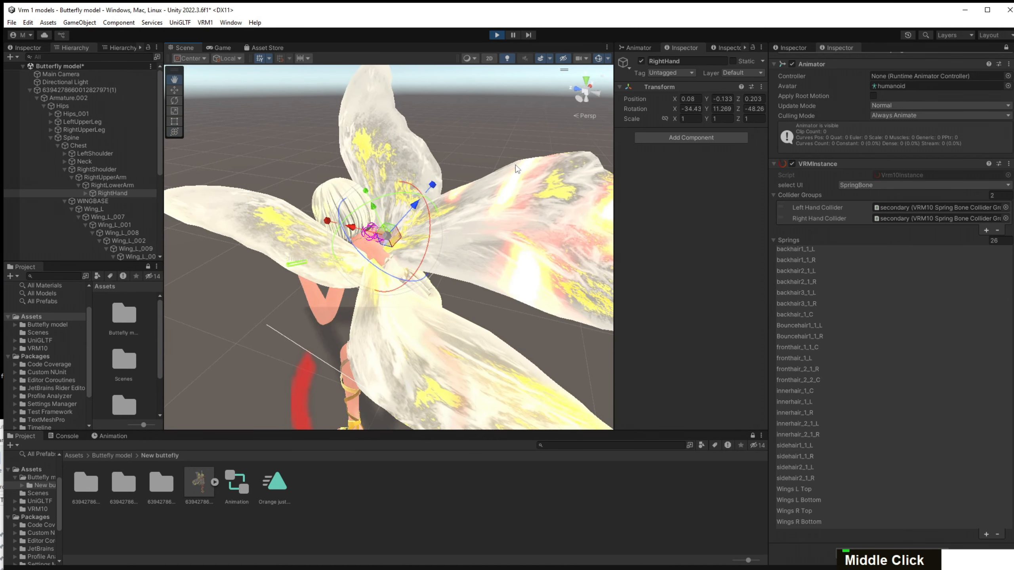
# Assign Wing_L_002 as the Element 0 joint of the Wings R Bottom spring.
pyautogui.click(139, 161)
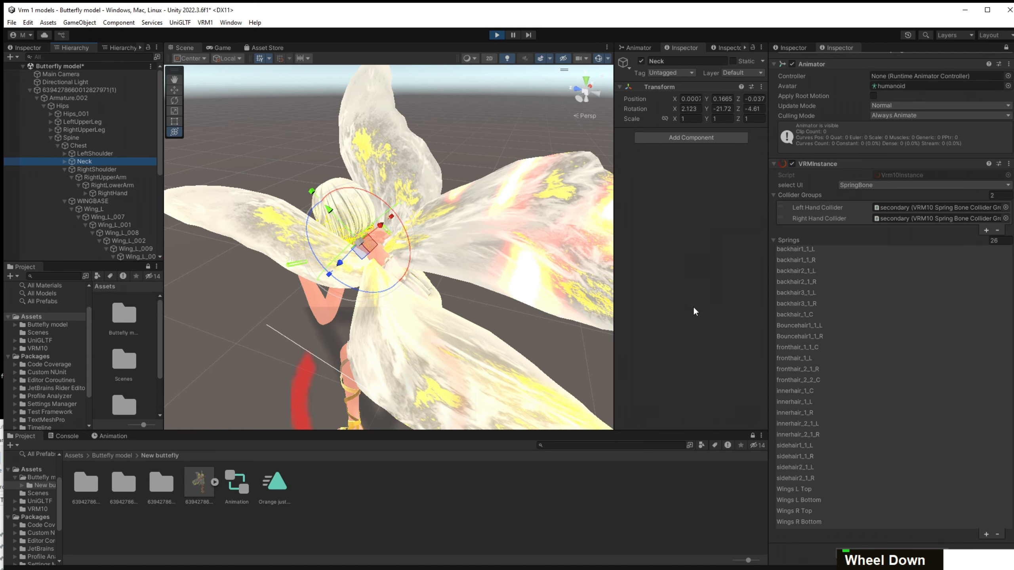
pyautogui.click(815, 520)
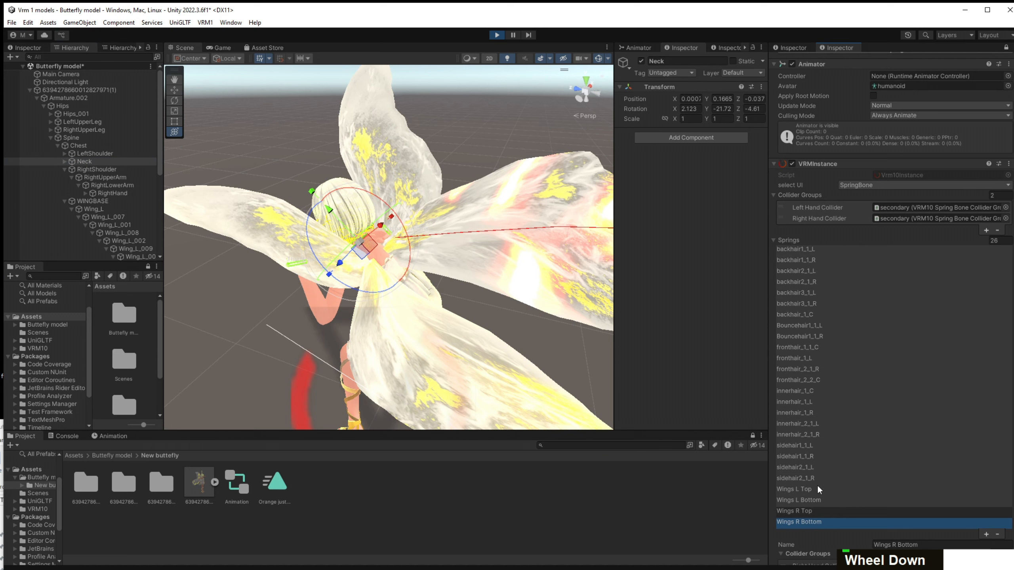
pyautogui.scroll(-5, 818, 484)
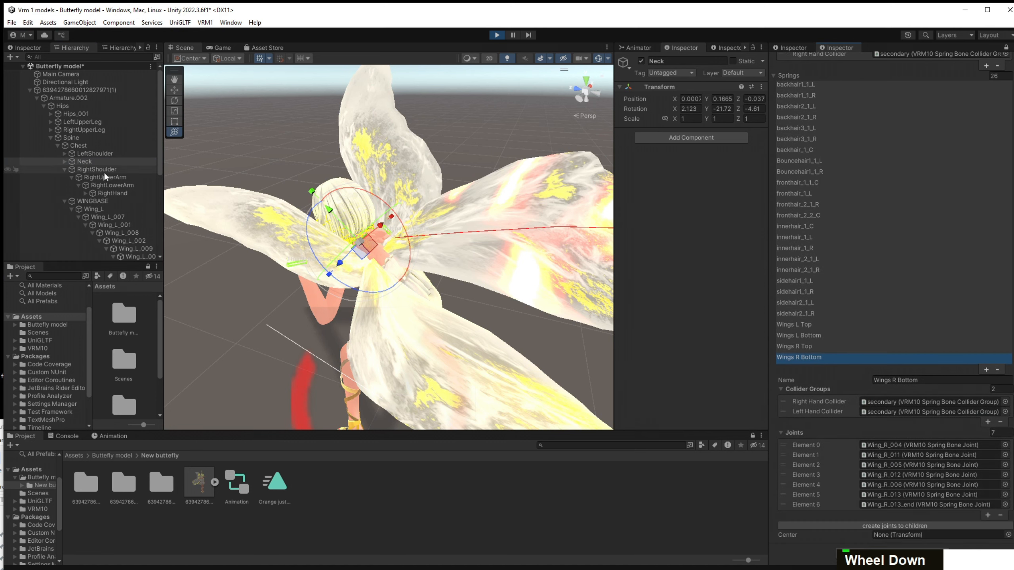
pyautogui.moveTo(117, 243); pyautogui.dragTo(541, 281)
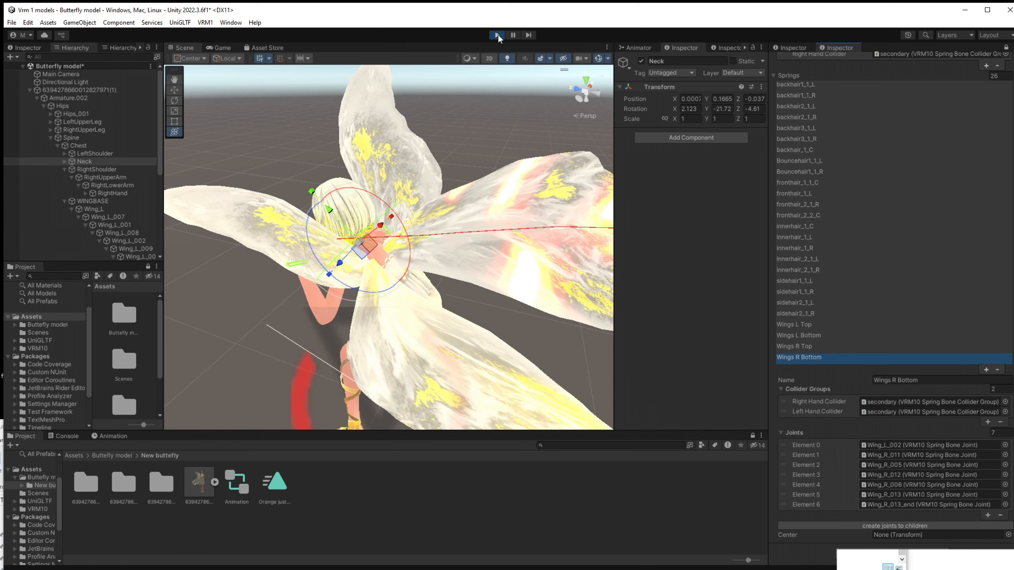
# Exit Play mode and check the collider groups and joints of the Wings R Bottom spring.
pyautogui.click(497, 35)
pyautogui.scroll(-3, 903, 388)
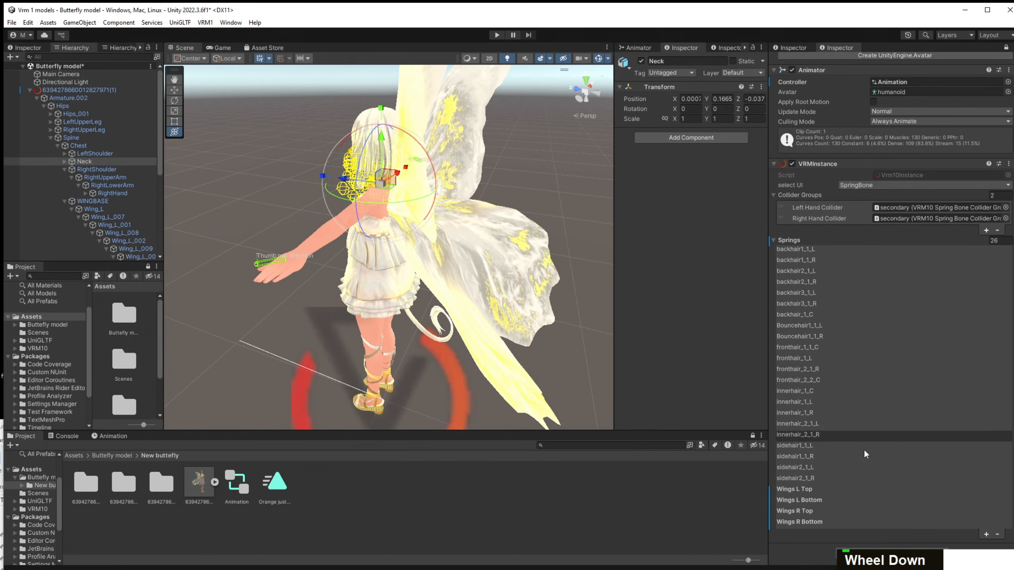
pyautogui.click(843, 518)
pyautogui.scroll(-4, 855, 500)
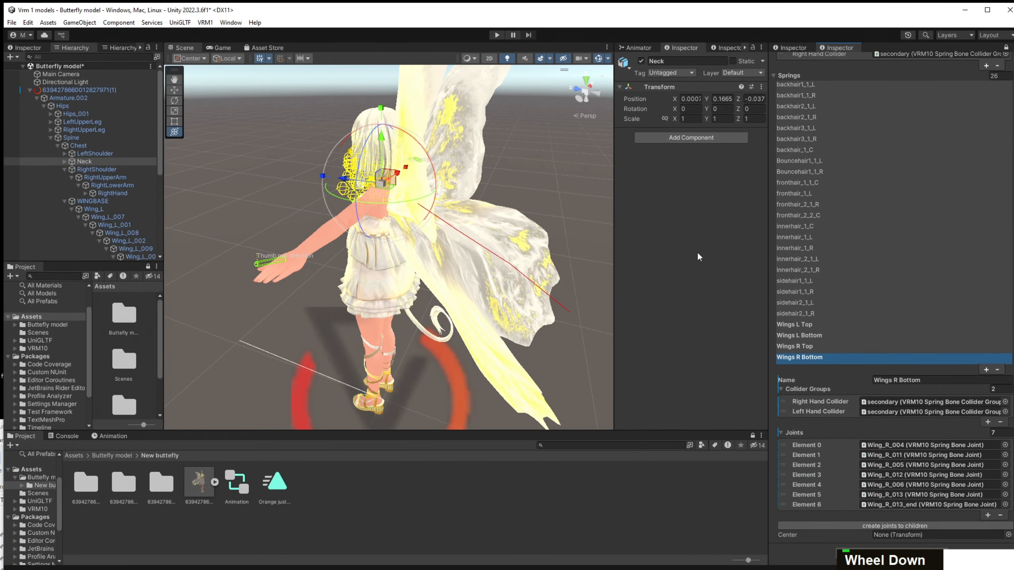
pyautogui.scroll(-5, 102, 126)
pyautogui.scroll(5, 101, 125)
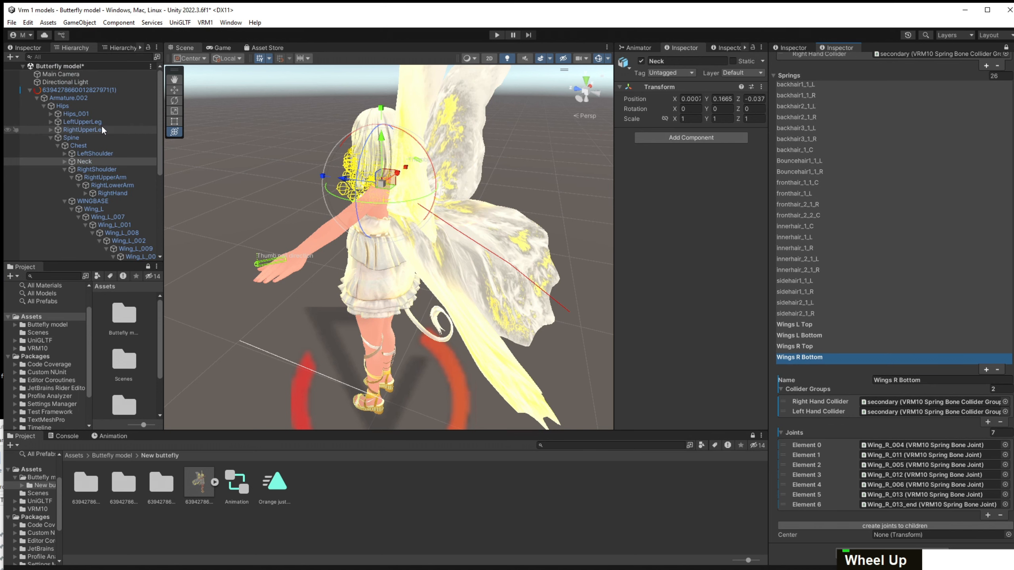
pyautogui.scroll(-6, 101, 125)
pyautogui.scroll(6, 102, 126)
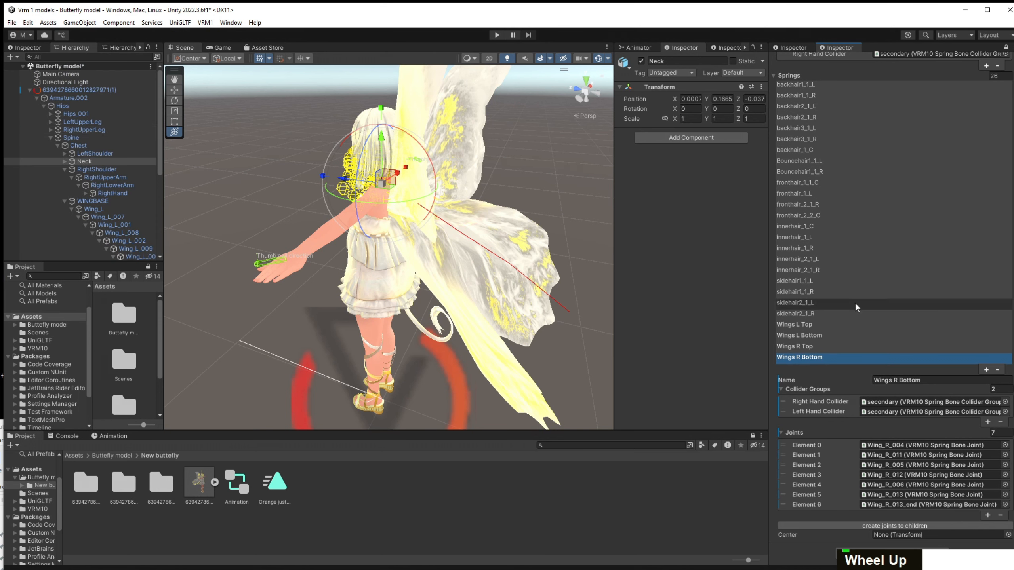
# Examine the avatar's wings from the side and front, and the tail beneath the dress up close.
pyautogui.moveTo(451, 122); pyautogui.dragTo(574, 117, button='right')
pyautogui.moveTo(351, 149); pyautogui.dragTo(574, 200, button='middle')
pyautogui.moveTo(372, 263); pyautogui.dragTo(404, 262, button='right')
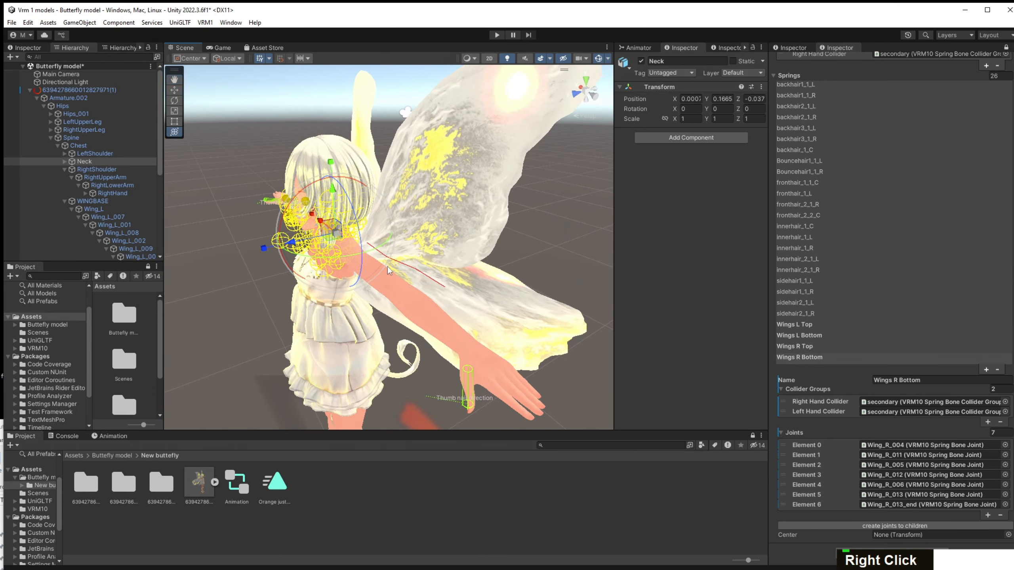
pyautogui.moveTo(323, 257); pyautogui.dragTo(415, 257, button='middle')
pyautogui.moveTo(276, 279); pyautogui.dragTo(421, 260, button='right')
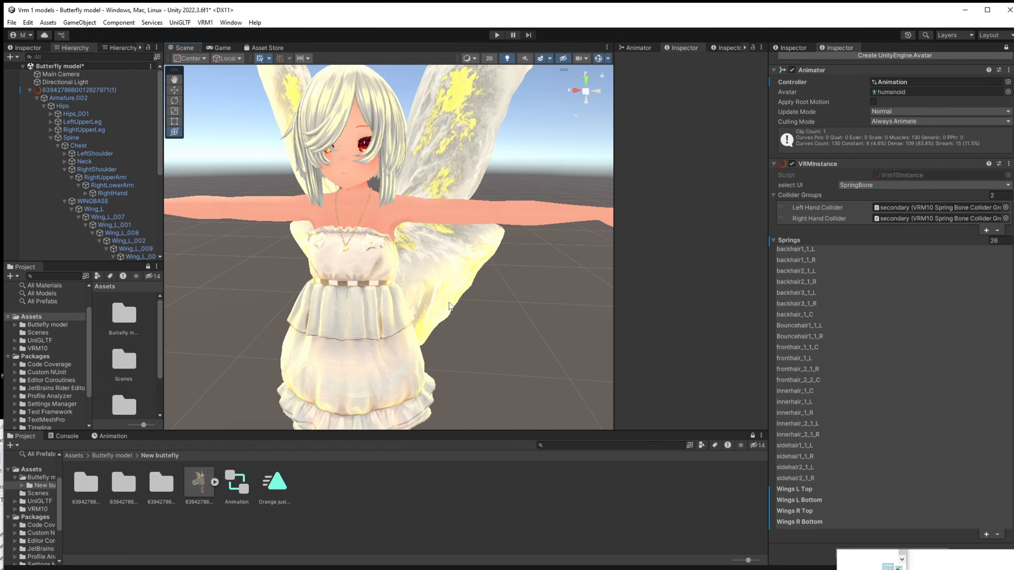
pyautogui.moveTo(476, 132); pyautogui.dragTo(463, 134, button='right')
pyautogui.scroll(-3, 463, 133)
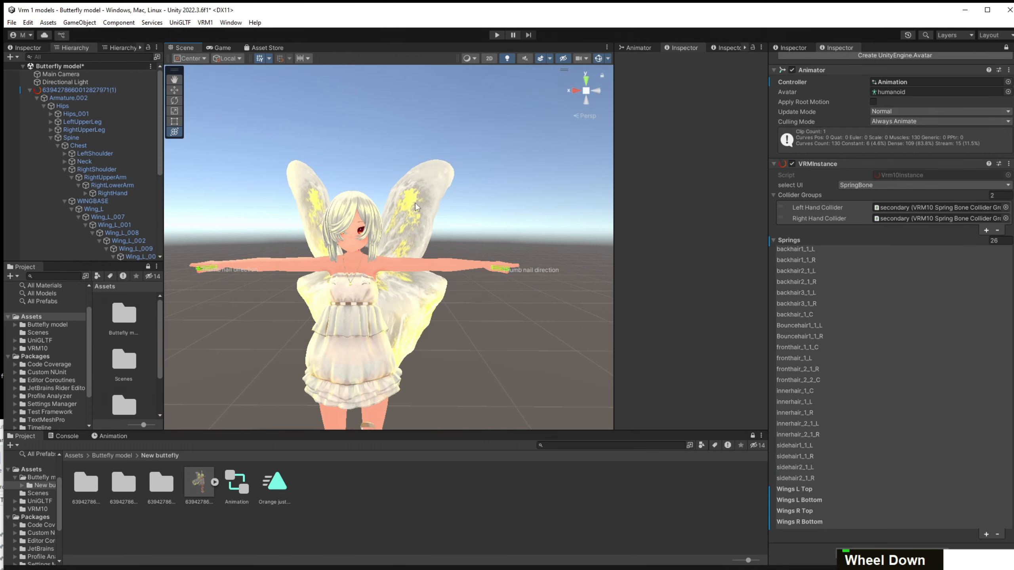
pyautogui.moveTo(371, 240); pyautogui.dragTo(427, 247, button='middle')
pyautogui.scroll(5, 389, 286)
pyautogui.moveTo(390, 286); pyautogui.dragTo(518, 332, button='right')
pyautogui.moveTo(518, 333); pyautogui.dragTo(569, 266, button='middle')
pyautogui.moveTo(570, 266); pyautogui.dragTo(557, 203, button='right')
pyautogui.moveTo(557, 202); pyautogui.dragTo(501, 236, button='middle')
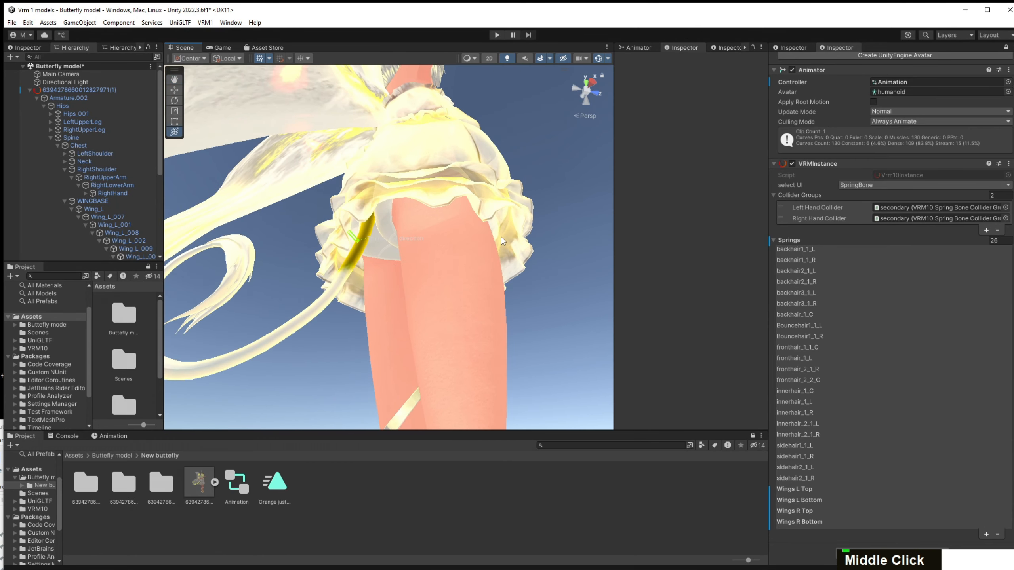
pyautogui.moveTo(501, 236); pyautogui.dragTo(475, 255, button='right')
pyautogui.moveTo(474, 256); pyautogui.dragTo(448, 276, button='middle')
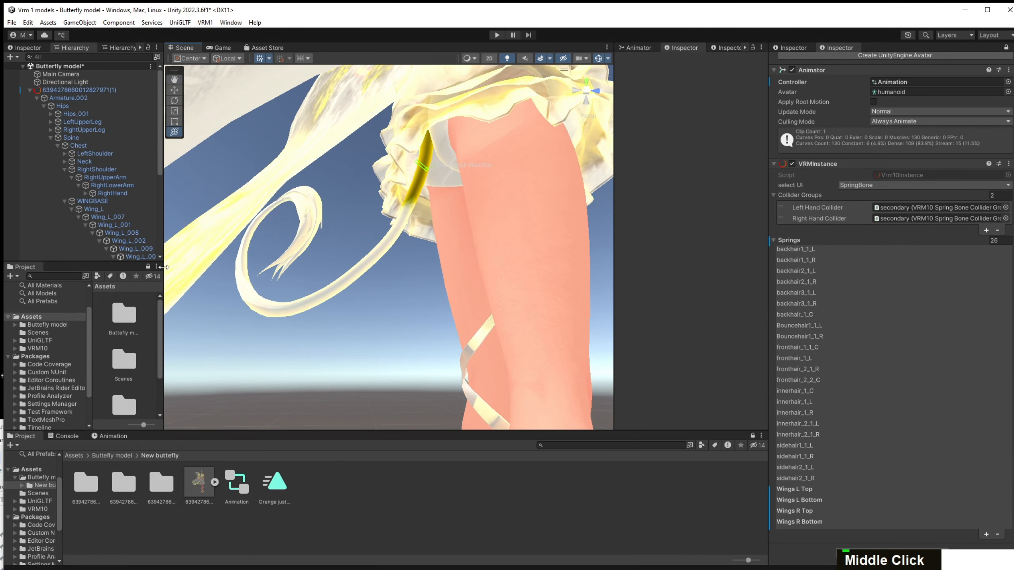
# Collapse the WINGBASE and RightShoulder branches, and expand the Hips_001 chain to select Hips_004.
pyautogui.scroll(-2, 125, 232)
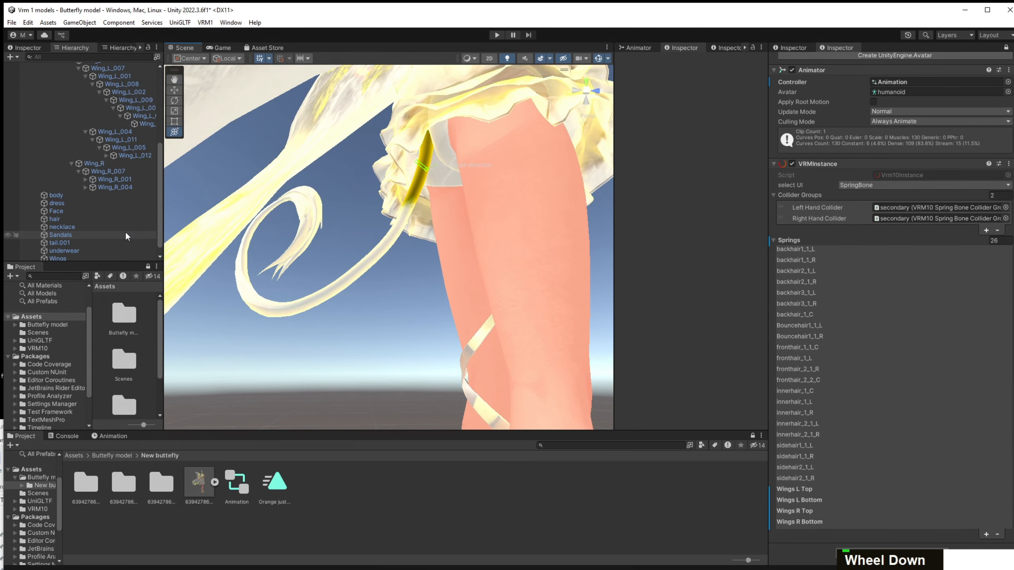
pyautogui.scroll(2, 75, 223)
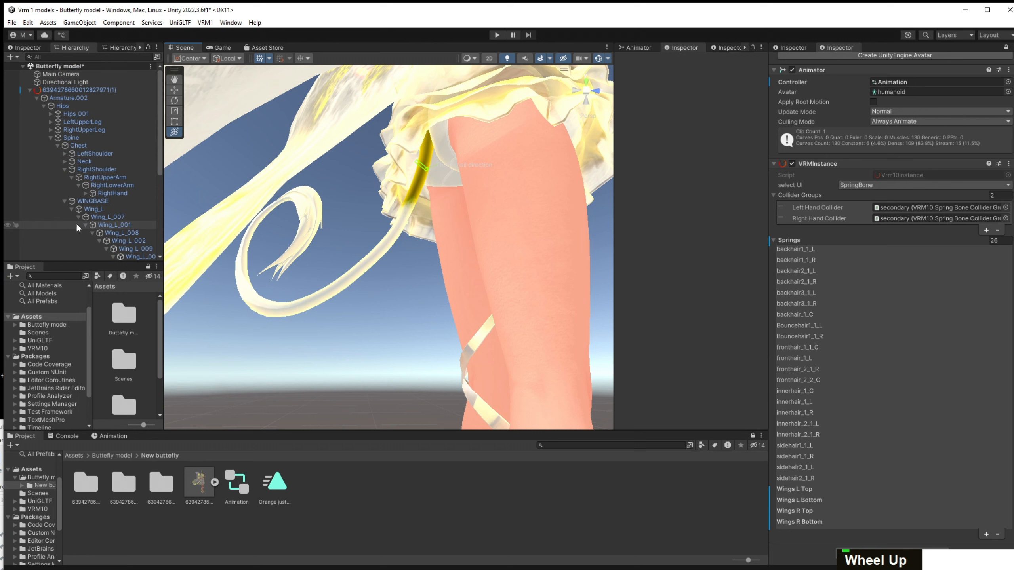
pyautogui.click(62, 205)
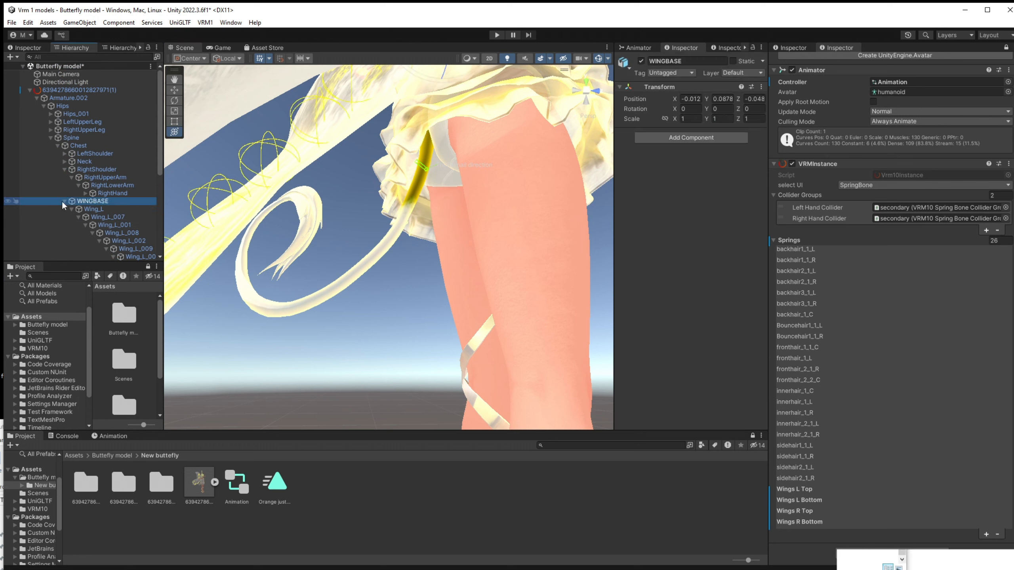
pyautogui.click(63, 202)
pyautogui.click(64, 169)
pyautogui.click(56, 138)
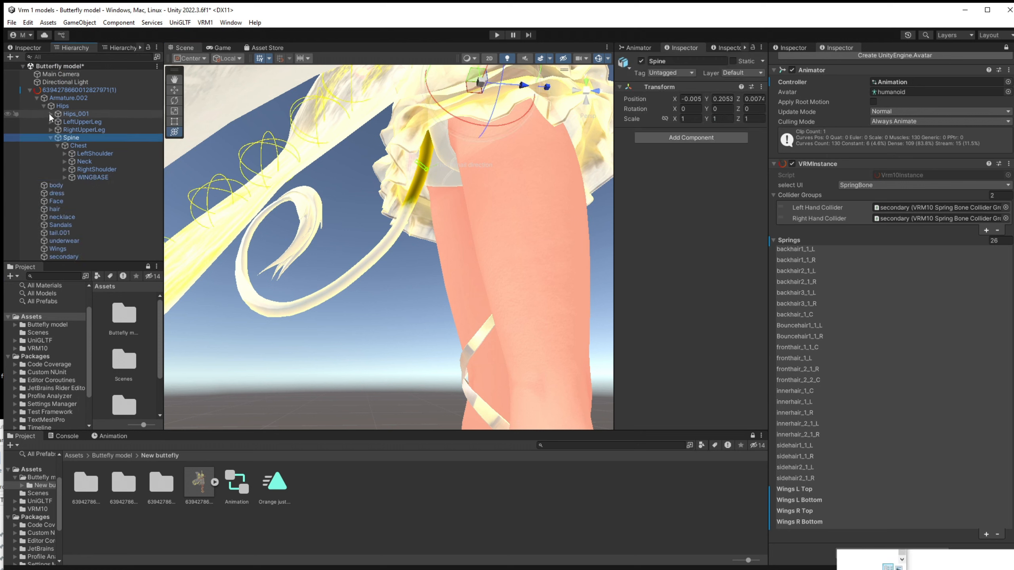
pyautogui.click(50, 113)
pyautogui.doubleClick(58, 122)
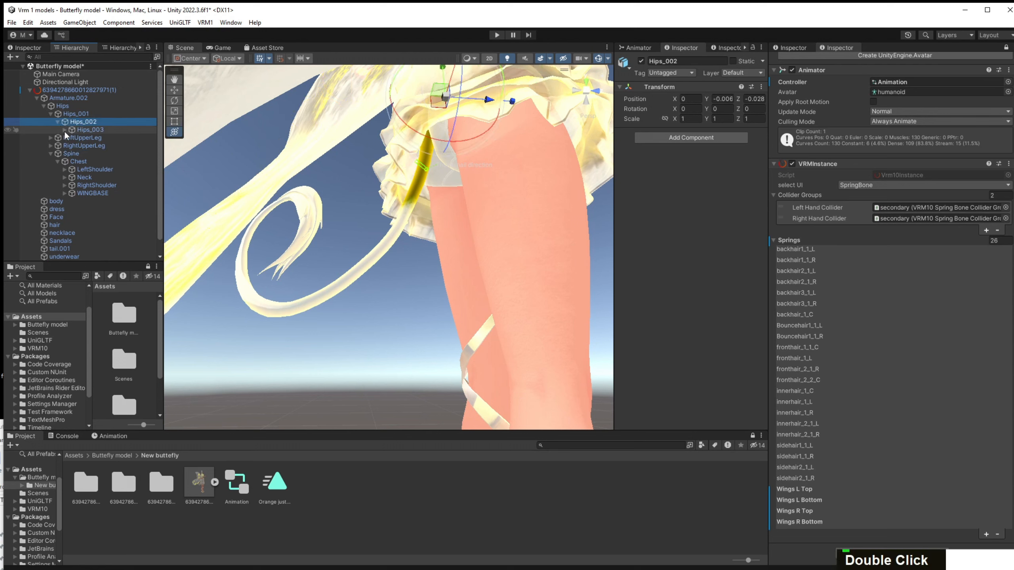
pyautogui.click(64, 130)
pyautogui.click(86, 137)
# Rotate the Hips_004 bone freely to test its effect on the tail, and undo the rotation.
pyautogui.moveTo(397, 170); pyautogui.dragTo(386, 142)
pyautogui.hotkey('ctrl', 'z')
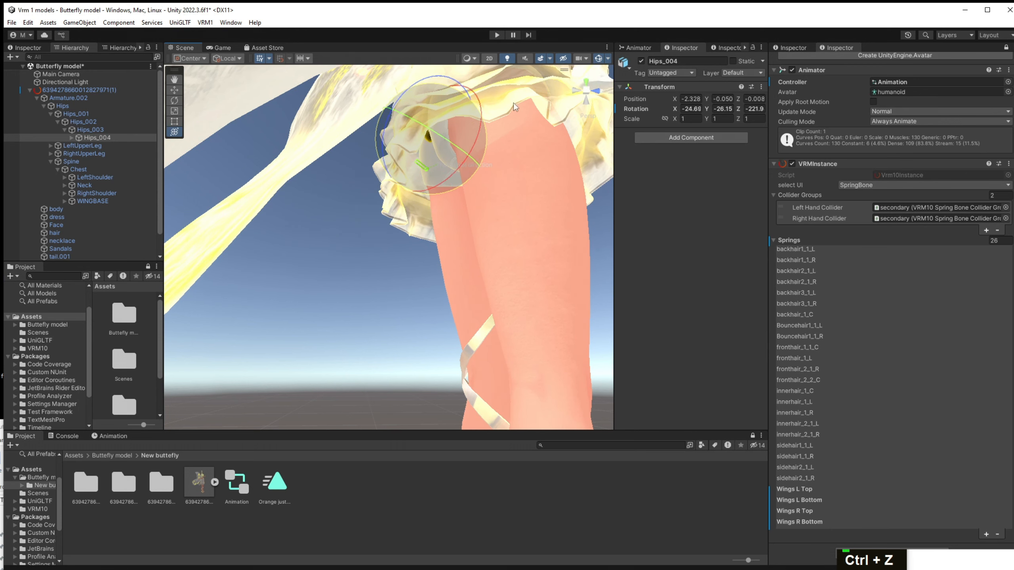
pyautogui.hotkey('ctrl', 'z')
# Add a new spring to the end of the Springs list, expand its collider groups and joints, and name it Tail.
pyautogui.scroll(-2, 895, 337)
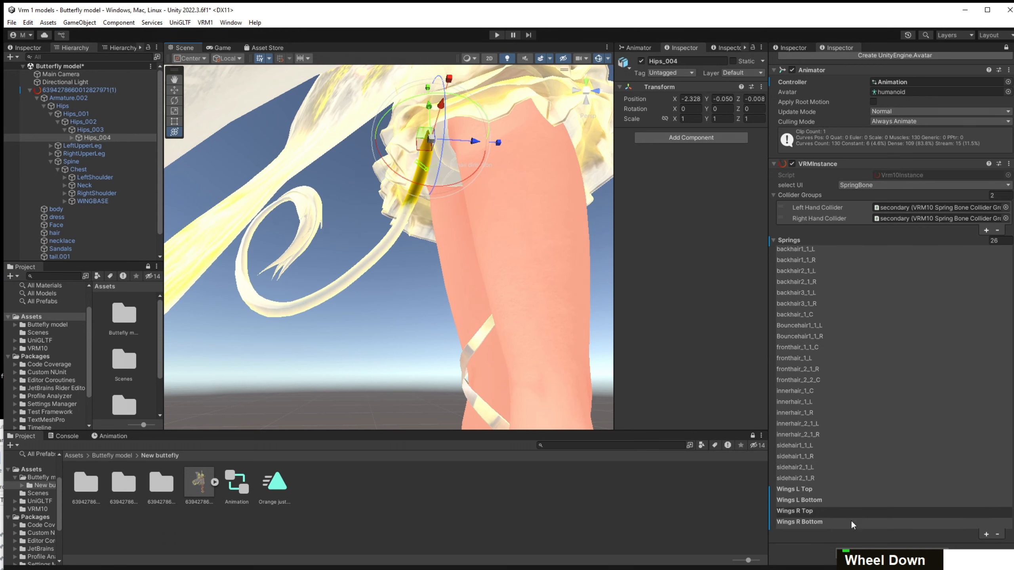
pyautogui.click(988, 534)
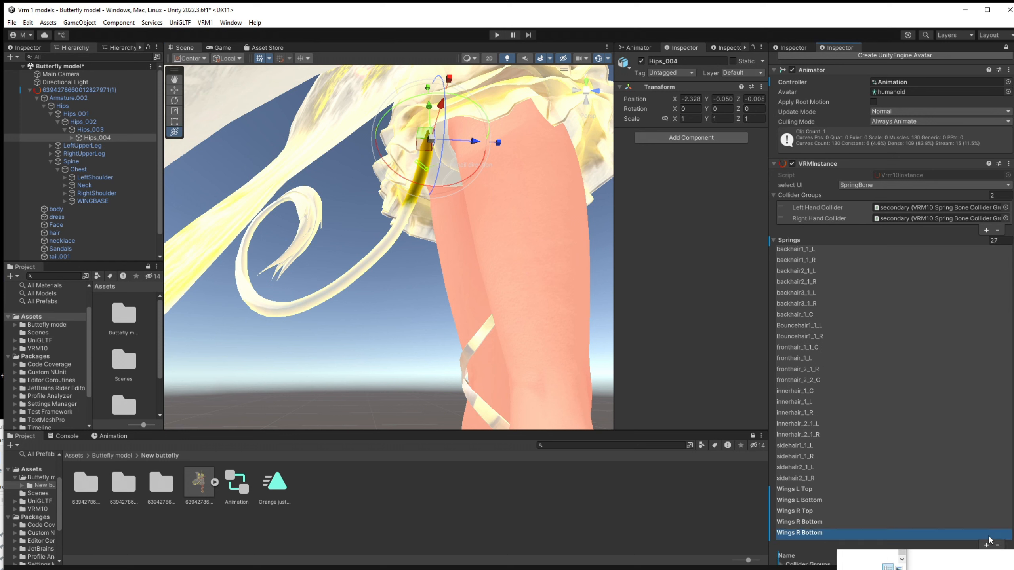
pyautogui.scroll(-2, 926, 488)
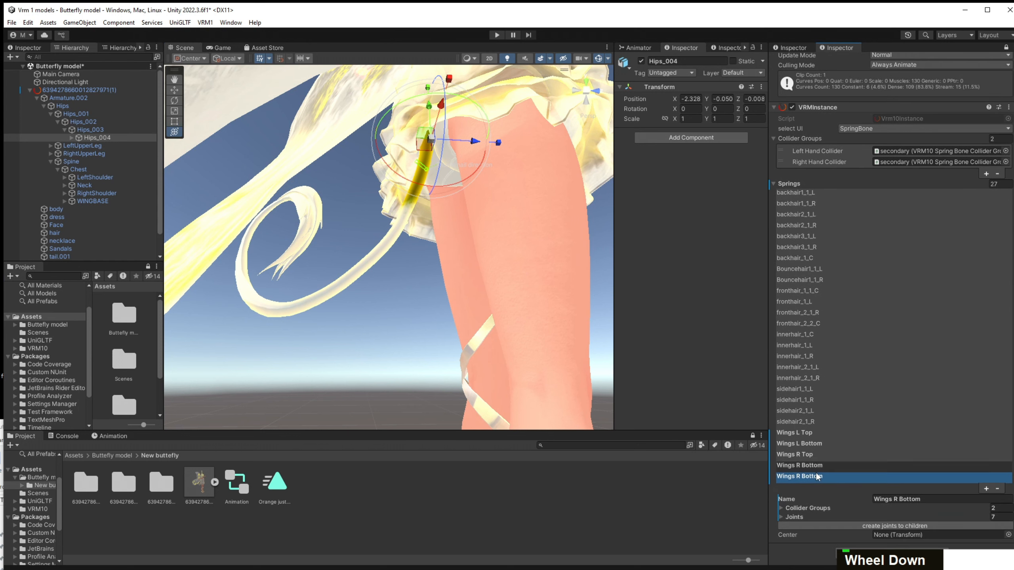
pyautogui.click(782, 517)
pyautogui.click(781, 509)
pyautogui.click(878, 476)
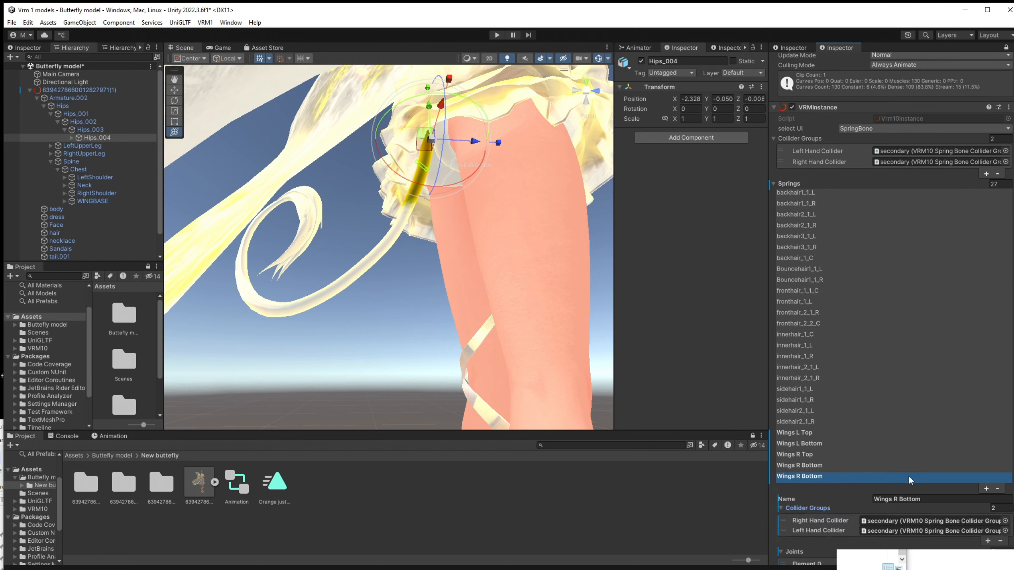
pyautogui.click(940, 500)
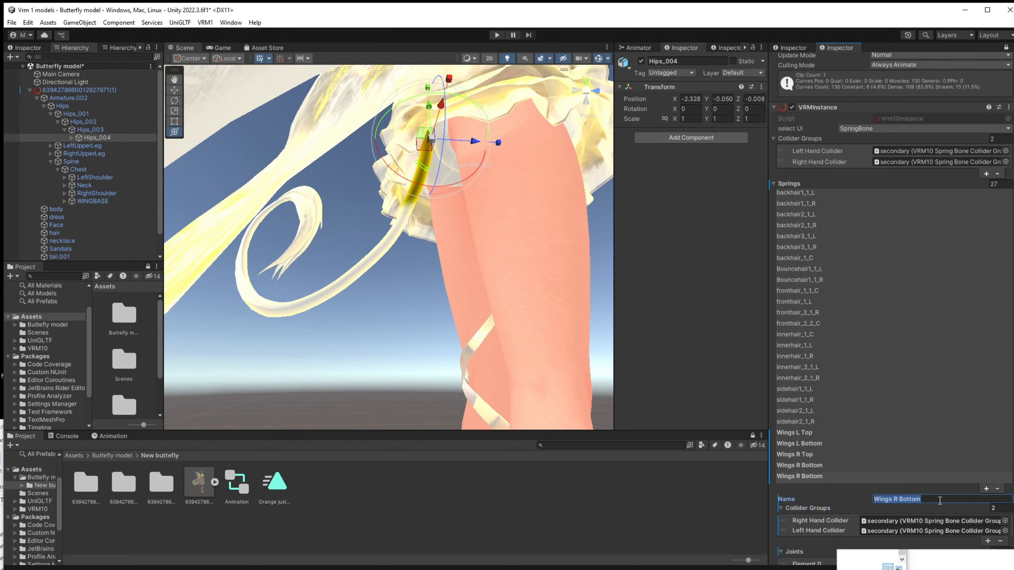
pyautogui.write('Tail')
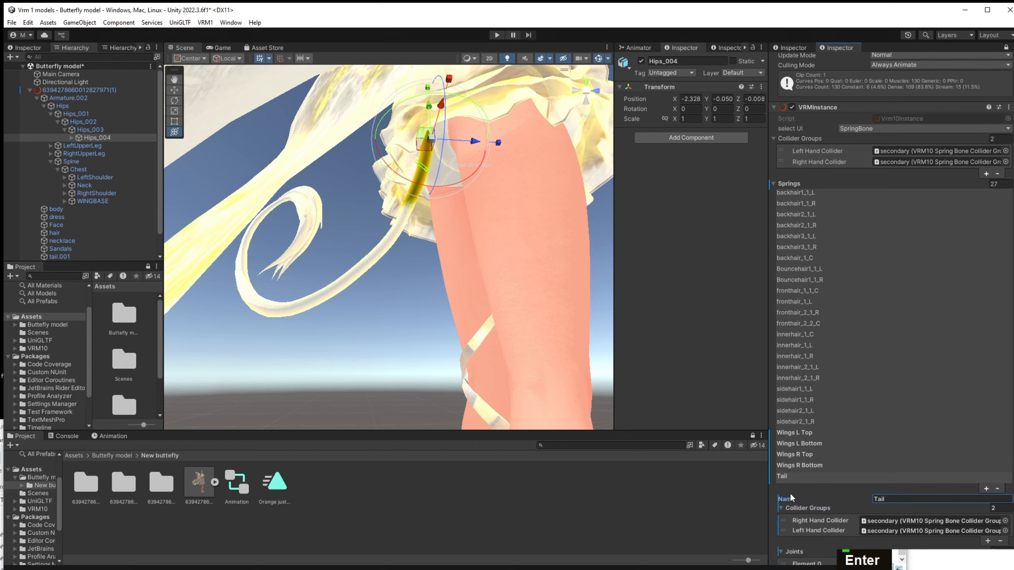
pyautogui.scroll(-5, 790, 493)
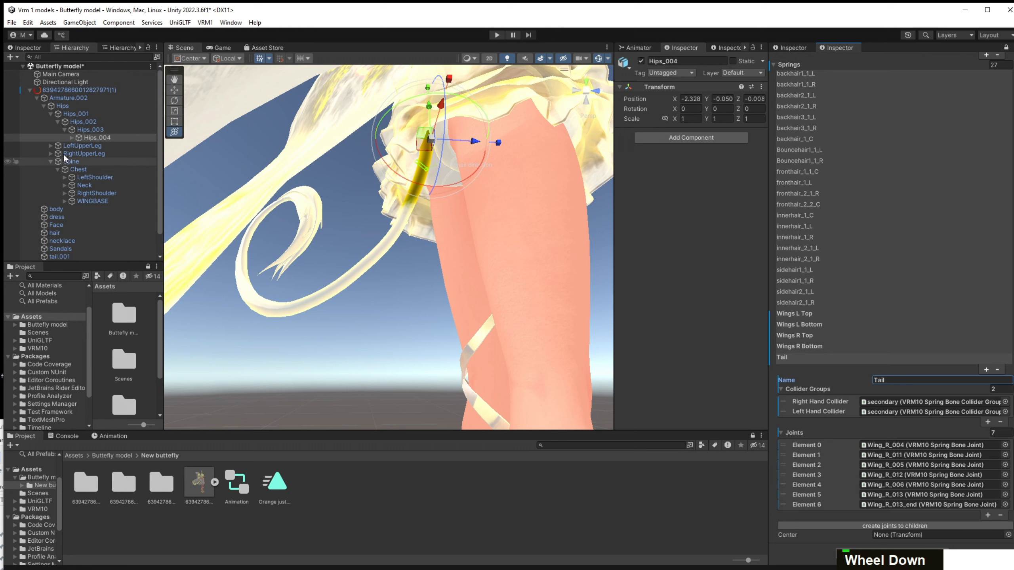
# Add a VRM10 Spring Bone Joint component to the Hips_004 bone.
pyautogui.moveTo(320, 206); pyautogui.dragTo(880, 447)
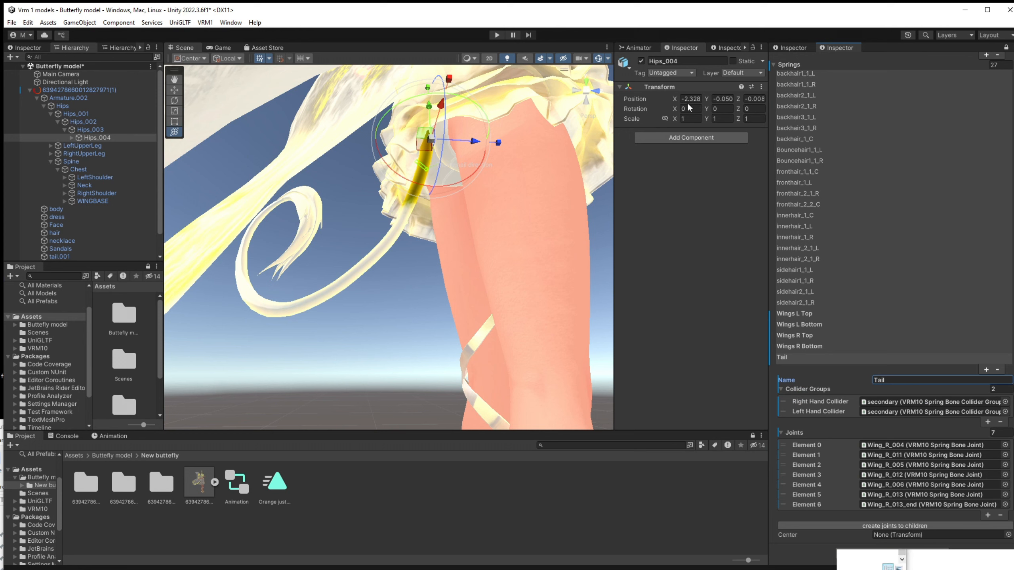
pyautogui.click(705, 138)
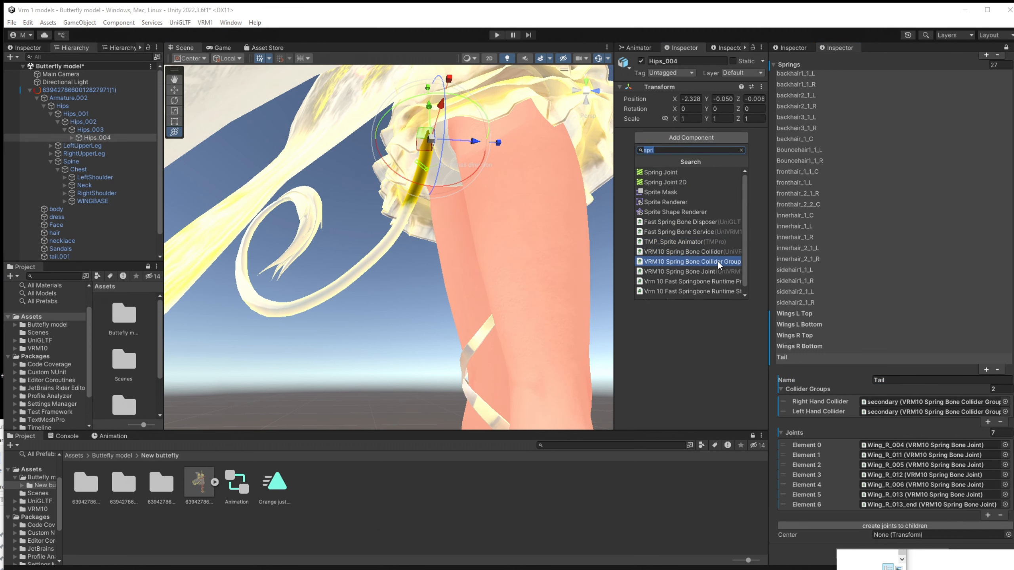
pyautogui.click(717, 273)
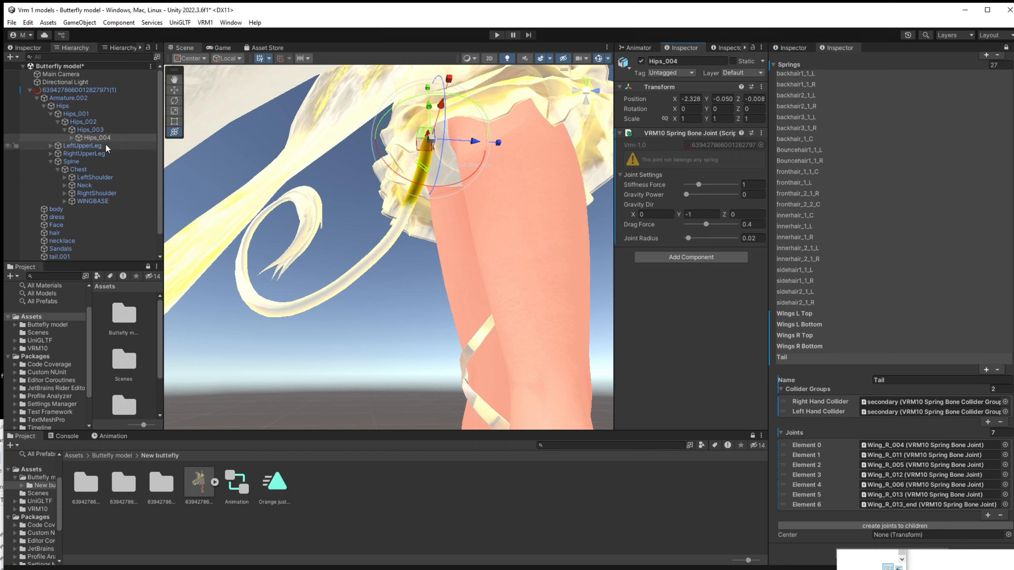
# Assign Hips_004 as the first joint of the Tail spring and create the remaining joints from its children.
pyautogui.moveTo(97, 137); pyautogui.dragTo(873, 450)
pyautogui.click(883, 526)
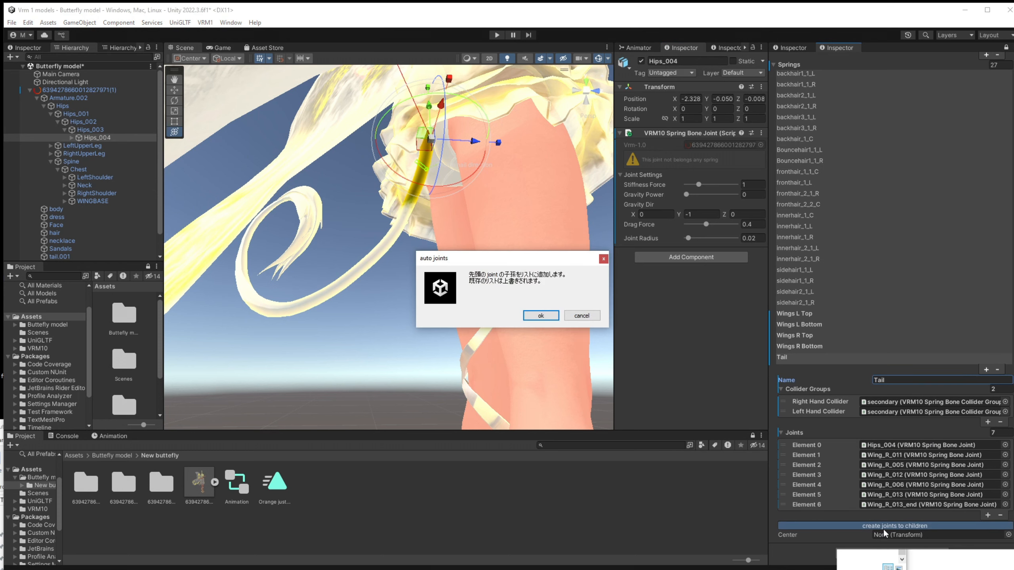
pyautogui.click(541, 316)
pyautogui.scroll(-3, 903, 449)
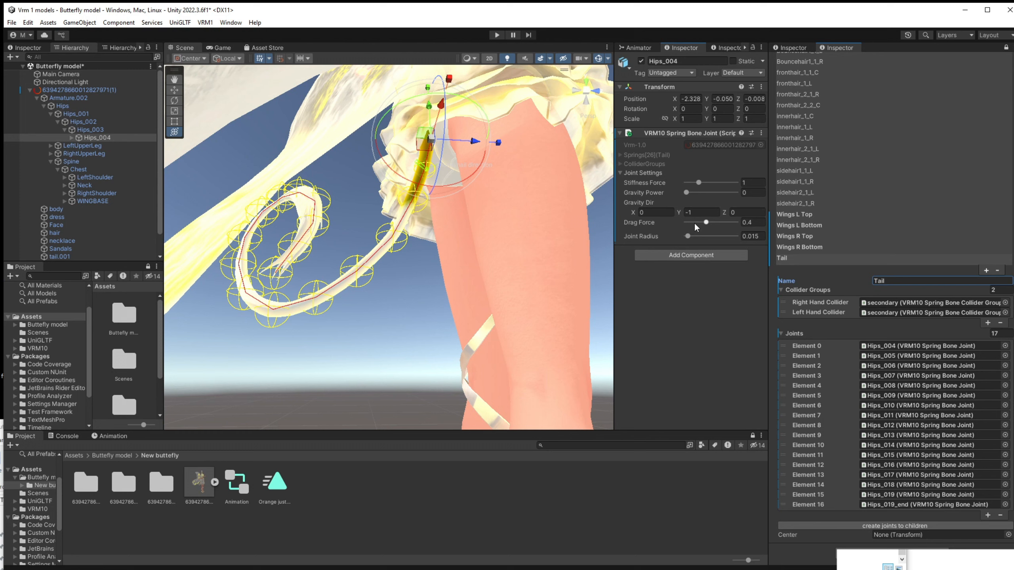
# Run the scene briefly to preview the tail's motion in the scene view, and stop playback.
pyautogui.doubleClick(497, 36)
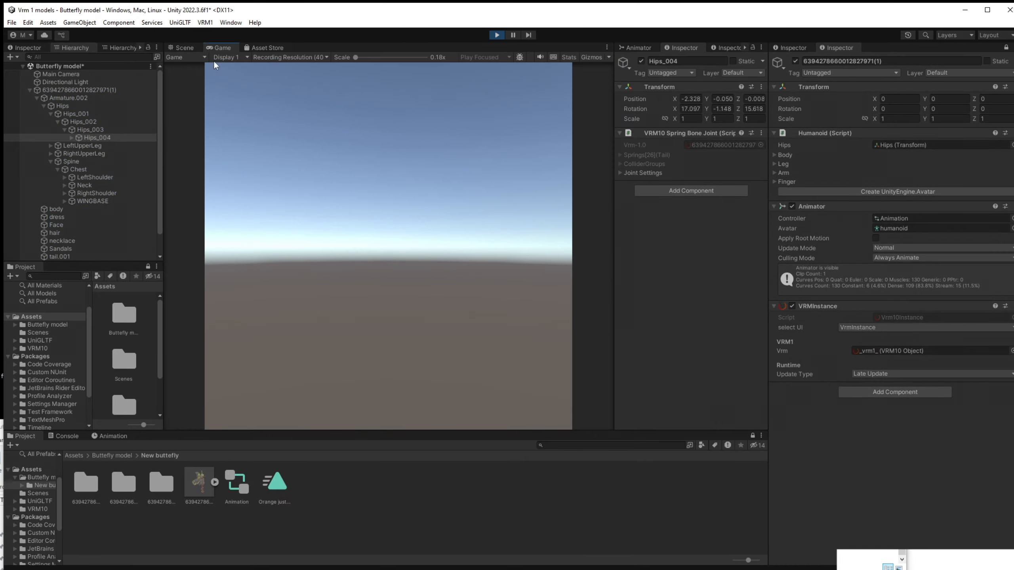
pyautogui.click(184, 47)
pyautogui.moveTo(451, 187); pyautogui.dragTo(484, 159, button='middle')
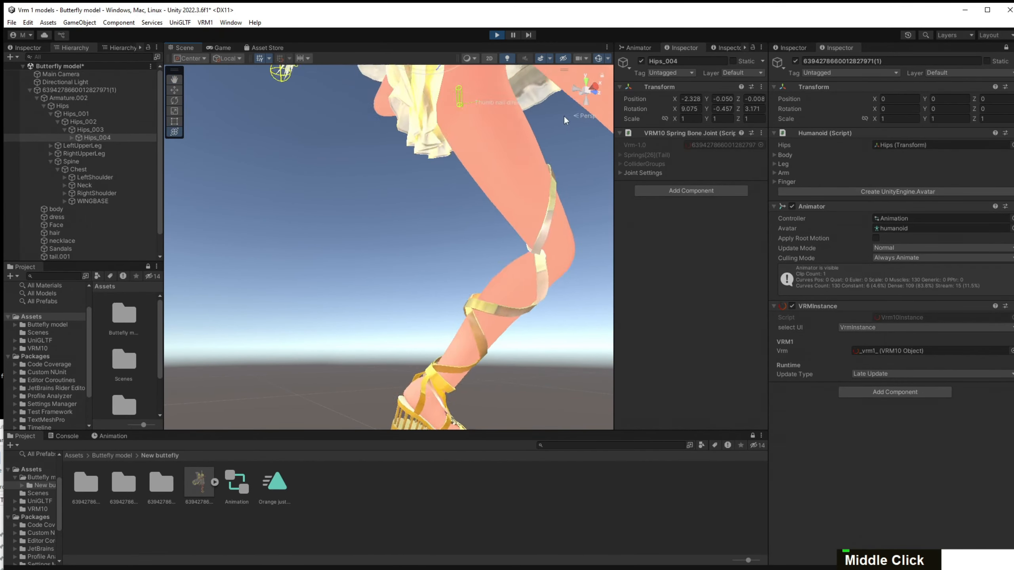
pyautogui.click(496, 35)
# Set the stiffness force of the Hips_004 spring bone joint to 1.72.
pyautogui.click(622, 173)
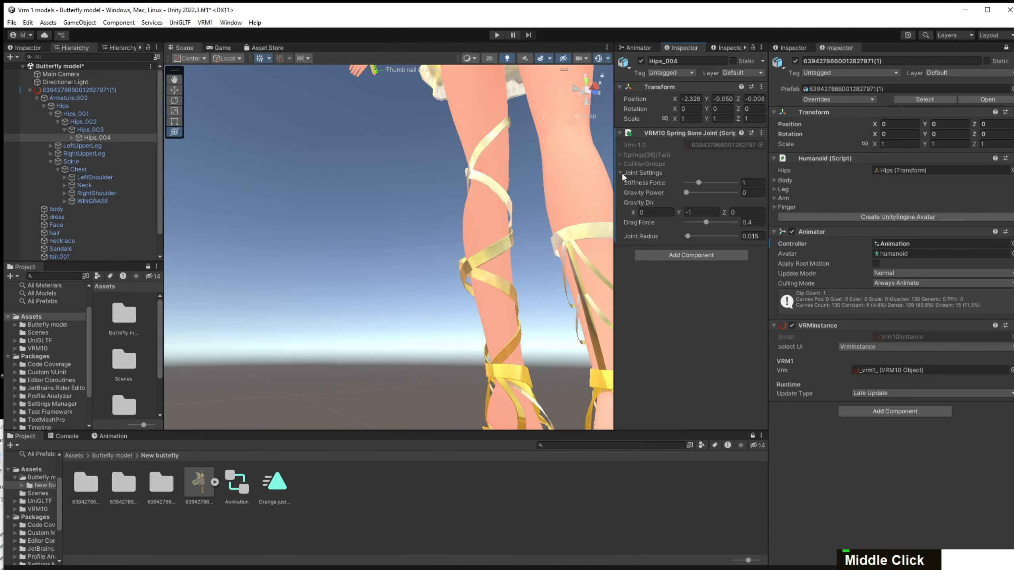
pyautogui.moveTo(581, 168); pyautogui.dragTo(569, 213, button='middle')
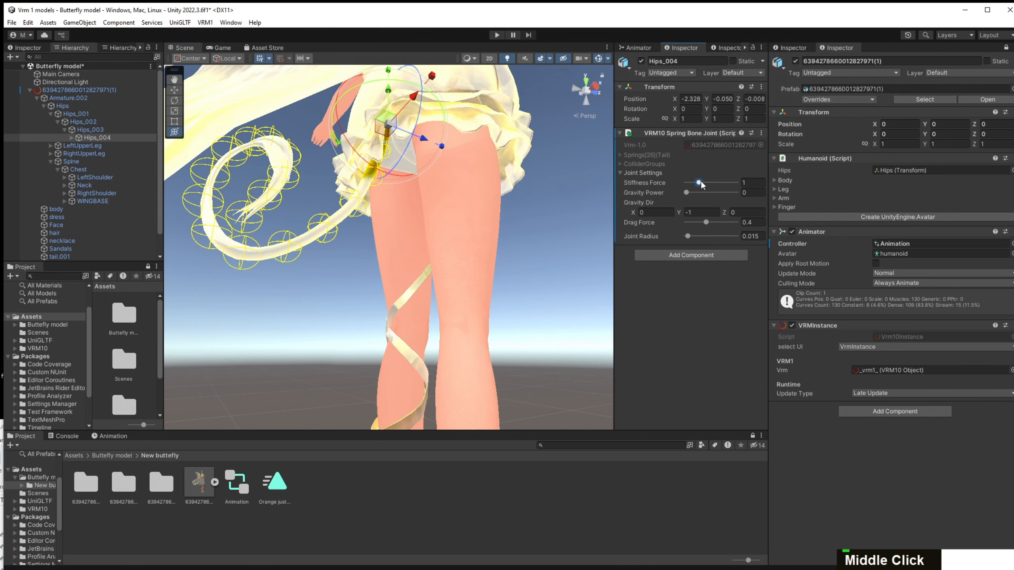
pyautogui.moveTo(699, 182); pyautogui.dragTo(704, 183)
pyautogui.moveTo(708, 183); pyautogui.dragTo(709, 183)
# Return to the Tail spring in the SpringBone settings and recreate its joints from the first joint's children.
pyautogui.click(870, 346)
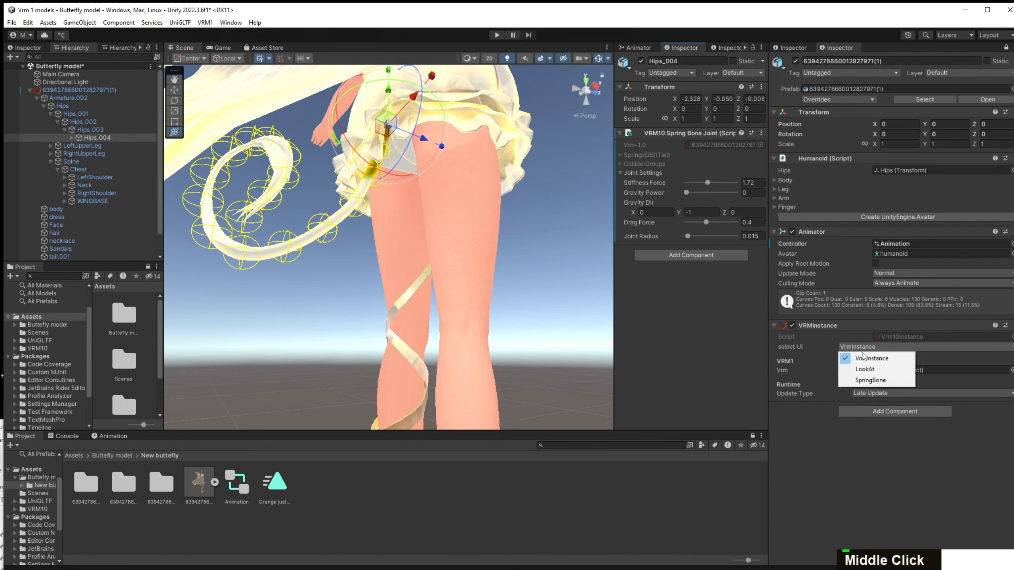
pyautogui.click(872, 382)
pyautogui.scroll(-5, 824, 370)
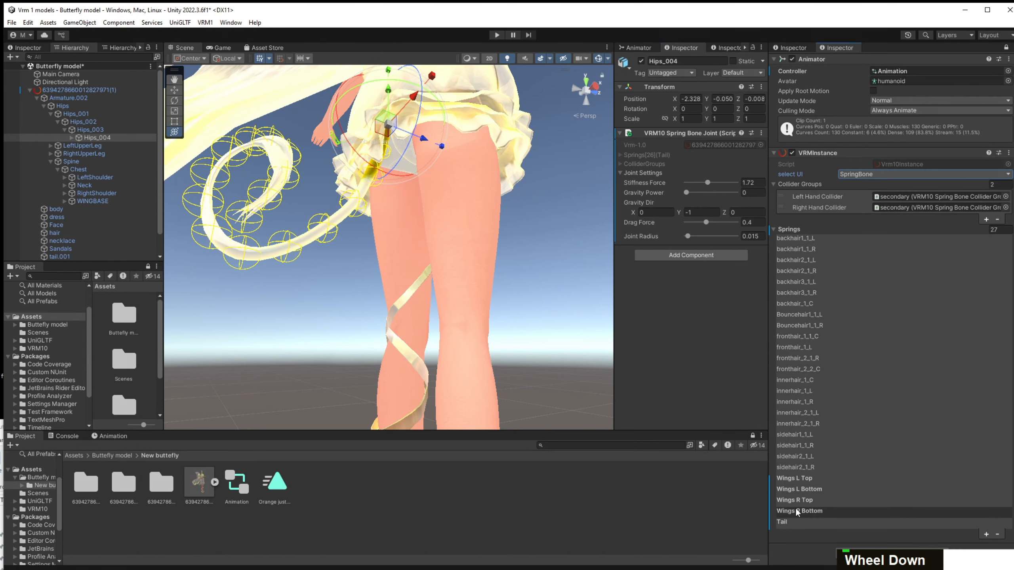
pyautogui.click(797, 519)
pyautogui.scroll(-6, 890, 515)
pyautogui.click(904, 526)
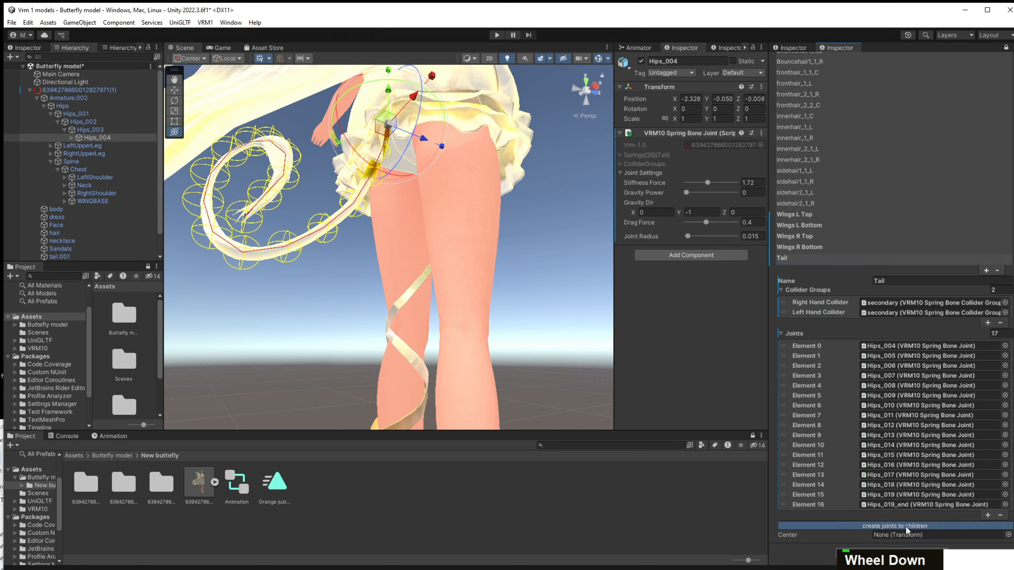
pyautogui.click(541, 316)
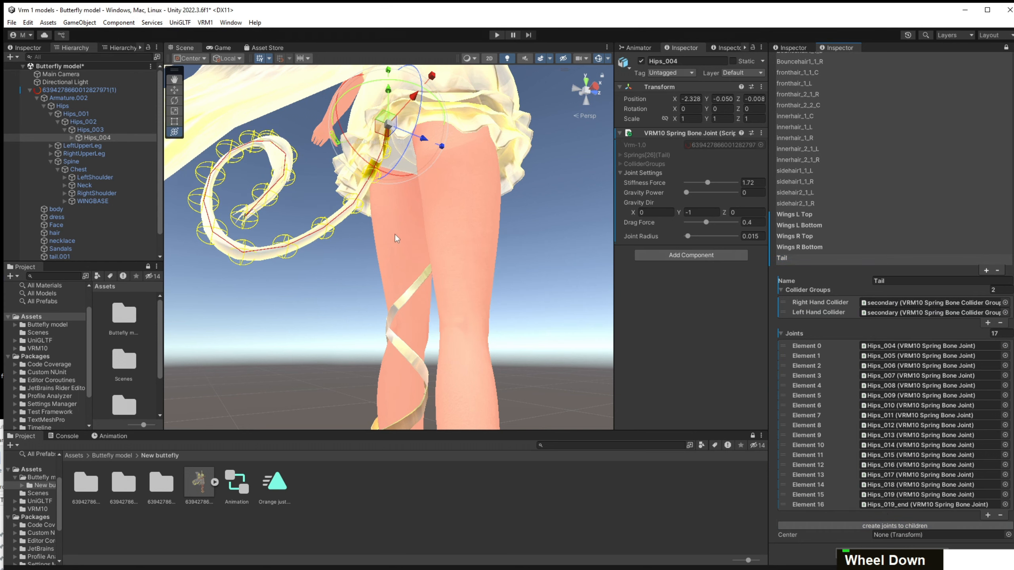
# Play the scene and watch the tail's swing from behind and from the side, and stop playback.
pyautogui.click(498, 35)
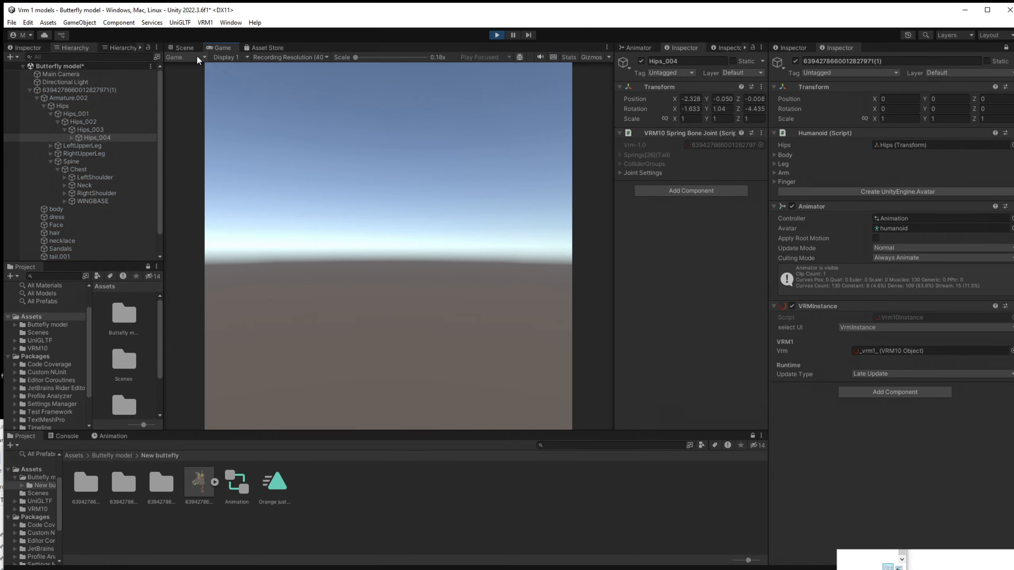
pyautogui.click(189, 49)
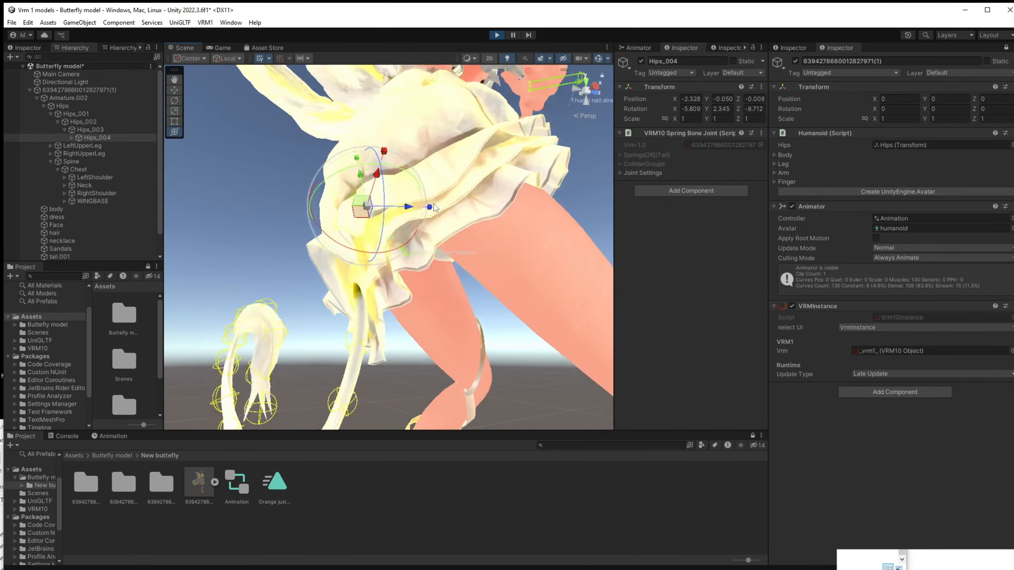
pyautogui.moveTo(434, 204); pyautogui.dragTo(466, 202, button='middle')
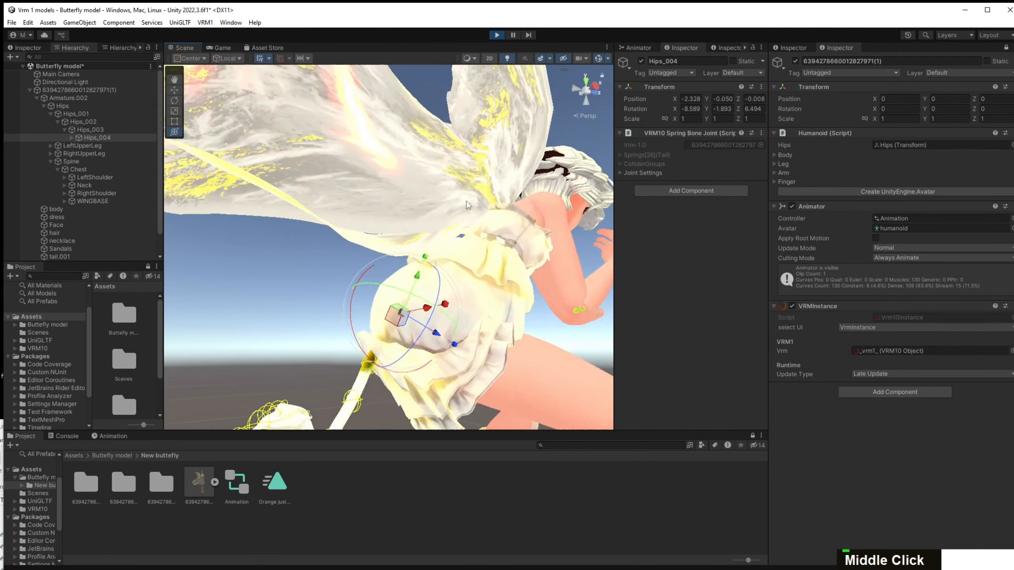
pyautogui.moveTo(466, 201); pyautogui.dragTo(505, 247, button='right')
pyautogui.moveTo(504, 246)
pyautogui.mouseDown(button='middle')
pyautogui.moveTo(514, 235)
pyautogui.moveTo(507, 209)
pyautogui.moveTo(522, 240)
pyautogui.moveTo(506, 259)
pyautogui.mouseUp(button='middle')
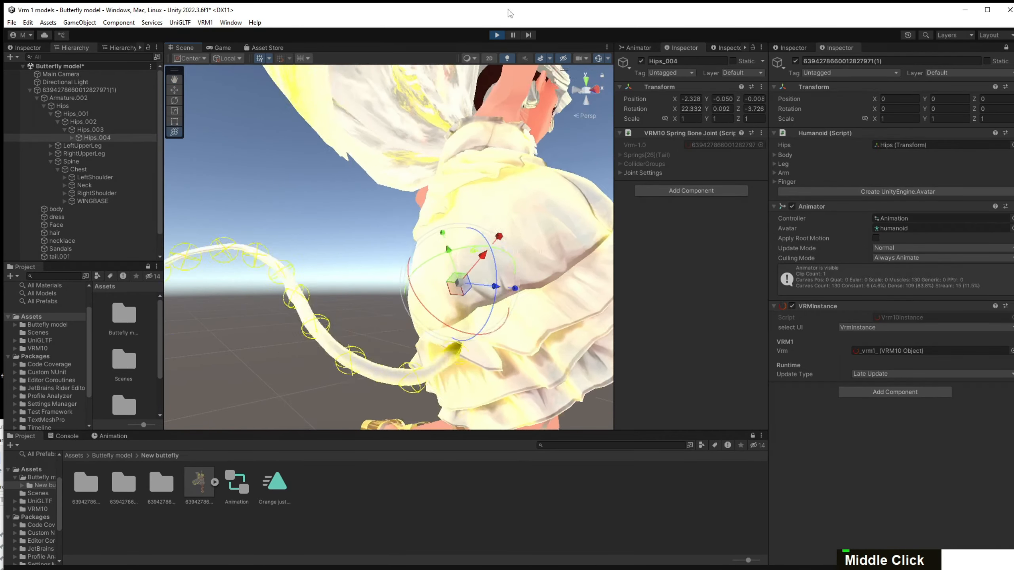
pyautogui.click(497, 35)
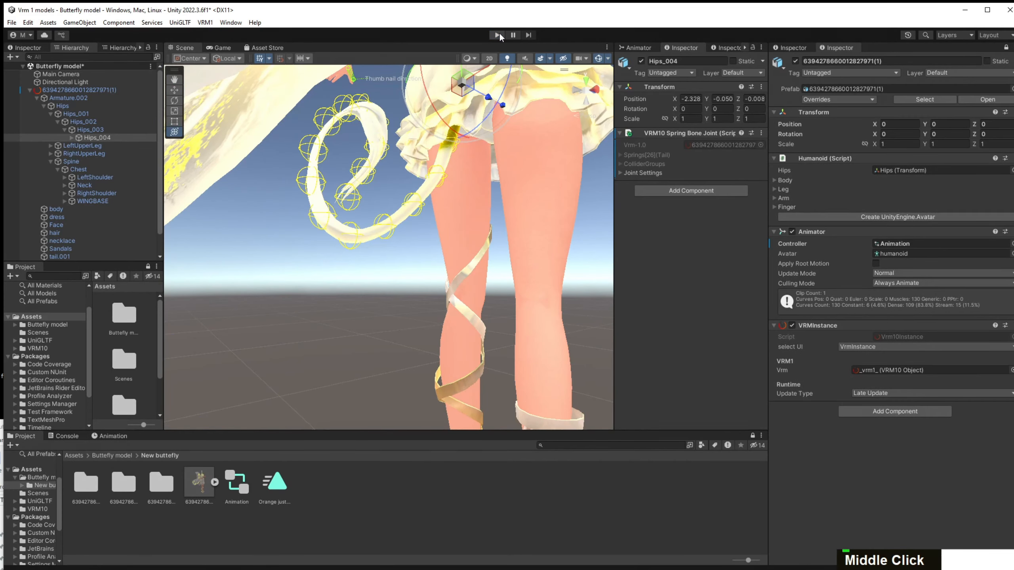
# Set Hips_004's stiffness force to 0.76 and drag force to 0.68, and recreate the Tail spring's child joints with these settings.
pyautogui.click(619, 173)
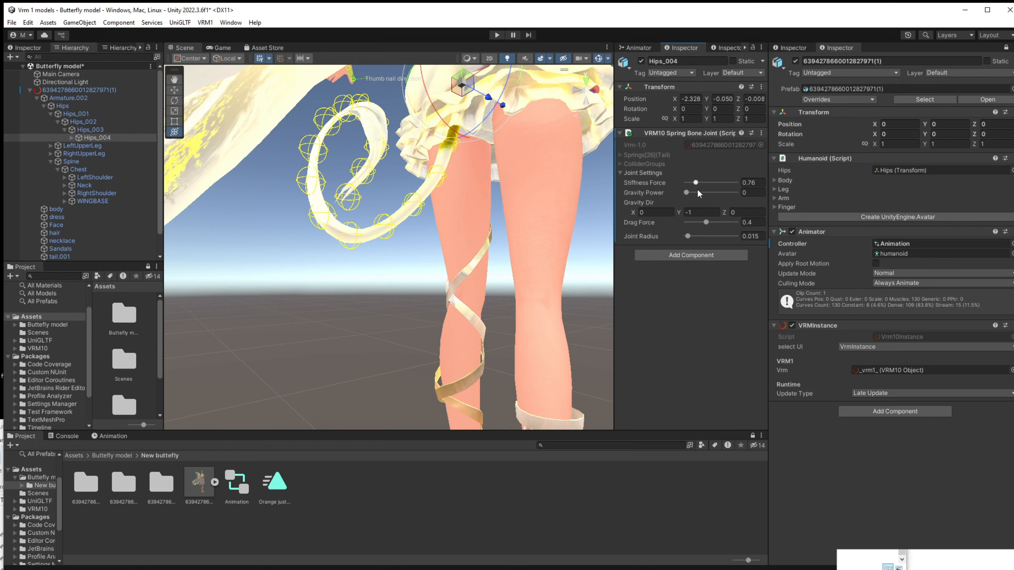
pyautogui.moveTo(706, 223); pyautogui.dragTo(715, 224)
pyautogui.click(861, 347)
pyautogui.click(864, 382)
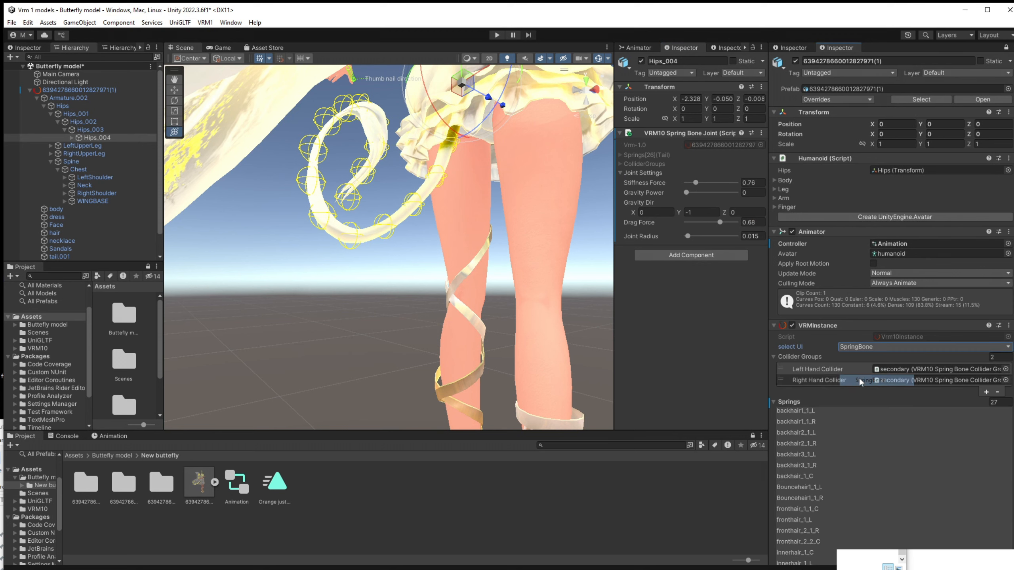
pyautogui.scroll(-5, 811, 411)
pyautogui.click(810, 522)
pyautogui.scroll(-5, 811, 519)
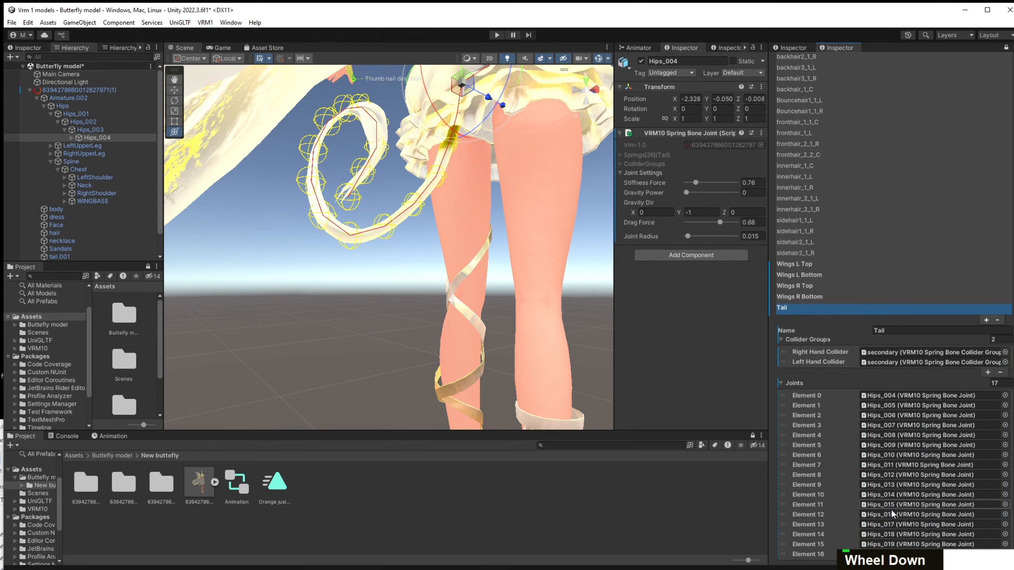
pyautogui.scroll(-1, 862, 422)
pyautogui.click(974, 525)
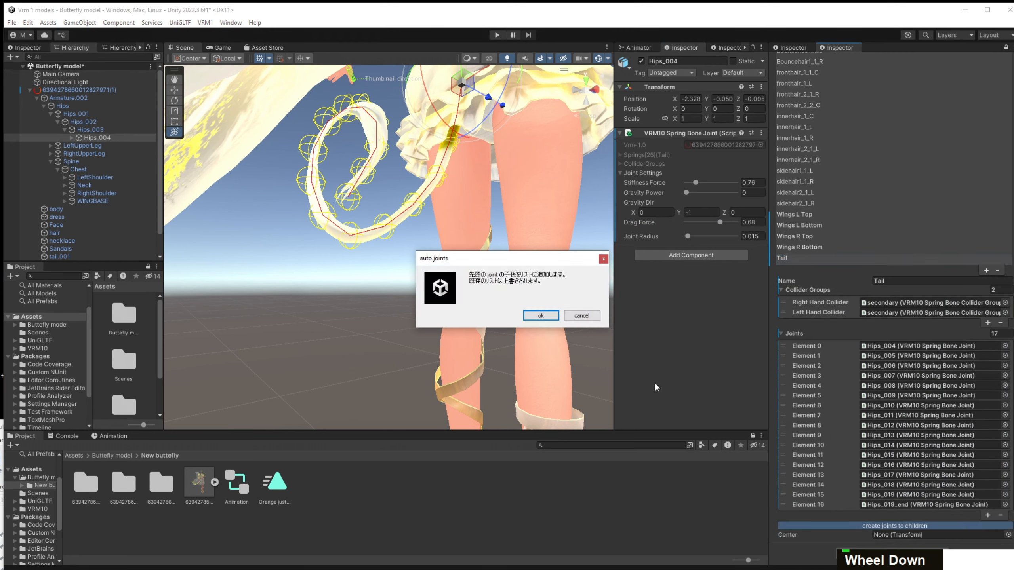
pyautogui.click(540, 315)
# Play the animation to check how the retuned tail moves with the whole body, and stop playback.
pyautogui.click(497, 35)
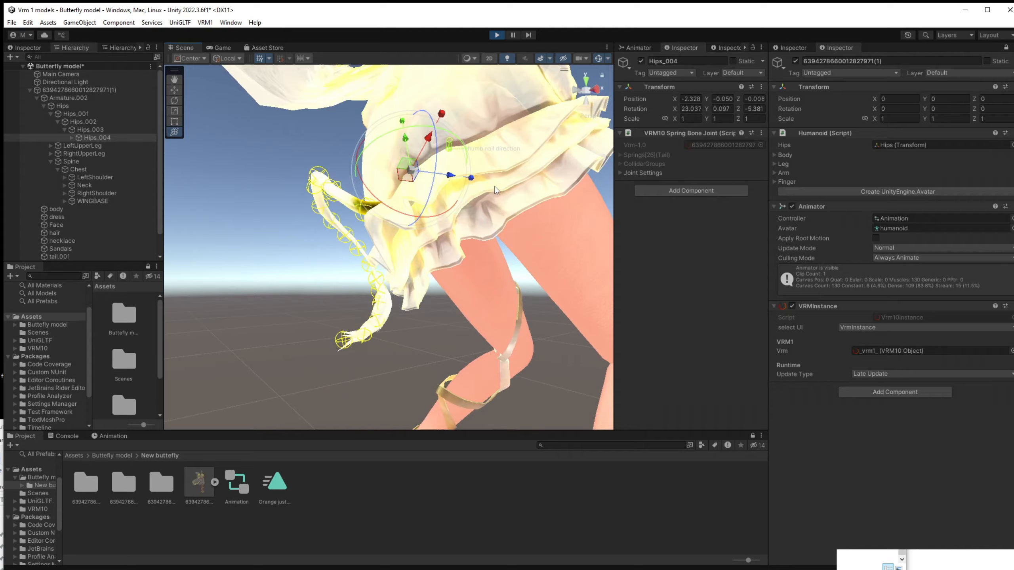
pyautogui.moveTo(504, 189); pyautogui.dragTo(503, 171, button='middle')
pyautogui.scroll(-5, 505, 171)
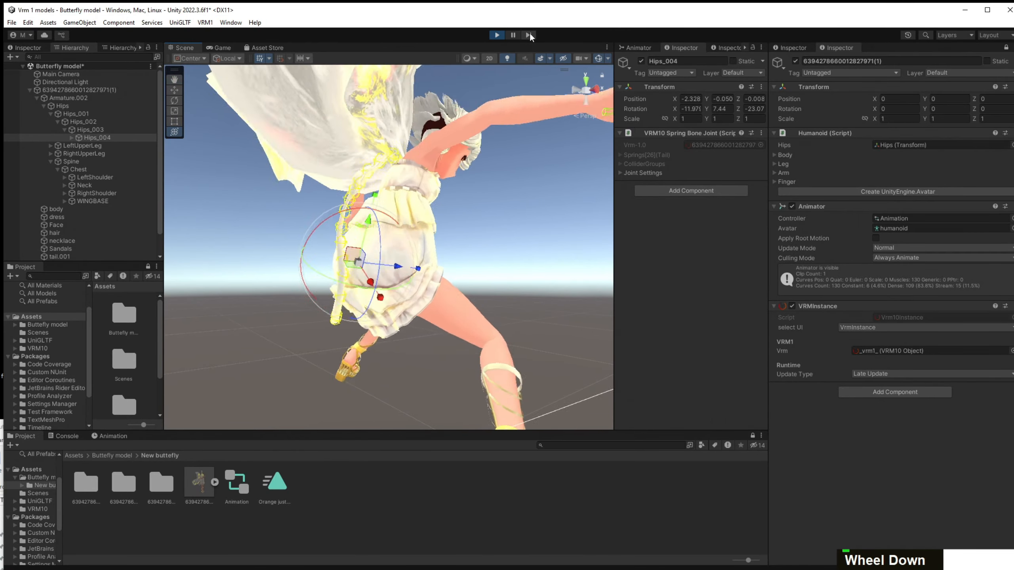
pyautogui.click(499, 35)
# Examine the base of the tail beneath the dress up close with the bone deselected.
pyautogui.scroll(3, 529, 130)
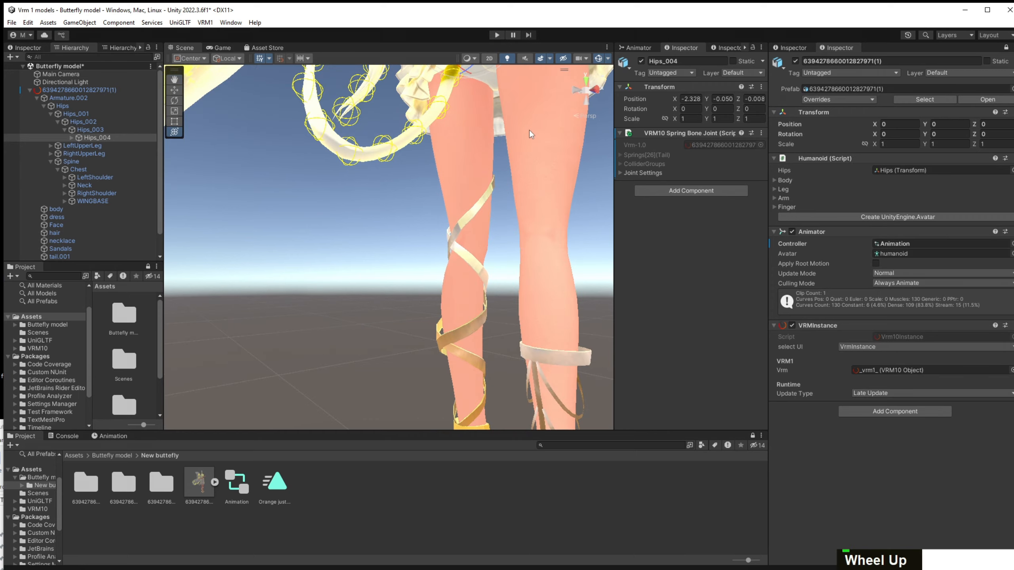
pyautogui.moveTo(529, 129); pyautogui.dragTo(511, 145, button='middle')
pyautogui.scroll(3, 507, 179)
pyautogui.moveTo(511, 145); pyautogui.dragTo(448, 225, button='right')
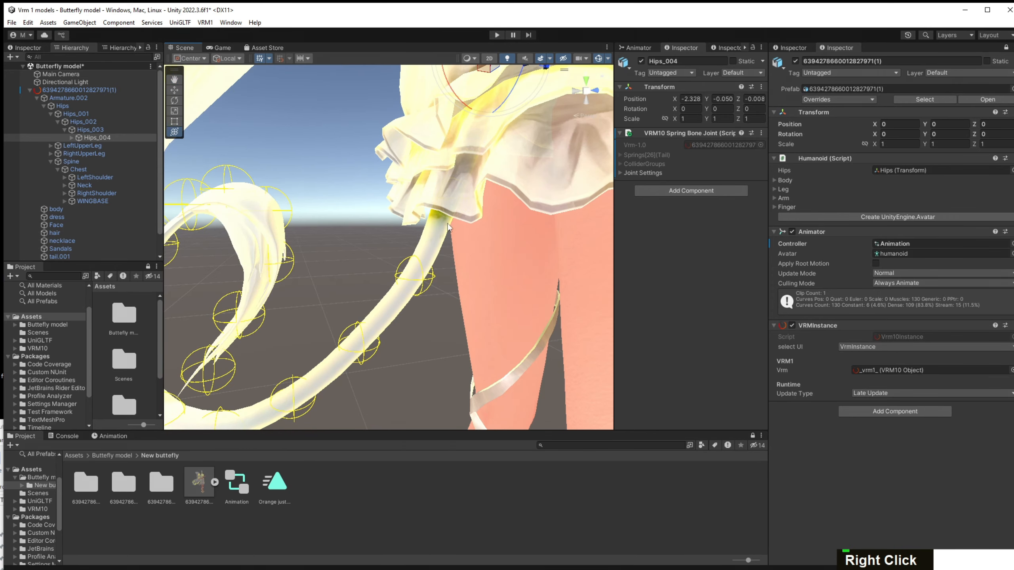
pyautogui.click(374, 236)
pyautogui.scroll(3, 423, 230)
pyautogui.moveTo(423, 229); pyautogui.dragTo(461, 228, button='middle')
pyautogui.moveTo(538, 330); pyautogui.dragTo(485, 250, button='middle')
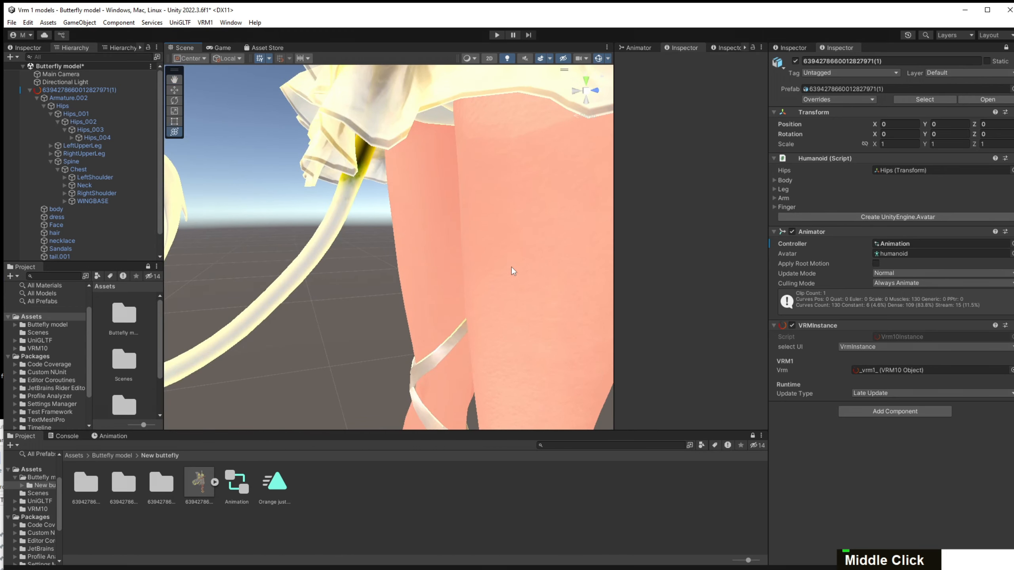
pyautogui.moveTo(499, 263); pyautogui.dragTo(503, 238, button='right')
pyautogui.moveTo(503, 238); pyautogui.dragTo(506, 234, button='middle')
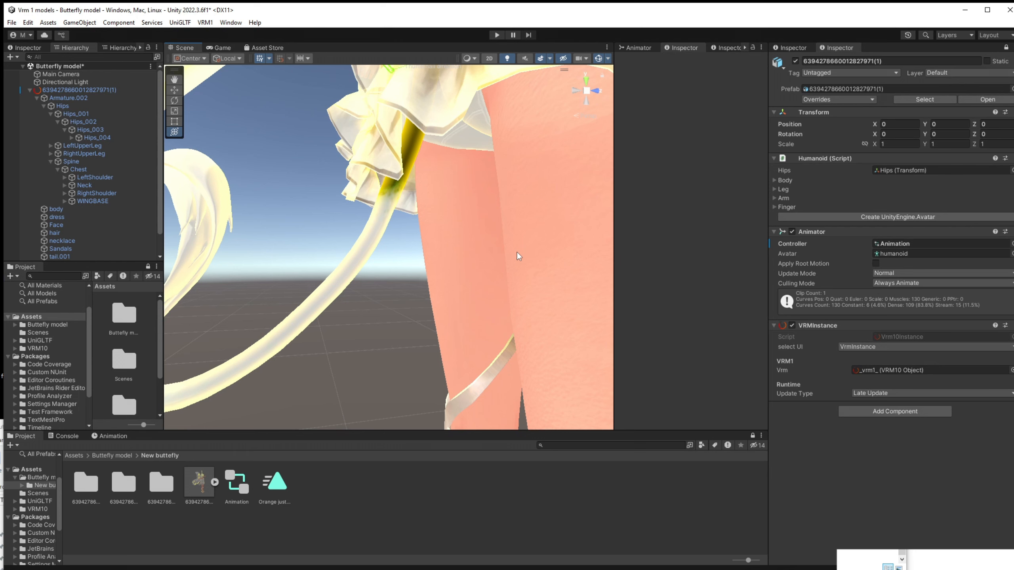
pyautogui.moveTo(516, 252); pyautogui.dragTo(403, 273, button='right')
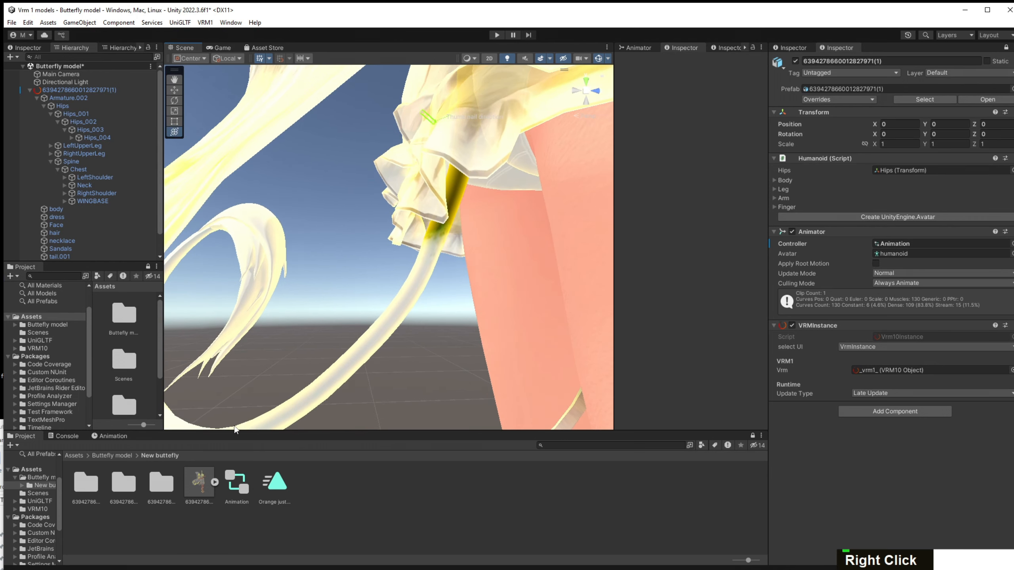
pyautogui.doubleClick(196, 488)
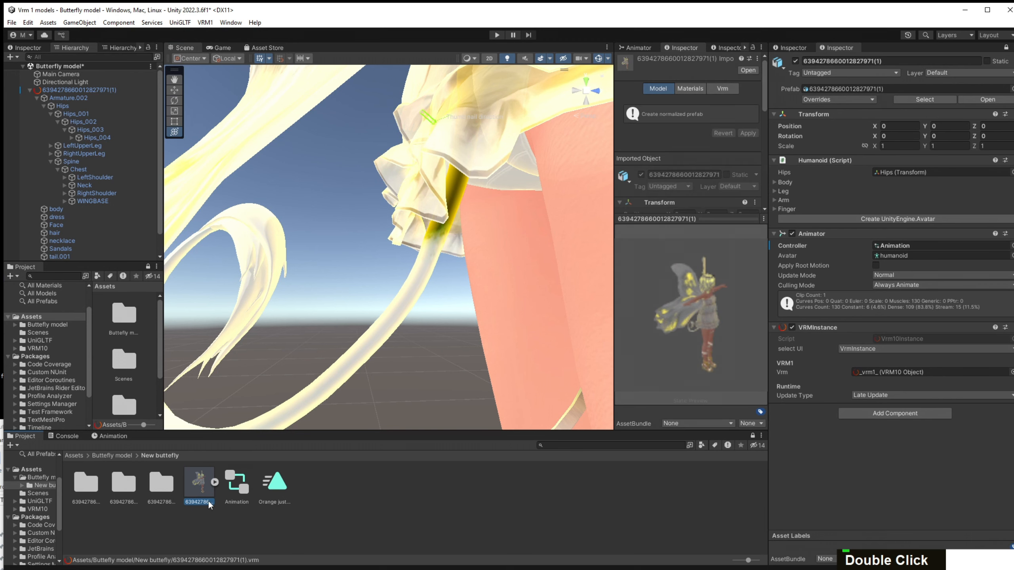
pyautogui.doubleClick(198, 486)
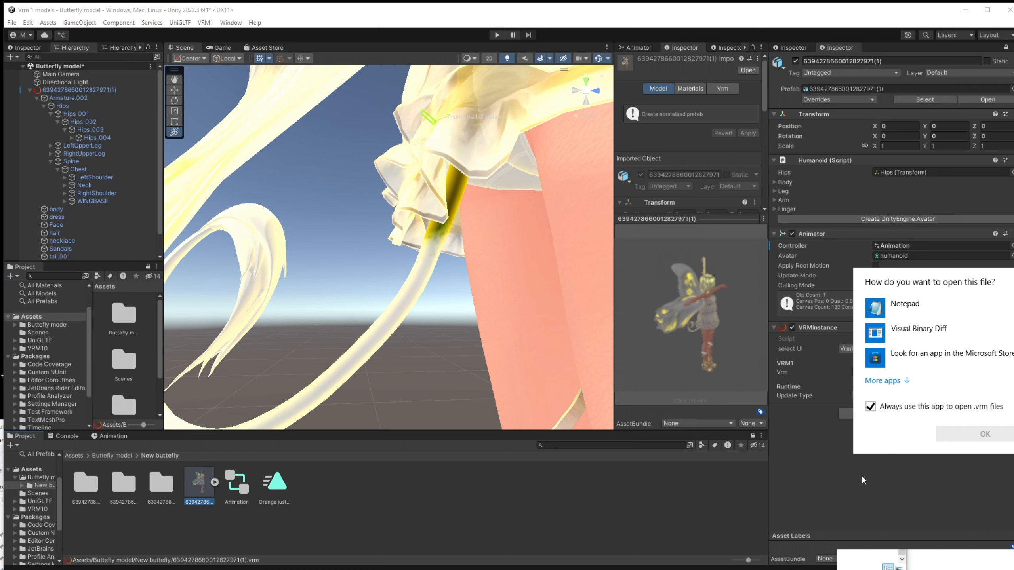
pyautogui.click(804, 475)
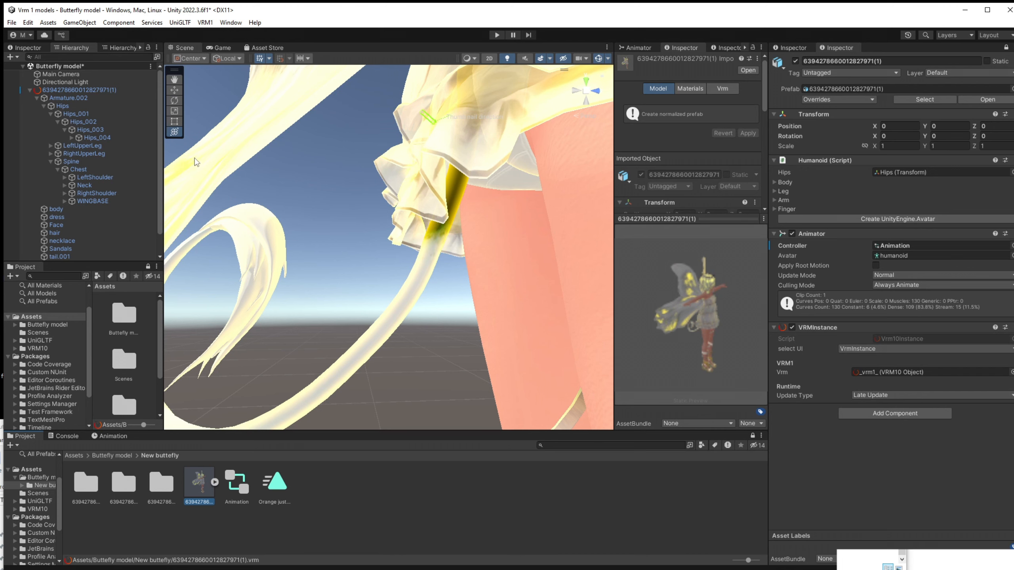
# Rotate the tail bone Hips_002 to about -5.118 on X and shift it to about -0.034 along Z.
pyautogui.click(80, 114)
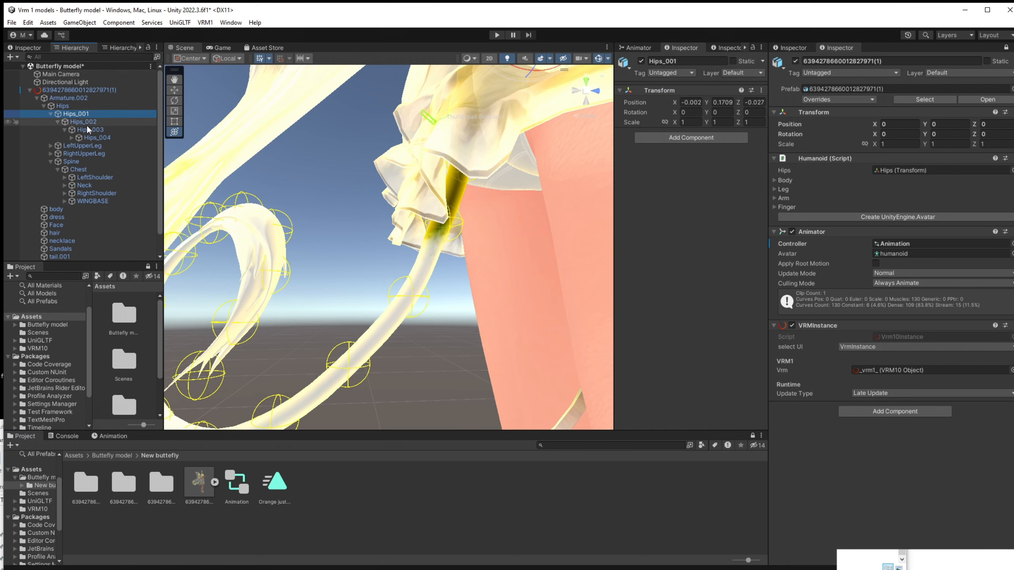
pyautogui.moveTo(336, 137); pyautogui.dragTo(324, 145, button='middle')
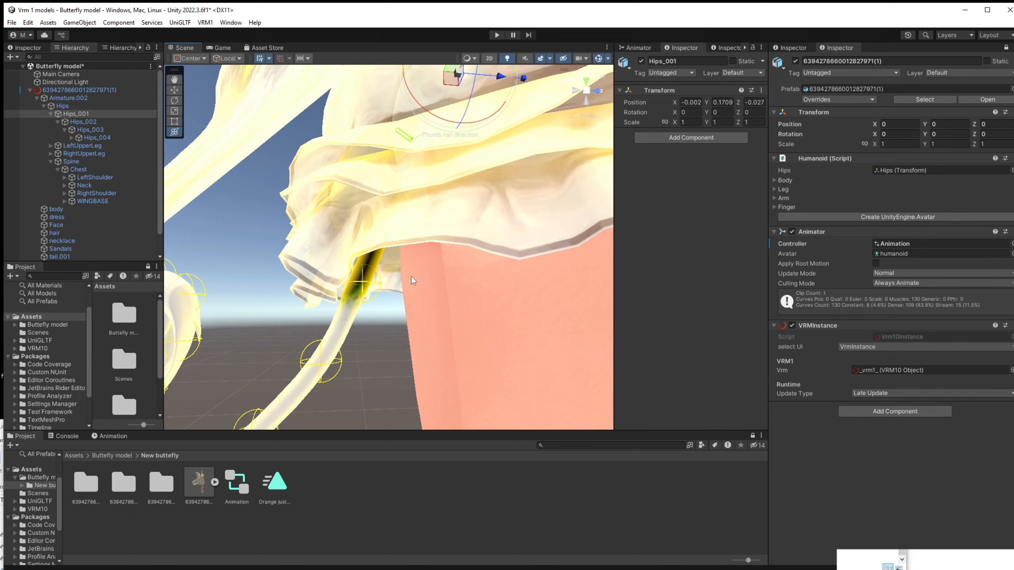
pyautogui.moveTo(411, 276); pyautogui.dragTo(364, 211, button='right')
pyautogui.moveTo(363, 211)
pyautogui.mouseDown(button='middle')
pyautogui.moveTo(345, 200)
pyautogui.moveTo(361, 198)
pyautogui.mouseUp(button='middle')
pyautogui.moveTo(361, 198); pyautogui.dragTo(381, 191, button='right')
pyautogui.moveTo(381, 191); pyautogui.dragTo(400, 186, button='middle')
pyautogui.moveTo(433, 177); pyautogui.dragTo(418, 193)
pyautogui.click(83, 122)
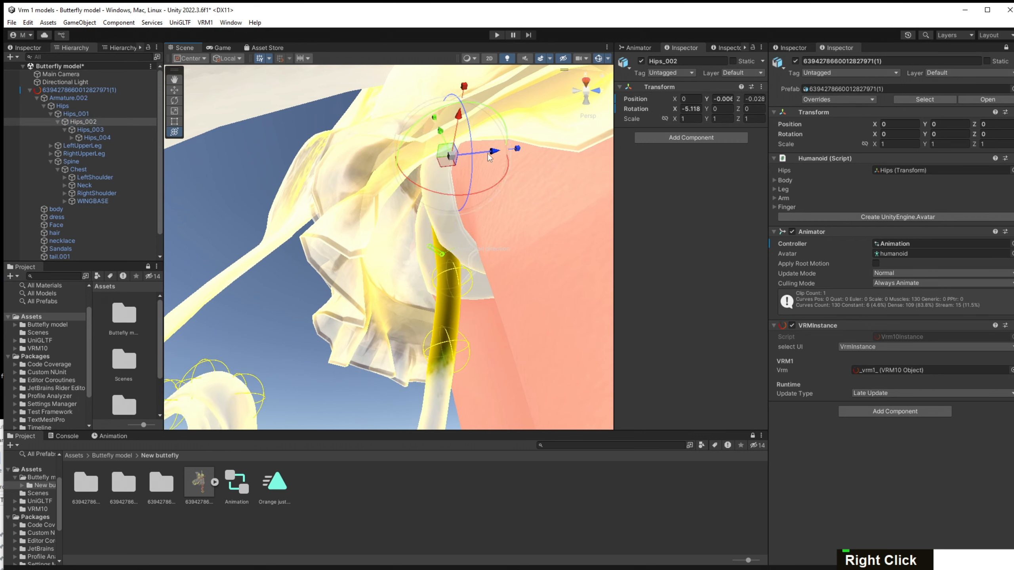
pyautogui.moveTo(491, 152); pyautogui.dragTo(484, 152)
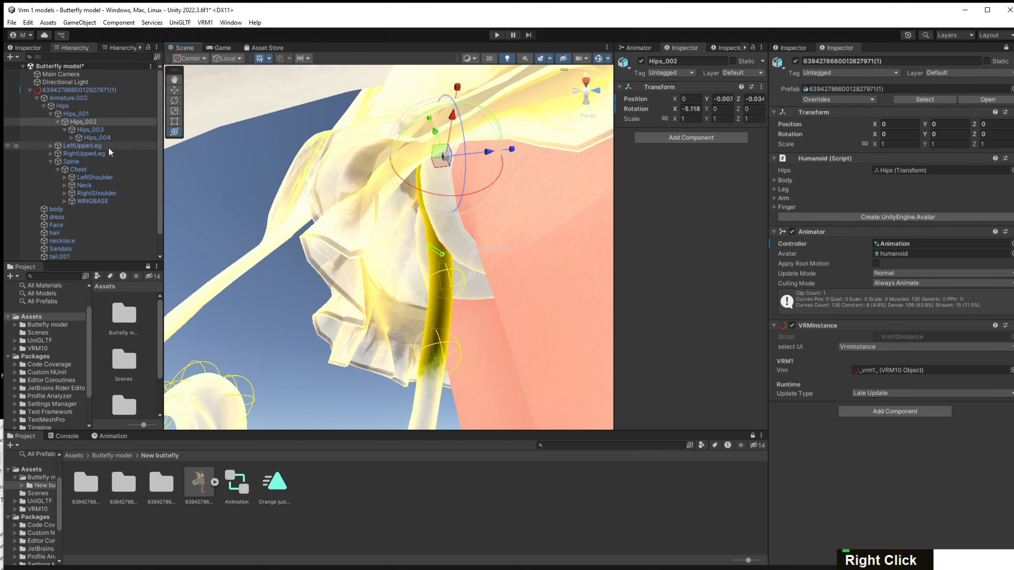
# Rotate Hips_003 to about -4.235 and Hips_004 to about -7.398 on X, shifting Hips_004 slightly along its Z axis.
pyautogui.click(90, 130)
pyautogui.moveTo(429, 208); pyautogui.dragTo(479, 178)
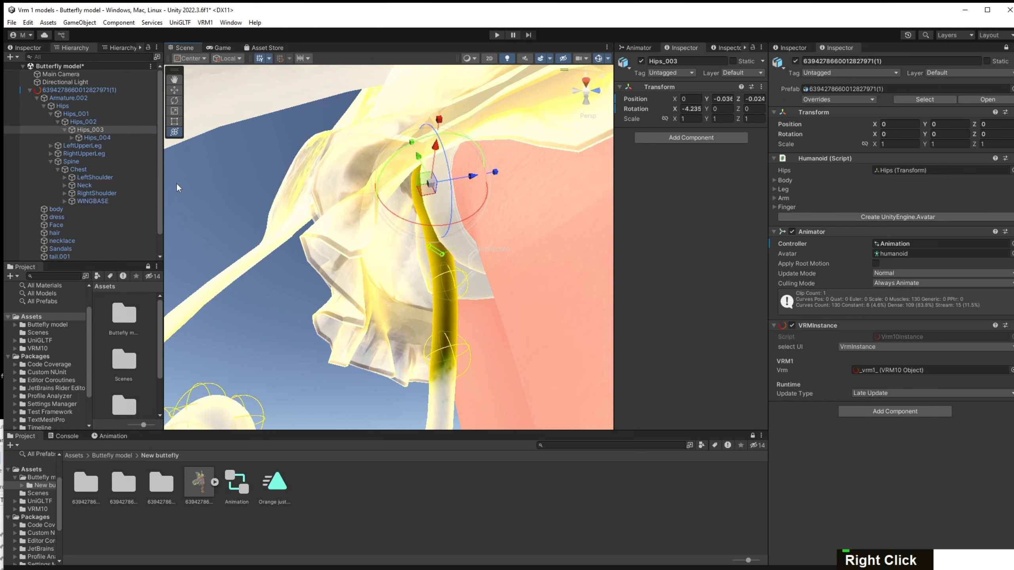
pyautogui.click(111, 138)
pyautogui.moveTo(430, 274); pyautogui.dragTo(478, 258)
pyautogui.moveTo(481, 216); pyautogui.dragTo(472, 216)
# Rotate Hips_005 to about -10.58 and Hips_006 to about -4.326 on X to continue reshaping the tail.
pyautogui.click(71, 138)
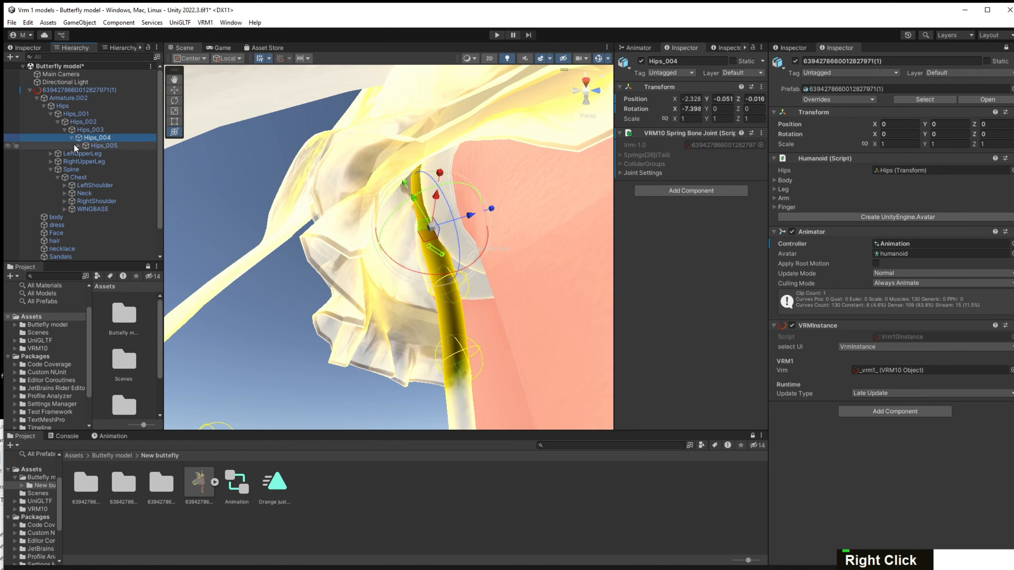
pyautogui.click(78, 145)
pyautogui.doubleClick(105, 145)
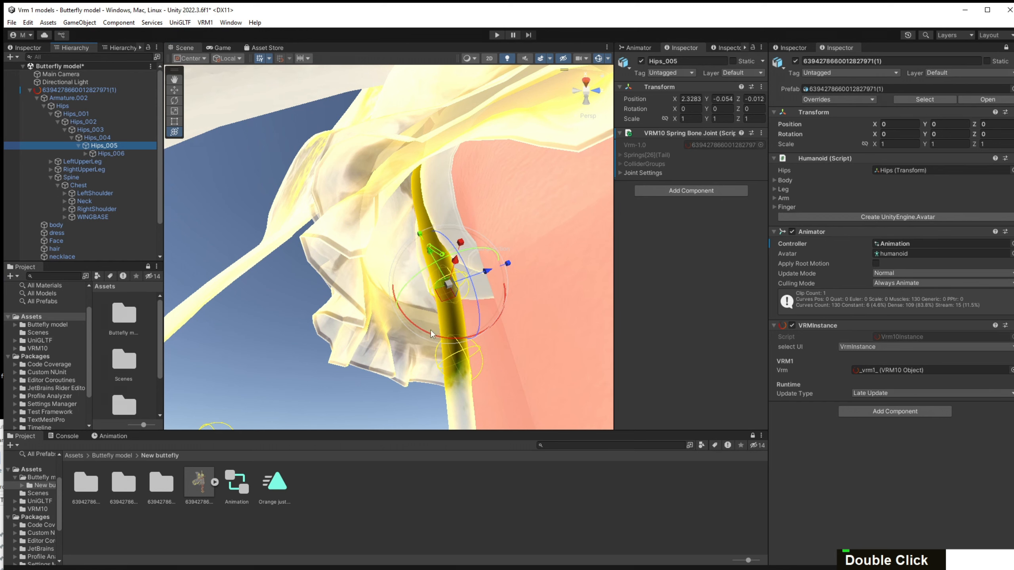
pyautogui.moveTo(430, 331); pyautogui.dragTo(481, 266)
pyautogui.scroll(-12, 493, 276)
pyautogui.moveTo(507, 316); pyautogui.dragTo(503, 252, button='middle')
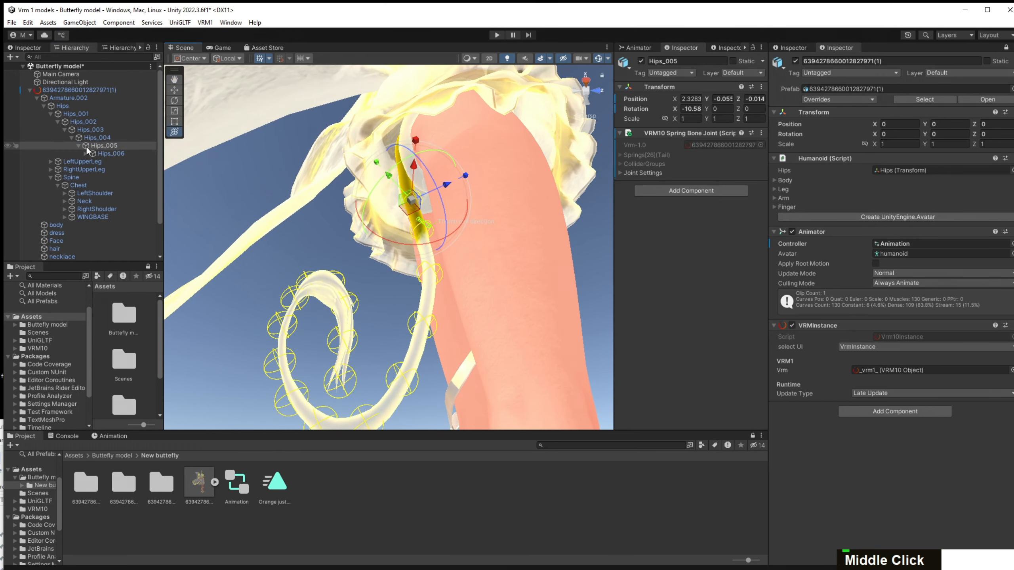
pyautogui.click(111, 153)
pyautogui.moveTo(388, 269); pyautogui.dragTo(483, 178)
# Play the scene with the avatar root selected, watch the reshaped tail from the side and behind, and stop playback.
pyautogui.click(497, 35)
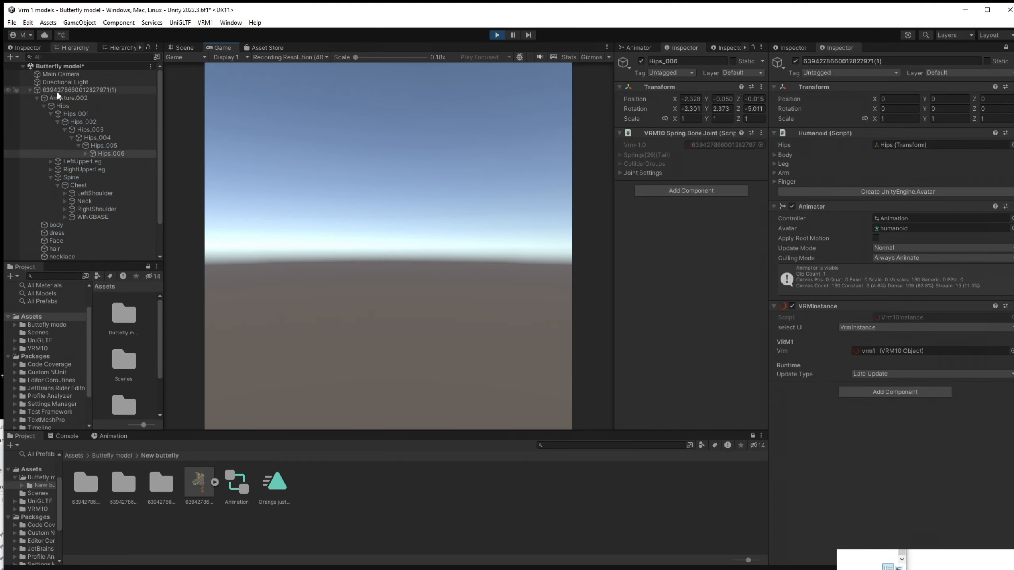
pyautogui.click(57, 90)
pyautogui.click(167, 48)
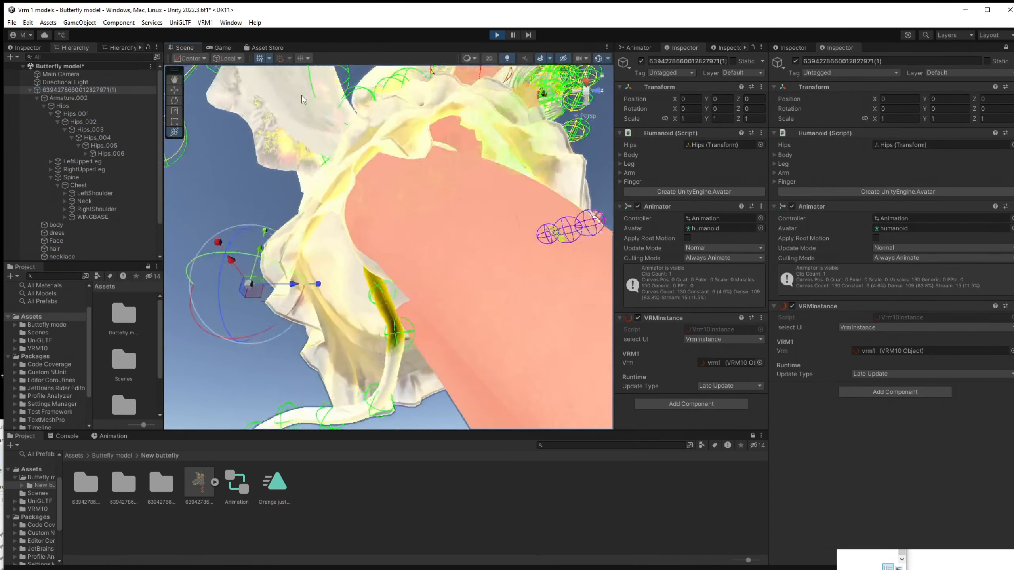
pyautogui.moveTo(324, 160); pyautogui.dragTo(331, 276, button='right')
pyautogui.moveTo(343, 151); pyautogui.dragTo(469, 240, button='middle')
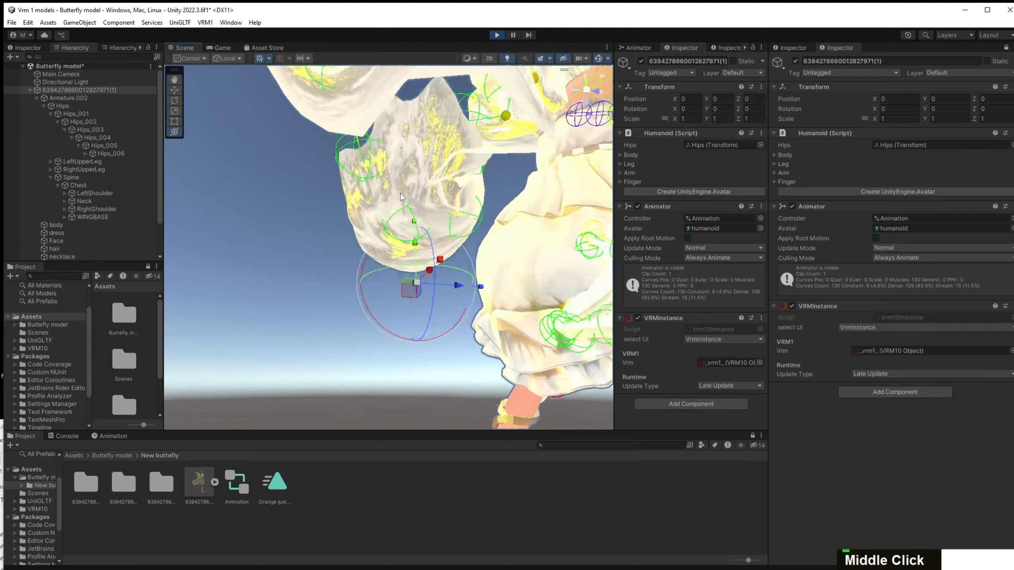
pyautogui.moveTo(469, 240); pyautogui.dragTo(545, 248, button='right')
pyautogui.moveTo(545, 248); pyautogui.dragTo(563, 223, button='middle')
pyautogui.scroll(-3, 498, 225)
pyautogui.moveTo(498, 224); pyautogui.dragTo(497, 247, button='middle')
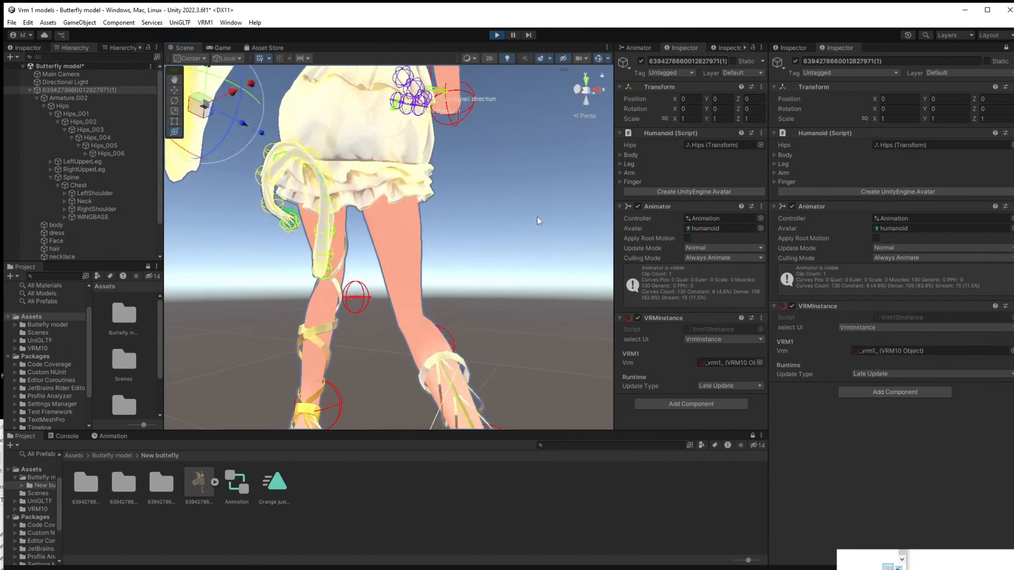
pyautogui.click(497, 35)
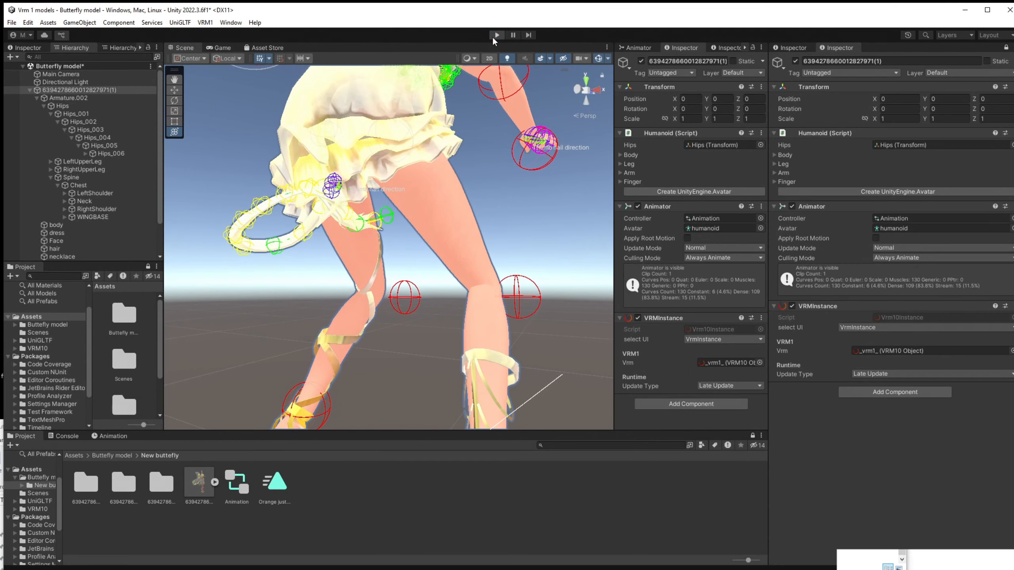
# Rotate the tail bone Hips_007 to about -8.957 on X.
pyautogui.moveTo(535, 179); pyautogui.dragTo(399, 176, button='right')
pyautogui.moveTo(399, 175); pyautogui.dragTo(338, 173, button='middle')
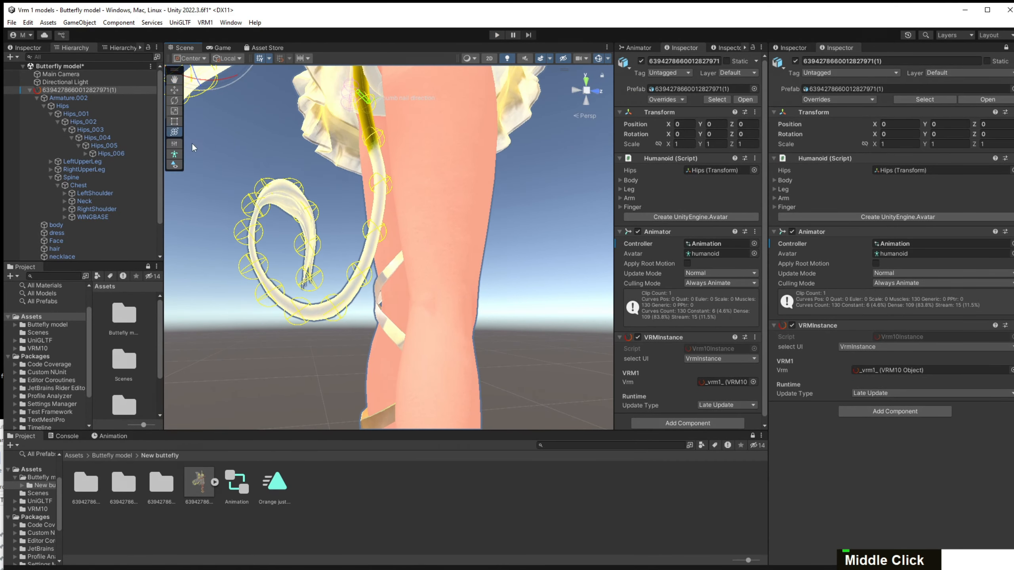
pyautogui.click(112, 152)
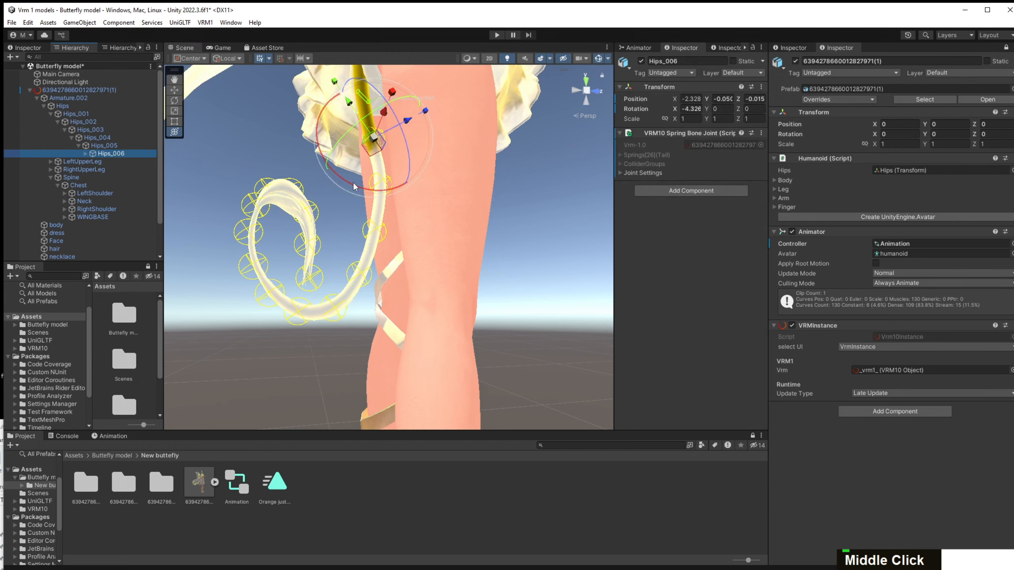
pyautogui.doubleClick(354, 187)
# Play the scene to check the tail's motion around the dress after the Hips_007 adjustment, and stop playback.
pyautogui.click(498, 36)
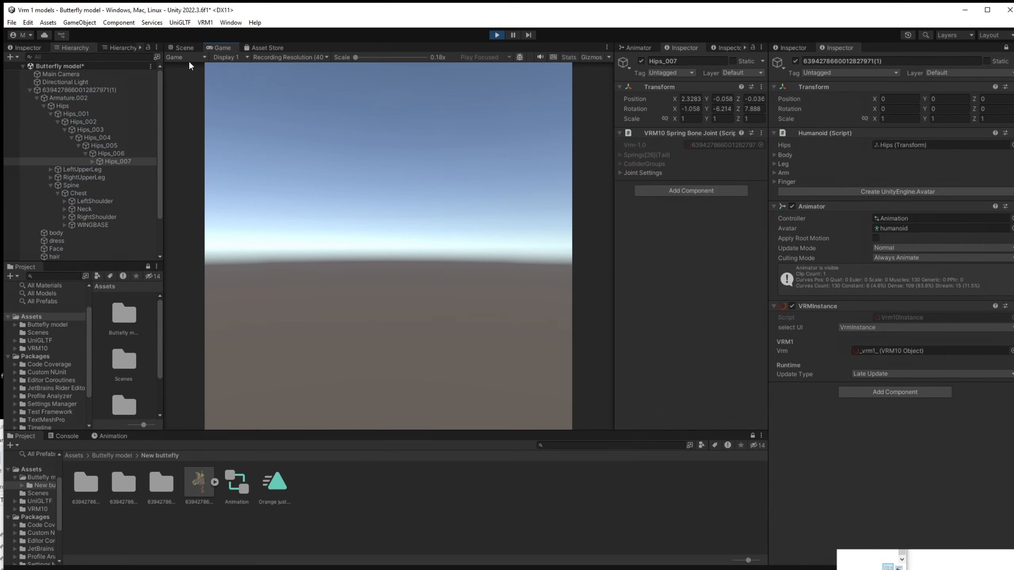
pyautogui.click(180, 47)
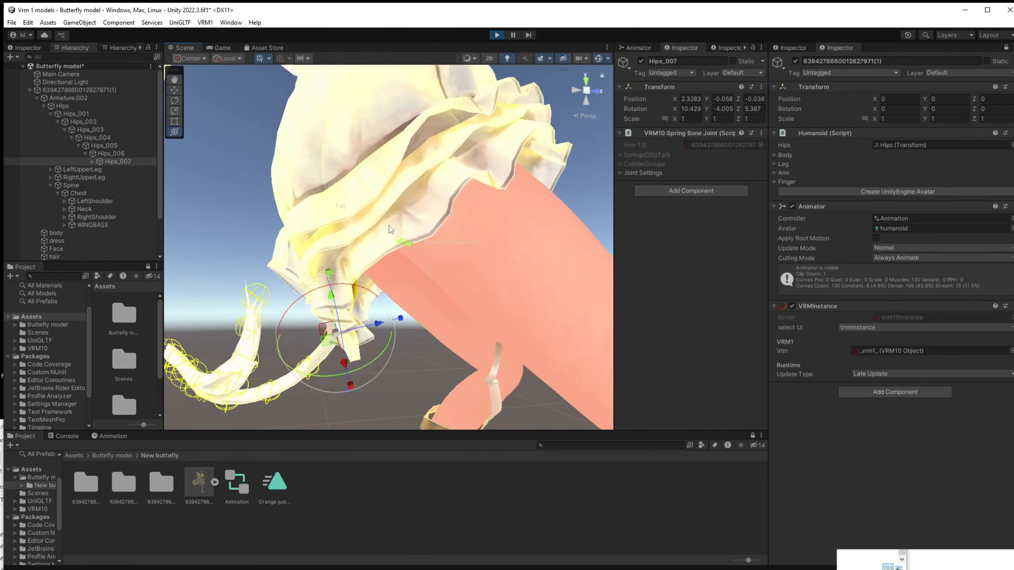
pyautogui.moveTo(389, 229); pyautogui.dragTo(414, 260, button='right')
pyautogui.moveTo(415, 260)
pyautogui.mouseDown(button='middle')
pyautogui.moveTo(474, 201)
pyautogui.moveTo(463, 227)
pyautogui.moveTo(441, 231)
pyautogui.moveTo(415, 264)
pyautogui.mouseUp(button='middle')
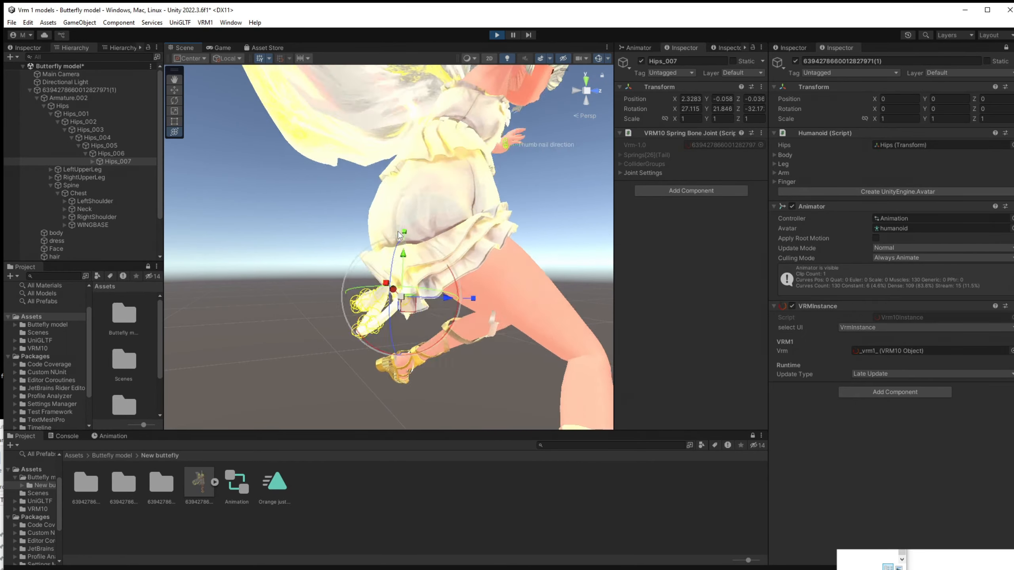
pyautogui.click(498, 35)
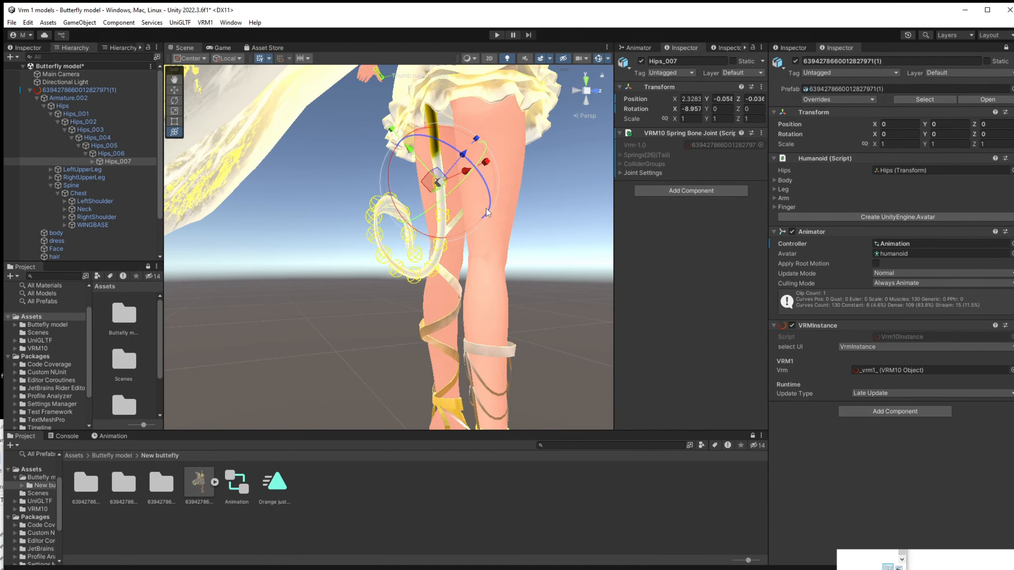
# Add a VRM10 Spring Bone Collider to the Hips bone.
pyautogui.moveTo(488, 207); pyautogui.dragTo(404, 389, button='middle')
pyautogui.click(500, 255)
pyautogui.moveTo(500, 255); pyautogui.dragTo(496, 284, button='right')
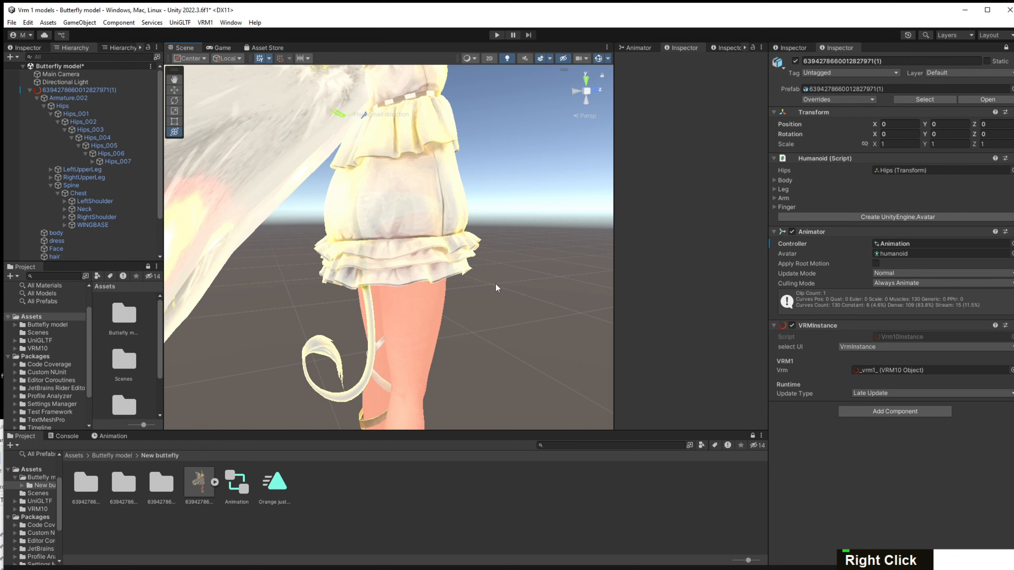
pyautogui.moveTo(495, 282); pyautogui.dragTo(509, 273, button='middle')
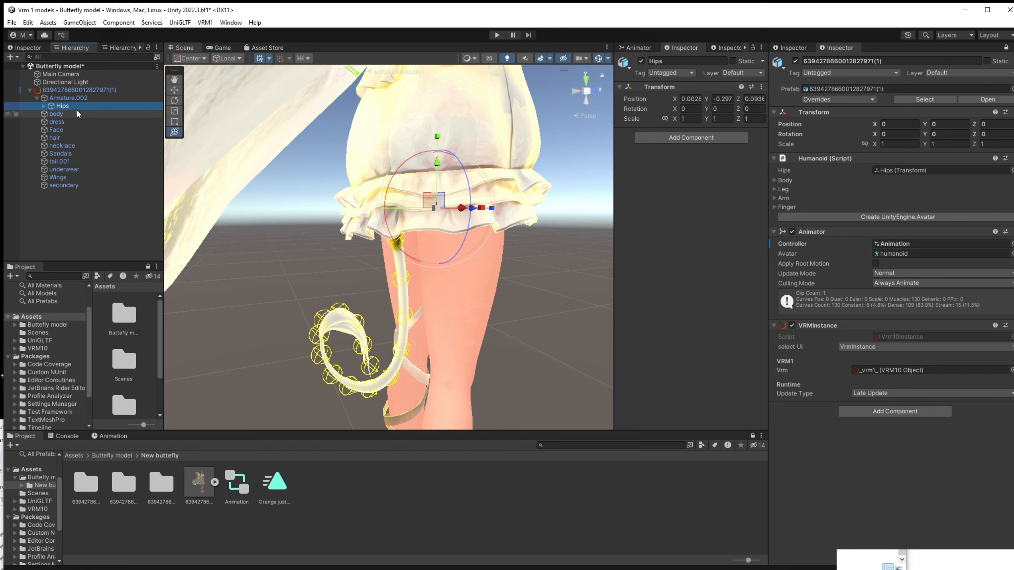
pyautogui.click(688, 138)
pyautogui.scroll(-1, 688, 172)
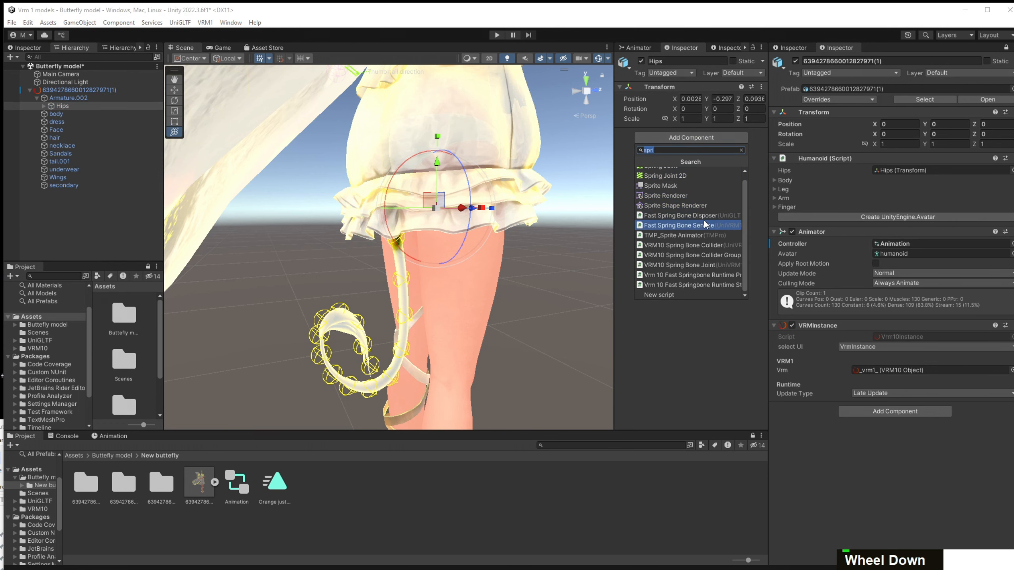
pyautogui.click(703, 246)
pyautogui.hotkey('ctrl', 'z')
pyautogui.hotkey('ctrl', 'z')
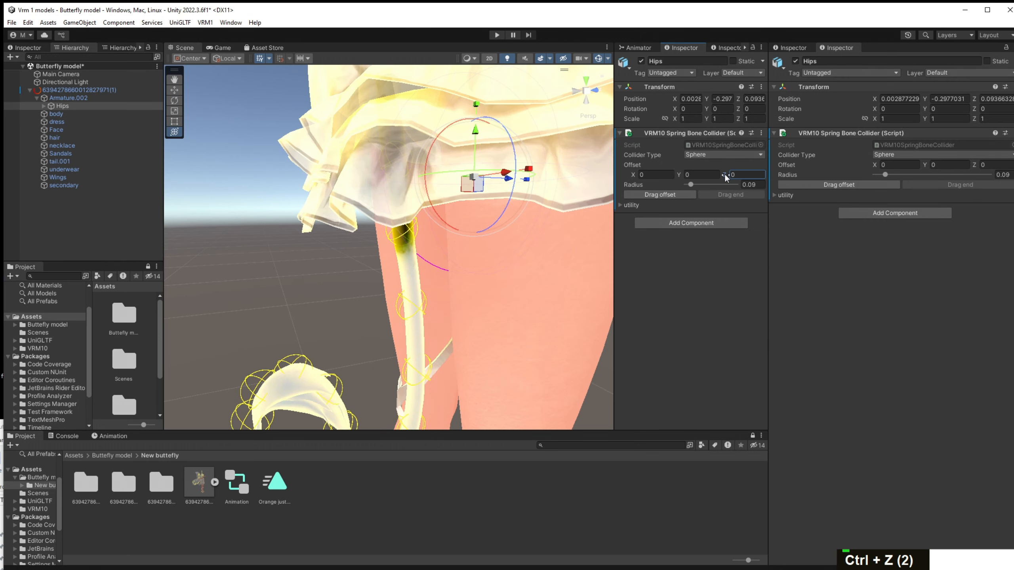
# Set the Hips sphere collider's Z offset to -0.21 to place it behind the dress.
pyautogui.moveTo(722, 175); pyautogui.dragTo(721, 175)
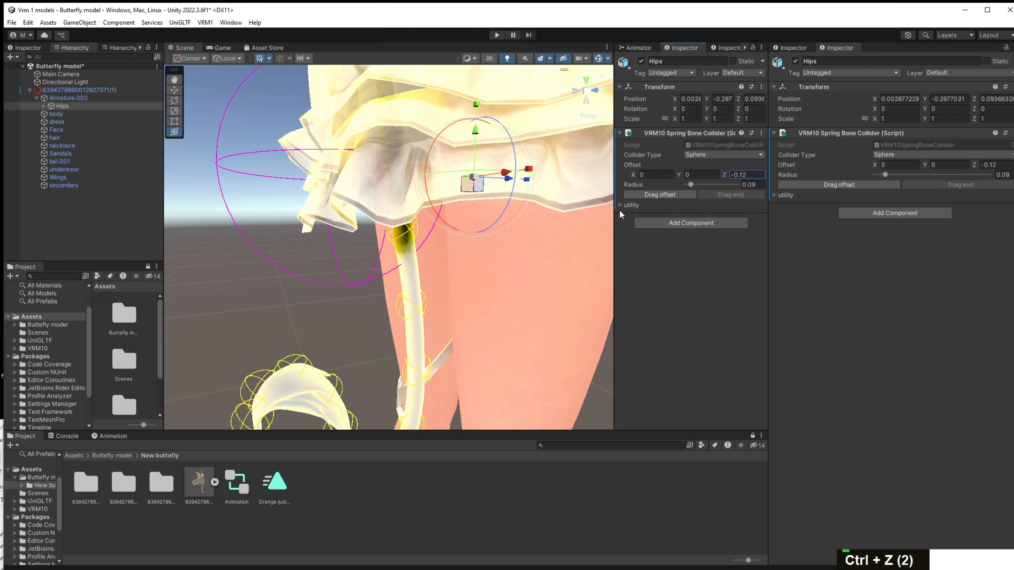
pyautogui.moveTo(722, 174); pyautogui.dragTo(723, 175)
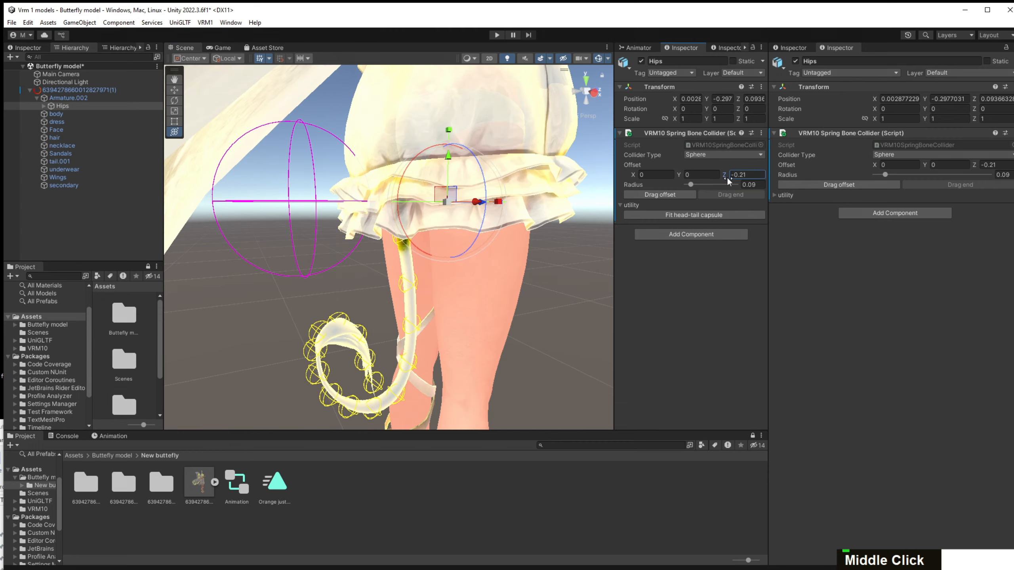
# Examine the Hips collider's placement relative to the dress and tail from the side, behind and below.
pyautogui.moveTo(494, 226); pyautogui.dragTo(566, 198, button='right')
pyautogui.moveTo(566, 198); pyautogui.dragTo(595, 169, button='middle')
pyautogui.scroll(3, 595, 169)
pyautogui.moveTo(522, 185); pyautogui.dragTo(549, 167, button='right')
pyautogui.moveTo(550, 168); pyautogui.dragTo(553, 163, button='middle')
pyautogui.scroll(-2, 553, 162)
pyautogui.moveTo(497, 190); pyautogui.dragTo(527, 140, button='right')
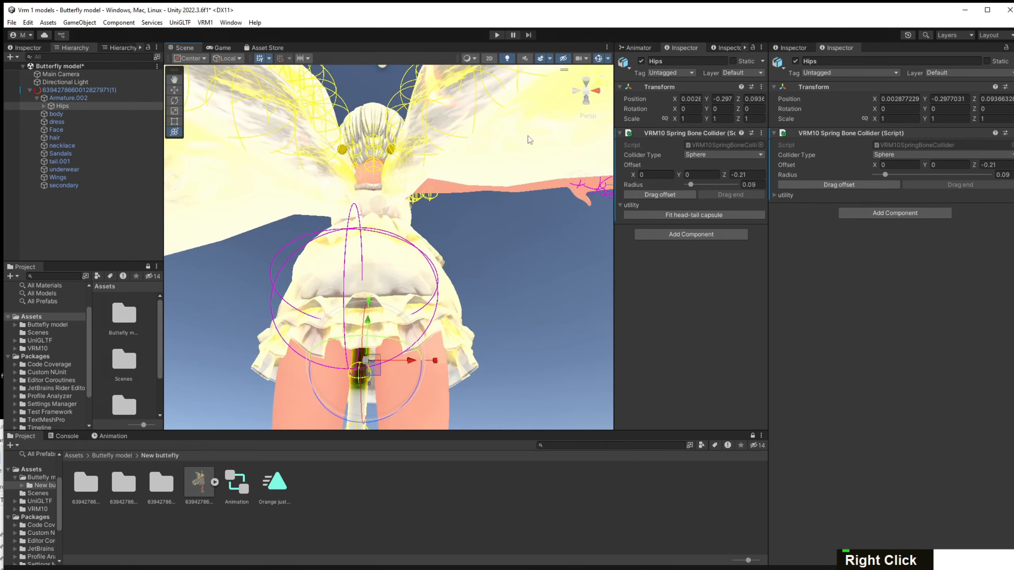
pyautogui.moveTo(526, 140); pyautogui.dragTo(533, 115, button='middle')
pyautogui.moveTo(503, 156); pyautogui.dragTo(417, 186, button='right')
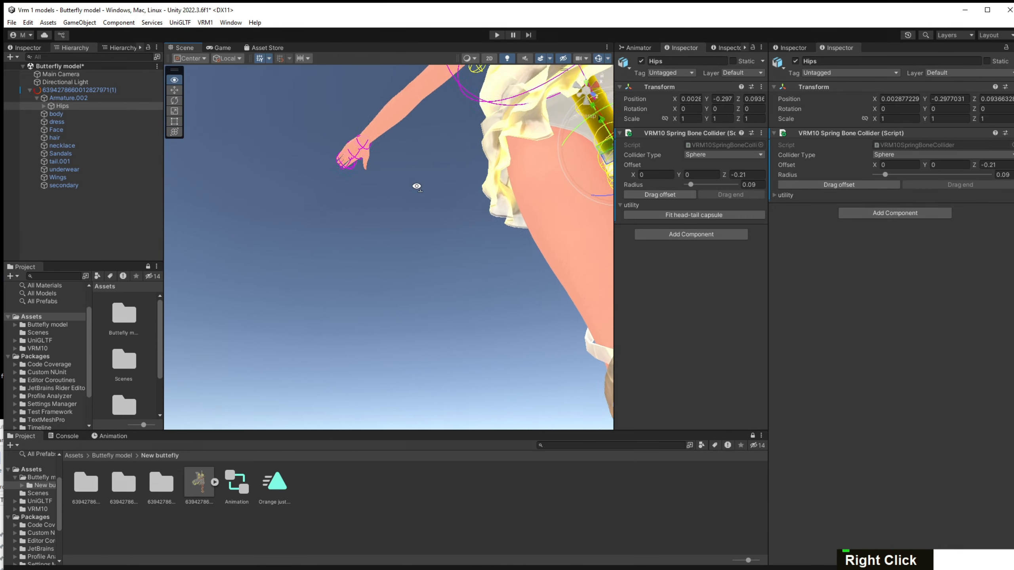
pyautogui.scroll(-3, 416, 186)
pyautogui.moveTo(559, 164); pyautogui.dragTo(407, 195, button='middle')
pyautogui.moveTo(407, 195); pyautogui.dragTo(420, 224, button='right')
pyautogui.moveTo(366, 80); pyautogui.dragTo(344, 205, button='middle')
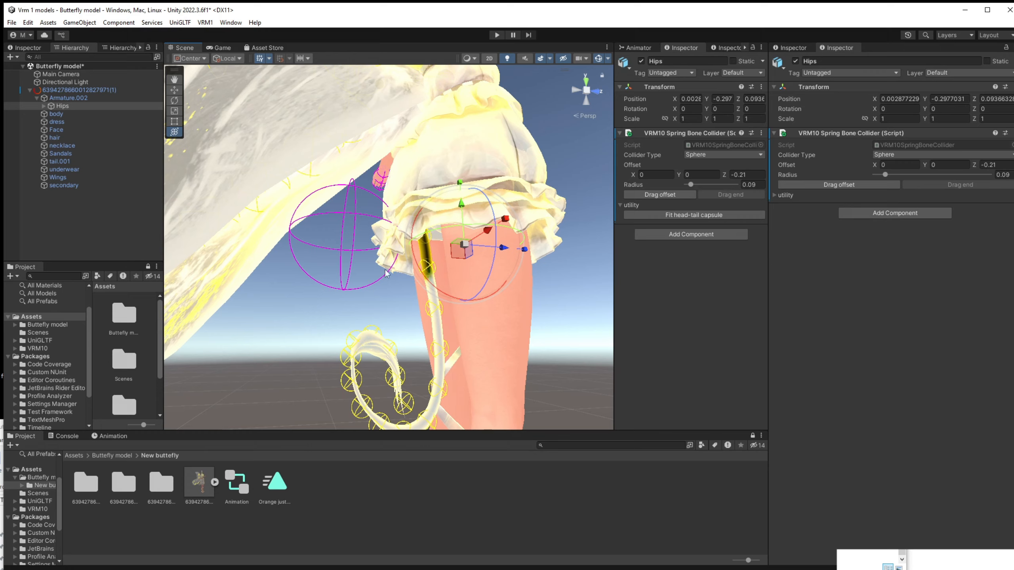
pyautogui.moveTo(363, 263); pyautogui.dragTo(414, 246, button='right')
pyautogui.moveTo(414, 246); pyautogui.dragTo(453, 255, button='middle')
pyautogui.moveTo(453, 256); pyautogui.dragTo(452, 223, button='right')
pyautogui.moveTo(453, 224); pyautogui.dragTo(443, 192, button='middle')
pyautogui.moveTo(443, 195); pyautogui.dragTo(454, 175, button='right')
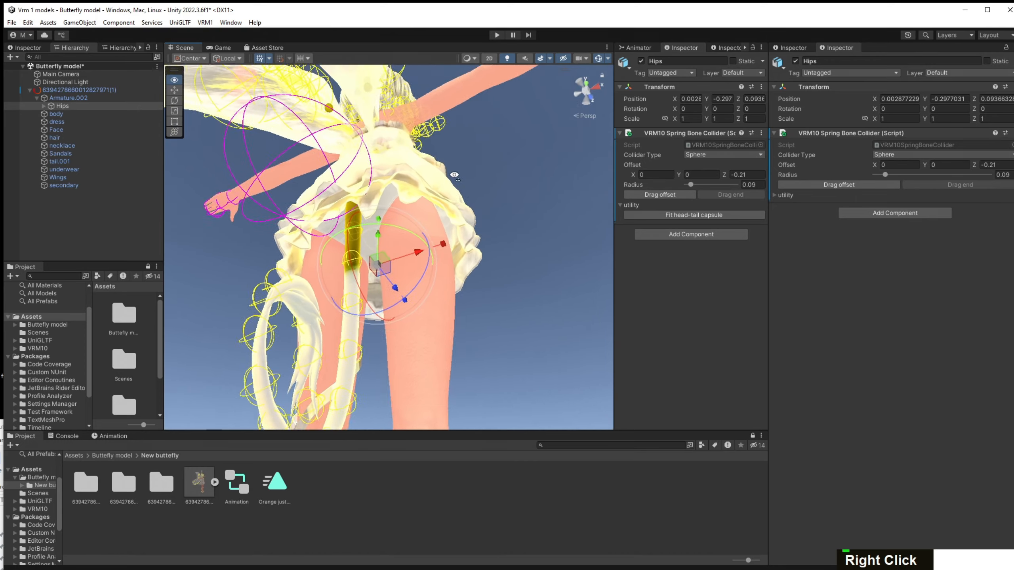
pyautogui.scroll(4, 454, 174)
pyautogui.scroll(-5, 460, 194)
pyautogui.moveTo(461, 195); pyautogui.dragTo(481, 178, button='middle')
pyautogui.scroll(3, 479, 178)
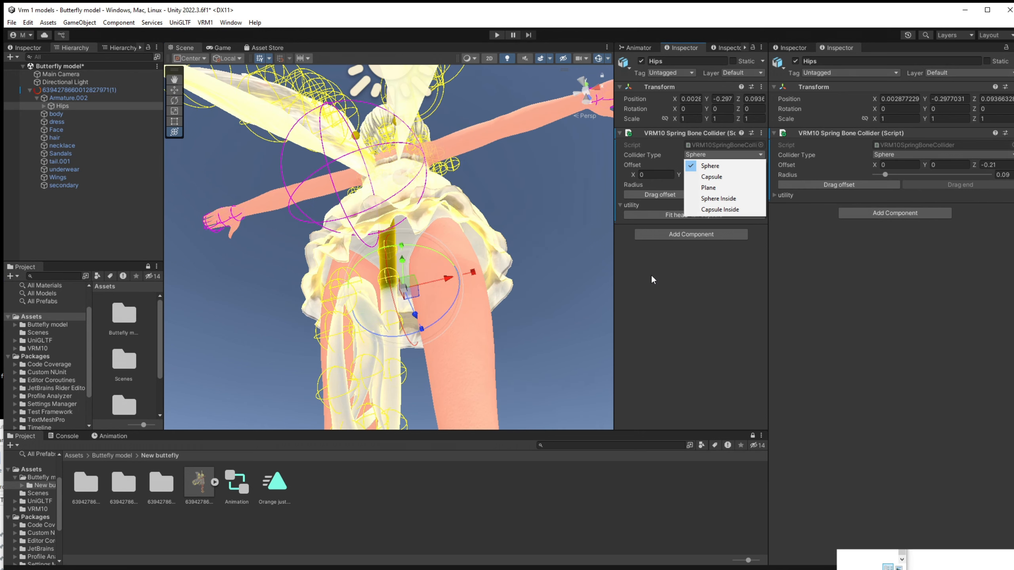
# Change the Hips collider's type from Sphere to Capsule.
pyautogui.click(651, 274)
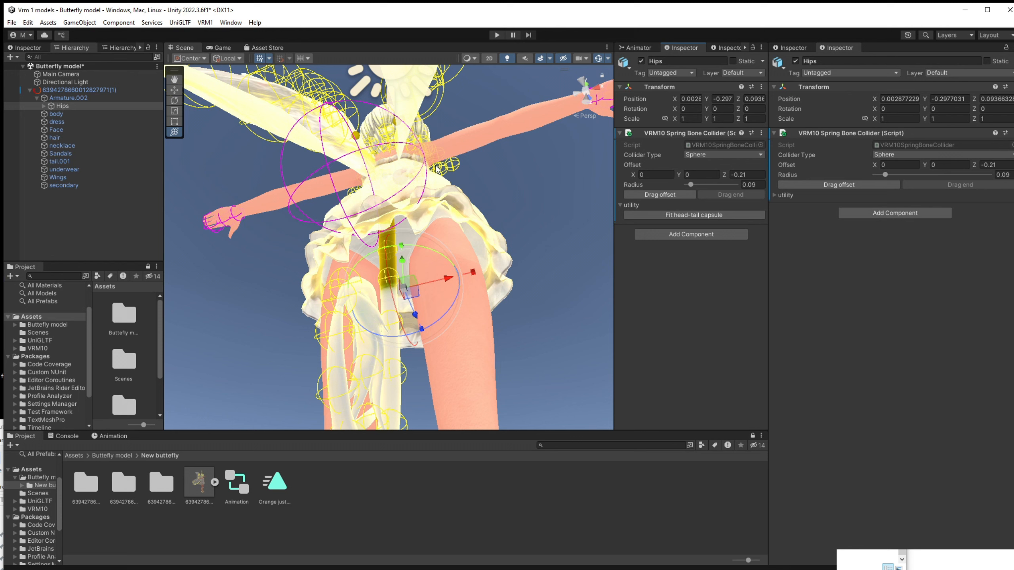
pyautogui.click(699, 154)
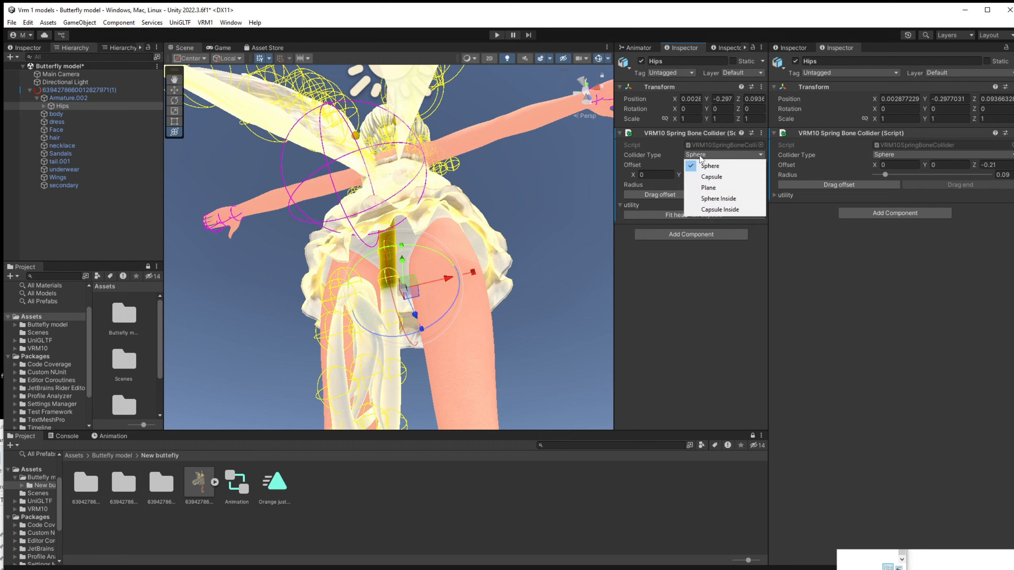
pyautogui.click(726, 180)
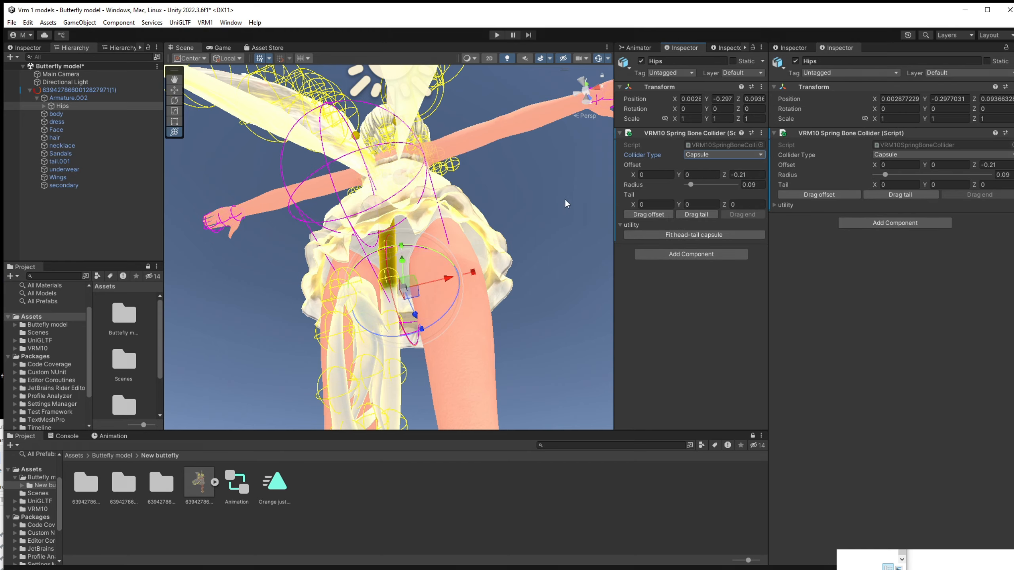
# Move the Hips bone to 0.1686 on Z and adjust the capsule collider's tail along Y.
pyautogui.moveTo(502, 279); pyautogui.dragTo(459, 295, button='right')
pyautogui.moveTo(459, 295); pyautogui.dragTo(415, 313, button='middle')
pyautogui.moveTo(428, 249); pyautogui.dragTo(462, 263)
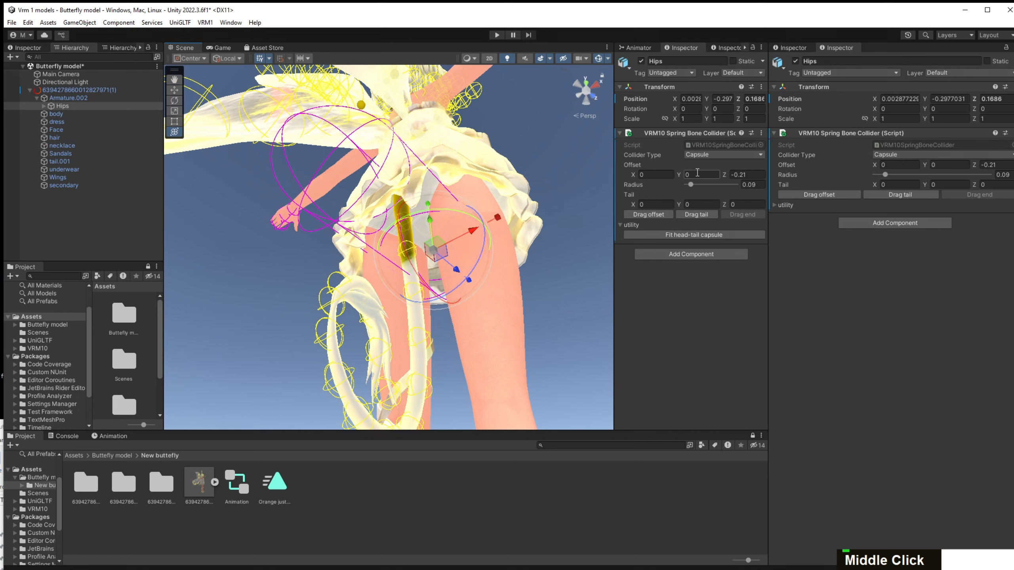
pyautogui.moveTo(678, 204); pyautogui.dragTo(754, 208)
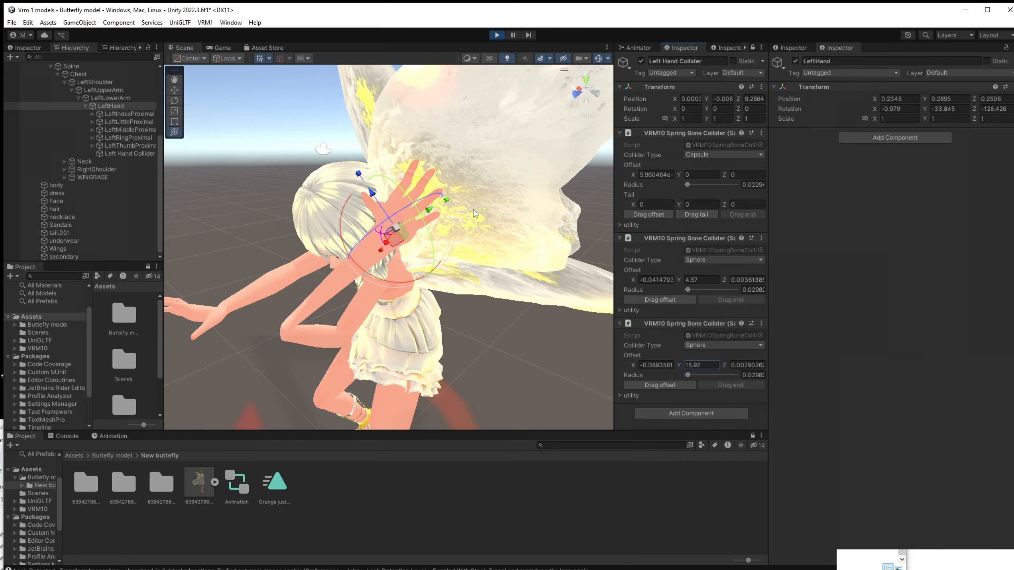
# Extend the first left hand capsule collider's tail to X 0.69, Y 0.03 and swing the hand against the wing to test it.
pyautogui.moveTo(430, 208)
pyautogui.mouseDown()
pyautogui.moveTo(511, 182)
pyautogui.moveTo(436, 218)
pyautogui.moveTo(473, 205)
pyautogui.moveTo(459, 204)
pyautogui.moveTo(509, 201)
pyautogui.moveTo(567, 172)
pyautogui.moveTo(480, 236)
pyautogui.moveTo(533, 225)
pyautogui.moveTo(484, 248)
pyautogui.moveTo(434, 208)
pyautogui.mouseUp()
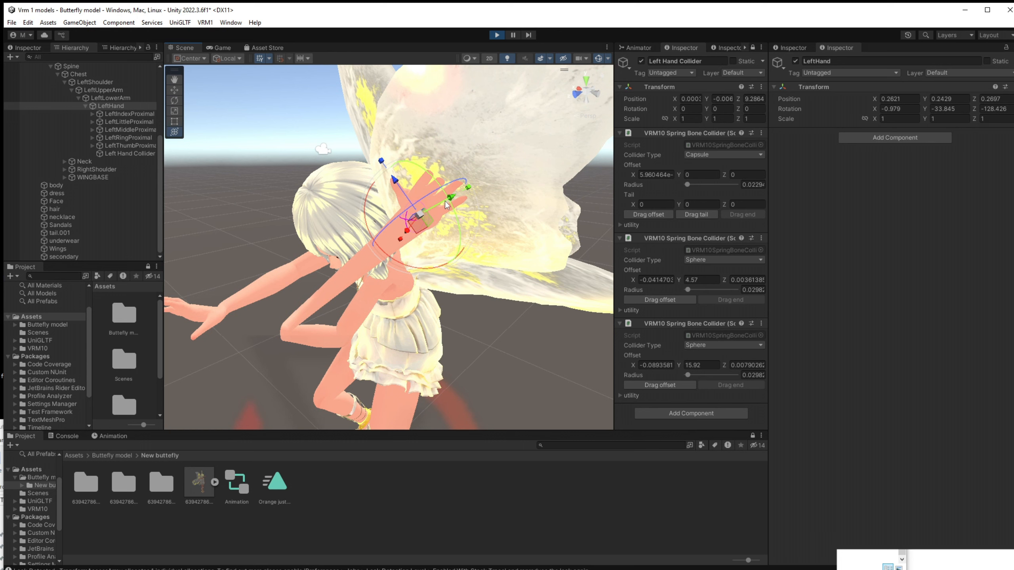
pyautogui.moveTo(447, 205); pyautogui.dragTo(429, 224)
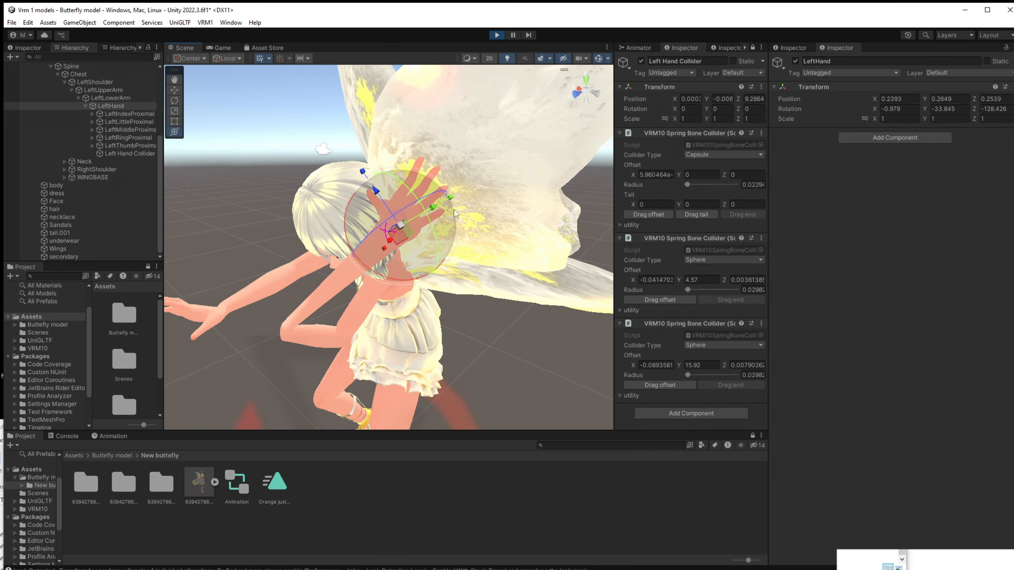
pyautogui.click(709, 156)
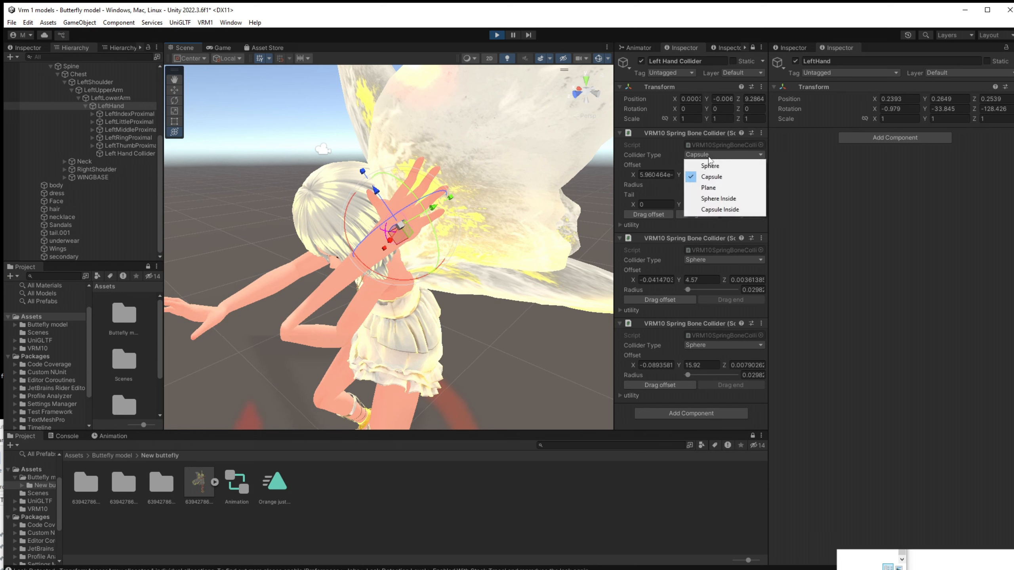
pyautogui.click(712, 177)
pyautogui.moveTo(680, 204)
pyautogui.mouseDown()
pyautogui.moveTo(694, 203)
pyautogui.moveTo(681, 203)
pyautogui.mouseUp()
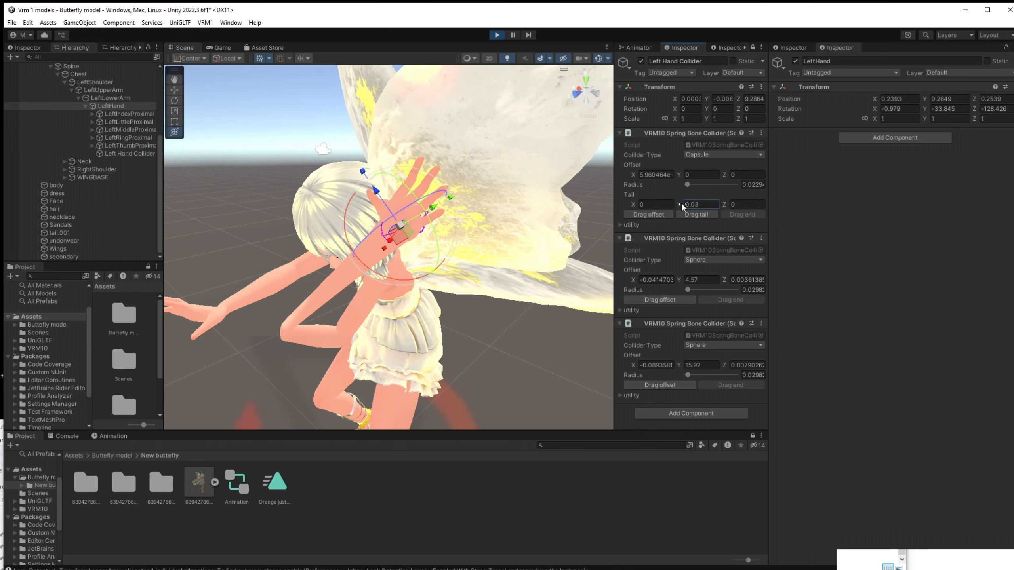
pyautogui.click(634, 199)
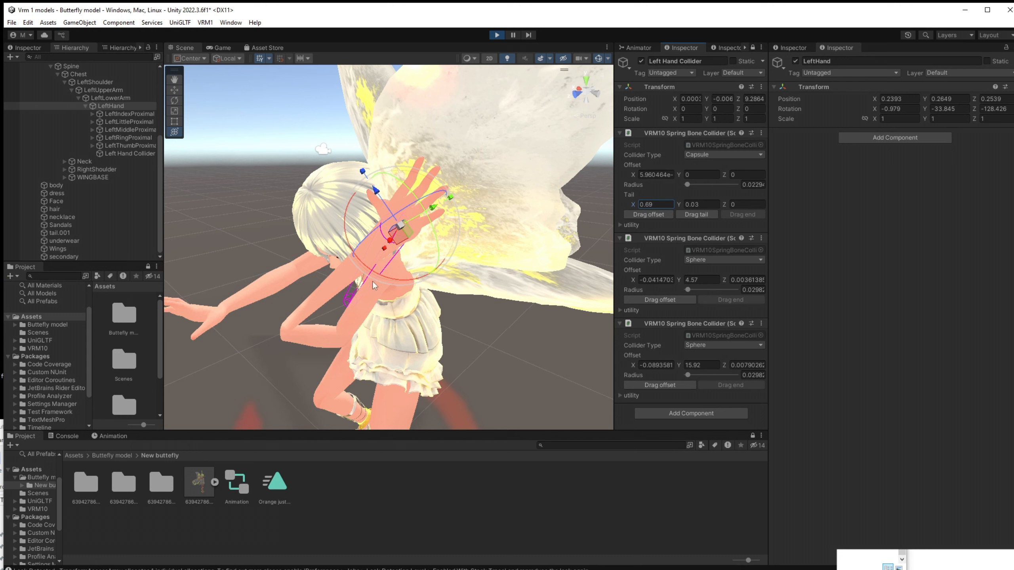
pyautogui.moveTo(372, 281); pyautogui.dragTo(437, 221)
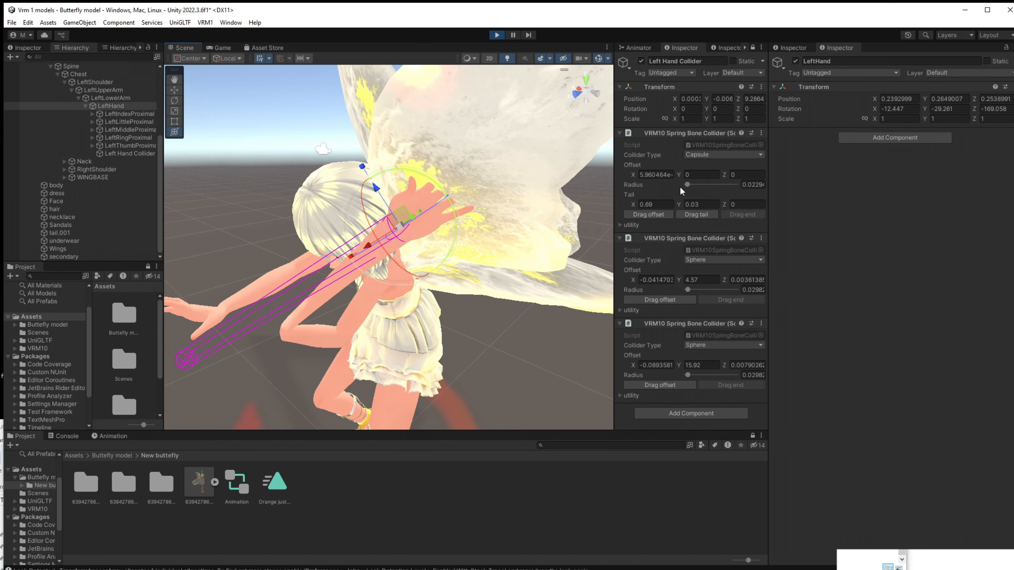
pyautogui.moveTo(388, 197); pyautogui.dragTo(357, 107)
# Try the Plane type on the first left hand collider, rotating the hand near the wing and altering the plane's X normal.
pyautogui.click(695, 156)
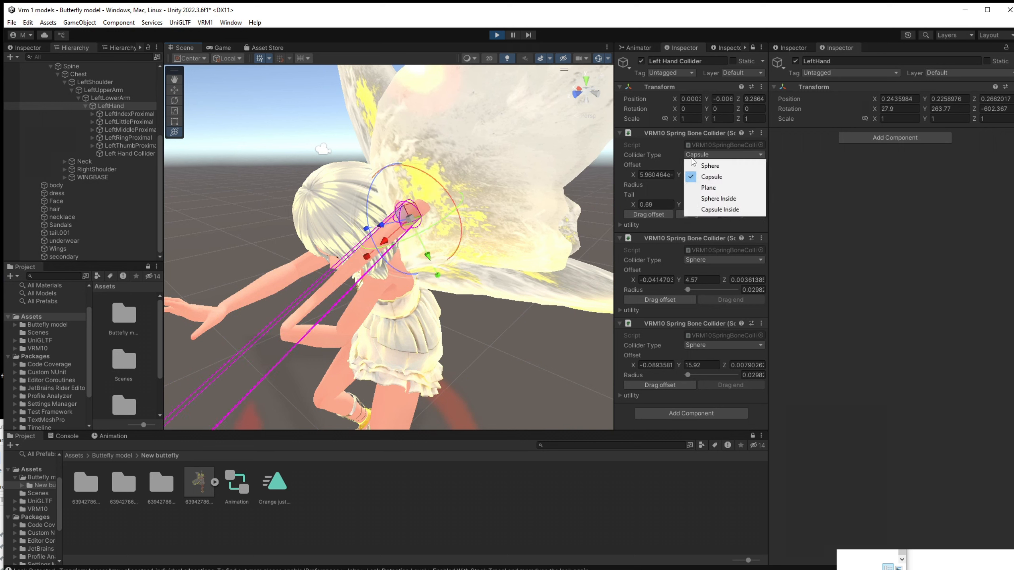
pyautogui.click(708, 189)
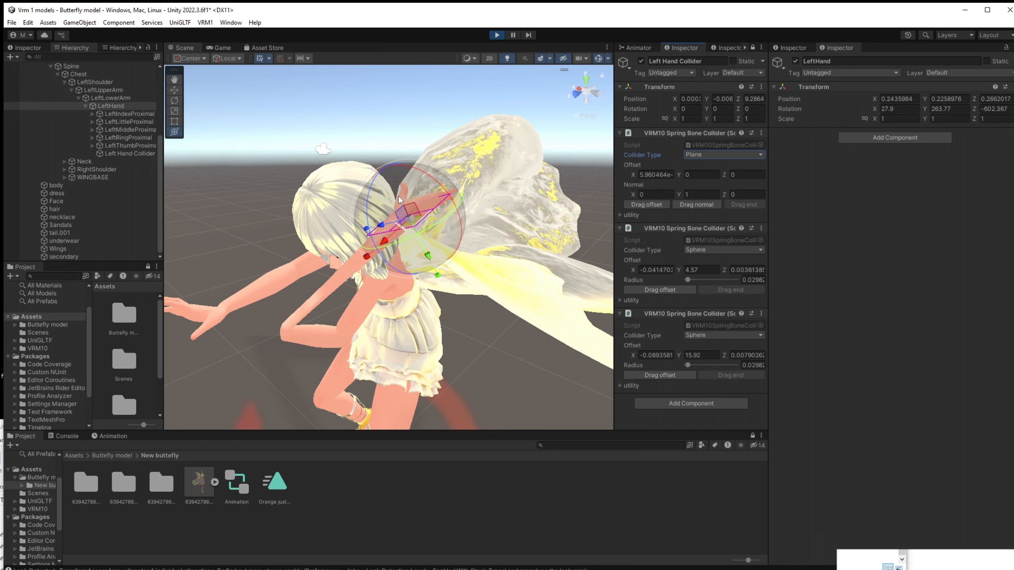
pyautogui.moveTo(408, 179); pyautogui.dragTo(388, 134)
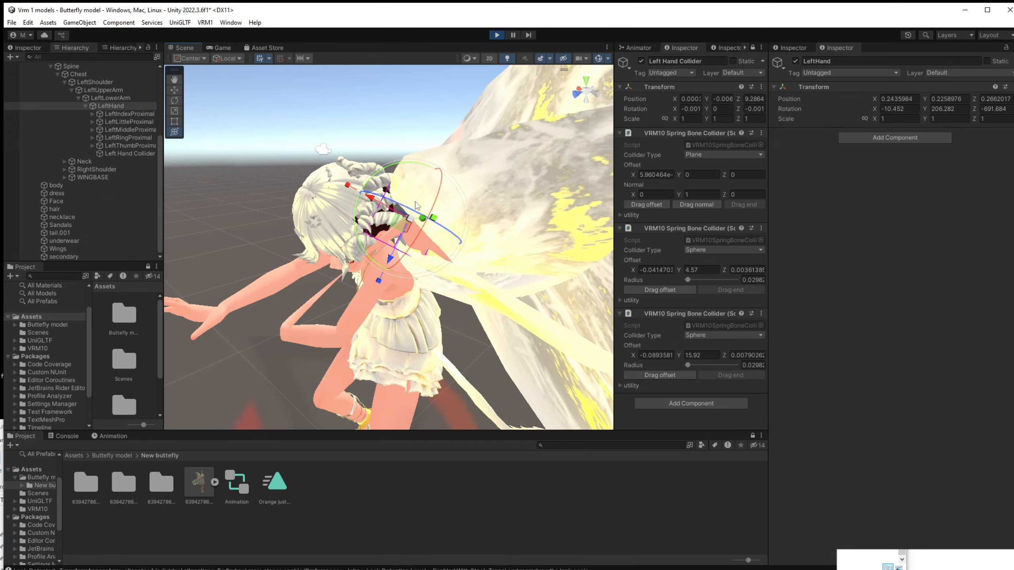
pyautogui.moveTo(410, 179); pyautogui.dragTo(414, 149)
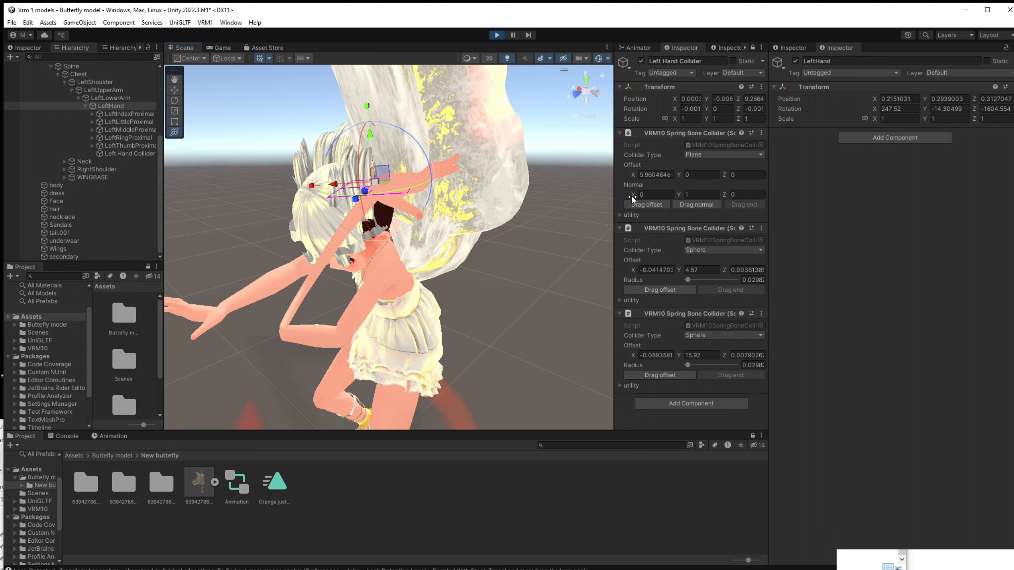
pyautogui.click(678, 192)
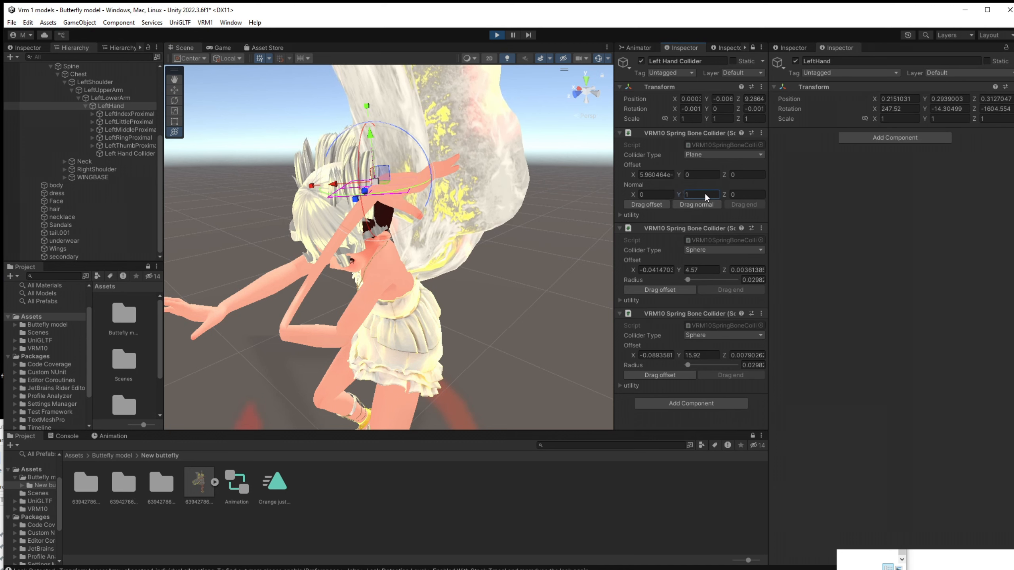
pyautogui.moveTo(423, 164)
pyautogui.mouseDown()
pyautogui.moveTo(352, 159)
pyautogui.moveTo(386, 180)
pyautogui.moveTo(402, 164)
pyautogui.moveTo(434, 173)
pyautogui.mouseUp()
pyautogui.moveTo(635, 191); pyautogui.dragTo(715, 153)
# Try the Sphere Inside type on the first left hand collider with a radius of 0.38.
pyautogui.click(714, 155)
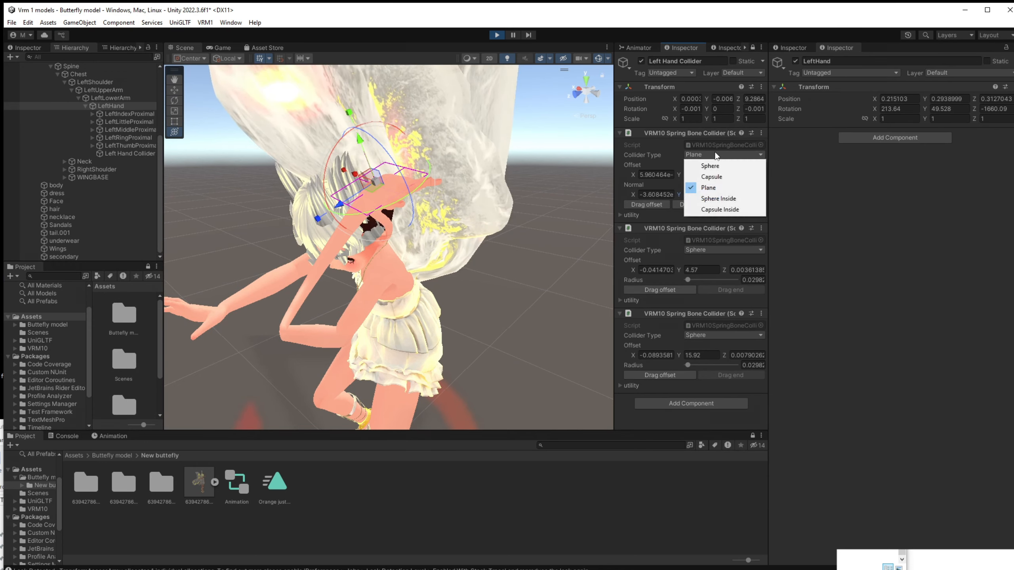
pyautogui.click(722, 199)
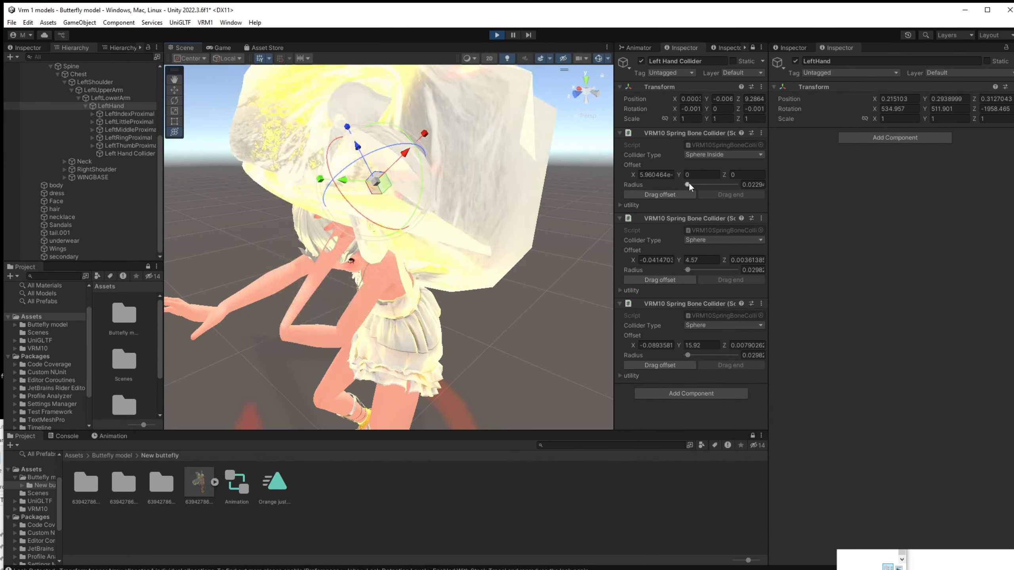
pyautogui.moveTo(688, 184); pyautogui.dragTo(706, 198)
# Try the Capsule Inside type on the first left hand collider with tail Y 0.04 and radius 0.09.
pyautogui.click(707, 155)
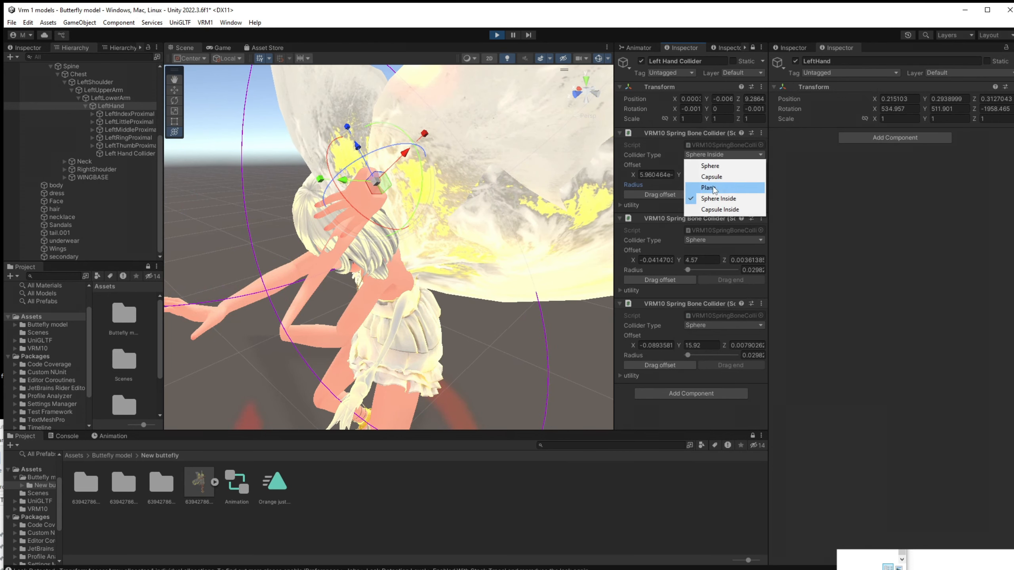
pyautogui.click(718, 209)
pyautogui.scroll(-5, 507, 206)
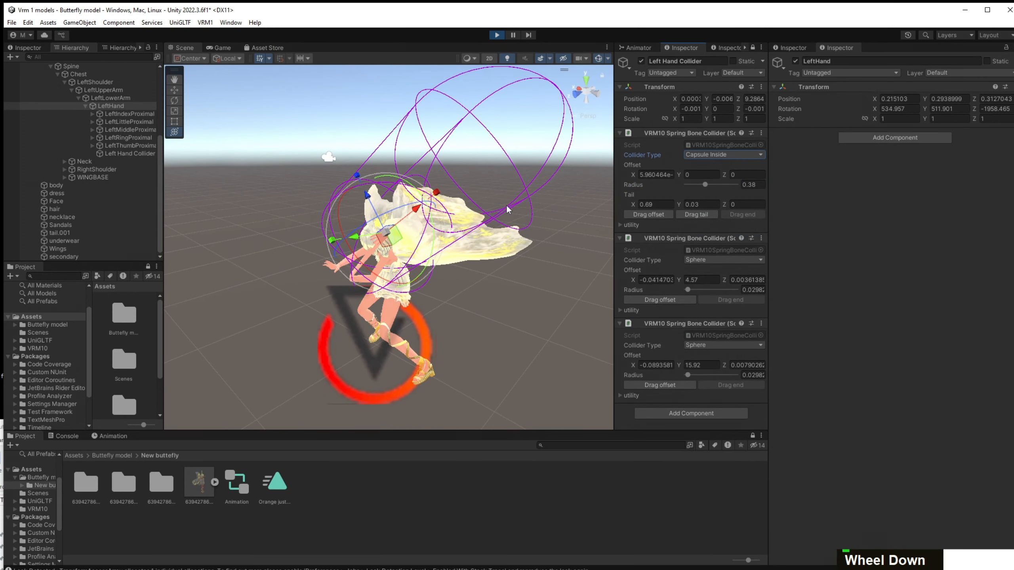
pyautogui.scroll(2, 490, 207)
pyautogui.scroll(-1, 367, 205)
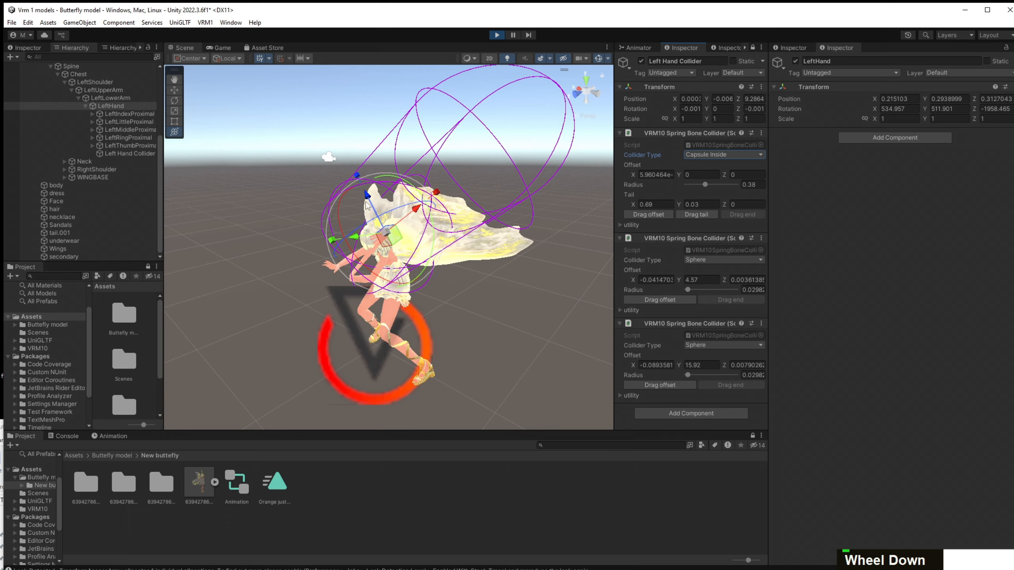
pyautogui.moveTo(679, 204); pyautogui.dragTo(700, 187)
pyautogui.scroll(2, 375, 141)
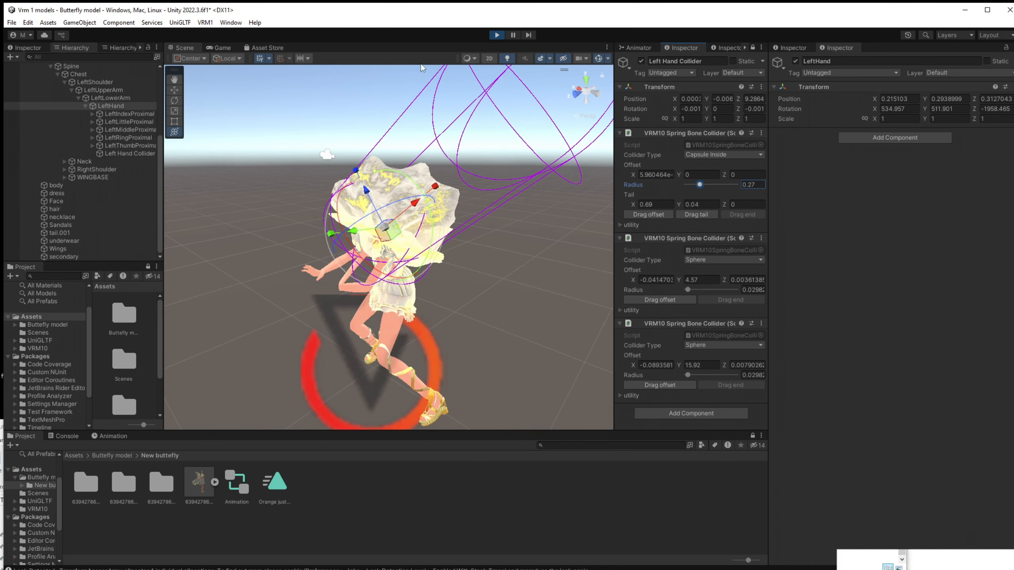
pyautogui.scroll(2, 446, 277)
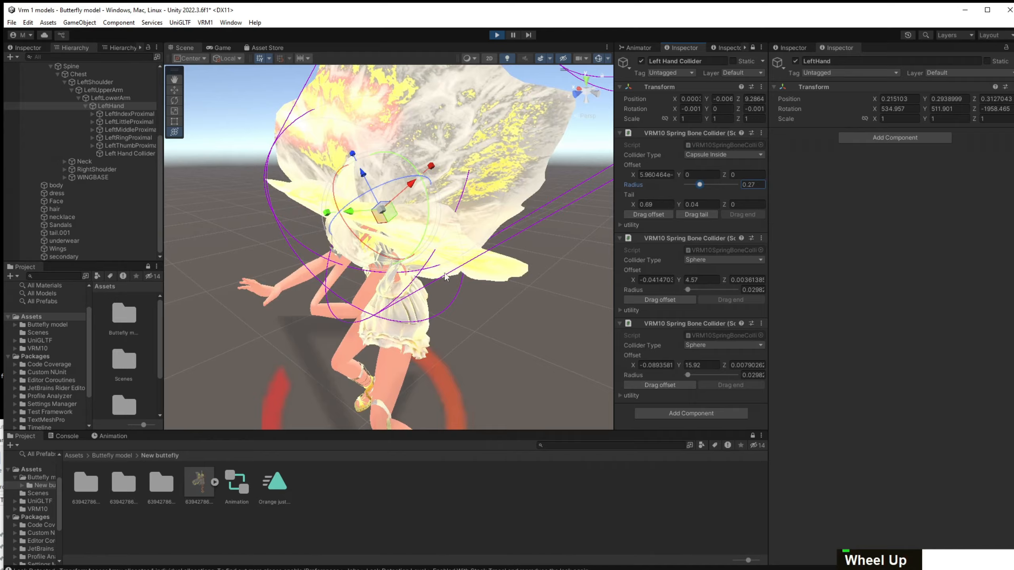
pyautogui.click(687, 184)
pyautogui.moveTo(688, 184)
pyautogui.mouseDown()
pyautogui.moveTo(723, 186)
pyautogui.moveTo(692, 184)
pyautogui.mouseUp()
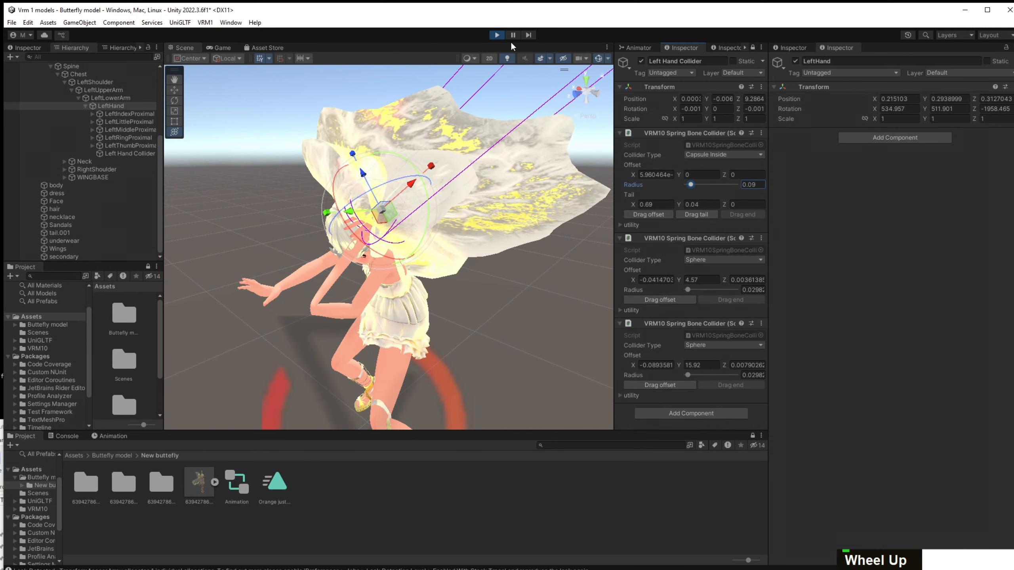
# Exit play mode and select the Hips bone in the armature.
pyautogui.click(501, 35)
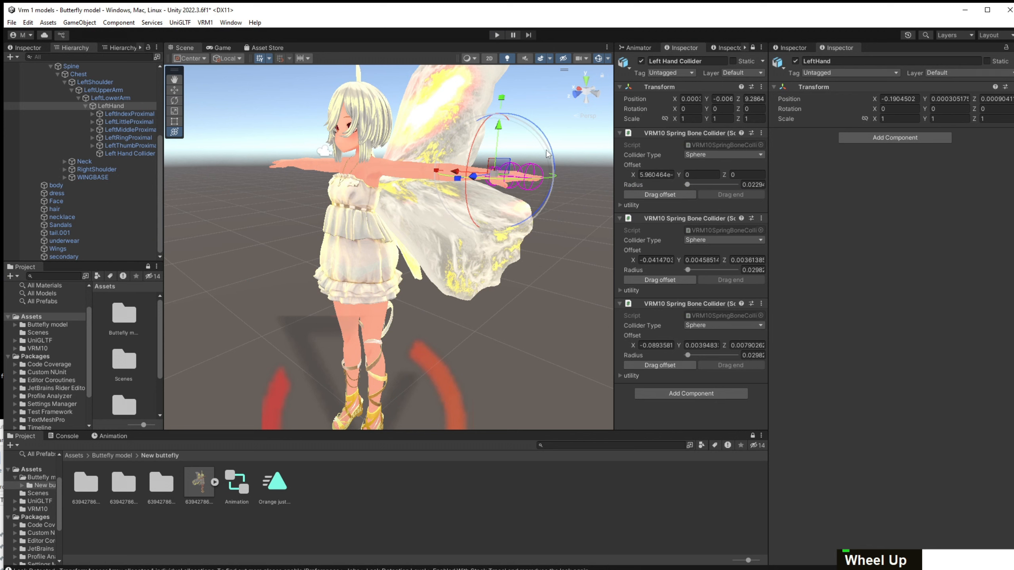
pyautogui.moveTo(358, 252); pyautogui.dragTo(361, 243, button='middle')
pyautogui.scroll(3, 360, 242)
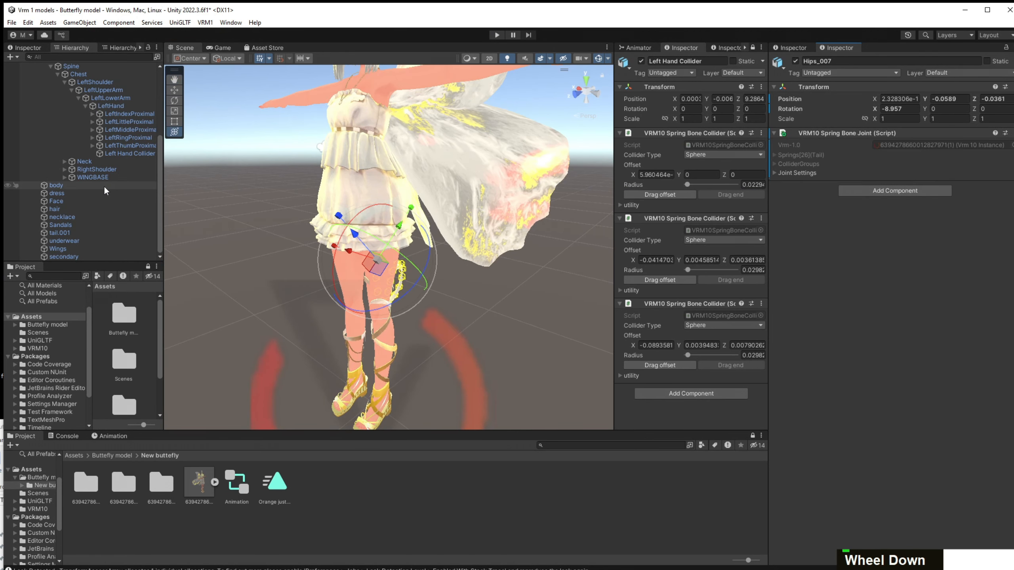
pyautogui.scroll(5, 100, 197)
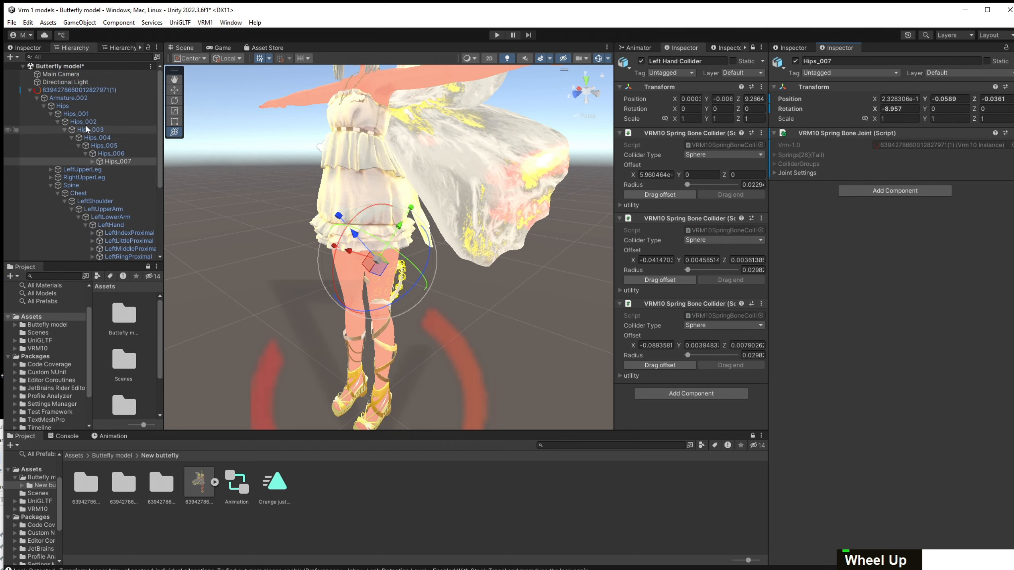
pyautogui.click(76, 107)
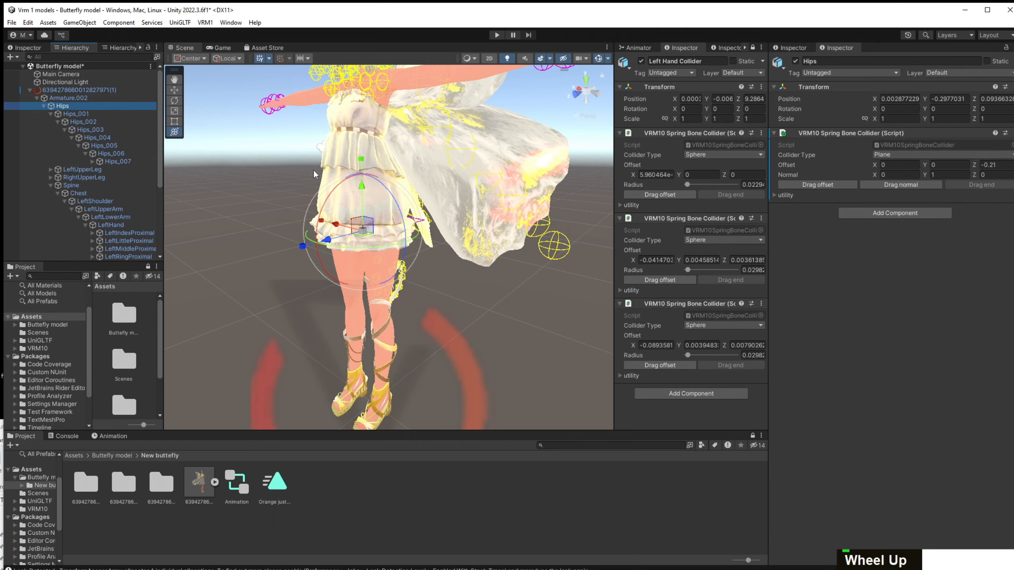
# Change the Hips collider's type from Plane to Capsule.
pyautogui.scroll(3, 314, 173)
pyautogui.moveTo(314, 173); pyautogui.dragTo(309, 202, button='middle')
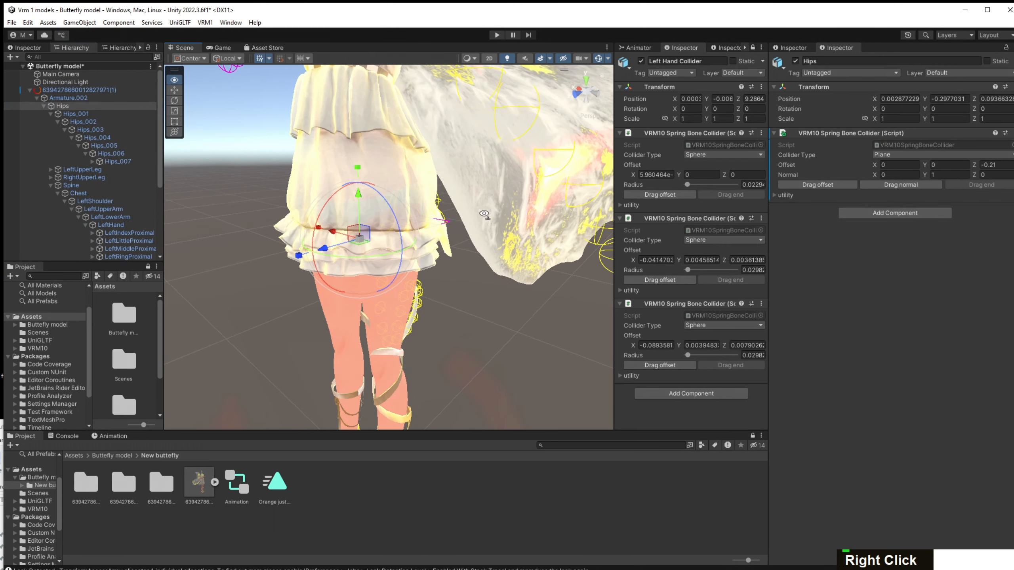
pyautogui.moveTo(485, 213); pyautogui.dragTo(371, 193, button='right')
pyautogui.moveTo(371, 192); pyautogui.dragTo(311, 169, button='middle')
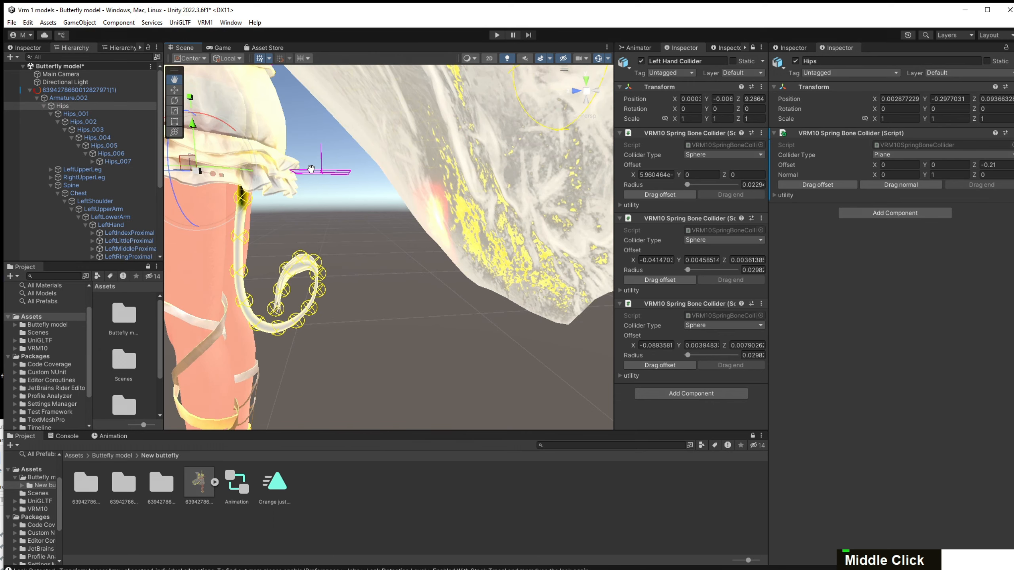
pyautogui.moveTo(465, 179); pyautogui.dragTo(421, 160, button='right')
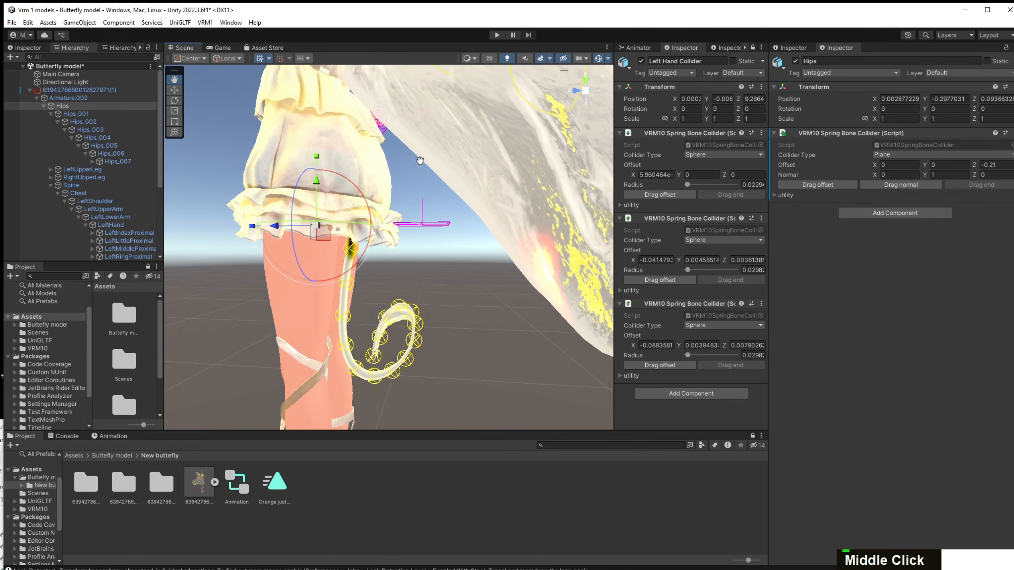
pyautogui.moveTo(421, 161); pyautogui.dragTo(399, 69, button='middle')
pyautogui.moveTo(436, 162); pyautogui.dragTo(442, 119, button='right')
pyautogui.scroll(3, 466, 139)
pyautogui.scroll(-2, 474, 142)
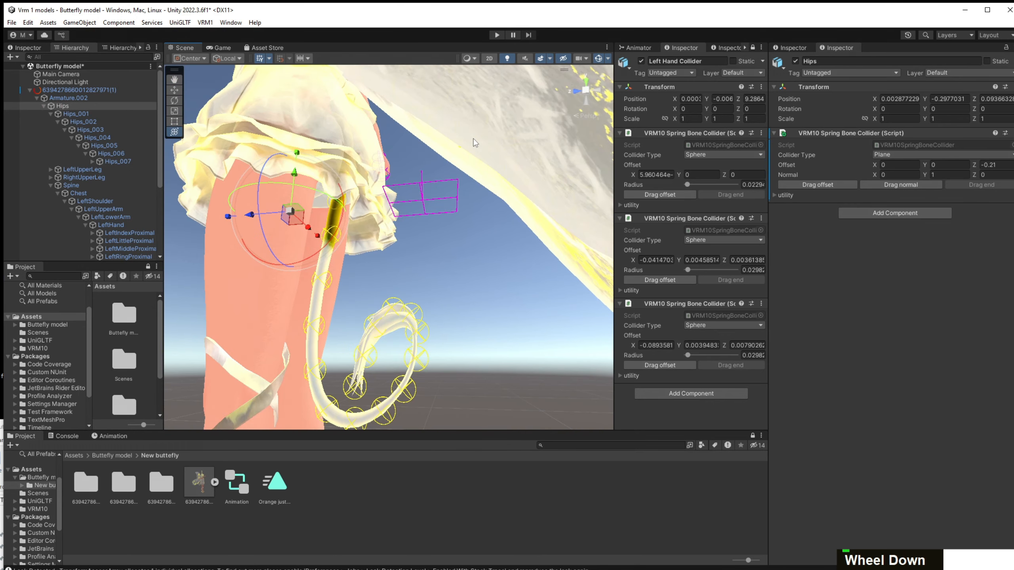
pyautogui.click(889, 155)
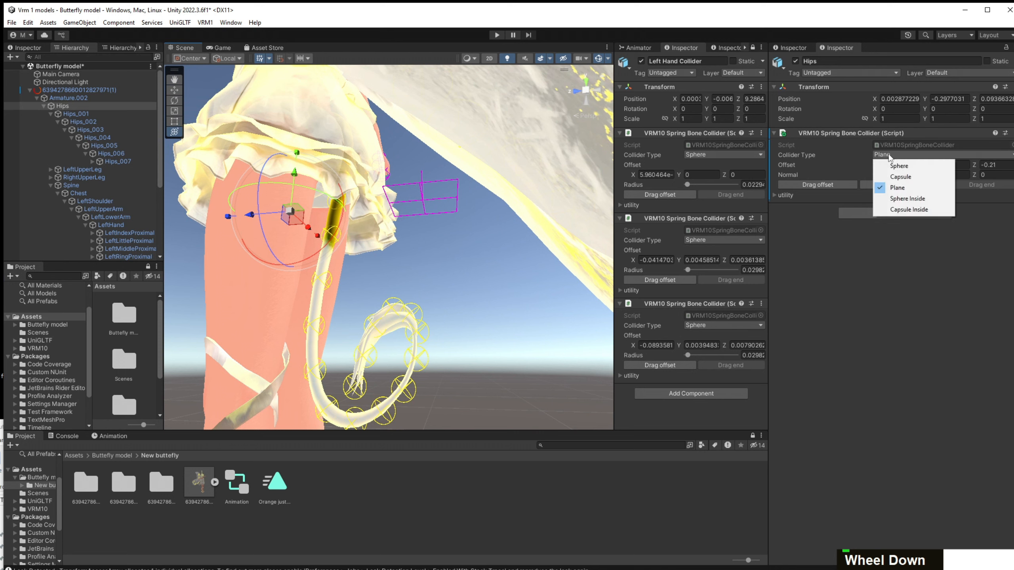
pyautogui.click(900, 177)
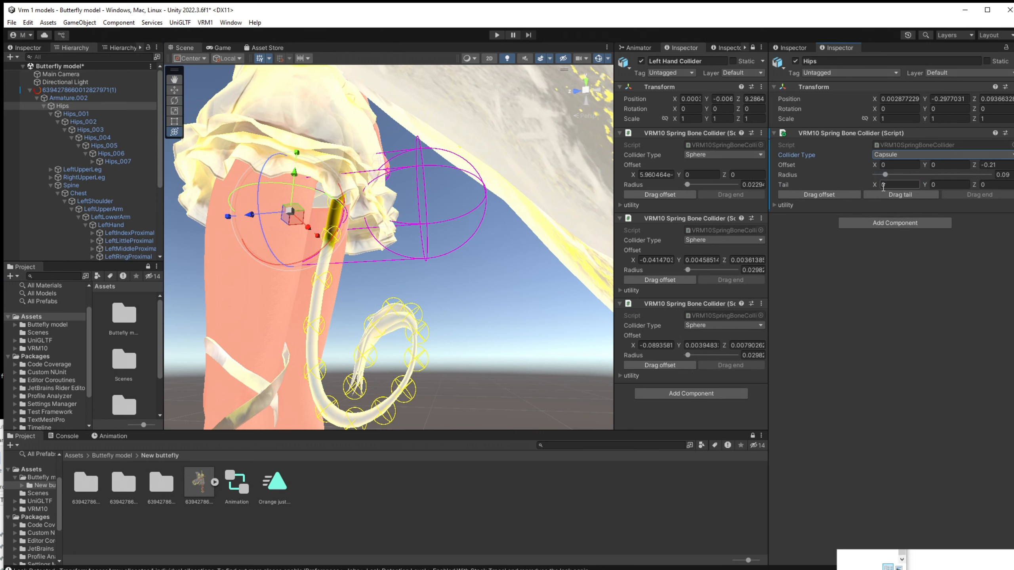
# Set the Hips capsule's X offset to 0.18 and its tail to X -0.17, Z -0.21, spanning behind the dress.
pyautogui.moveTo(874, 184); pyautogui.dragTo(868, 184)
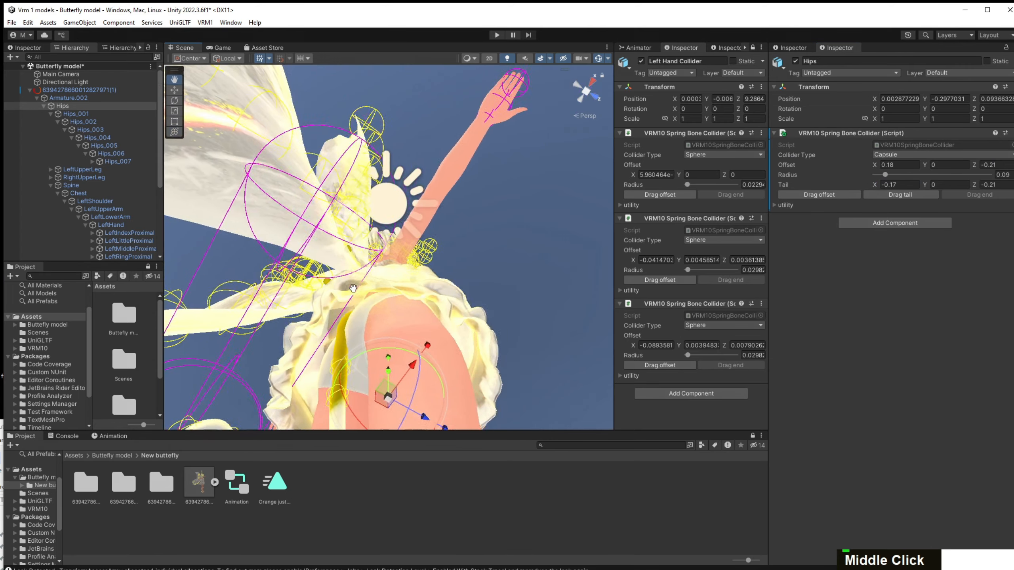
pyautogui.moveTo(353, 288); pyautogui.dragTo(356, 285, button='middle')
pyautogui.moveTo(356, 284); pyautogui.dragTo(325, 359, button='right')
pyautogui.moveTo(355, 228); pyautogui.dragTo(338, 313, button='middle')
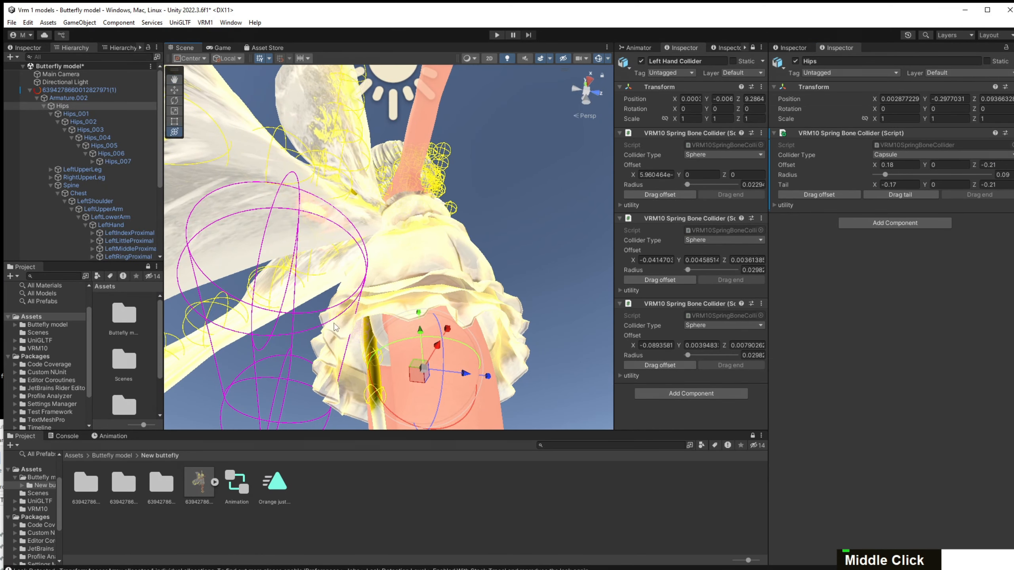
pyautogui.moveTo(451, 298); pyautogui.dragTo(392, 326, button='right')
pyautogui.moveTo(392, 326)
pyautogui.mouseDown(button='middle')
pyautogui.moveTo(386, 311)
pyautogui.moveTo(388, 320)
pyautogui.mouseUp(button='middle')
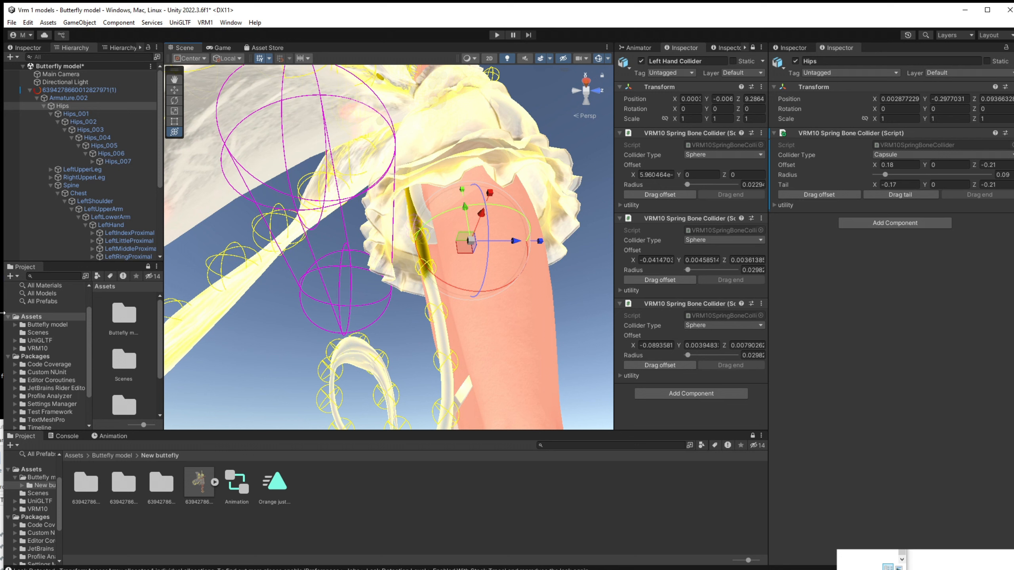
# Select the secondary object and show the colliders assigned to its Left Hand Collider group.
pyautogui.scroll(-5, 56, 134)
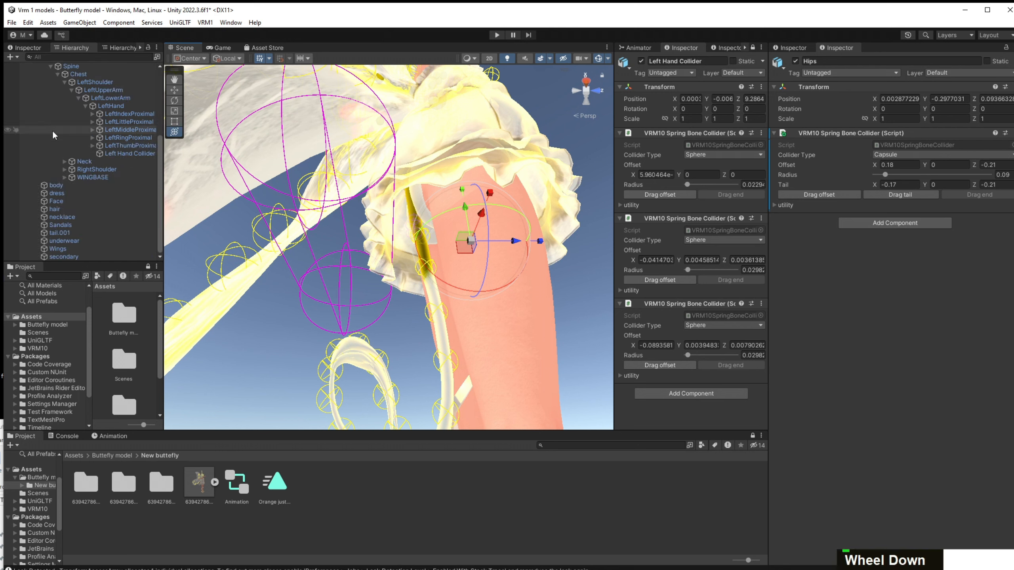
pyautogui.click(79, 256)
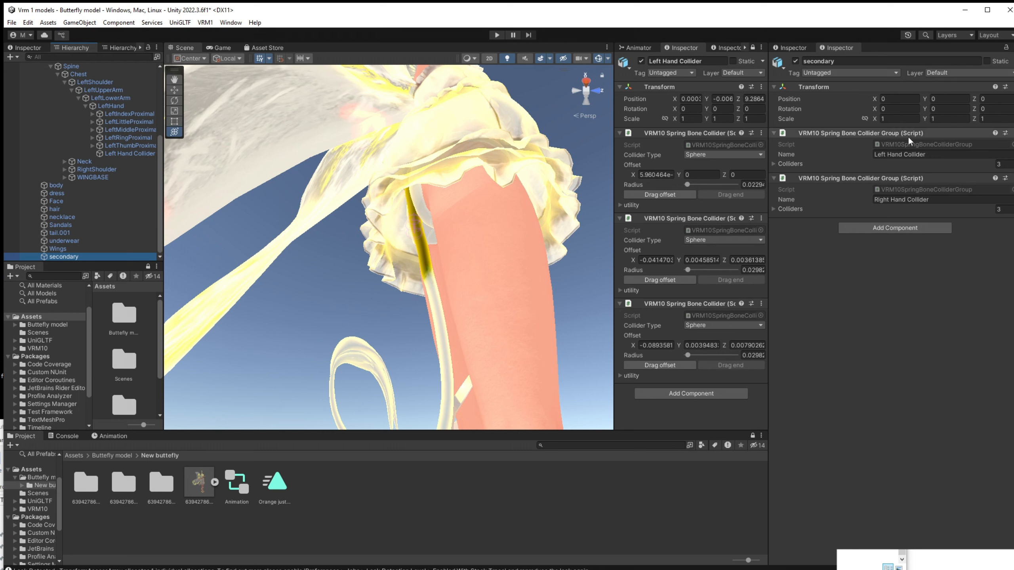
pyautogui.click(778, 163)
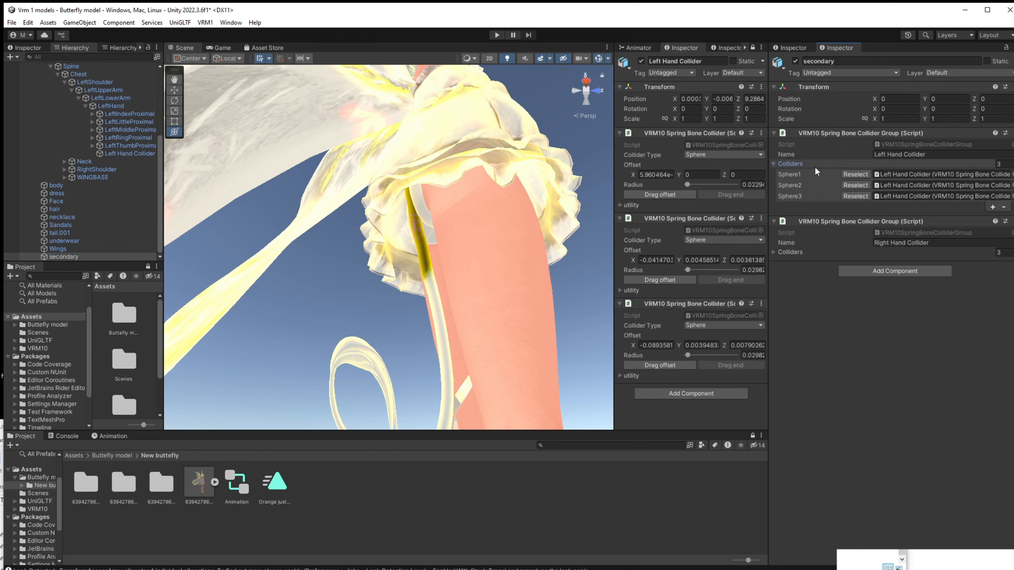
# Show the colliders assigned to the Right Hand Collider group.
pyautogui.click(774, 254)
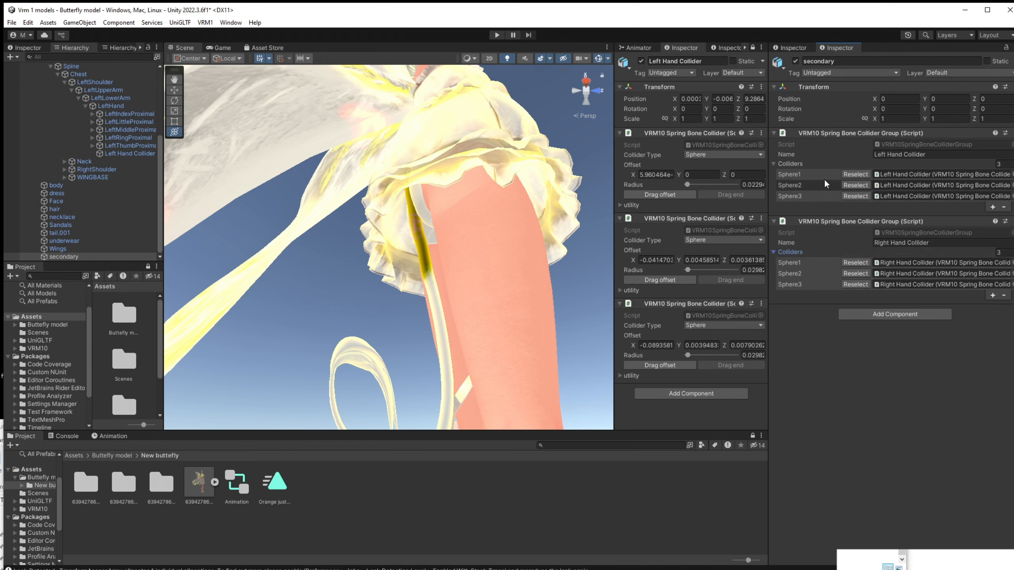
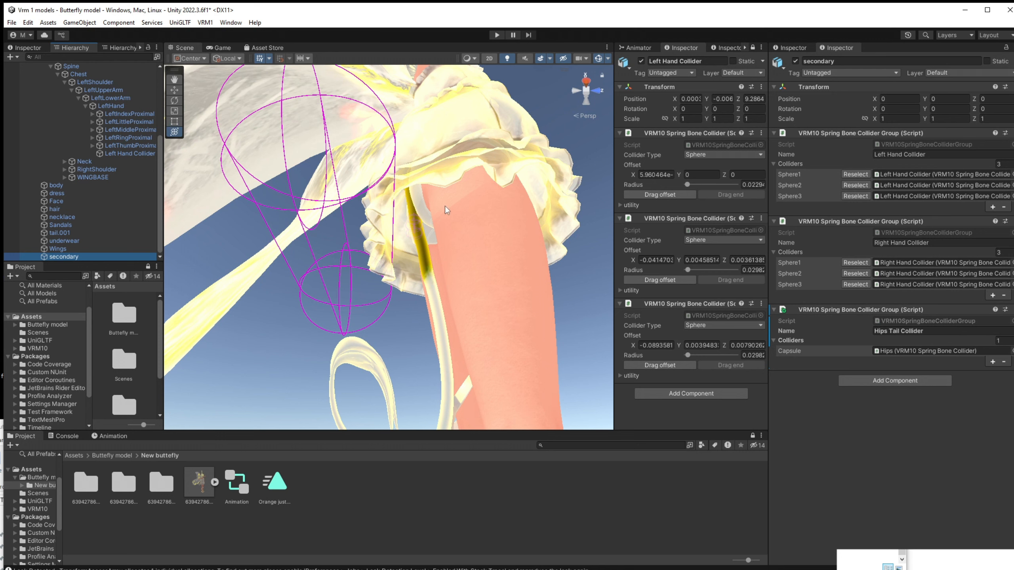
# Show the SpringBone settings of the avatar root's VRMInstance and open the Tail spring for editing.
pyautogui.scroll(5, 92, 153)
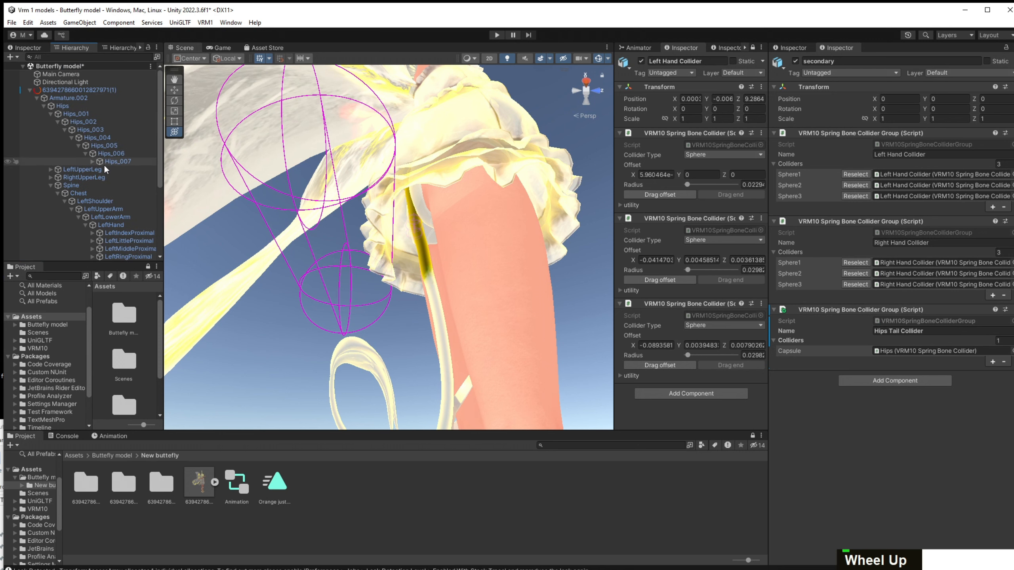
pyautogui.click(70, 90)
pyautogui.click(862, 346)
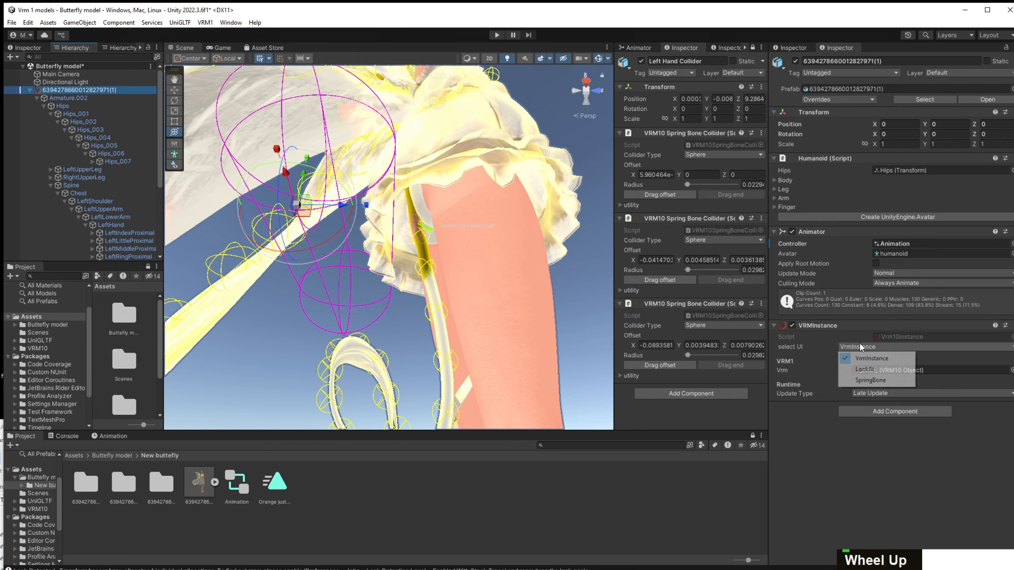
pyautogui.click(872, 380)
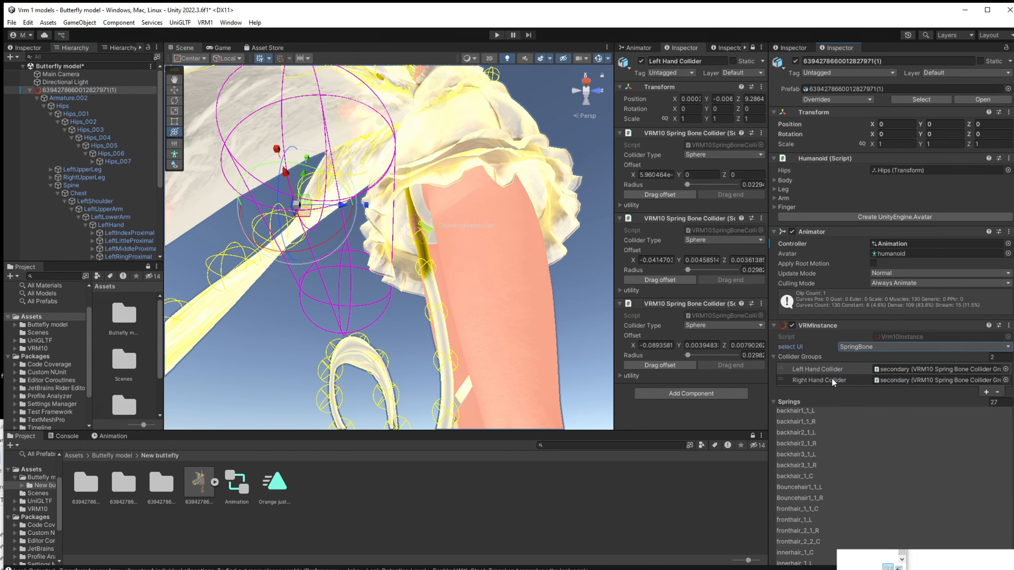
pyautogui.scroll(-4, 832, 379)
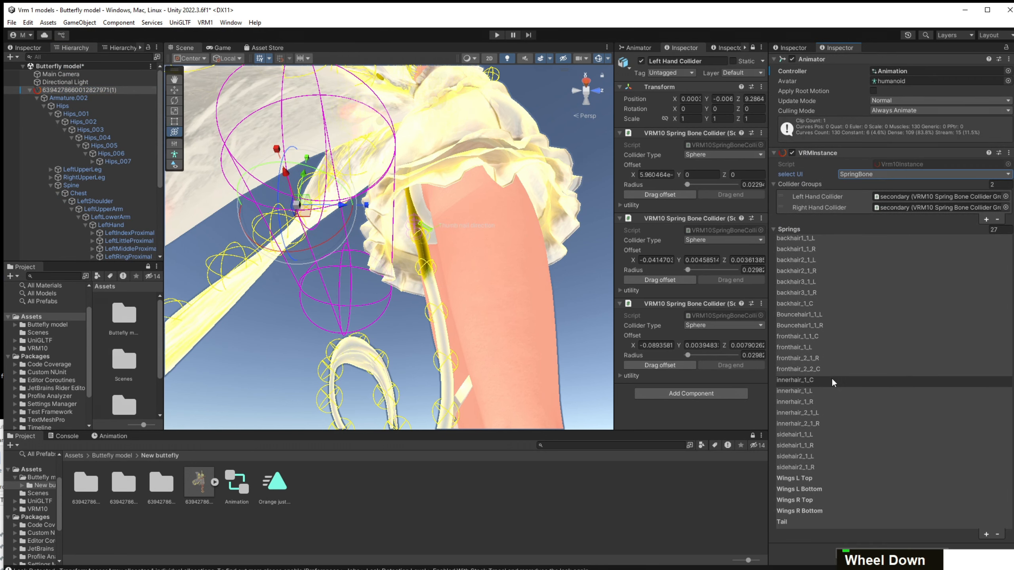
pyautogui.click(796, 519)
pyautogui.scroll(-5, 827, 414)
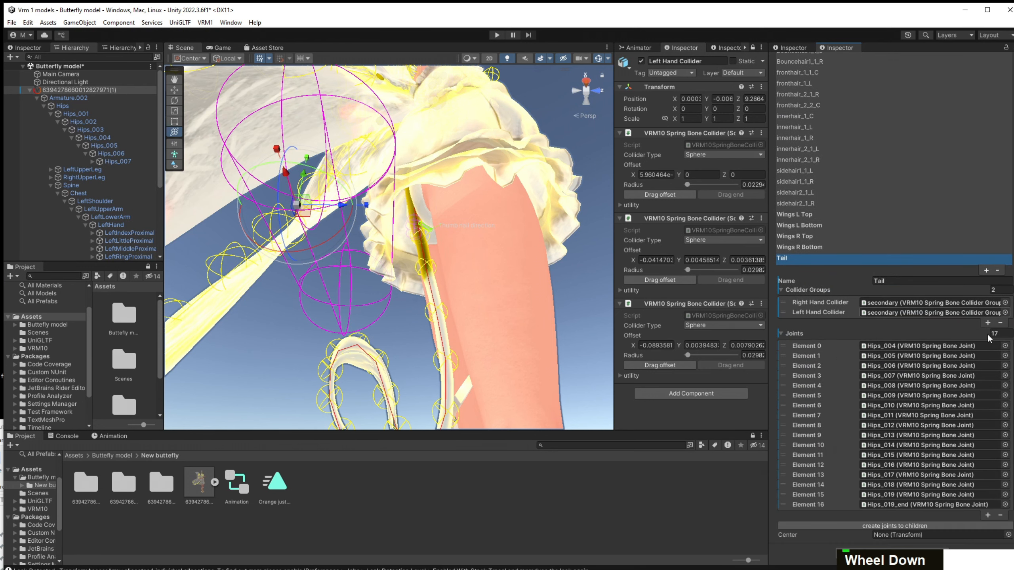
# Add a third collider group entry to the Tail spring and assign the secondary object to it.
pyautogui.click(986, 323)
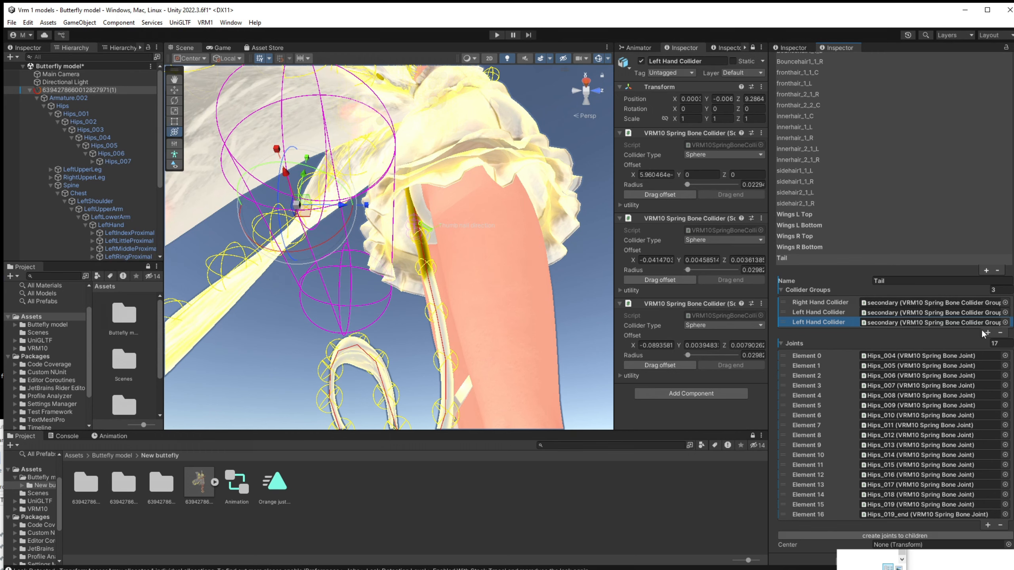
pyautogui.click(1005, 323)
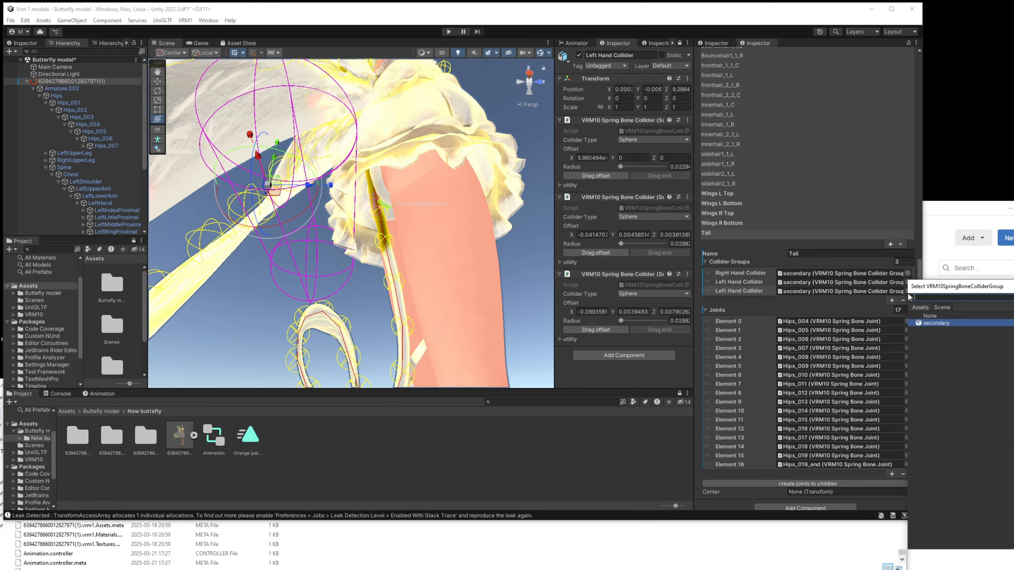
pyautogui.doubleClick(942, 323)
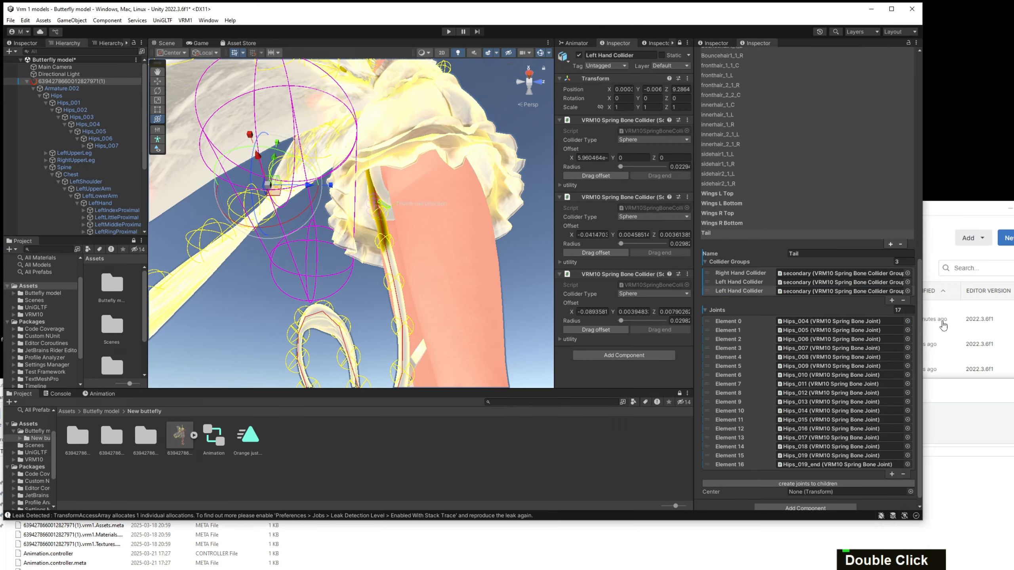
pyautogui.click(765, 292)
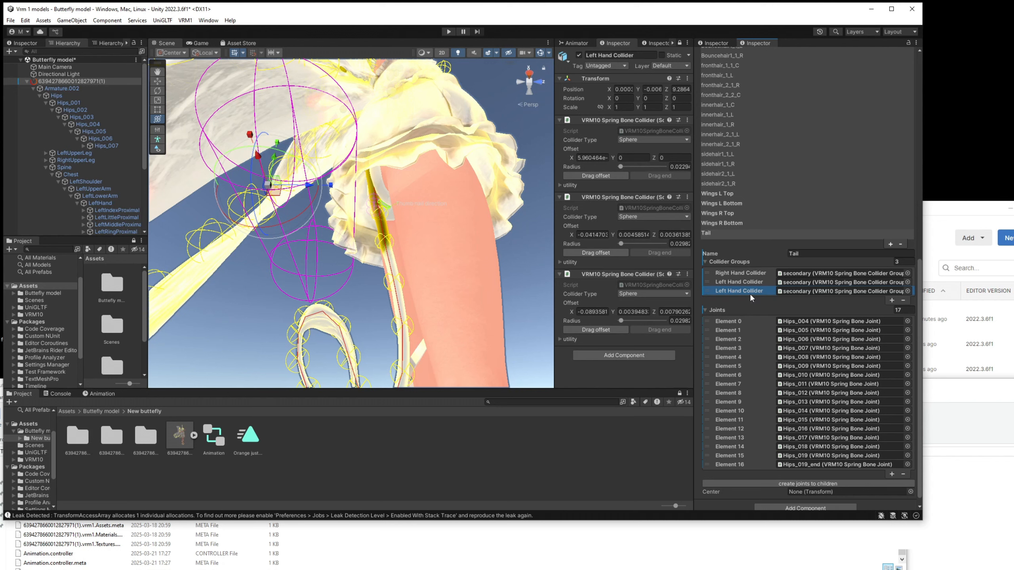
# Add a third entry to the VRMInstance's own Collider Groups list and assign the secondary object to it.
pyautogui.scroll(10, 753, 290)
pyautogui.scroll(-3, 754, 291)
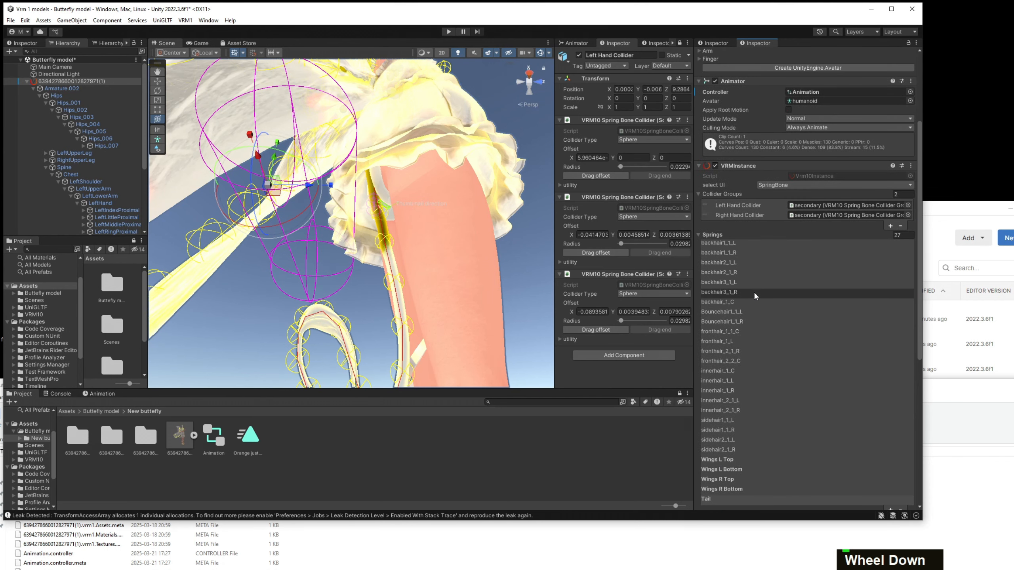
pyautogui.click(890, 226)
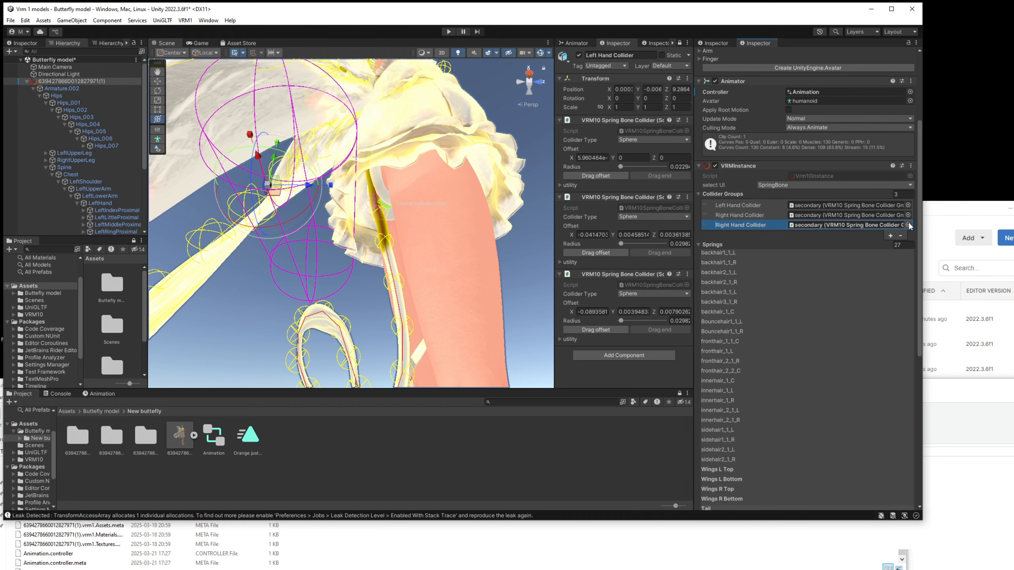
pyautogui.click(908, 225)
pyautogui.click(930, 253)
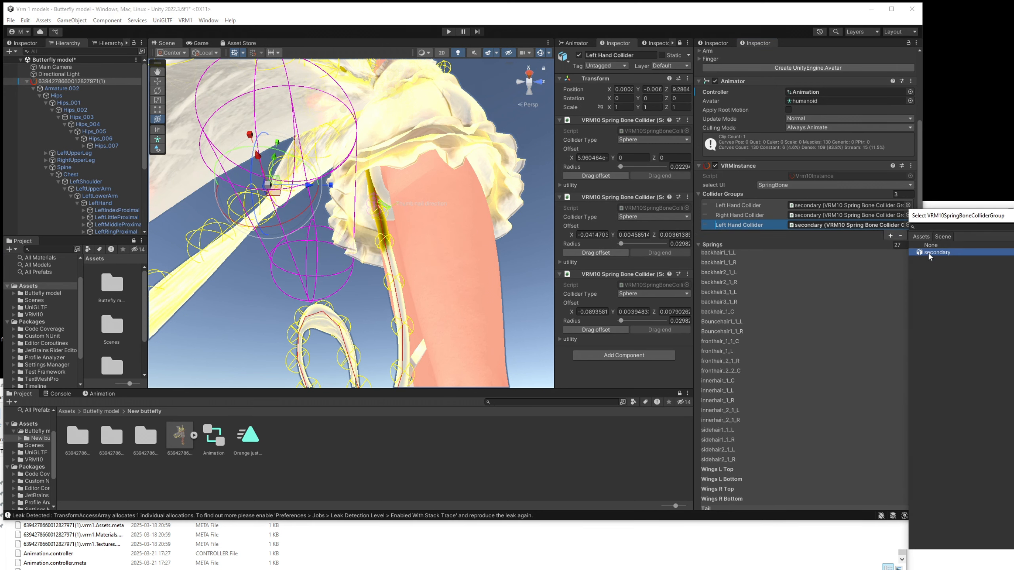
pyautogui.doubleClick(929, 254)
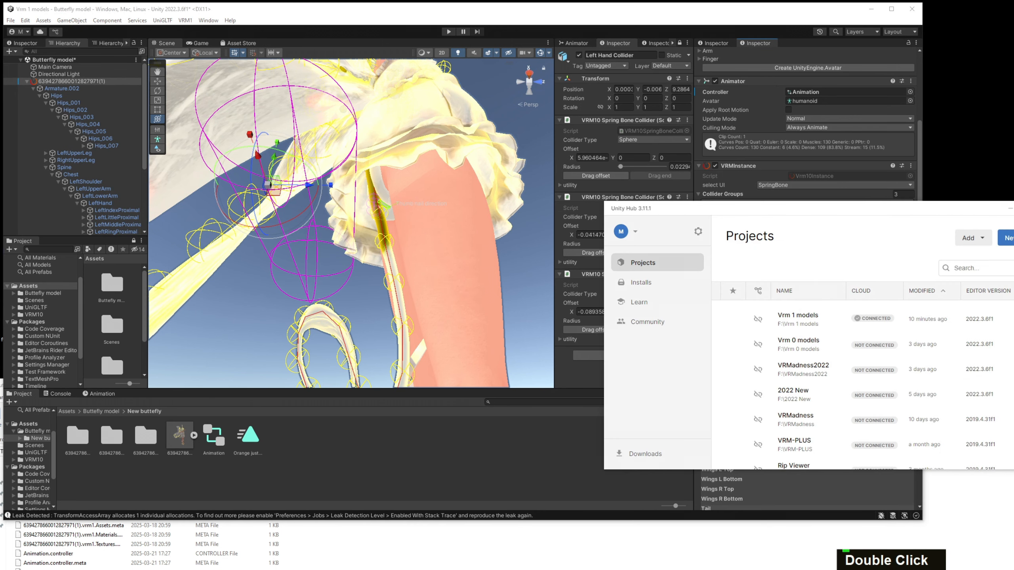
# Trace the VRMInstance's third collider group entry to the secondary object and examine that object's collider groups.
pyautogui.scroll(5, 770, 357)
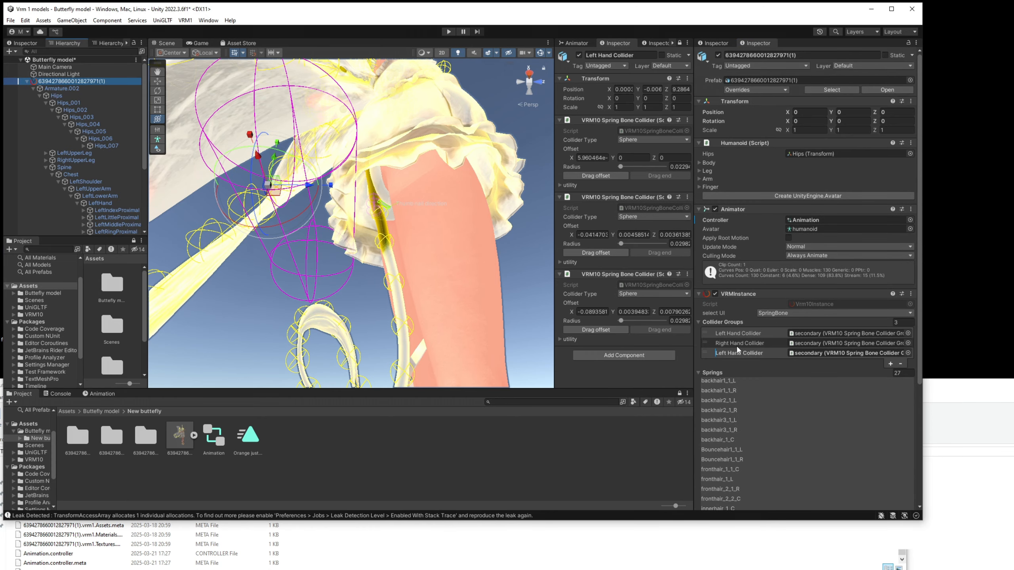
pyautogui.click(729, 352)
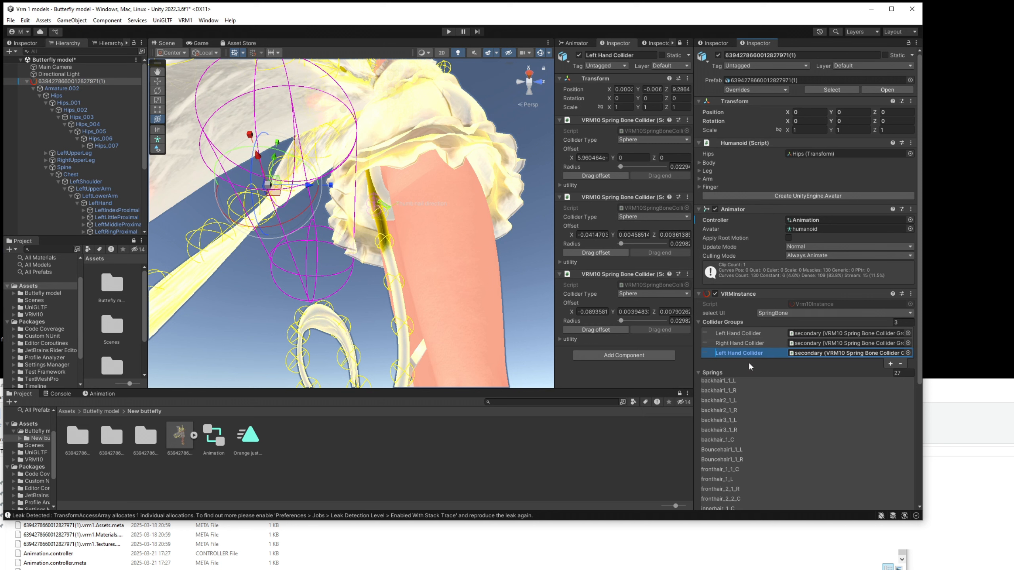
pyautogui.scroll(2, 753, 360)
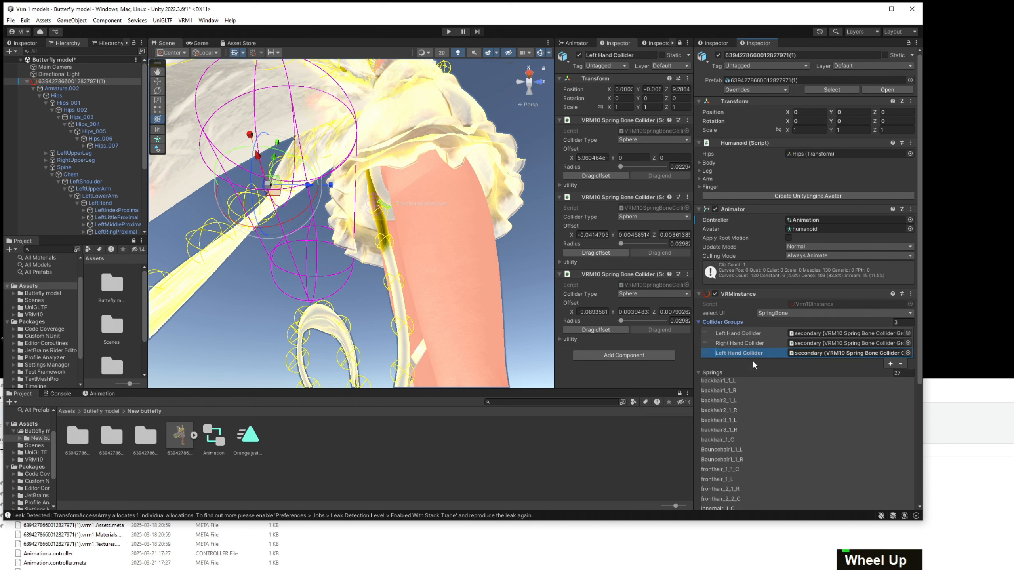
pyautogui.doubleClick(733, 342)
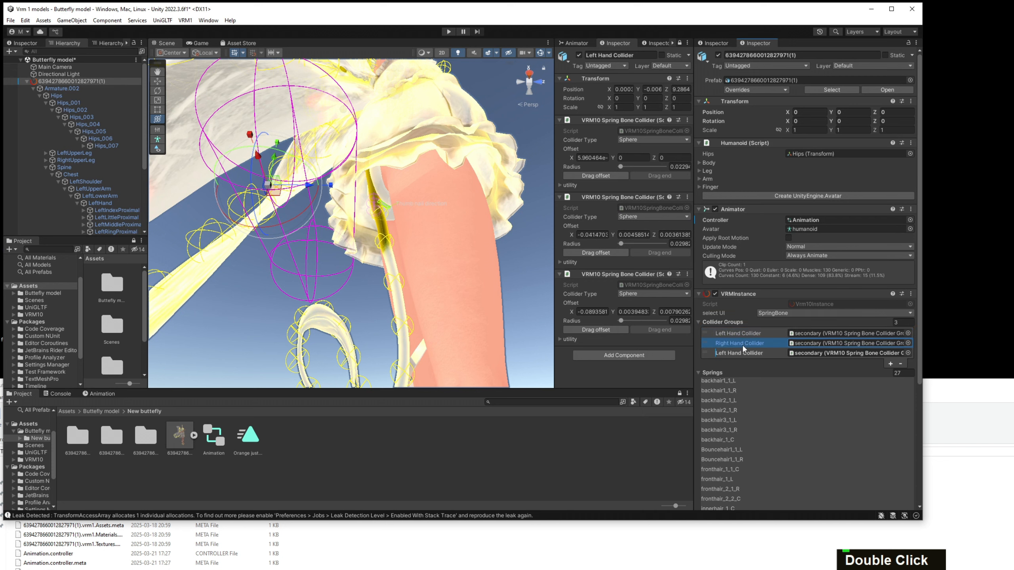
pyautogui.click(816, 352)
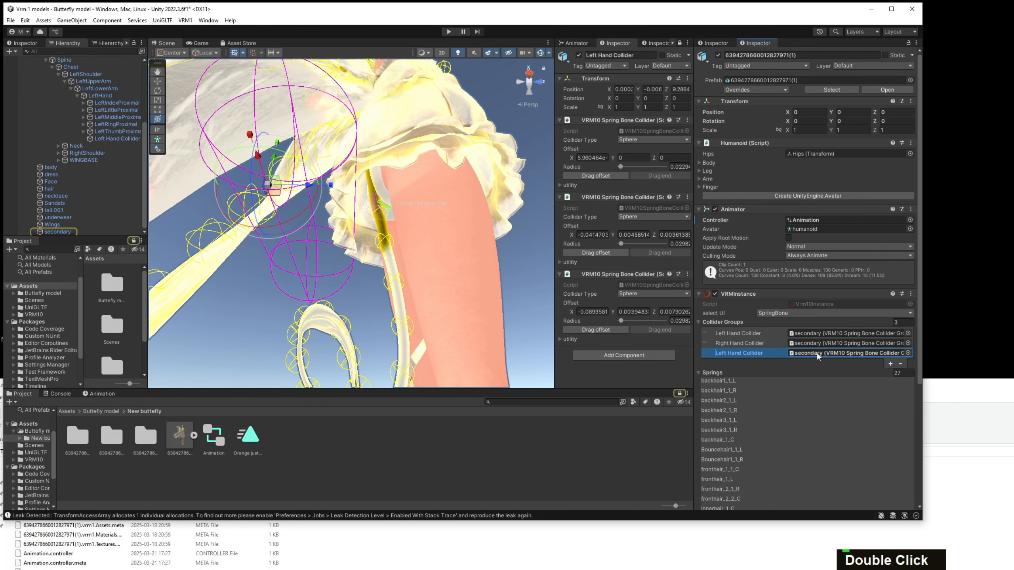
pyautogui.doubleClick(59, 229)
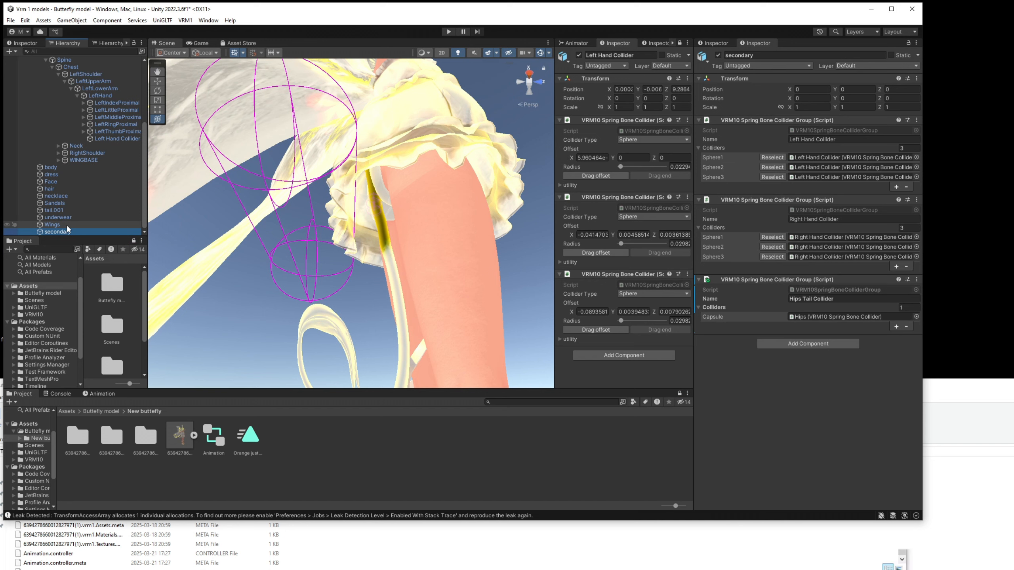
# Return to the avatar root and check which object each entry in its Collider Groups list references.
pyautogui.scroll(-1, 68, 170)
pyautogui.scroll(5, 66, 164)
pyautogui.click(70, 82)
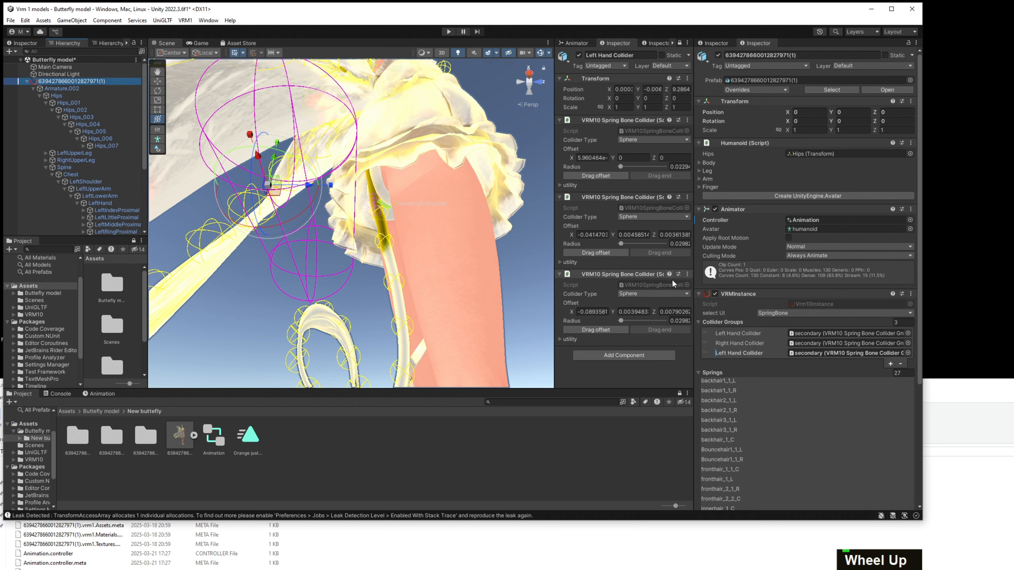
pyautogui.click(771, 331)
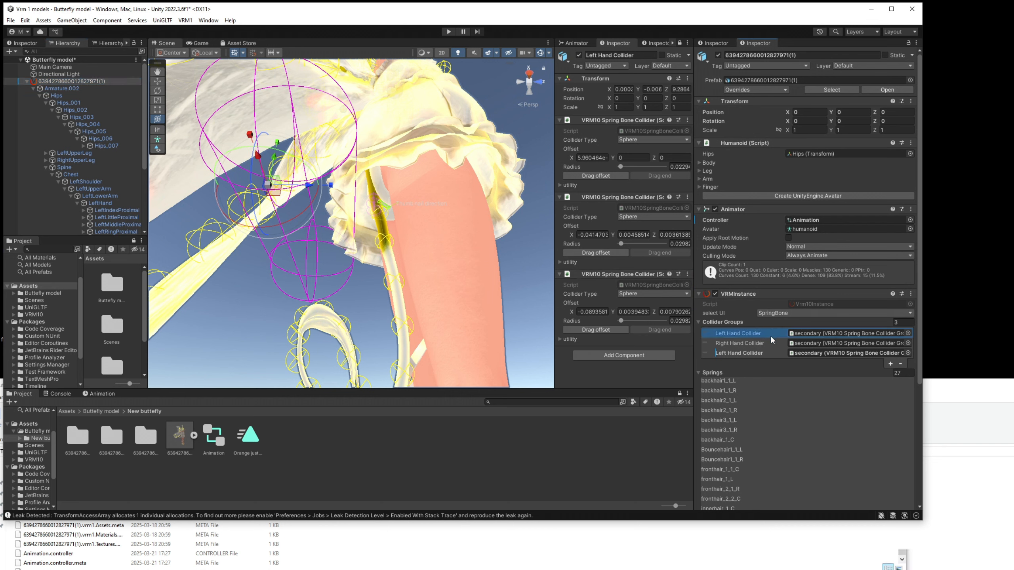
pyautogui.click(770, 345)
pyautogui.scroll(-5, 770, 344)
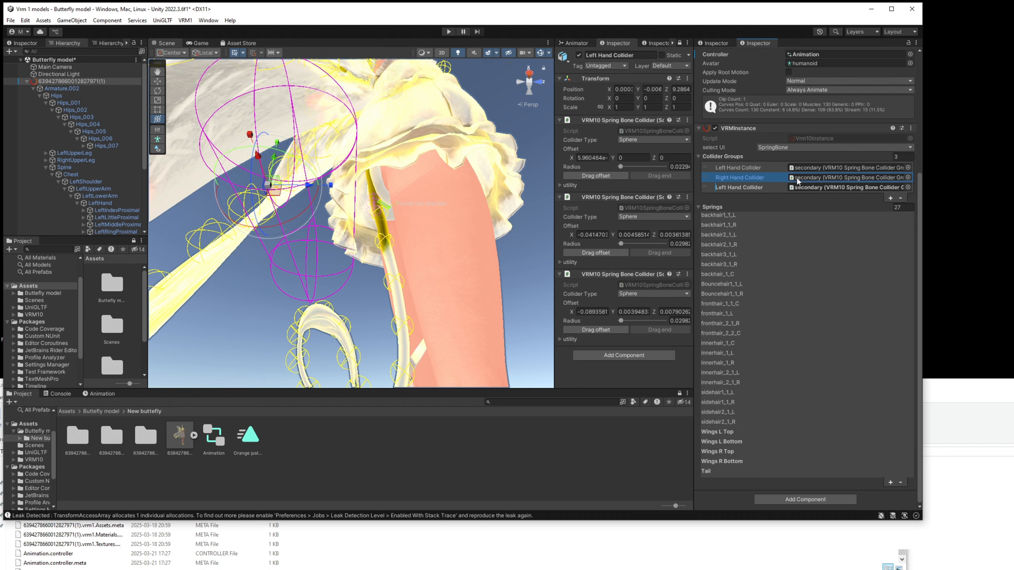
pyautogui.click(806, 187)
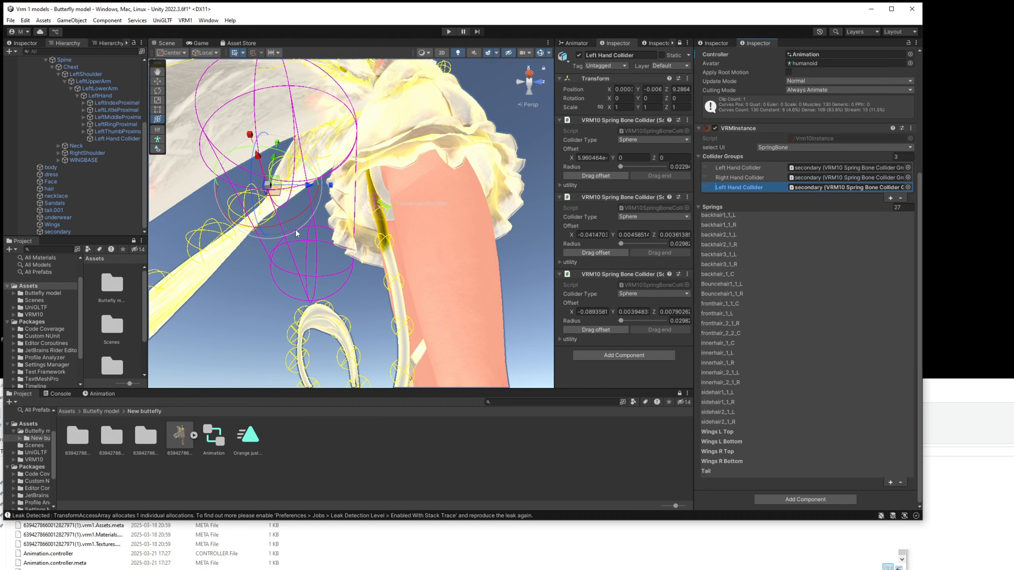
# Compare the collider groups on the secondary object with those listed in the avatar root's VRMInstance.
pyautogui.scroll(-1, 60, 200)
pyautogui.click(63, 233)
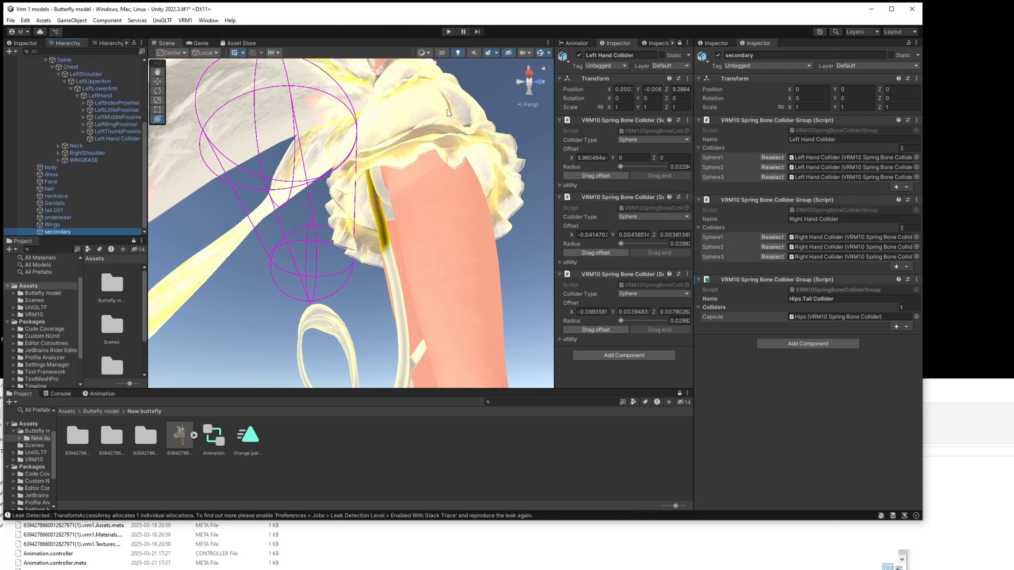
pyautogui.scroll(5, 97, 157)
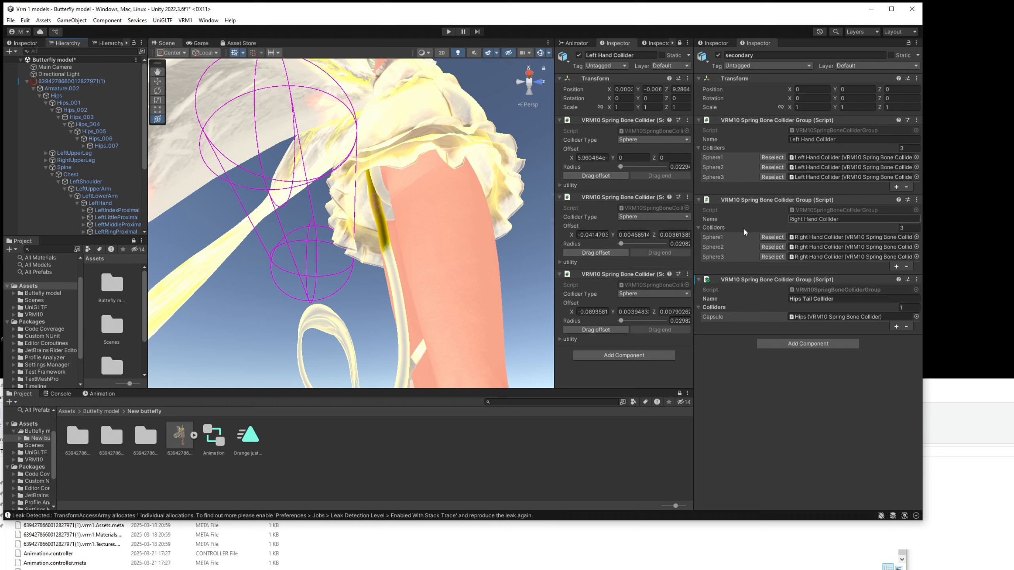
pyautogui.click(88, 82)
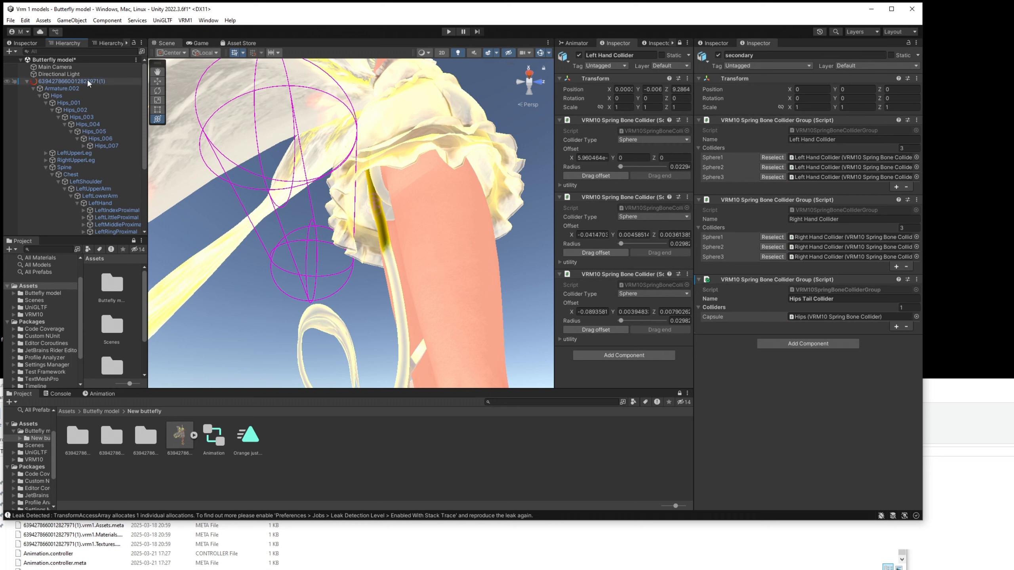
pyautogui.scroll(-3, 788, 320)
pyautogui.scroll(-1, 787, 320)
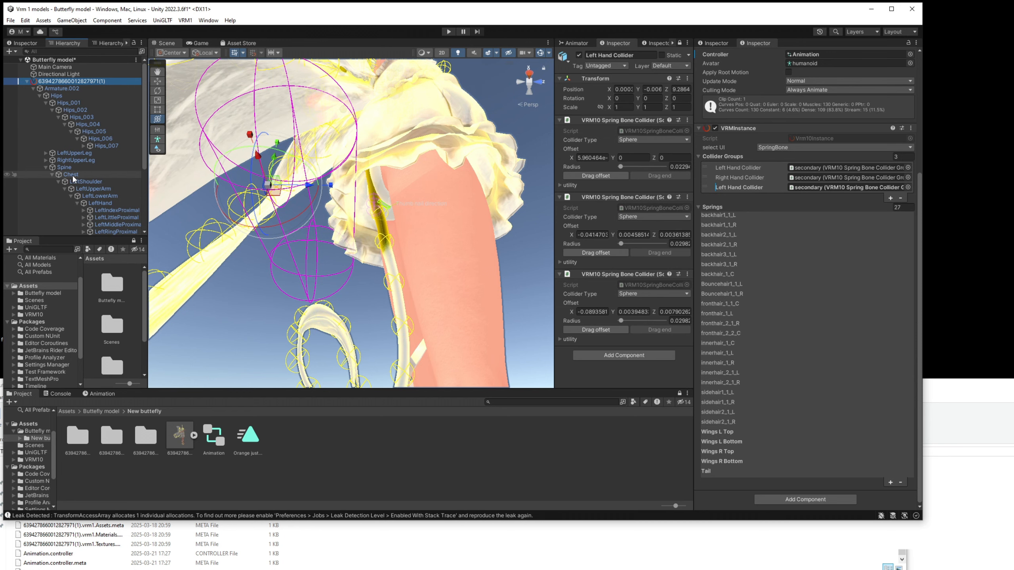
pyautogui.scroll(-5, 72, 174)
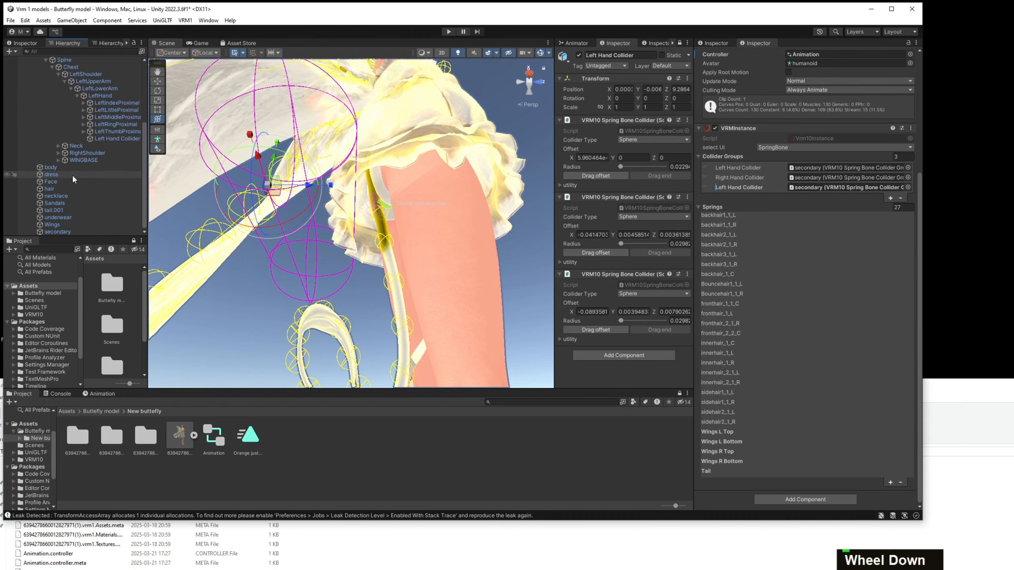
pyautogui.scroll(5, 72, 175)
# Create an empty child object under the avatar root and name it "Right Hand Collider Group".
pyautogui.doubleClick(67, 81)
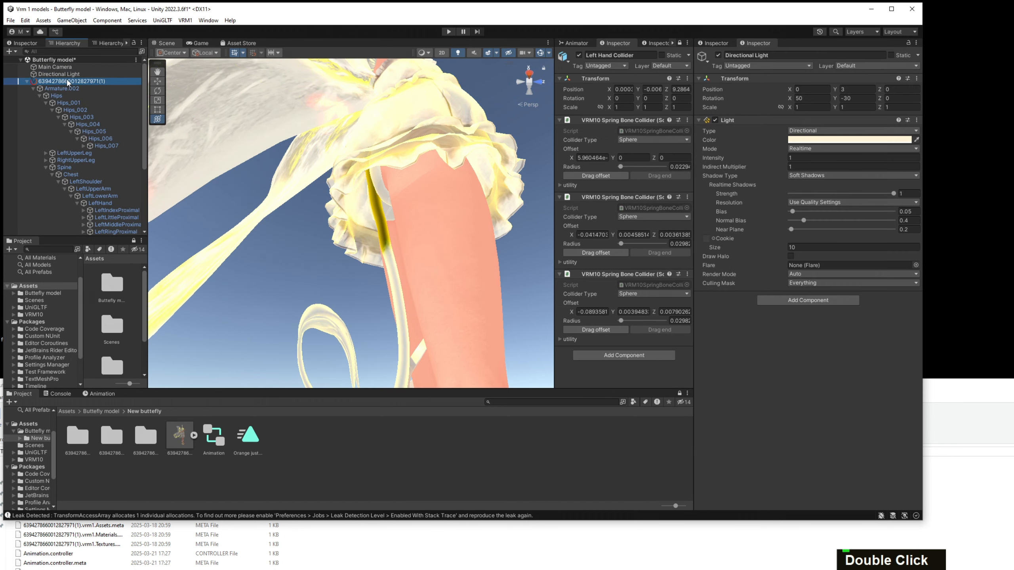
pyautogui.rightClick(67, 81)
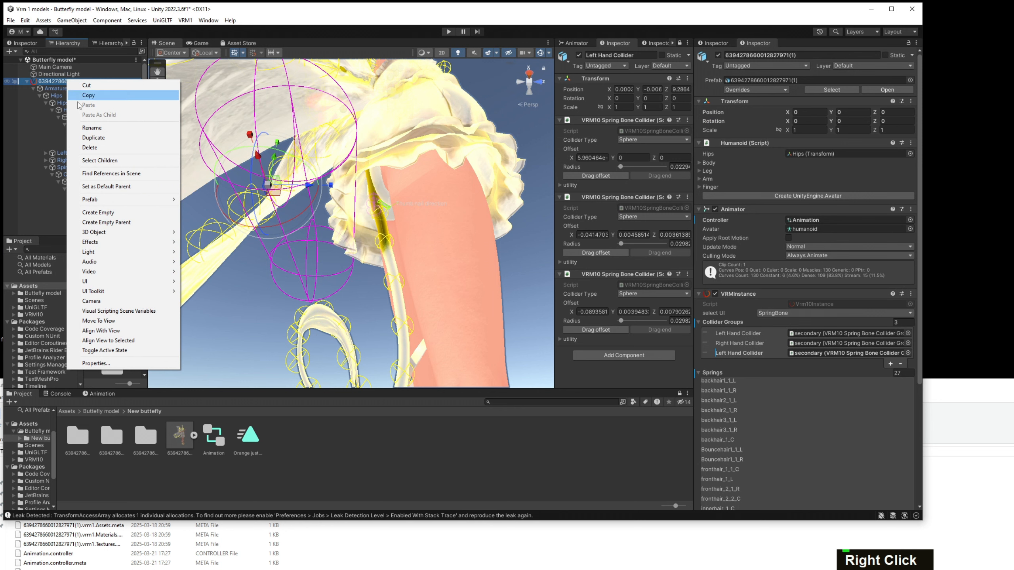
pyautogui.click(118, 212)
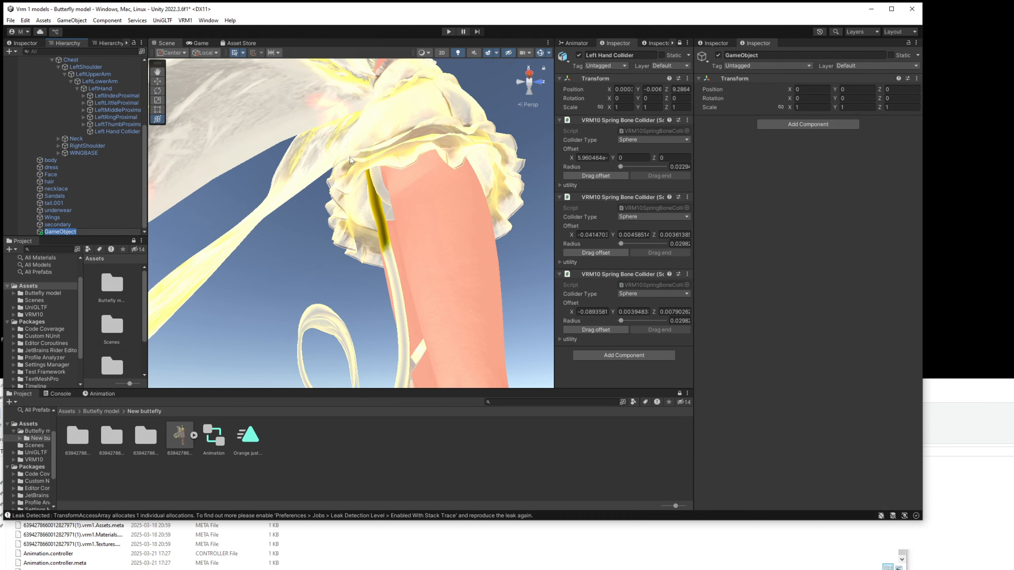
pyautogui.click(762, 55)
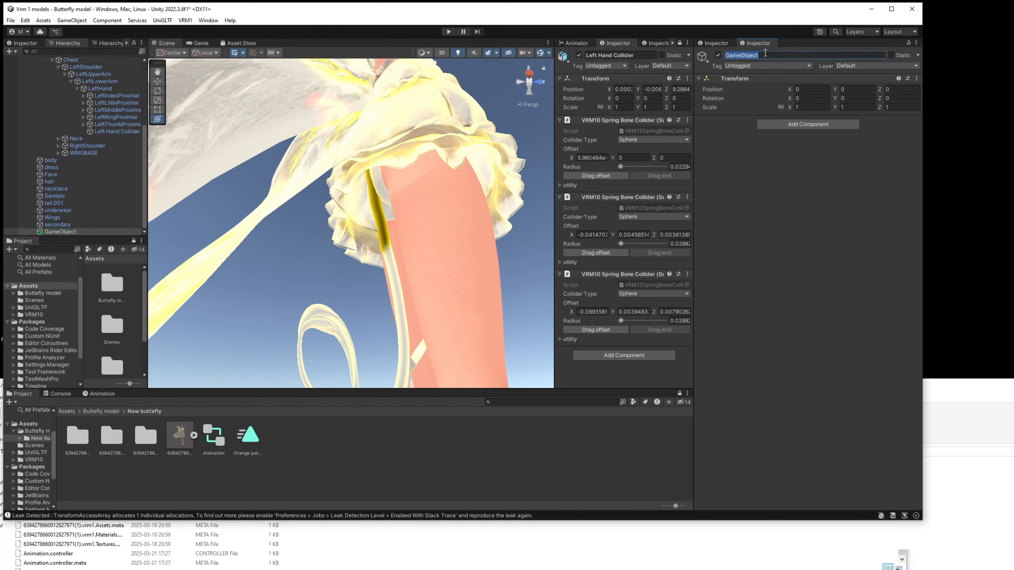
pyautogui.write('Right H')
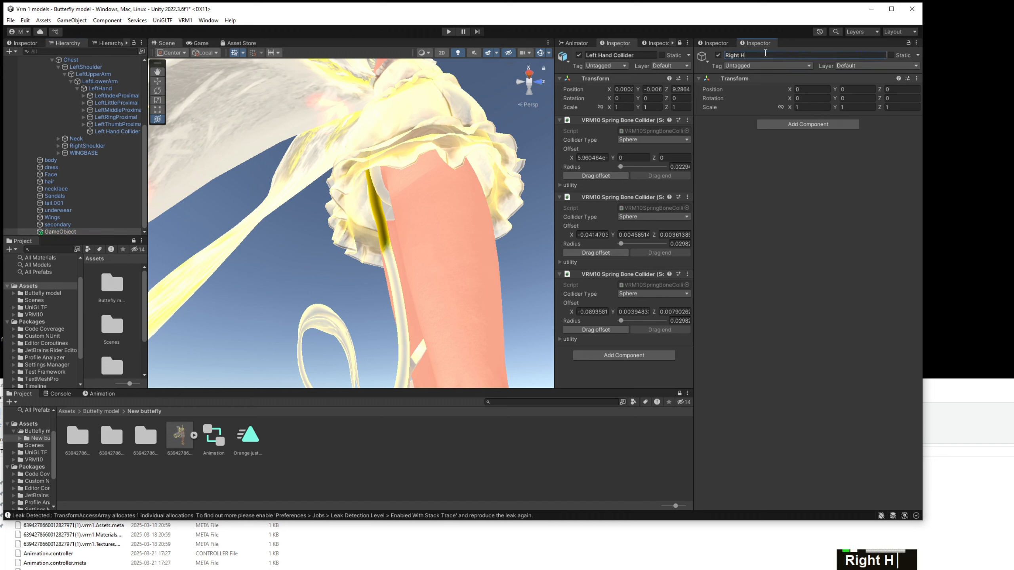
pyautogui.write('and Collider')
pyautogui.press('Return')
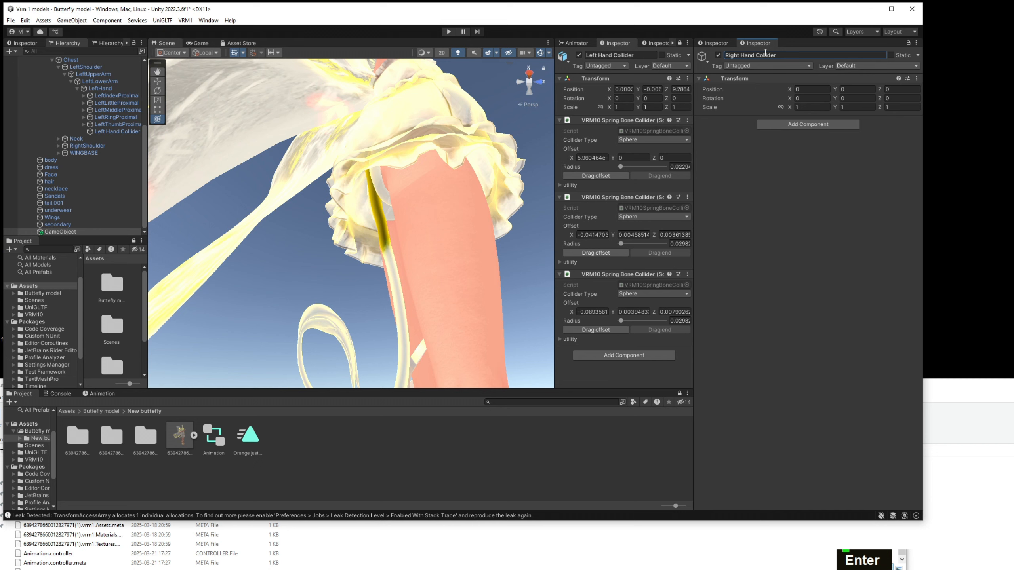
pyautogui.write('Group')
pyautogui.press('Return')
# Move the Right Hand Collider's spring bone collider group component from the secondary object to the Right Hand Collider Group object.
pyautogui.click(68, 224)
pyautogui.click(679, 43)
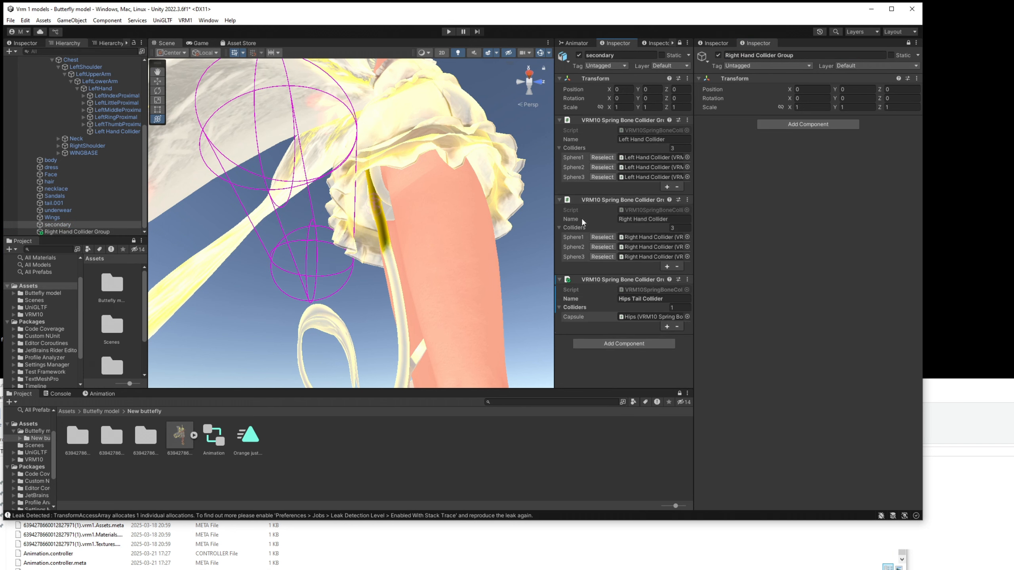
pyautogui.click(687, 200)
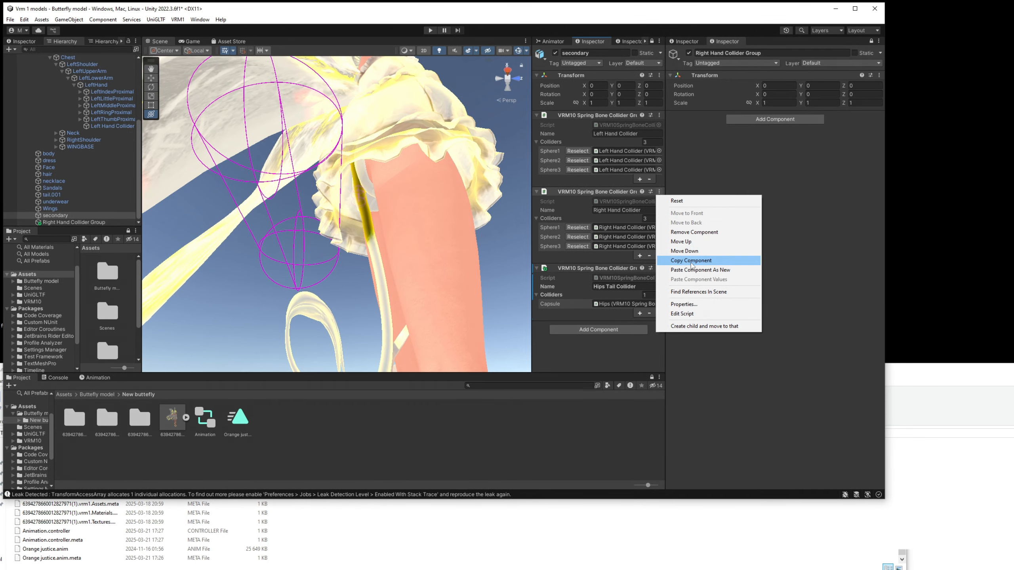
pyautogui.click(691, 264)
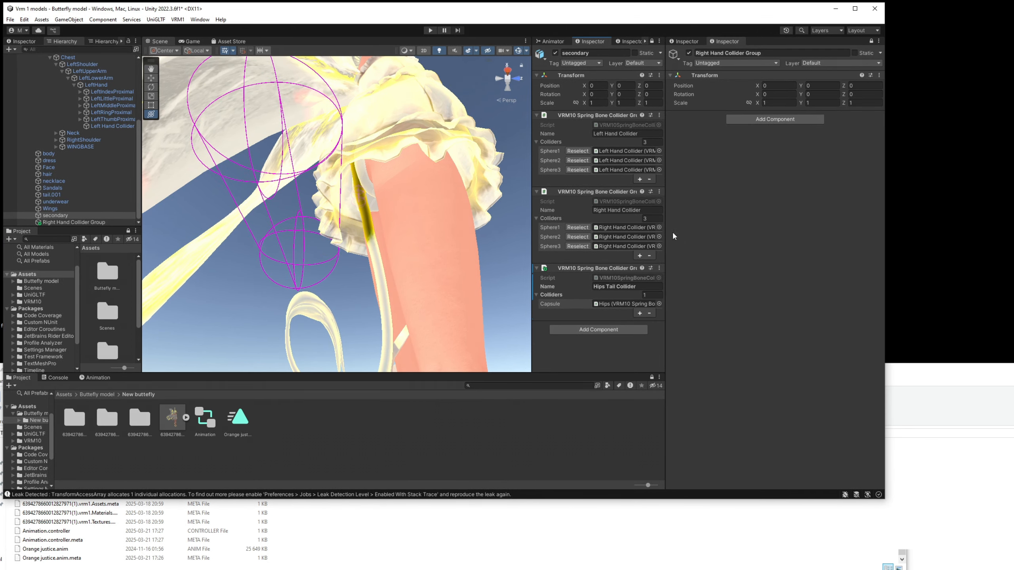
pyautogui.click(659, 194)
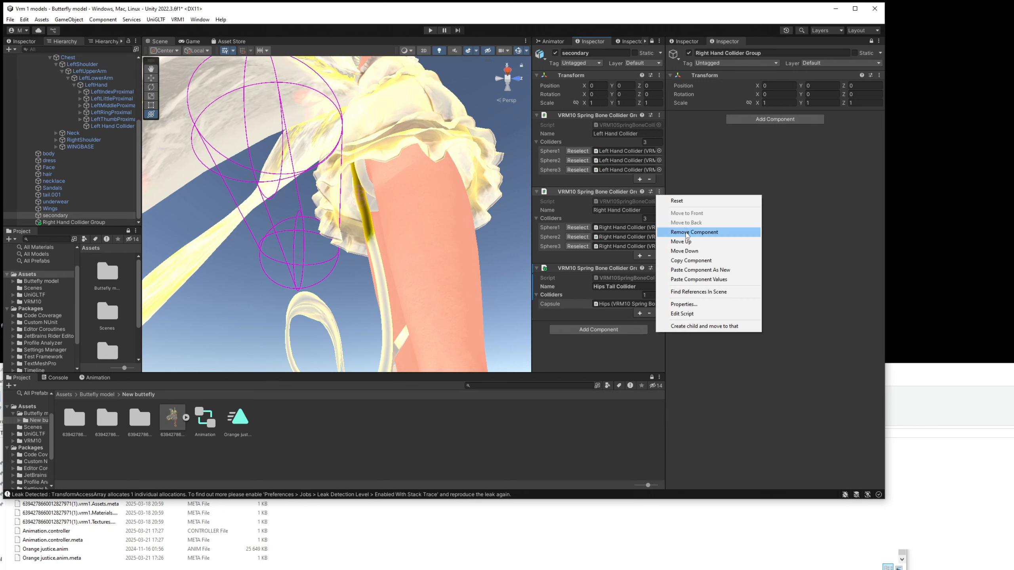
pyautogui.click(689, 233)
pyautogui.click(879, 75)
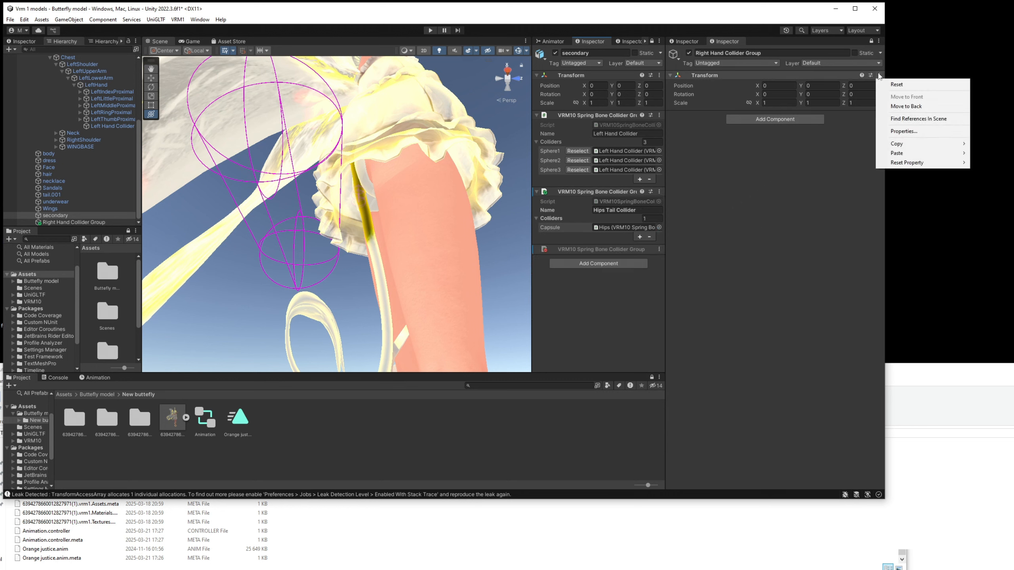
pyautogui.moveTo(948, 155)
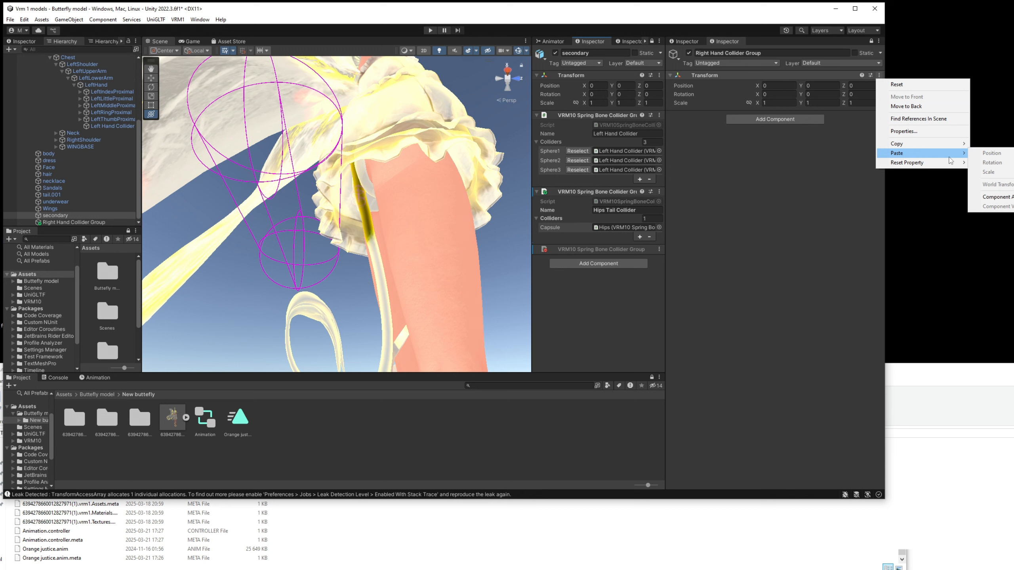
pyautogui.click(987, 197)
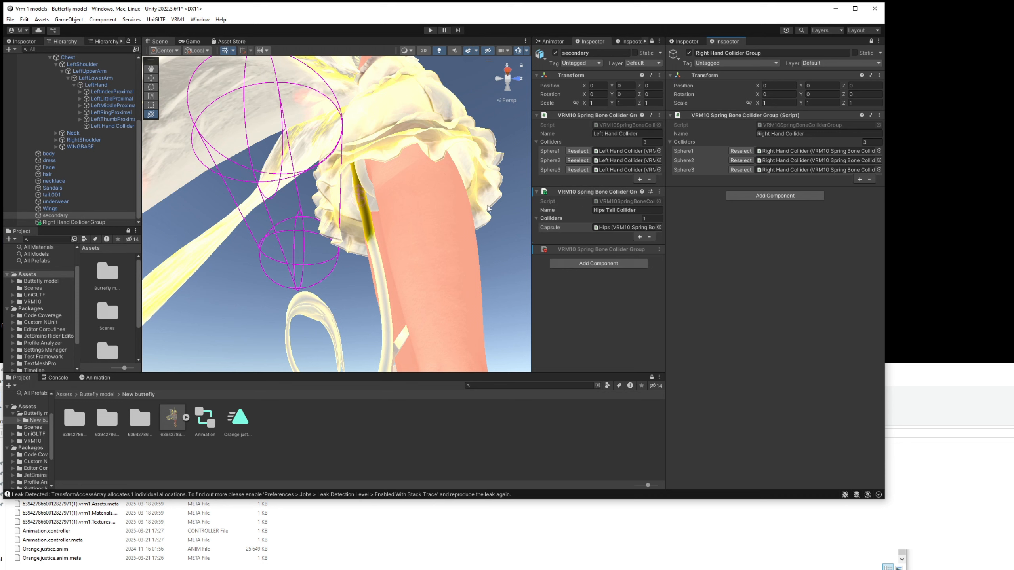
# Create an empty child object under the avatar root and name it "Left Hand Collider Group".
pyautogui.scroll(5, 63, 109)
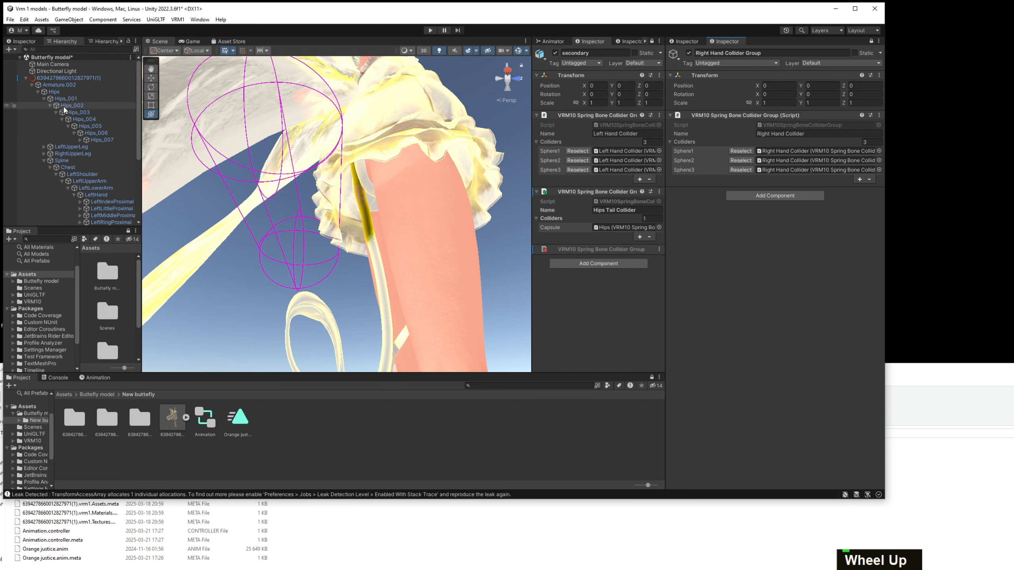
pyautogui.click(638, 134)
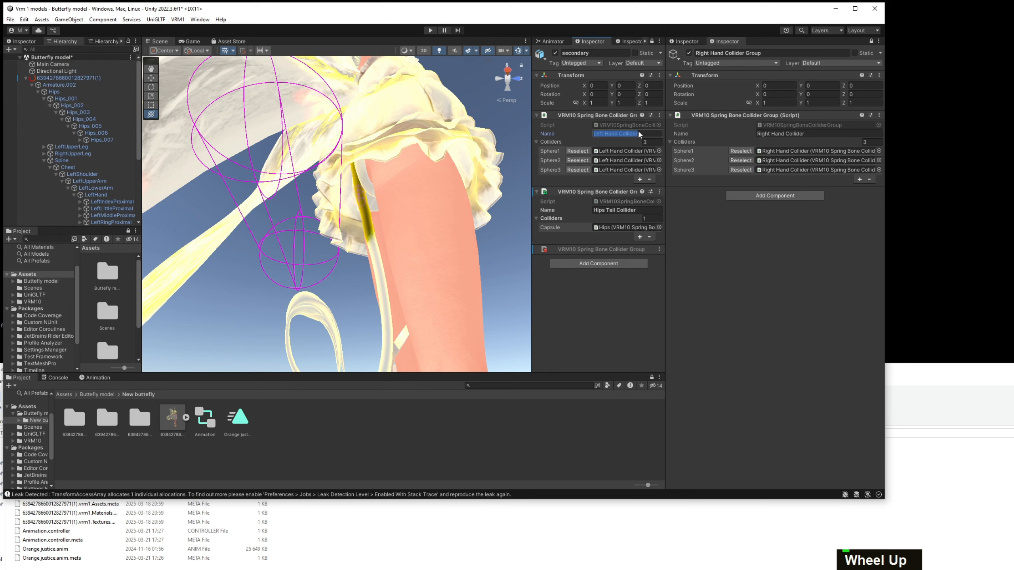
pyautogui.hotkey('ctrl', 'c')
pyautogui.click(53, 72)
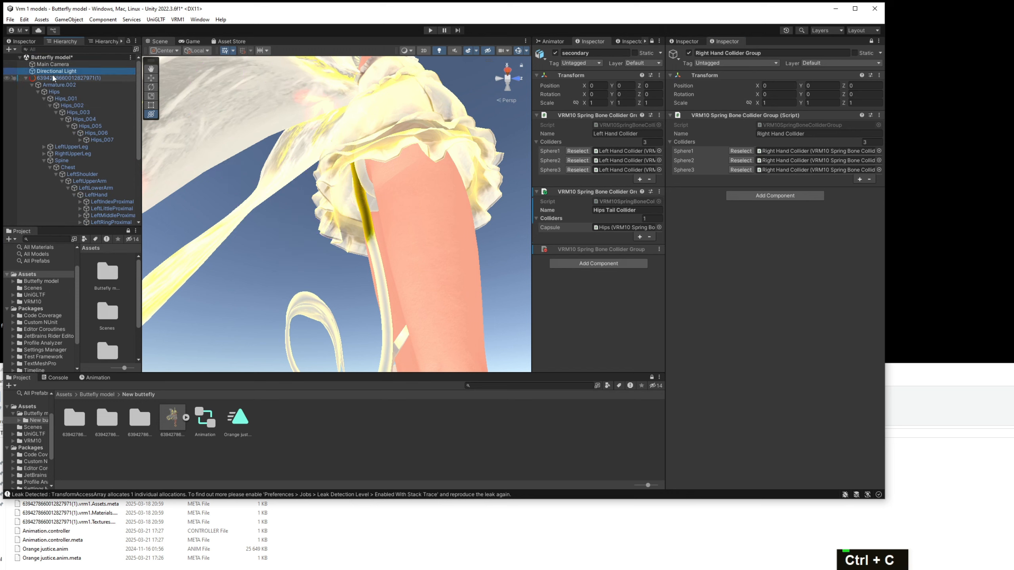
pyautogui.doubleClick(53, 78)
pyautogui.rightClick(54, 78)
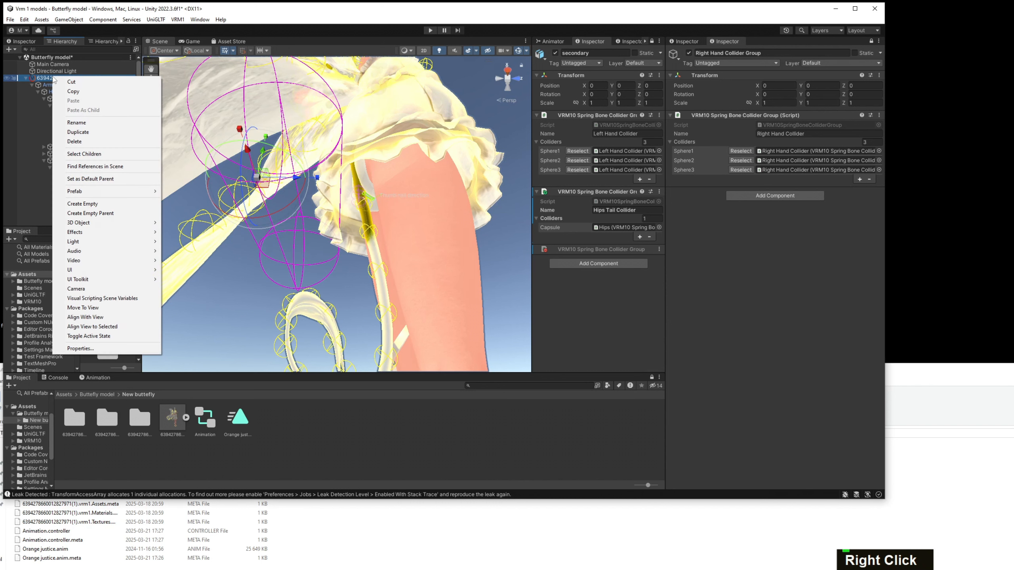
pyautogui.click(122, 204)
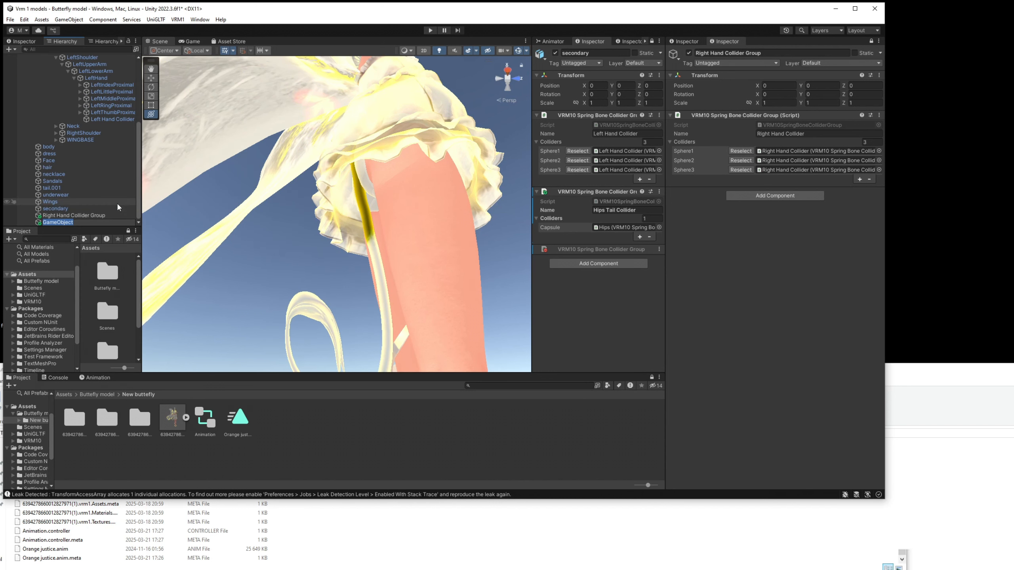
pyautogui.write('Left H')
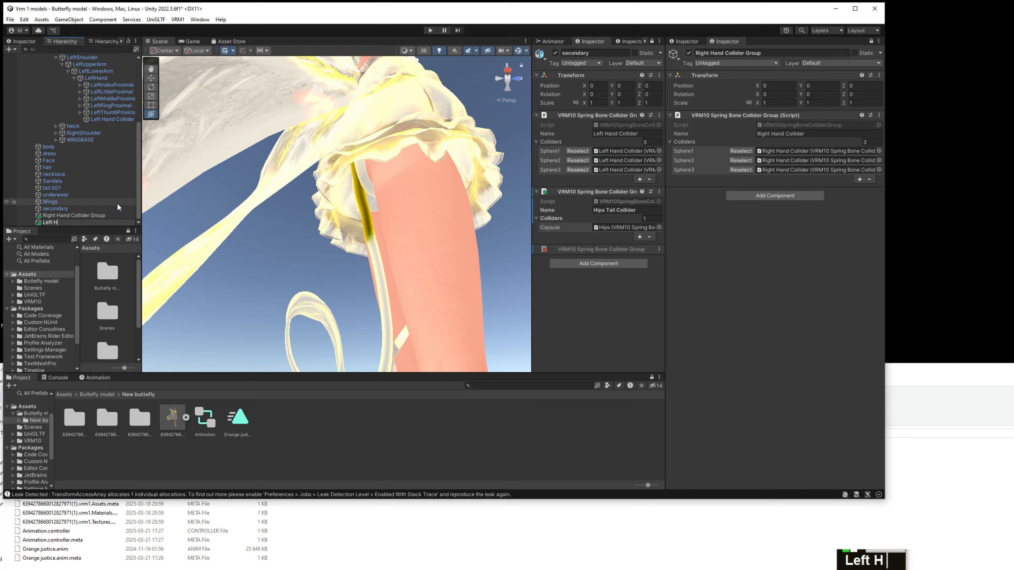
pyautogui.write('and Collider ')
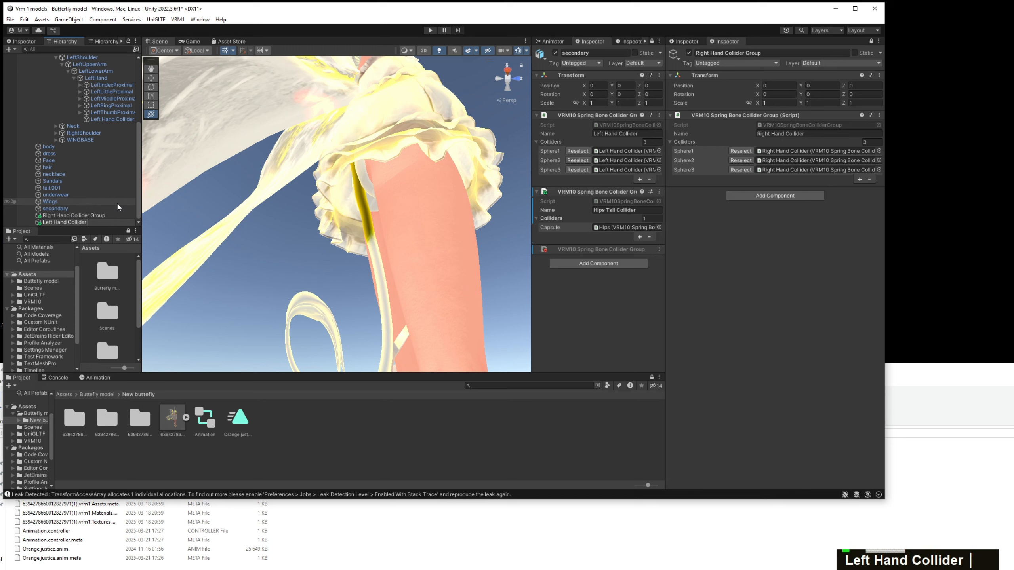
pyautogui.write('Group')
pyautogui.press('Return')
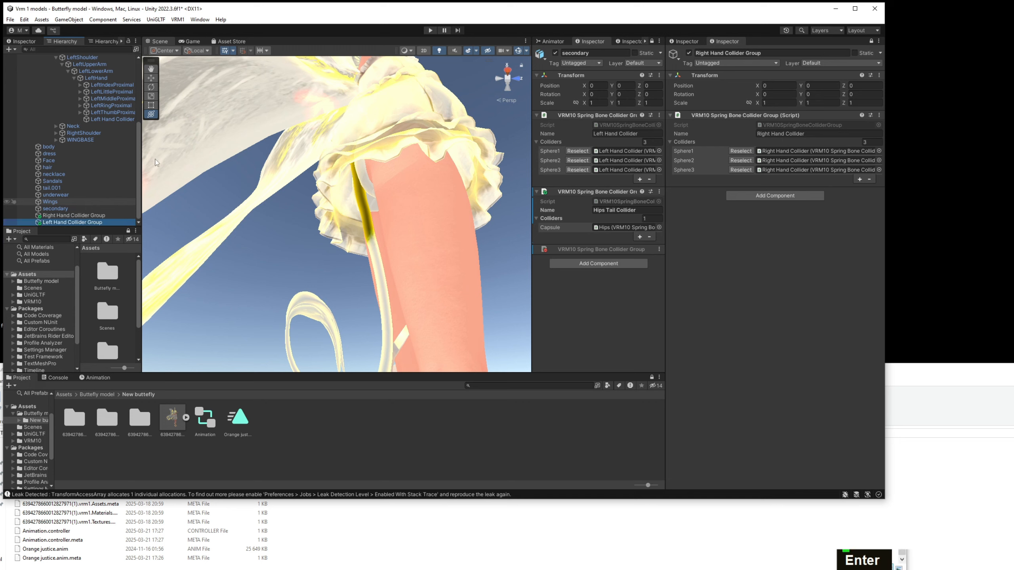
# Move the Left Hand Collider's spring bone collider group component from the secondary object to the Left Hand Collider Group object.
pyautogui.click(872, 40)
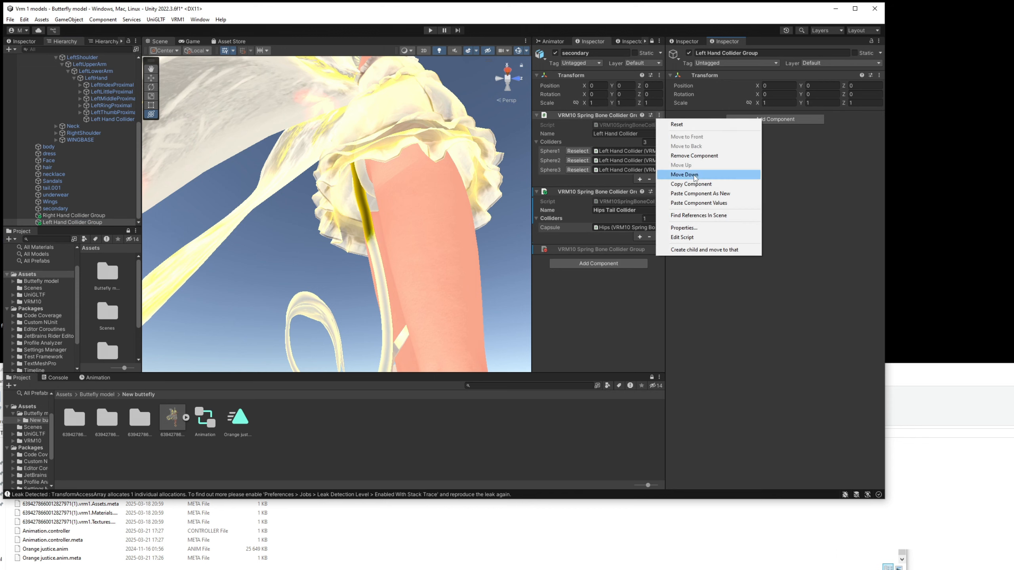
pyautogui.click(691, 184)
pyautogui.click(879, 75)
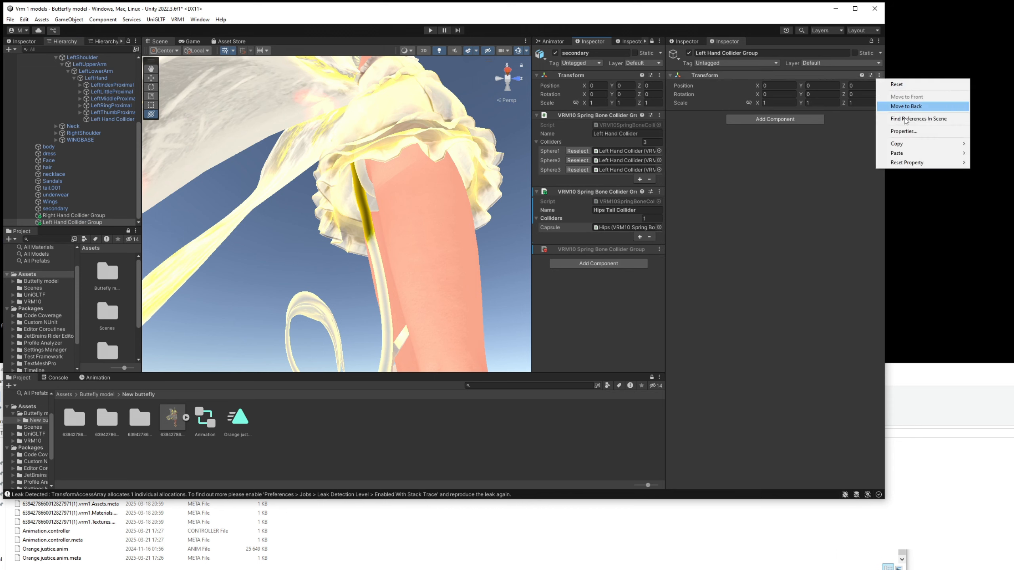
pyautogui.moveTo(920, 153)
pyautogui.click(996, 196)
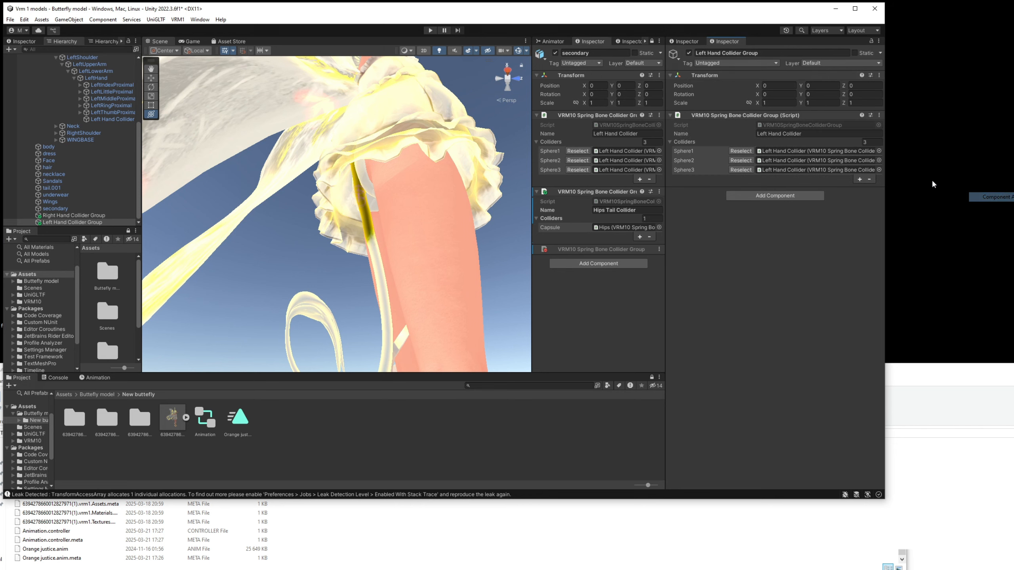
pyautogui.click(659, 114)
pyautogui.click(684, 157)
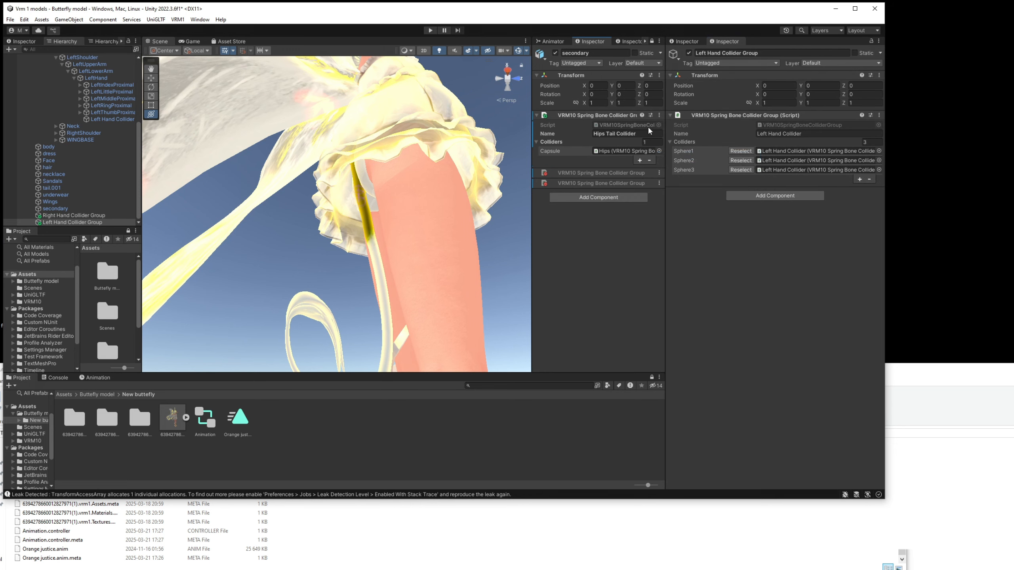
# Create an empty child object under the avatar root and name it "Hips Tail Collider".
pyautogui.click(659, 114)
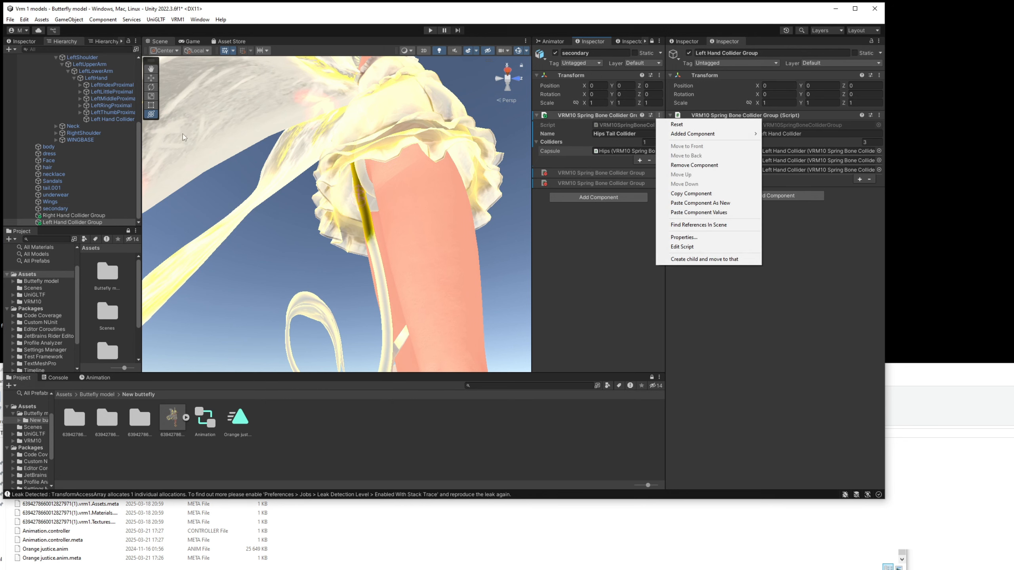
pyautogui.click(114, 153)
pyautogui.scroll(5, 95, 134)
pyautogui.scroll(-1, 86, 102)
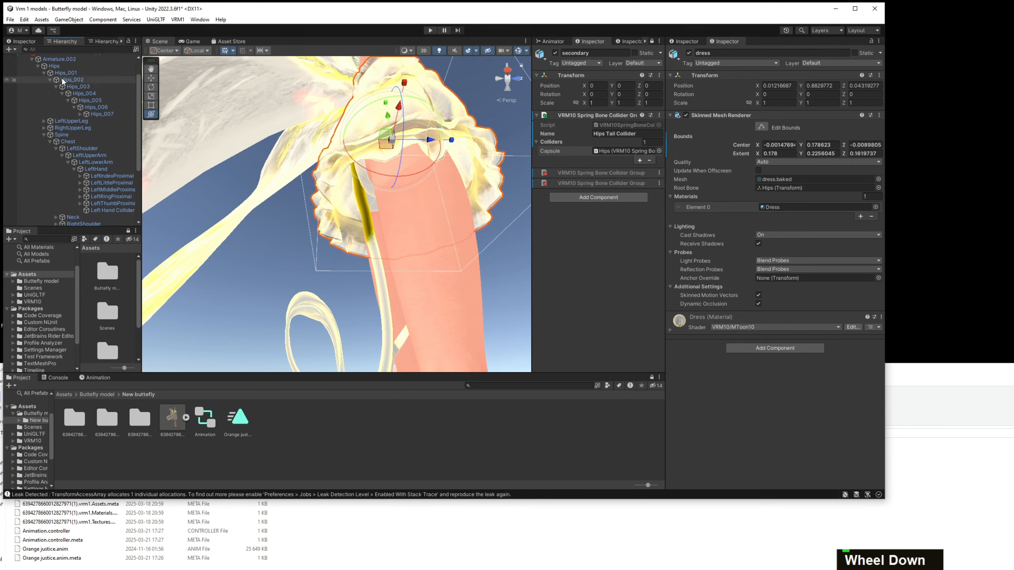
pyautogui.scroll(1, 61, 71)
pyautogui.rightClick(59, 76)
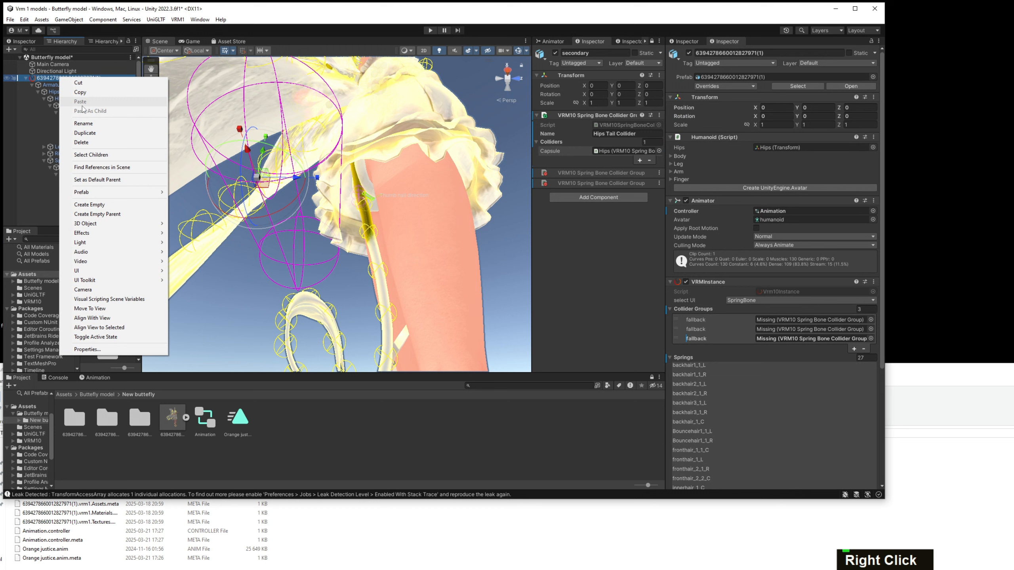
pyautogui.click(111, 204)
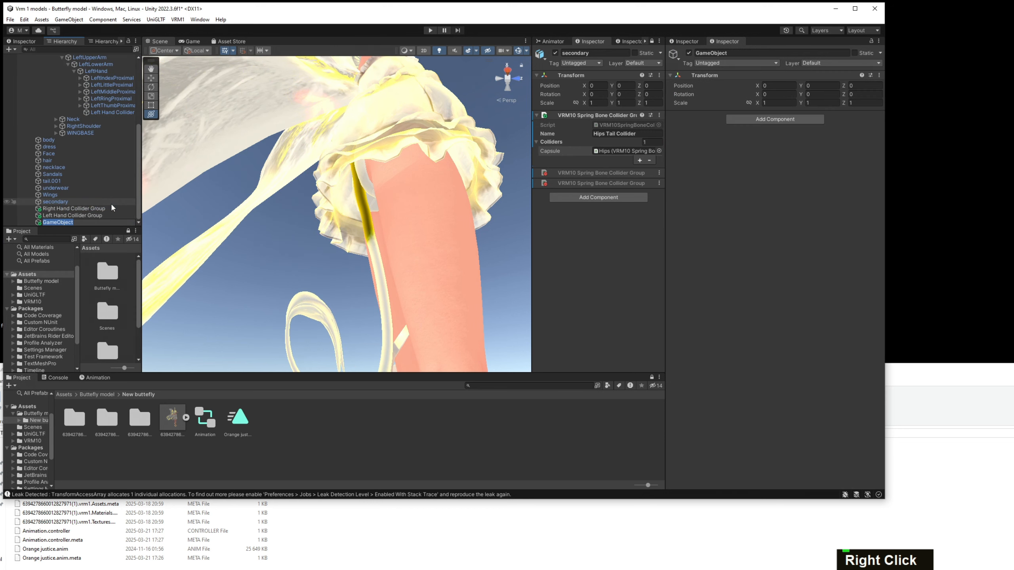
pyautogui.write('H')
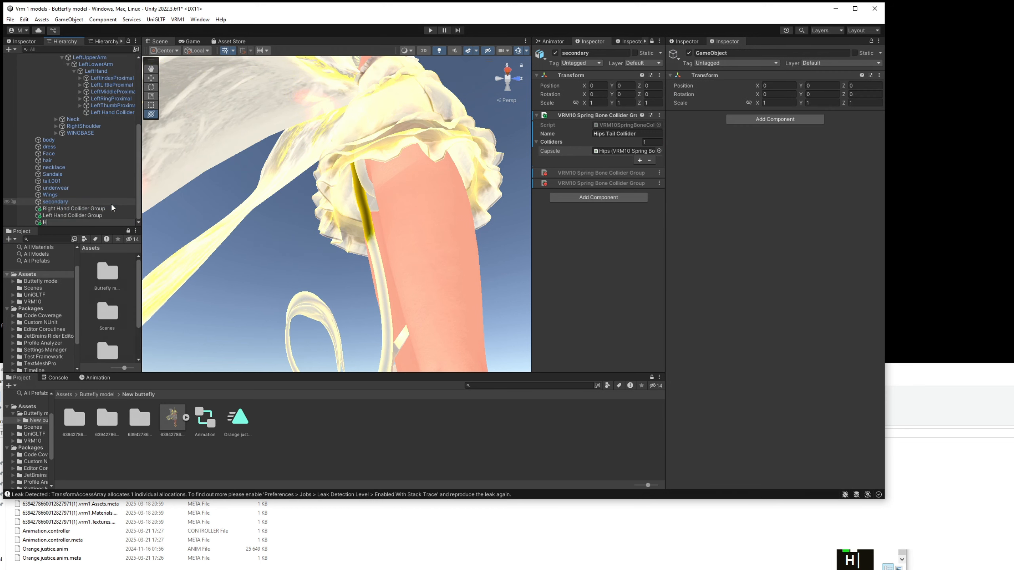
pyautogui.write('ips Tail Co')
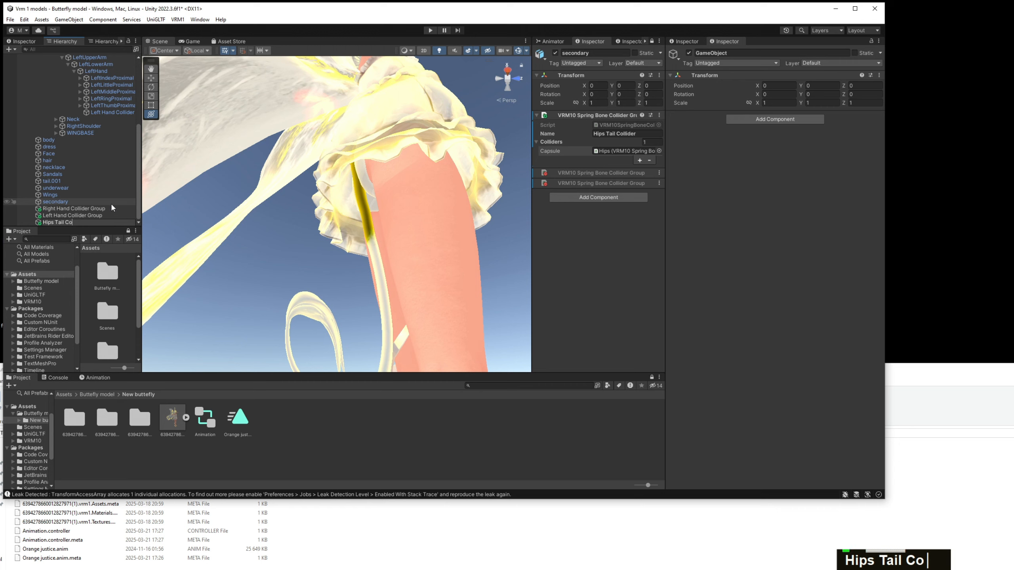
pyautogui.write('llider')
pyautogui.press('Return')
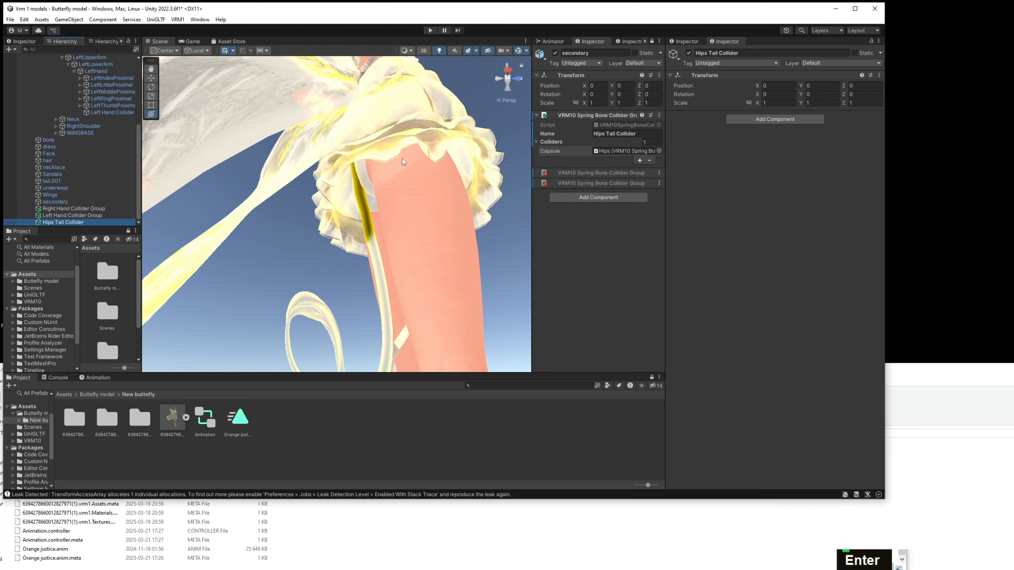
# Move the Hips Tail Collider's spring bone collider group component from the secondary object to the Hips Tail Collider object.
pyautogui.click(659, 115)
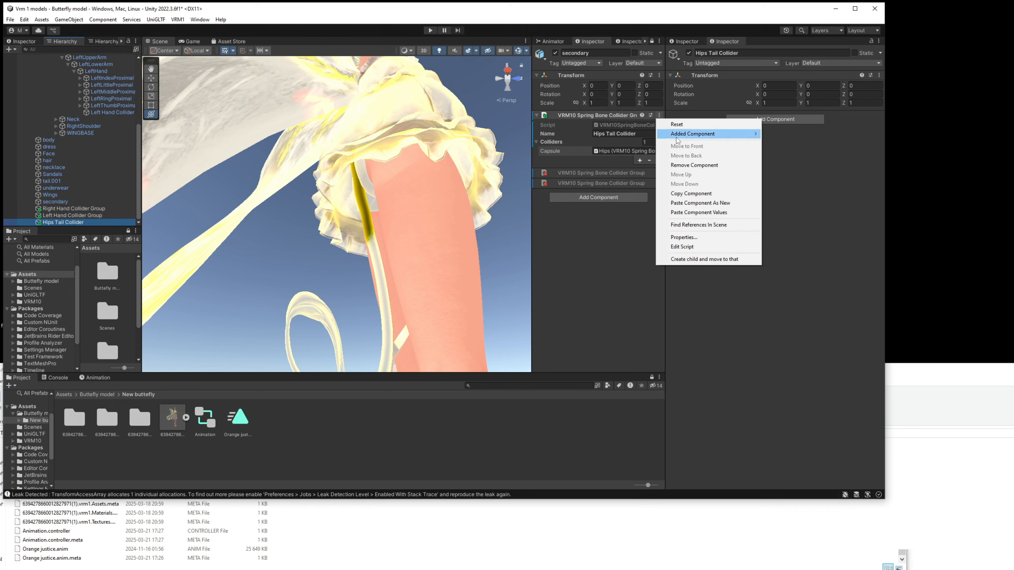
pyautogui.click(709, 194)
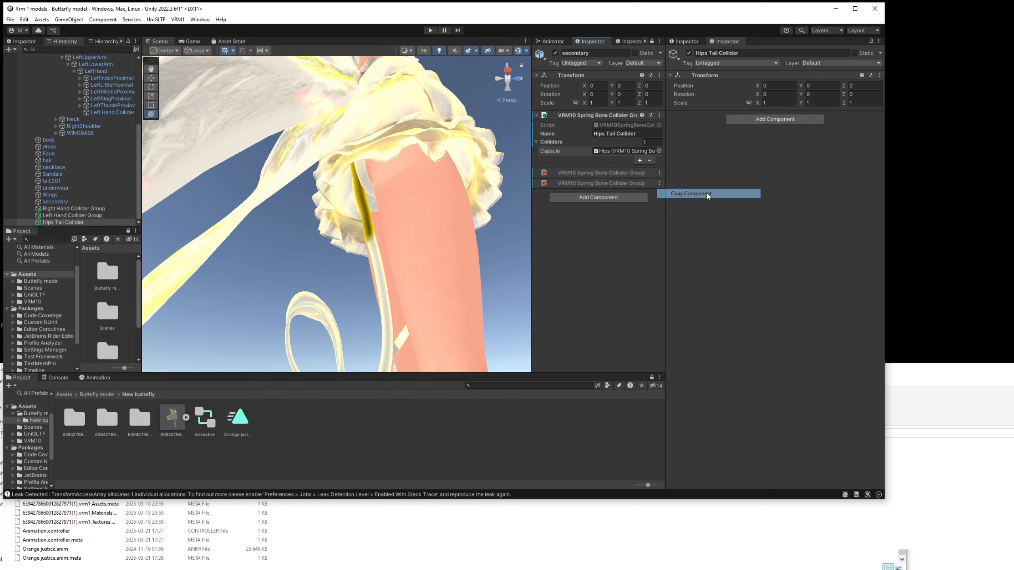
pyautogui.click(879, 75)
pyautogui.moveTo(903, 153)
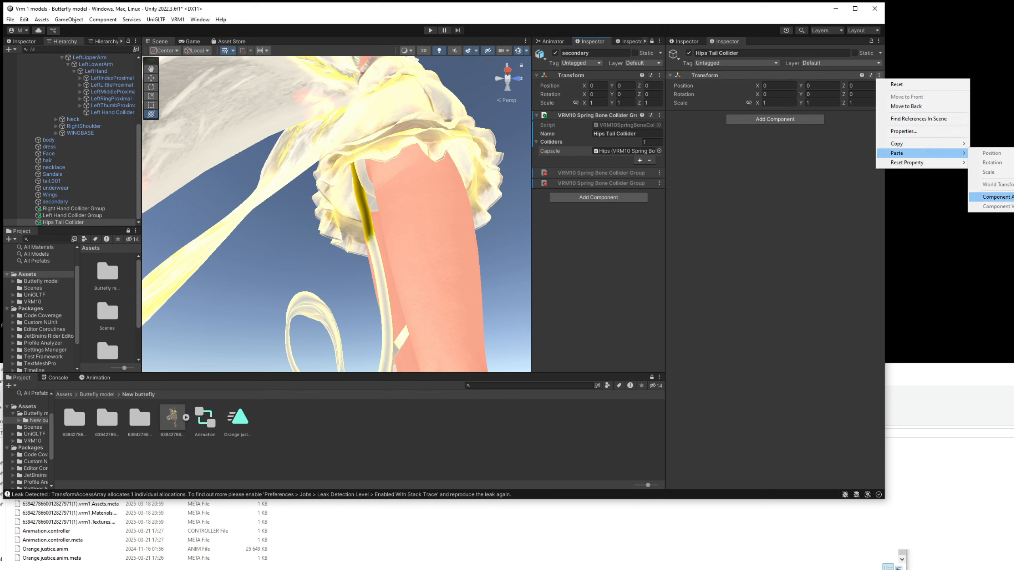
pyautogui.click(991, 187)
pyautogui.click(659, 116)
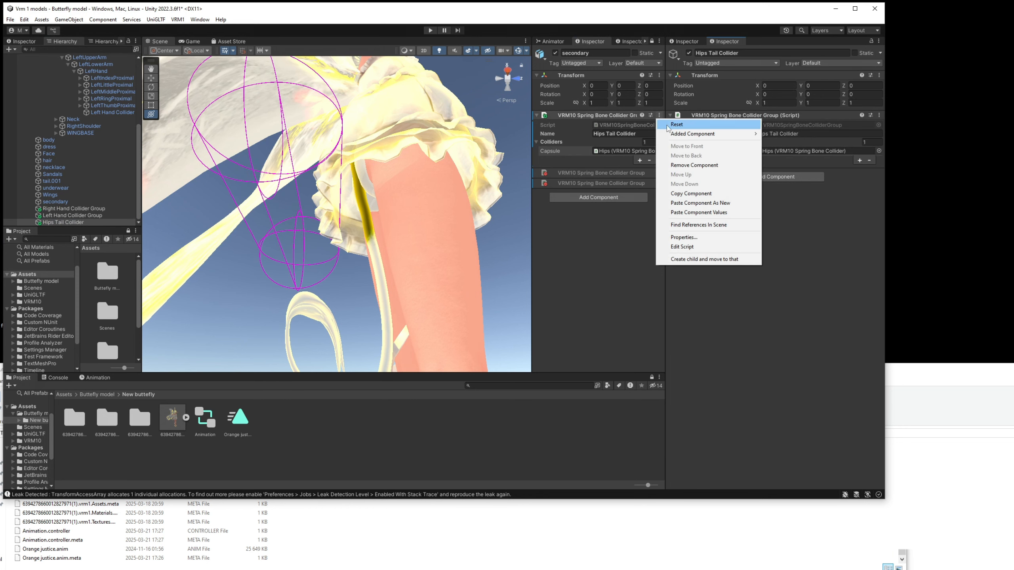
pyautogui.click(695, 165)
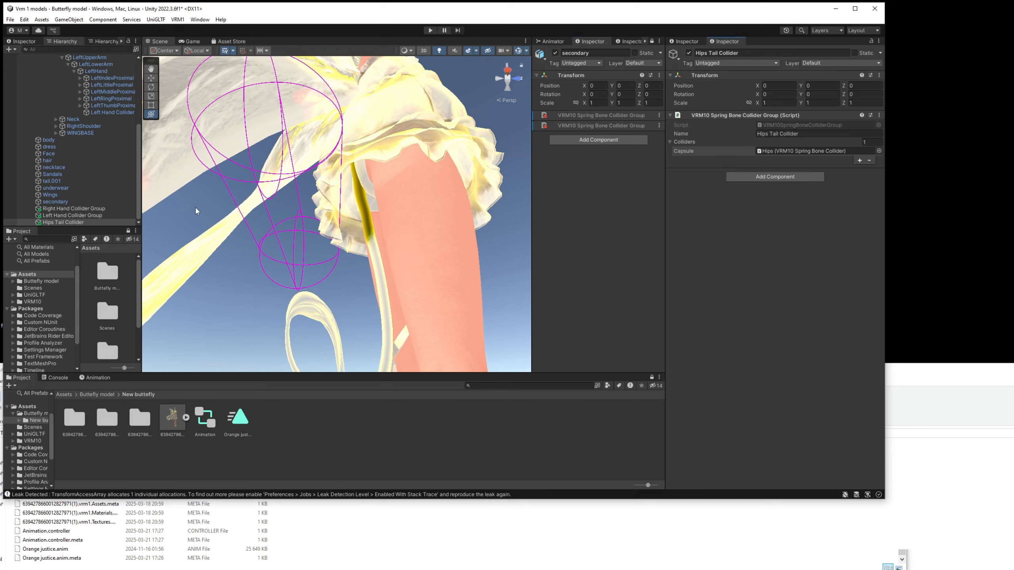
# Check the components on the secondary object and the three collider group objects, then examine the collider groups on the avatar root's VRMInstance.
pyautogui.click(68, 201)
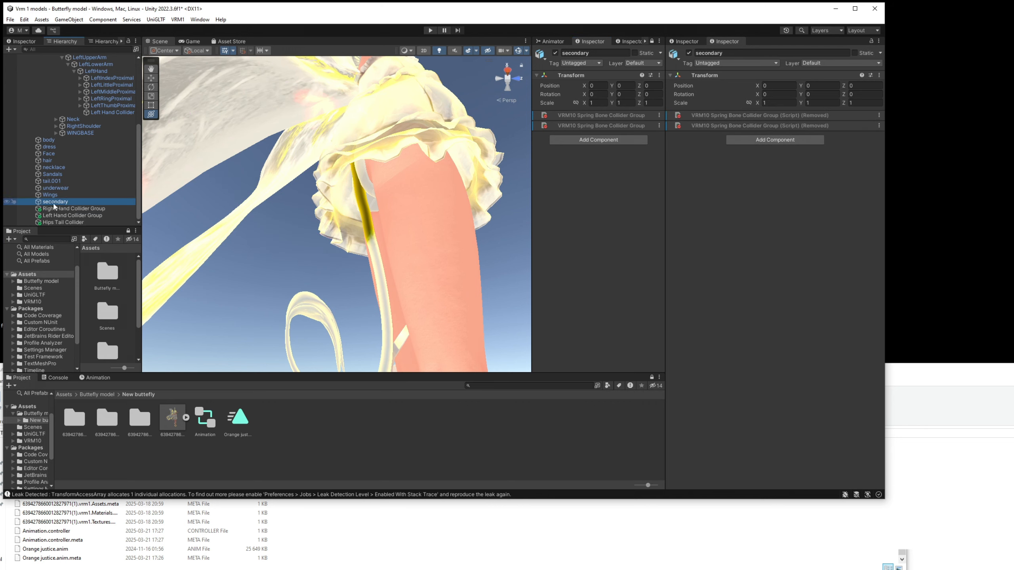
pyautogui.click(89, 211)
pyautogui.click(84, 217)
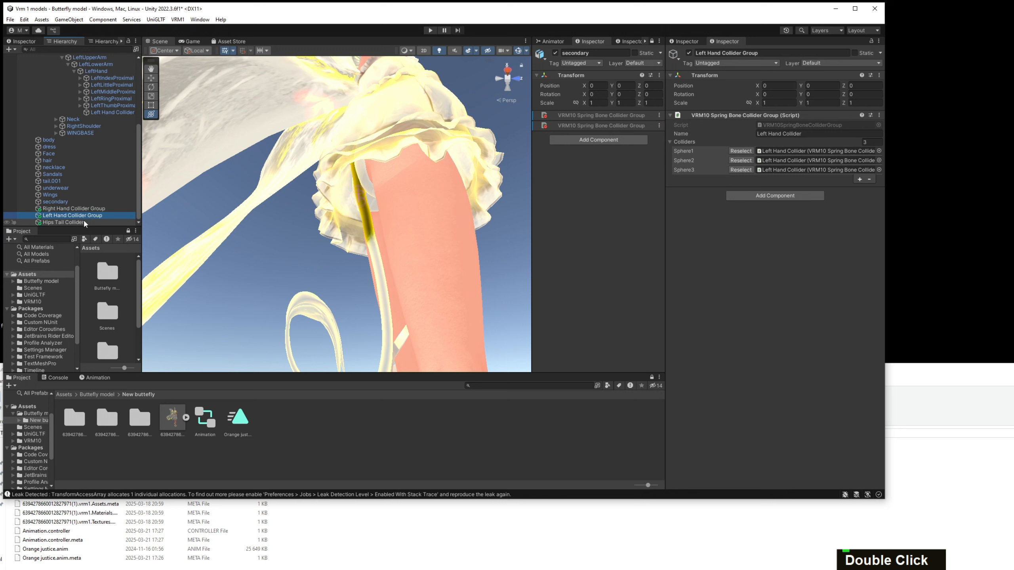
pyautogui.click(82, 222)
pyautogui.click(85, 216)
pyautogui.scroll(5, 87, 205)
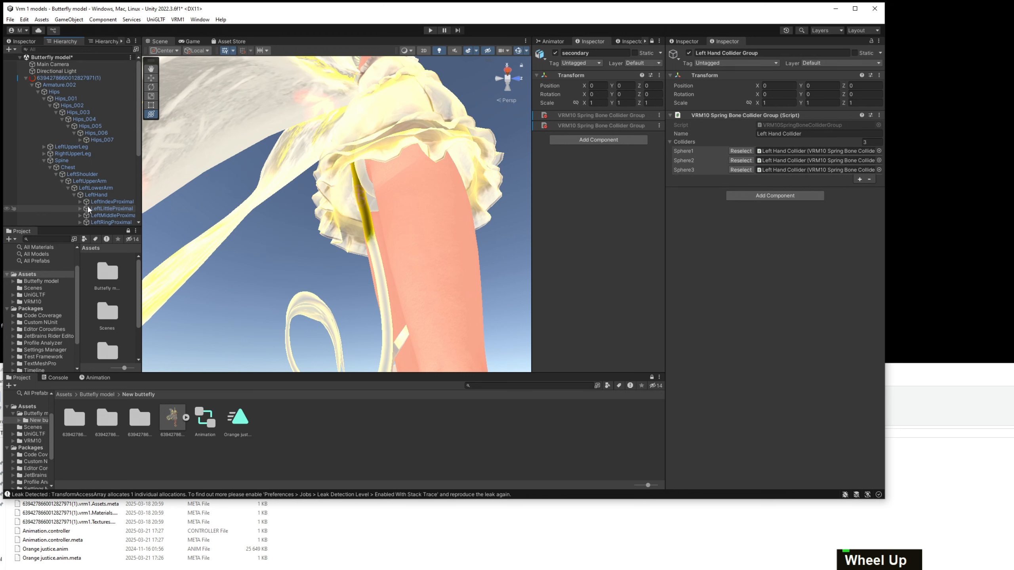
pyautogui.click(77, 77)
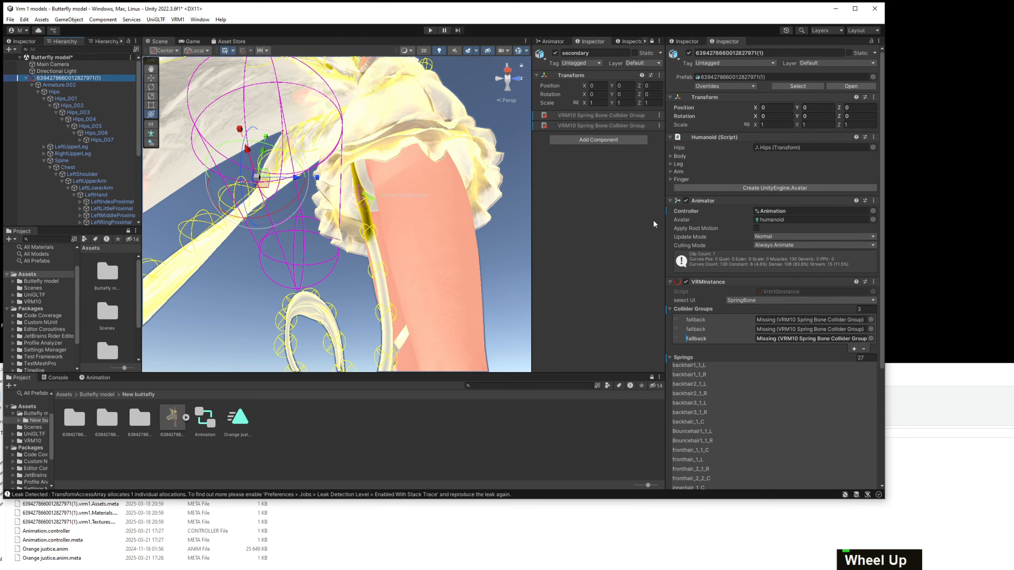
pyautogui.scroll(-4, 719, 332)
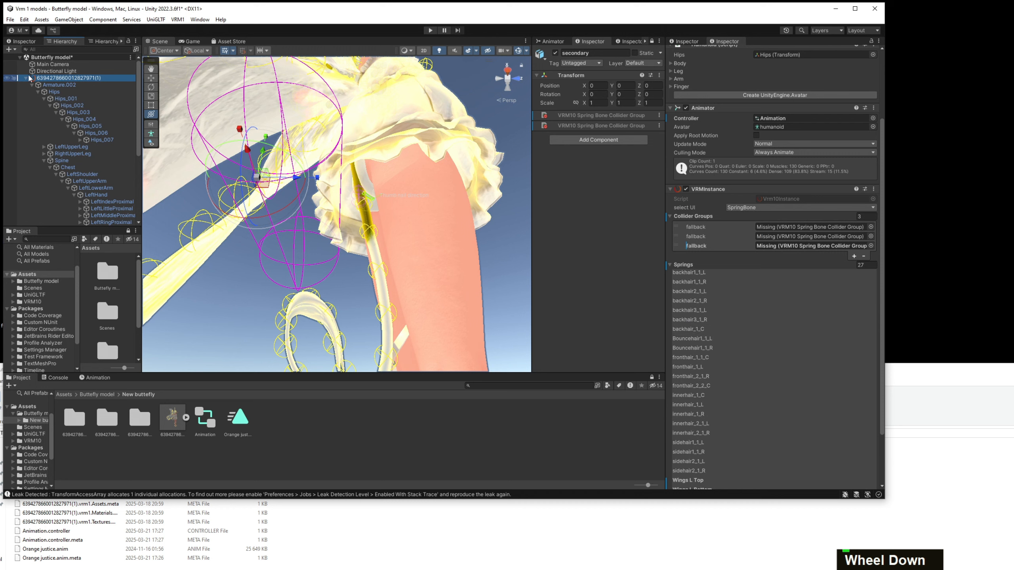
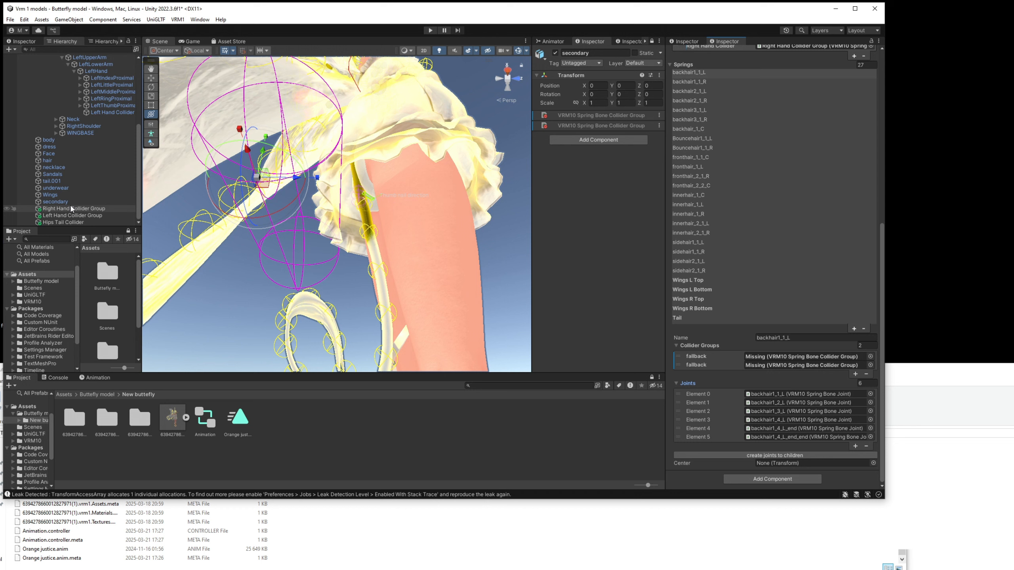
# Replace the two missing collider groups of the backhair1_1_L spring with the Left Hand Collider Group and Right Hand Collider Group.
pyautogui.click(748, 74)
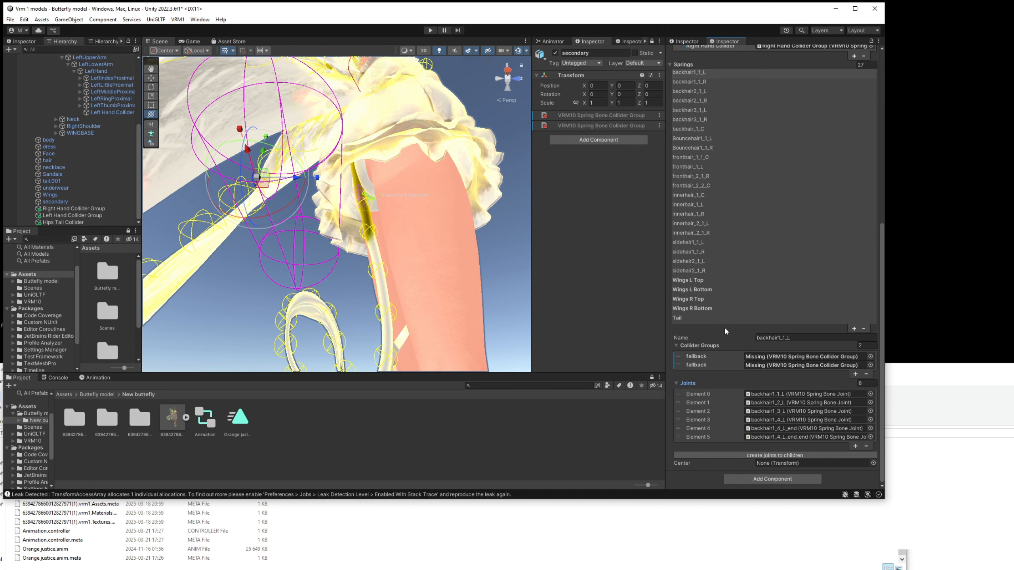
pyautogui.click(870, 357)
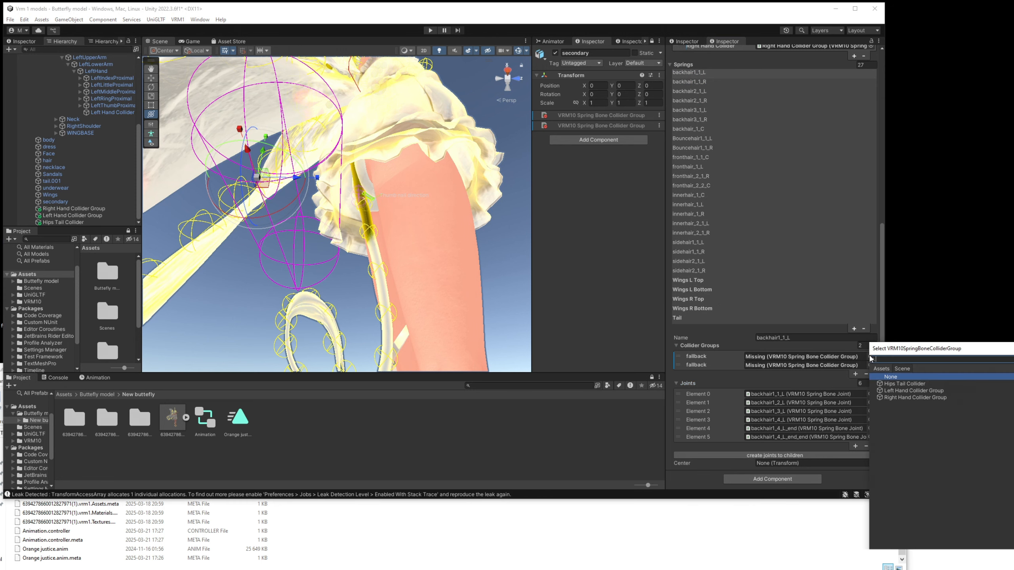
pyautogui.press('Down')
pyautogui.press('Down')
pyautogui.press('Return')
pyautogui.click(871, 365)
pyautogui.press('Down')
pyautogui.press('Down')
pyautogui.press('Down')
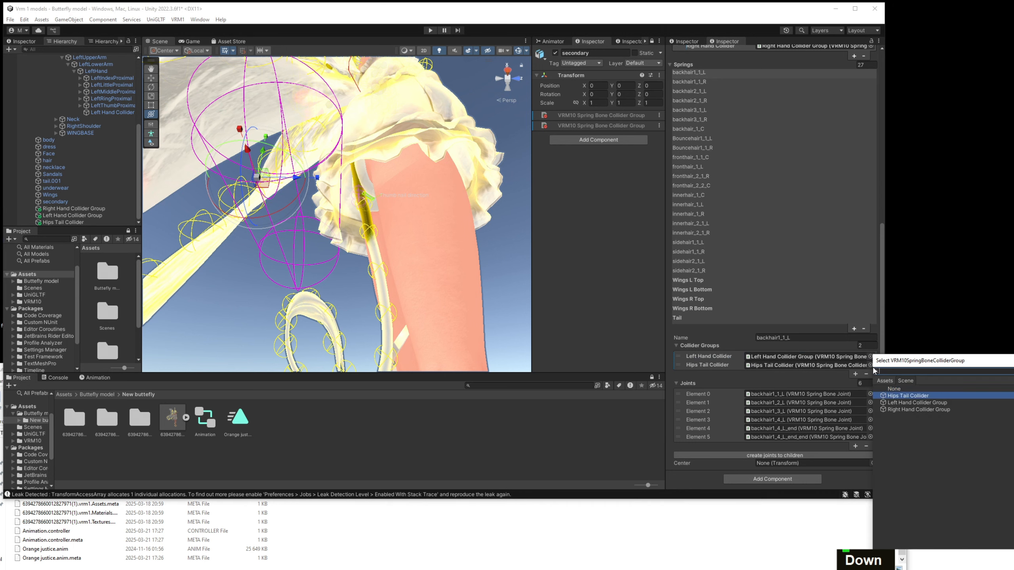
pyautogui.press('Return')
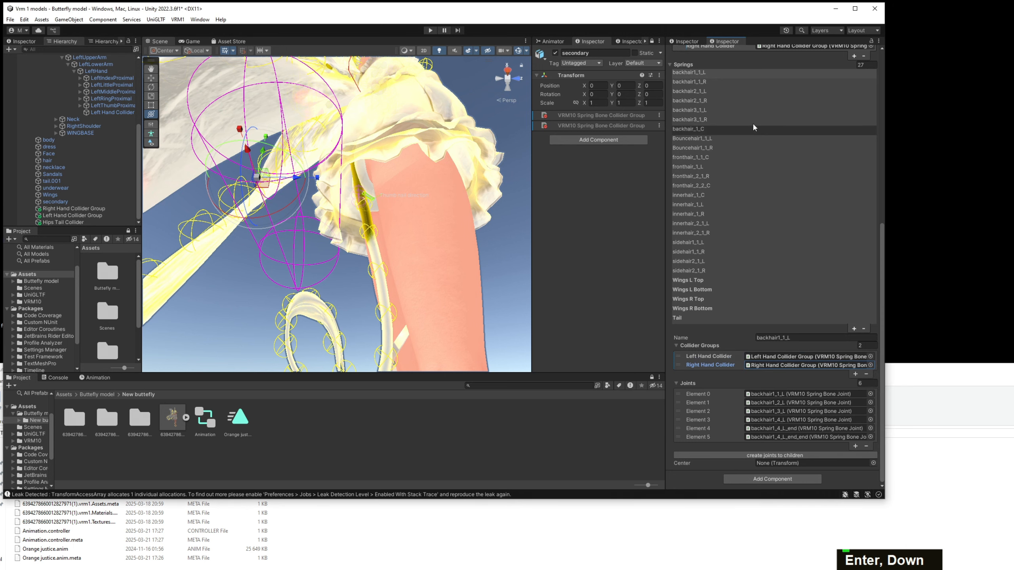
# Inspect the collider groups of the backhair1_1_R spring.
pyautogui.click(731, 82)
pyautogui.scroll(-2, 713, 435)
pyautogui.scroll(-1, 713, 436)
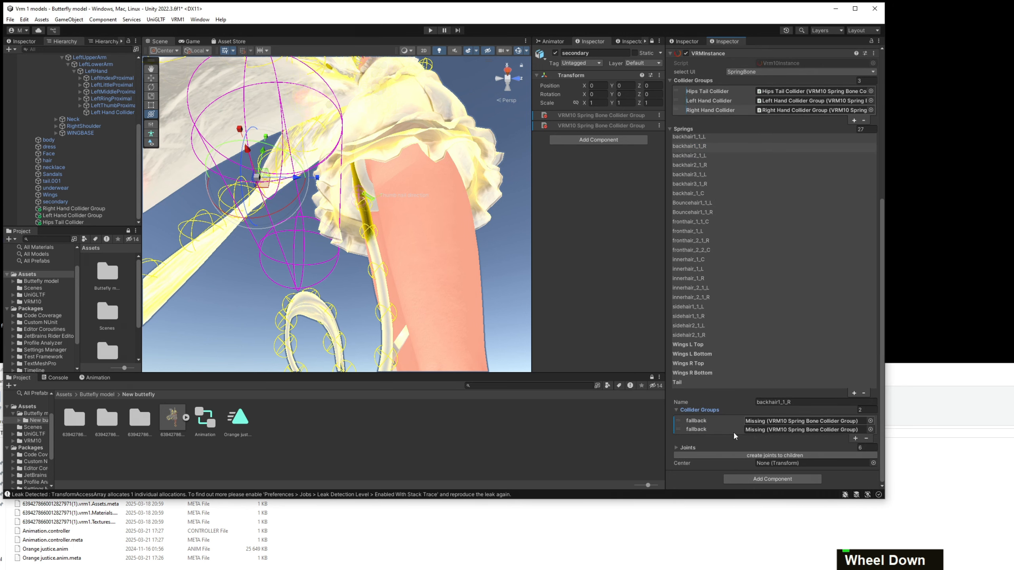
# Run the scene to watch the avatar's animation and spring bone movement, then stop playback.
pyautogui.click(430, 30)
pyautogui.rightClick(306, 319)
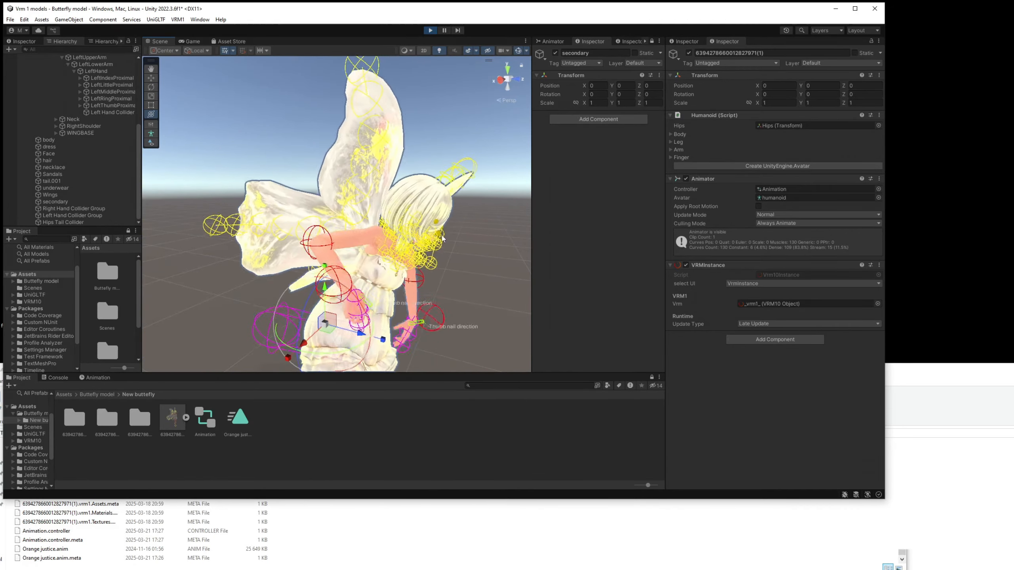
pyautogui.moveTo(442, 235); pyautogui.dragTo(437, 210, button='middle')
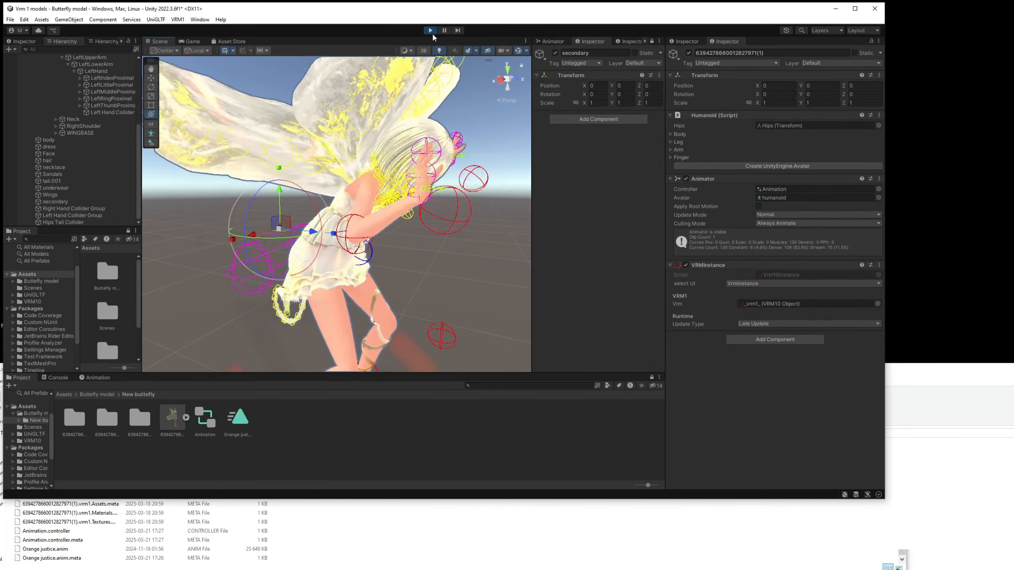
pyautogui.click(431, 30)
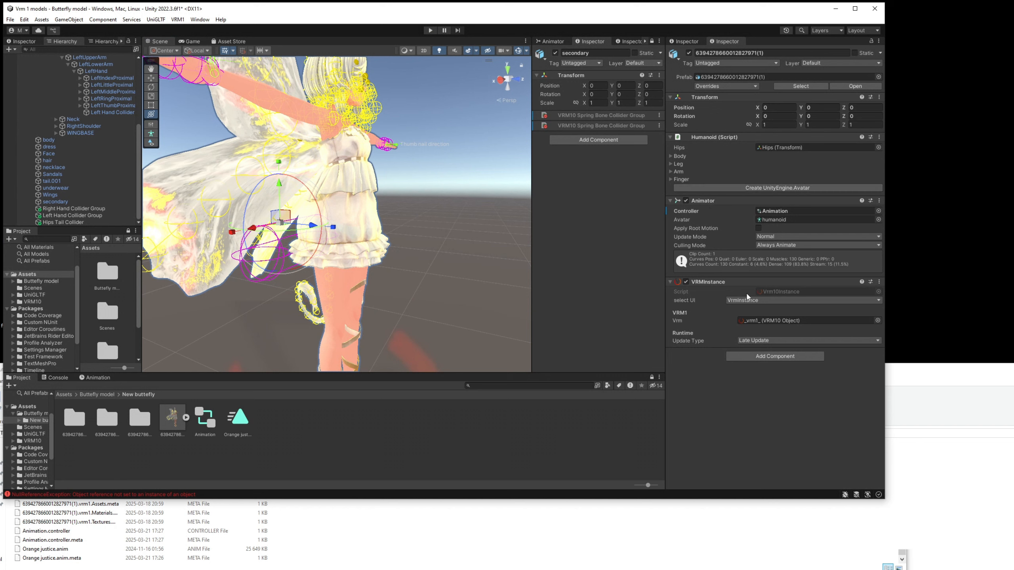
# Switch the VRMInstance view to SpringBone and open the collider groups of the backhair1_1_R spring.
pyautogui.click(751, 299)
pyautogui.click(749, 326)
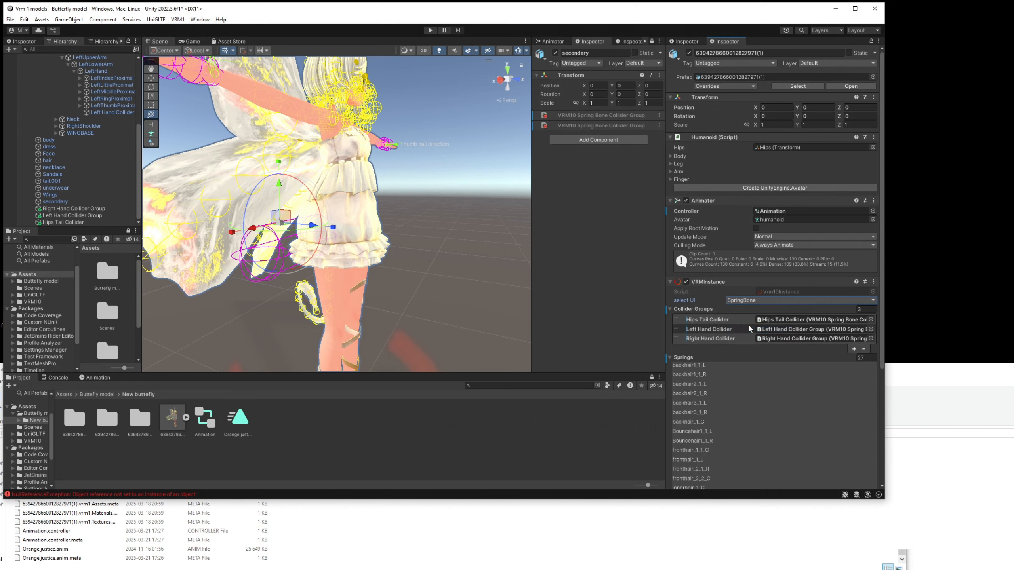
pyautogui.scroll(-6, 734, 292)
pyautogui.click(728, 207)
pyautogui.scroll(-5, 718, 130)
pyautogui.click(714, 83)
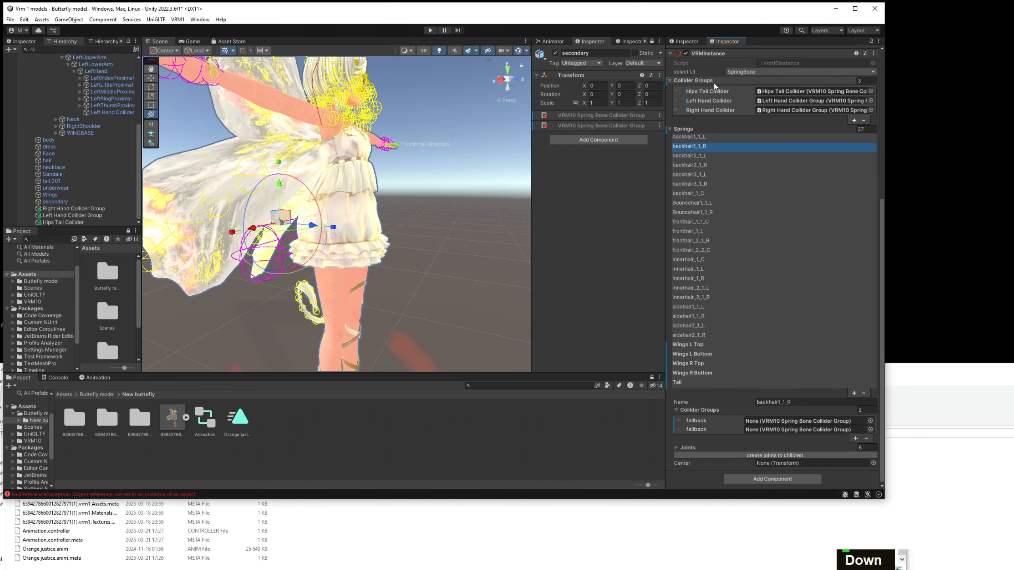
# Assign the Left Hand Collider Group and Right Hand Collider Group to the backhair1_1_R spring's two collider group slots.
pyautogui.click(871, 429)
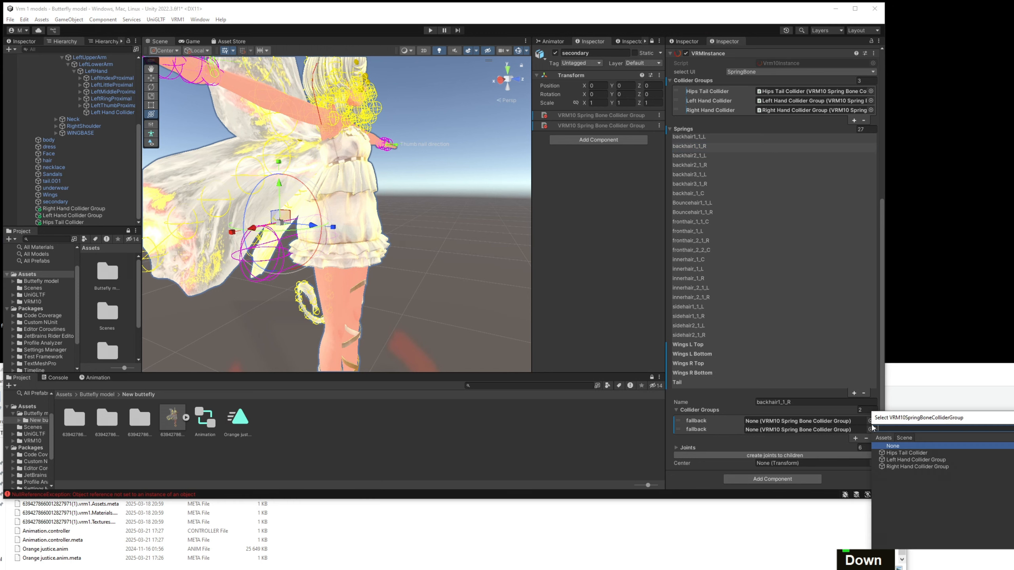
pyautogui.press('Down')
pyautogui.press('Down')
pyautogui.press('Return')
pyautogui.click(870, 430)
pyautogui.press('Down')
pyautogui.press('Down')
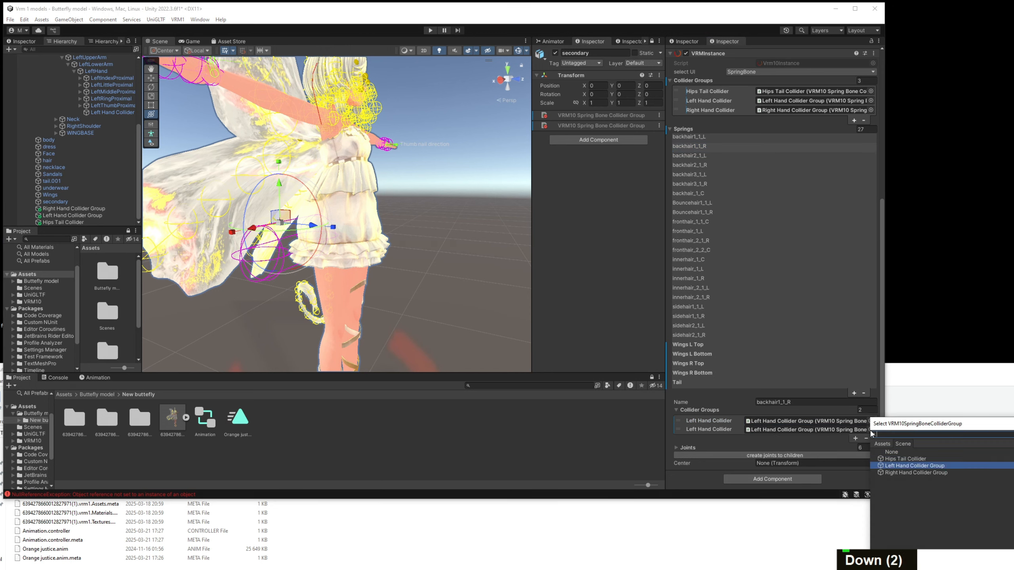
pyautogui.press('Return')
pyautogui.press('Down')
# Assign the Left Hand Collider Group and Right Hand Collider Group to the backhair2_1_L spring.
pyautogui.click(870, 459)
pyautogui.press('Down')
pyautogui.press('Down')
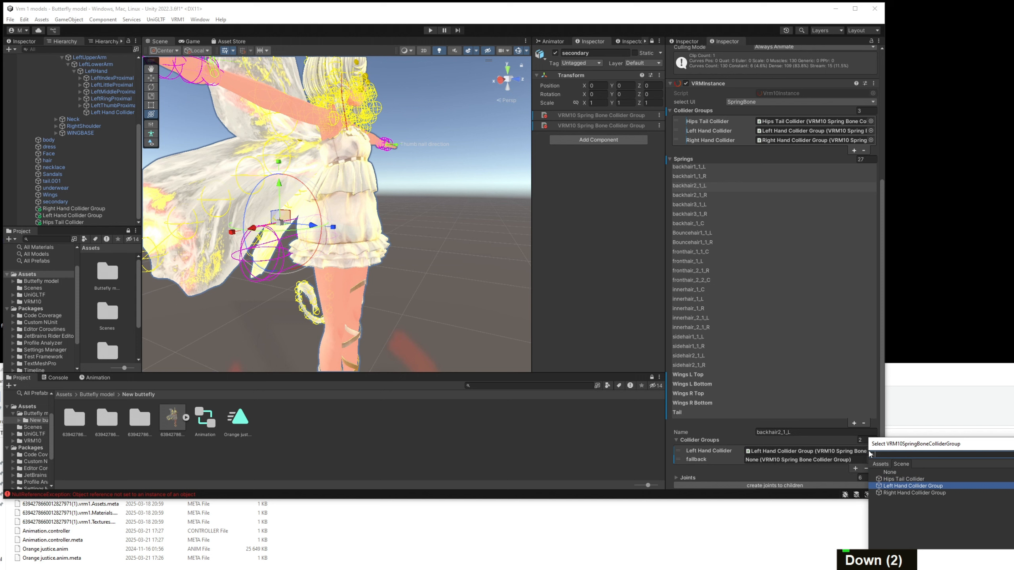
pyautogui.press('Return')
pyautogui.click(870, 460)
pyautogui.click(903, 502)
pyautogui.press('Return')
# Assign the Left Hand Collider Group and Right Hand Collider Group to the backhair2_1_R spring.
pyautogui.click(697, 194)
pyautogui.click(695, 440)
pyautogui.click(870, 451)
pyautogui.click(902, 487)
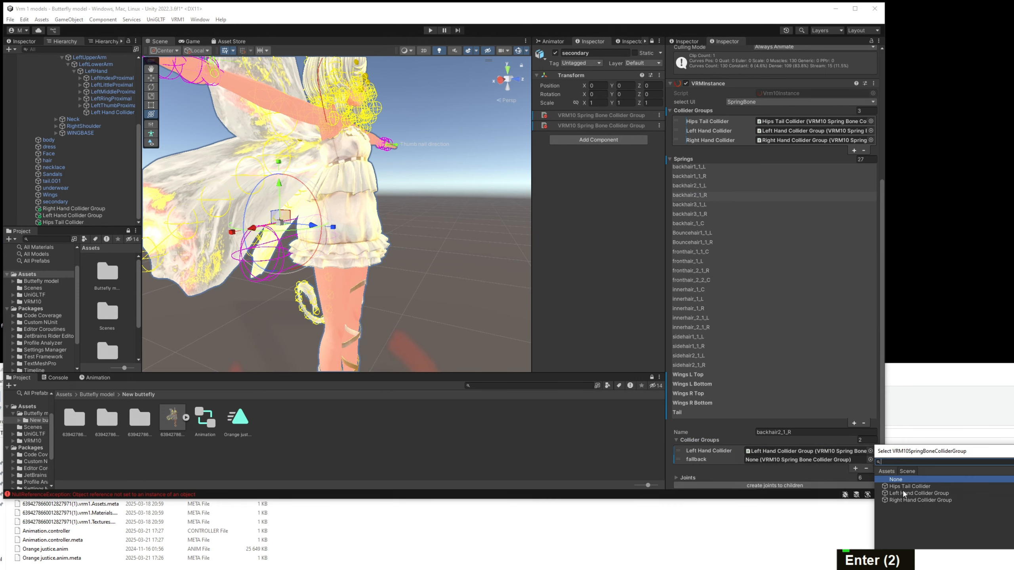
pyautogui.click(903, 500)
pyautogui.press('Return')
# Assign the Left Hand Collider Group and Right Hand Collider Group to the backhair3_1_L spring.
pyautogui.click(705, 206)
pyautogui.click(721, 439)
pyautogui.click(870, 451)
pyautogui.click(894, 484)
pyautogui.press('Return')
pyautogui.click(870, 460)
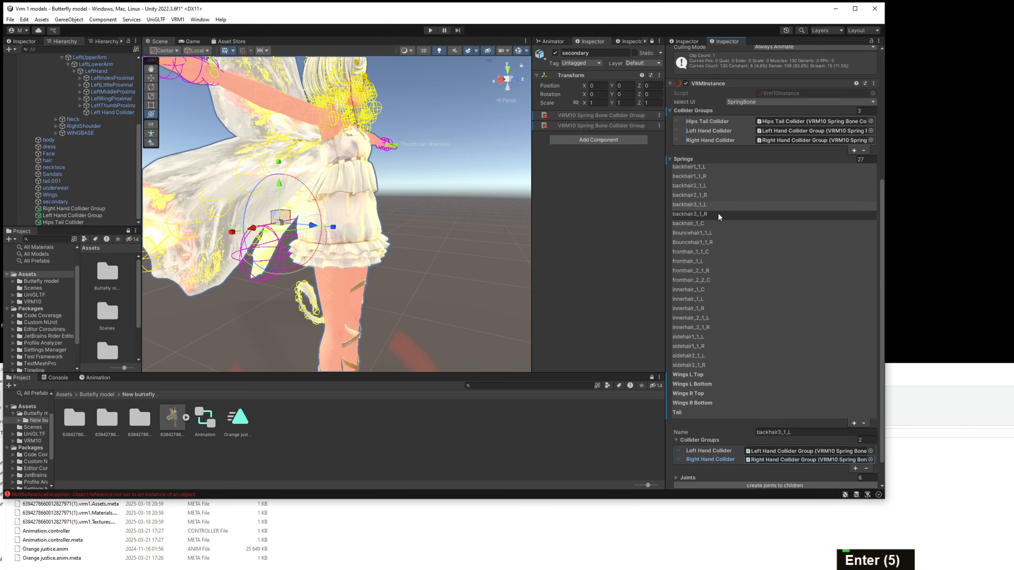
# Assign the Left Hand Collider Group and Right Hand Collider Group to the backhair3_1_R spring.
pyautogui.click(718, 217)
pyautogui.click(703, 440)
pyautogui.click(870, 451)
pyautogui.click(894, 484)
pyautogui.press('Return')
pyautogui.click(870, 460)
pyautogui.press('Return')
# Assign the Left Hand Collider Group and Right Hand Collider Group to the backhair_1_C spring.
pyautogui.click(707, 224)
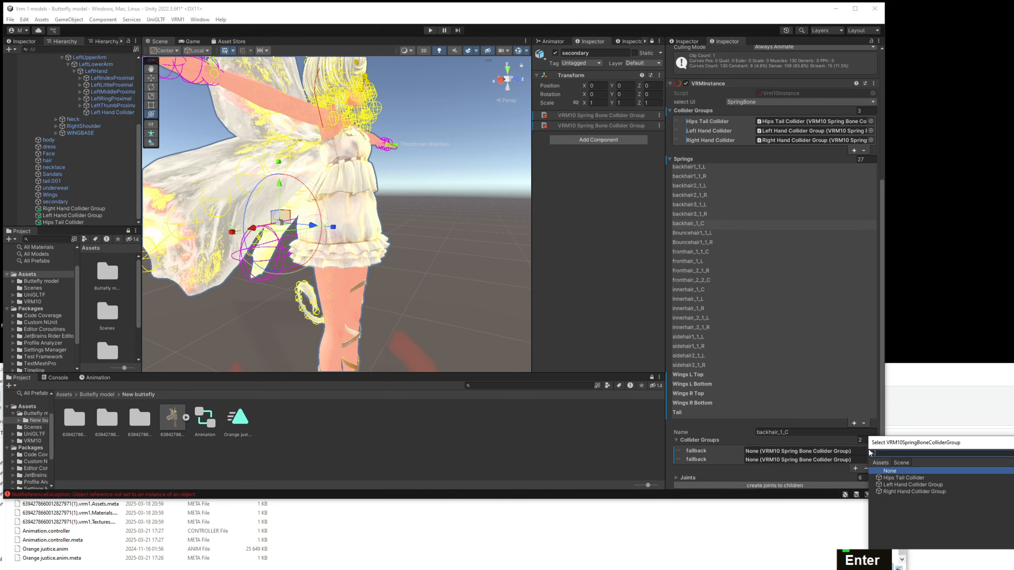
pyautogui.click(898, 485)
pyautogui.press('Return')
pyautogui.click(870, 460)
pyautogui.click(903, 503)
pyautogui.press('Return')
# Assign the Left Hand Collider Group and Right Hand Collider Group to the Bouncehair1_1_L spring.
pyautogui.click(714, 235)
pyautogui.click(702, 439)
pyautogui.click(871, 451)
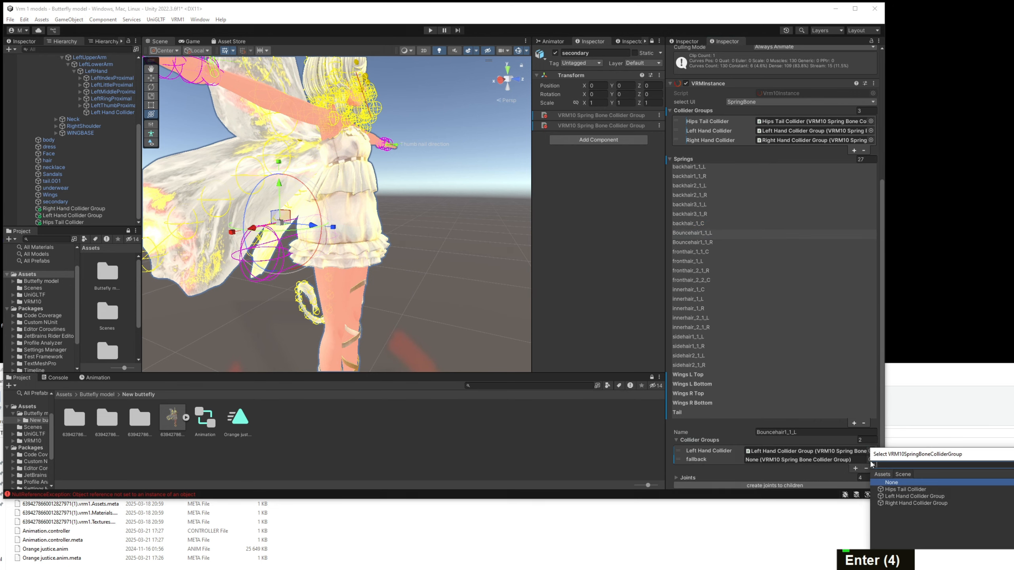
pyautogui.click(906, 503)
pyautogui.press('Return')
# Assign the Left Hand Collider Group and Right Hand Collider Group to the Bouncehair1_1_R spring.
pyautogui.click(690, 243)
pyautogui.click(703, 440)
pyautogui.click(870, 451)
pyautogui.click(902, 488)
pyautogui.press('Return')
pyautogui.click(871, 460)
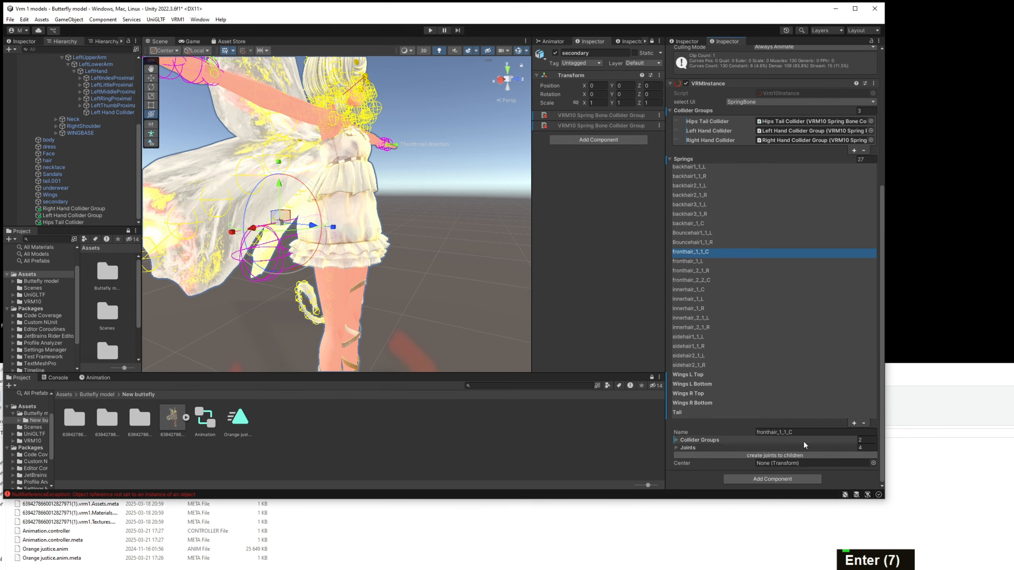
# Assign the Left Hand Collider Group and Right Hand Collider Group to the fronthair_1_1_C spring.
pyautogui.click(804, 442)
pyautogui.click(871, 451)
pyautogui.press('Down')
pyautogui.press('Down')
pyautogui.press('Return')
pyautogui.click(870, 460)
pyautogui.click(903, 503)
pyautogui.press('Return')
# Assign the Left Hand Collider Group and Right Hand Collider Group to the fronthair_1_L spring.
pyautogui.click(717, 264)
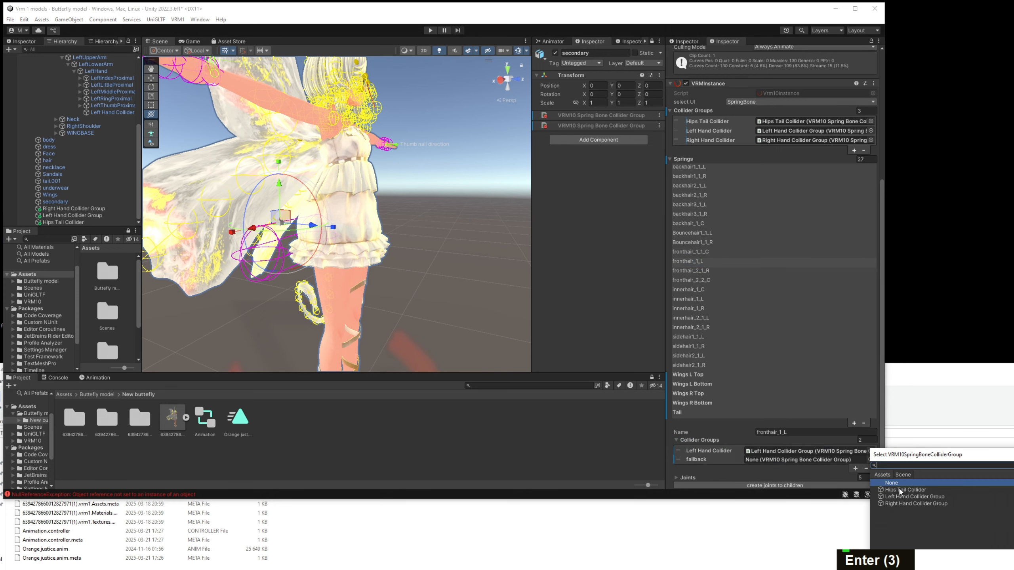
pyautogui.click(904, 503)
pyautogui.press('Return')
# Assign the Left Hand Collider Group and Right Hand Collider Group to the fronthair_2_1_R spring.
pyautogui.click(719, 271)
pyautogui.click(711, 440)
pyautogui.click(870, 451)
pyautogui.click(894, 483)
pyautogui.press('Return')
pyautogui.click(870, 460)
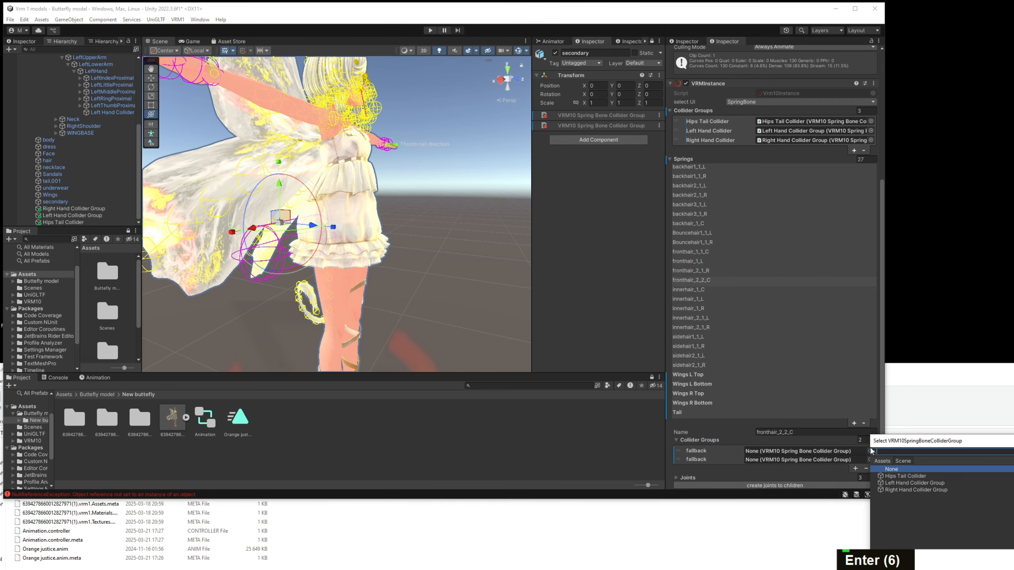
# Assign the Left Hand Collider Group and Right Hand Collider Group to the fronthair_2_2_C spring.
pyautogui.doubleClick(895, 482)
pyautogui.click(870, 460)
pyautogui.click(900, 502)
pyautogui.press('Return')
# Assign the Left Hand Collider Group and Right Hand Collider Group to the innerhair_1_C spring.
pyautogui.click(718, 290)
pyautogui.click(777, 440)
pyautogui.click(870, 451)
pyautogui.click(891, 483)
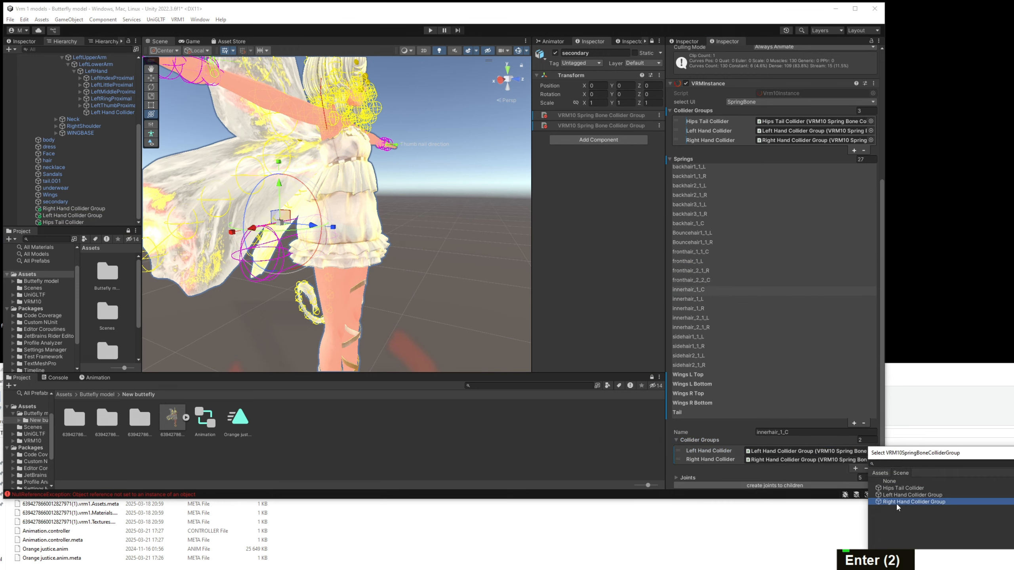
pyautogui.press('Return')
# Assign the Left Hand Collider Group and Right Hand Collider Group to the innerhair_1_L spring.
pyautogui.click(707, 299)
pyautogui.click(718, 440)
pyautogui.click(870, 450)
pyautogui.click(894, 483)
pyautogui.press('Return')
pyautogui.click(870, 460)
pyautogui.click(898, 502)
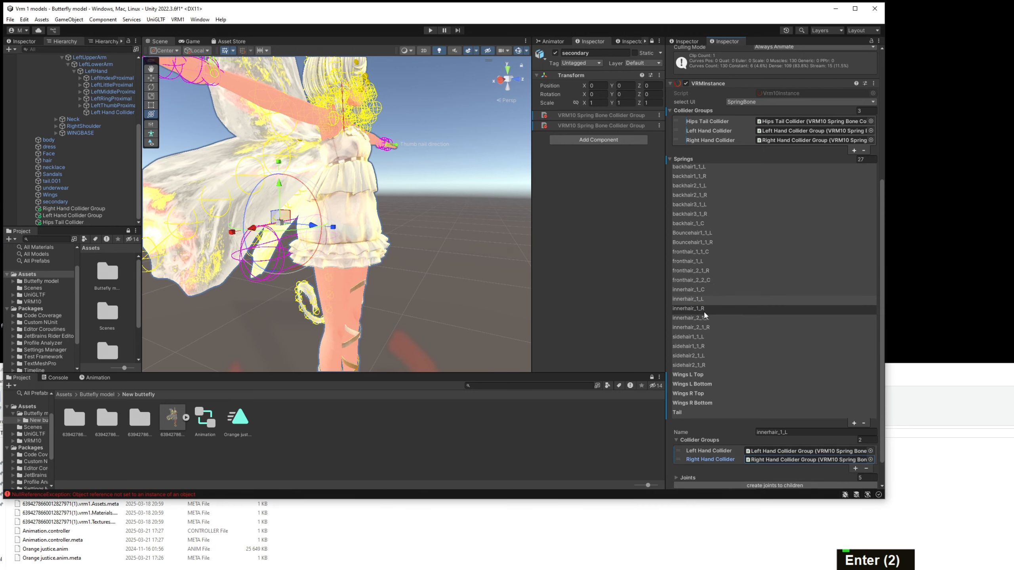
# Assign the Left Hand Collider Group and Right Hand Collider Group to the innerhair_1_R spring.
pyautogui.click(705, 311)
pyautogui.click(719, 441)
pyautogui.click(870, 451)
pyautogui.click(894, 487)
pyautogui.press('Return')
pyautogui.click(871, 460)
pyautogui.click(902, 503)
pyautogui.press('Return')
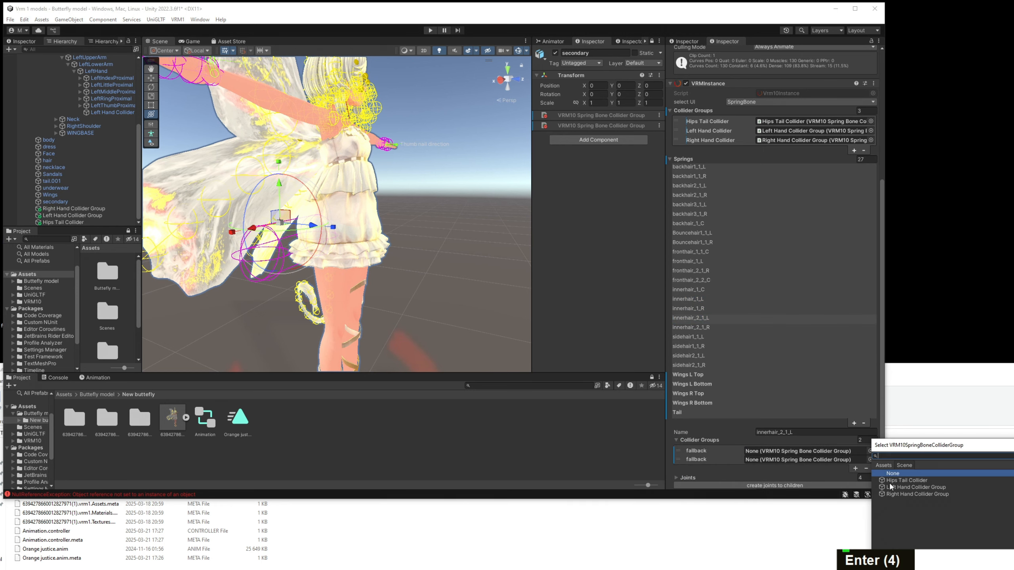
# Assign the Left Hand Collider Group and Right Hand Collider Group to the innerhair_2_1_L spring.
pyautogui.click(890, 486)
pyautogui.press('Return')
pyautogui.click(870, 460)
pyautogui.click(889, 504)
pyautogui.press('Return')
# Assign the Left Hand Collider Group and Right Hand Collider Group to the innerhair_2_1_R spring.
pyautogui.click(717, 330)
pyautogui.click(814, 438)
pyautogui.click(870, 451)
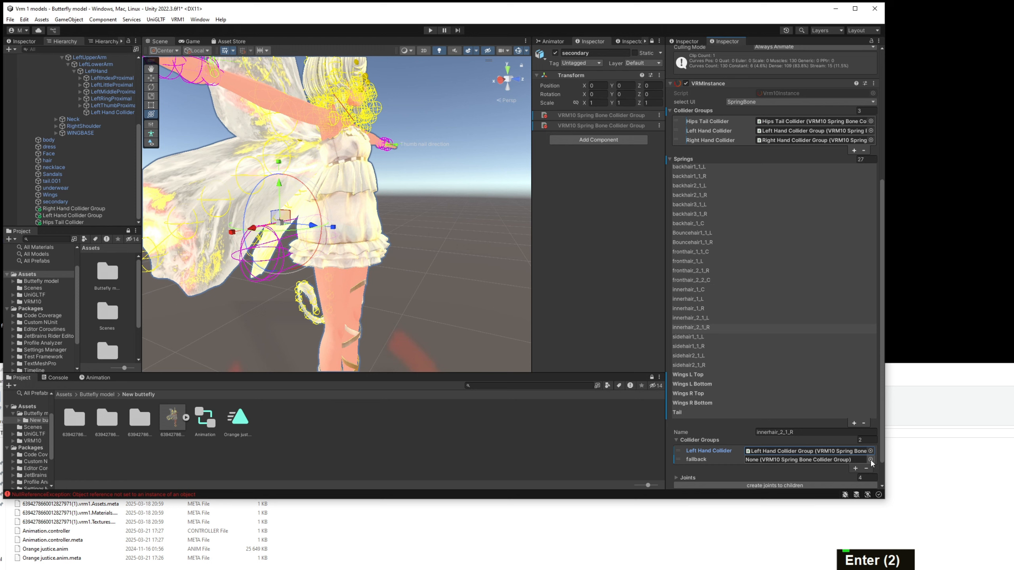
pyautogui.click(870, 460)
pyautogui.click(898, 502)
pyautogui.press('Return')
# Assign the Left Hand Collider Group and Right Hand Collider Group to the sidehair1_1_L spring.
pyautogui.click(722, 337)
pyautogui.click(719, 440)
pyautogui.click(871, 451)
pyautogui.click(893, 487)
pyautogui.press('Return')
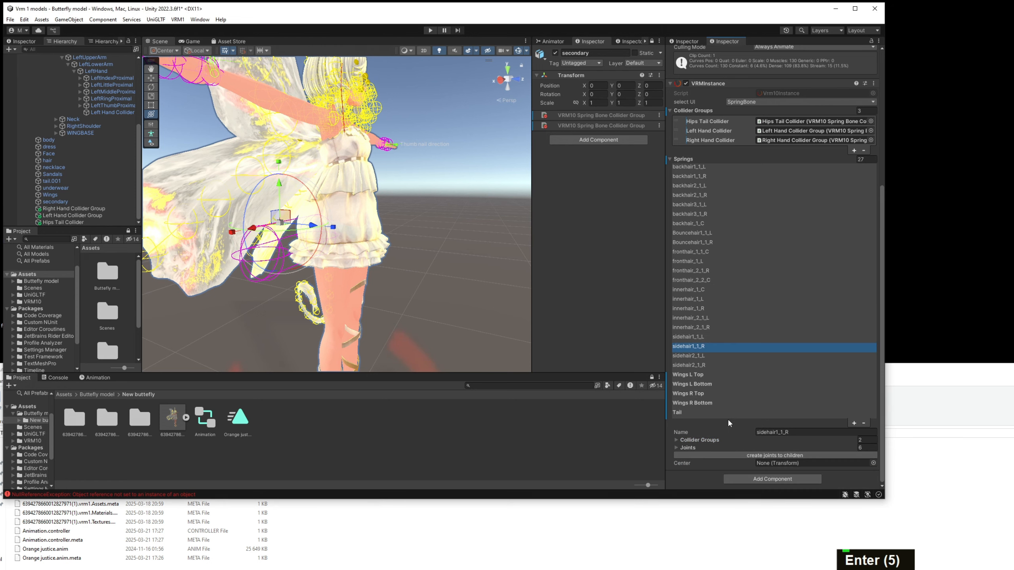
# Assign the Left Hand Collider Group and Right Hand Collider Group to the sidehair1_1_R spring.
pyautogui.click(718, 440)
pyautogui.click(870, 460)
pyautogui.click(897, 492)
pyautogui.press('Return')
pyautogui.click(870, 451)
pyautogui.click(899, 495)
pyautogui.press('Return')
# Assign the Left Hand Collider Group and Right Hand Collider Group to the sidehair2_1_L spring.
pyautogui.click(720, 356)
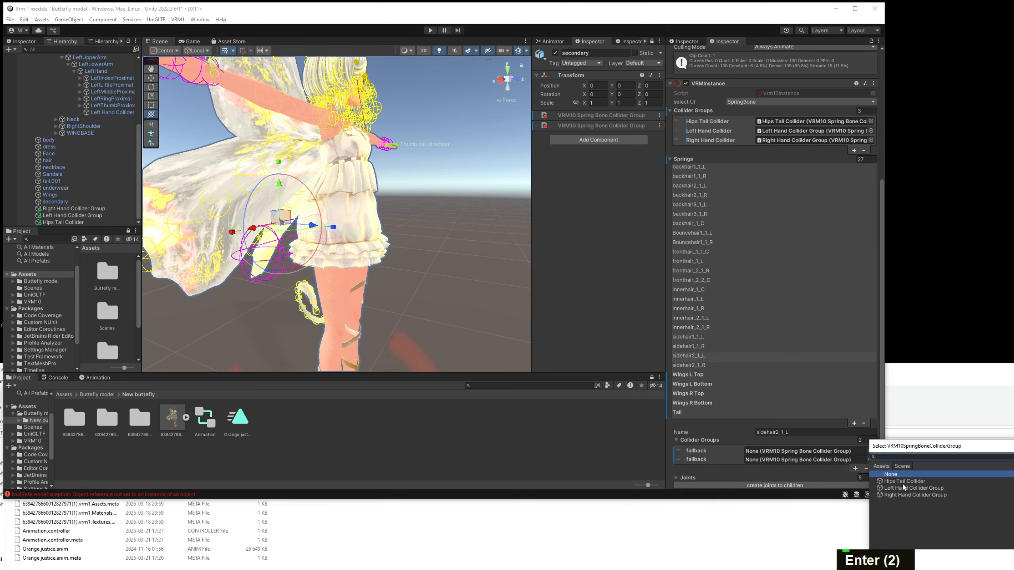
pyautogui.click(902, 488)
pyautogui.press('Return')
pyautogui.click(870, 460)
pyautogui.click(896, 502)
pyautogui.press('Return')
# Assign the Left Hand Collider Group and Right Hand Collider Group to the sidehair2_1_R spring.
pyautogui.click(748, 365)
pyautogui.click(739, 439)
pyautogui.click(870, 451)
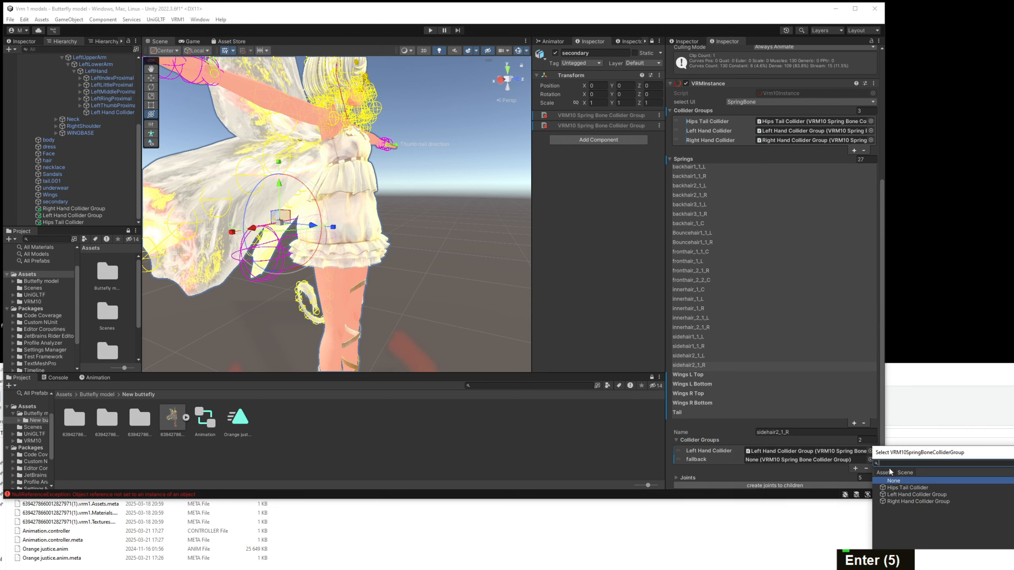
pyautogui.click(898, 501)
pyautogui.press('Return')
# Assign the Left Hand Collider Group and Right Hand Collider Group to the Wings L Top spring.
pyautogui.click(742, 375)
pyautogui.click(739, 440)
pyautogui.click(739, 439)
pyautogui.click(871, 451)
pyautogui.click(899, 495)
pyautogui.press('Return')
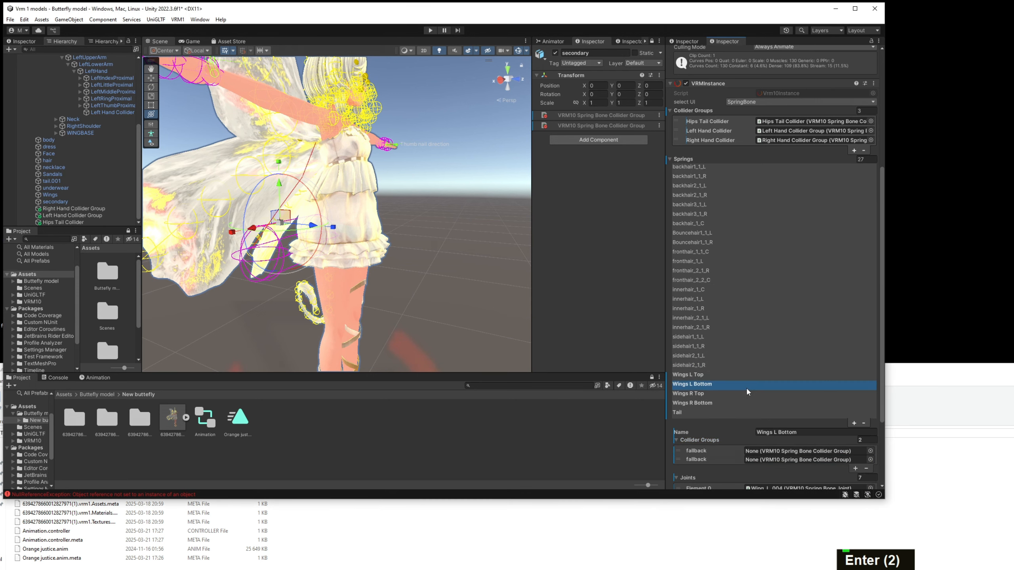
# Assign the Left Hand Collider Group and Right Hand Collider Group to the Wings L Bottom spring.
pyautogui.click(870, 451)
pyautogui.press('Down')
pyautogui.press('Down')
pyautogui.press('Return')
pyautogui.click(871, 460)
pyautogui.press('Down')
pyautogui.press('Down')
pyautogui.press('Down')
pyautogui.press('Return')
# Assign the Left Hand Collider Group and Right Hand Collider Group to the Wings R Top spring.
pyautogui.click(714, 394)
pyautogui.click(870, 451)
pyautogui.press('Down')
pyautogui.press('Down')
pyautogui.press('Return')
pyautogui.click(871, 460)
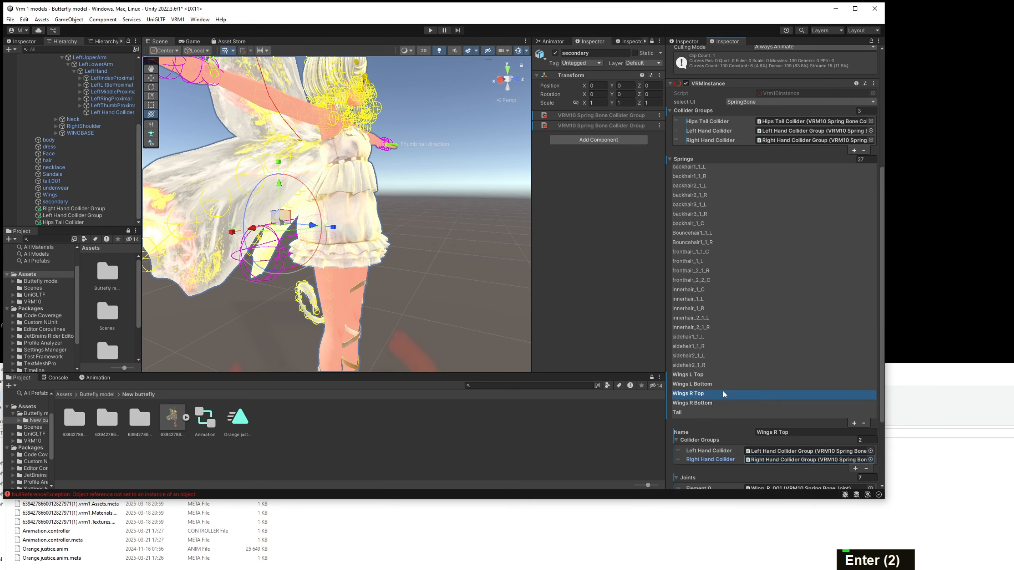
# Assign the Left Hand Collider Group and Right Hand Collider Group to the Wings R Bottom spring.
pyautogui.click(722, 403)
pyautogui.click(870, 450)
pyautogui.press('Down')
pyautogui.press('Down')
pyautogui.press('Return')
pyautogui.click(871, 461)
pyautogui.press('Down')
pyautogui.press('Down')
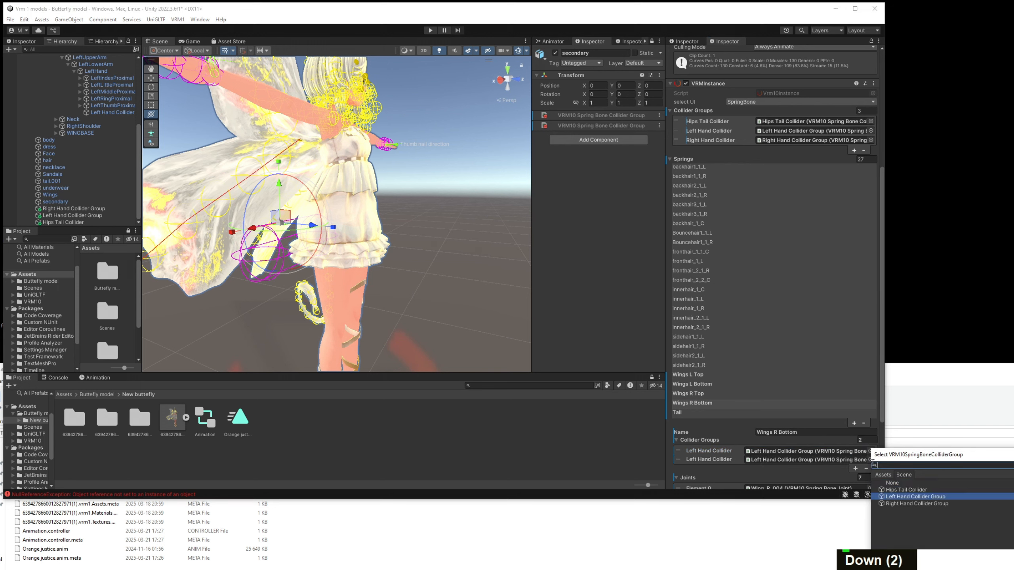
pyautogui.press('Return')
# Assign the Hips Tail Collider, Left Hand Collider Group and Right Hand Collider Group to the Tail spring.
pyautogui.doubleClick(724, 411)
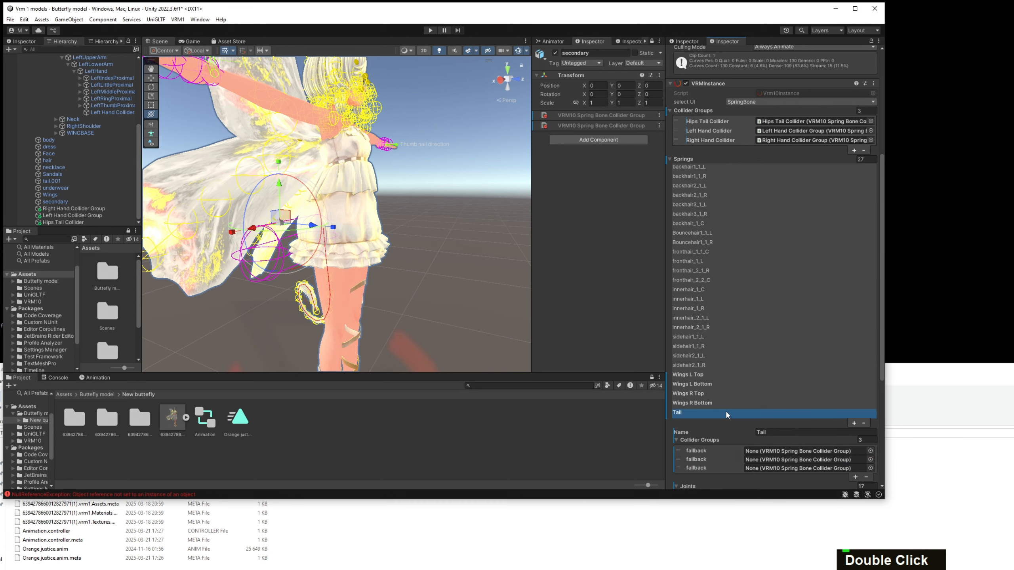
pyautogui.click(870, 451)
pyautogui.press('Down')
pyautogui.press('Return')
pyautogui.click(871, 460)
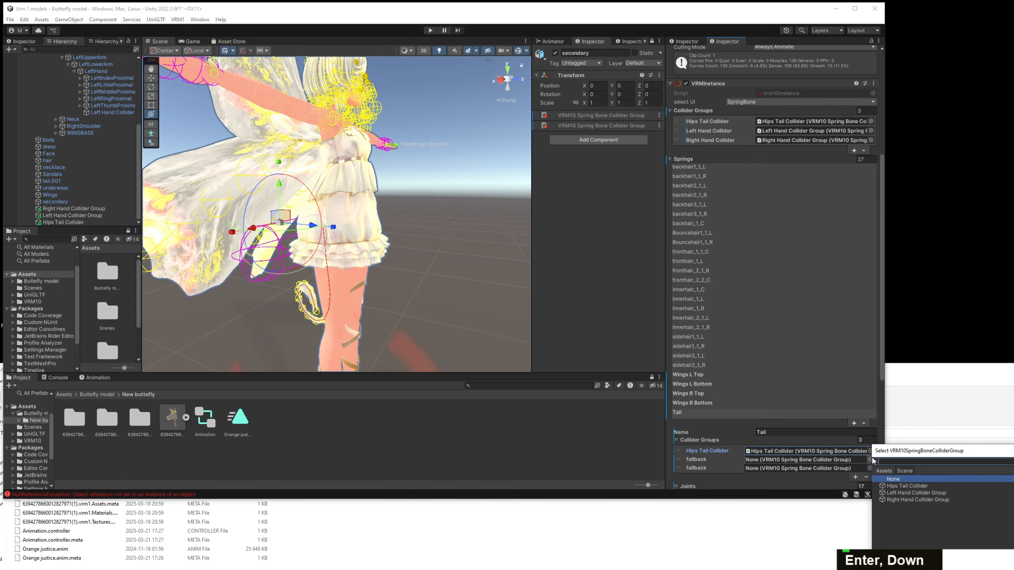
pyautogui.press('Down')
pyautogui.press('Down')
pyautogui.press('Return')
pyautogui.click(873, 467)
pyautogui.press('Down')
pyautogui.press('Down')
pyautogui.press('Down')
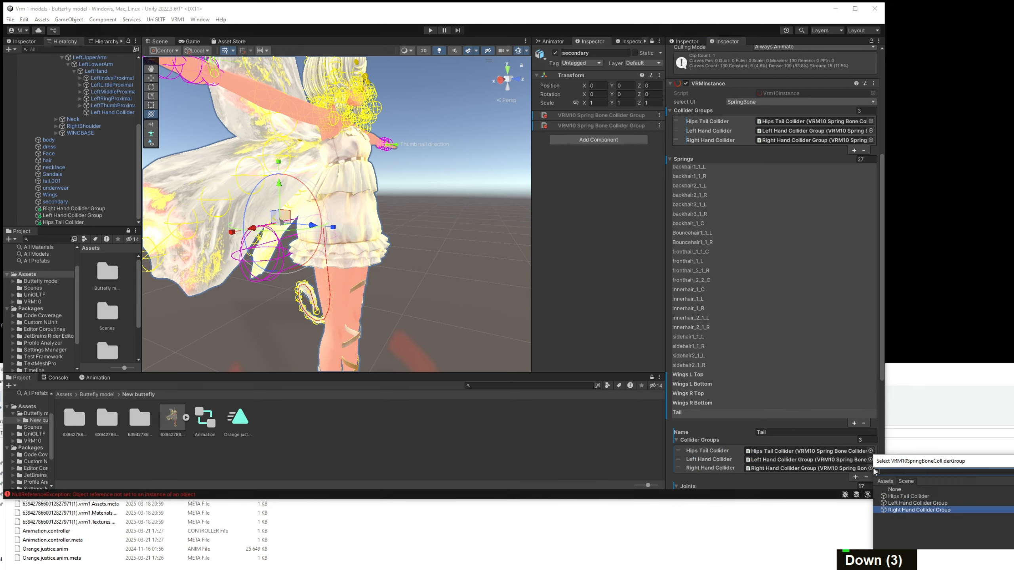
pyautogui.press('Return')
pyautogui.press('Down')
# Play the scene and examine how the wings, dress and tail move during the avatar's animation.
pyautogui.click(433, 31)
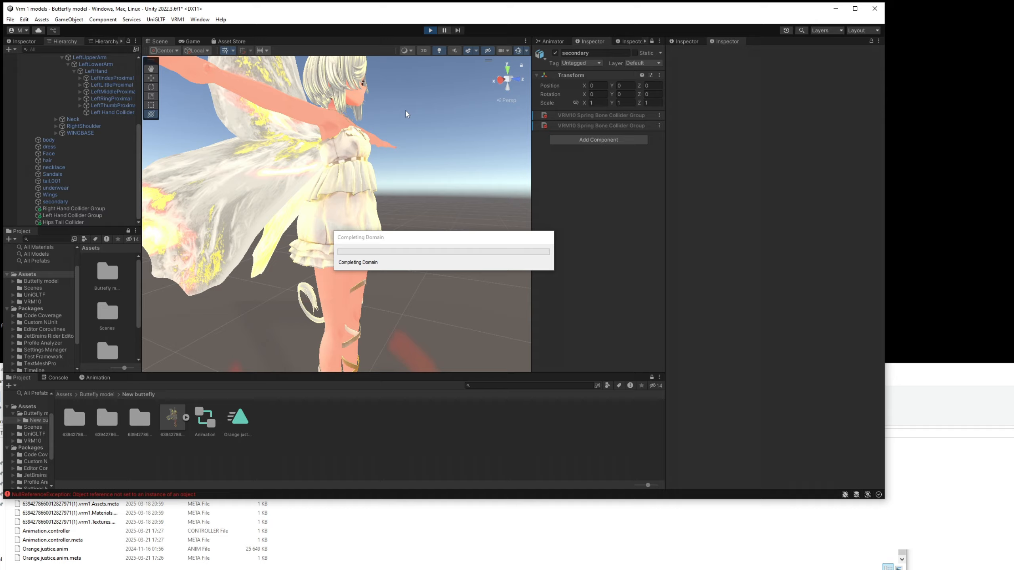
pyautogui.click(158, 42)
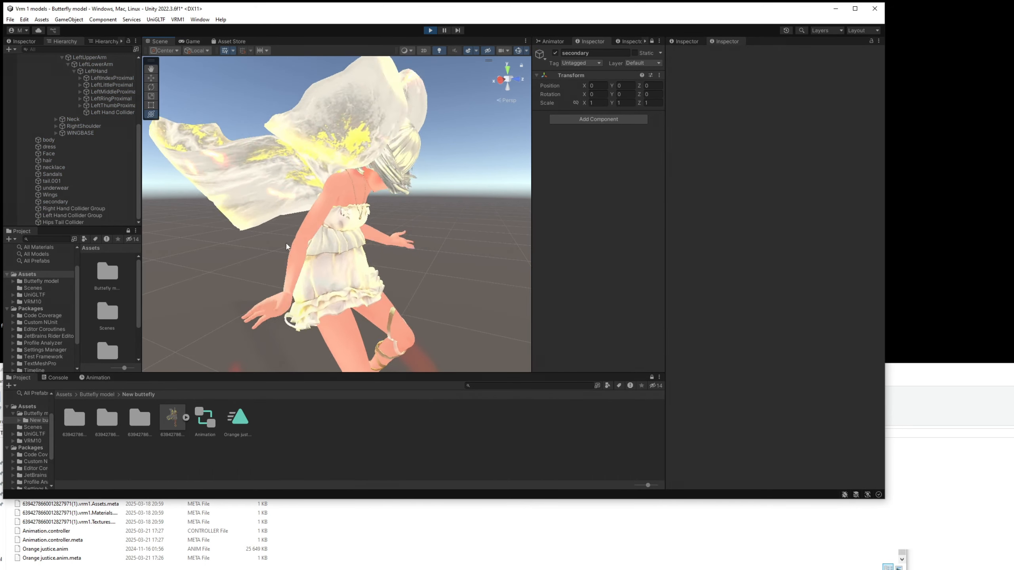
pyautogui.moveTo(286, 244); pyautogui.dragTo(402, 227, button='right')
pyautogui.moveTo(403, 227); pyautogui.dragTo(475, 174, button='middle')
pyautogui.moveTo(475, 174); pyautogui.dragTo(411, 174, button='right')
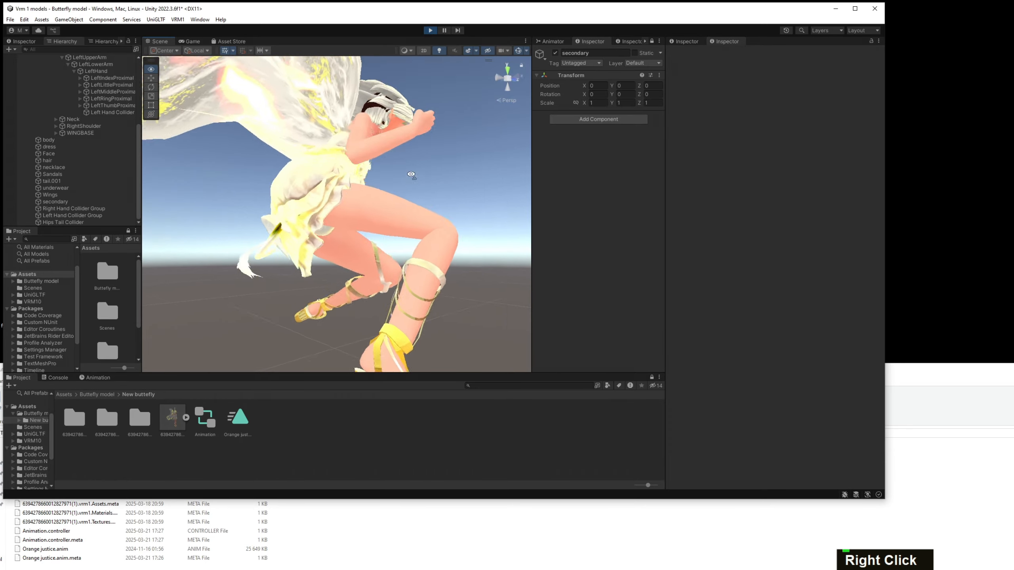
pyautogui.scroll(3, 411, 175)
pyautogui.moveTo(436, 170); pyautogui.dragTo(441, 144, button='middle')
pyautogui.scroll(3, 443, 140)
pyautogui.moveTo(443, 140); pyautogui.dragTo(375, 86, button='right')
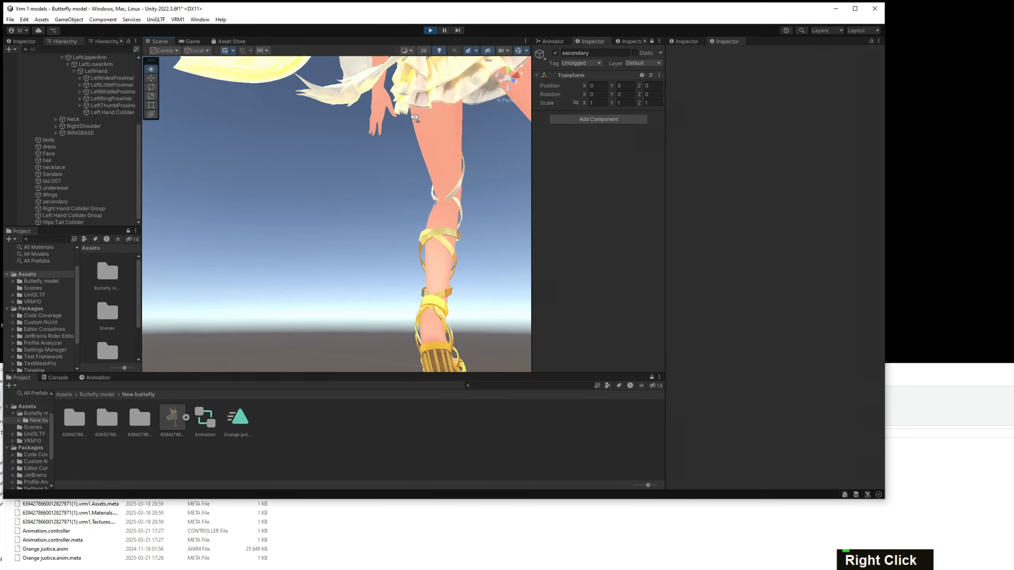
pyautogui.moveTo(375, 86); pyautogui.dragTo(383, 158, button='middle')
pyautogui.scroll(2, 355, 137)
pyautogui.scroll(-2, 362, 152)
pyautogui.scroll(5, 32, 84)
# Select the avatar root to show its colliders, examine the tail and wing collisions during playback, and stop the scene.
pyautogui.click(43, 78)
pyautogui.moveTo(383, 158); pyautogui.dragTo(342, 176, button='right')
pyautogui.moveTo(342, 176); pyautogui.dragTo(365, 150, button='middle')
pyautogui.scroll(-2, 332, 175)
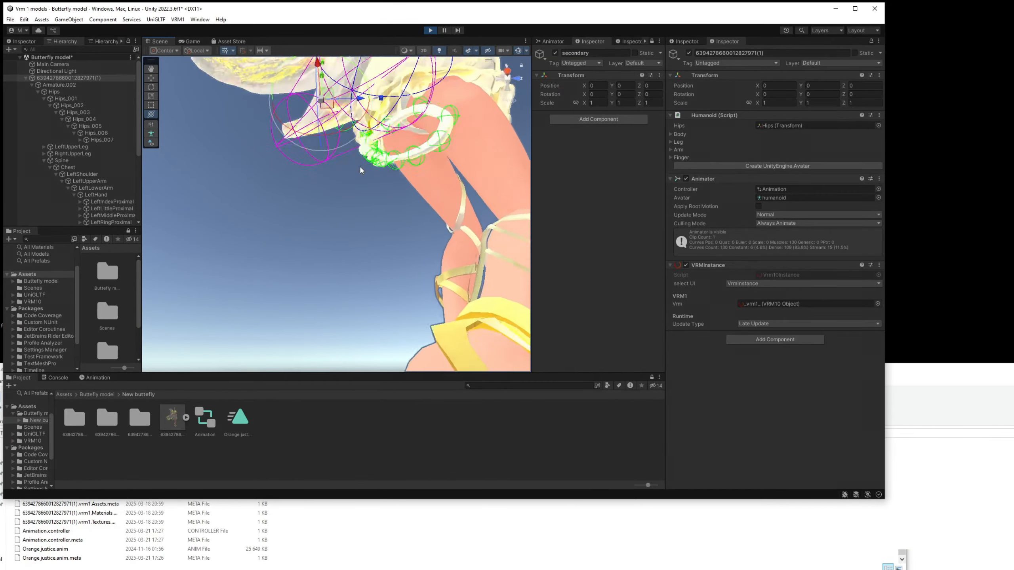
pyautogui.moveTo(384, 200); pyautogui.dragTo(309, 219, button='middle')
pyautogui.moveTo(309, 219); pyautogui.dragTo(245, 195, button='right')
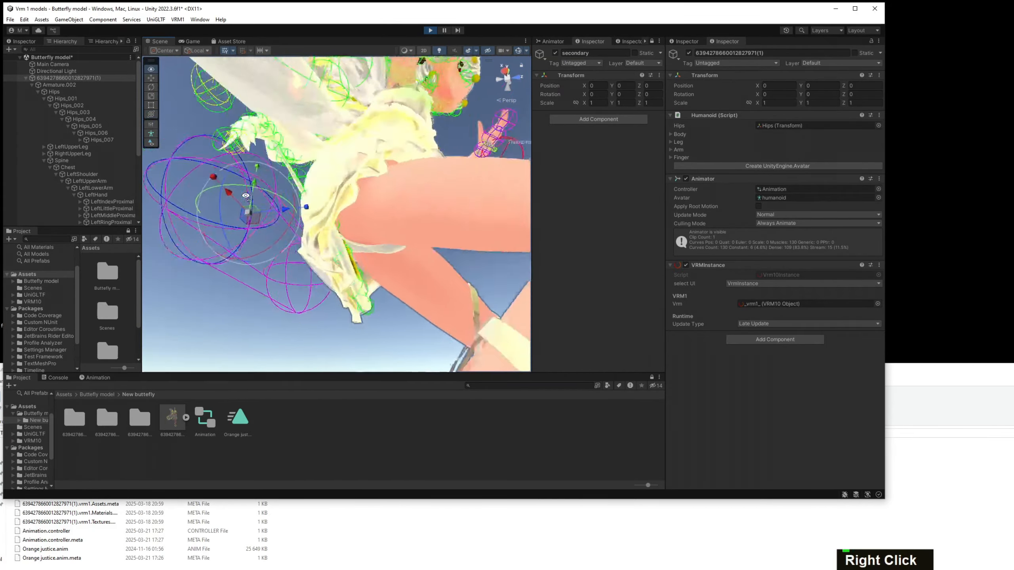
pyautogui.scroll(5, 256, 198)
pyautogui.moveTo(402, 276); pyautogui.dragTo(381, 245, button='middle')
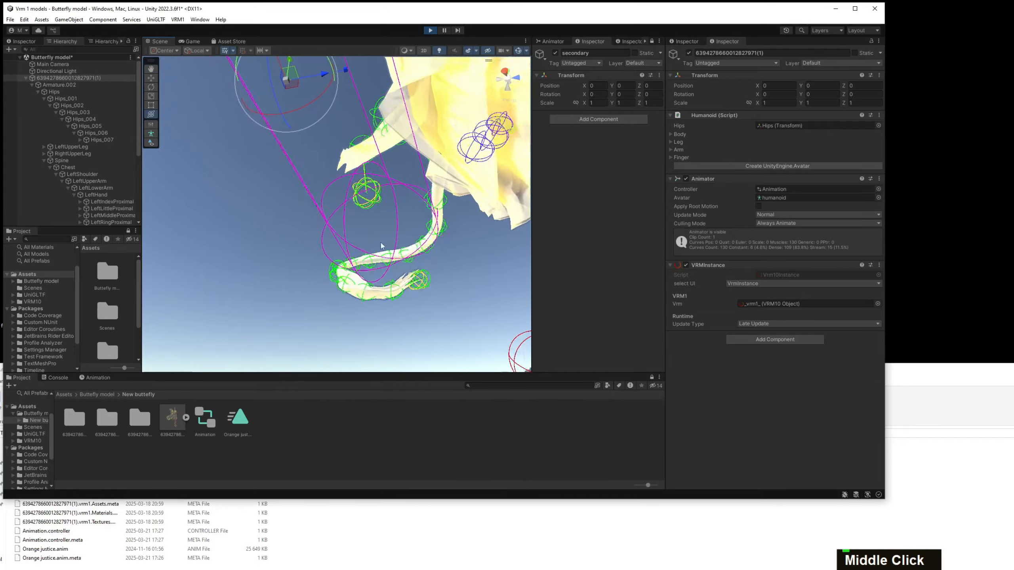
pyautogui.moveTo(378, 242); pyautogui.dragTo(416, 240, button='right')
pyautogui.moveTo(417, 240); pyautogui.dragTo(491, 304, button='middle')
pyautogui.scroll(3, 399, 254)
pyautogui.moveTo(399, 254)
pyautogui.mouseDown(button='middle')
pyautogui.moveTo(426, 264)
pyautogui.moveTo(413, 244)
pyautogui.mouseUp(button='middle')
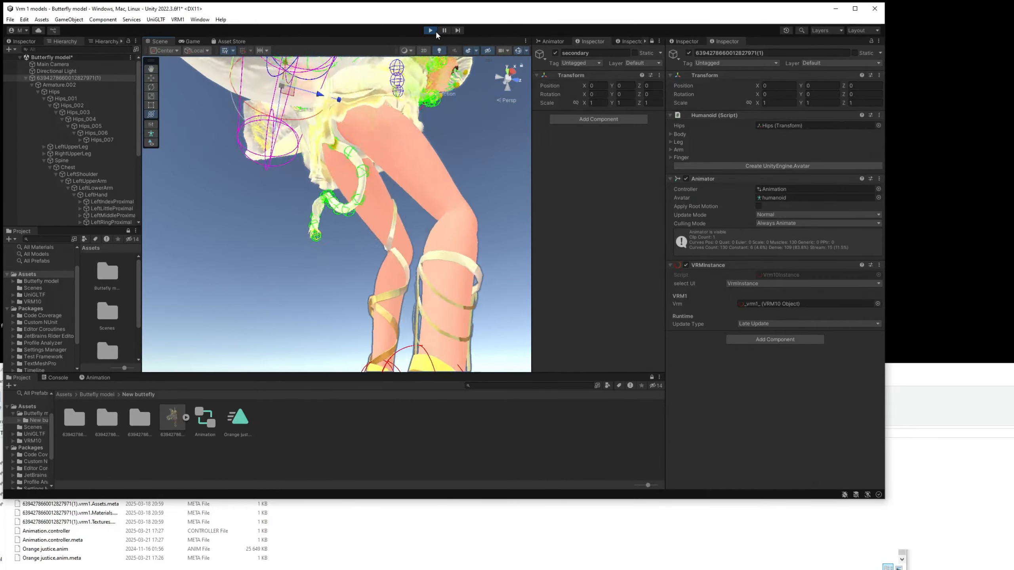
pyautogui.click(431, 30)
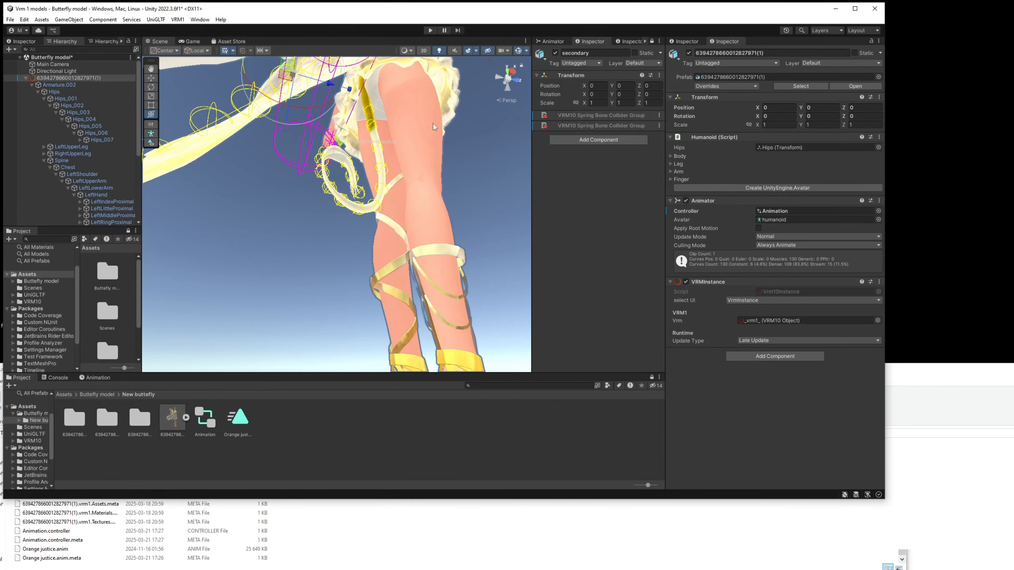
# Show the avatar's SpringBone settings and review the Tail and Wings R Bottom springs.
pyautogui.moveTo(433, 124); pyautogui.dragTo(437, 153, button='middle')
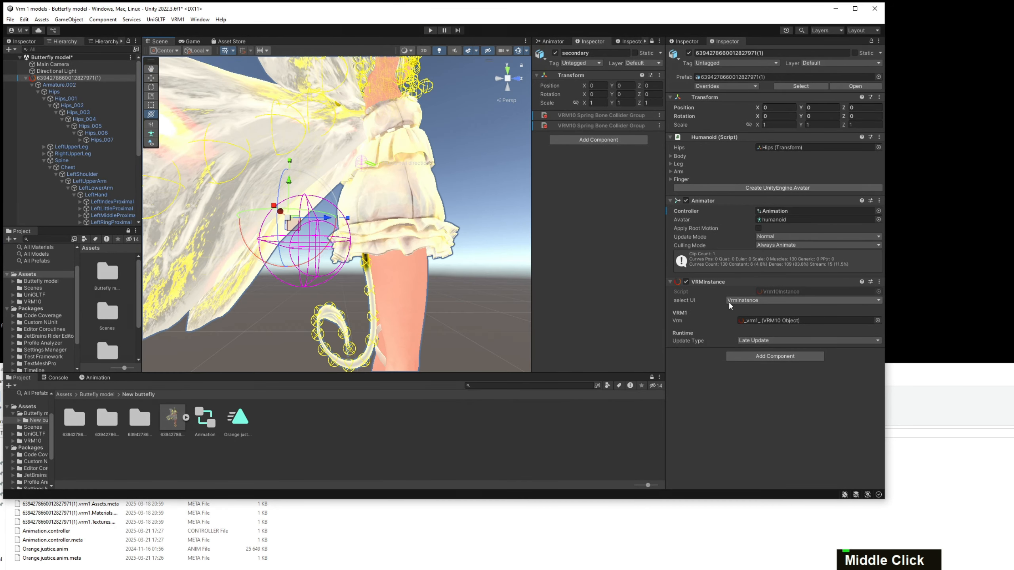
pyautogui.click(731, 301)
pyautogui.click(744, 332)
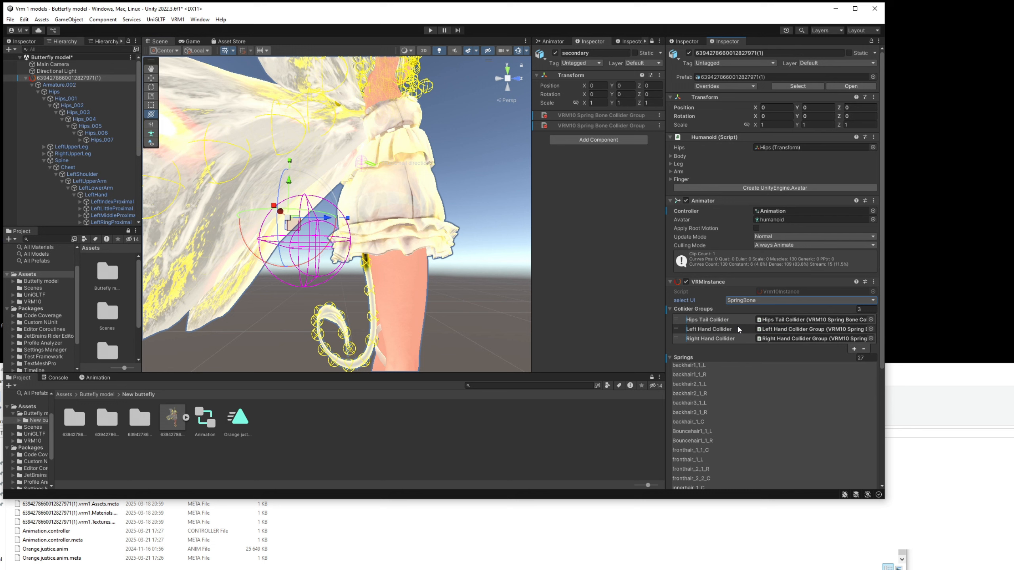
pyautogui.scroll(-5, 736, 325)
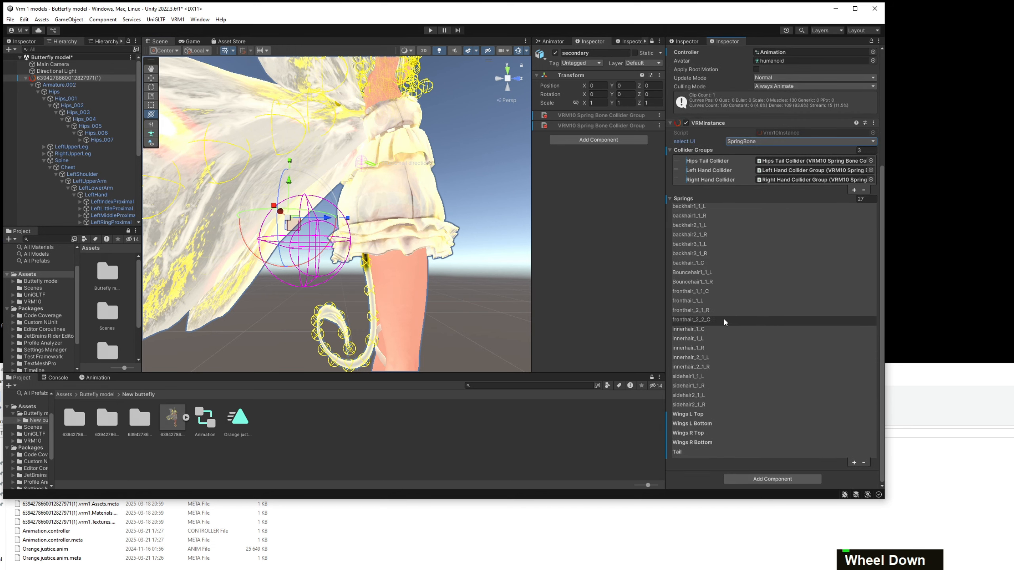
pyautogui.click(692, 452)
pyautogui.click(691, 443)
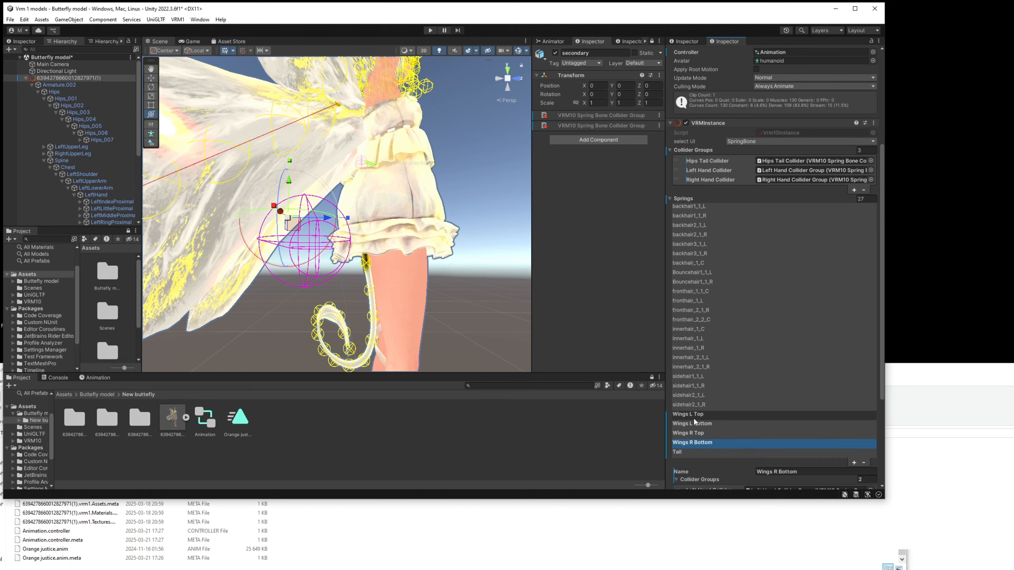
pyautogui.scroll(-5, 694, 422)
# Inspect the Hips tail bones and the Right Hand, Left Hand and Hips Tail collider group objects.
pyautogui.click(105, 127)
pyautogui.click(108, 140)
pyautogui.click(97, 119)
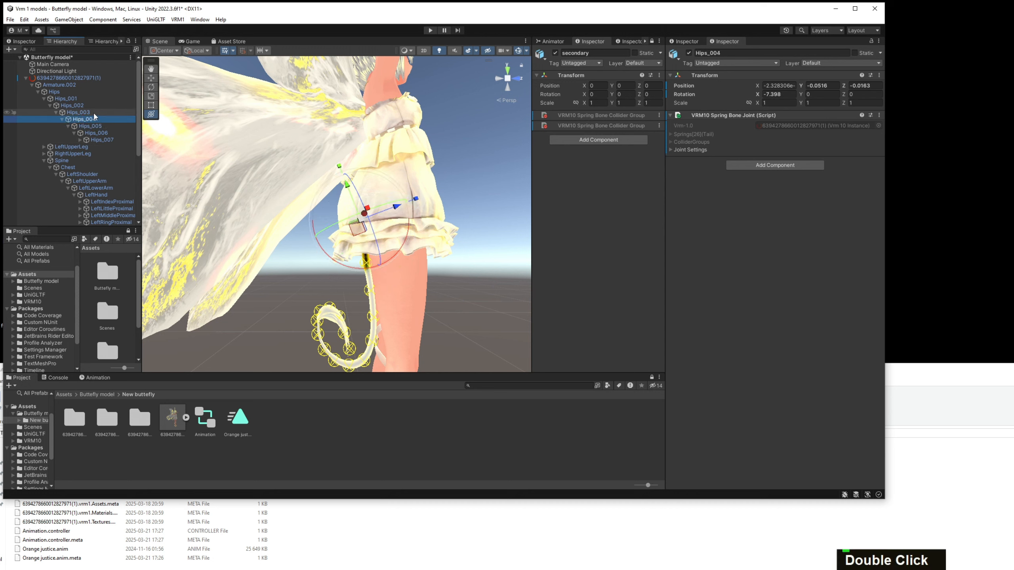
pyautogui.click(93, 112)
pyautogui.scroll(-6, 133, 150)
pyautogui.click(95, 209)
pyautogui.click(95, 215)
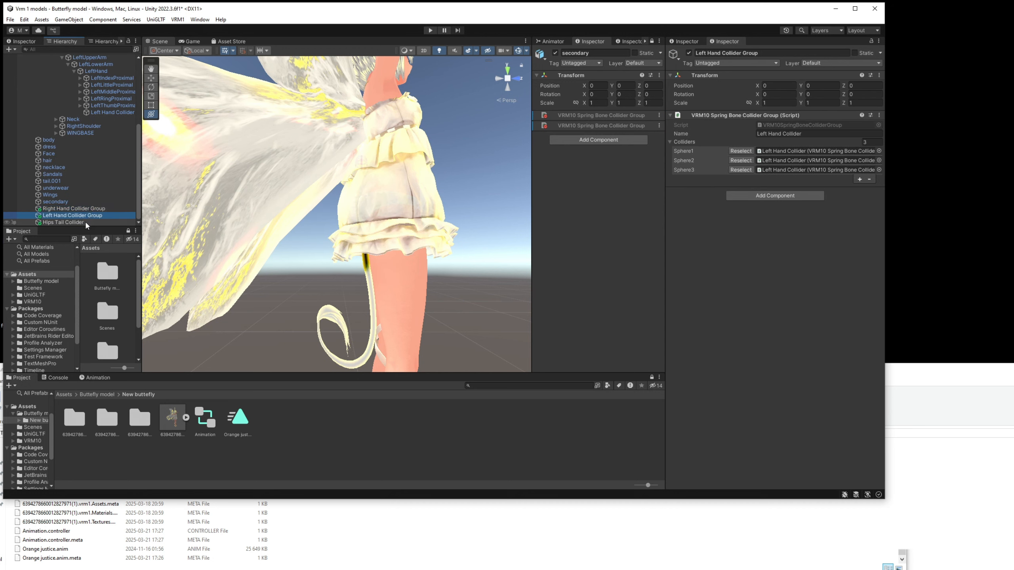
pyautogui.click(86, 222)
pyautogui.scroll(-1, 77, 205)
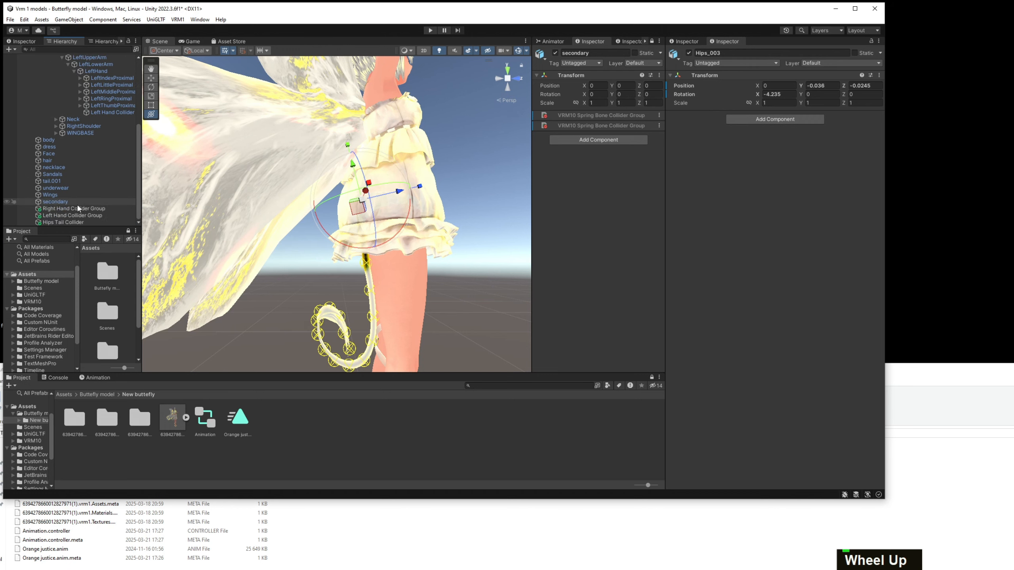
pyautogui.click(77, 208)
pyautogui.scroll(6, 72, 200)
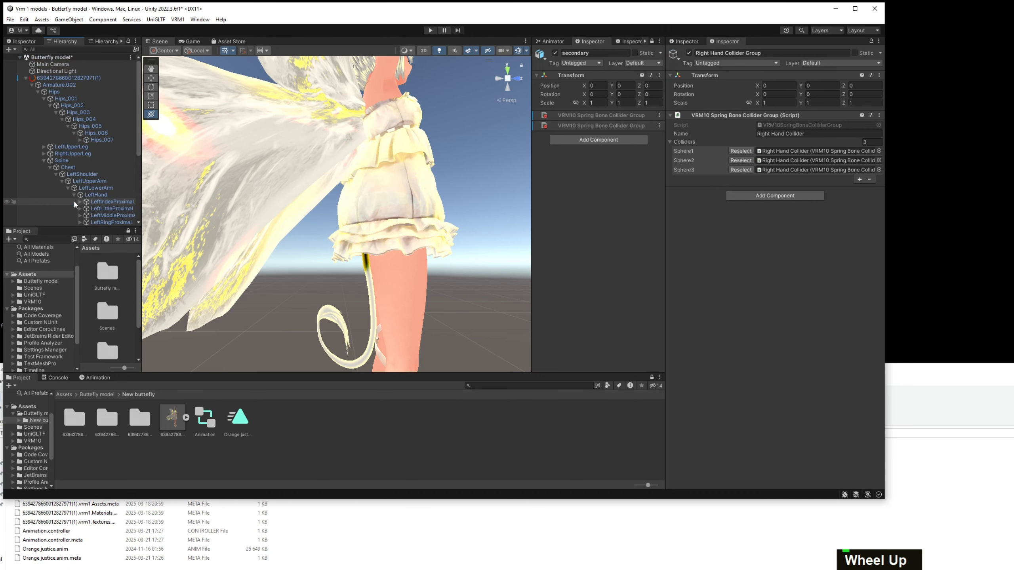
# Return to the avatar root and review the collider groups and joints of the Wings L Bottom spring.
pyautogui.click(59, 78)
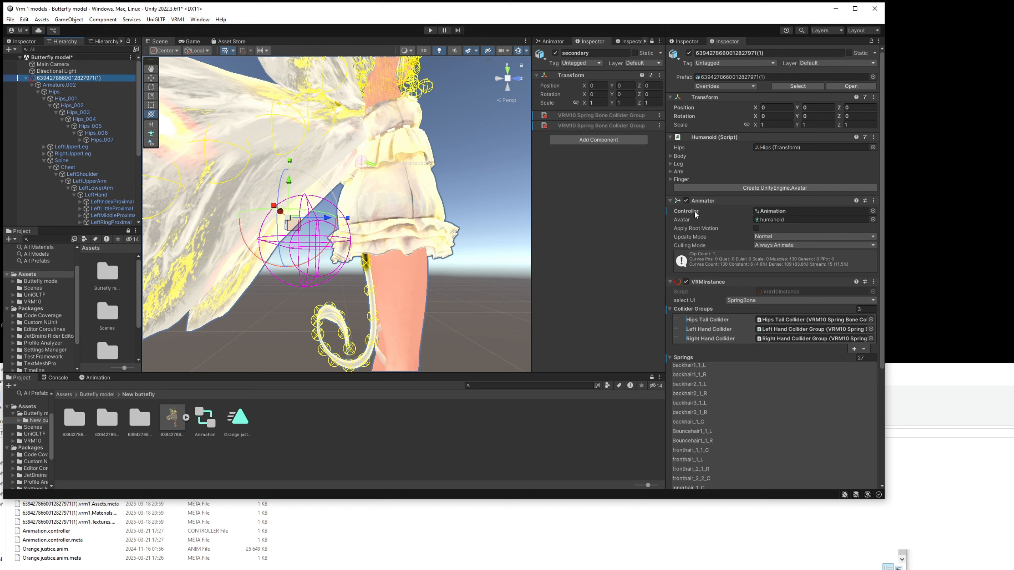
pyautogui.scroll(-5, 698, 255)
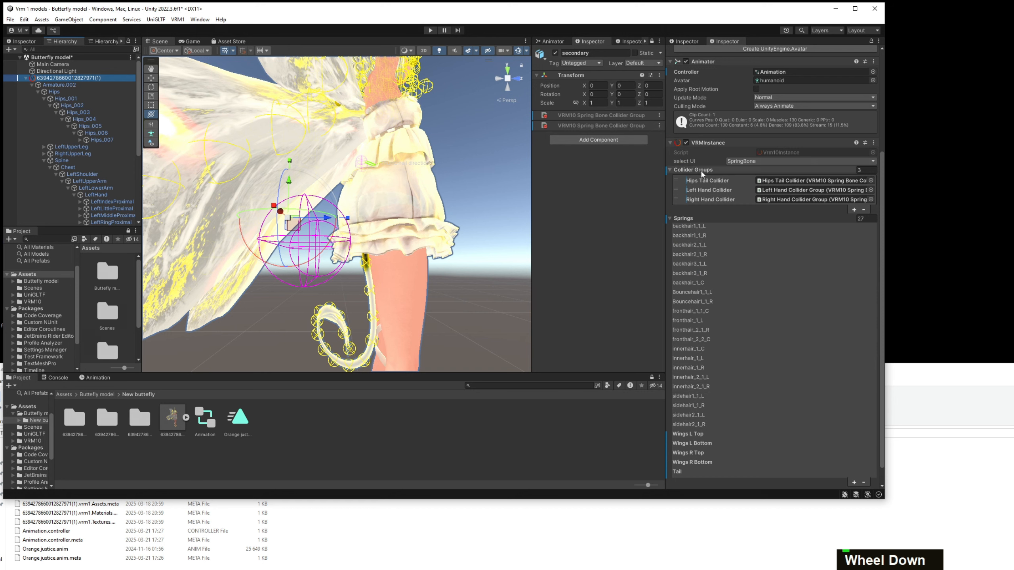
pyautogui.scroll(-1, 701, 254)
pyautogui.click(691, 424)
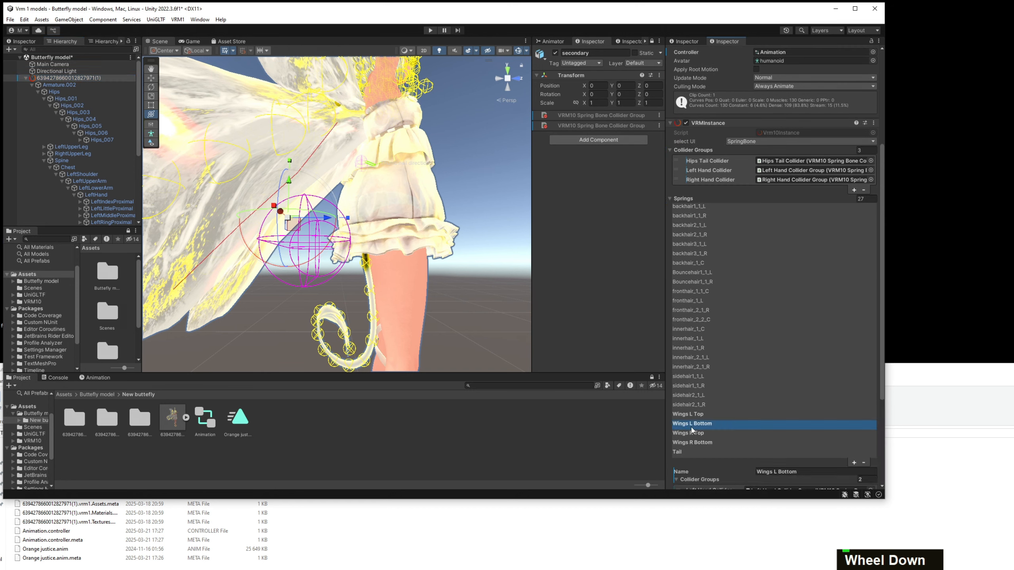
pyautogui.scroll(-5, 721, 408)
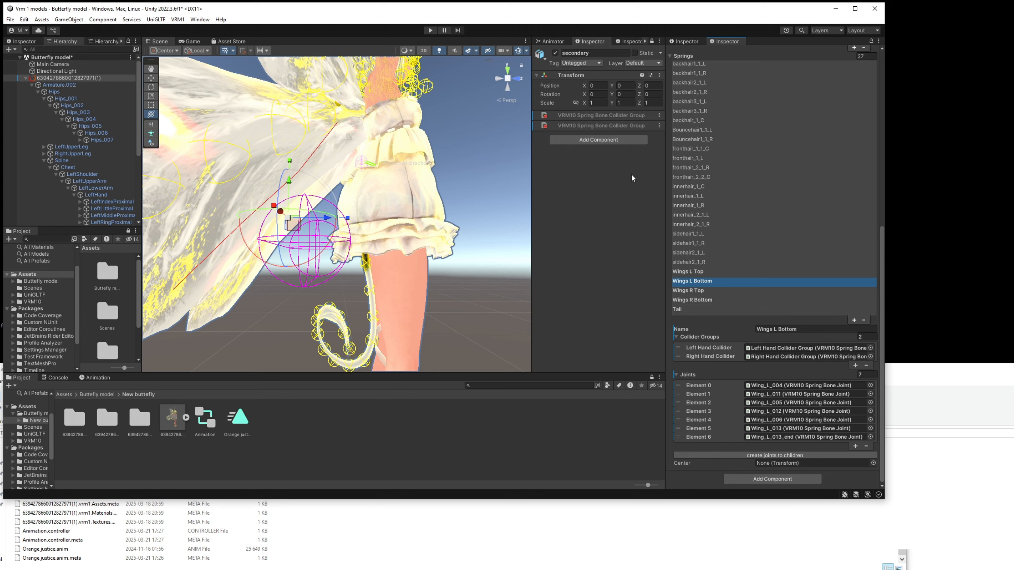
# Play the scene, shift the avatar along its Z position to test the spring physics, and stop the scene.
pyautogui.moveTo(487, 205); pyautogui.dragTo(447, 230, button='right')
pyautogui.moveTo(447, 229); pyautogui.dragTo(433, 42, button='middle')
pyautogui.click(431, 31)
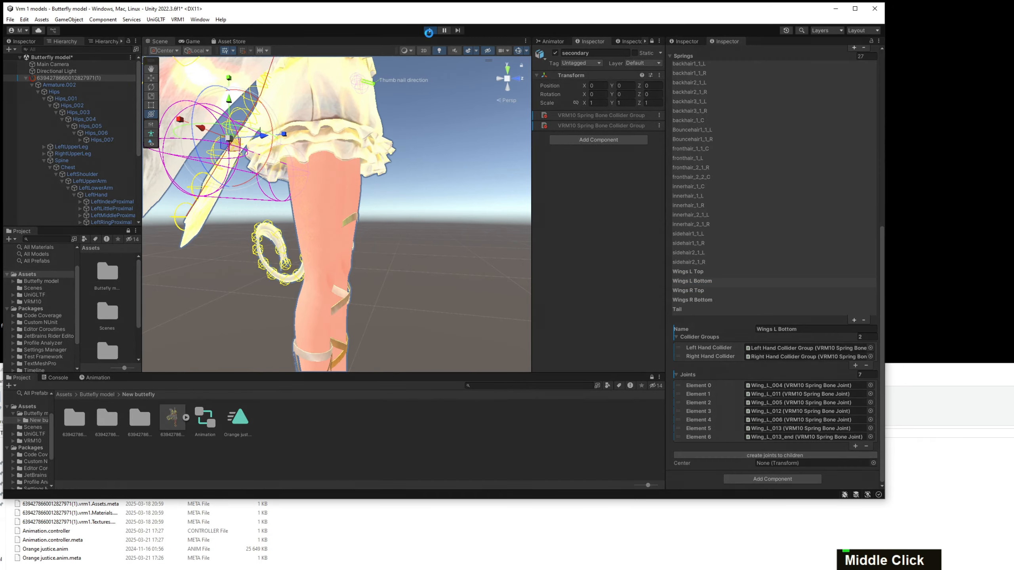
pyautogui.hotkey('ctrl', 'z')
pyautogui.hotkey('ctrl', 'z')
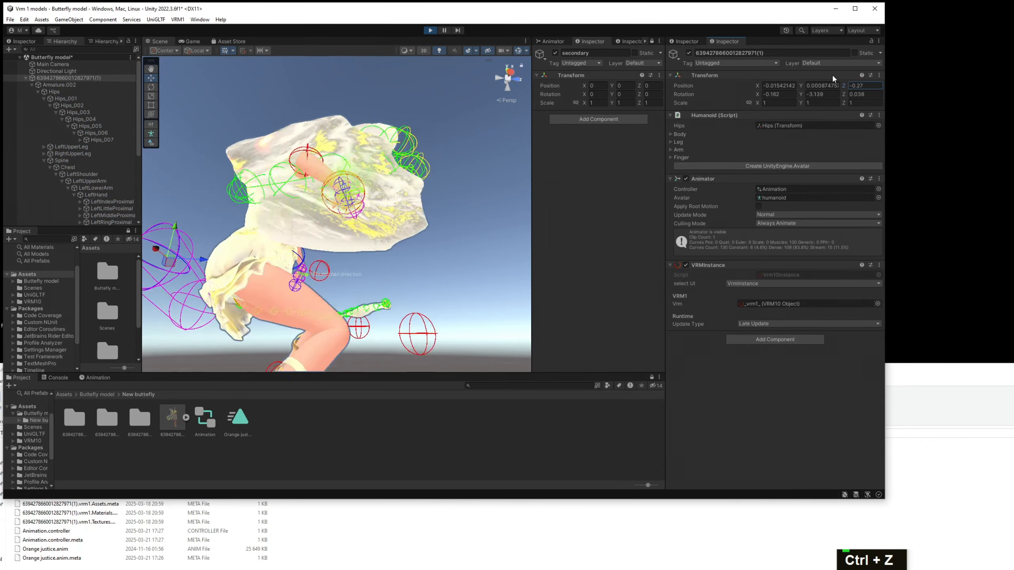
pyautogui.moveTo(833, 76); pyautogui.dragTo(830, 72)
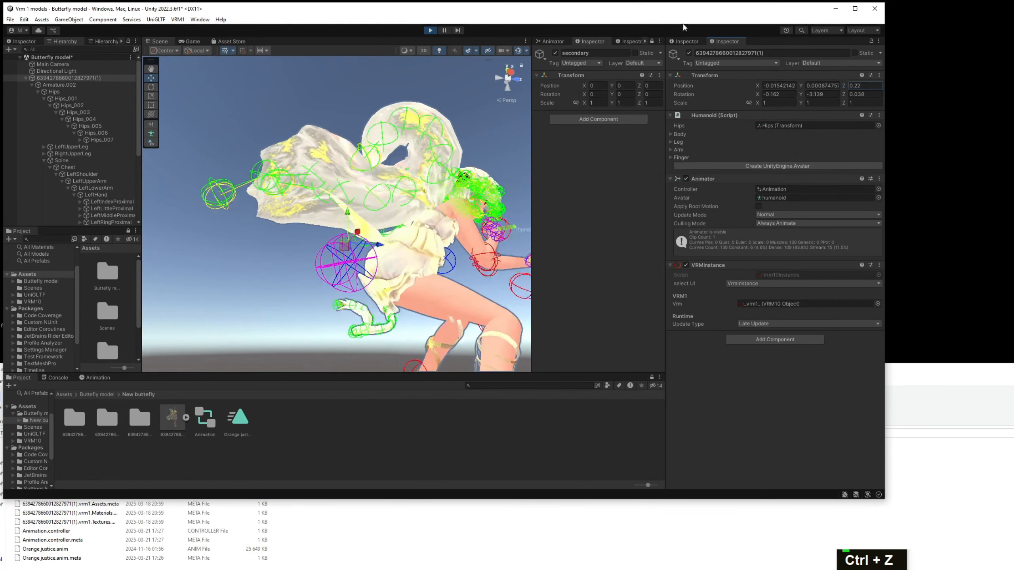
pyautogui.click(431, 29)
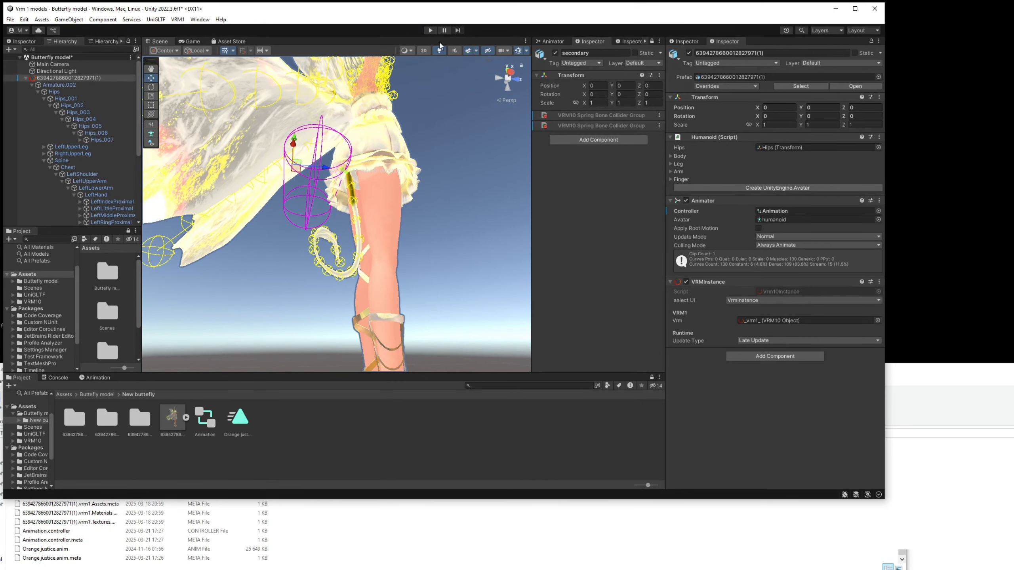
# Expand the LeftUpperLeg and RightUpperLeg bones in the avatar's armature.
pyautogui.moveTo(426, 124); pyautogui.dragTo(303, 96, button='right')
pyautogui.scroll(3, 380, 173)
pyautogui.moveTo(303, 96); pyautogui.dragTo(319, 120, button='middle')
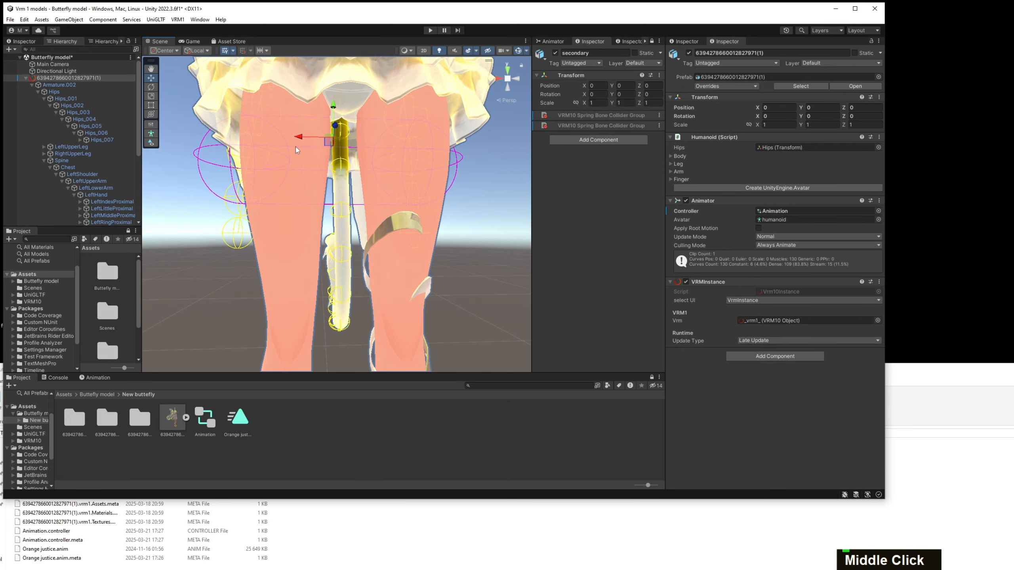
pyautogui.scroll(-1, 59, 133)
pyautogui.click(43, 133)
pyautogui.click(44, 126)
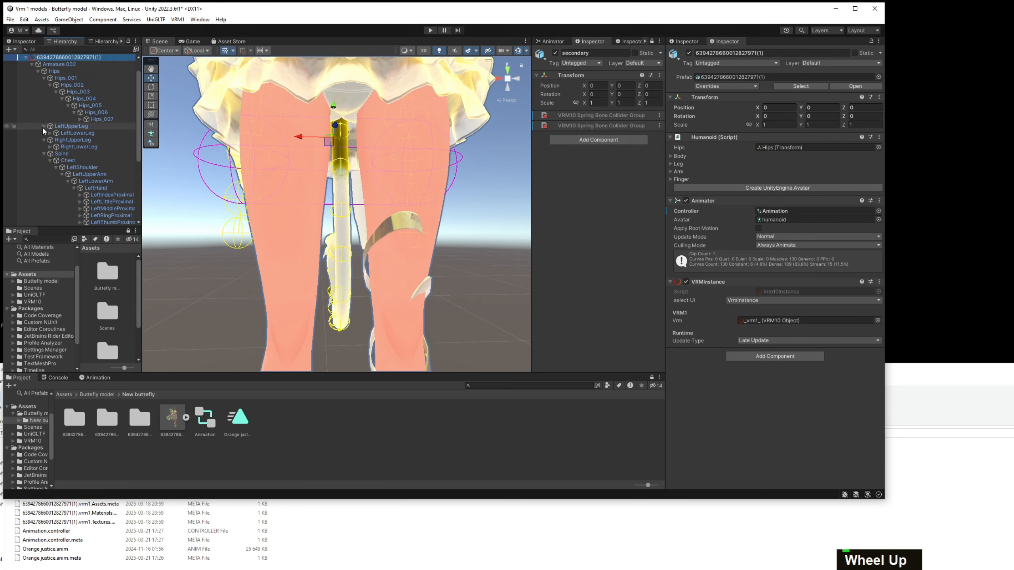
# Try rotating the LeftUpperLeg bone with the combined Transform tool and undo the rotation.
pyautogui.click(68, 126)
pyautogui.scroll(-3, 410, 116)
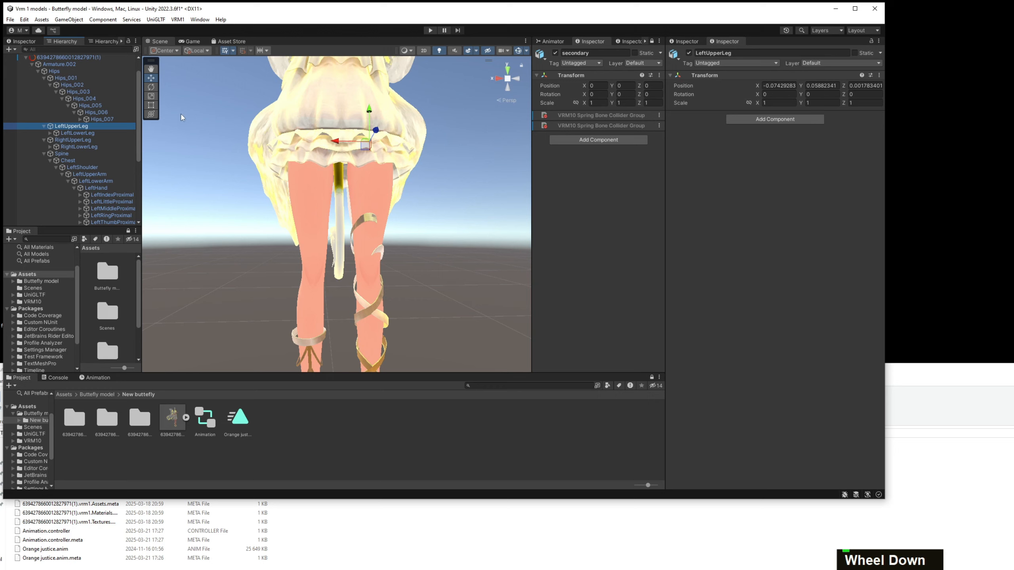
pyautogui.click(155, 114)
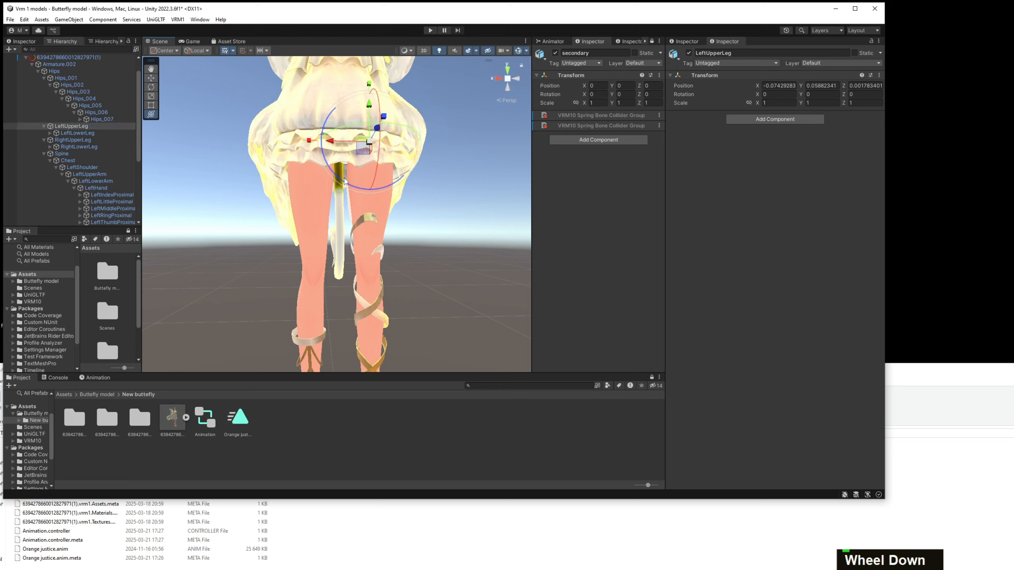
pyautogui.moveTo(321, 134); pyautogui.dragTo(407, 159)
pyautogui.hotkey('ctrl', 'z')
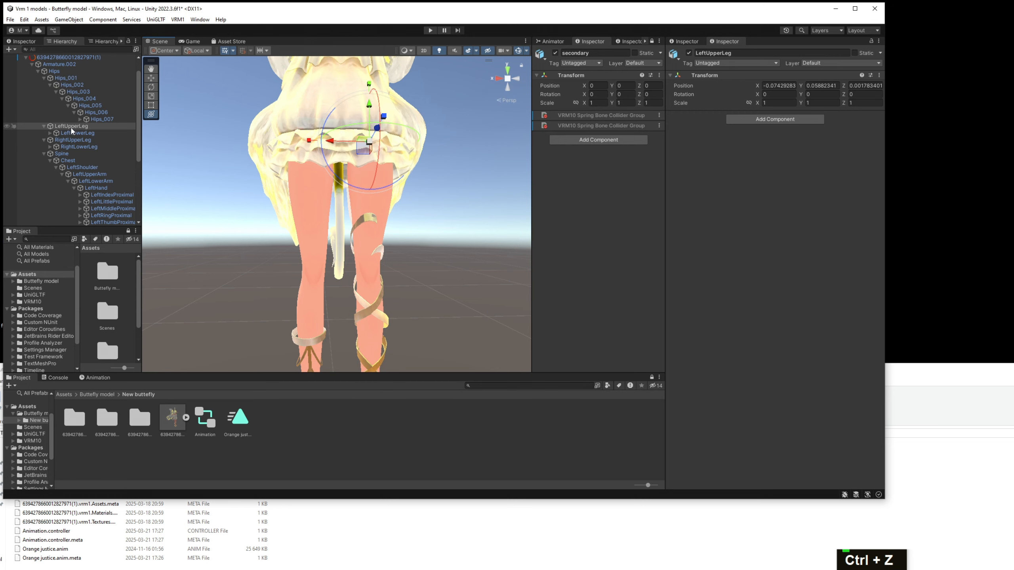
# Add a VRM10 Spring Bone Collider to the LeftUpperLeg bone and set its collider type to Capsule.
pyautogui.click(76, 140)
pyautogui.click(87, 129)
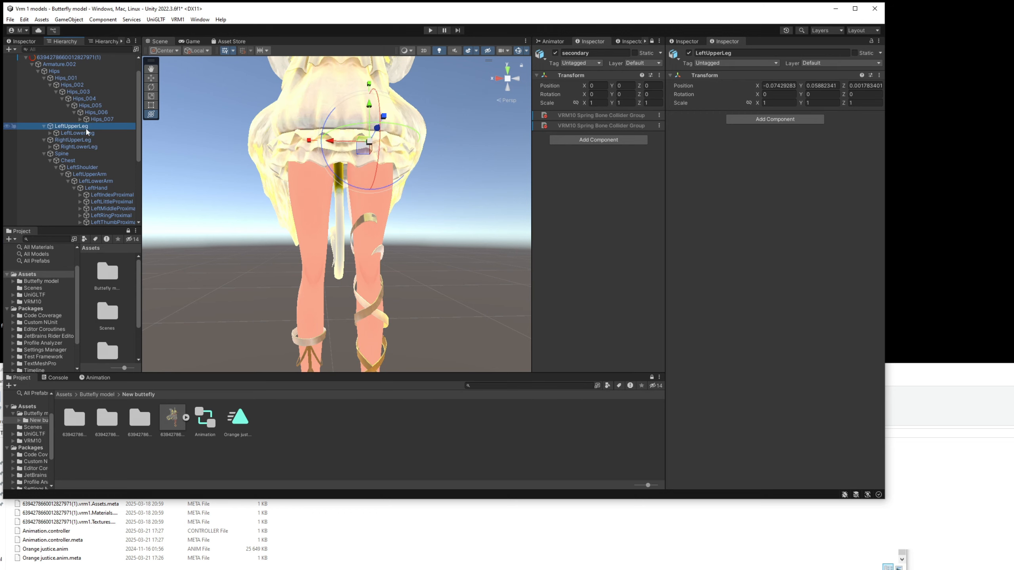
pyautogui.click(604, 119)
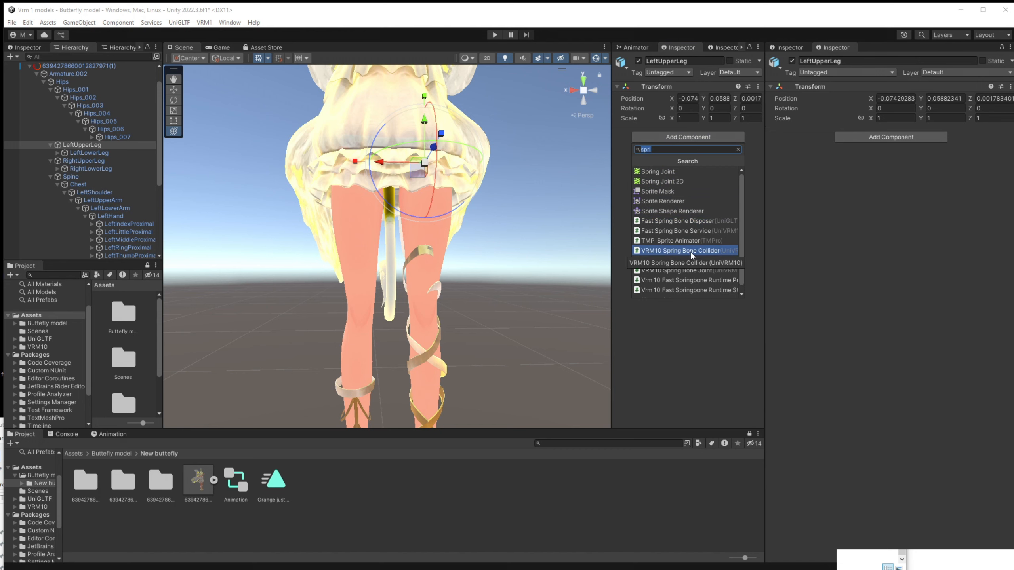
pyautogui.click(690, 250)
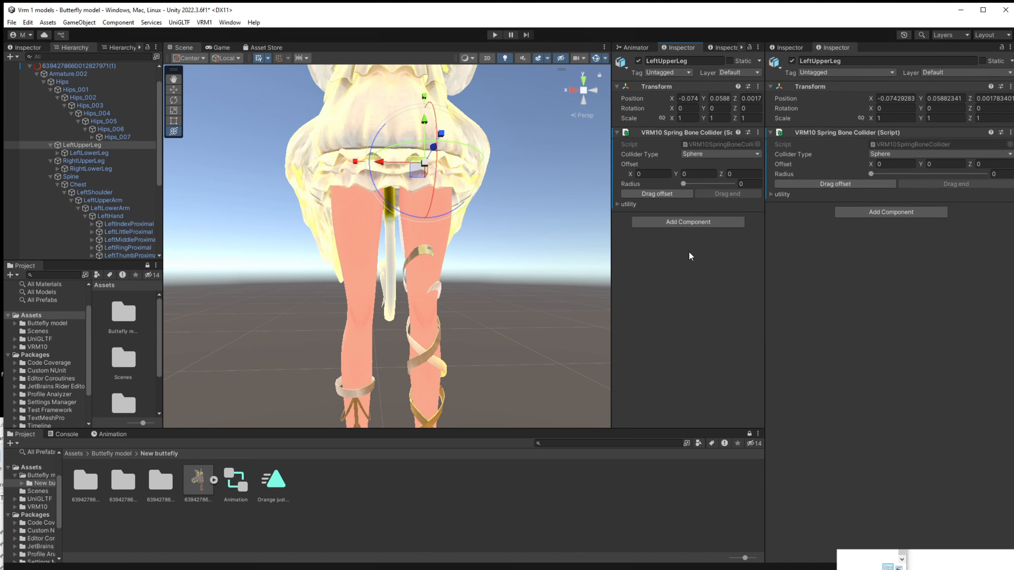
pyautogui.click(704, 158)
pyautogui.click(712, 180)
# Set the LeftUpperLeg capsule collider's radius to 0.06 to fit the thigh.
pyautogui.moveTo(603, 210); pyautogui.dragTo(455, 222, button='right')
pyautogui.moveTo(456, 222)
pyautogui.mouseDown(button='middle')
pyautogui.moveTo(430, 227)
pyautogui.moveTo(444, 239)
pyautogui.mouseUp(button='middle')
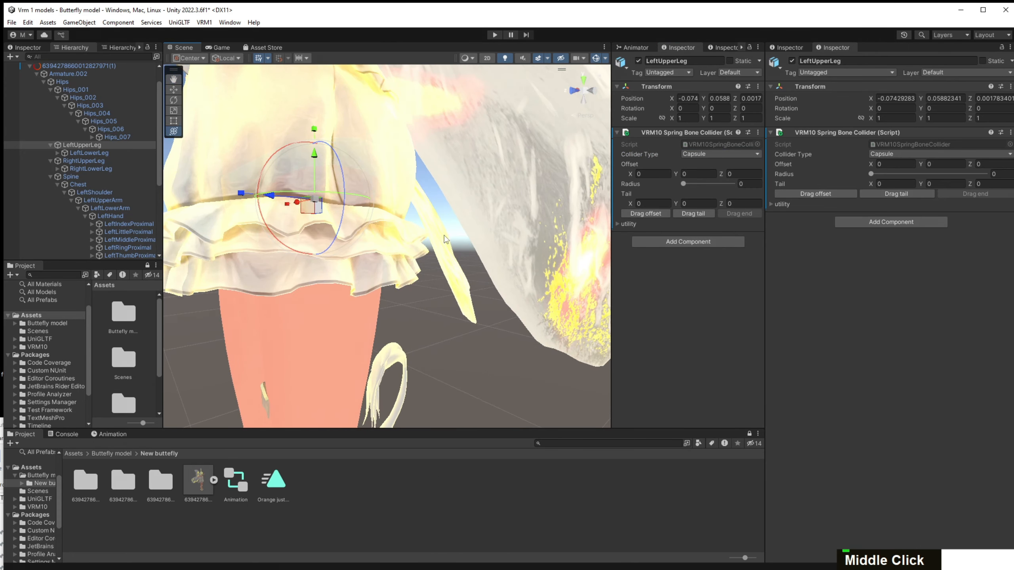
pyautogui.moveTo(446, 238); pyautogui.dragTo(450, 235, button='right')
pyautogui.moveTo(449, 235); pyautogui.dragTo(459, 229, button='middle')
pyautogui.scroll(-3, 527, 223)
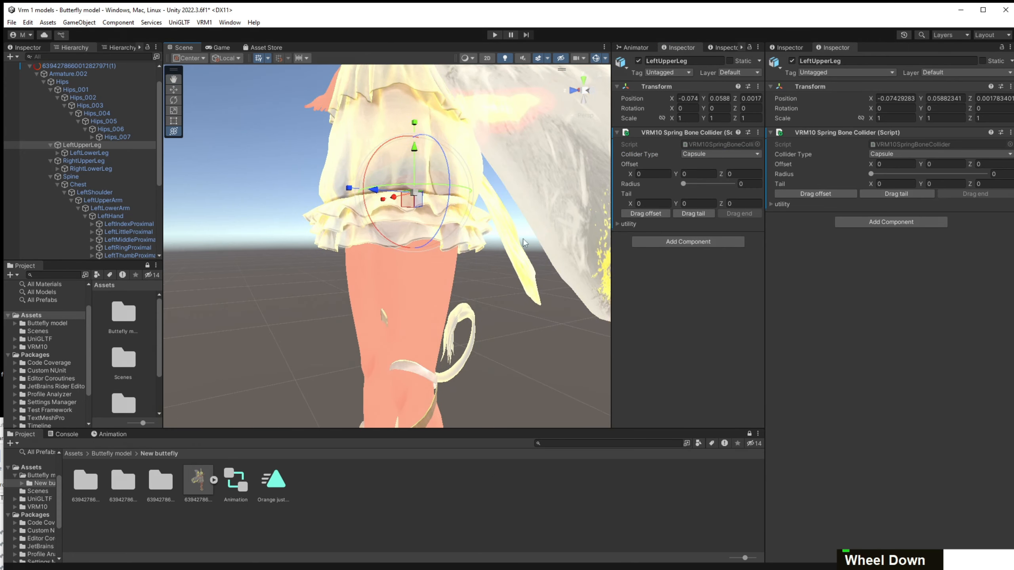
pyautogui.scroll(2, 524, 242)
pyautogui.moveTo(684, 185); pyautogui.dragTo(687, 185)
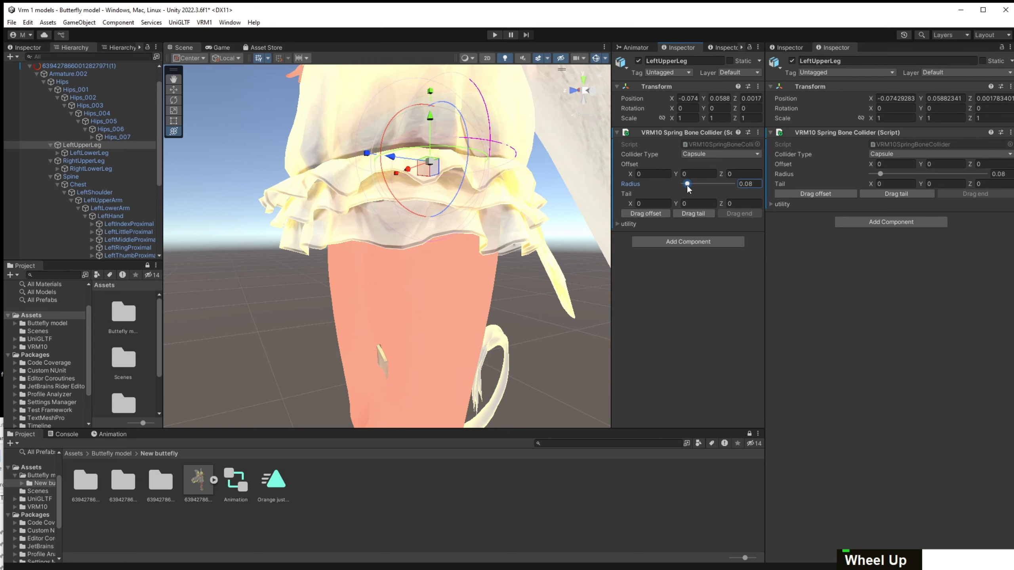
pyautogui.moveTo(440, 212); pyautogui.dragTo(548, 224, button='right')
pyautogui.scroll(3, 536, 217)
pyautogui.moveTo(549, 227); pyautogui.dragTo(516, 208, button='middle')
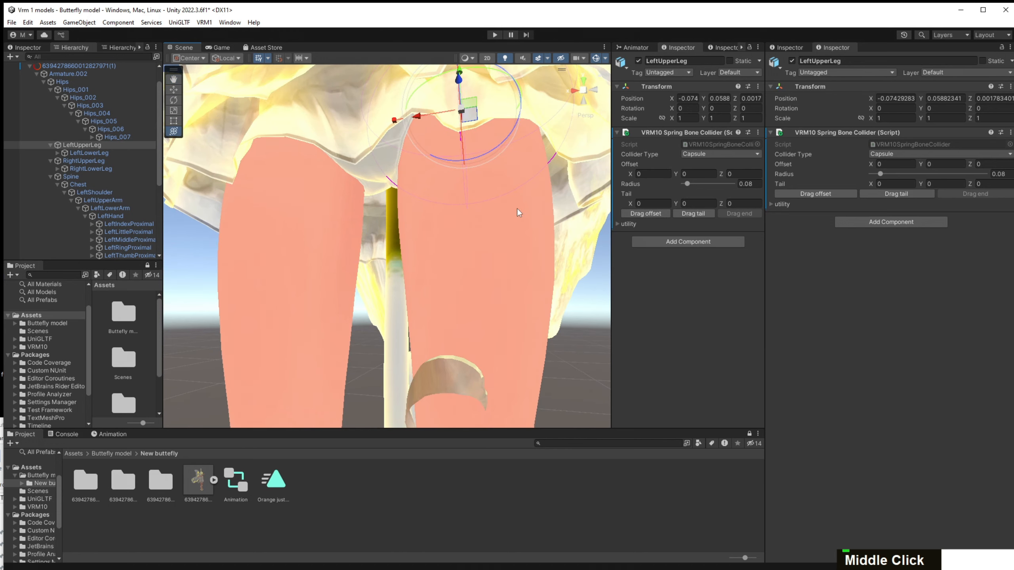
pyautogui.moveTo(684, 184); pyautogui.dragTo(686, 188)
# Set the capsule collider's tail Y to -0.2 to extend it down the left thigh.
pyautogui.moveTo(524, 204); pyautogui.dragTo(537, 226, button='right')
pyautogui.scroll(-3, 533, 221)
pyautogui.scroll(3, 533, 220)
pyautogui.moveTo(537, 226); pyautogui.dragTo(573, 202, button='middle')
pyautogui.scroll(2, 573, 202)
pyautogui.scroll(-2, 573, 202)
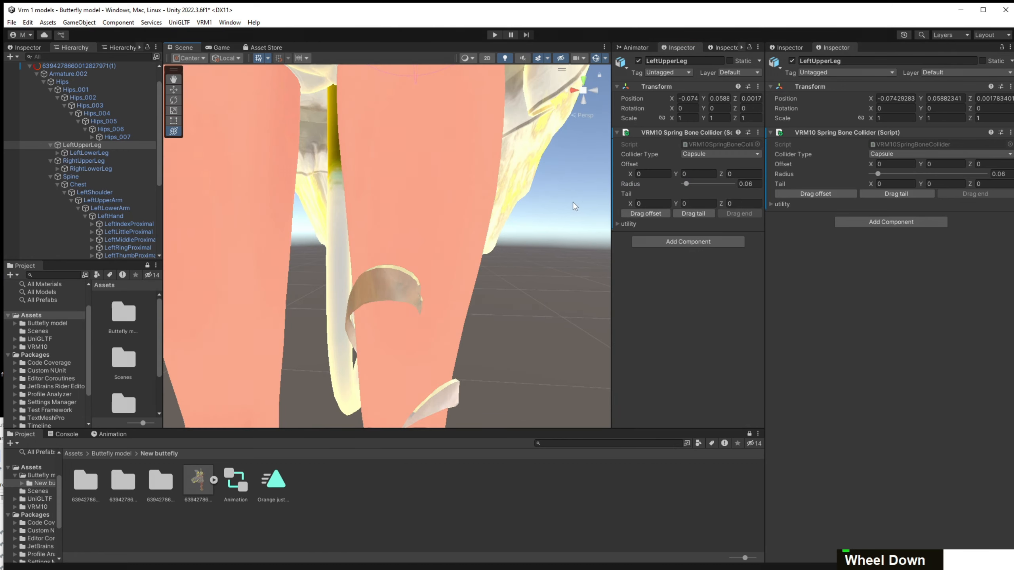
pyautogui.moveTo(679, 203); pyautogui.dragTo(674, 203)
pyautogui.scroll(-4, 493, 235)
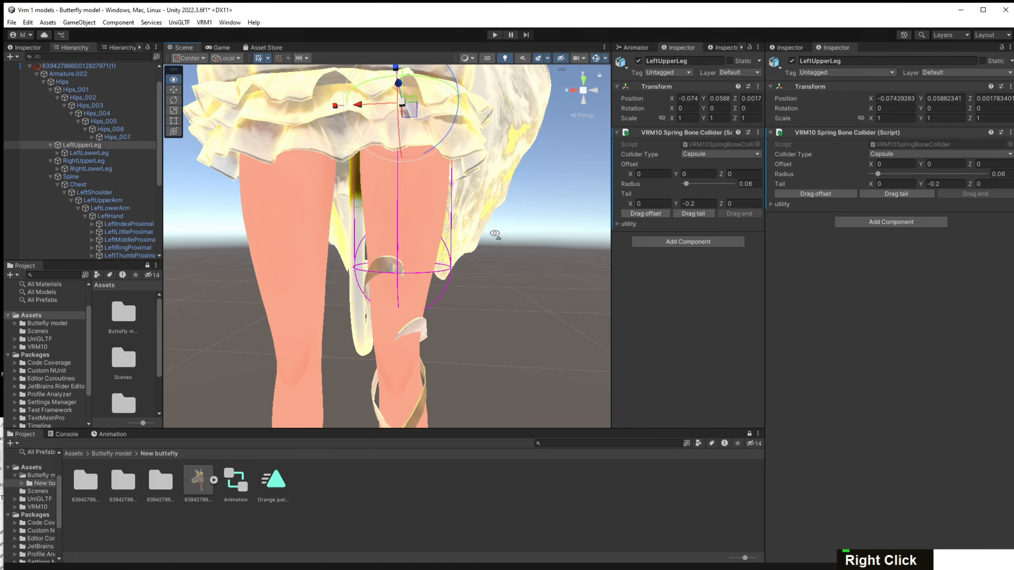
pyautogui.moveTo(494, 235); pyautogui.dragTo(471, 234, button='right')
pyautogui.moveTo(471, 233); pyautogui.dragTo(440, 236, button='middle')
pyautogui.moveTo(486, 237); pyautogui.dragTo(431, 219, button='right')
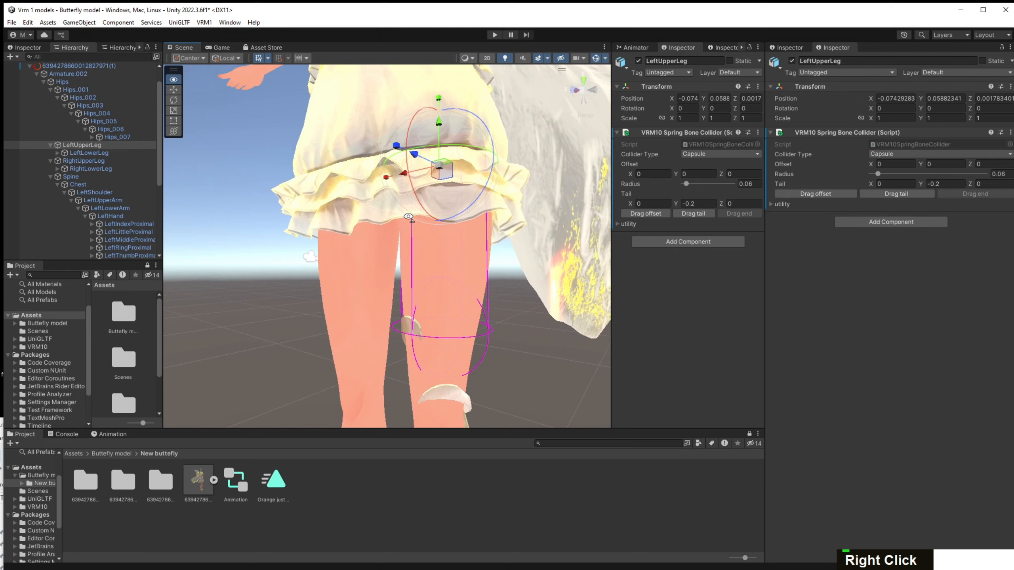
pyautogui.moveTo(379, 247); pyautogui.dragTo(406, 202, button='middle')
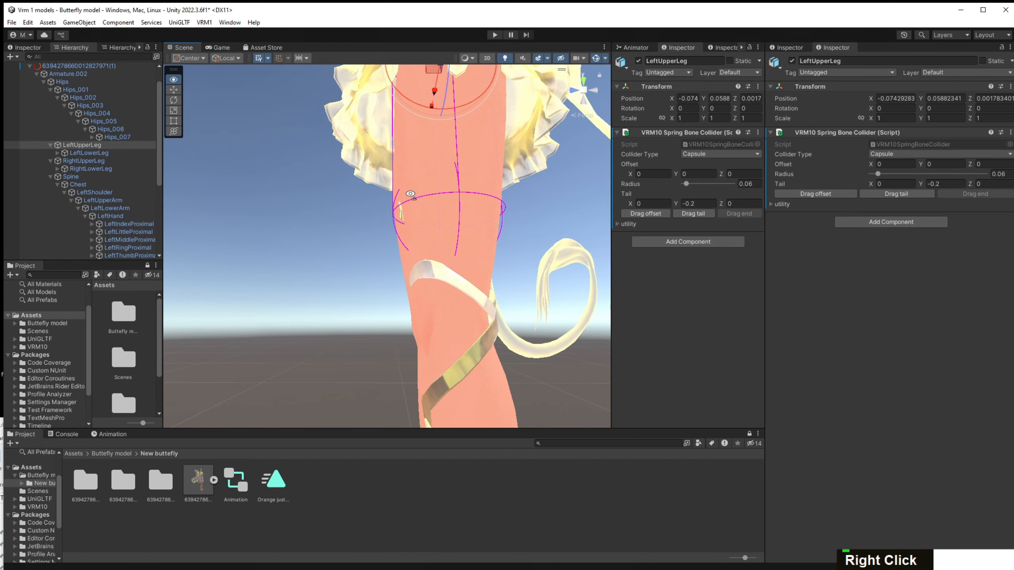
pyautogui.moveTo(410, 193); pyautogui.dragTo(460, 198, button='middle')
# Add a second, spherical VRM10 Spring Bone Collider to LeftUpperLeg with offset X 0.005, Y -0.28 and radius 0.035.
pyautogui.click(686, 242)
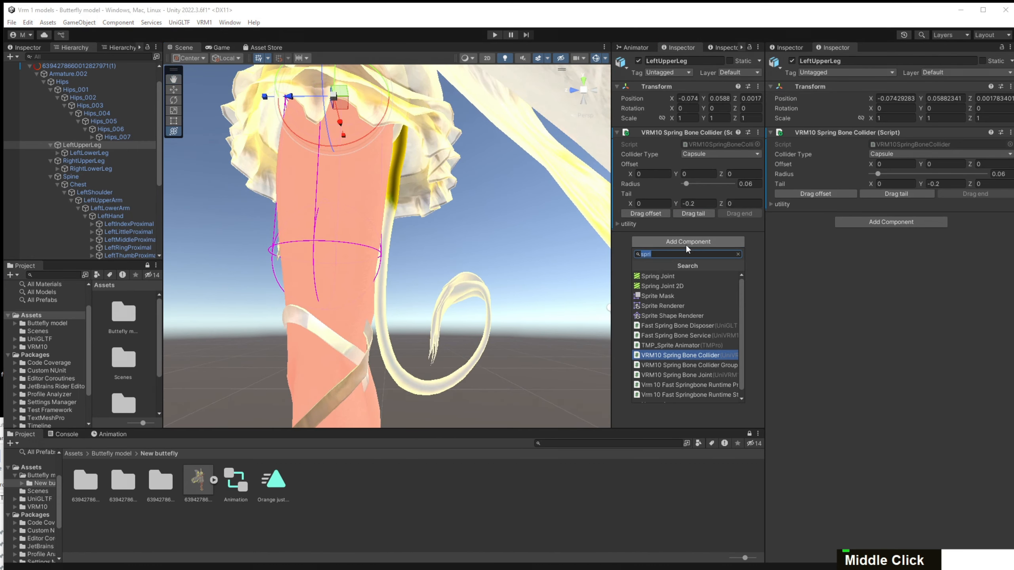
pyautogui.click(700, 355)
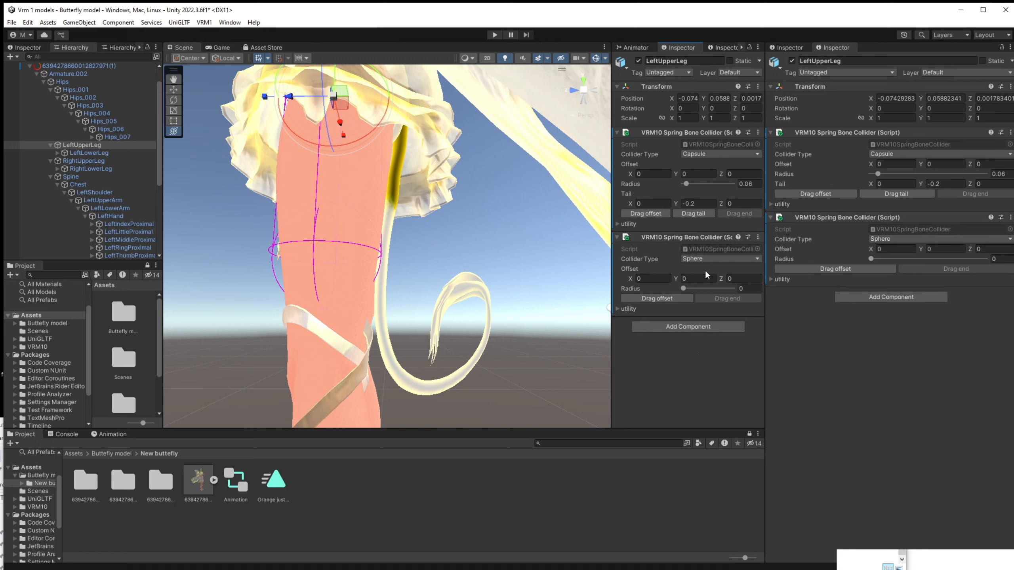
pyautogui.moveTo(683, 288); pyautogui.dragTo(668, 280)
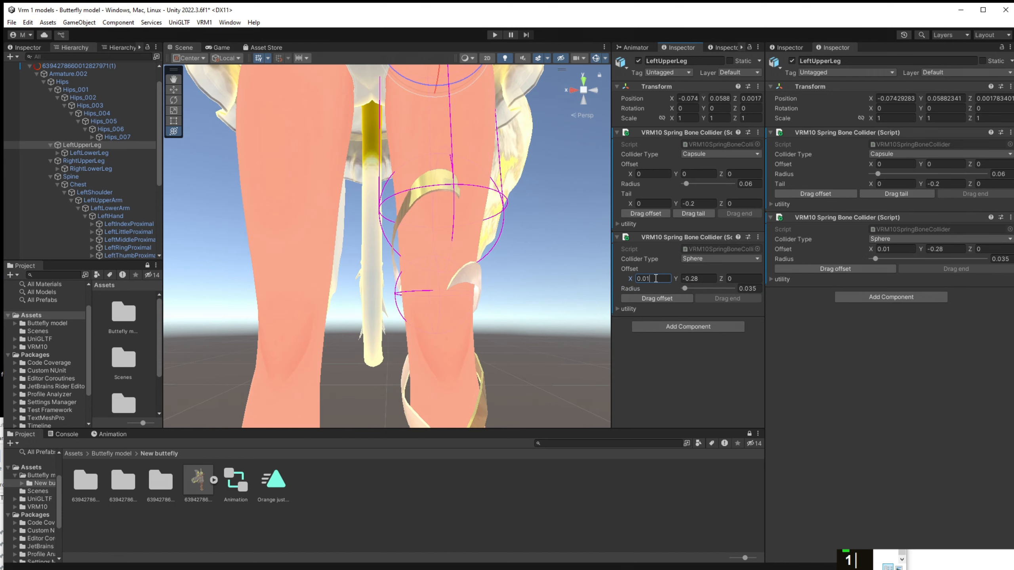
pyautogui.press('BackSpace')
pyautogui.write('0.005')
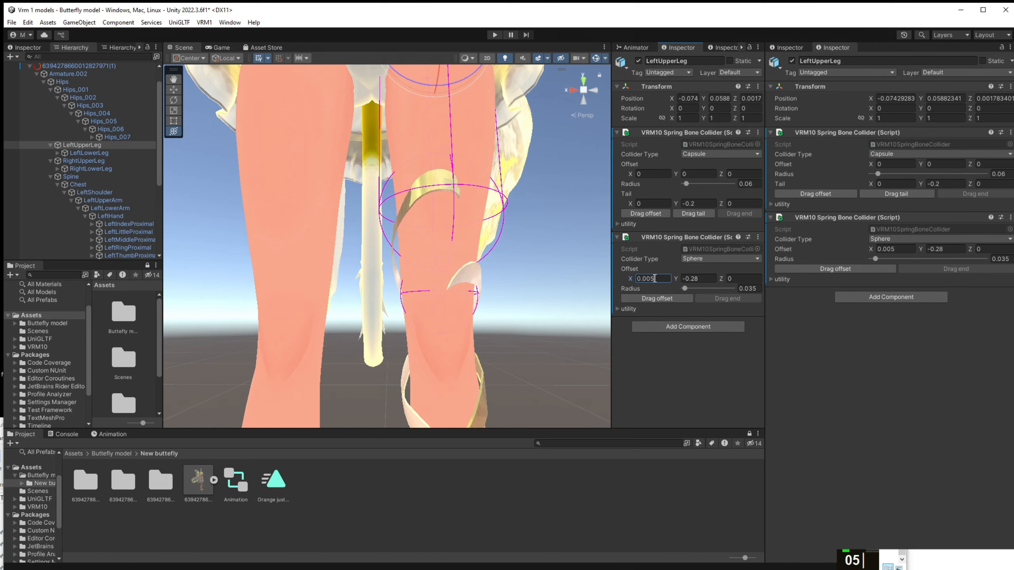
pyautogui.click(572, 298)
pyautogui.moveTo(561, 294); pyautogui.dragTo(548, 312, button='right')
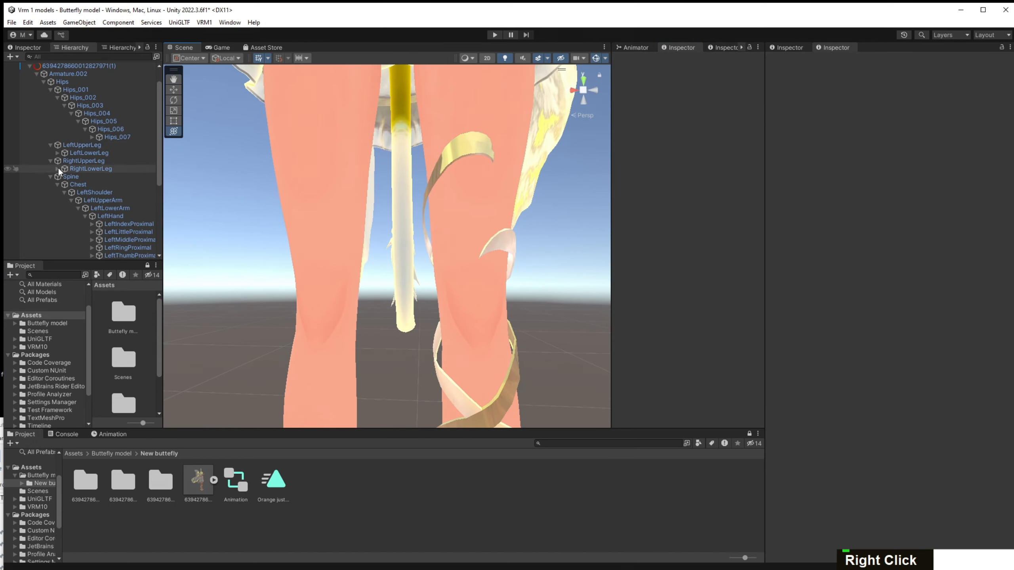
# Copy the capsule collider from LeftUpperLeg and paste it as a new component on RightUpperLeg.
pyautogui.click(73, 152)
pyautogui.doubleClick(73, 148)
pyautogui.middleClick(489, 211)
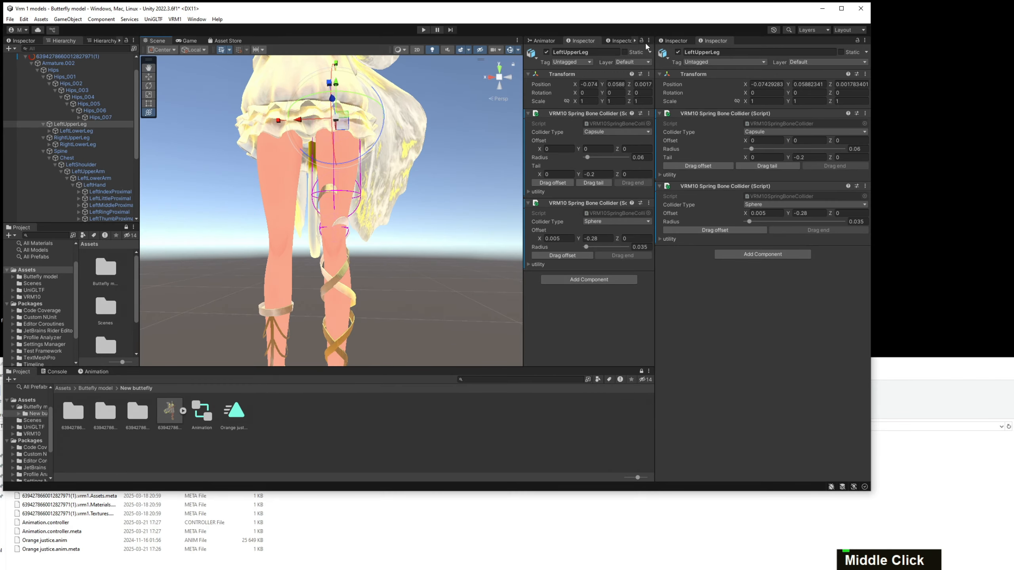
pyautogui.click(651, 114)
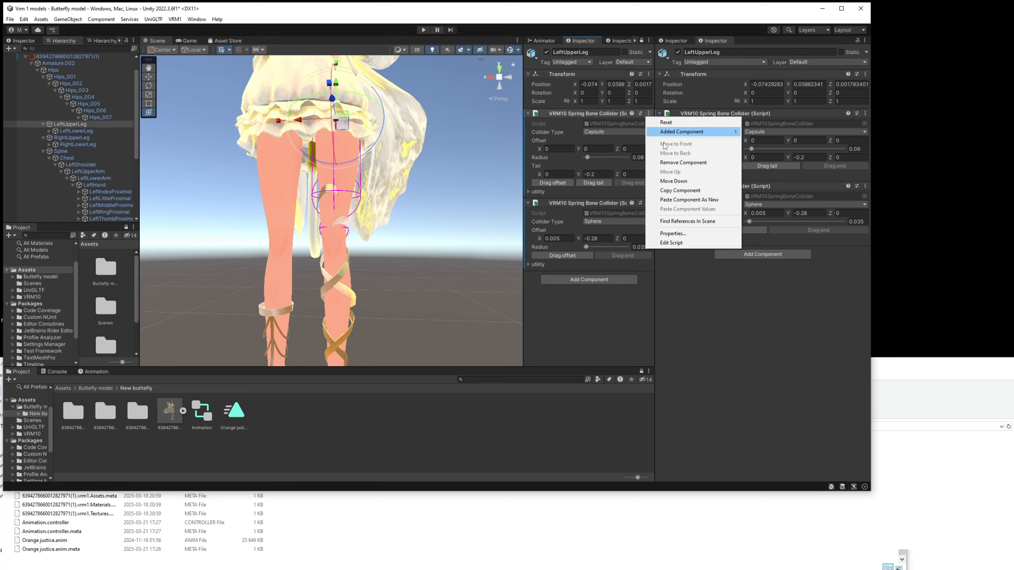
pyautogui.click(680, 191)
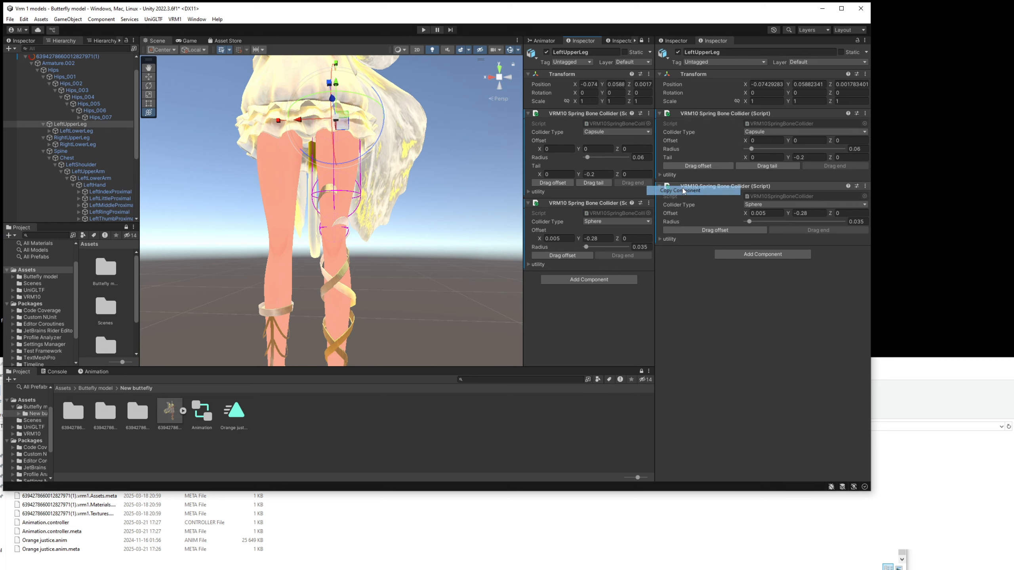
pyautogui.click(99, 138)
pyautogui.click(864, 75)
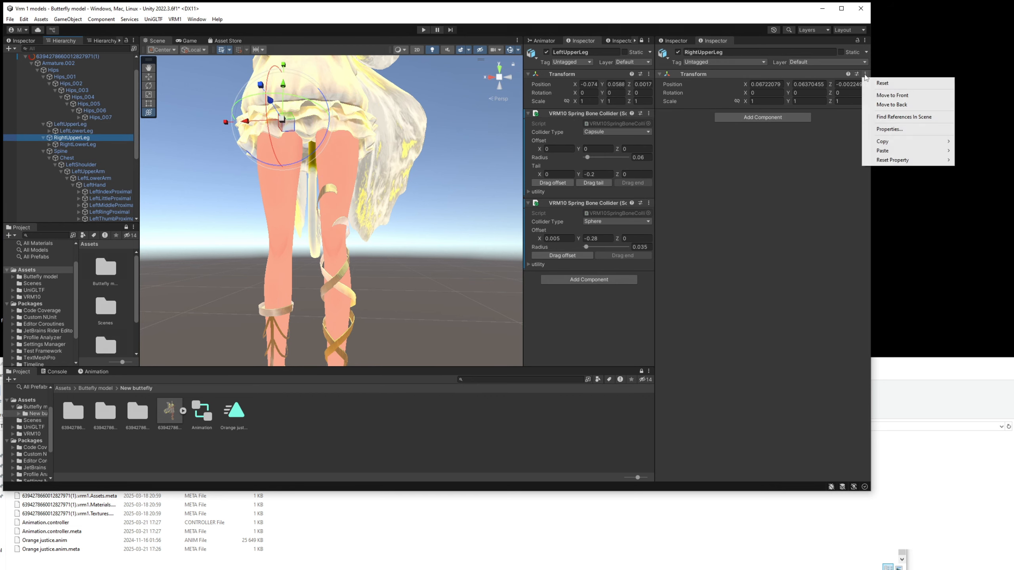
pyautogui.moveTo(902, 151)
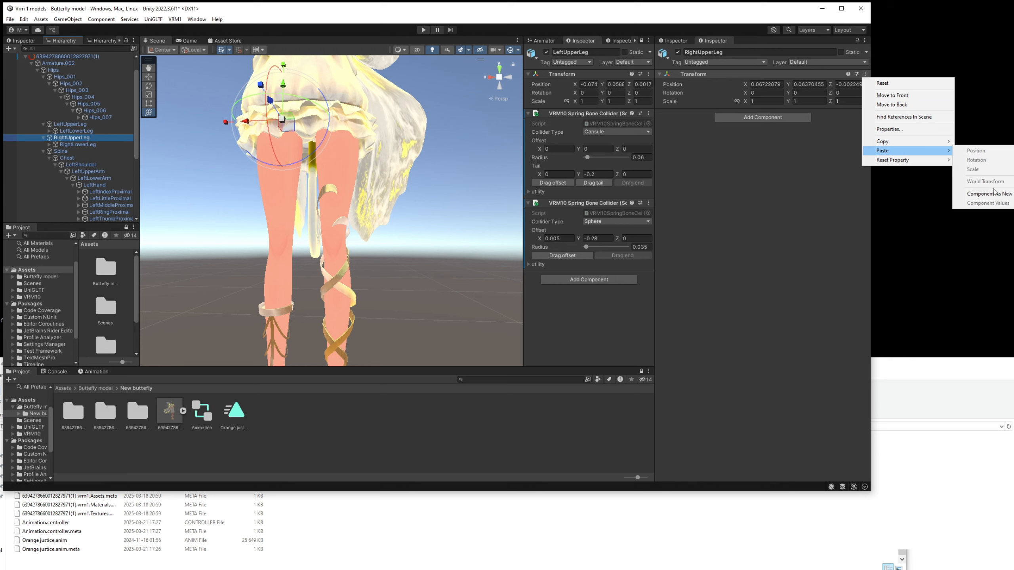
pyautogui.click(990, 194)
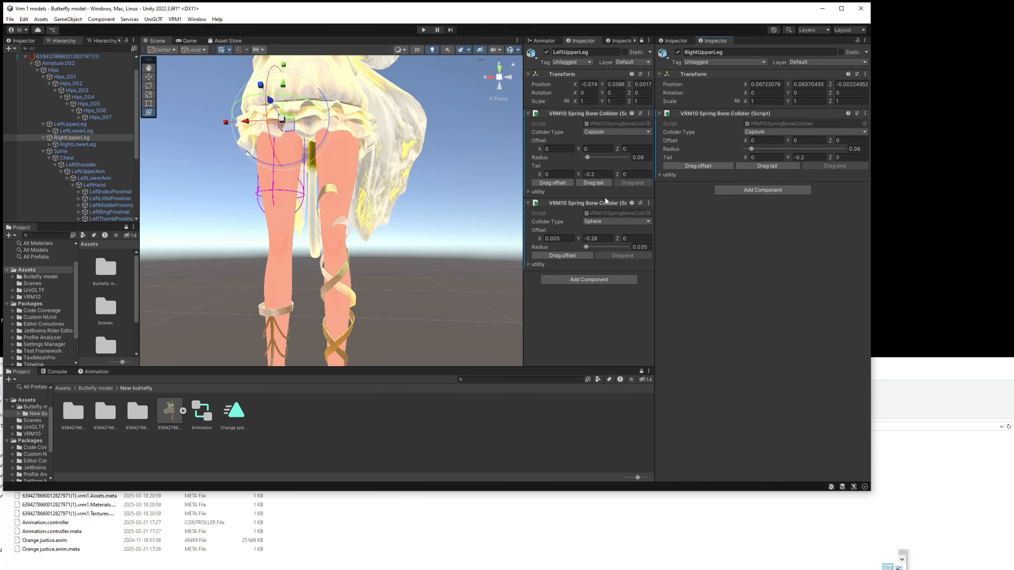
# Copy the sphere collider from LeftUpperLeg and paste it as a new component on RightUpperLeg.
pyautogui.click(649, 204)
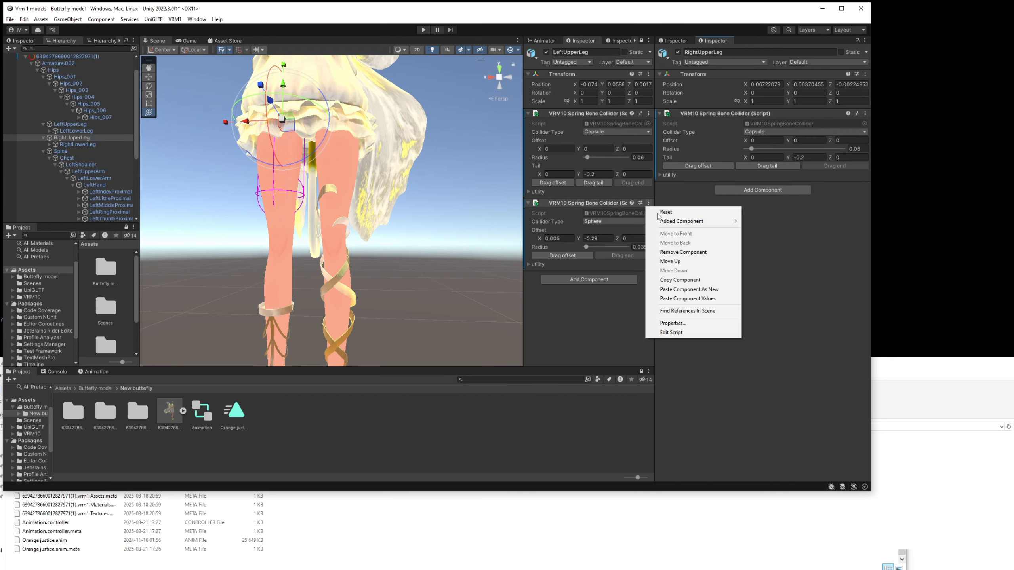
pyautogui.click(678, 274)
pyautogui.click(865, 113)
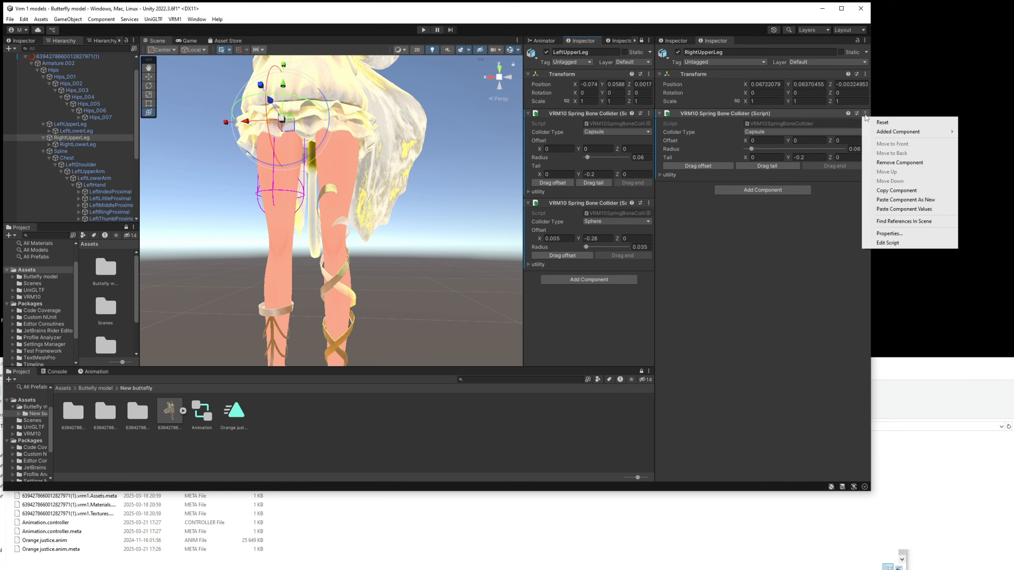
pyautogui.click(900, 199)
# Set the RightUpperLeg sphere collider's X offset to -0.005 and its radius to 0.044.
pyautogui.moveTo(481, 225); pyautogui.dragTo(515, 225, button='right')
pyautogui.moveTo(319, 232); pyautogui.dragTo(459, 228, button='middle')
pyautogui.moveTo(377, 218); pyautogui.dragTo(416, 215, button='right')
pyautogui.moveTo(416, 215); pyautogui.dragTo(404, 212, button='middle')
pyautogui.moveTo(404, 212); pyautogui.dragTo(392, 209, button='right')
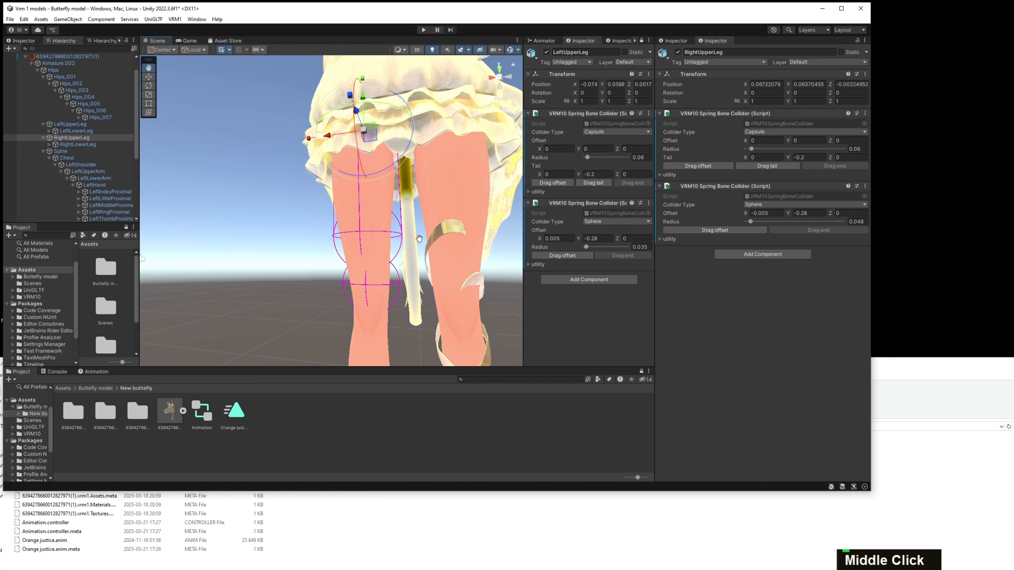
pyautogui.moveTo(419, 238); pyautogui.dragTo(440, 233, button='middle')
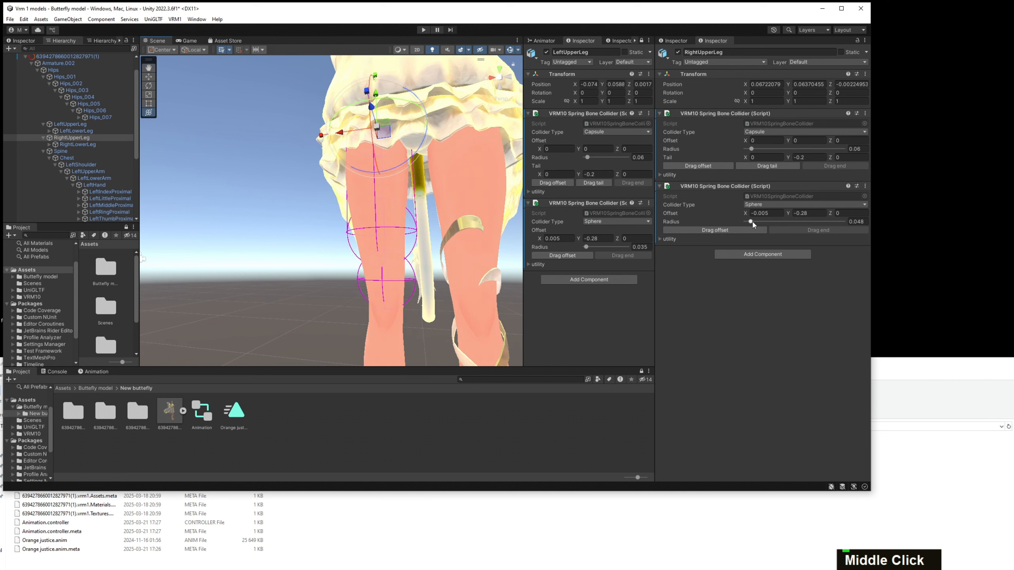
pyautogui.moveTo(752, 223); pyautogui.dragTo(750, 222)
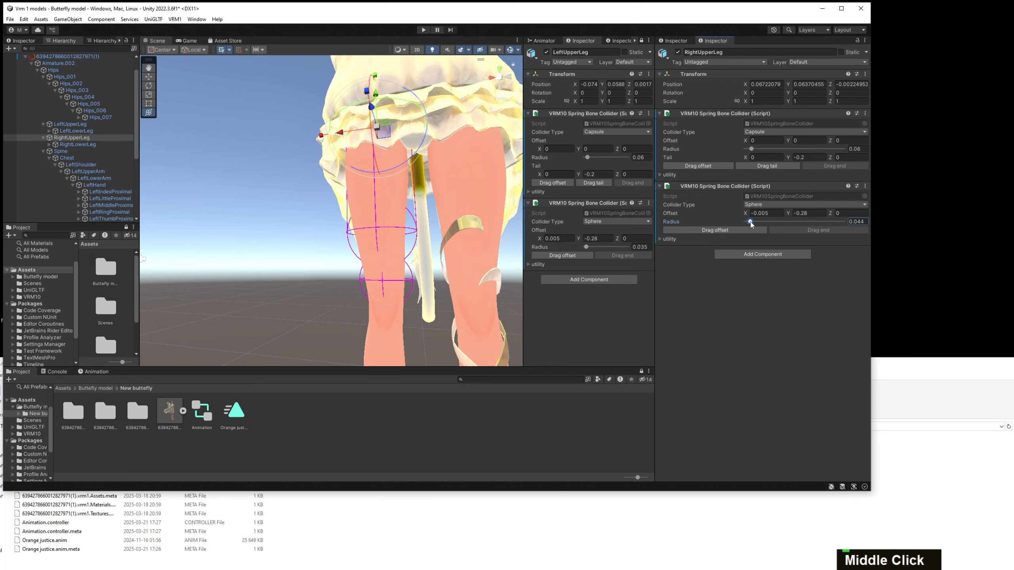
pyautogui.rightClick(67, 127)
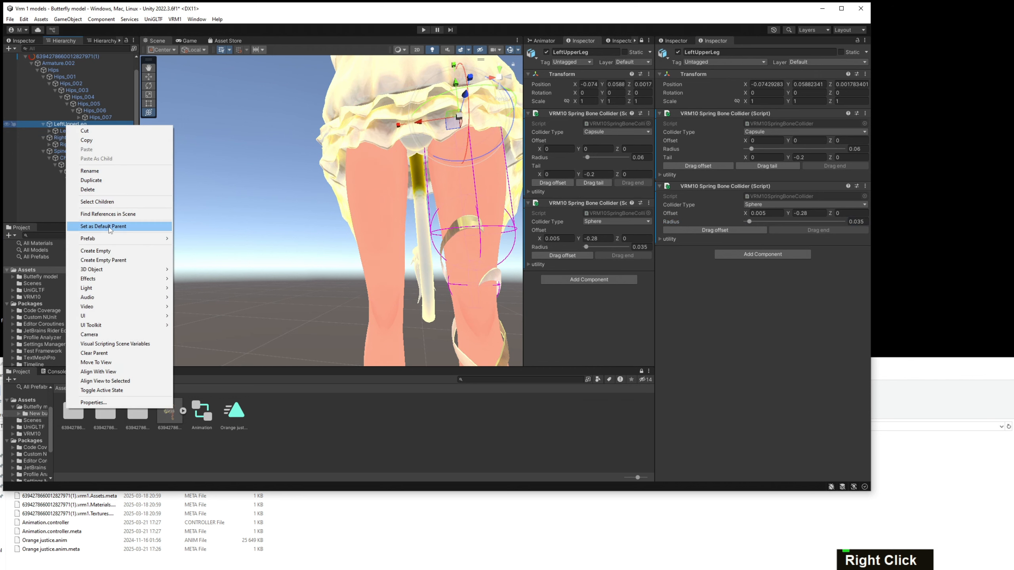
pyautogui.click(105, 251)
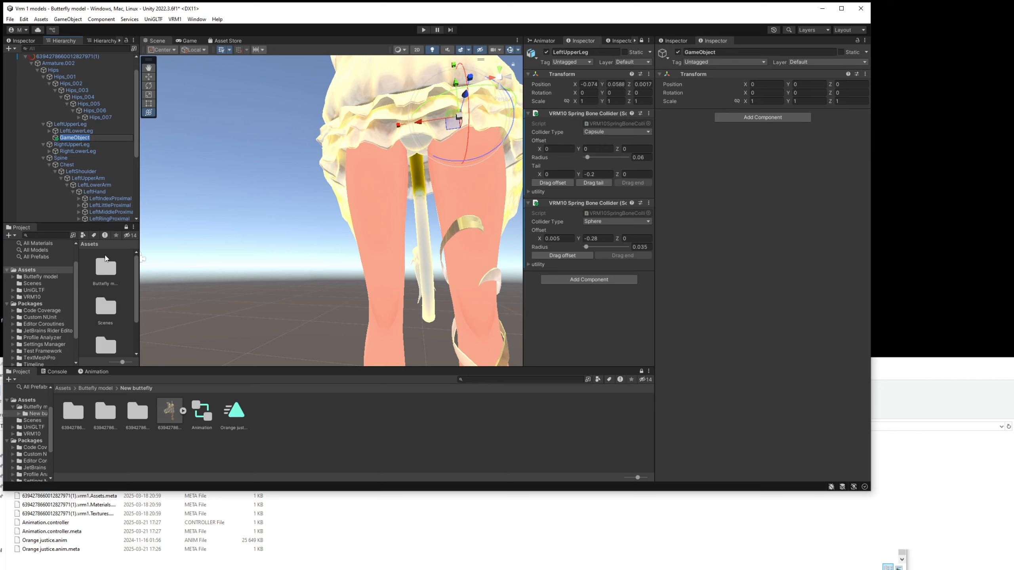
pyautogui.write('Left')
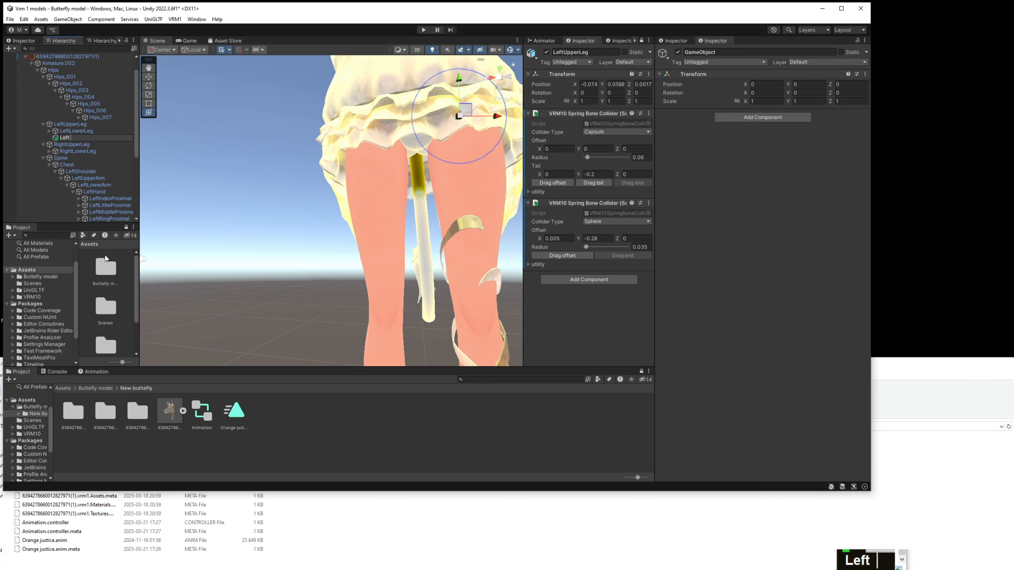
pyautogui.write(' Leg Collider')
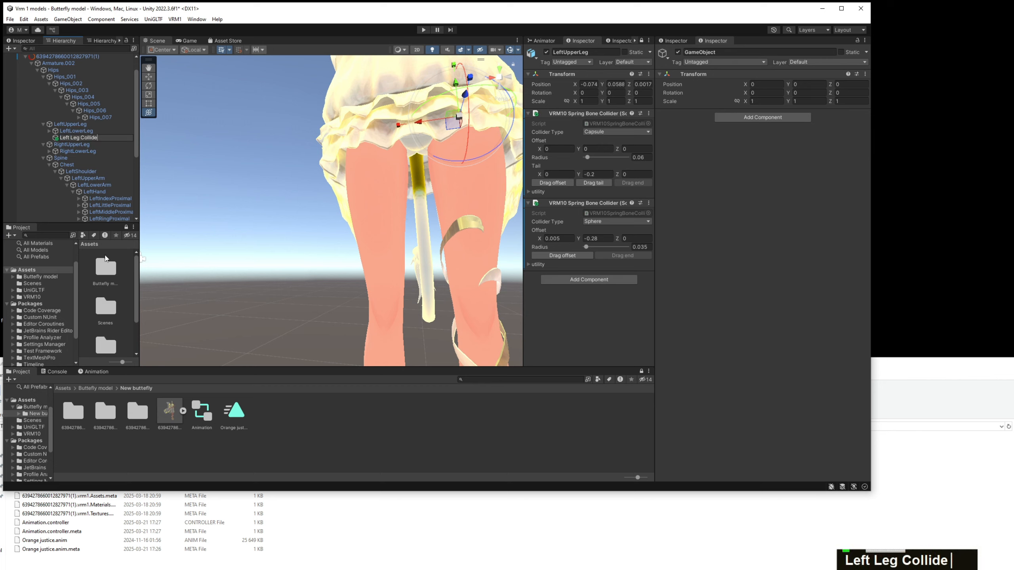
pyautogui.press('Return')
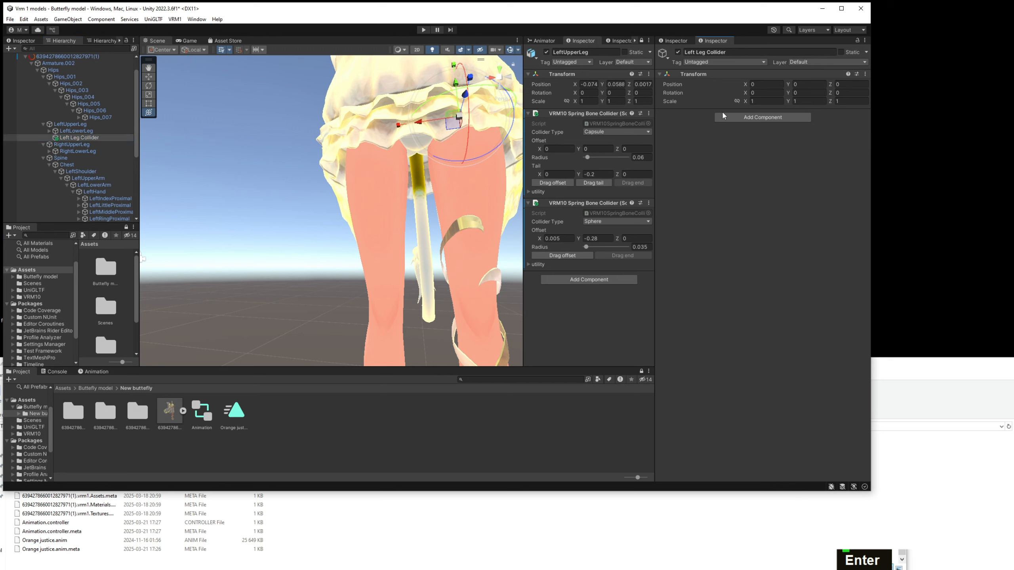
pyautogui.doubleClick(762, 116)
pyautogui.click(753, 216)
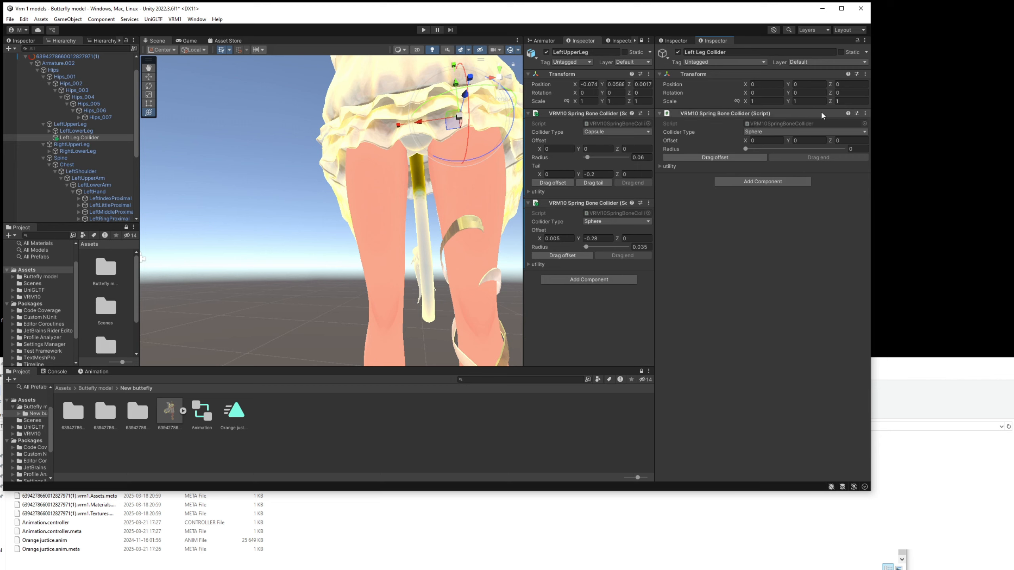
pyautogui.click(865, 113)
pyautogui.click(900, 153)
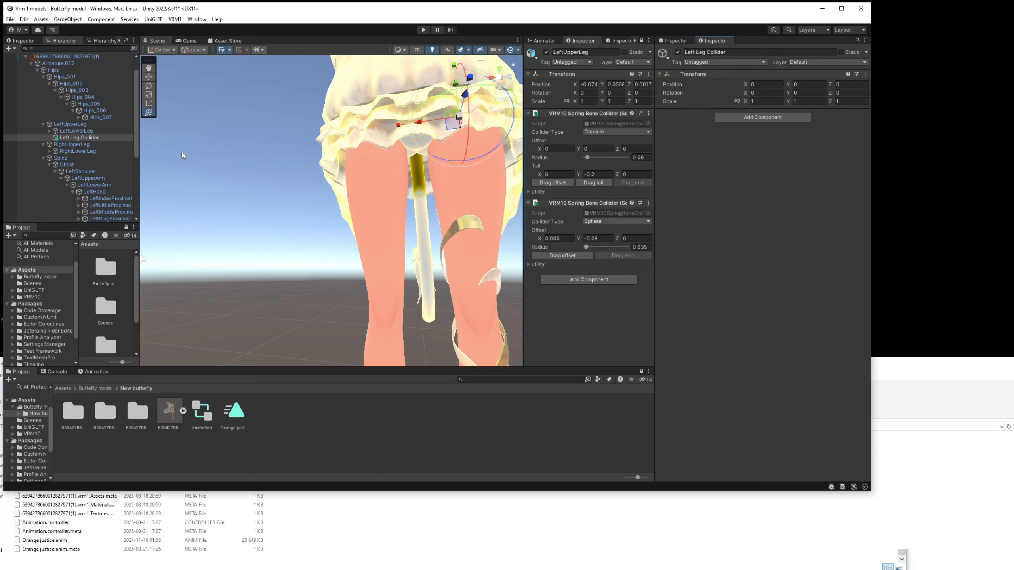
pyautogui.rightClick(75, 139)
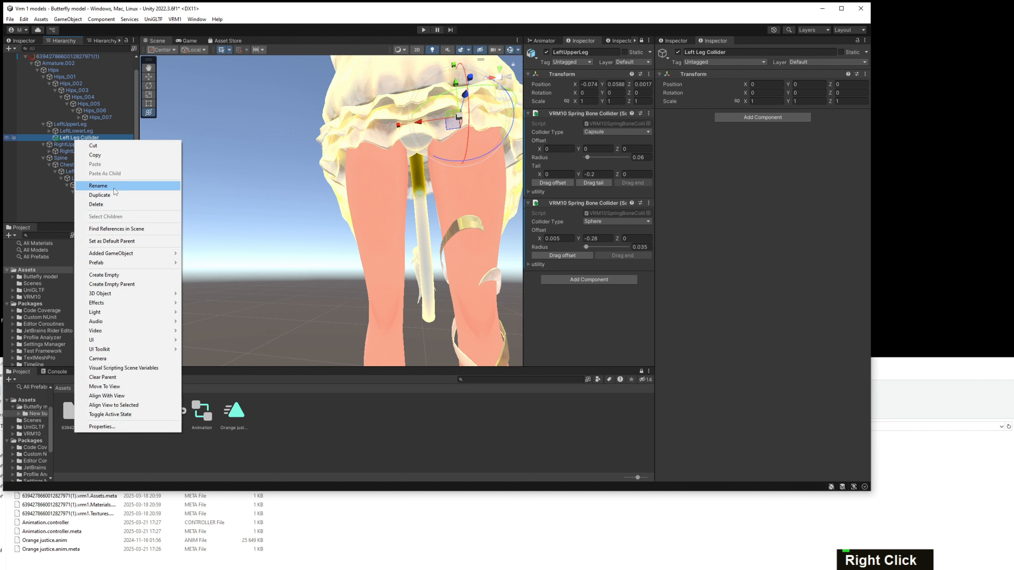
pyautogui.click(97, 204)
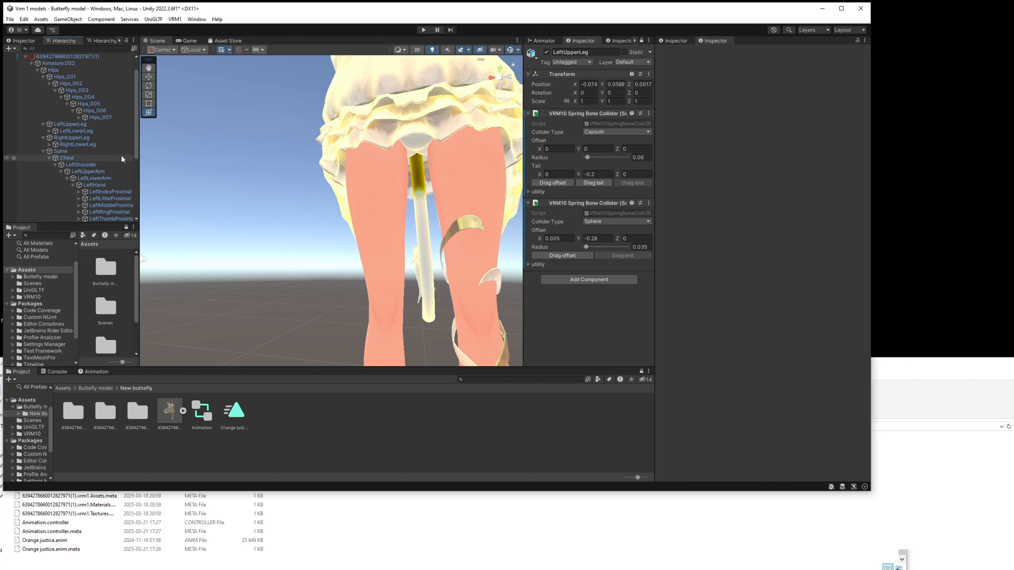
# Select the avatar's root object in the scene hierarchy and open its object commands.
pyautogui.click(88, 126)
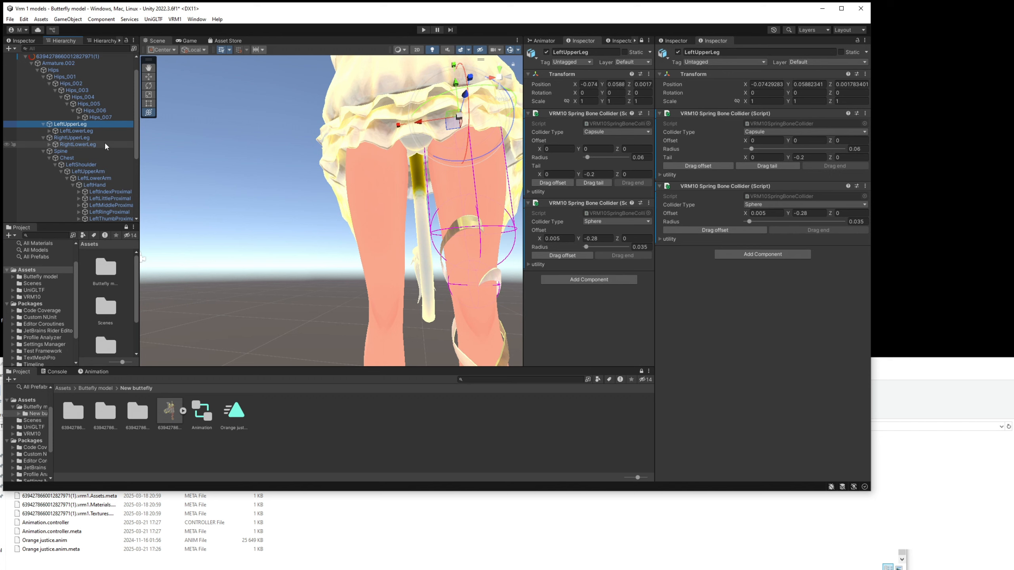
pyautogui.scroll(-5, 105, 145)
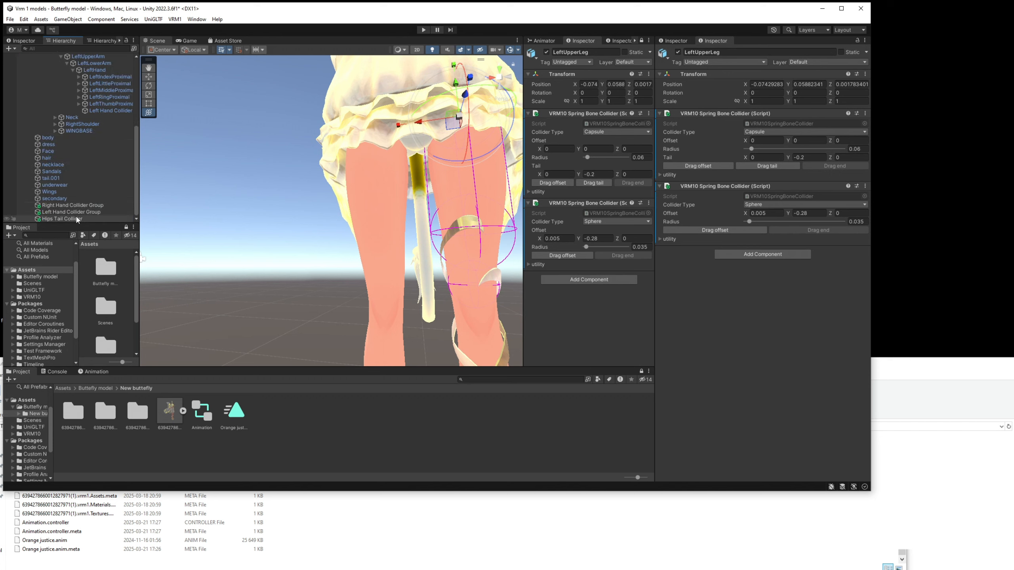
pyautogui.scroll(10, 65, 196)
pyautogui.rightClick(58, 76)
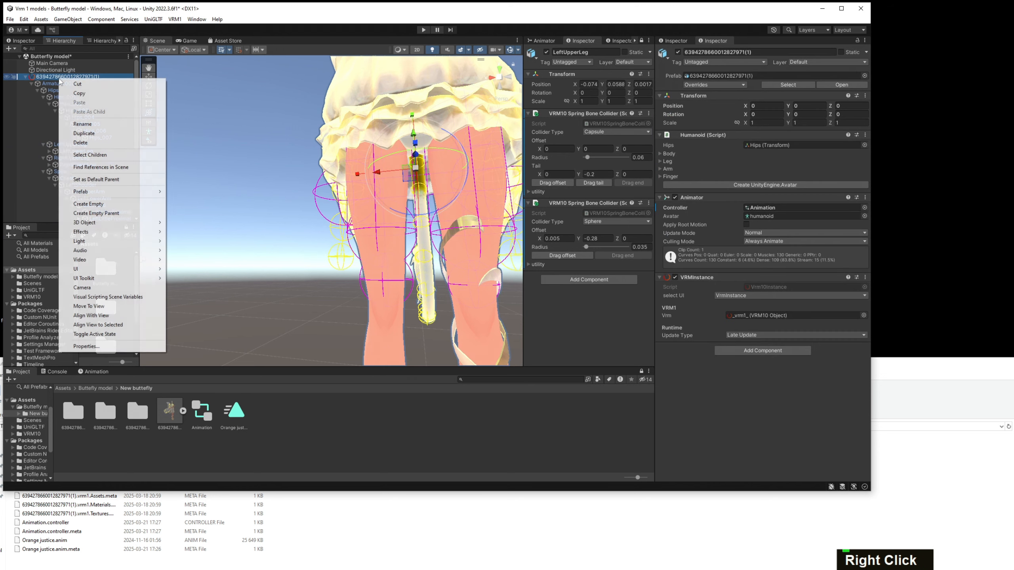
# Create an empty child named Left Upper Leg Collider Group under the model root and add a VRM10 Spring Bone Collider Group component.
pyautogui.click(89, 203)
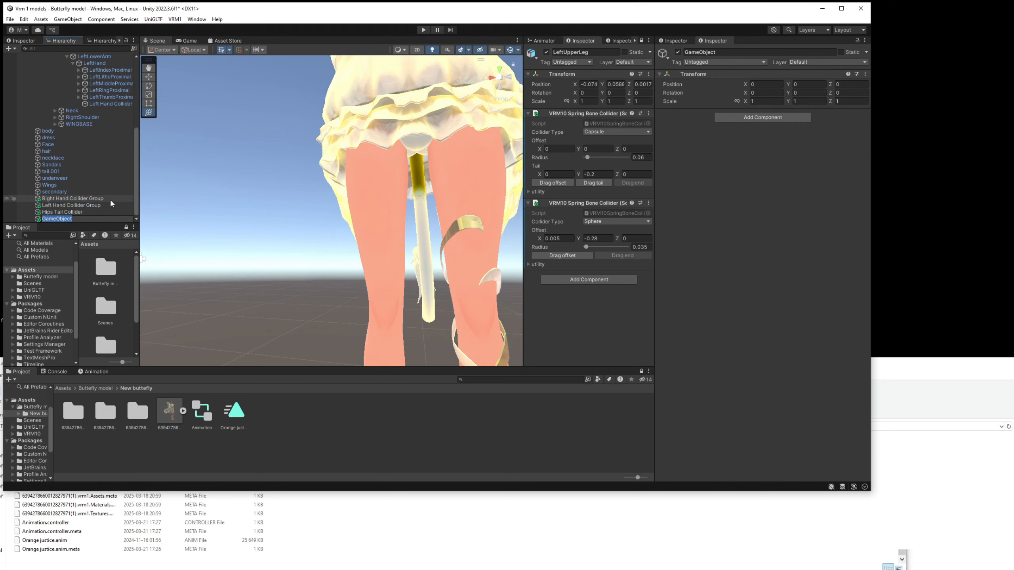
pyautogui.write('Left Upper Leg Collider Group')
pyautogui.press('Return')
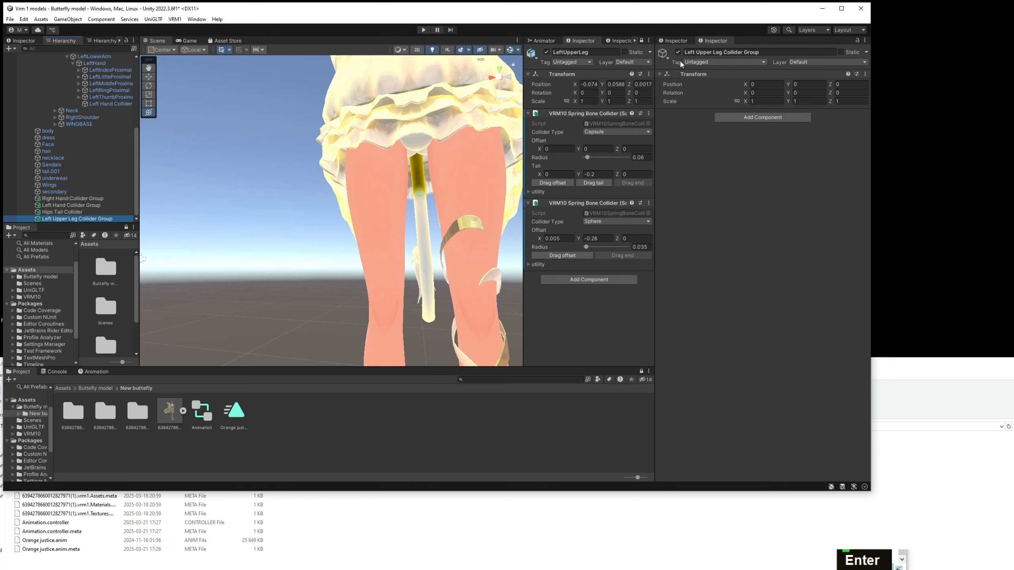
pyautogui.click(748, 117)
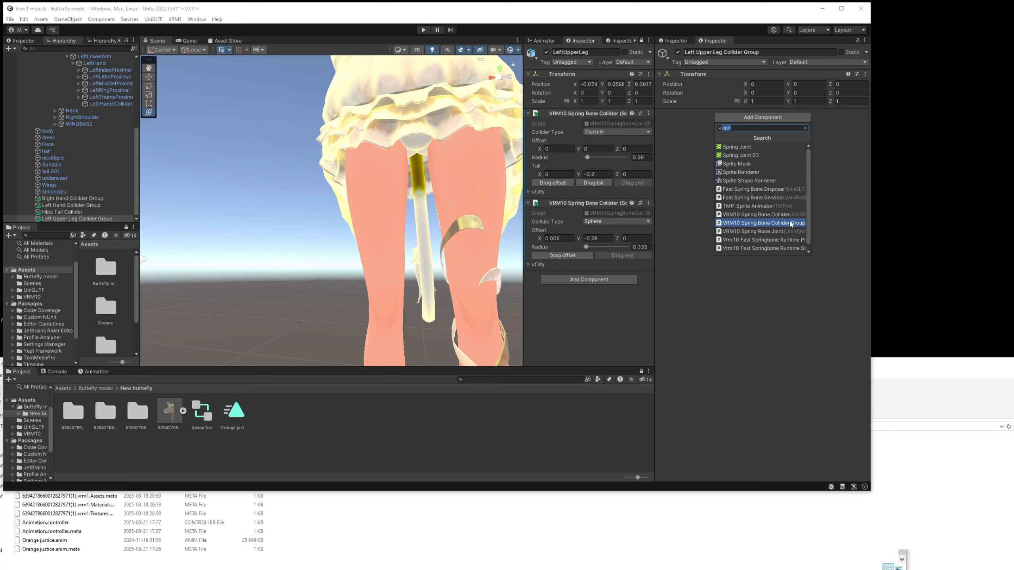
pyautogui.click(742, 223)
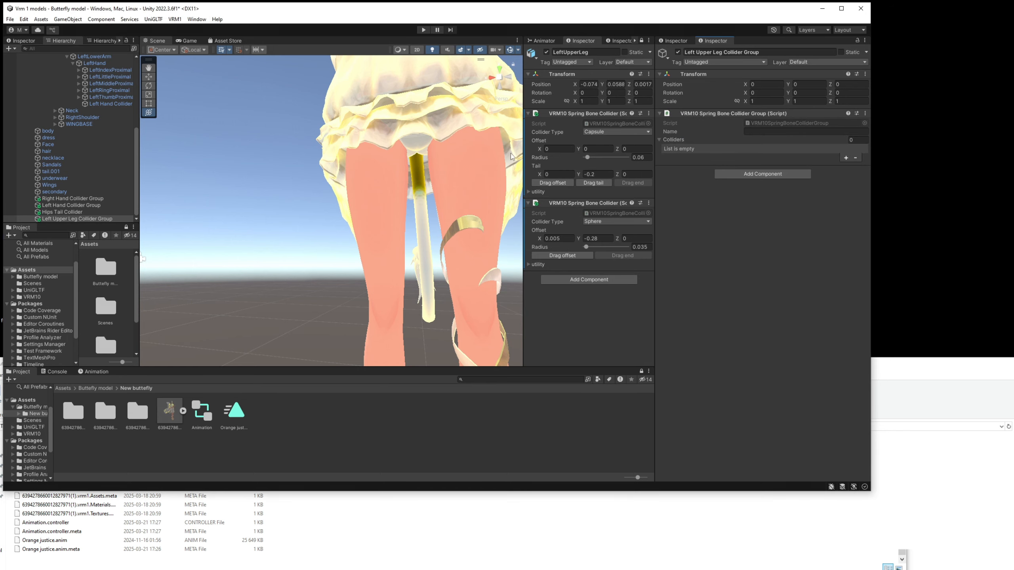
# Add two collider entries to the Left Upper Leg Collider Group and assign LeftUpperLeg to both.
pyautogui.click(846, 157)
pyautogui.click(846, 158)
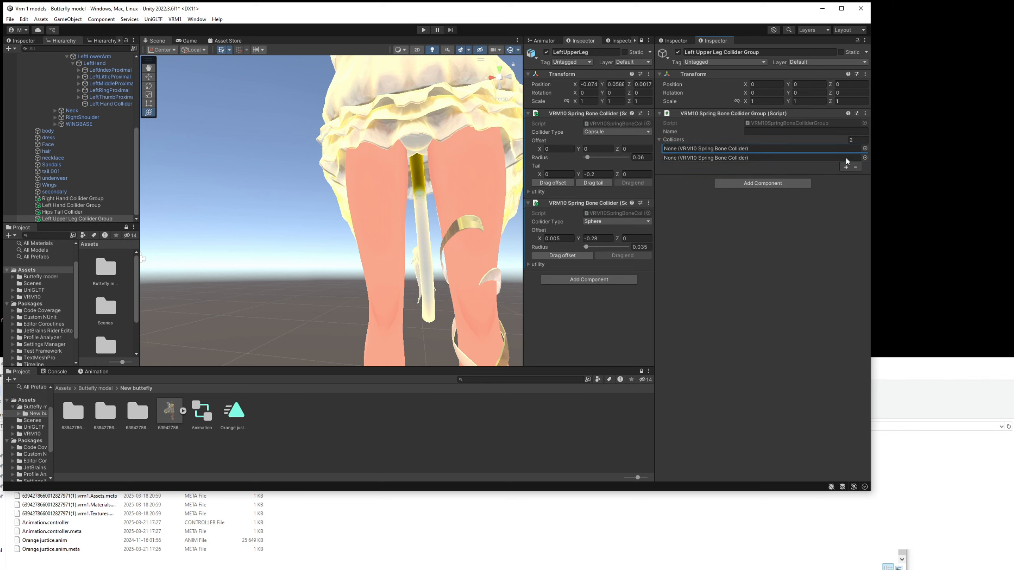
pyautogui.click(864, 149)
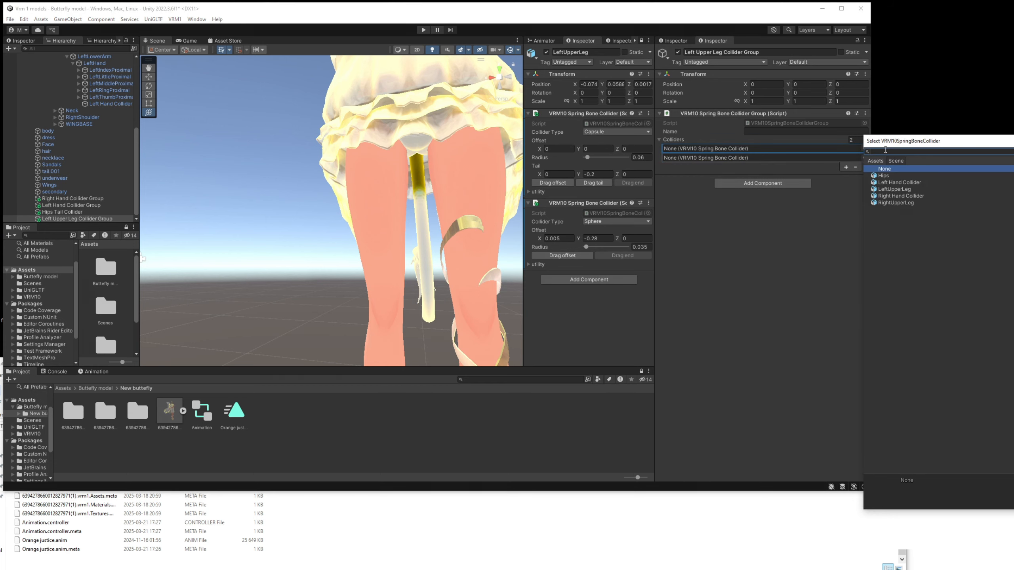
pyautogui.click(894, 190)
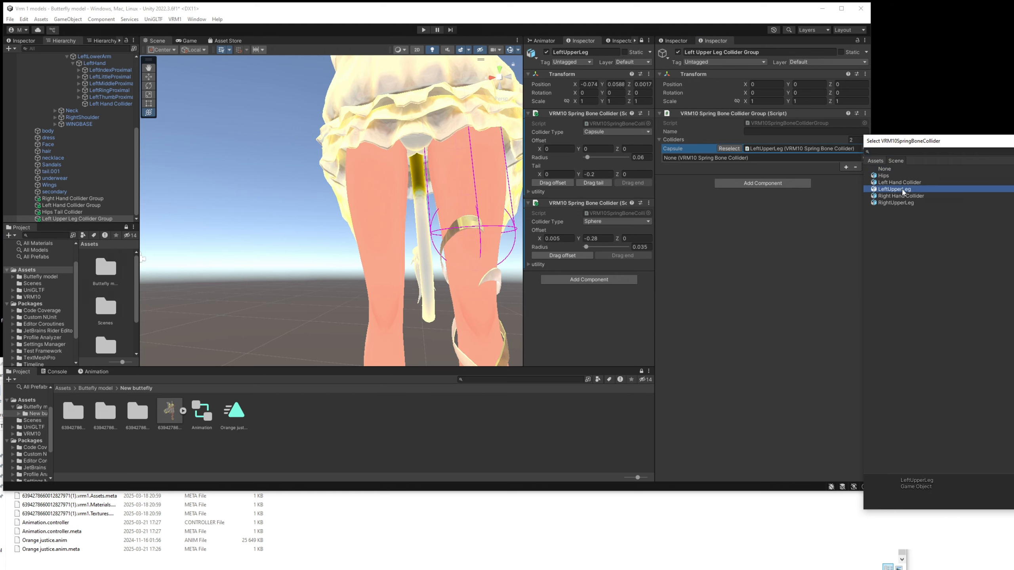
pyautogui.press('Return')
pyautogui.press('Return')
pyautogui.click(865, 158)
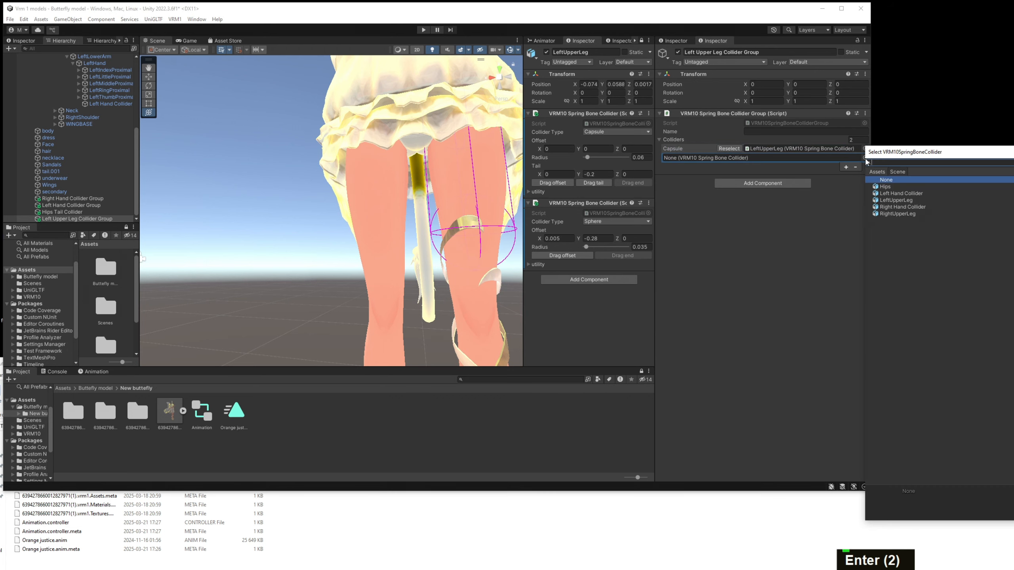
pyautogui.click(896, 201)
pyautogui.press('Return')
pyautogui.press('Return')
pyautogui.press('Return')
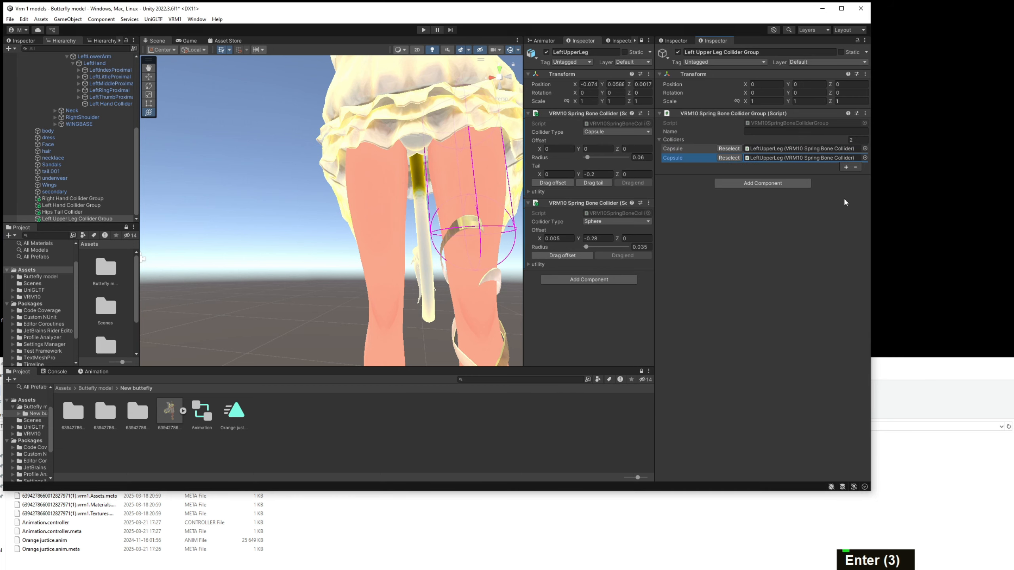
# Compare the two LeftUpperLeg collider entries in the group by selecting them alternately.
pyautogui.click(689, 150)
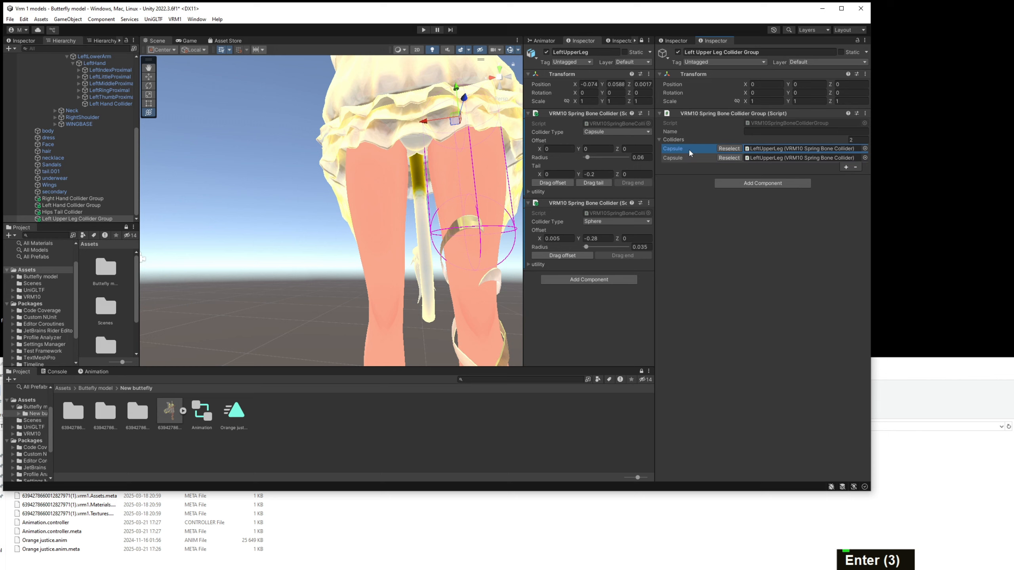
pyautogui.click(691, 157)
pyautogui.click(690, 149)
pyautogui.click(695, 158)
pyautogui.click(693, 150)
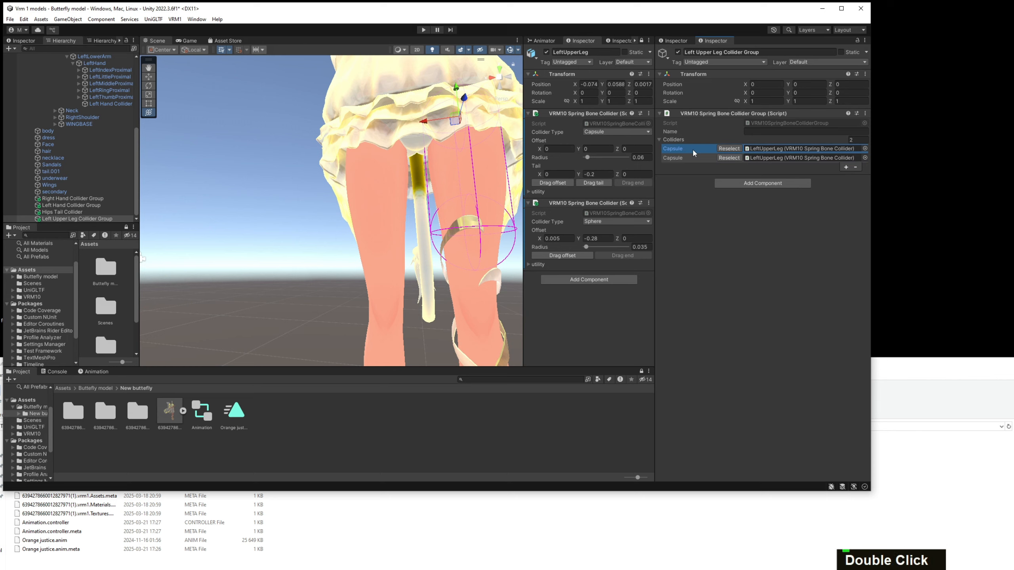
pyautogui.click(696, 158)
pyautogui.click(695, 150)
pyautogui.click(695, 158)
pyautogui.click(695, 150)
pyautogui.click(696, 158)
pyautogui.click(697, 150)
pyautogui.click(699, 159)
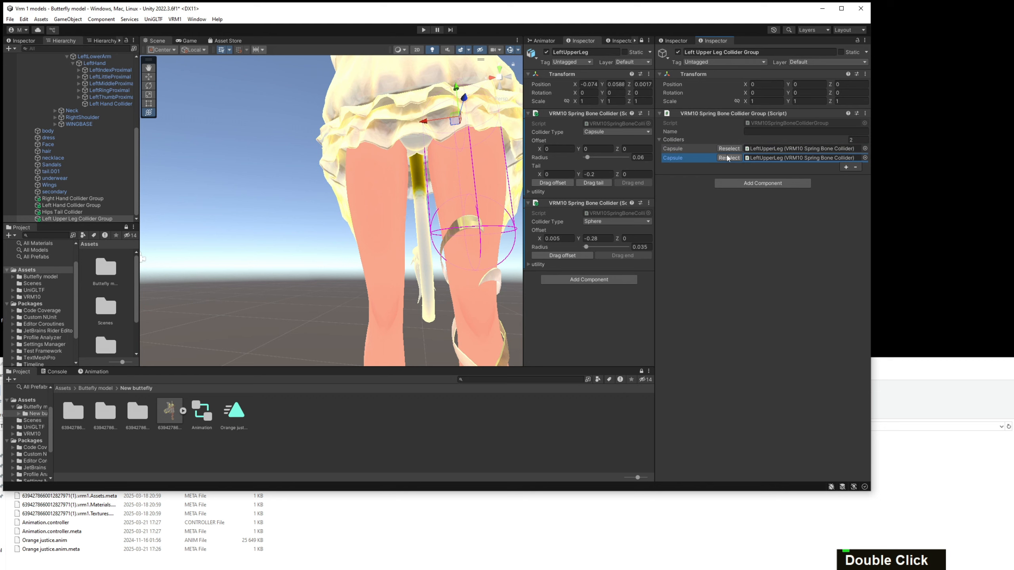
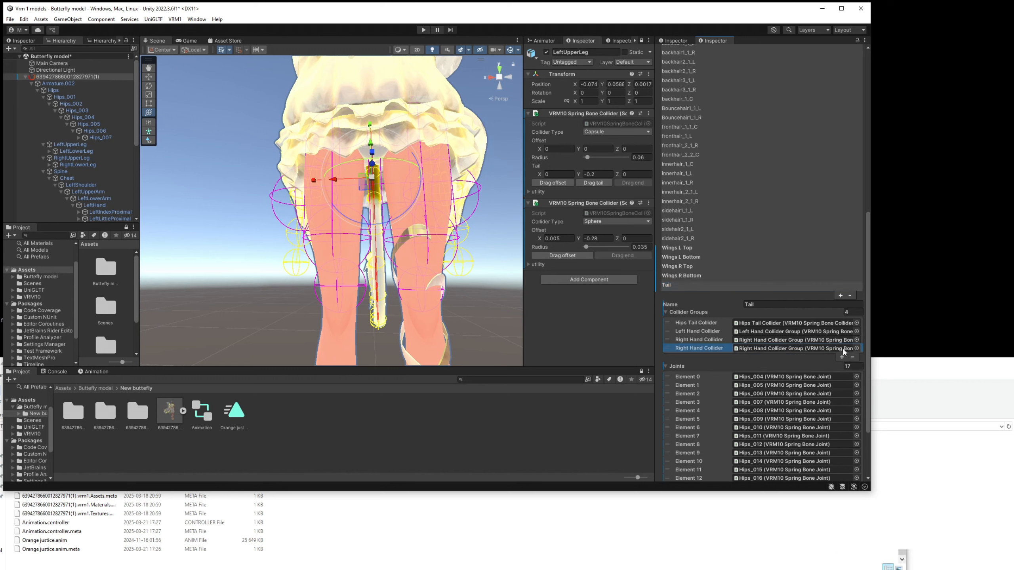
# Complete the Tail spring's collider groups by assigning Right Upper Leg Collider Group and Left Upper Leg Collider Group to the last two entries.
pyautogui.click(843, 357)
pyautogui.click(856, 349)
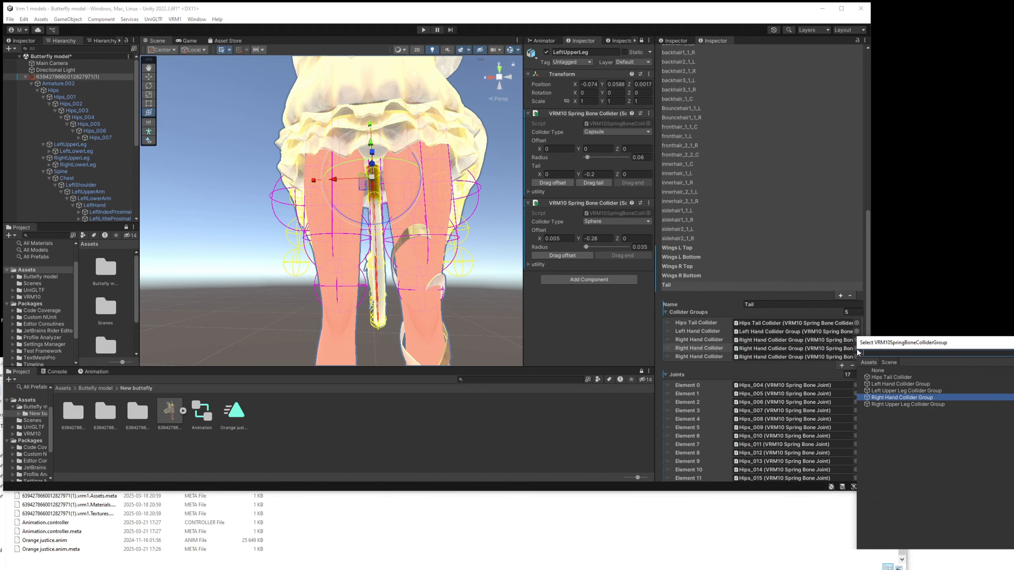
pyautogui.click(905, 404)
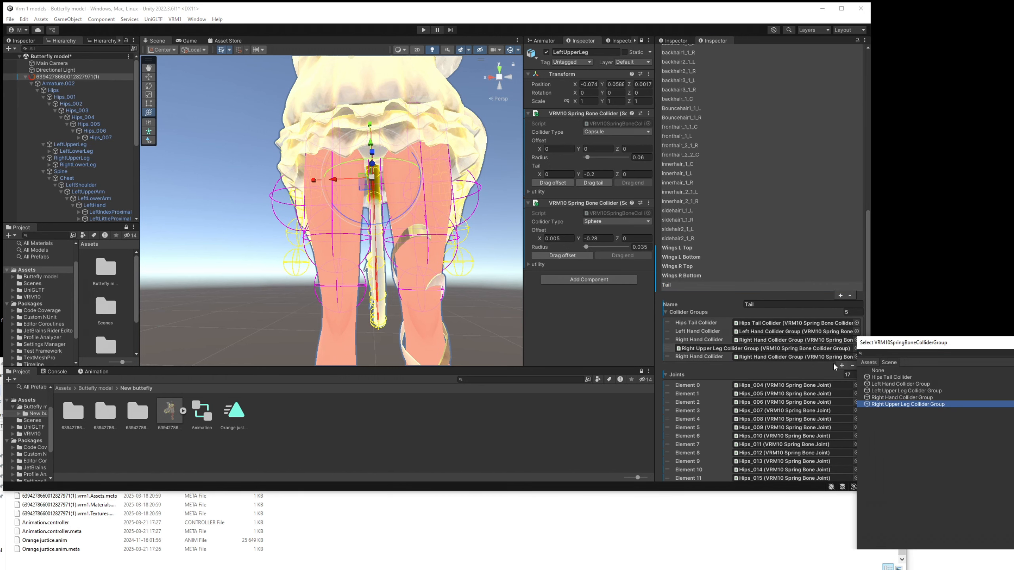
pyautogui.press('Return')
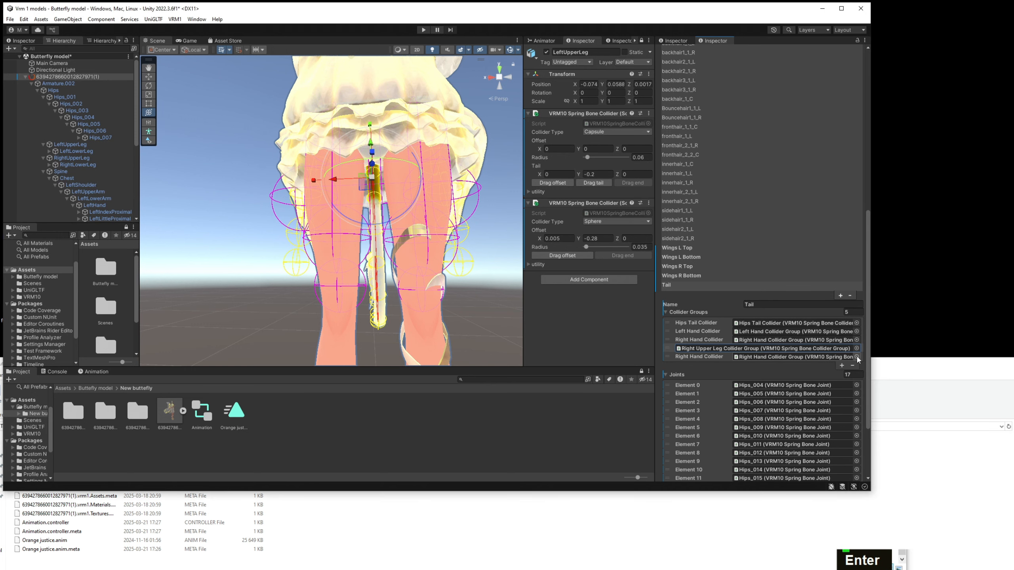
pyautogui.click(857, 357)
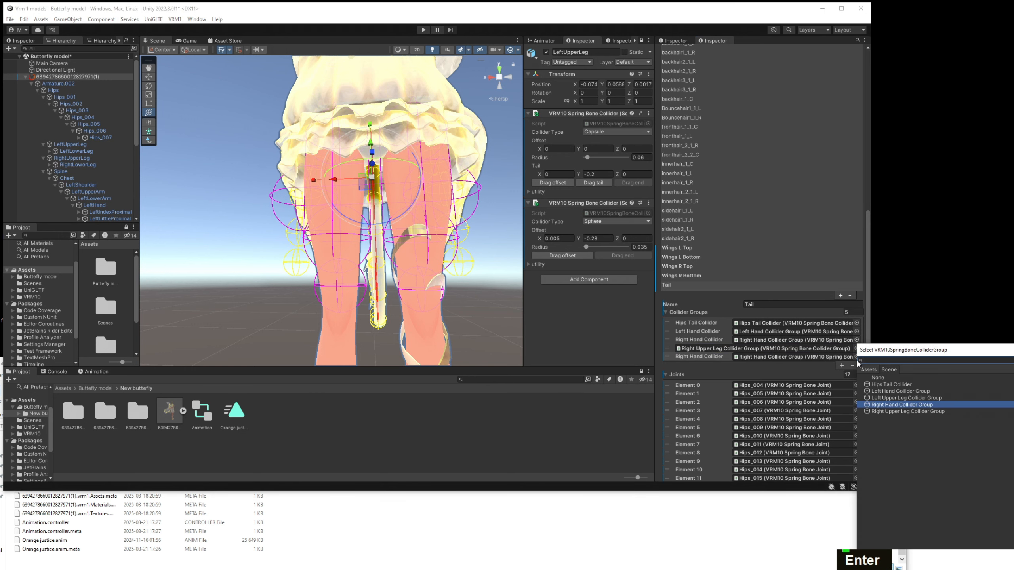
pyautogui.click(892, 398)
pyautogui.press('Return')
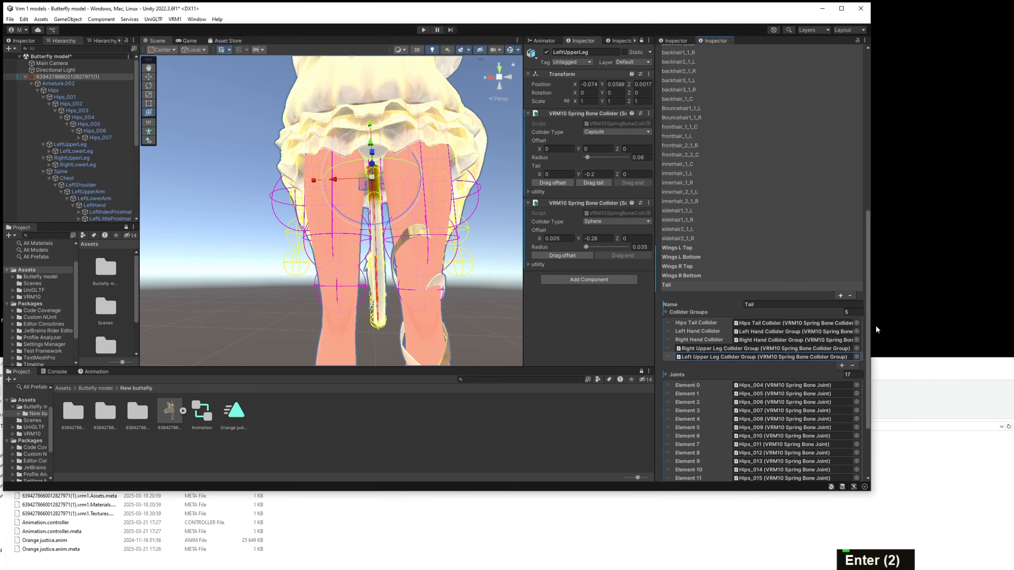
# Run the scene to preview how the animated model's tail interacts with the leg colliders, and stop it again.
pyautogui.scroll(10, 746, 313)
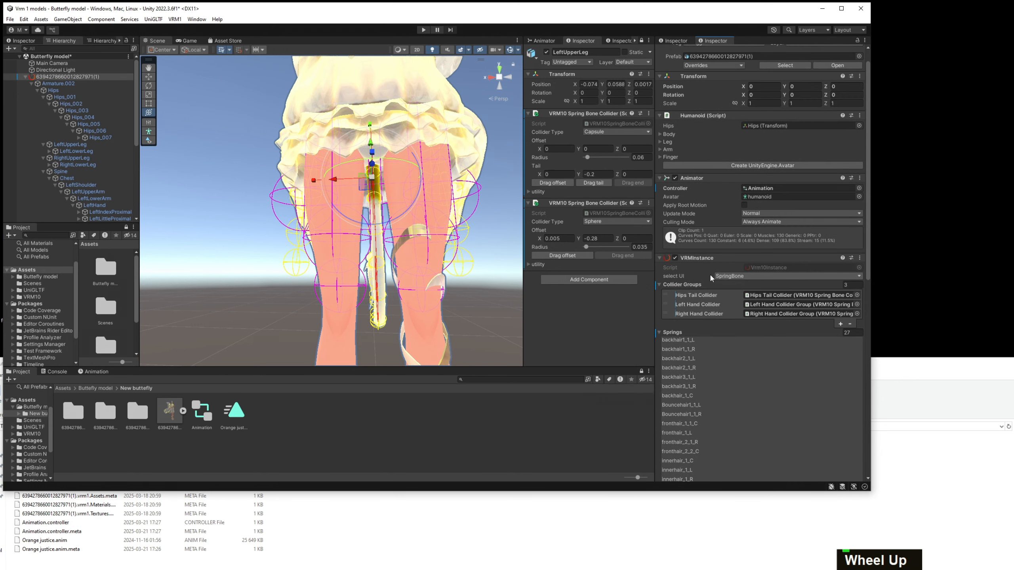
pyautogui.click(423, 28)
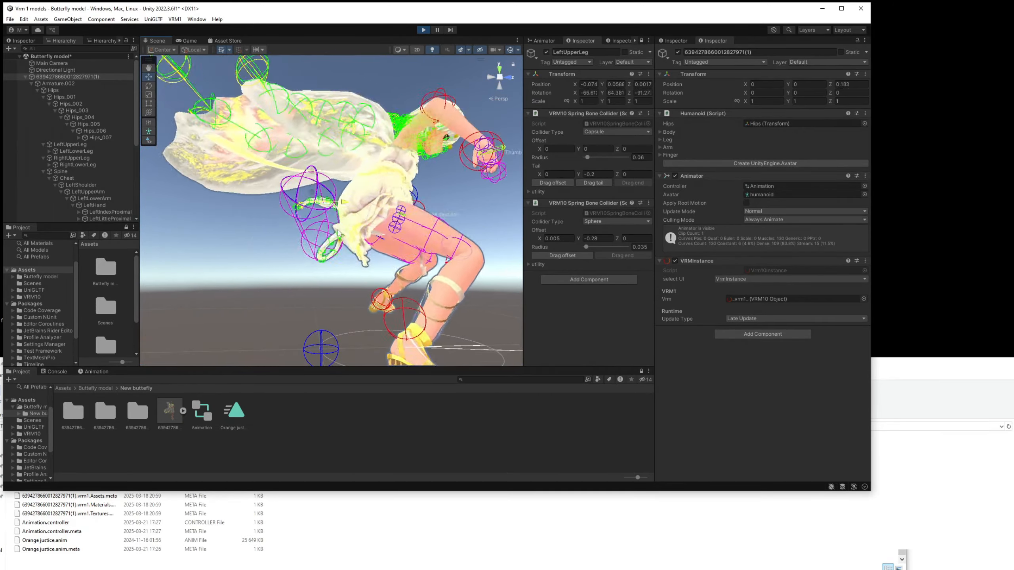
pyautogui.click(423, 29)
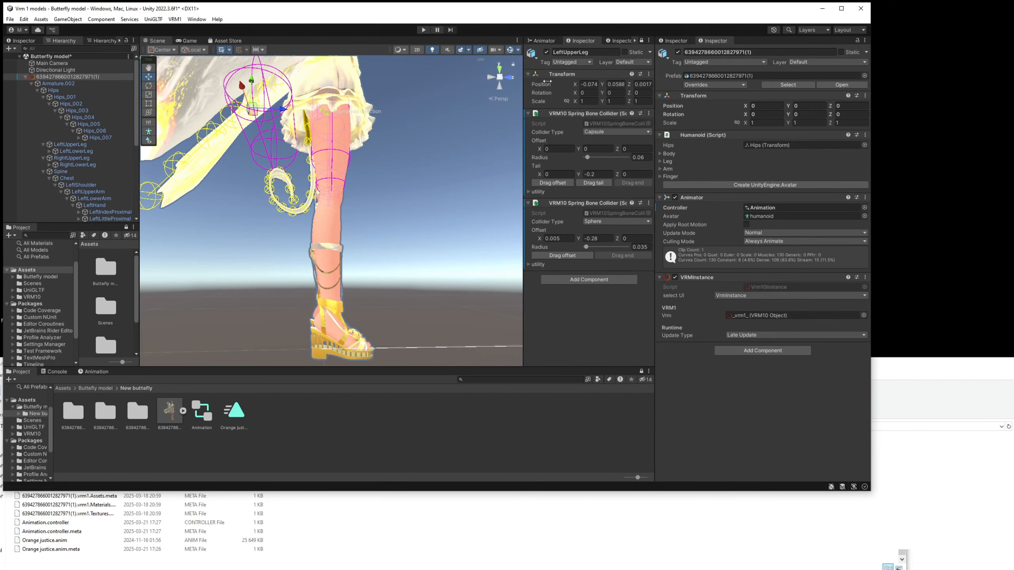
# Show the model root's SpringBone settings and add two entries to the VRMInstance's main Collider Groups list.
pyautogui.click(737, 298)
pyautogui.click(689, 319)
pyautogui.click(747, 317)
pyautogui.click(726, 296)
pyautogui.click(731, 319)
pyautogui.scroll(-2, 764, 289)
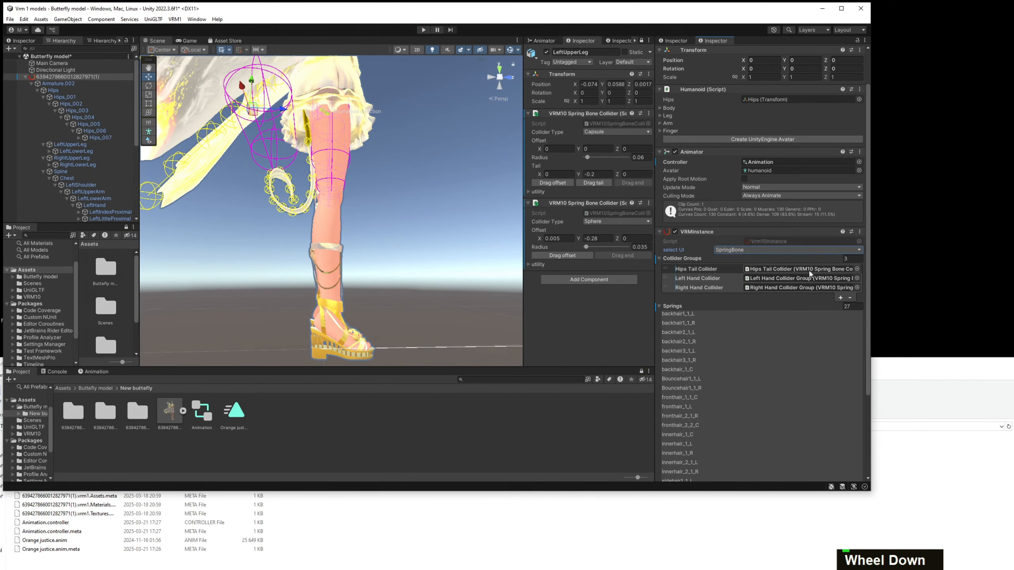
pyautogui.click(840, 296)
pyautogui.click(840, 296)
pyautogui.click(840, 306)
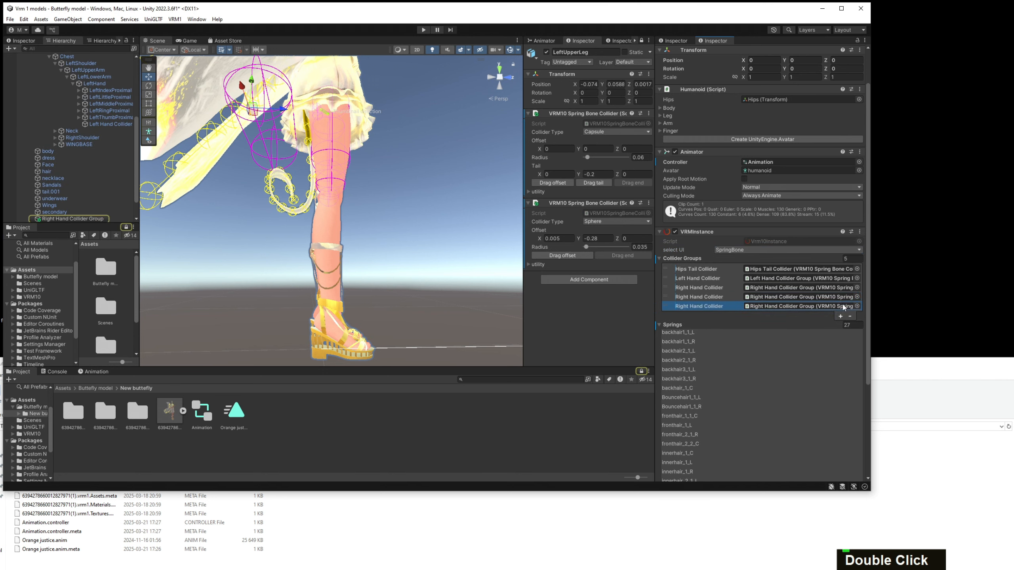
# Assign Right Upper Leg Collider Group and Left Upper Leg Collider Group to the two new entries of the main Collider Groups list.
pyautogui.click(857, 296)
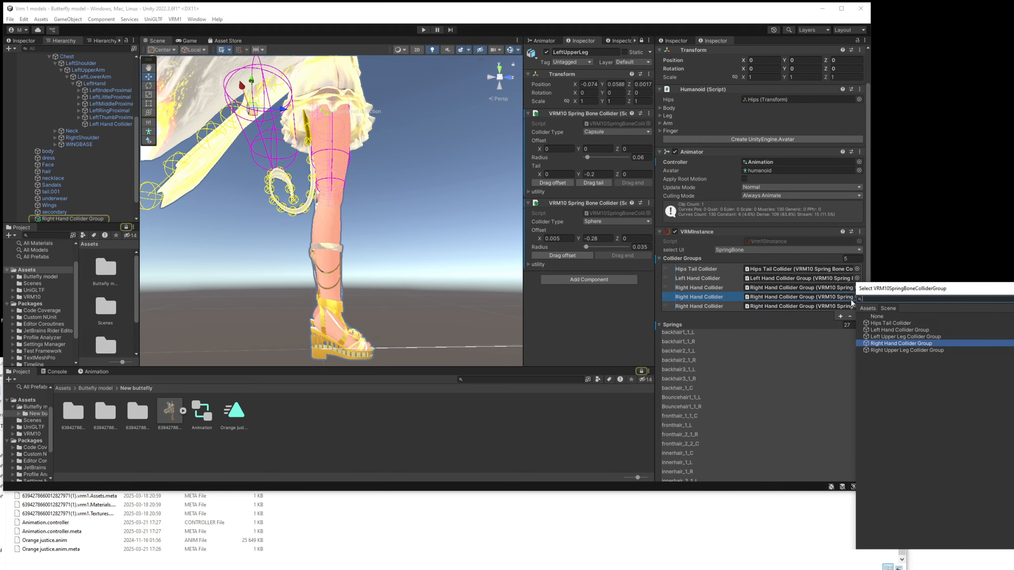
pyautogui.press('Left')
pyautogui.press('Down')
pyautogui.press('Return')
pyautogui.click(856, 306)
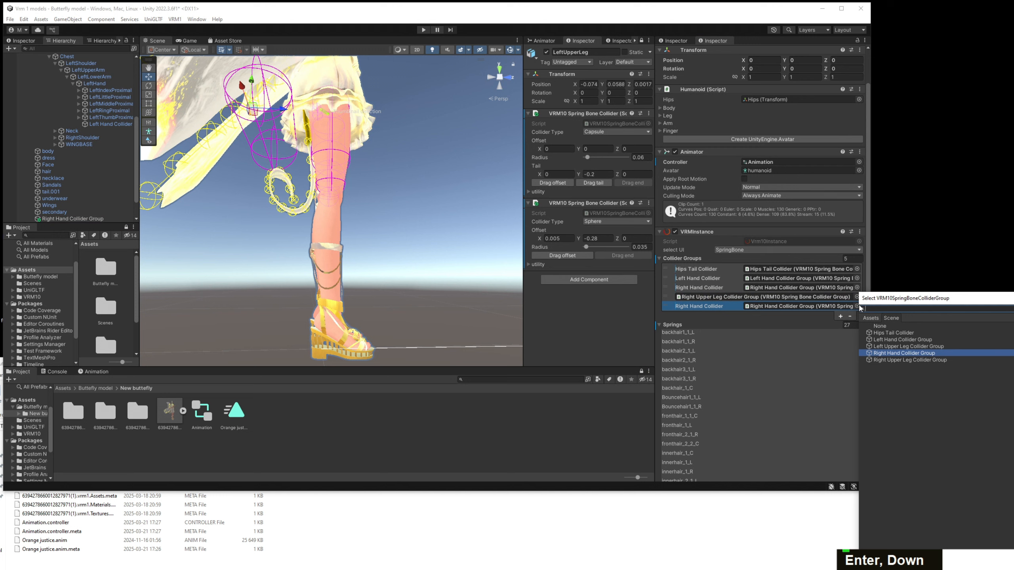
pyautogui.click(901, 346)
pyautogui.press('Return')
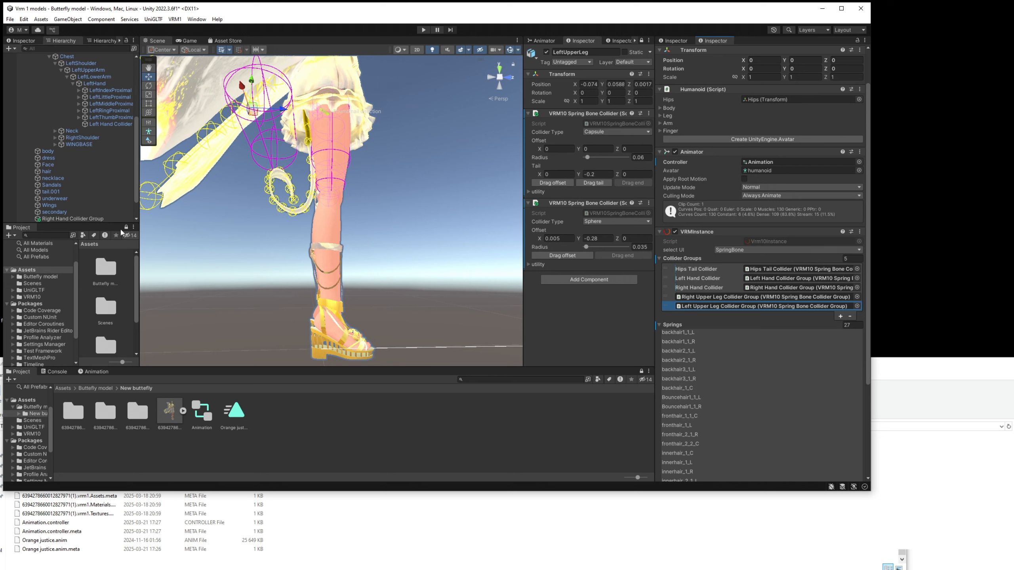
# Set the component Name of the right upper leg's collider group to Right Upper Leg Collider Group by copying its object name.
pyautogui.scroll(-2, 93, 216)
pyautogui.click(90, 219)
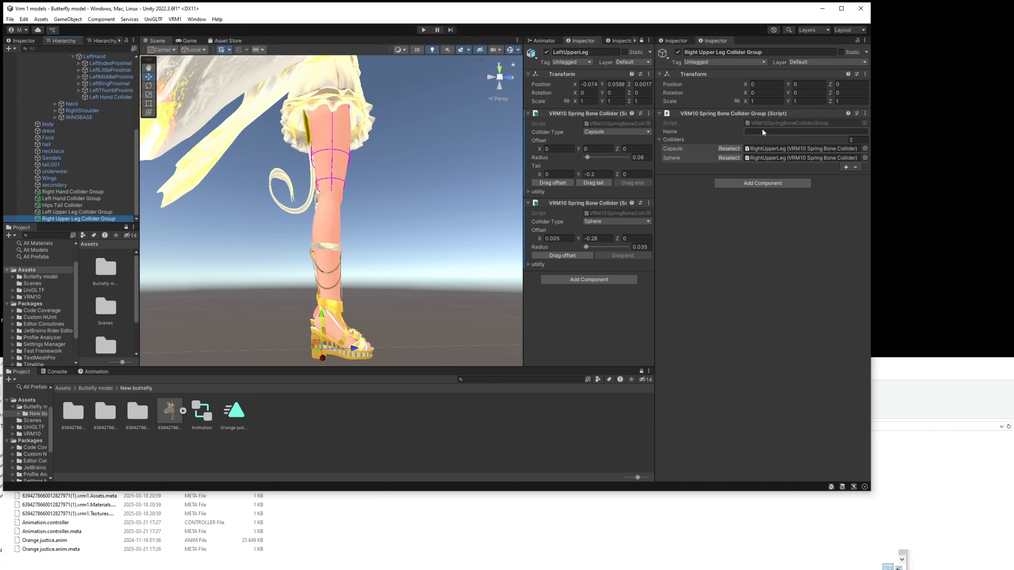
pyautogui.click(760, 52)
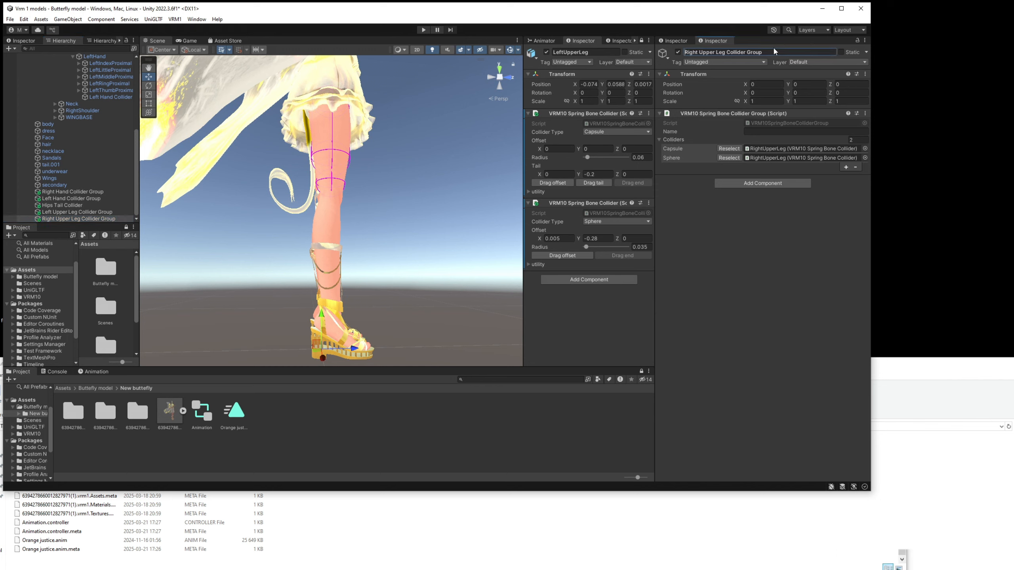
pyautogui.hotkey('ctrl', 'c')
pyautogui.click(782, 131)
pyautogui.hotkey('ctrl', 'v')
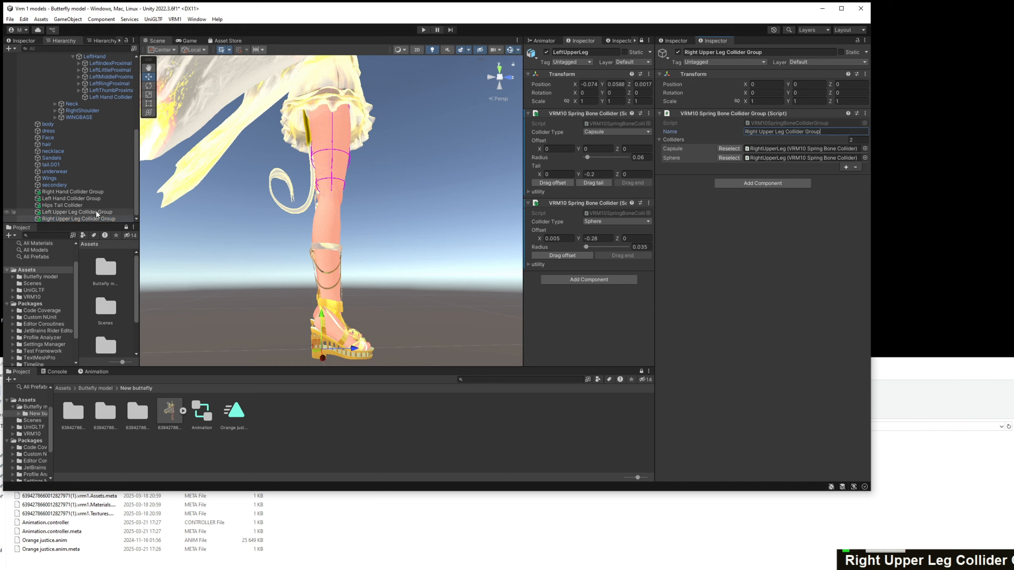
# Set the component Name of the left upper leg's collider group to Left Upper Leg Collider Group by copying its object name.
pyautogui.click(94, 214)
pyautogui.click(760, 52)
pyautogui.hotkey('ctrl', 'c')
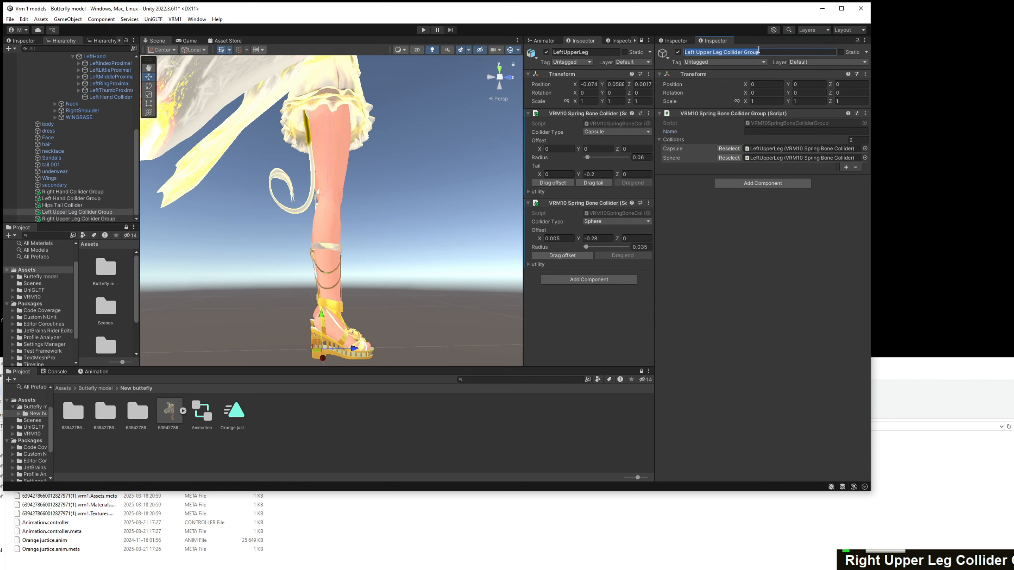
pyautogui.click(782, 131)
pyautogui.hotkey('ctrl', 'v')
# Review the group names in the model root's main spring bone Collider Groups list.
pyautogui.scroll(7, 99, 130)
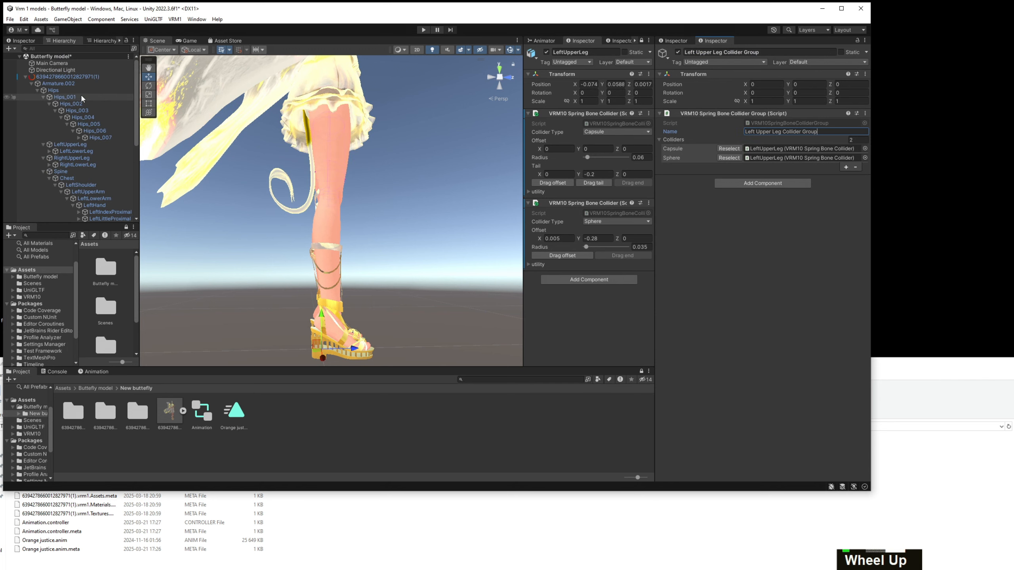
pyautogui.click(65, 77)
pyautogui.scroll(-5, 724, 317)
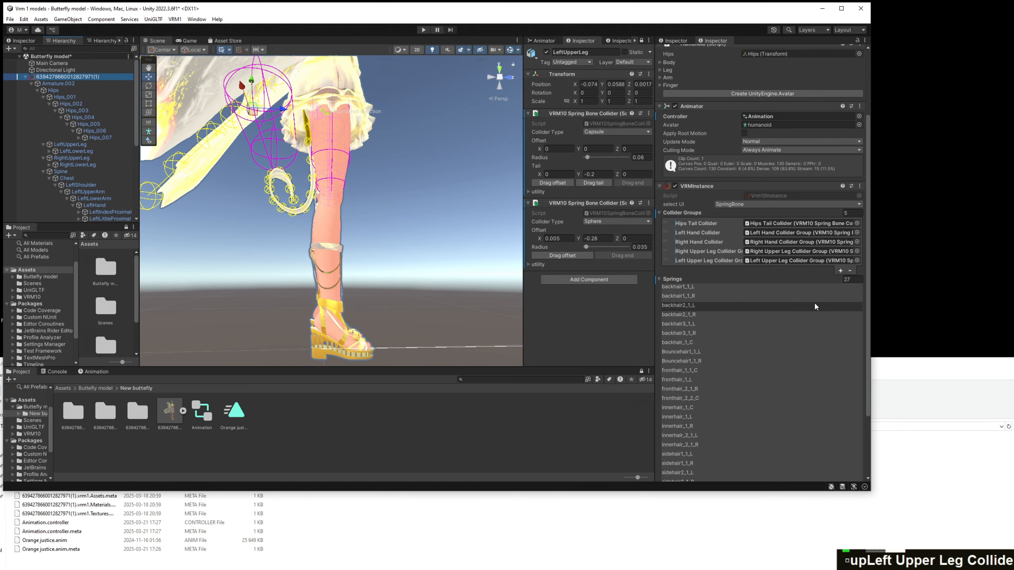
# Deselect the model and examine the whole butterfly character from the front in the scene.
pyautogui.click(472, 251)
pyautogui.moveTo(472, 251); pyautogui.dragTo(345, 280, button='right')
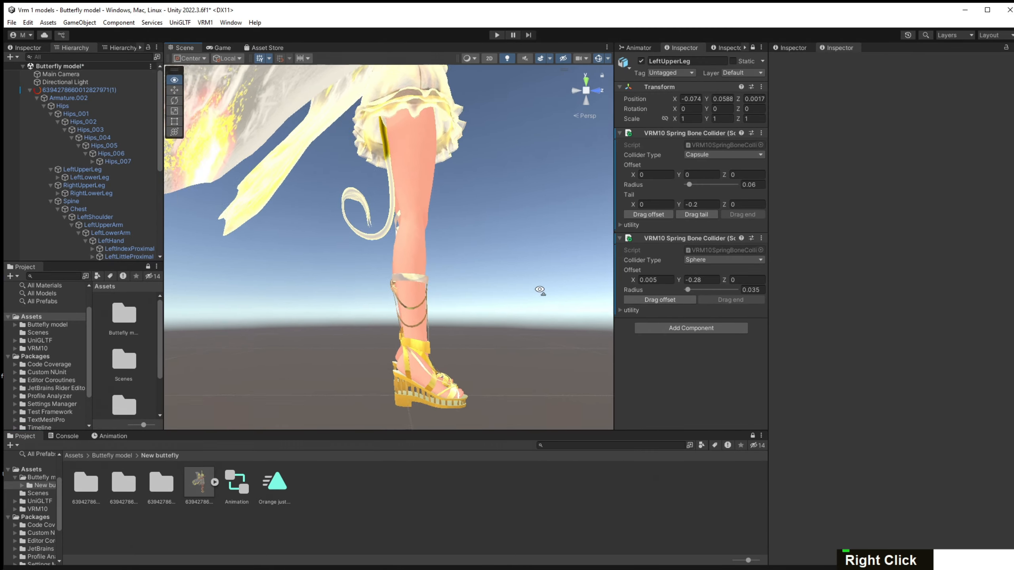
pyautogui.moveTo(405, 325); pyautogui.dragTo(385, 335, button='middle')
pyautogui.scroll(-3, 477, 271)
pyautogui.moveTo(492, 266); pyautogui.dragTo(417, 279, button='right')
pyautogui.moveTo(417, 279)
pyautogui.mouseDown(button='middle')
pyautogui.moveTo(413, 272)
pyautogui.moveTo(413, 286)
pyautogui.mouseUp(button='middle')
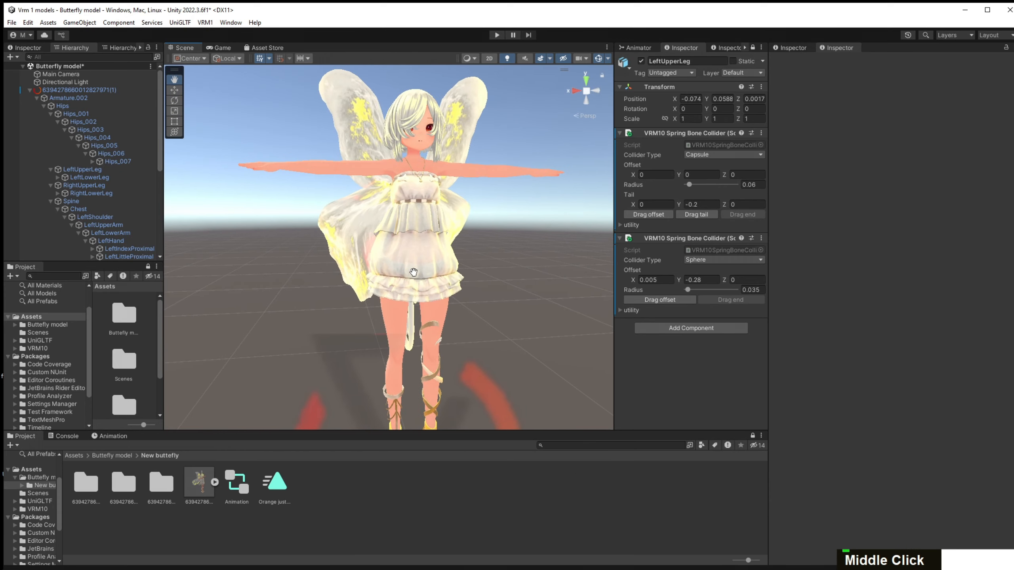
pyautogui.moveTo(484, 251); pyautogui.dragTo(483, 272, button='right')
pyautogui.moveTo(483, 271); pyautogui.dragTo(482, 283, button='middle')
pyautogui.scroll(-3, 481, 282)
pyautogui.scroll(3, 481, 282)
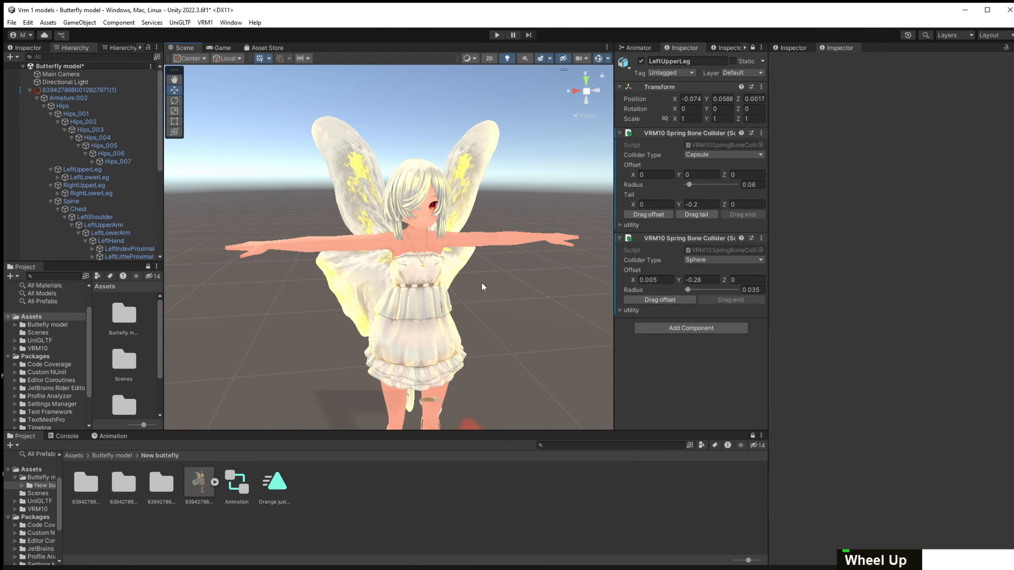
# Import the sword curved.glb model into the New butterfly asset folder and preview it from another angle.
pyautogui.scroll(-1, 494, 286)
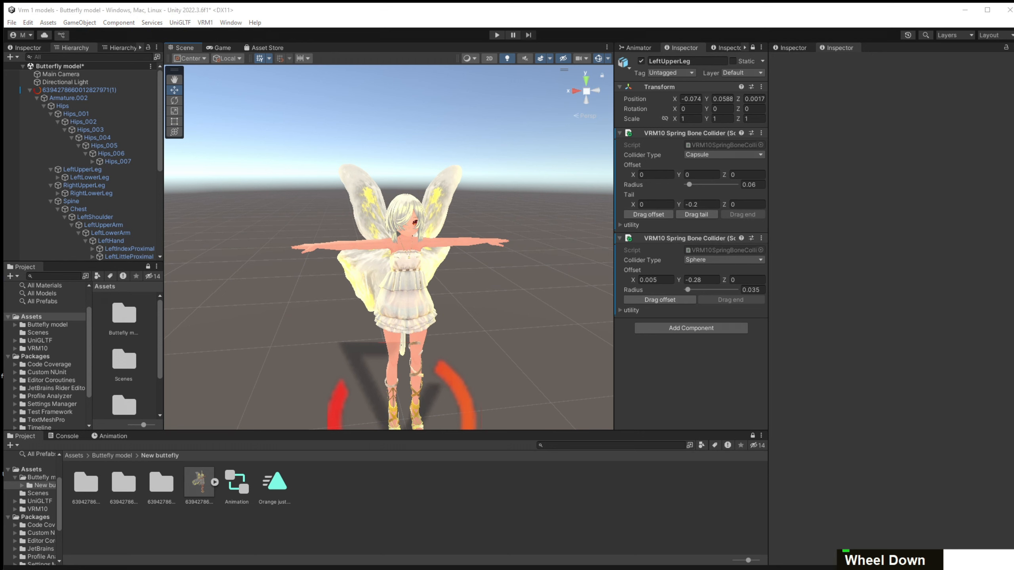
pyautogui.moveTo(686, 438); pyautogui.dragTo(363, 478)
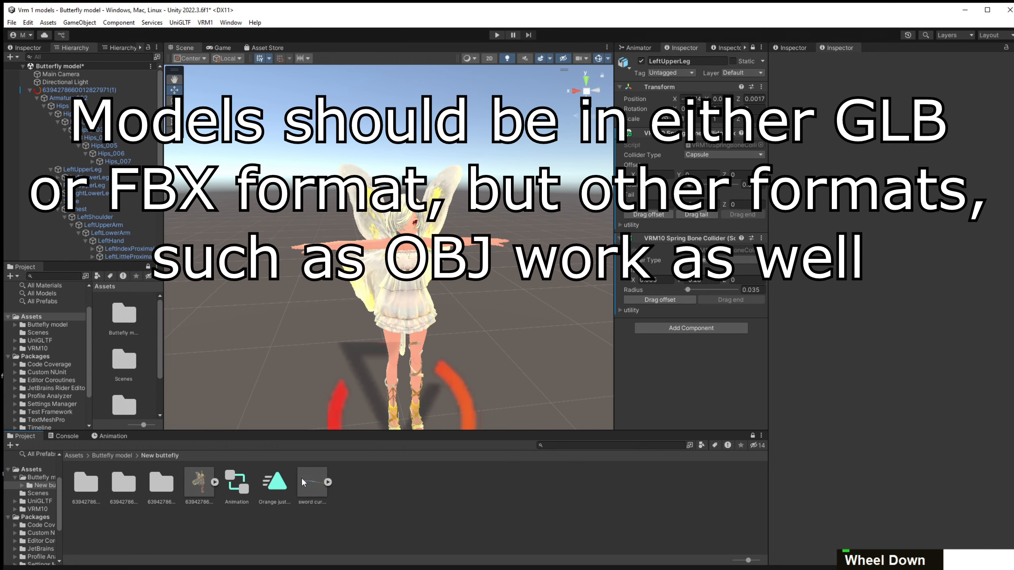
pyautogui.click(301, 478)
pyautogui.scroll(1, 921, 456)
pyautogui.scroll(-1, 921, 457)
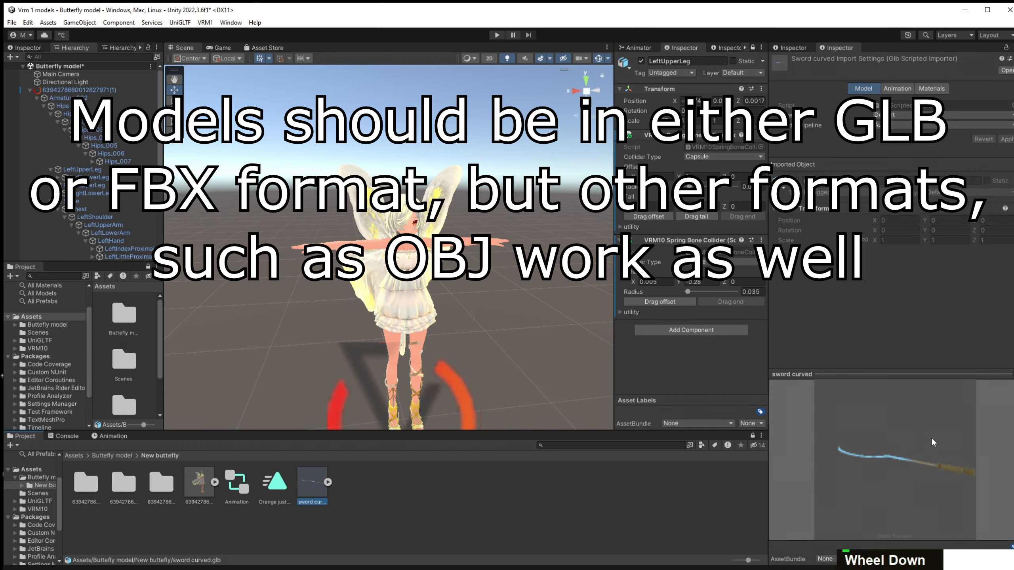
pyautogui.click(904, 466)
pyautogui.moveTo(871, 492); pyautogui.dragTo(901, 459)
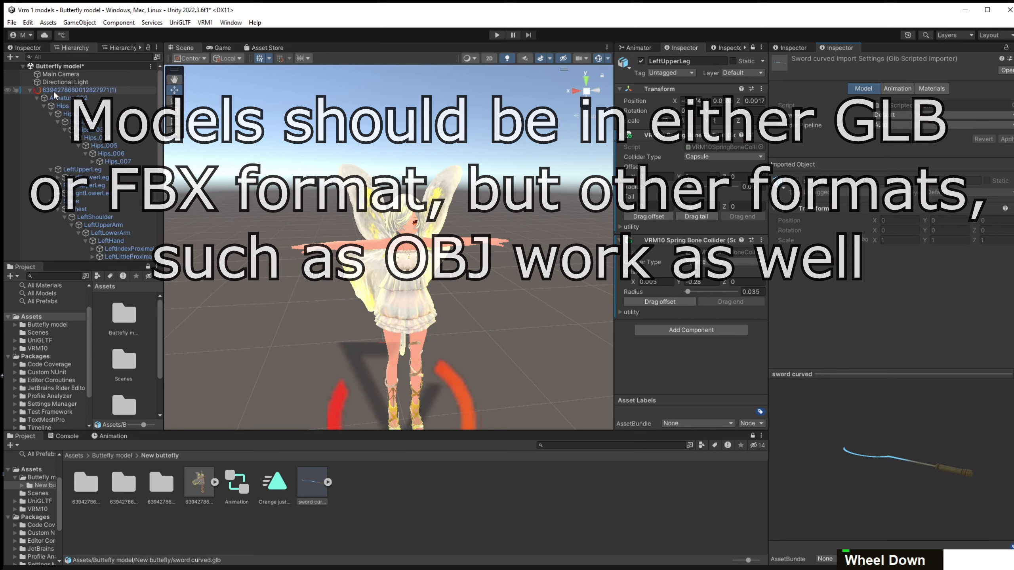
pyautogui.moveTo(312, 482); pyautogui.dragTo(298, 384)
pyautogui.moveTo(293, 272); pyautogui.dragTo(282, 279, button='right')
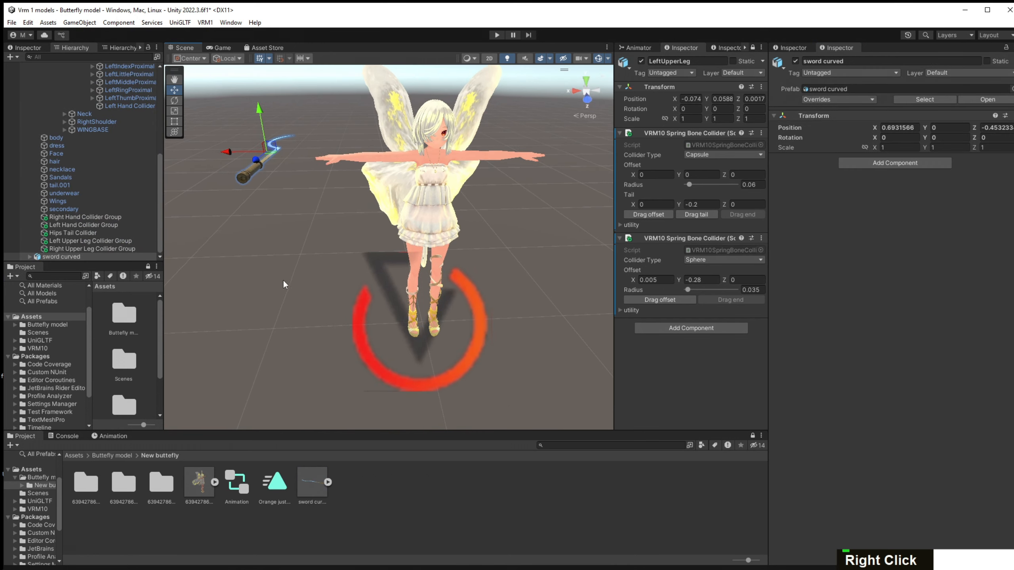
pyautogui.moveTo(188, 117); pyautogui.dragTo(211, 163, button='middle')
pyautogui.click(174, 132)
pyautogui.moveTo(359, 278); pyautogui.dragTo(395, 223)
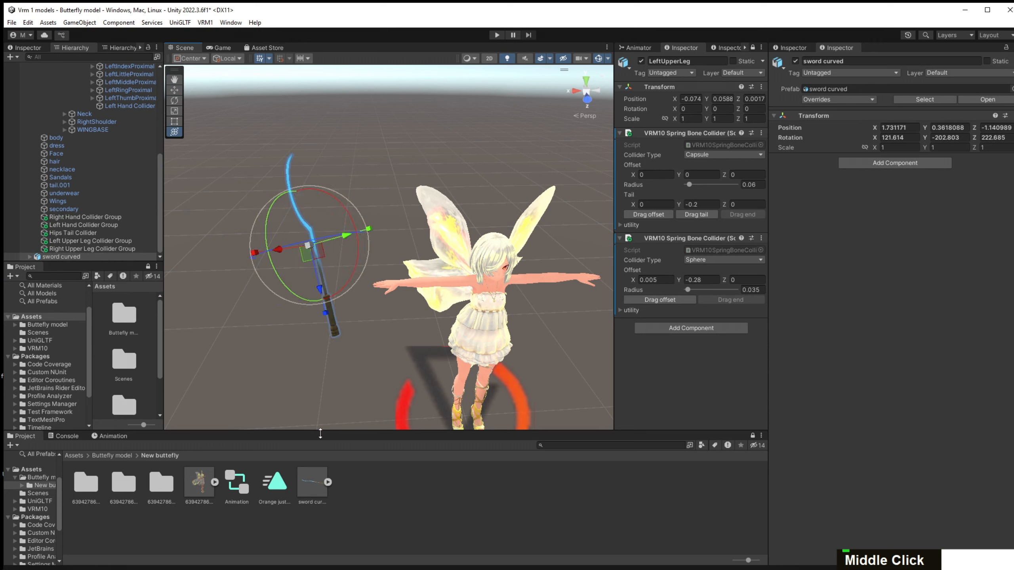
pyautogui.press('Delete')
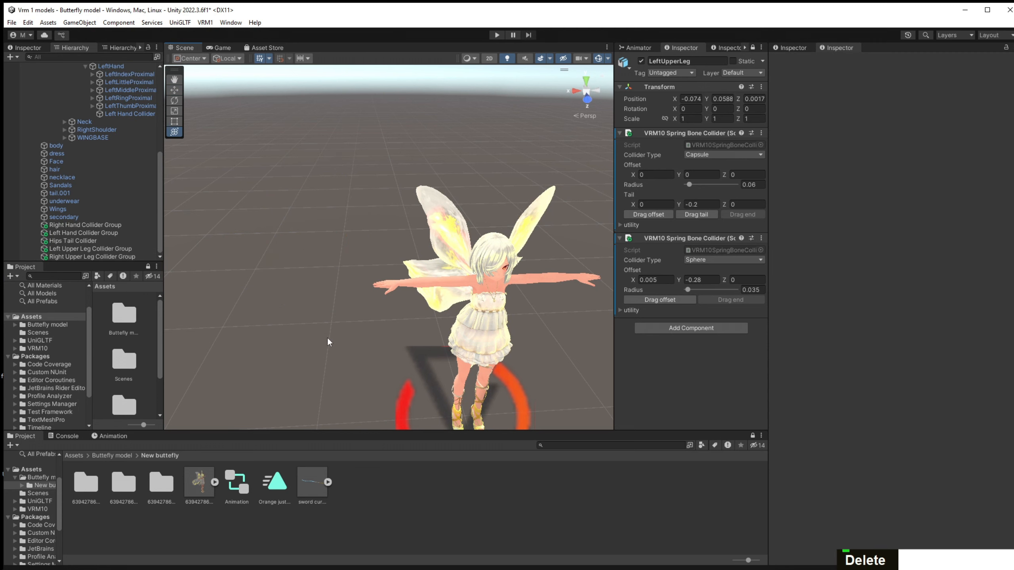
# Extract the materials and textures of the sword curved asset and apply the import settings.
pyautogui.click(316, 479)
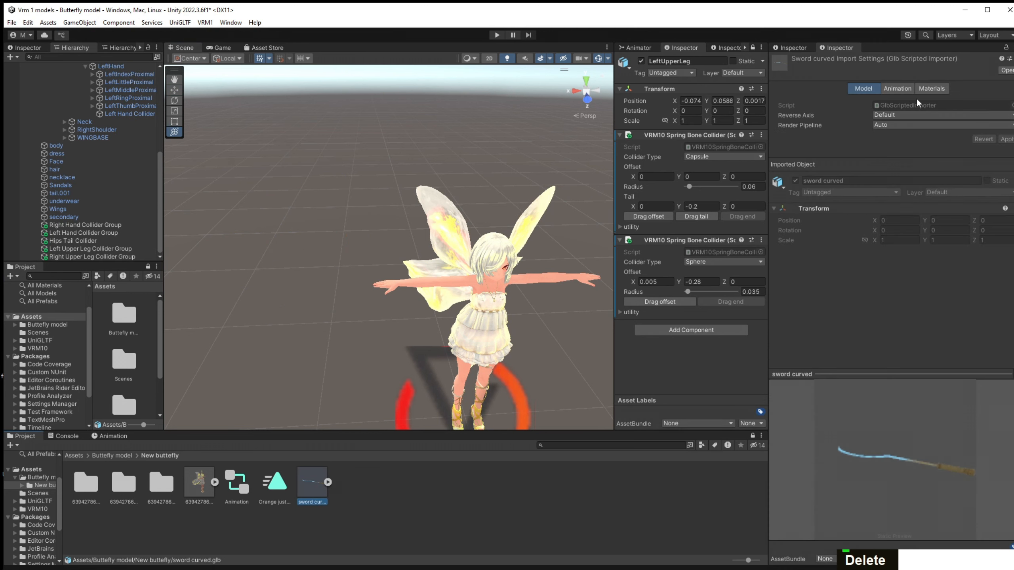
pyautogui.click(925, 89)
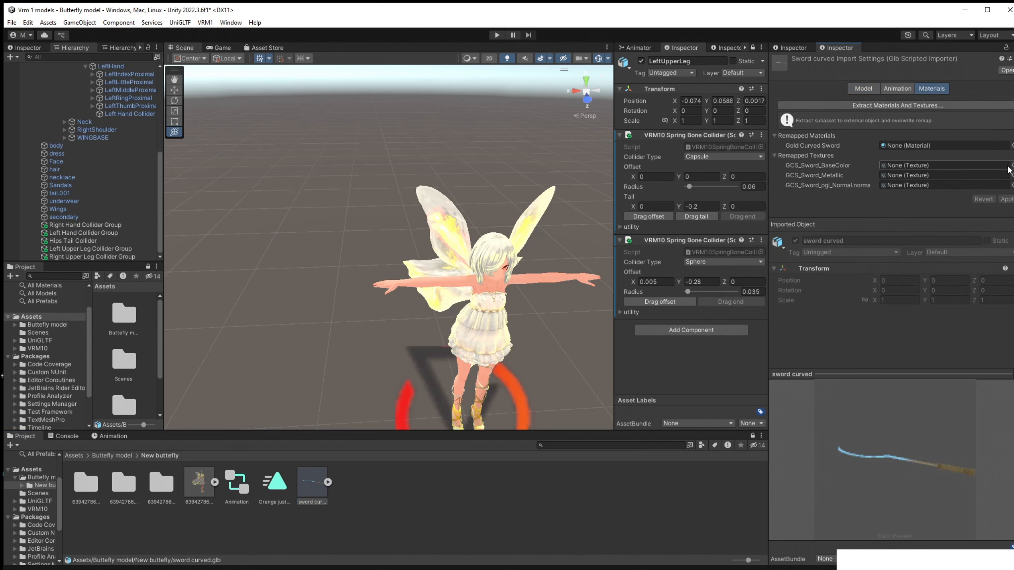
pyautogui.click(962, 105)
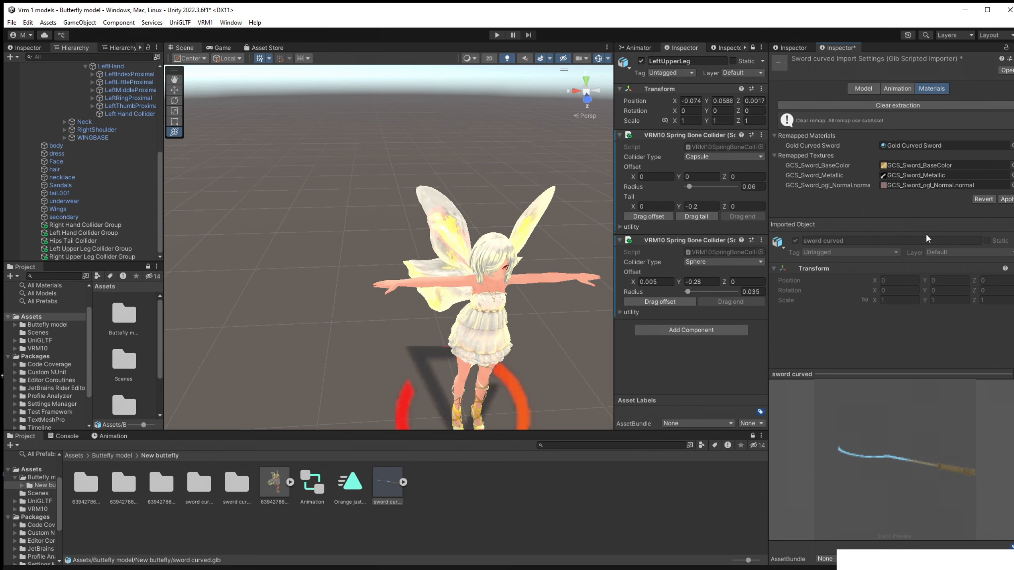
pyautogui.click(1007, 199)
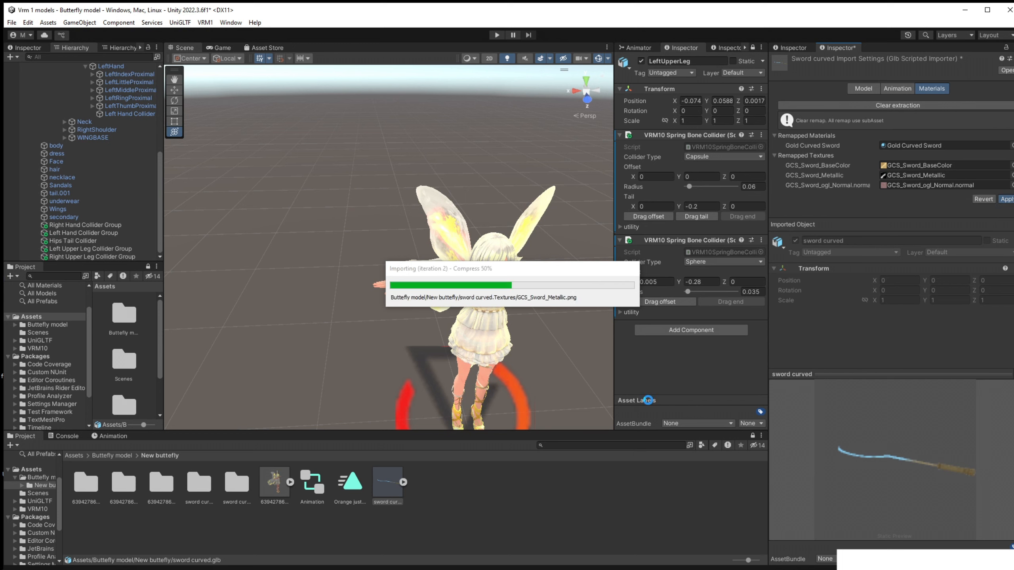
# Change the shader of the extracted Gold Curved Sword material to VRM10/MToon10.
pyautogui.doubleClick(252, 491)
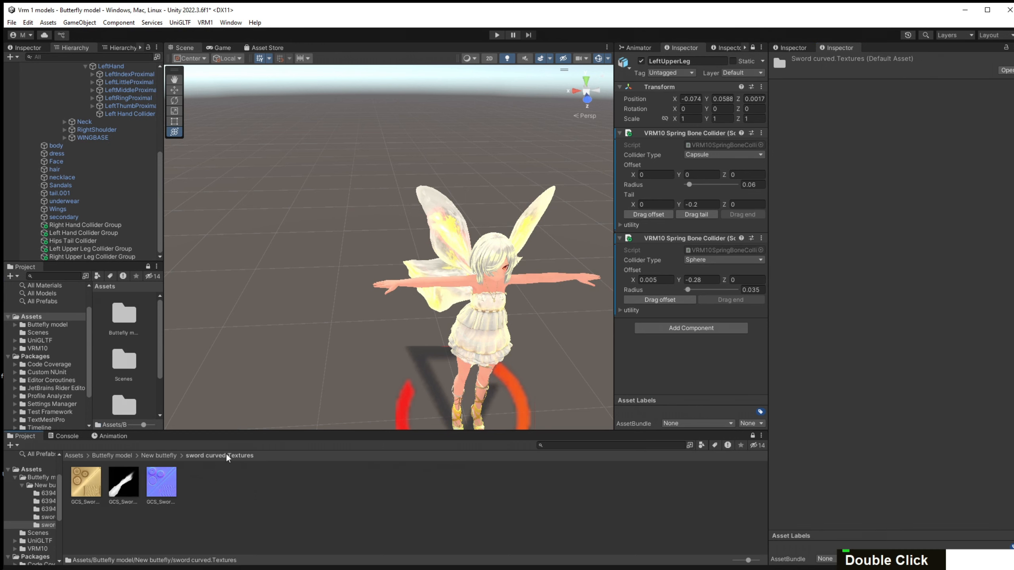
pyautogui.click(157, 458)
pyautogui.doubleClick(212, 484)
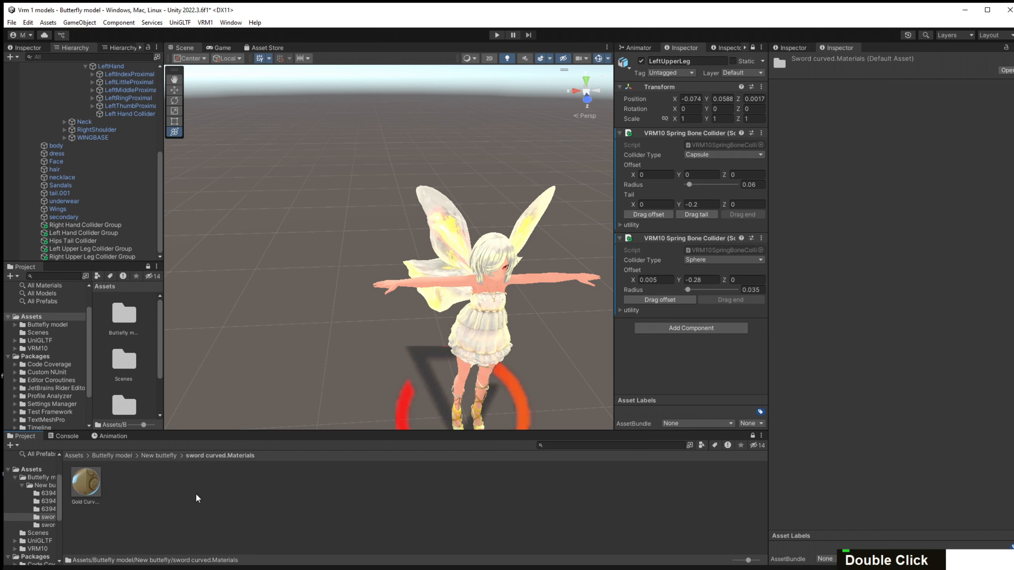
pyautogui.click(77, 480)
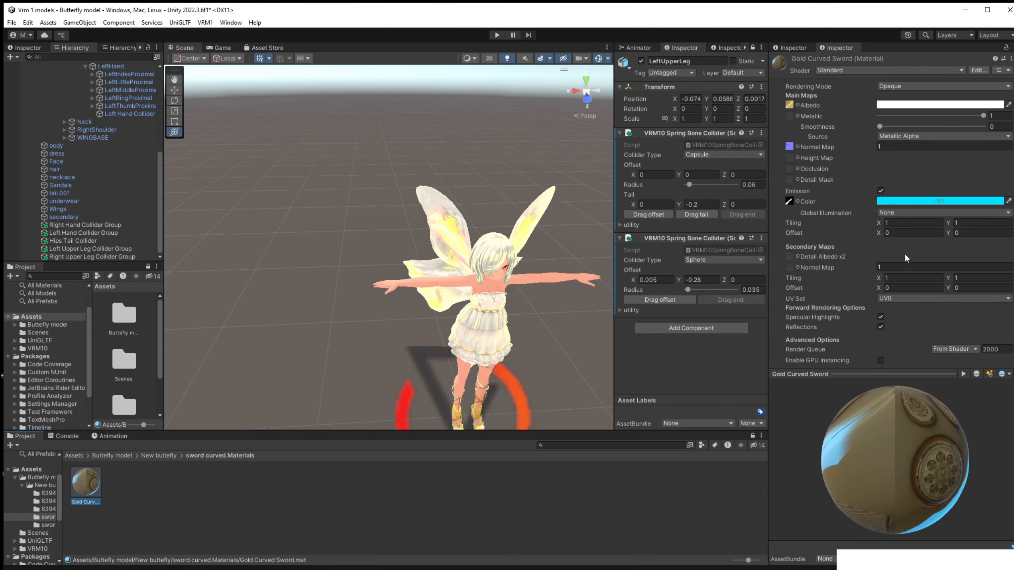
pyautogui.click(825, 69)
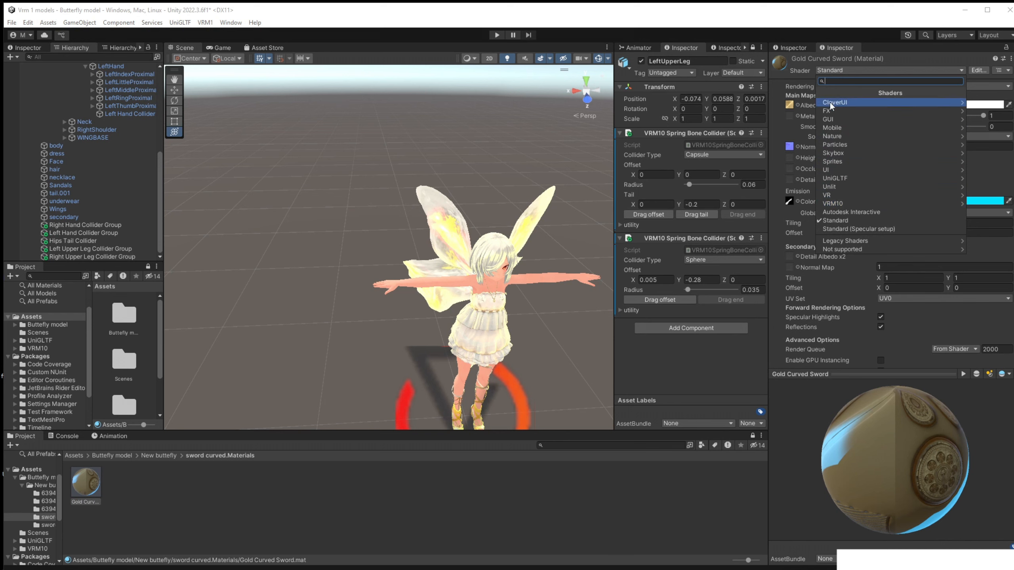
pyautogui.click(826, 73)
pyautogui.click(827, 72)
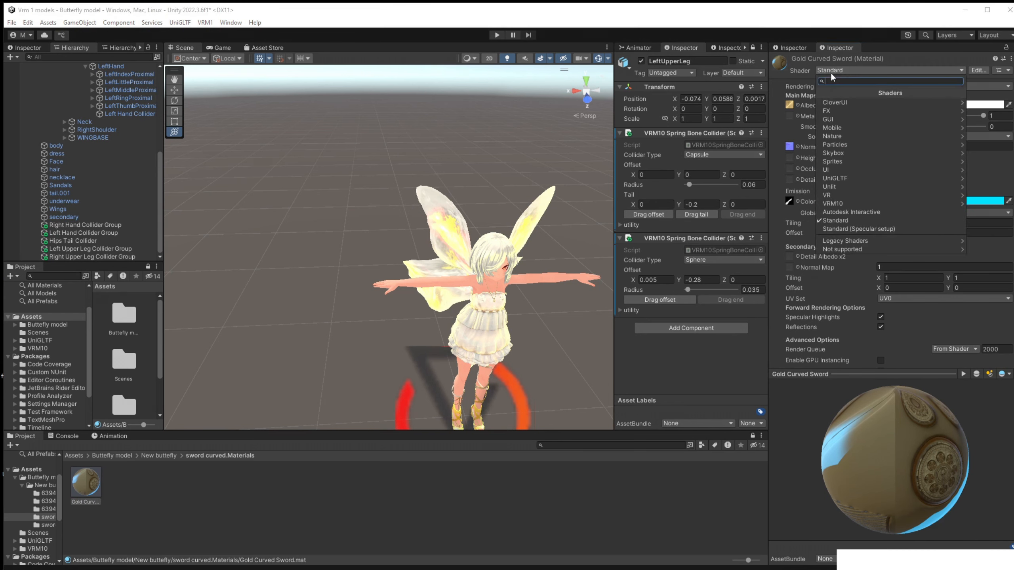
pyautogui.click(854, 203)
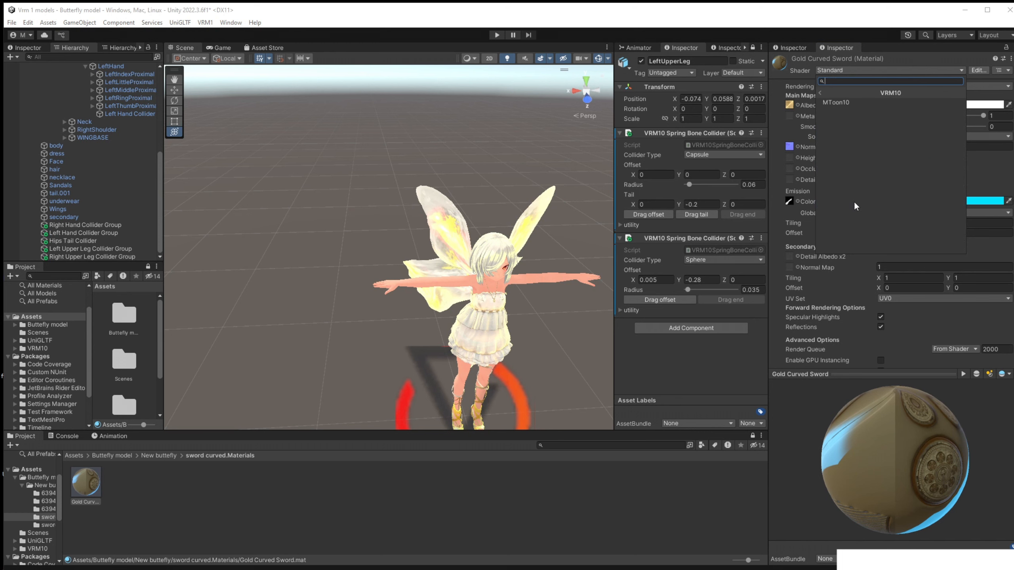
pyautogui.click(835, 102)
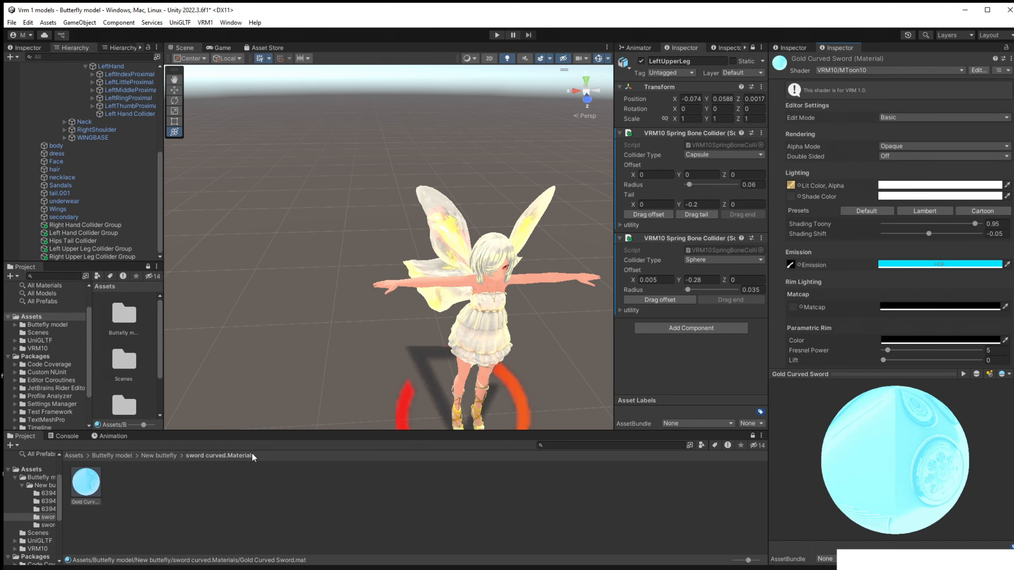
# Add the sword curved asset to the scene above the butterfly model in the object hierarchy and inspect it up close.
pyautogui.click(160, 456)
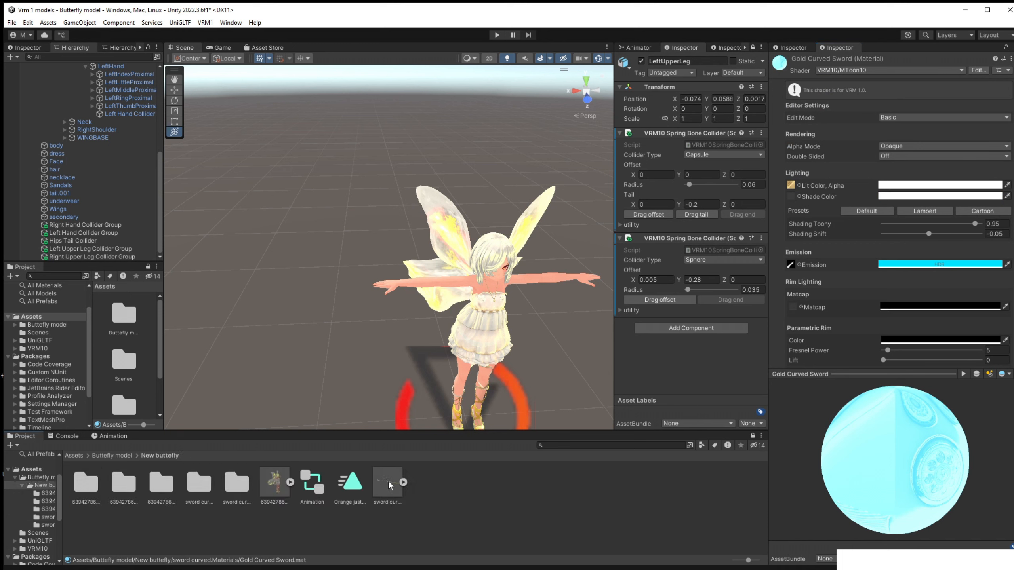
pyautogui.moveTo(389, 484); pyautogui.dragTo(98, 86)
pyautogui.scroll(1, 74, 208)
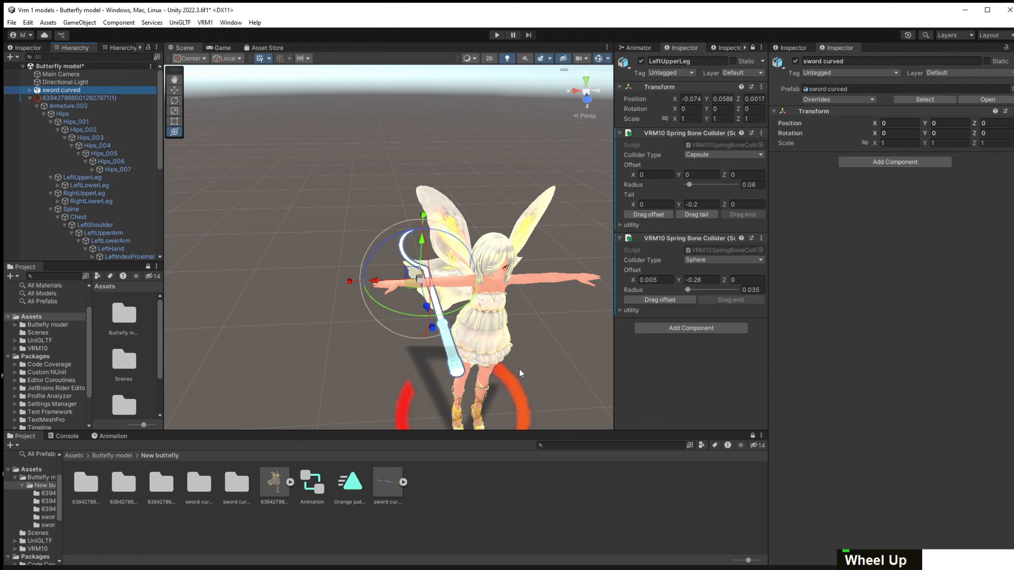
pyautogui.scroll(3, 526, 352)
pyautogui.moveTo(519, 347); pyautogui.dragTo(411, 280, button='right')
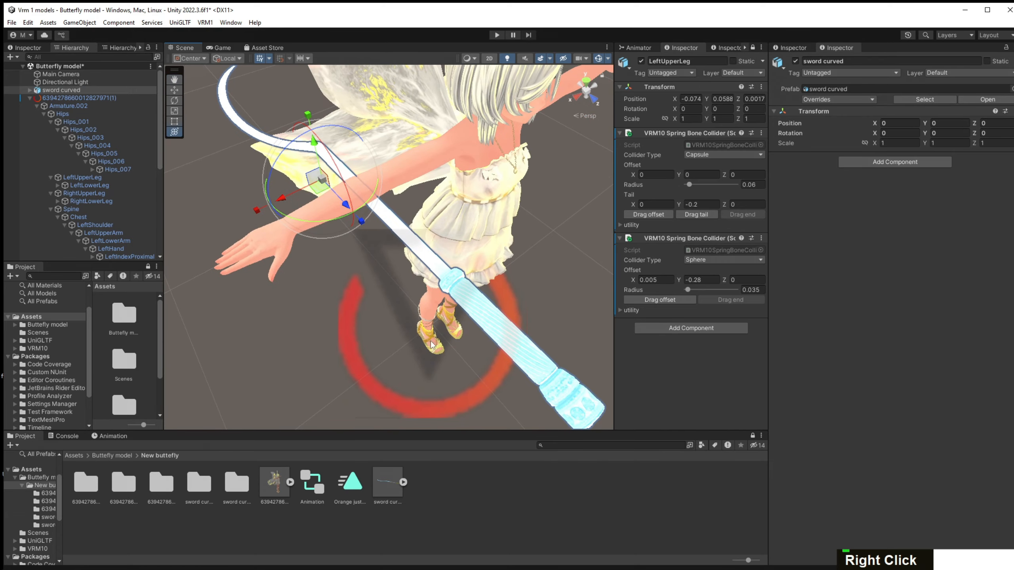
pyautogui.scroll(2, 407, 276)
pyautogui.scroll(-3, 408, 280)
# Lock the inspector on the Gold Curved Sword material and set its Edit Mode to Advanced.
pyautogui.click(211, 485)
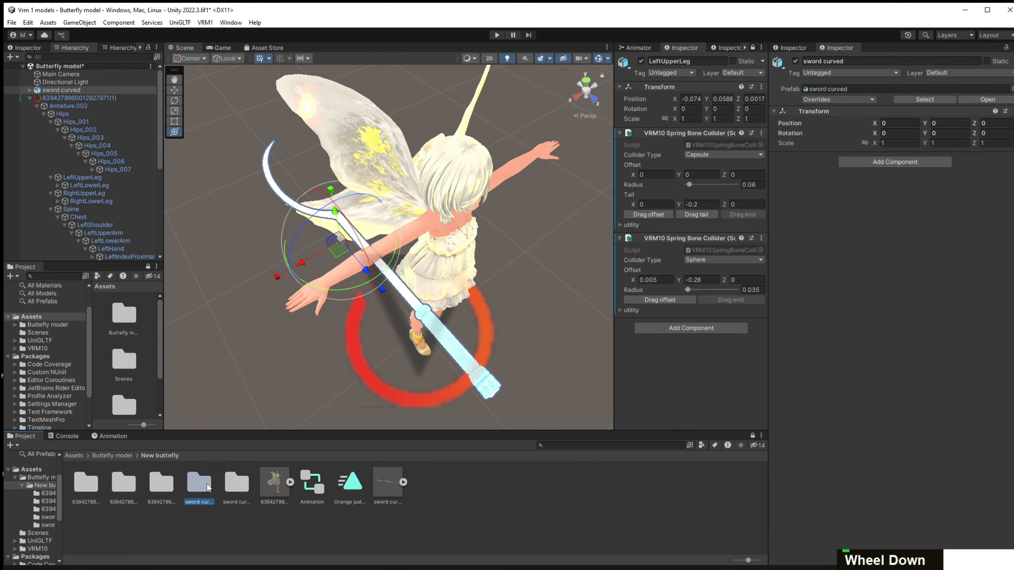
pyautogui.doubleClick(207, 482)
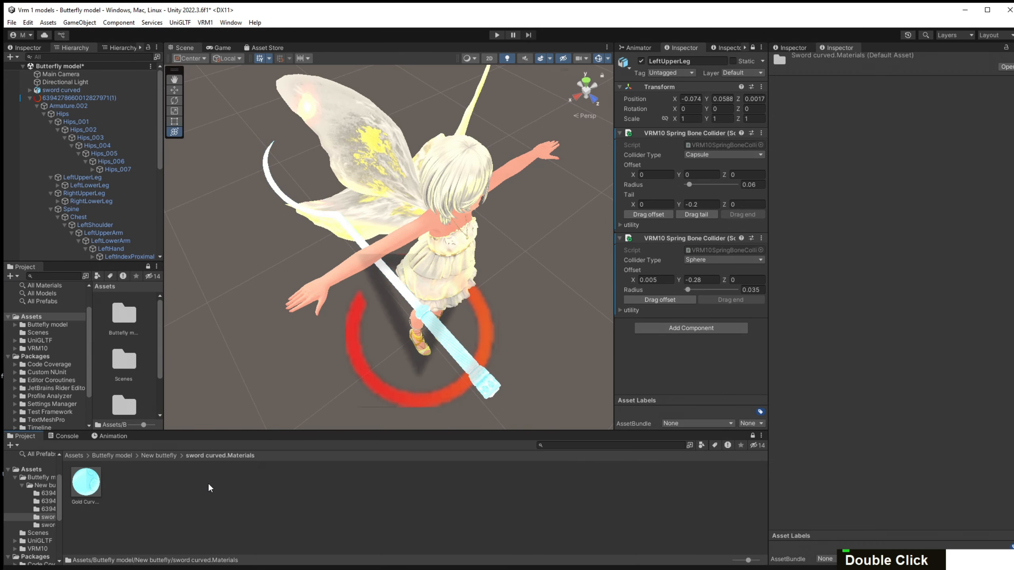
pyautogui.click(85, 482)
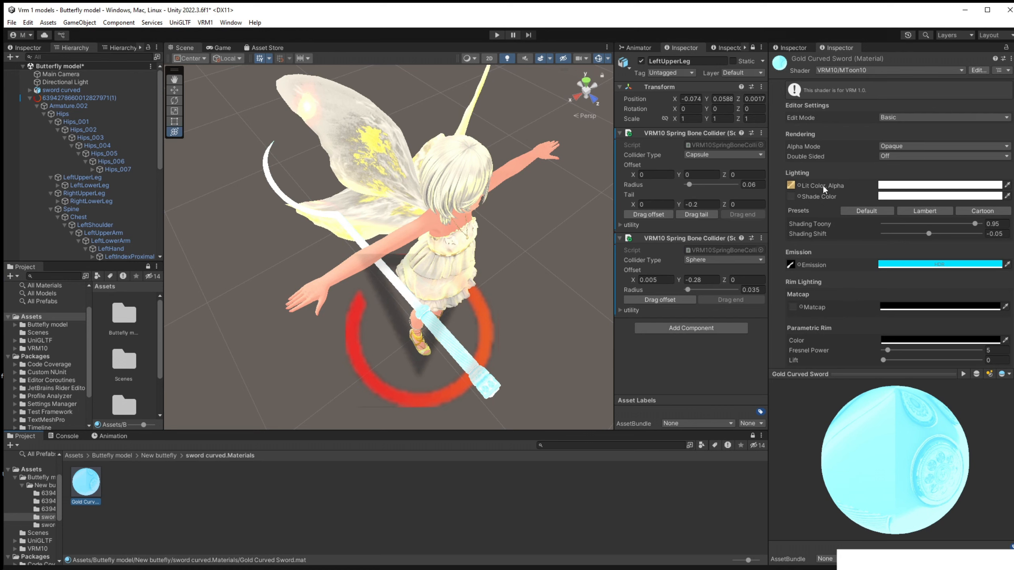
pyautogui.click(1007, 49)
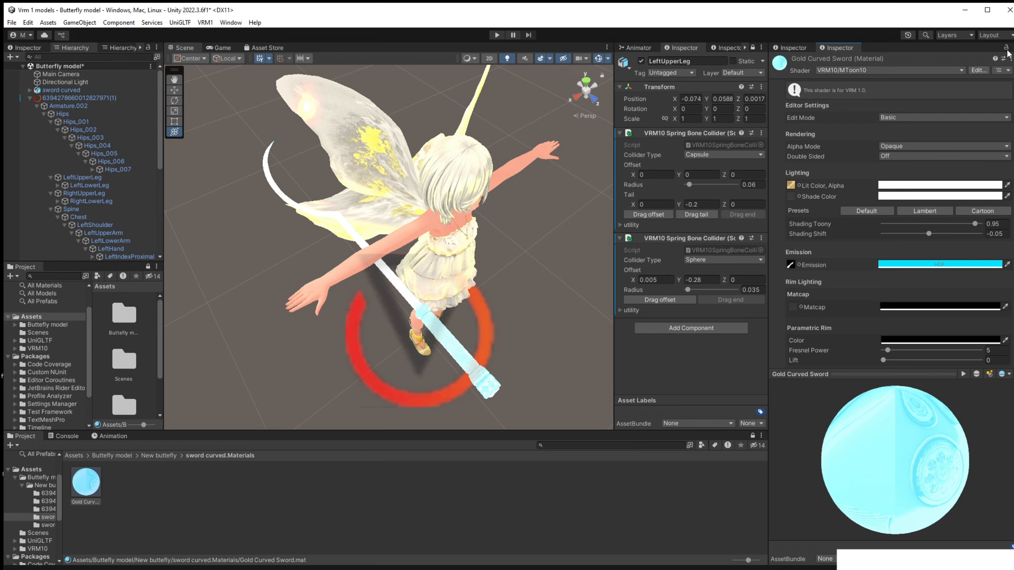
pyautogui.click(892, 118)
pyautogui.click(905, 141)
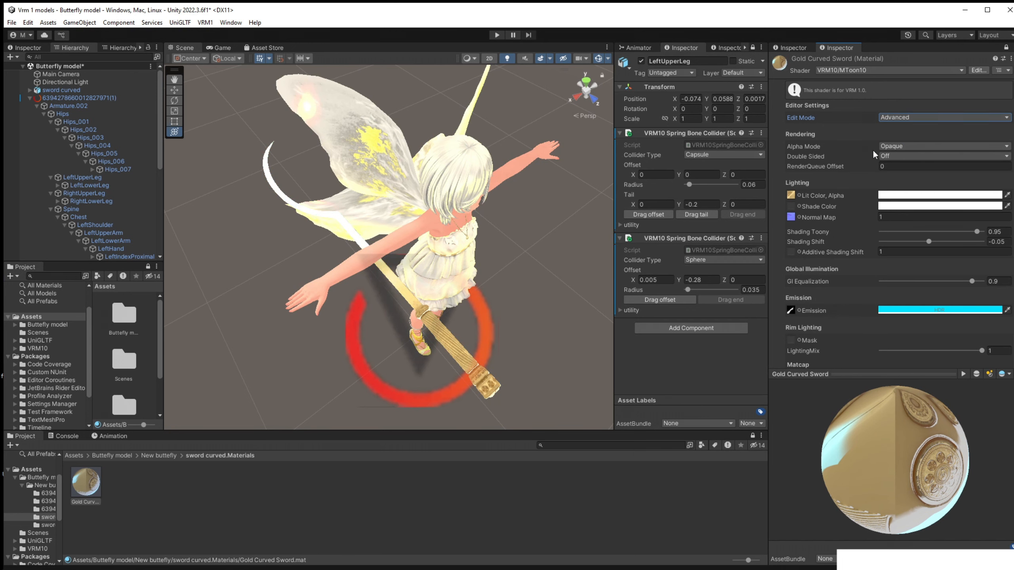
# Assign the GCS_Sword_BaseColor texture to the Shade Color slot of the Gold Curved Sword material.
pyautogui.moveTo(584, 375); pyautogui.dragTo(539, 323, button='middle')
pyautogui.scroll(4, 538, 322)
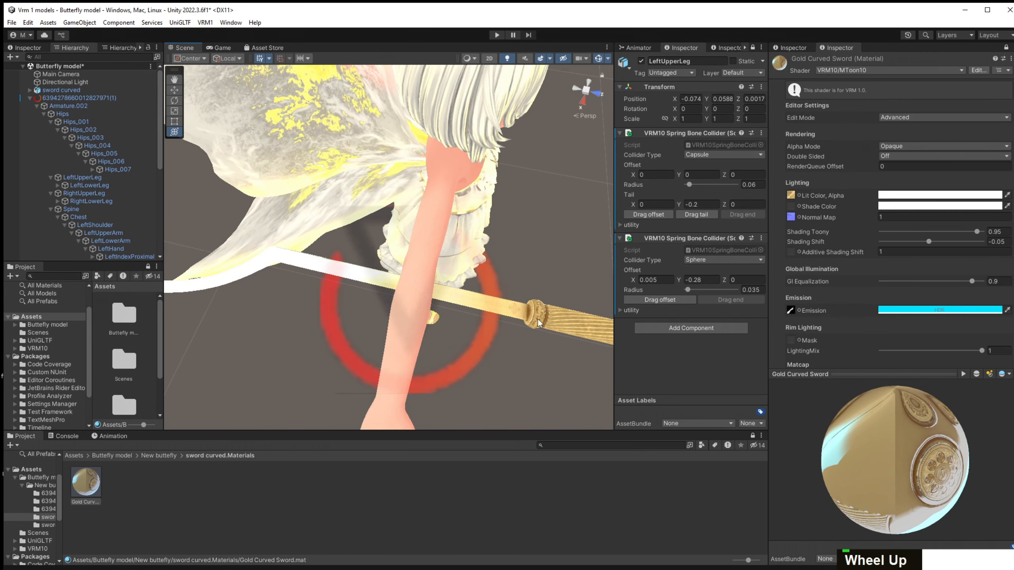
pyautogui.moveTo(551, 268); pyautogui.dragTo(531, 242, button='right')
pyautogui.scroll(-2, 552, 268)
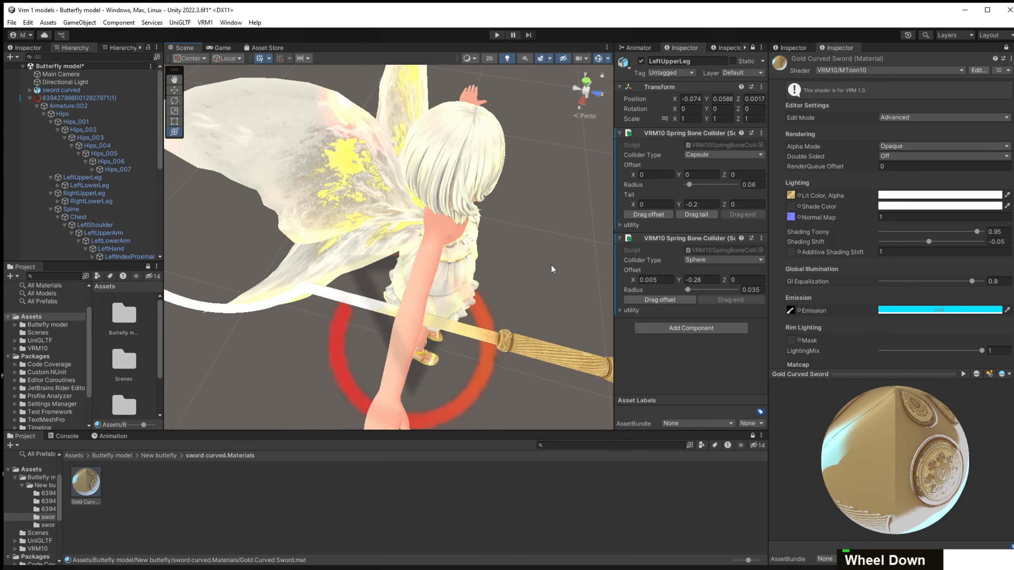
pyautogui.moveTo(552, 267); pyautogui.dragTo(534, 249, button='middle')
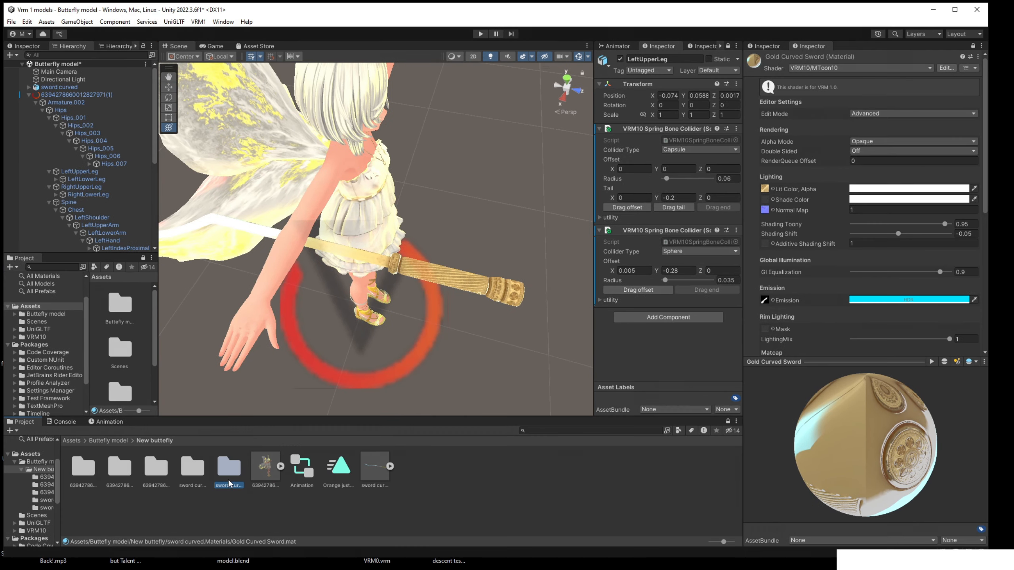
pyautogui.doubleClick(230, 481)
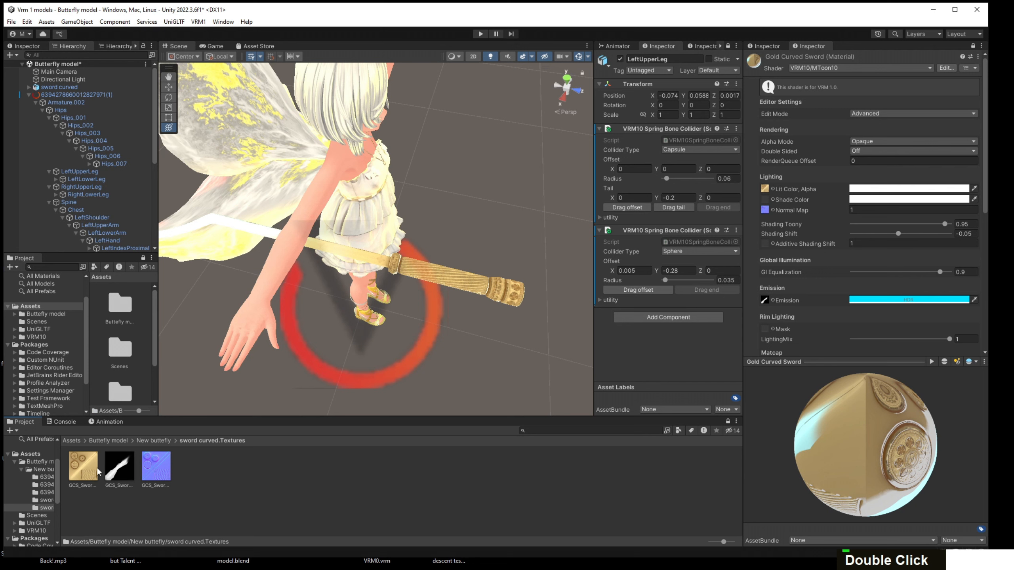
pyautogui.moveTo(84, 468); pyautogui.dragTo(764, 199)
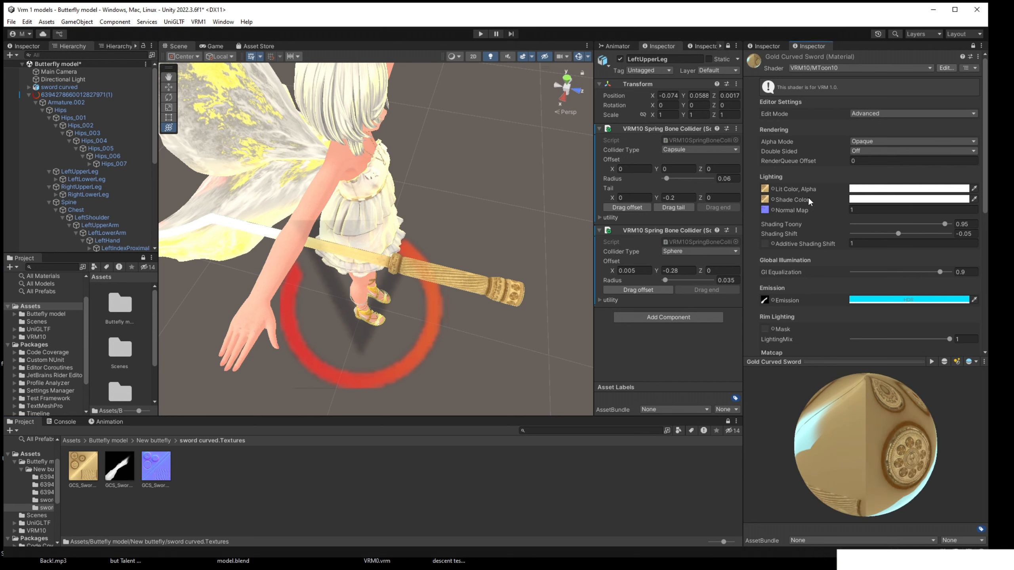
# Darken the Gold Curved Sword material's Shade Color tint slightly to a very light grey.
pyautogui.click(858, 198)
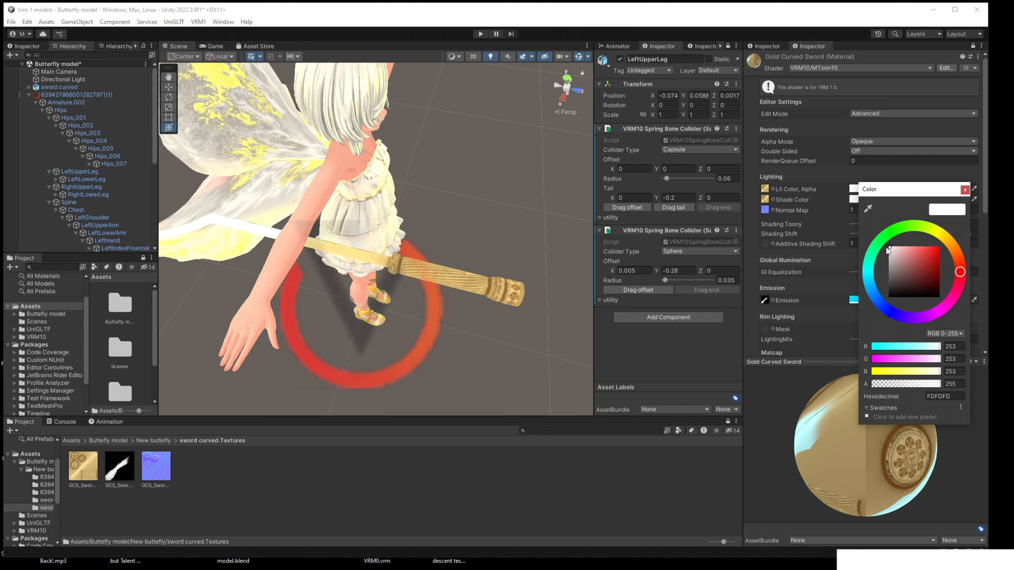
pyautogui.moveTo(887, 249); pyautogui.dragTo(878, 248)
pyautogui.click(816, 175)
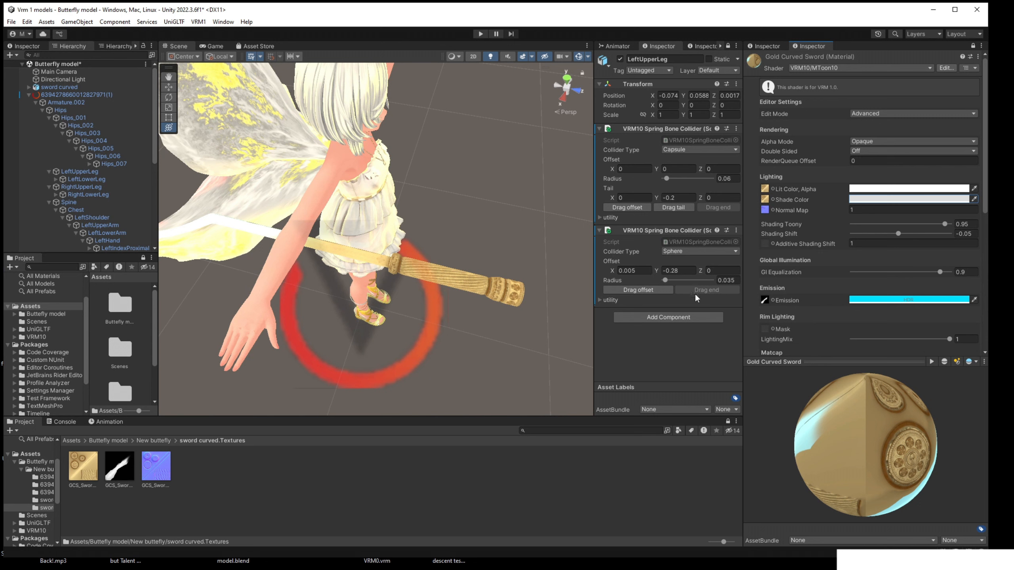
# Try white as the Gold Curved Sword material's Emission color and check the blade in the scene.
pyautogui.scroll(-3, 851, 225)
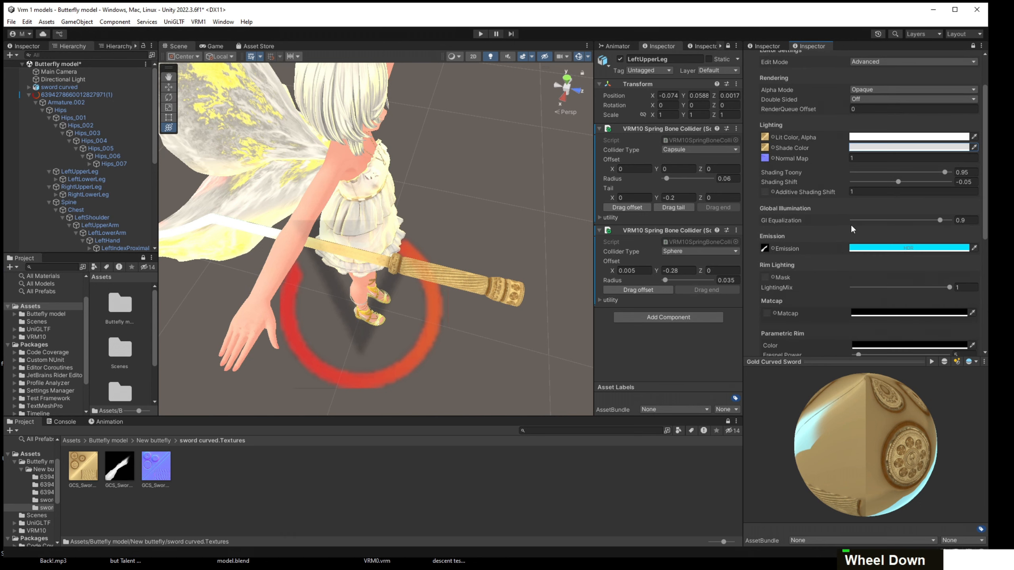
pyautogui.scroll(-3, 851, 222)
pyautogui.click(889, 196)
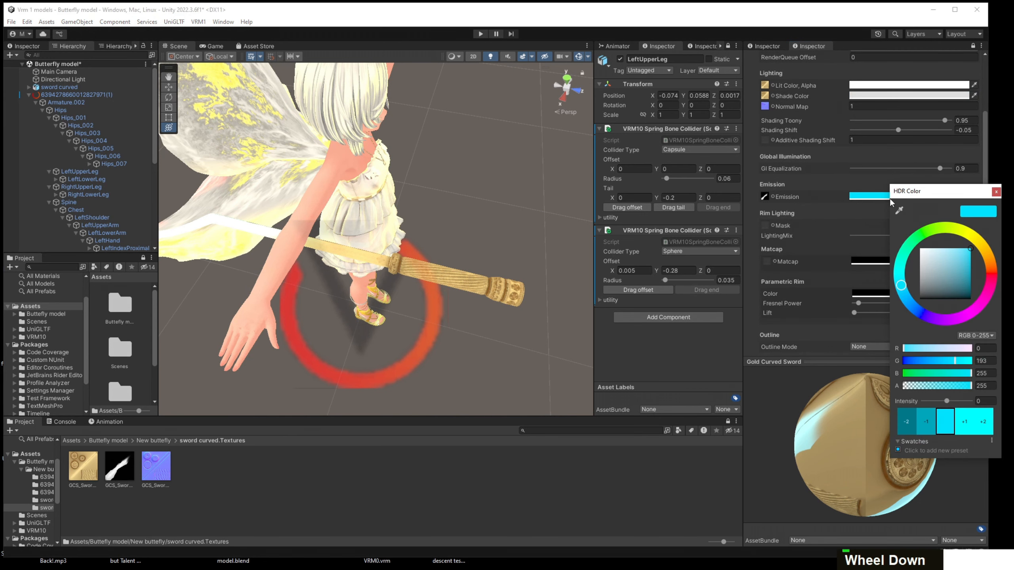
pyautogui.click(980, 242)
pyautogui.moveTo(960, 255)
pyautogui.mouseDown()
pyautogui.moveTo(926, 238)
pyautogui.moveTo(996, 228)
pyautogui.mouseUp()
pyautogui.moveTo(995, 224)
pyautogui.mouseDown()
pyautogui.moveTo(936, 235)
pyautogui.moveTo(919, 226)
pyautogui.mouseUp()
pyautogui.moveTo(379, 240); pyautogui.dragTo(355, 238, button='right')
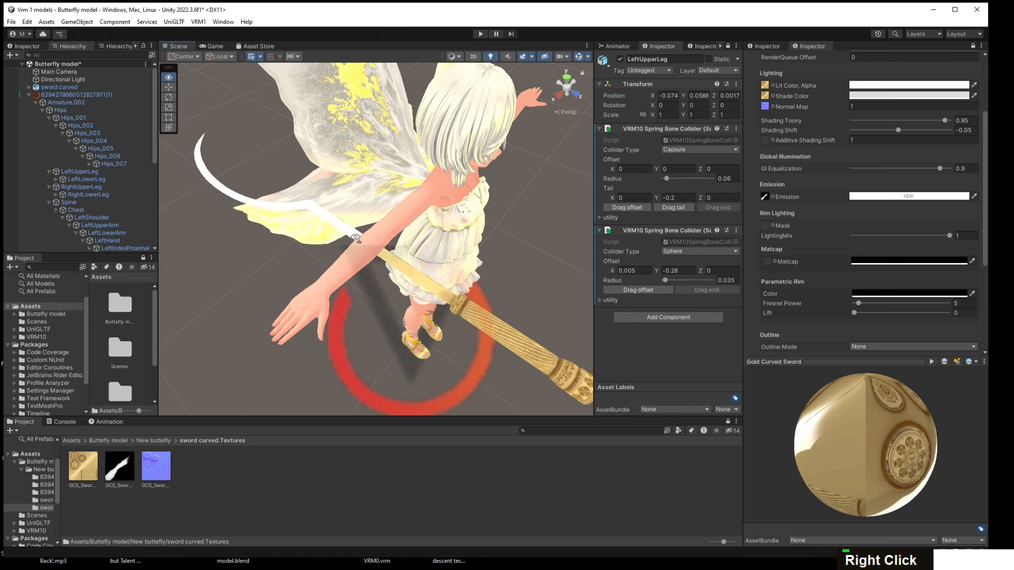
# Set the Gold Curved Sword material's Emission color to a dark yellow.
pyautogui.click(928, 196)
pyautogui.moveTo(991, 251)
pyautogui.mouseDown()
pyautogui.moveTo(1001, 249)
pyautogui.moveTo(1008, 295)
pyautogui.moveTo(1008, 284)
pyautogui.mouseUp()
pyautogui.click(1011, 234)
pyautogui.click(1004, 251)
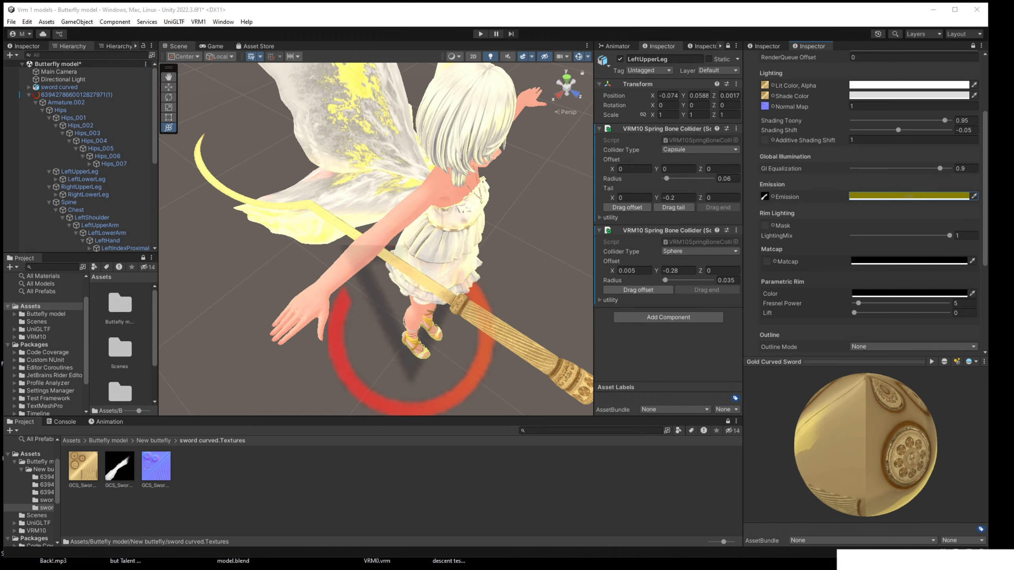
pyautogui.moveTo(475, 290); pyautogui.dragTo(487, 308, button='right')
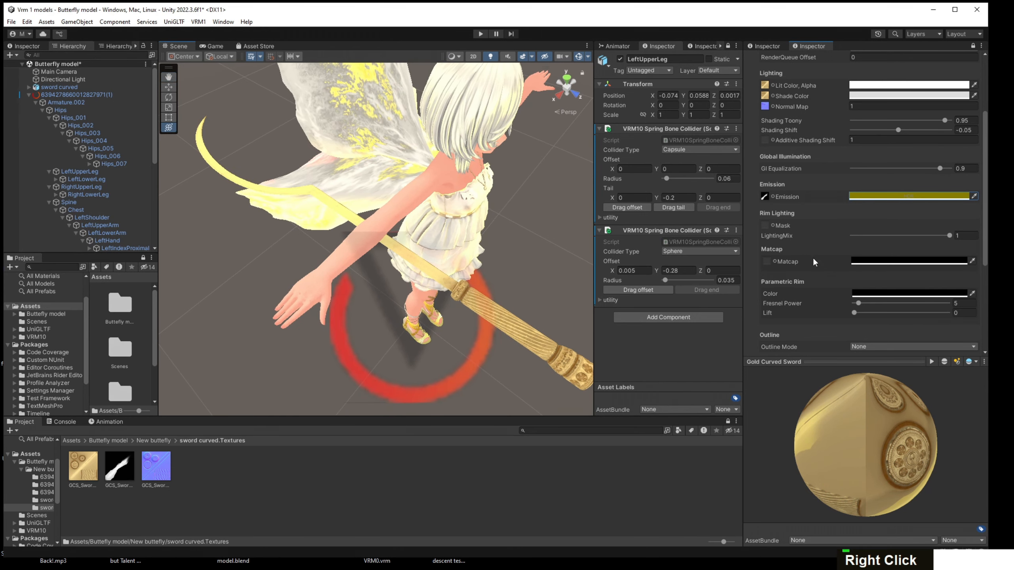
# Assign the gold matcap texture to the Gold Curved Sword material's Matcap slot and inspect the handle up close.
pyautogui.click(775, 260)
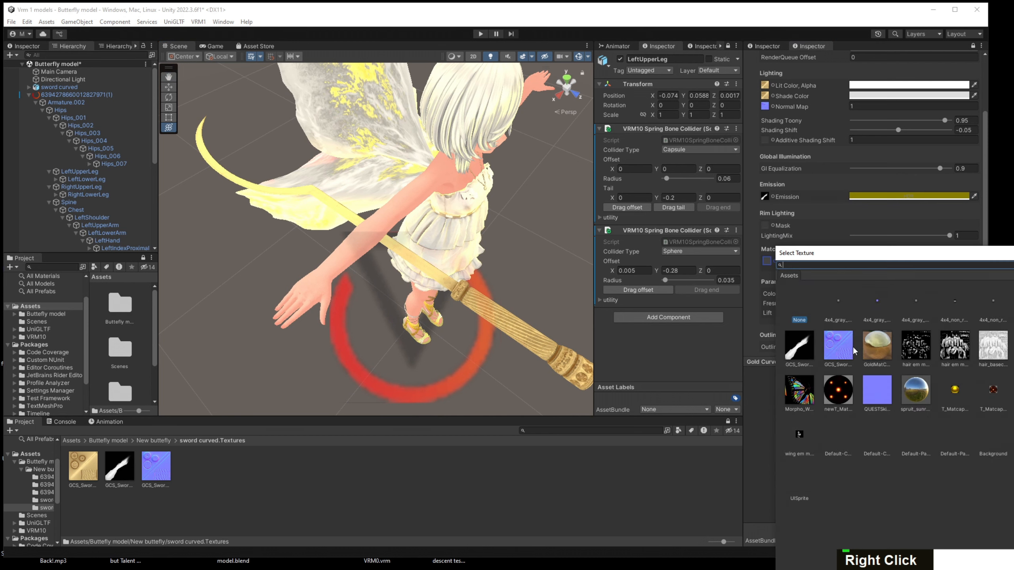
pyautogui.click(881, 358)
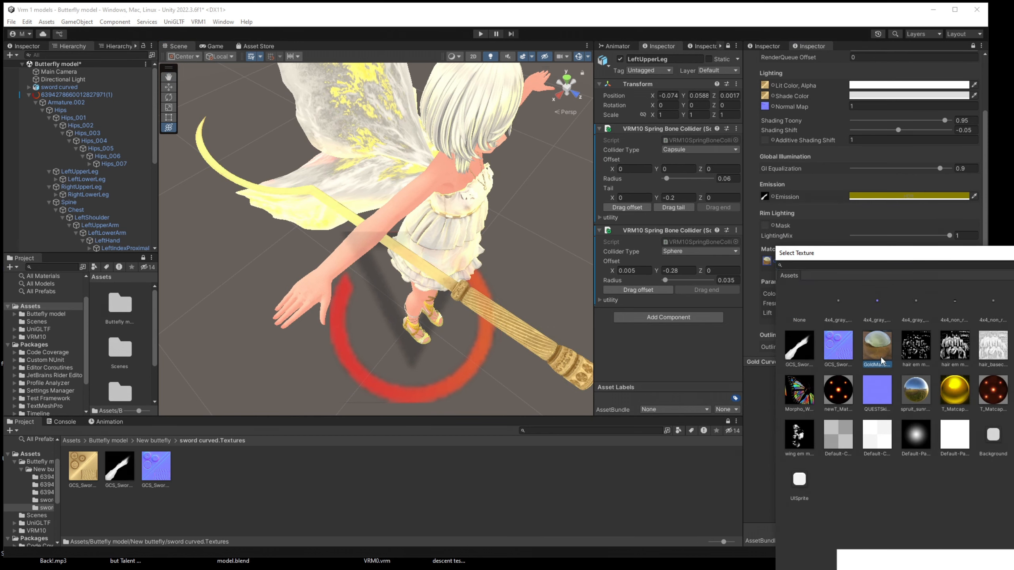
pyautogui.doubleClick(870, 357)
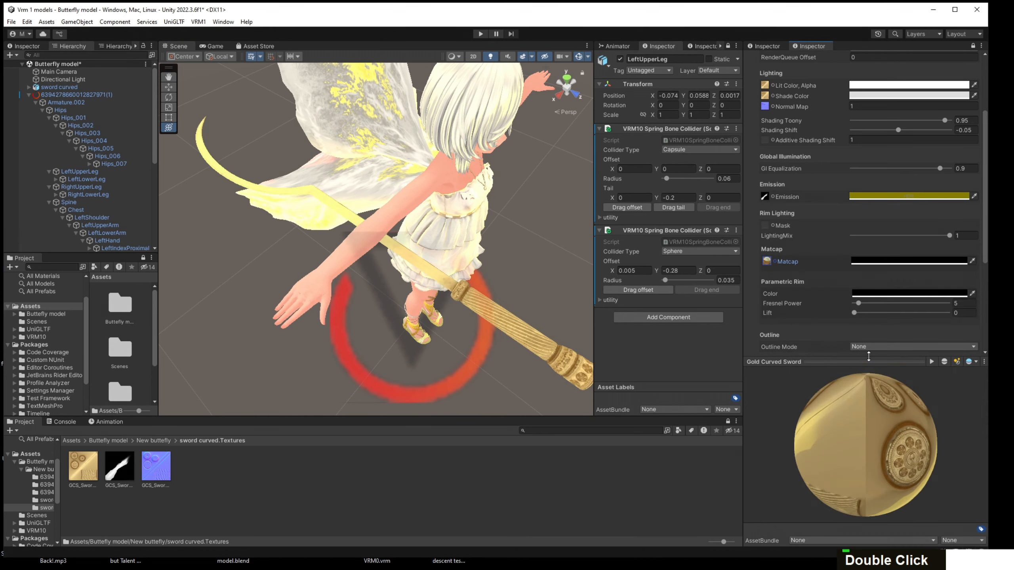
pyautogui.moveTo(456, 262); pyautogui.dragTo(433, 176, button='right')
pyautogui.moveTo(429, 351); pyautogui.dragTo(434, 192, button='middle')
pyautogui.moveTo(509, 265); pyautogui.dragTo(548, 275, button='right')
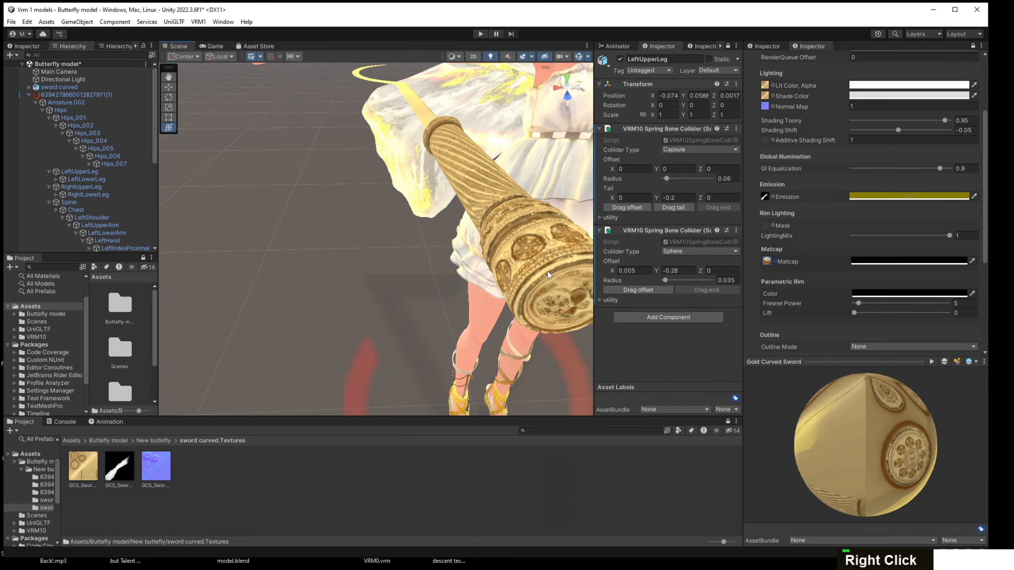
# Set the Gold Curved Sword material's Matcap color to a medium grey.
pyautogui.click(929, 262)
pyautogui.moveTo(975, 351)
pyautogui.mouseDown()
pyautogui.moveTo(949, 333)
pyautogui.moveTo(942, 297)
pyautogui.moveTo(915, 389)
pyautogui.moveTo(888, 350)
pyautogui.moveTo(891, 335)
pyautogui.moveTo(868, 334)
pyautogui.mouseUp()
pyautogui.rightClick(689, 319)
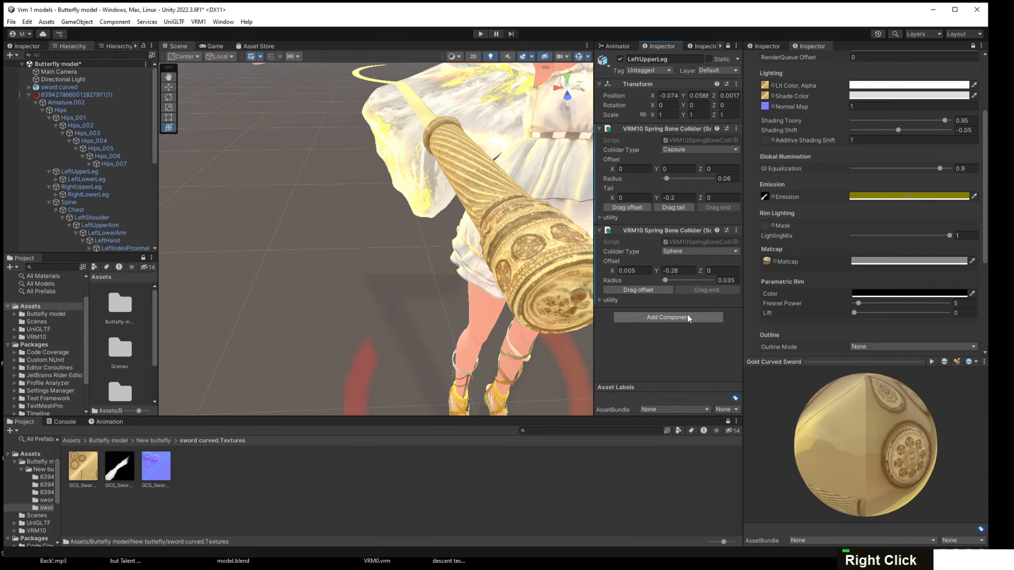
# Try tilting the standalone sword curved object beside the butterfly model.
pyautogui.moveTo(460, 314); pyautogui.dragTo(590, 312, button='right')
pyautogui.scroll(-3, 587, 309)
pyautogui.moveTo(587, 309); pyautogui.dragTo(562, 328, button='middle')
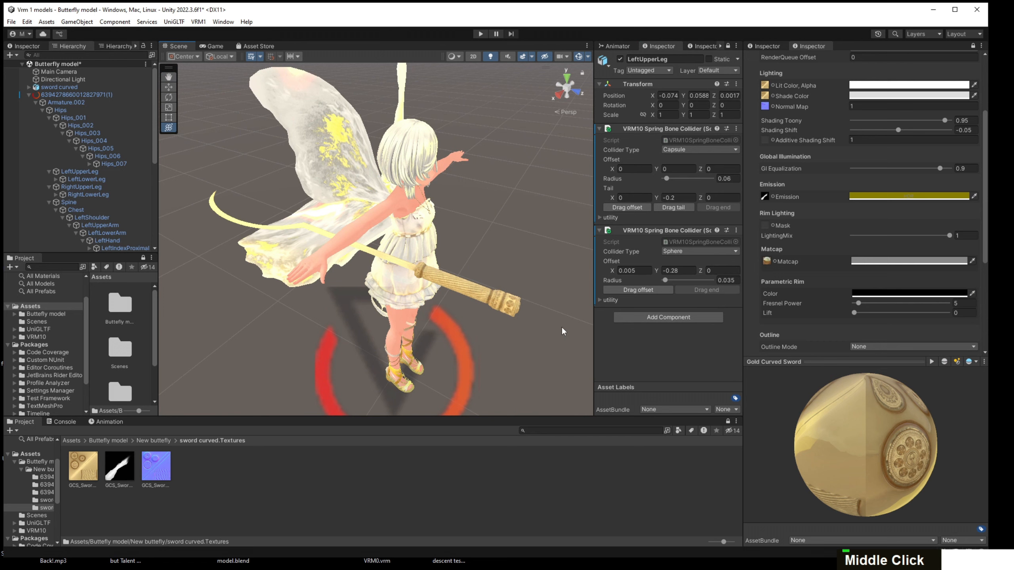
pyautogui.click(437, 287)
pyautogui.click(474, 291)
pyautogui.hotkey('ctrl', 'z')
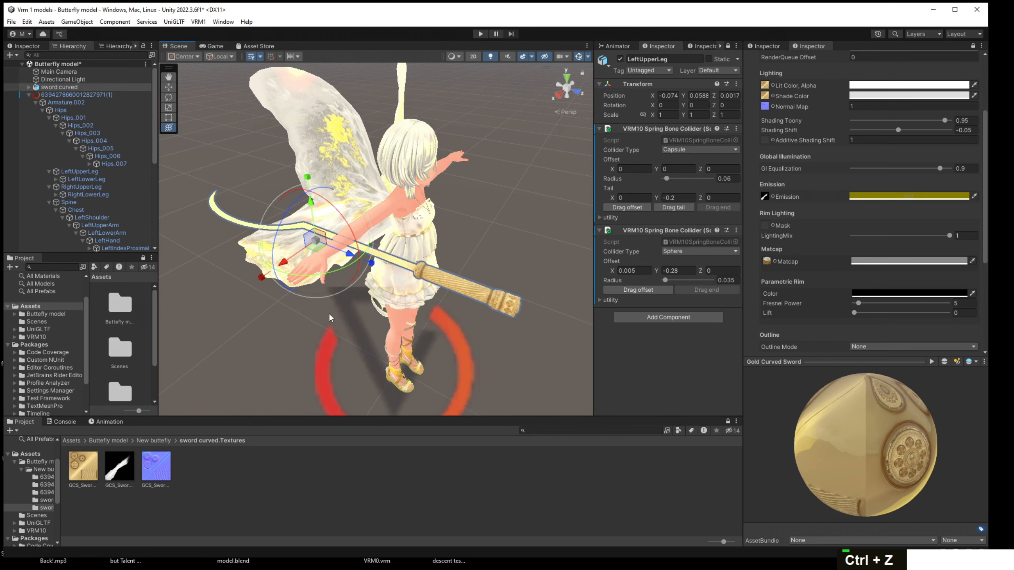
pyautogui.moveTo(331, 271); pyautogui.dragTo(401, 283)
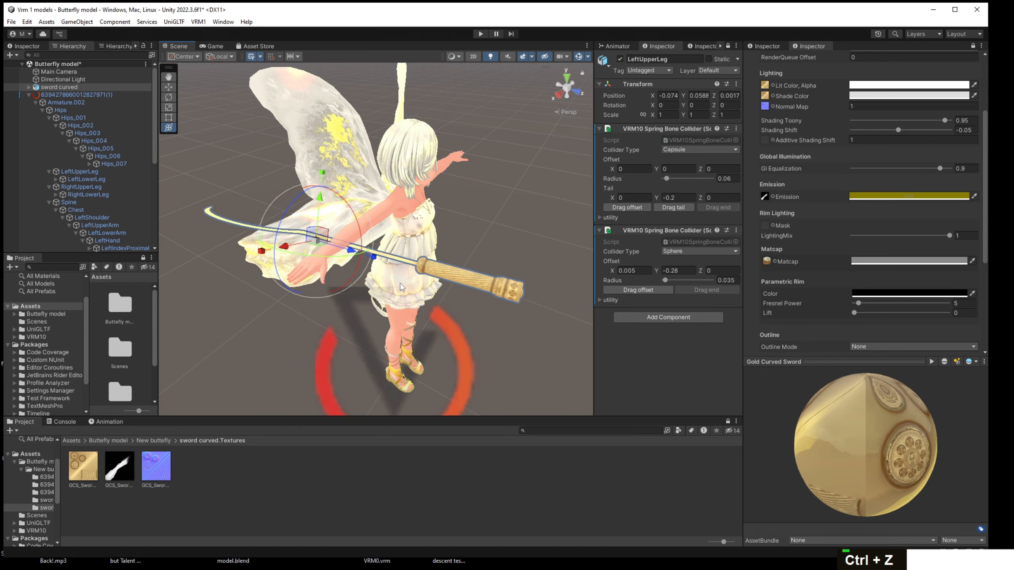
# Delete the standalone sword curved from the scene and add the asset from the New butterfly folder as a child of LeftHand.
pyautogui.press('Delete')
pyautogui.doubleClick(154, 440)
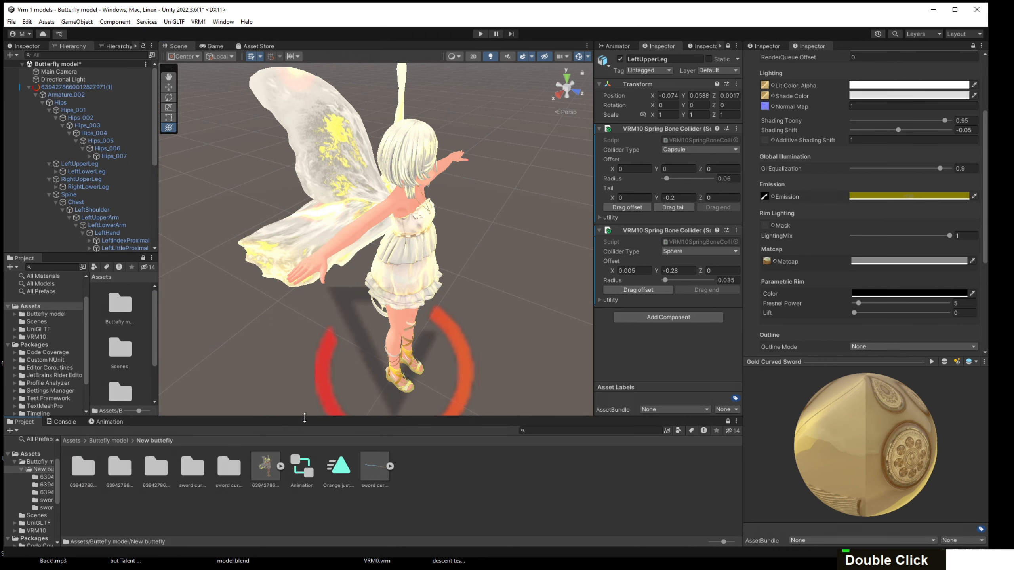
pyautogui.doubleClick(267, 463)
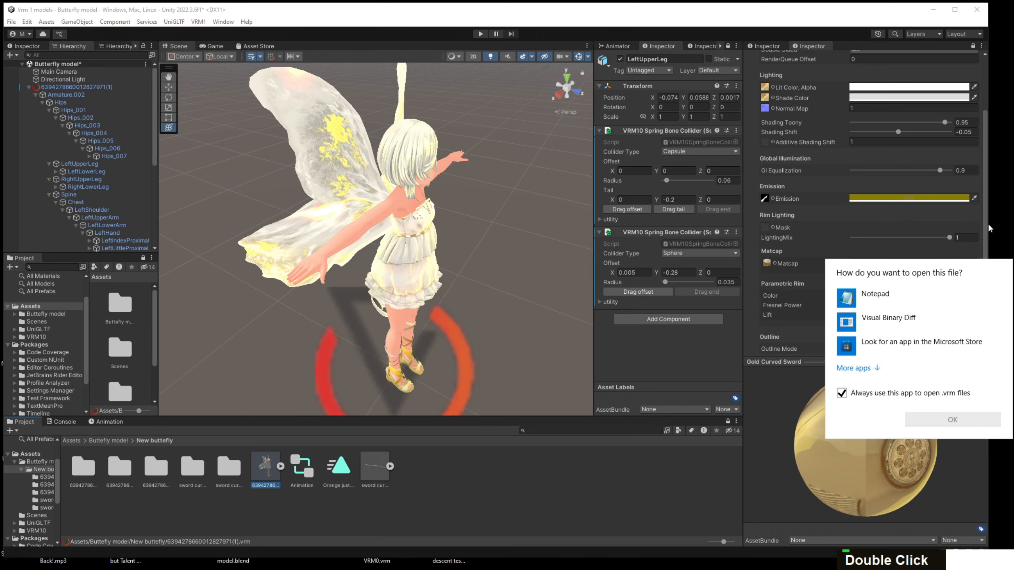
pyautogui.rightClick(760, 394)
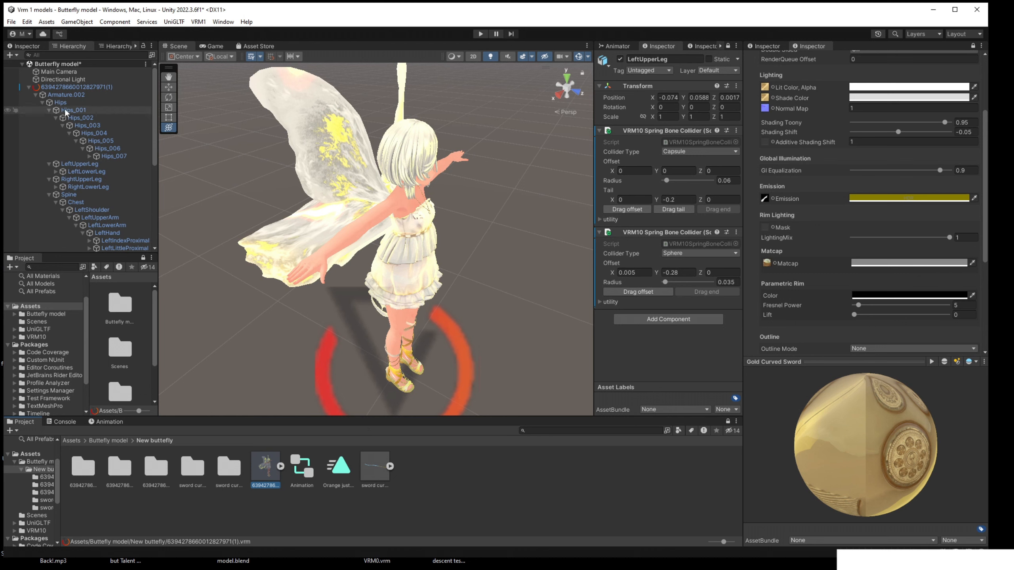
pyautogui.scroll(-5, 87, 123)
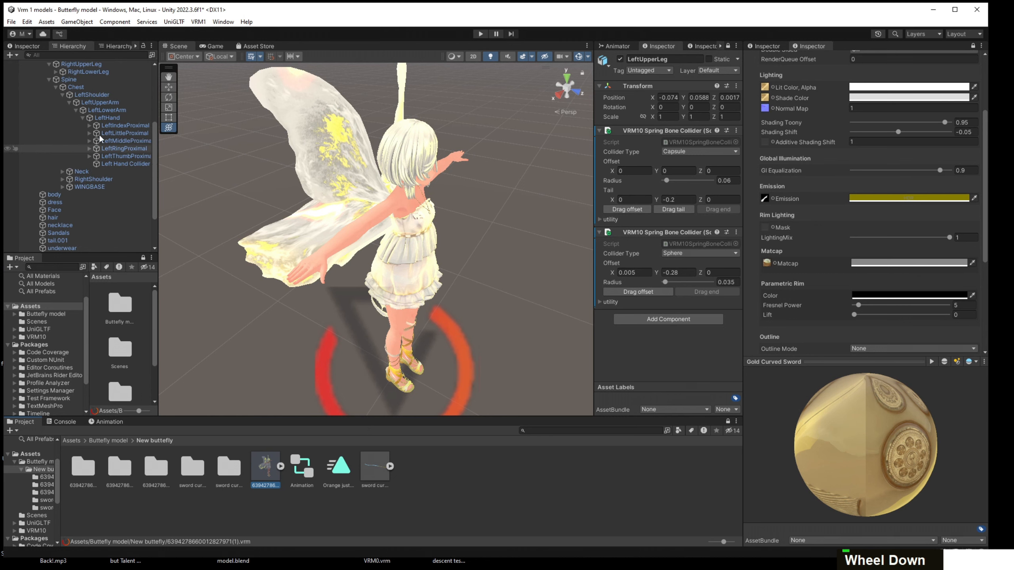
pyautogui.scroll(3, 111, 190)
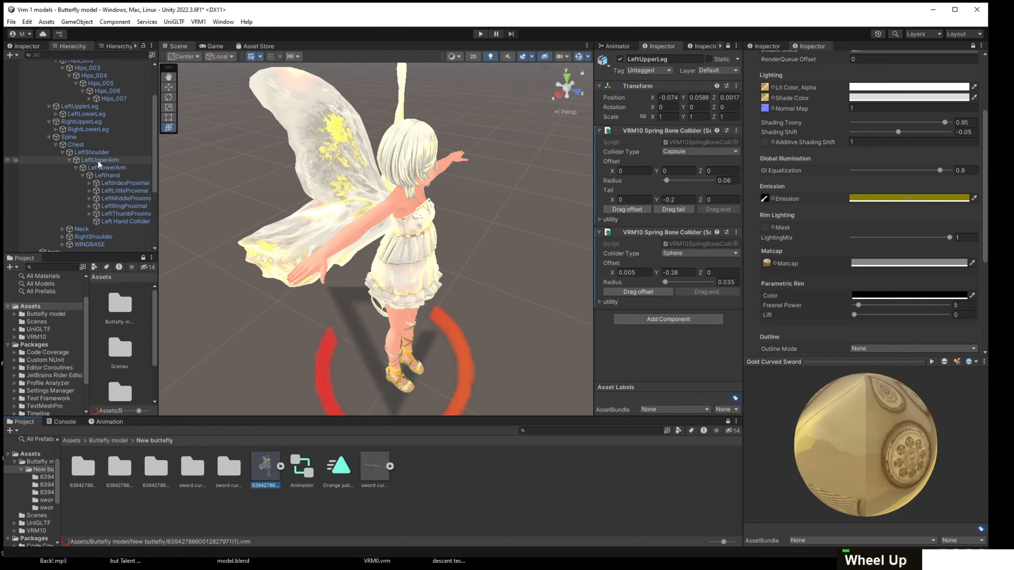
pyautogui.moveTo(379, 474); pyautogui.dragTo(106, 176)
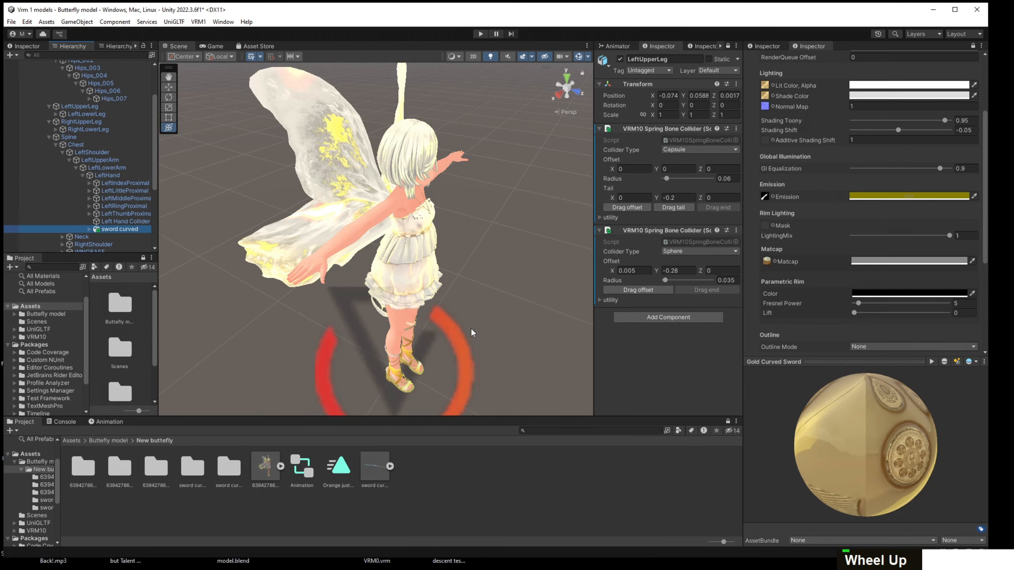
# Lower the sword curved to the model's height, turn it around and move it beside the left hand.
pyautogui.scroll(-3, 467, 310)
pyautogui.scroll(-2, 468, 310)
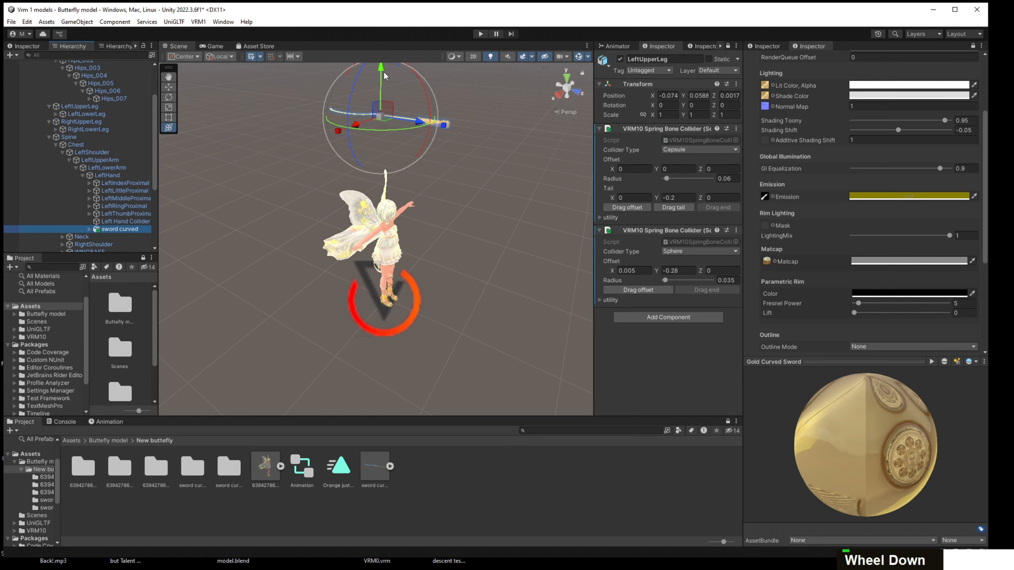
pyautogui.moveTo(383, 70); pyautogui.dragTo(386, 183)
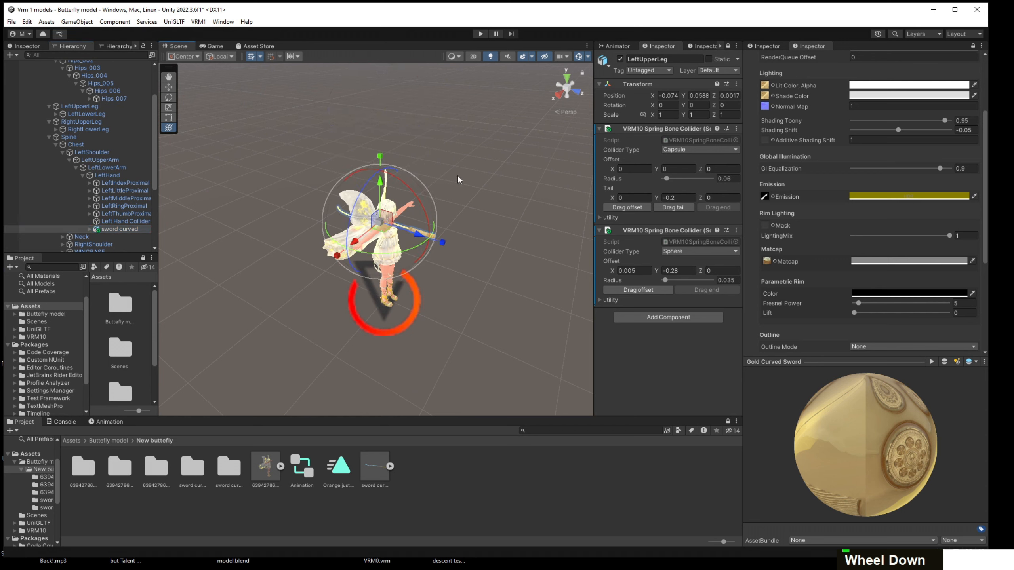
pyautogui.scroll(5, 457, 180)
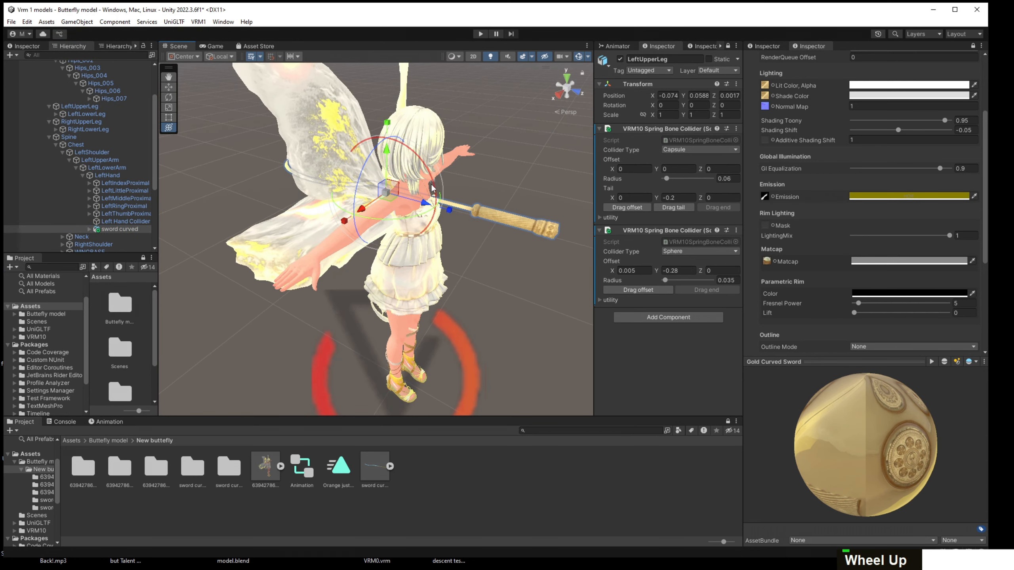
pyautogui.moveTo(390, 190); pyautogui.dragTo(369, 208)
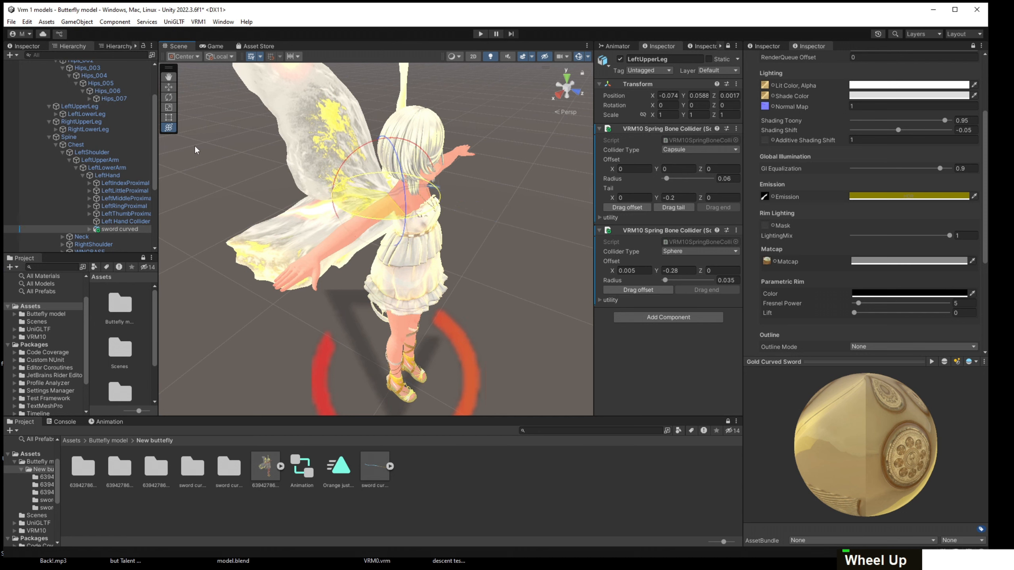
pyautogui.hotkey('ctrl', 'z')
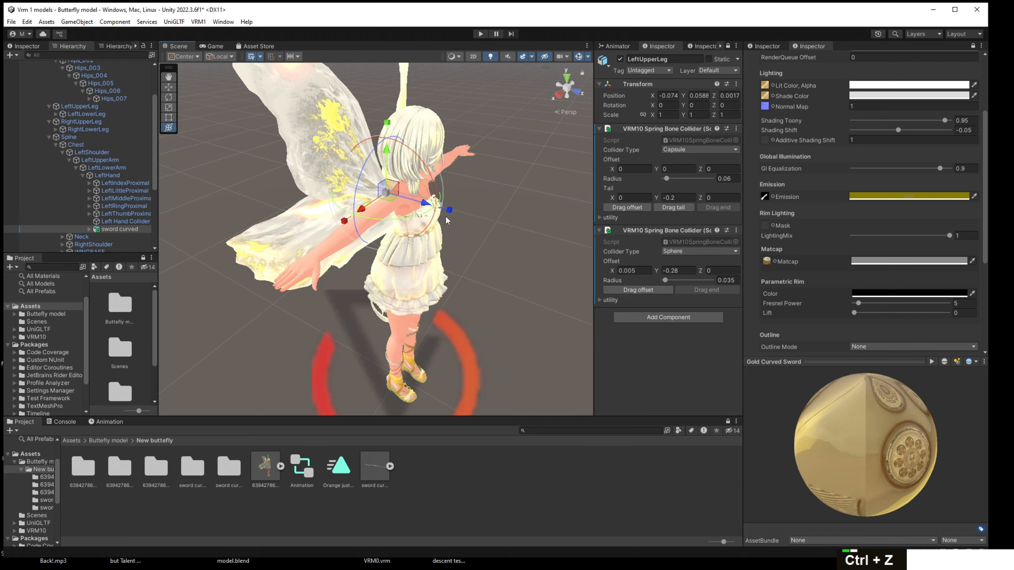
pyautogui.keyDown('ctrl'); pyautogui.click(466, 183); pyautogui.keyUp('ctrl')
pyautogui.keyDown('ctrl'); pyautogui.moveTo(465, 181); pyautogui.dragTo(514, 161); pyautogui.keyUp('ctrl')
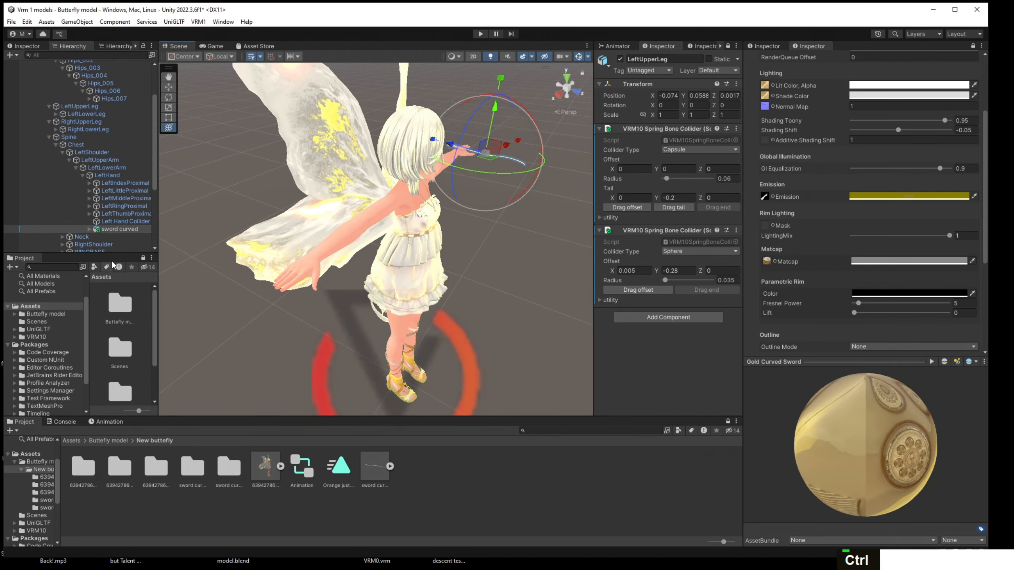
# Slide the sword curved into place so its handle lies across the model's left hand.
pyautogui.moveTo(307, 254); pyautogui.dragTo(477, 231, button='right')
pyautogui.moveTo(239, 259); pyautogui.dragTo(362, 315, button='middle')
pyautogui.moveTo(362, 315); pyautogui.dragTo(451, 300, button='right')
pyautogui.moveTo(452, 300); pyautogui.dragTo(461, 281, button='middle')
pyautogui.scroll(-5, 405, 219)
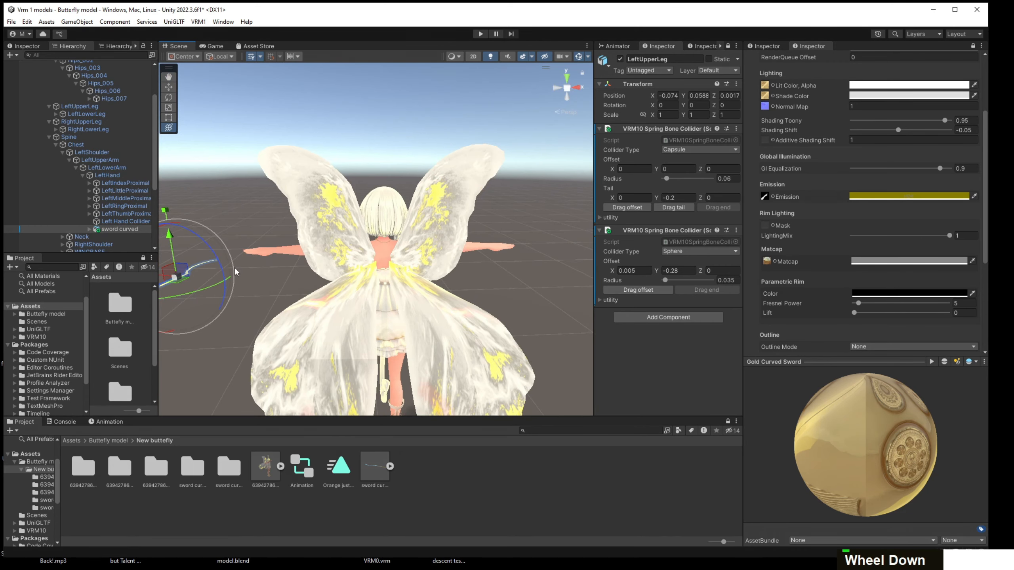
pyautogui.moveTo(506, 114); pyautogui.dragTo(516, 253, button='middle')
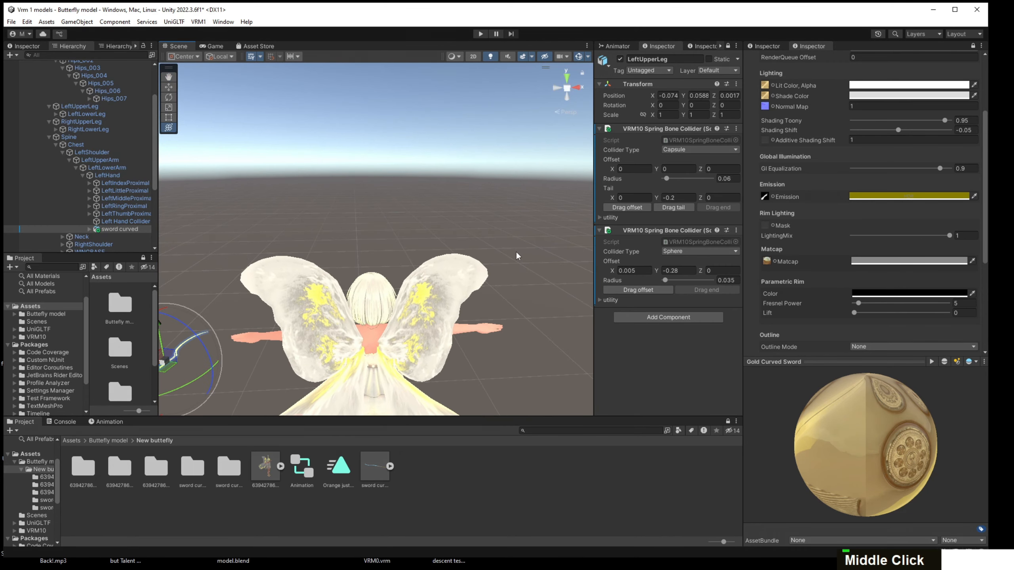
pyautogui.moveTo(516, 253); pyautogui.dragTo(575, 287, button='right')
pyautogui.moveTo(223, 256); pyautogui.dragTo(357, 293, button='middle')
pyautogui.moveTo(481, 346); pyautogui.dragTo(437, 298)
pyautogui.moveTo(437, 299); pyautogui.dragTo(291, 229, button='right')
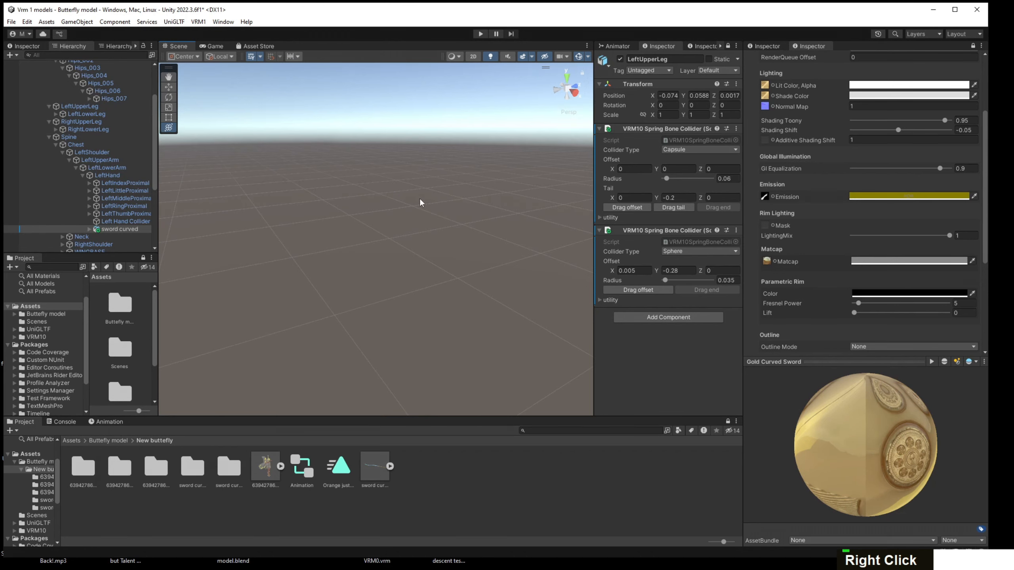
pyautogui.scroll(-5, 420, 198)
pyautogui.moveTo(365, 220); pyautogui.dragTo(351, 280, button='right')
pyautogui.moveTo(351, 280); pyautogui.dragTo(423, 268, button='middle')
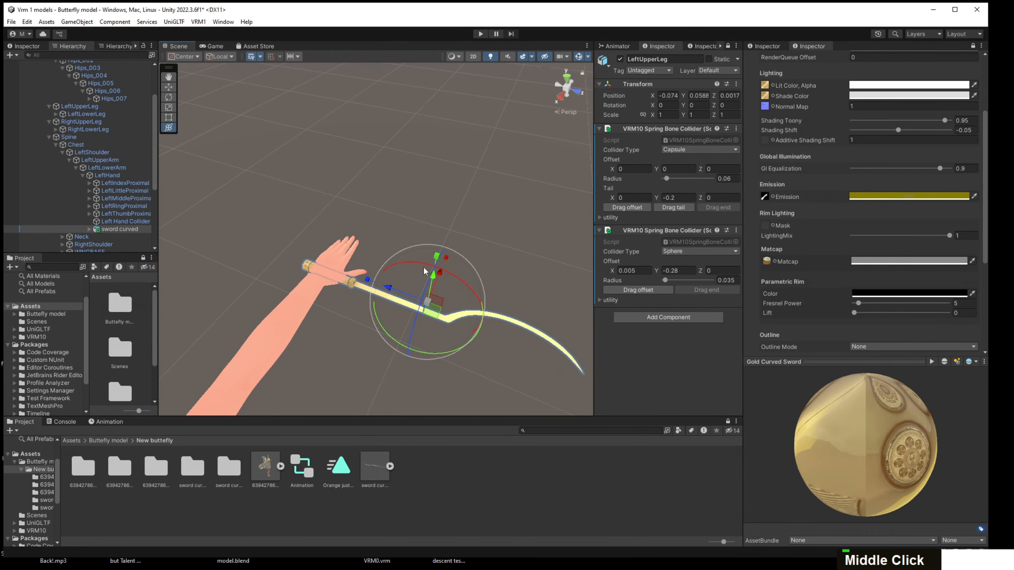
pyautogui.scroll(3, 431, 284)
pyautogui.moveTo(472, 348); pyautogui.dragTo(479, 343)
pyautogui.moveTo(421, 329); pyautogui.dragTo(473, 338)
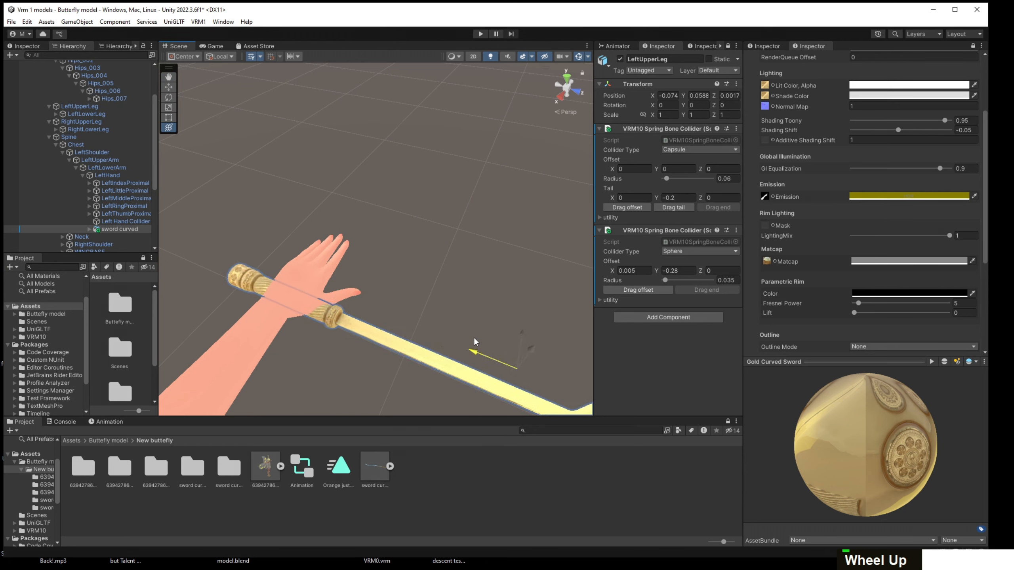
# Rescale the sword curved to make it thicker while keeping its handle in the left hand, and check the fit.
pyautogui.moveTo(473, 338); pyautogui.dragTo(345, 233, button='right')
pyautogui.moveTo(344, 234); pyautogui.dragTo(339, 255, button='middle')
pyautogui.scroll(2, 432, 236)
pyautogui.moveTo(431, 236); pyautogui.dragTo(402, 274, button='right')
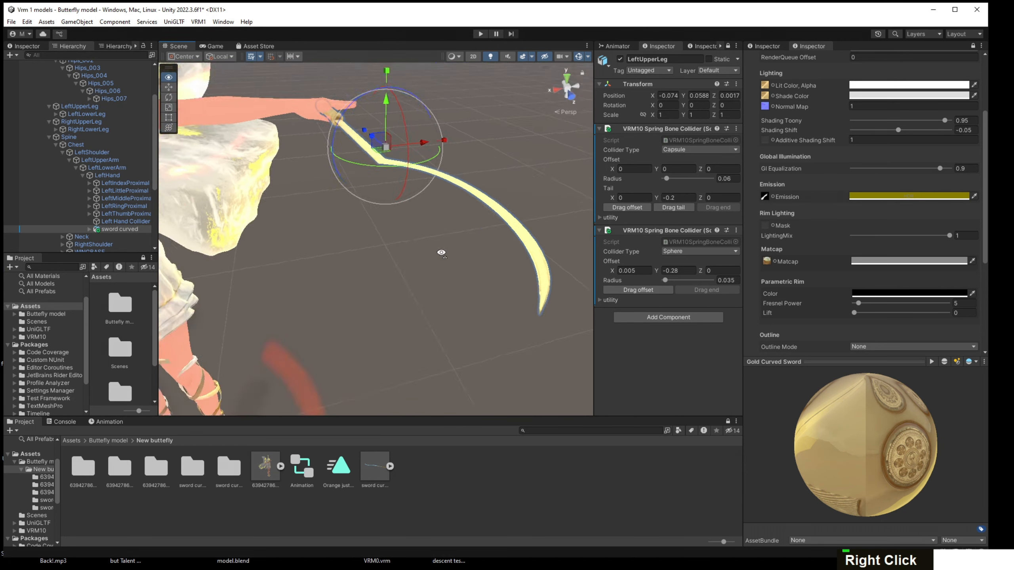
pyautogui.moveTo(402, 274); pyautogui.dragTo(439, 265, button='middle')
pyautogui.moveTo(439, 265); pyautogui.dragTo(384, 299, button='right')
pyautogui.moveTo(384, 299); pyautogui.dragTo(417, 290, button='middle')
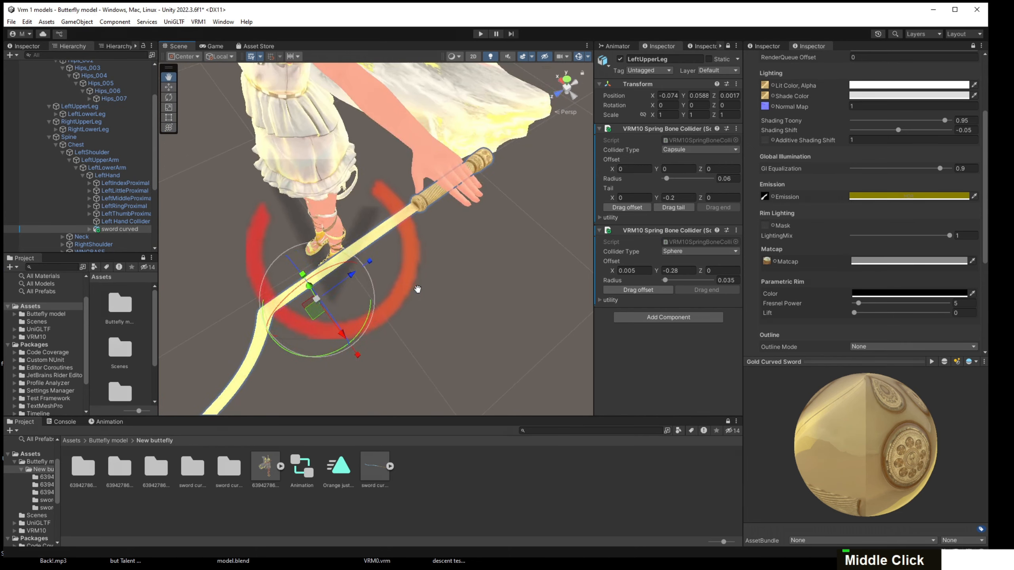
pyautogui.moveTo(416, 290); pyautogui.dragTo(346, 290, button='right')
pyautogui.scroll(-2, 396, 290)
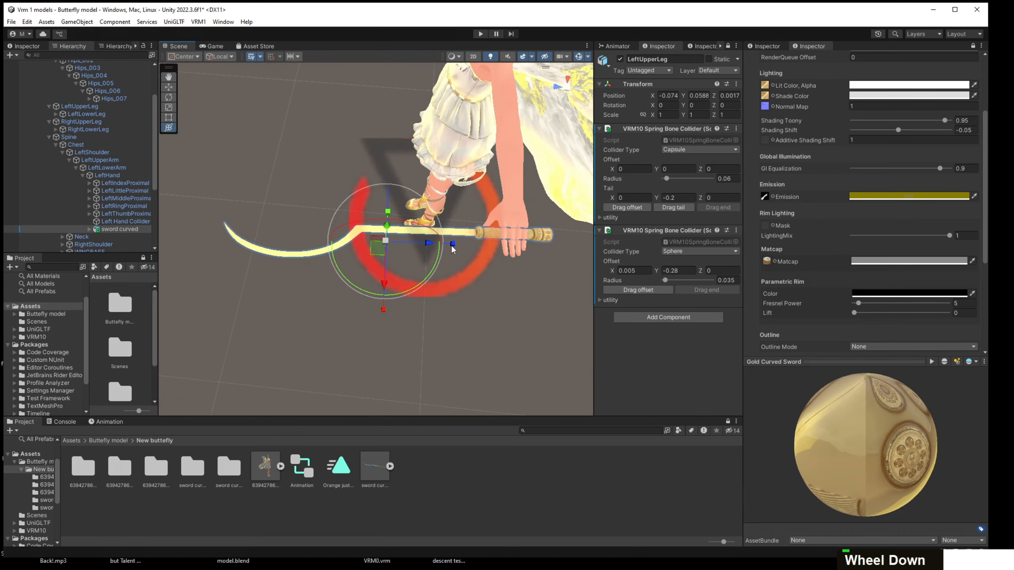
pyautogui.moveTo(452, 243); pyautogui.dragTo(406, 232)
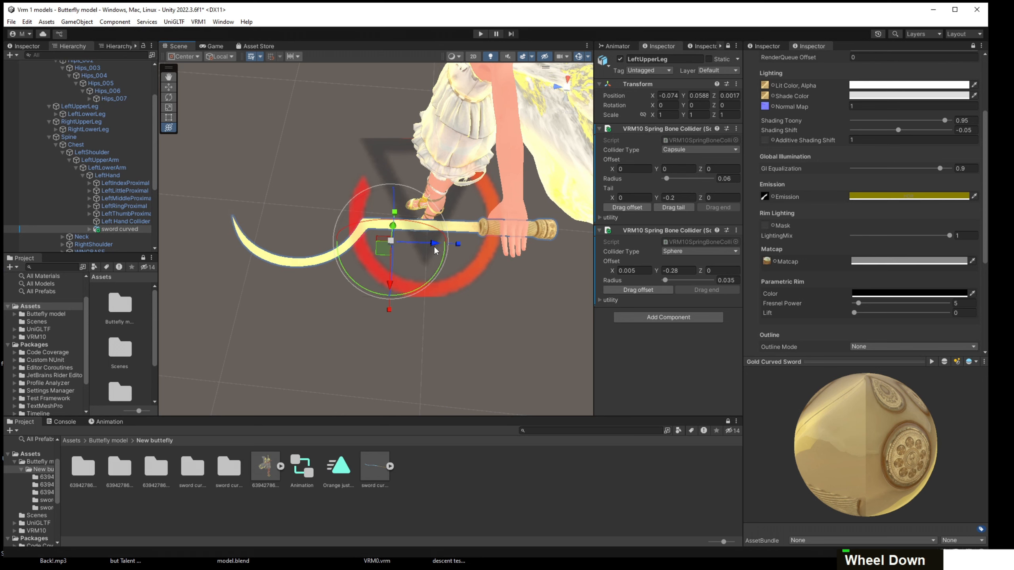
pyautogui.moveTo(434, 246); pyautogui.dragTo(443, 204, button='right')
pyautogui.moveTo(455, 260); pyautogui.dragTo(439, 195, button='middle')
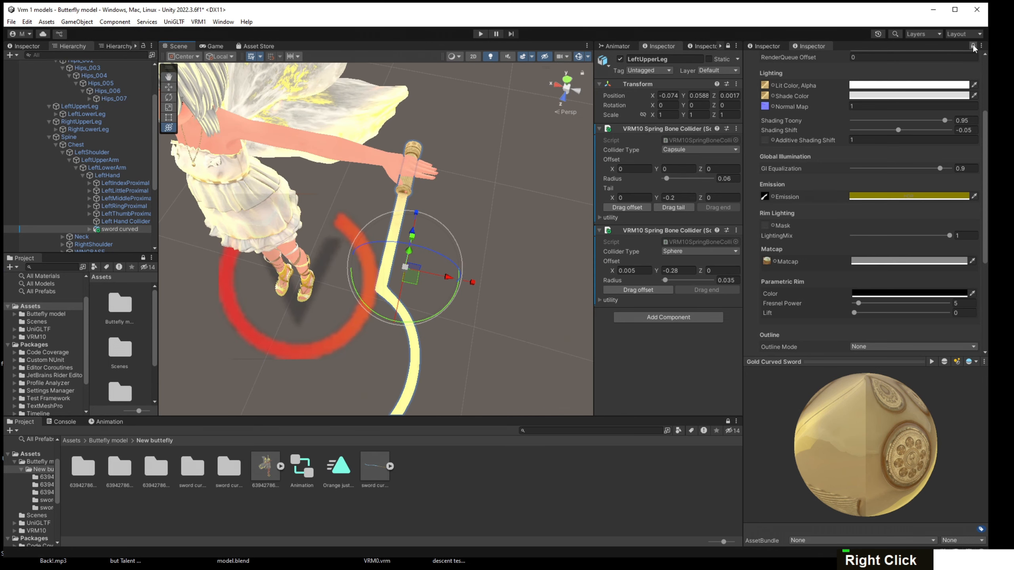
# Unlock the Inspector and rename the sword curved object under LeftHand to Left sword curved.
pyautogui.click(972, 45)
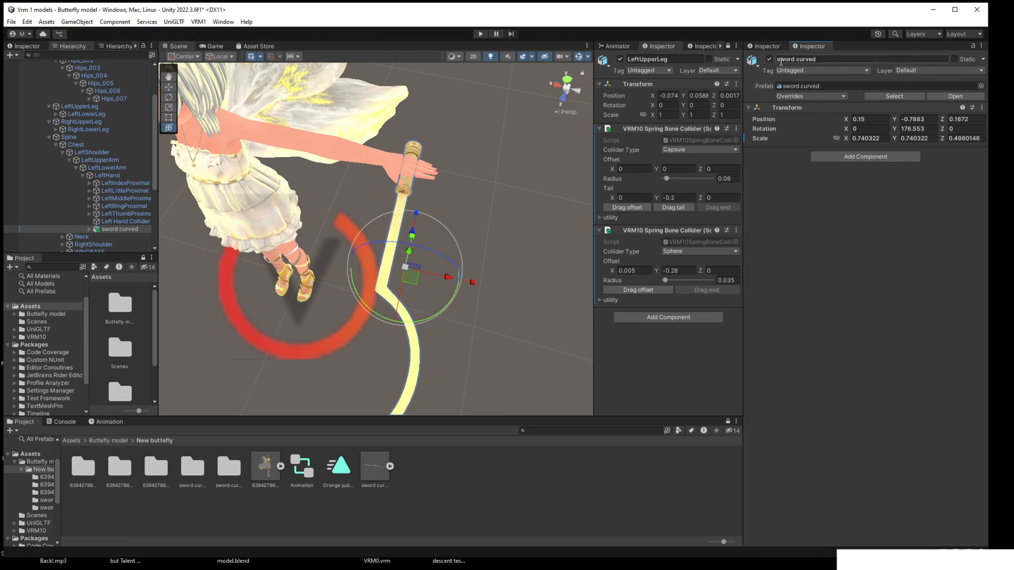
pyautogui.press('Left')
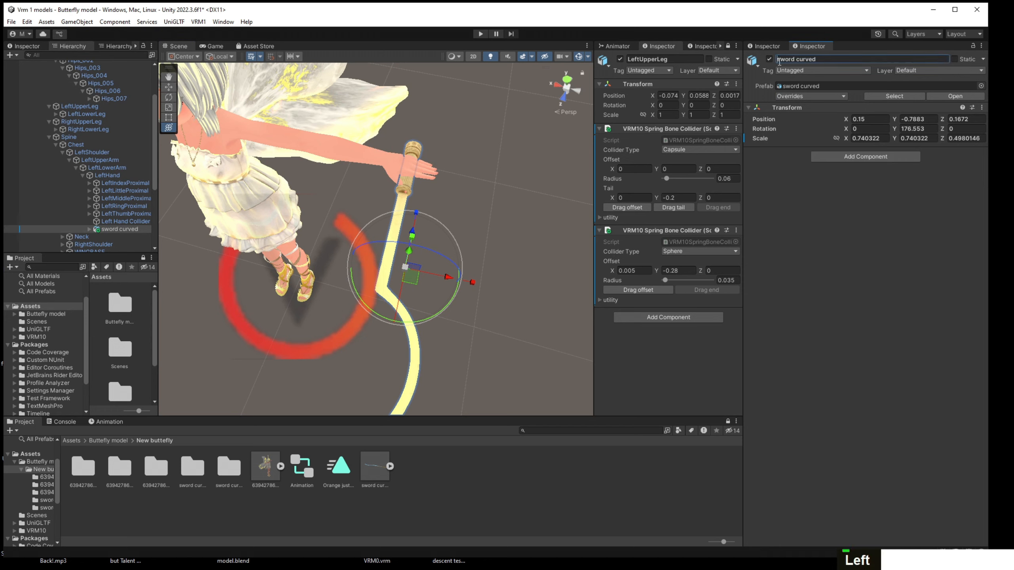
pyautogui.write('Left')
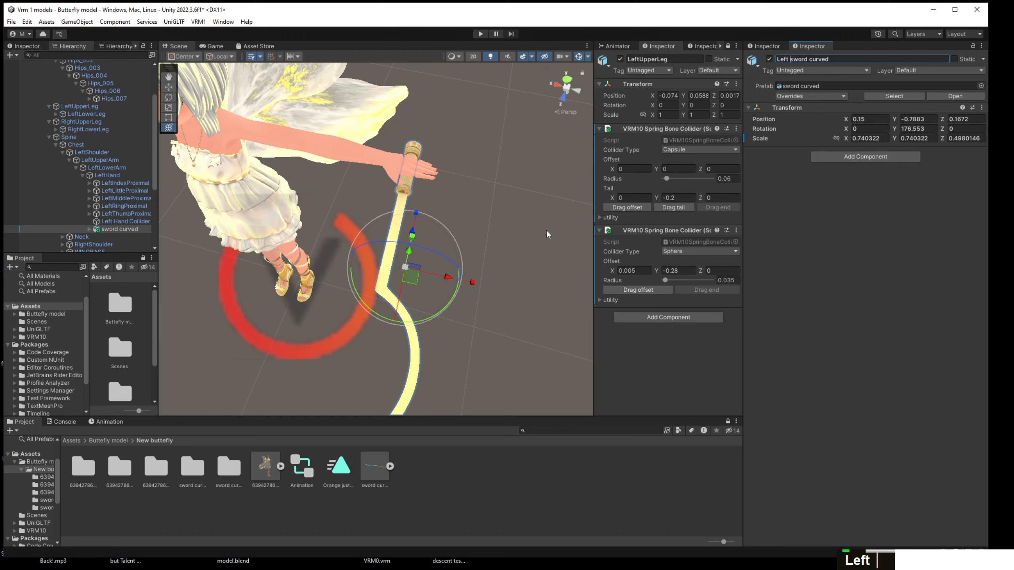
pyautogui.moveTo(546, 229); pyautogui.dragTo(421, 200, button='right')
pyautogui.scroll(-3, 420, 200)
pyautogui.moveTo(420, 200); pyautogui.dragTo(426, 205, button='middle')
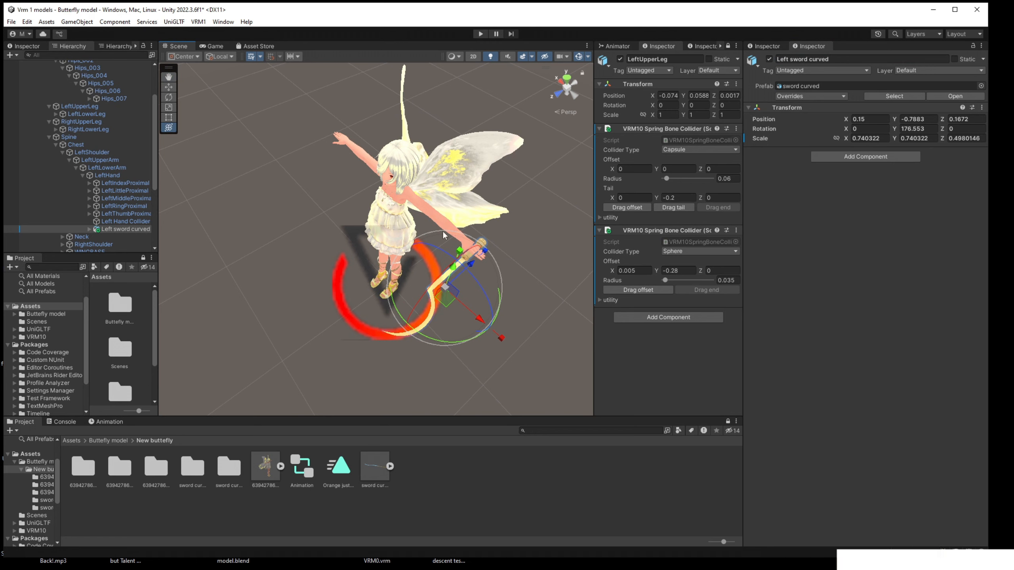
pyautogui.scroll(2, 505, 299)
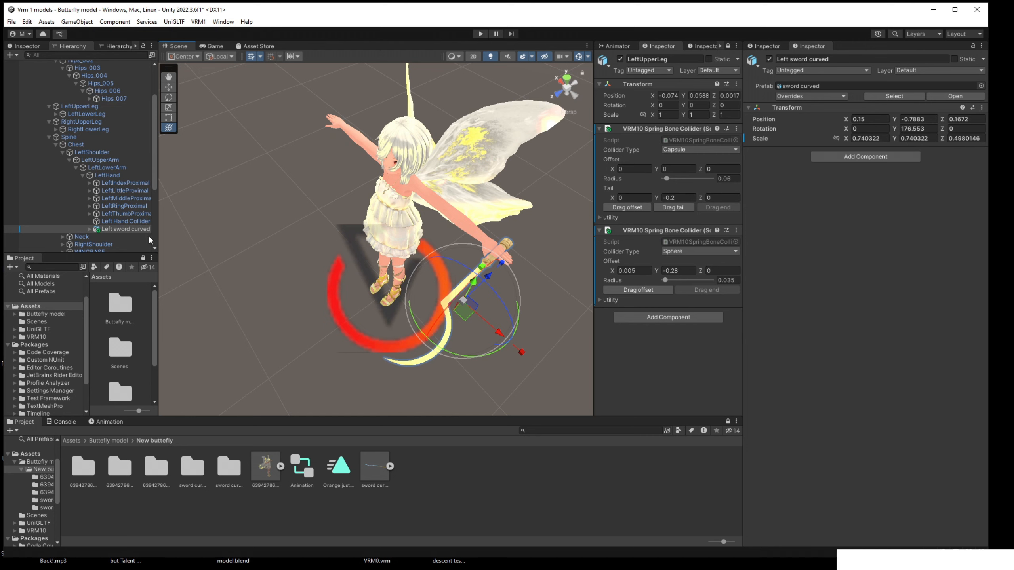
# Duplicate Left sword curved and make the copy a child of RightHand.
pyautogui.click(126, 231)
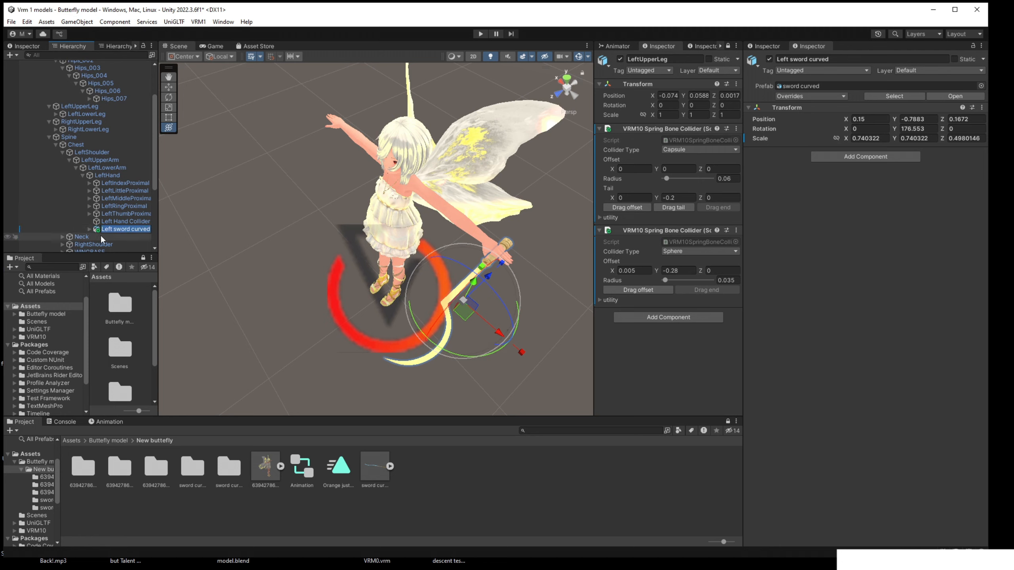
pyautogui.hotkey('ctrl', 'd')
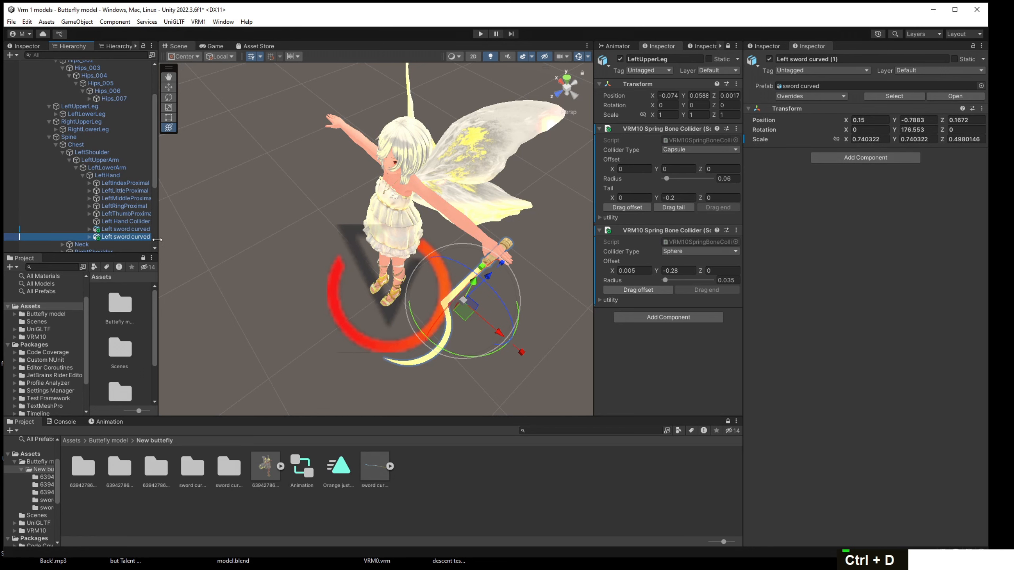
pyautogui.moveTo(157, 246); pyautogui.dragTo(195, 249)
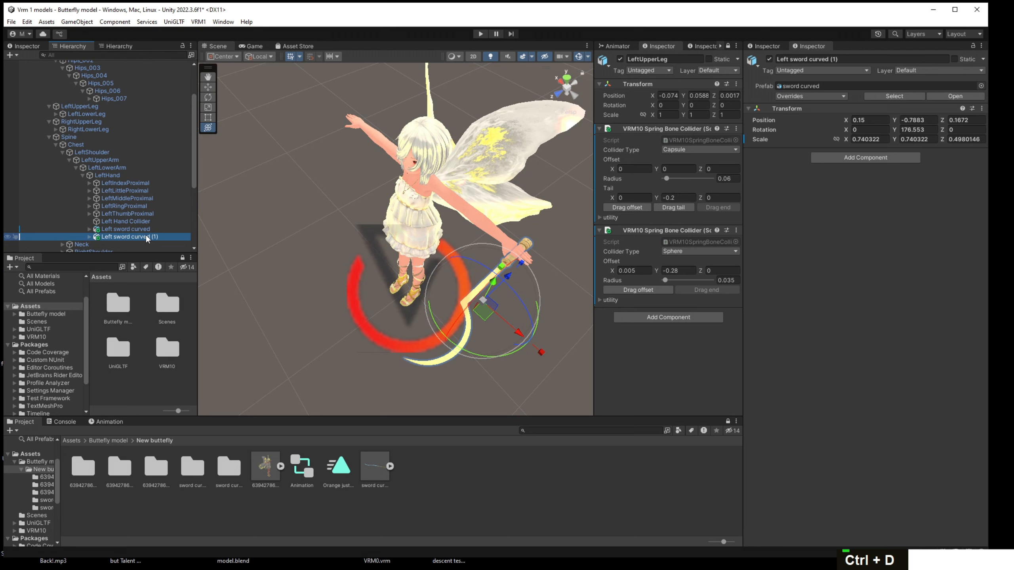
pyautogui.scroll(-3, 123, 216)
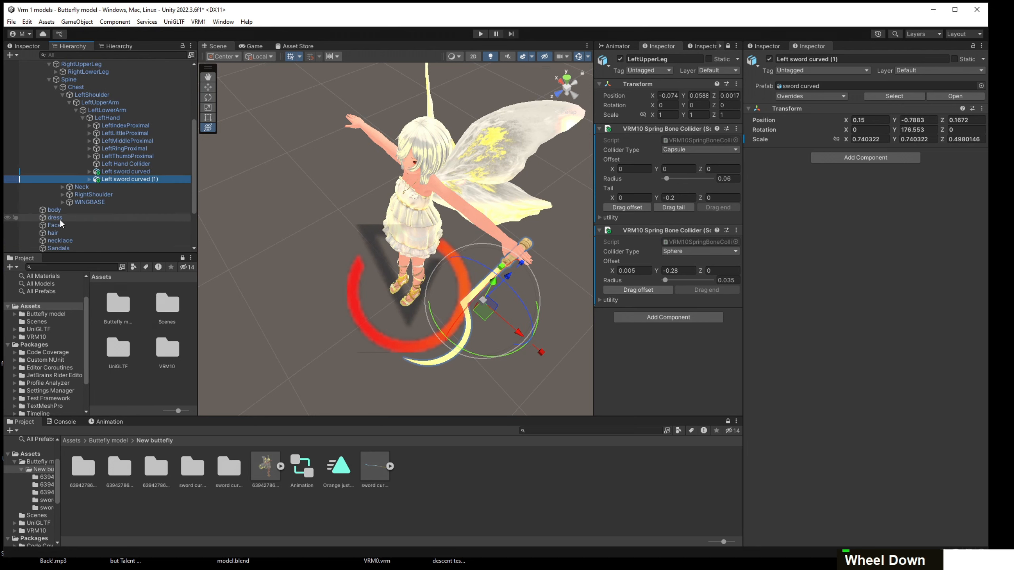
pyautogui.scroll(-2, 74, 223)
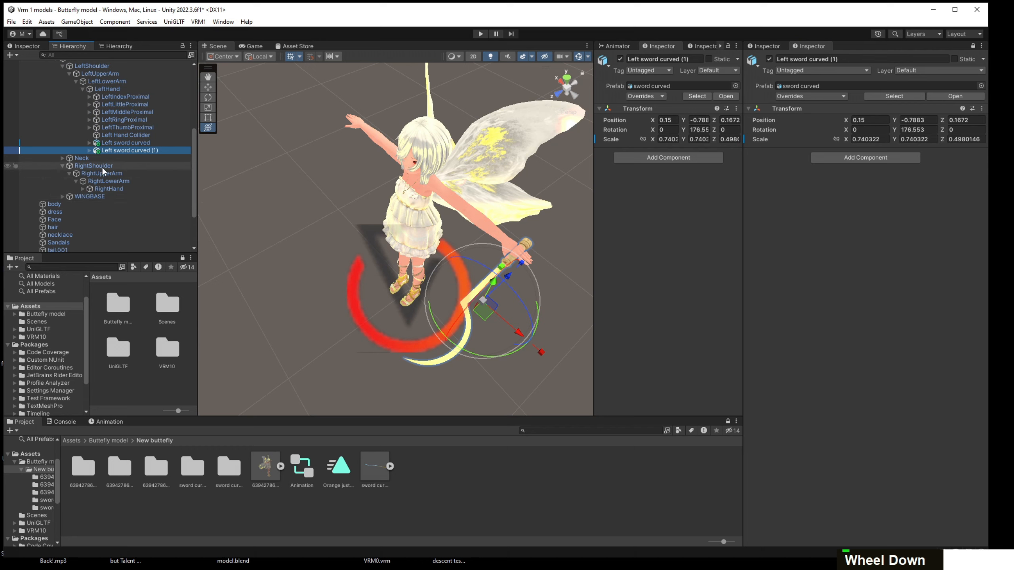
pyautogui.click(83, 188)
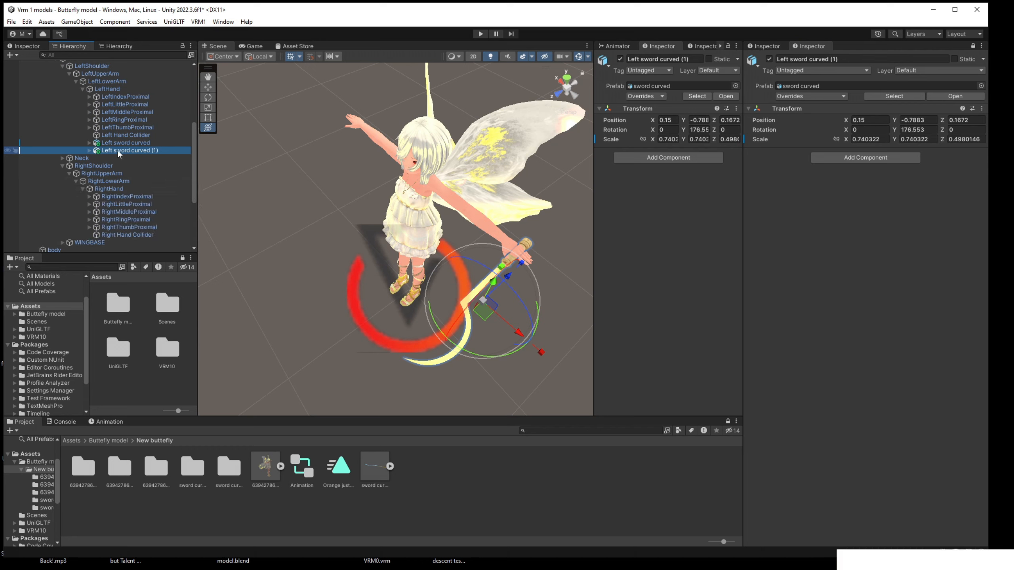
pyautogui.moveTo(117, 150); pyautogui.dragTo(119, 234)
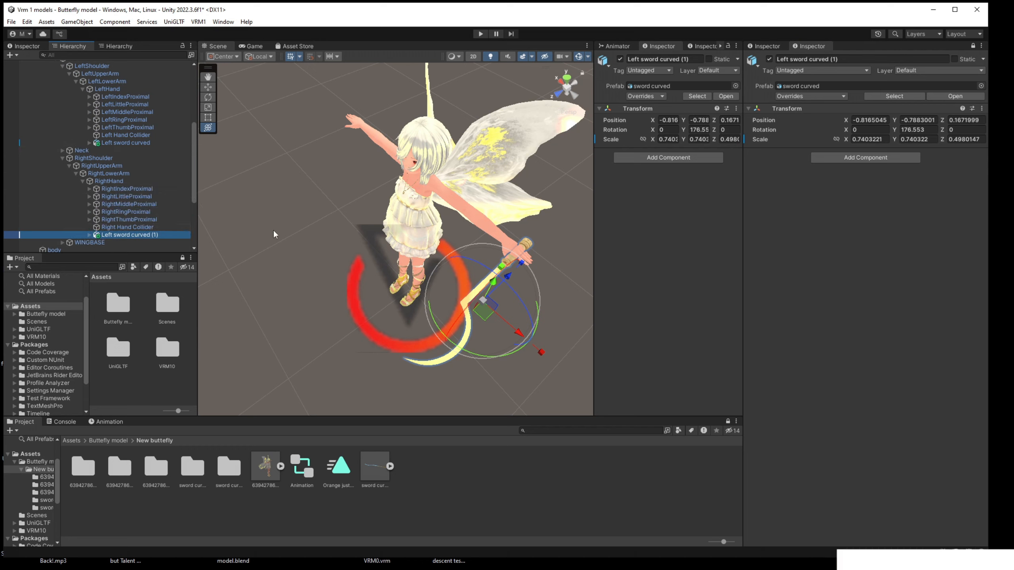
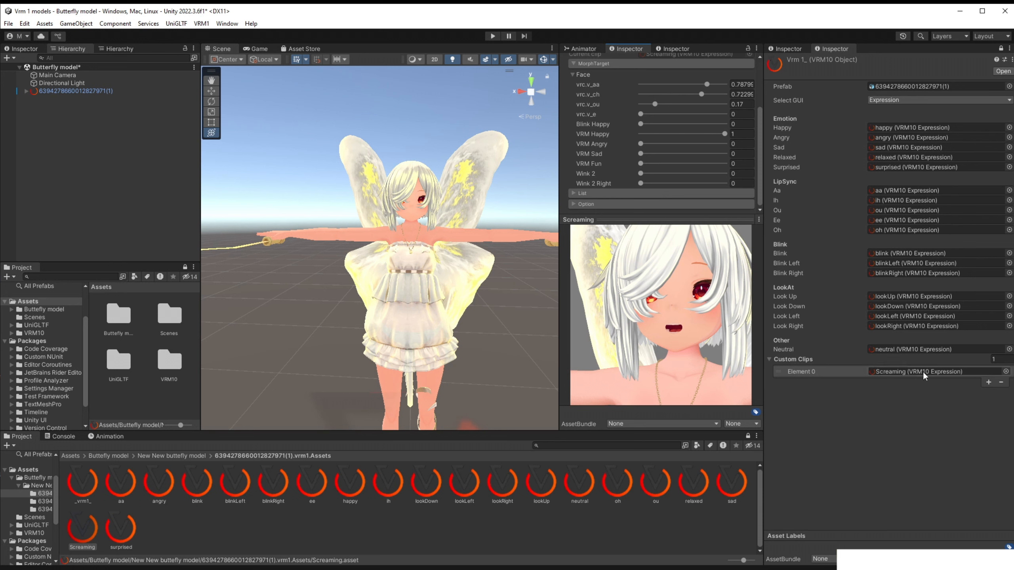
# Examine the model in the Screaming expression's preview from different angles and distances.
pyautogui.scroll(-3, 724, 316)
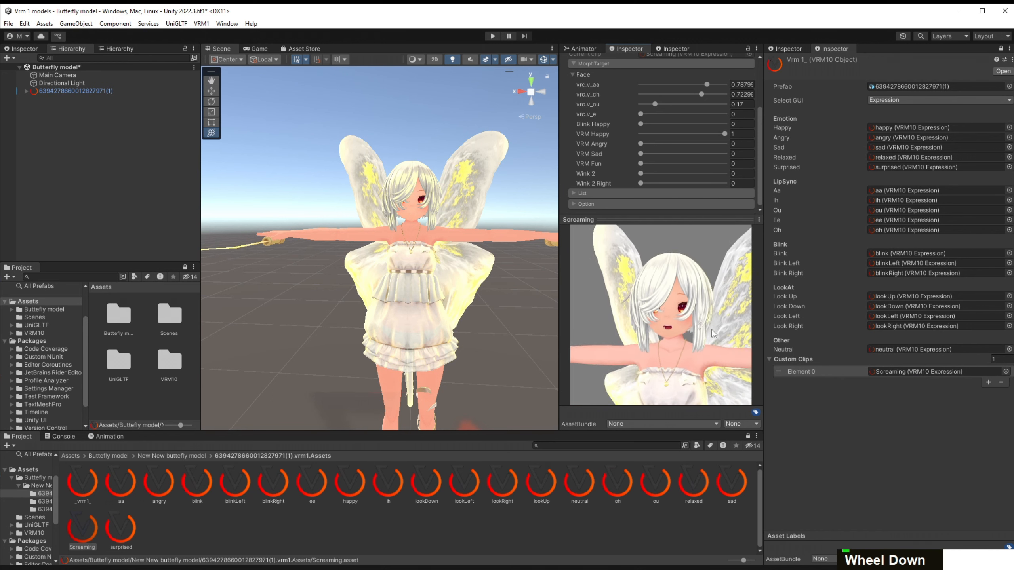
pyautogui.scroll(-2, 708, 340)
pyautogui.moveTo(707, 337); pyautogui.dragTo(673, 341, button='right')
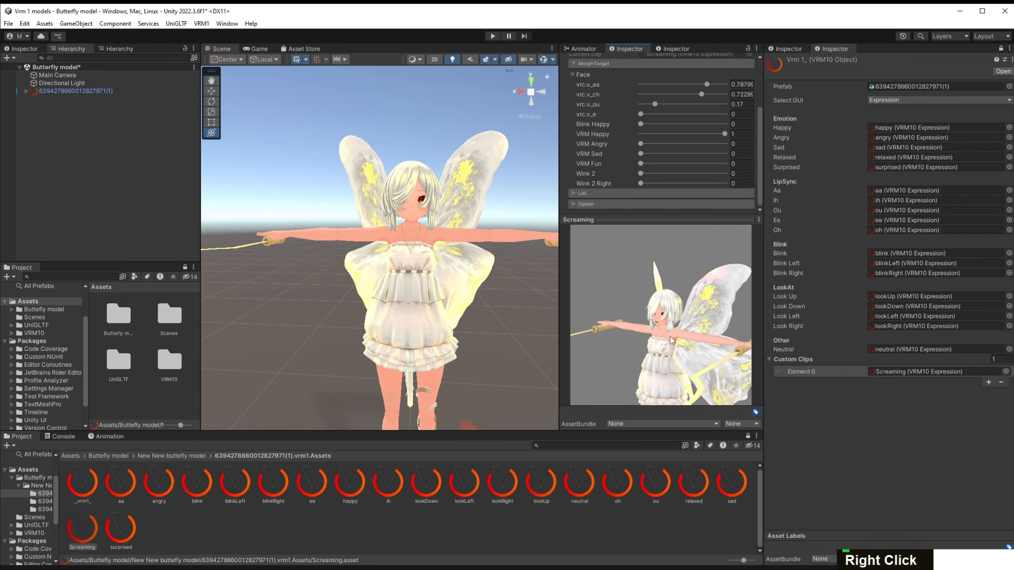
pyautogui.moveTo(671, 341); pyautogui.dragTo(654, 288, button='middle')
pyautogui.scroll(-4, 655, 289)
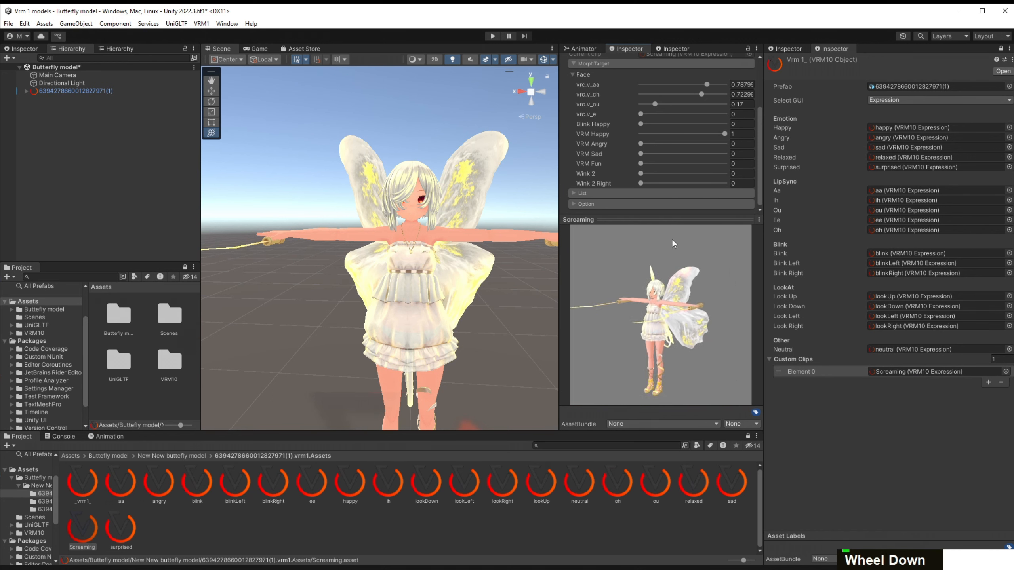
pyautogui.scroll(4, 693, 272)
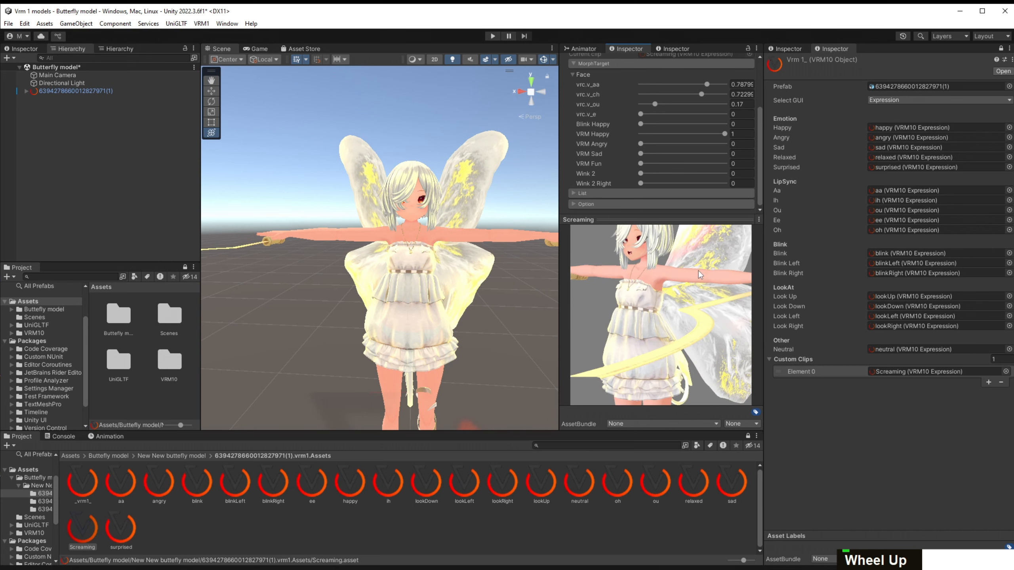
pyautogui.moveTo(698, 271); pyautogui.dragTo(702, 315, button='middle')
pyautogui.moveTo(604, 307)
pyautogui.mouseDown(button='right')
pyautogui.moveTo(590, 301)
pyautogui.moveTo(541, 320)
pyautogui.moveTo(602, 306)
pyautogui.mouseUp(button='right')
pyautogui.moveTo(602, 306); pyautogui.dragTo(646, 315, button='middle')
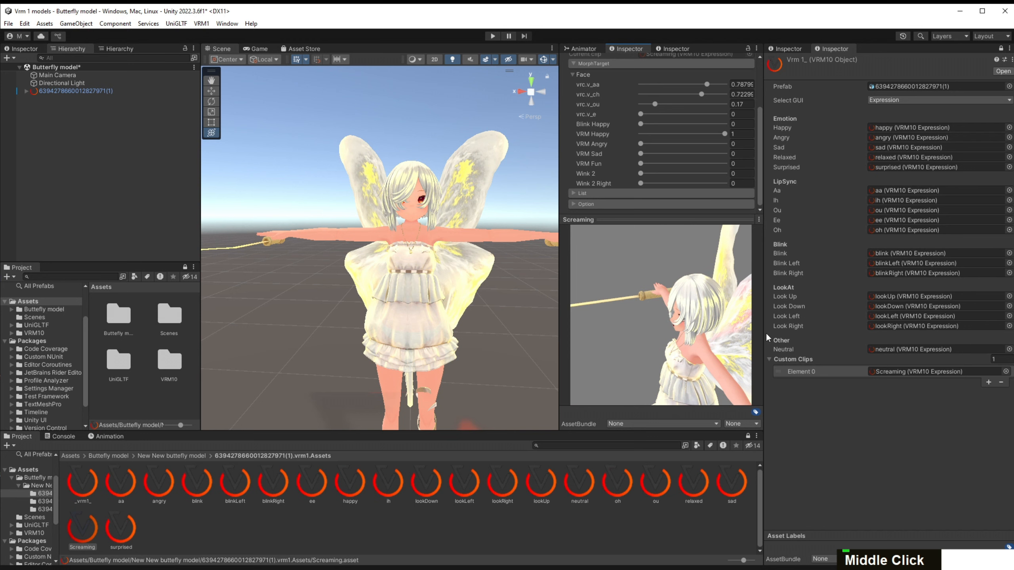
# Add a second custom clip slot to the VRM10 object and create a VRM10 expression named Wing Toggle.
pyautogui.click(988, 383)
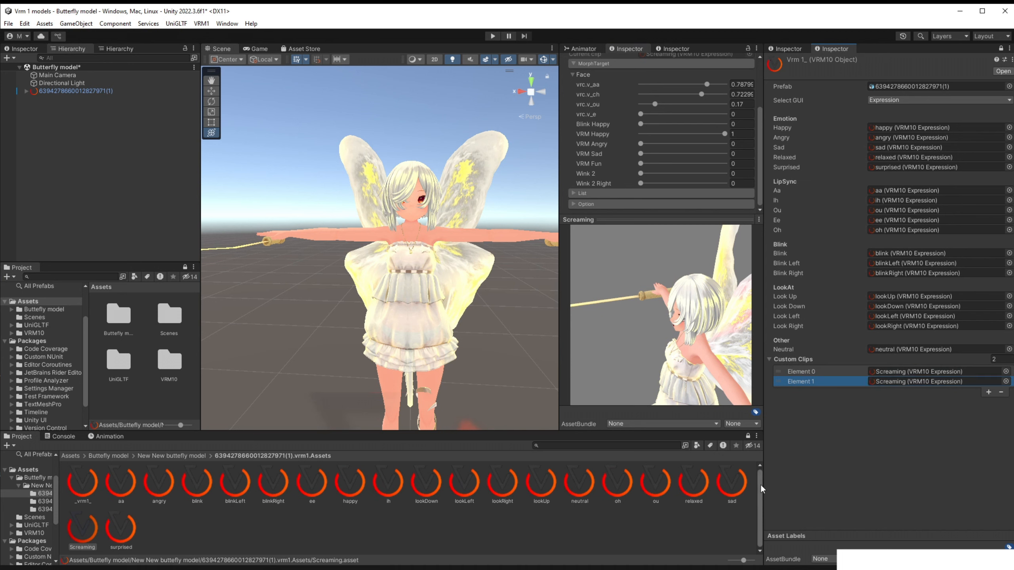
pyautogui.rightClick(703, 518)
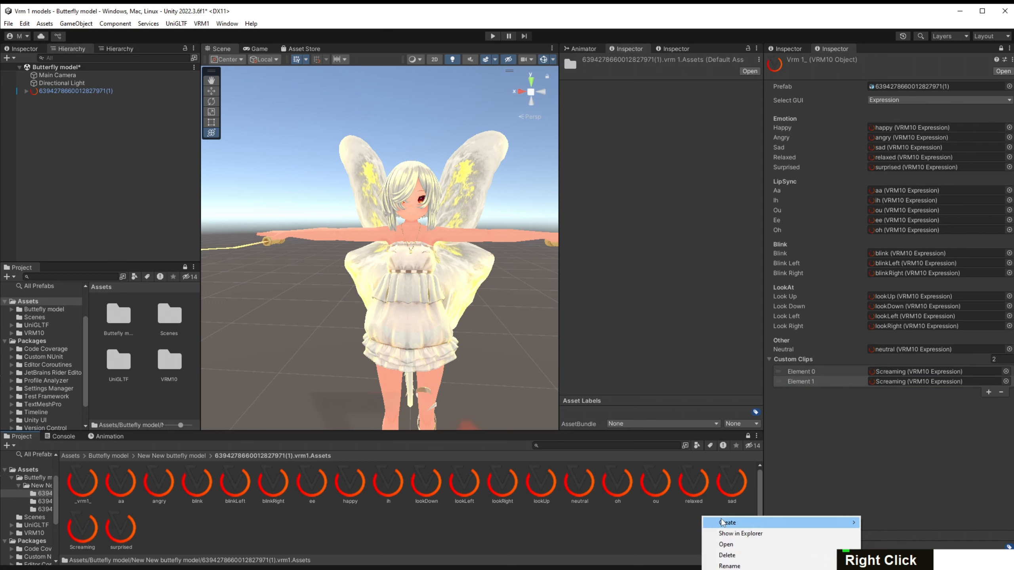
pyautogui.moveTo(723, 522)
pyautogui.moveTo(918, 522)
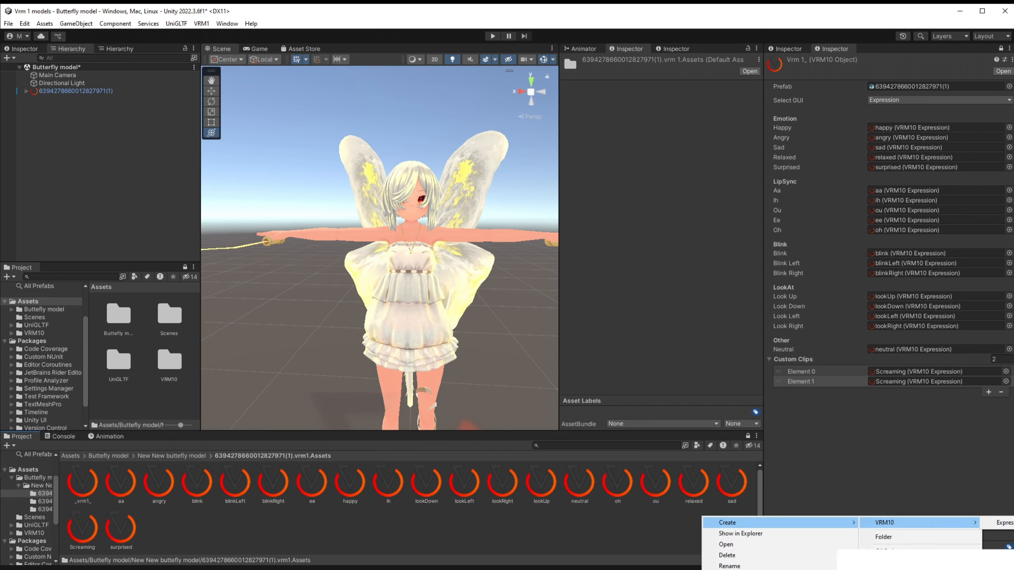
pyautogui.click(998, 523)
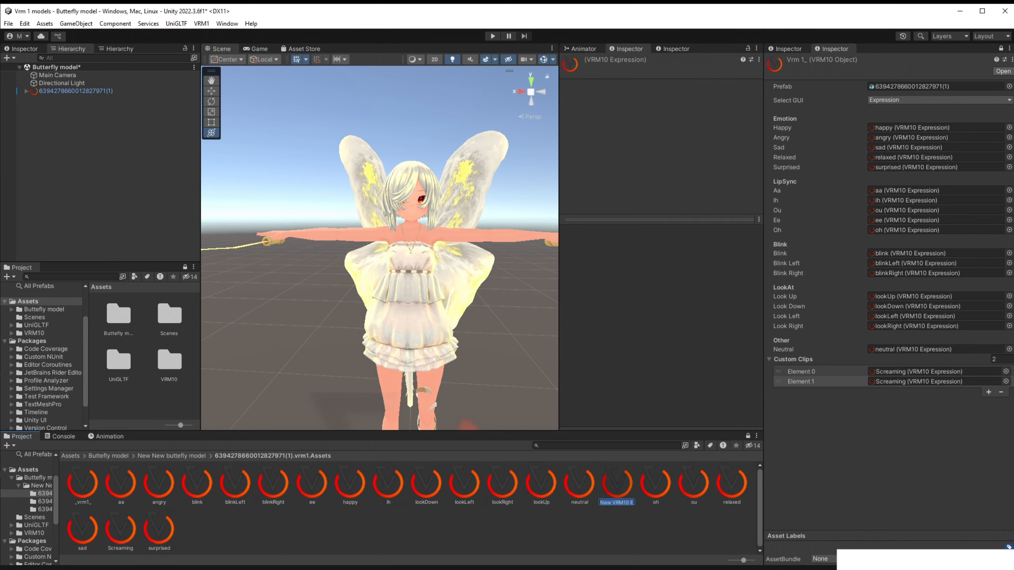
pyautogui.write('W')
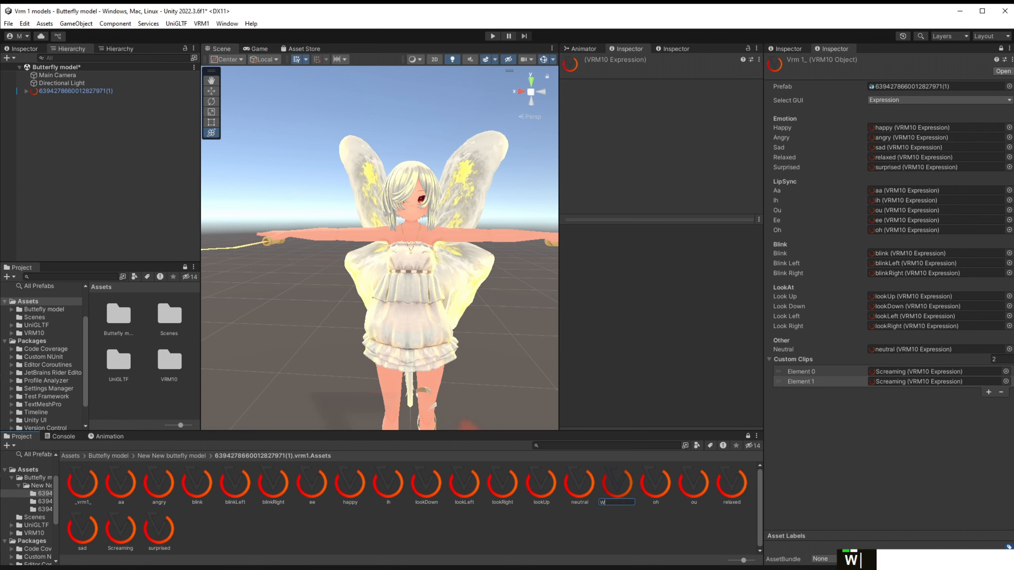
pyautogui.write('ing Toggle')
pyautogui.press('Return')
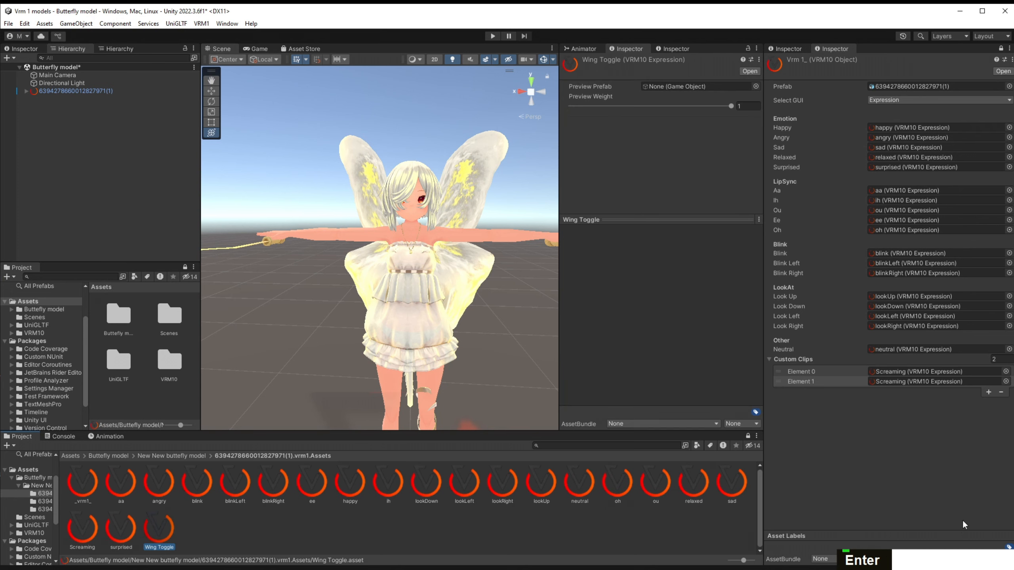
pyautogui.click(755, 86)
pyautogui.doubleClick(810, 126)
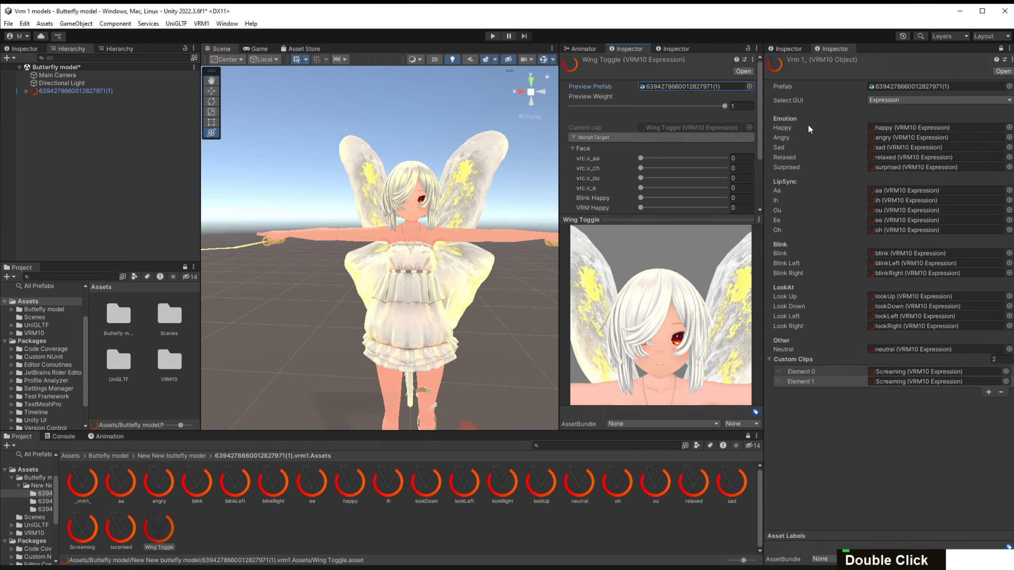
pyautogui.moveTo(159, 529); pyautogui.dragTo(884, 382)
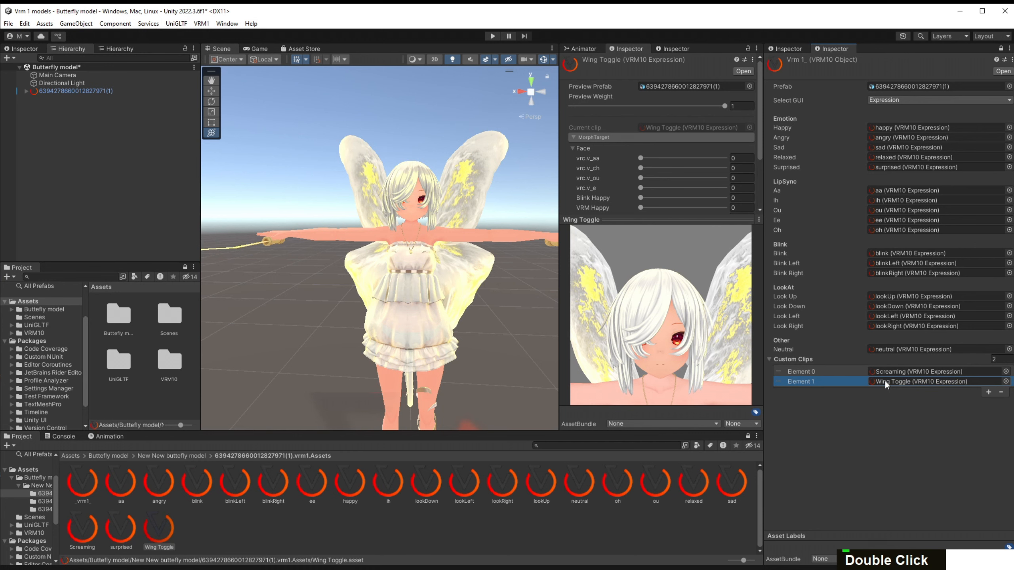
pyautogui.click(885, 381)
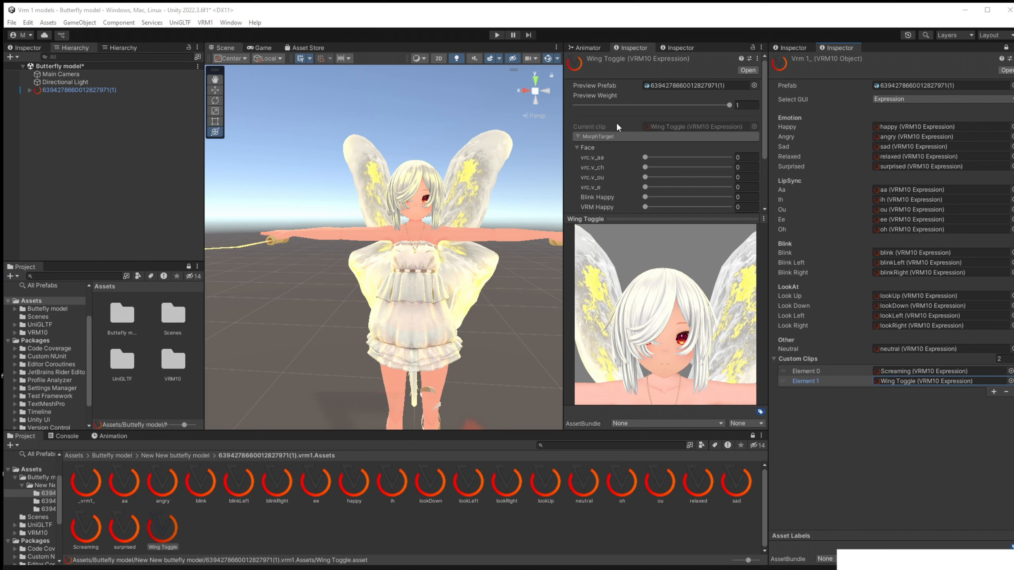
# Collapse Wing Toggle's MorphTarget sliders and expand its List section to view the morph target entries.
pyautogui.click(578, 136)
pyautogui.scroll(-1, 585, 140)
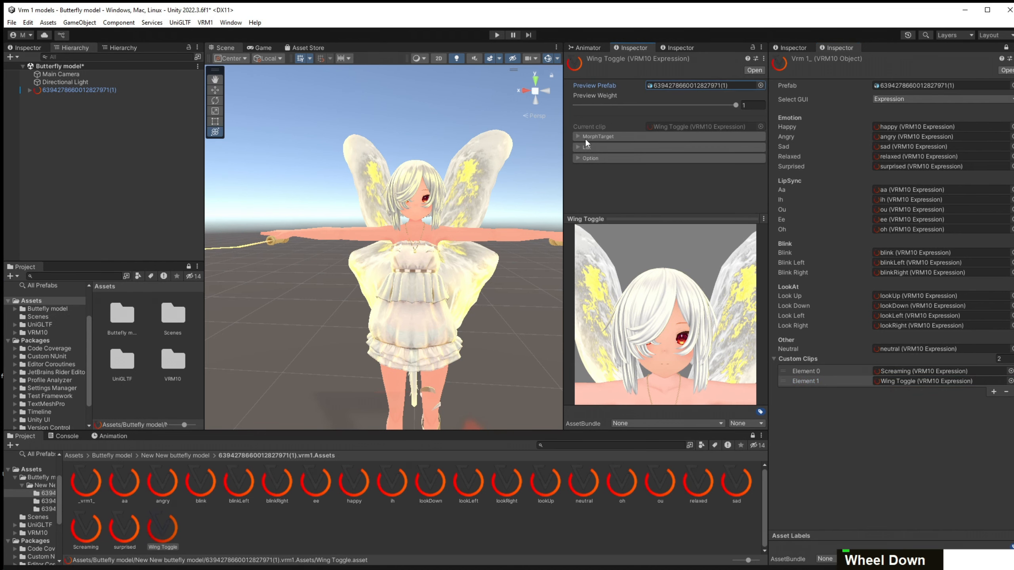
pyautogui.click(575, 147)
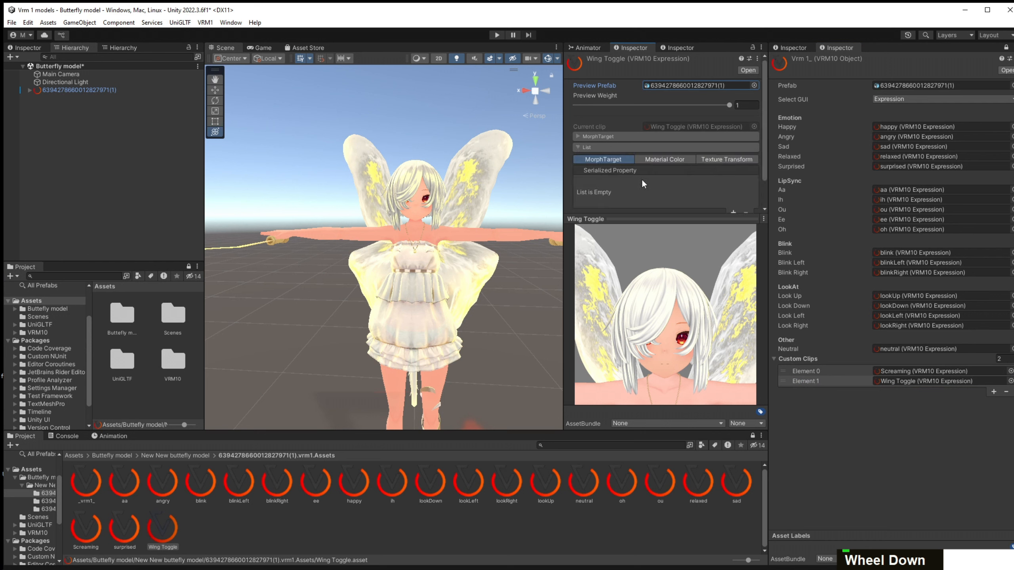
pyautogui.scroll(-1, 625, 175)
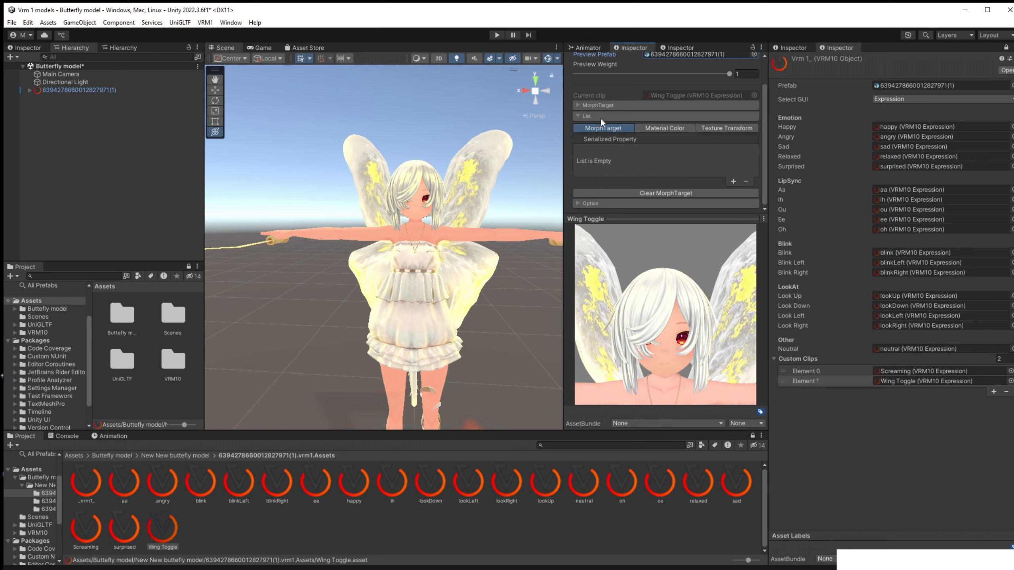
# Open the Screaming expression and review the morph target entries in its List section.
pyautogui.doubleClick(891, 372)
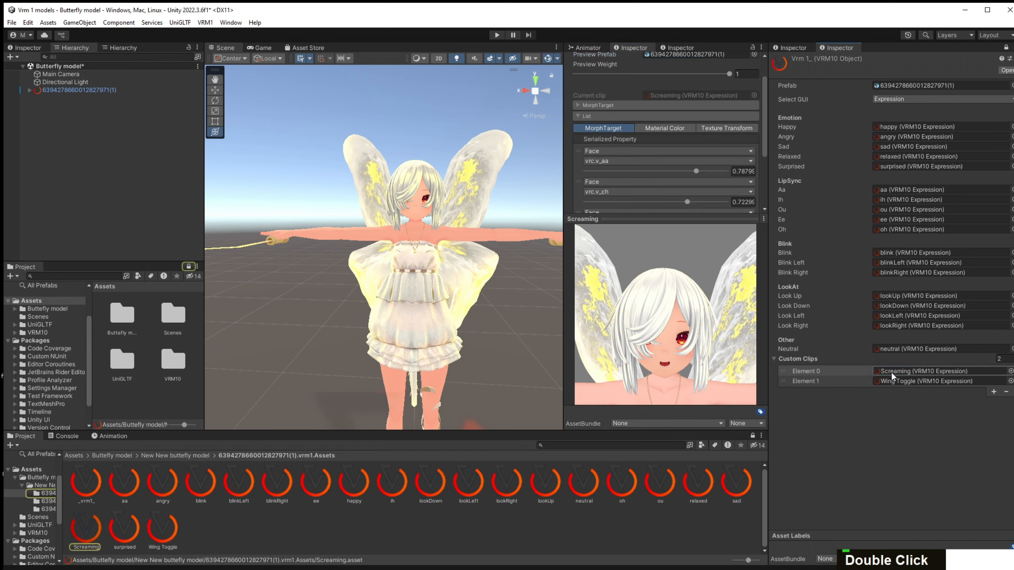
pyautogui.scroll(-3, 584, 174)
pyautogui.scroll(3, 575, 174)
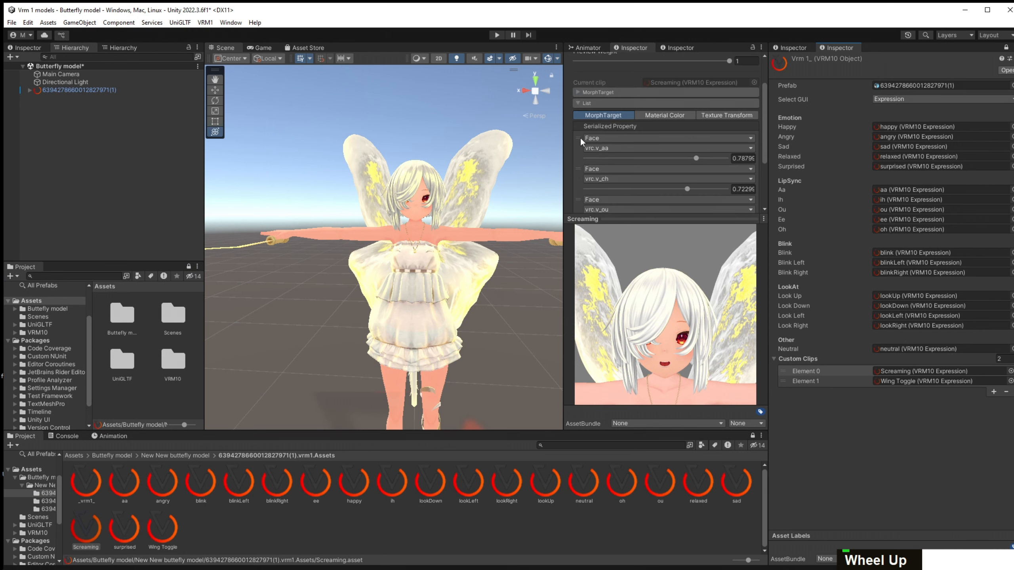
pyautogui.scroll(-2, 580, 138)
pyautogui.scroll(-2, 576, 149)
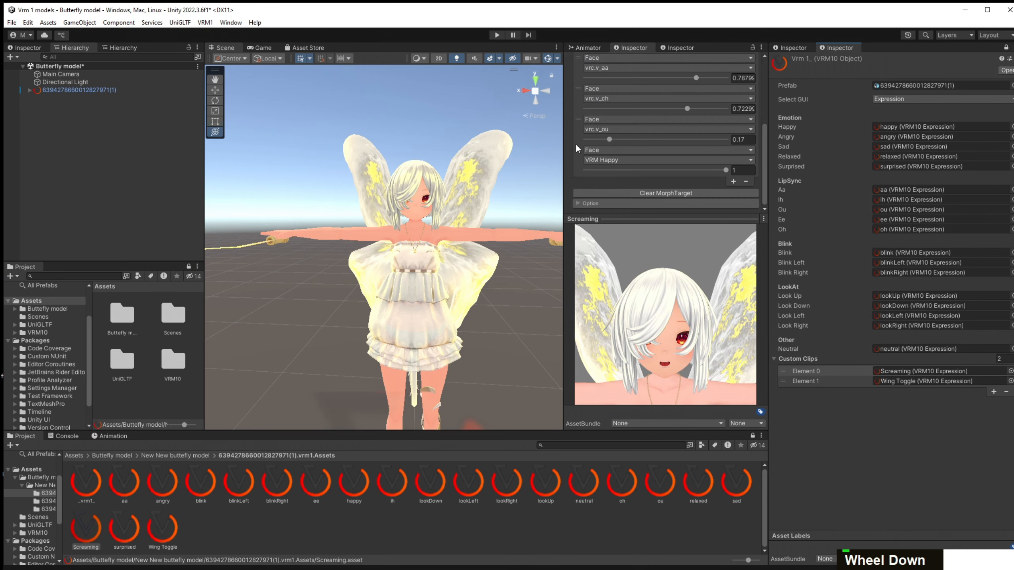
pyautogui.scroll(5, 576, 148)
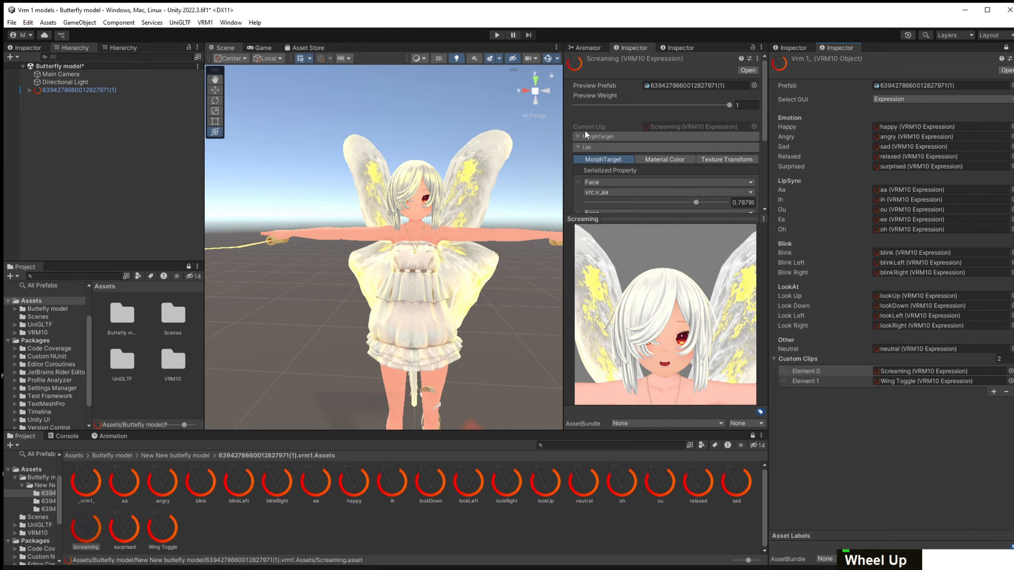
# Dock the Inspector holding the VRM10 object with the middle group of Inspectors and bring the Screaming expression's Inspector forward there.
pyautogui.moveTo(838, 48); pyautogui.dragTo(710, 53)
pyautogui.click(635, 47)
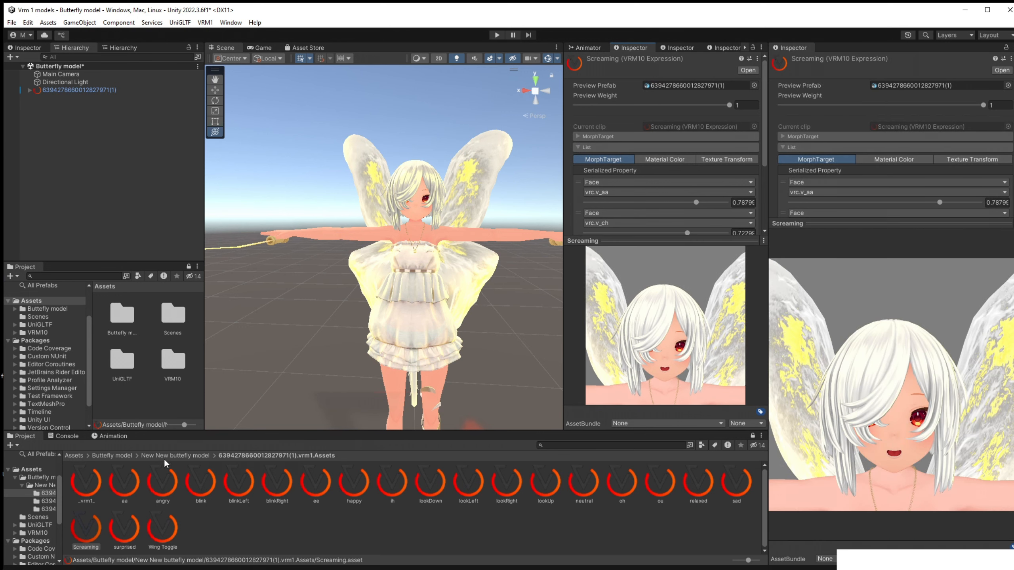
# Lock one Inspector on the _vrm1_ object and open its Screaming and Wing Toggle custom clips in the unlocked Inspector.
pyautogui.click(86, 483)
pyautogui.click(753, 47)
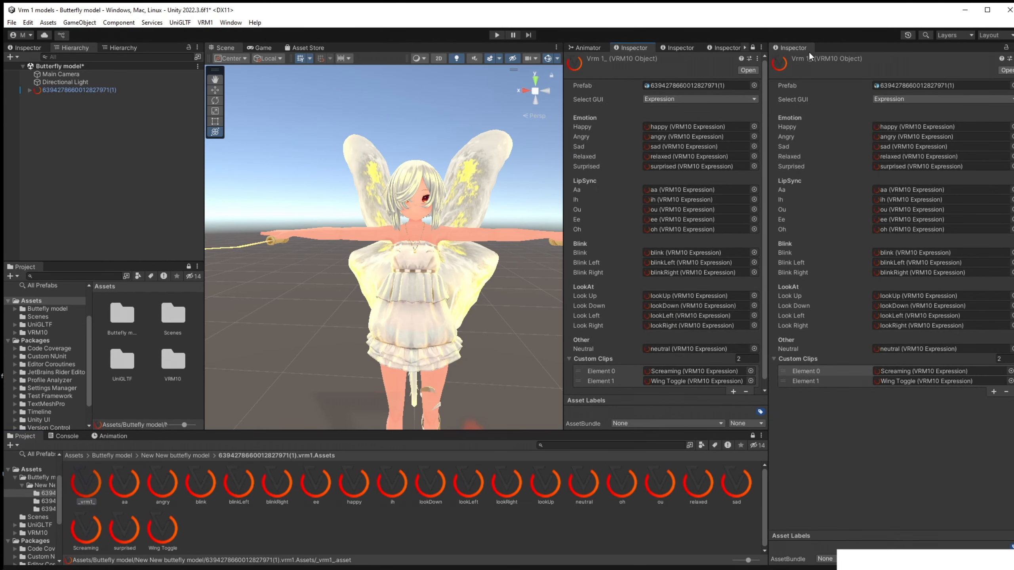
pyautogui.doubleClick(883, 382)
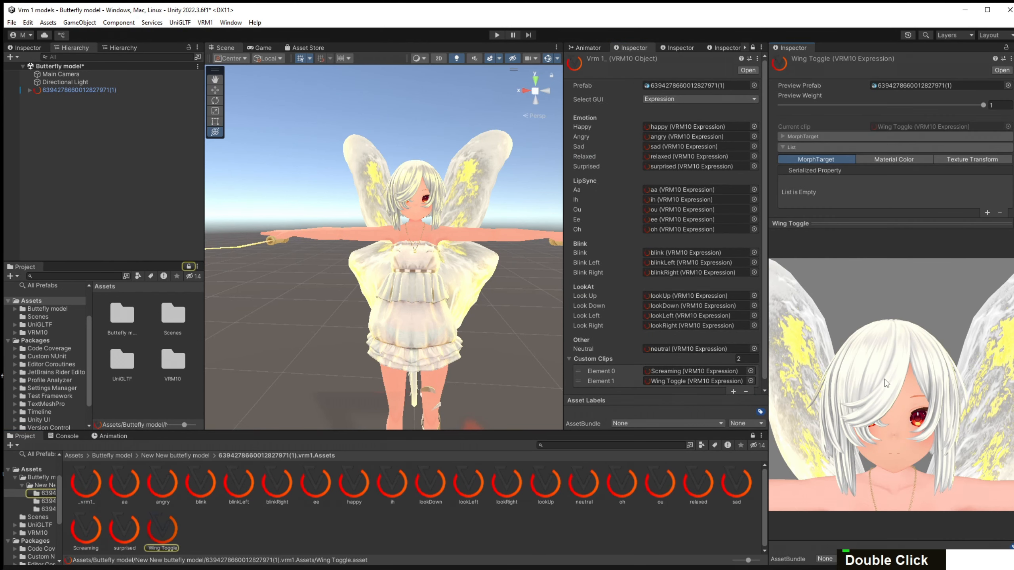
pyautogui.scroll(-1, 891, 188)
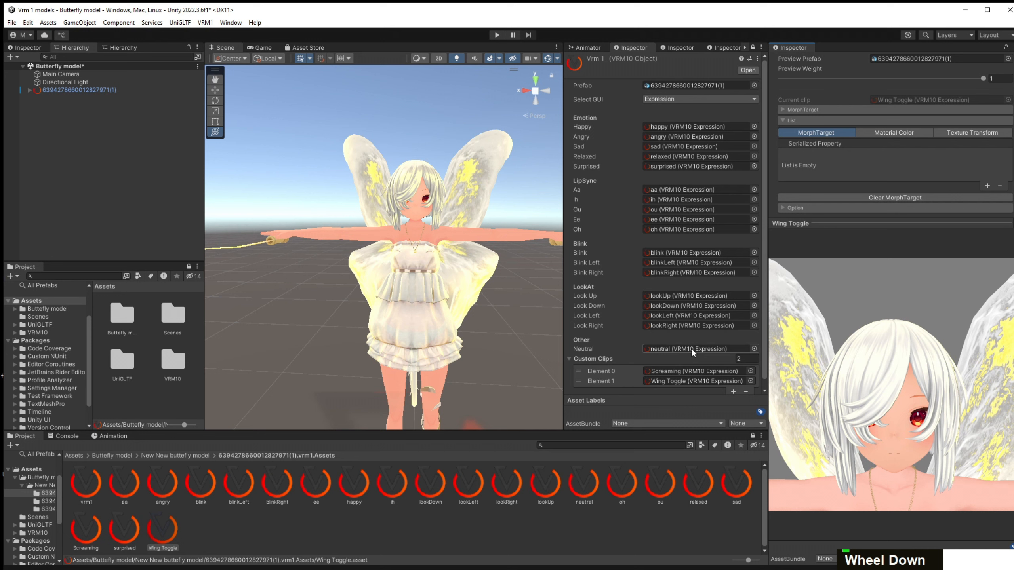
pyautogui.doubleClick(683, 371)
pyautogui.scroll(-3, 793, 146)
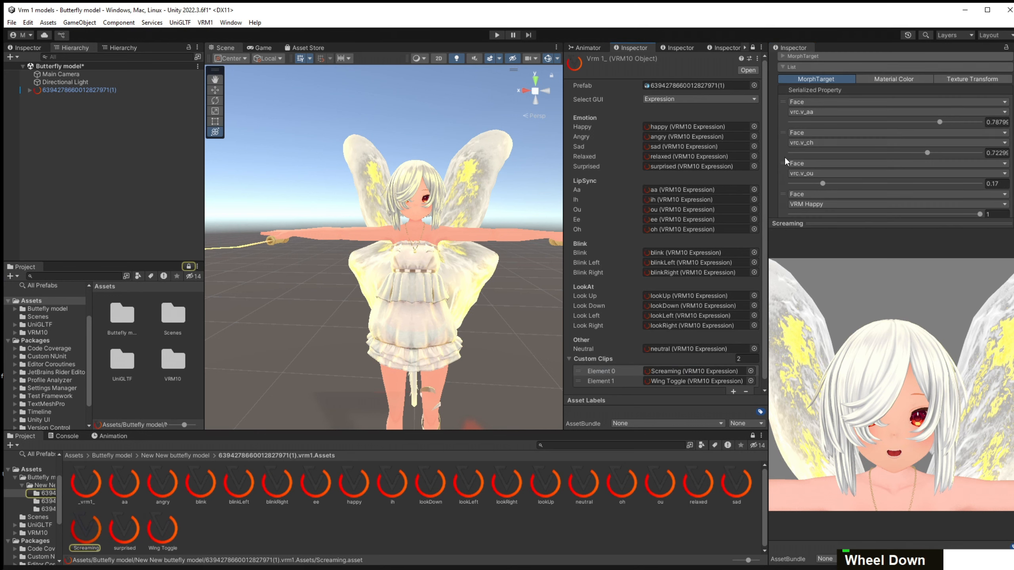
pyautogui.scroll(4, 784, 157)
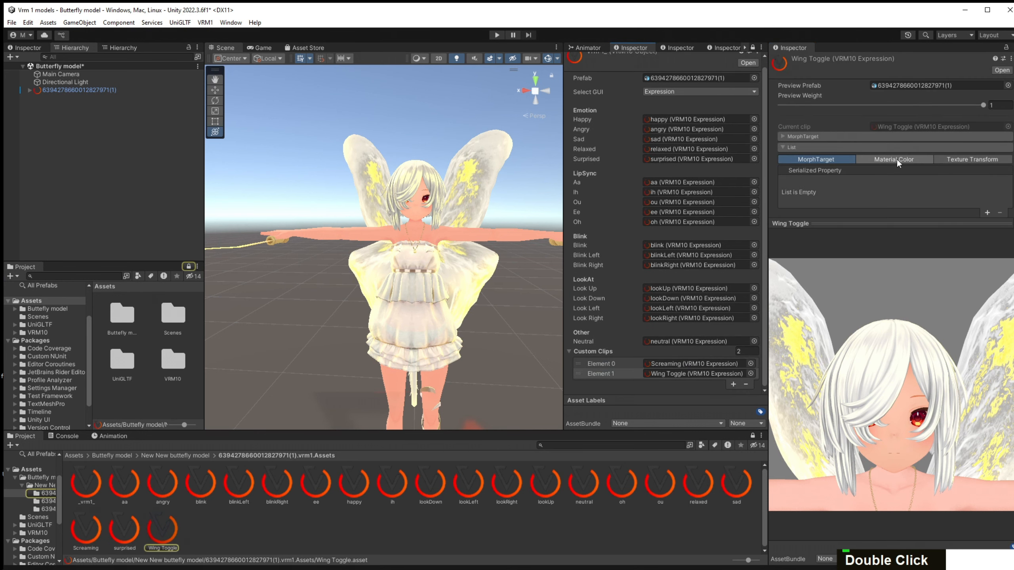
# Add a Material Color entry to Wing Toggle that targets the Wings material's Color, and check the preview from the side.
pyautogui.click(897, 159)
pyautogui.scroll(-1, 896, 162)
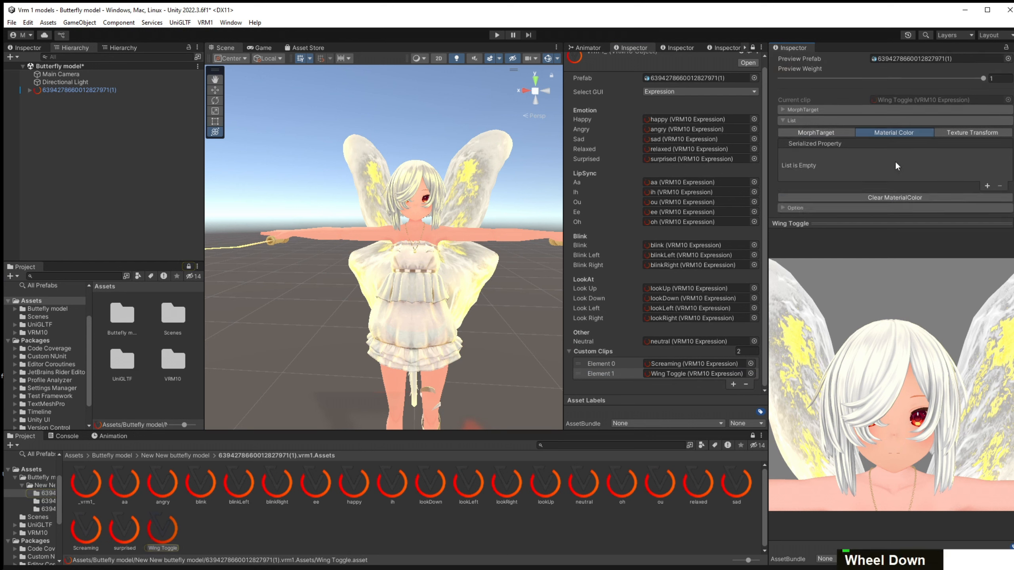
pyautogui.click(987, 186)
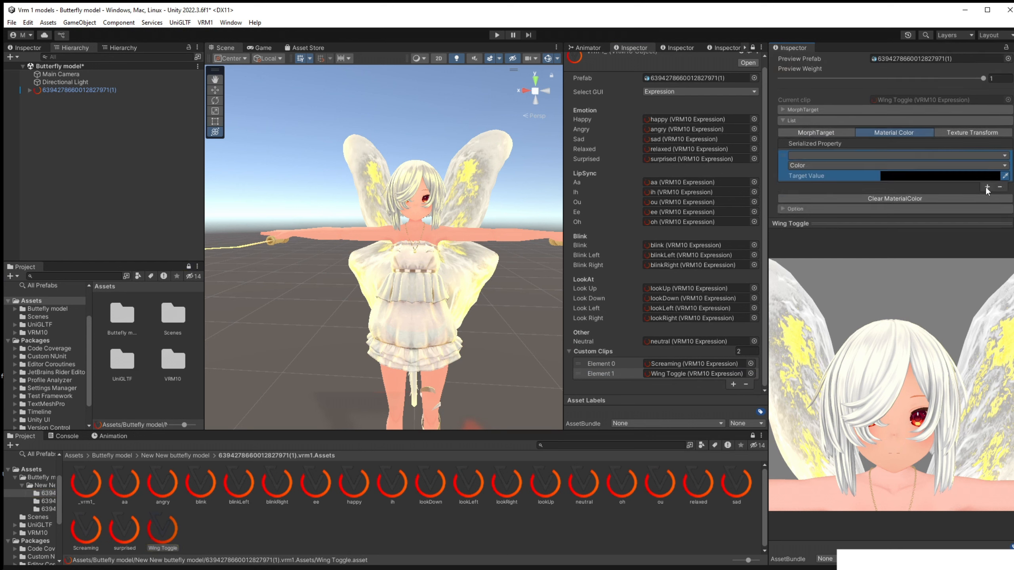
pyautogui.click(896, 156)
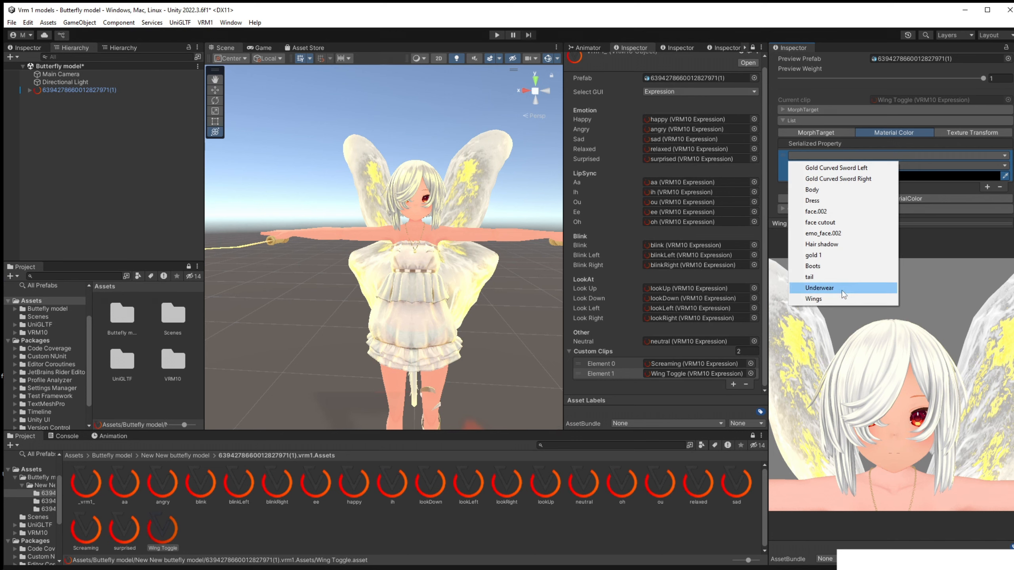
pyautogui.click(838, 301)
pyautogui.scroll(-4, 918, 325)
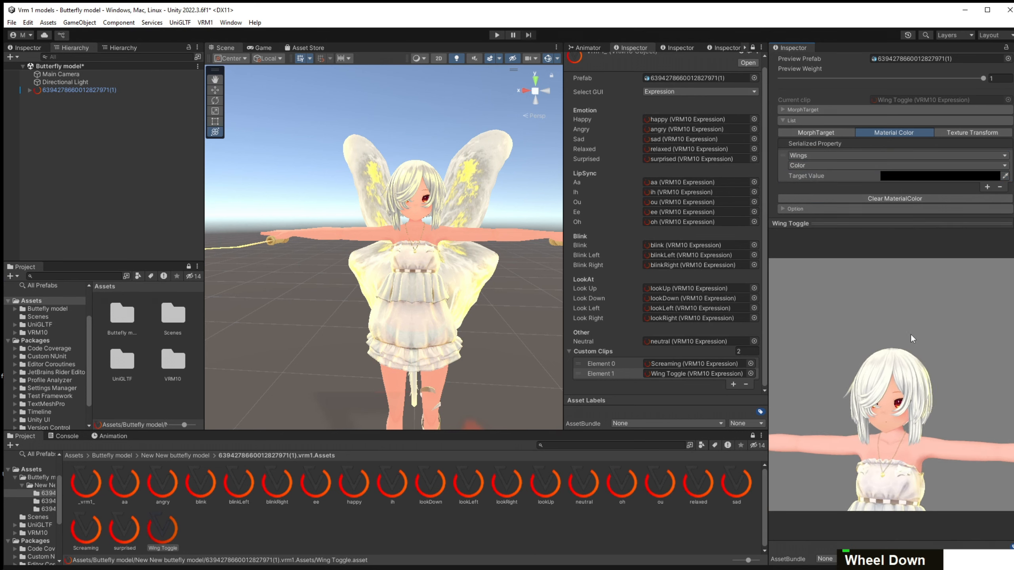
pyautogui.moveTo(911, 334); pyautogui.dragTo(779, 333)
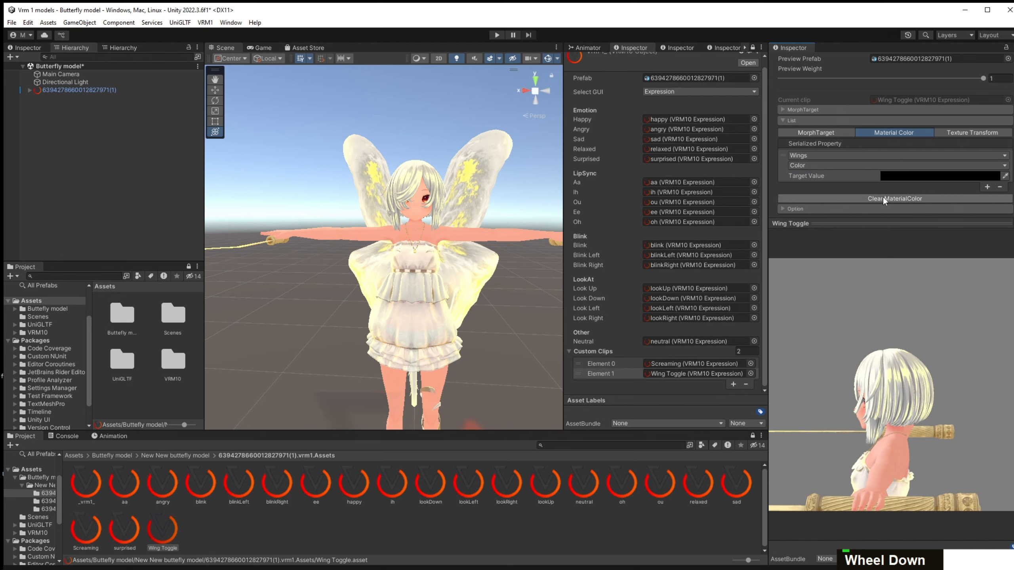
# Try other colour and alpha values for the Wings target, return it to 000000 with alpha 0, and inspect the preview model.
pyautogui.click(890, 179)
pyautogui.click(944, 254)
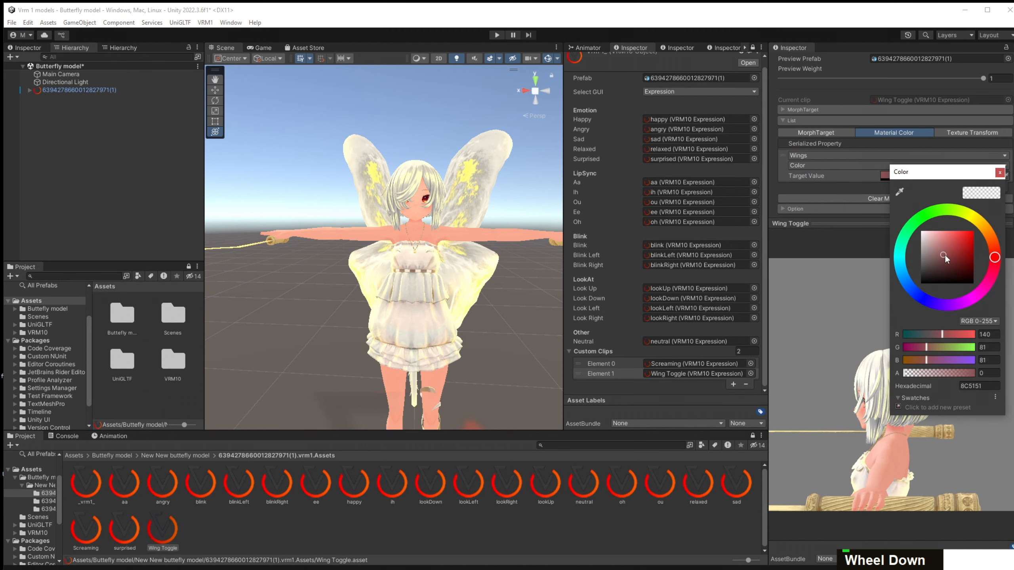
pyautogui.moveTo(944, 254)
pyautogui.mouseDown()
pyautogui.moveTo(926, 241)
pyautogui.moveTo(890, 304)
pyautogui.mouseUp()
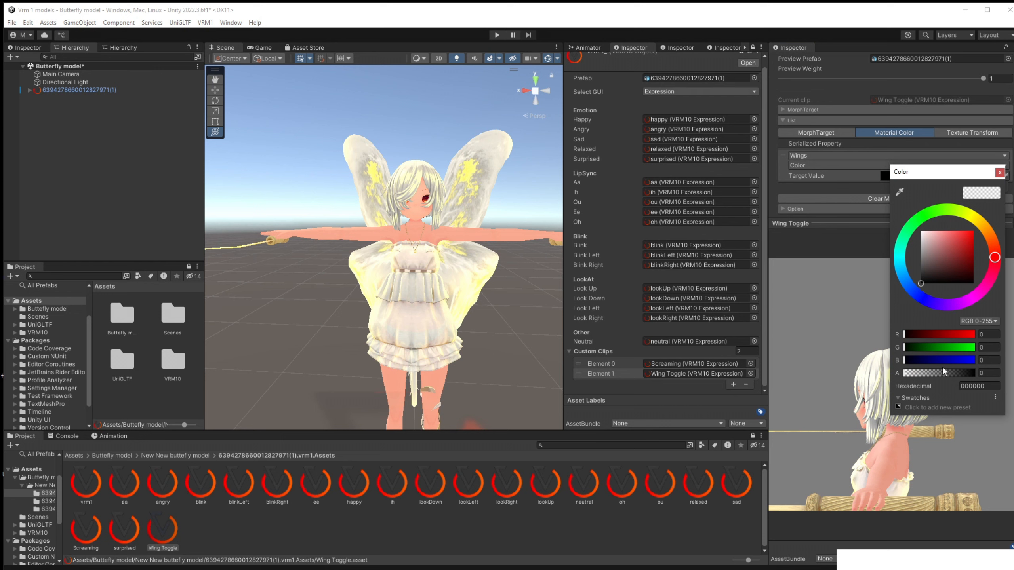
pyautogui.moveTo(944, 372); pyautogui.dragTo(978, 375)
pyautogui.moveTo(1009, 373); pyautogui.dragTo(911, 370)
pyautogui.click(905, 178)
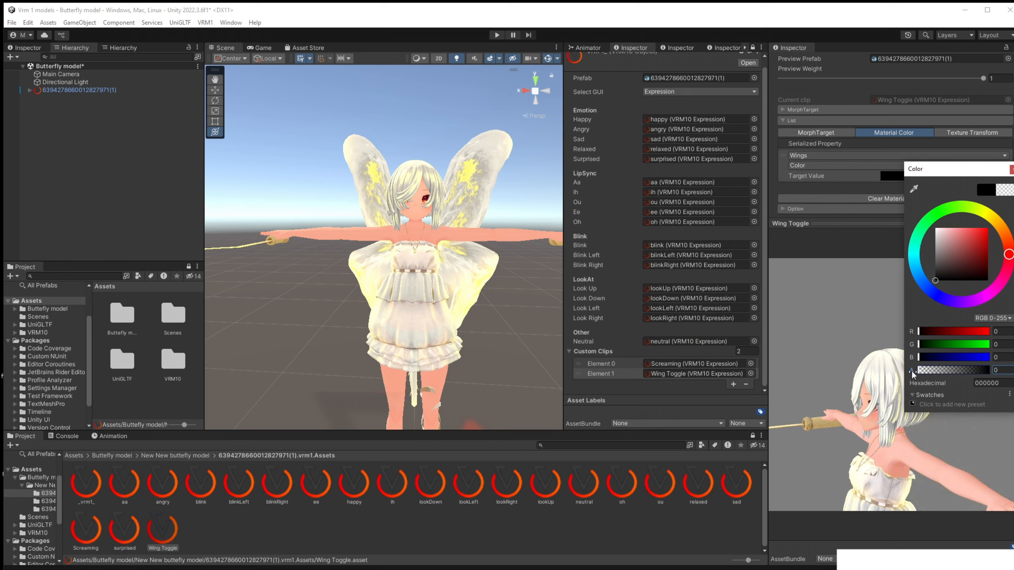
pyautogui.click(830, 229)
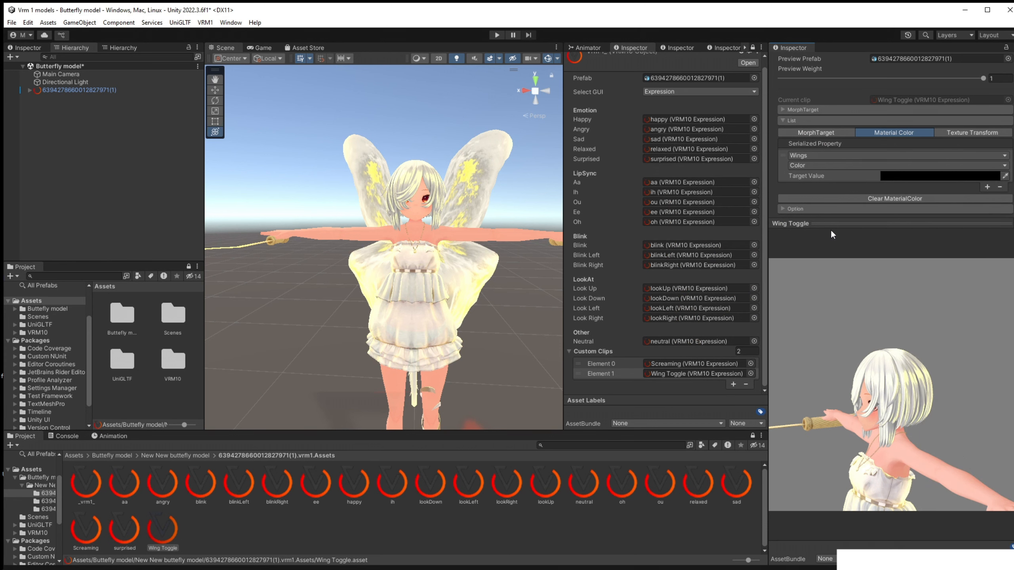
pyautogui.moveTo(939, 347); pyautogui.dragTo(915, 335, button='right')
pyautogui.moveTo(916, 334); pyautogui.dragTo(882, 287, button='middle')
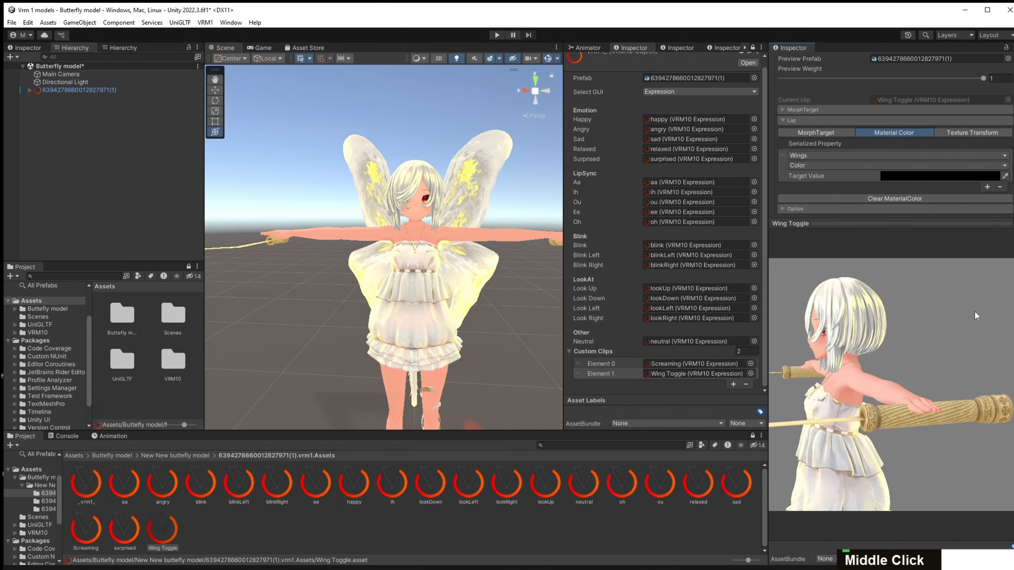
pyautogui.scroll(-5, 930, 306)
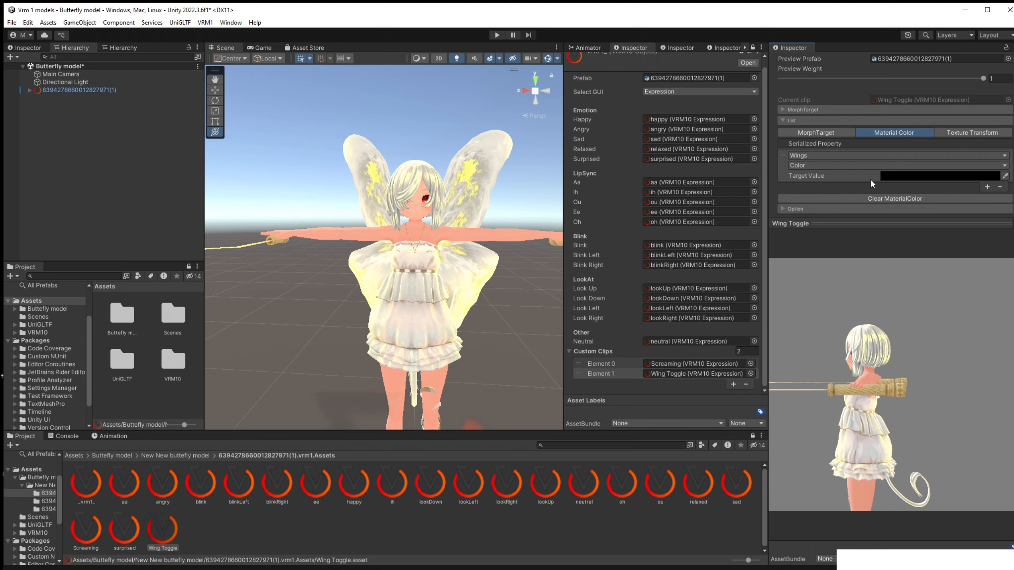
# Switch the Wings entry to Emission Color and try red FF0000 and a bright purple as its target value.
pyautogui.click(849, 163)
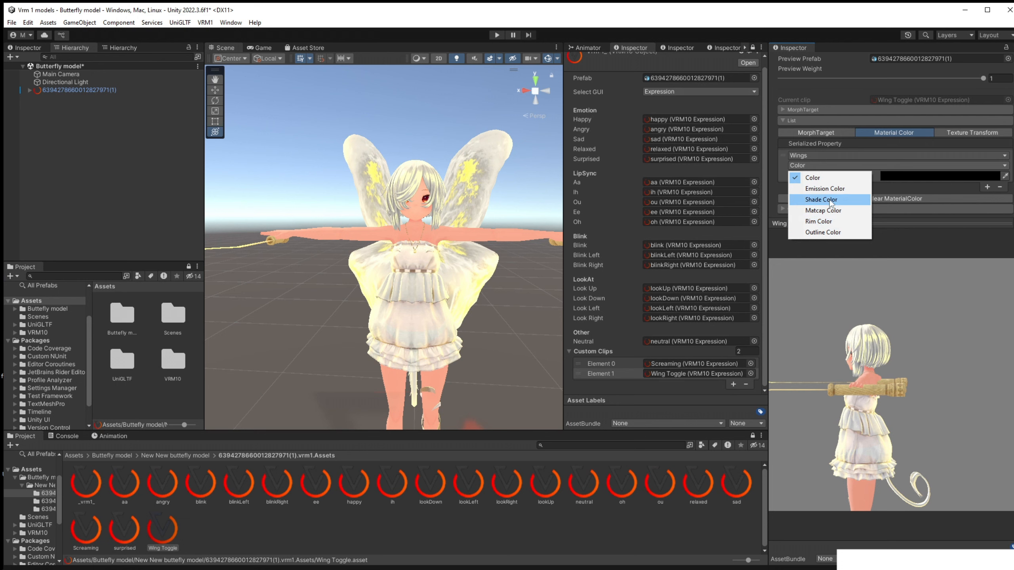
pyautogui.click(825, 188)
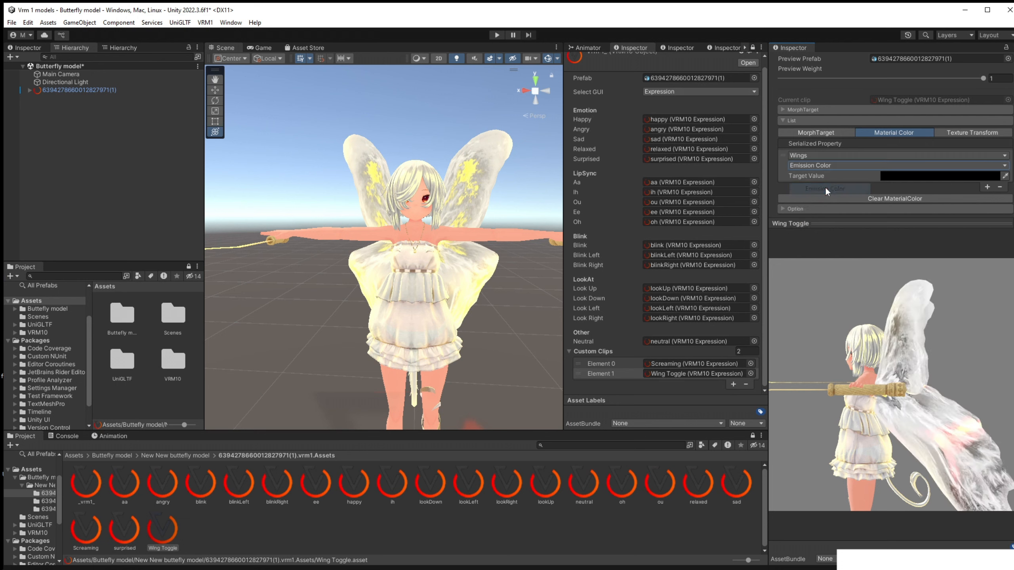
pyautogui.click(900, 177)
pyautogui.moveTo(960, 249); pyautogui.dragTo(995, 219)
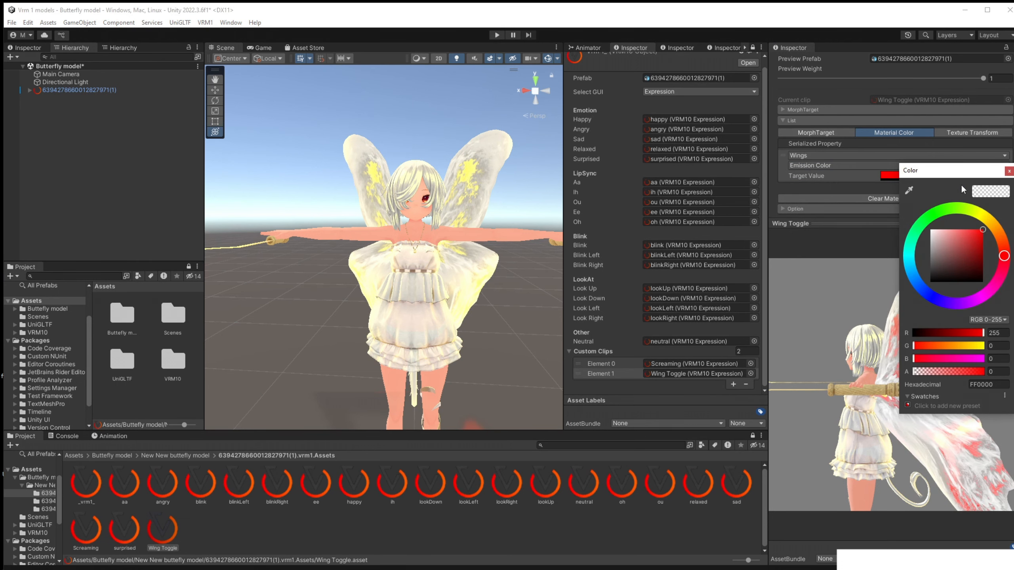
pyautogui.moveTo(955, 171); pyautogui.dragTo(659, 142)
pyautogui.moveTo(706, 226); pyautogui.dragTo(671, 264)
pyautogui.moveTo(666, 236); pyautogui.dragTo(725, 171)
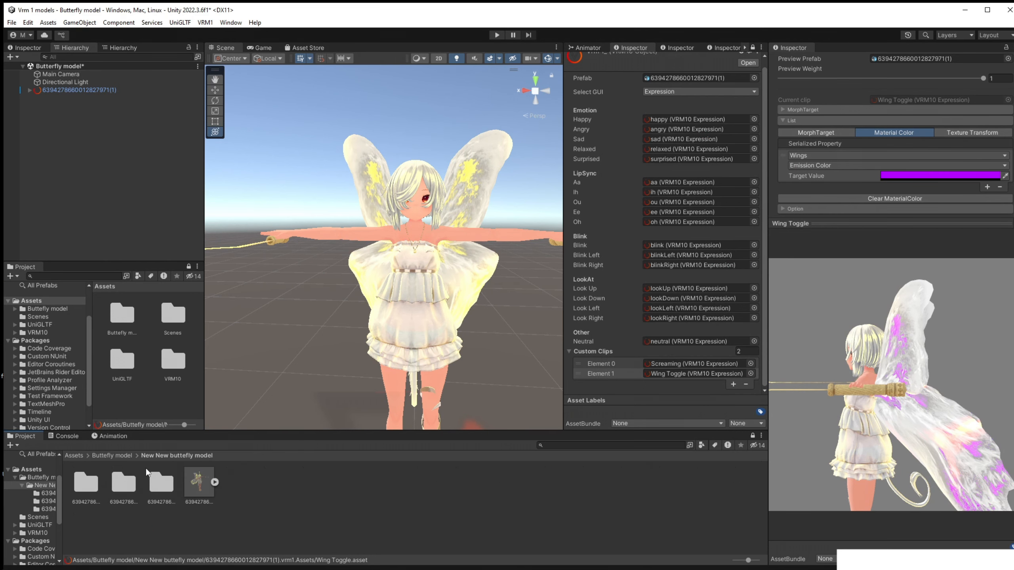
# Examine the Wings material's emission and matcap settings in the model's Materials folder, and return to the Wing Toggle expression.
pyautogui.doubleClick(112, 490)
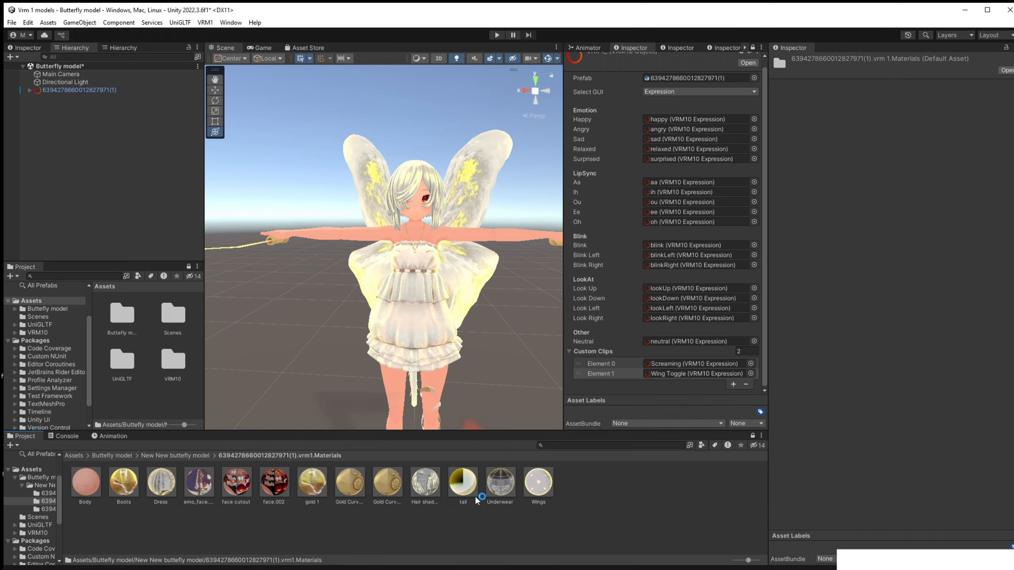
pyautogui.click(544, 488)
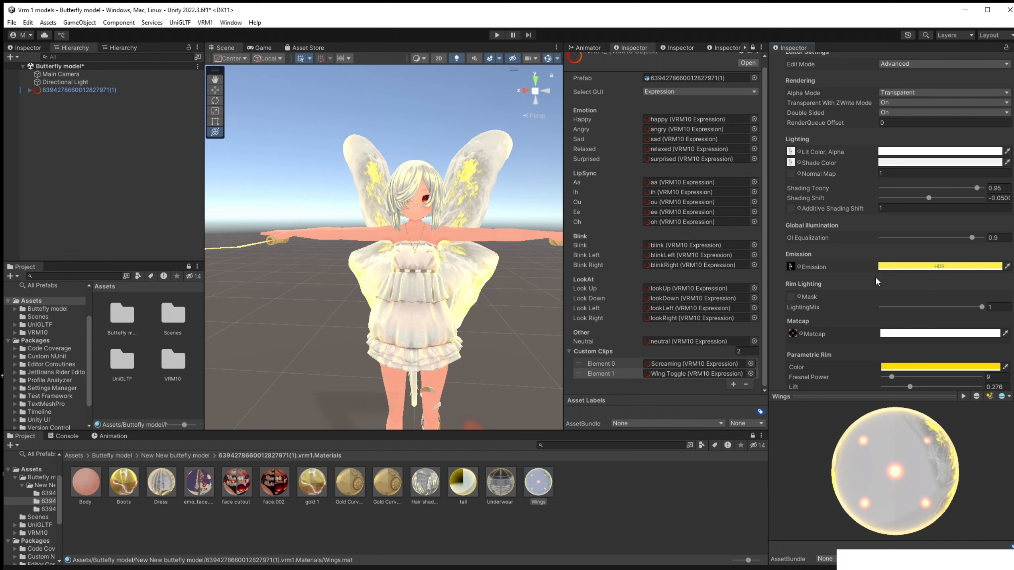
pyautogui.doubleClick(713, 372)
# Set the Wings entry to Matcap Color with blue 001EFF as the target value, checking the wings in the preview.
pyautogui.click(865, 192)
pyautogui.click(813, 187)
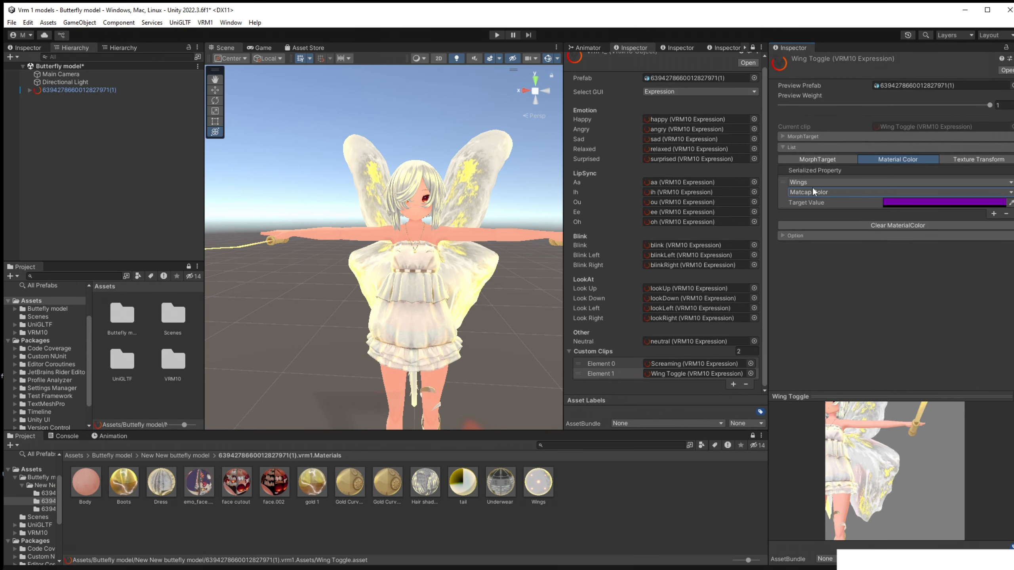
pyautogui.scroll(5, 919, 465)
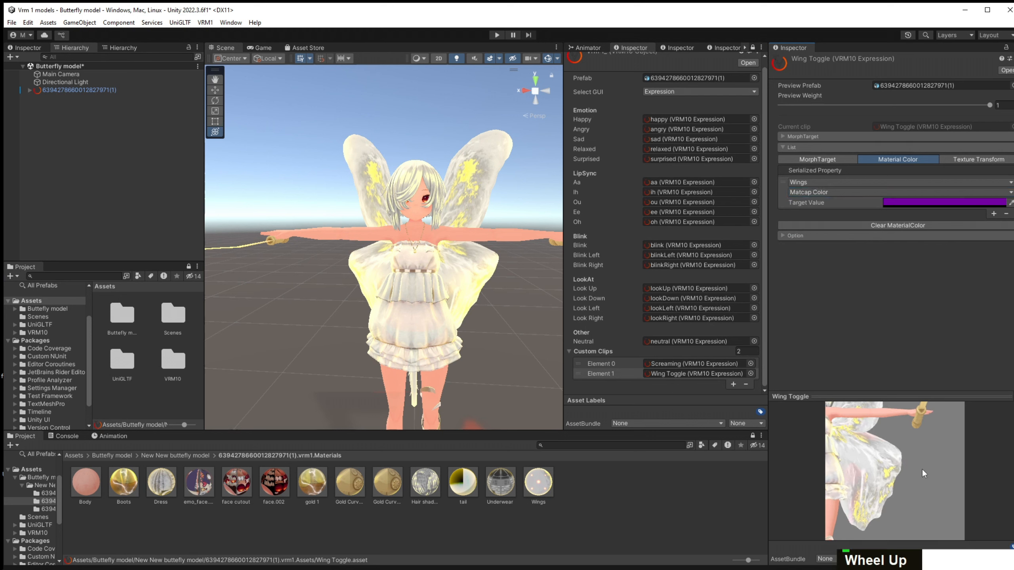
pyautogui.moveTo(921, 485); pyautogui.dragTo(920, 478, button='right')
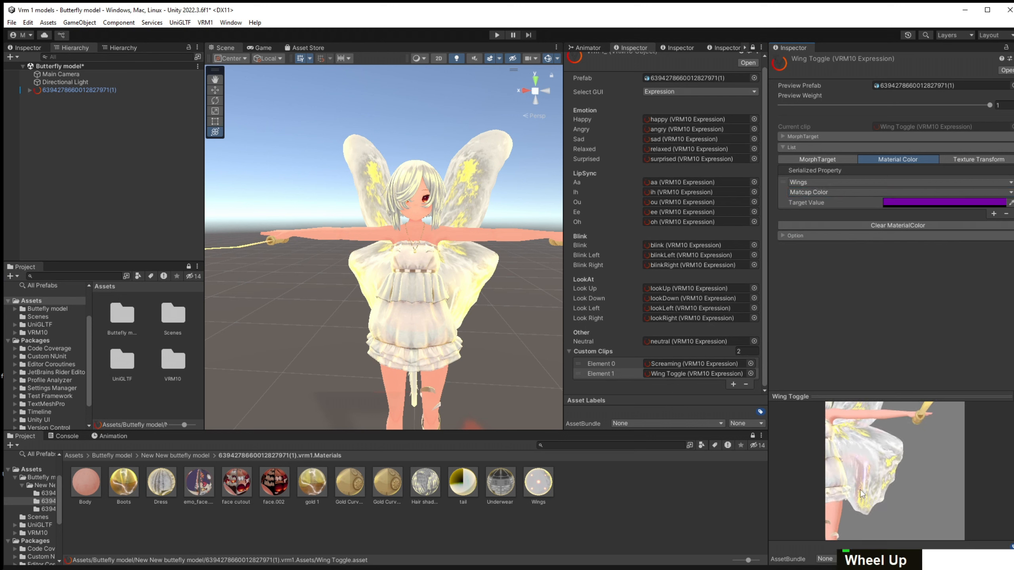
pyautogui.click(903, 202)
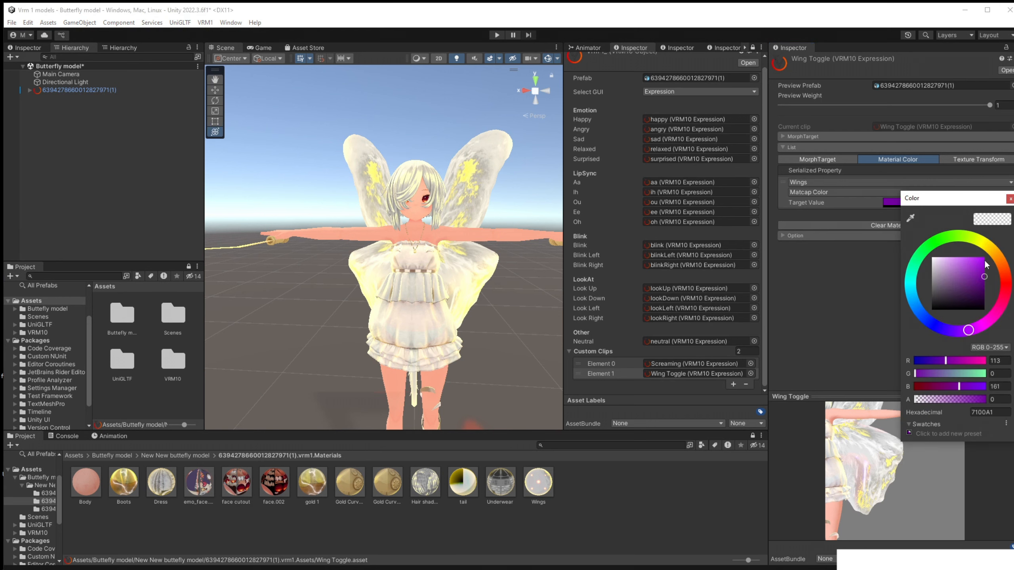
pyautogui.moveTo(984, 267); pyautogui.dragTo(915, 346)
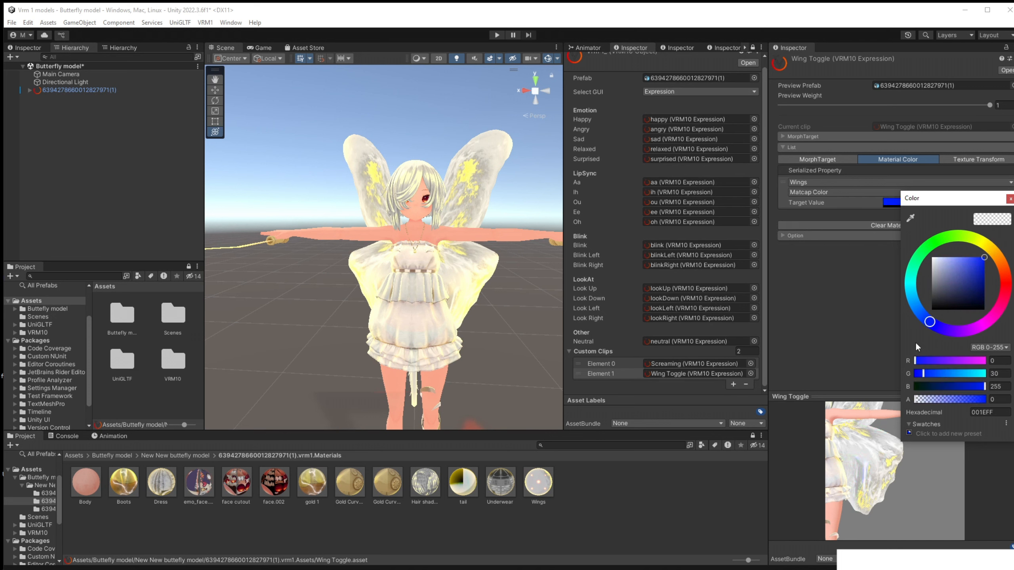
# Review the Wings material's Matcap and Parametric Rim colour settings and reopen the Wing Toggle clip.
pyautogui.click(548, 491)
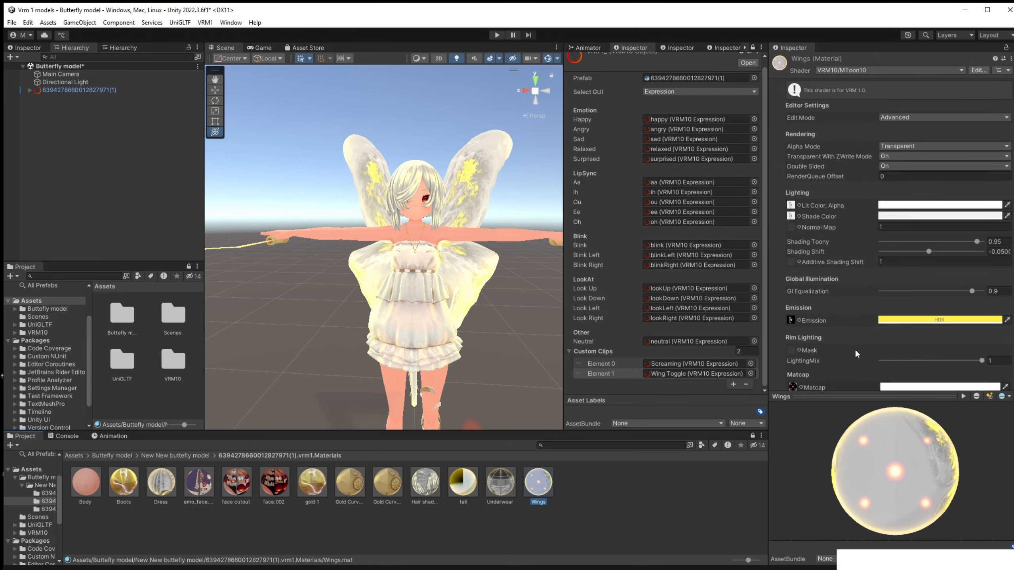
pyautogui.scroll(-3, 853, 343)
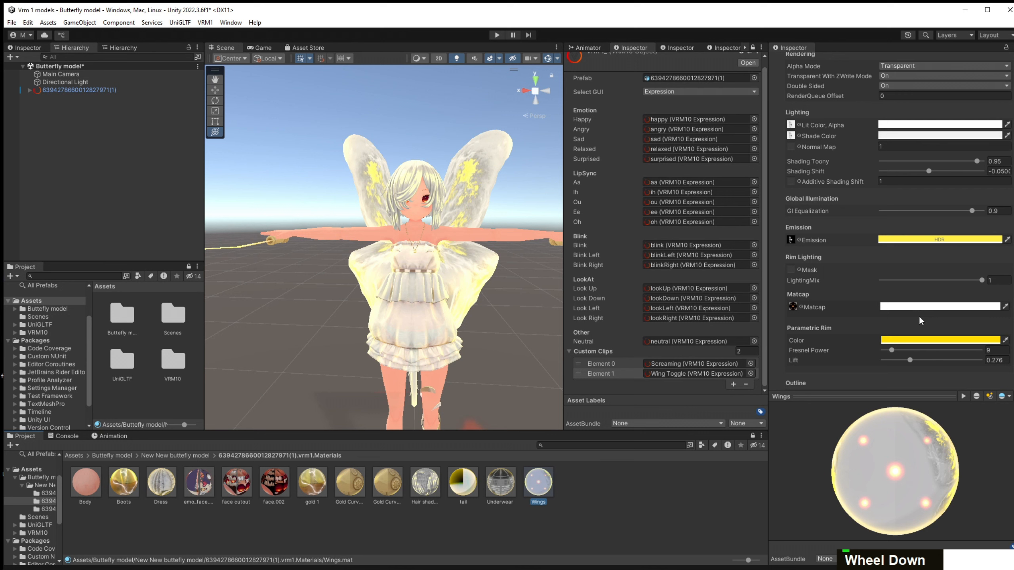
pyautogui.doubleClick(681, 373)
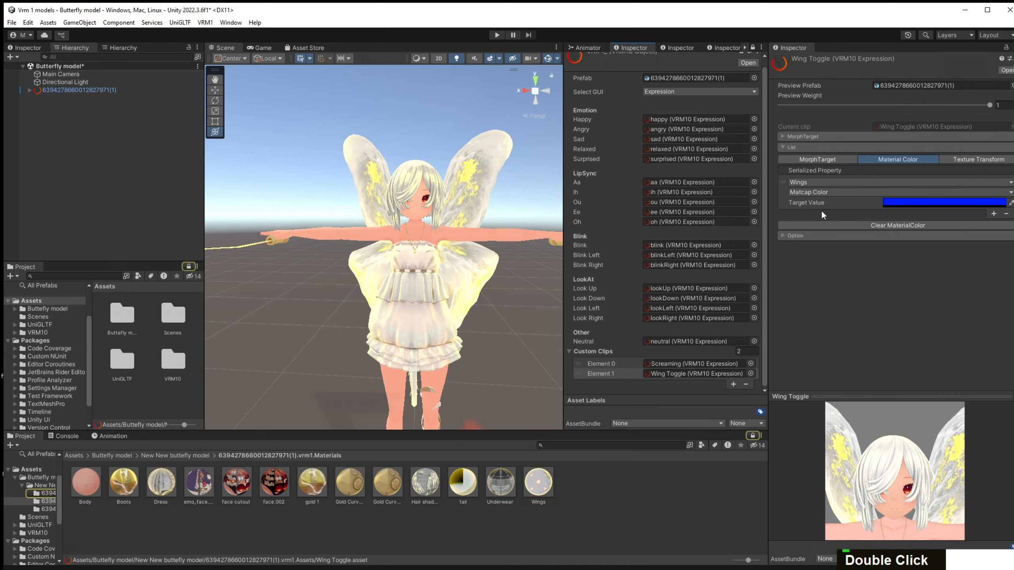
# Try Shade Color and Rim Color as the Wings entry's property, comparing with the Wings material, and set it to Outline Color.
pyautogui.click(824, 193)
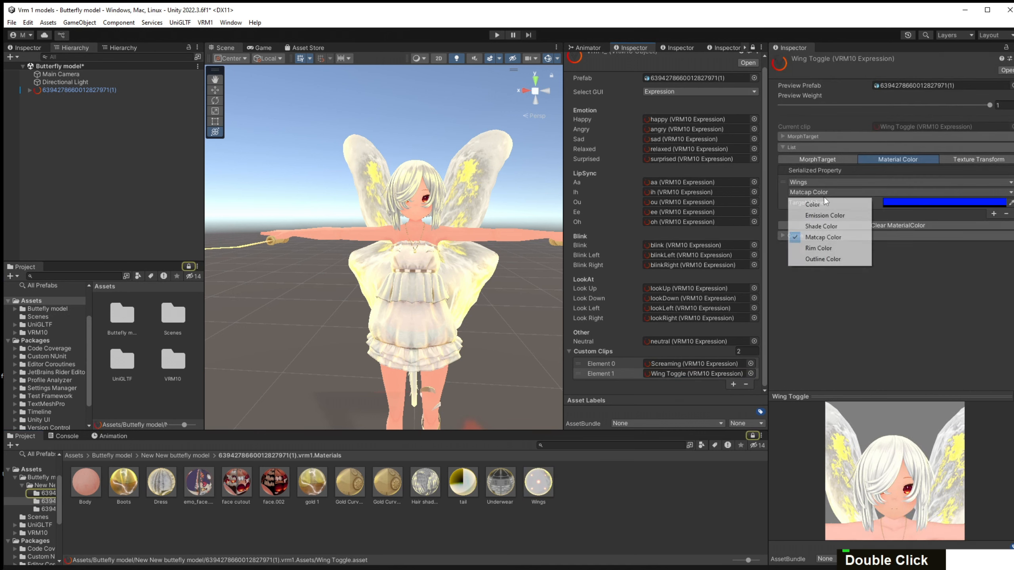
pyautogui.click(827, 227)
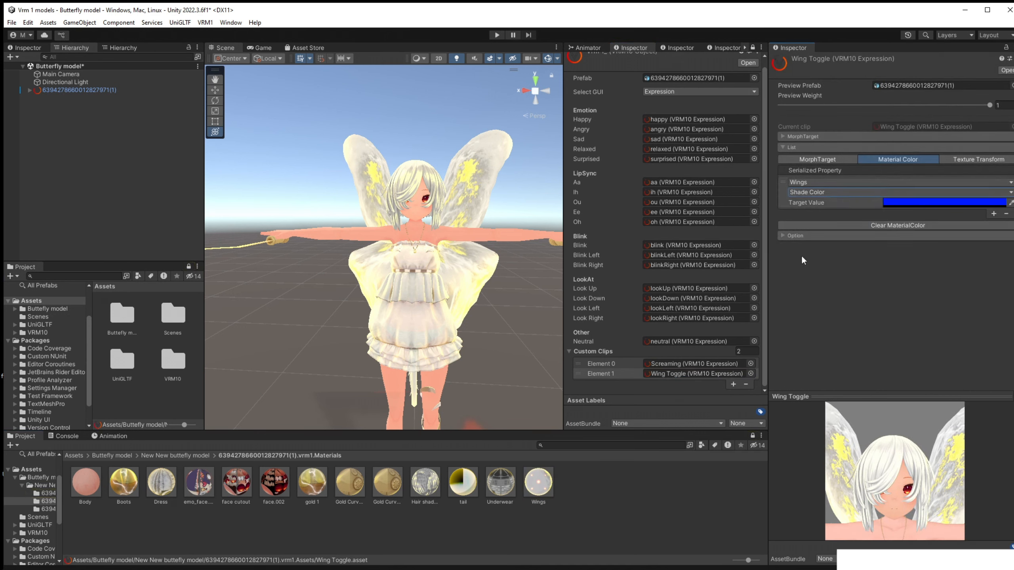
pyautogui.click(532, 493)
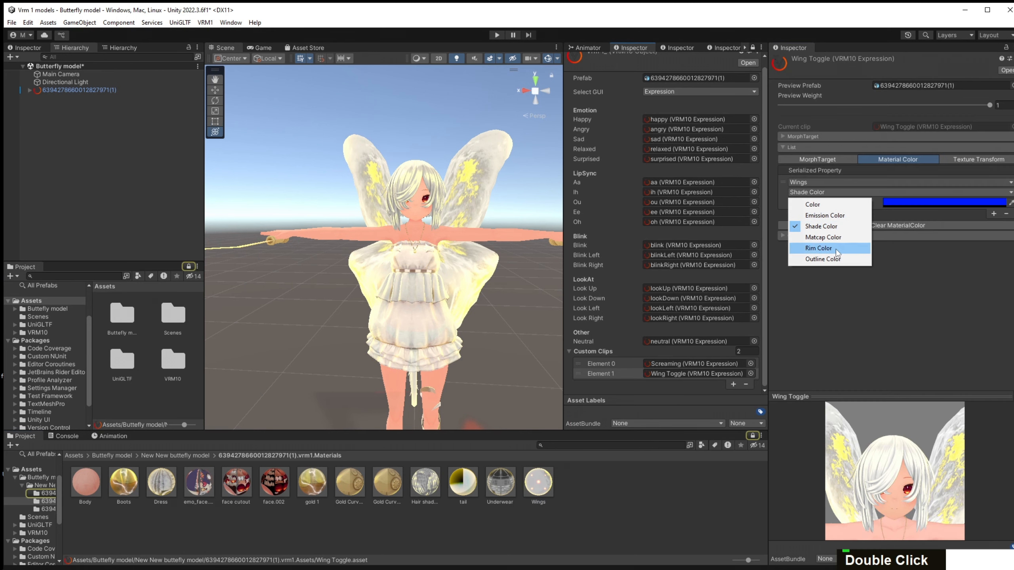
pyautogui.click(835, 250)
pyautogui.click(862, 195)
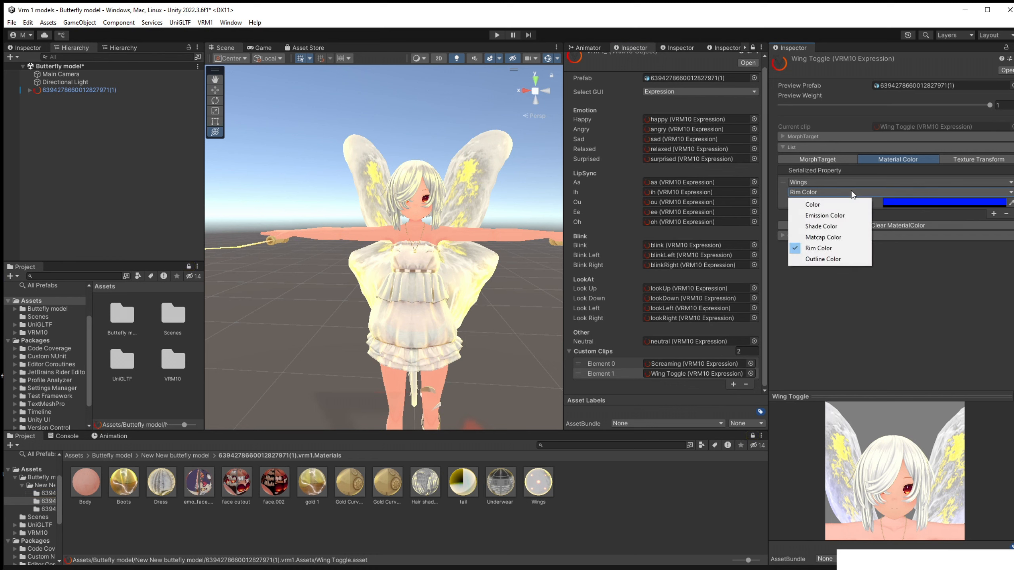
pyautogui.click(840, 258)
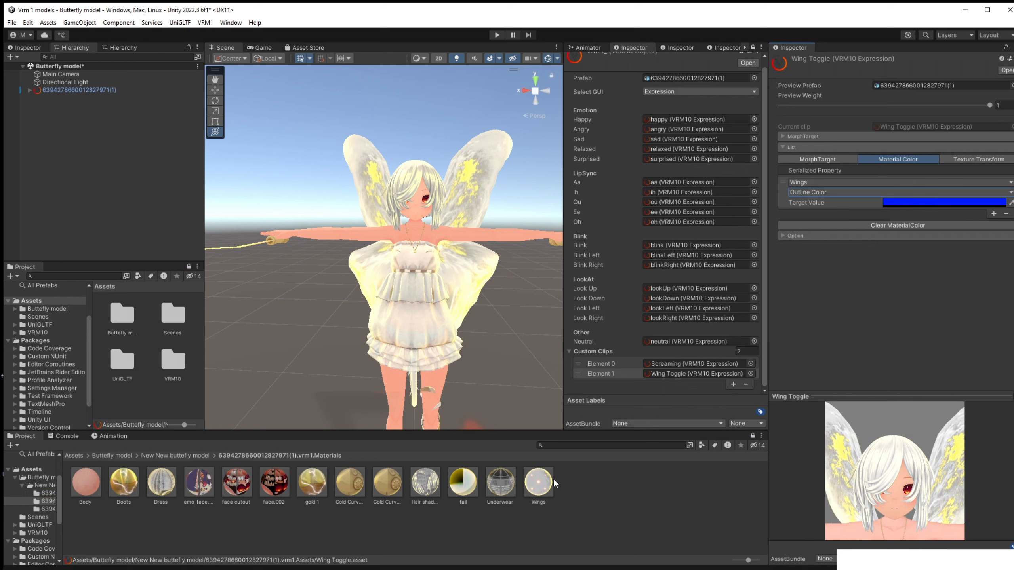
# Try World as the Wings material's Outline Mode and return it to None.
pyautogui.click(538, 481)
pyautogui.scroll(-10, 932, 281)
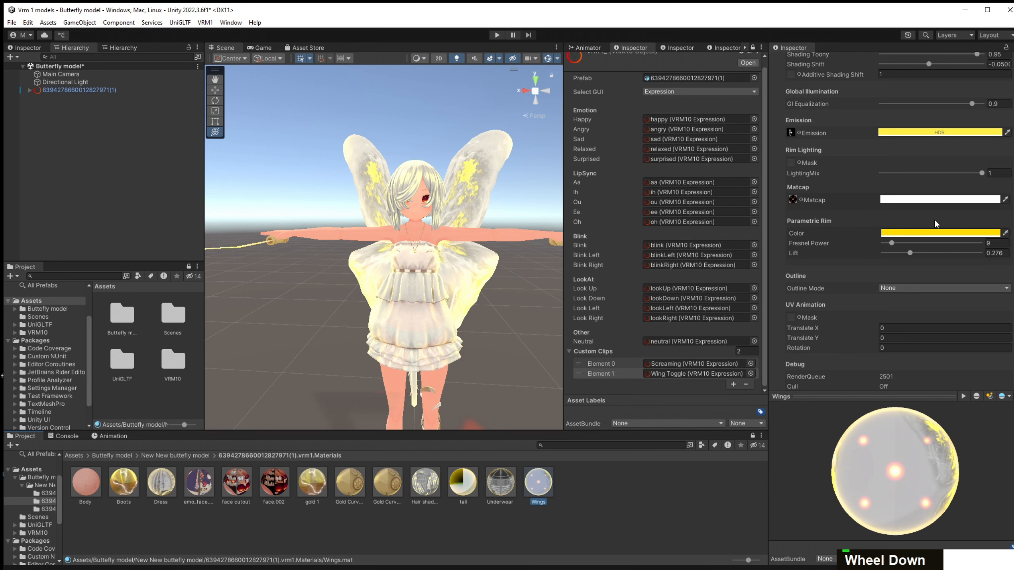
pyautogui.scroll(-2, 935, 220)
pyautogui.click(924, 235)
pyautogui.click(918, 256)
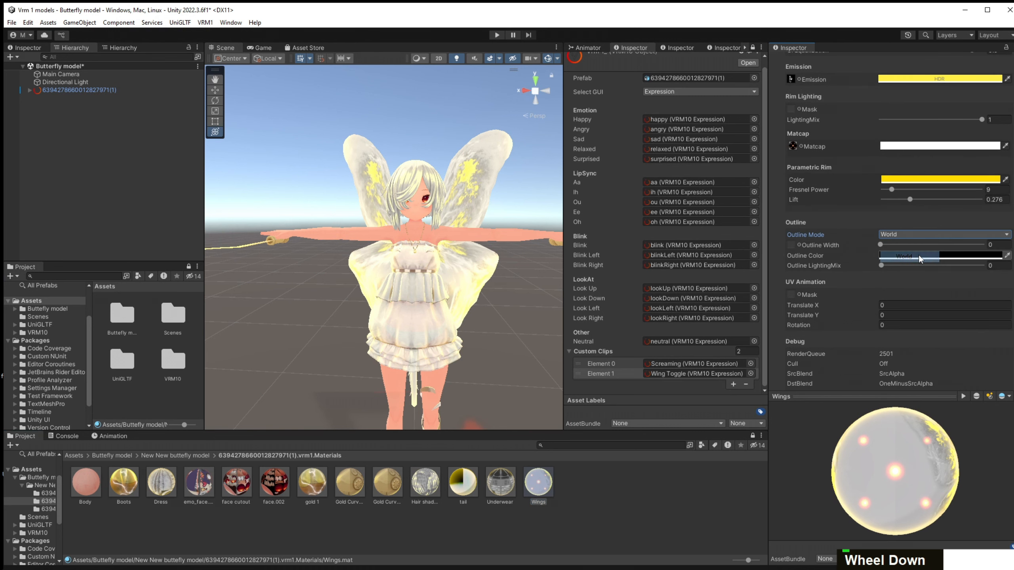
pyautogui.click(907, 234)
pyautogui.click(909, 245)
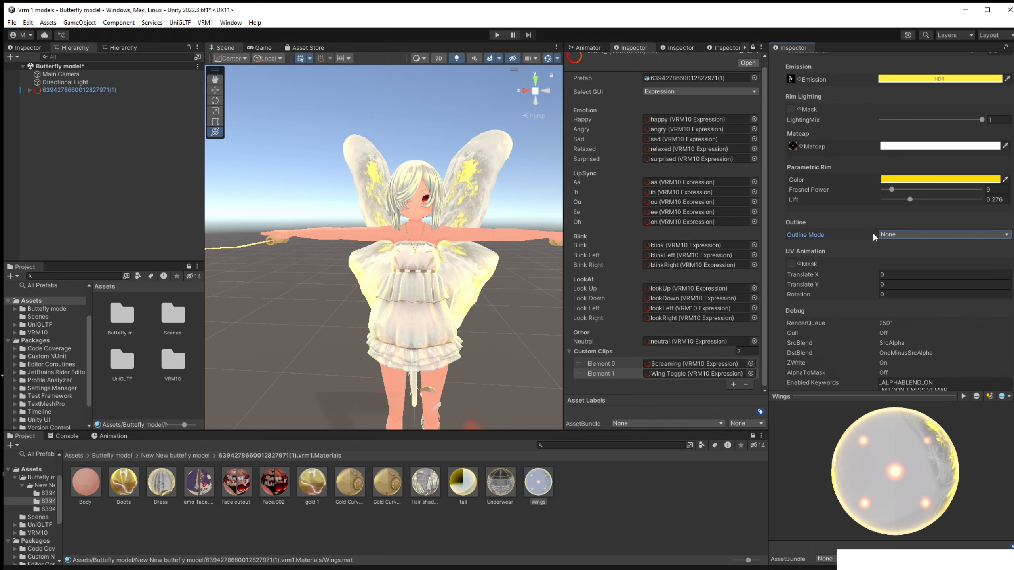
# Try a higher Fresnel Power in the Wings material's Parametric Rim settings and undo the change.
pyautogui.scroll(4, 873, 234)
pyautogui.scroll(-1, 874, 234)
pyautogui.scroll(4, 874, 233)
pyautogui.scroll(-4, 873, 233)
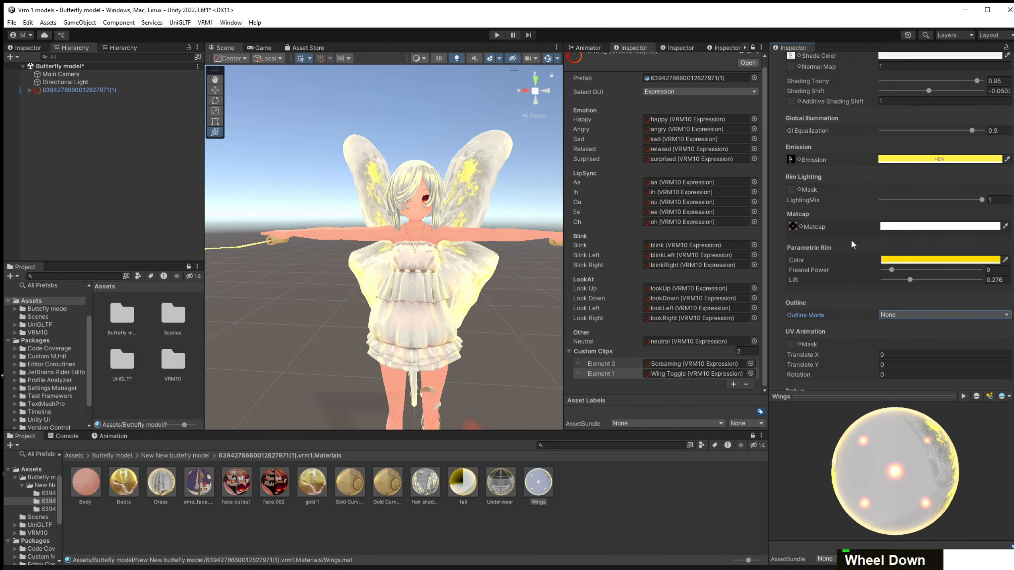
pyautogui.scroll(-1, 850, 243)
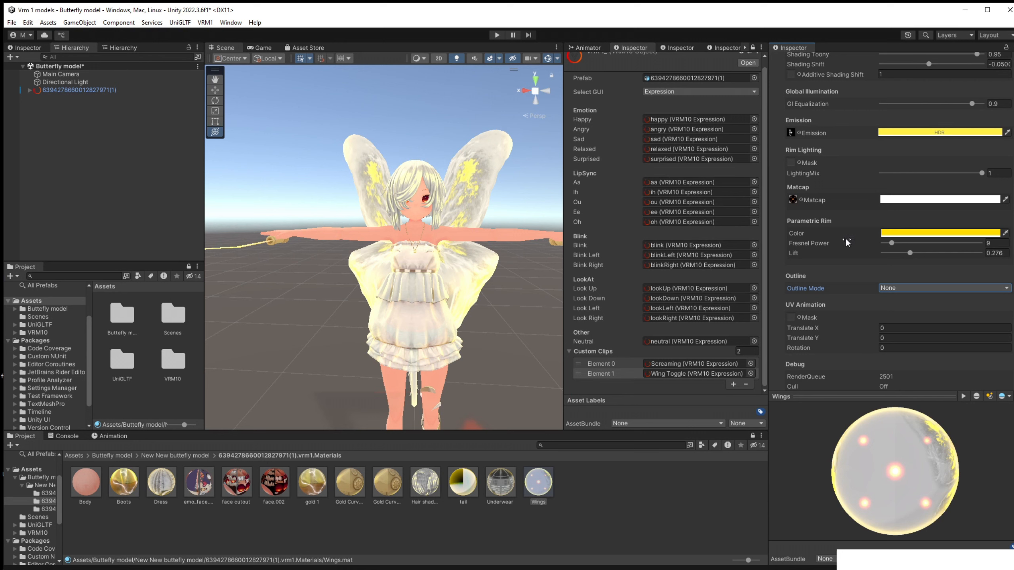
pyautogui.moveTo(892, 244); pyautogui.dragTo(980, 243)
pyautogui.hotkey('ctrl', 'z')
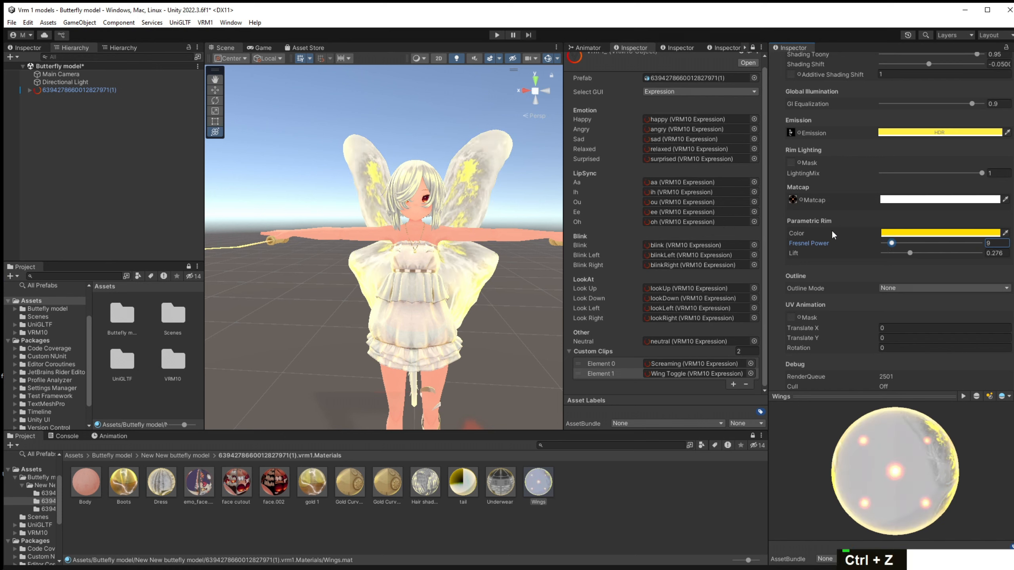
# Set the Wings entry of the Wing Toggle expression to Color with black 000000 as the target value, checking the wings in the preview.
pyautogui.doubleClick(685, 376)
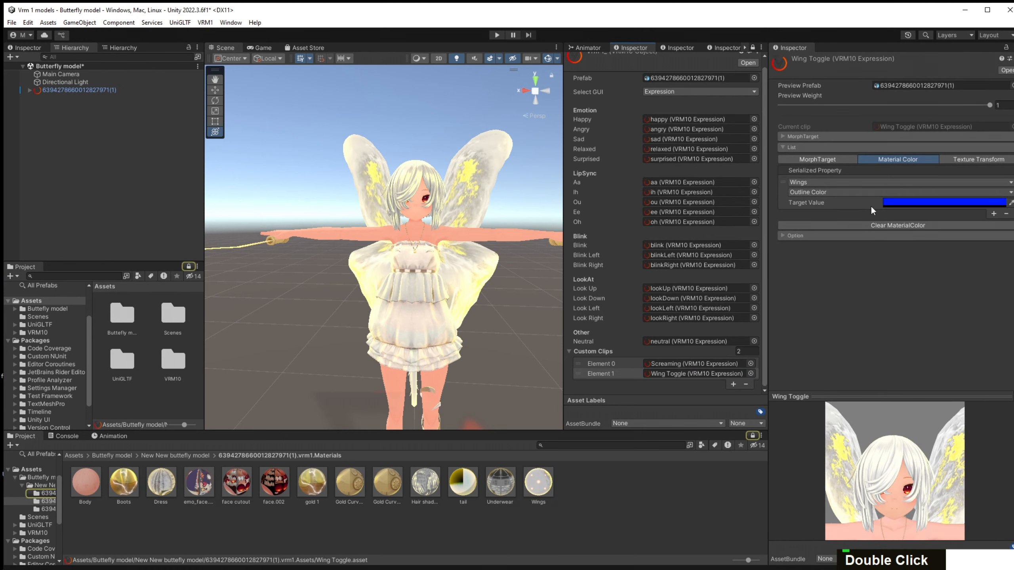
pyautogui.click(798, 192)
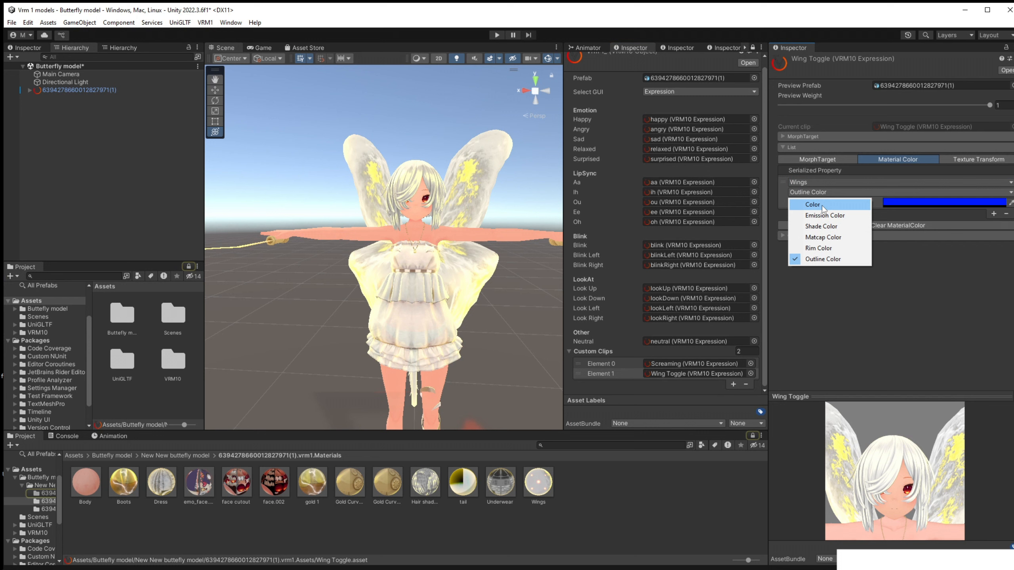
pyautogui.click(802, 202)
pyautogui.scroll(-3, 930, 421)
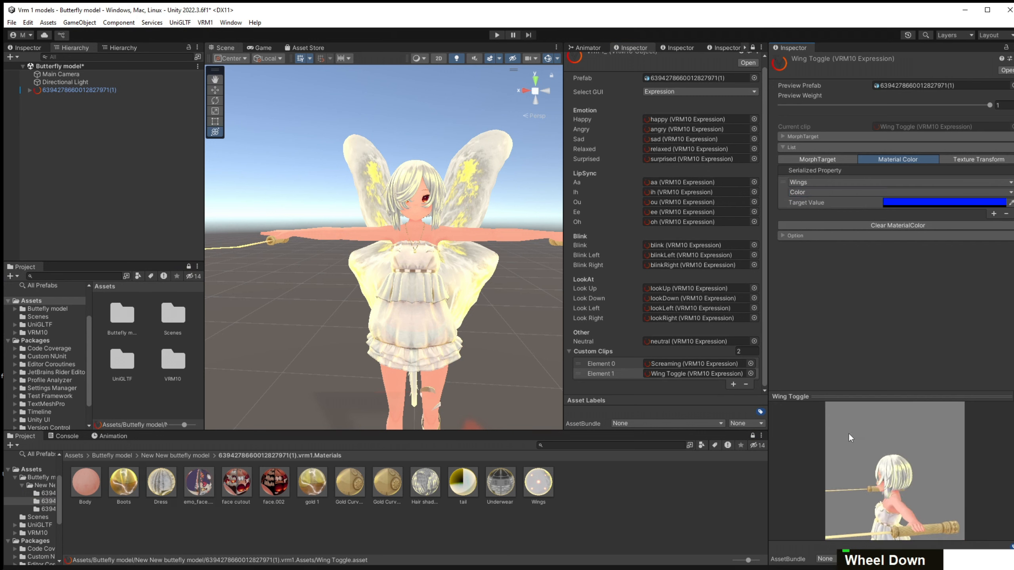
pyautogui.moveTo(848, 433); pyautogui.dragTo(862, 455, button='right')
pyautogui.click(897, 204)
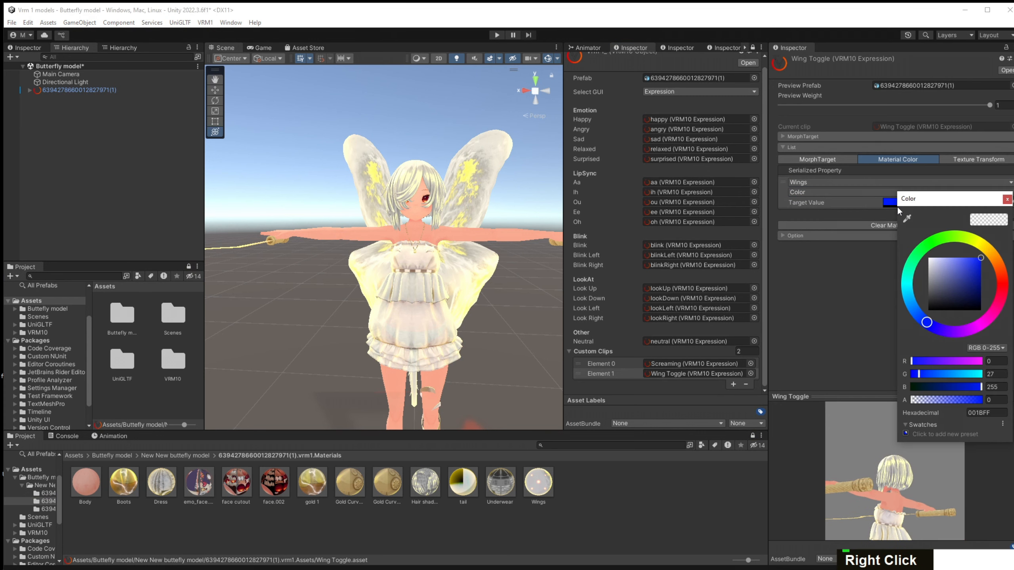
pyautogui.moveTo(954, 270); pyautogui.dragTo(878, 370)
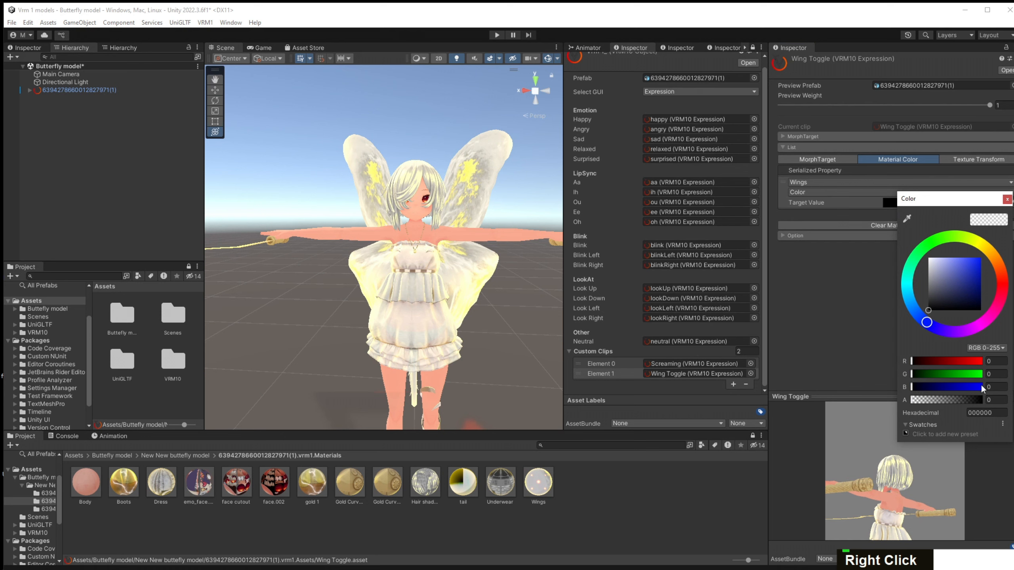
pyautogui.click(828, 302)
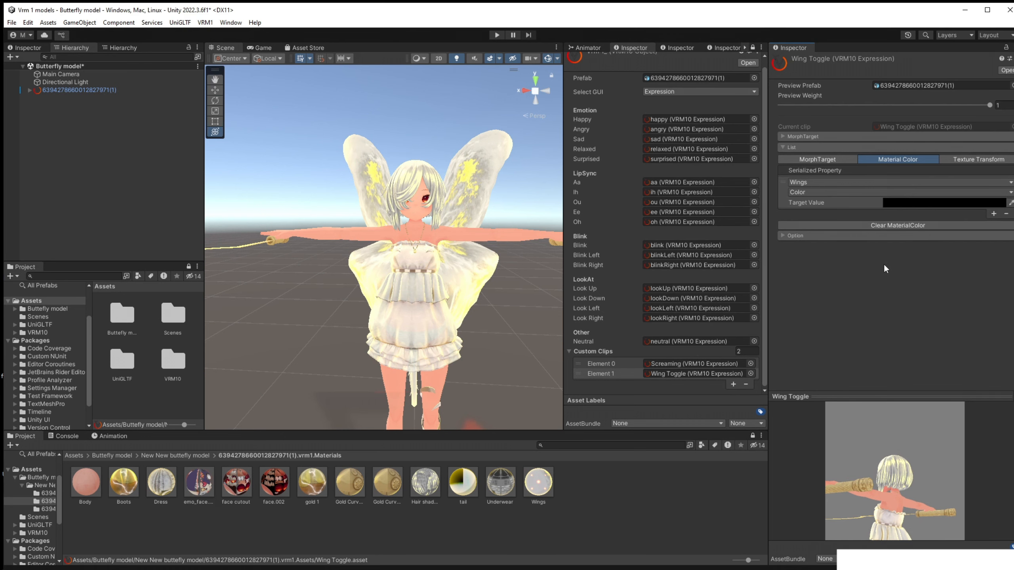
# Enable Is Binary for the Wing Toggle expression, set Override Blink to Block and inspect the face in the preview.
pyautogui.click(782, 236)
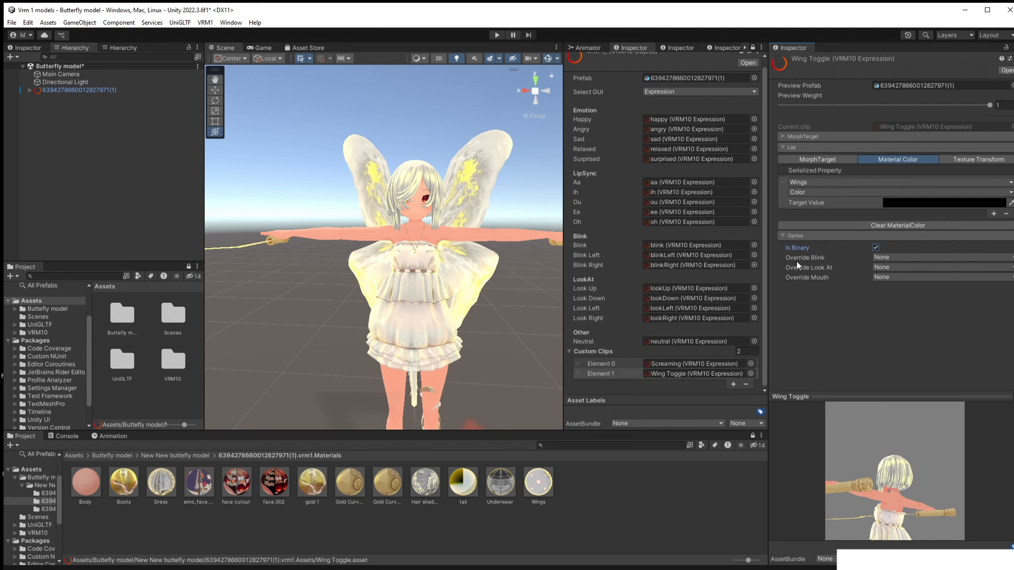
pyautogui.click(879, 266)
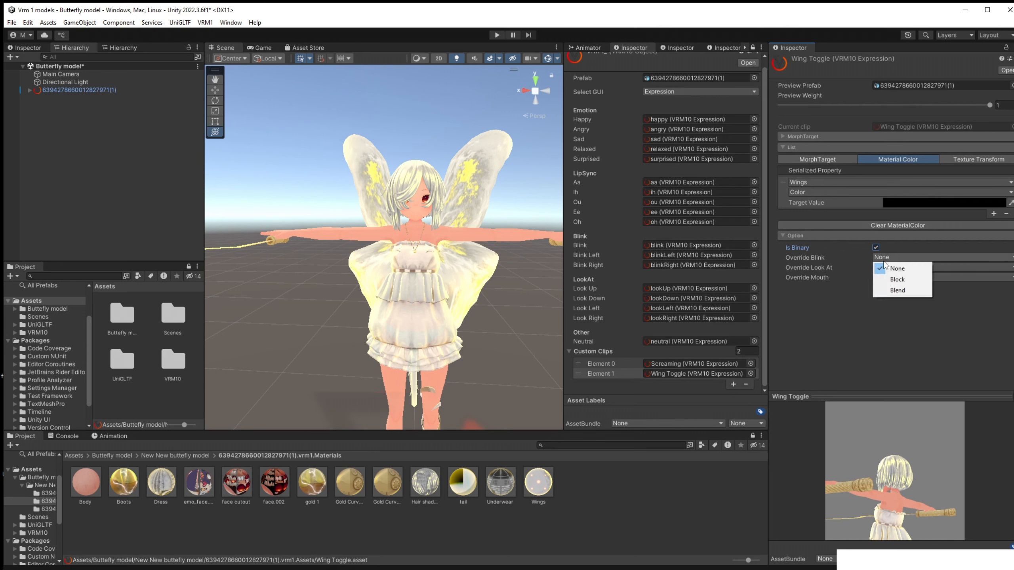
pyautogui.click(899, 284)
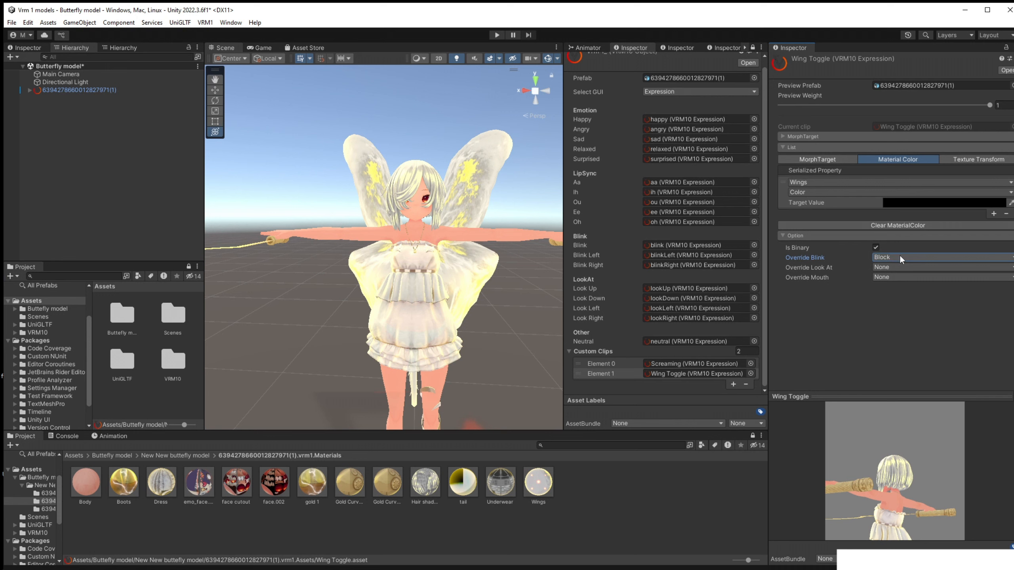
pyautogui.moveTo(851, 437); pyautogui.dragTo(917, 454)
pyautogui.scroll(3, 914, 449)
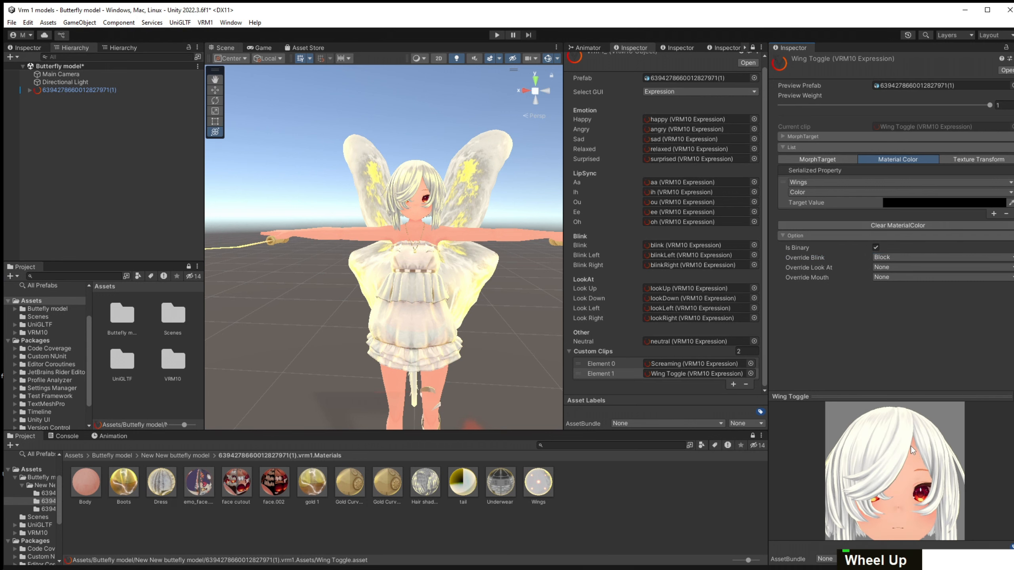
pyautogui.moveTo(911, 446); pyautogui.dragTo(898, 458, button='right')
pyautogui.scroll(2, 897, 451)
pyautogui.scroll(2, 895, 447)
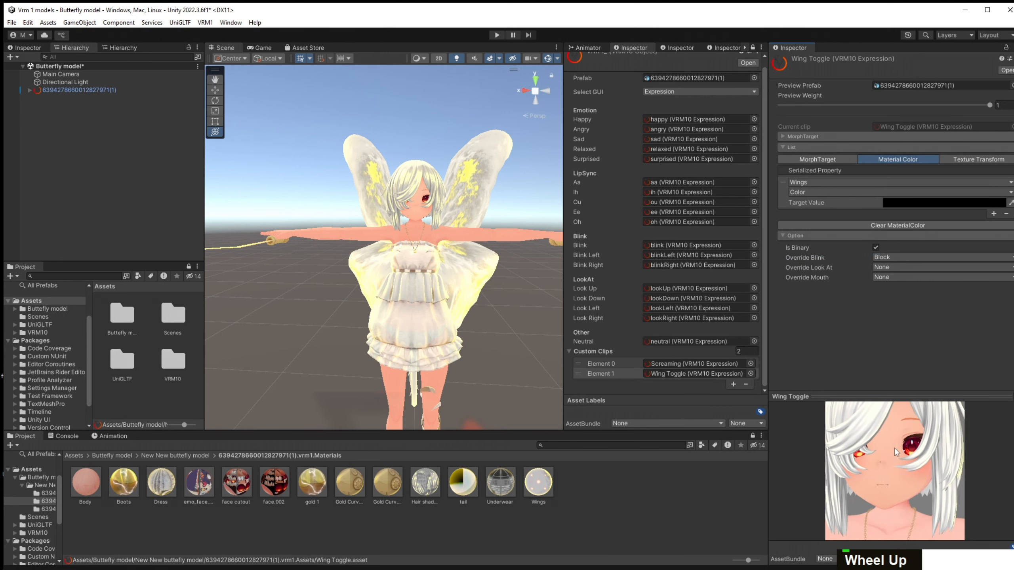
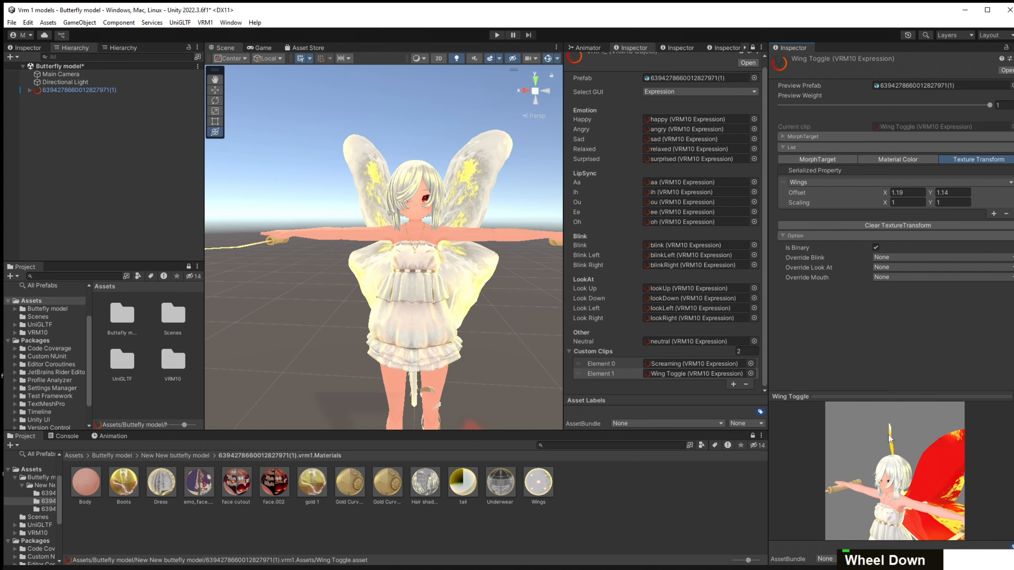
# Try different texture transform values for Wings, such as offset X 4.01, Y 1.48 and scaling X 1.06, Y -2.79.
pyautogui.moveTo(890, 435); pyautogui.dragTo(880, 460, button='right')
pyautogui.moveTo(880, 460); pyautogui.dragTo(856, 451, button='middle')
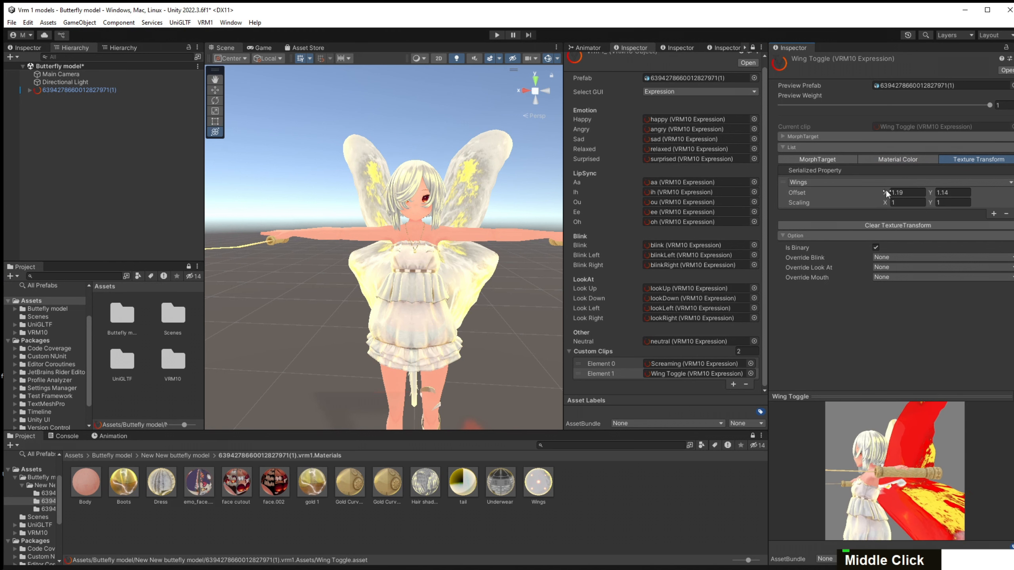
pyautogui.moveTo(887, 191)
pyautogui.mouseDown()
pyautogui.moveTo(854, 191)
pyautogui.moveTo(869, 195)
pyautogui.mouseUp()
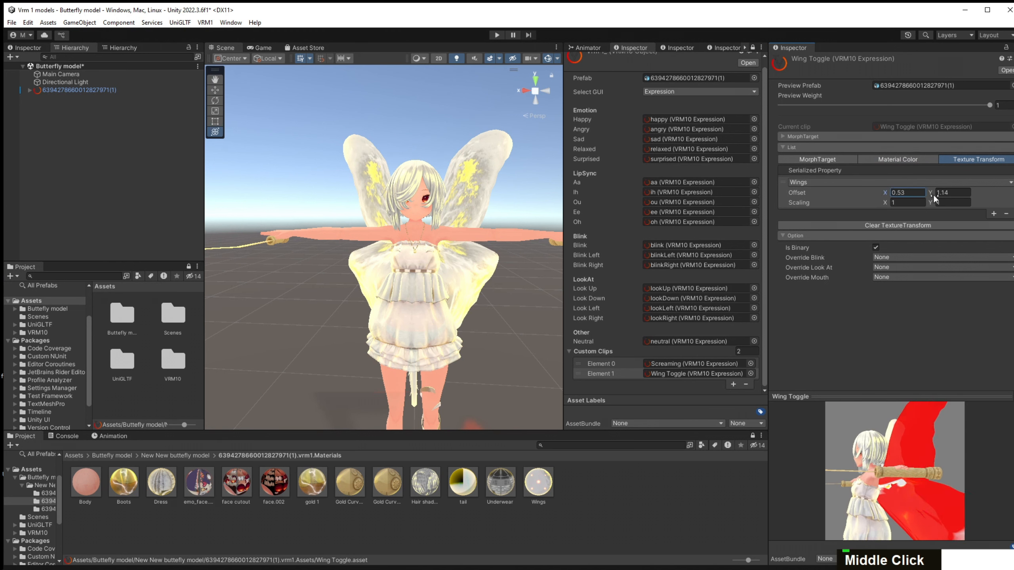
pyautogui.moveTo(934, 194)
pyautogui.mouseDown()
pyautogui.moveTo(915, 192)
pyautogui.moveTo(926, 198)
pyautogui.mouseUp()
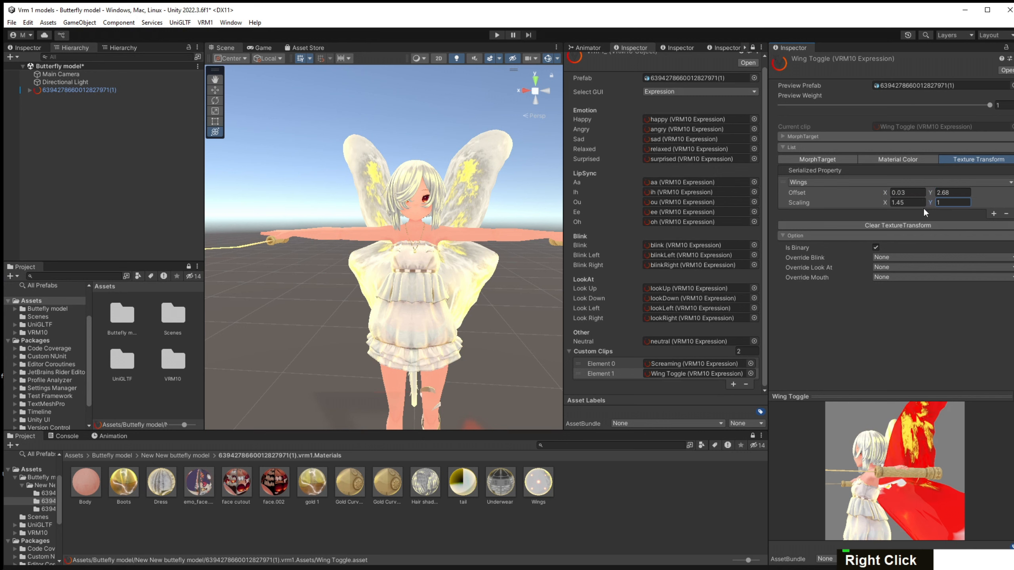
pyautogui.click(885, 202)
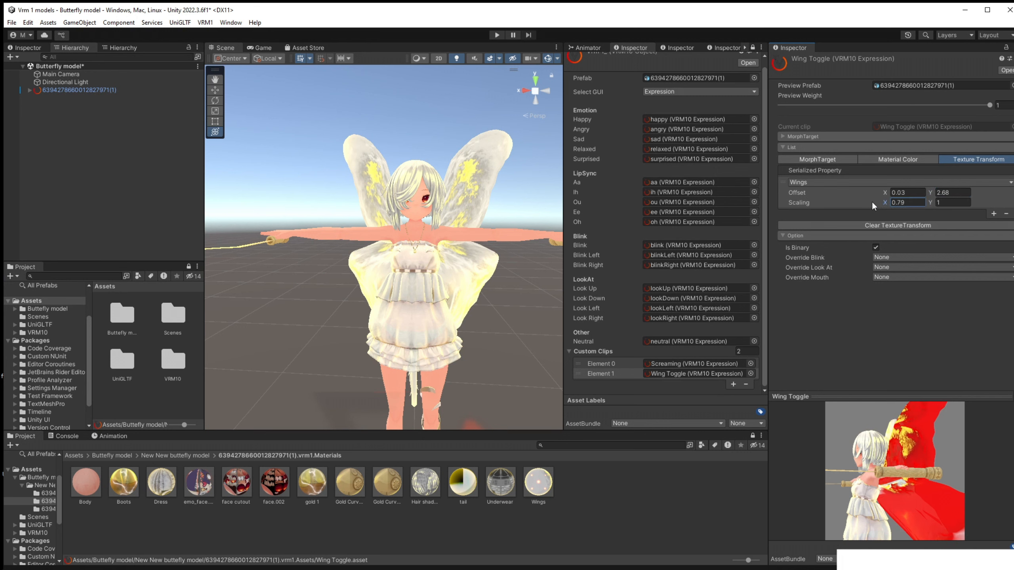
pyautogui.moveTo(873, 203); pyautogui.dragTo(910, 196)
pyautogui.click(883, 201)
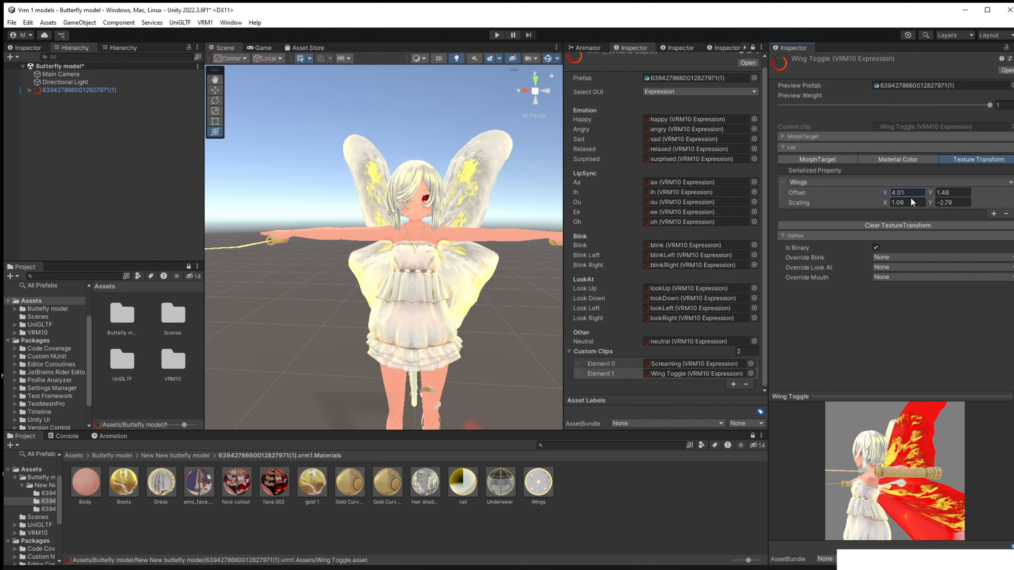
# Remove the Wings texture transform entry and set the Wings material colour target to fully transparent black 000000.
pyautogui.click(1006, 214)
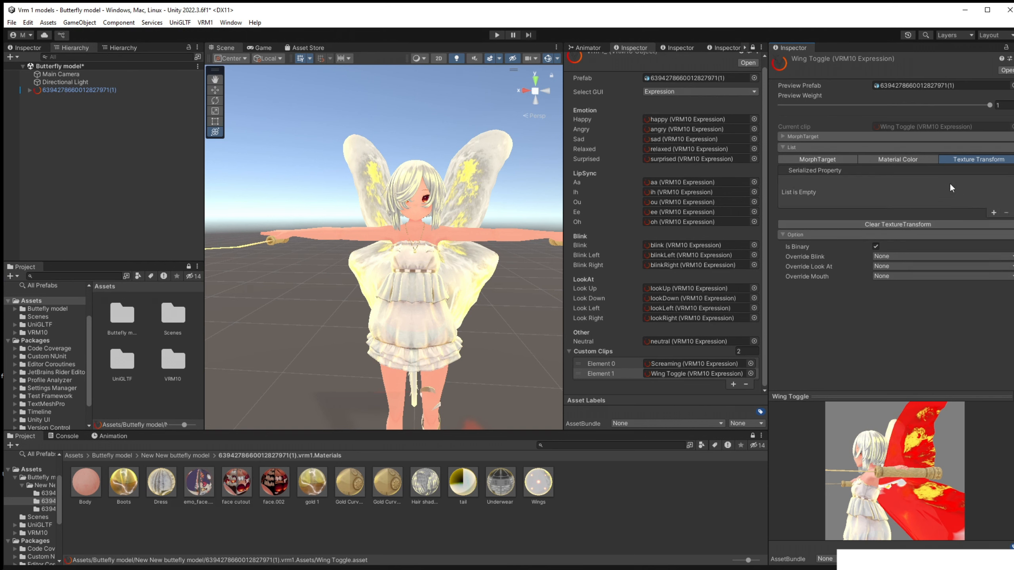
pyautogui.click(917, 162)
pyautogui.click(922, 203)
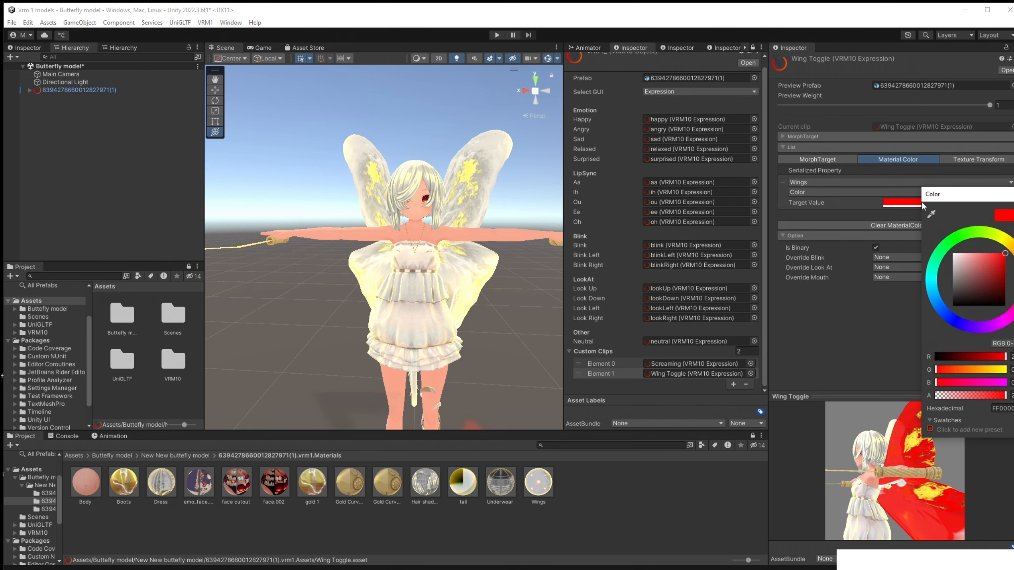
pyautogui.moveTo(977, 313); pyautogui.dragTo(930, 330)
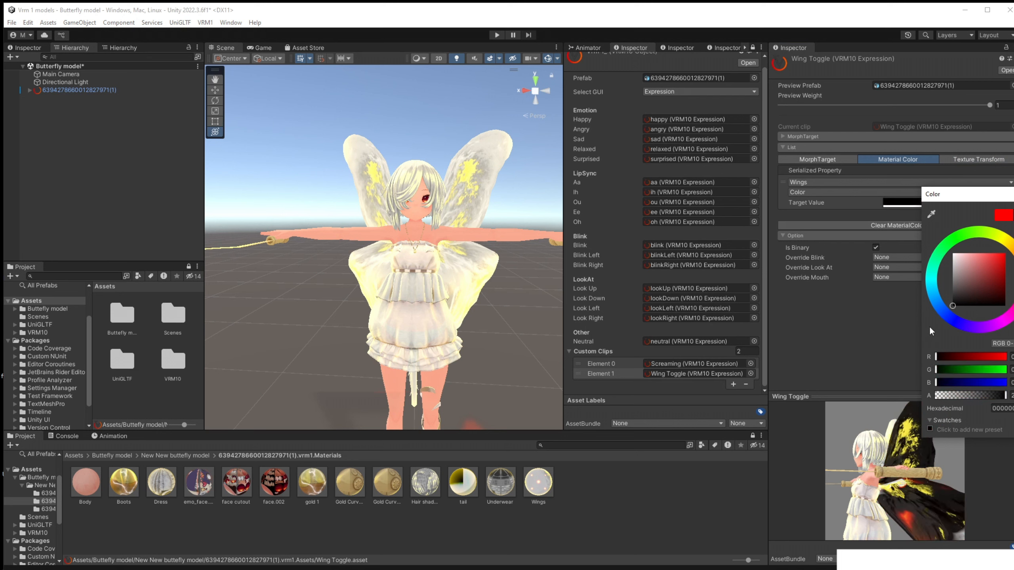
pyautogui.moveTo(958, 395); pyautogui.dragTo(851, 396)
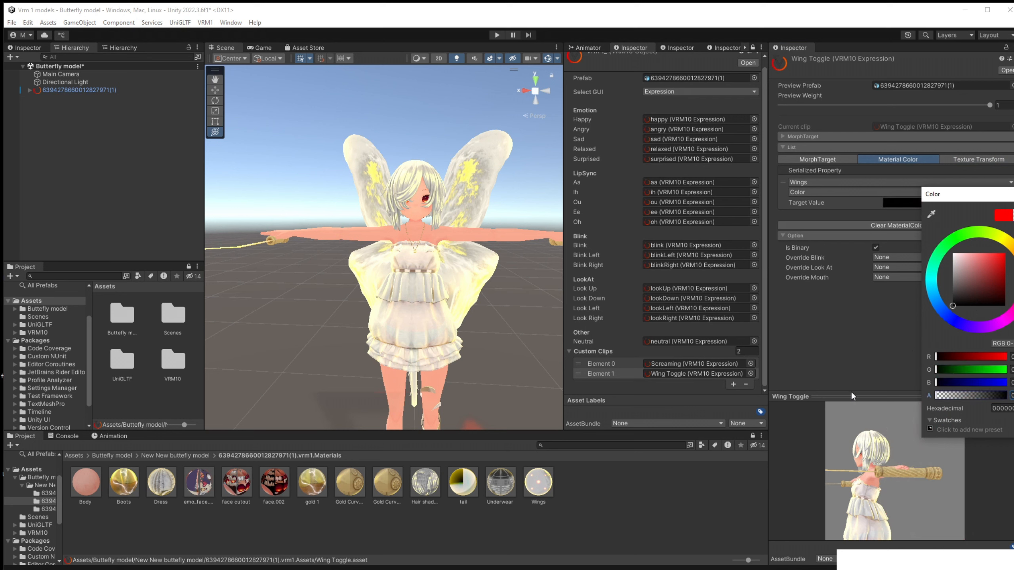
pyautogui.click(827, 327)
pyautogui.scroll(-2, 903, 494)
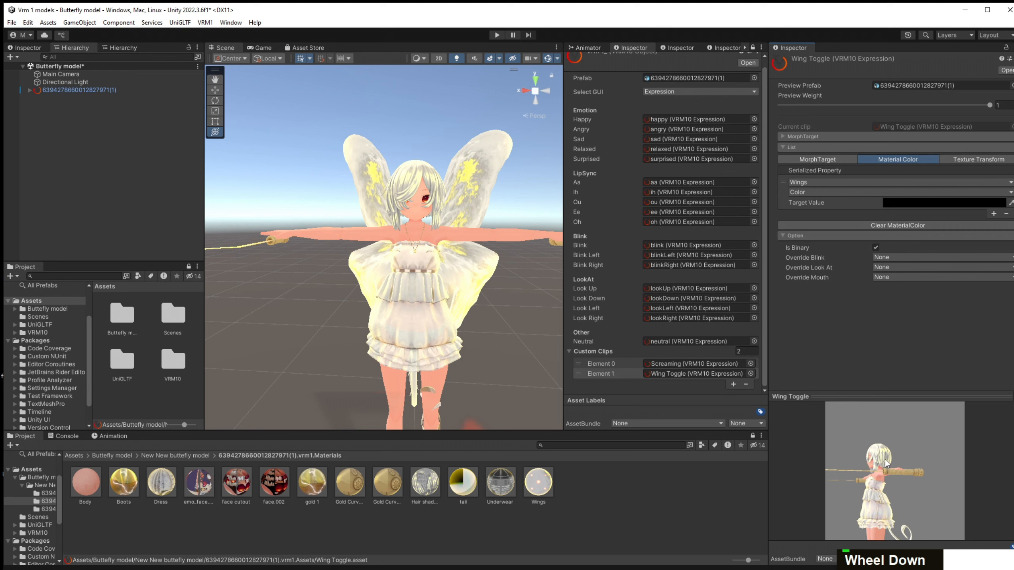
pyautogui.scroll(-1, 612, 343)
# Add a third element to the Custom Clips list and open the model's vrm1.Assets folder.
pyautogui.click(733, 384)
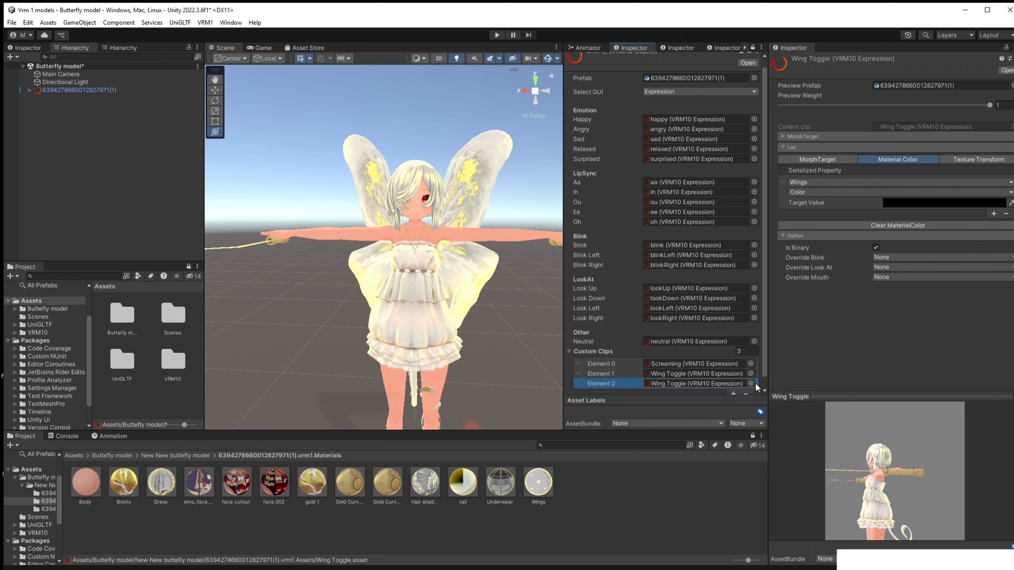
pyautogui.click(153, 461)
pyautogui.click(161, 459)
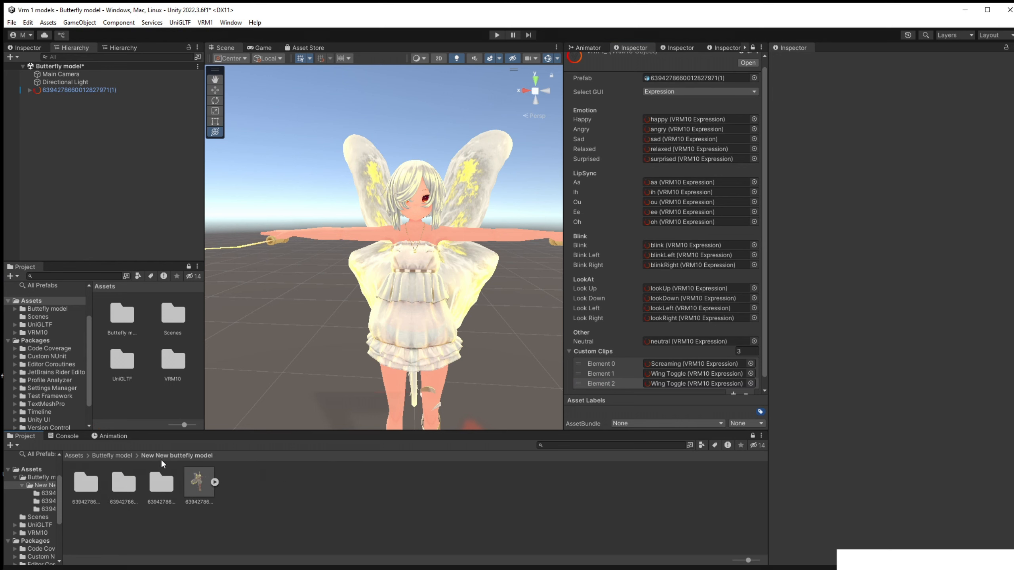
pyautogui.rightClick(87, 480)
pyautogui.press('Escape')
pyautogui.doubleClick(87, 480)
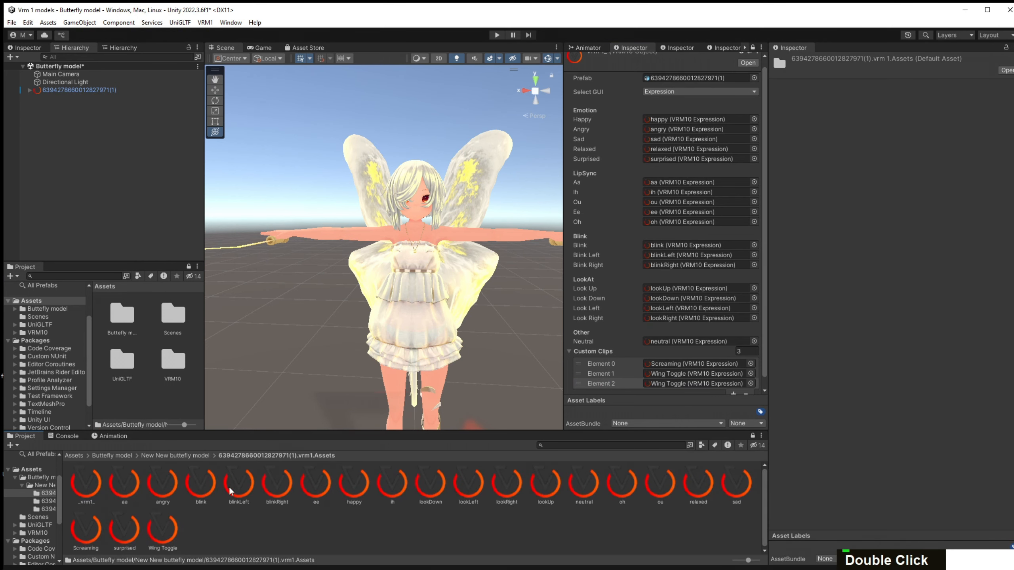
# Create a VRM10 expression named Necklace toggle in the model's assets folder and assign it to Element 2 of Custom Clips.
pyautogui.rightClick(711, 516)
pyautogui.moveTo(866, 523)
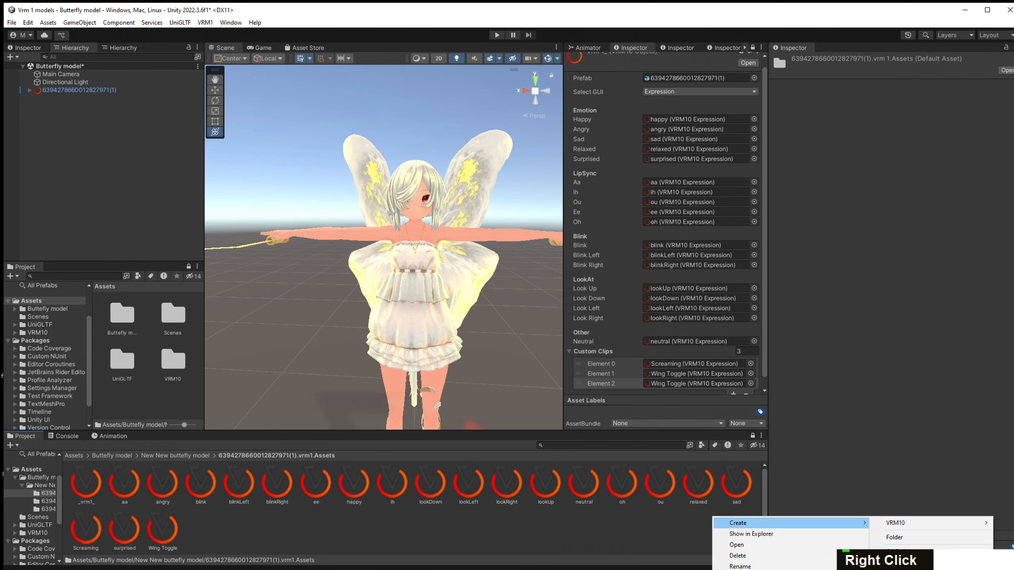
pyautogui.doubleClick(858, 497)
pyautogui.rightClick(699, 513)
pyautogui.moveTo(801, 518)
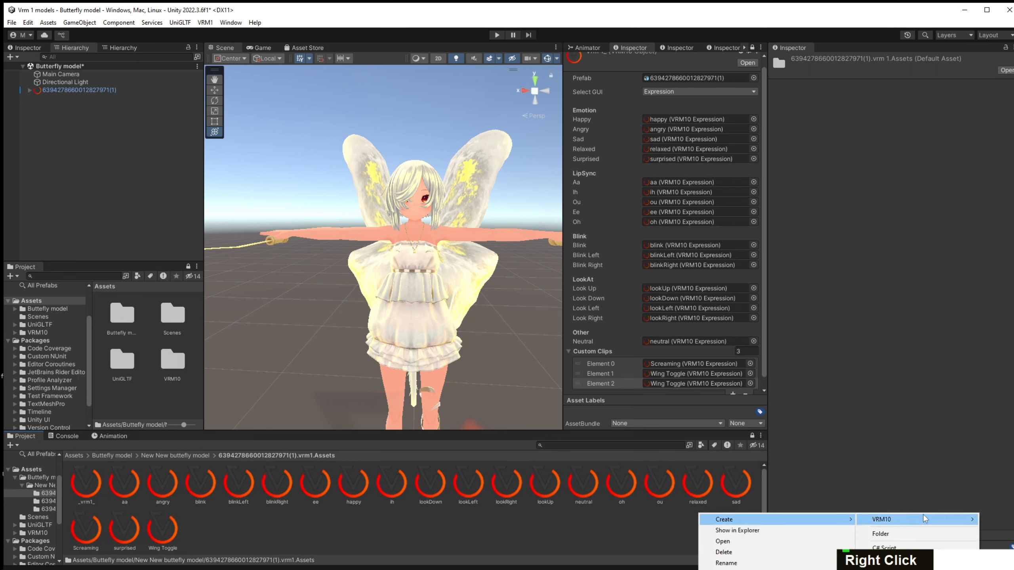
pyautogui.moveTo(922, 515)
pyautogui.click(998, 520)
pyautogui.write('N')
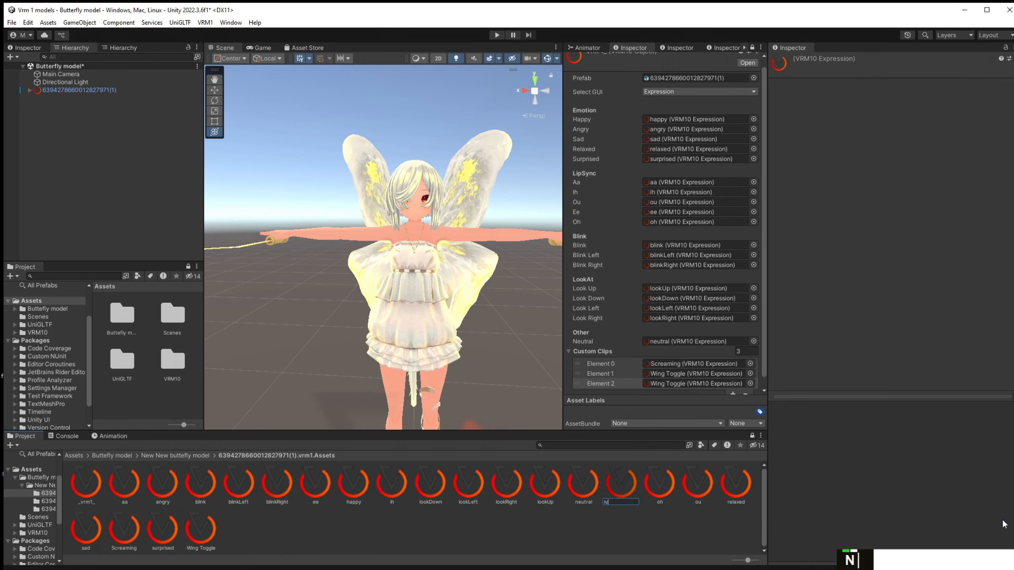
pyautogui.write('ecklace toggle')
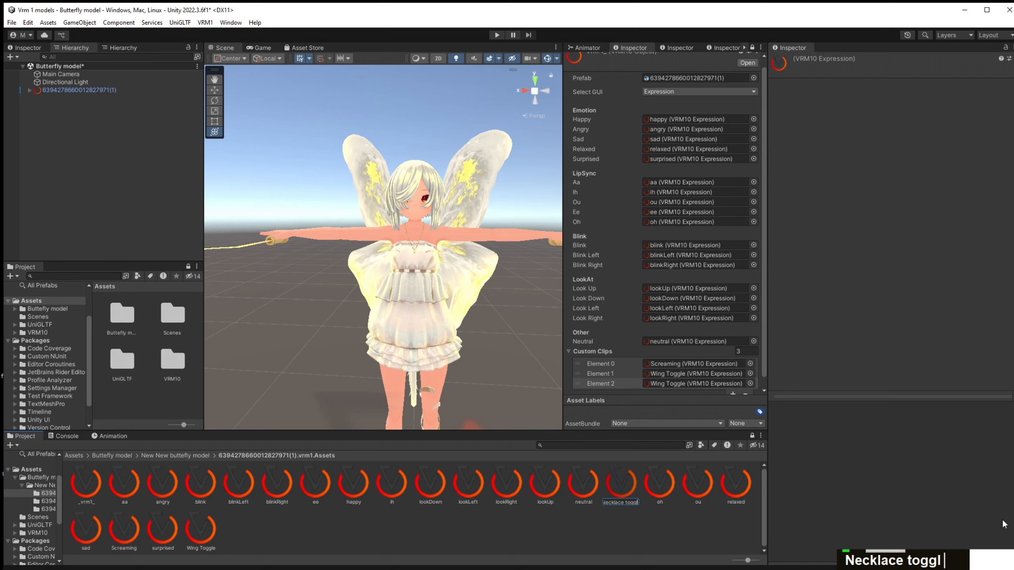
pyautogui.press('Return')
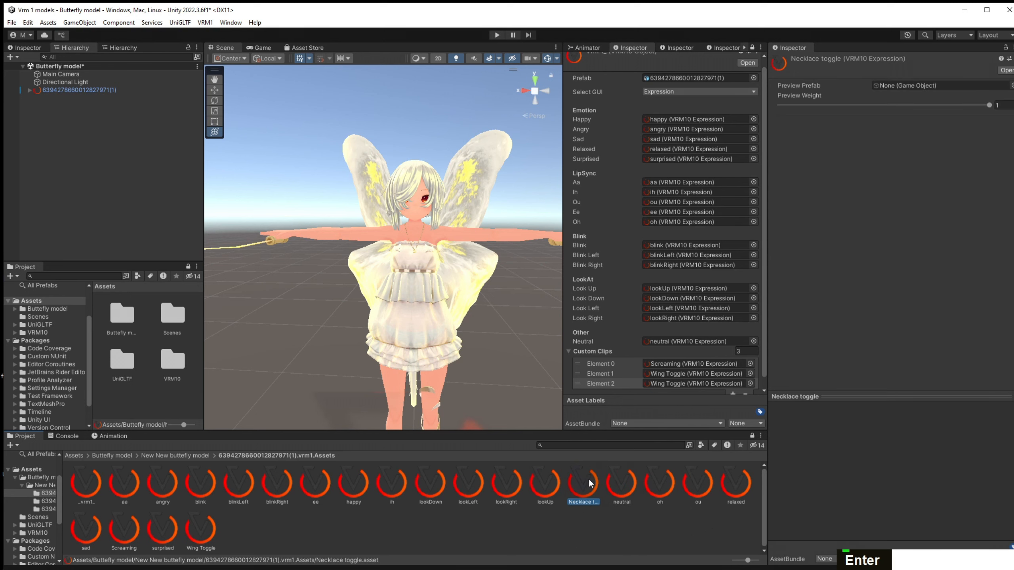
pyautogui.moveTo(587, 483); pyautogui.dragTo(678, 383)
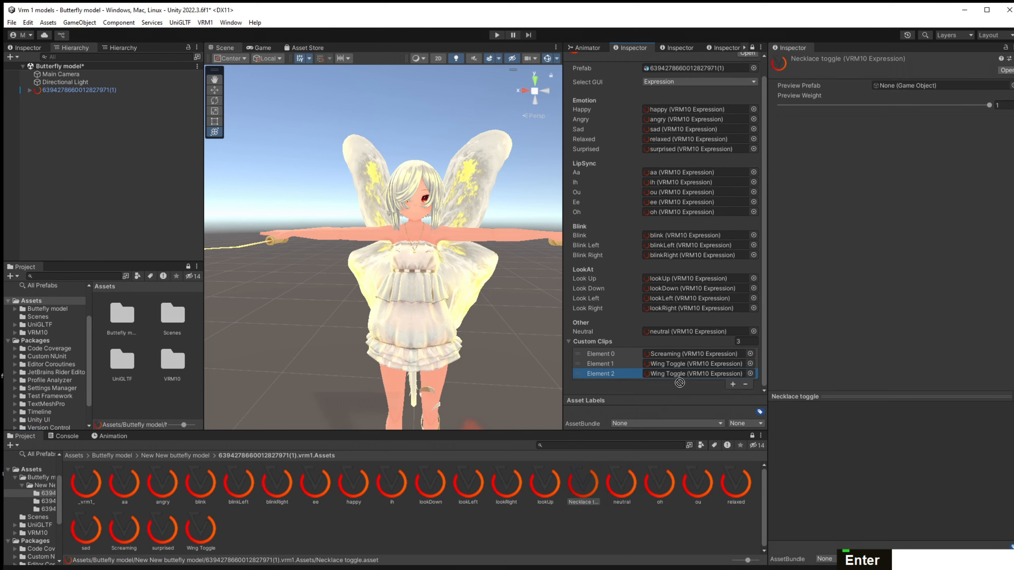
# Set the Necklace toggle's preview prefab to the butterfly model and enable Is Binary.
pyautogui.doubleClick(595, 478)
pyautogui.click(1005, 71)
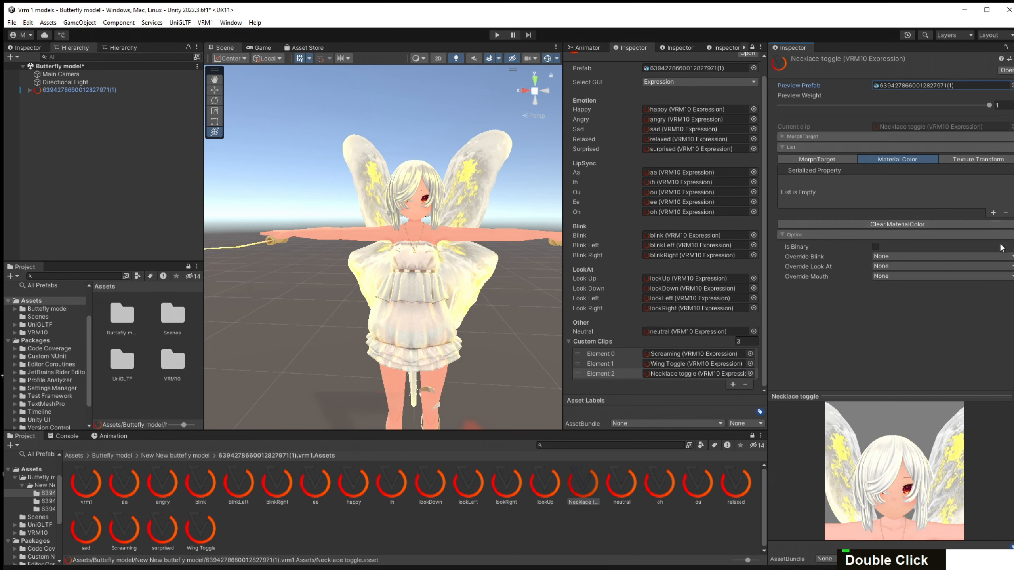
pyautogui.click(875, 247)
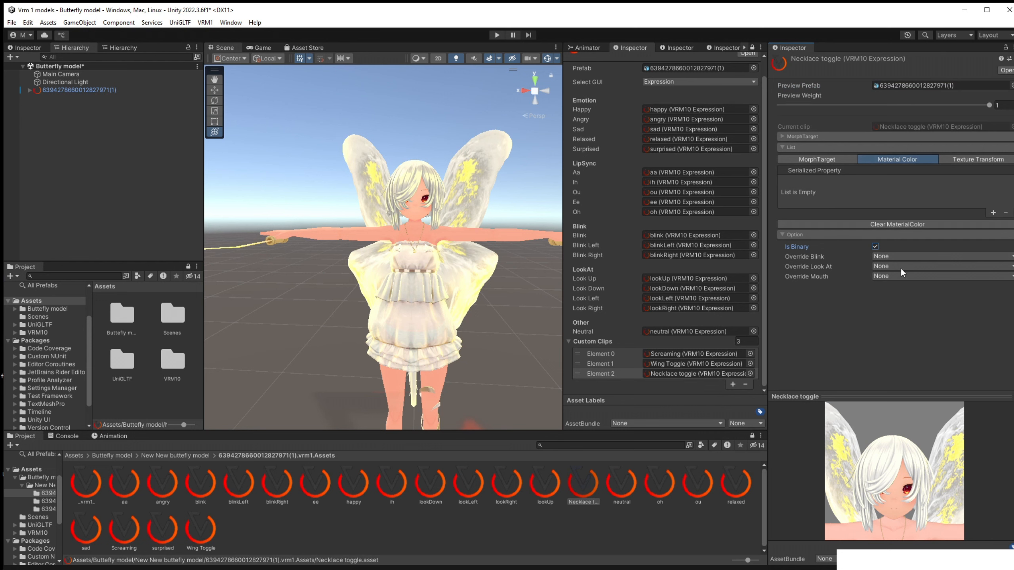
# Add a material colour entry for gold 1 to the Necklace toggle and inspect the neck area in the enlarged preview.
pyautogui.click(994, 212)
pyautogui.click(868, 182)
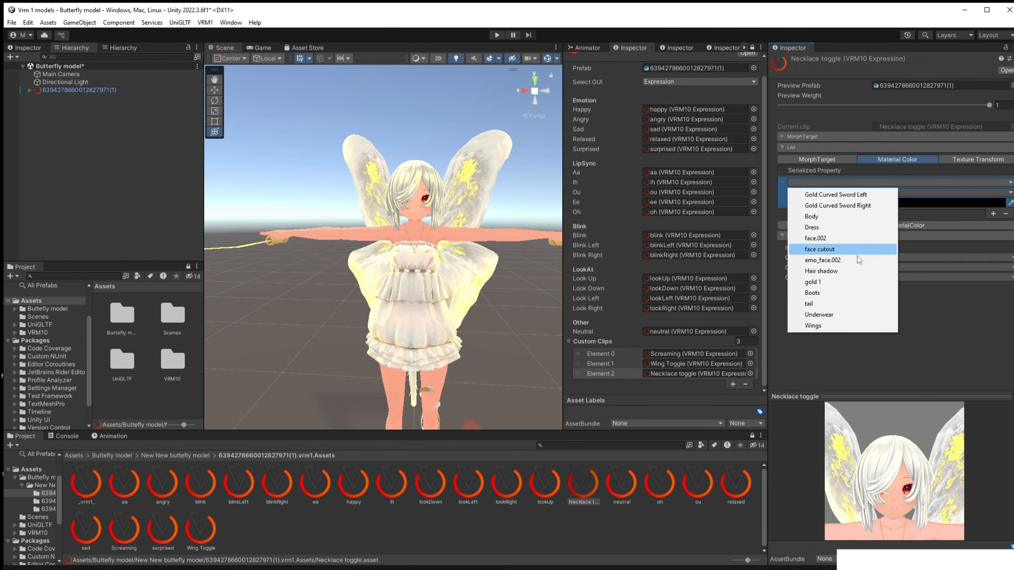
pyautogui.middleClick(928, 523)
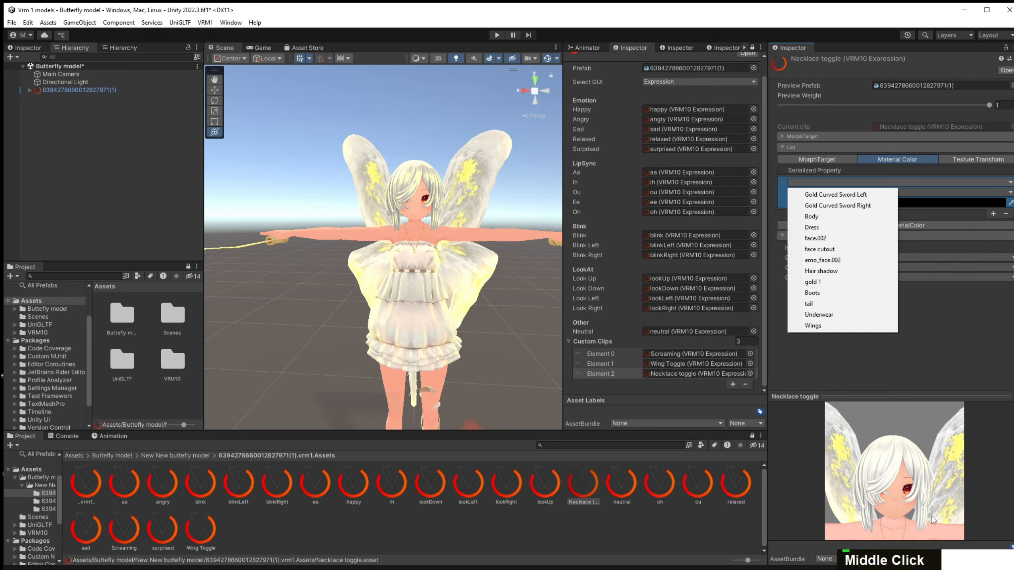
pyautogui.rightClick(930, 514)
pyautogui.moveTo(920, 508); pyautogui.dragTo(915, 416, button='middle')
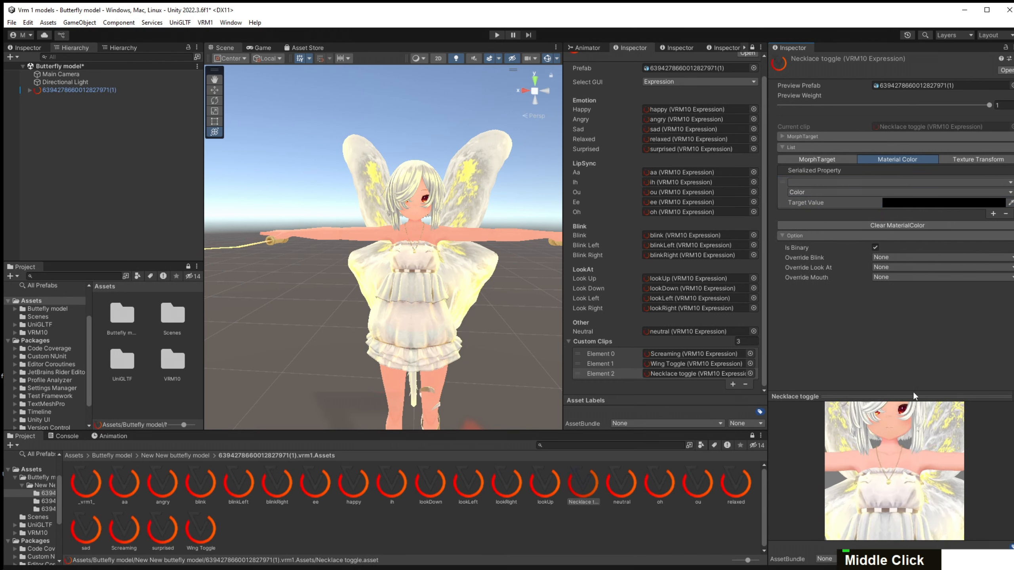
pyautogui.moveTo(918, 395); pyautogui.dragTo(896, 205)
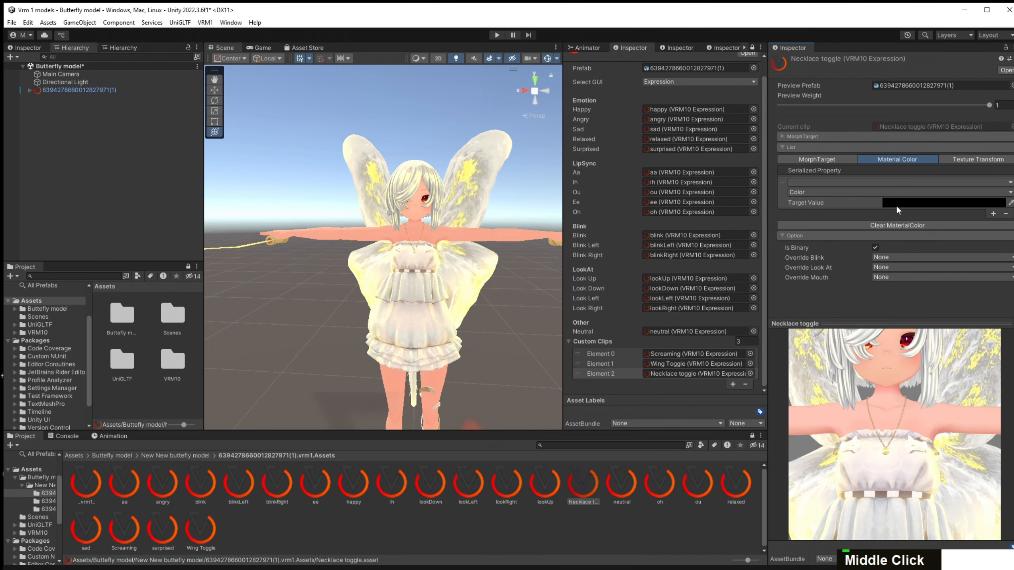
pyautogui.doubleClick(875, 179)
pyautogui.click(845, 284)
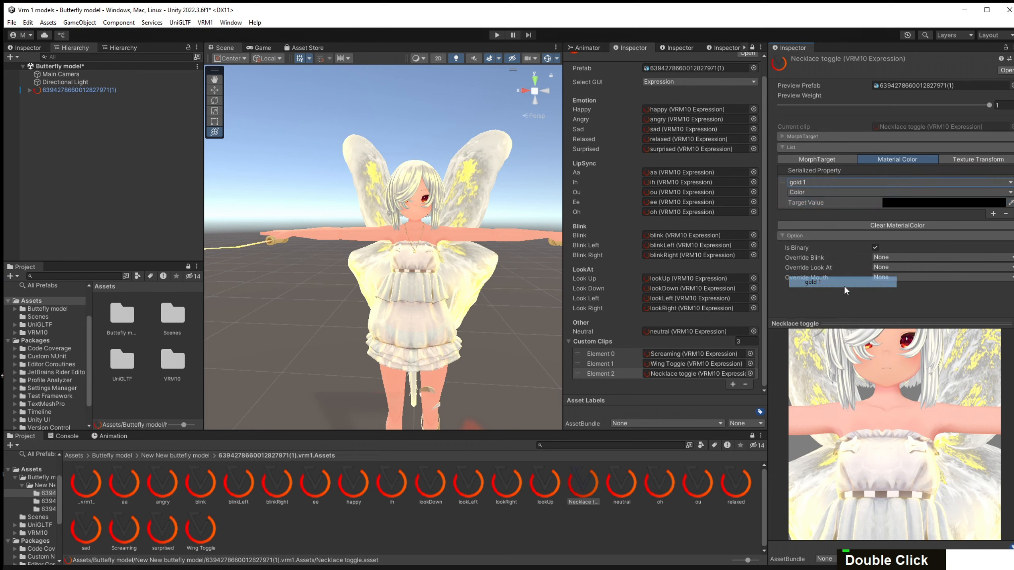
pyautogui.moveTo(918, 453)
pyautogui.mouseDown()
pyautogui.moveTo(938, 456)
pyautogui.moveTo(889, 456)
pyautogui.moveTo(910, 456)
pyautogui.mouseUp()
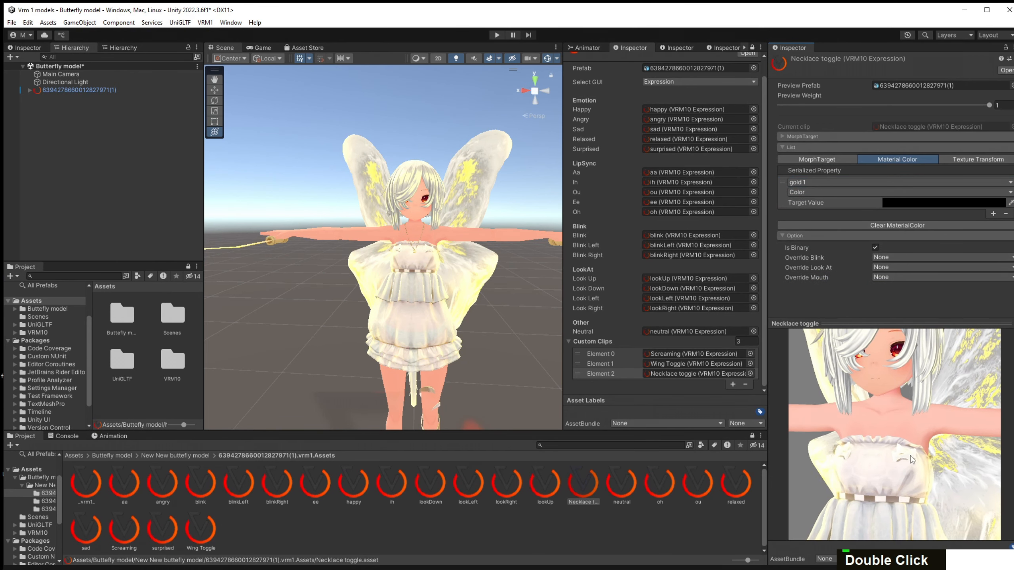
# Create a VRM10 expression named Dress toggle and assign it to a new fourth element of Custom Clips.
pyautogui.click(732, 383)
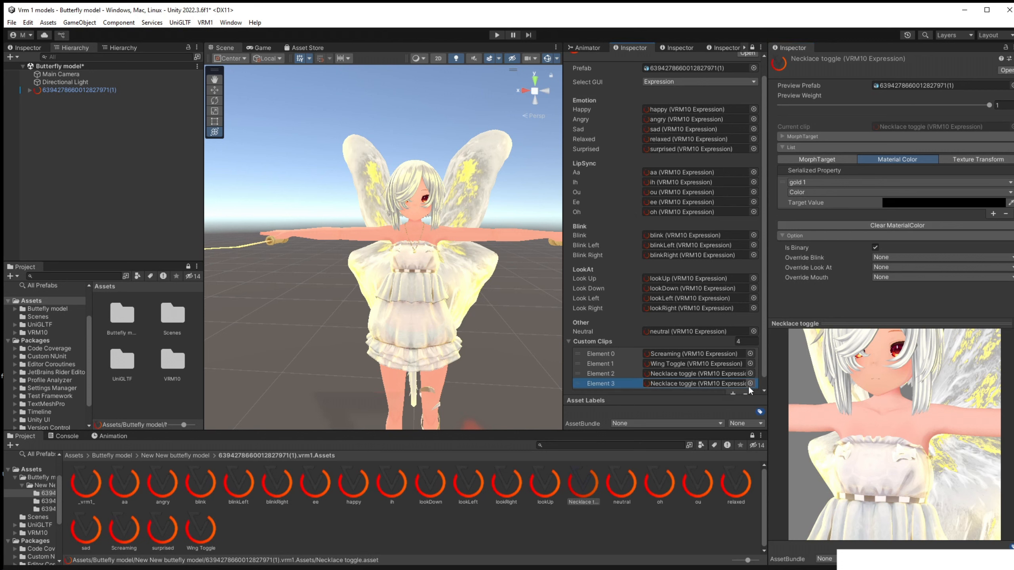
pyautogui.rightClick(701, 520)
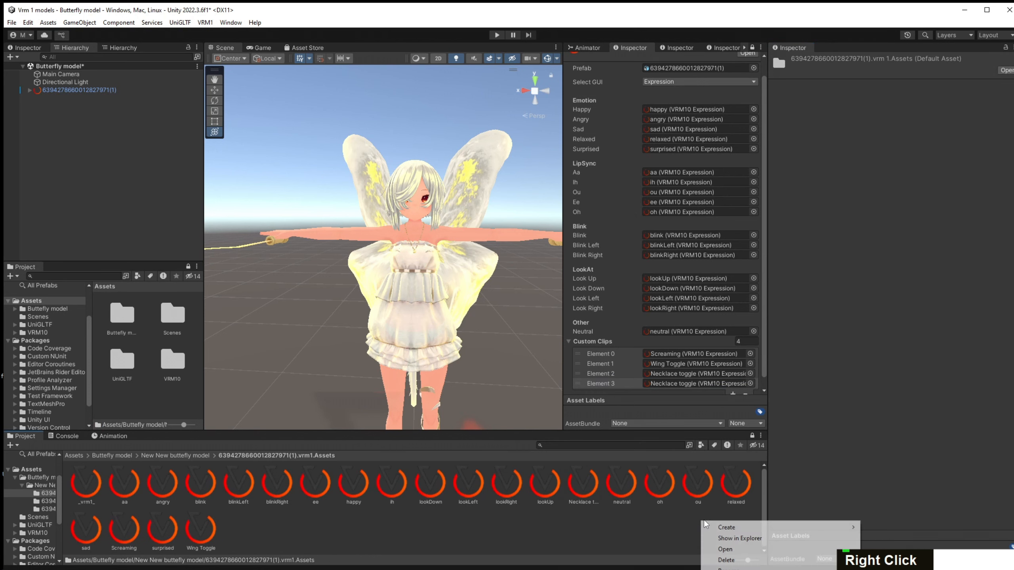
pyautogui.moveTo(751, 527)
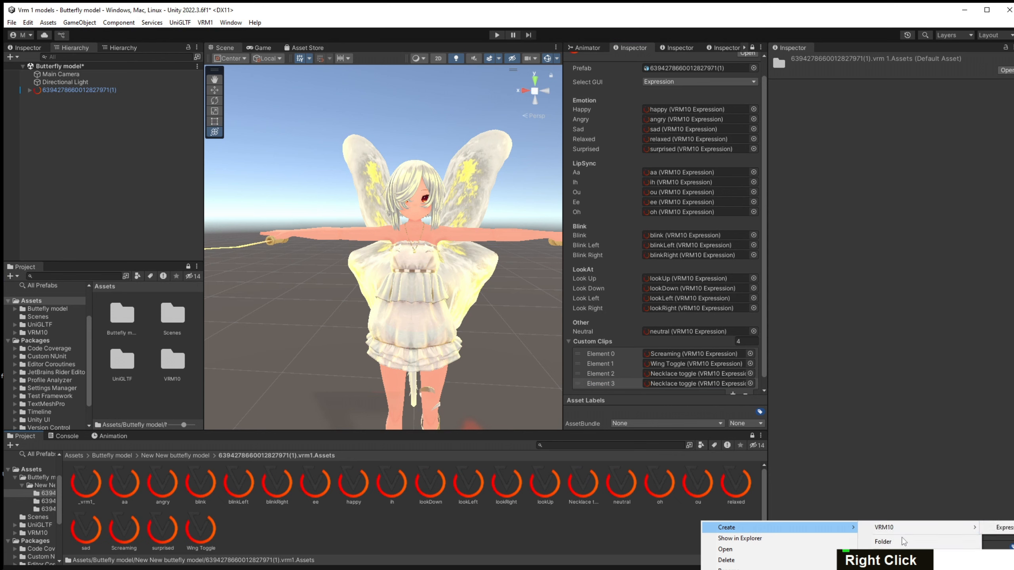
pyautogui.moveTo(925, 526)
pyautogui.click(997, 528)
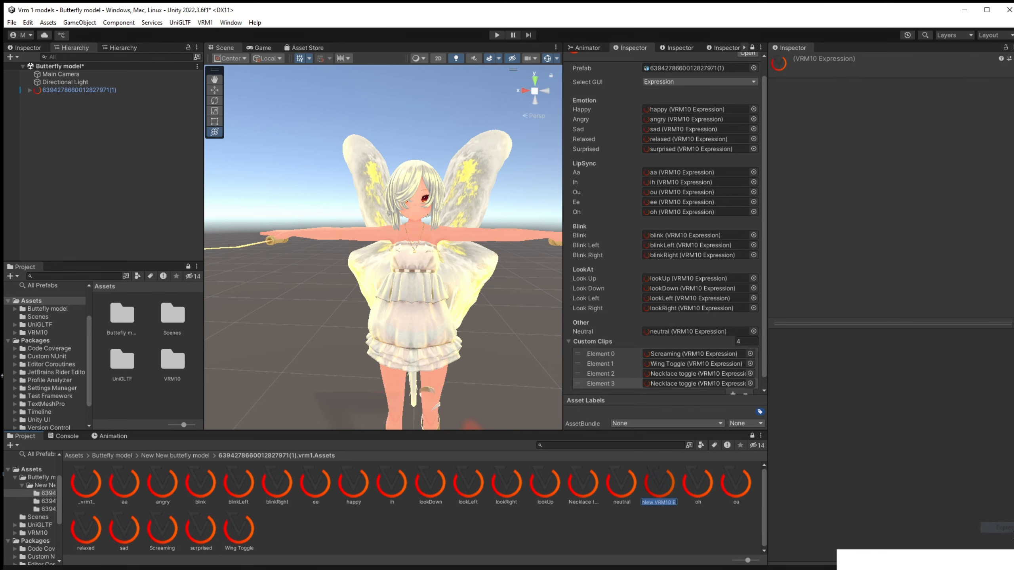
pyautogui.write('Dress toggle')
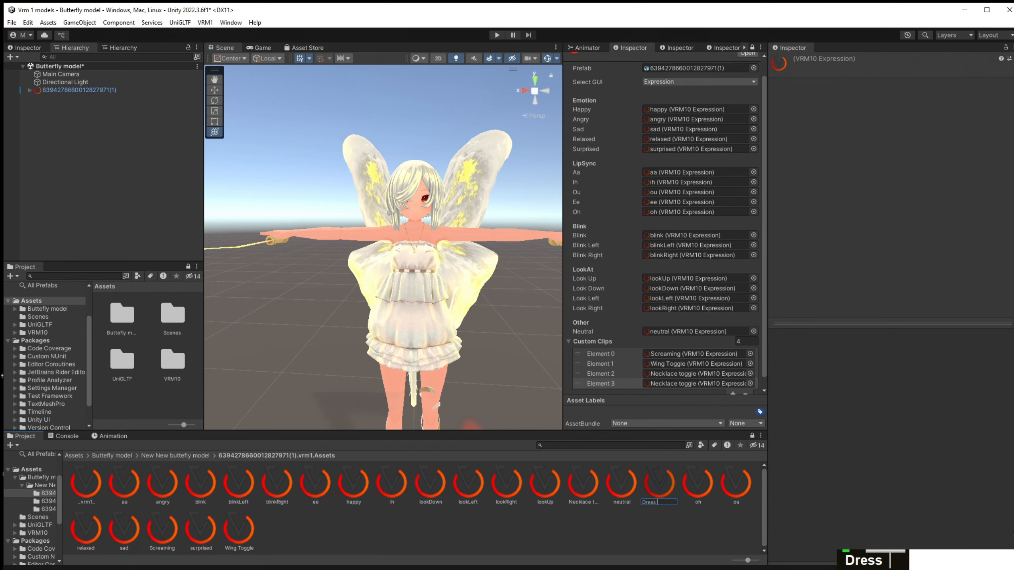
pyautogui.press('Return')
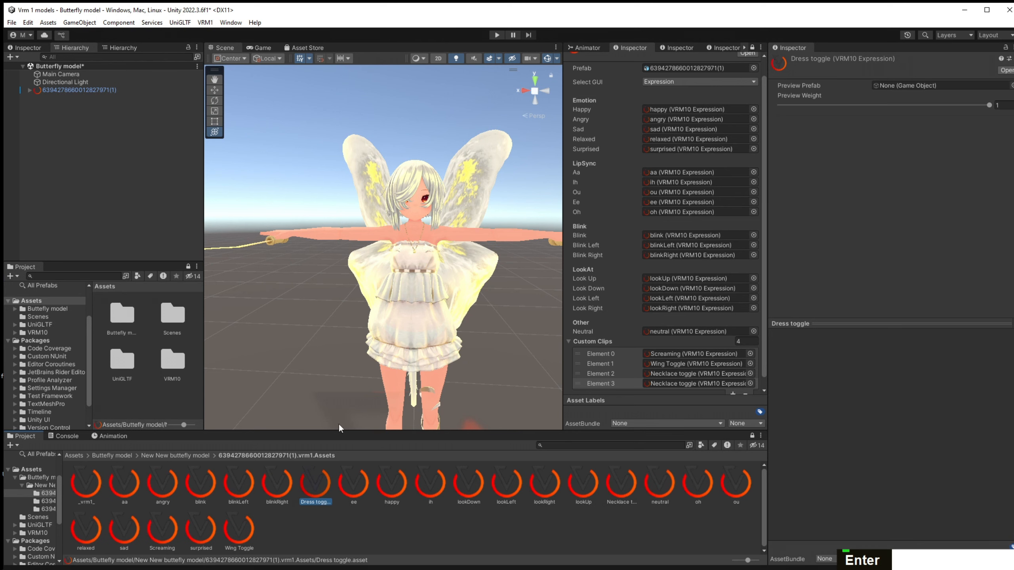
pyautogui.moveTo(337, 485); pyautogui.dragTo(678, 384)
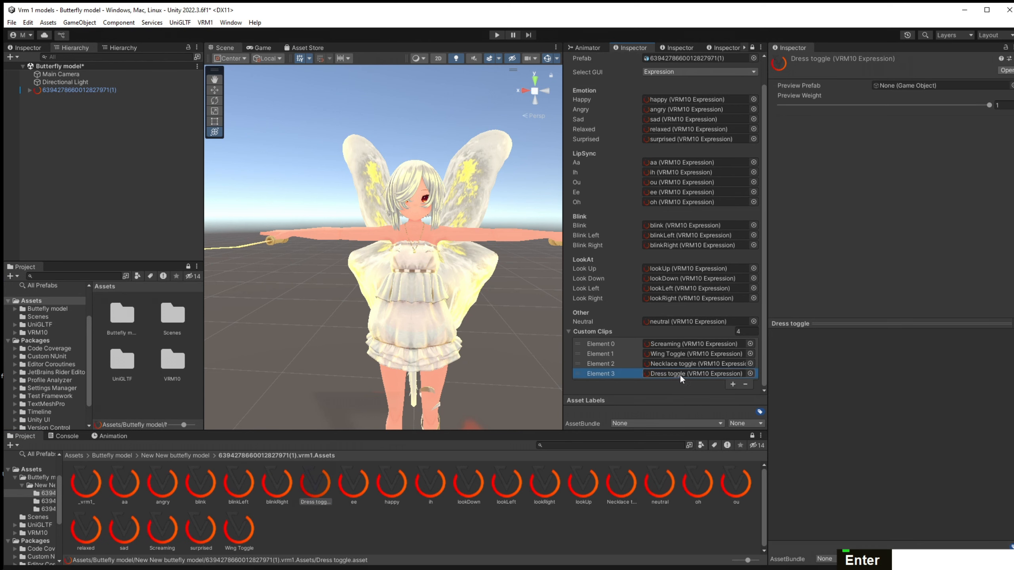
# Set the Dress toggle's preview prefab to the butterfly model.
pyautogui.click(1005, 86)
pyautogui.click(1011, 84)
pyautogui.press('Right')
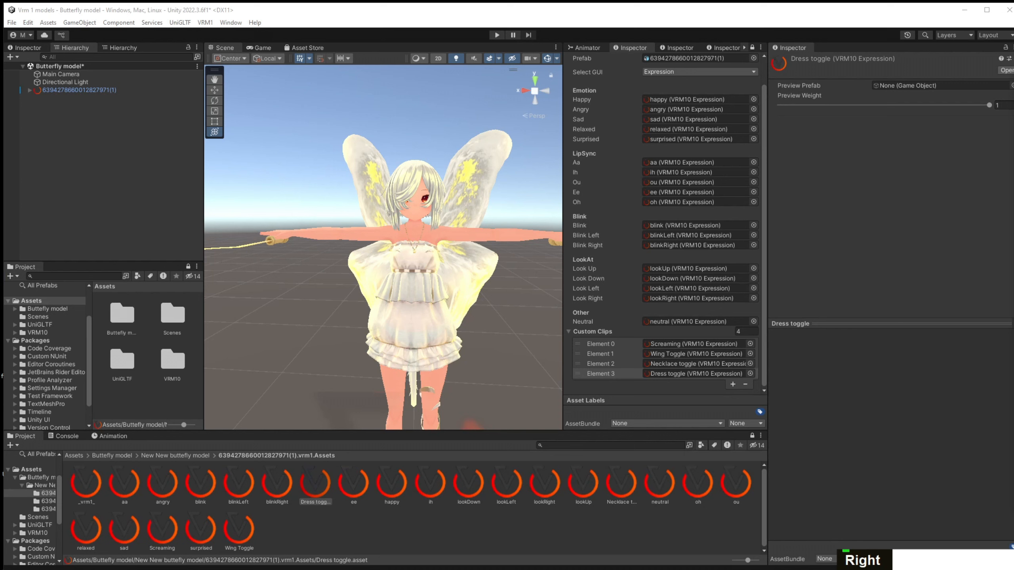
pyautogui.press('Return')
pyautogui.doubleClick(1011, 85)
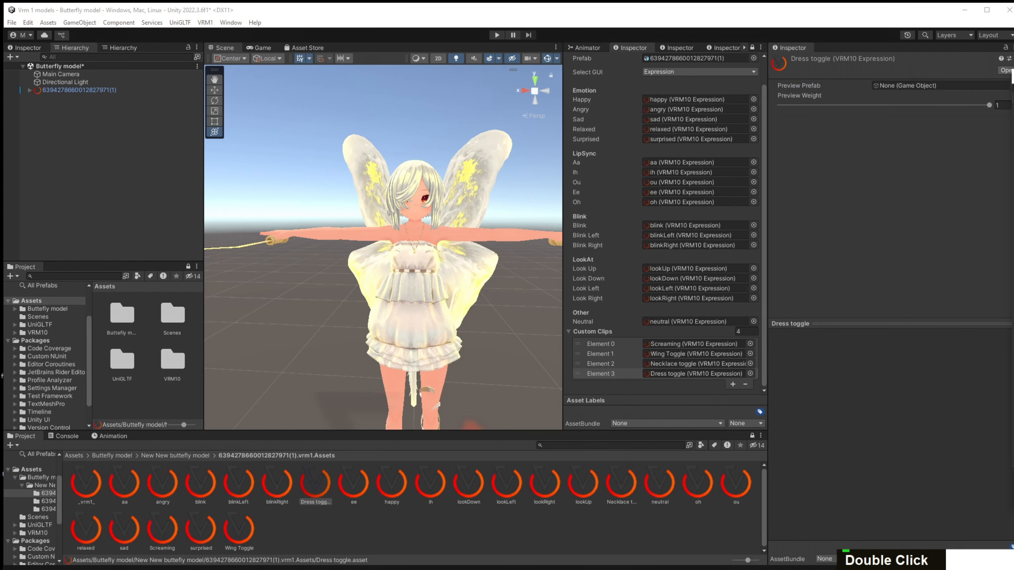
pyautogui.press('Return')
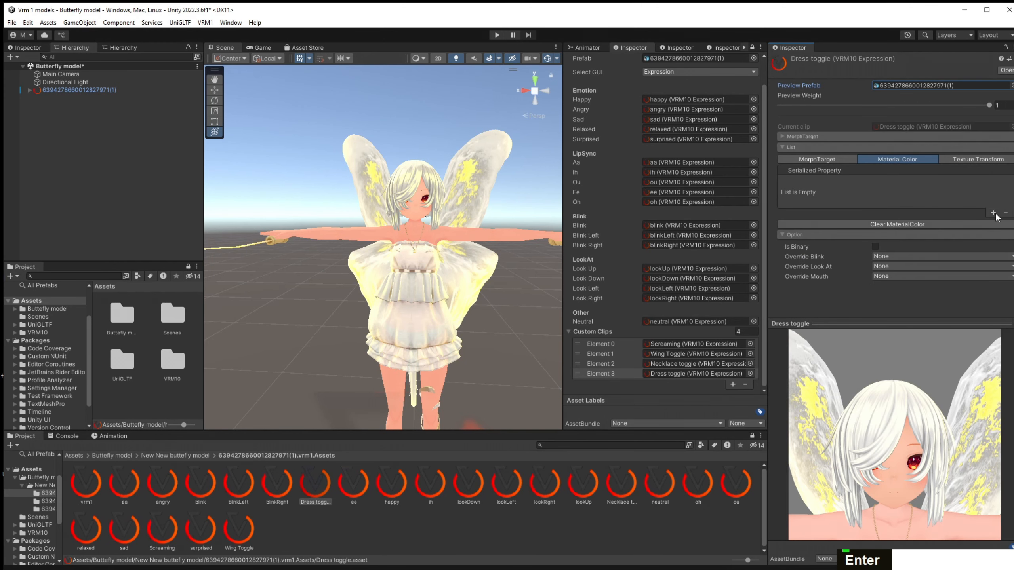
# Add a material colour entry for Dress, enable Is Binary and check the whole body in the preview.
pyautogui.click(993, 213)
pyautogui.click(895, 182)
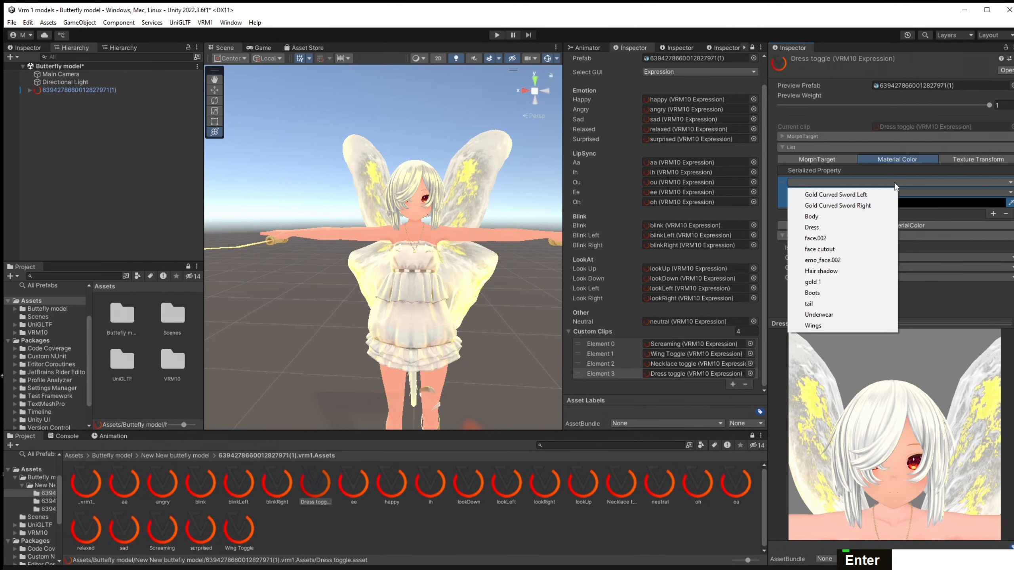
pyautogui.click(849, 226)
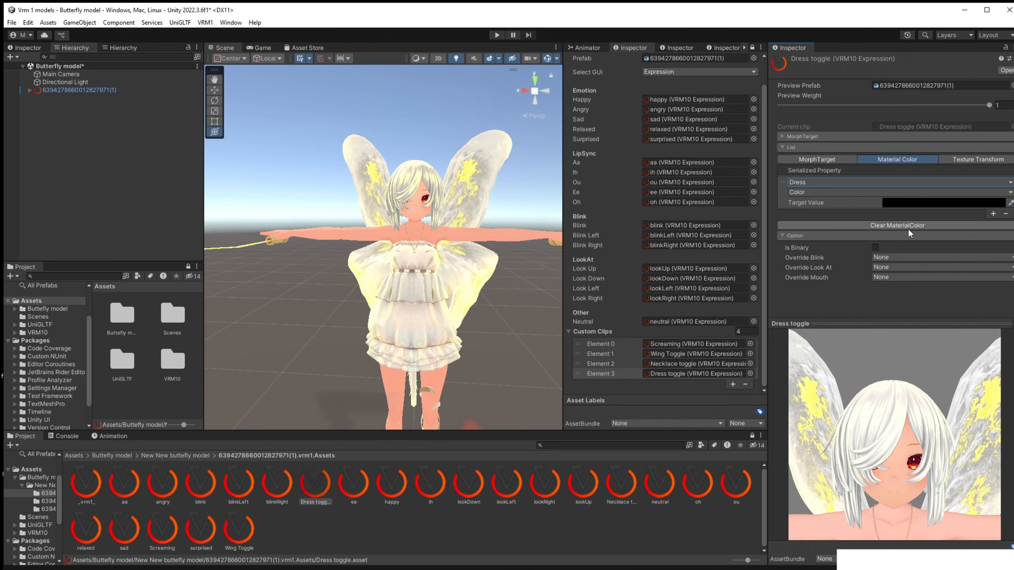
pyautogui.scroll(-3, 932, 439)
pyautogui.middleClick(930, 423)
pyautogui.scroll(-3, 924, 382)
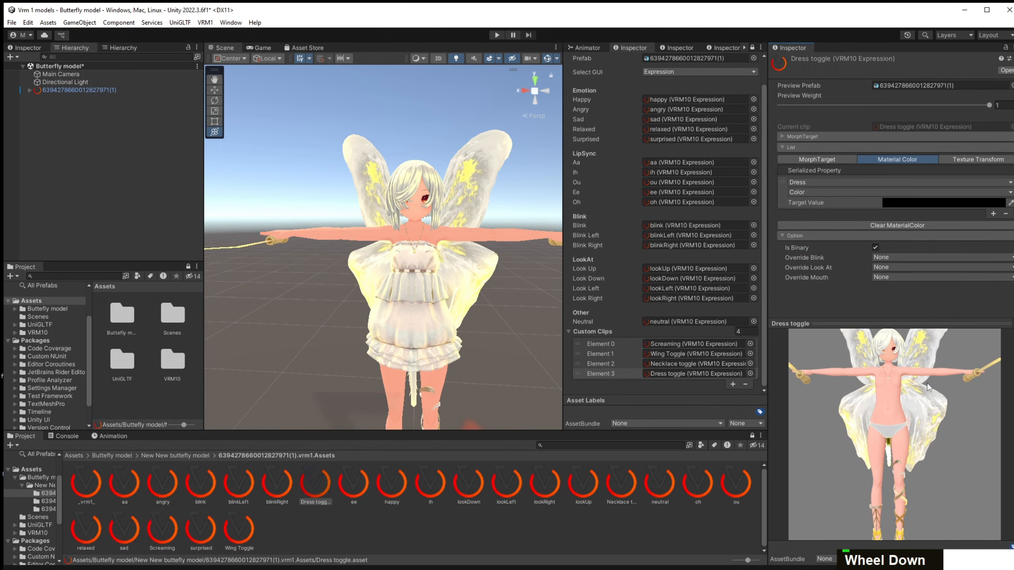
# Add a fifth element to Custom Clips and create a VRM10 expression named Shoe toggle in the model's assets folder.
pyautogui.click(733, 384)
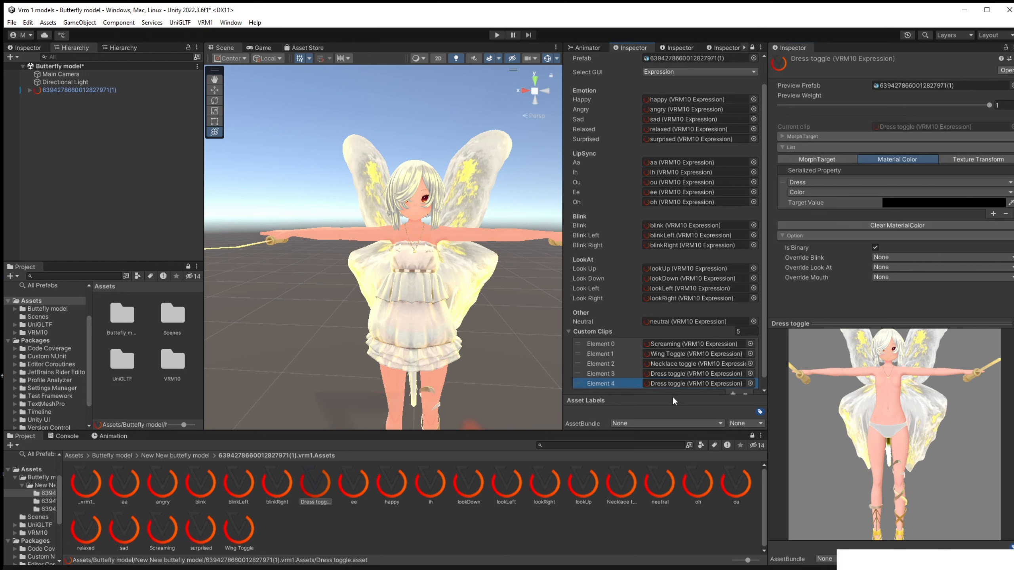
pyautogui.rightClick(472, 514)
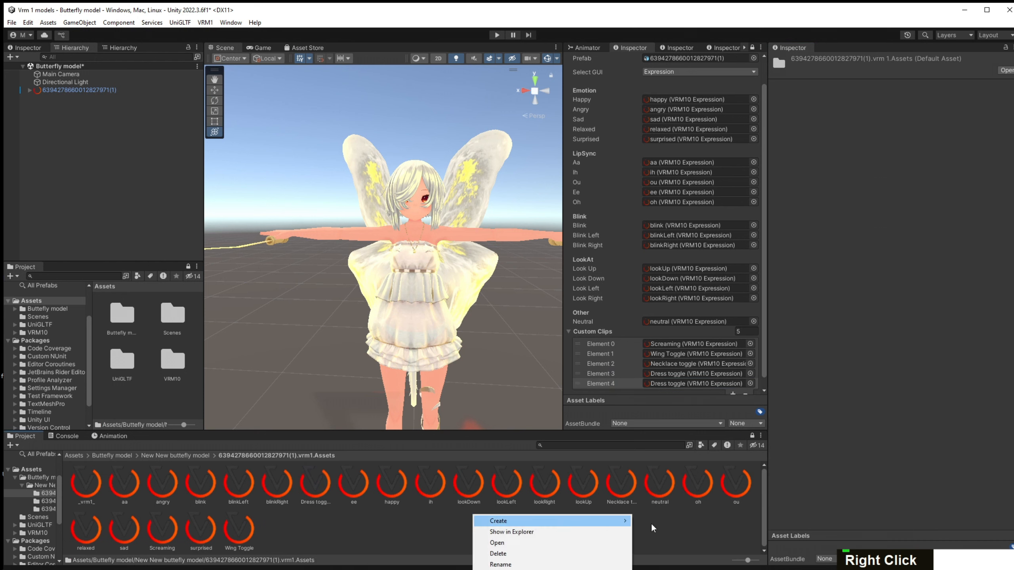
pyautogui.rightClick(701, 521)
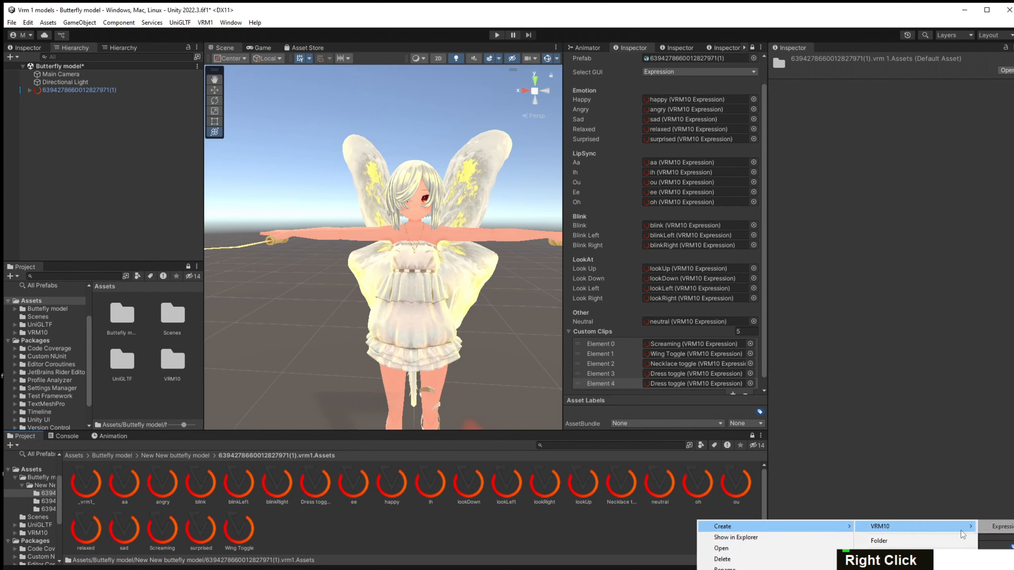
pyautogui.click(997, 528)
pyautogui.write('Shoe')
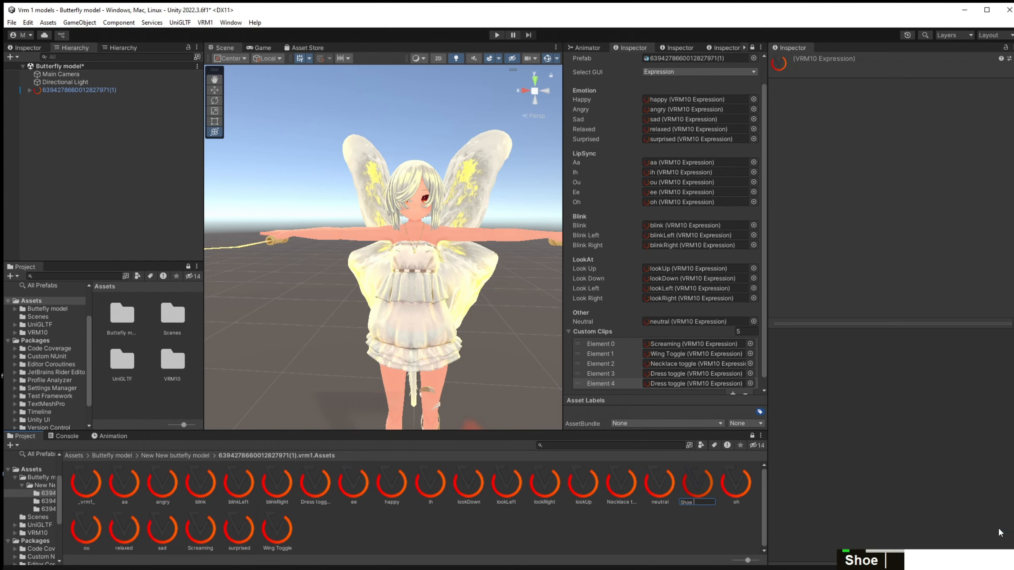
pyautogui.write(' toggle')
pyautogui.press('Return')
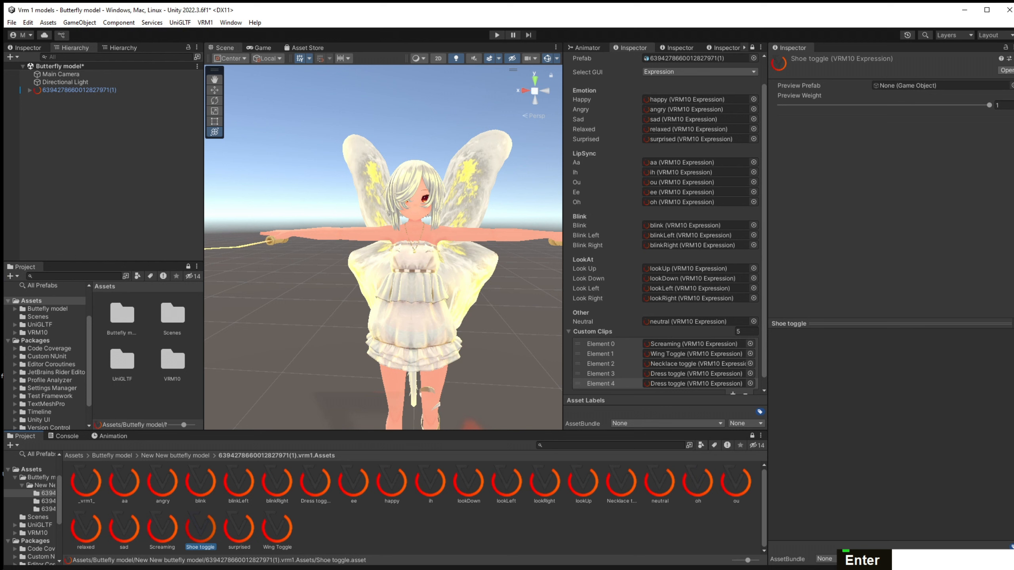
# Set the Shoe toggle's preview prefab to the butterfly model and add a material colour entry for Boots.
pyautogui.click(1011, 85)
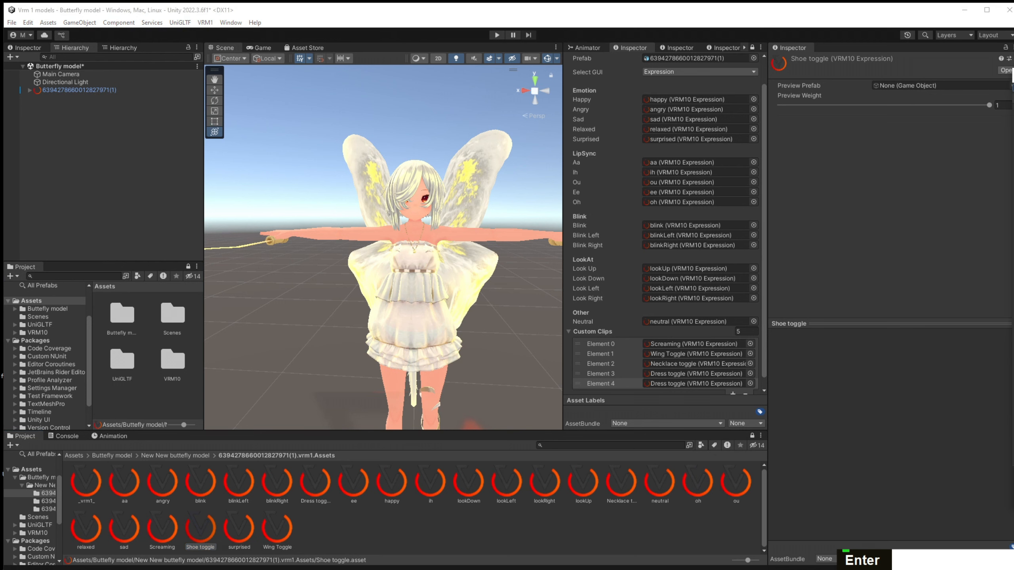
pyautogui.doubleClick(1012, 80)
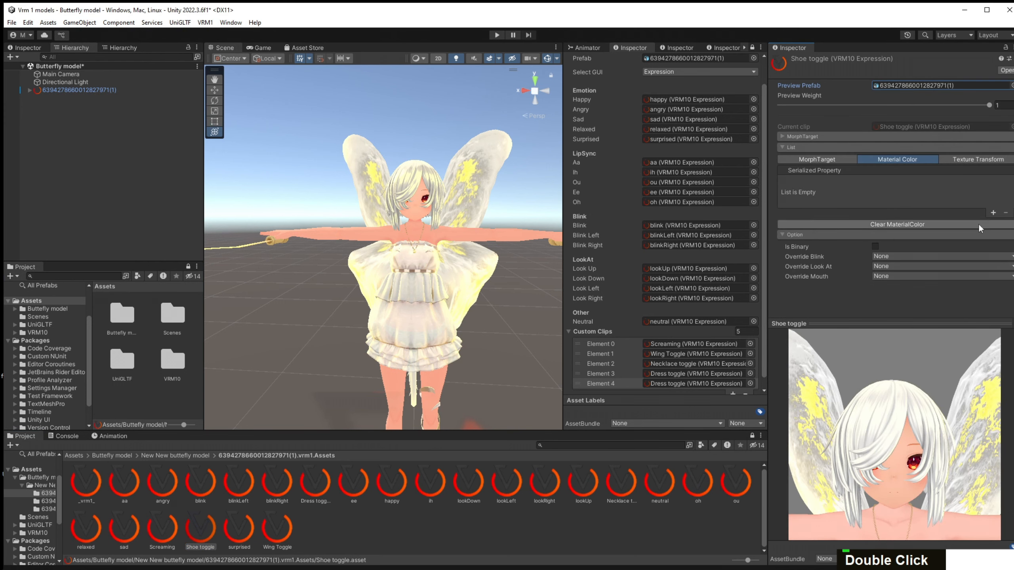
pyautogui.click(993, 212)
pyautogui.click(882, 182)
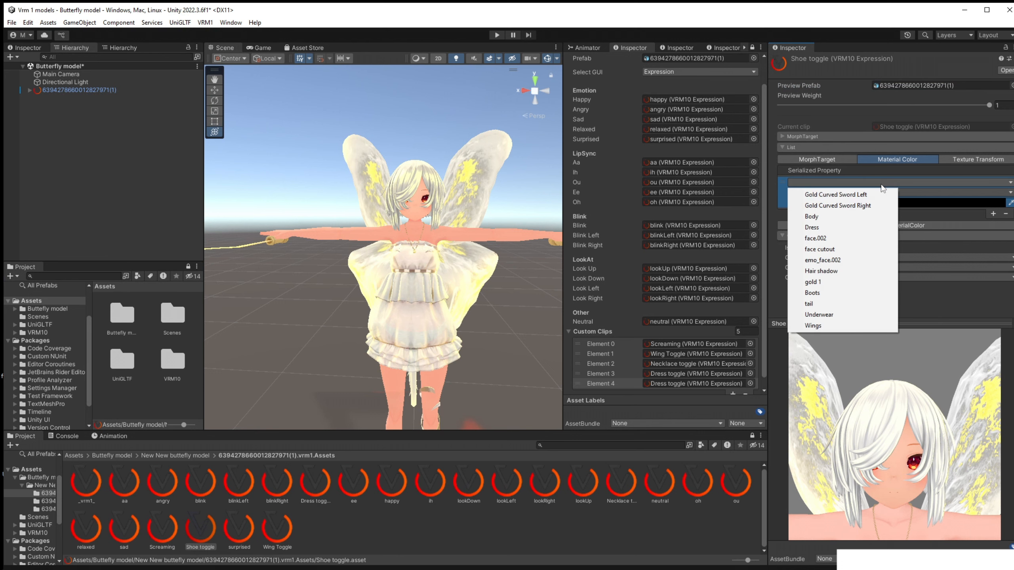
pyautogui.click(850, 297)
# Check the Boots target colour and enable Is Binary for the Shoe toggle, viewing the shoes in the preview.
pyautogui.scroll(5, 910, 375)
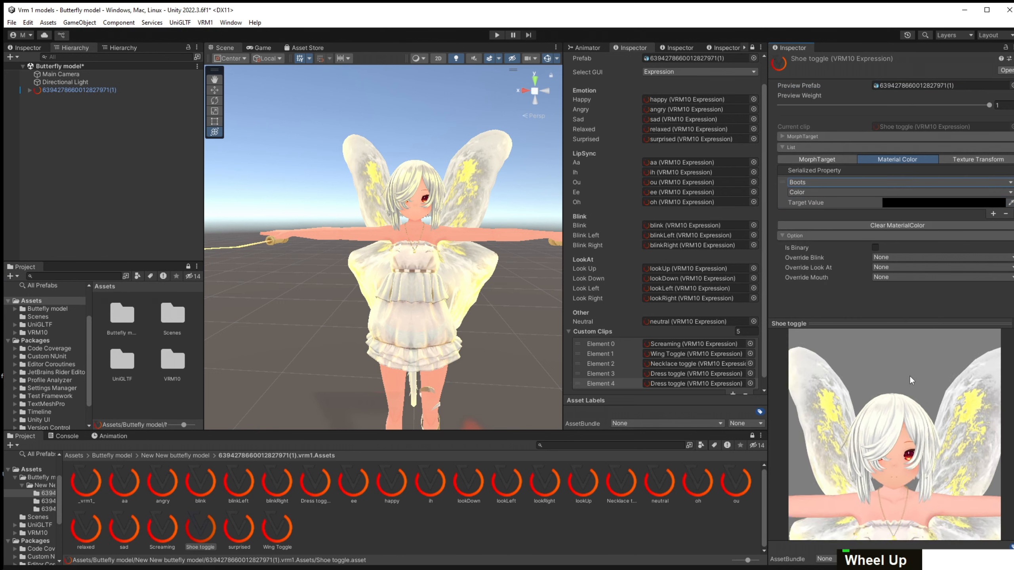
pyautogui.moveTo(911, 456); pyautogui.dragTo(897, 223, button='middle')
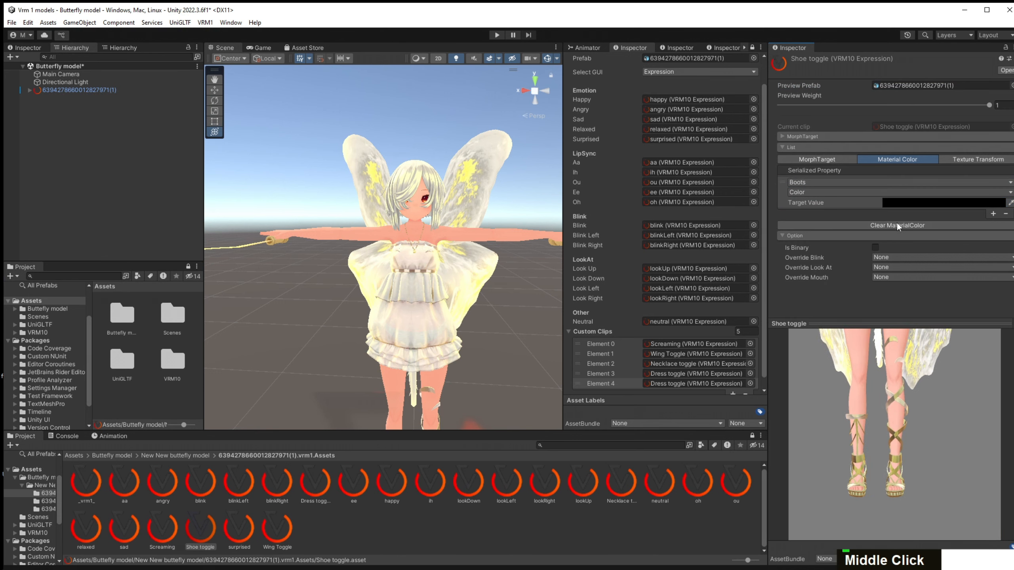
pyautogui.click(907, 202)
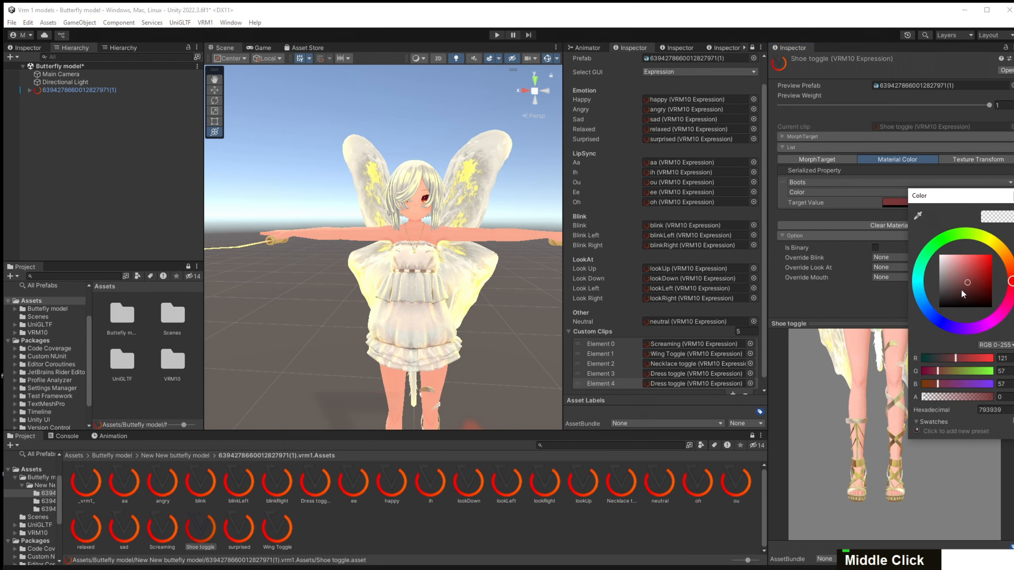
pyautogui.click(829, 310)
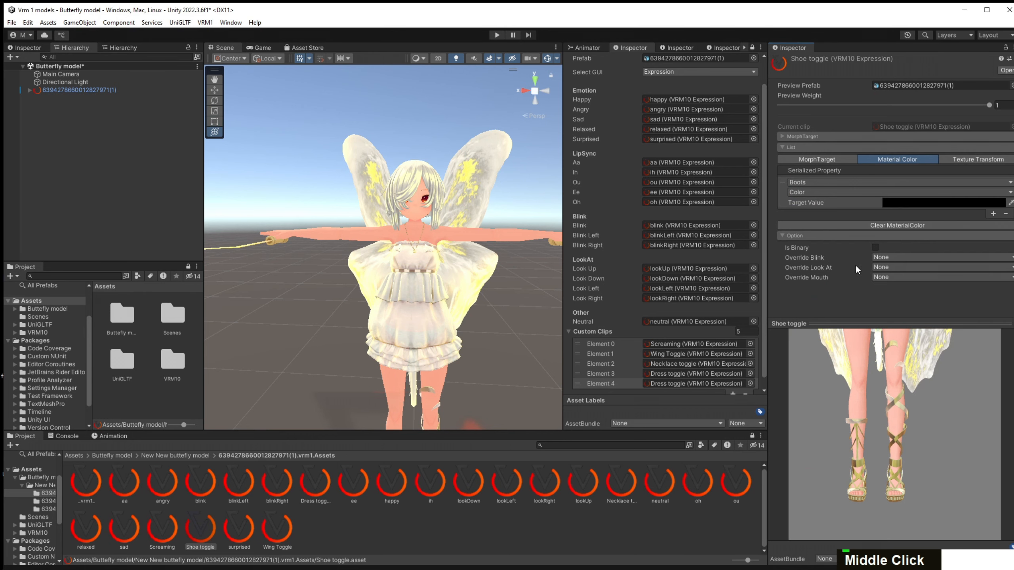
pyautogui.click(876, 248)
pyautogui.moveTo(912, 370); pyautogui.dragTo(875, 363)
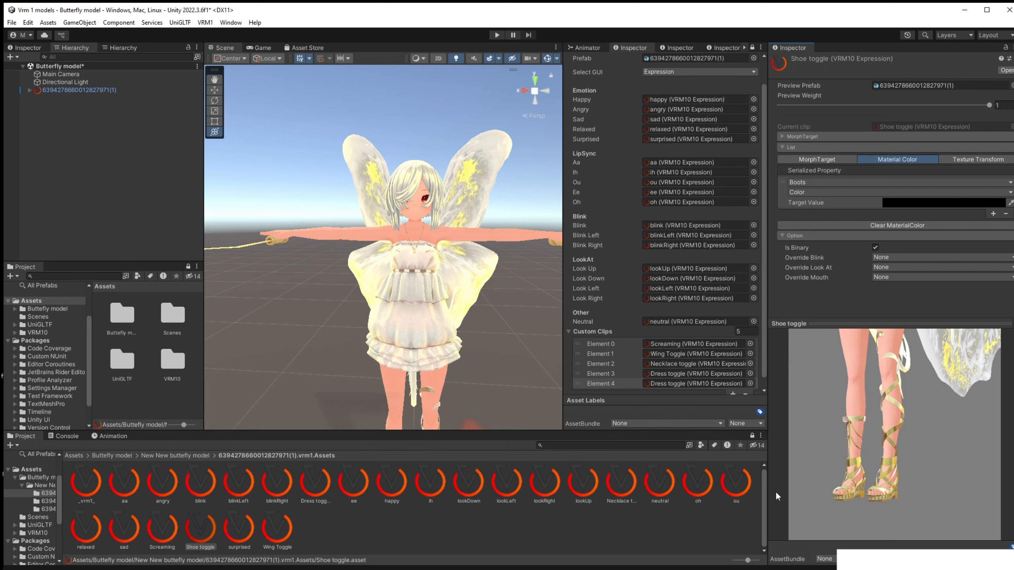
# Set the Boots material's alpha mode to Cutout.
pyautogui.click(194, 457)
pyautogui.doubleClick(124, 482)
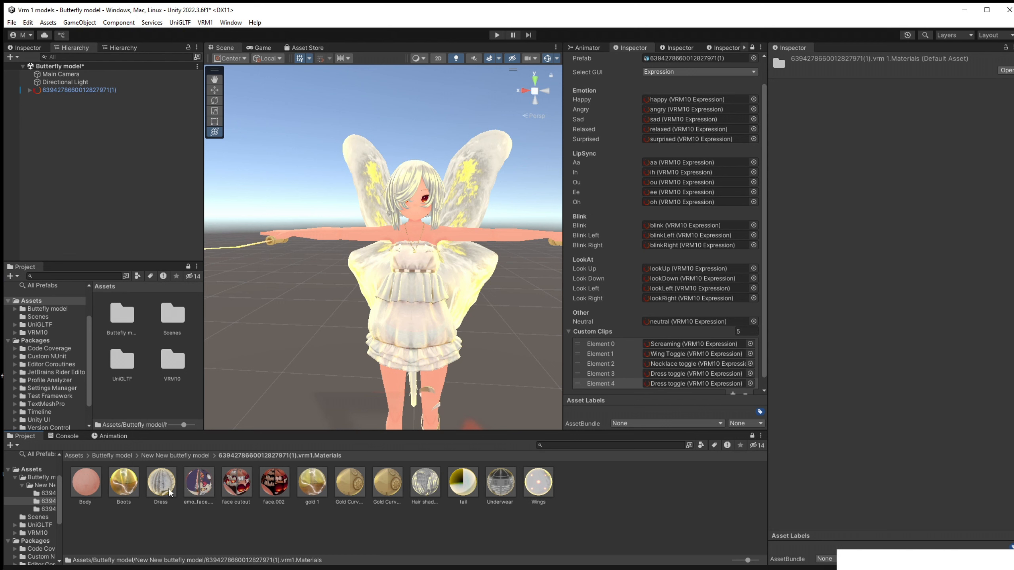
pyautogui.click(138, 493)
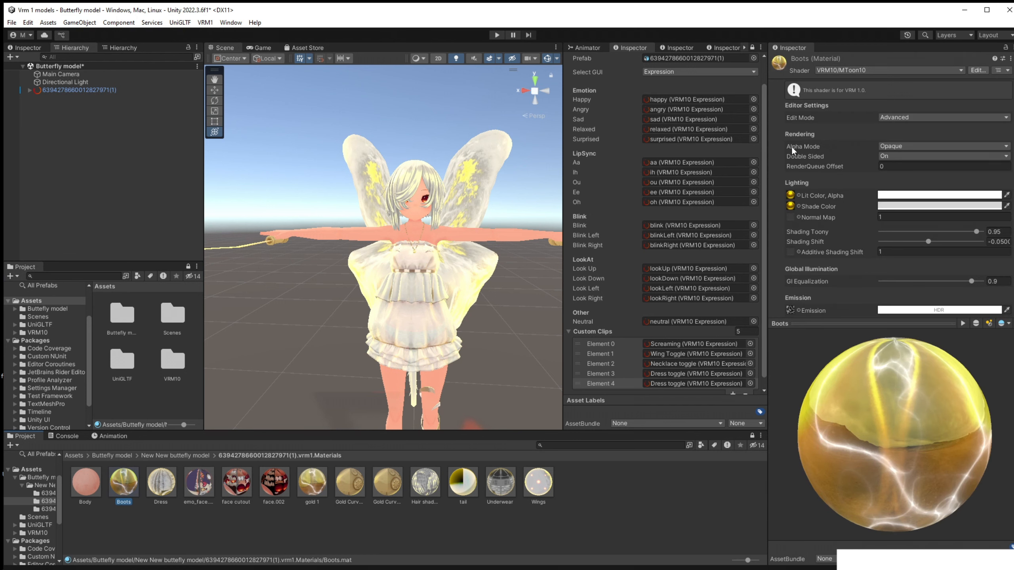
pyautogui.click(907, 146)
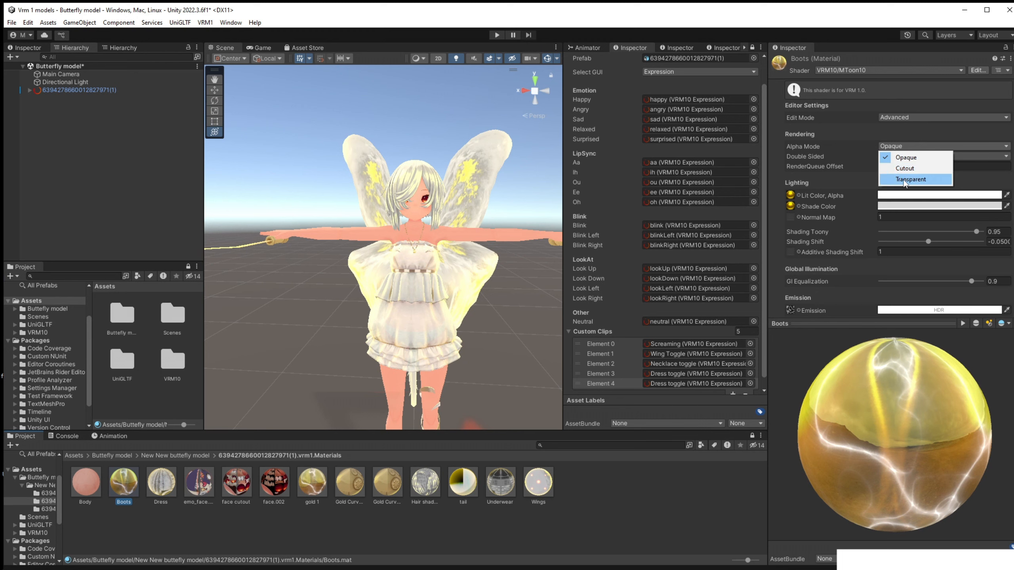
pyautogui.click(904, 169)
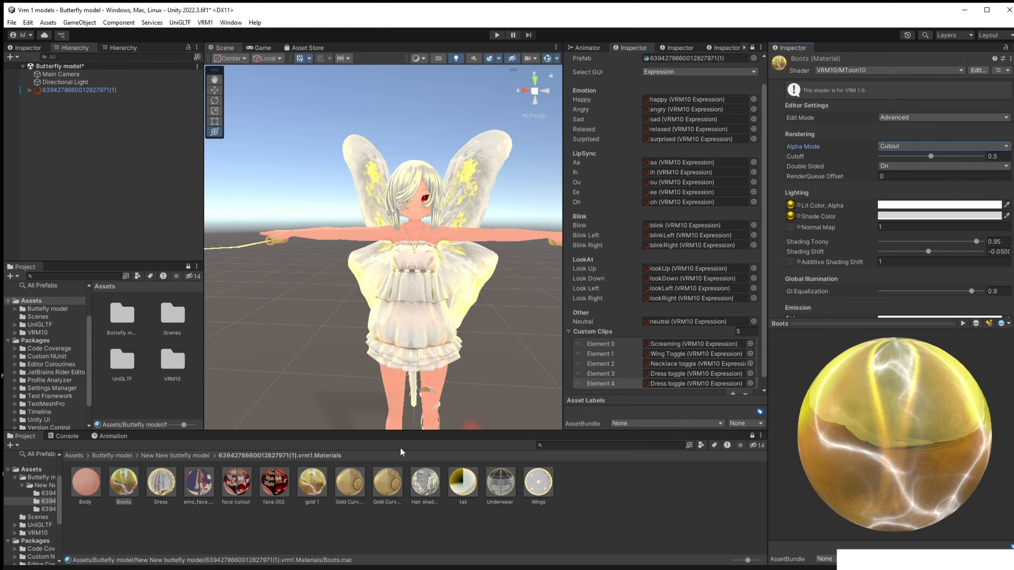
# Assign the Shoe toggle expression to Element 4 of Custom Clips and check the feet in its preview.
pyautogui.click(105, 453)
pyautogui.doubleClick(91, 482)
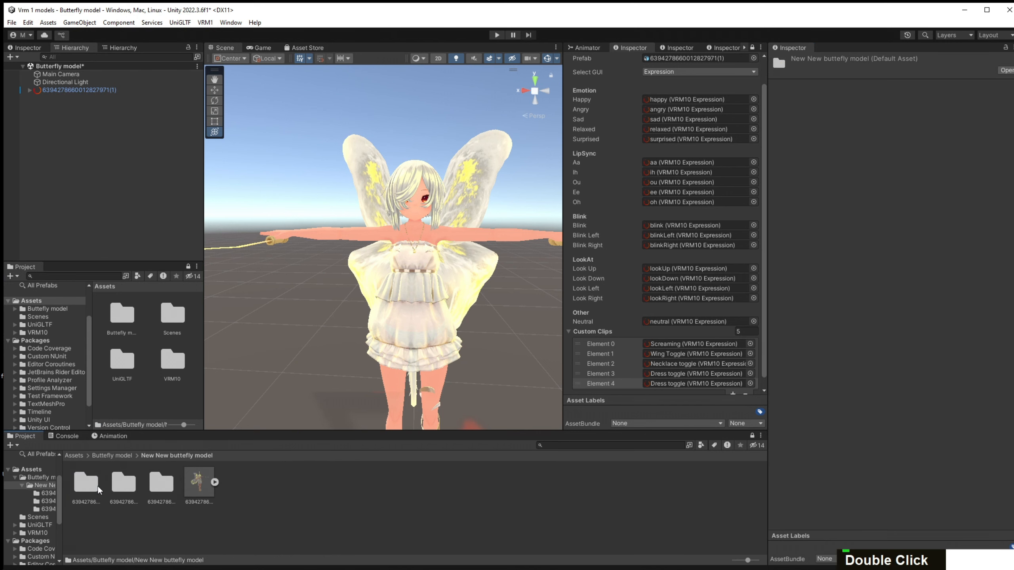
pyautogui.doubleClick(96, 486)
pyautogui.moveTo(201, 529); pyautogui.dragTo(698, 375)
pyautogui.doubleClick(698, 375)
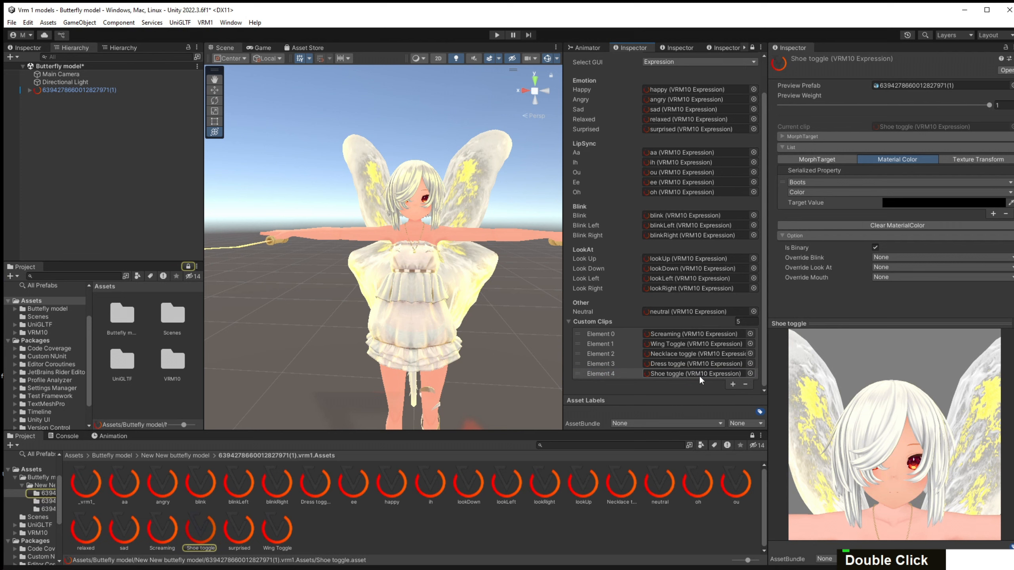
pyautogui.scroll(-5, 912, 413)
pyautogui.middleClick(913, 413)
pyautogui.moveTo(913, 413); pyautogui.dragTo(911, 280, button='middle')
pyautogui.scroll(4, 896, 426)
pyautogui.moveTo(953, 468); pyautogui.dragTo(904, 420)
pyautogui.scroll(-1, 904, 421)
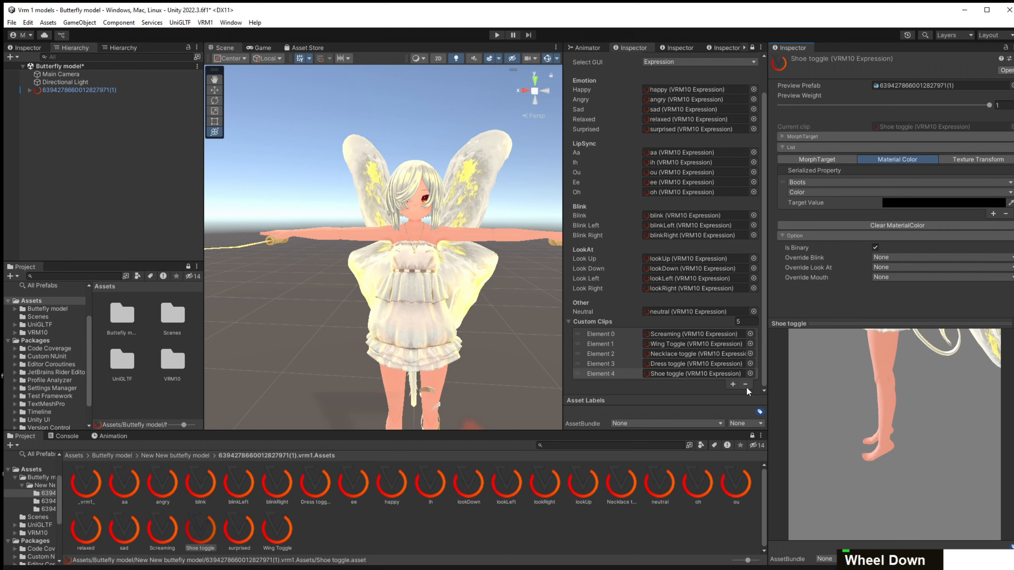
# Create a VRM10 expression named Tail toggle, assign it to a new sixth element of Custom Clips and set its preview prefab to the butterfly model.
pyautogui.click(732, 384)
pyautogui.click(701, 383)
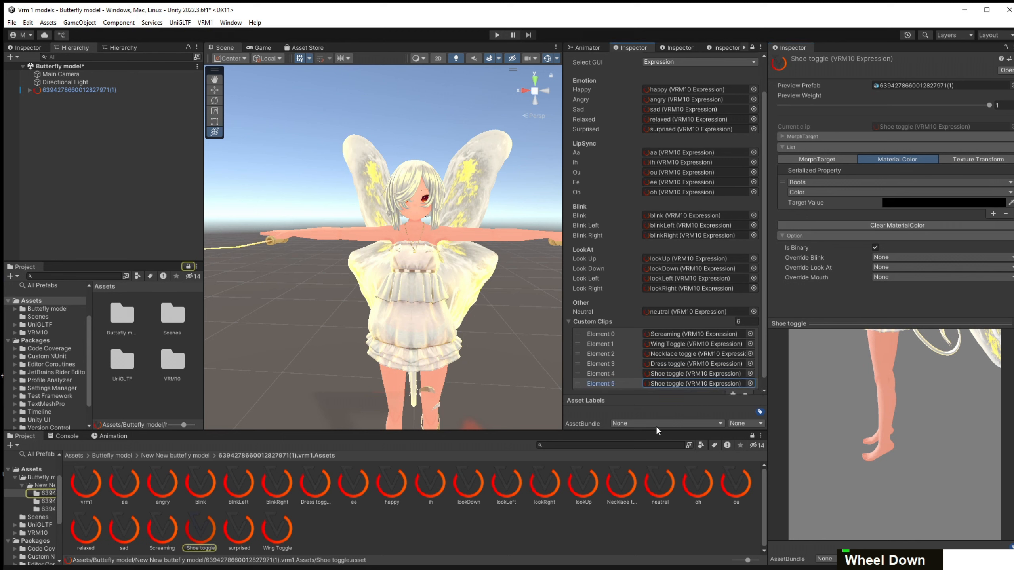
pyautogui.rightClick(456, 537)
pyautogui.moveTo(535, 545)
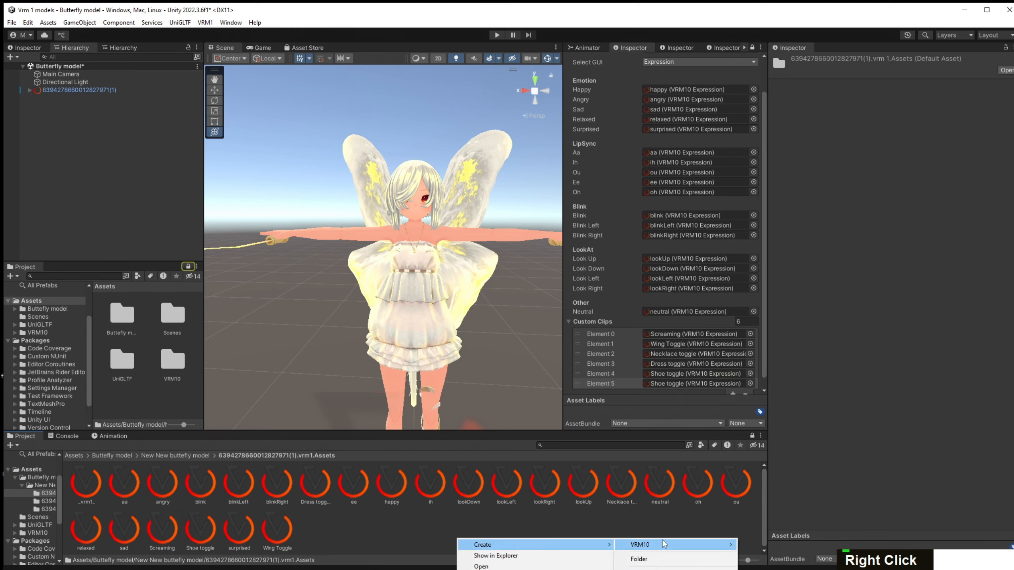
pyautogui.moveTo(662, 543)
pyautogui.click(770, 542)
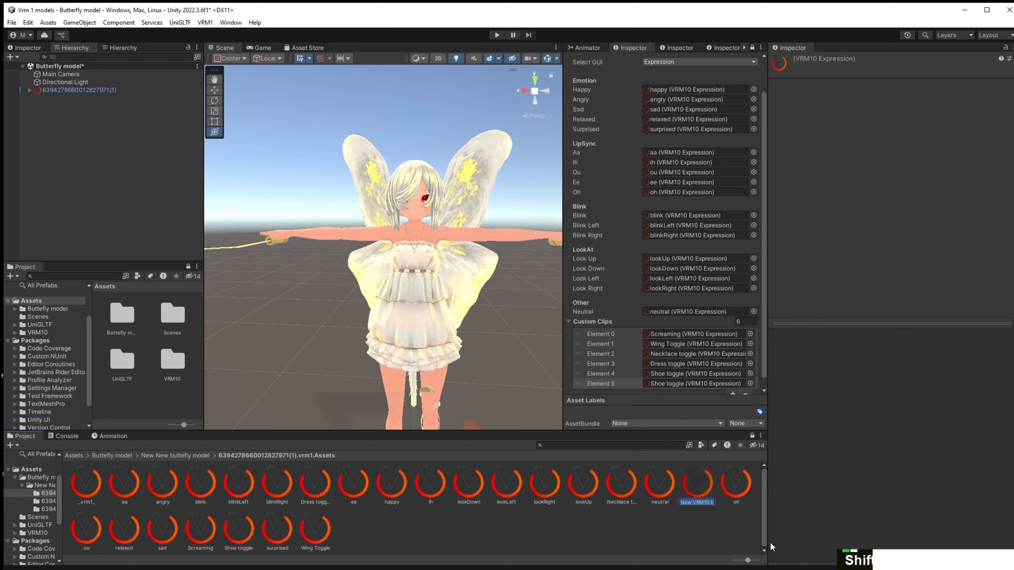
pyautogui.write('Y')
pyautogui.press('BackSpace')
pyautogui.write('Tail t')
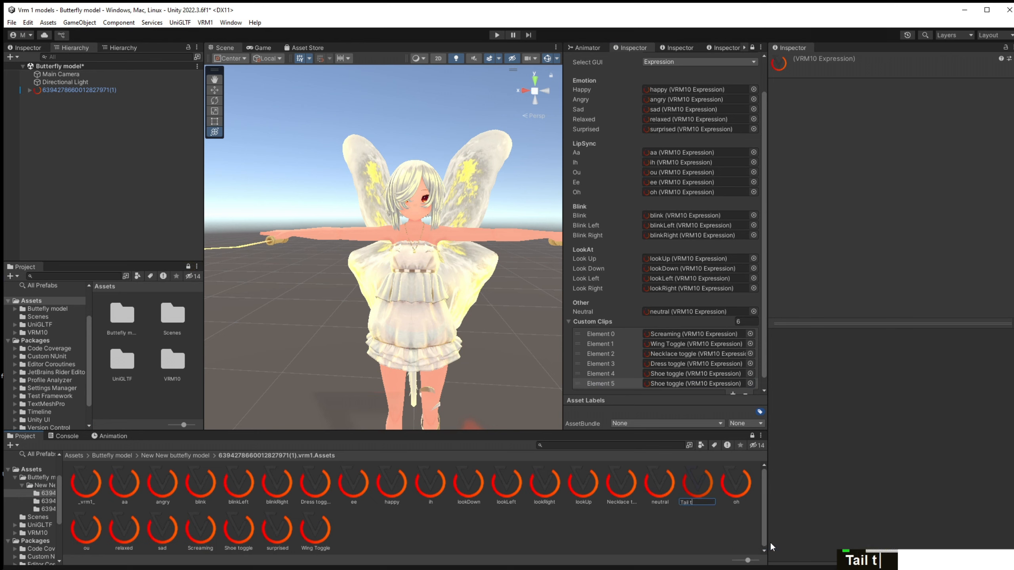
pyautogui.write('oggle')
pyautogui.press('Return')
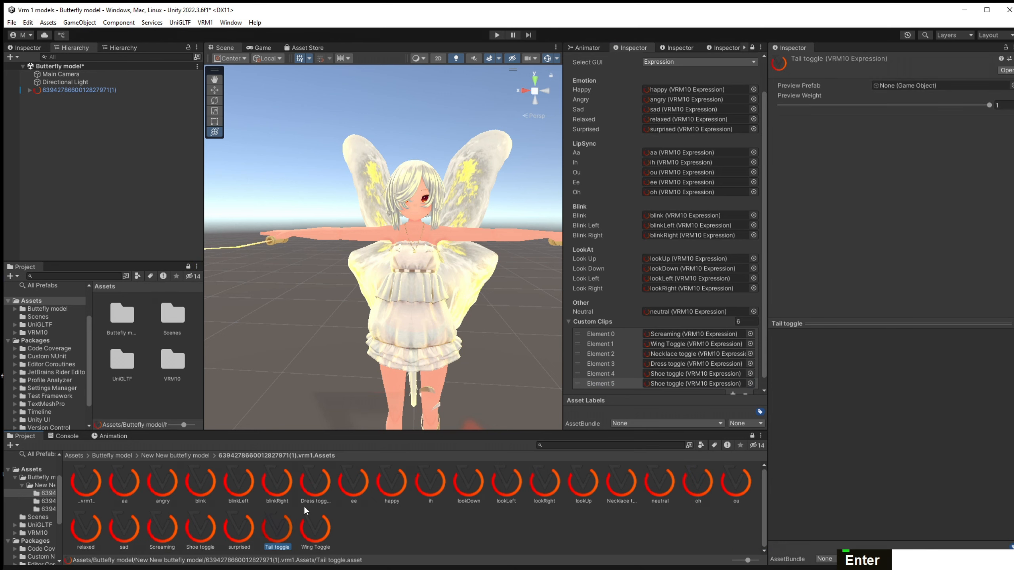
pyautogui.moveTo(305, 506); pyautogui.dragTo(695, 373)
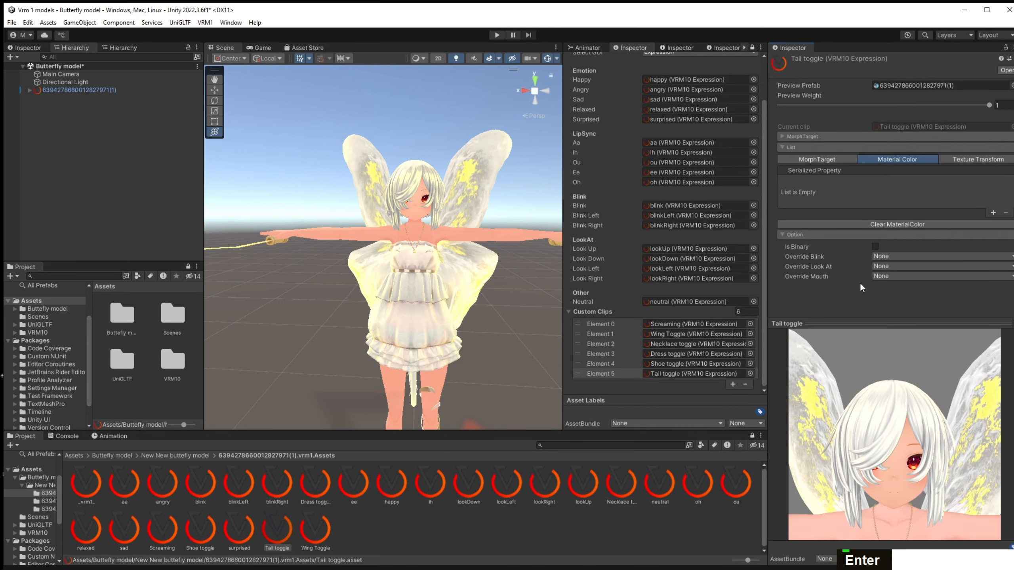
# Add a material colour entry for tail to the Tail toggle, enable Is Binary and check the tail in the preview.
pyautogui.click(993, 213)
pyautogui.click(840, 184)
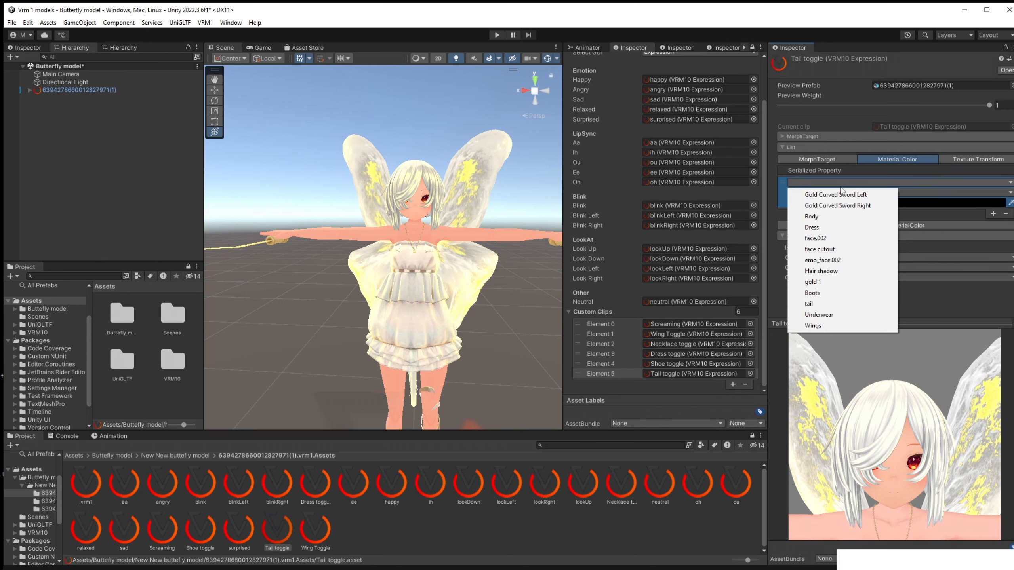
pyautogui.click(873, 303)
pyautogui.scroll(-1, 885, 430)
pyautogui.scroll(-5, 884, 430)
pyautogui.moveTo(867, 471); pyautogui.dragTo(835, 475, button='right')
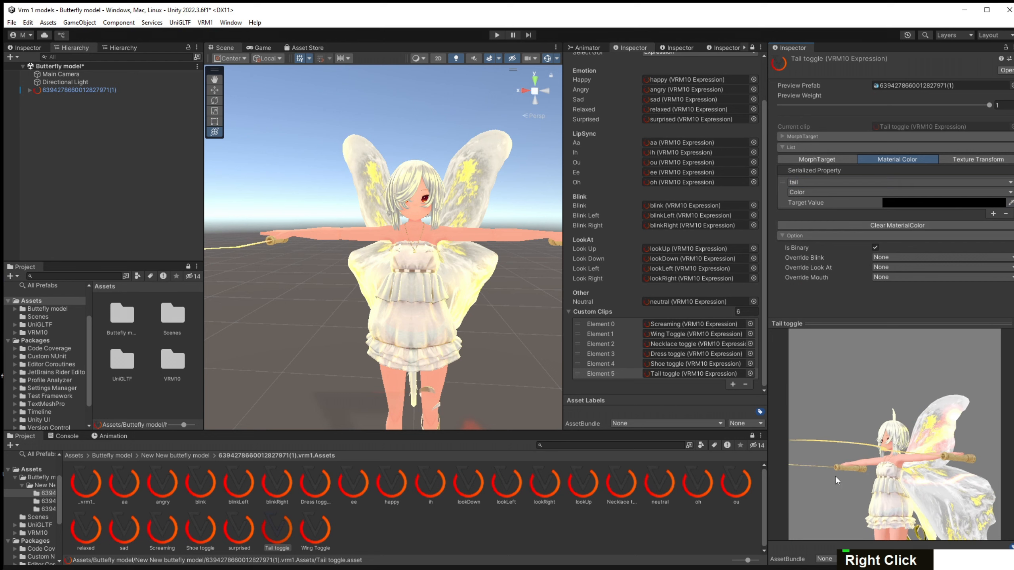
pyautogui.moveTo(889, 489); pyautogui.dragTo(838, 349, button='middle')
pyautogui.scroll(5, 895, 425)
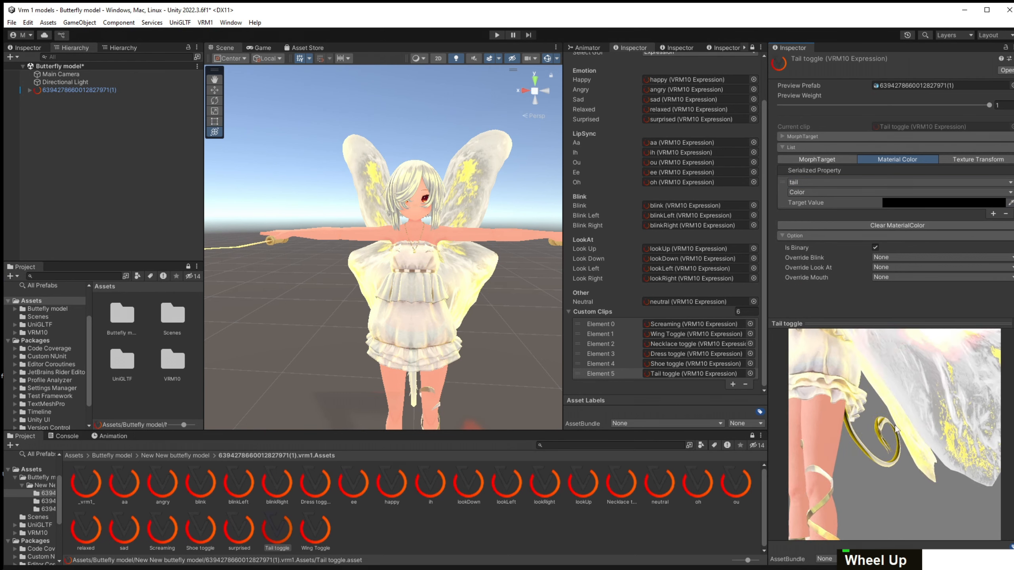
pyautogui.moveTo(852, 437); pyautogui.dragTo(878, 330, button='middle')
pyautogui.scroll(2, 878, 330)
pyautogui.scroll(1, 877, 330)
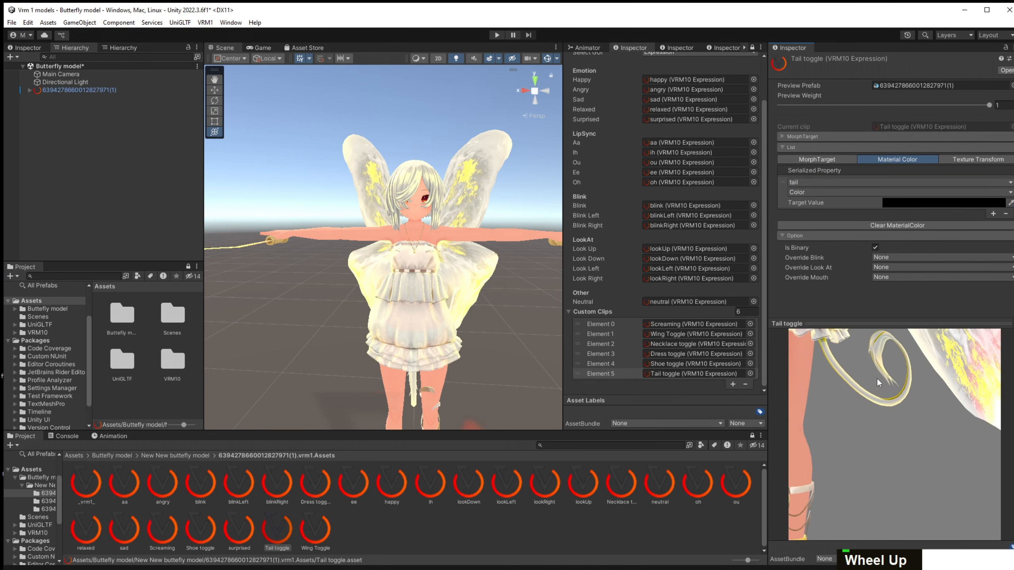
pyautogui.moveTo(877, 379); pyautogui.dragTo(902, 399, button='middle')
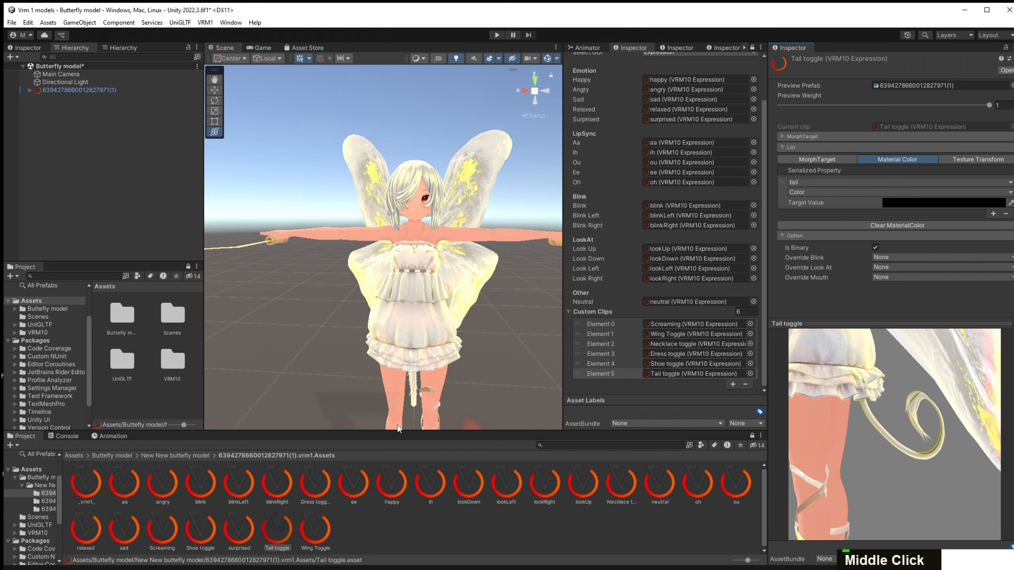
# Set the tail material's alpha mode to Cutout.
pyautogui.click(178, 456)
pyautogui.doubleClick(163, 481)
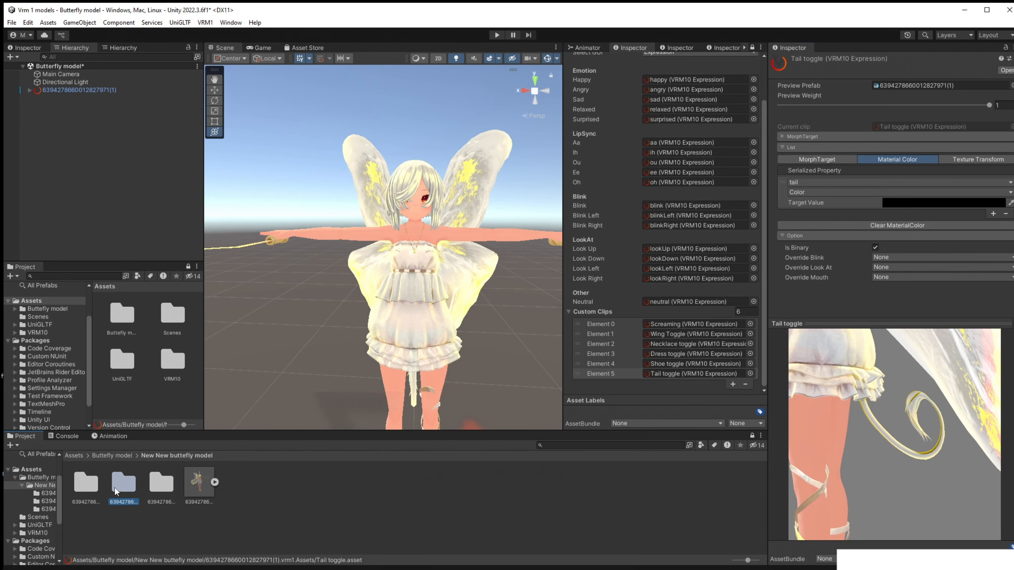
pyautogui.click(456, 482)
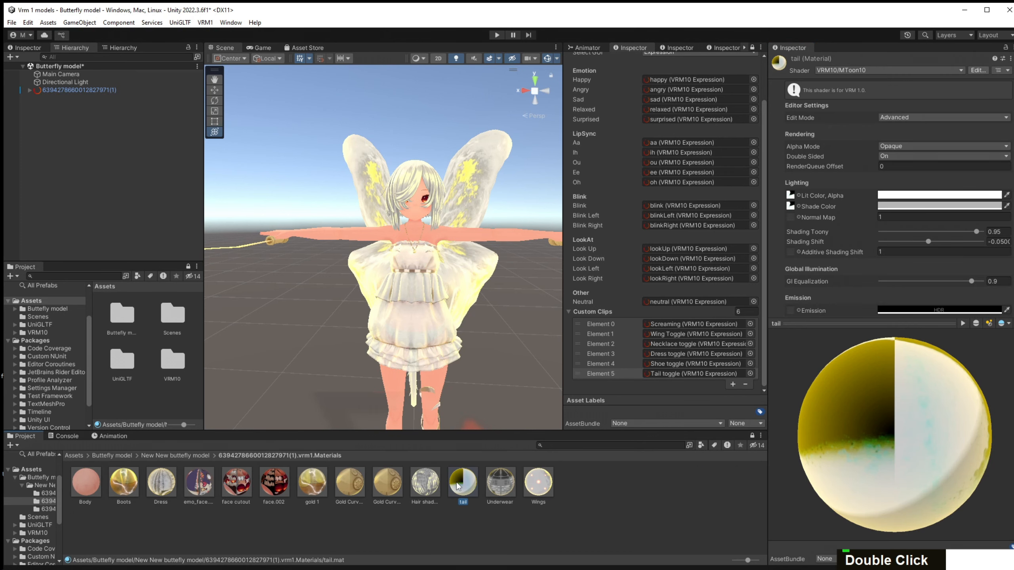
pyautogui.click(891, 146)
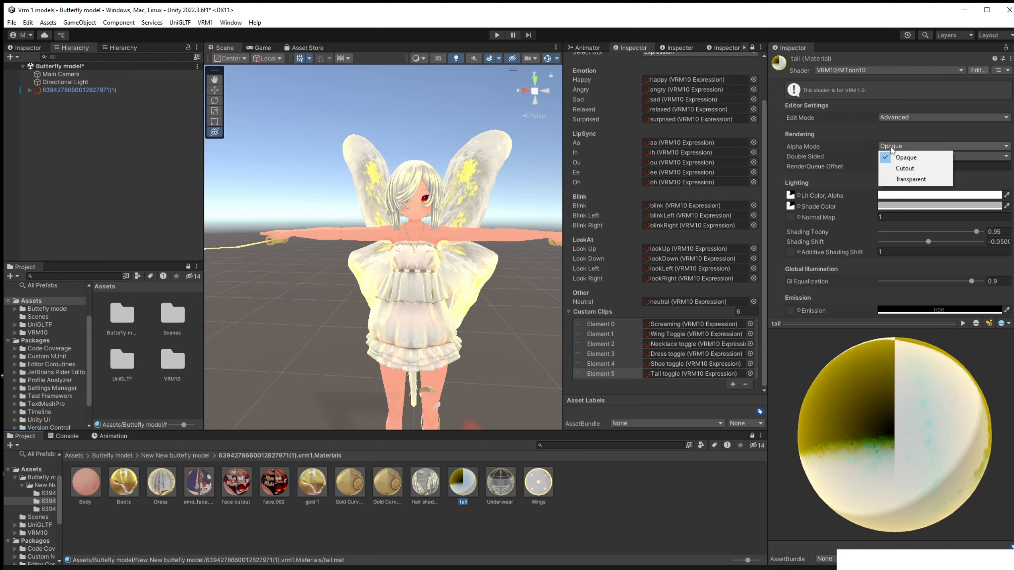
pyautogui.click(919, 170)
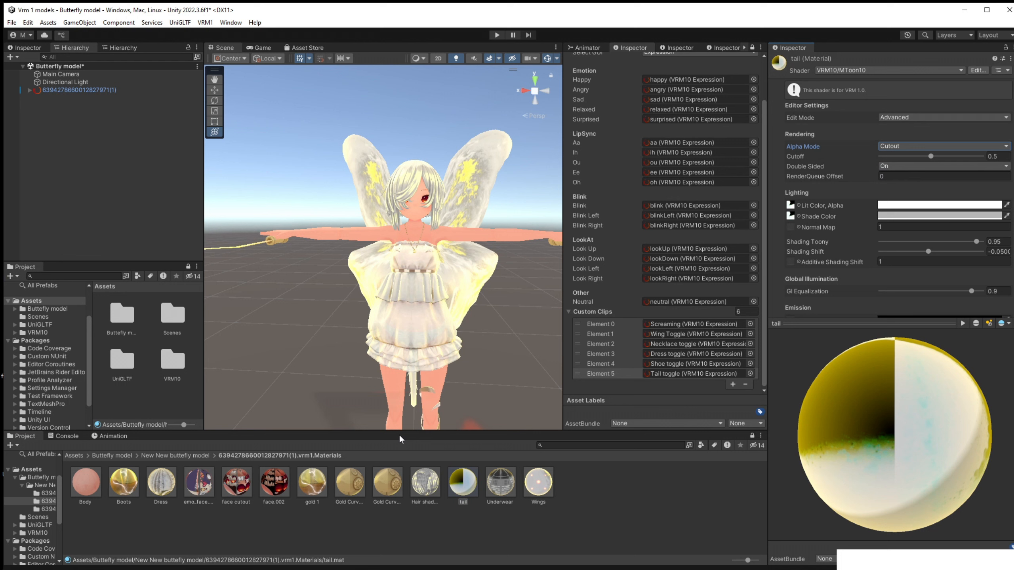
# Reopen the Tail toggle expression and examine the tail area from the side in its preview.
pyautogui.click(112, 456)
pyautogui.doubleClick(83, 491)
pyautogui.doubleClick(84, 491)
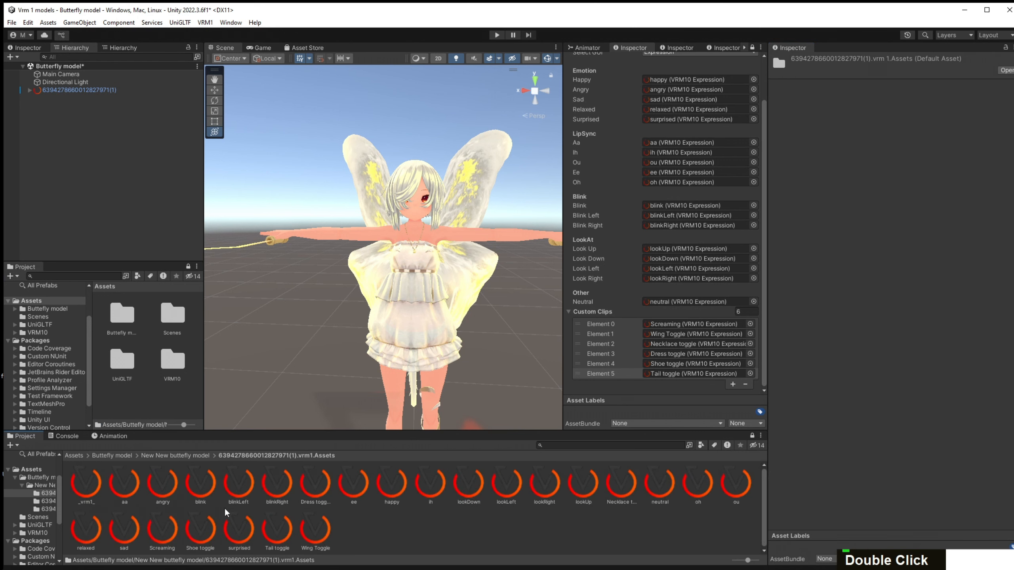
pyautogui.click(272, 530)
pyautogui.scroll(-5, 873, 482)
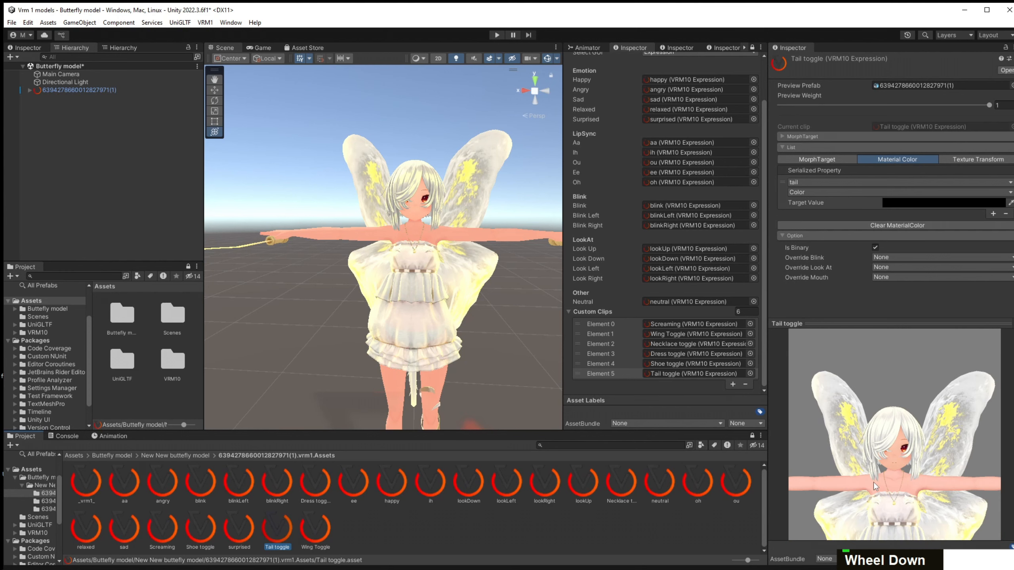
pyautogui.moveTo(957, 495); pyautogui.dragTo(861, 492)
pyautogui.moveTo(861, 492); pyautogui.dragTo(816, 361, button='middle')
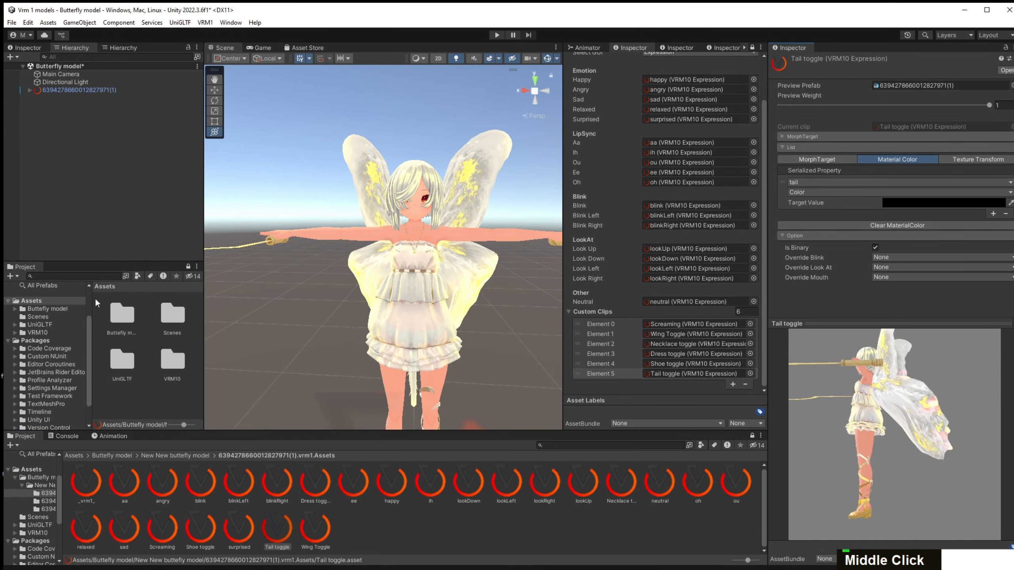
# Open the butterfly model's vrm 1.Materials folder in the second project browser and find the sword materials.
pyautogui.doubleClick(122, 314)
pyautogui.doubleClick(126, 313)
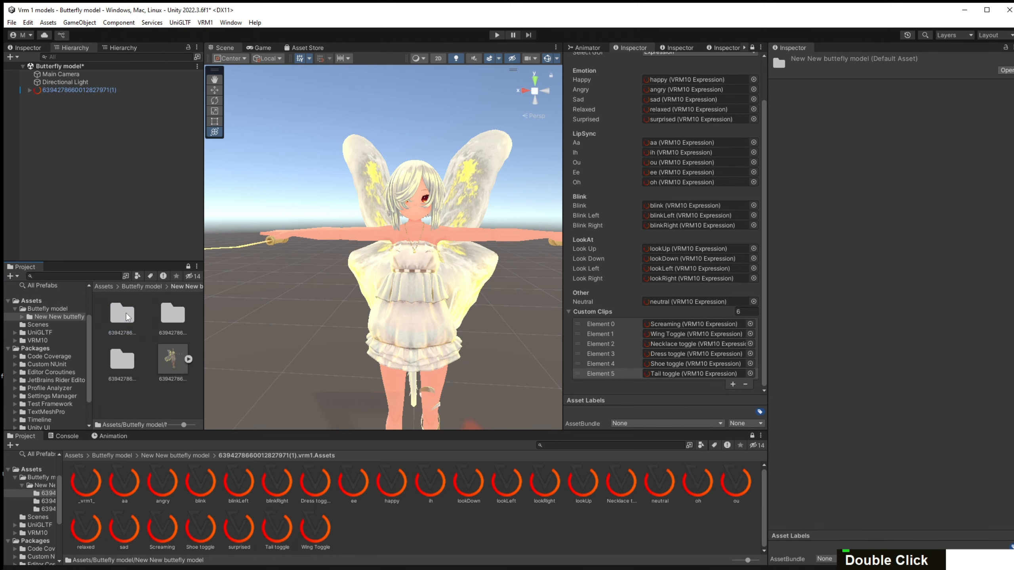
pyautogui.doubleClick(124, 366)
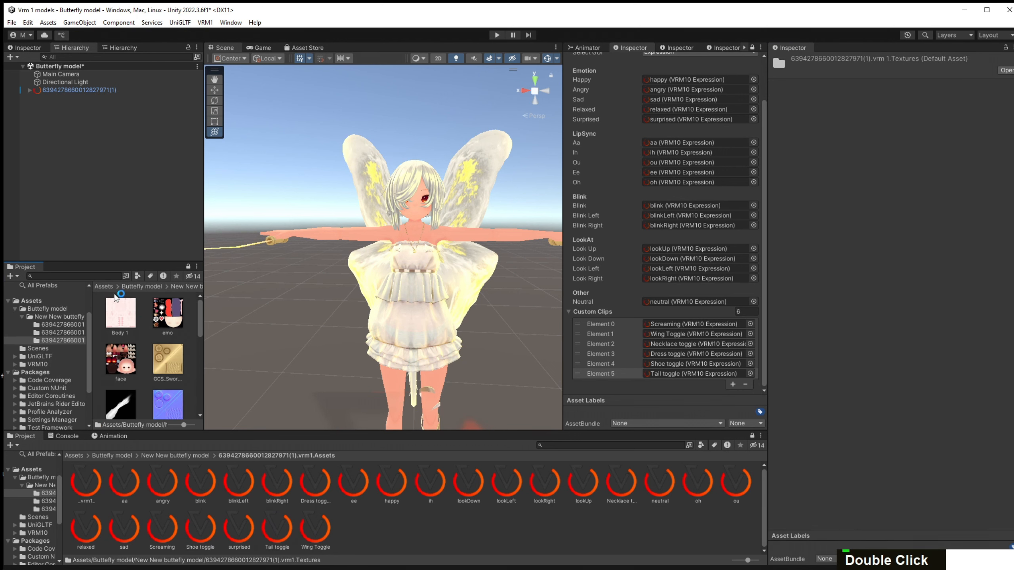
pyautogui.click(133, 287)
pyautogui.doubleClick(128, 322)
pyautogui.doubleClick(160, 320)
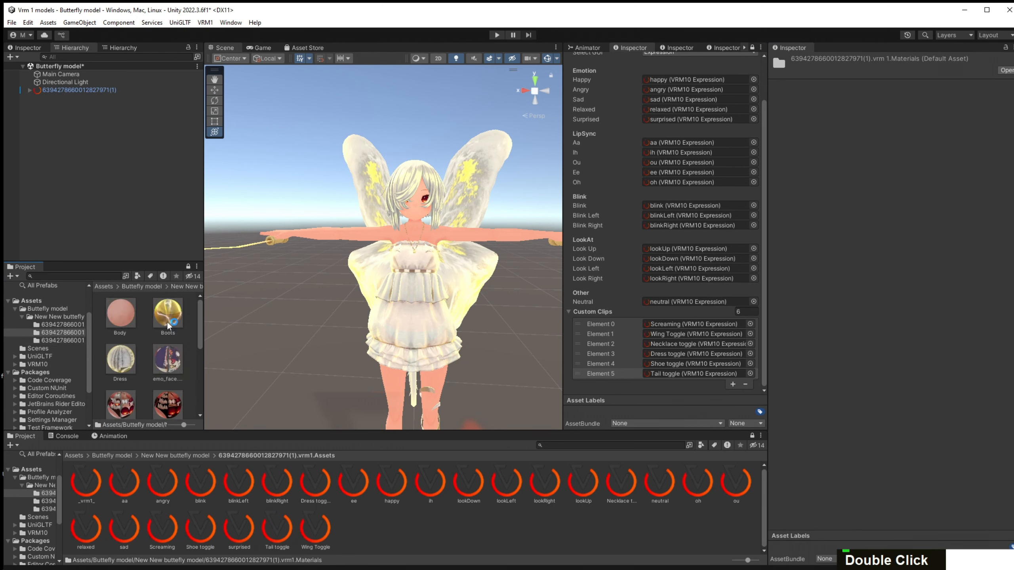
pyautogui.scroll(-5, 162, 343)
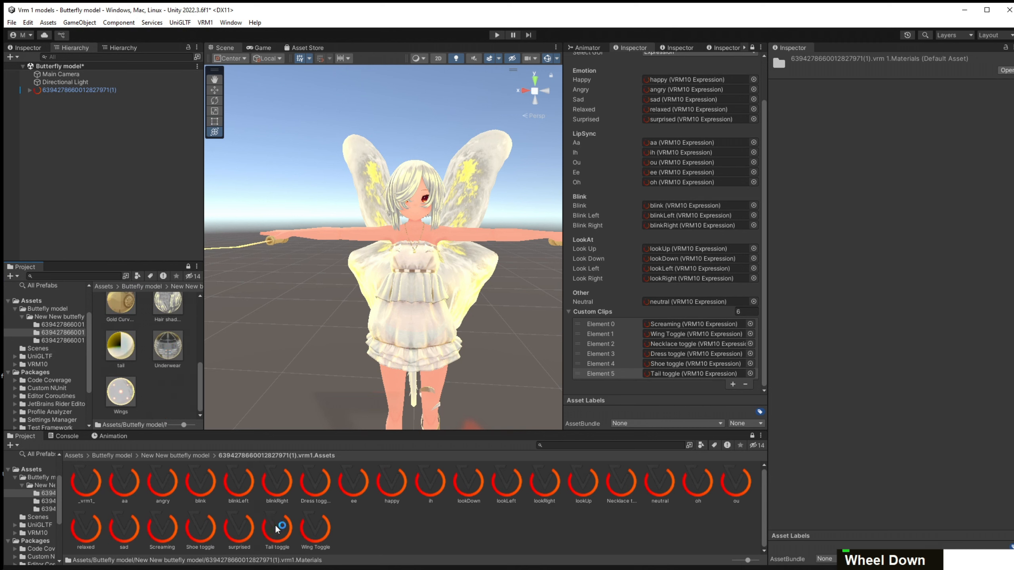
# Create a VRM10 expression named Right sword toggle and assign it to a new seventh element of Custom Clips.
pyautogui.click(733, 385)
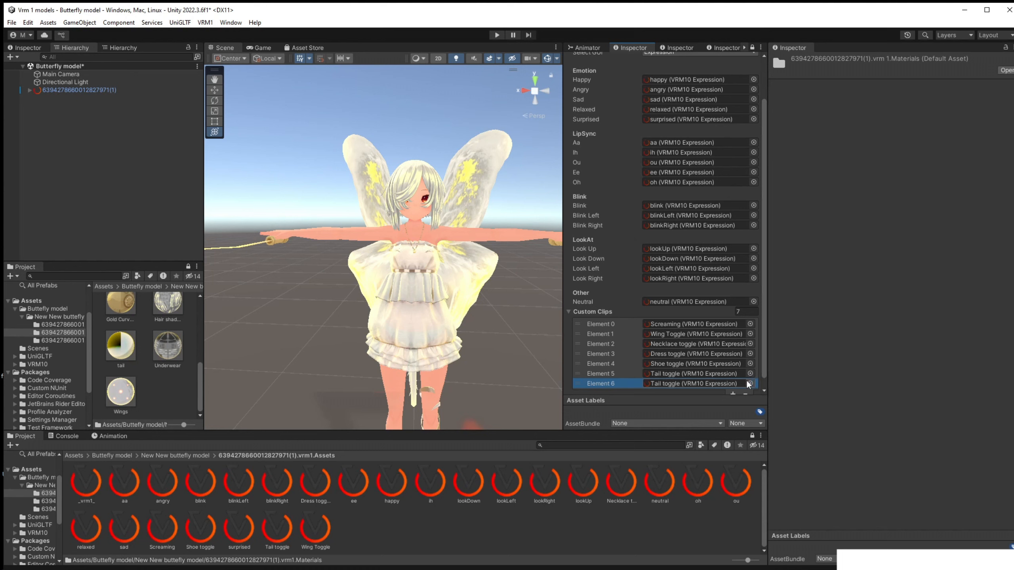
pyautogui.click(749, 383)
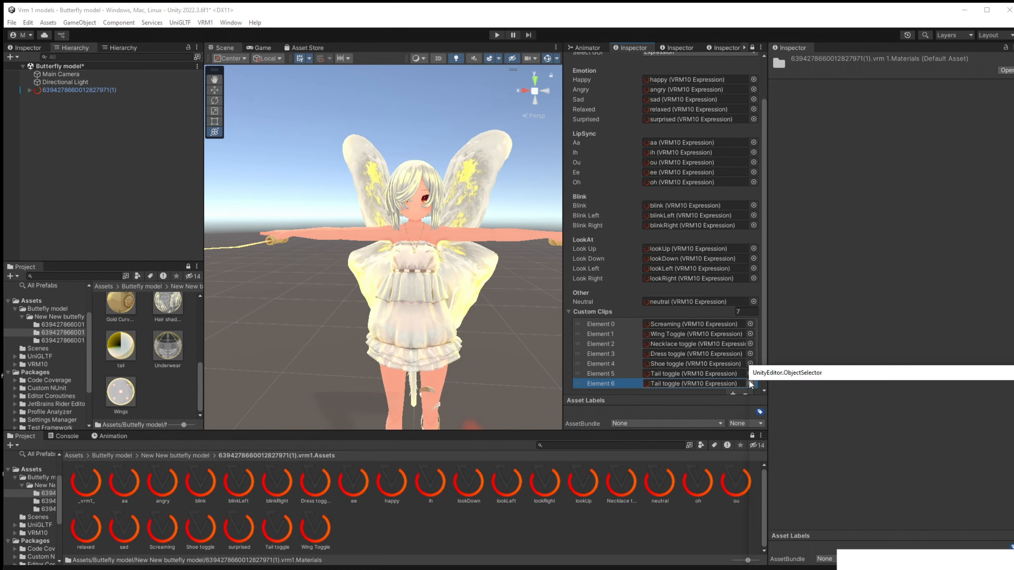
pyautogui.click(656, 489)
pyautogui.rightClick(584, 518)
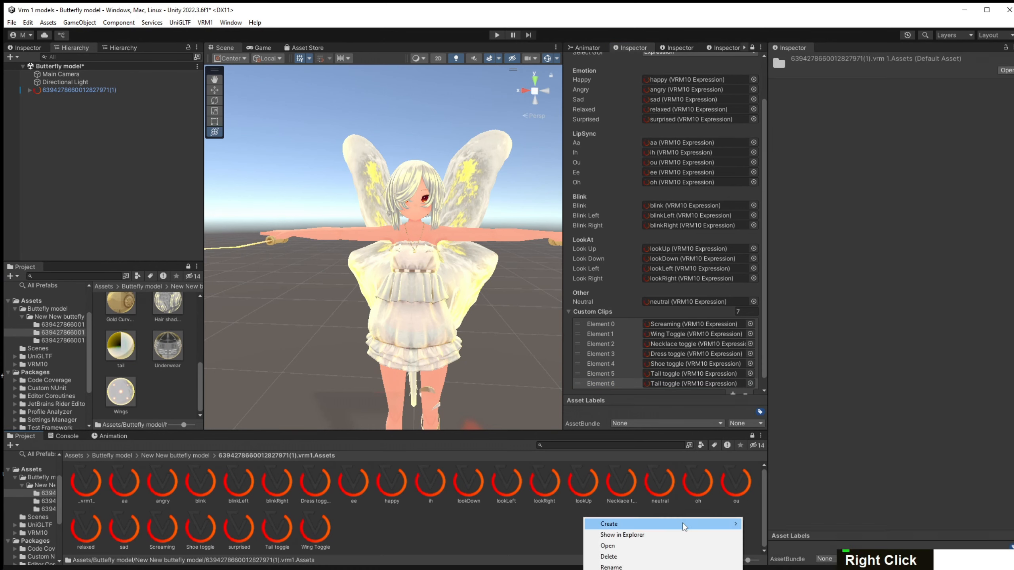
pyautogui.moveTo(683, 524)
pyautogui.click(892, 528)
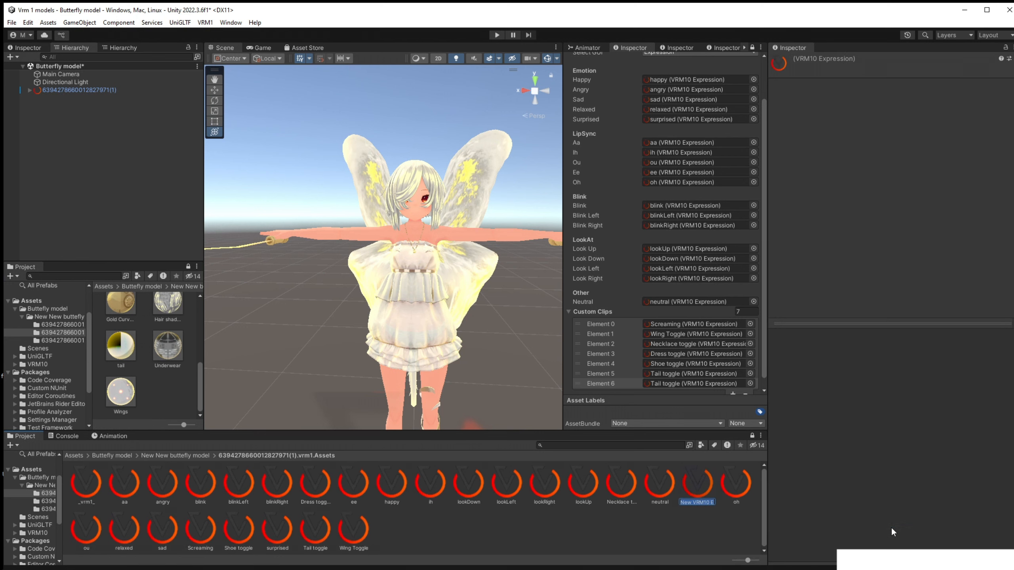
pyautogui.write('Ri')
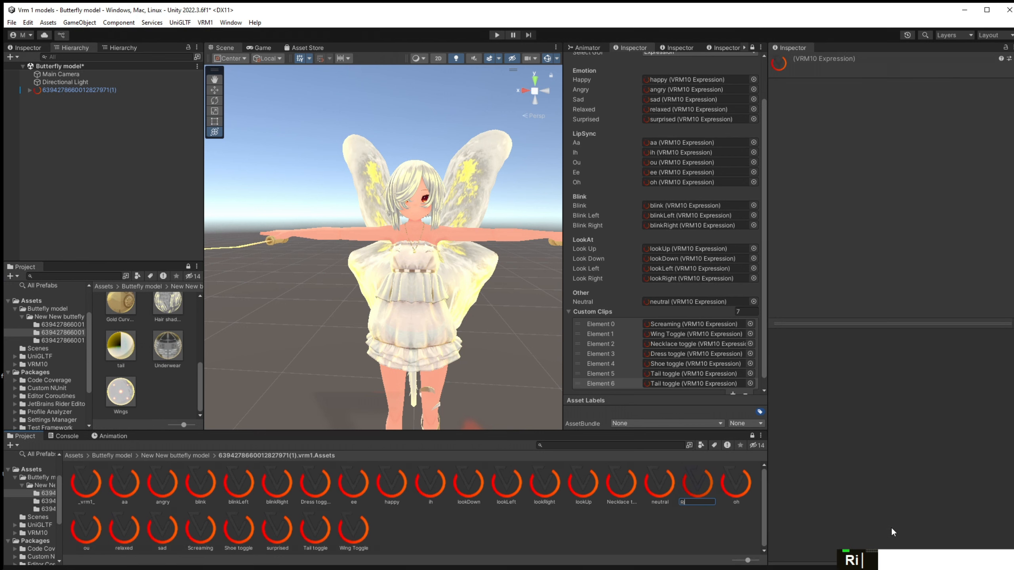
pyautogui.write('ght sw')
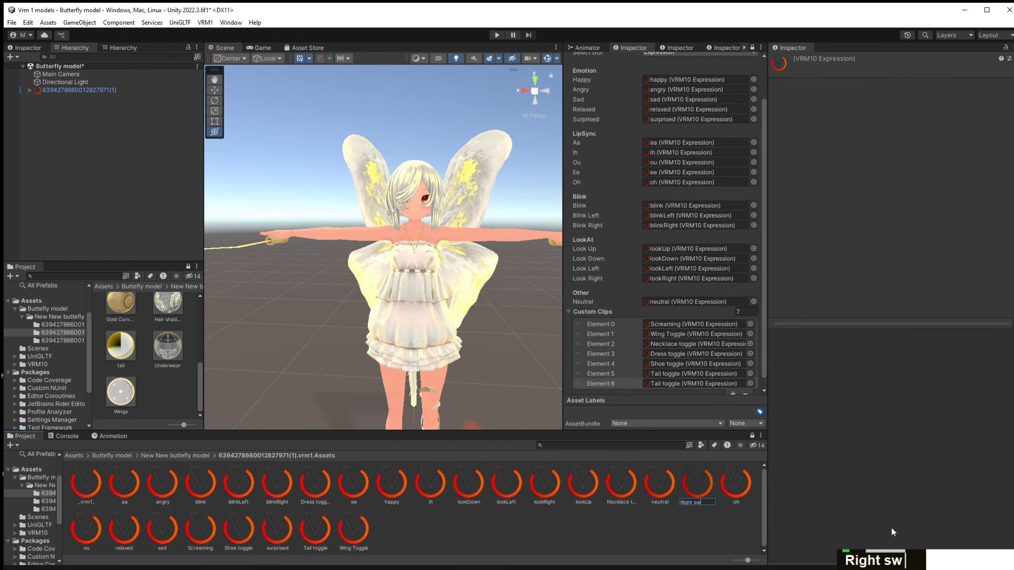
pyautogui.write('ord toggle')
pyautogui.press('Return')
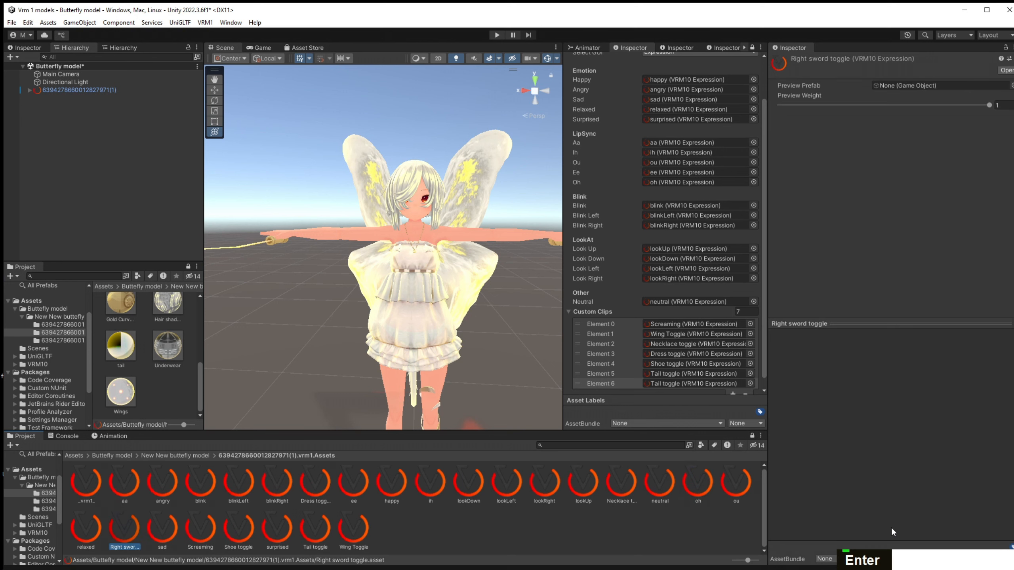
pyautogui.moveTo(115, 549); pyautogui.dragTo(697, 384)
# Set Right sword toggle's preview prefab to the butterfly model and add a material colour entry for Gold Curved Sword Right, checking the sword in the preview.
pyautogui.click(1011, 85)
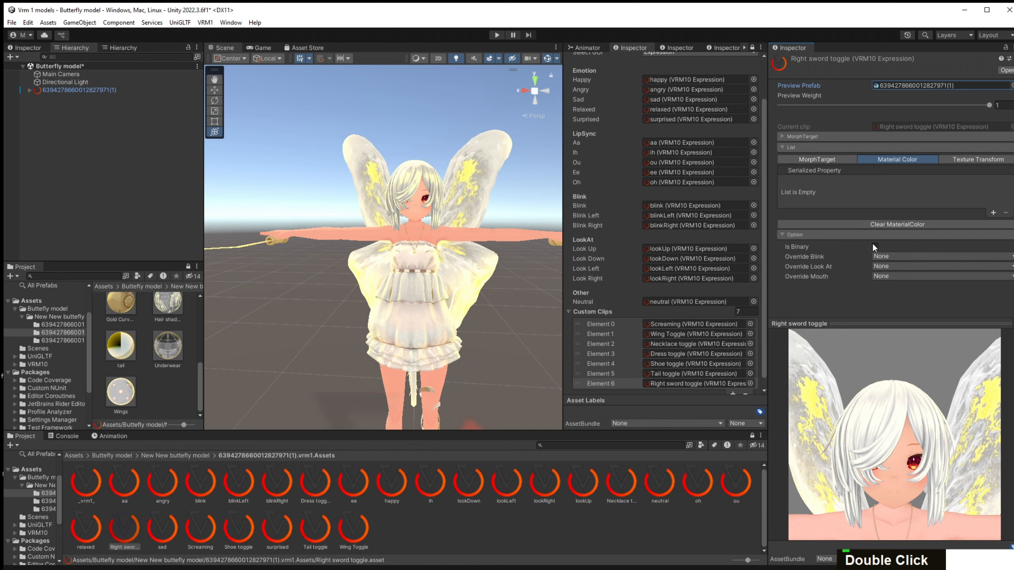
pyautogui.click(993, 212)
pyautogui.click(838, 183)
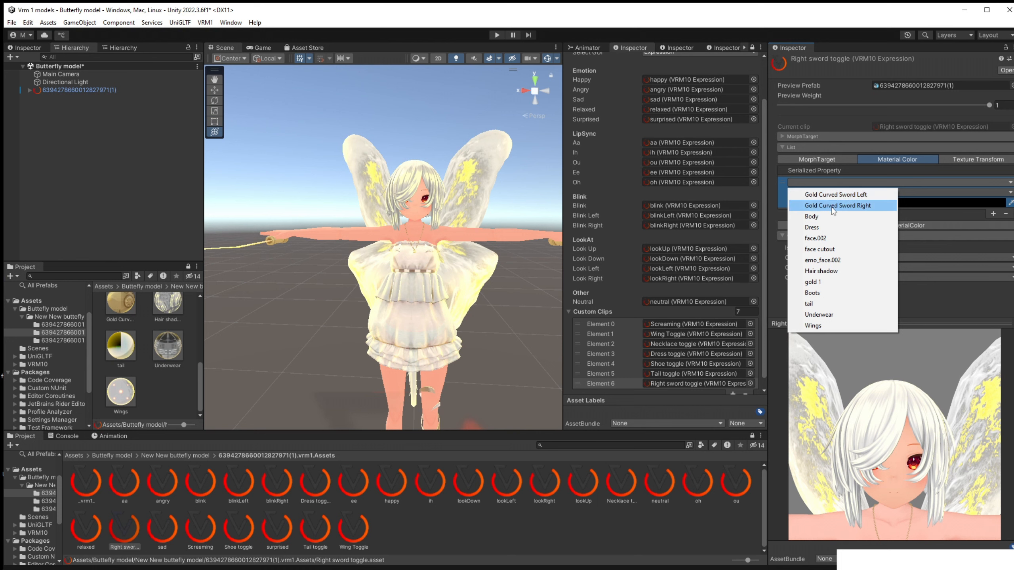
pyautogui.click(834, 211)
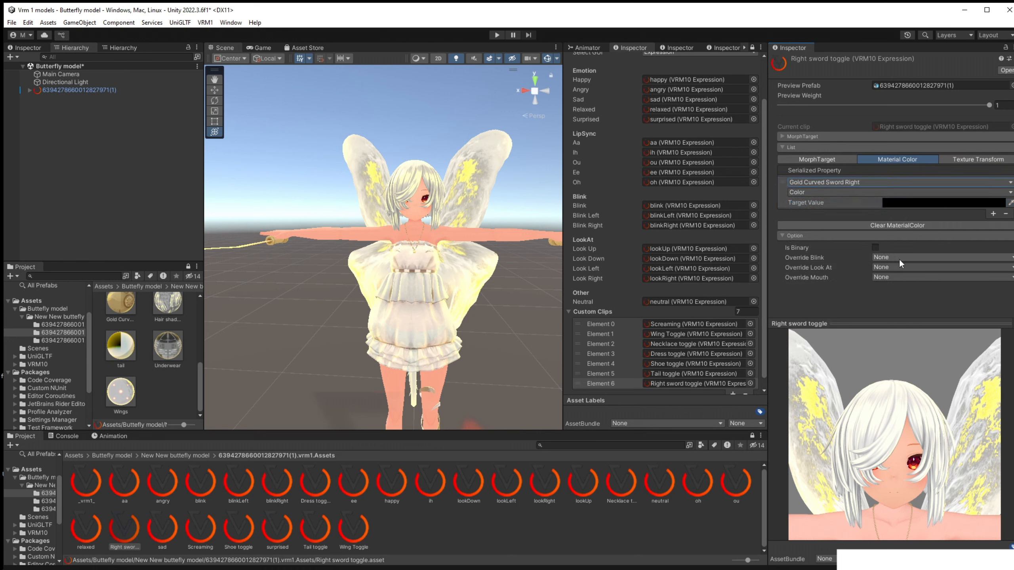
pyautogui.scroll(-6, 930, 367)
pyautogui.moveTo(923, 373); pyautogui.dragTo(841, 452)
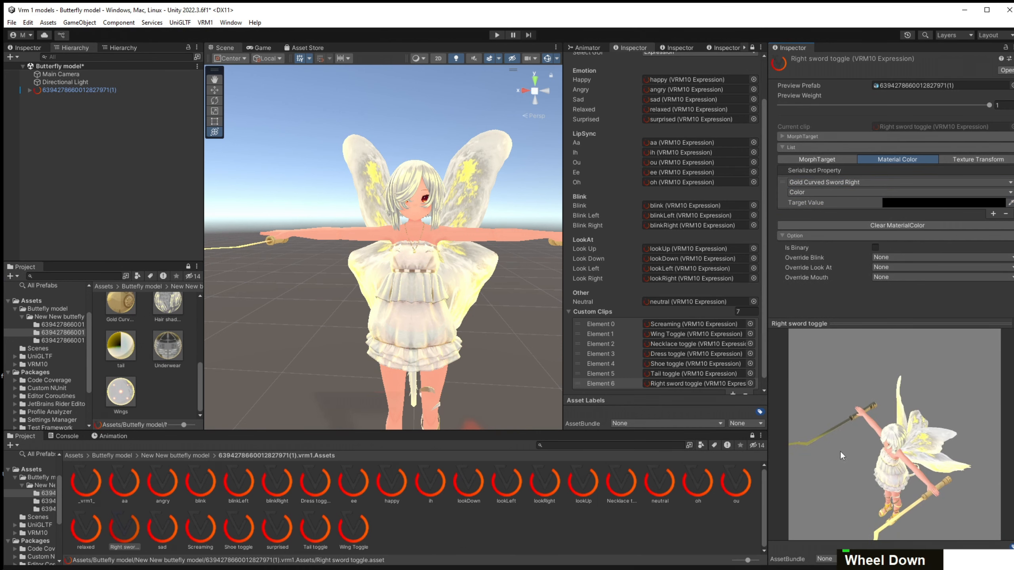
pyautogui.moveTo(840, 451); pyautogui.dragTo(949, 417, button='middle')
pyautogui.scroll(3, 914, 379)
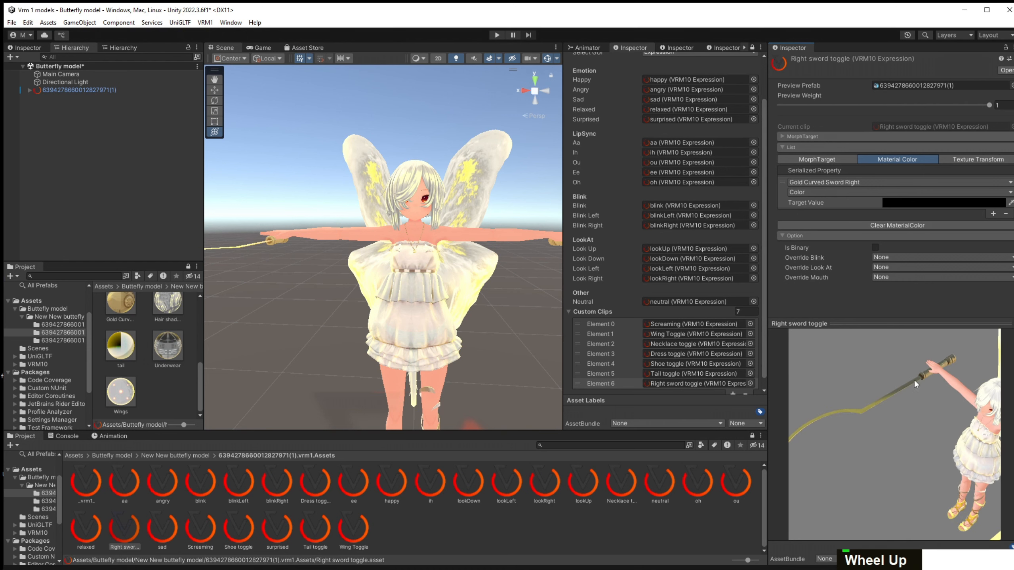
pyautogui.scroll(-3, 895, 462)
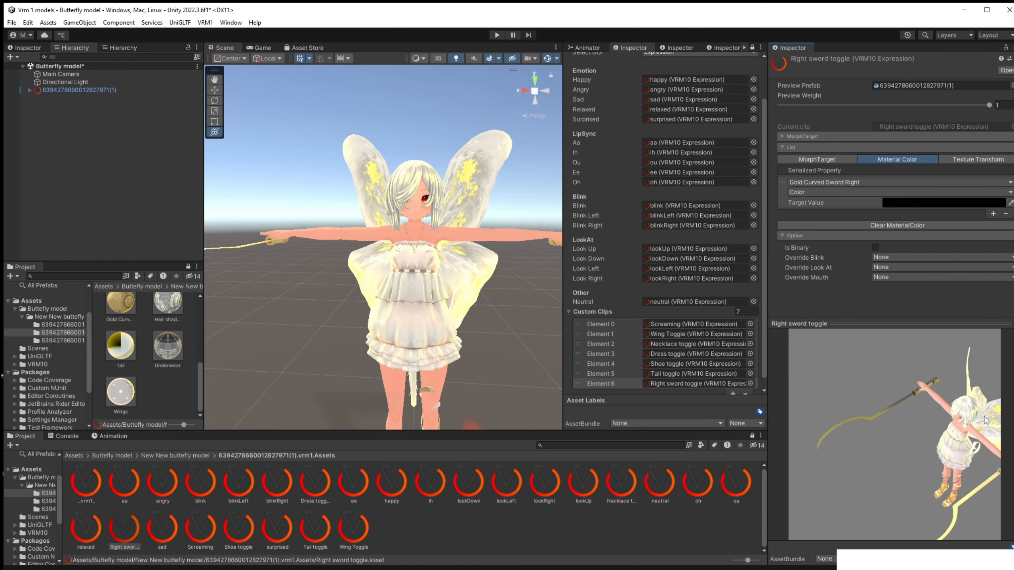
# Set the alpha mode of the Gold Curved Sword Left and Gold Curved Sword Right materials to Cutout.
pyautogui.scroll(5, 139, 359)
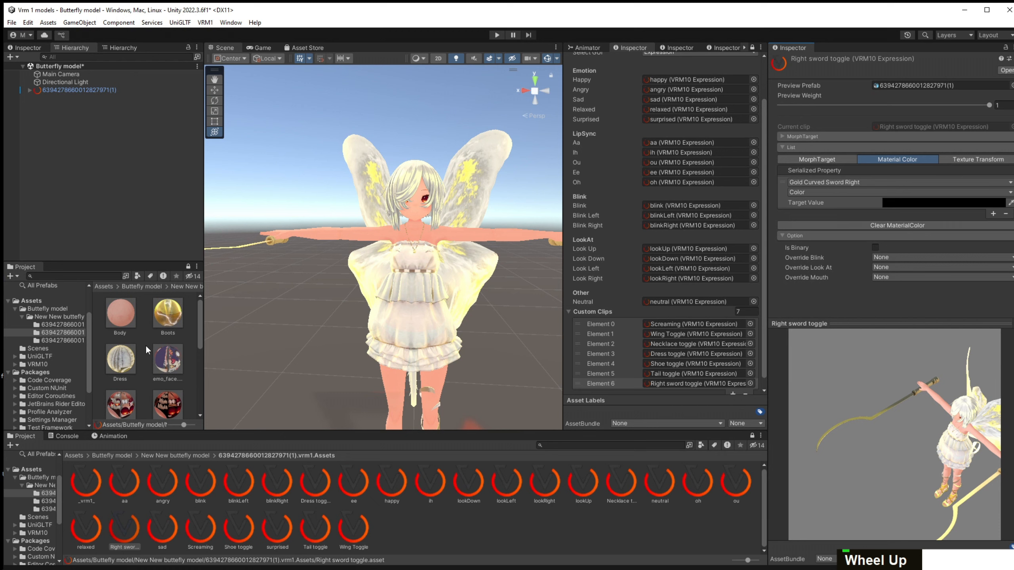
pyautogui.scroll(-2, 159, 357)
pyautogui.click(165, 366)
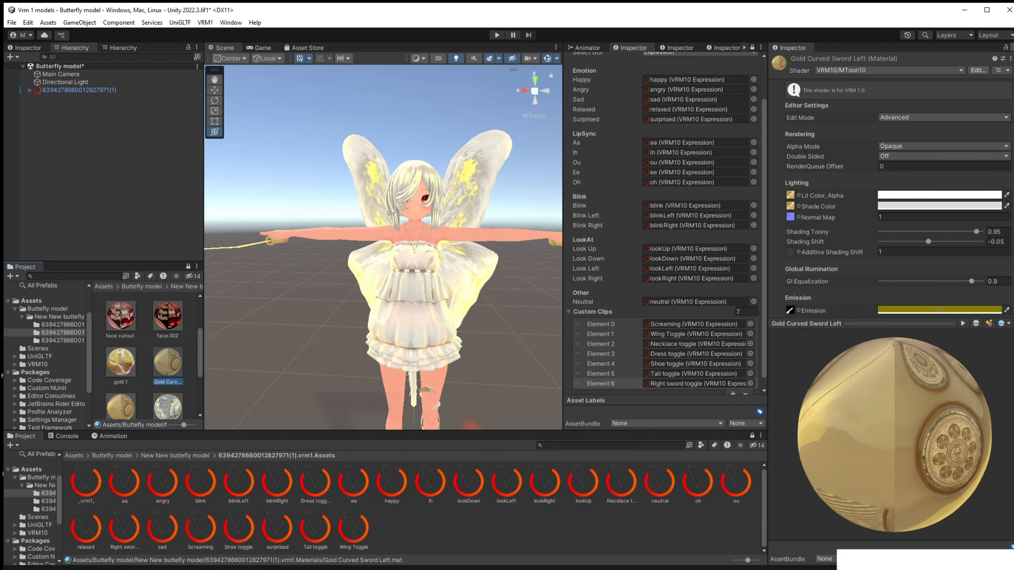
pyautogui.click(895, 145)
pyautogui.click(915, 168)
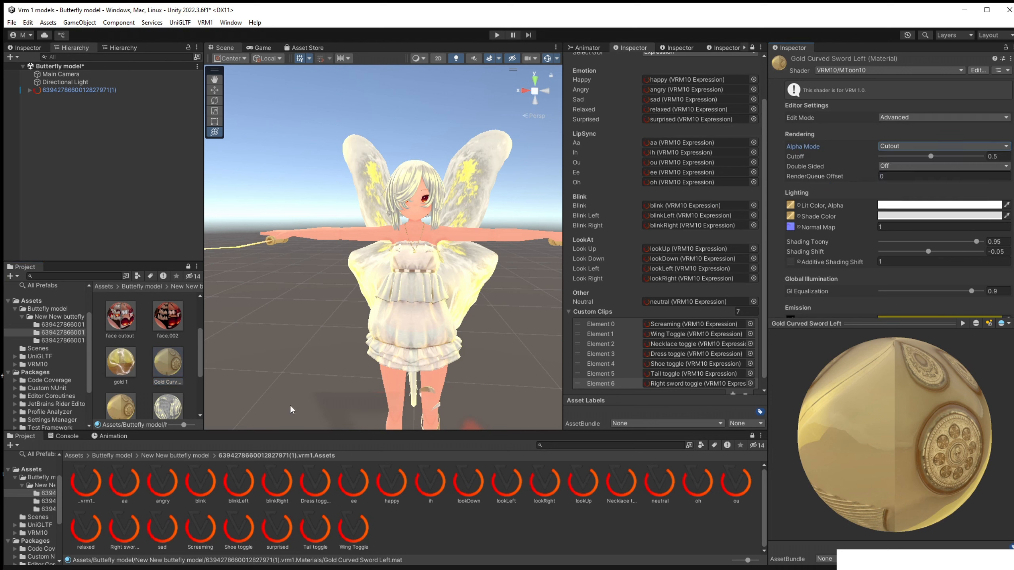
pyautogui.click(124, 411)
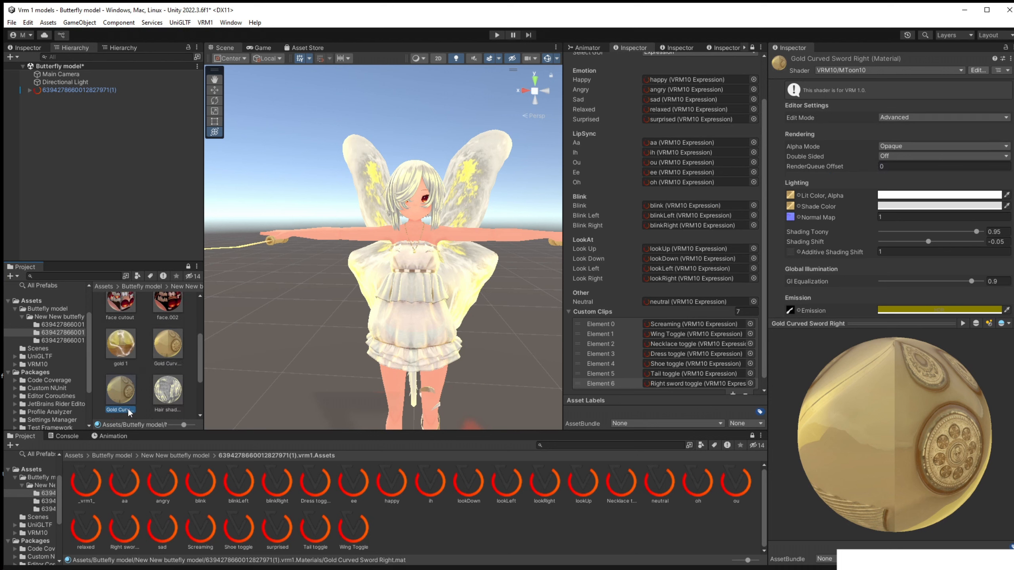
pyautogui.click(906, 142)
pyautogui.click(911, 168)
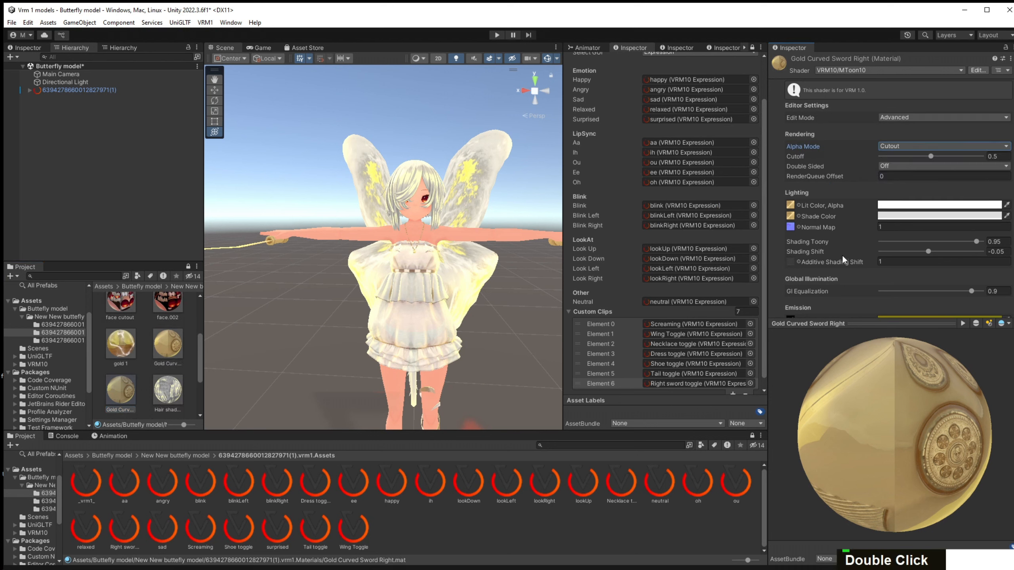
# Reopen the Right sword toggle expression and examine the right sword in its preview.
pyautogui.doubleClick(700, 383)
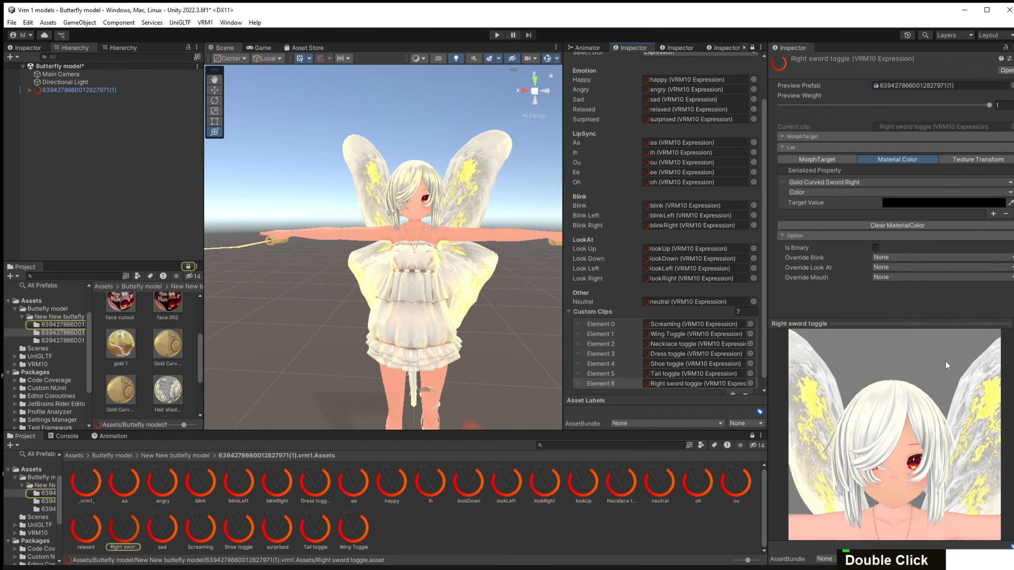
pyautogui.scroll(-3, 907, 406)
pyautogui.moveTo(907, 406); pyautogui.dragTo(856, 434)
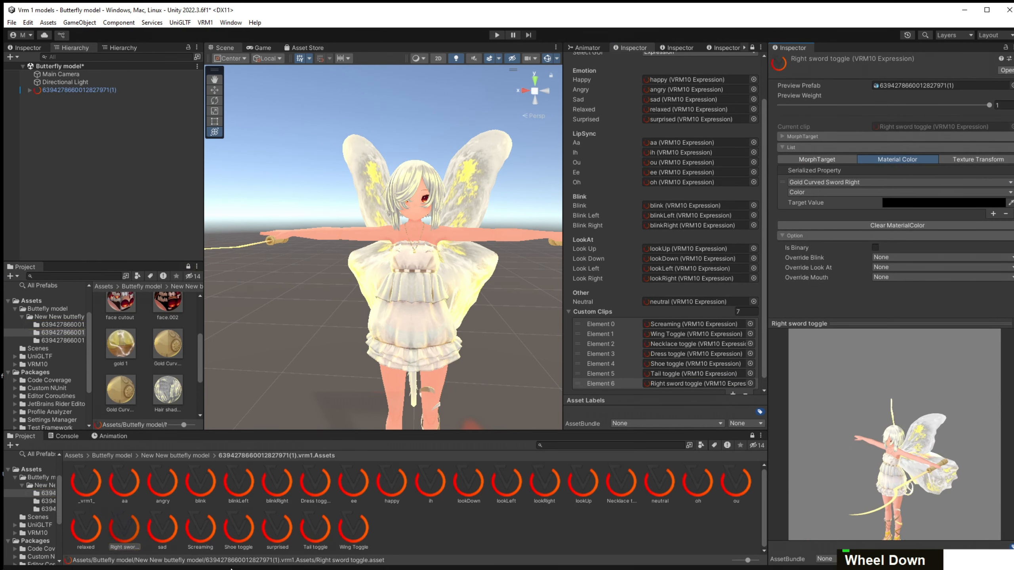
# Duplicate the Right sword toggle expression and rename the copy Left Sword Toggle.
pyautogui.doubleClick(122, 525)
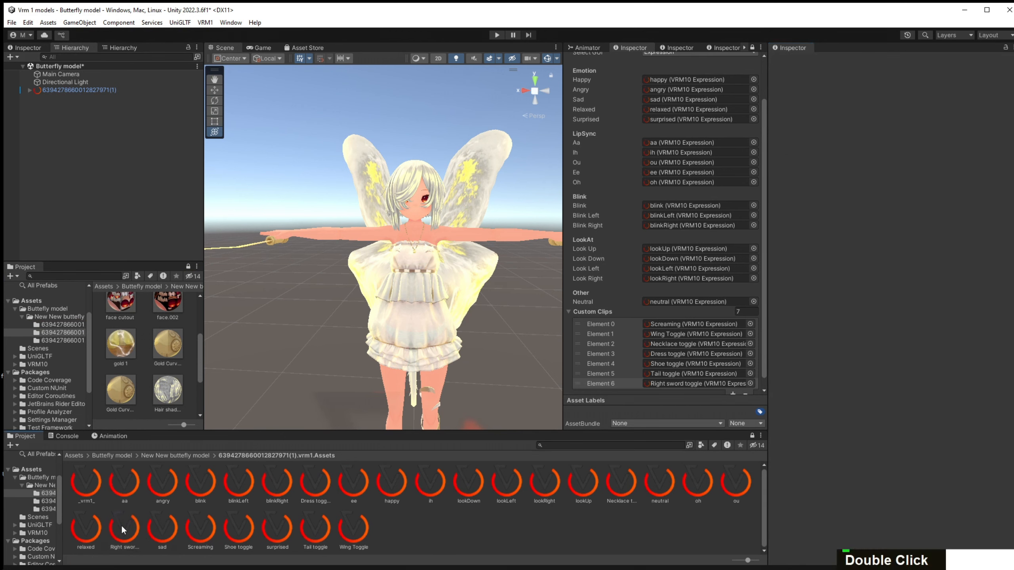
pyautogui.hotkey('ctrl', 'd')
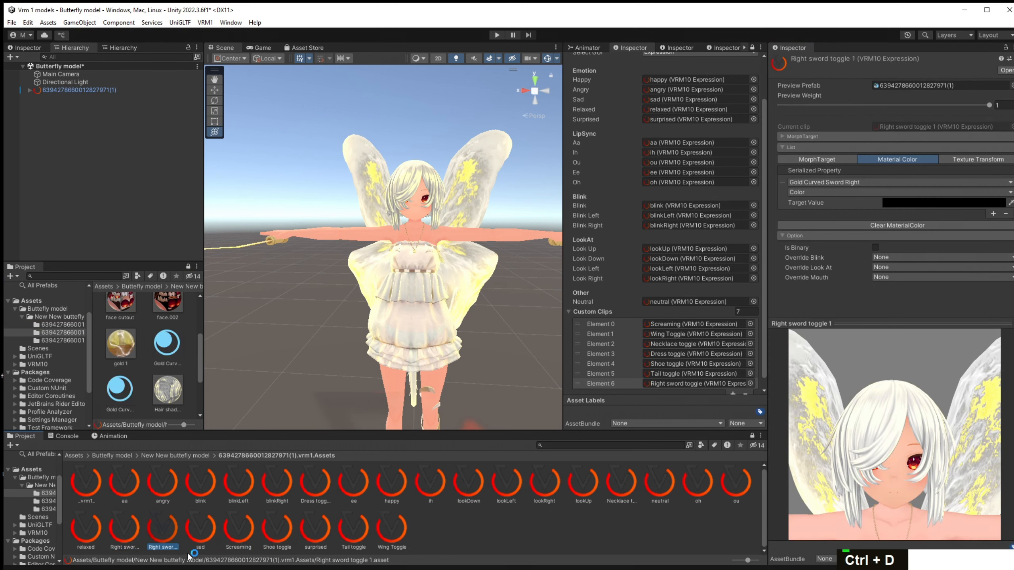
pyautogui.rightClick(172, 538)
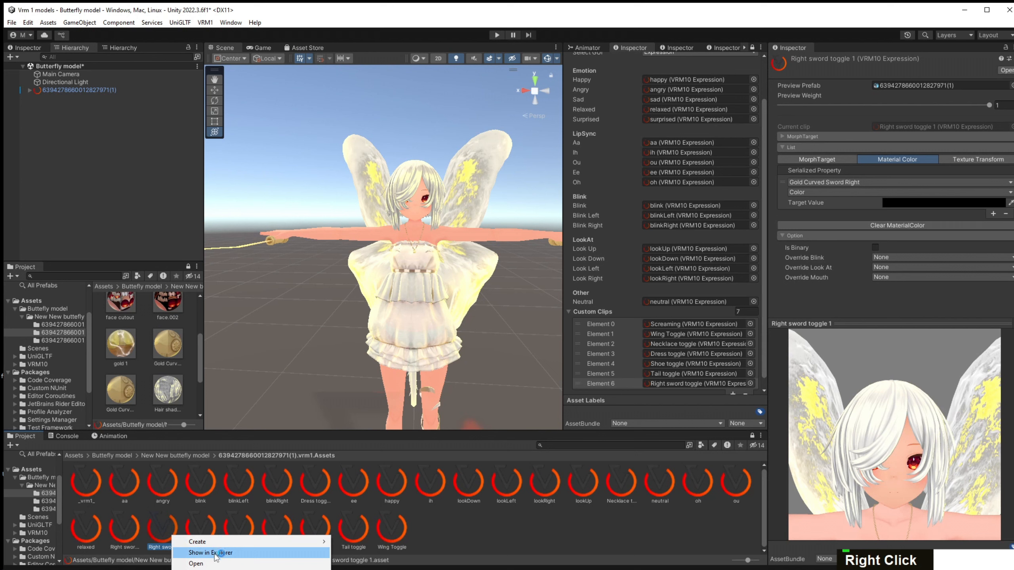
pyautogui.click(196, 569)
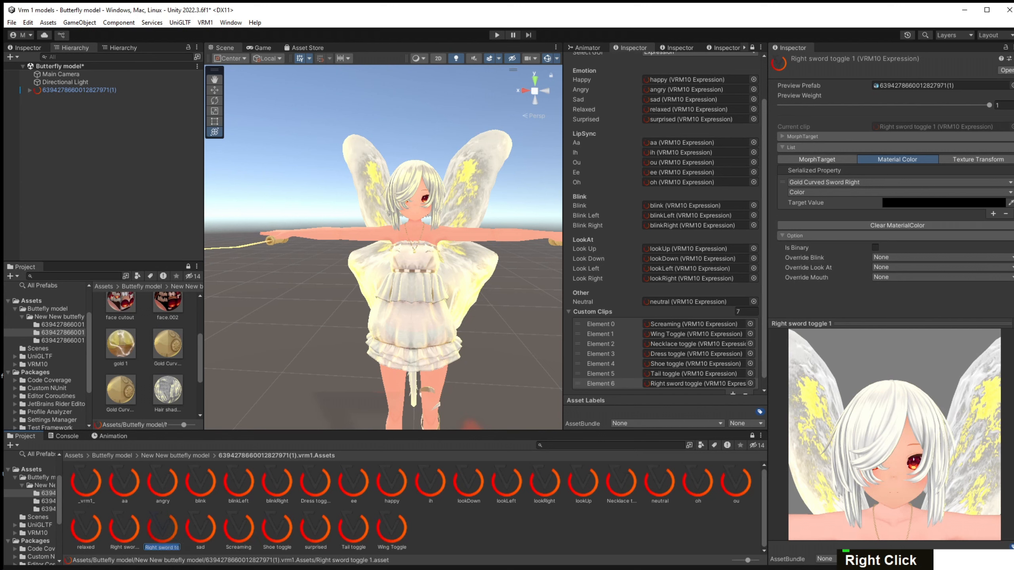
pyautogui.write('R')
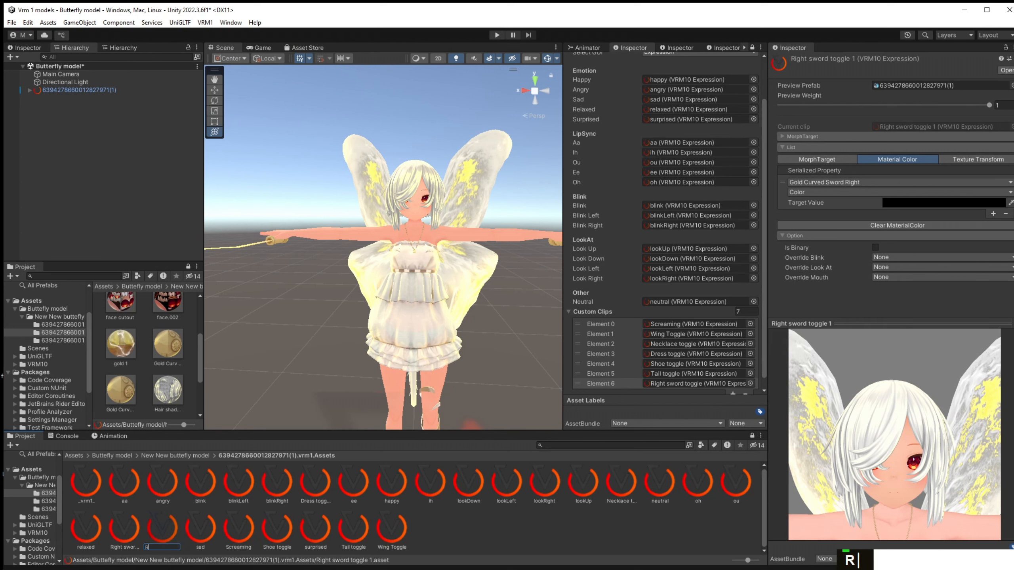
pyautogui.press('BackSpace')
pyautogui.write('Left Swor')
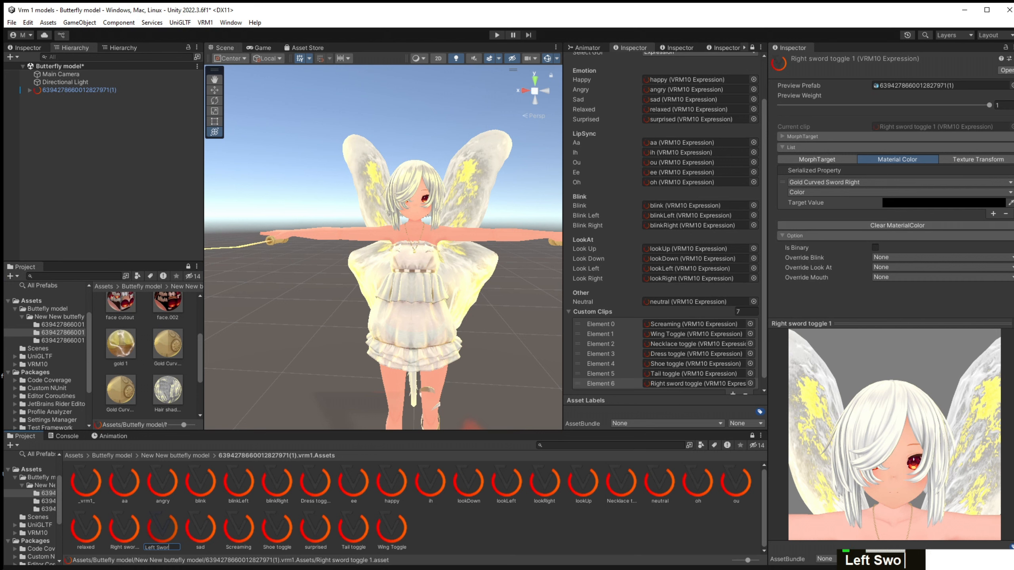
pyautogui.write('d Toggle')
pyautogui.press('Return')
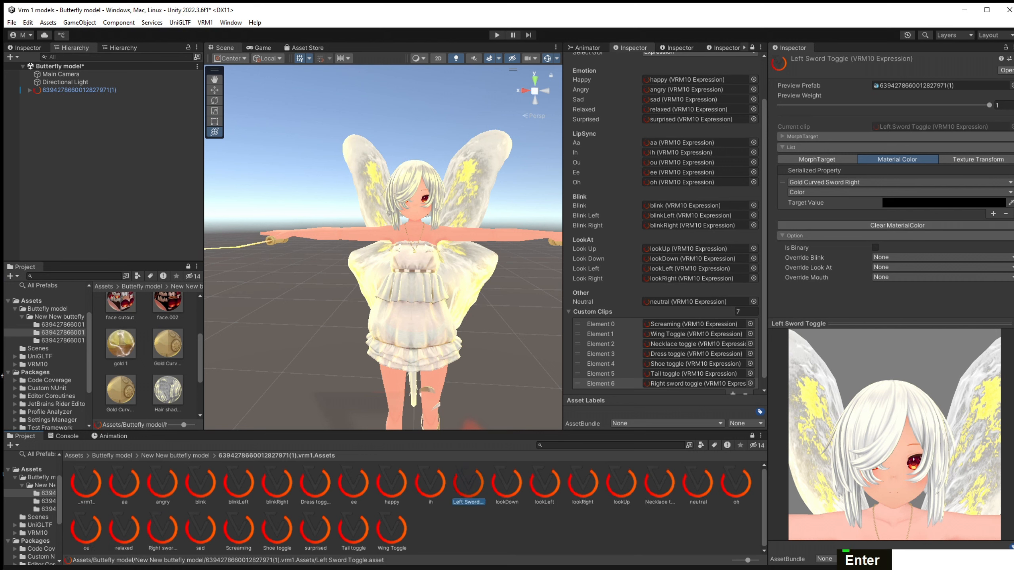
# Add an eighth element to Custom Clips and assign the Left Sword Toggle expression to it.
pyautogui.scroll(-1, 659, 393)
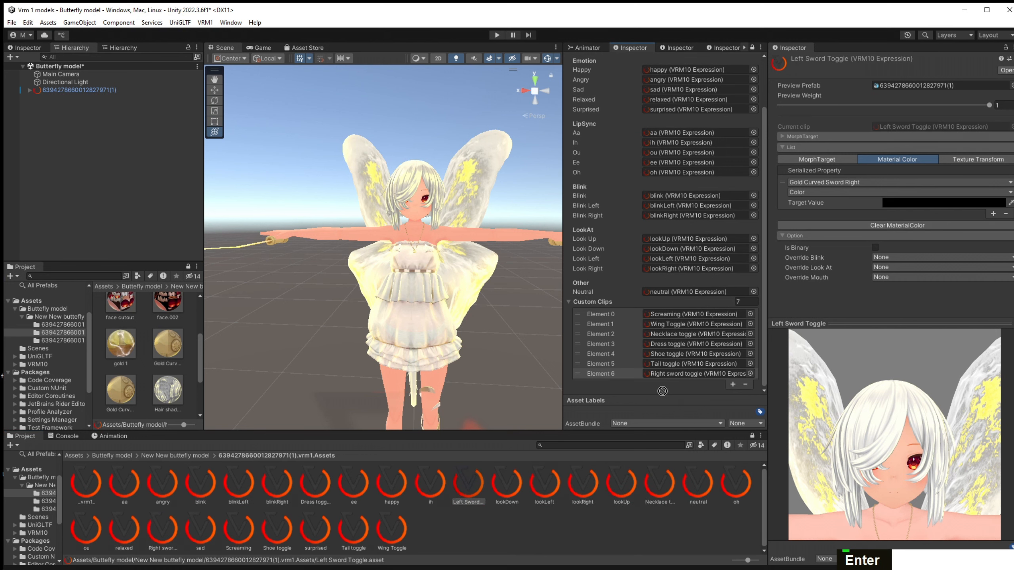
pyautogui.click(736, 381)
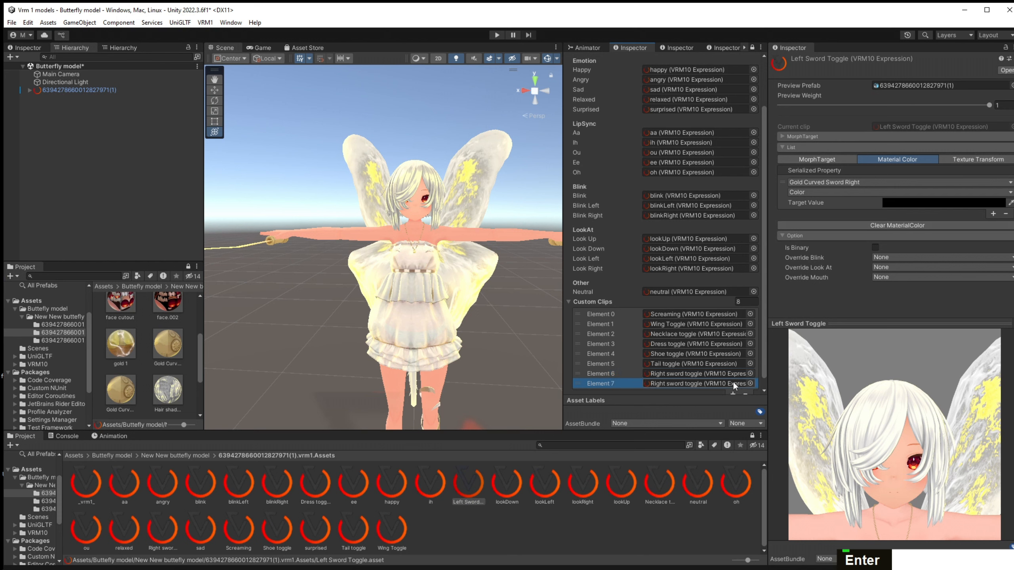
pyautogui.click(732, 384)
pyautogui.moveTo(717, 379); pyautogui.dragTo(714, 376)
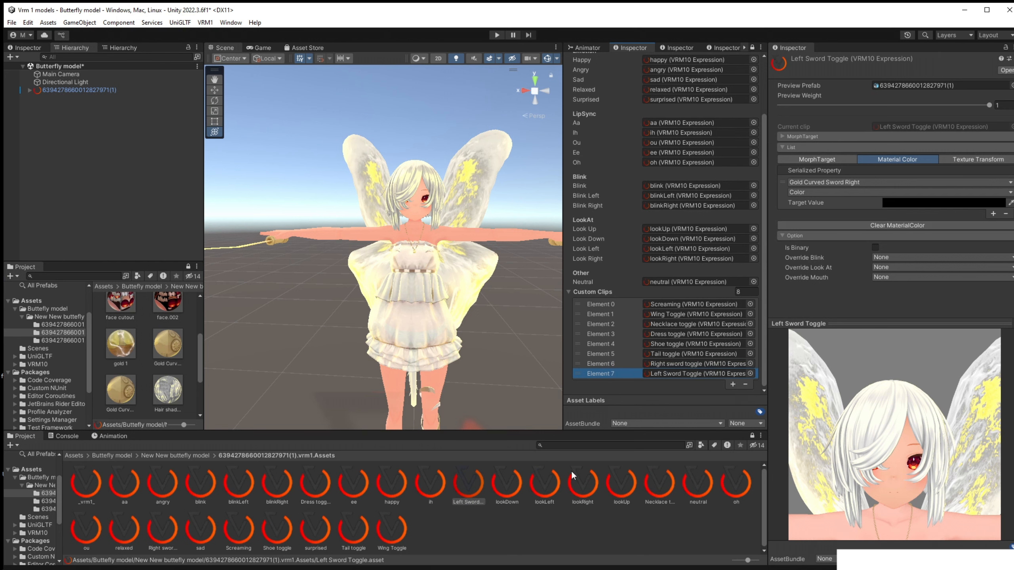
# Change the Left Sword Toggle expression's material colour target to the Gold Curved Sword Left material.
pyautogui.doubleClick(478, 495)
pyautogui.click(868, 182)
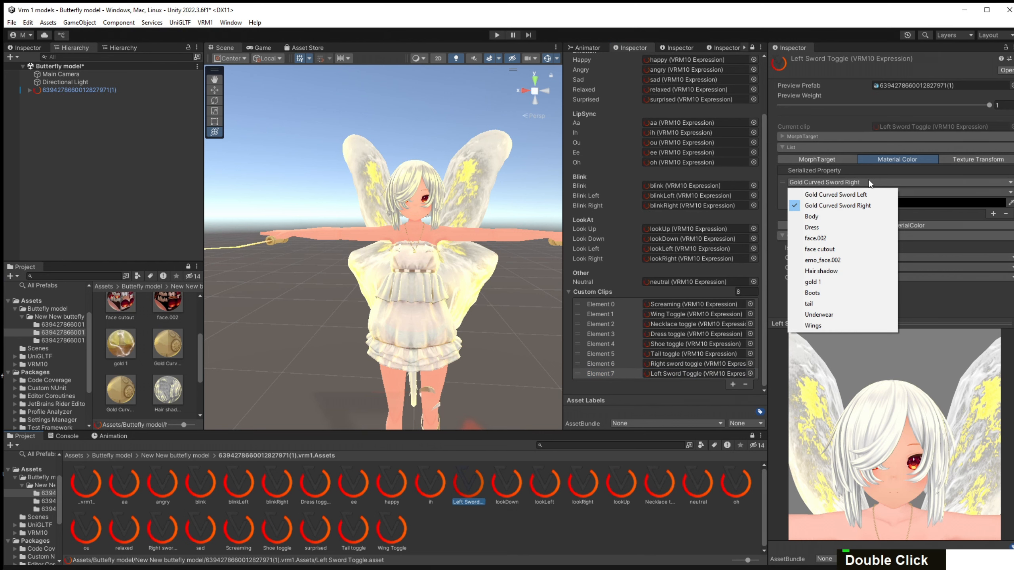
pyautogui.click(862, 194)
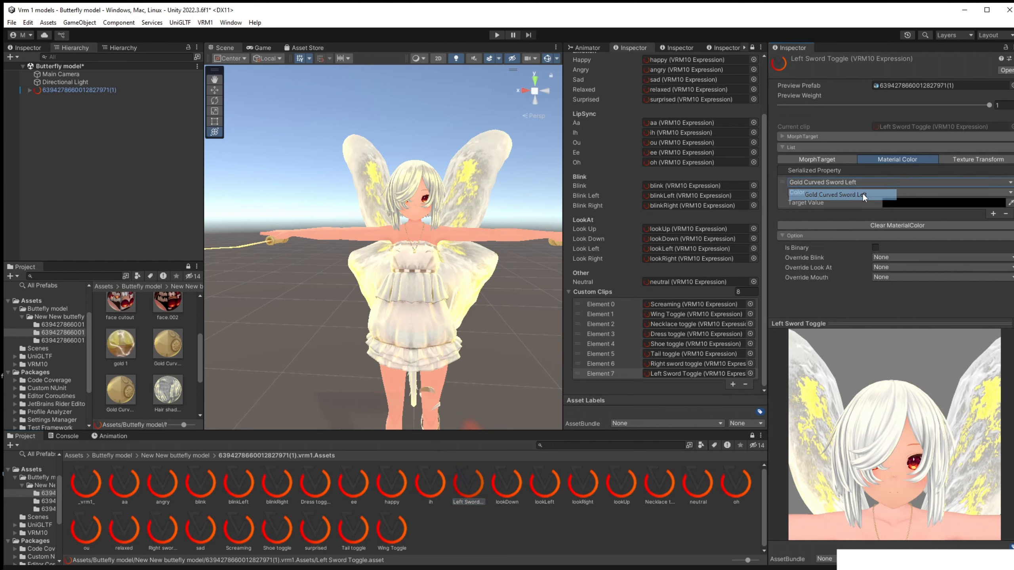
# Examine the model's left sword in the Left Sword Toggle expression preview from several angles and distances.
pyautogui.scroll(-5, 899, 440)
pyautogui.moveTo(851, 463); pyautogui.dragTo(867, 430, button='right')
pyautogui.moveTo(870, 423); pyautogui.dragTo(833, 327, button='middle')
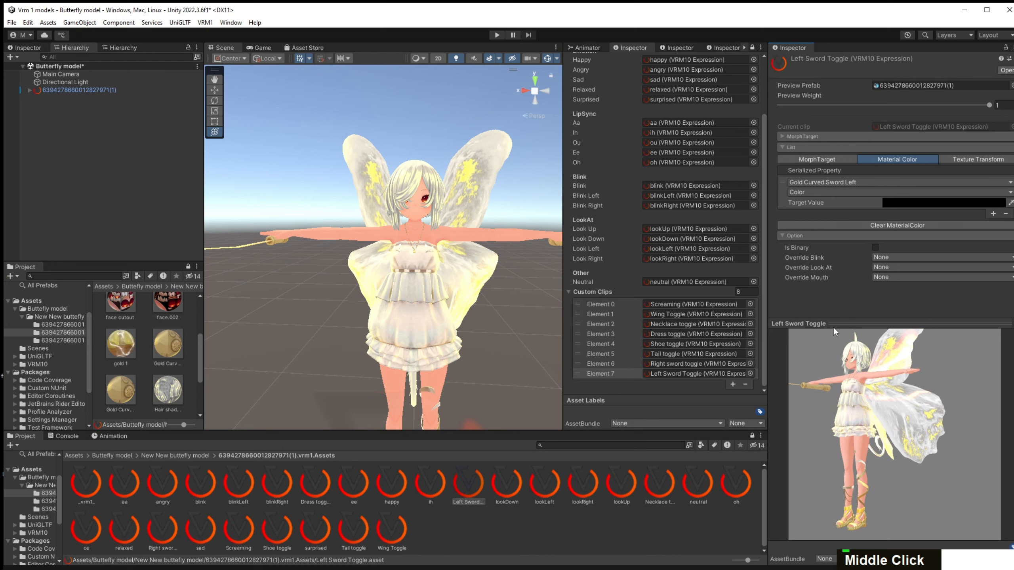
pyautogui.scroll(-4, 898, 389)
pyautogui.moveTo(888, 413); pyautogui.dragTo(889, 376, button='right')
pyautogui.scroll(3, 903, 392)
pyautogui.moveTo(889, 376); pyautogui.dragTo(920, 396, button='middle')
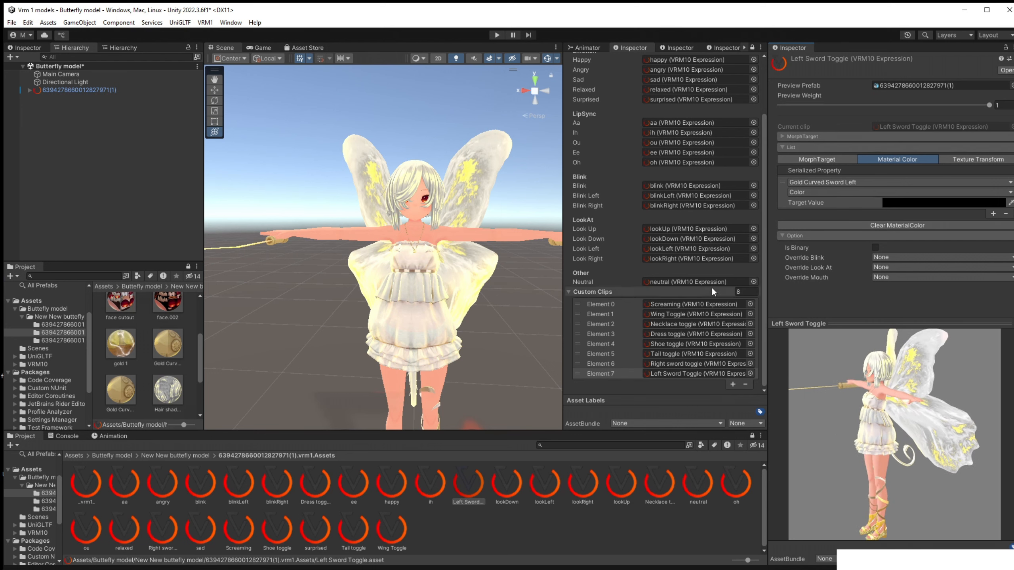
pyautogui.click(72, 92)
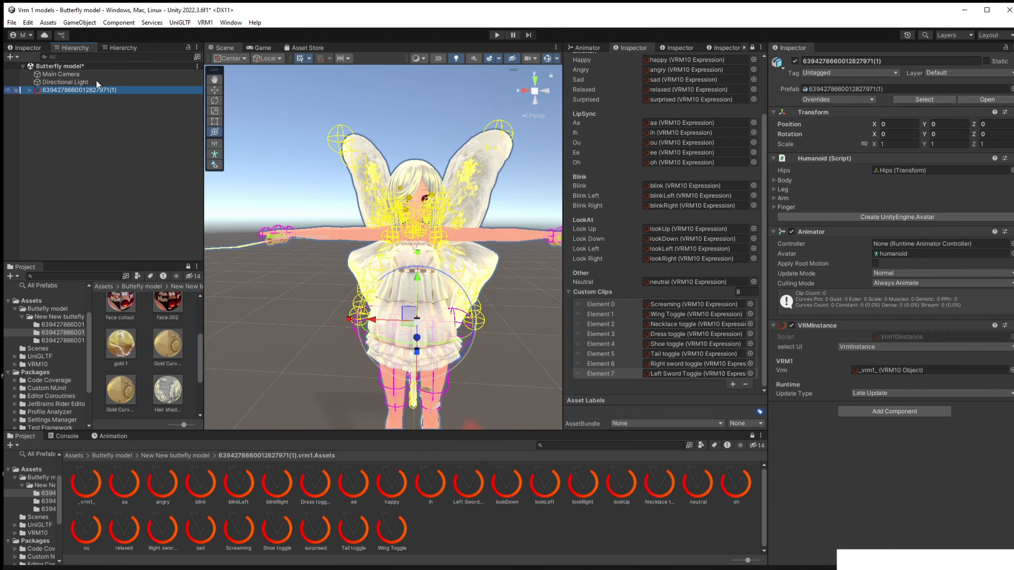
pyautogui.click(204, 22)
pyautogui.click(215, 32)
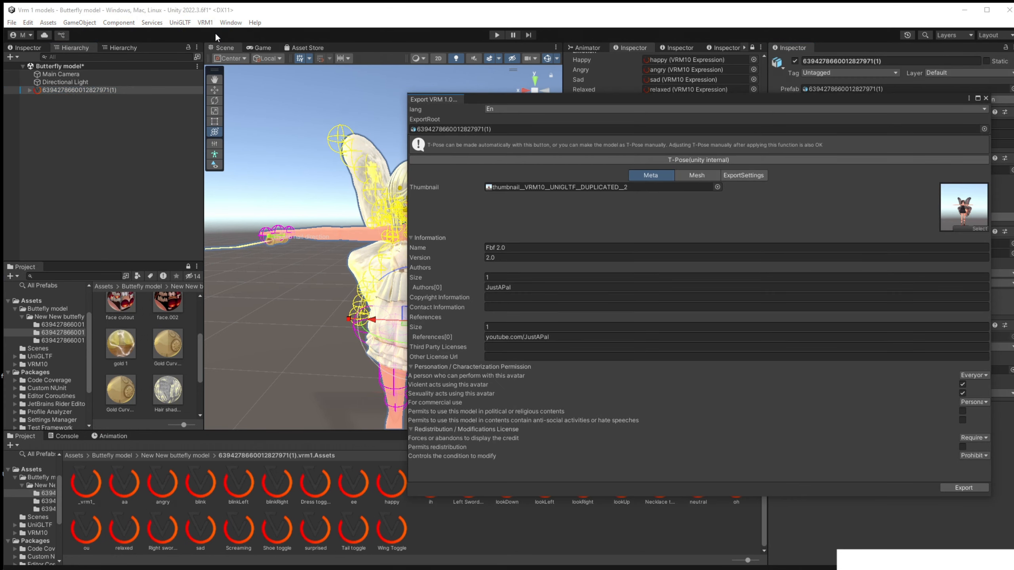
# Open the VRM 1.0 export window and assign the butterfly model from the scene as its ExportRoot.
pyautogui.click(206, 22)
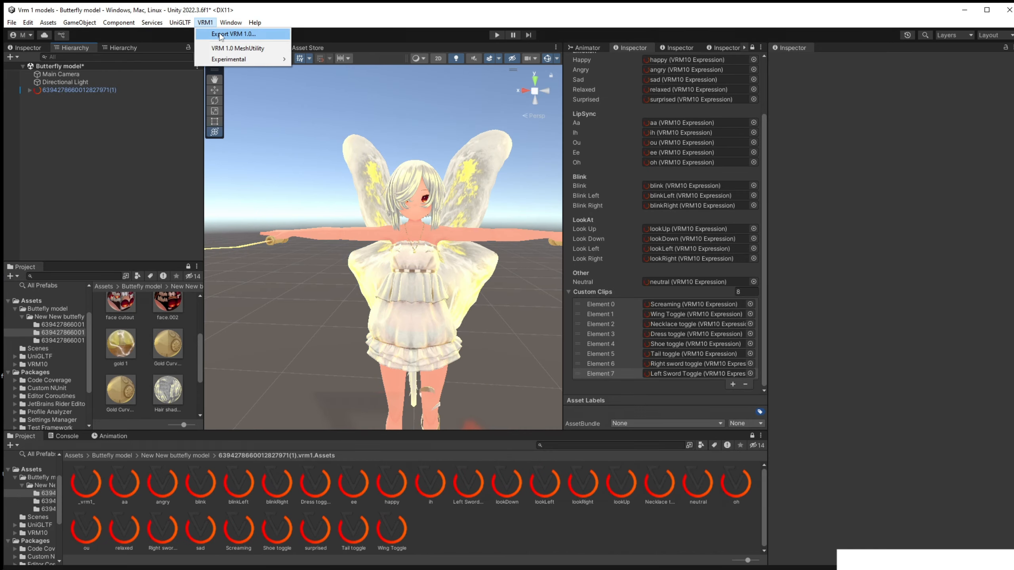
pyautogui.click(214, 31)
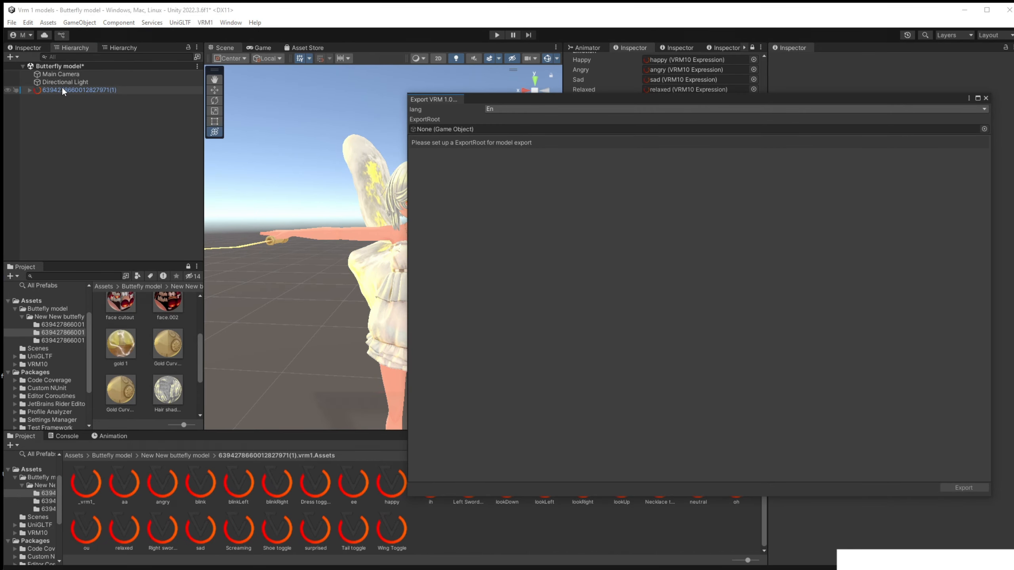
pyautogui.moveTo(61, 89); pyautogui.dragTo(478, 126)
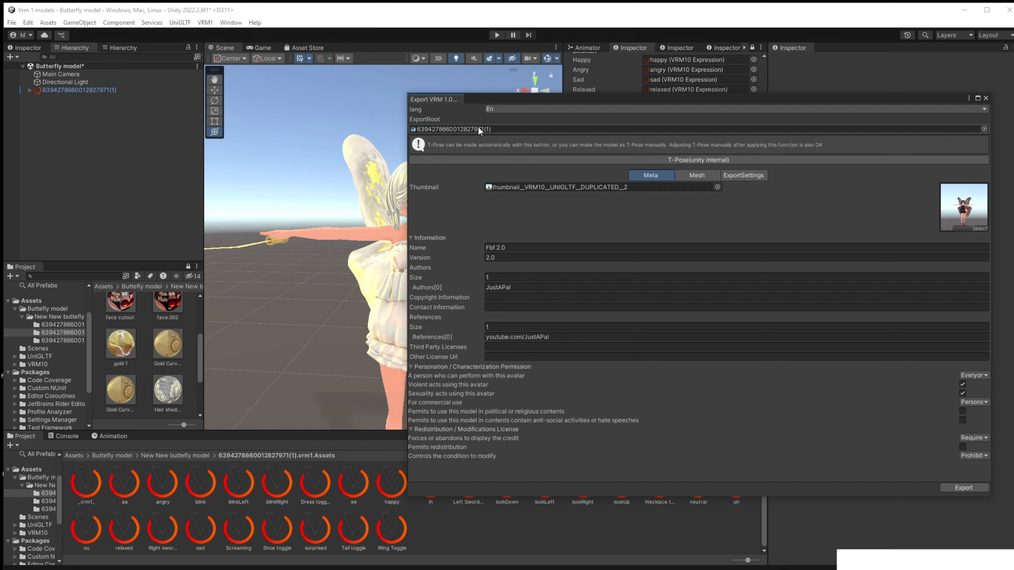